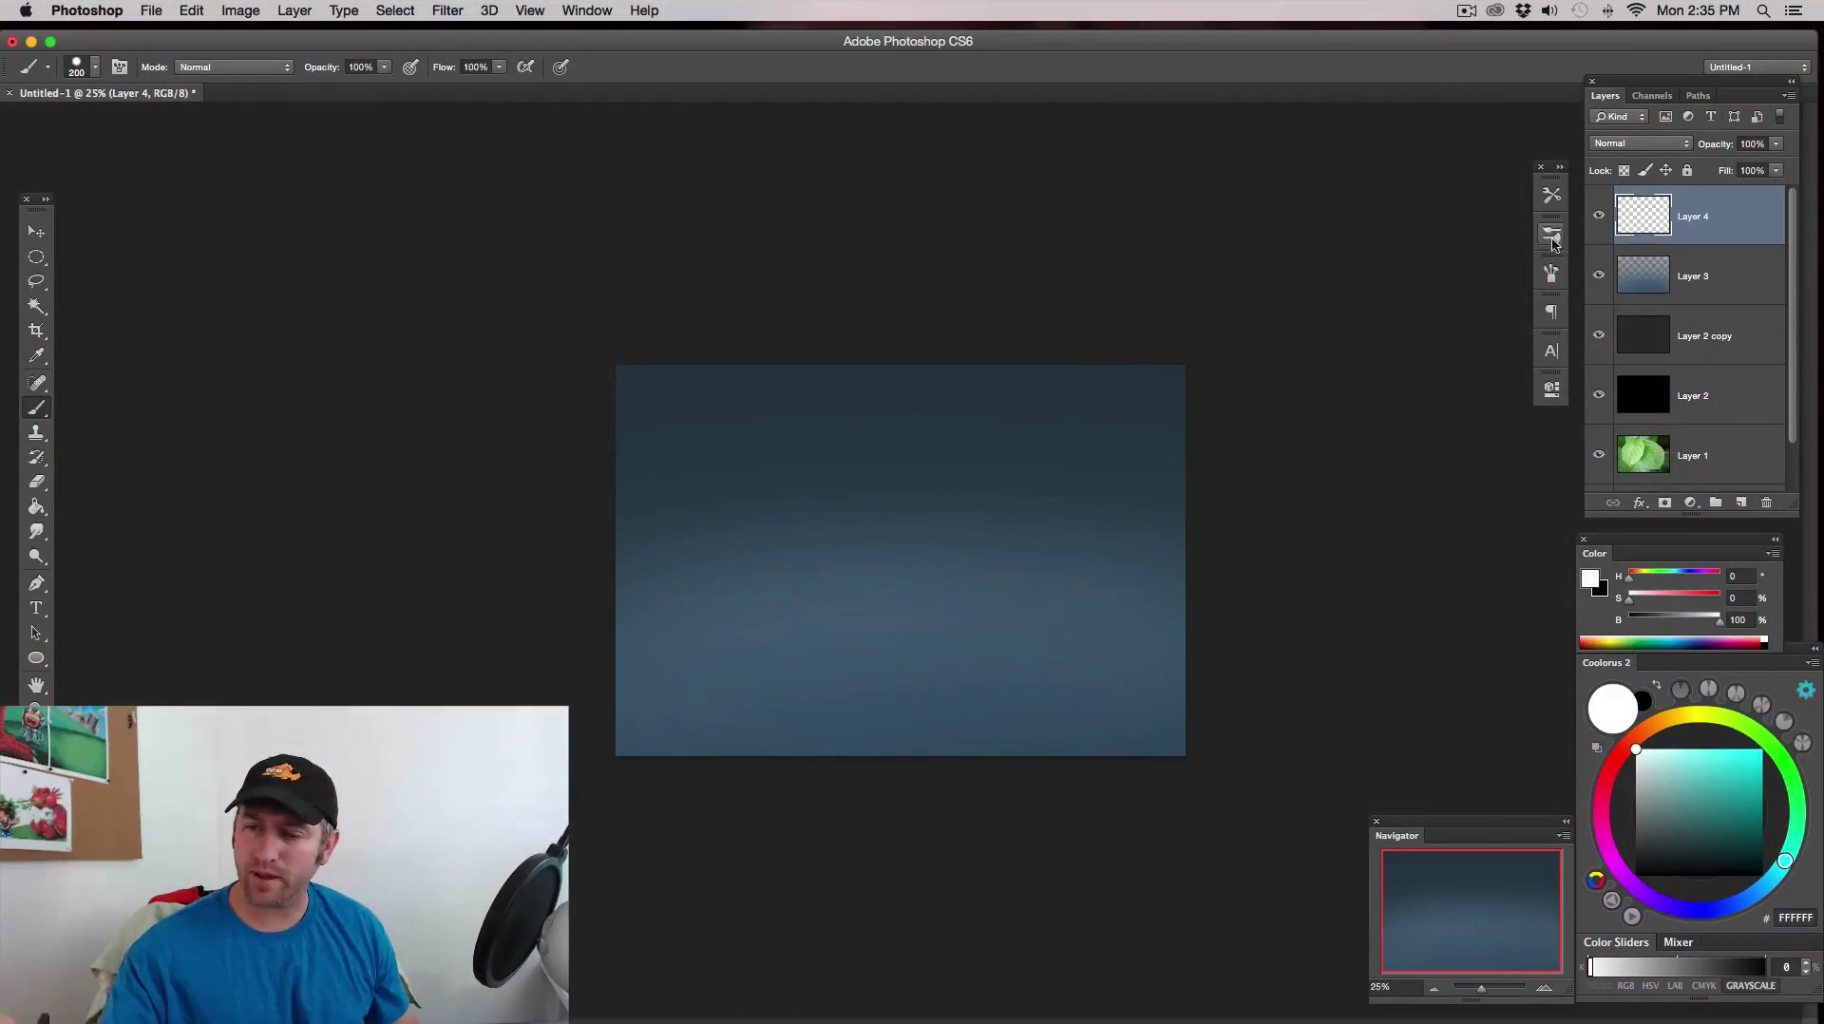
- Choose a round brush preset with a 250 px size
{"action": "left_click", "coordinate": [1552, 233]}
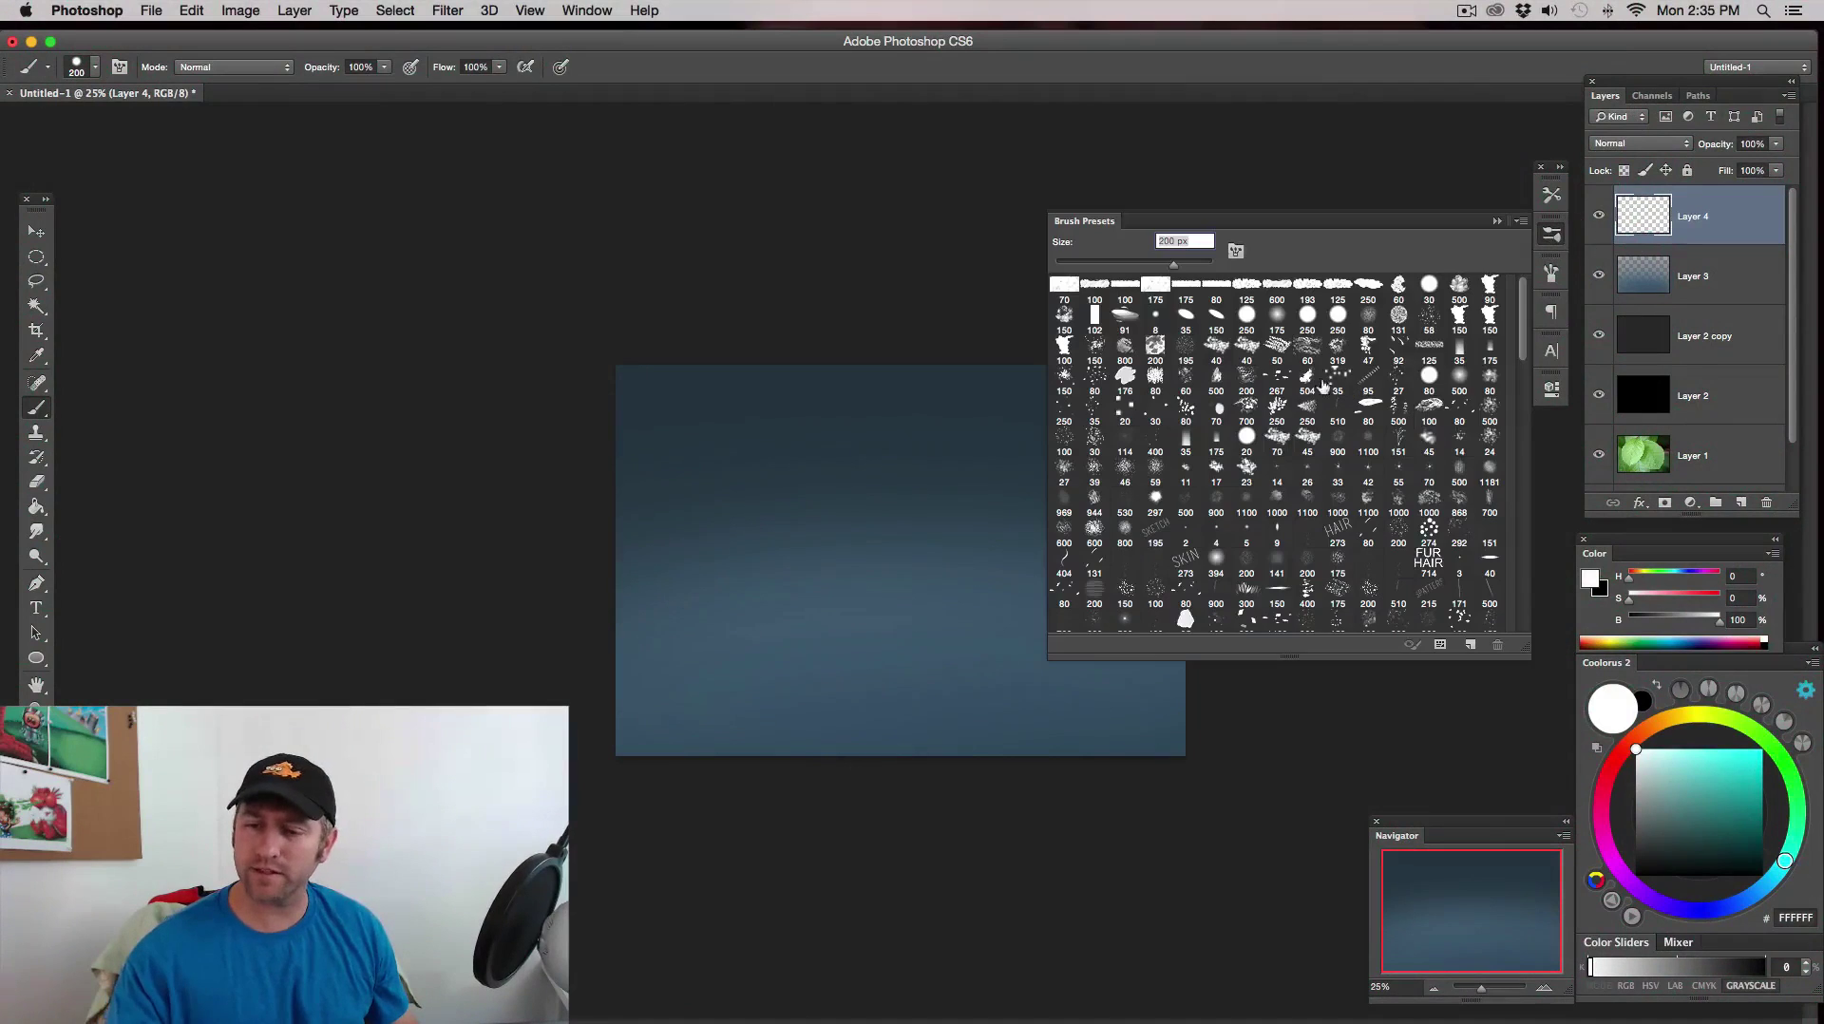
{"action": "left_click", "coordinate": [1247, 315]}
{"action": "left_click", "coordinate": [1497, 220]}
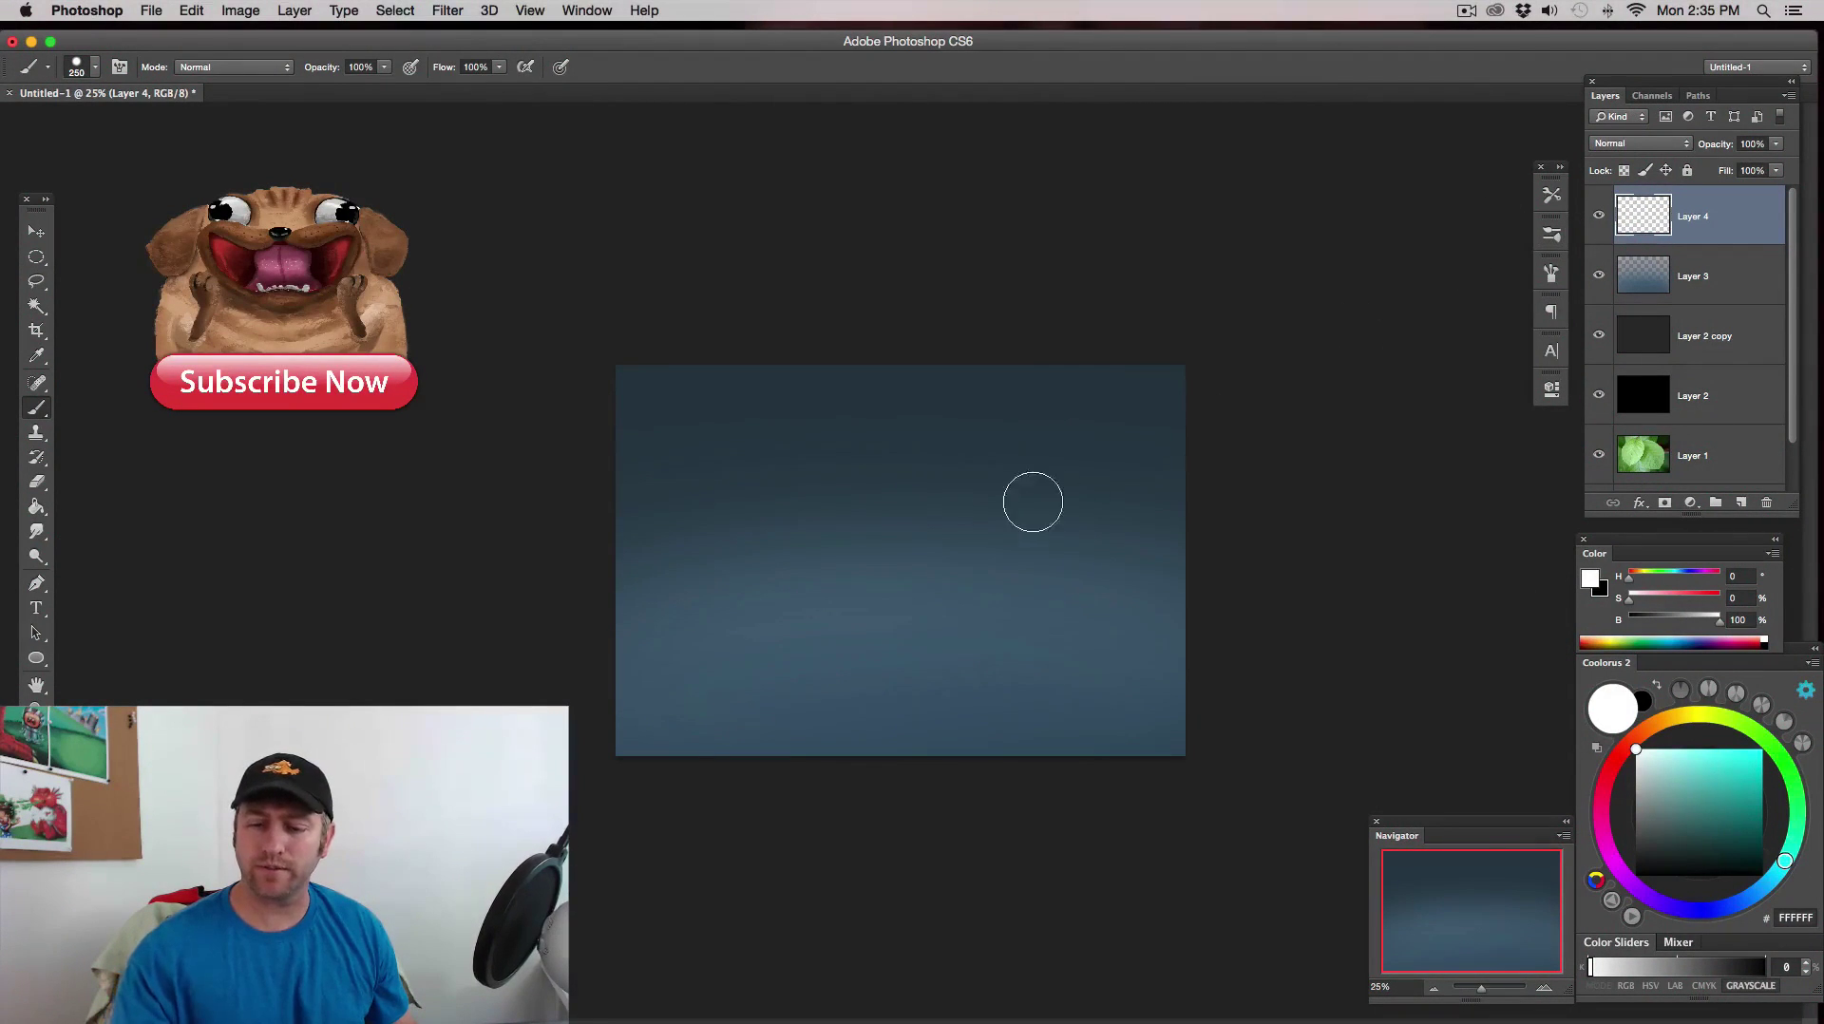
- Paint a white test stroke at the canvas centre, undo it and paint a shorter slanted one
{"action": "mouse_move", "coordinate": [929, 505]}
{"action": "left_mouse_down"}
{"action": "mouse_move", "coordinate": [867, 570]}
{"action": "mouse_move", "coordinate": [953, 509]}
{"action": "mouse_move", "coordinate": [894, 609]}
{"action": "mouse_move", "coordinate": [856, 595]}
{"action": "left_mouse_up"}
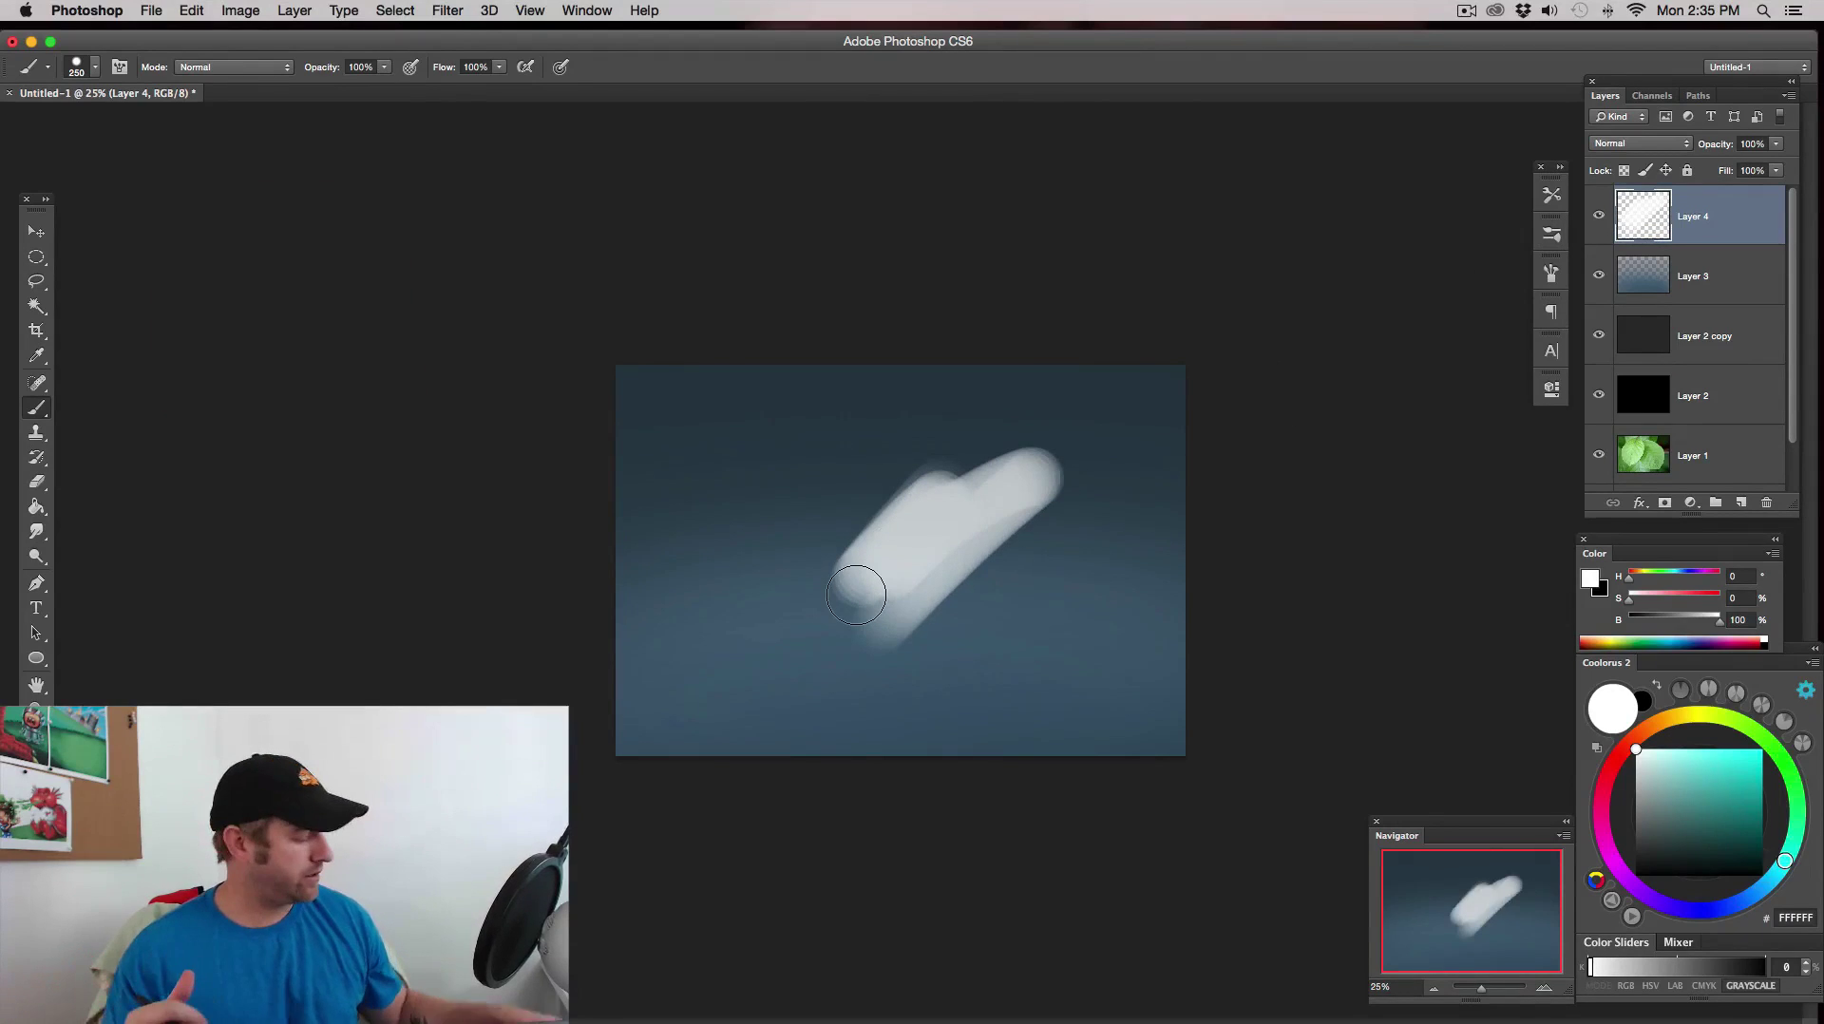
{"action": "key", "text": "super+z"}
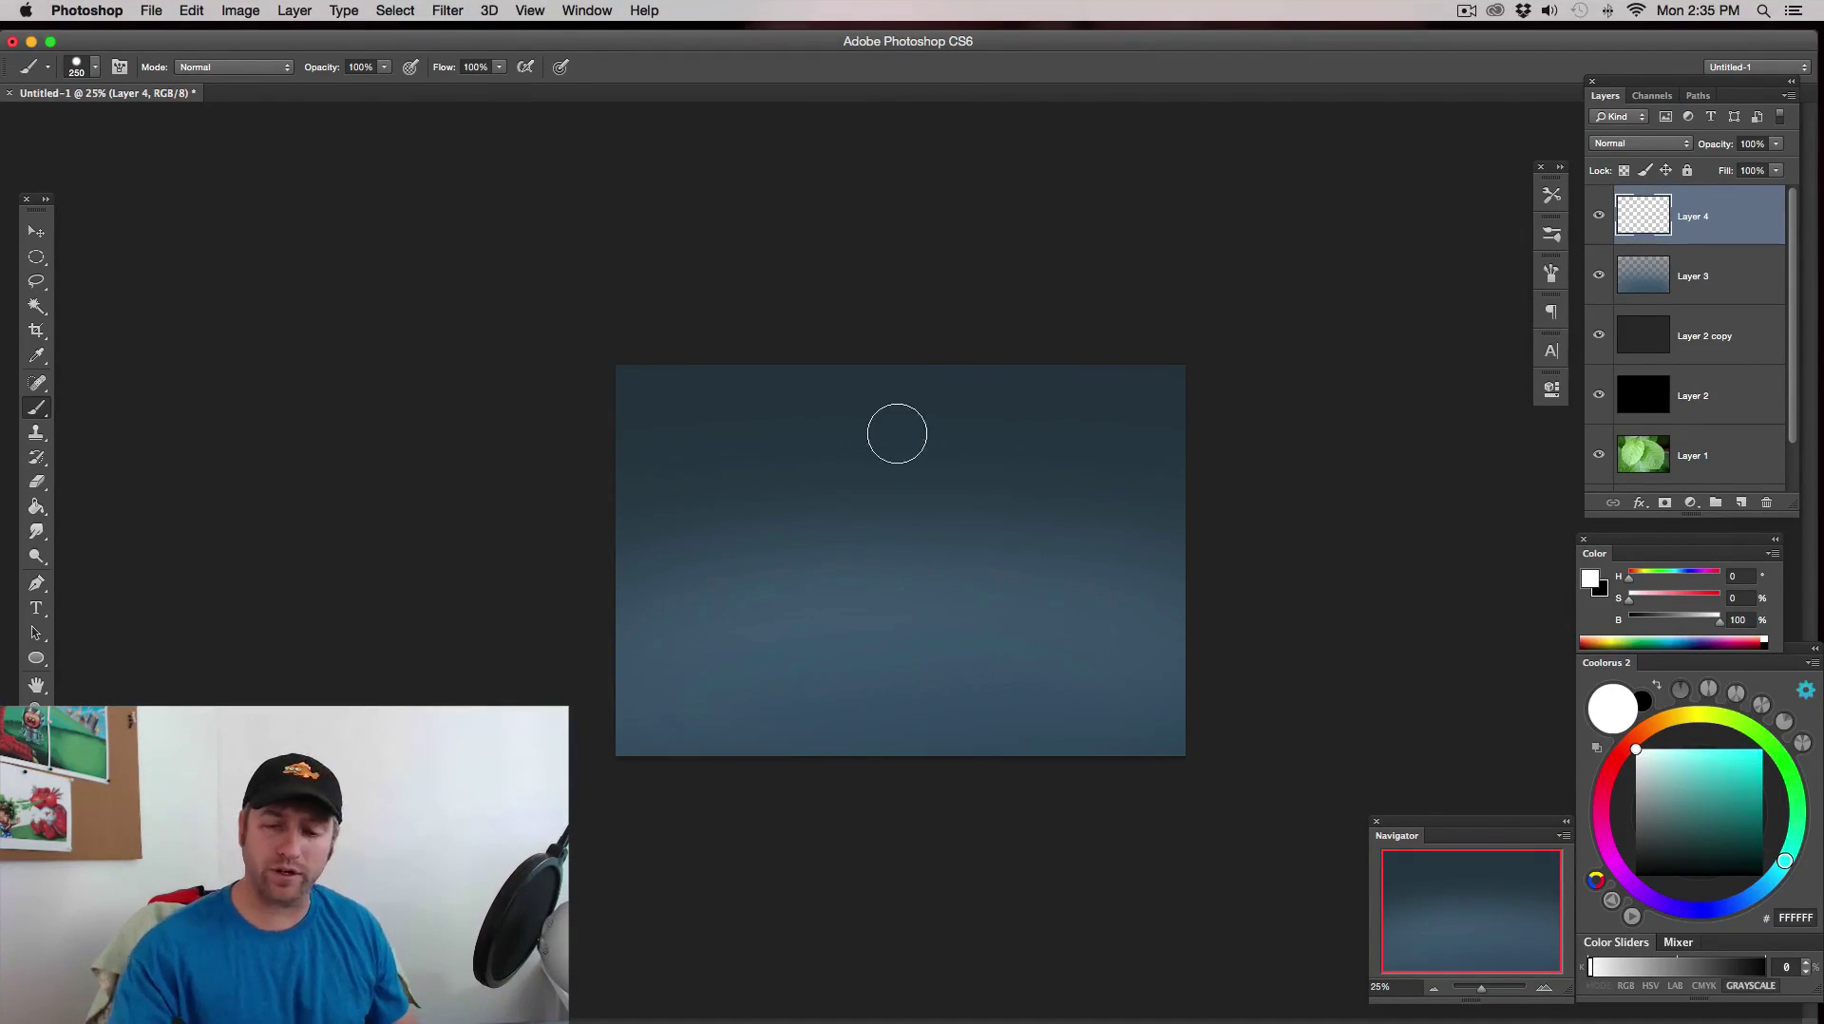
{"action": "mouse_move", "coordinate": [924, 517]}
{"action": "left_mouse_down"}
{"action": "mouse_move", "coordinate": [904, 558]}
{"action": "mouse_move", "coordinate": [928, 492]}
{"action": "mouse_move", "coordinate": [884, 618]}
{"action": "left_mouse_up"}
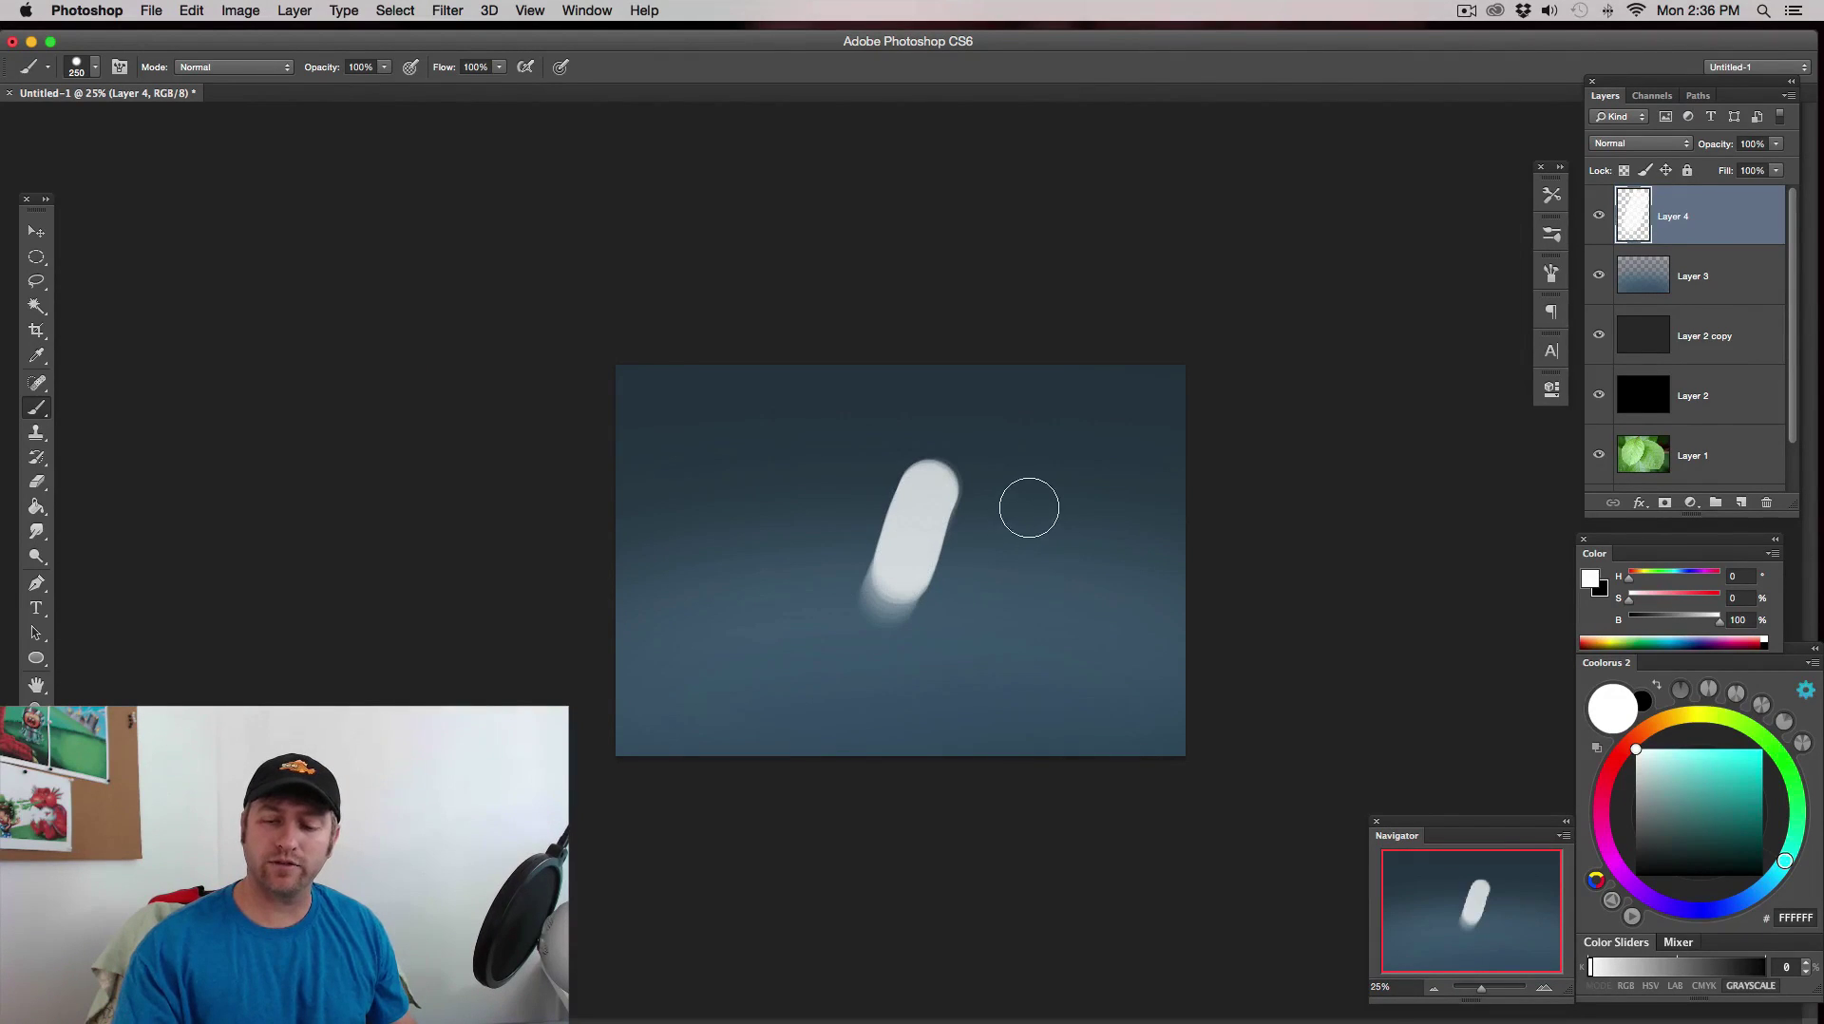
- Try shrinking and enlarging the brush, and paint a second wide white stroke beside the first
{"action": "key", "text": "bracketleft"}
{"action": "key", "text": "bracketleft"}
{"action": "key", "text": "bracketleft"}
{"action": "key", "text": "bracketleft"}
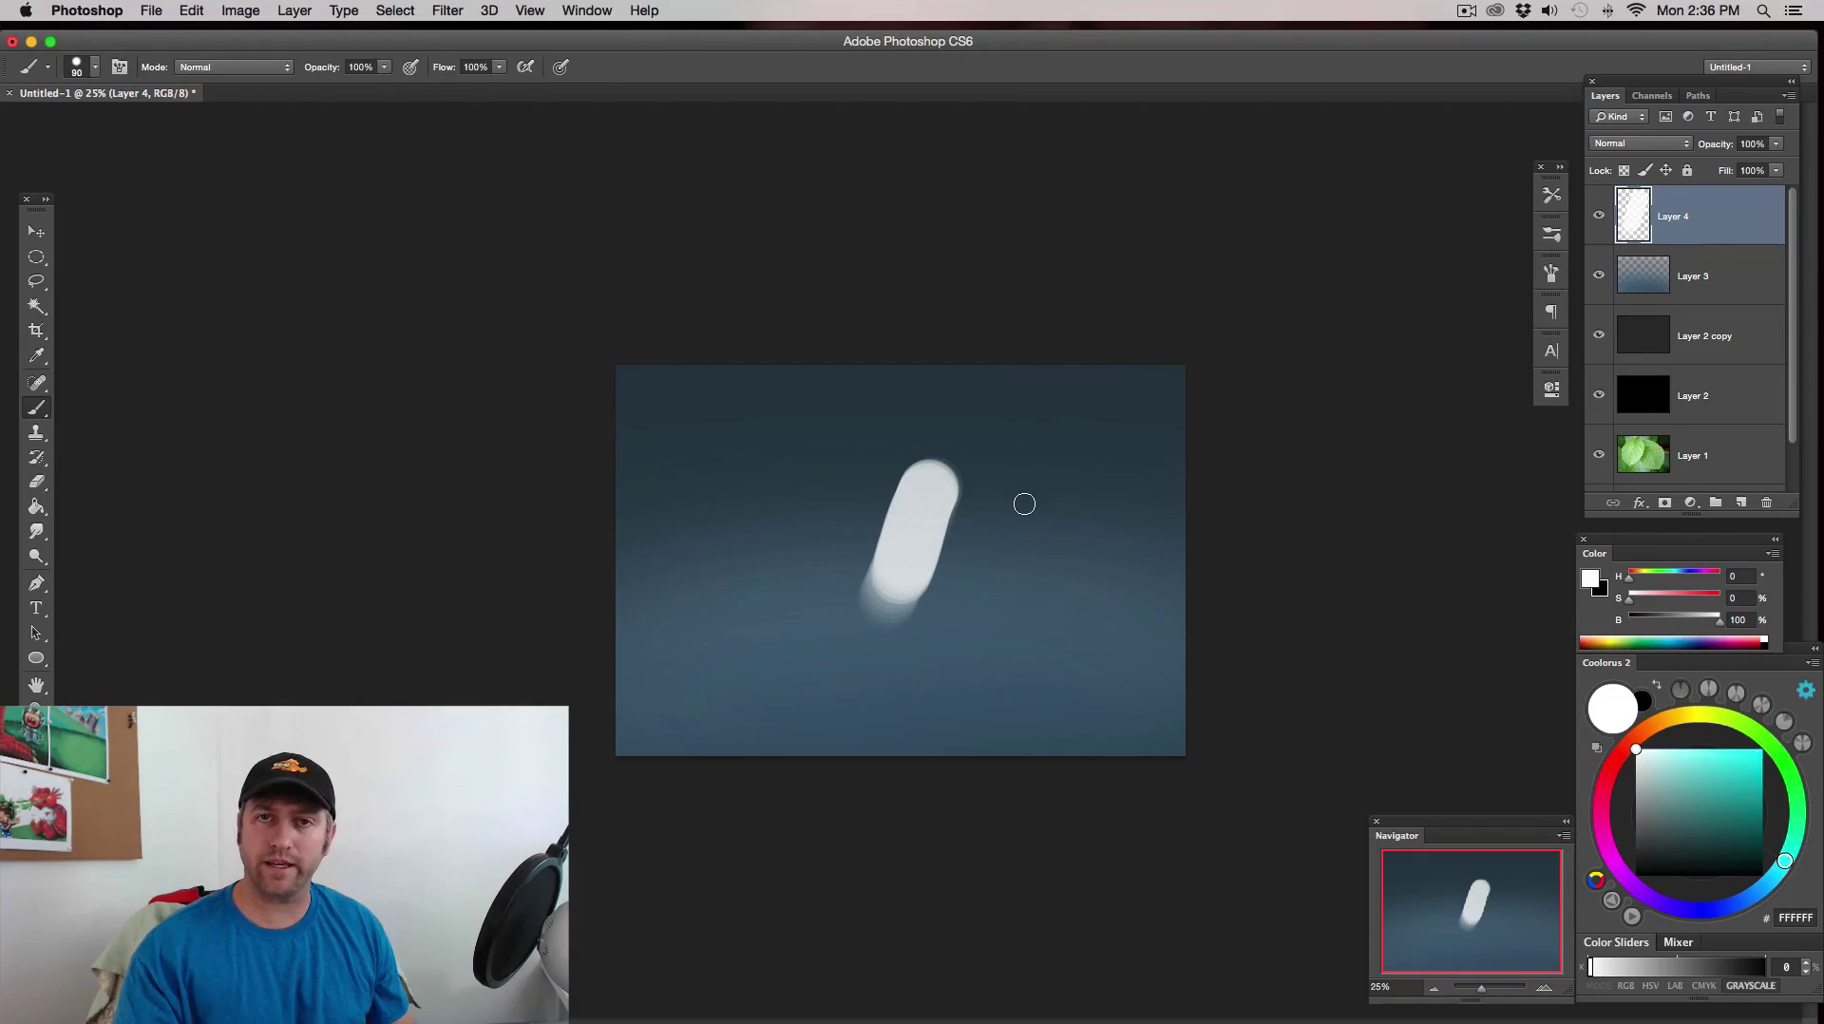
{"action": "key", "text": "bracketright"}
{"action": "key", "text": "bracketright"}
{"action": "key", "text": "bracketright"}
{"action": "key", "text": "bracketright"}
{"action": "key", "text": "bracketright"}
{"action": "key", "text": "bracketright"}
{"action": "left_click_drag", "start_coordinate": [1022, 498], "coordinate": [997, 570]}
- Shrink the brush below 90 px and paint a thin slanted white stroke beside the two wide ones
{"action": "key", "text": "bracketleft"}
{"action": "key", "text": "bracketleft"}
{"action": "key", "text": "bracketleft"}
{"action": "key", "text": "bracketleft"}
{"action": "key", "text": "bracketleft"}
{"action": "key", "text": "bracketleft"}
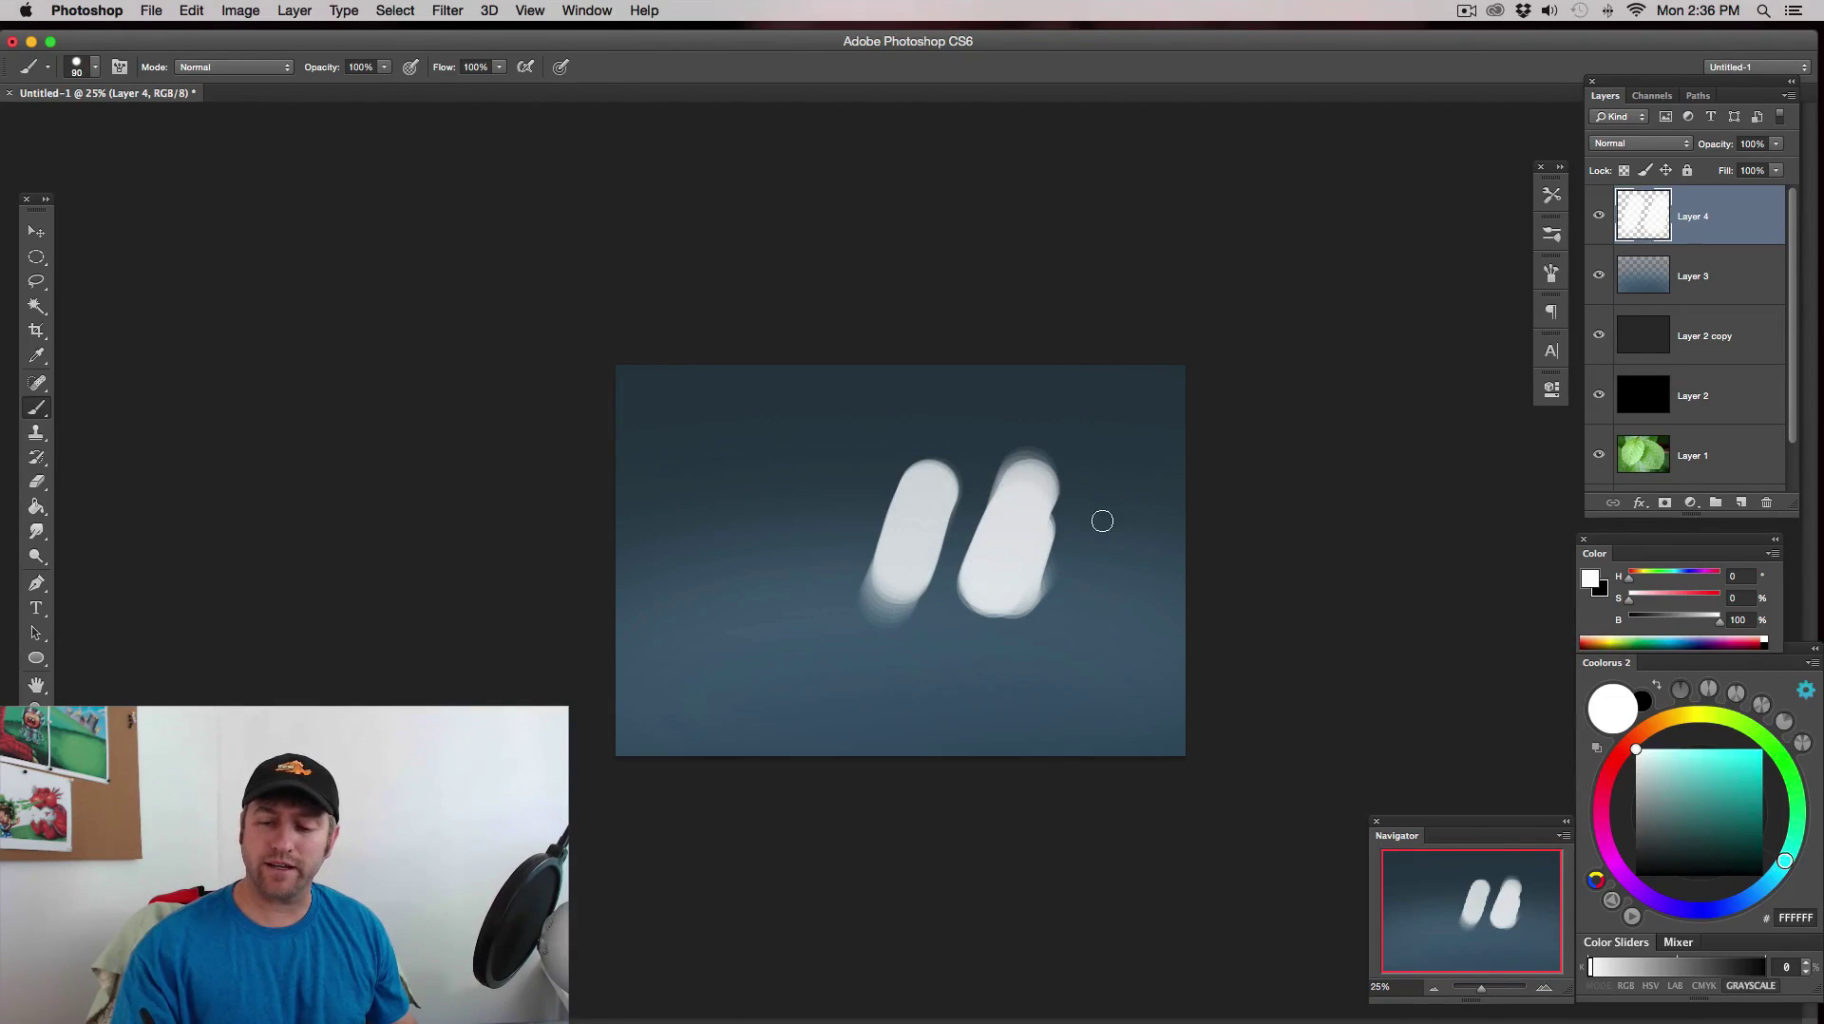
{"action": "key", "text": "bracketleft"}
{"action": "left_click_drag", "start_coordinate": [1119, 492], "coordinate": [1067, 641]}
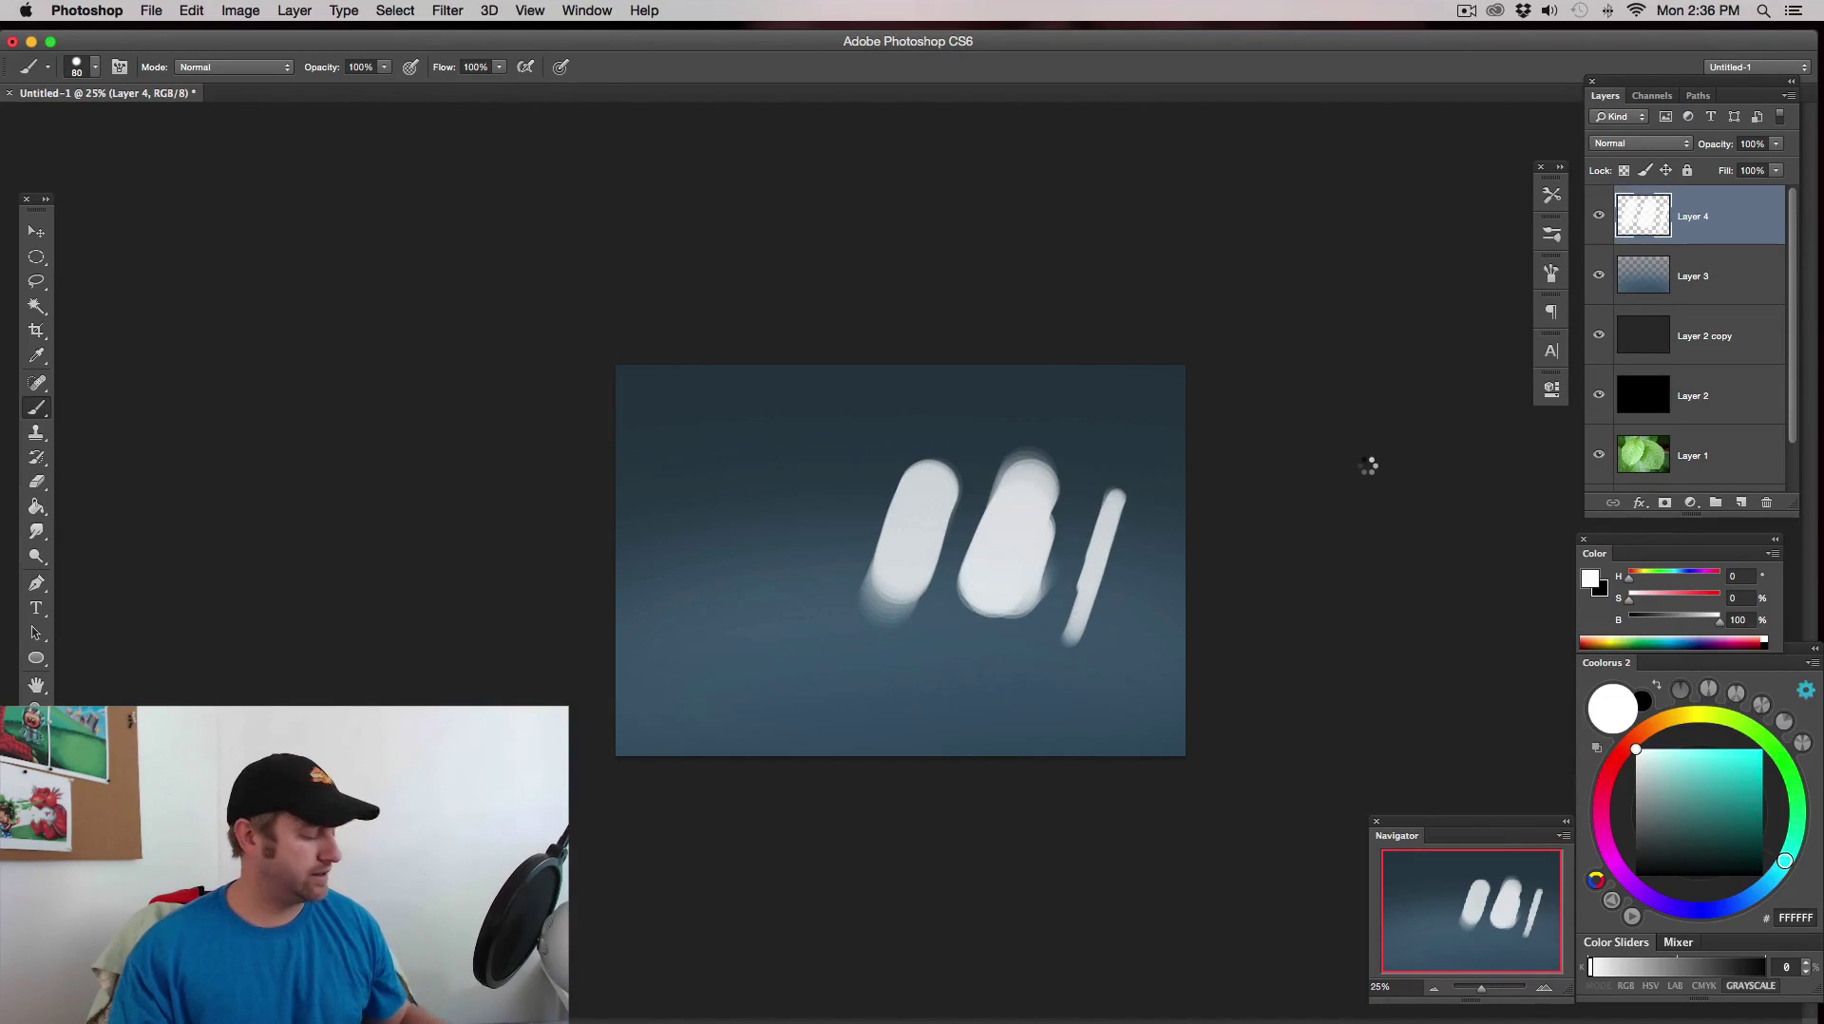
- Undo all the white test strokes on Layer 4
{"action": "key", "text": "super+alt+z"}
{"action": "key", "text": "super+alt+z"}
{"action": "key", "text": "super+alt+z"}
{"action": "key", "text": "super+alt+z"}
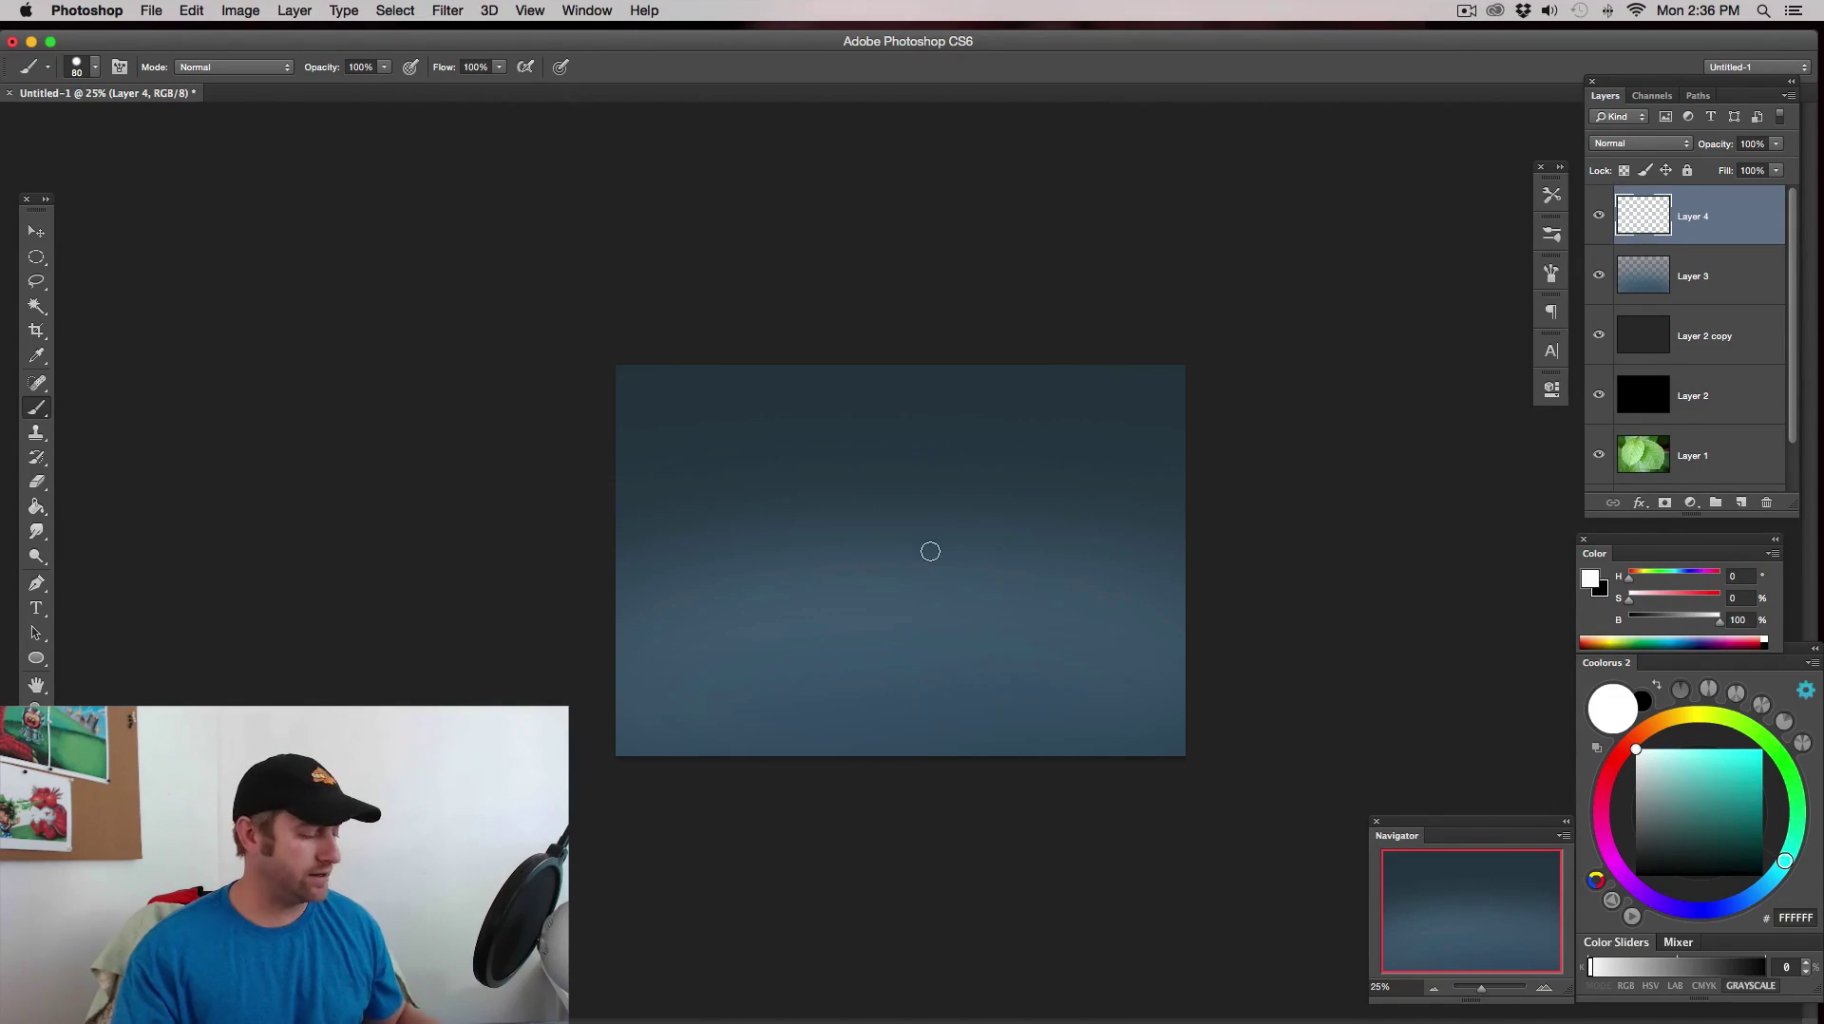
- Enlarge the brush to 200 px and paint a firm-edged and a soft-edged white stroke around the canvas centre
{"action": "key", "text": "bracketright"}
{"action": "key", "text": "bracketright"}
{"action": "key", "text": "bracketright"}
{"action": "key", "text": "bracketright"}
{"action": "key", "text": "bracketright"}
{"action": "key", "text": "bracketright"}
{"action": "mouse_move", "coordinate": [884, 439]}
{"action": "left_mouse_down"}
{"action": "mouse_move", "coordinate": [864, 540]}
{"action": "mouse_move", "coordinate": [883, 518]}
{"action": "mouse_move", "coordinate": [862, 601]}
{"action": "left_mouse_up"}
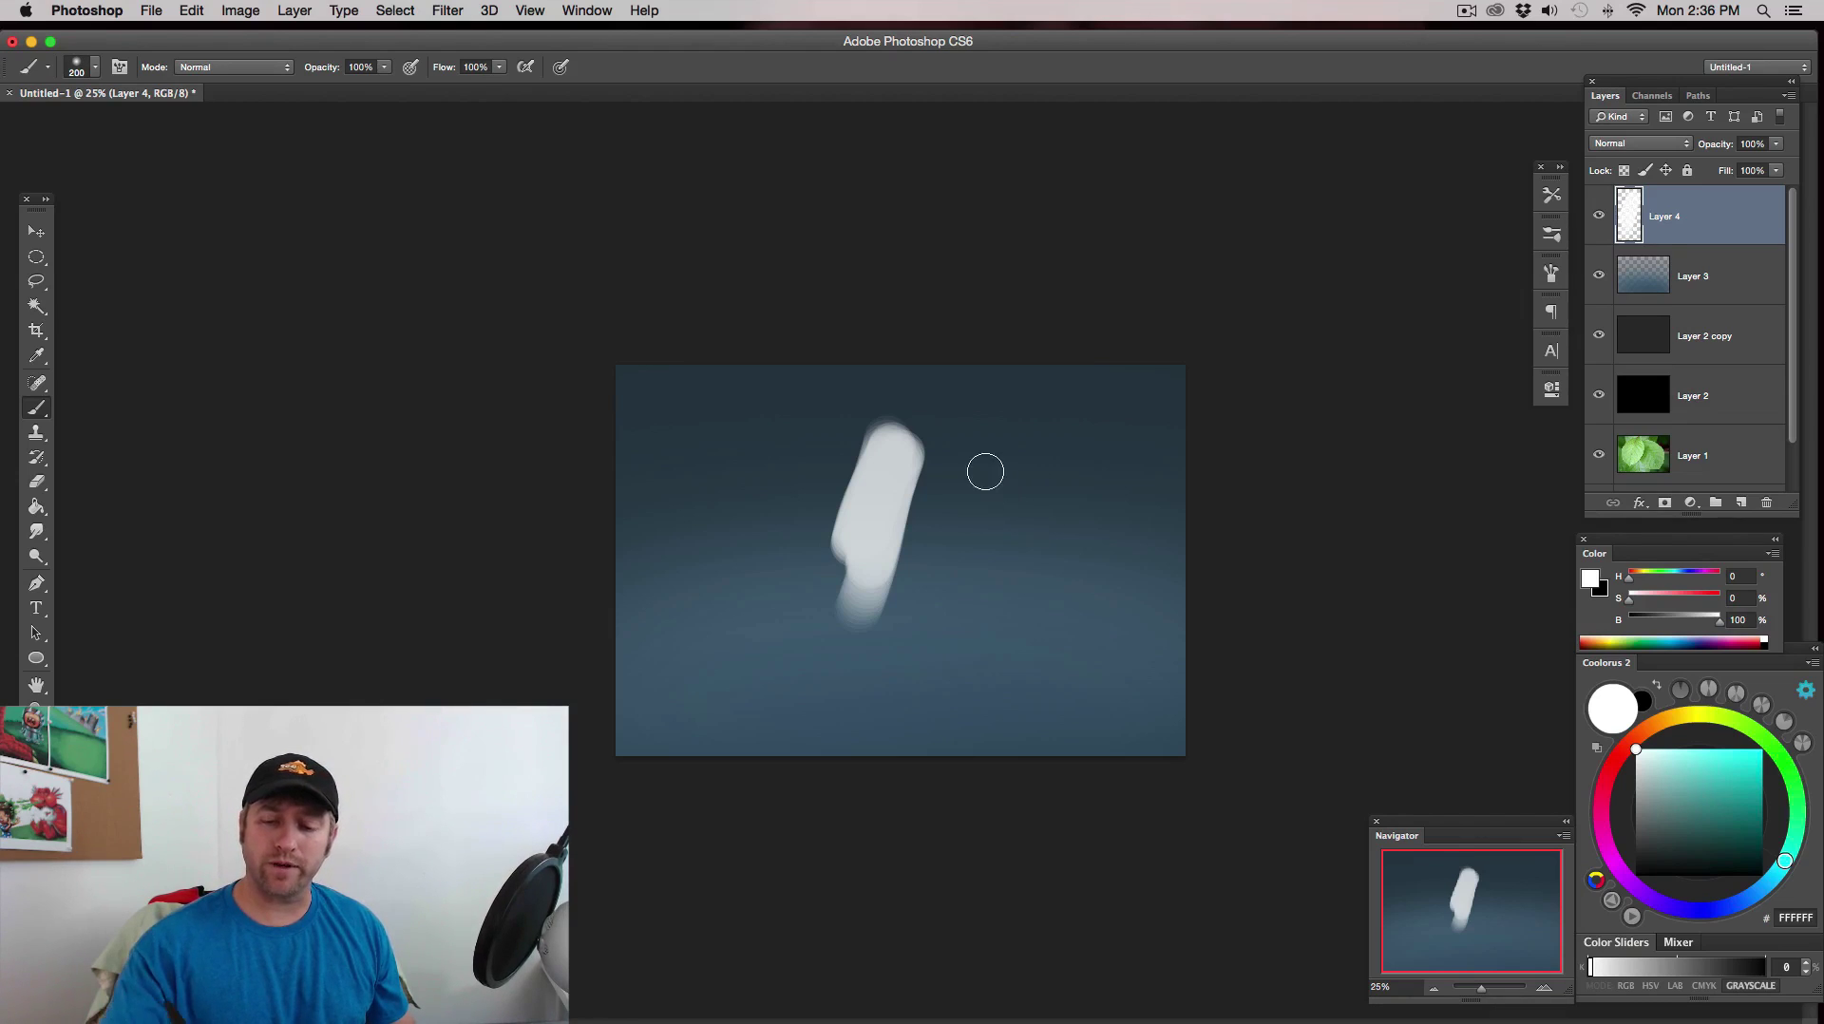
{"action": "mouse_move", "coordinate": [985, 472]}
{"action": "left_mouse_down"}
{"action": "mouse_move", "coordinate": [974, 568]}
{"action": "mouse_move", "coordinate": [1059, 485]}
{"action": "mouse_move", "coordinate": [1064, 551]}
{"action": "left_mouse_up"}
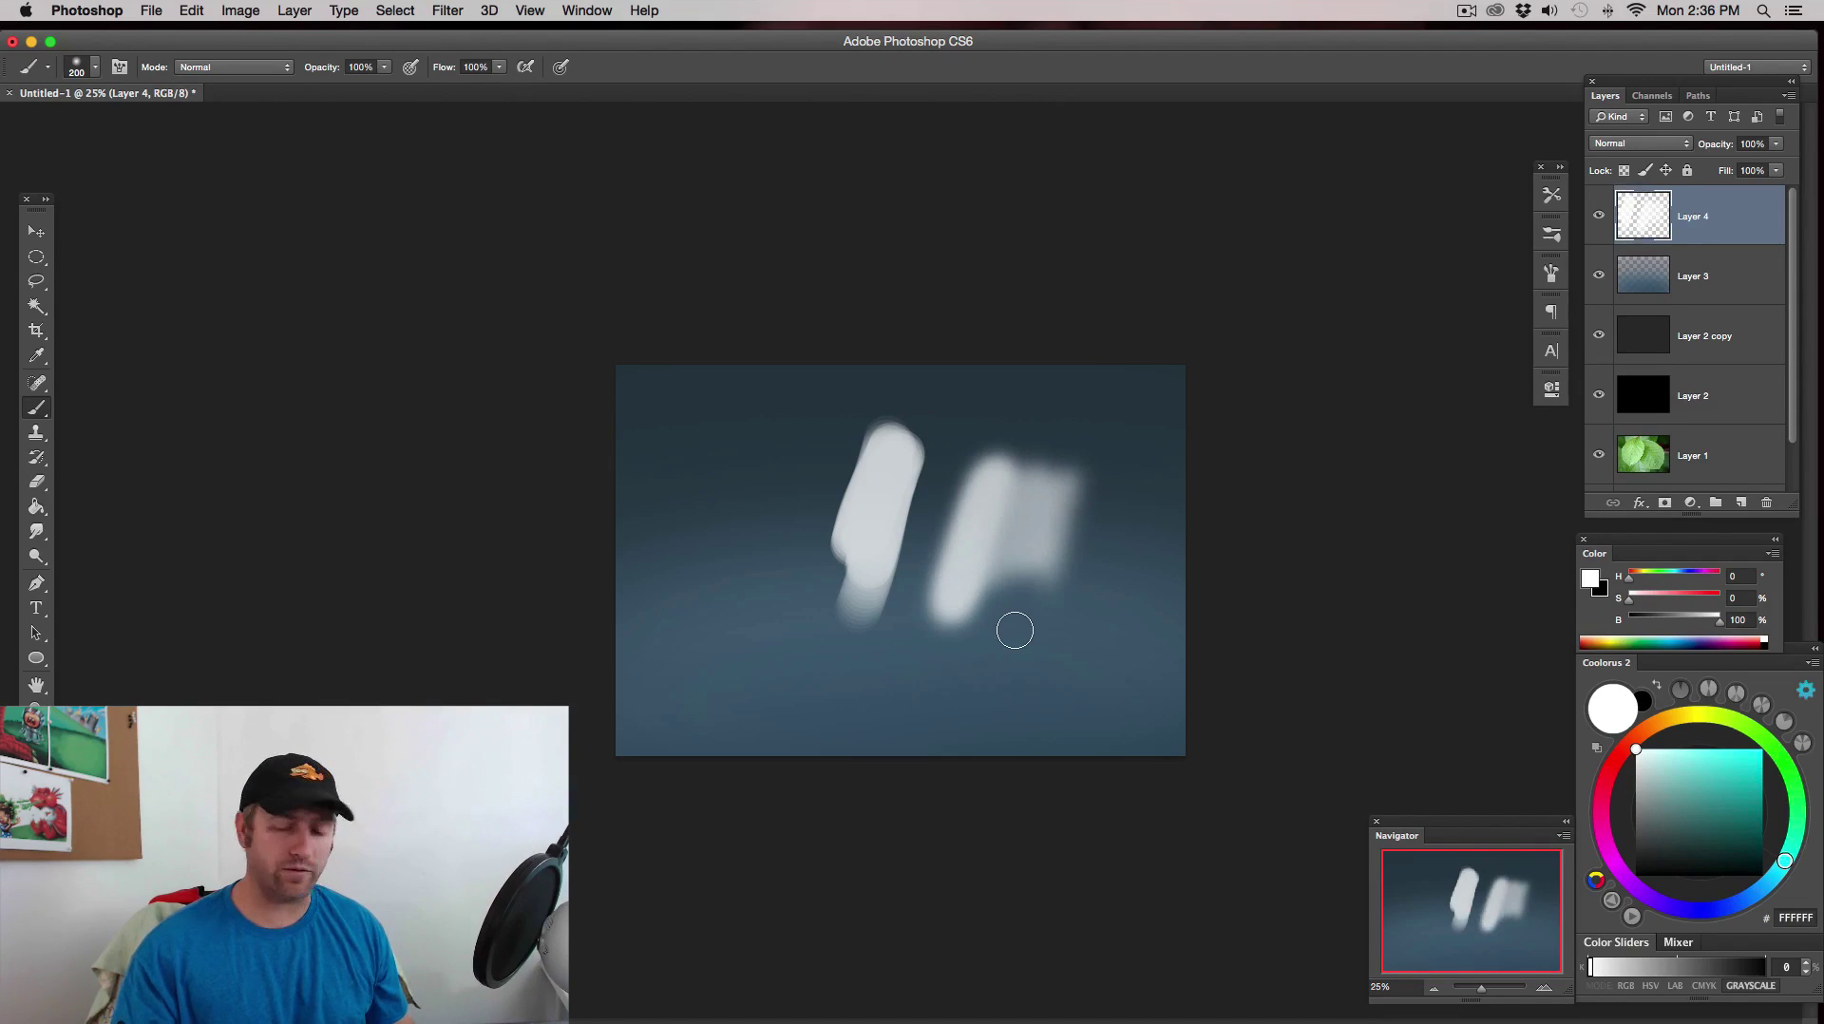
- Increase the brush hardness and paint a firm-edged slanted stroke near the canvas's right edge
{"action": "key", "text": "shift+bracketright"}
{"action": "key", "text": "shift+bracketright"}
{"action": "key", "text": "shift+bracketright"}
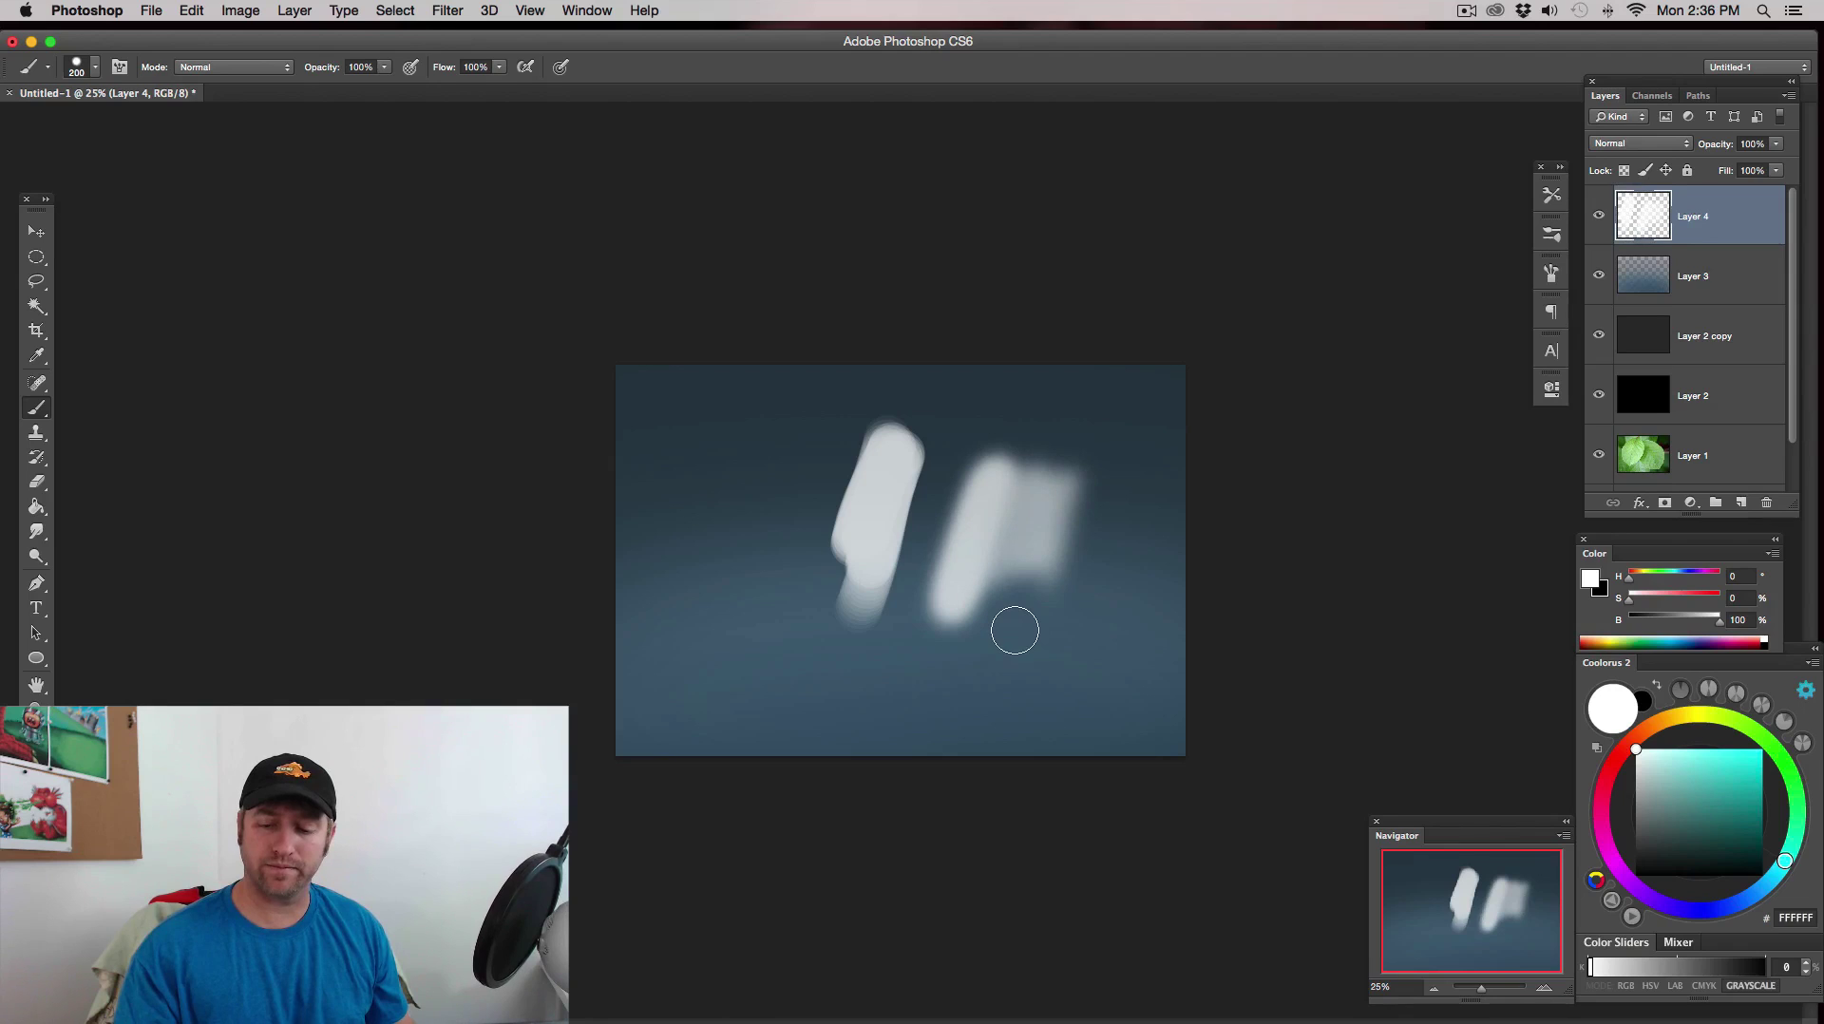
{"action": "left_click_drag", "start_coordinate": [1131, 544], "coordinate": [1099, 630]}
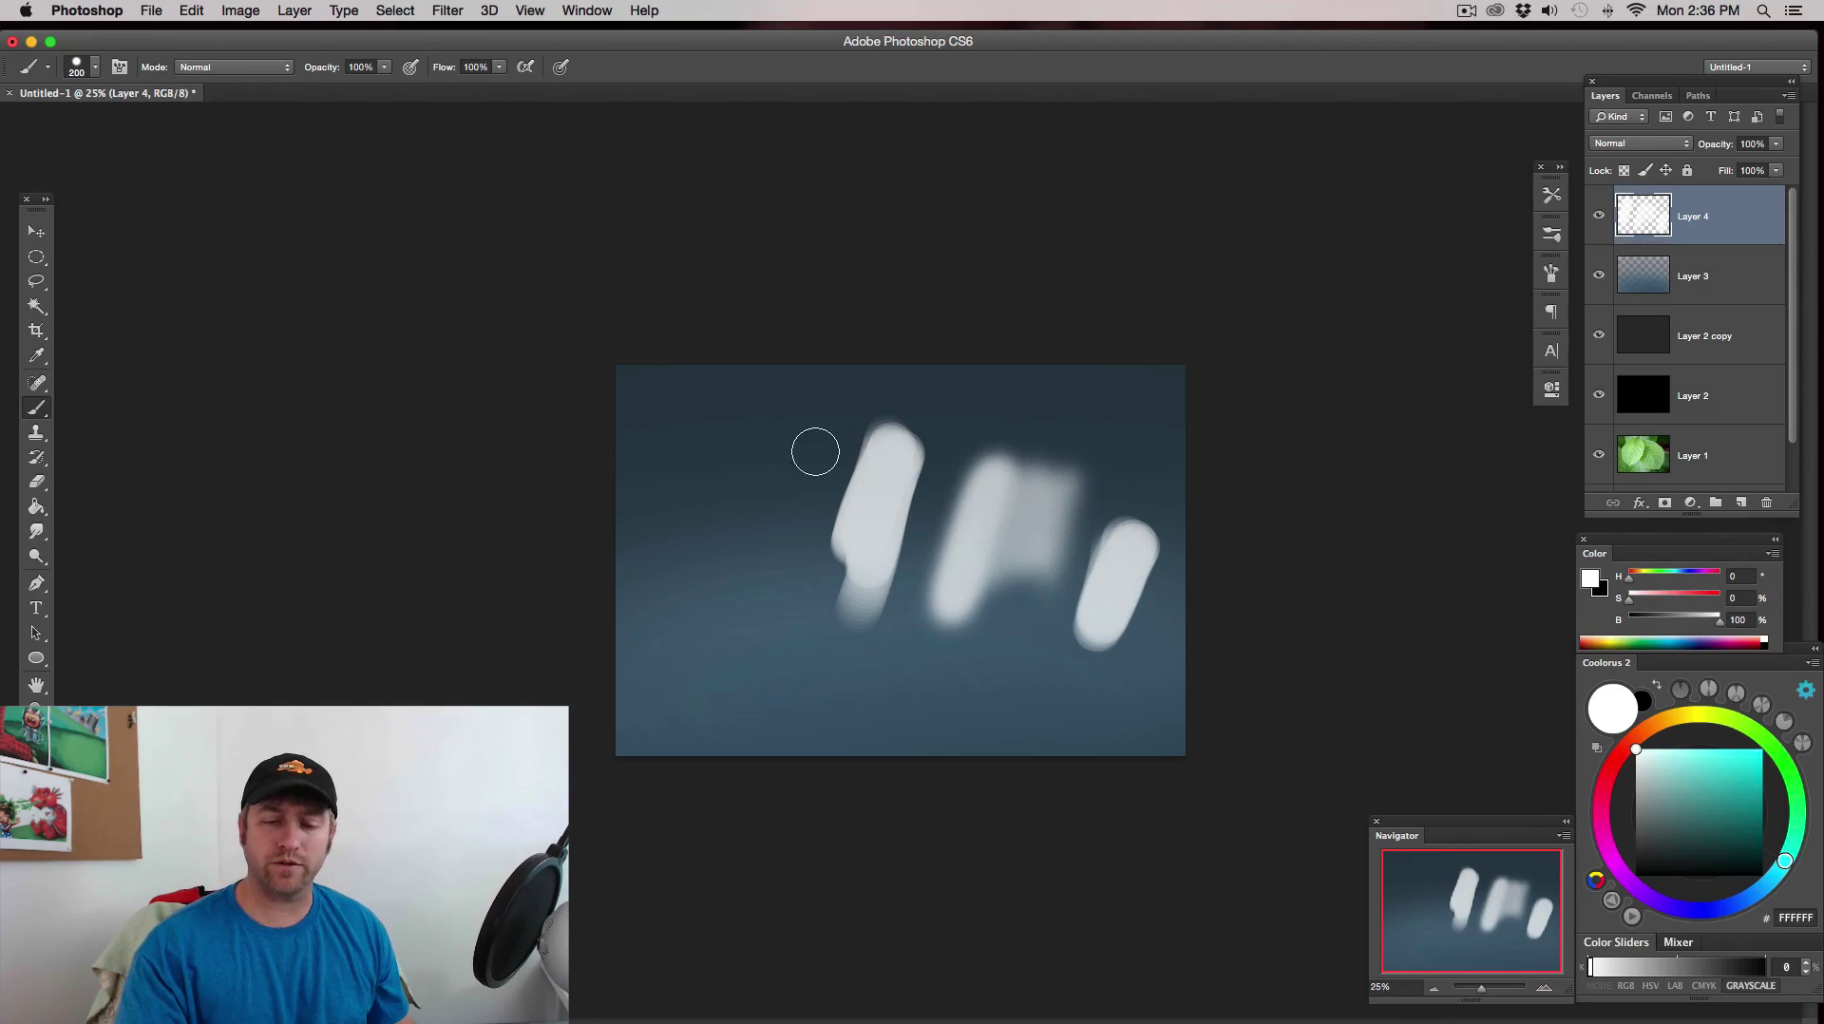
- Paint a row of five vertical white strokes across the canvas's upper left, comparing firm and soft brush edges
{"action": "left_click_drag", "start_coordinate": [653, 427], "coordinate": [652, 439]}
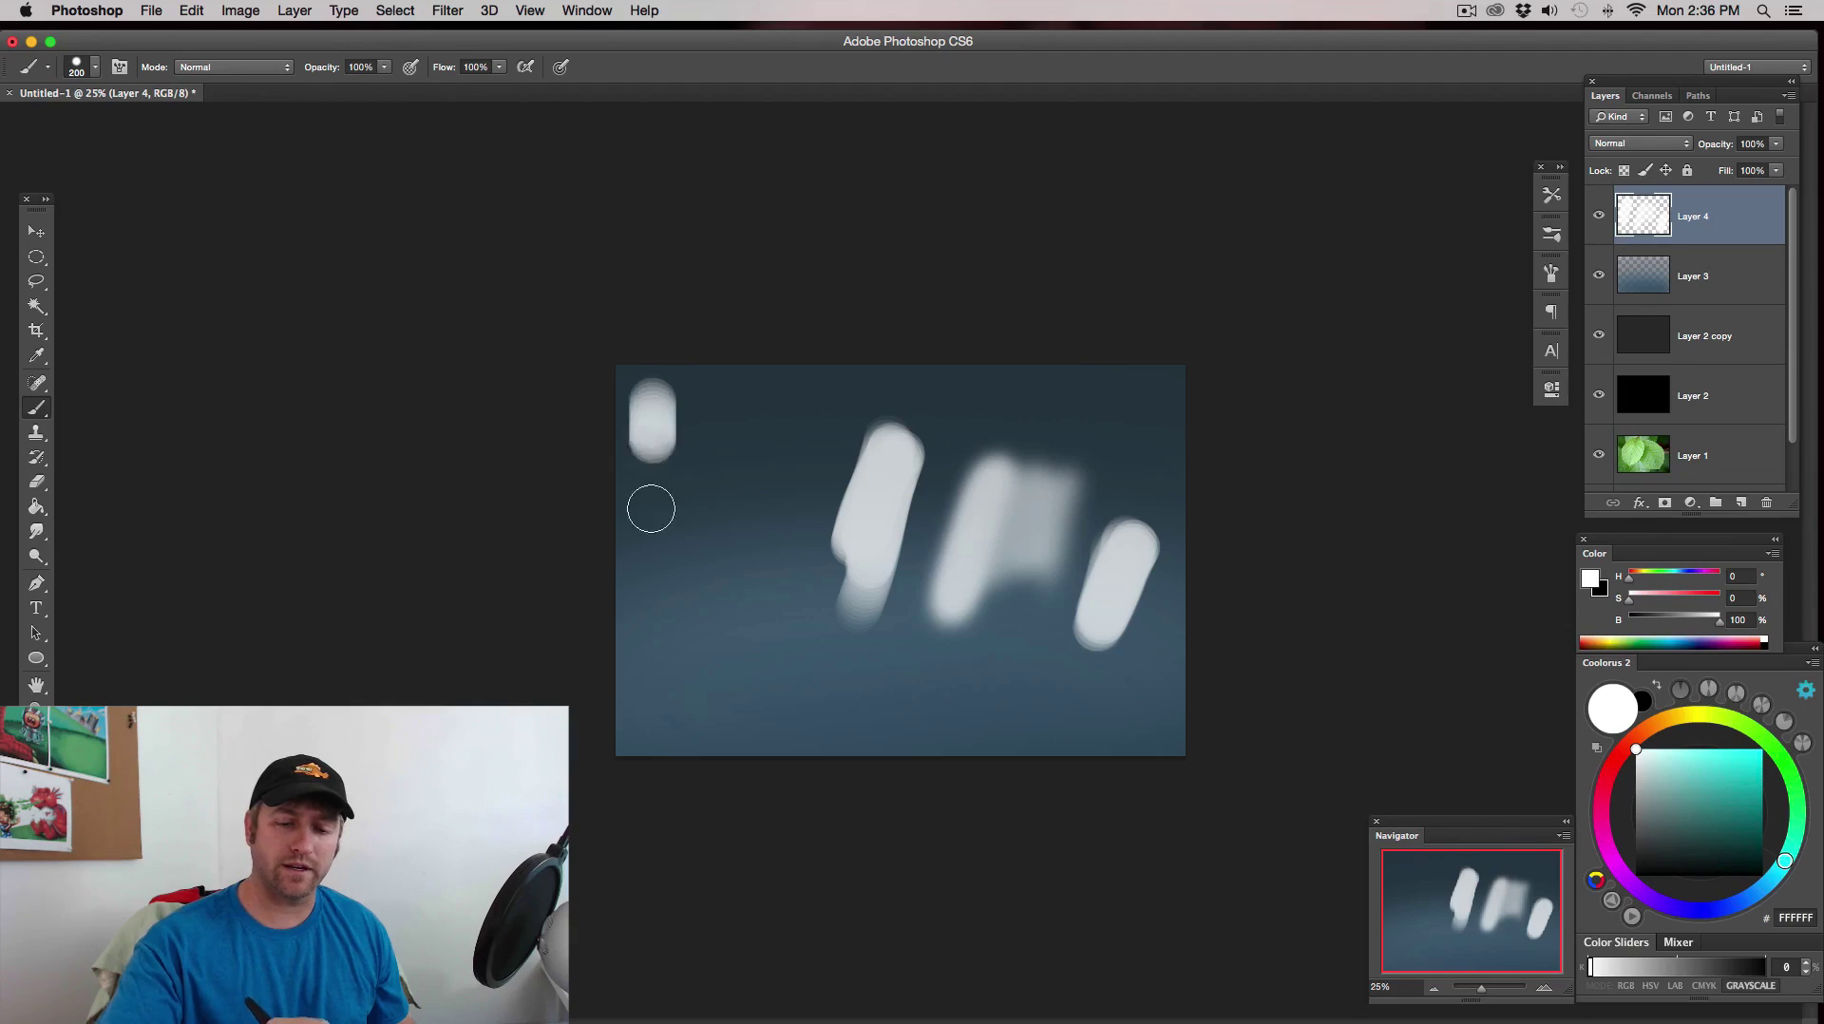
{"action": "left_click_drag", "start_coordinate": [651, 509], "coordinate": [656, 581]}
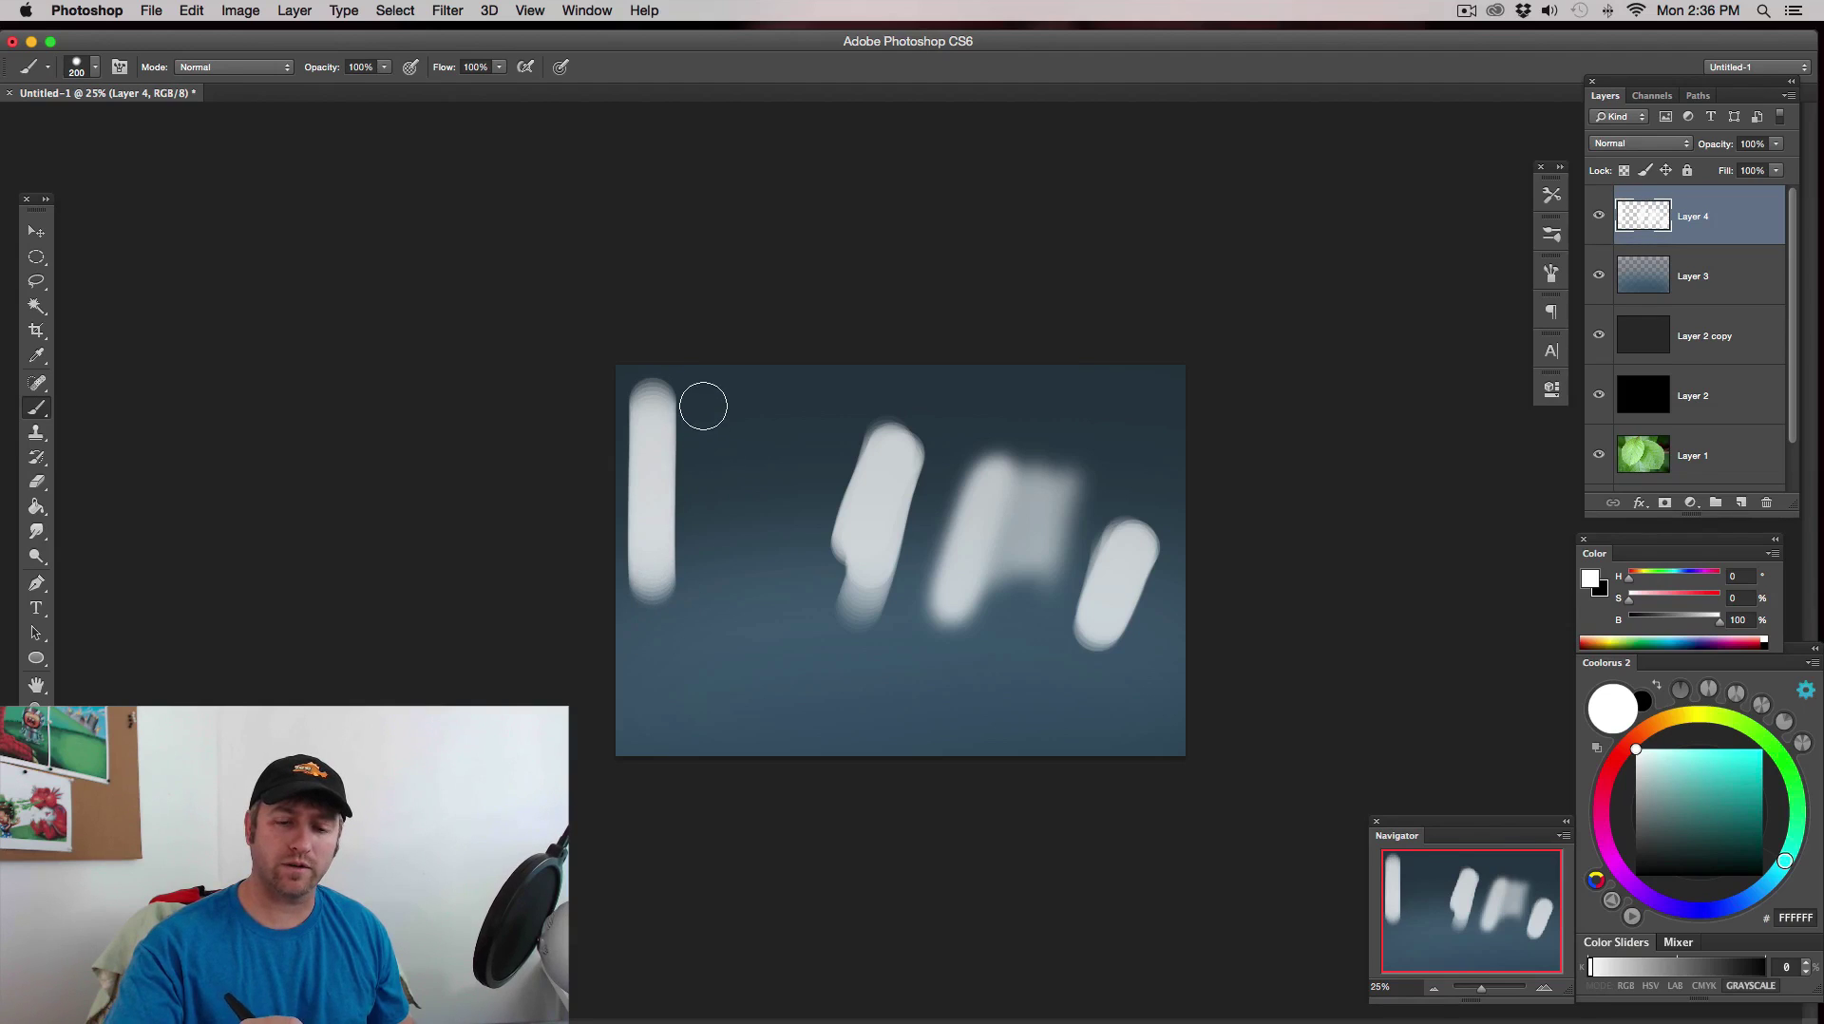
{"action": "left_click_drag", "start_coordinate": [704, 407], "coordinate": [705, 584]}
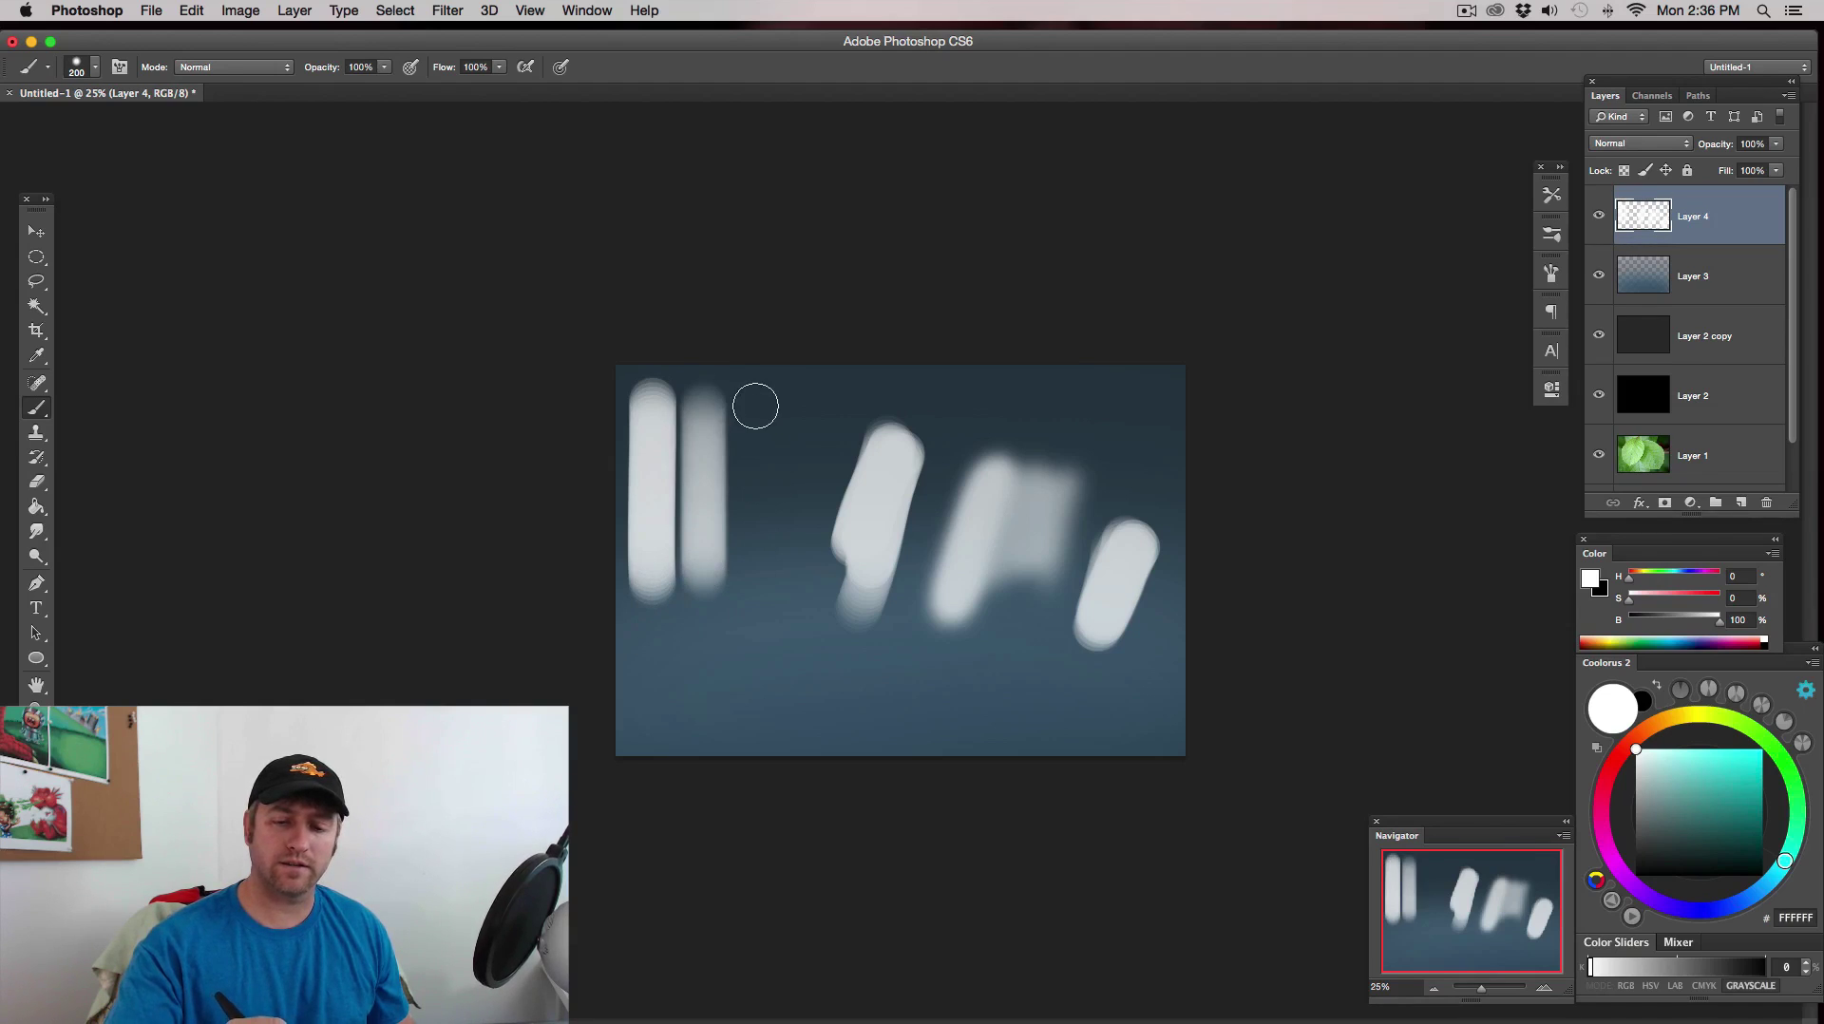
{"action": "left_click_drag", "start_coordinate": [755, 406], "coordinate": [756, 594]}
{"action": "left_click", "coordinate": [797, 402]}
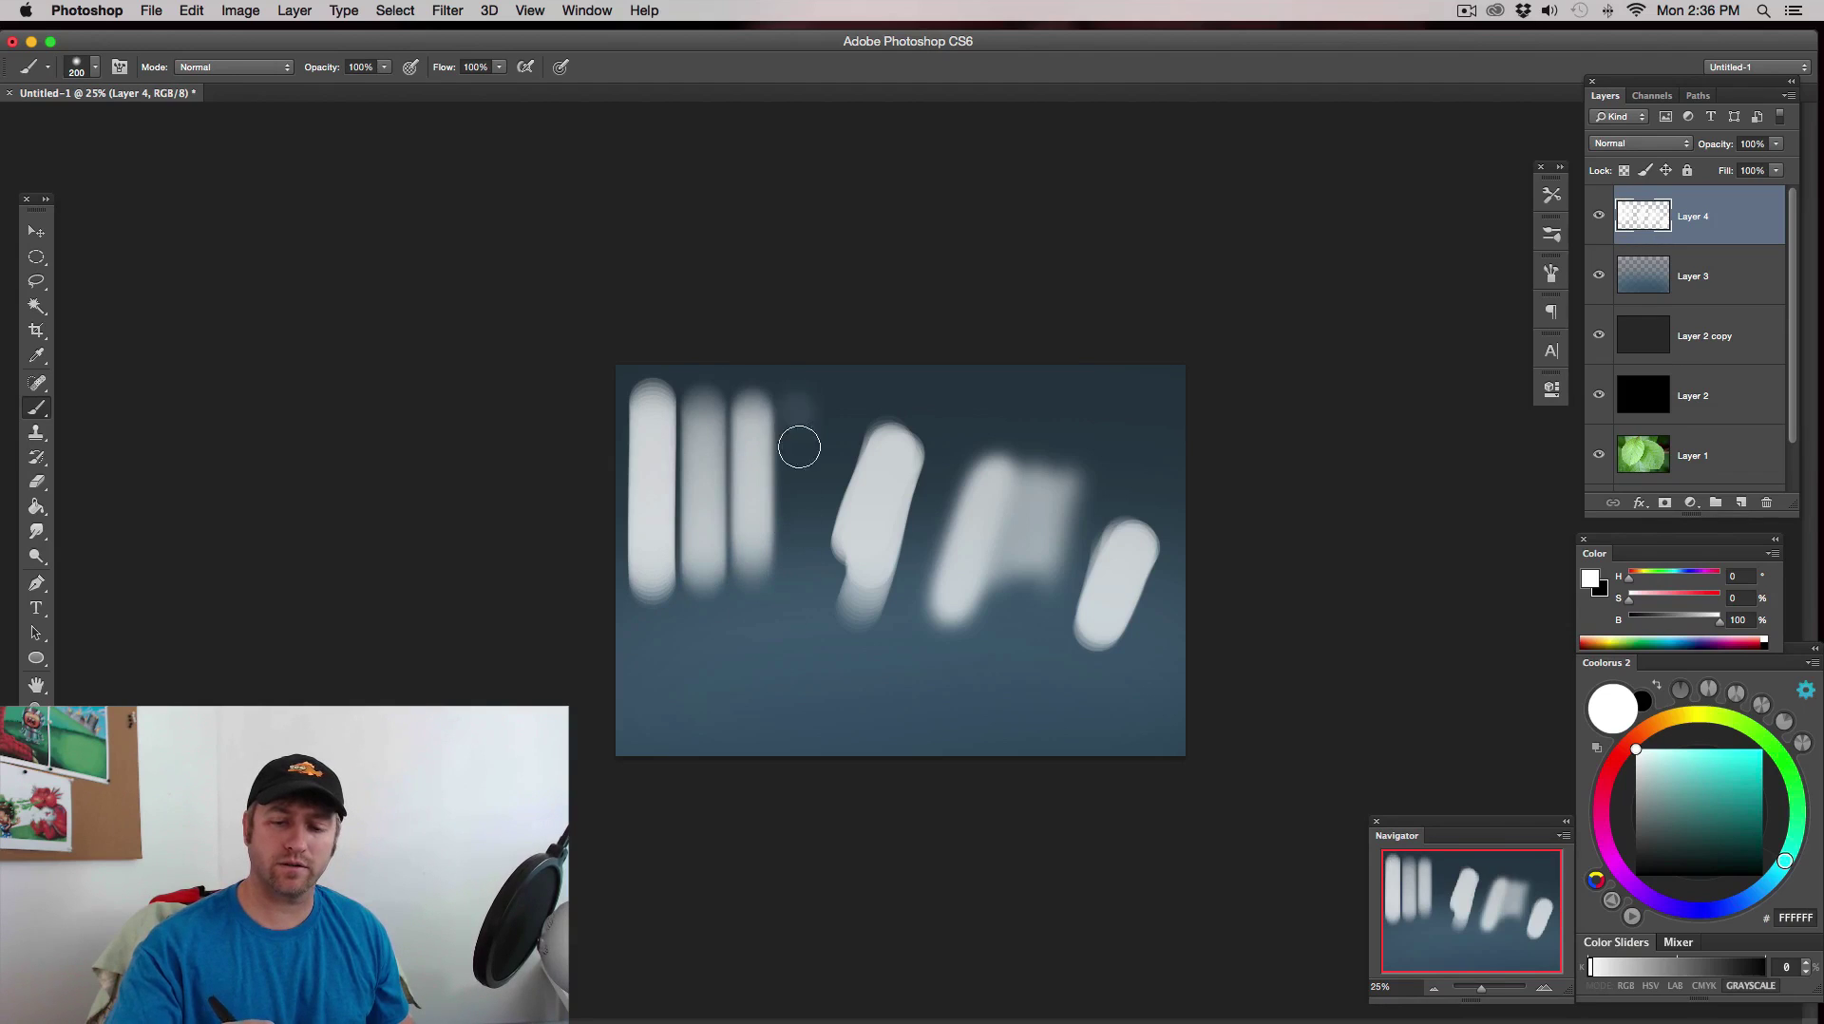
{"action": "left_click_drag", "start_coordinate": [799, 418], "coordinate": [801, 556]}
{"action": "left_click_drag", "start_coordinate": [835, 411], "coordinate": [837, 562]}
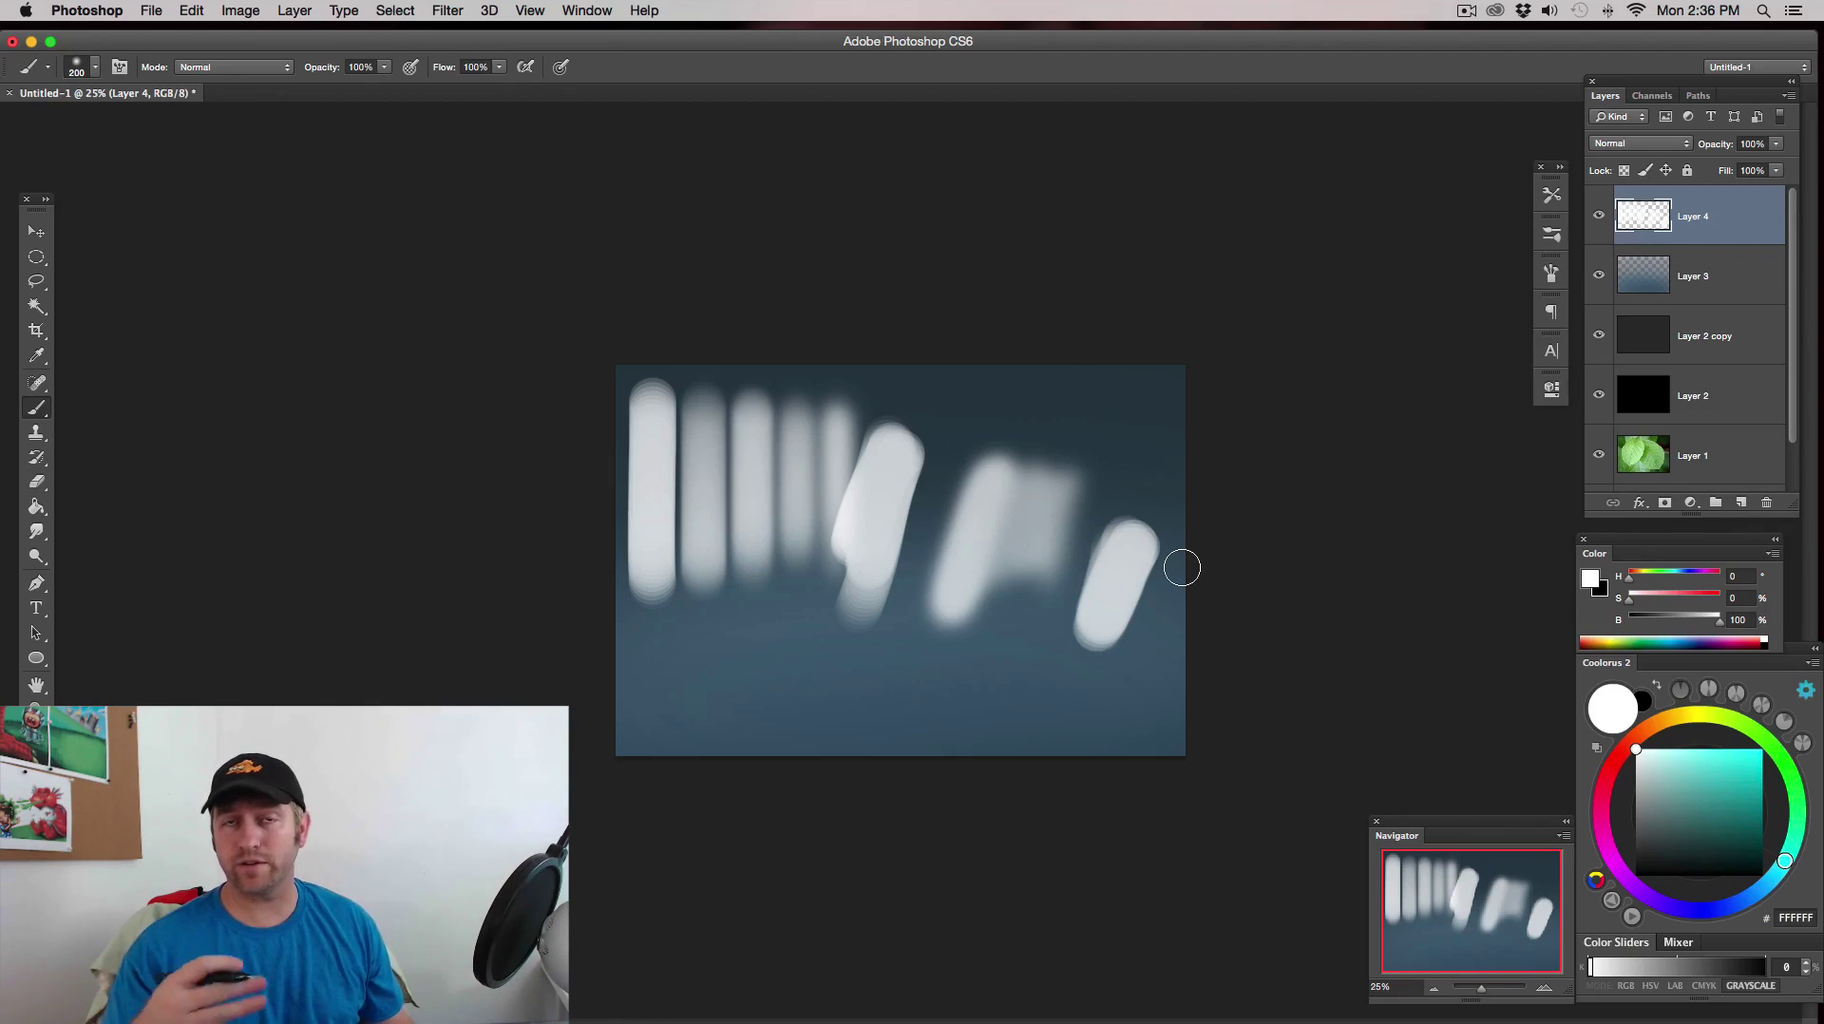
- Delete Layer 4 with the test strokes and add a new empty layer above Layer 3
{"action": "left_click", "coordinate": [1767, 504]}
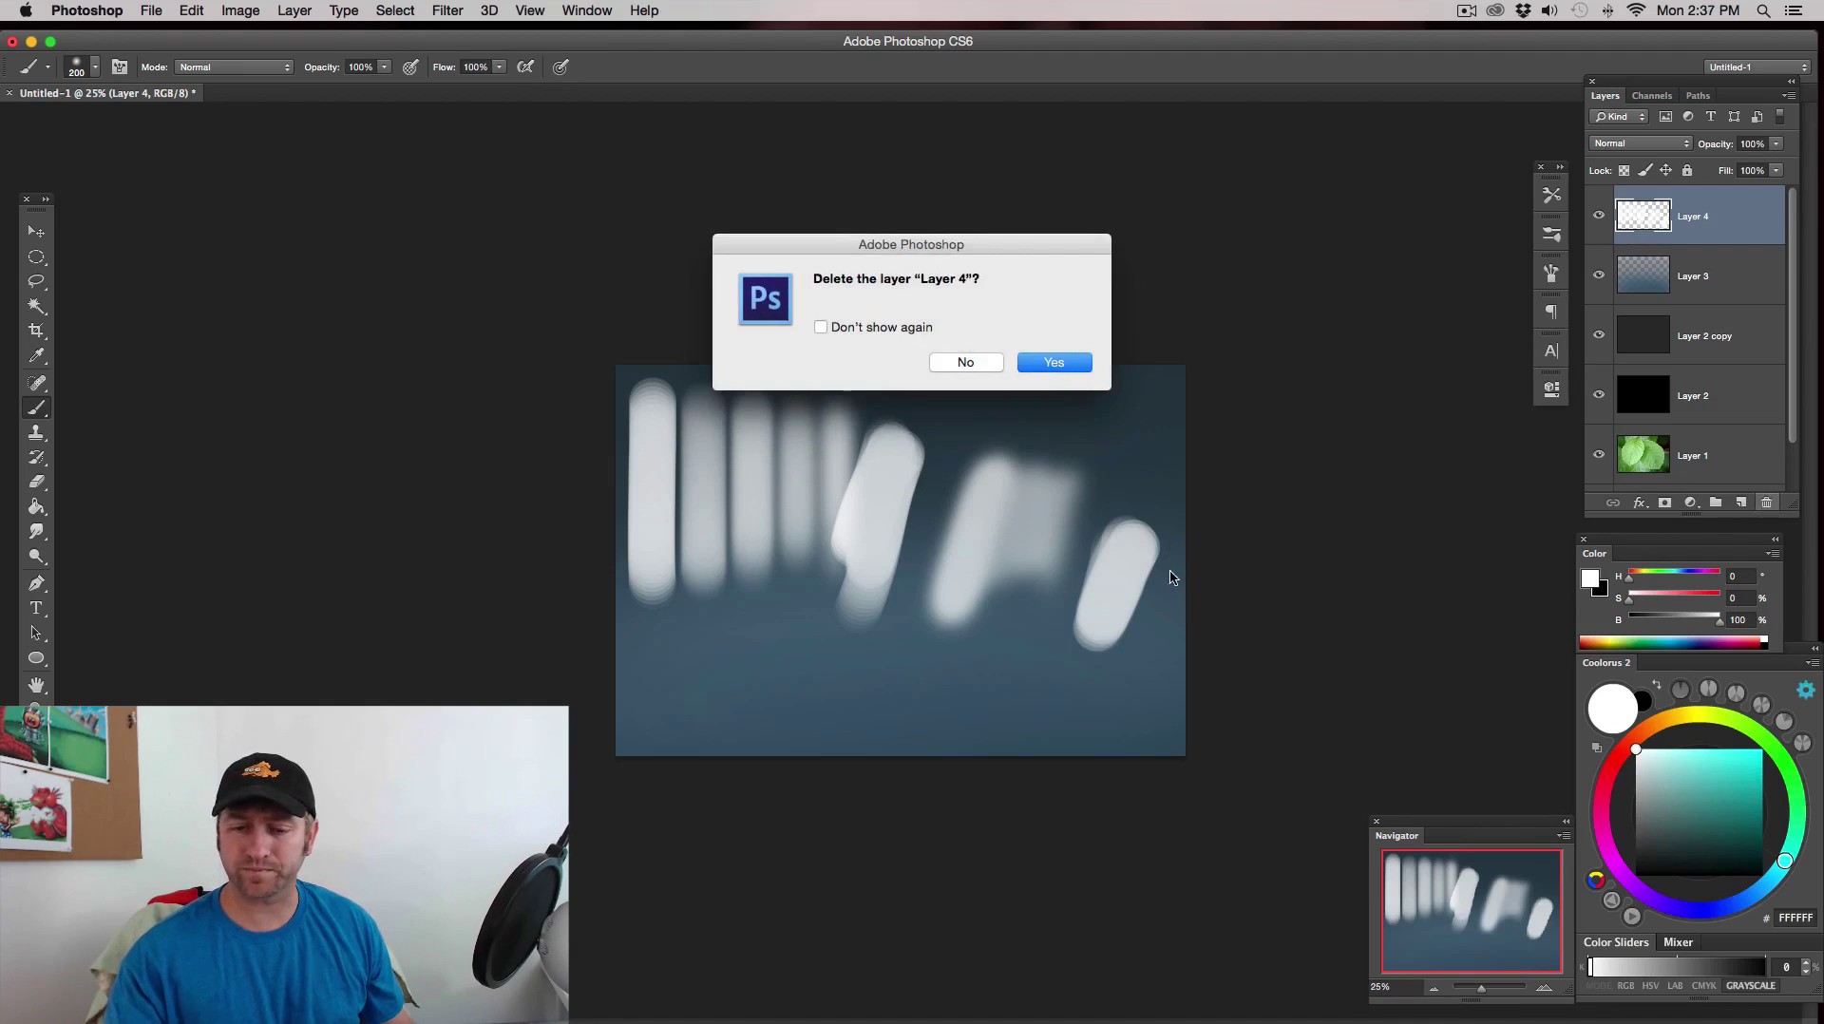
{"action": "left_click", "coordinate": [1081, 369]}
{"action": "left_click", "coordinate": [1743, 504]}
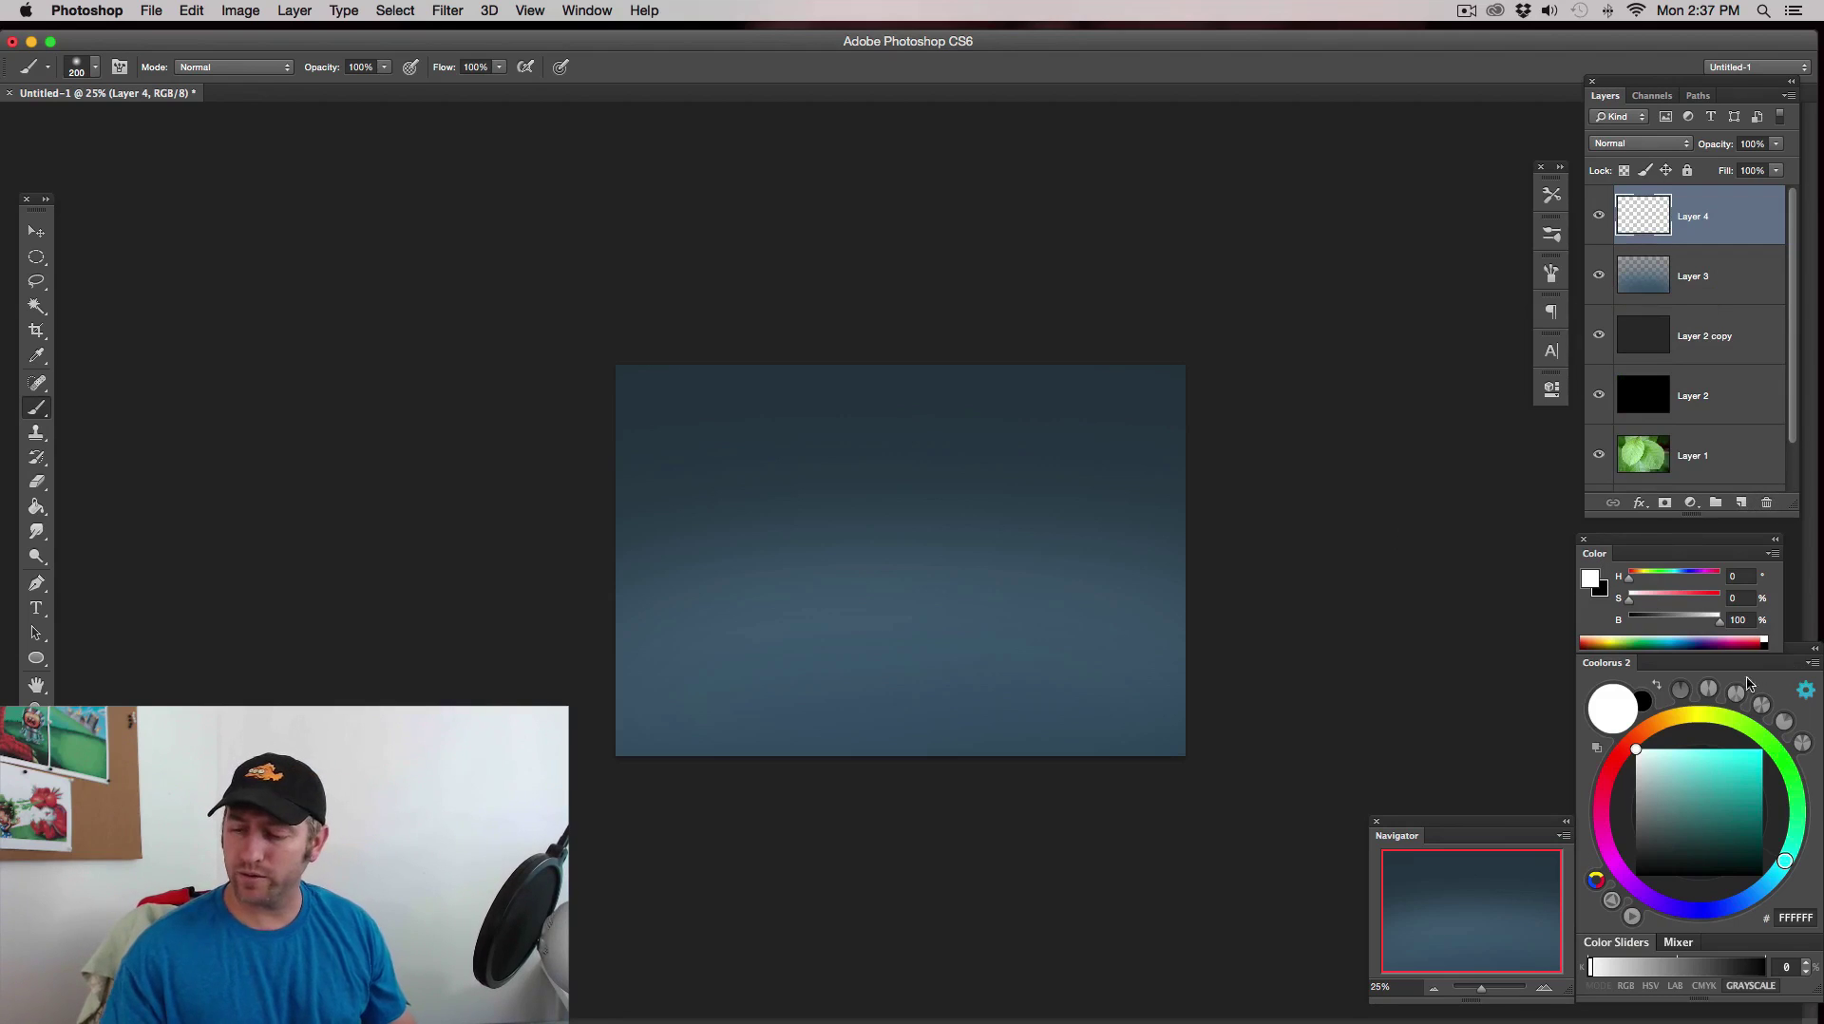
- Set the foreground colour to light grey CCCCCC and reduce the brush to 30 px
{"action": "left_click_drag", "start_coordinate": [1655, 757], "coordinate": [1637, 774]}
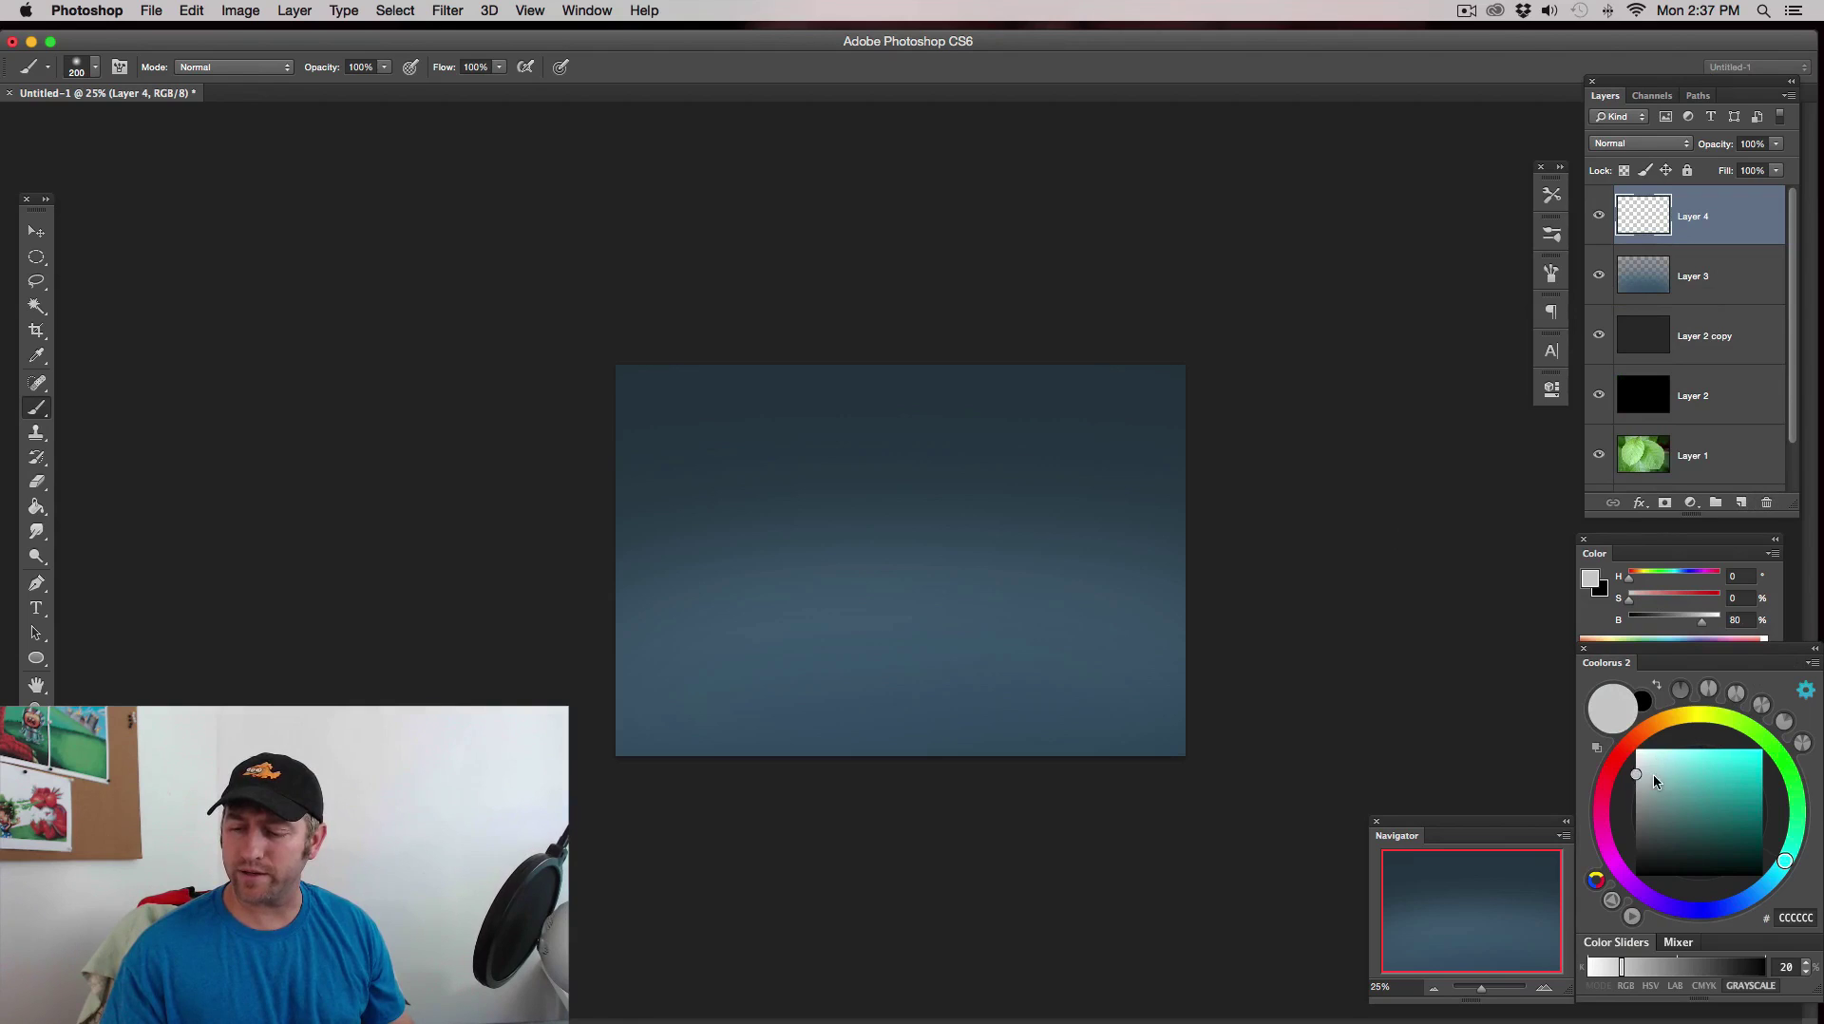
{"action": "key", "text": "bracketleft"}
{"action": "key", "text": "bracketleft"}
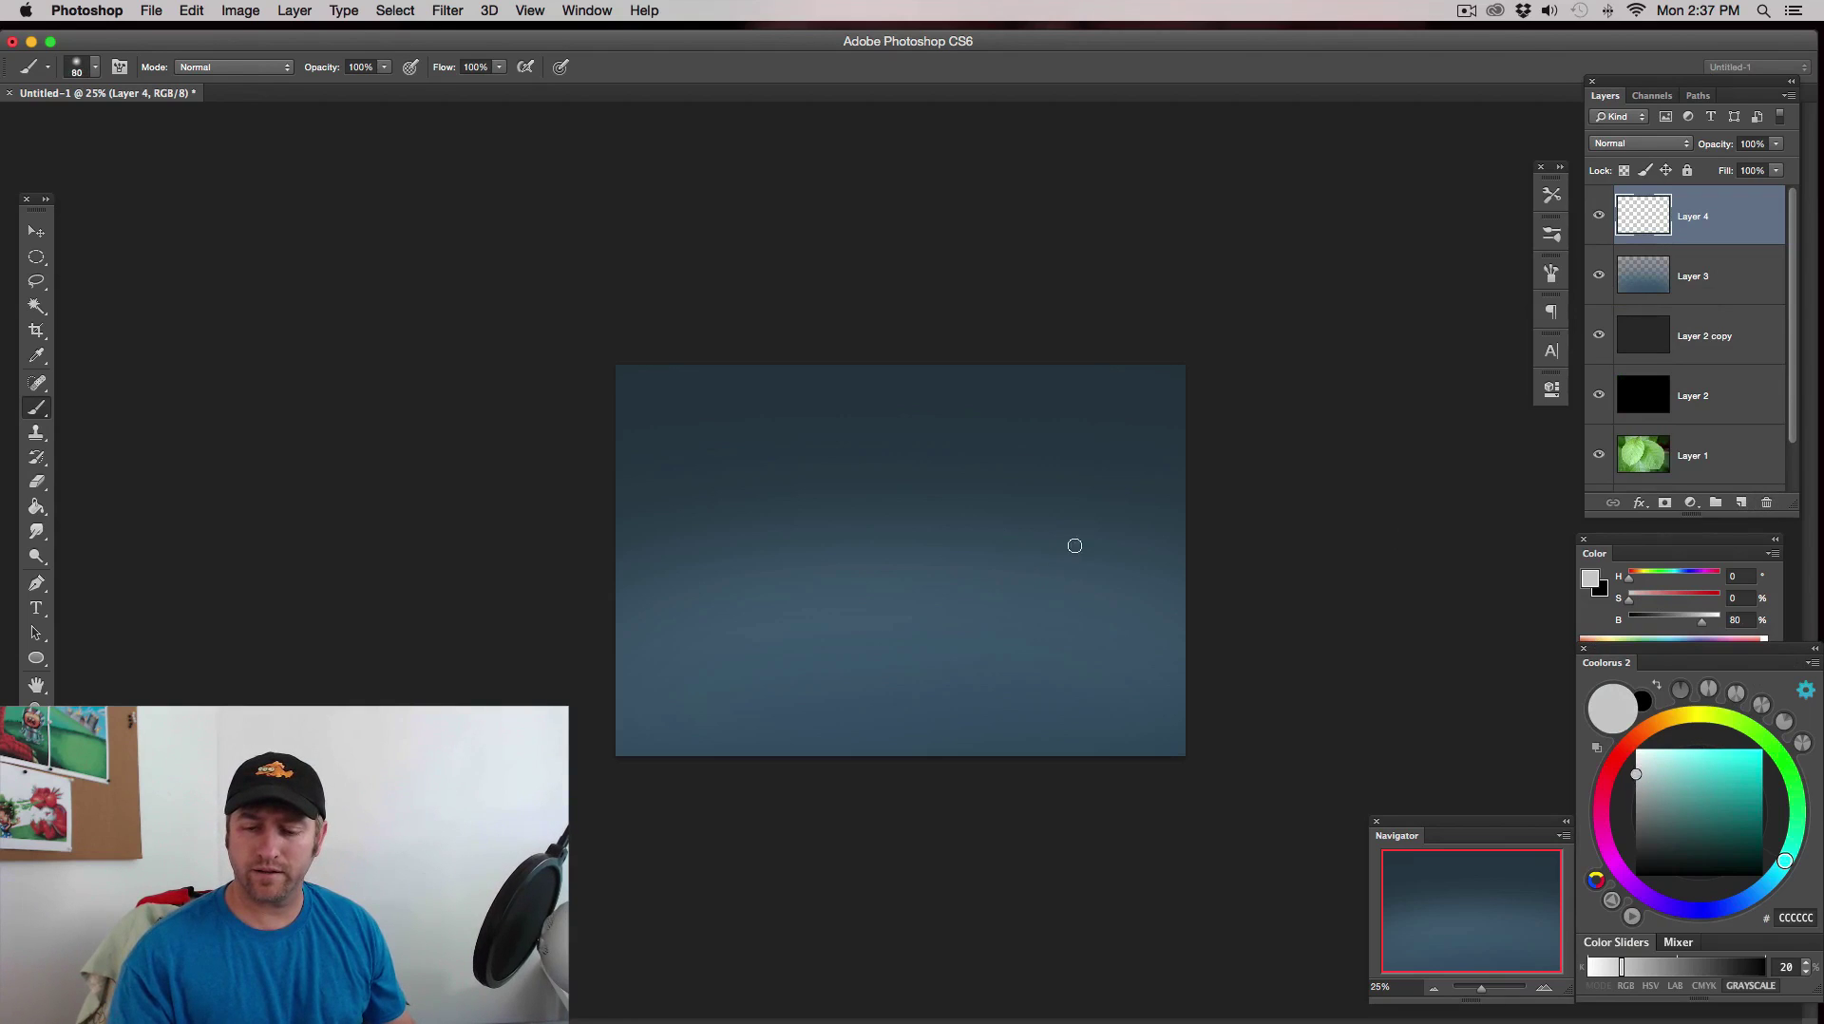
{"action": "key", "text": "bracketleft"}
{"action": "key", "text": "bracketleft"}
{"action": "key", "text": "bracketleft"}
{"action": "key", "text": "bracketleft"}
{"action": "key", "text": "bracketleft"}
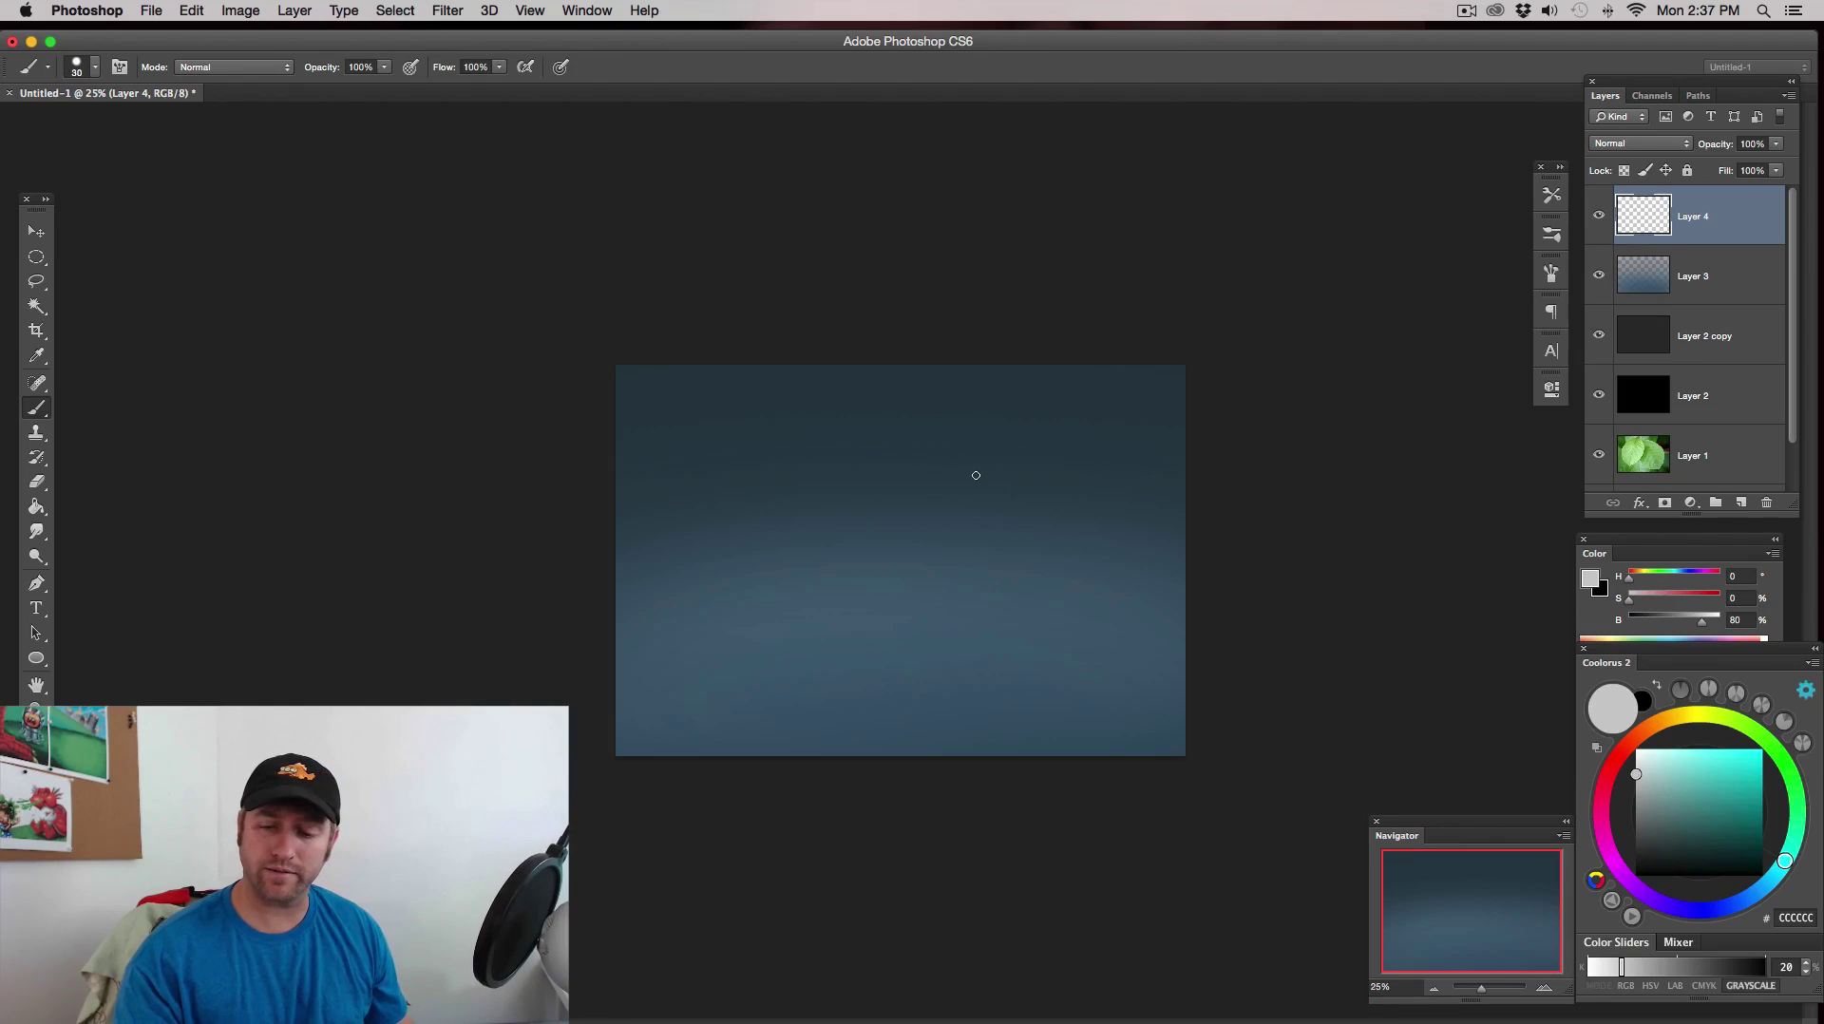
- Try a thin diagonal grey stroke across the canvas centre and undo it
{"action": "left_click_drag", "start_coordinate": [983, 456], "coordinate": [887, 631]}
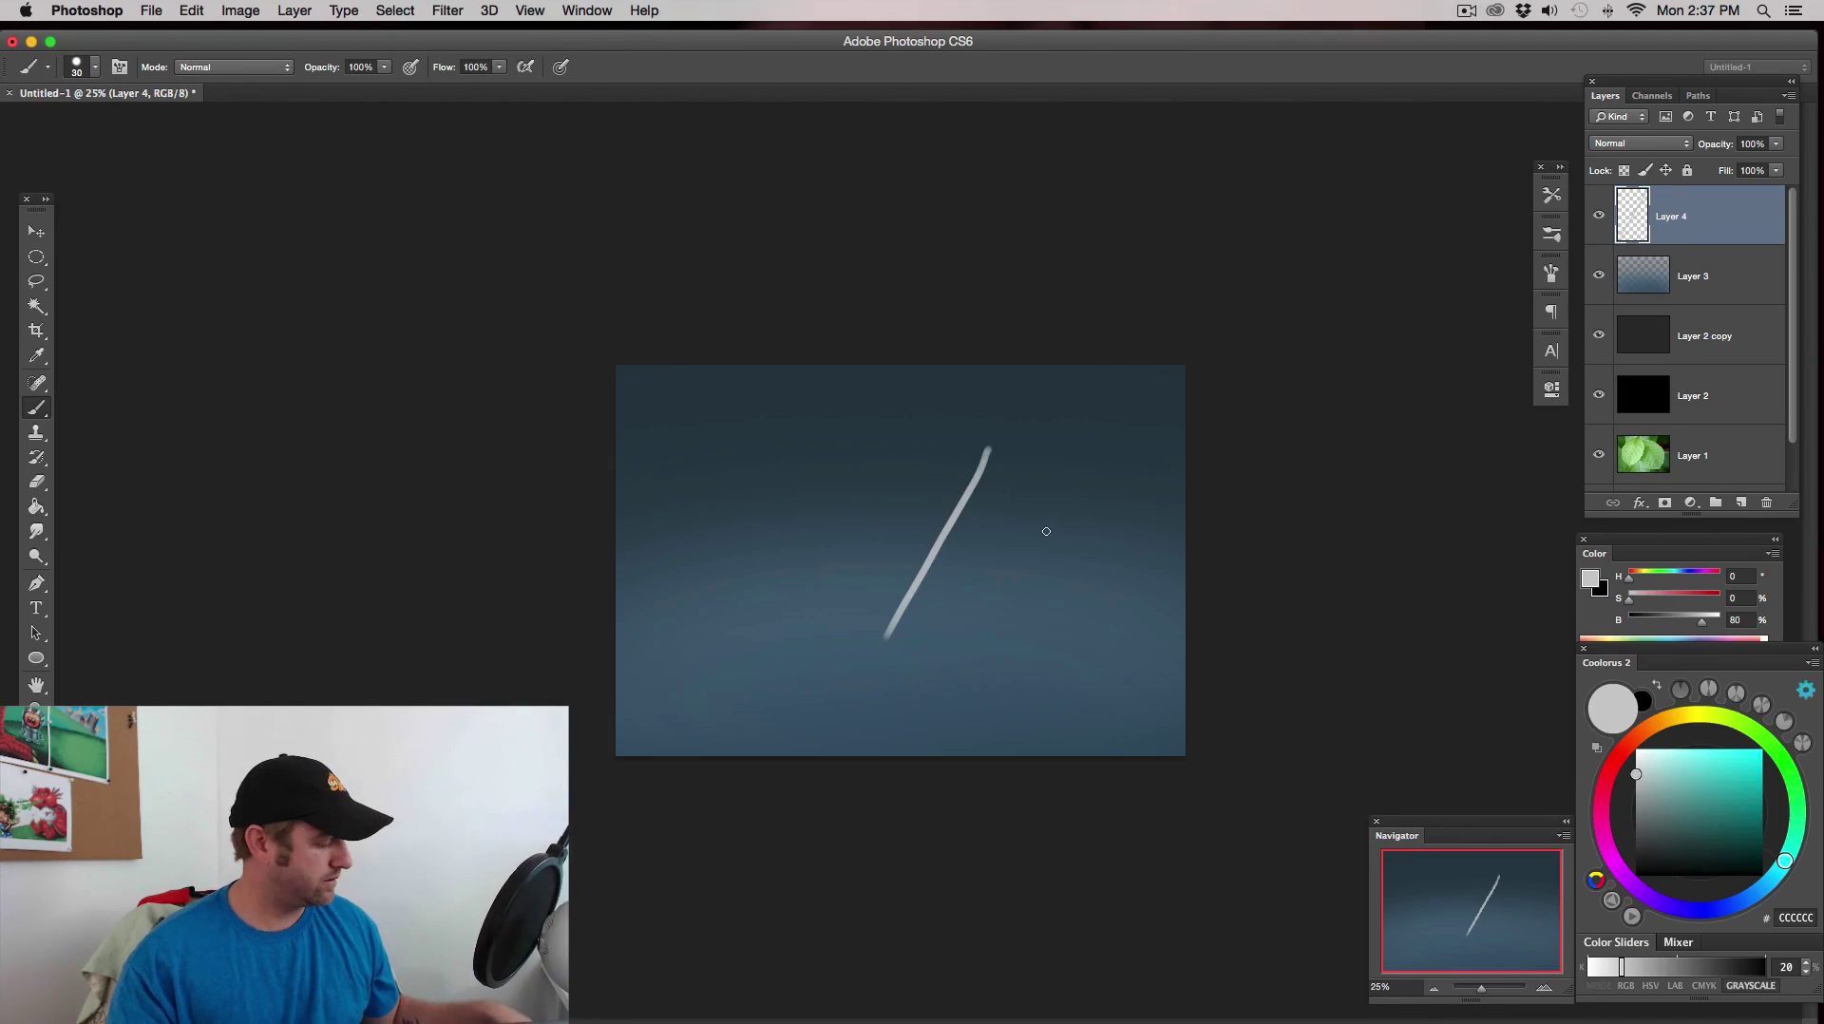
{"action": "key", "text": "ctrl+z"}
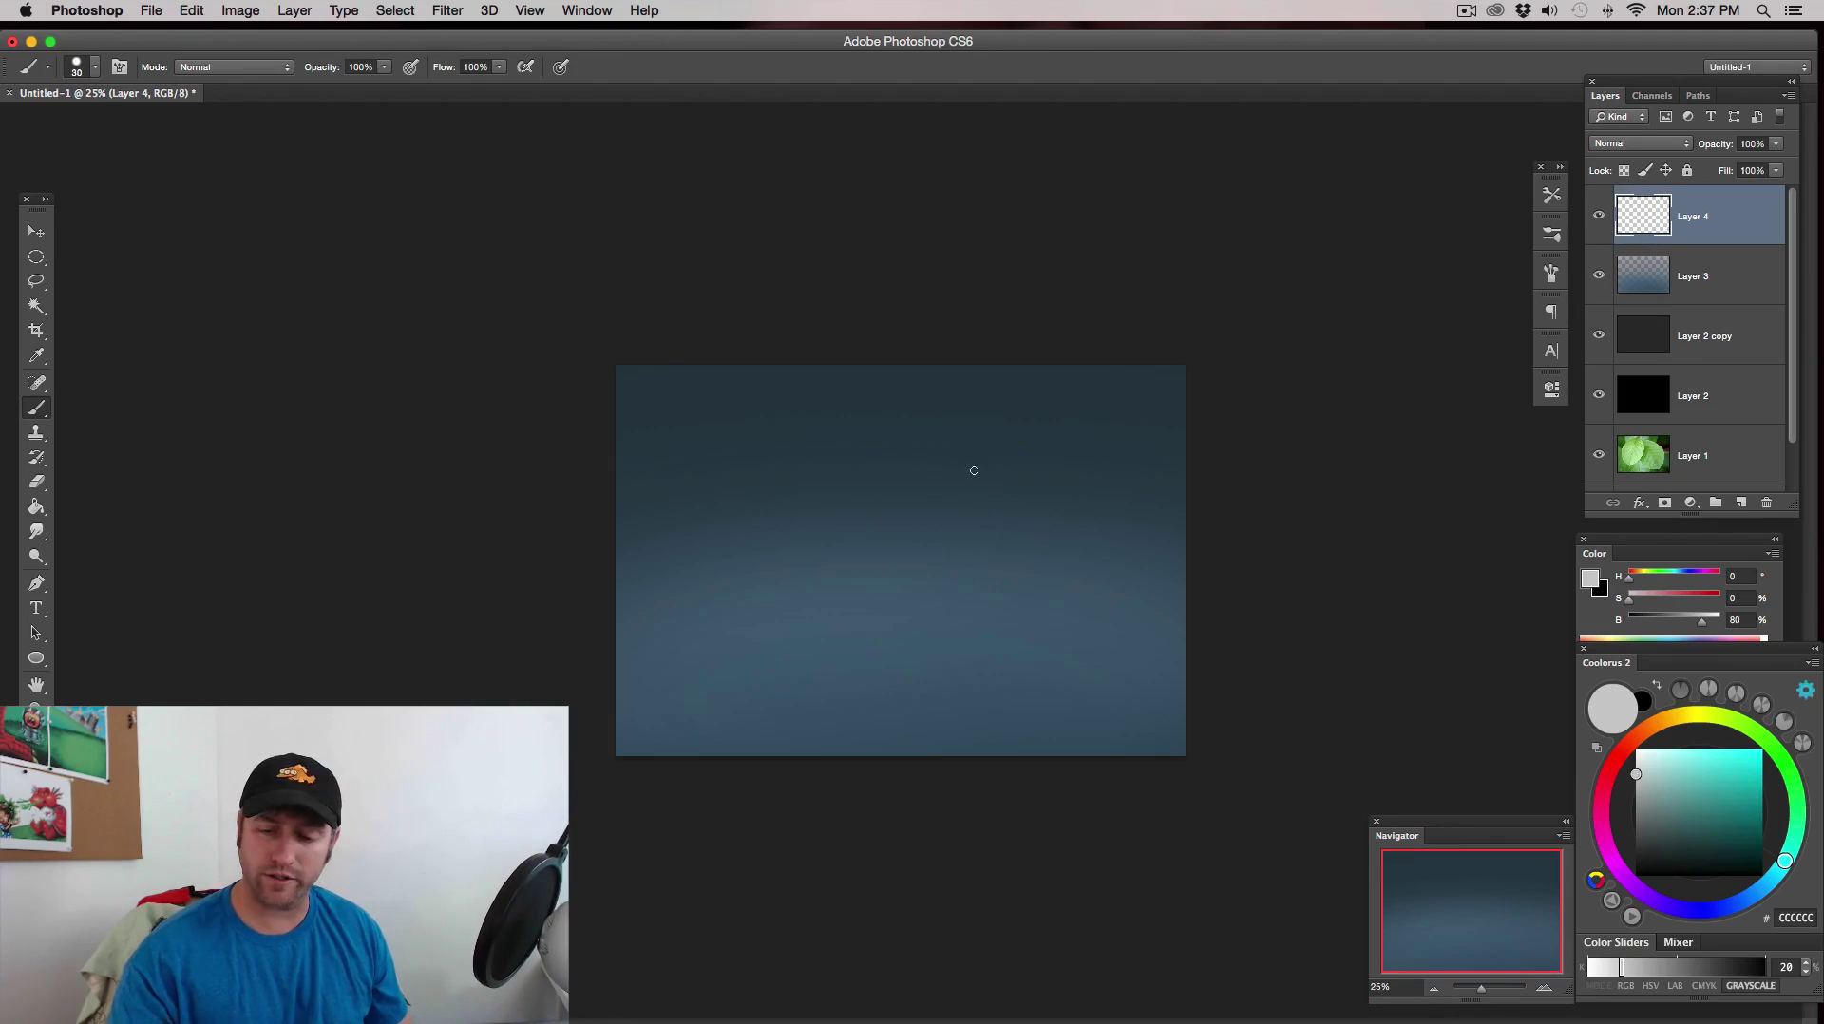
- Draw a light grey water-drop outline, open at its tip, just right of the canvas centre with a 20 px brush
{"action": "key", "text": "bracketleft"}
{"action": "left_click_drag", "start_coordinate": [974, 471], "coordinate": [956, 557]}
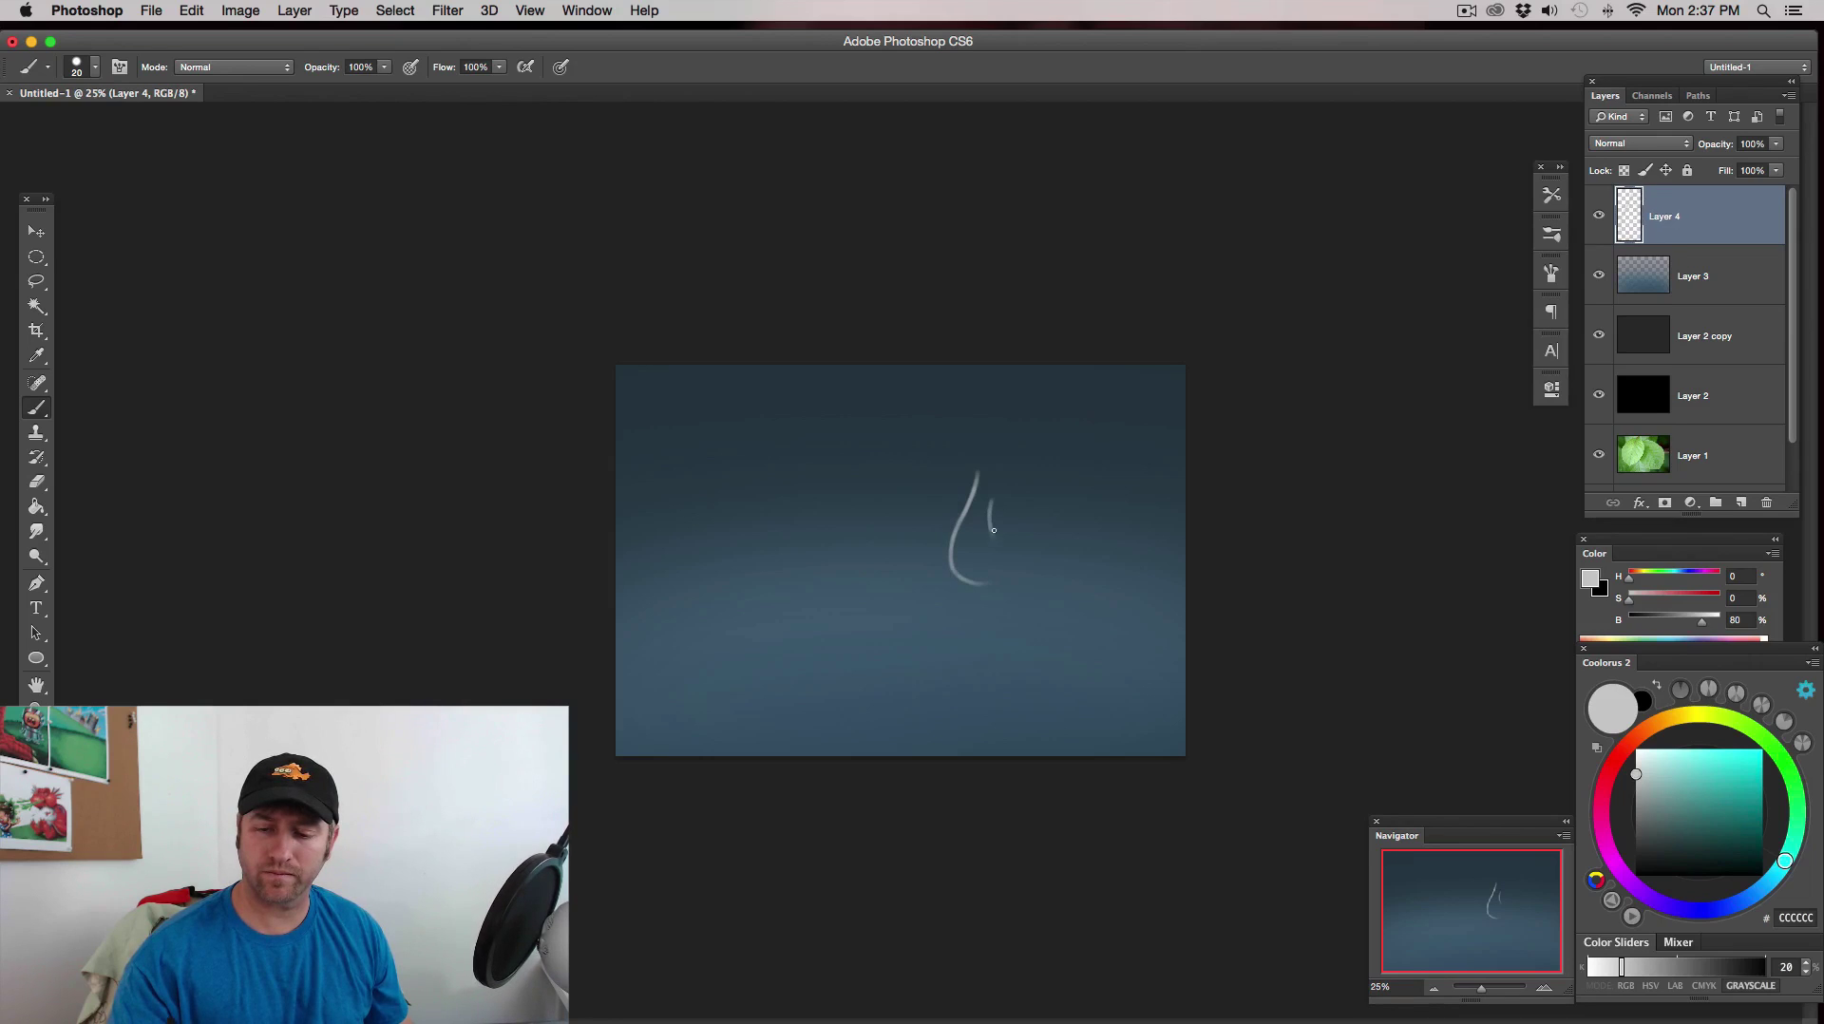
{"action": "left_click_drag", "start_coordinate": [994, 529], "coordinate": [993, 535]}
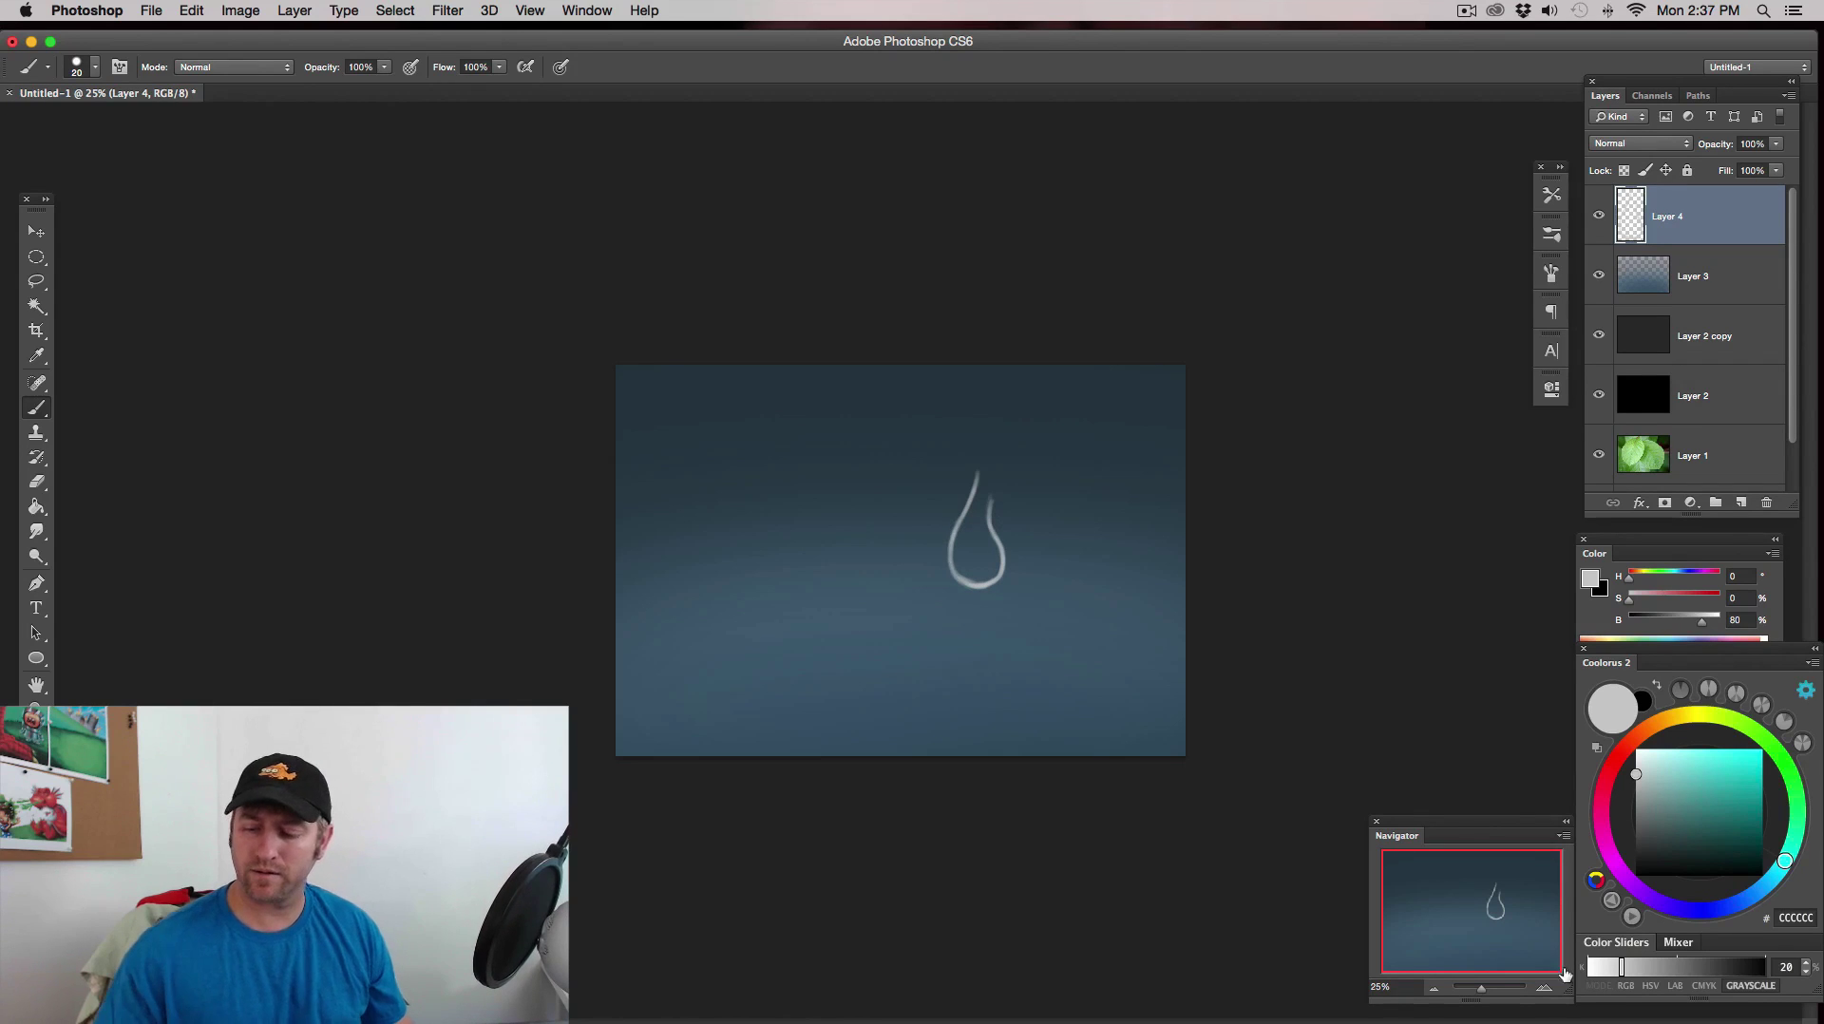
- Shade softly along the inside edge of the water drop with the brush at 45 px
{"action": "key", "text": "super+equal"}
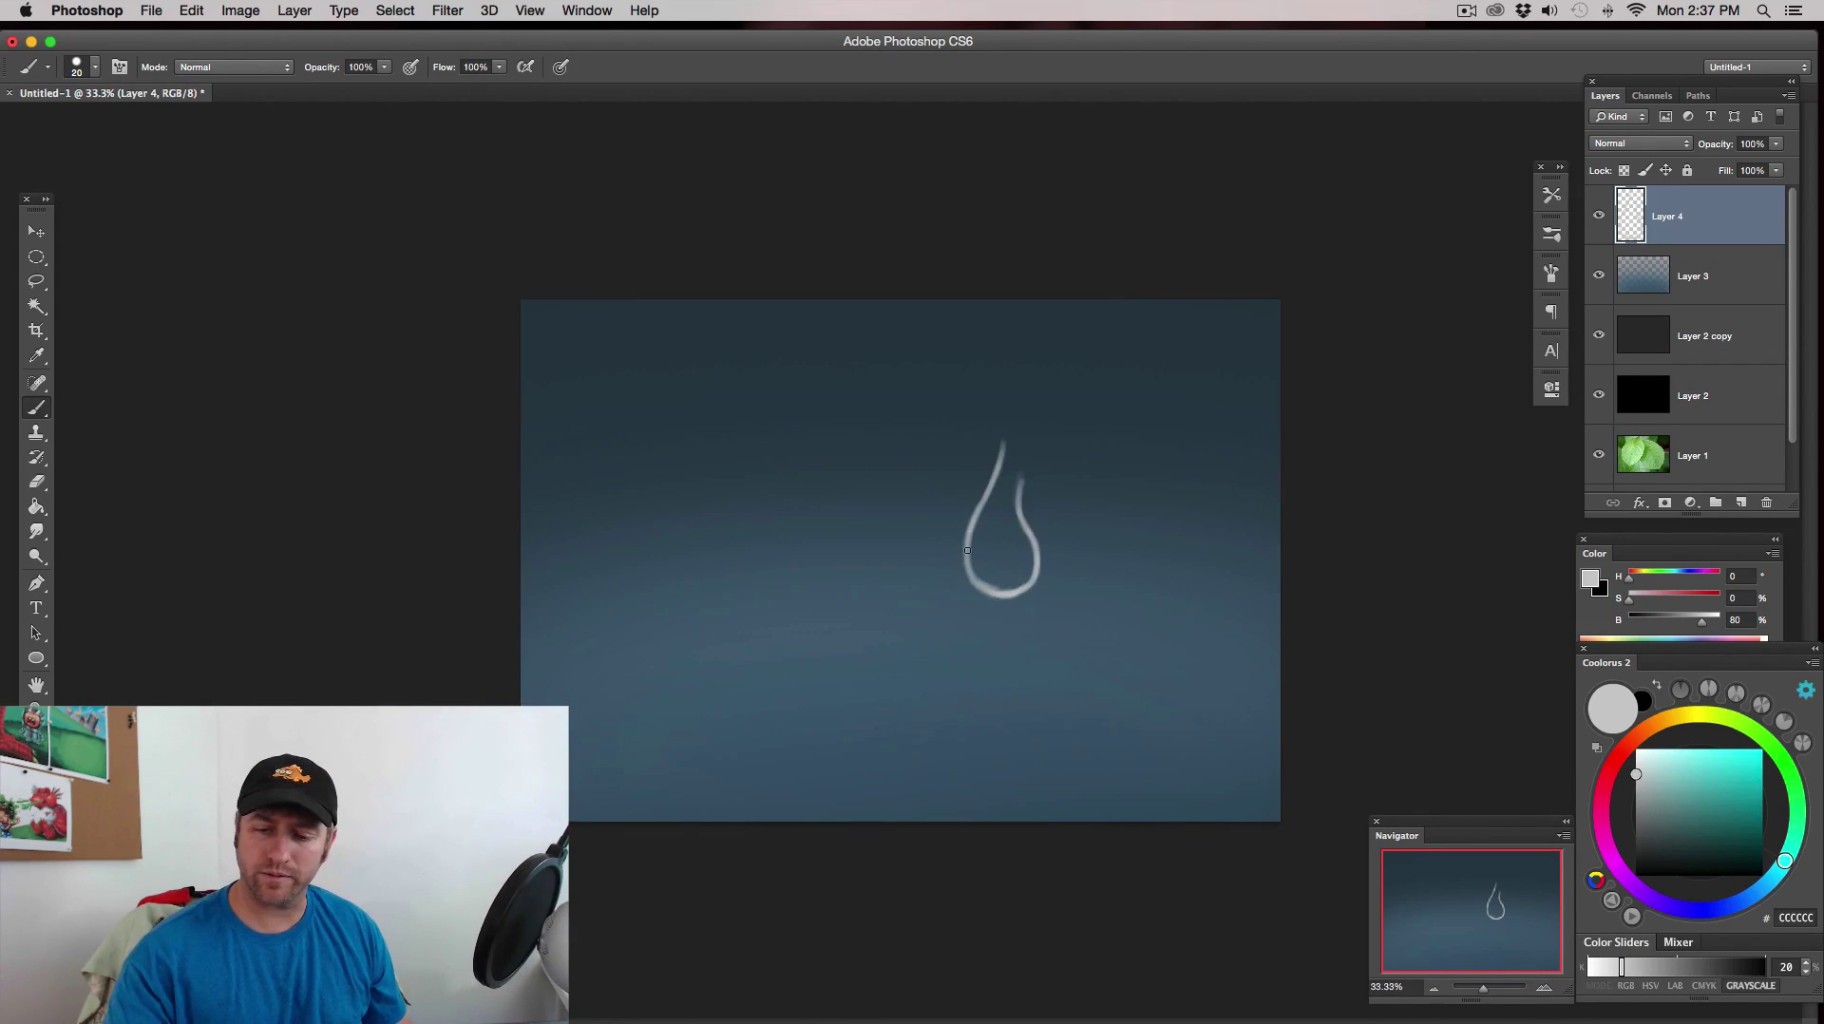
{"action": "key", "text": "bracketleft"}
{"action": "key", "text": "super+equal"}
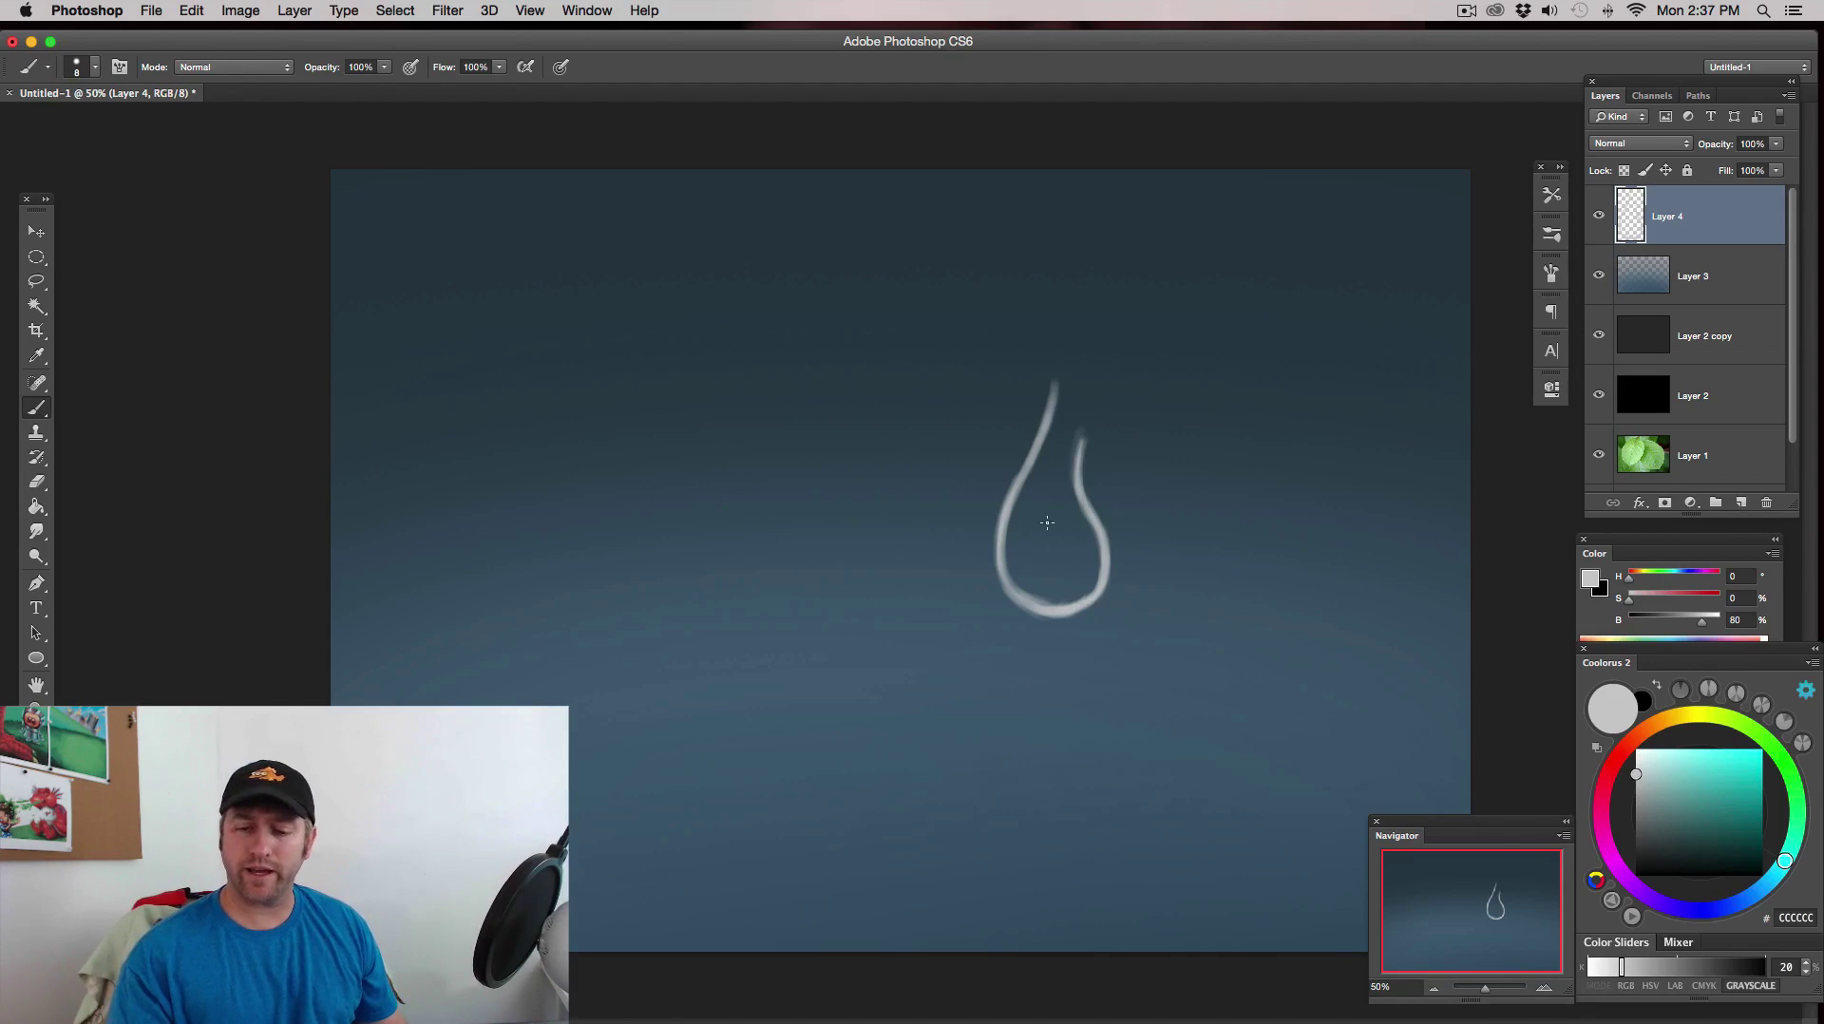
{"action": "key", "text": "bracketright"}
{"action": "key", "text": "bracketright"}
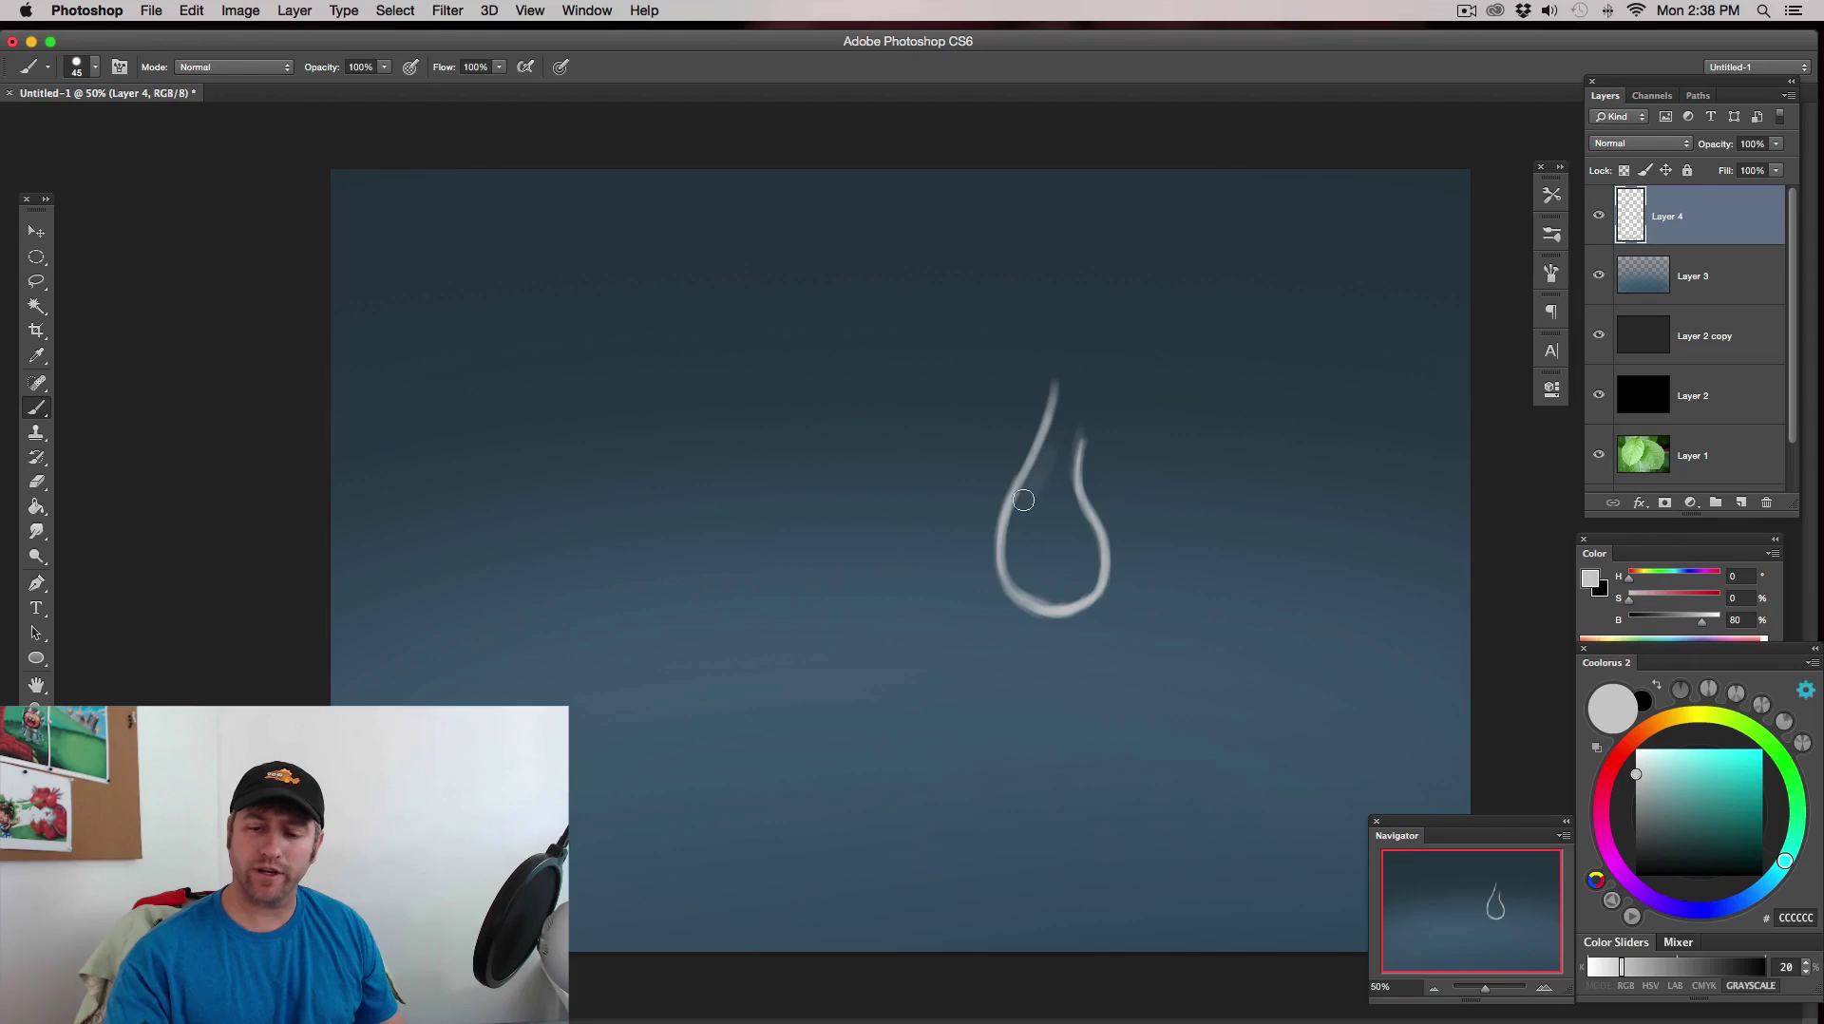
{"action": "mouse_move", "coordinate": [1023, 500]}
{"action": "left_mouse_down"}
{"action": "mouse_move", "coordinate": [1042, 457]}
{"action": "mouse_move", "coordinate": [1012, 535]}
{"action": "mouse_move", "coordinate": [1018, 498]}
{"action": "mouse_move", "coordinate": [1016, 577]}
{"action": "mouse_move", "coordinate": [1015, 507]}
{"action": "mouse_move", "coordinate": [1021, 556]}
{"action": "mouse_move", "coordinate": [1049, 429]}
{"action": "mouse_move", "coordinate": [1018, 526]}
{"action": "mouse_move", "coordinate": [1032, 593]}
{"action": "mouse_move", "coordinate": [1089, 583]}
{"action": "mouse_move", "coordinate": [1074, 511]}
{"action": "left_mouse_up"}
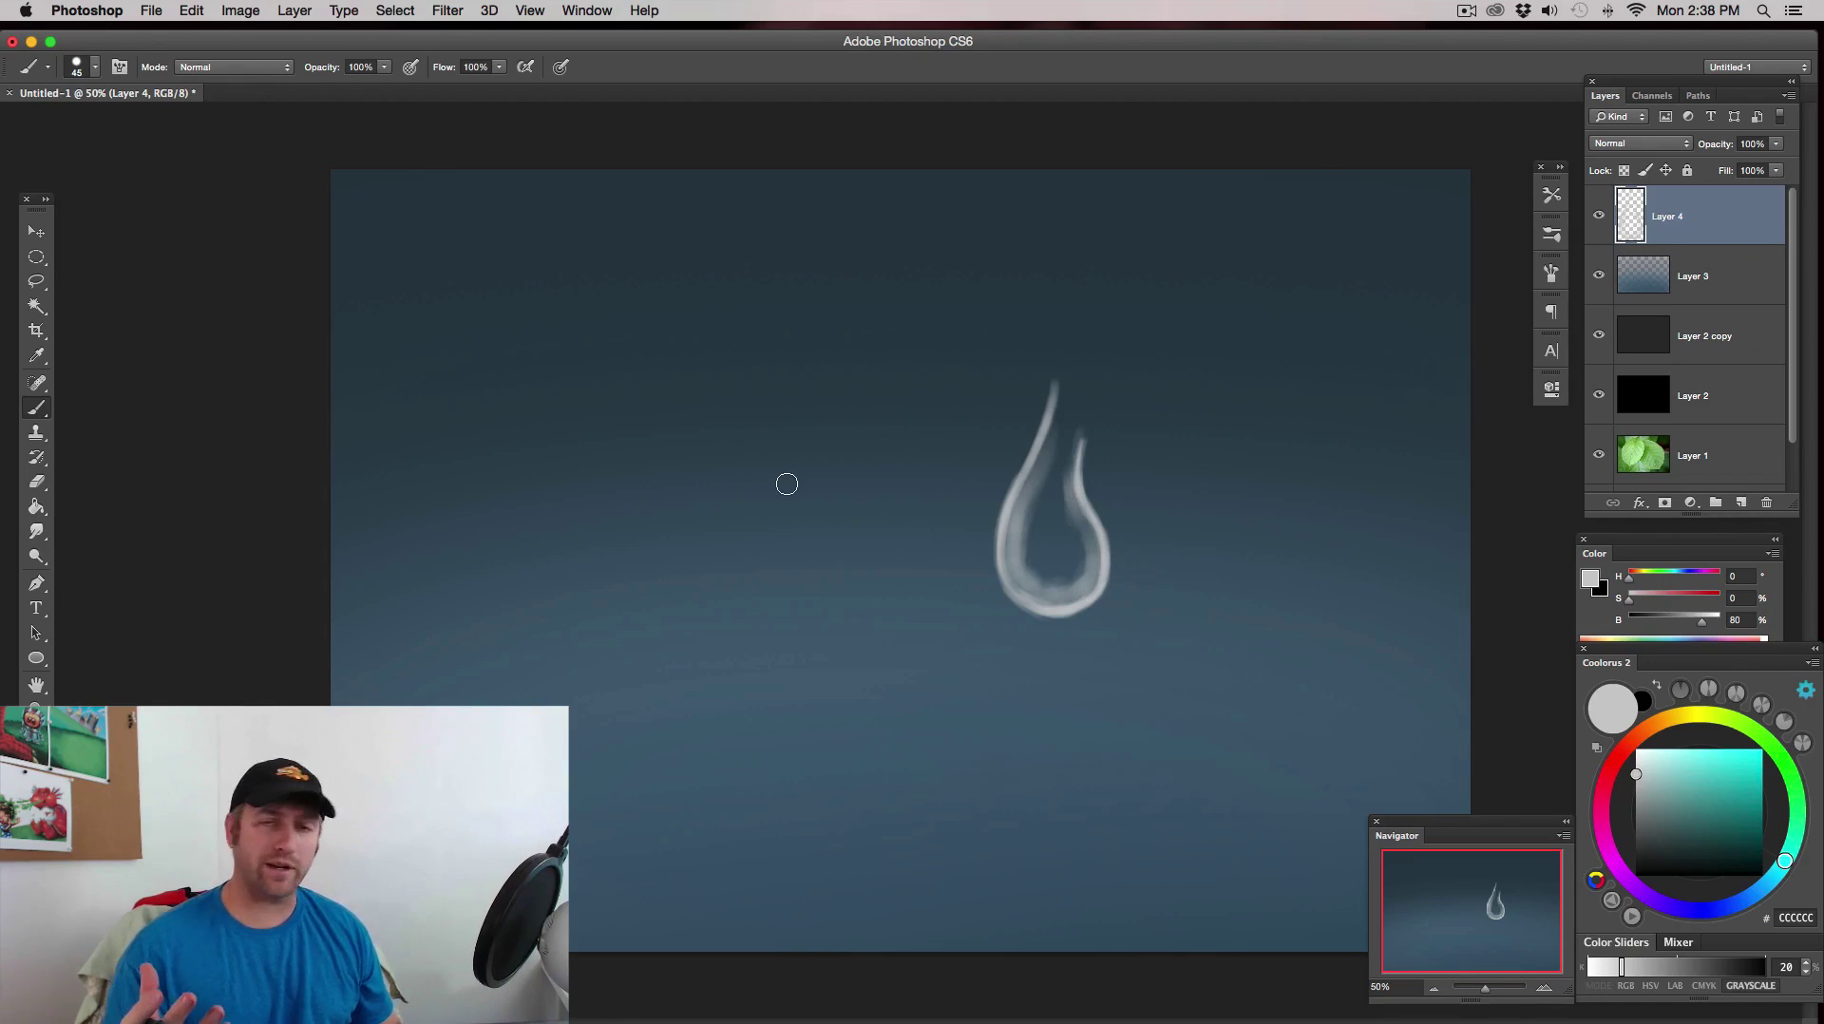
- Switch to the Smudge tool and review its brush's Transfer and Scattering settings
{"action": "key", "text": "r"}
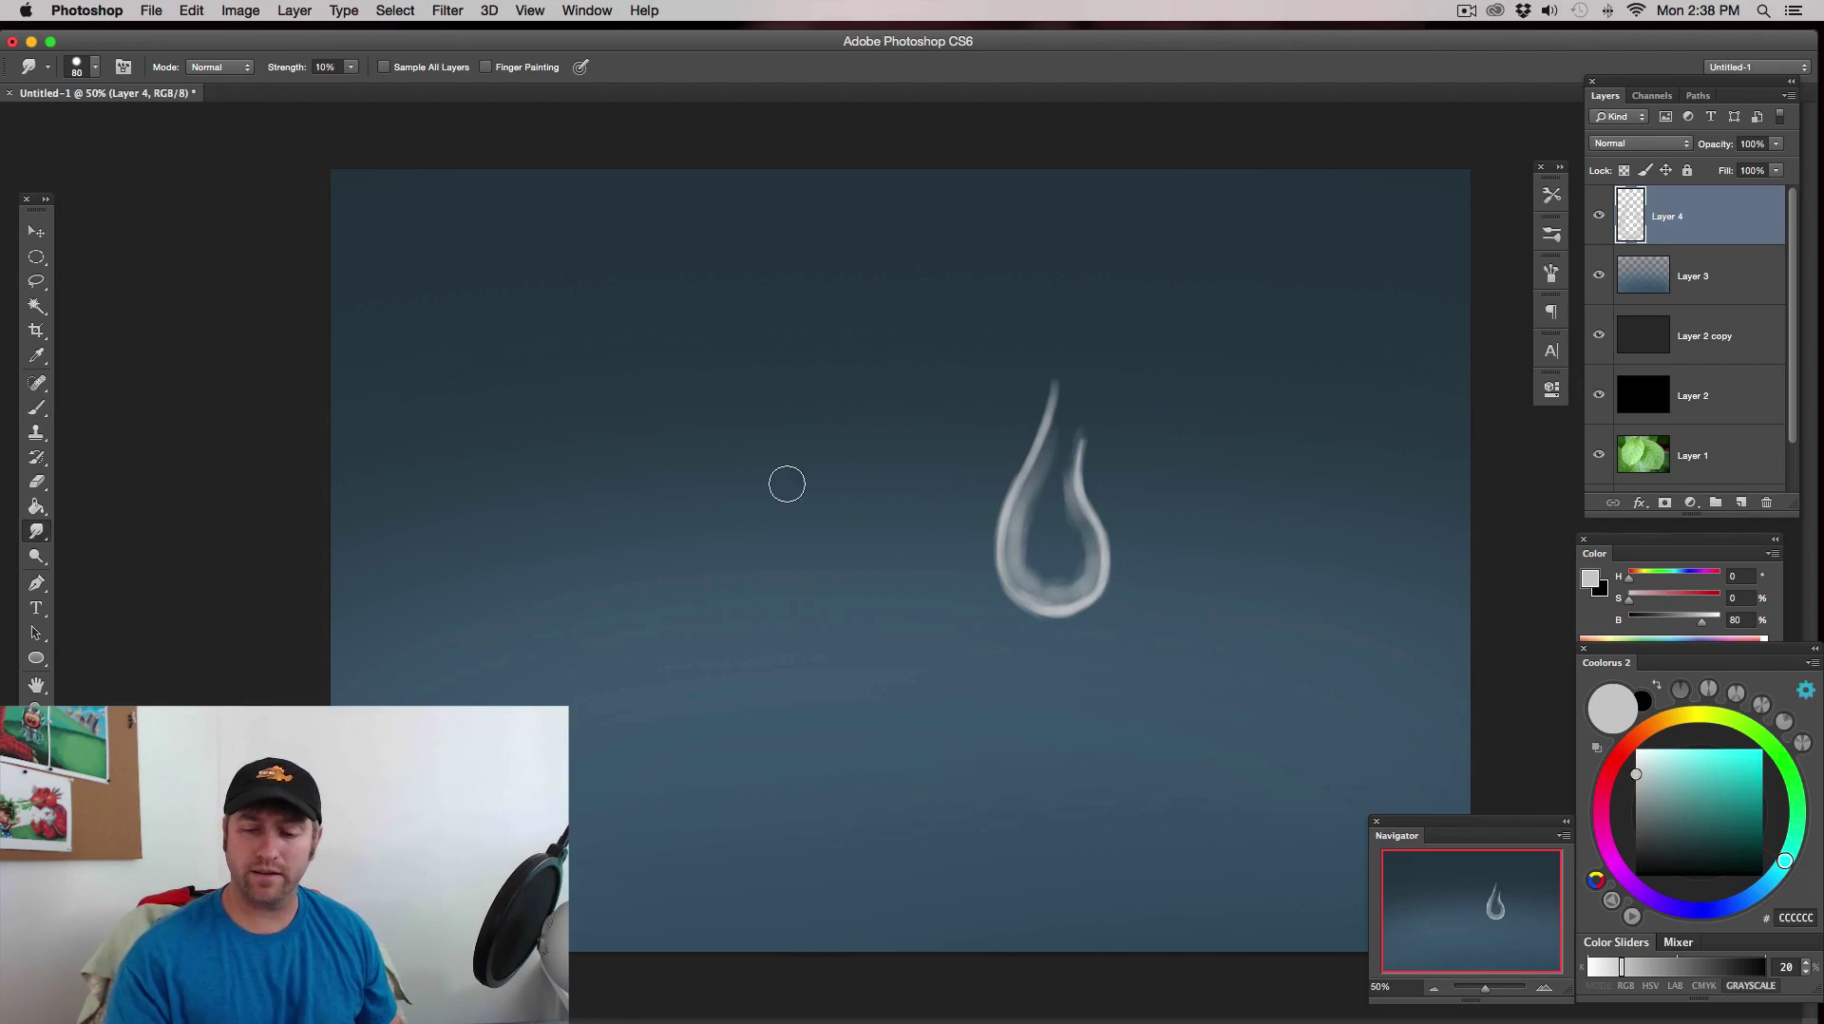
{"action": "left_click", "coordinate": [1552, 274]}
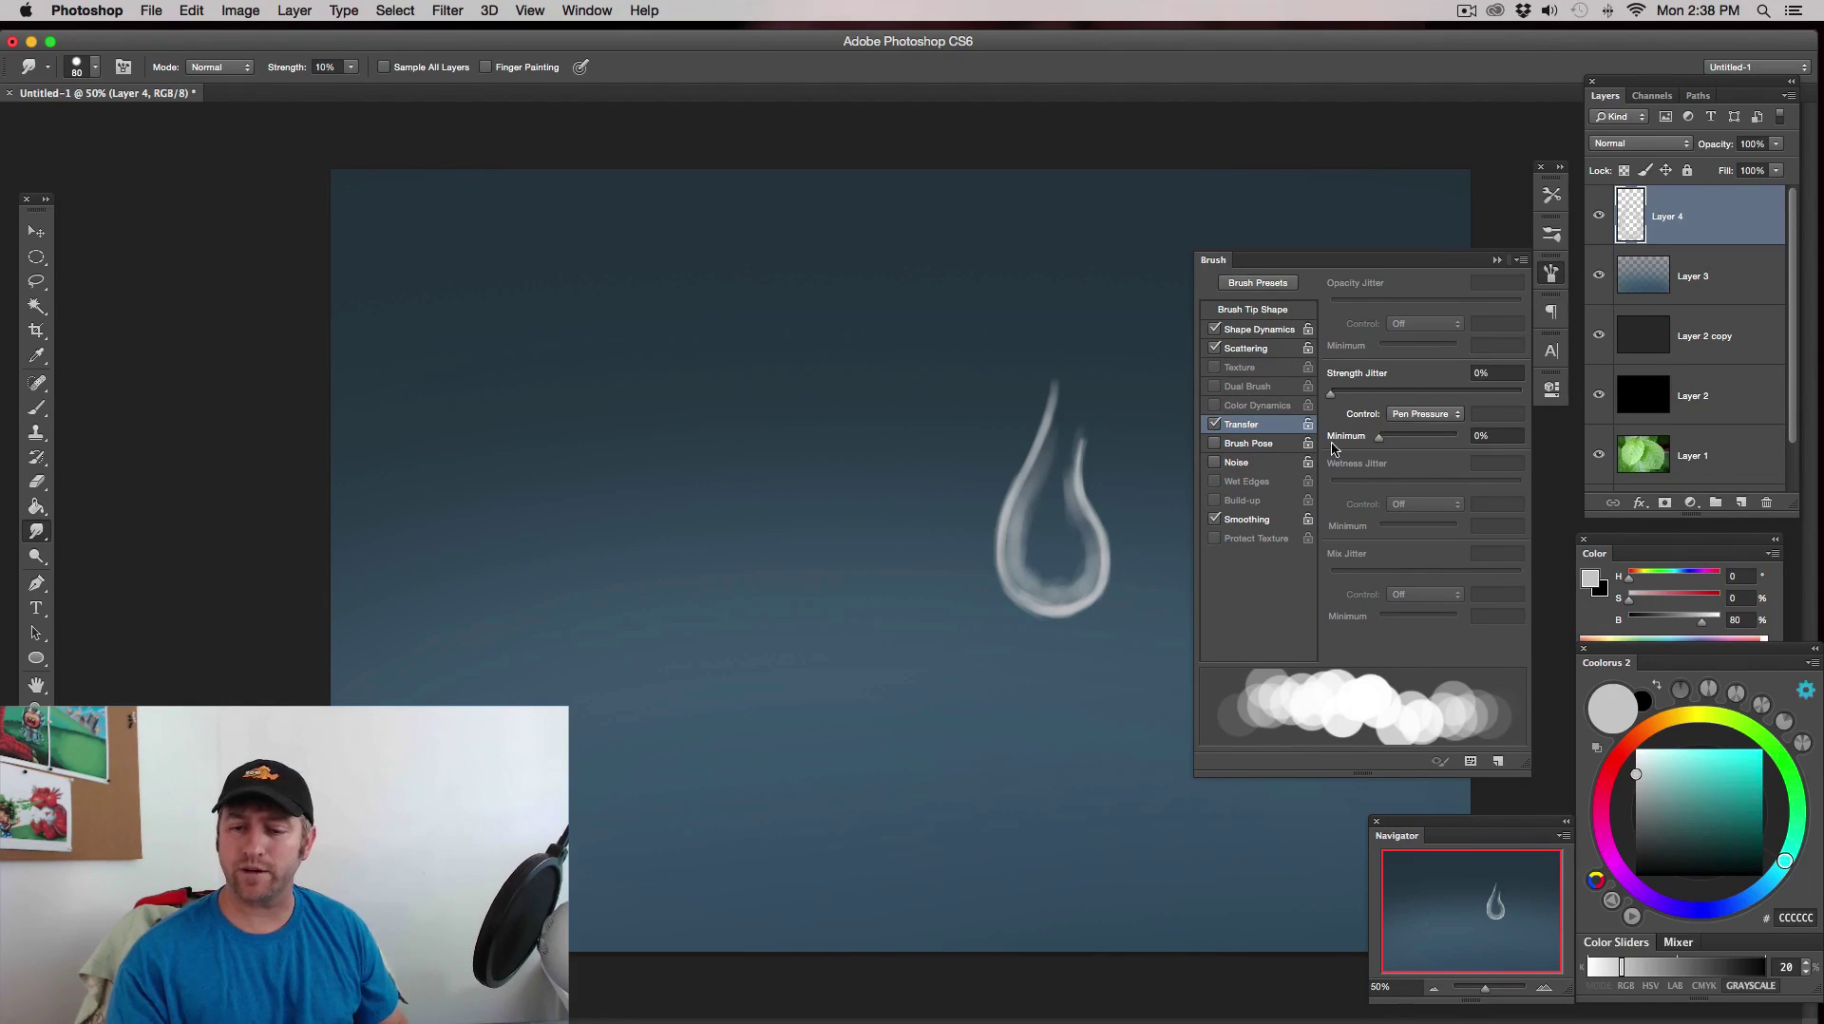
{"action": "left_click", "coordinate": [1271, 348]}
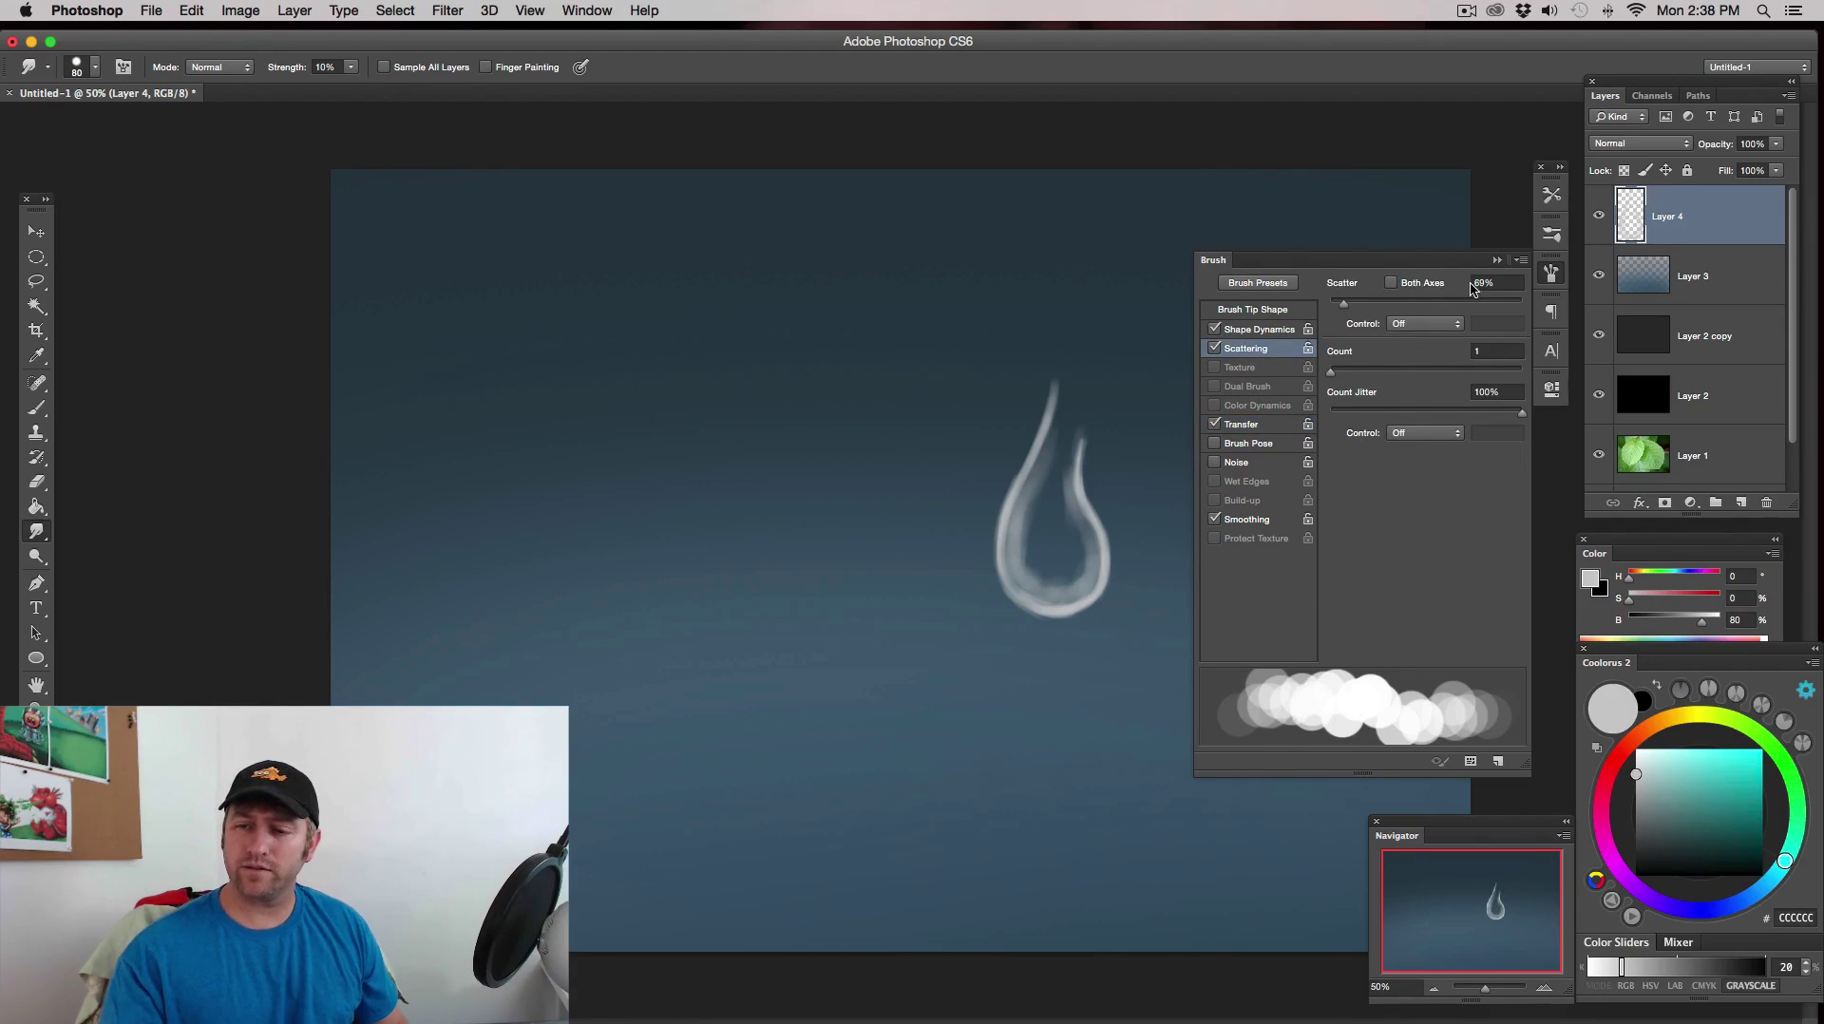
{"action": "left_click", "coordinate": [1497, 259]}
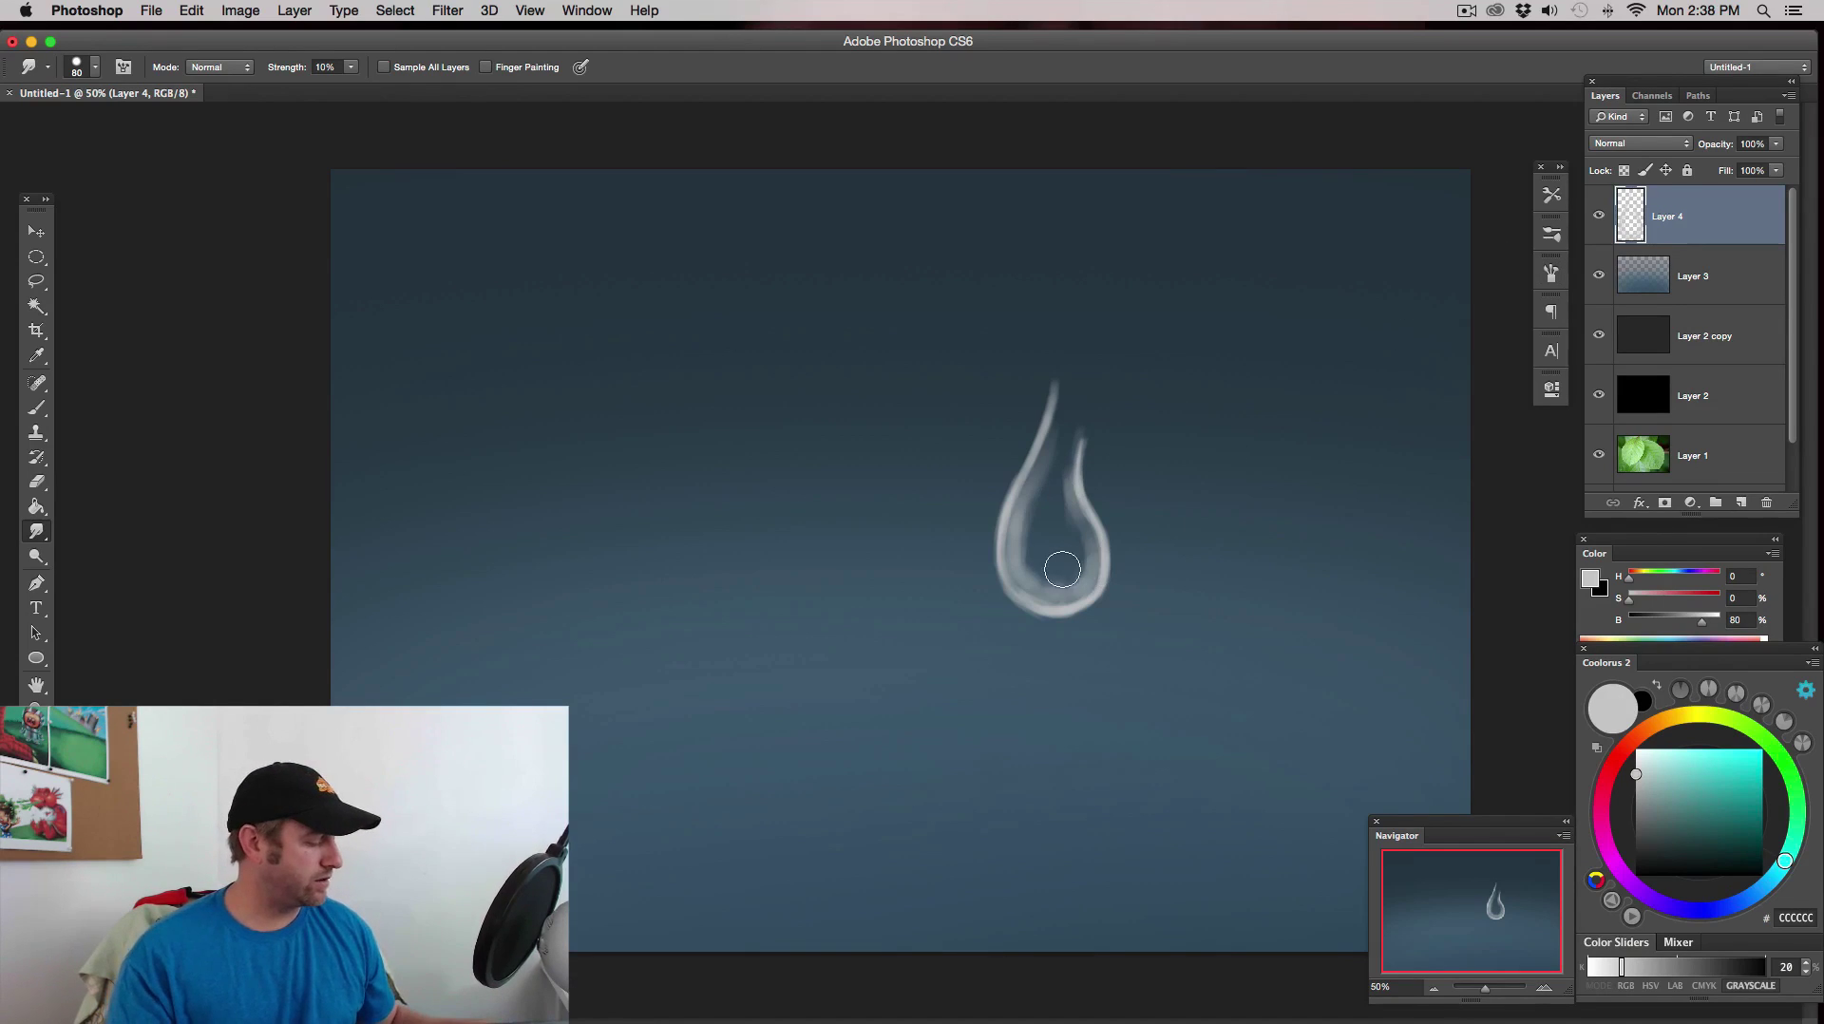
- Smudge the shading inside the water drop at 10% strength to blend it smoothly towards the centre
{"action": "key", "text": "b"}
{"action": "key", "text": "r"}
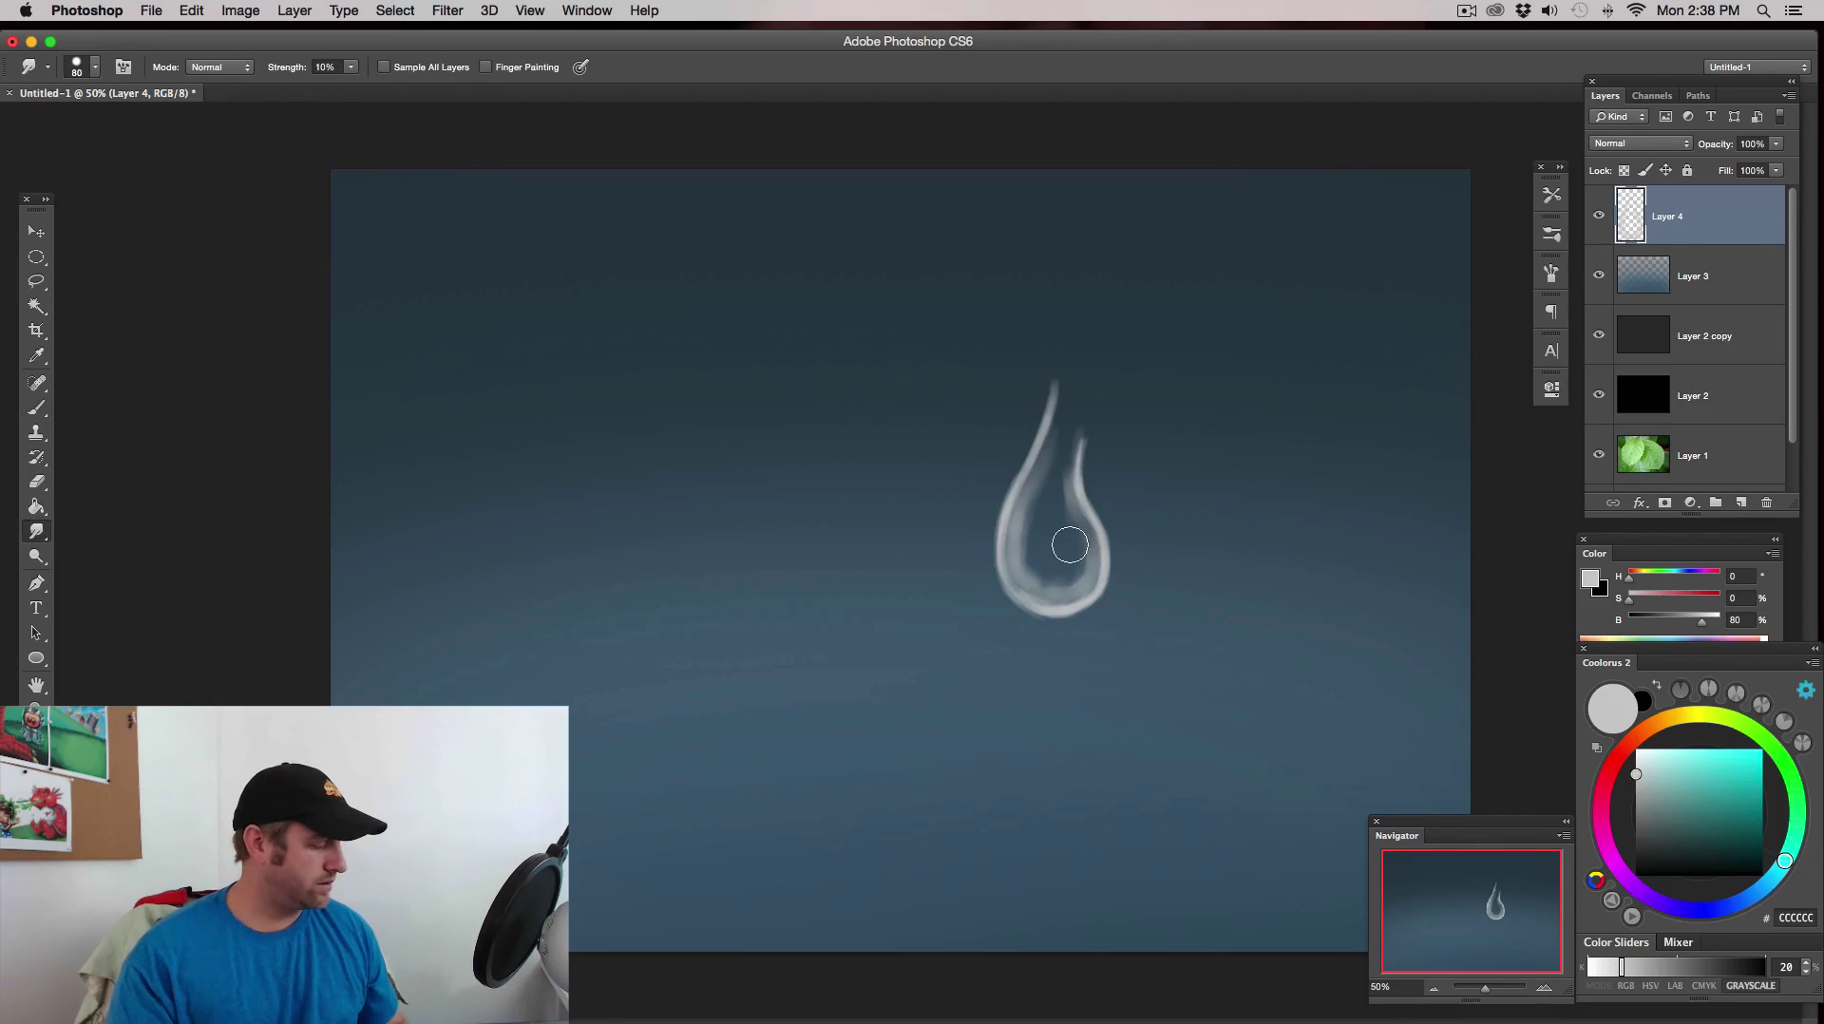
{"action": "key", "text": "bracketleft"}
{"action": "key", "text": "bracketleft"}
{"action": "key", "text": "bracketleft"}
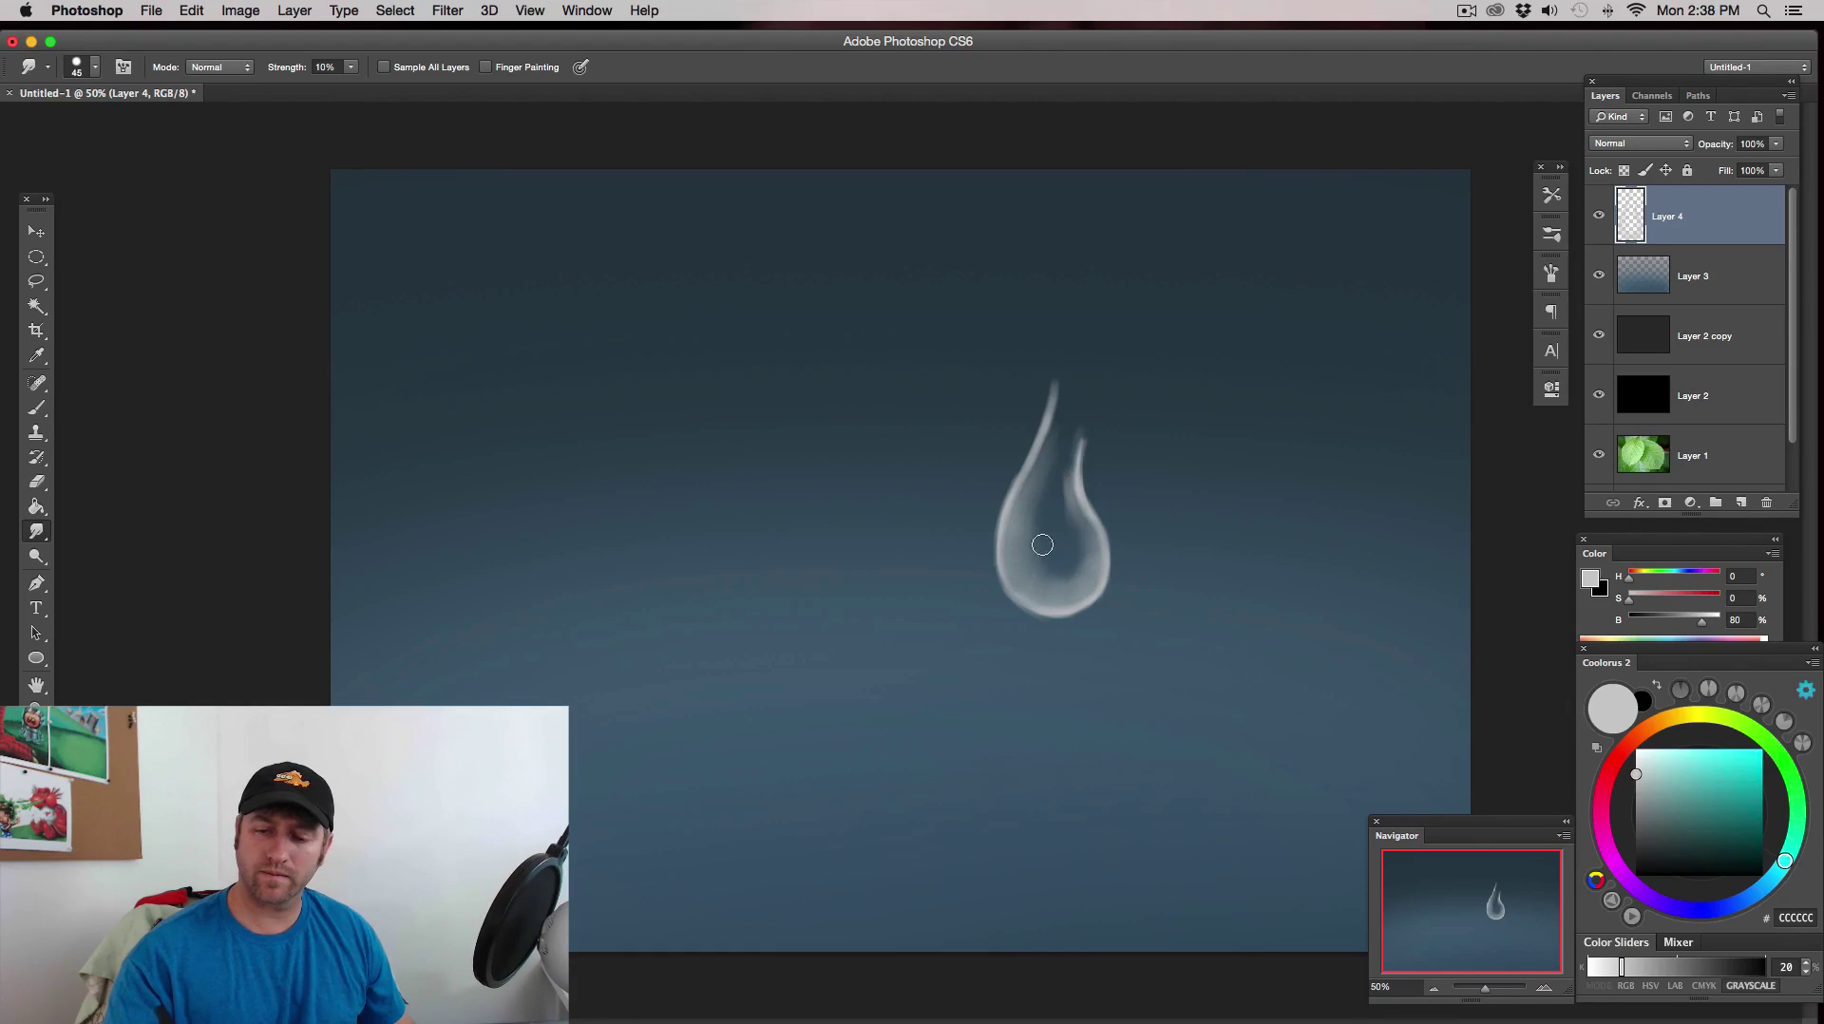
{"action": "key", "text": "bracketright"}
{"action": "left_click_drag", "start_coordinate": [1069, 493], "coordinate": [1070, 539]}
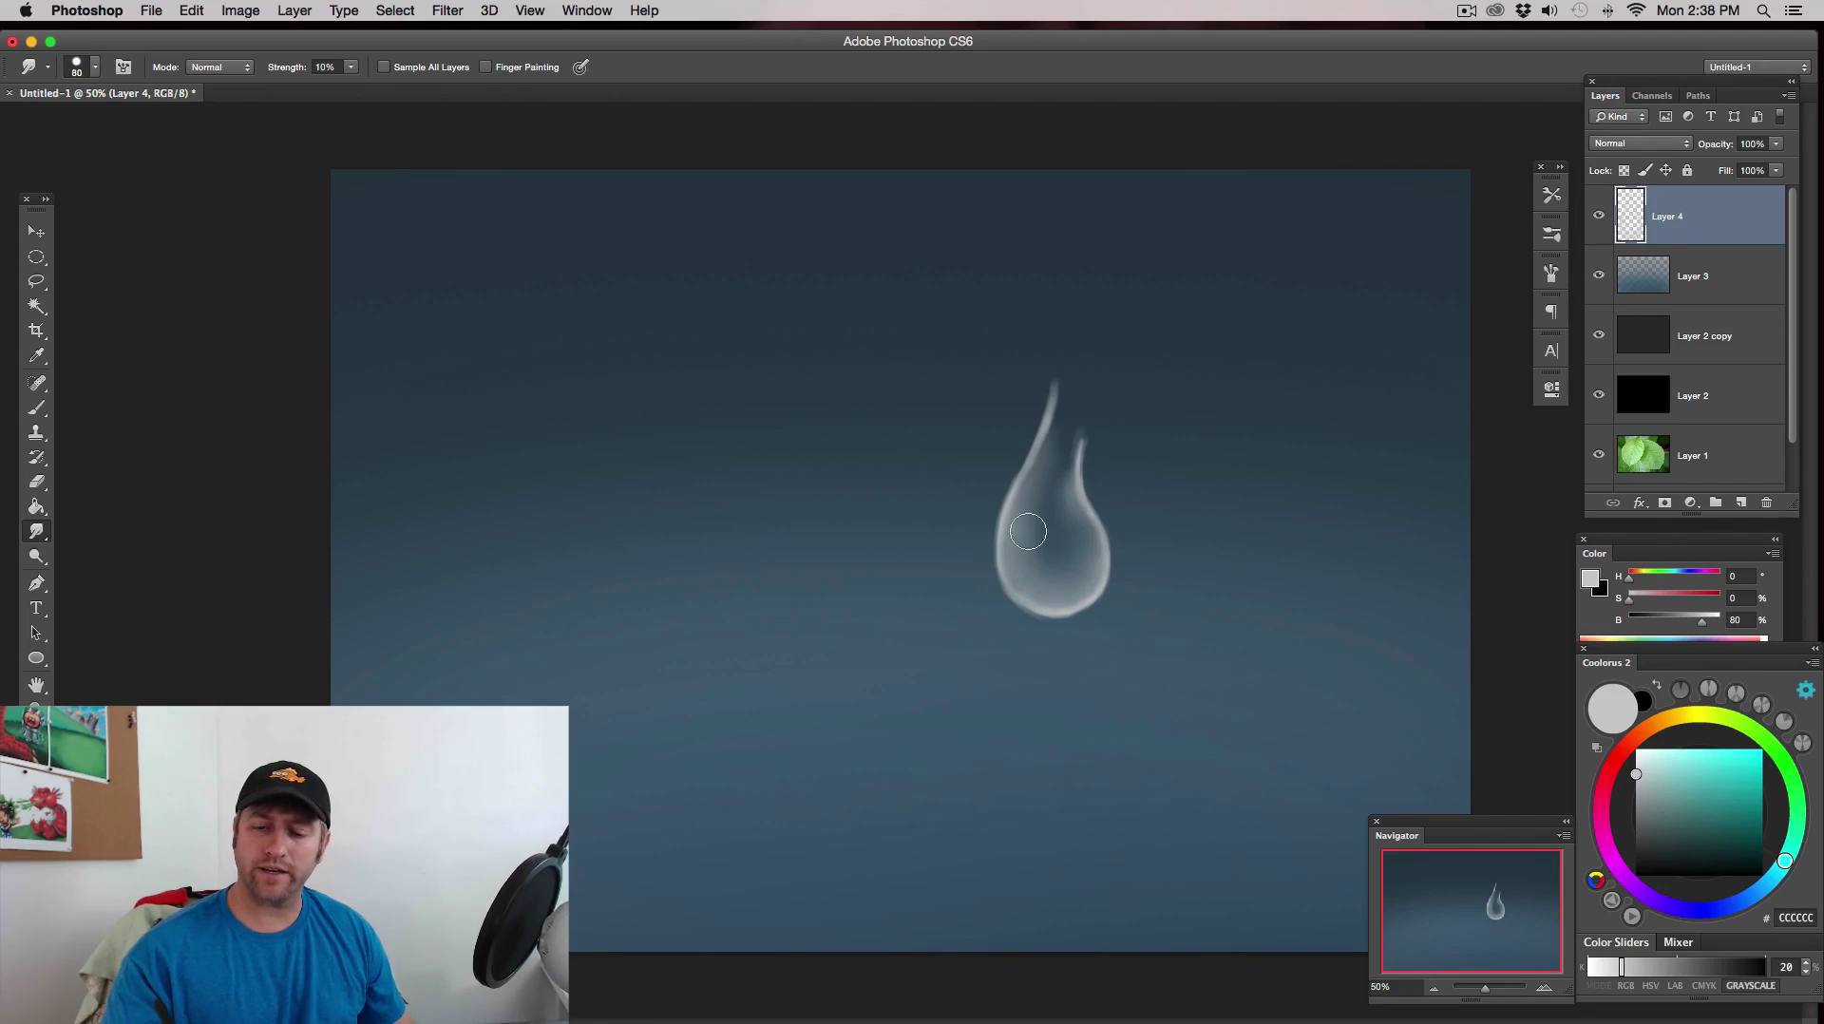
{"action": "left_click_drag", "start_coordinate": [1060, 438], "coordinate": [1045, 576]}
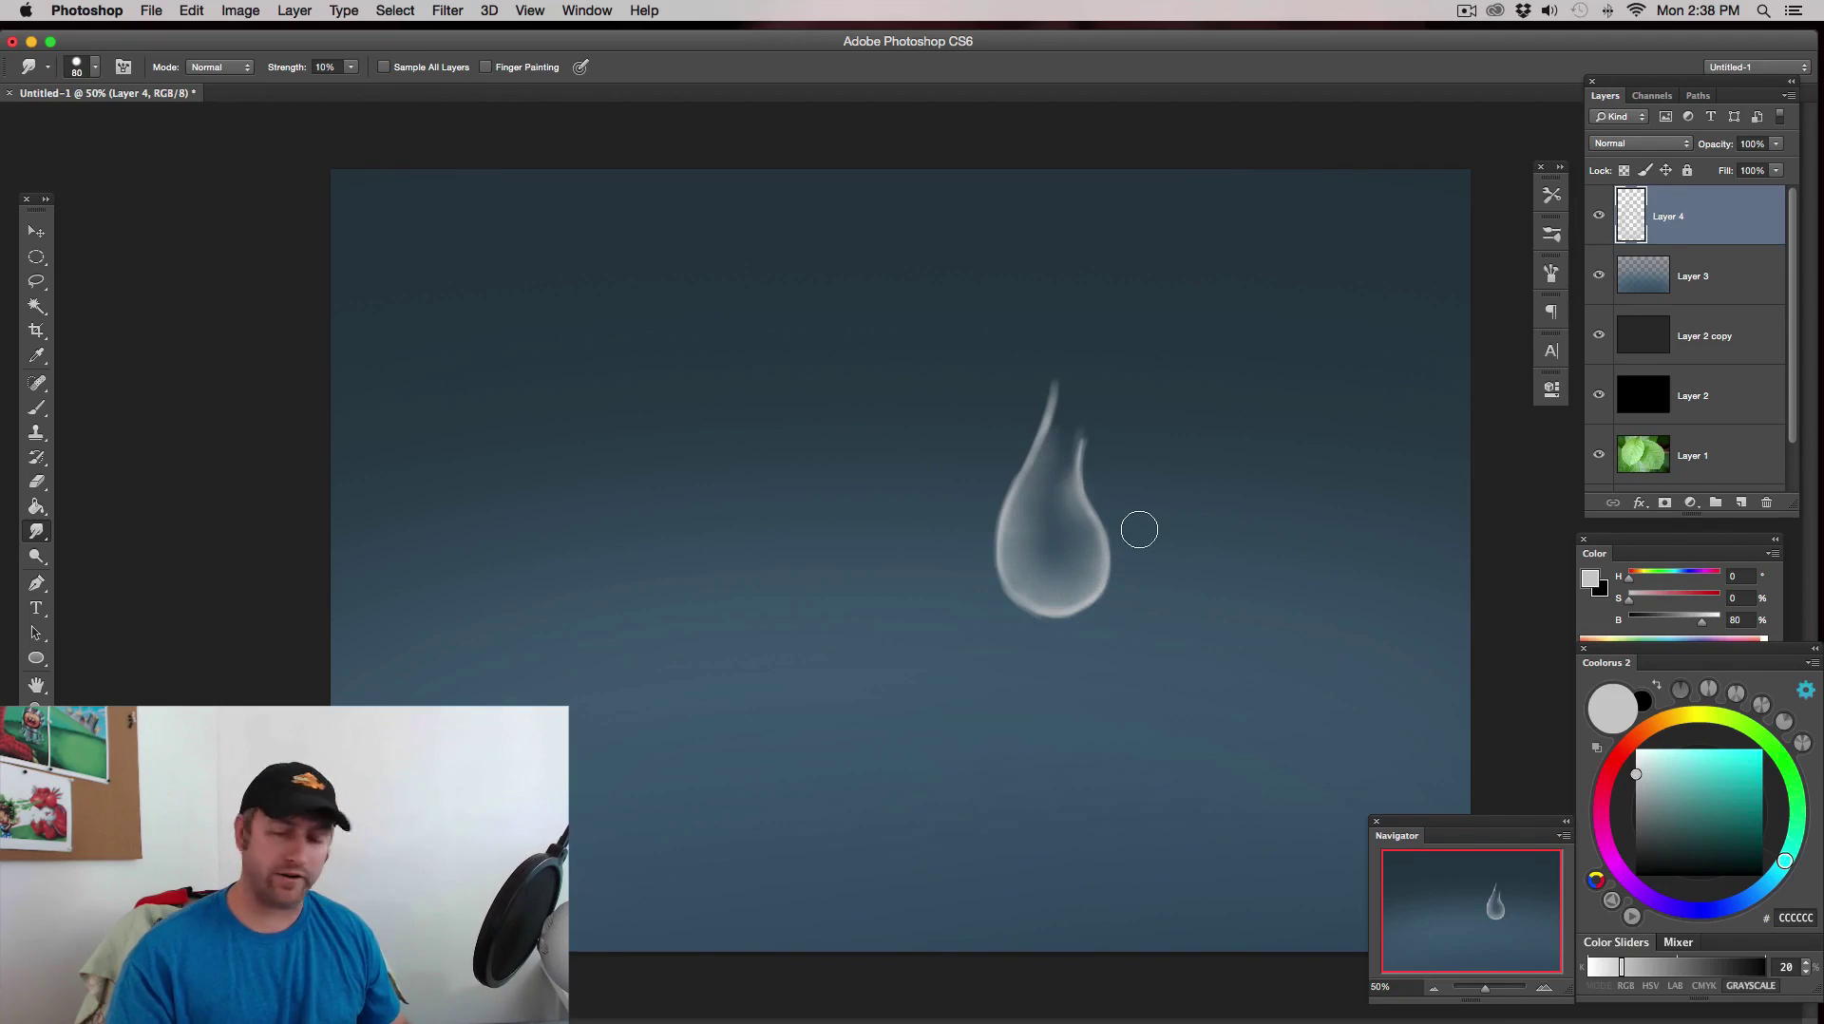
- Switch to the Eraser with the 175 px soft round brush preset
{"action": "key", "text": "e"}
{"action": "left_click", "coordinate": [1551, 233]}
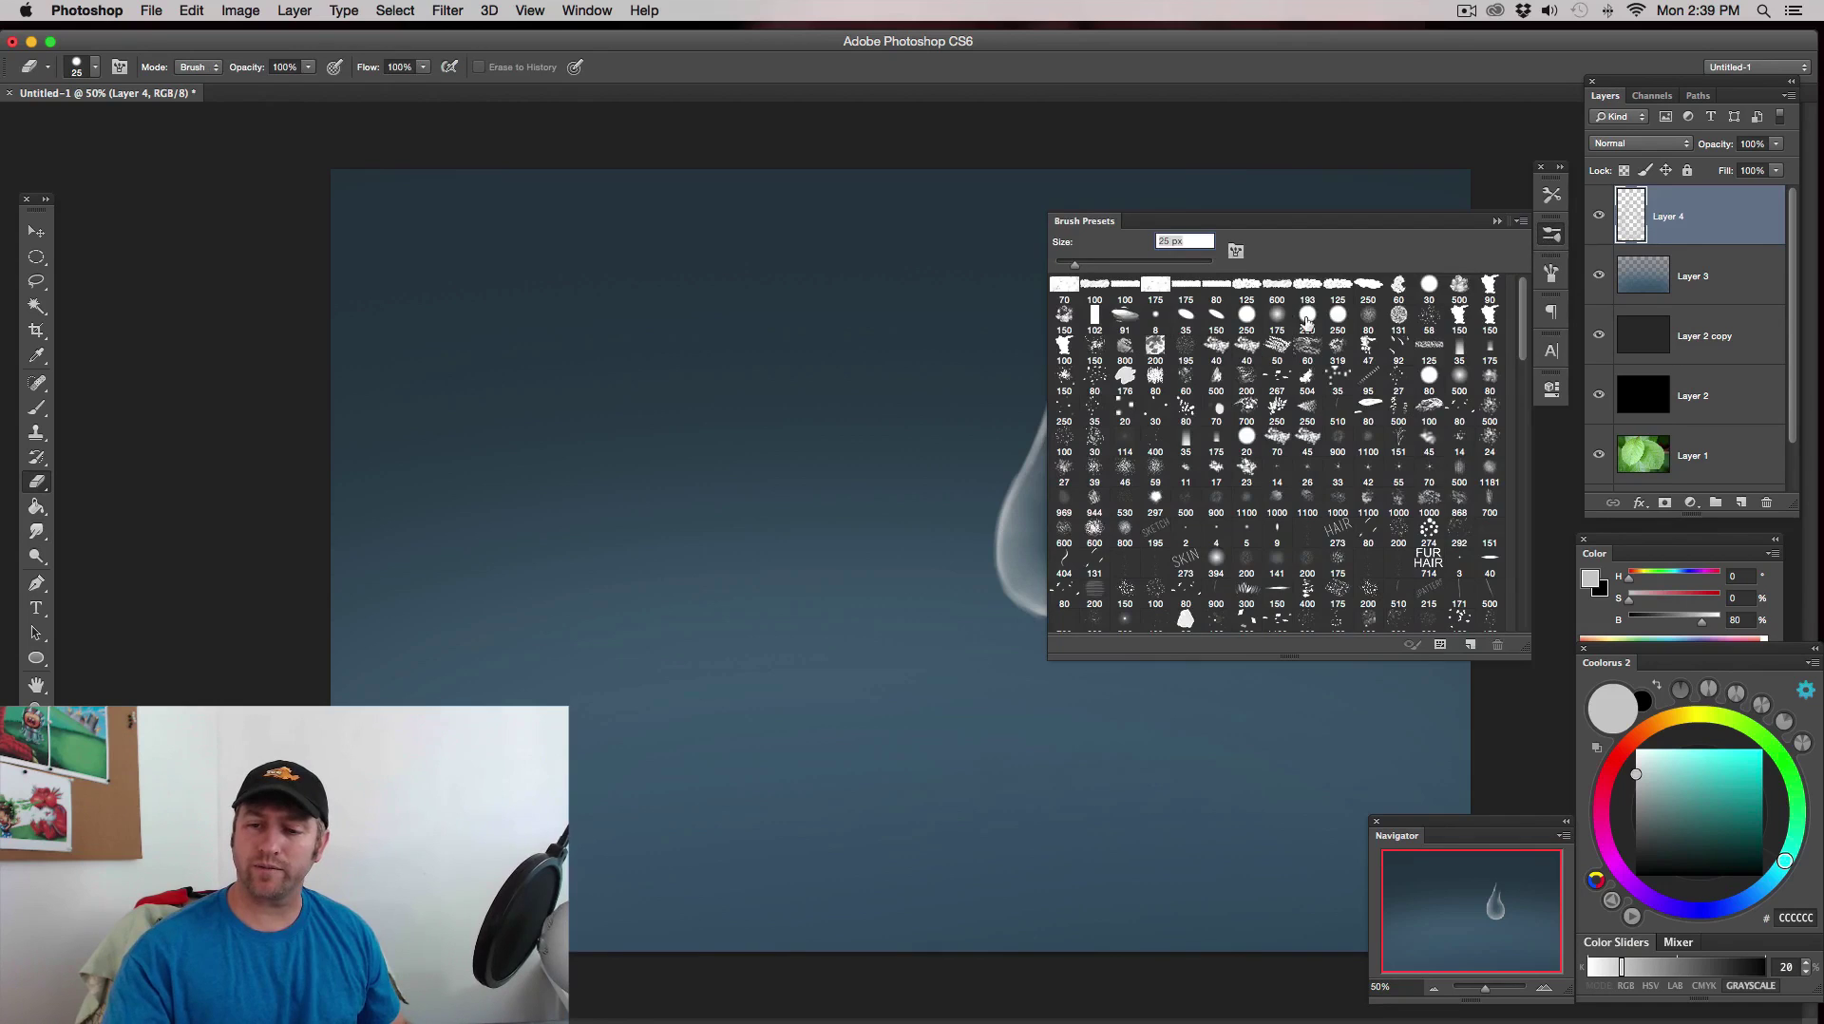
{"action": "left_click", "coordinate": [1277, 315]}
{"action": "left_click", "coordinate": [1499, 222]}
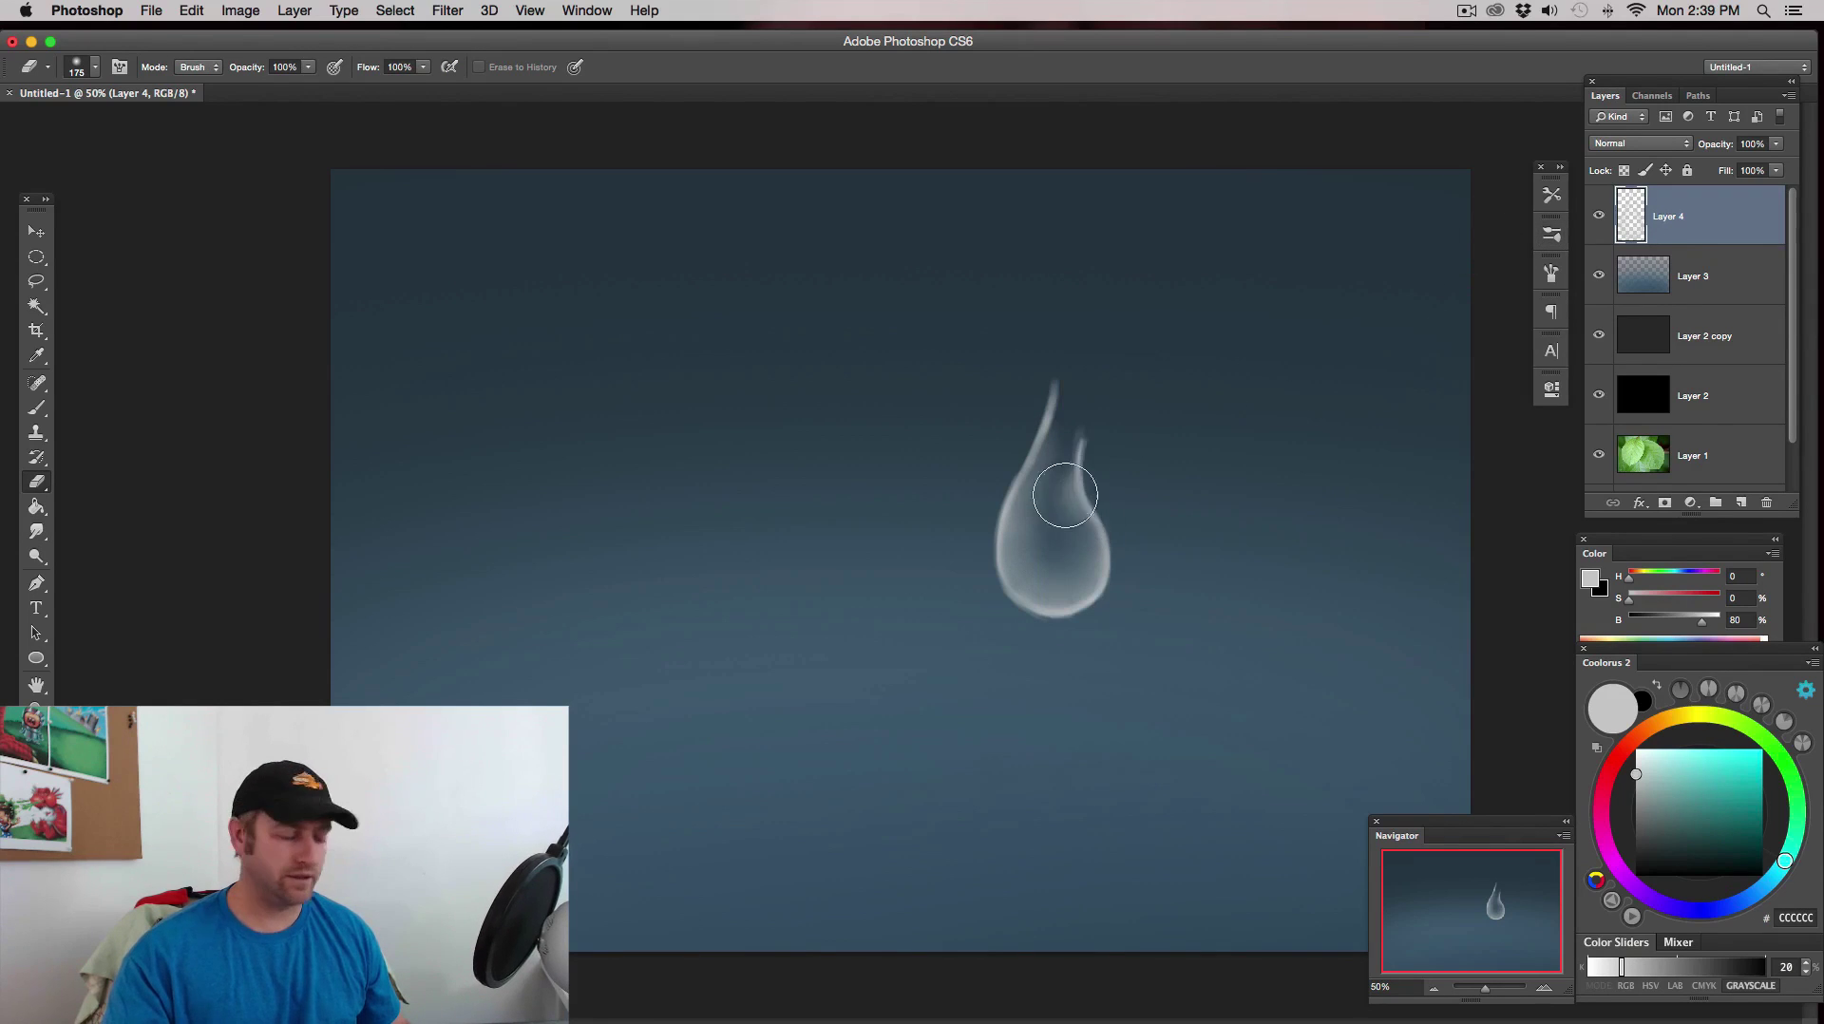
- Softly erase the shading in the middle and neck of the drop with the eraser at 125 px and 100 px
{"action": "key", "text": "bracketleft"}
{"action": "key", "text": "bracketleft"}
{"action": "key", "text": "bracketleft"}
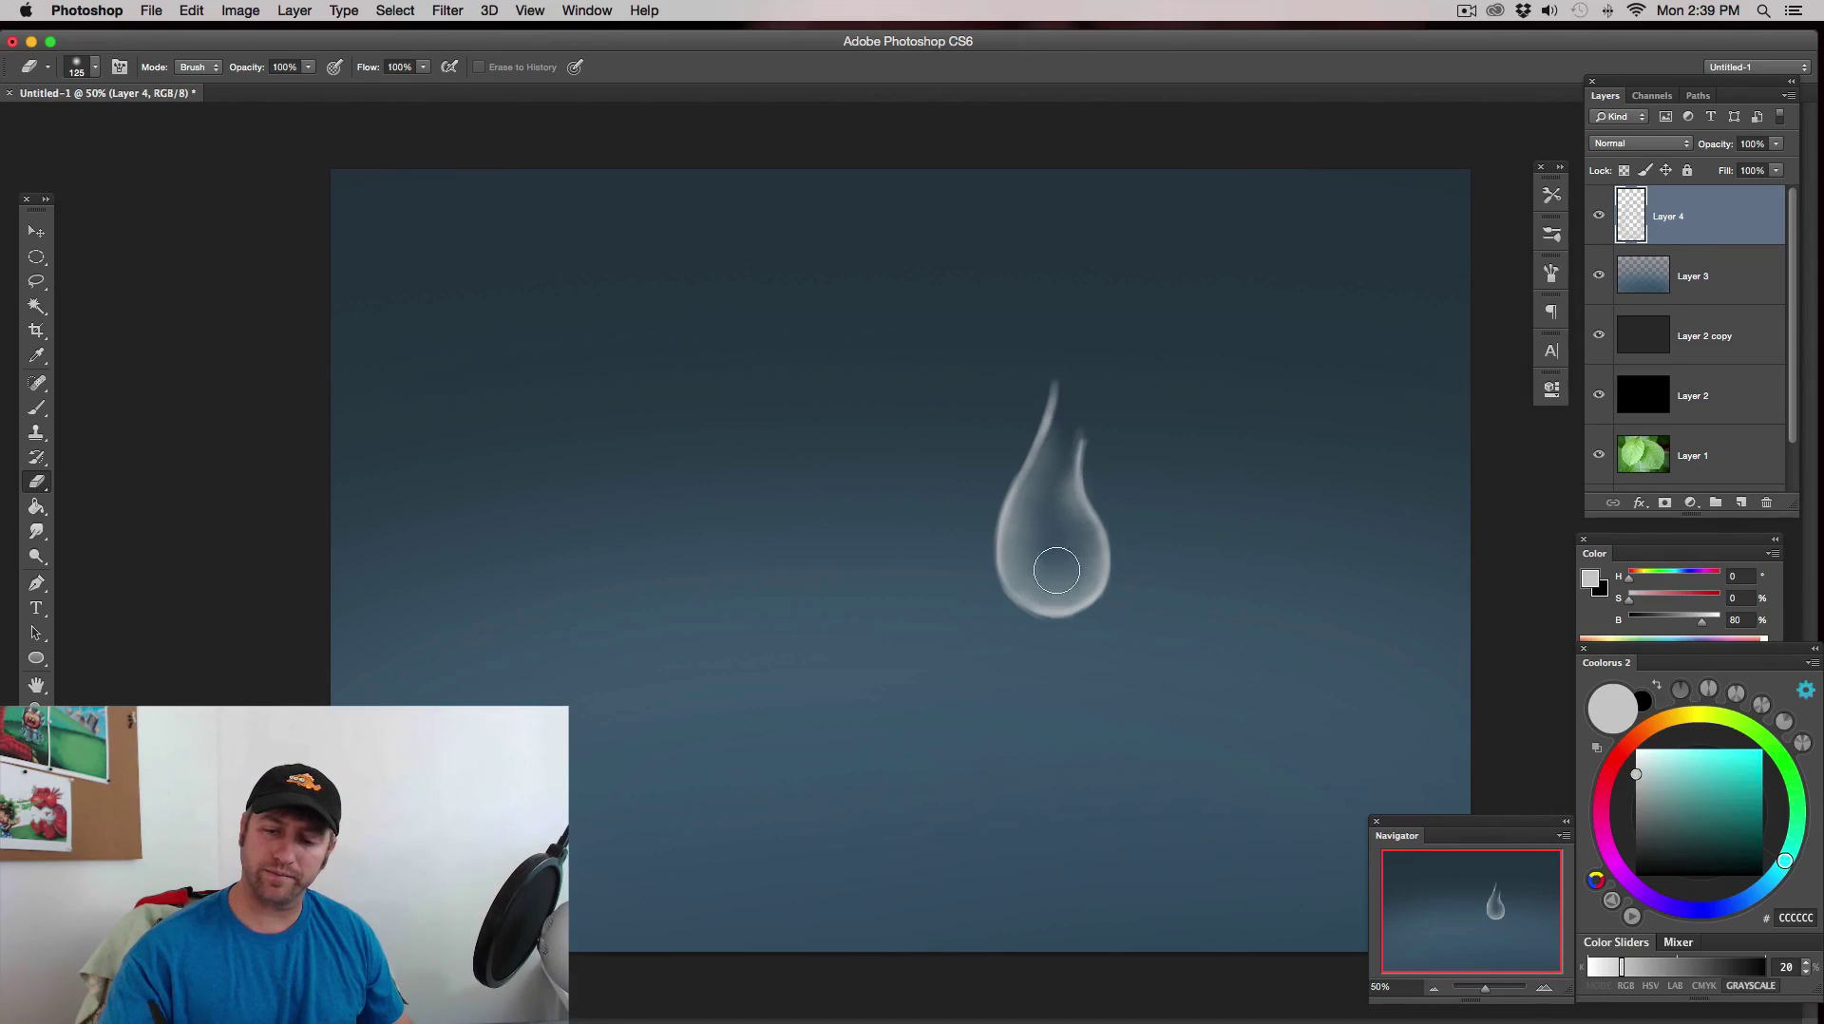
{"action": "key", "text": "bracketleft"}
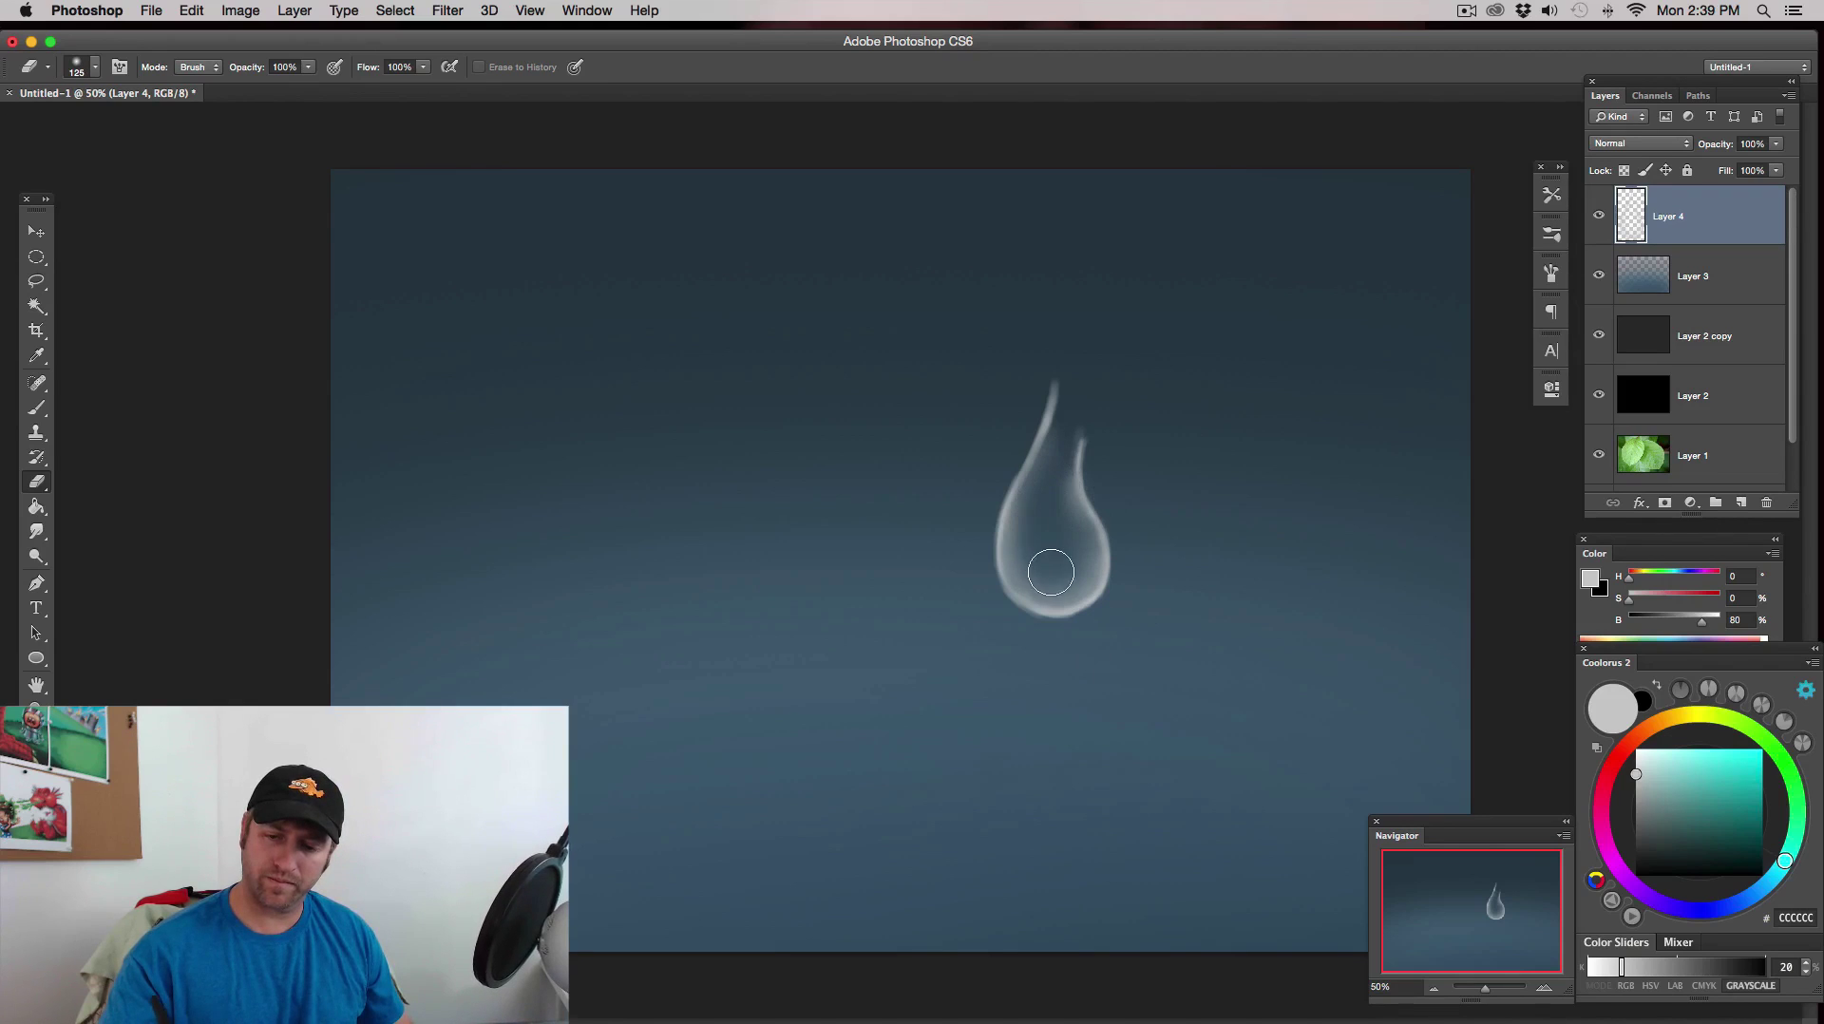
{"action": "key", "text": "bracketleft"}
{"action": "key", "text": "bracketleft"}
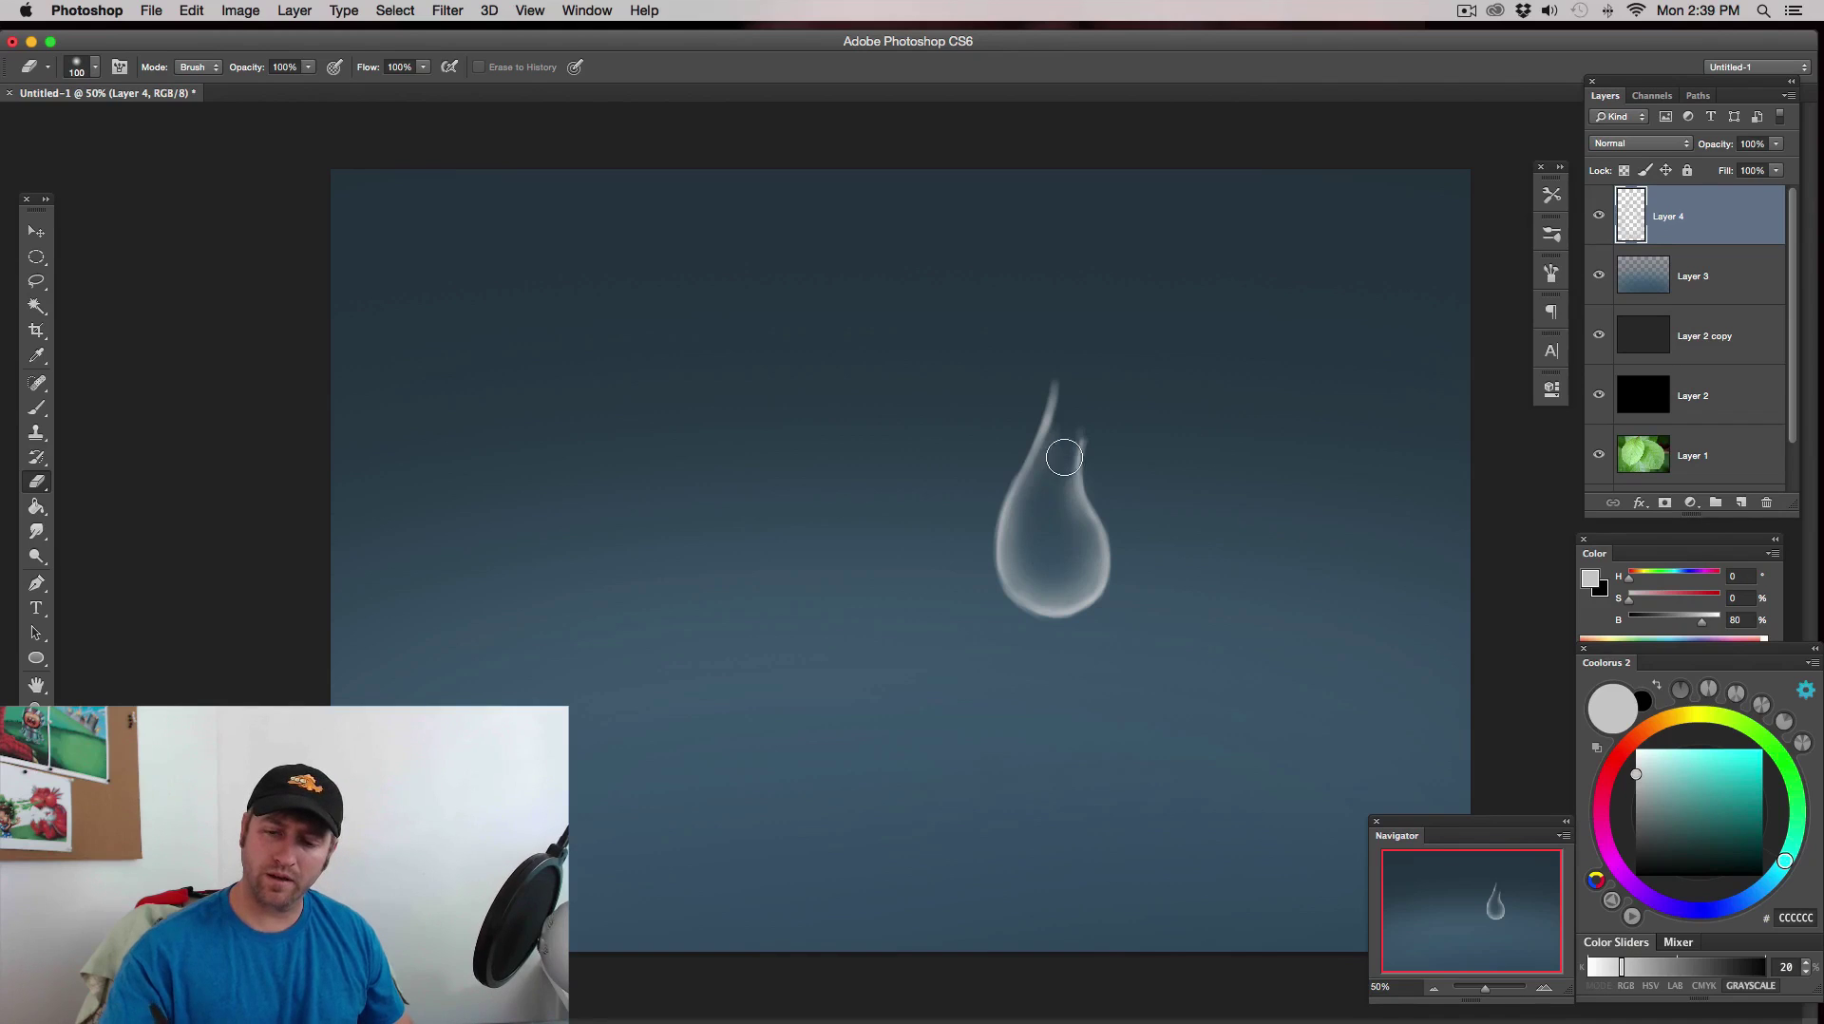
{"action": "key", "text": "bracketright"}
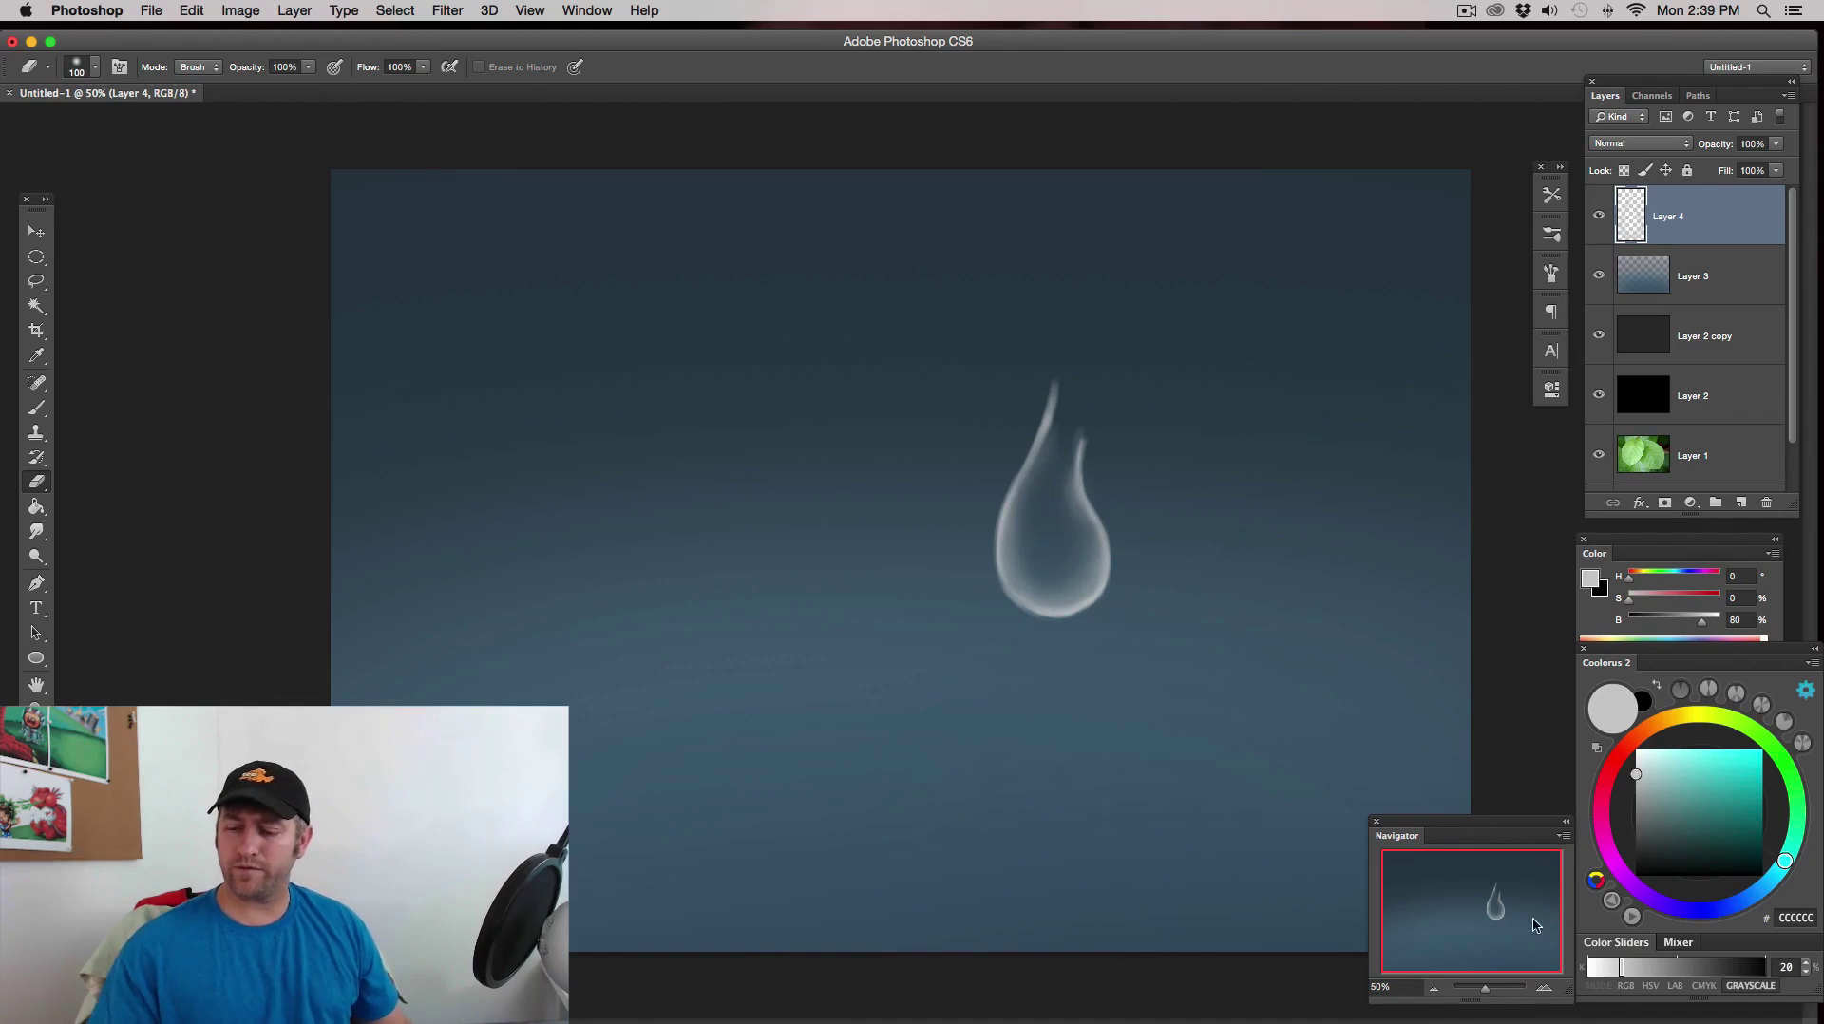
- Darken the water-drop layer with a Hue/Saturation adjustment at Lightness -18
{"action": "key", "text": "super+minus"}
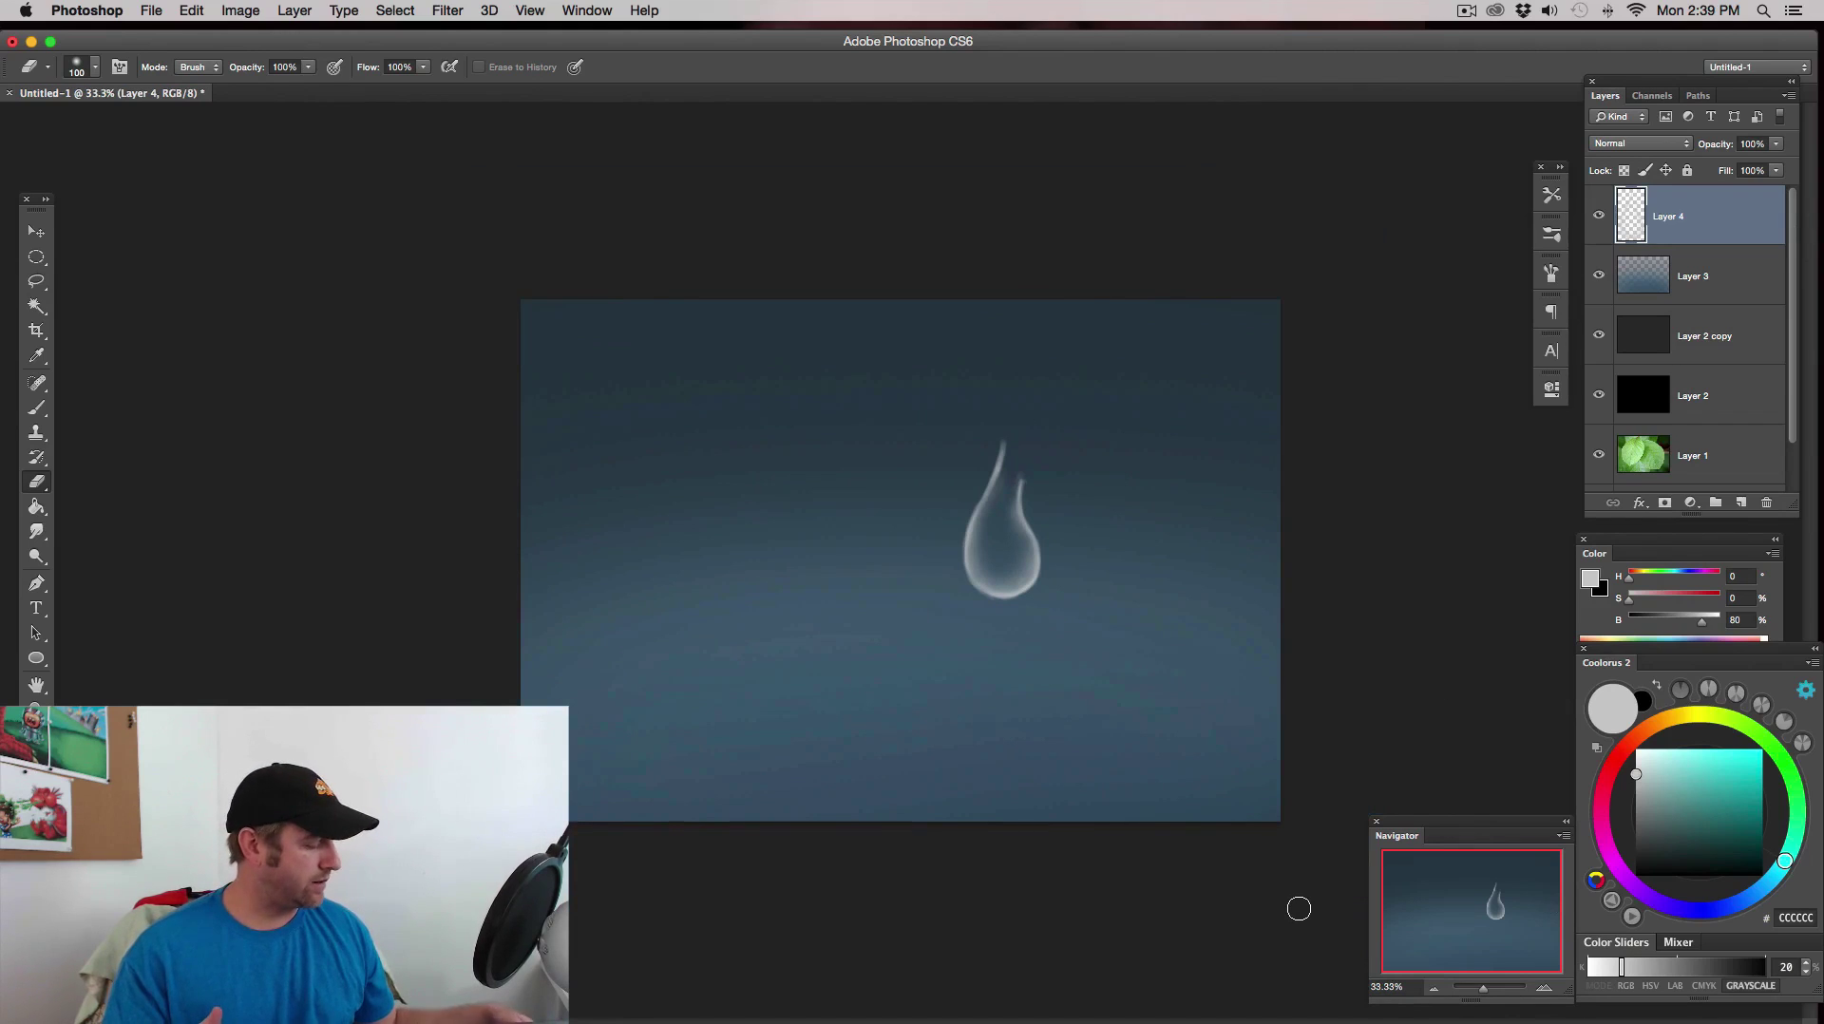
{"action": "key", "text": "super+u"}
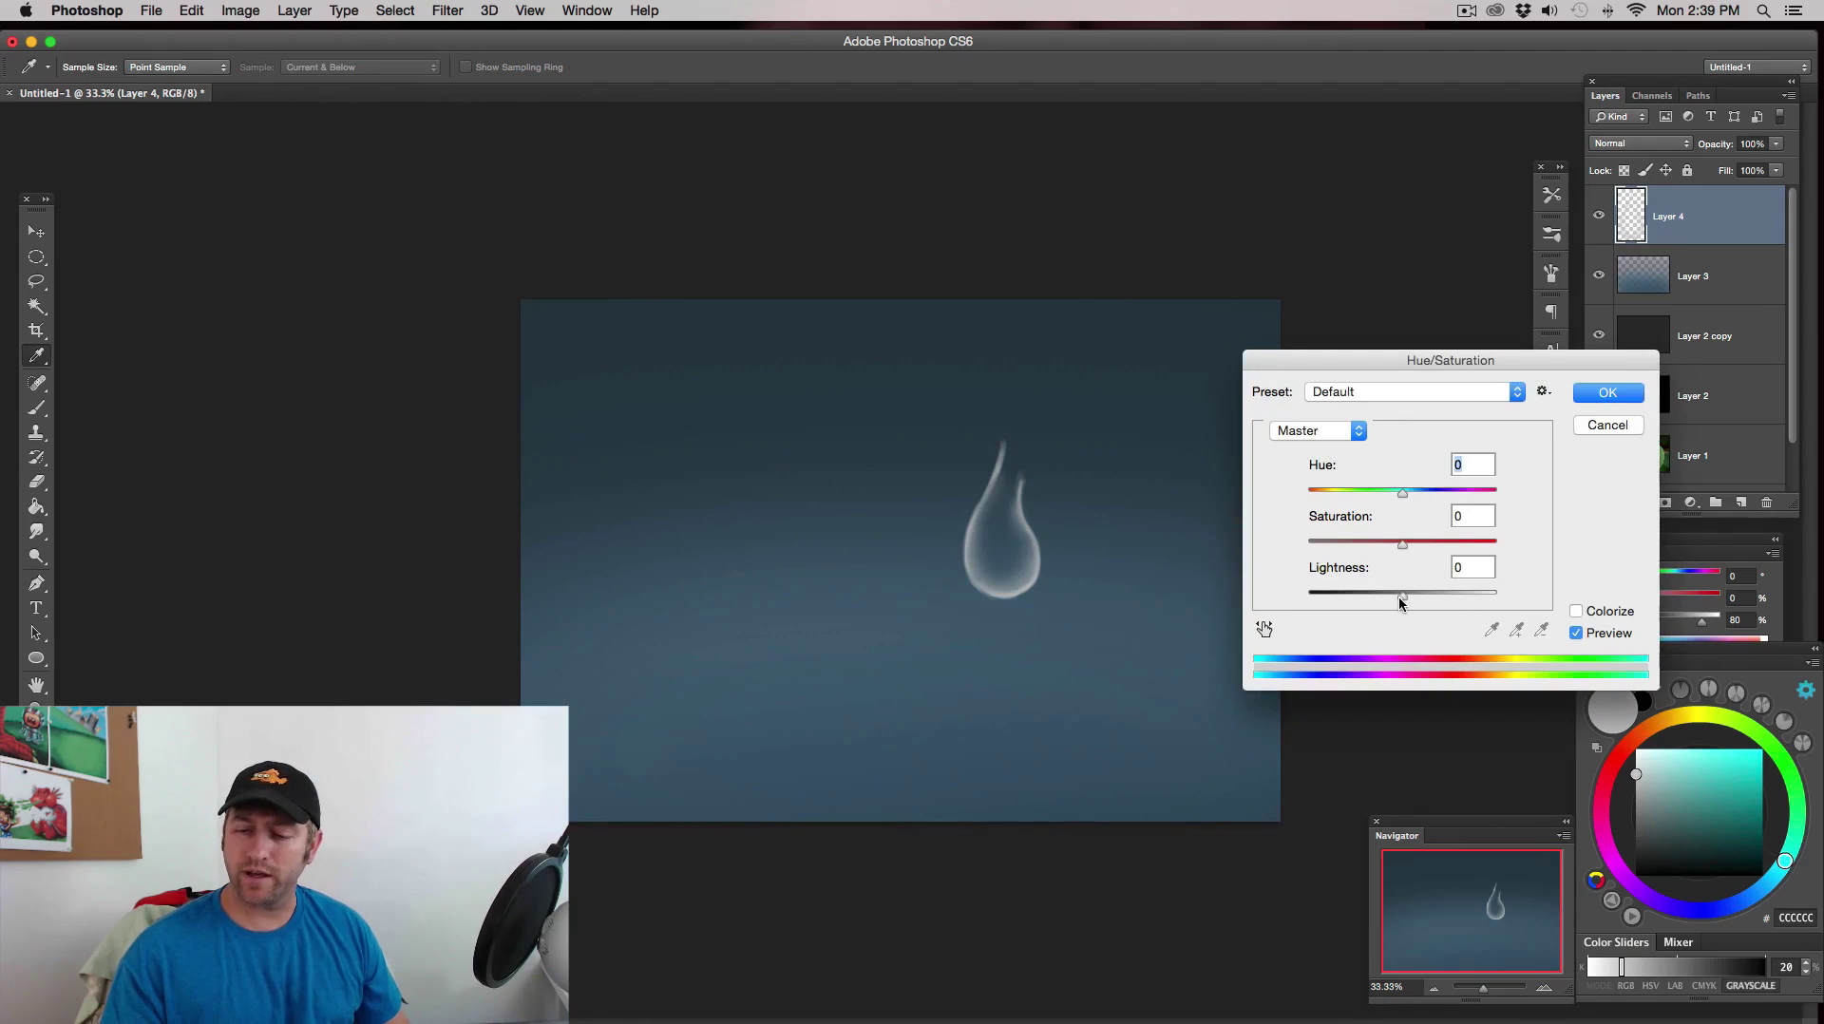
{"action": "left_click_drag", "start_coordinate": [1405, 594], "coordinate": [1385, 595]}
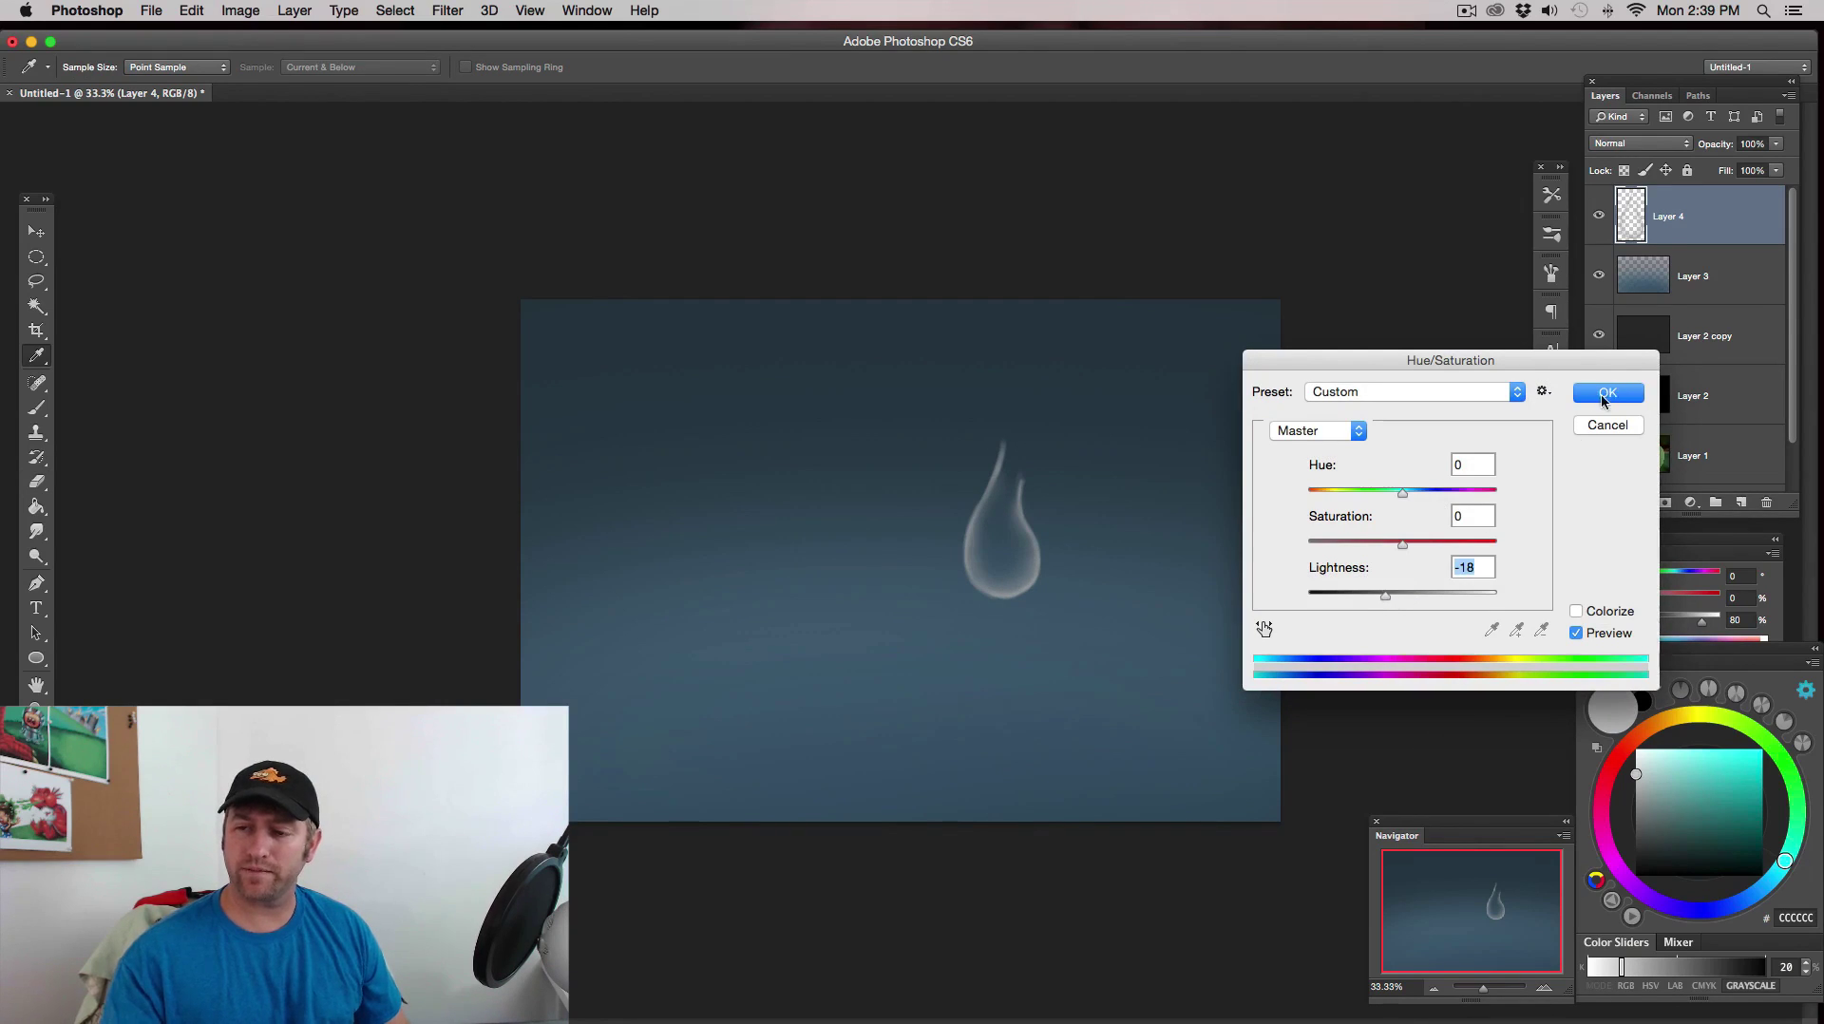
{"action": "left_click", "coordinate": [1607, 393]}
{"action": "key", "text": "e"}
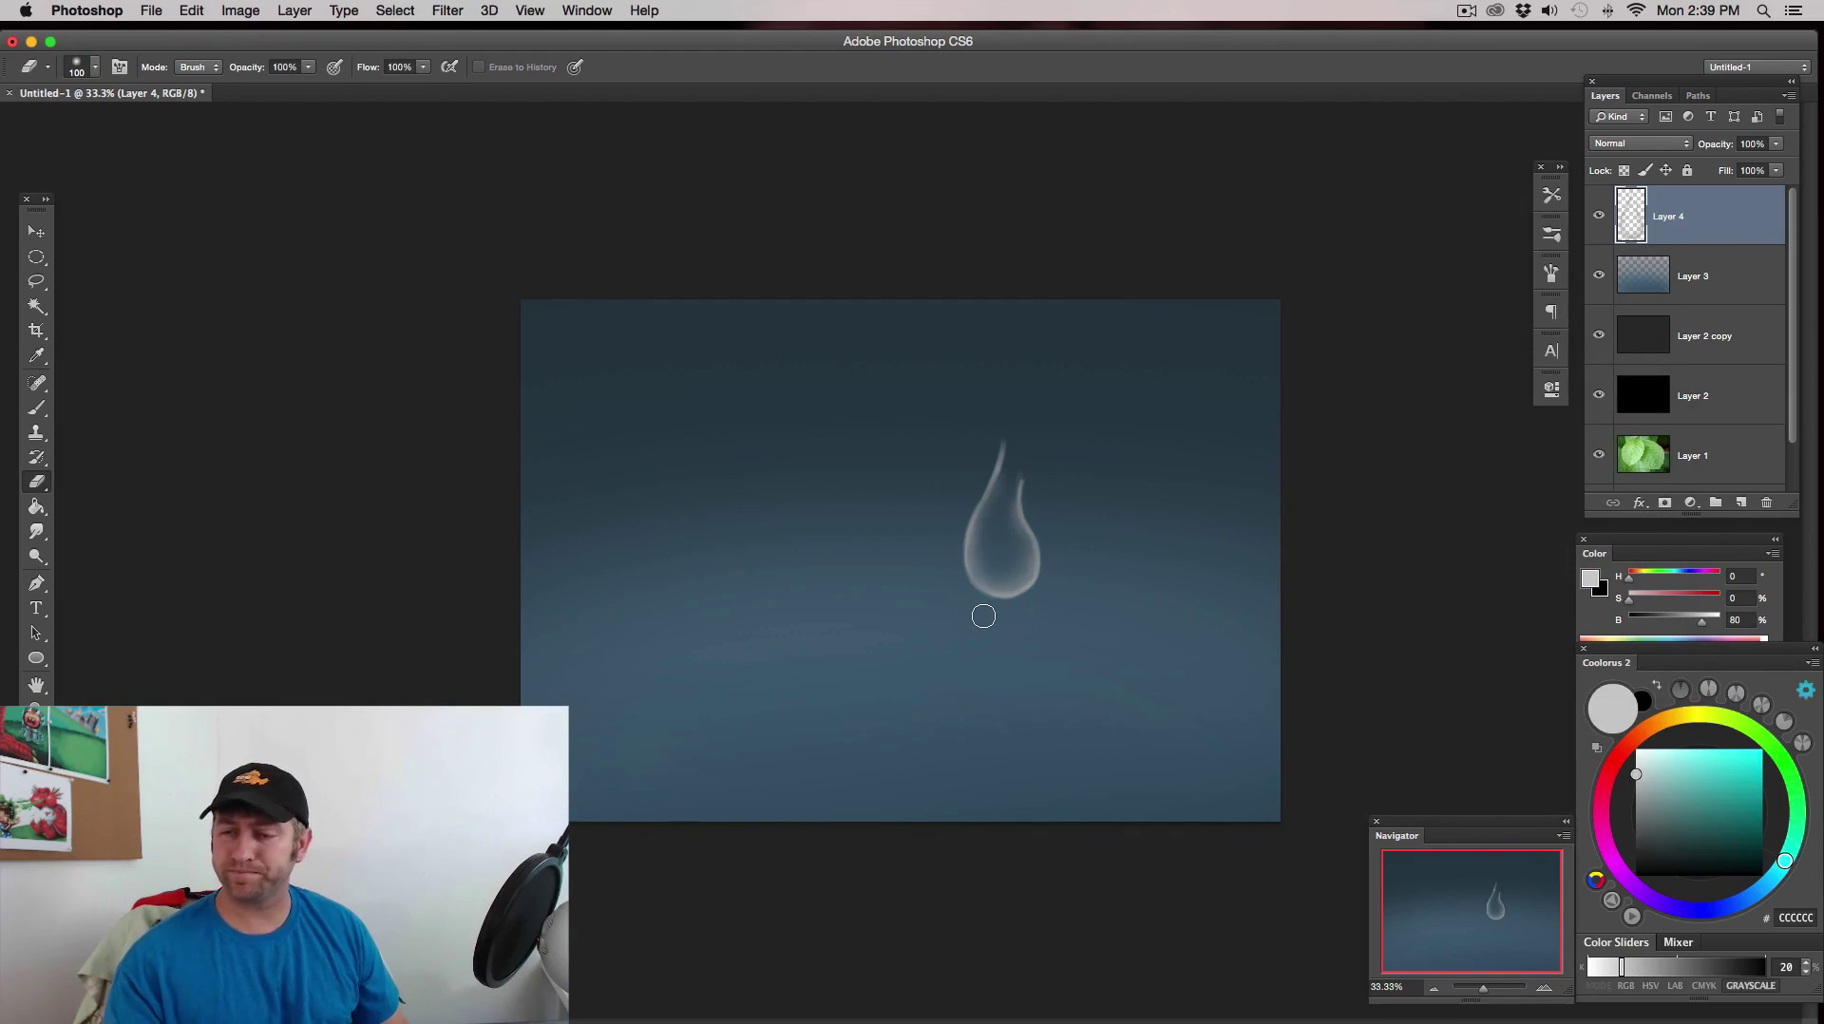
- Add a new layer above the drop and set up a 10 px brush in light grey E9E9E9
{"action": "left_click", "coordinate": [1742, 505]}
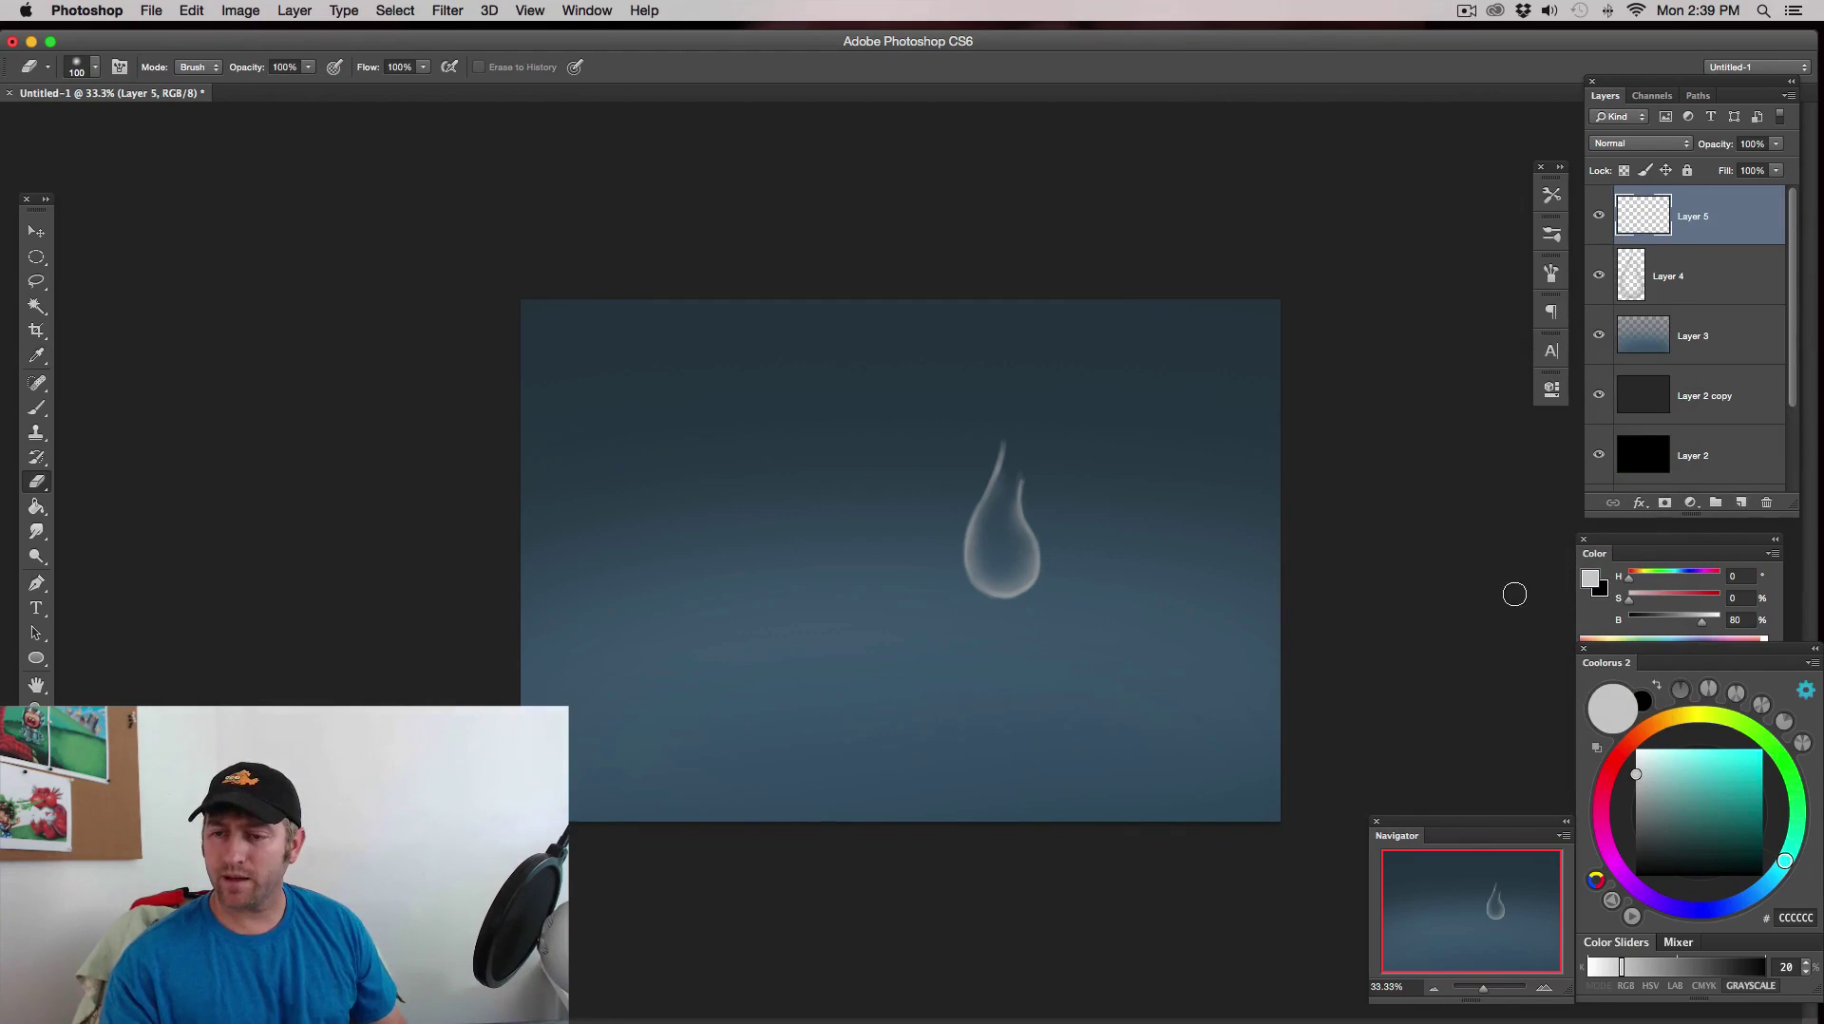
{"action": "key", "text": "b"}
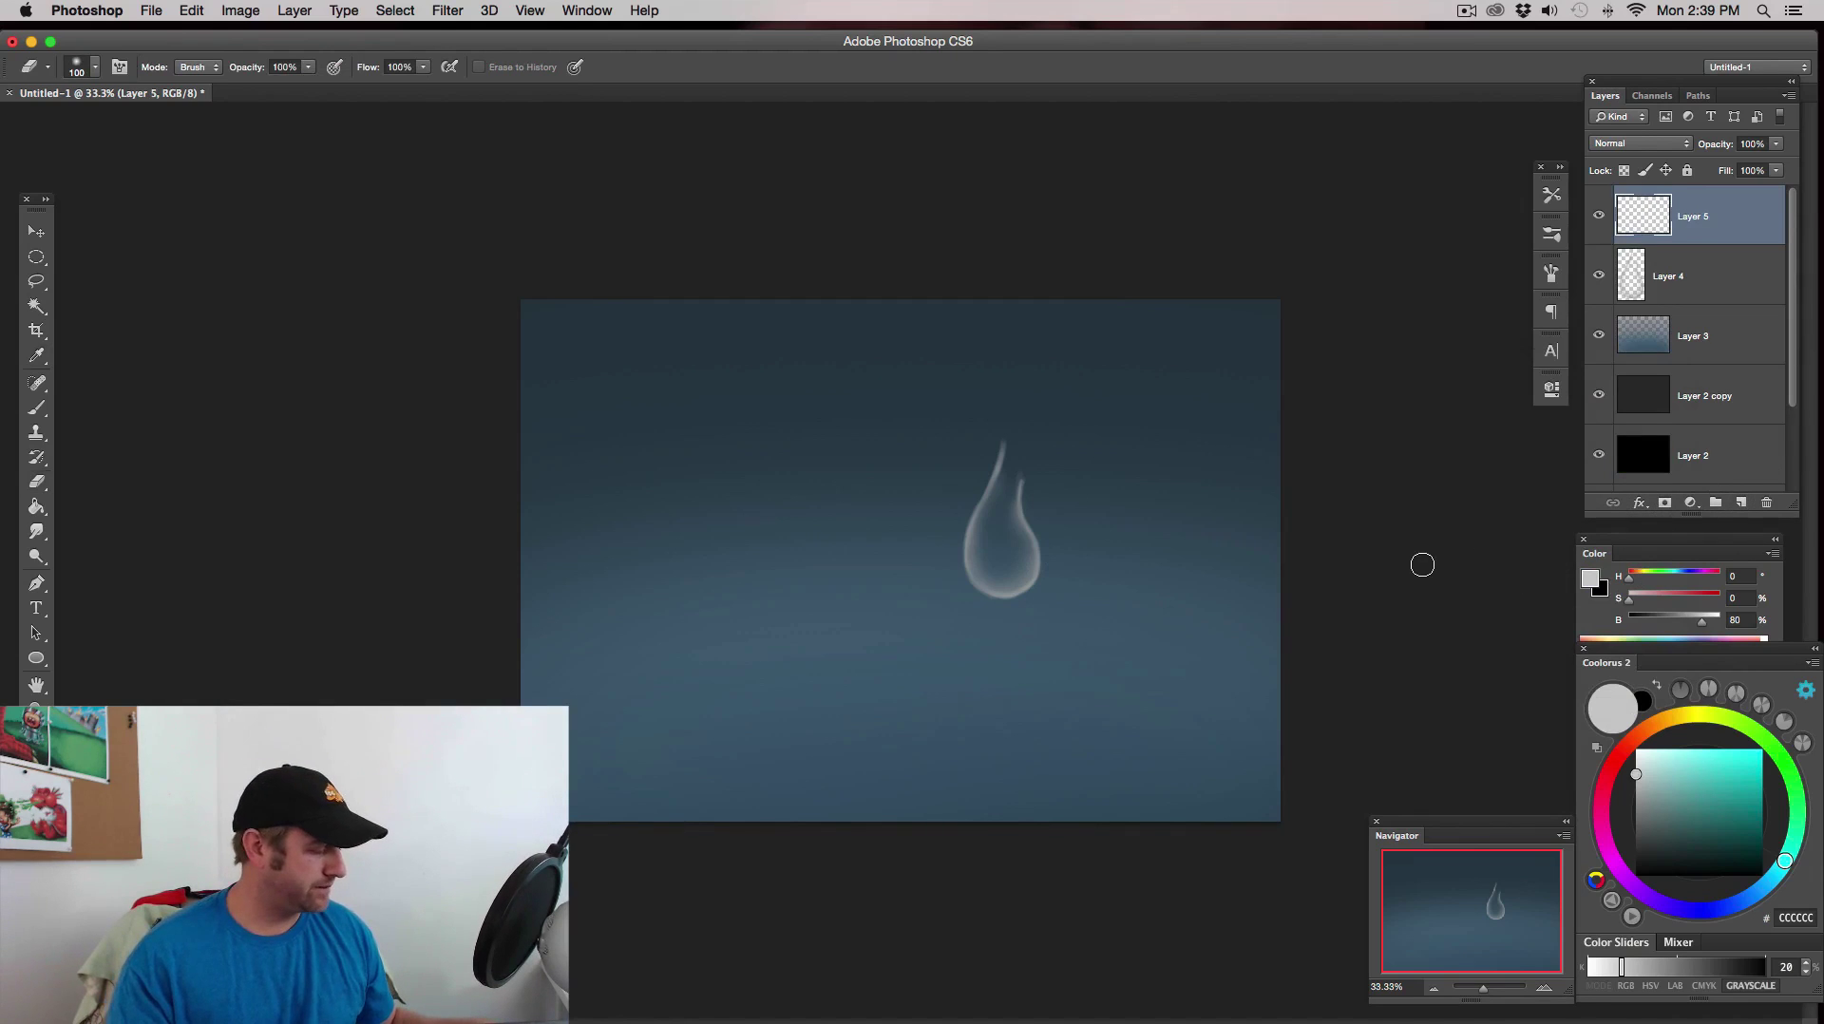
{"action": "left_click", "coordinate": [1549, 987]}
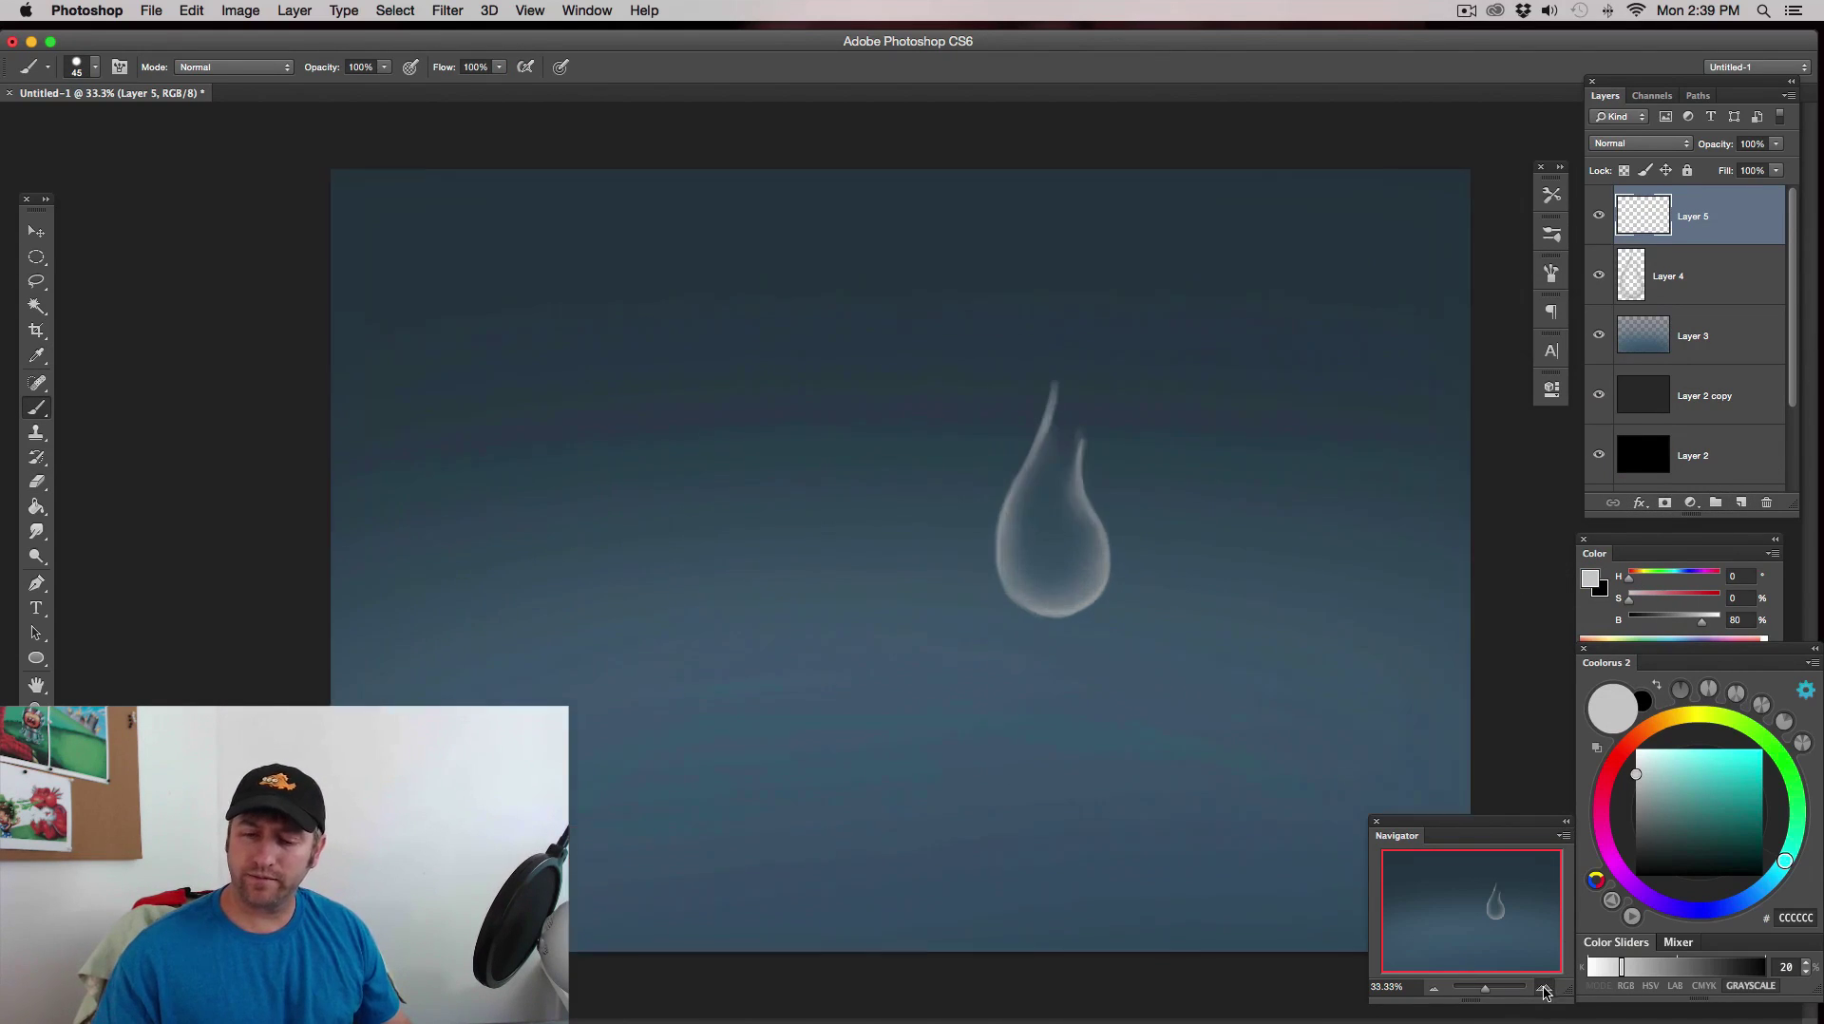
{"action": "left_click", "coordinate": [1549, 987]}
{"action": "left_click", "coordinate": [1636, 767]}
{"action": "left_click_drag", "start_coordinate": [1636, 768], "coordinate": [1636, 760]}
{"action": "key", "text": "bracketleft"}
{"action": "key", "text": "bracketleft"}
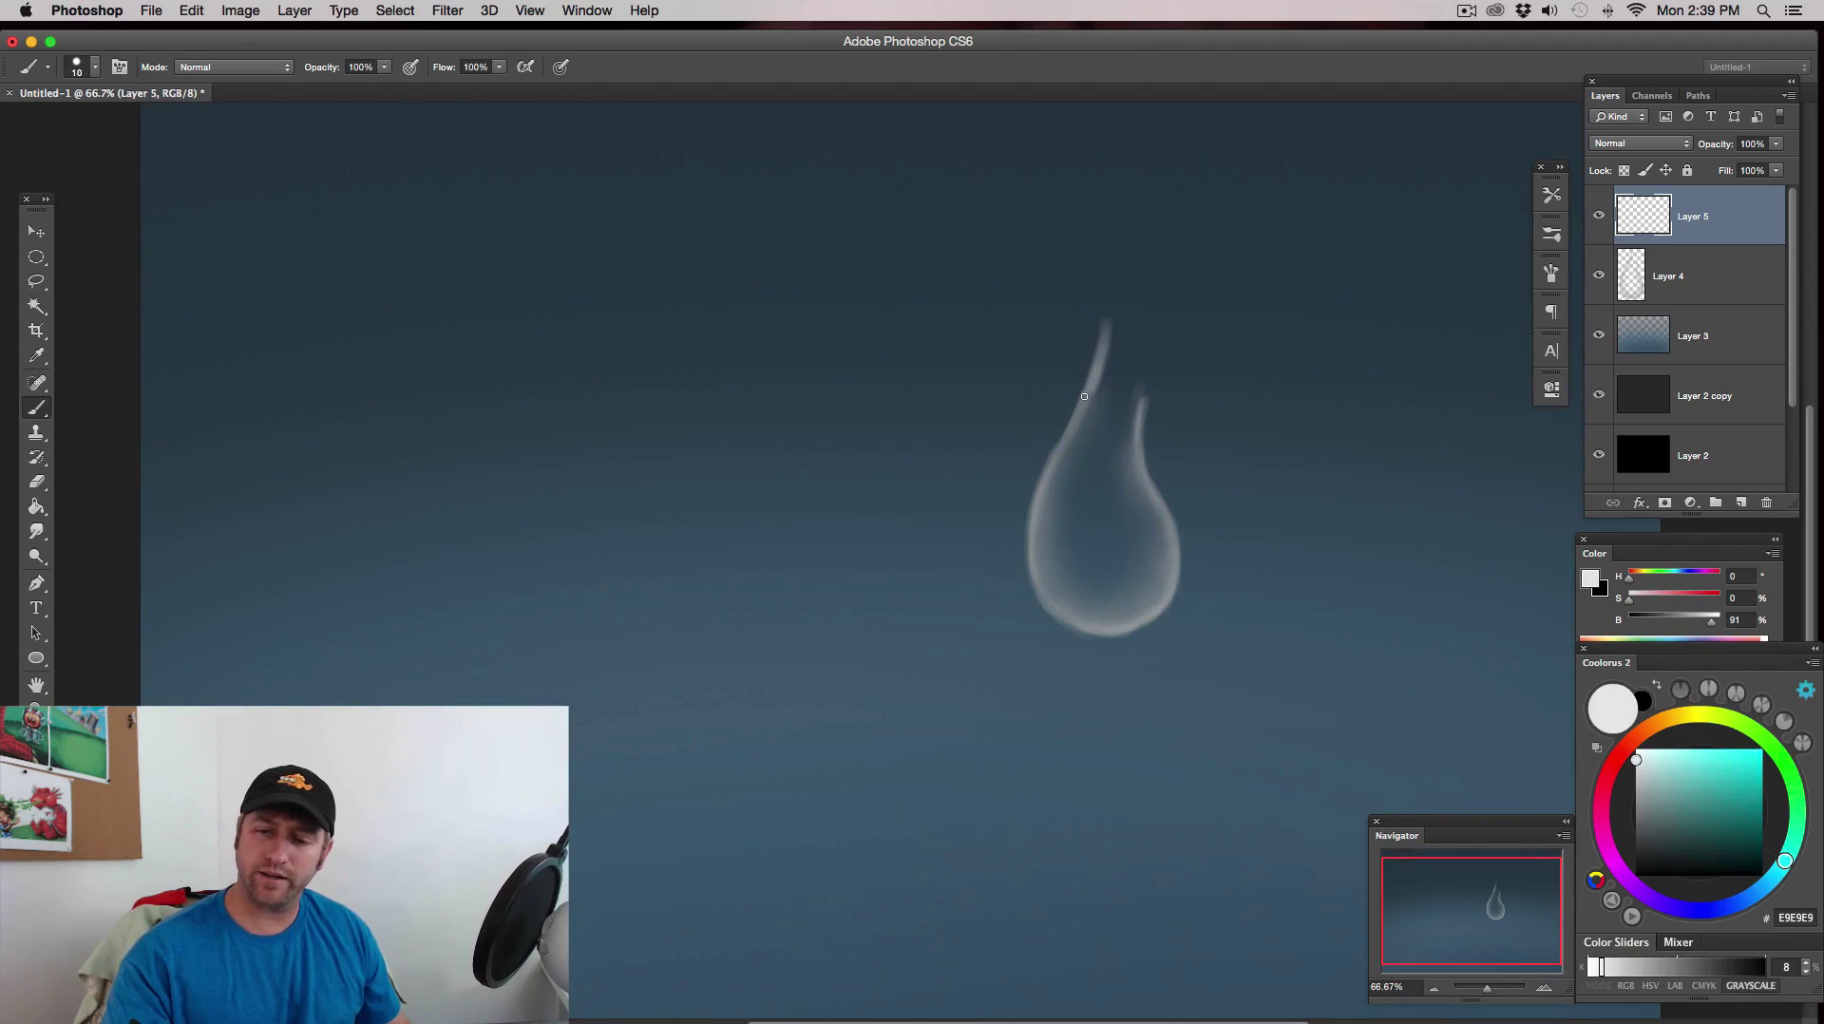
- Paint a short highlight on the drop's upper-left edge and draw an arrow beside the drop showing the light direction
{"action": "left_click_drag", "start_coordinate": [1074, 424], "coordinate": [1080, 405]}
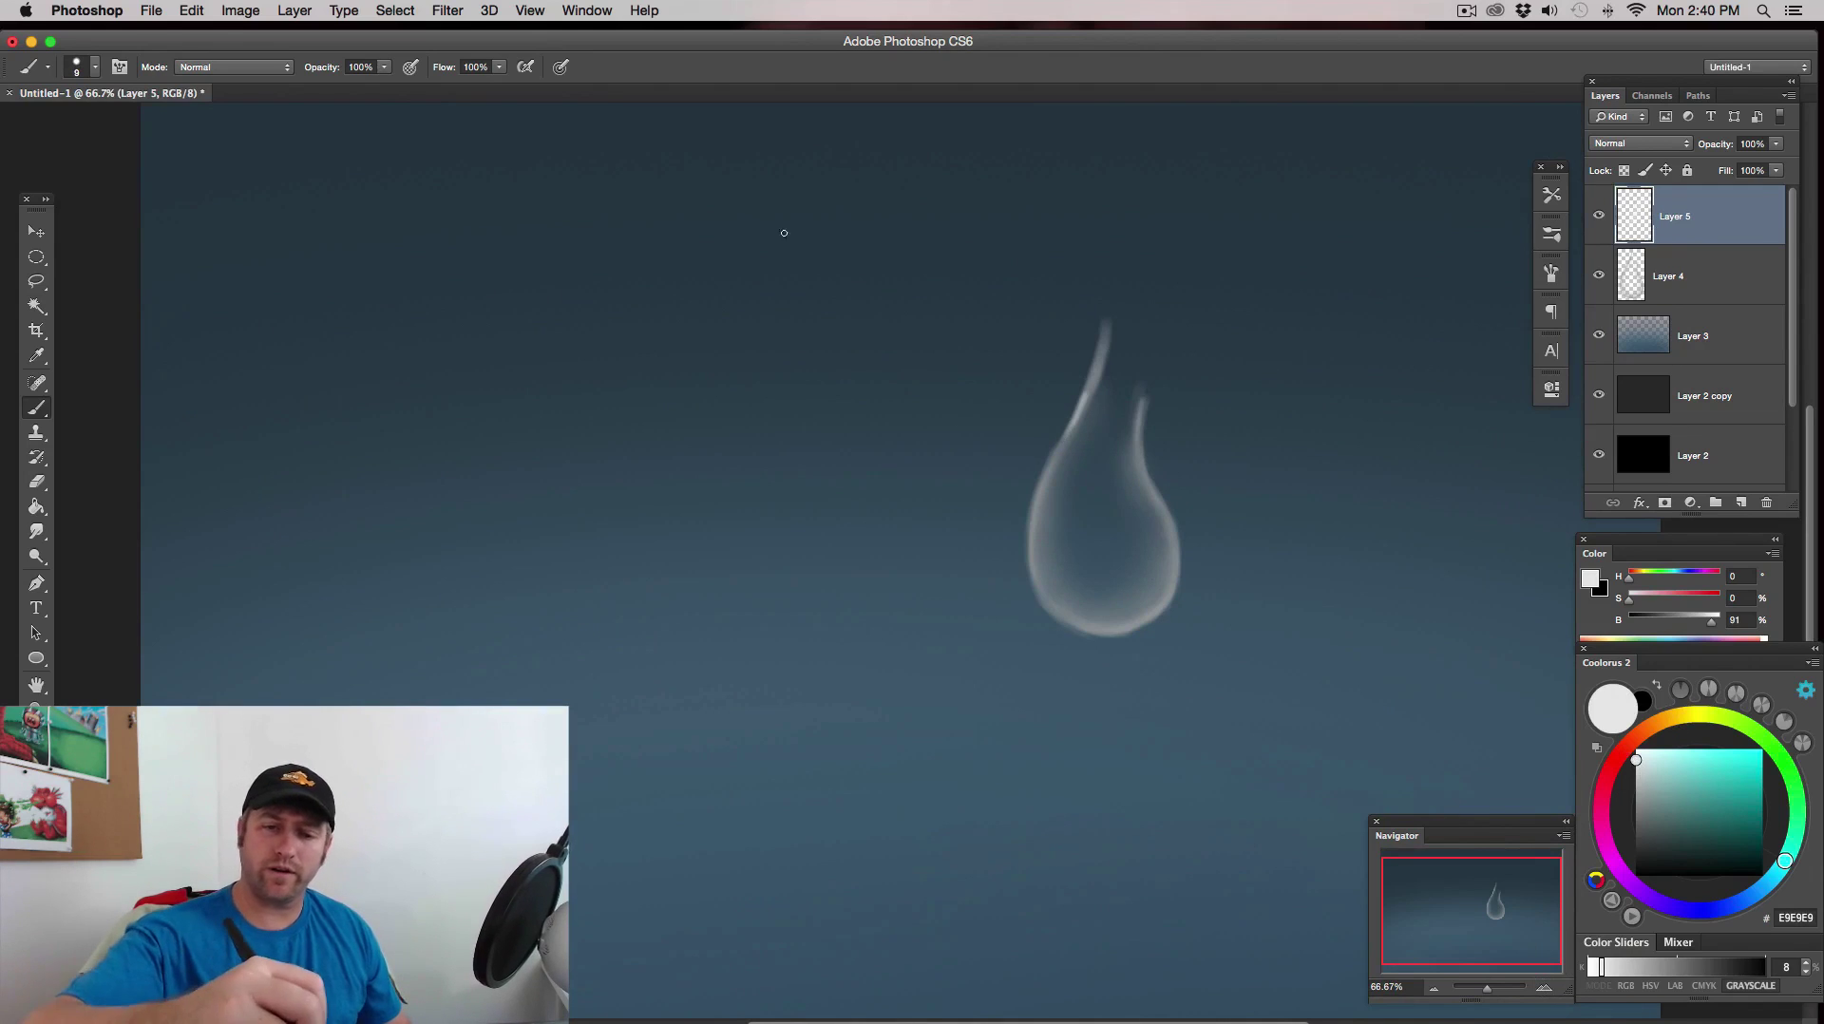
{"action": "mouse_move", "coordinate": [760, 203]}
{"action": "left_mouse_down"}
{"action": "mouse_move", "coordinate": [865, 333]}
{"action": "mouse_move", "coordinate": [814, 315]}
{"action": "mouse_move", "coordinate": [860, 252]}
{"action": "left_mouse_up"}
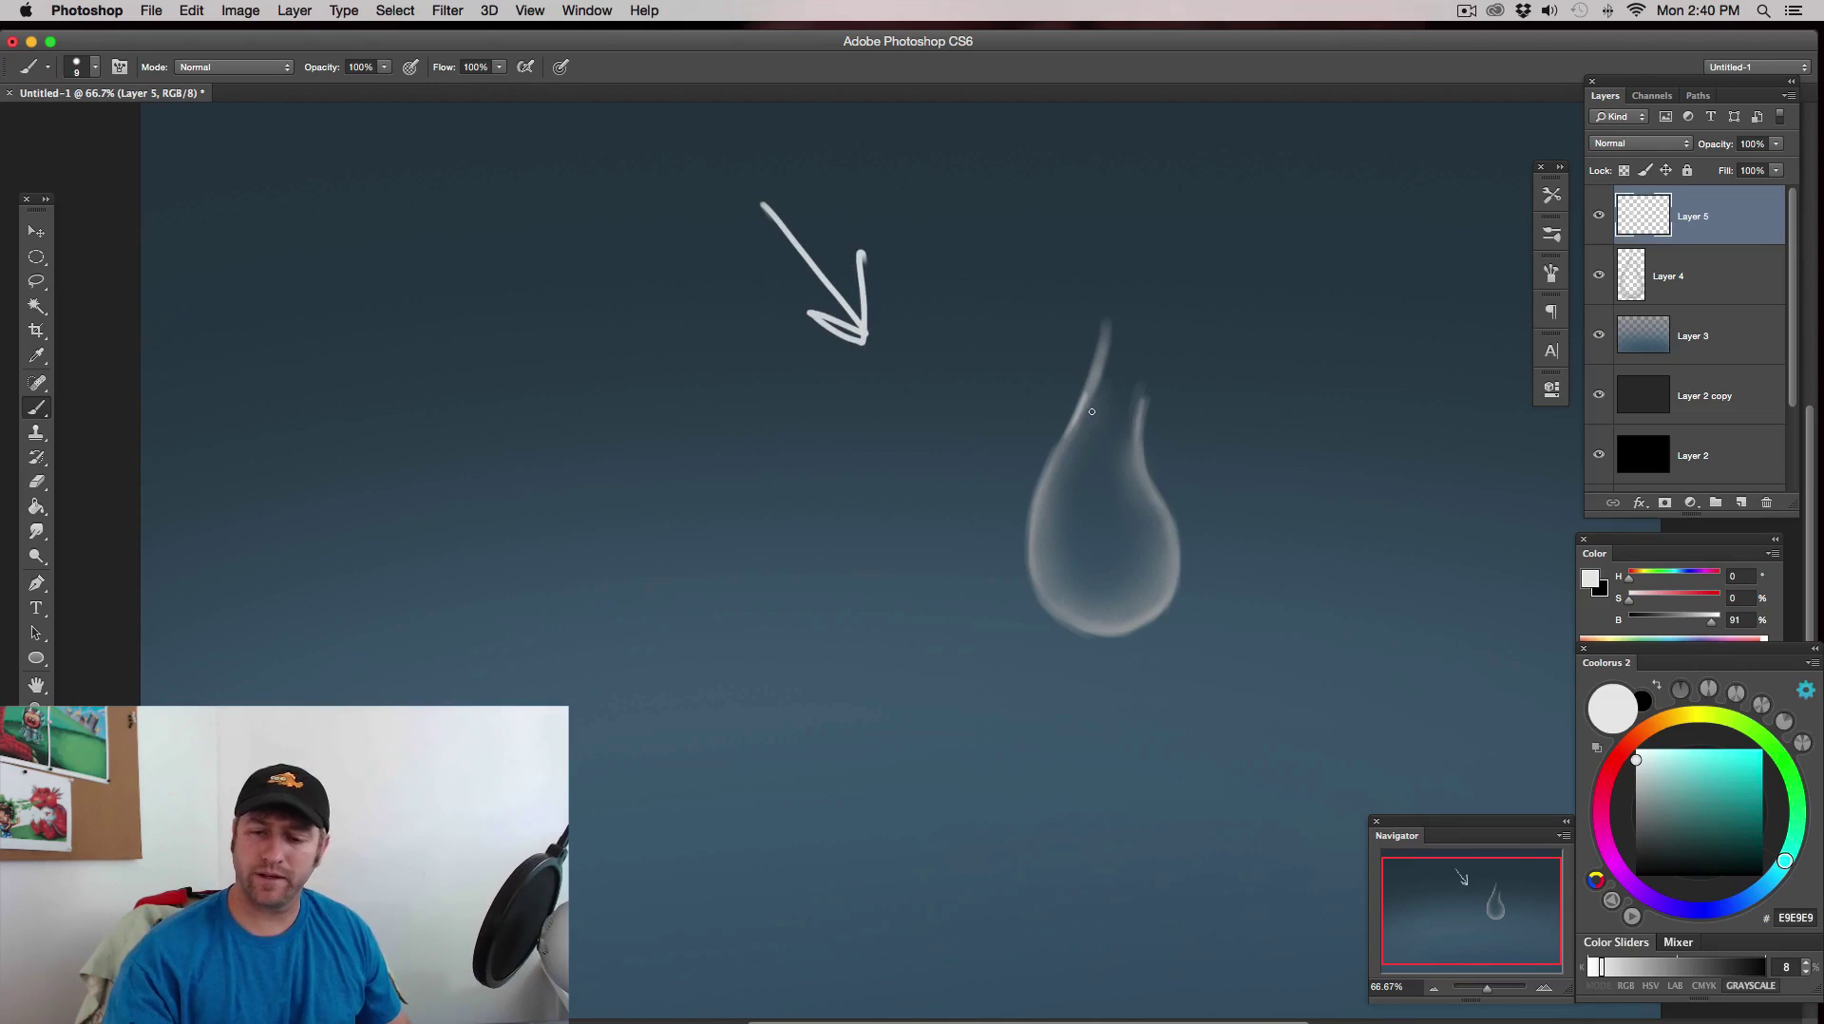
- Paint thin bright highlights along the drop's upper-left edge and its lower-right edge
{"action": "key", "text": "bracketleft"}
{"action": "key", "text": "bracketleft"}
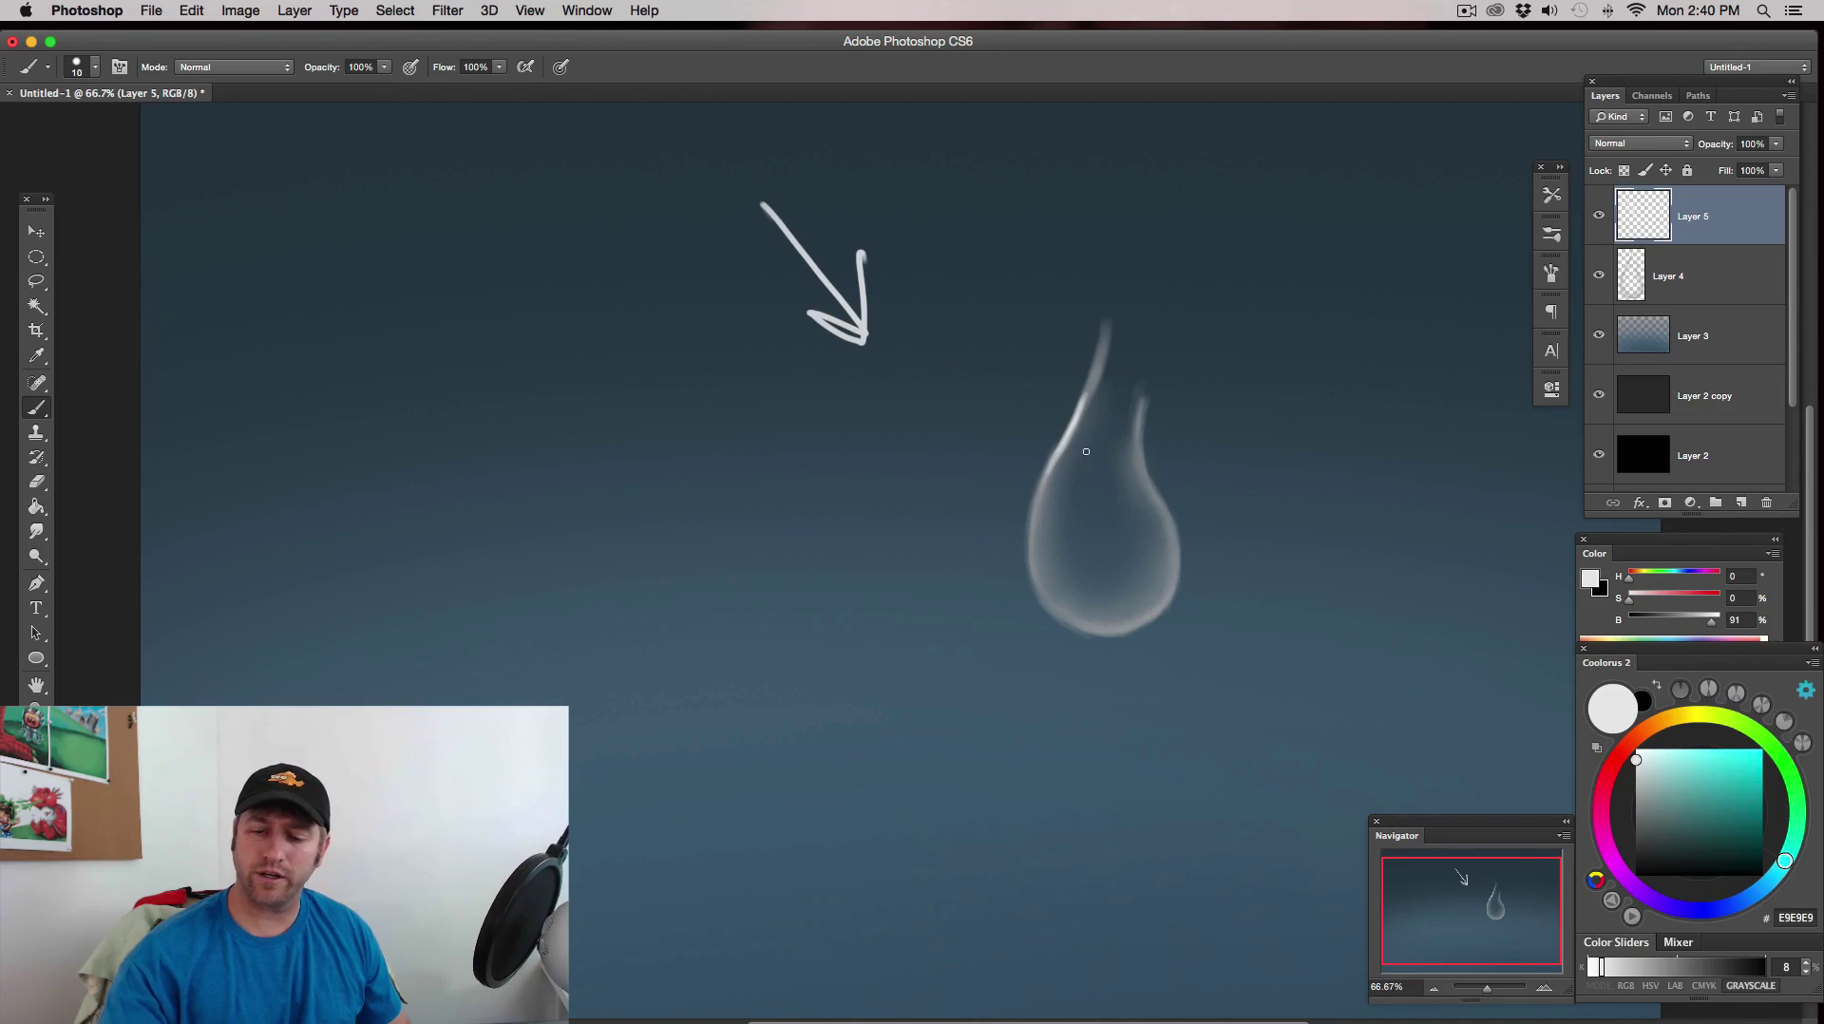
{"action": "key", "text": "bracketleft"}
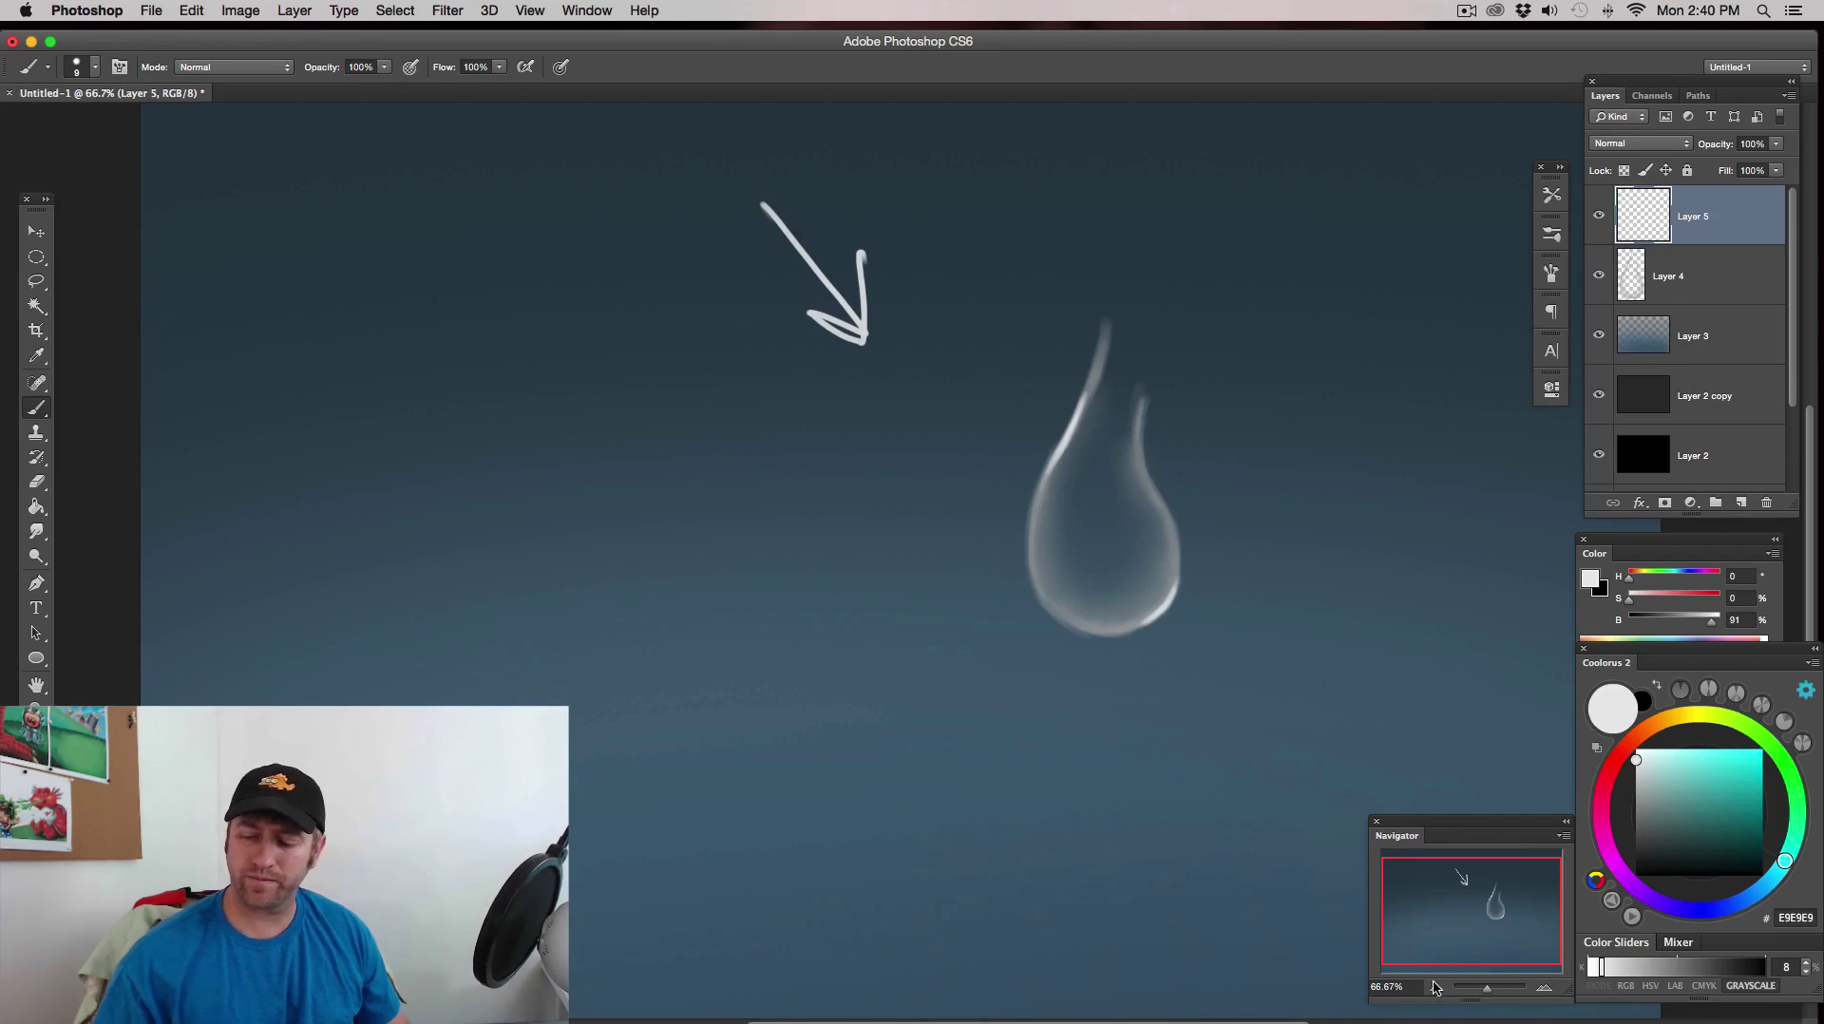
{"action": "key", "text": "super+minus"}
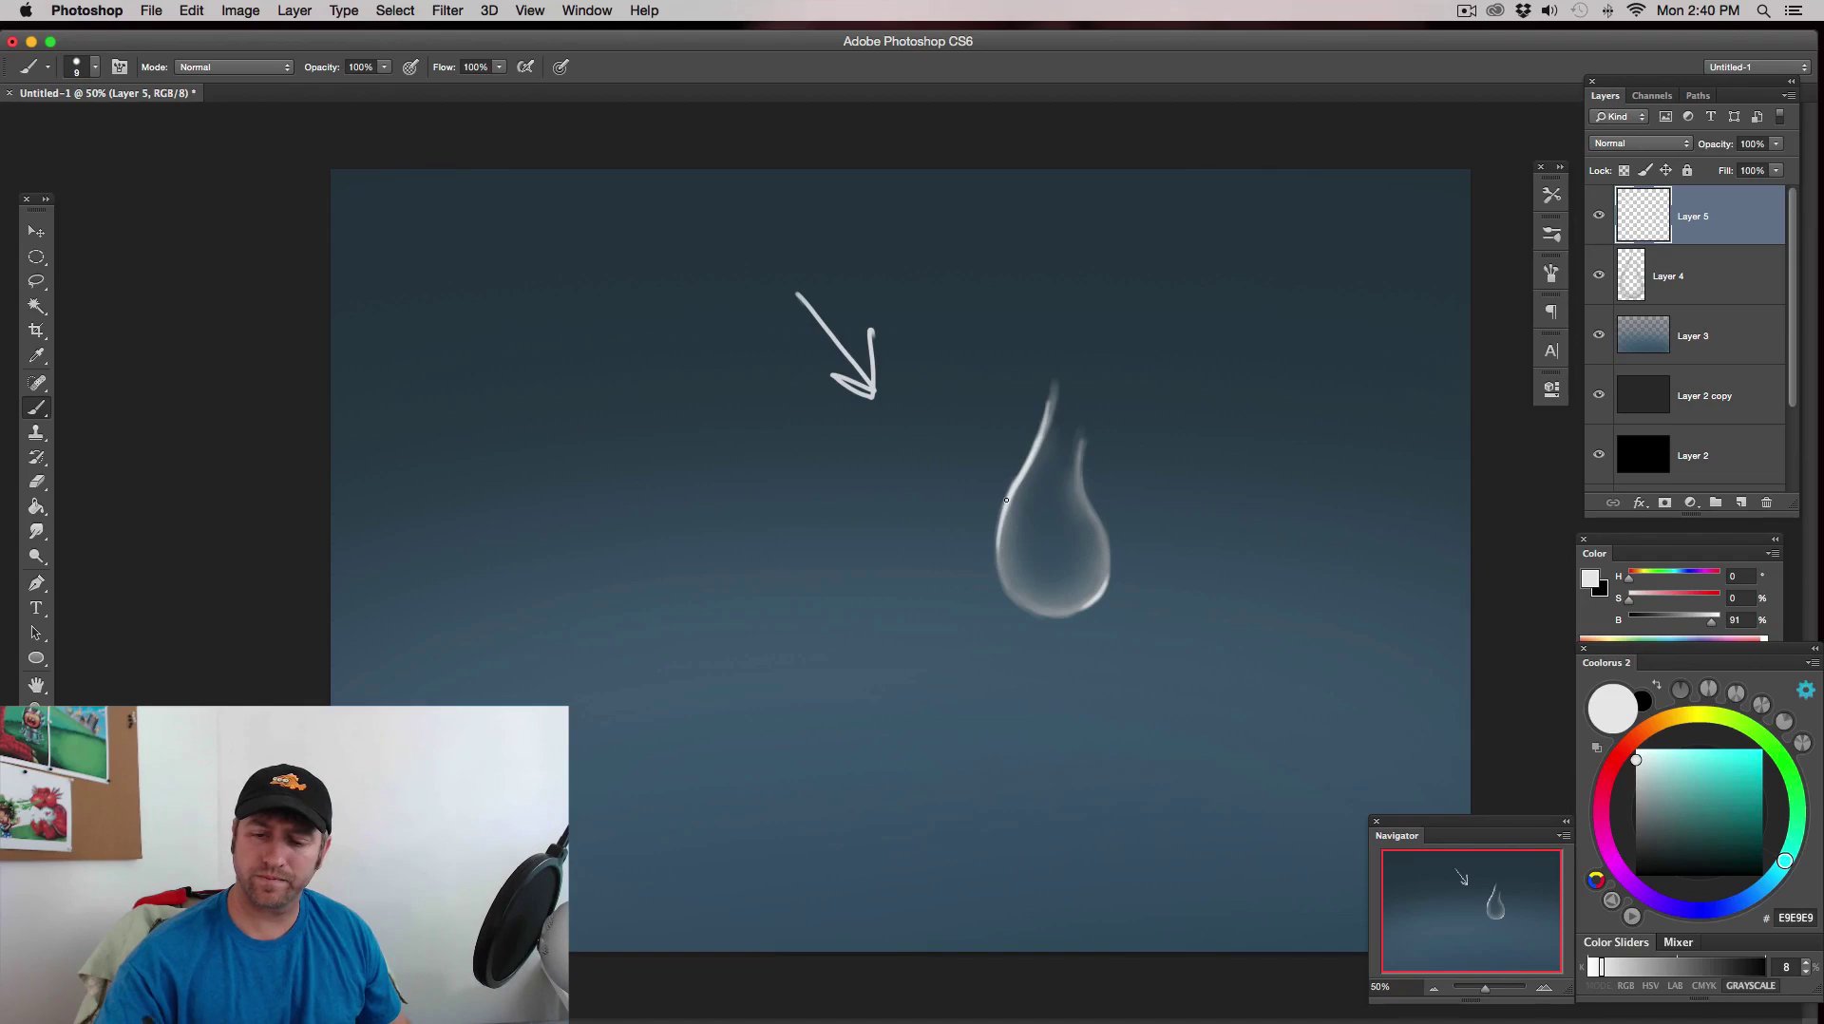
{"action": "key", "text": "bracketright"}
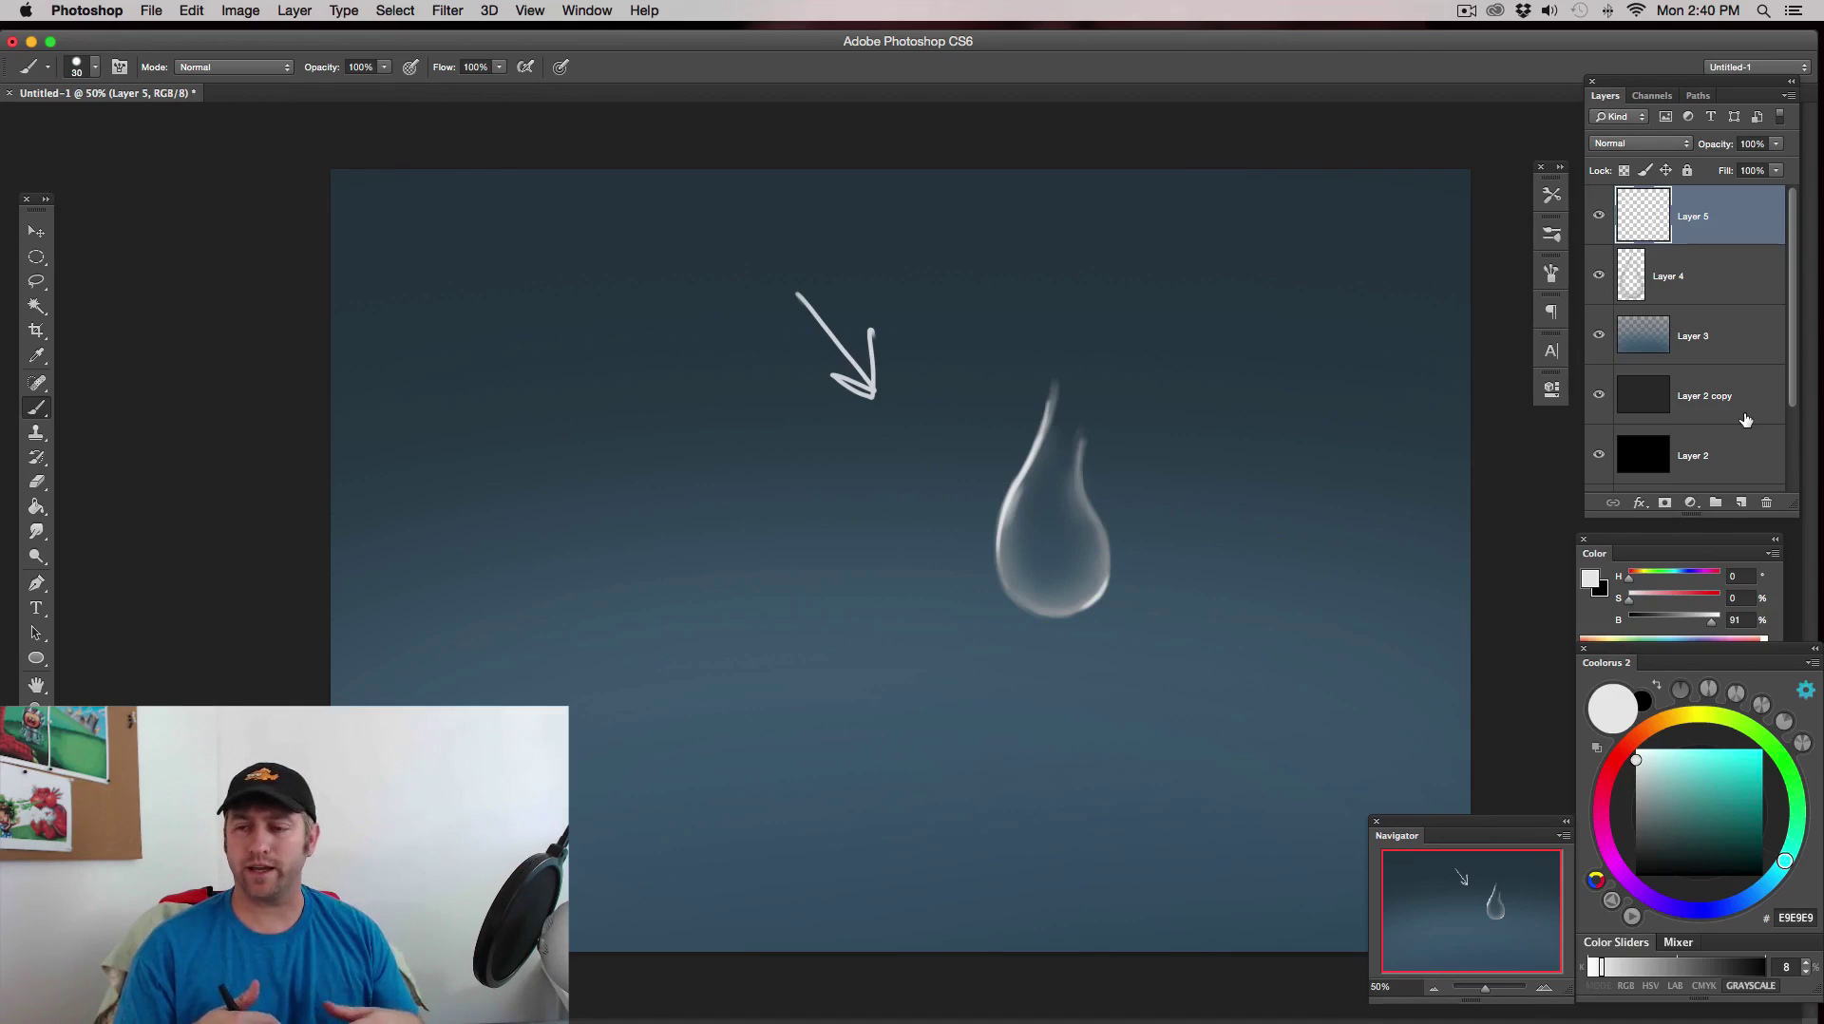
- Add another new layer and lighten the brush colour to F1F1F1
{"action": "left_click", "coordinate": [1738, 503]}
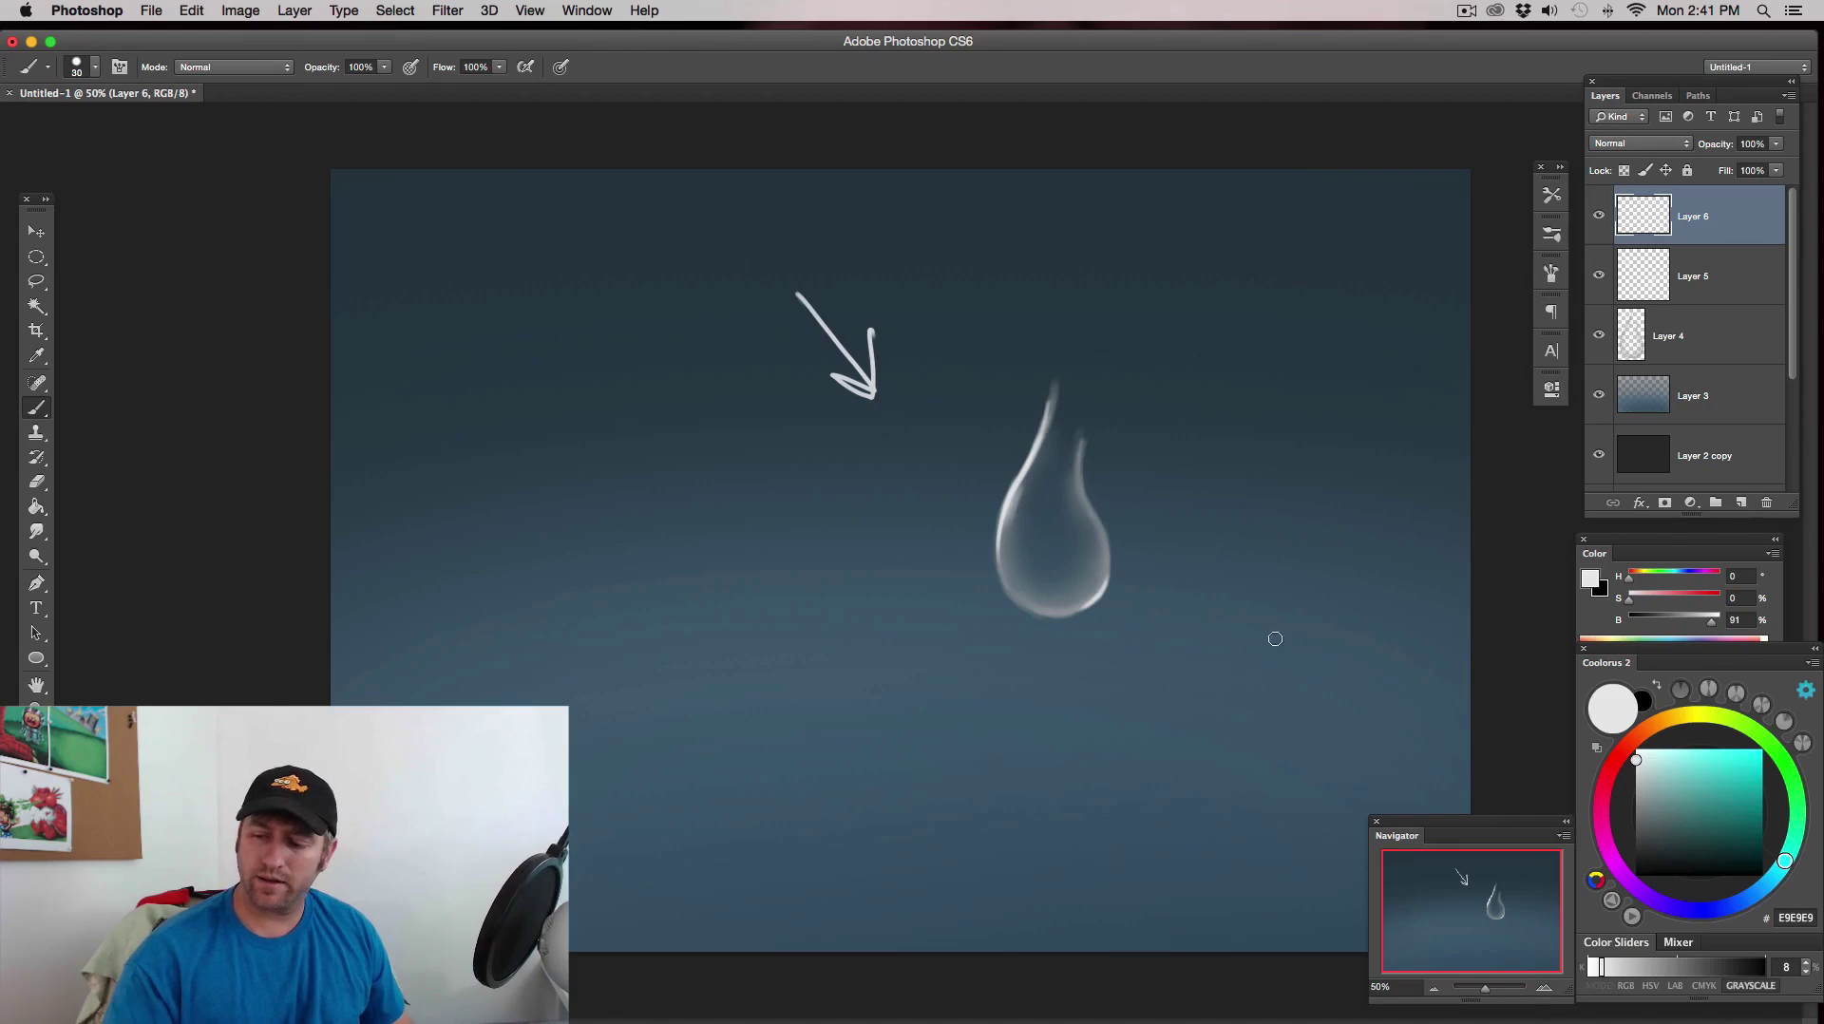
{"action": "left_click", "coordinate": [1636, 756]}
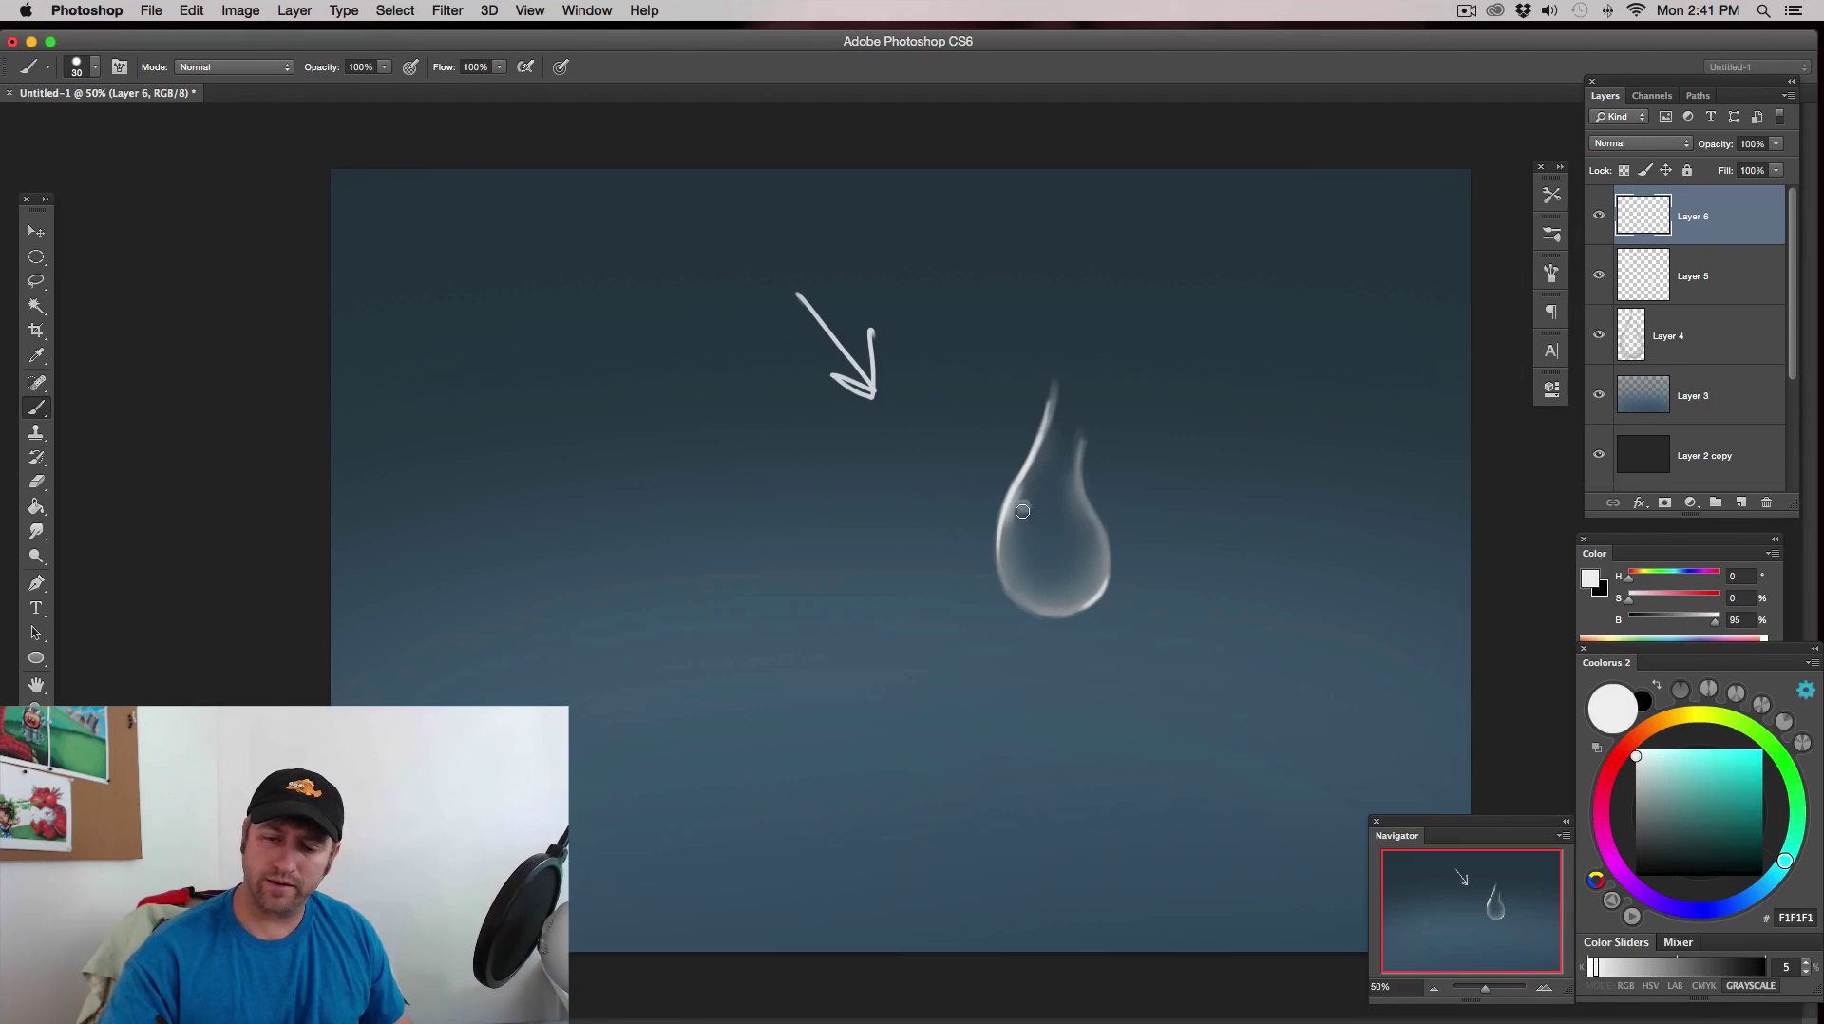
- Try a solid highlight inside the drop's upper-left side with the 30 px brush and undo its strokes
{"action": "mouse_move", "coordinate": [1023, 508]}
{"action": "left_mouse_down"}
{"action": "mouse_move", "coordinate": [1019, 527]}
{"action": "mouse_move", "coordinate": [1028, 495]}
{"action": "left_mouse_up"}
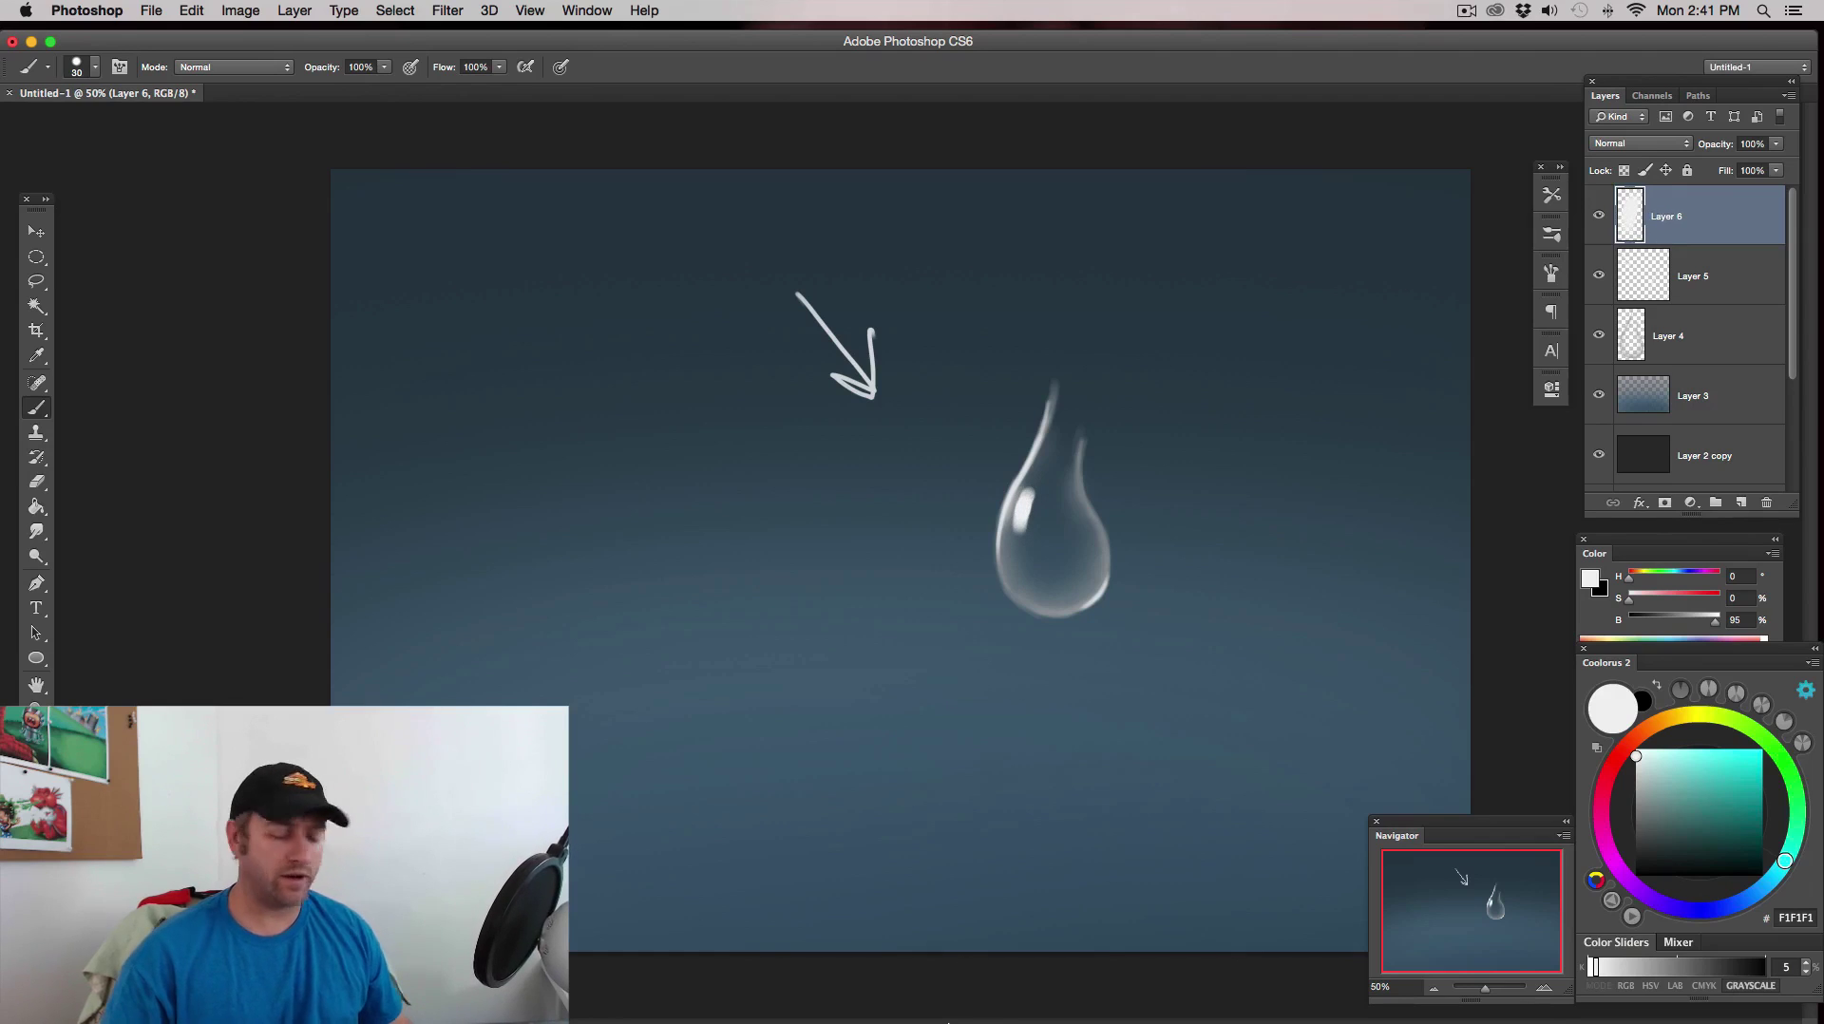
{"action": "key", "text": "alt+super+z"}
{"action": "key", "text": "alt+super+z"}
{"action": "key", "text": "alt+super+z"}
{"action": "key", "text": "alt+super+z"}
{"action": "key", "text": "alt+super+z"}
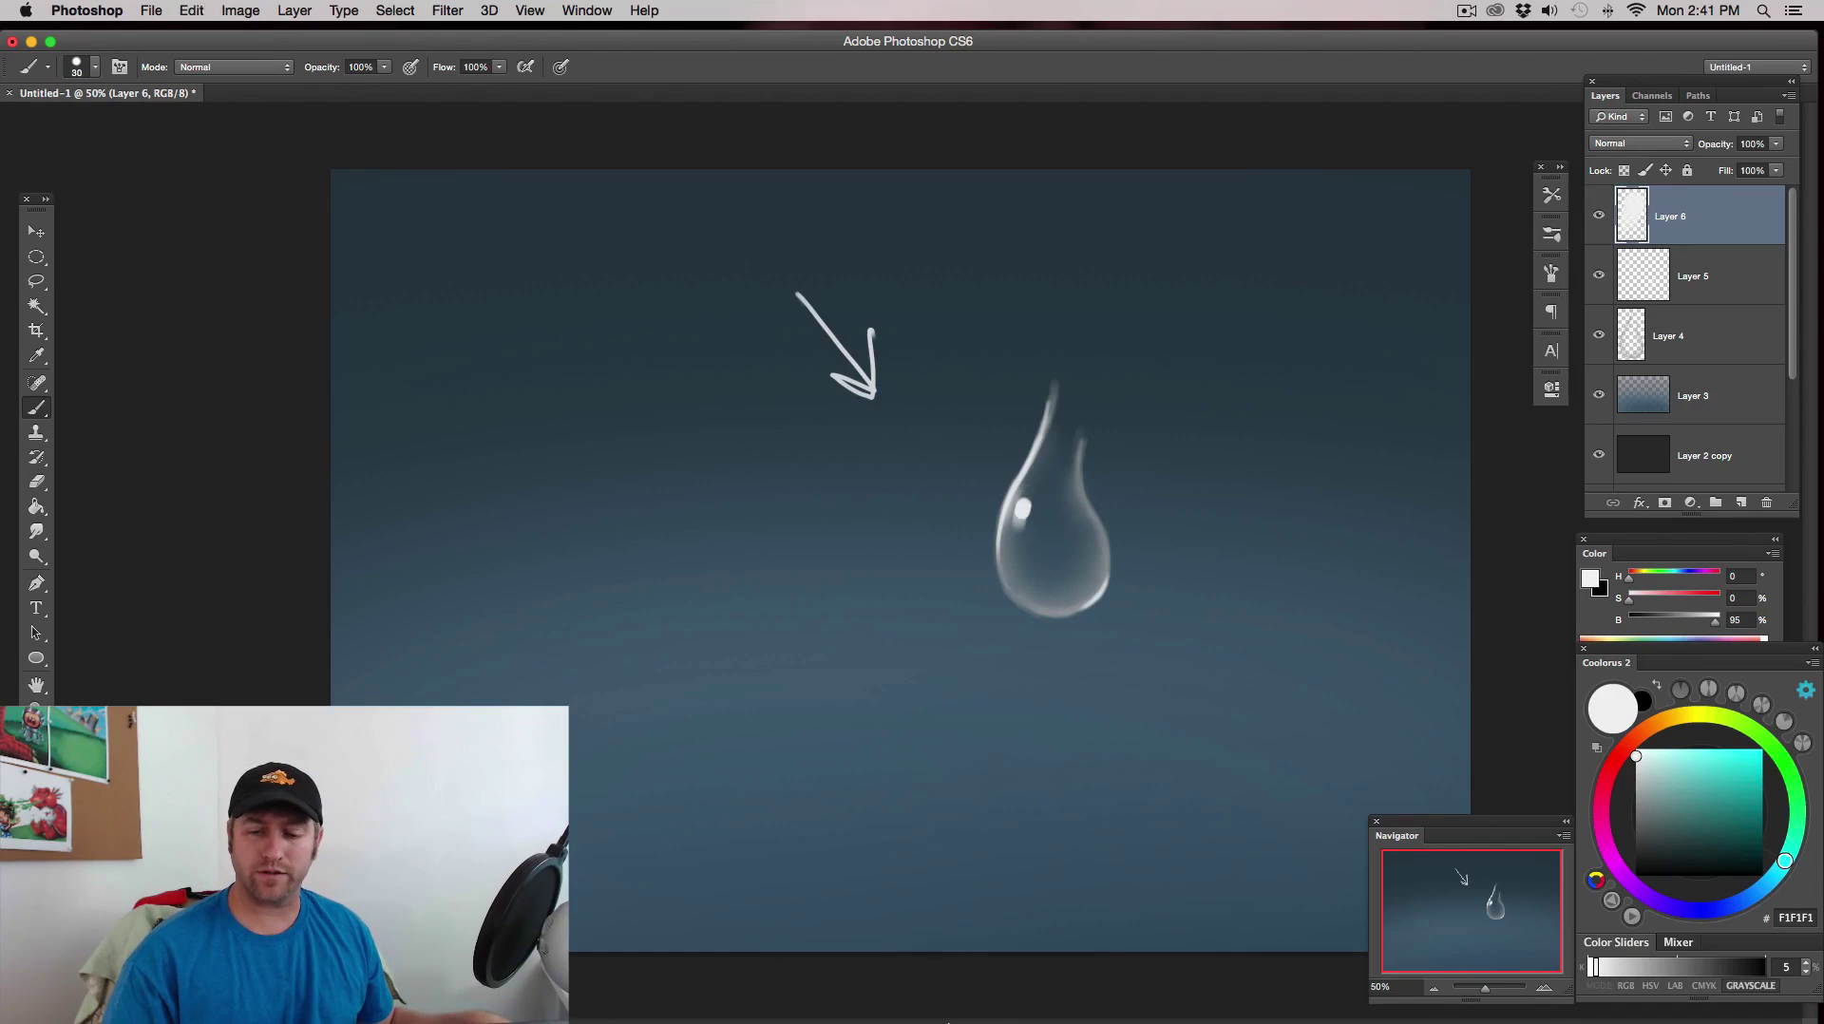
{"action": "key", "text": "alt+super+z"}
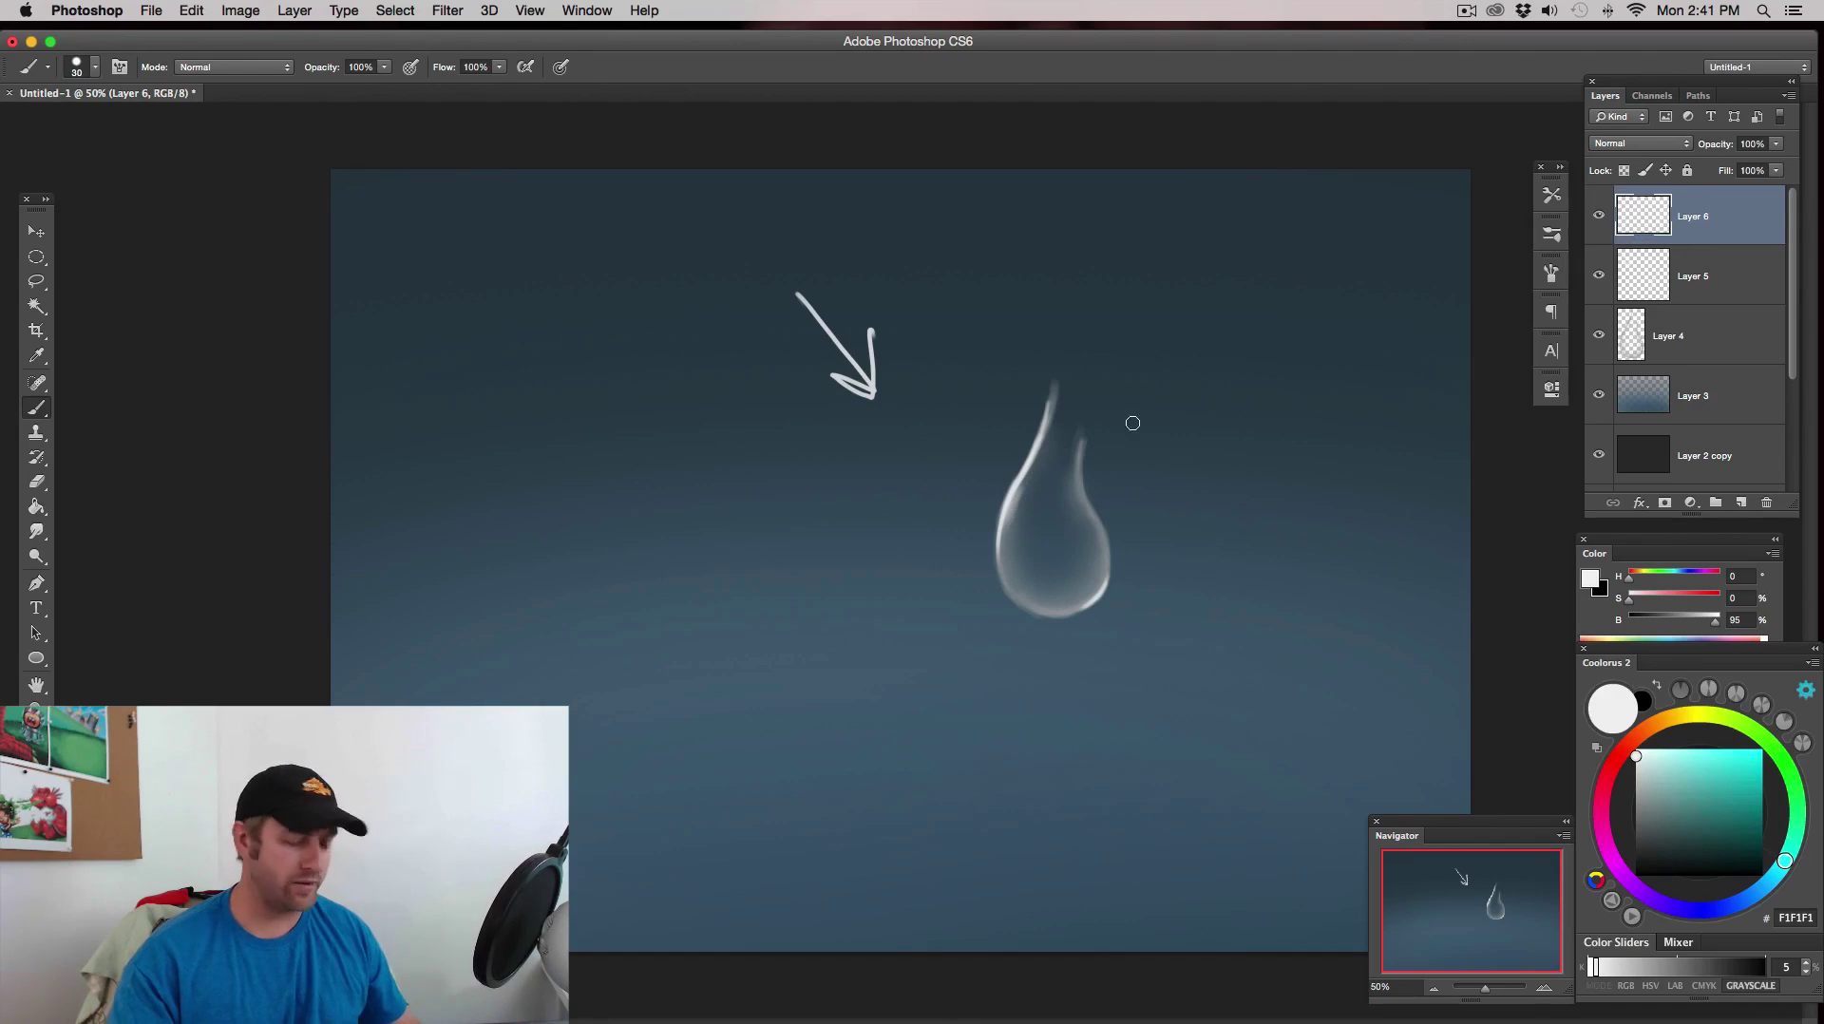
- Paint a soft highlight inside the drop's upper-left side at 30 px and a smaller one inside its lower-right edge at 20 px
{"action": "left_click", "coordinate": [1029, 498]}
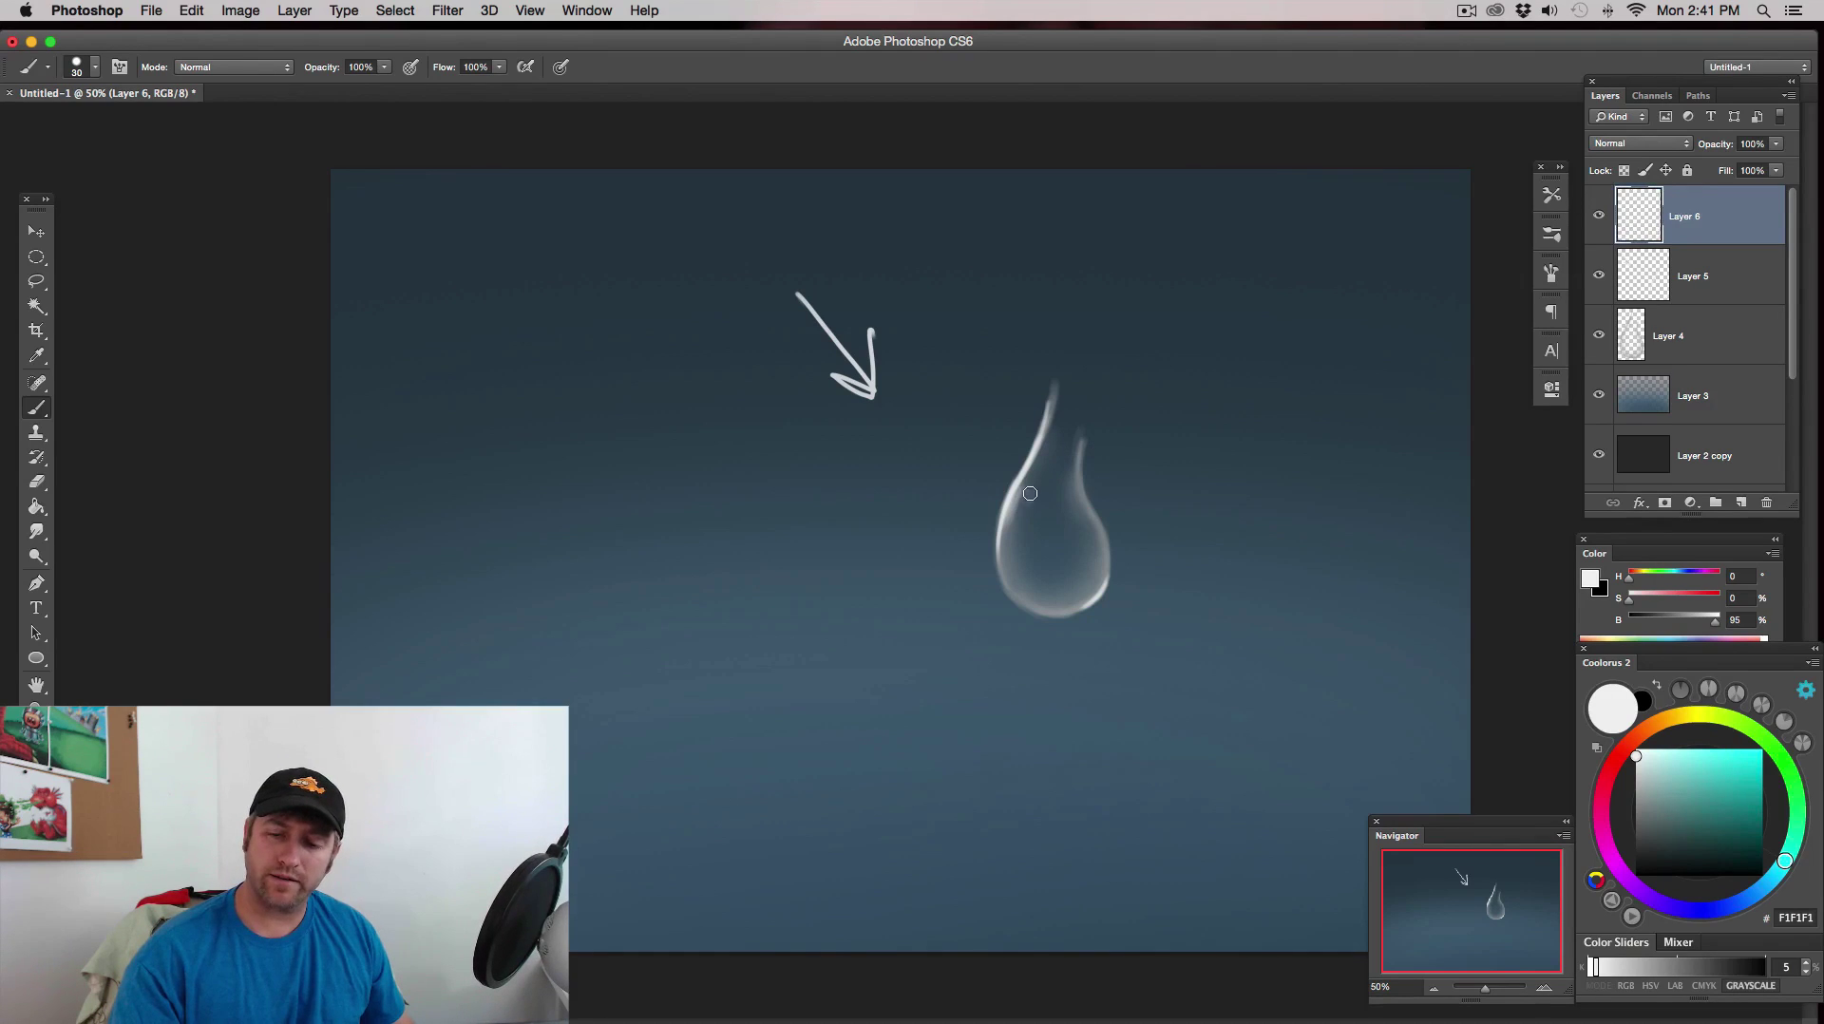
{"action": "left_click_drag", "start_coordinate": [1029, 494], "coordinate": [1017, 525]}
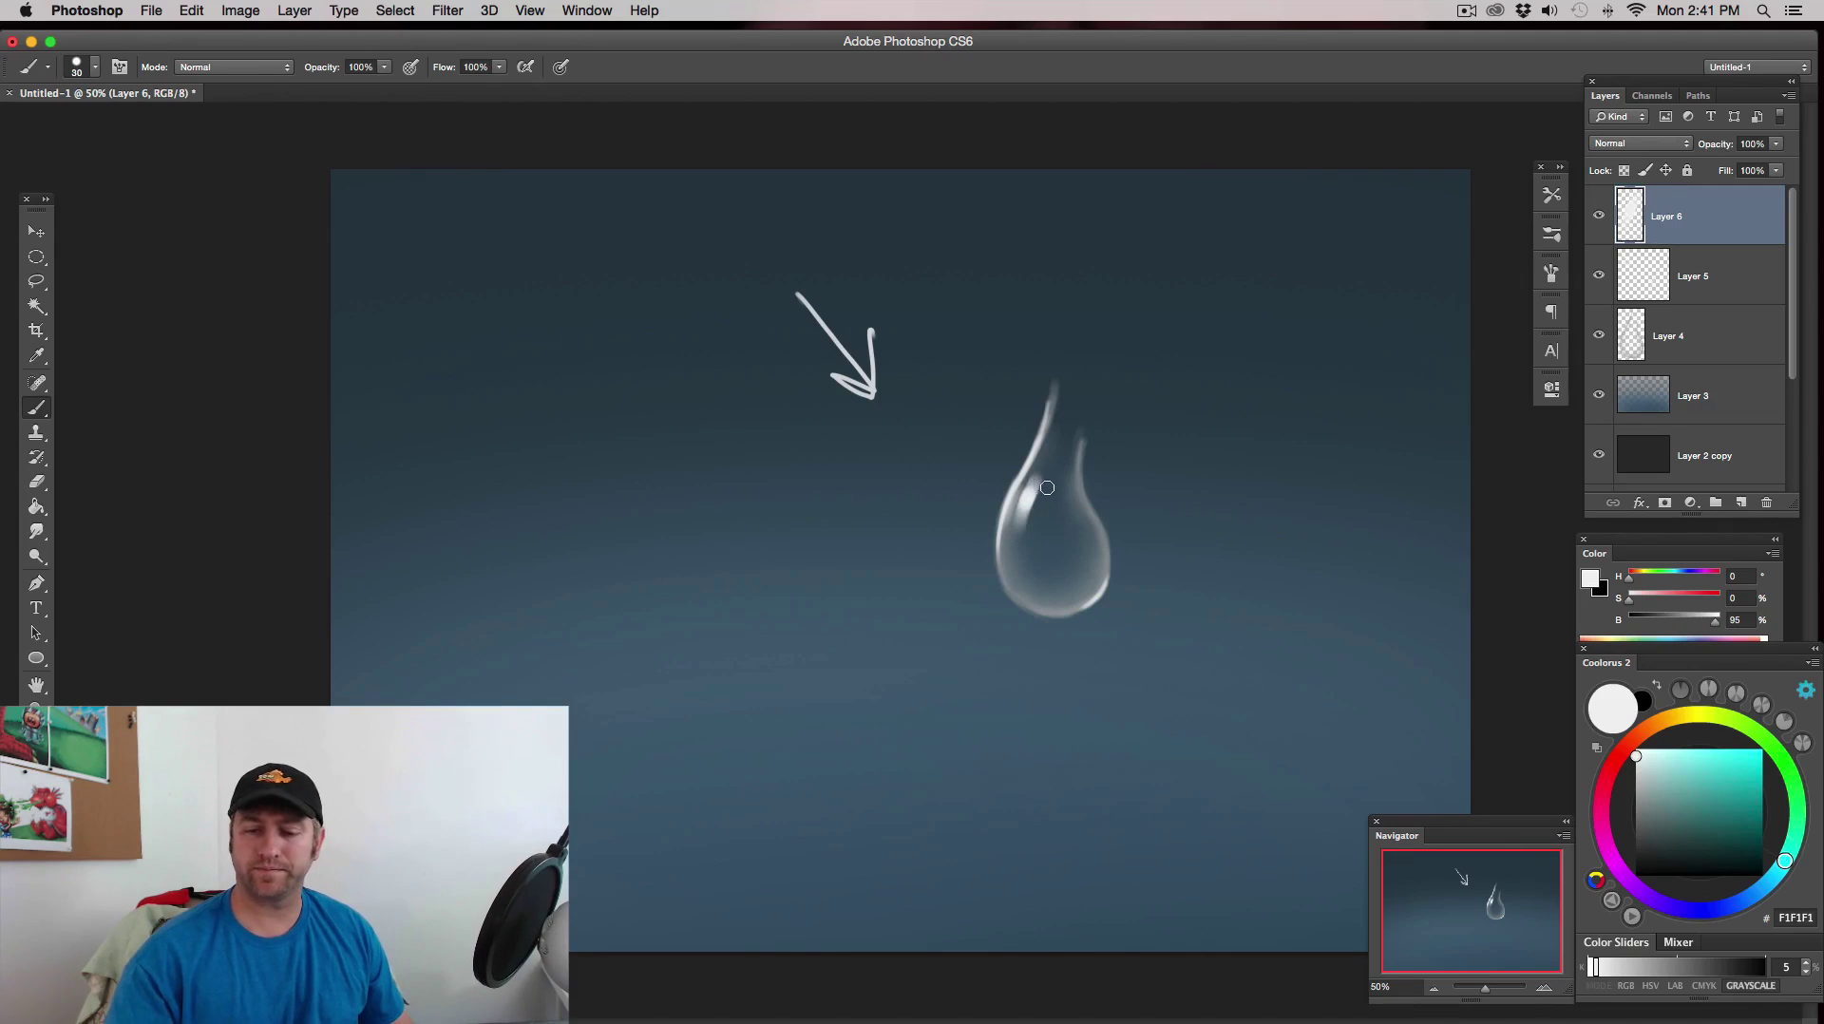
{"action": "key", "text": "bracketleft"}
{"action": "key", "text": "bracketleft"}
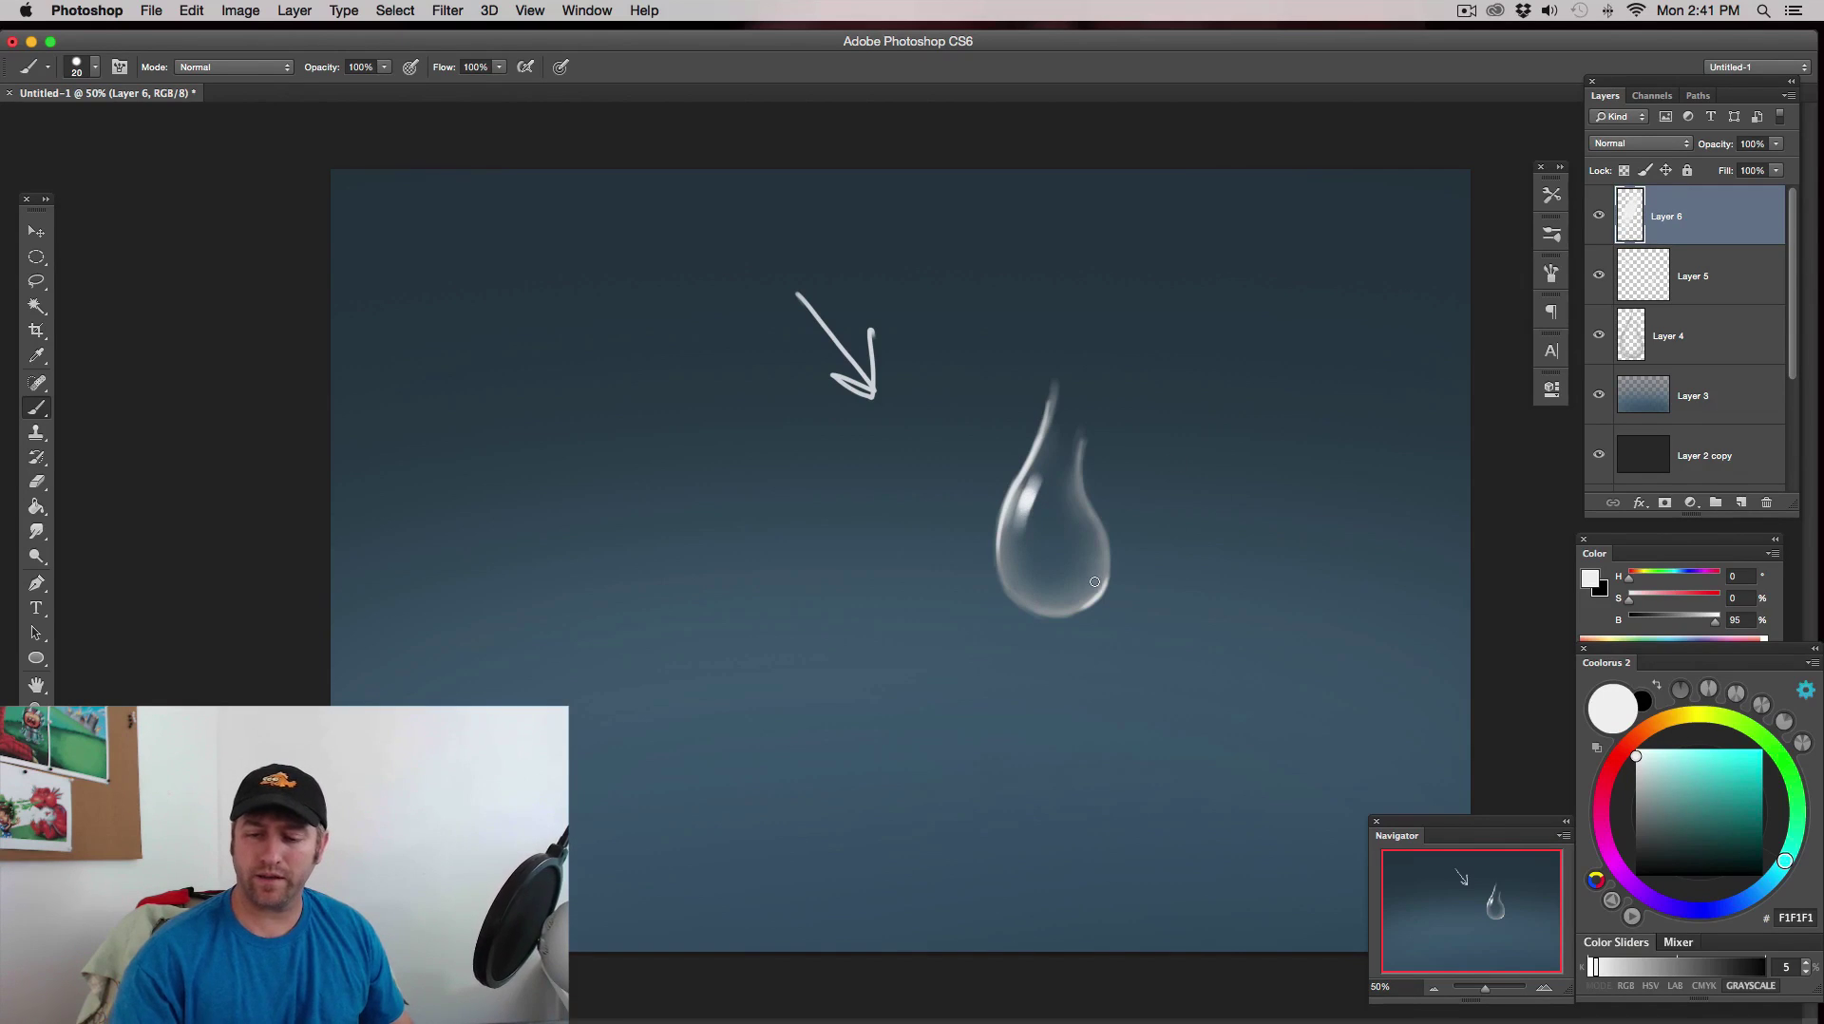
{"action": "left_click_drag", "start_coordinate": [1095, 578], "coordinate": [1092, 587]}
- Reinforce the highlight along the drop's upper-left edge up to the tip with a very fine brush
{"action": "key", "text": "bracketright"}
{"action": "key", "text": "bracketright"}
{"action": "key", "text": "bracketright"}
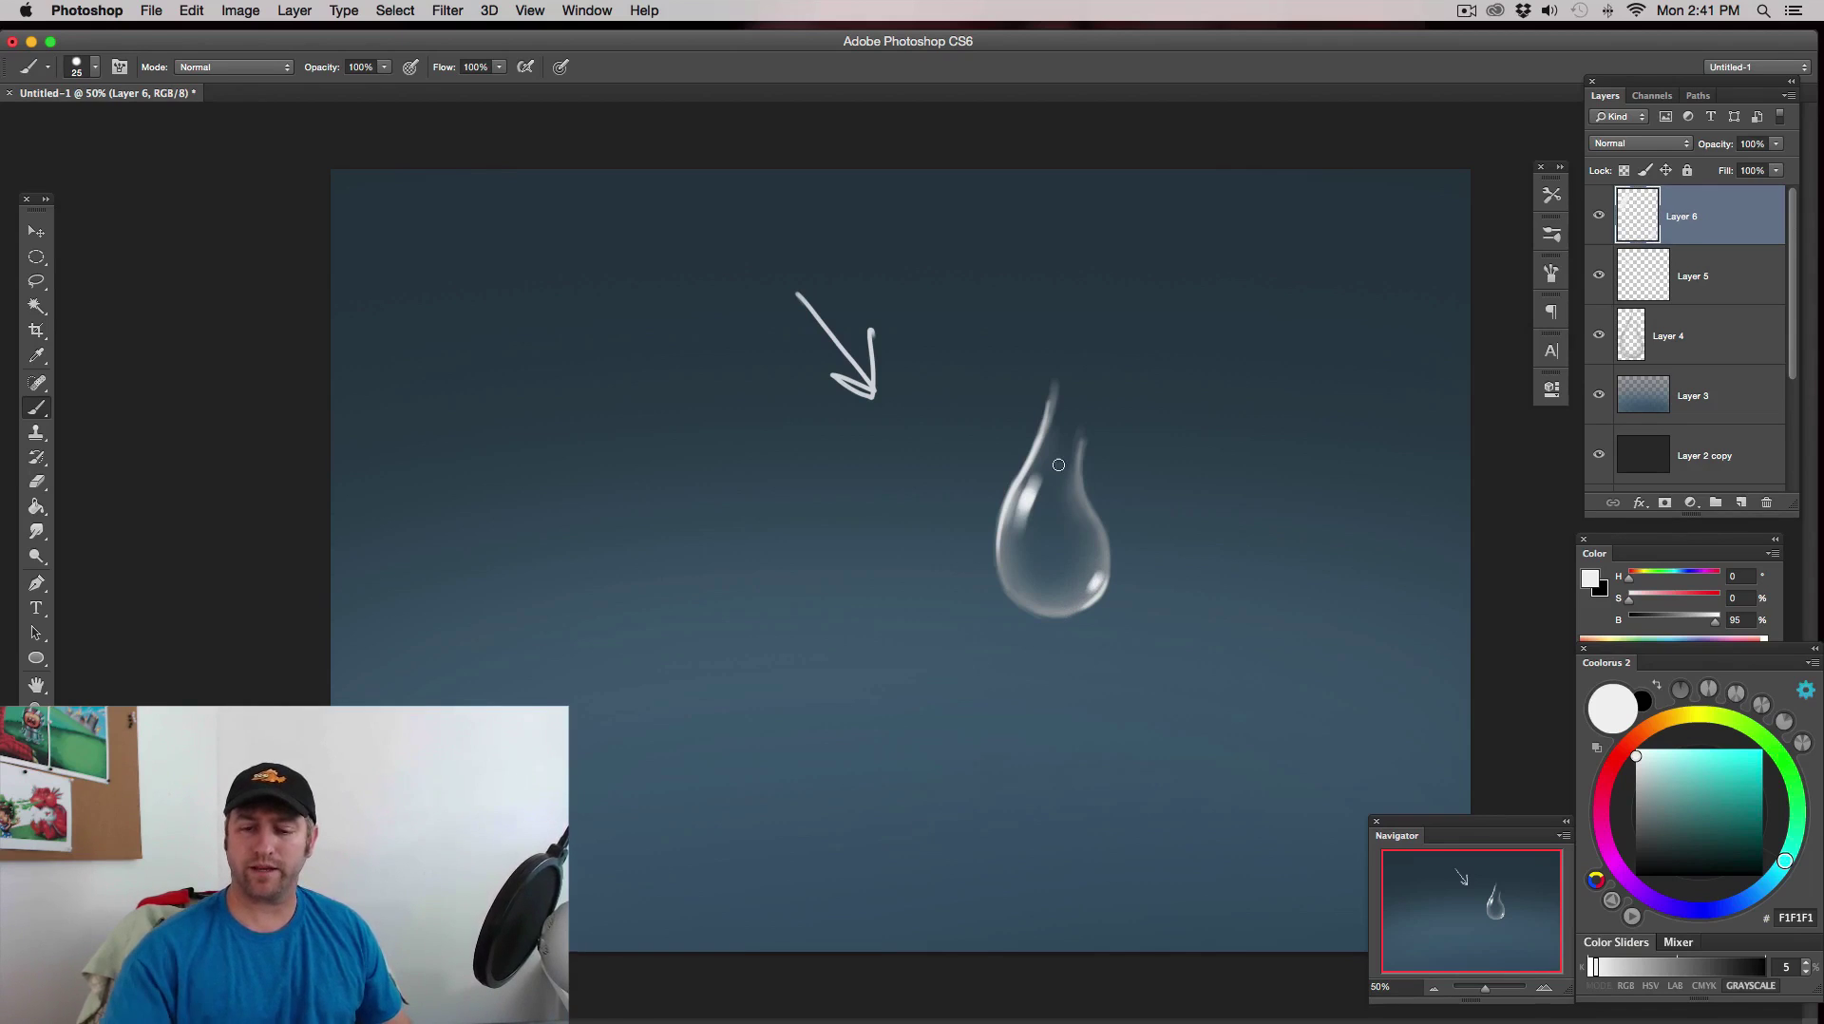
{"action": "key", "text": "bracketleft"}
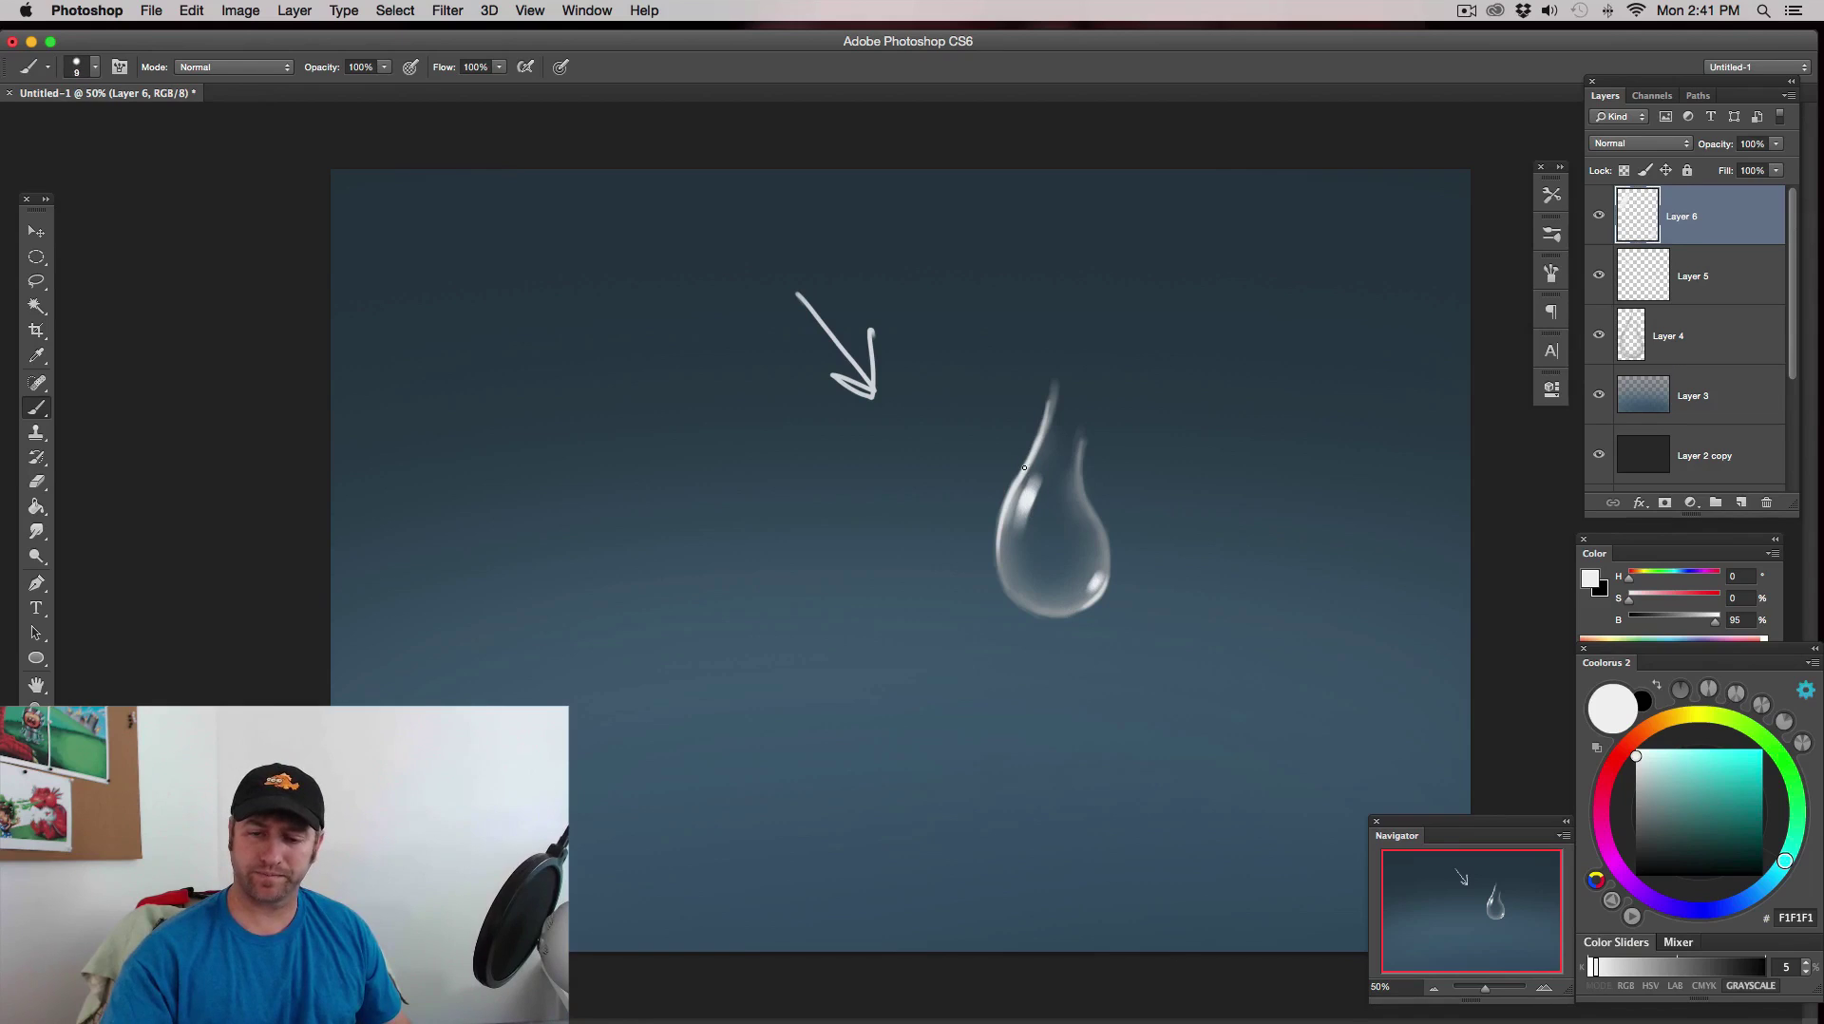
{"action": "mouse_move", "coordinate": [1010, 493]}
{"action": "left_mouse_down"}
{"action": "mouse_move", "coordinate": [996, 555]}
{"action": "mouse_move", "coordinate": [1049, 399]}
{"action": "left_mouse_up"}
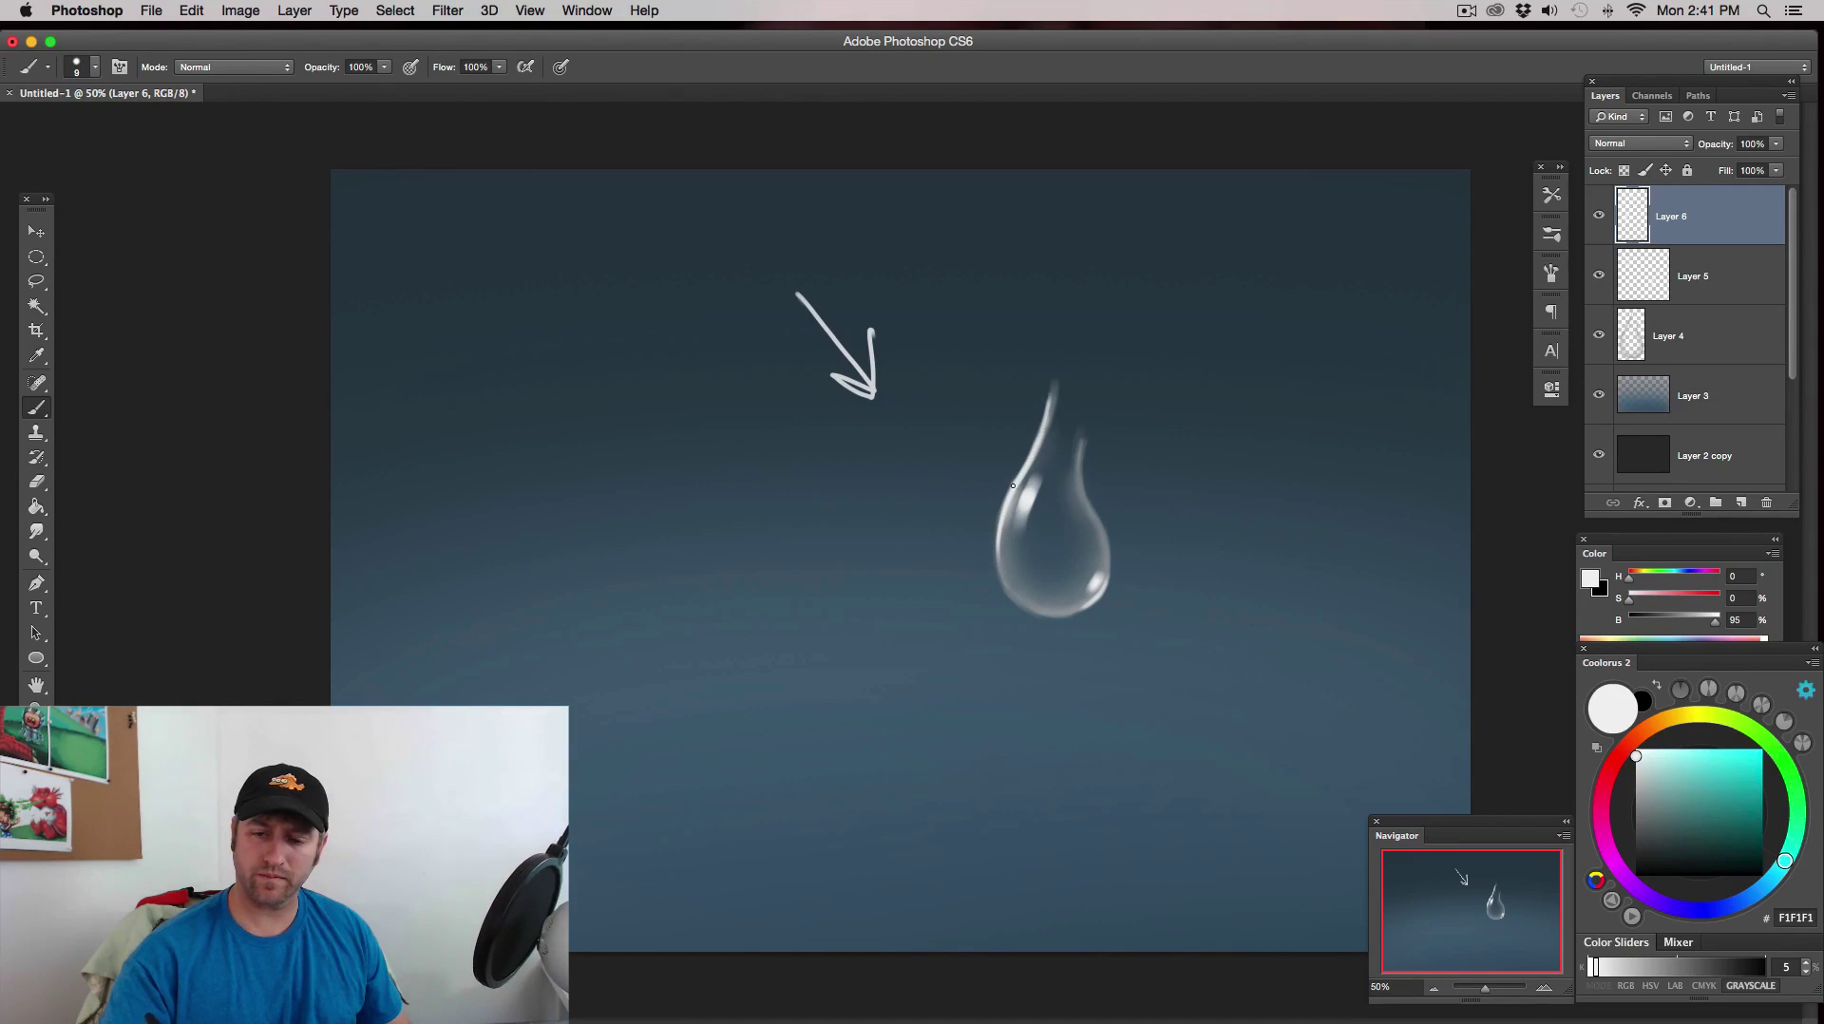
- Toggle the highlight layer's visibility to compare the drop with and without its highlights
{"action": "left_click", "coordinate": [1434, 988]}
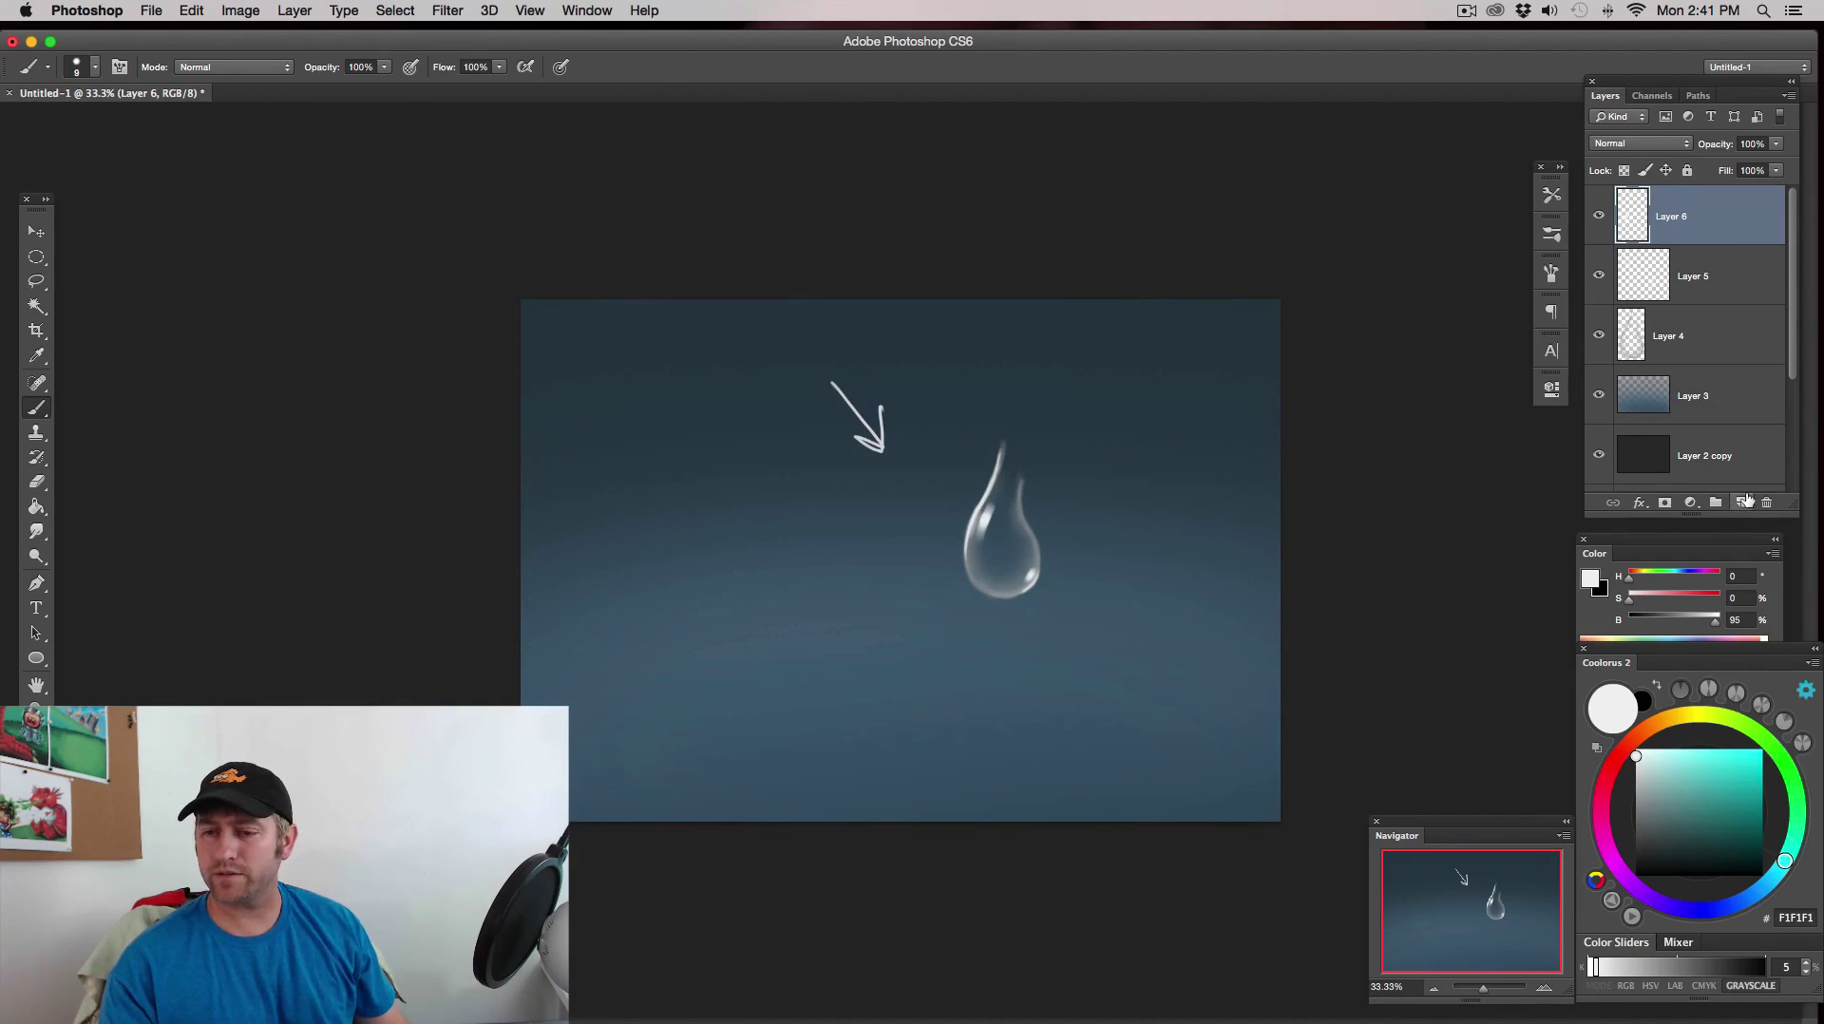
{"action": "left_click", "coordinate": [1600, 219]}
{"action": "left_click", "coordinate": [1600, 220]}
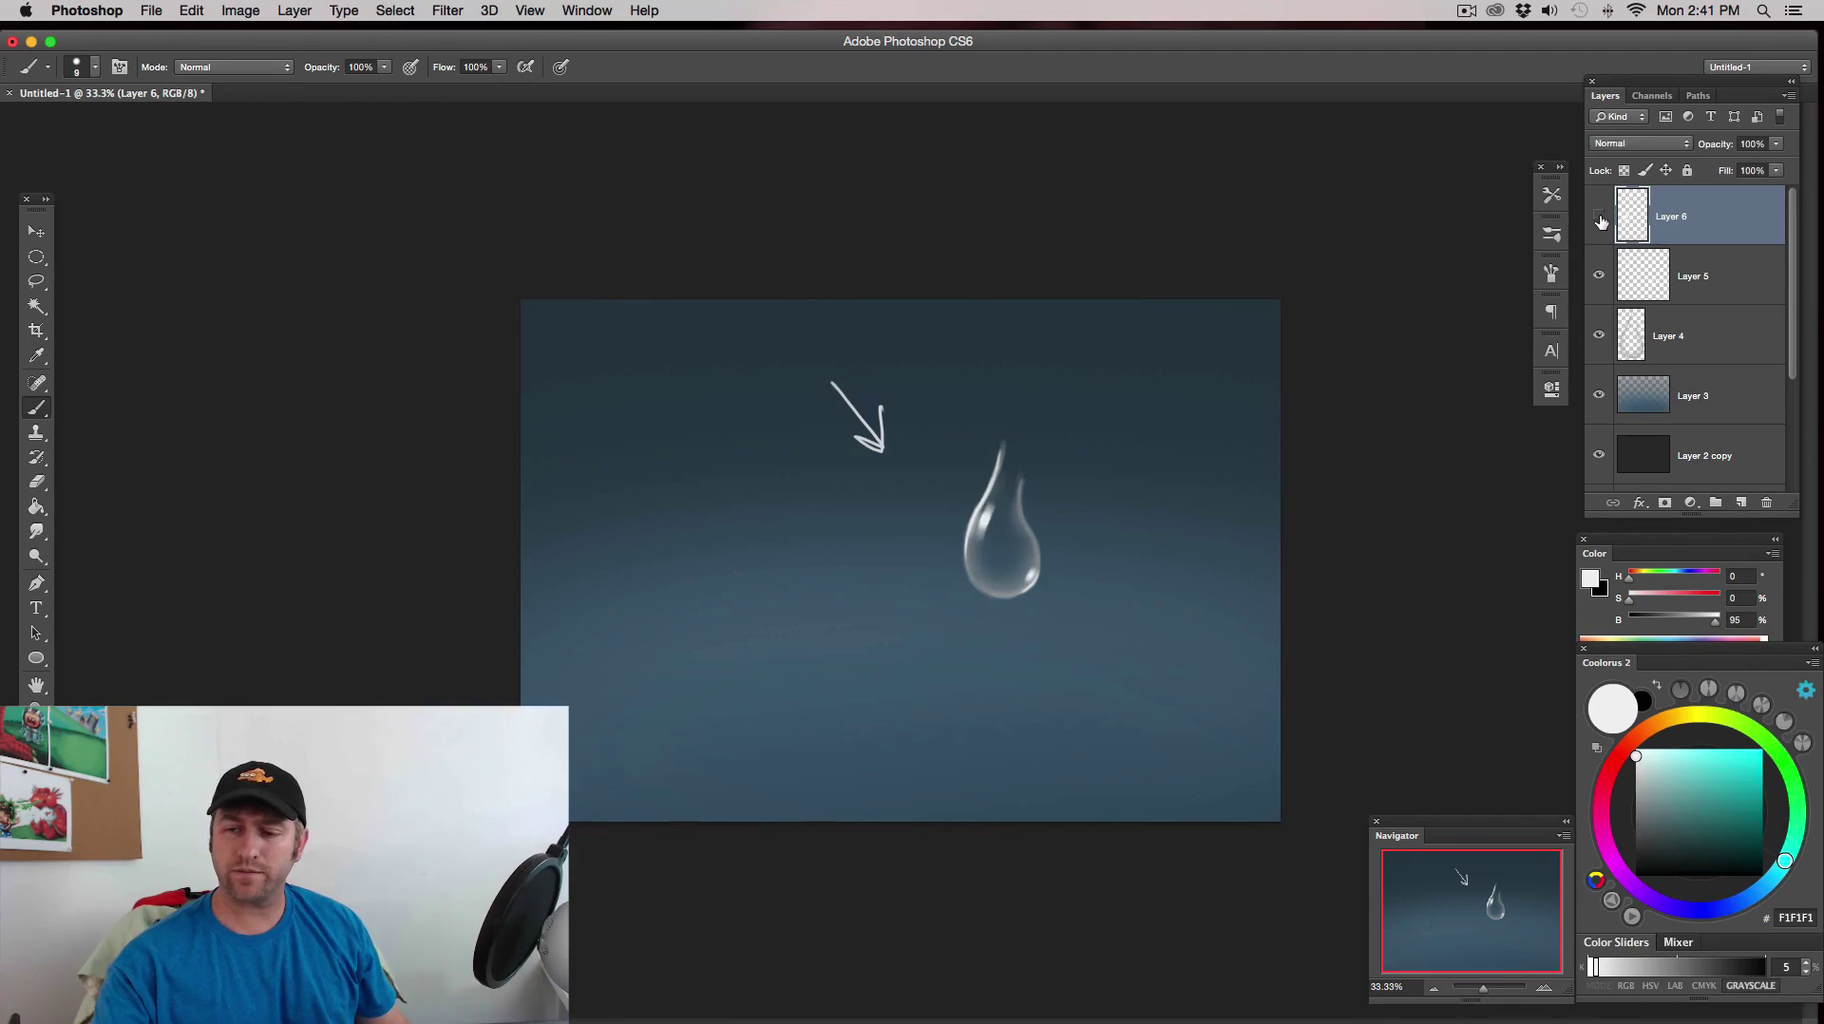
{"action": "left_click", "coordinate": [1599, 220]}
{"action": "left_click", "coordinate": [1600, 219]}
- Add a new layer directly above Layer 5 and set the brush colour to bright teal 37E5E4
{"action": "left_click", "coordinate": [1727, 277]}
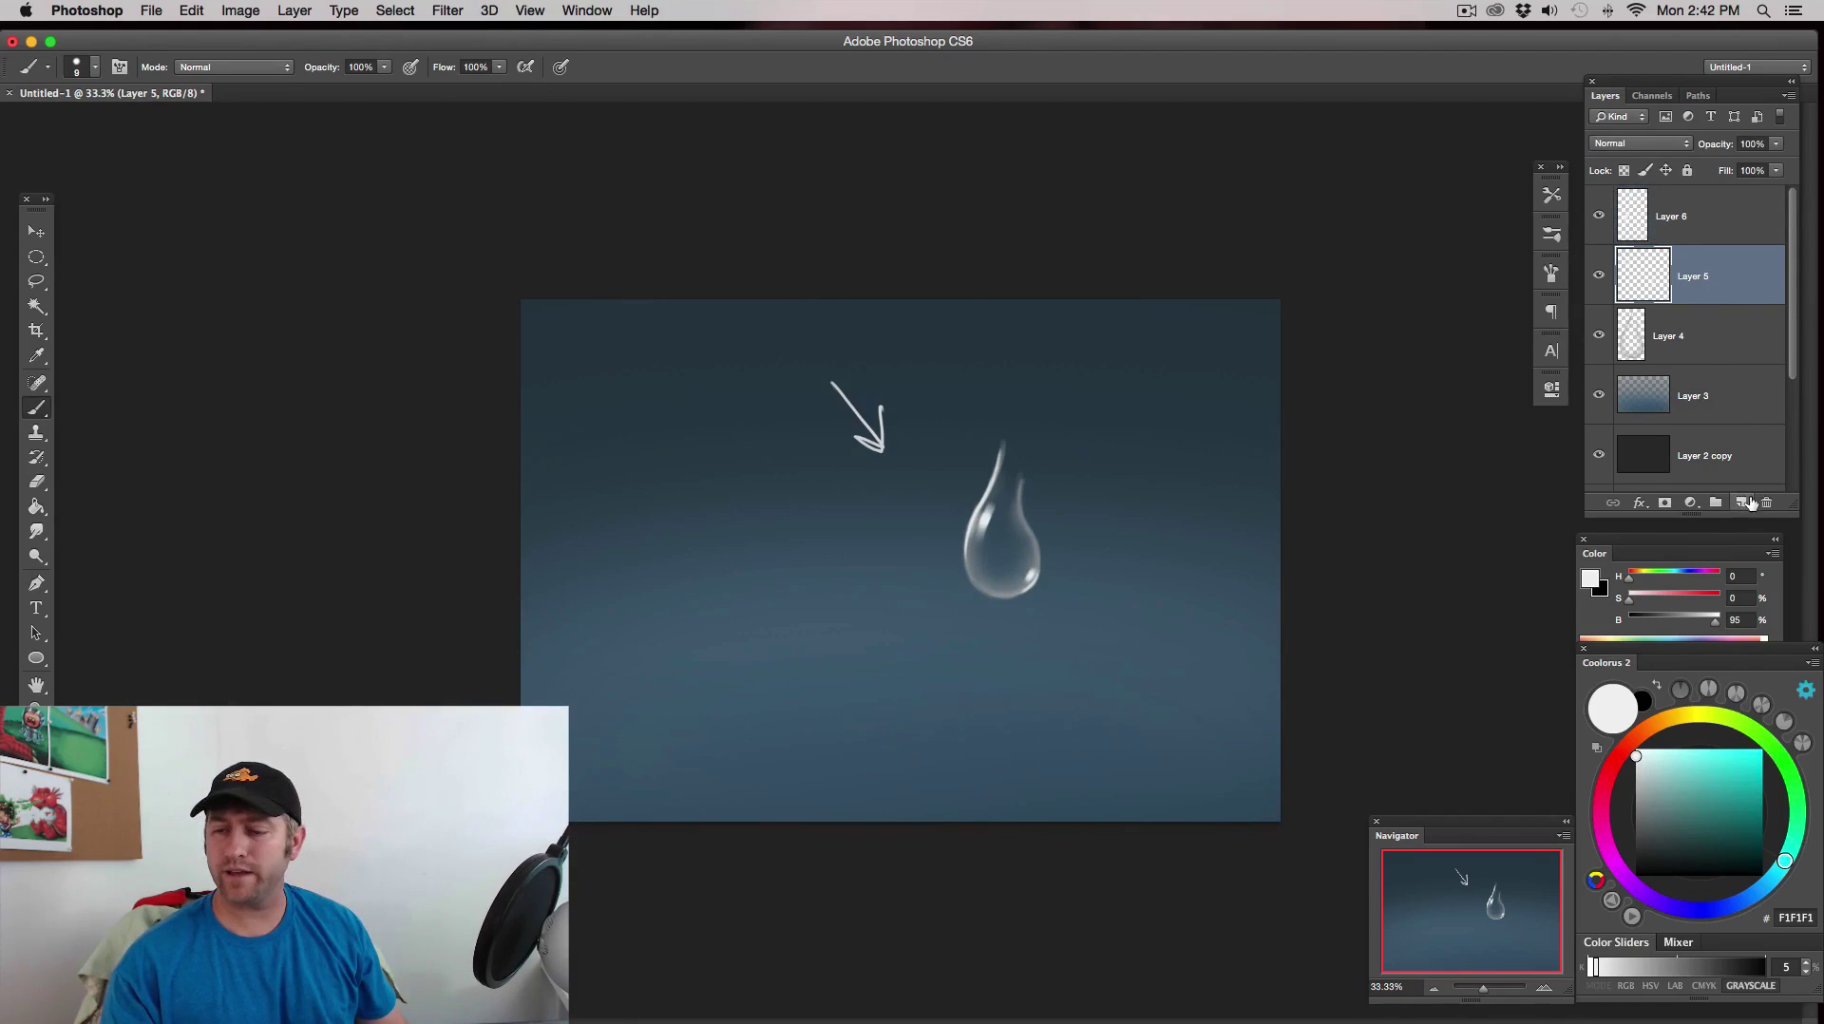
{"action": "left_click", "coordinate": [1747, 502]}
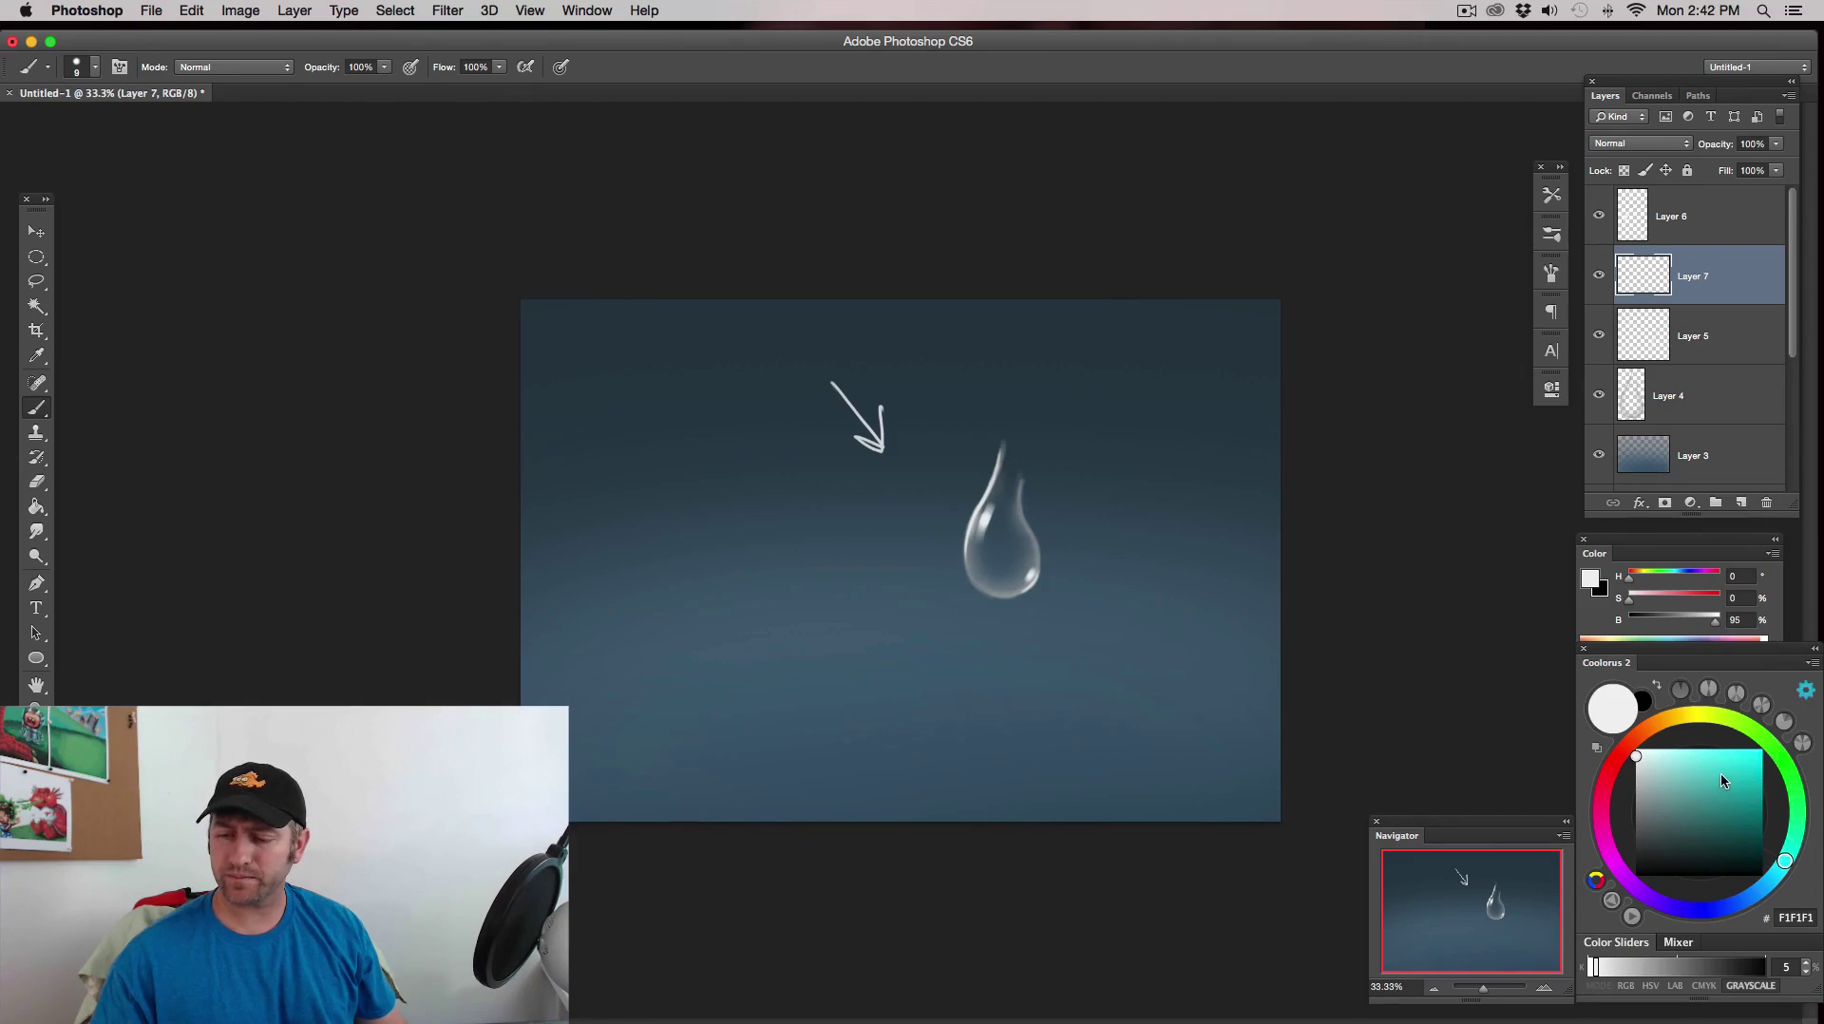
{"action": "left_click_drag", "start_coordinate": [1722, 774], "coordinate": [1731, 767]}
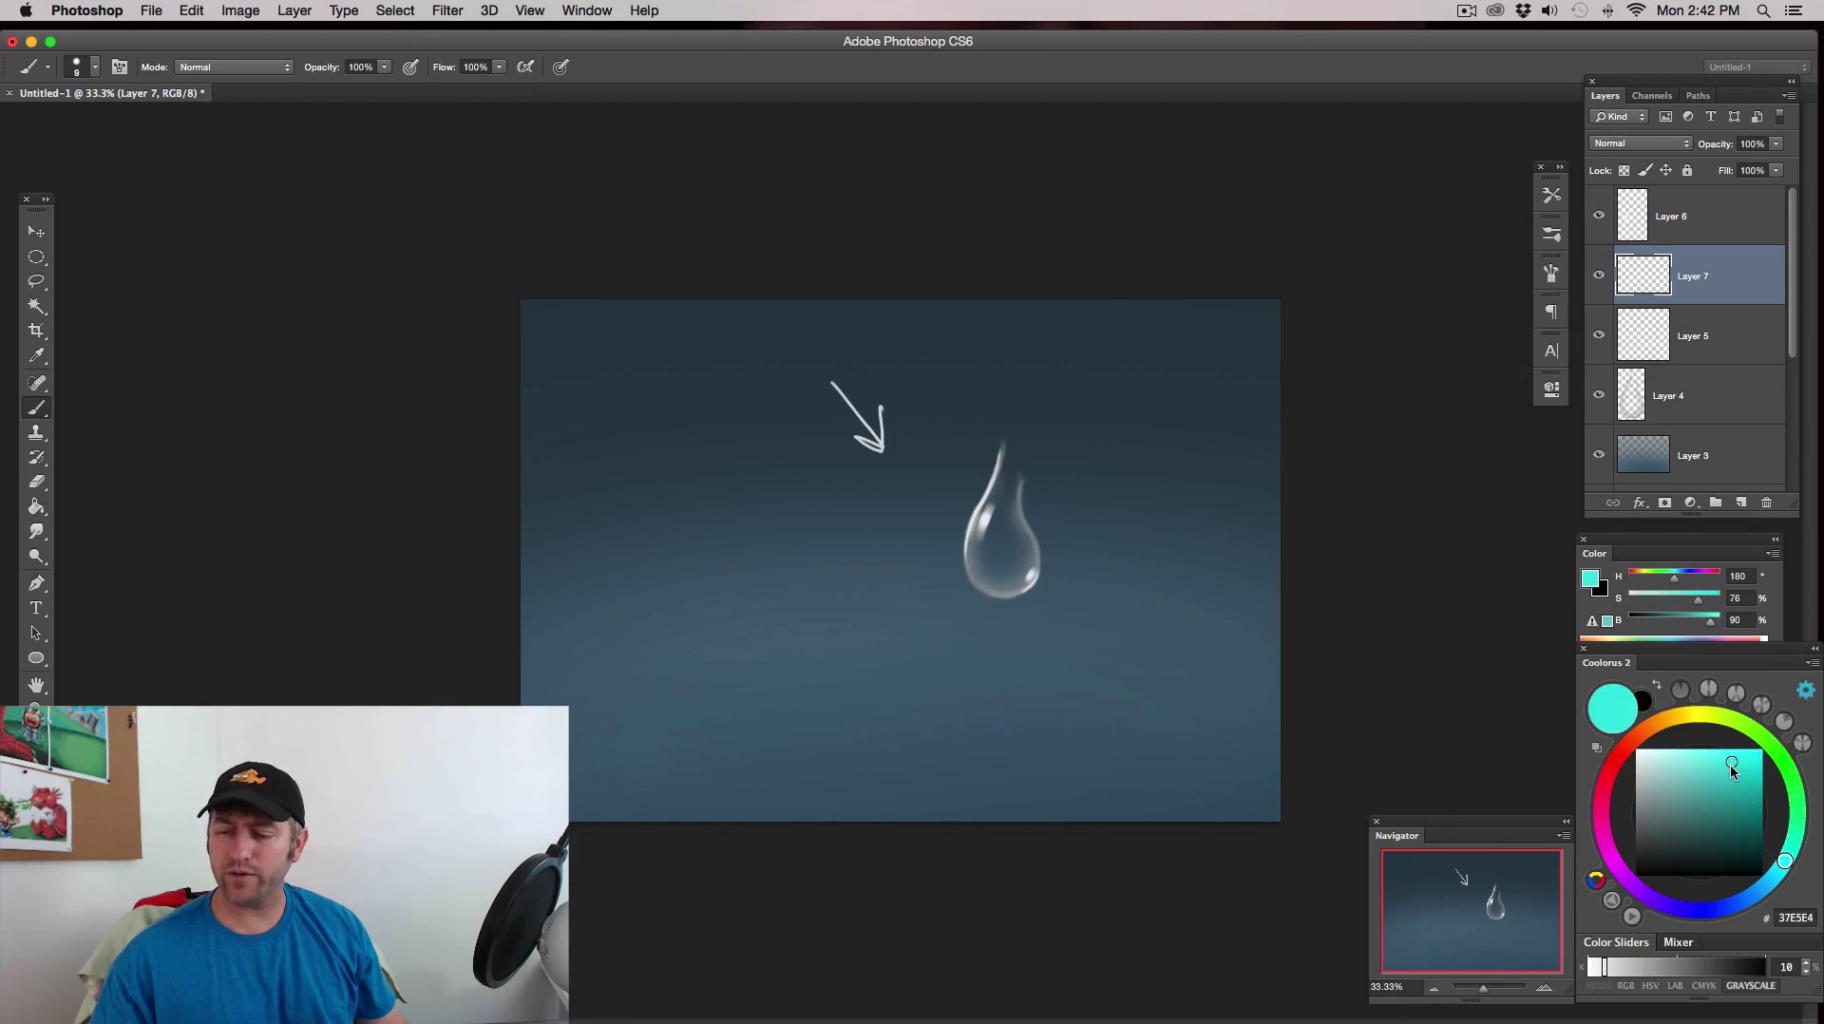
- Try solid teal strokes inside the drop with the brush enlarged to 50 px and undo them
{"action": "mouse_move", "coordinate": [990, 517]}
{"action": "left_mouse_down"}
{"action": "mouse_move", "coordinate": [1000, 486]}
{"action": "mouse_move", "coordinate": [992, 570]}
{"action": "mouse_move", "coordinate": [1023, 513]}
{"action": "left_mouse_up"}
{"action": "key", "text": "bracketright"}
{"action": "key", "text": "bracketright"}
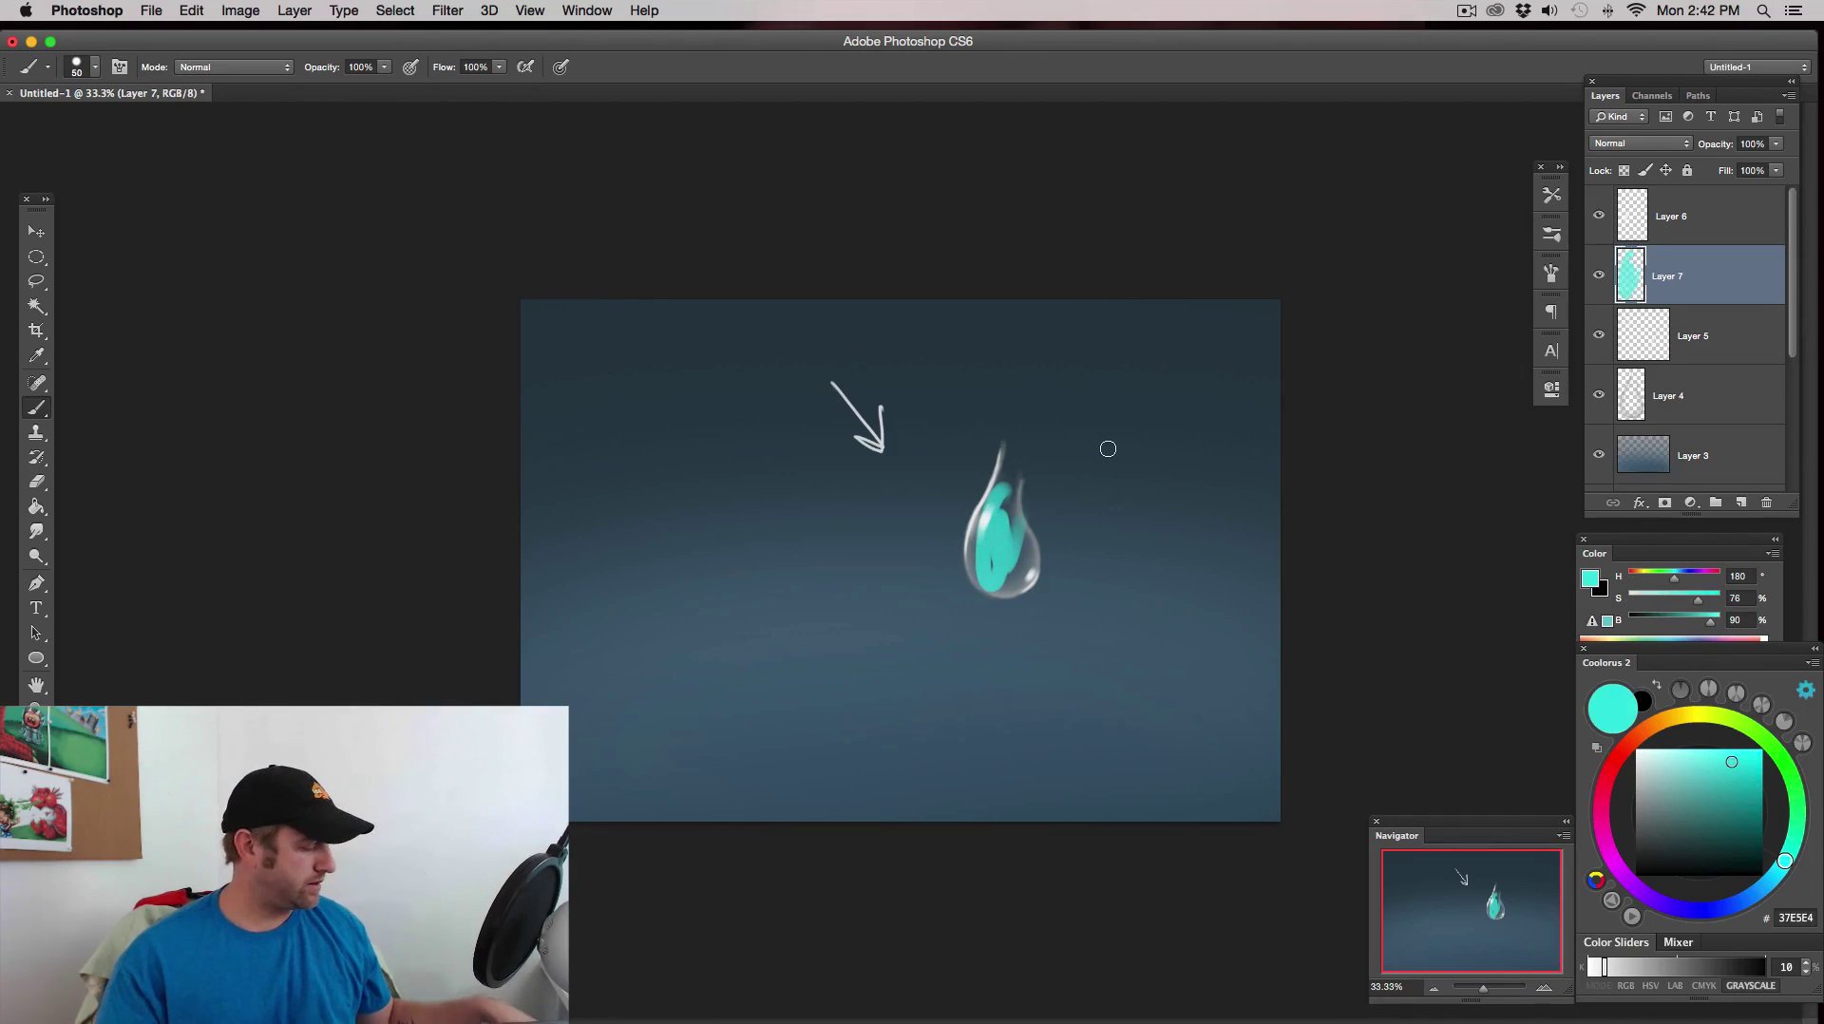
{"action": "key", "text": "super+z"}
- Set the new layer's blend mode to Hard Light and adjust the brush colour to 32E7E6
{"action": "left_click", "coordinate": [1653, 144]}
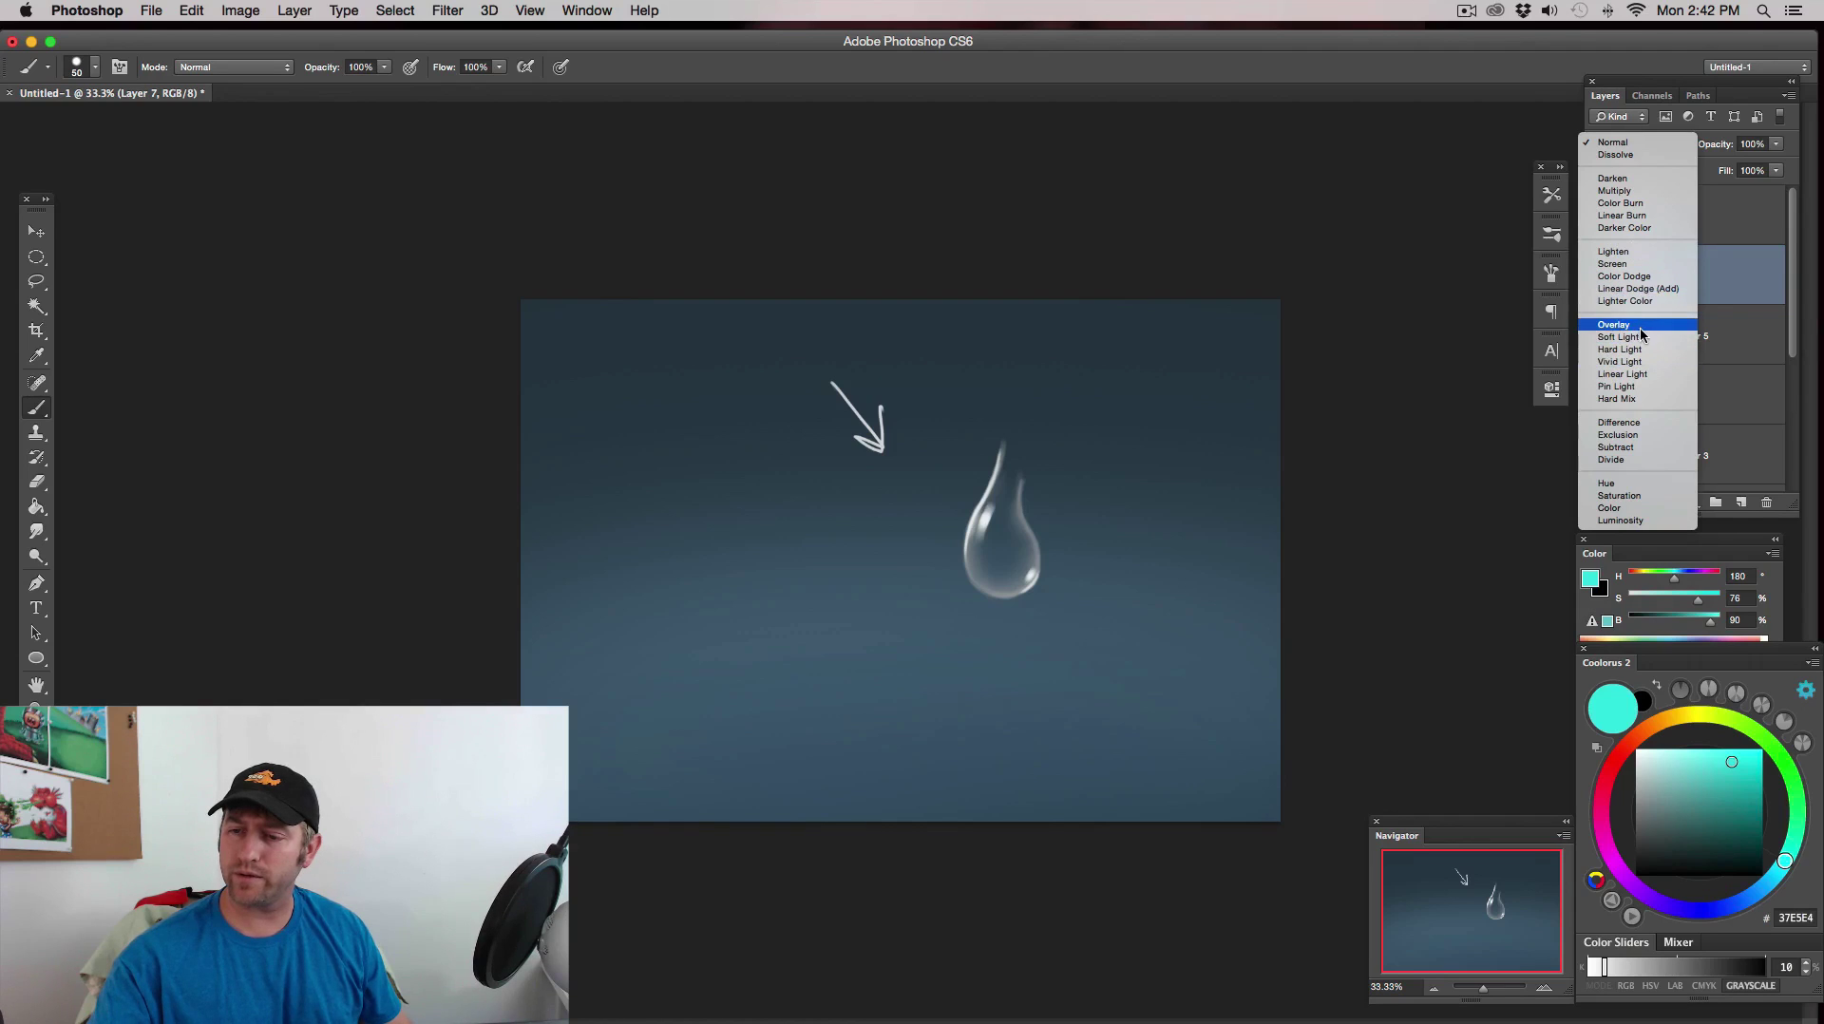
{"action": "left_click", "coordinate": [1636, 349]}
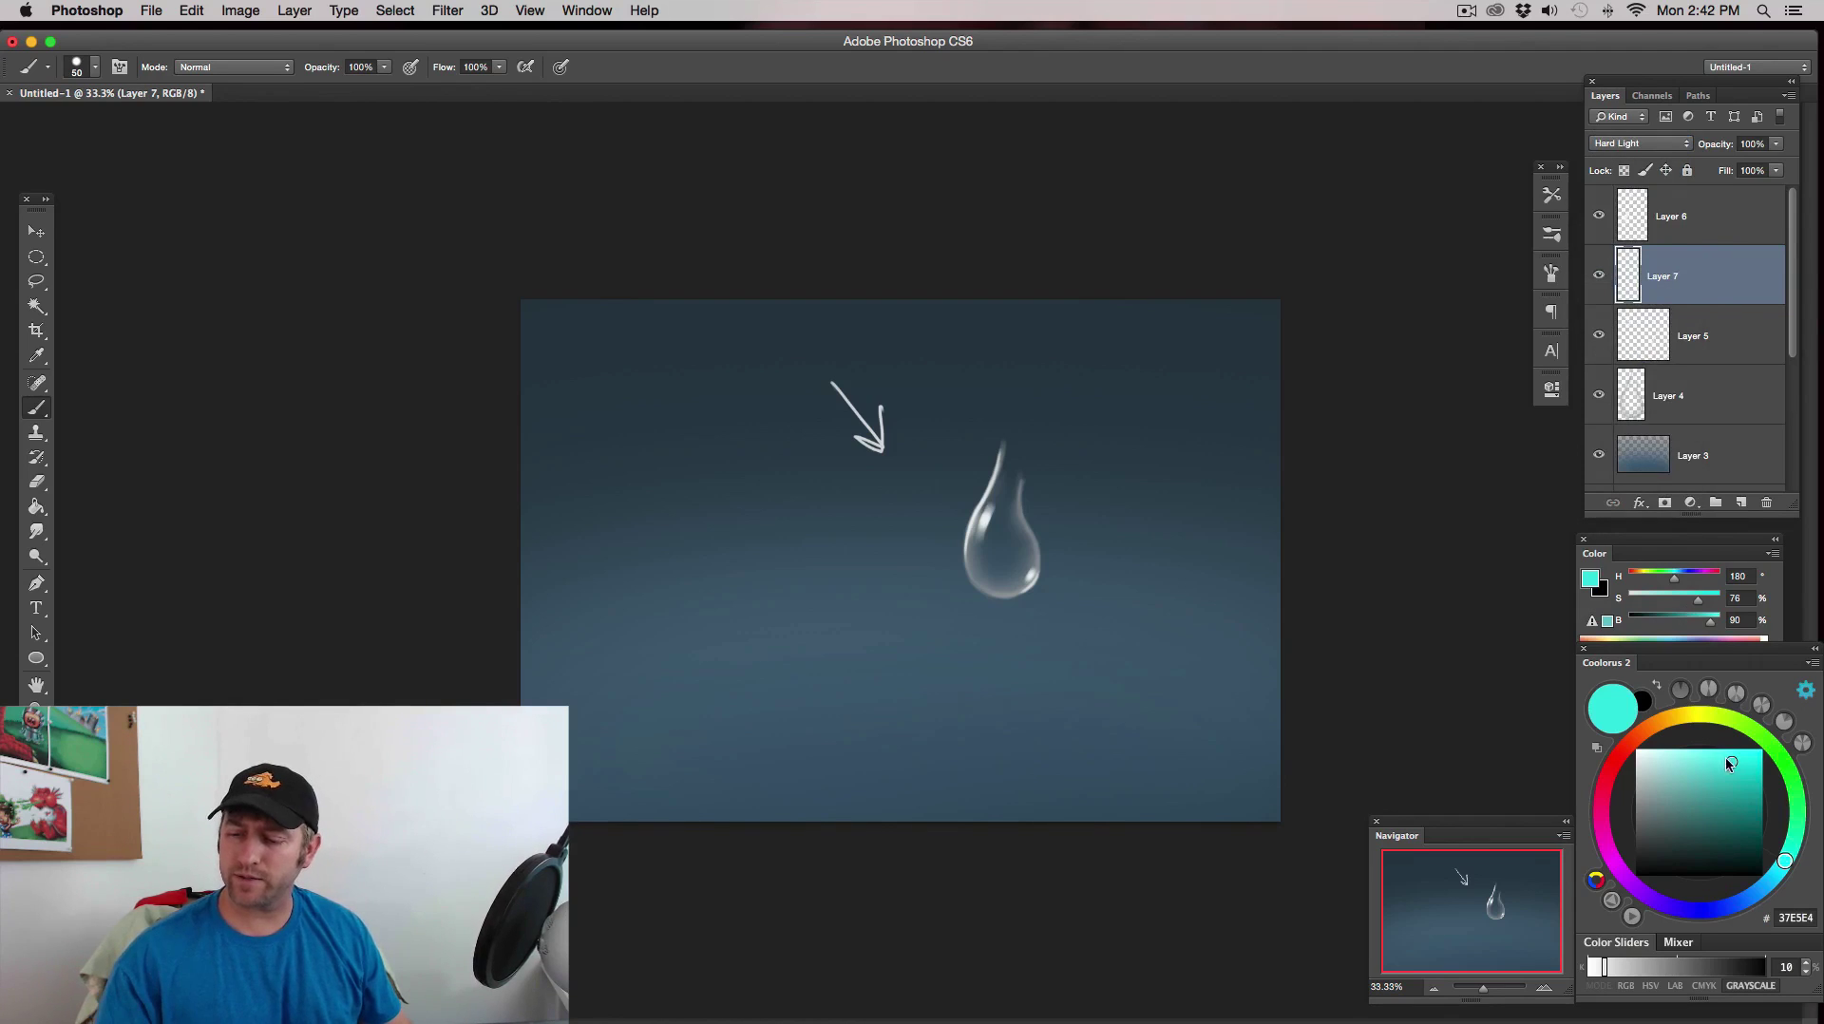
{"action": "left_click_drag", "start_coordinate": [1728, 761], "coordinate": [1735, 761]}
- Build up a soft teal glow down the drop's left interior, varying the brush size between strokes and finishing at 80 px
{"action": "left_click_drag", "start_coordinate": [997, 499], "coordinate": [988, 561]}
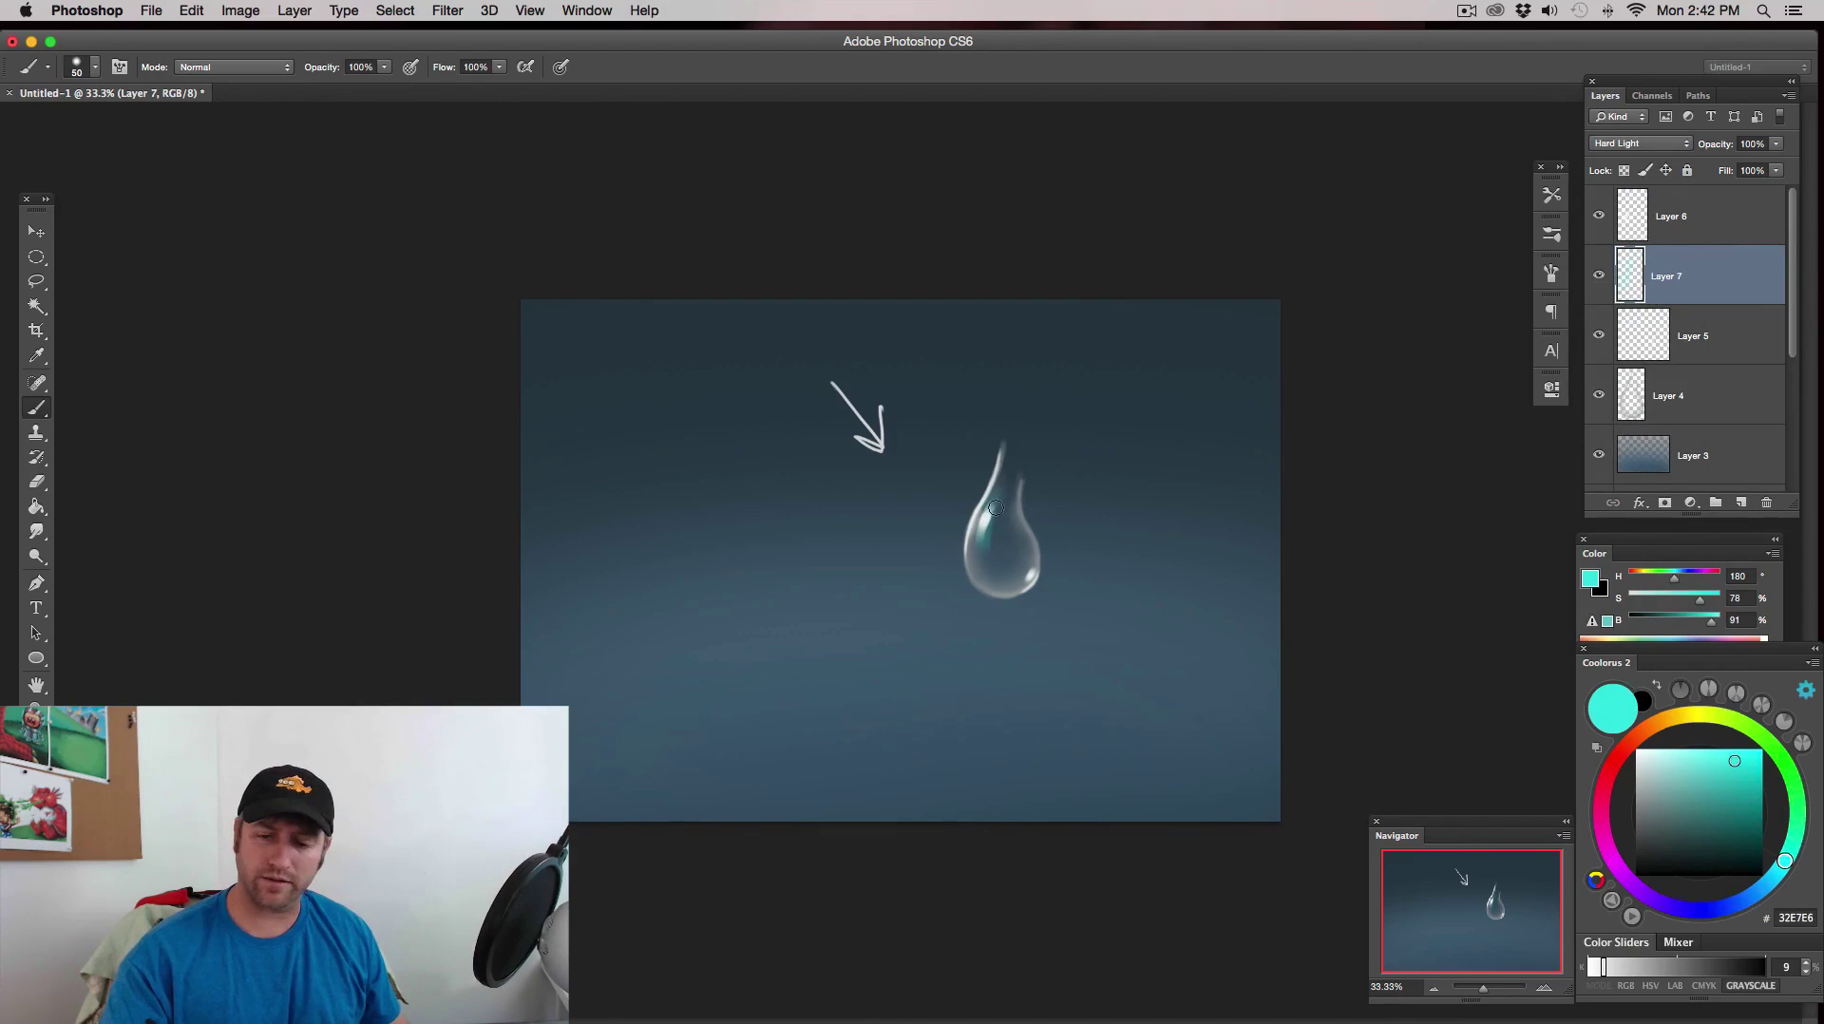
{"action": "key", "text": "super+plus"}
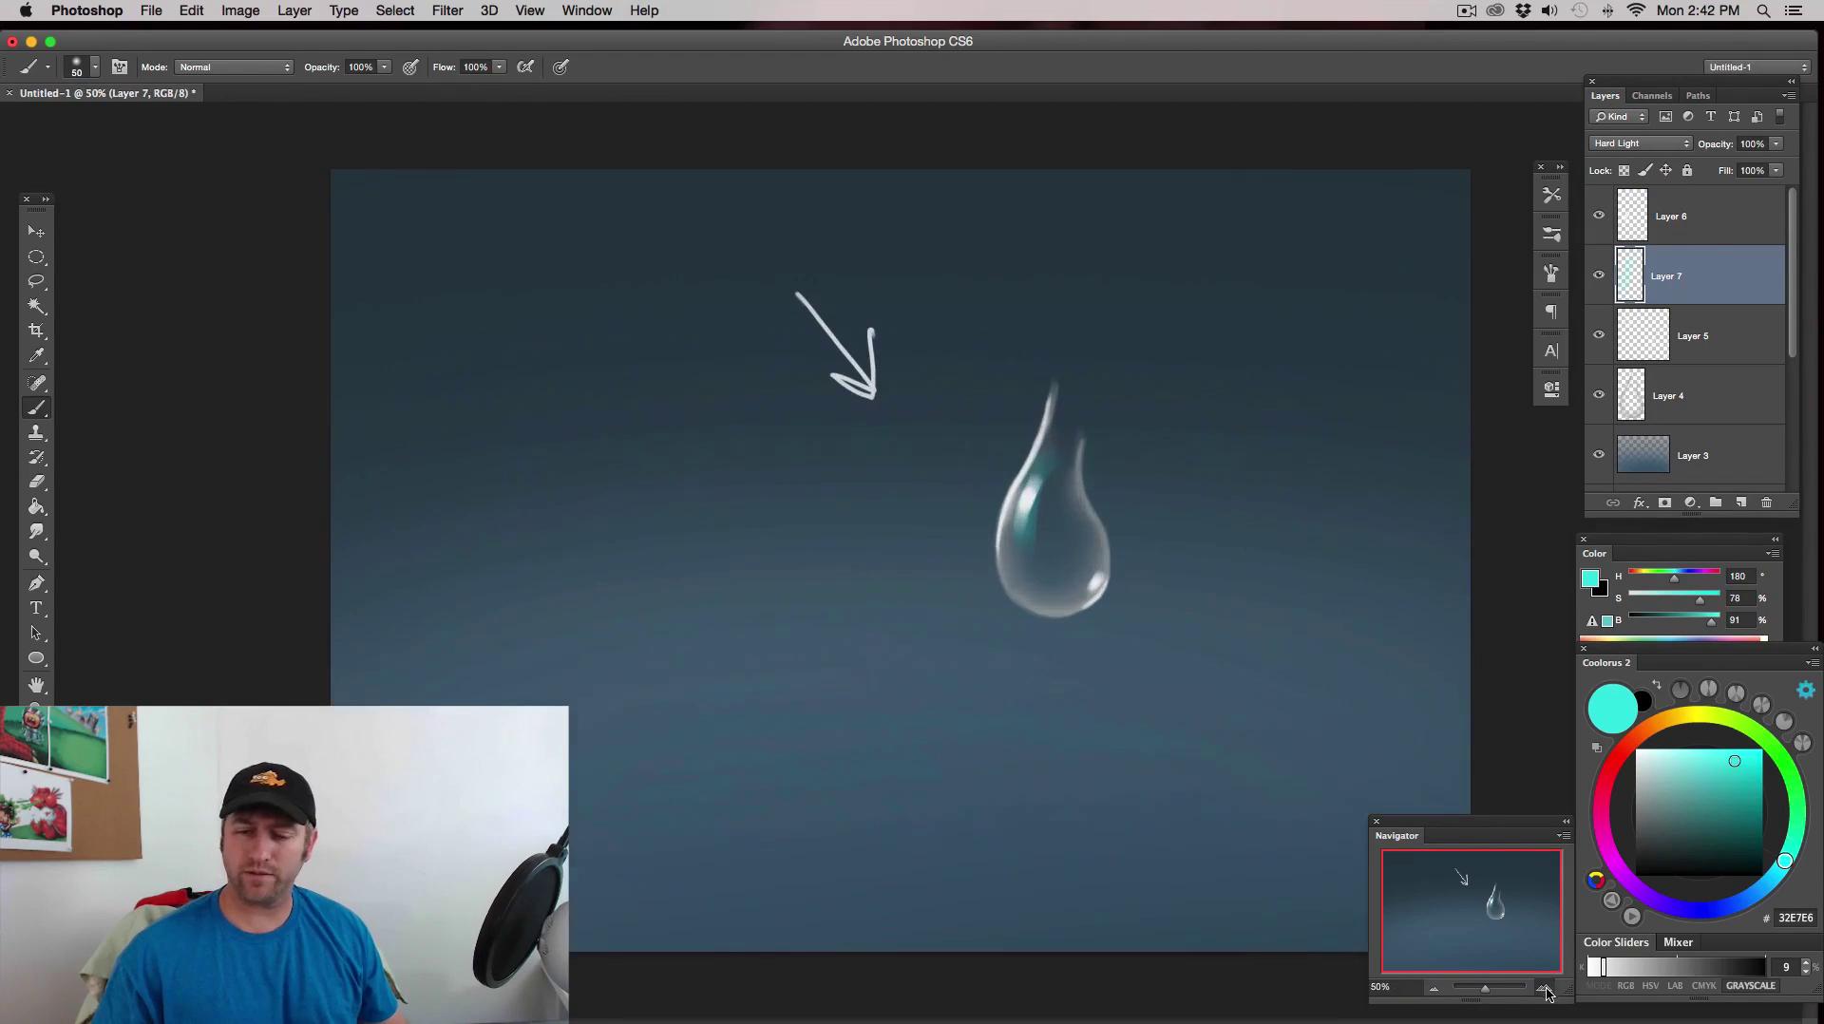
{"action": "key", "text": "bracketright"}
{"action": "key", "text": "bracketright"}
{"action": "key", "text": "bracketright"}
{"action": "mouse_move", "coordinate": [1091, 457]}
{"action": "left_mouse_down"}
{"action": "mouse_move", "coordinate": [1072, 546]}
{"action": "mouse_move", "coordinate": [1082, 464]}
{"action": "mouse_move", "coordinate": [1055, 539]}
{"action": "mouse_move", "coordinate": [1075, 487]}
{"action": "mouse_move", "coordinate": [1078, 572]}
{"action": "mouse_move", "coordinate": [1055, 517]}
{"action": "mouse_move", "coordinate": [1067, 581]}
{"action": "mouse_move", "coordinate": [1096, 445]}
{"action": "mouse_move", "coordinate": [1079, 530]}
{"action": "mouse_move", "coordinate": [1078, 454]}
{"action": "mouse_move", "coordinate": [1082, 539]}
{"action": "mouse_move", "coordinate": [1068, 510]}
{"action": "mouse_move", "coordinate": [1100, 600]}
{"action": "left_mouse_up"}
{"action": "key", "text": "bracketleft"}
{"action": "key", "text": "bracketright"}
{"action": "key", "text": "bracketright"}
{"action": "key", "text": "bracketright"}
{"action": "mouse_move", "coordinate": [1052, 534]}
{"action": "left_mouse_down"}
{"action": "mouse_move", "coordinate": [1115, 580]}
{"action": "mouse_move", "coordinate": [1109, 605]}
{"action": "left_mouse_up"}
{"action": "key", "text": "bracketleft"}
{"action": "key", "text": "bracketleft"}
{"action": "left_click_drag", "start_coordinate": [1082, 459], "coordinate": [1075, 496]}
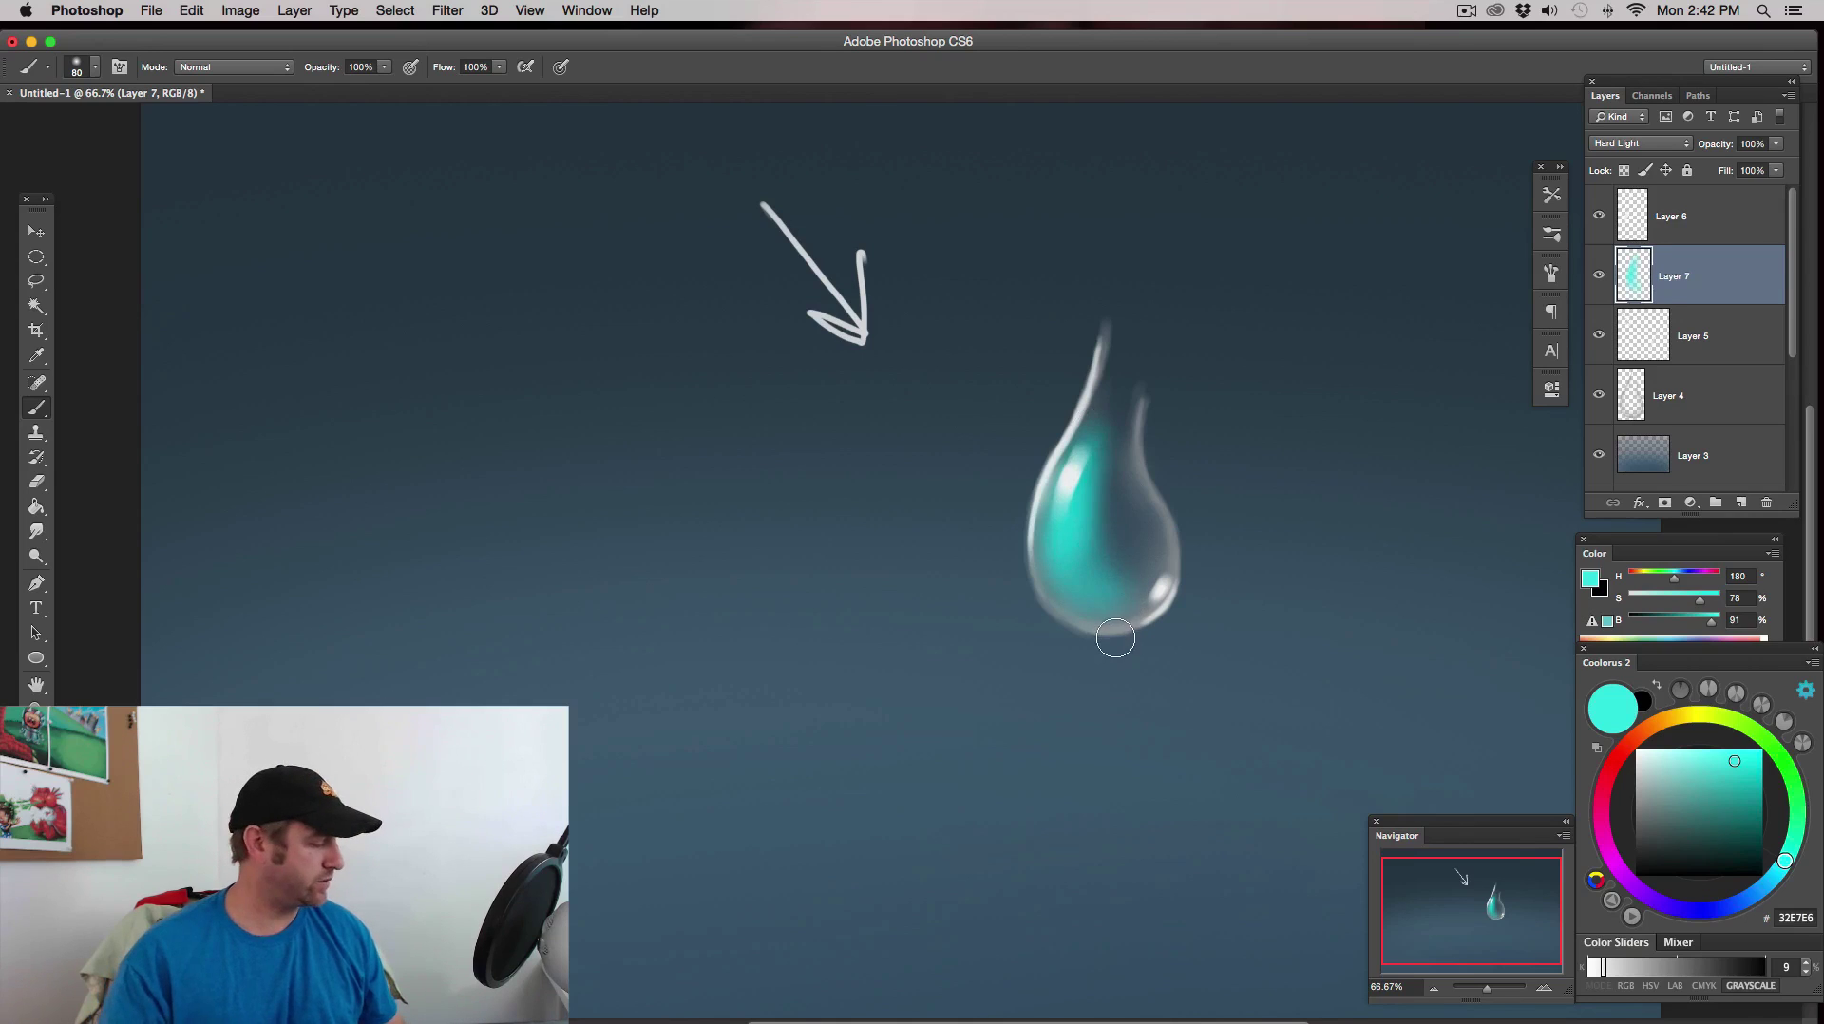
- Soften the outer edges of the teal glow with the Eraser at 80 to 100 px
{"action": "key", "text": "e"}
{"action": "key", "text": "bracketleft"}
{"action": "key", "text": "bracketleft"}
{"action": "key", "text": "bracketleft"}
{"action": "key", "text": "bracketleft"}
{"action": "key", "text": "bracketleft"}
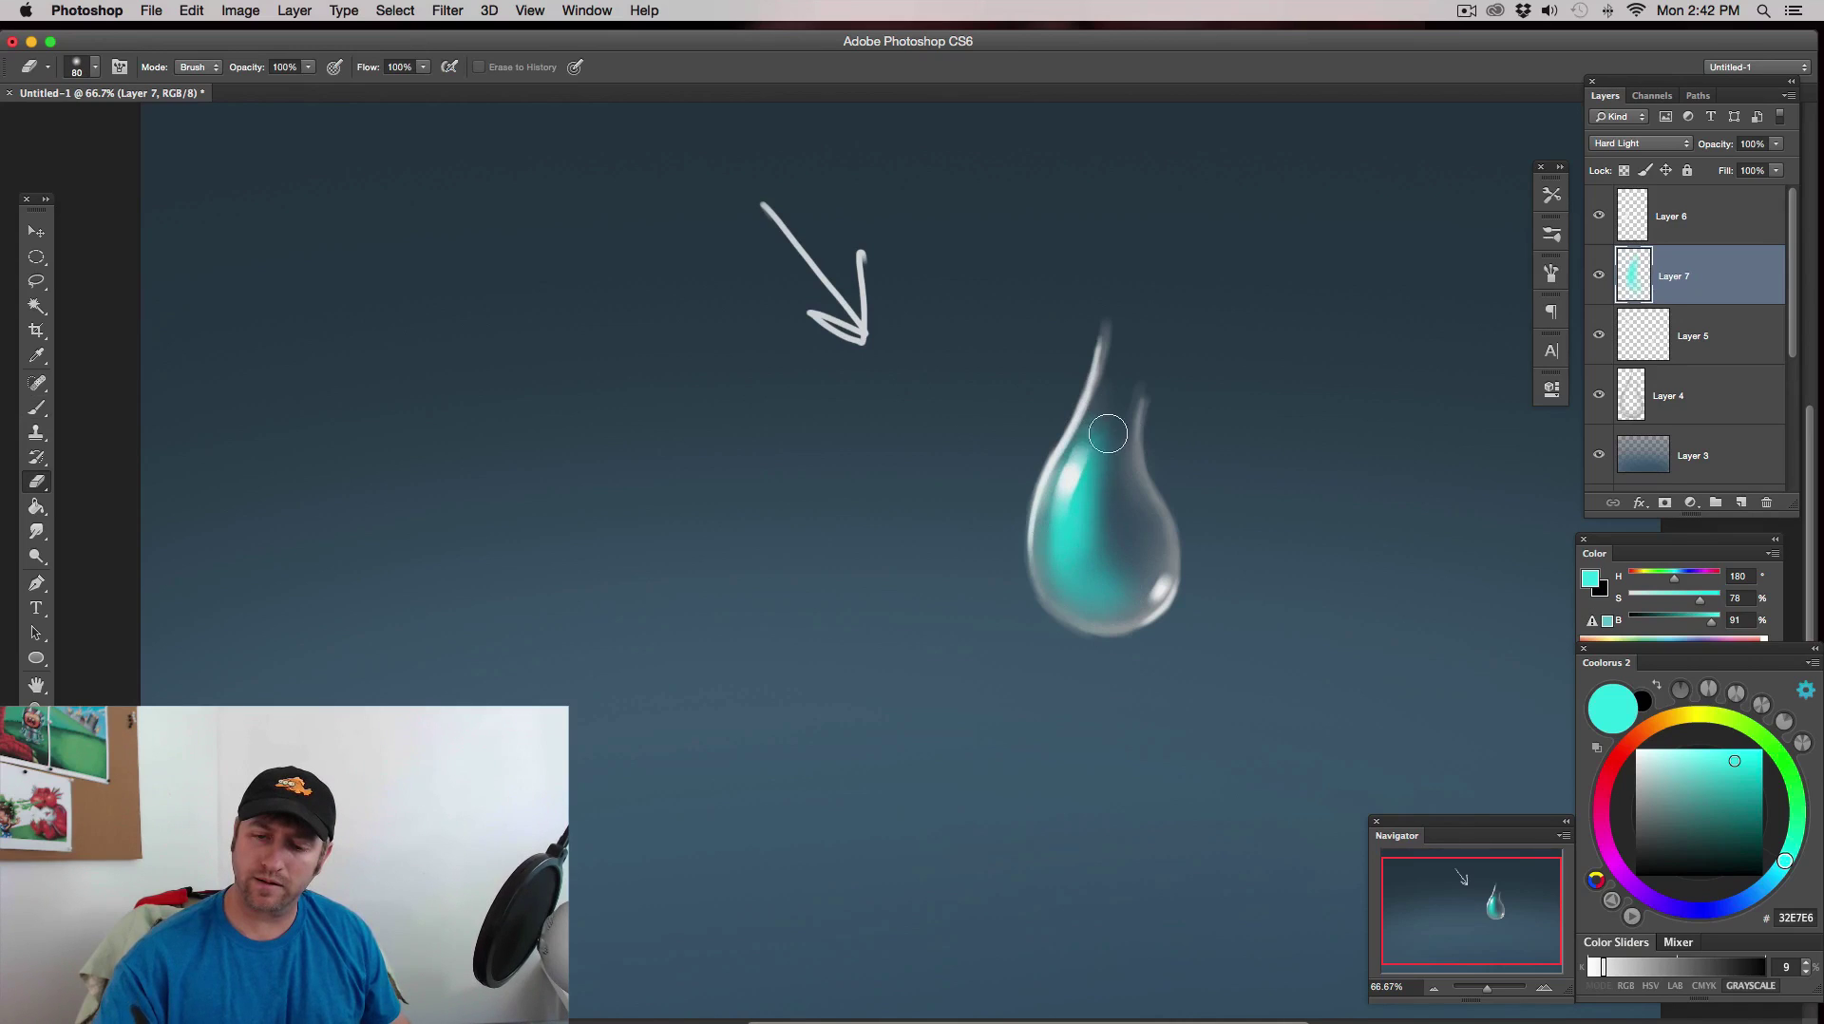
{"action": "key", "text": "bracketright"}
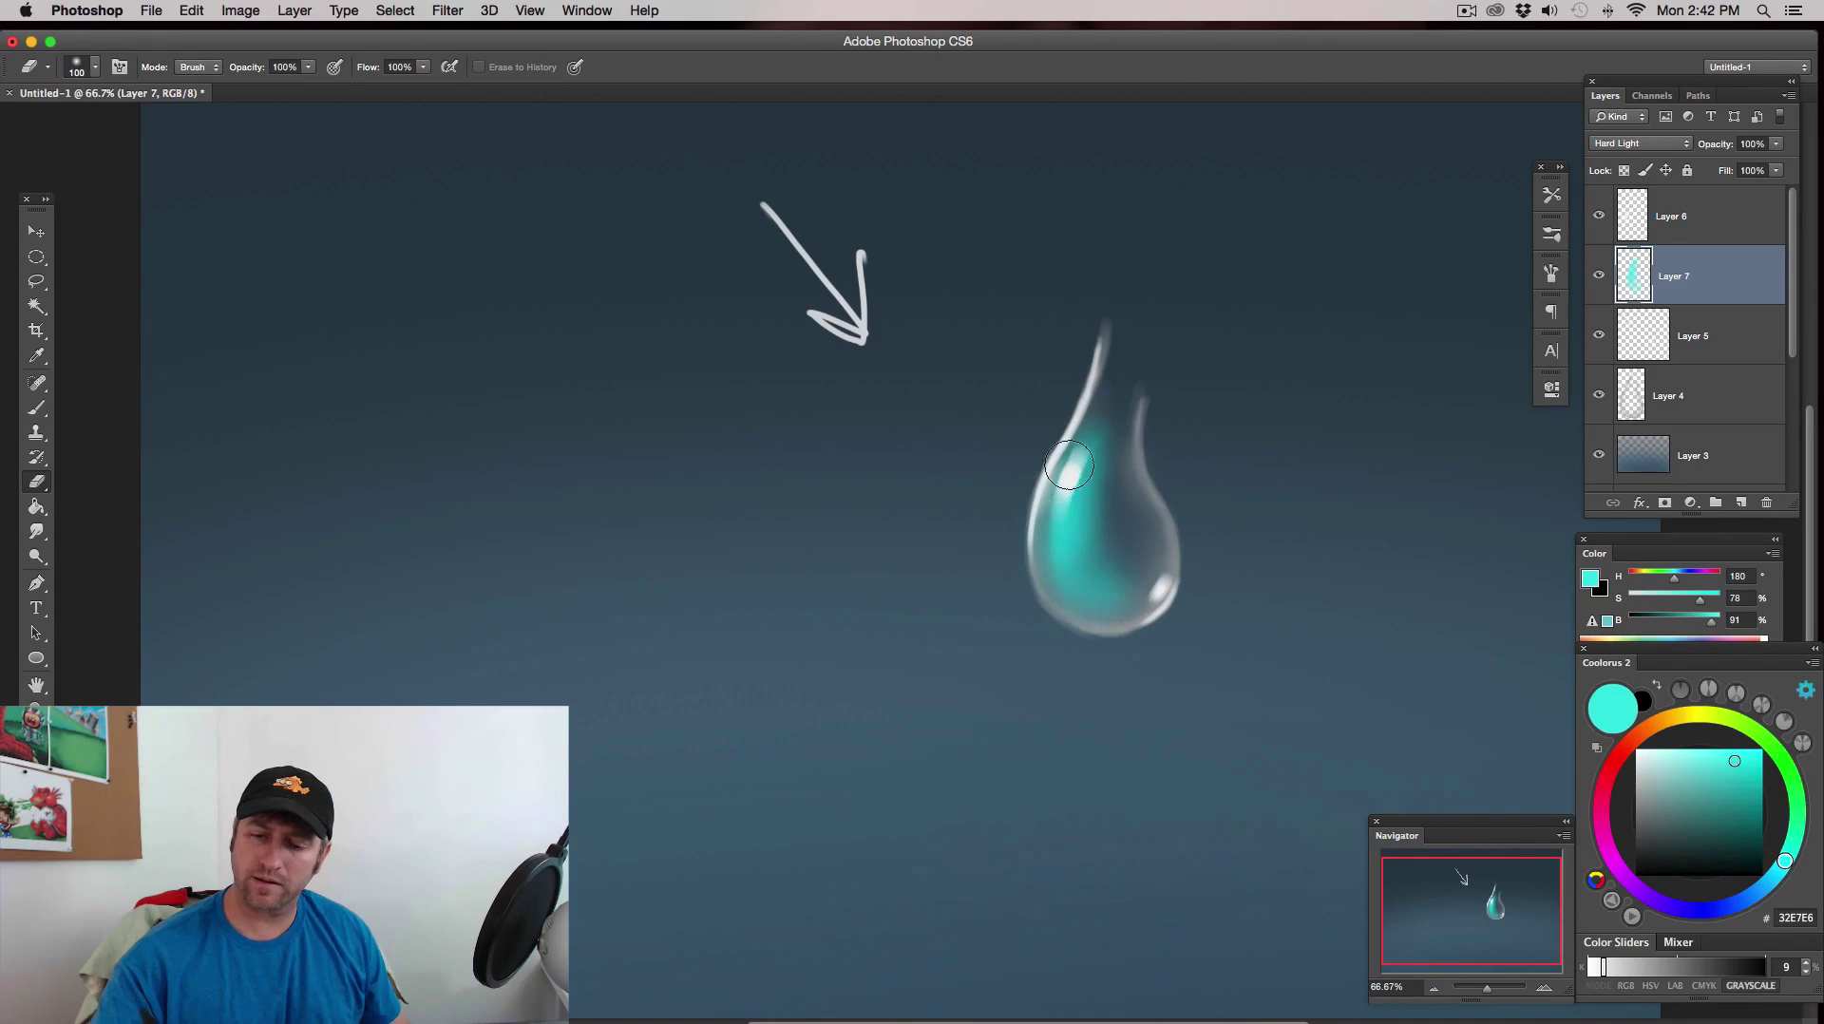
- Lower the teal layer's opacity to 74%
{"action": "left_click", "coordinate": [1776, 143]}
{"action": "left_click_drag", "start_coordinate": [1782, 164], "coordinate": [1760, 169]}
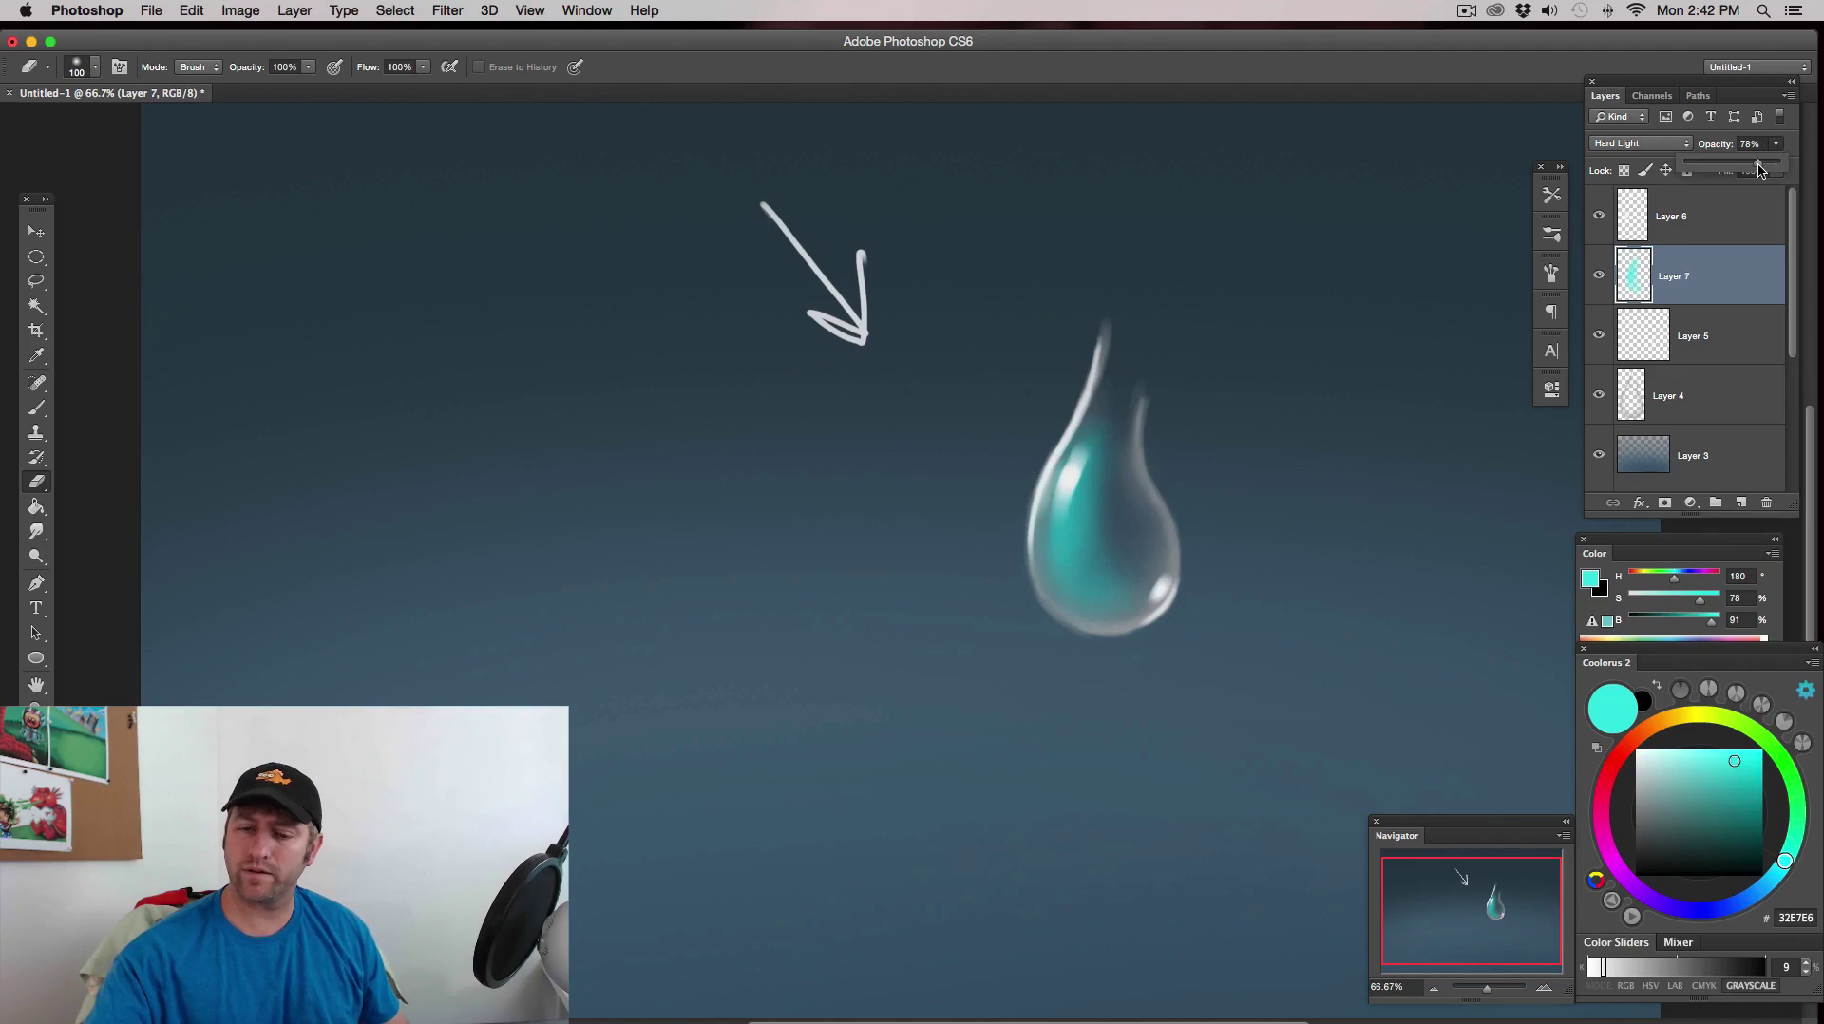
{"action": "left_click", "coordinate": [1128, 501]}
- Fade the inner side of the teal glow towards the drop's centre with the Eraser at 70 to 90 px
{"action": "key", "text": "bracketleft"}
{"action": "left_click_drag", "start_coordinate": [1109, 495], "coordinate": [1104, 571]}
{"action": "key", "text": "bracketleft"}
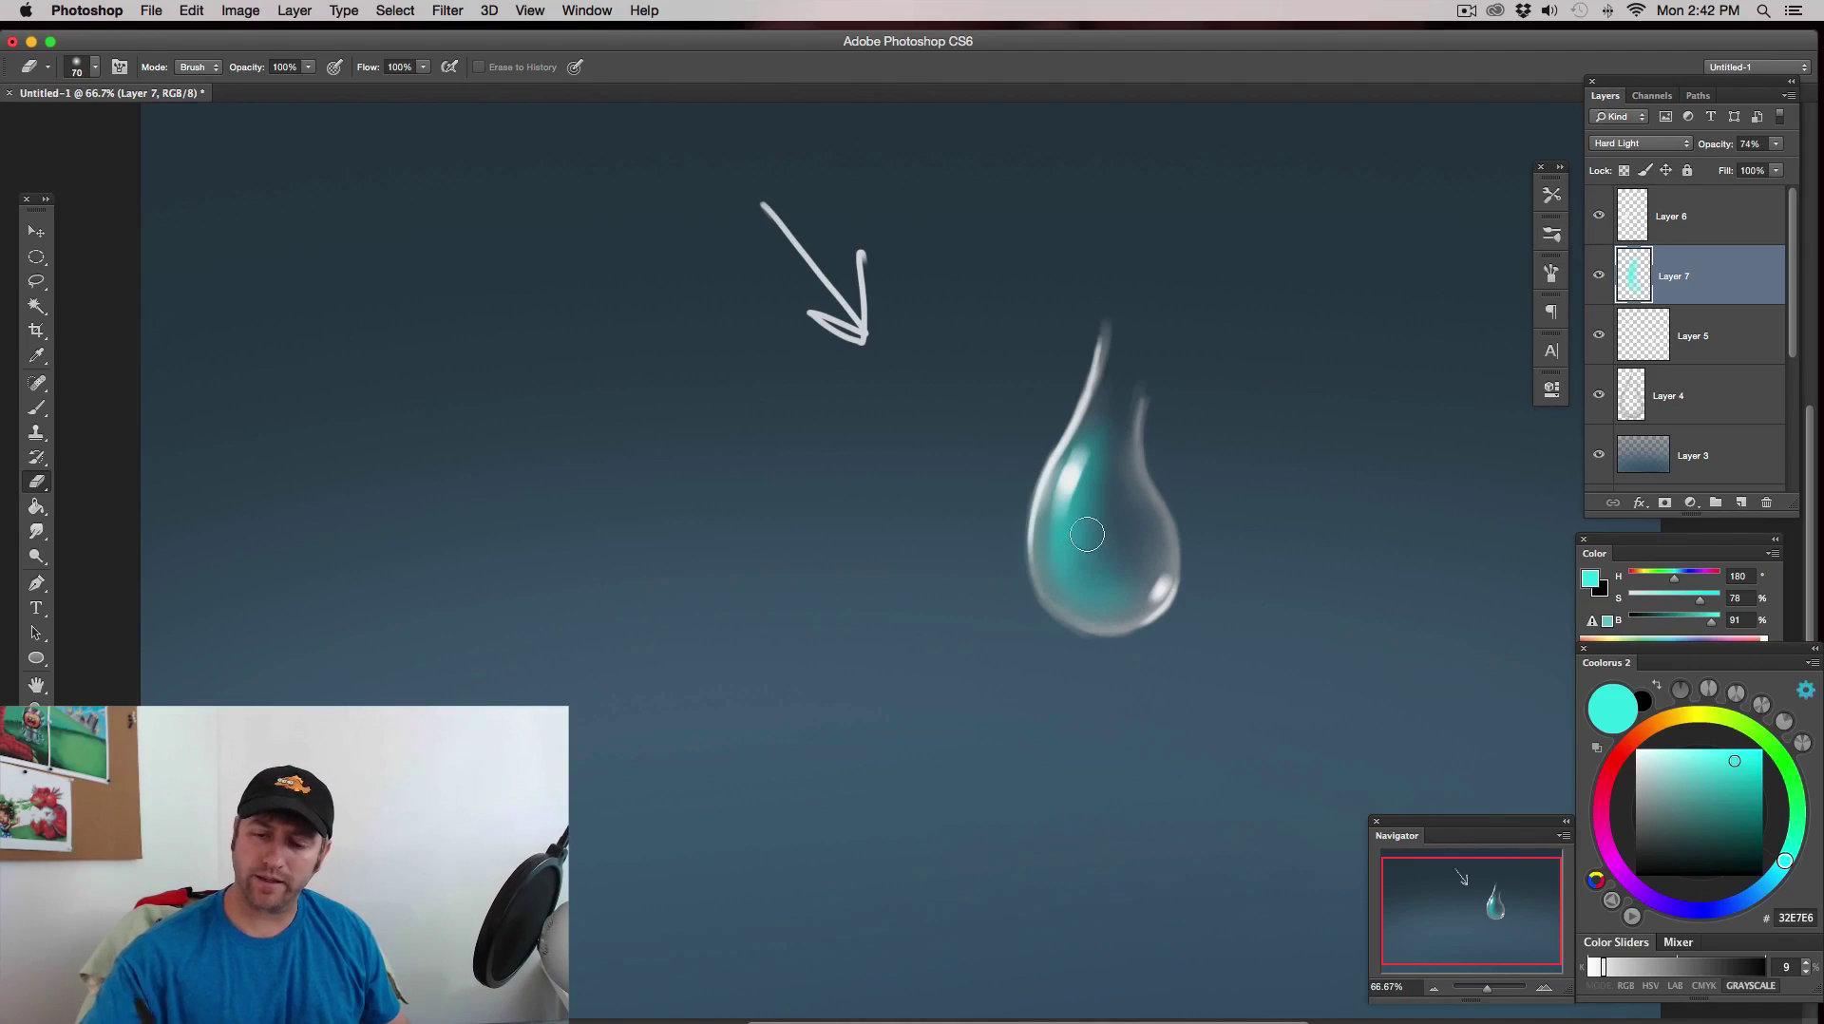
{"action": "key", "text": "bracketleft"}
{"action": "key", "text": "bracketleft"}
{"action": "key", "text": "bracketleft"}
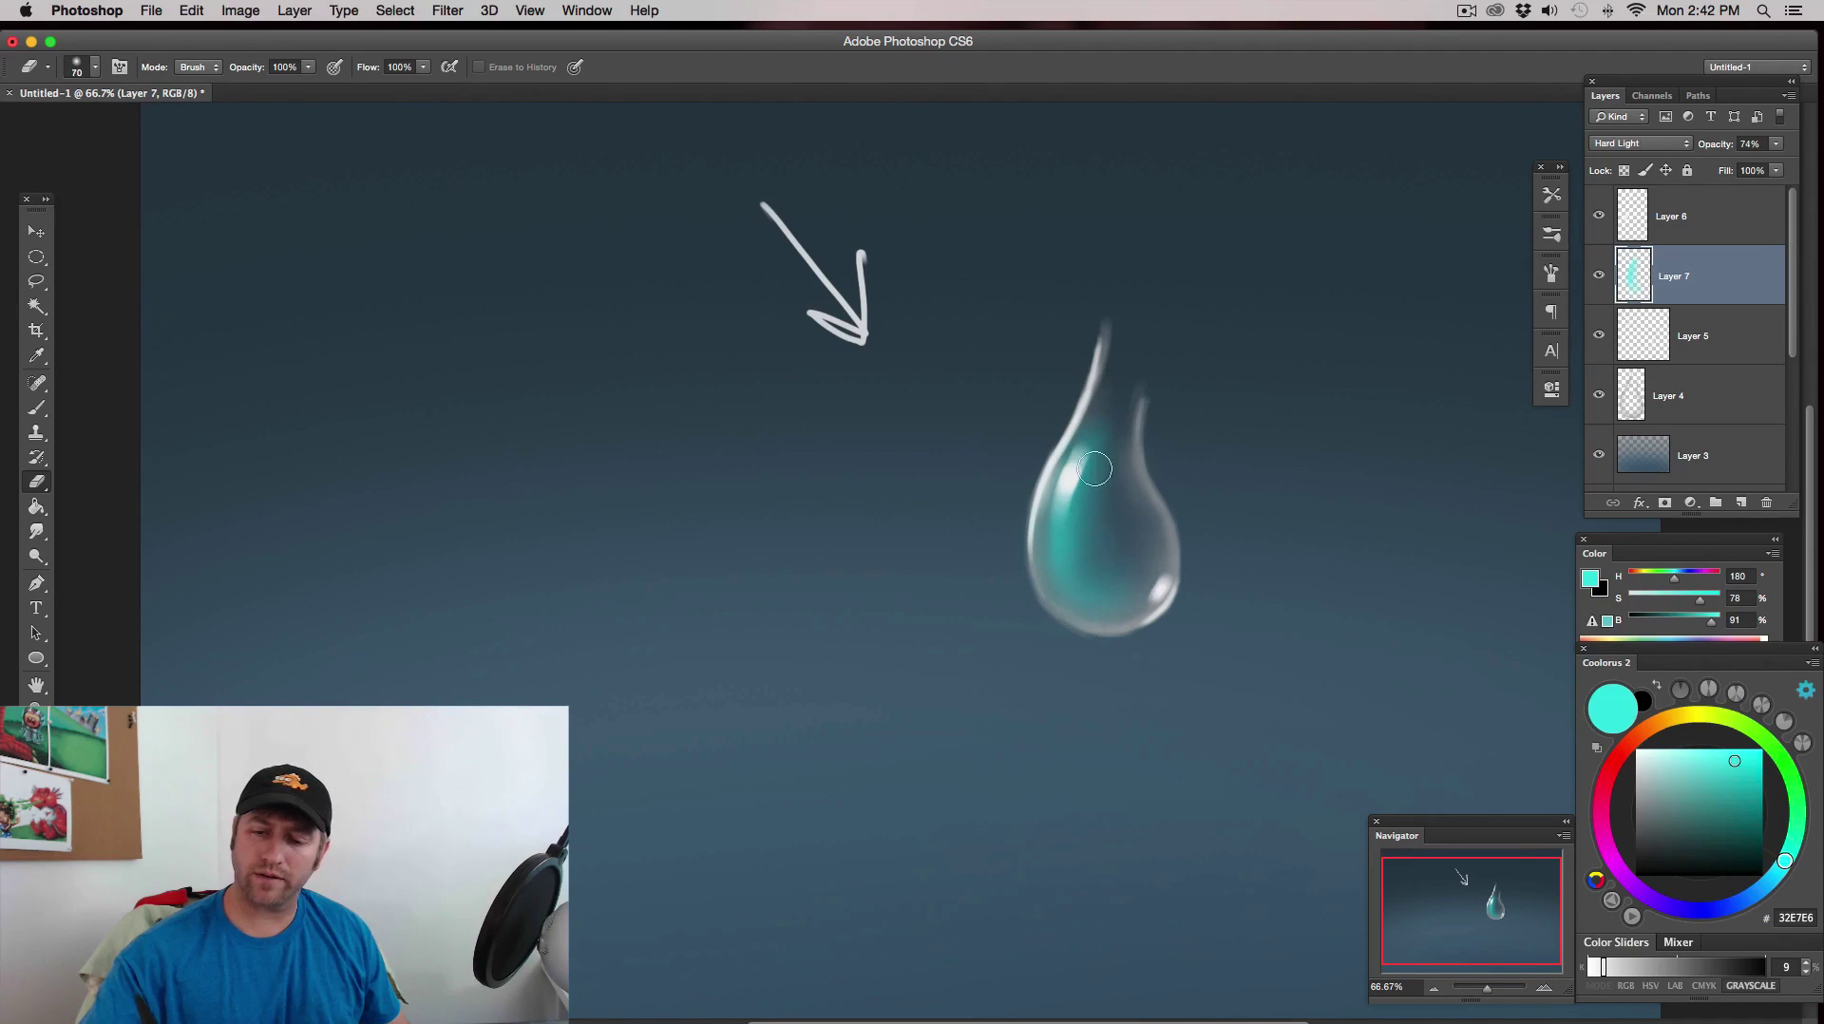
{"action": "key", "text": "bracketright"}
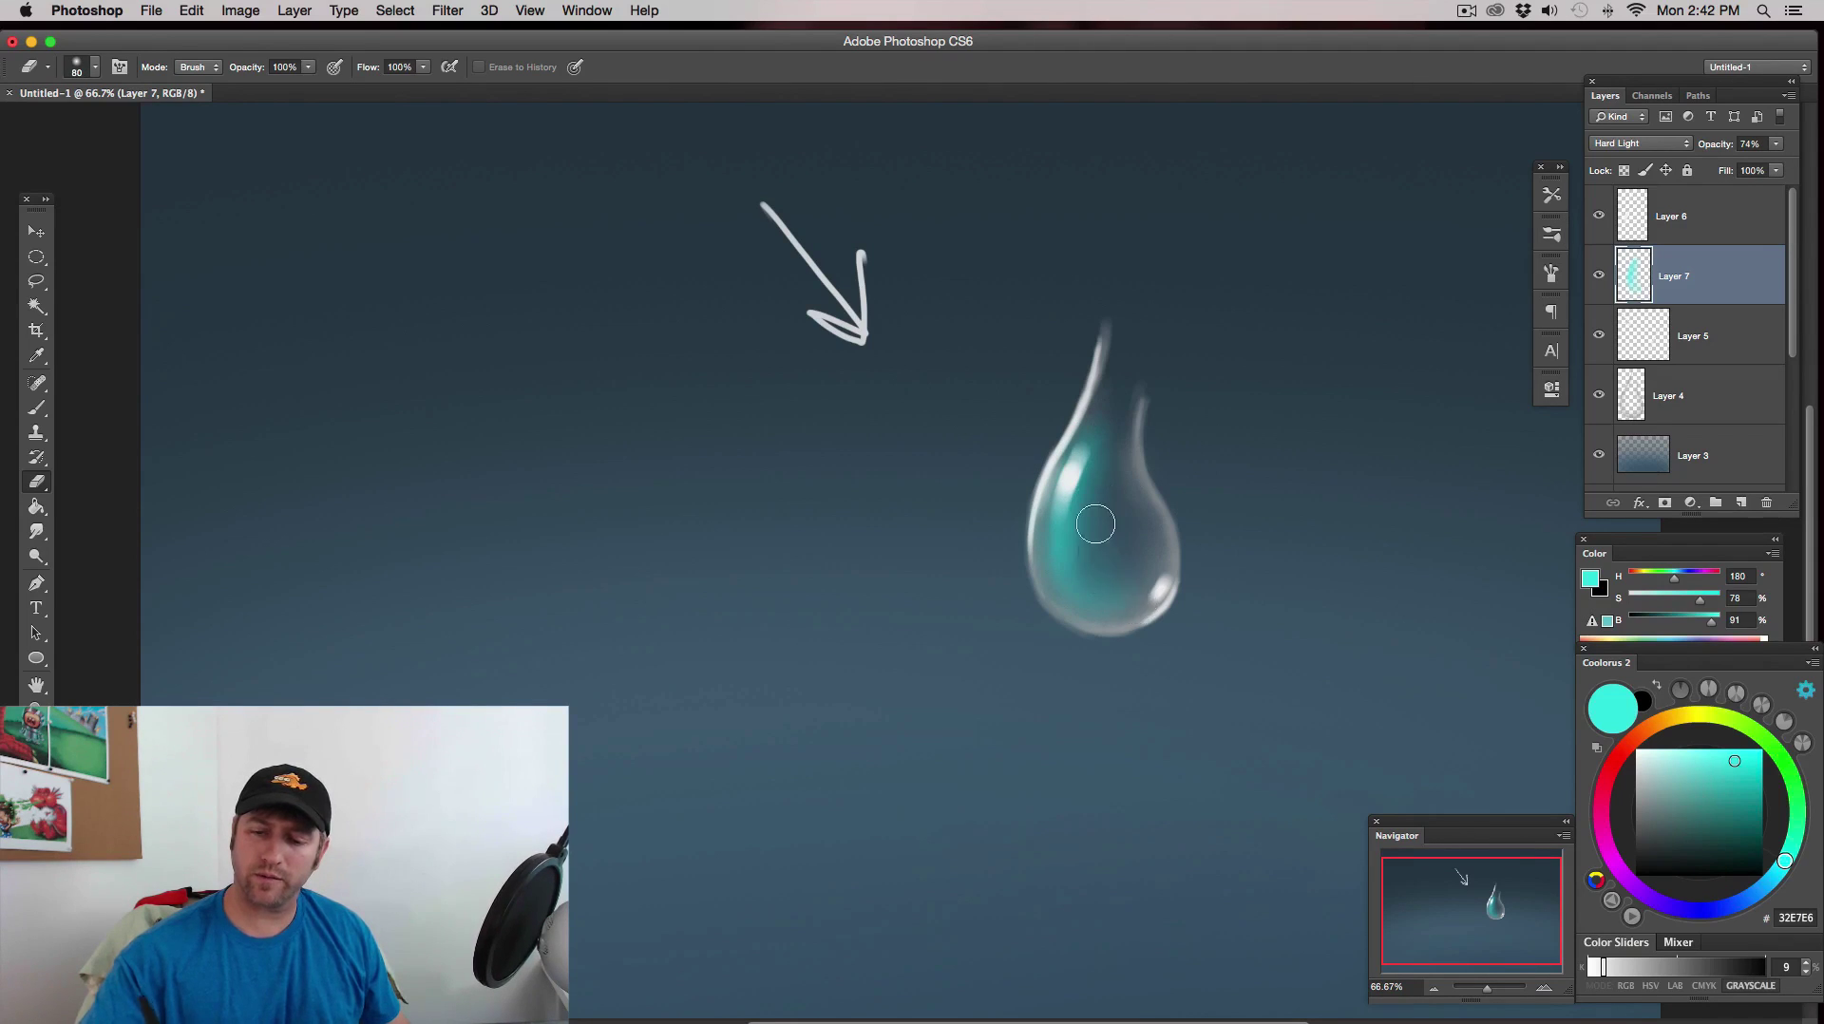
{"action": "key", "text": "bracketright"}
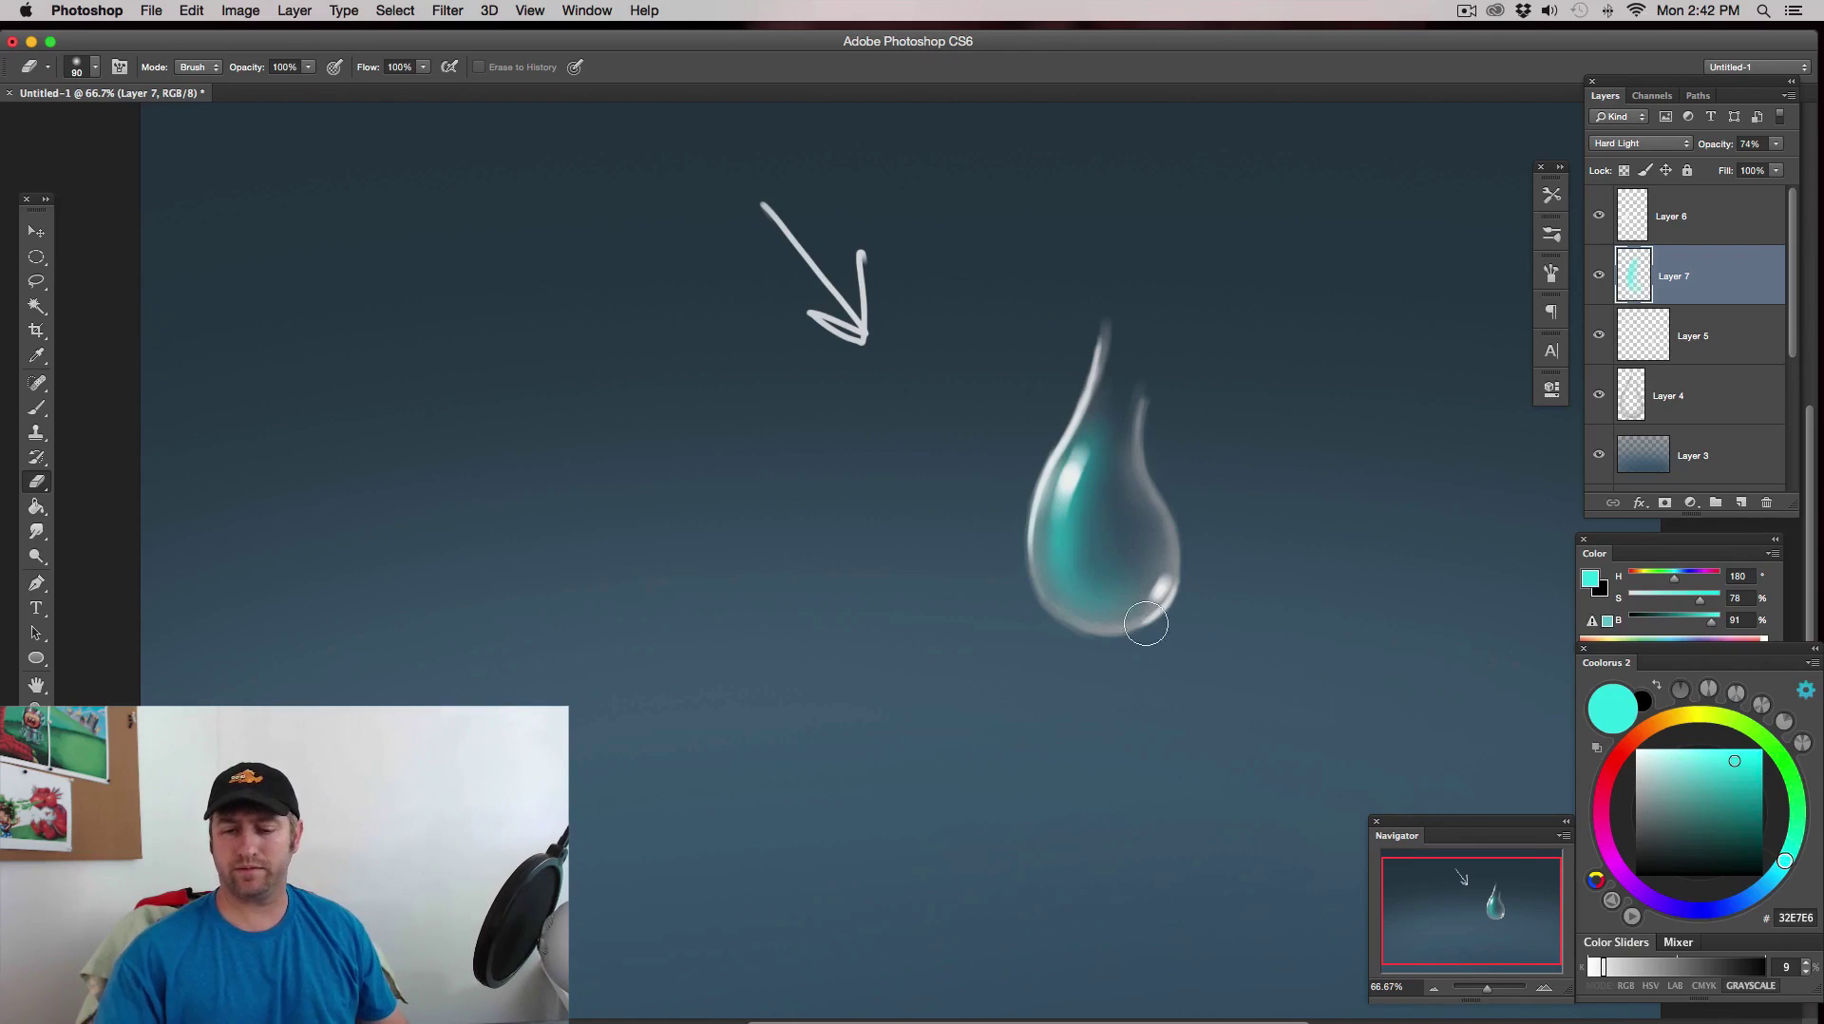
- Touch up the teal inside the drop's left edge with the 50 px brush and enlarge the brush to 100 px
{"action": "key", "text": "b"}
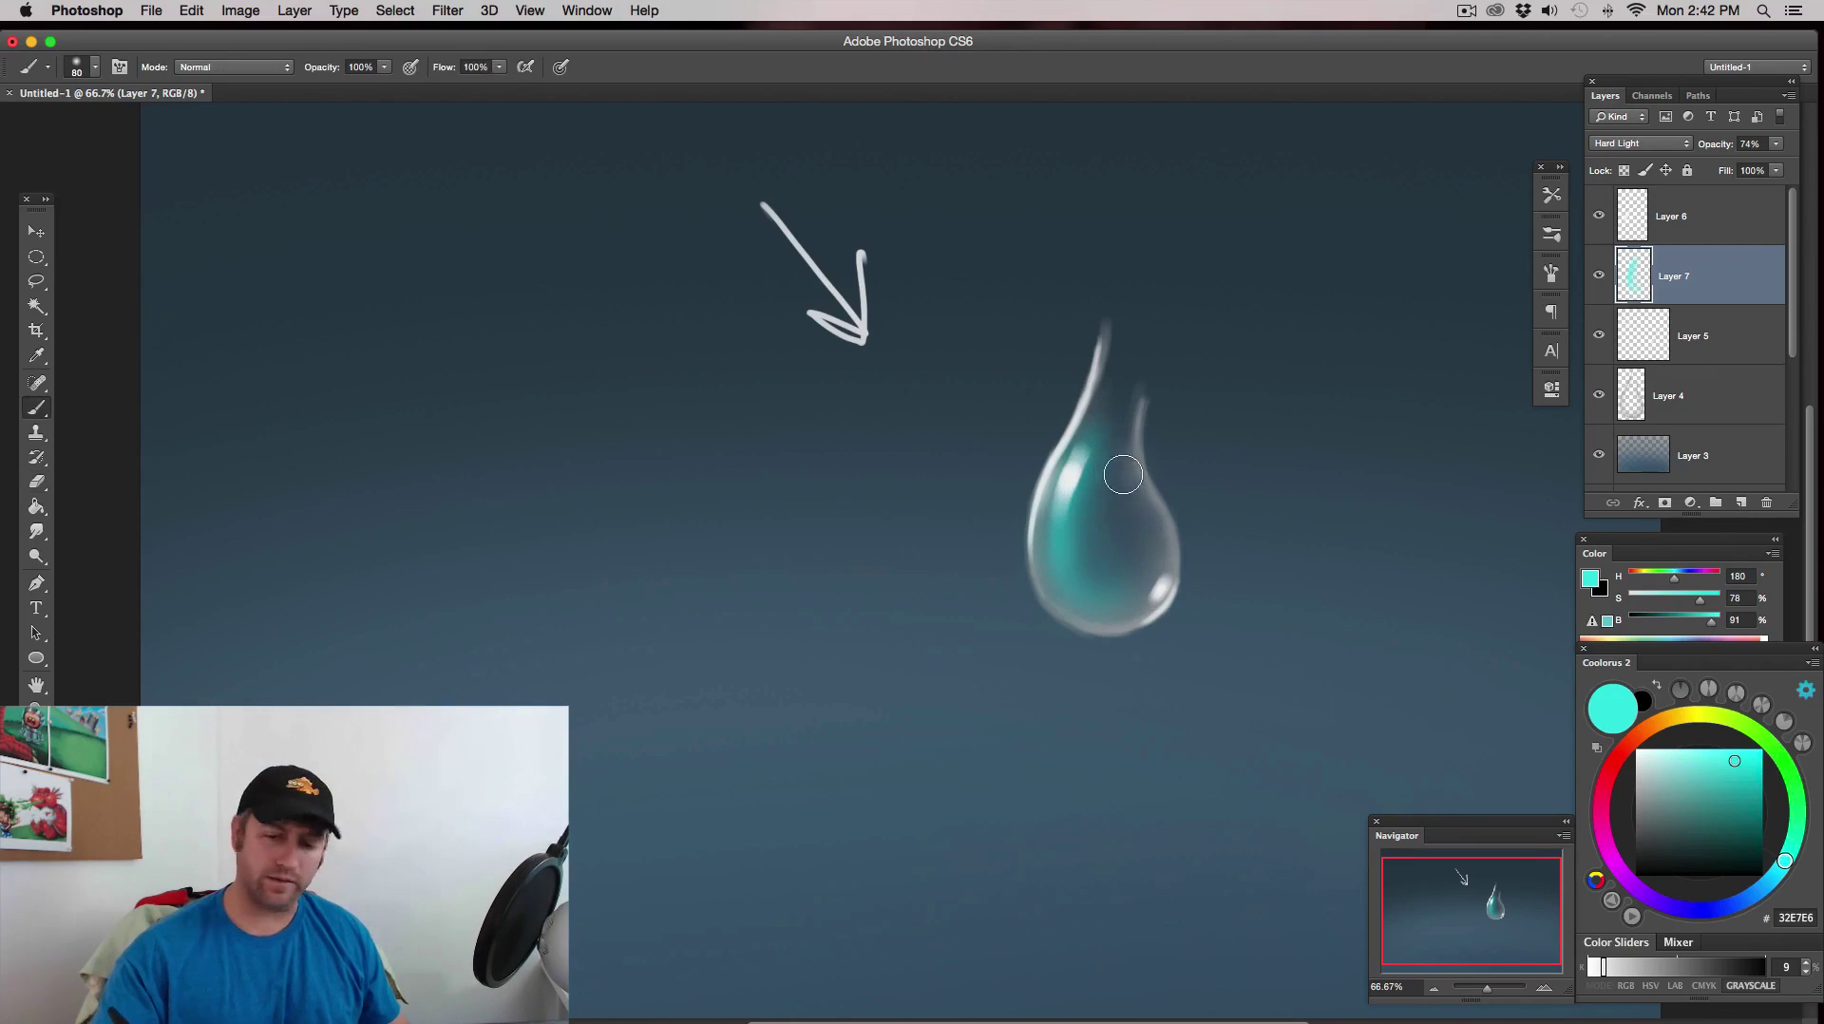
{"action": "key", "text": "bracketleft"}
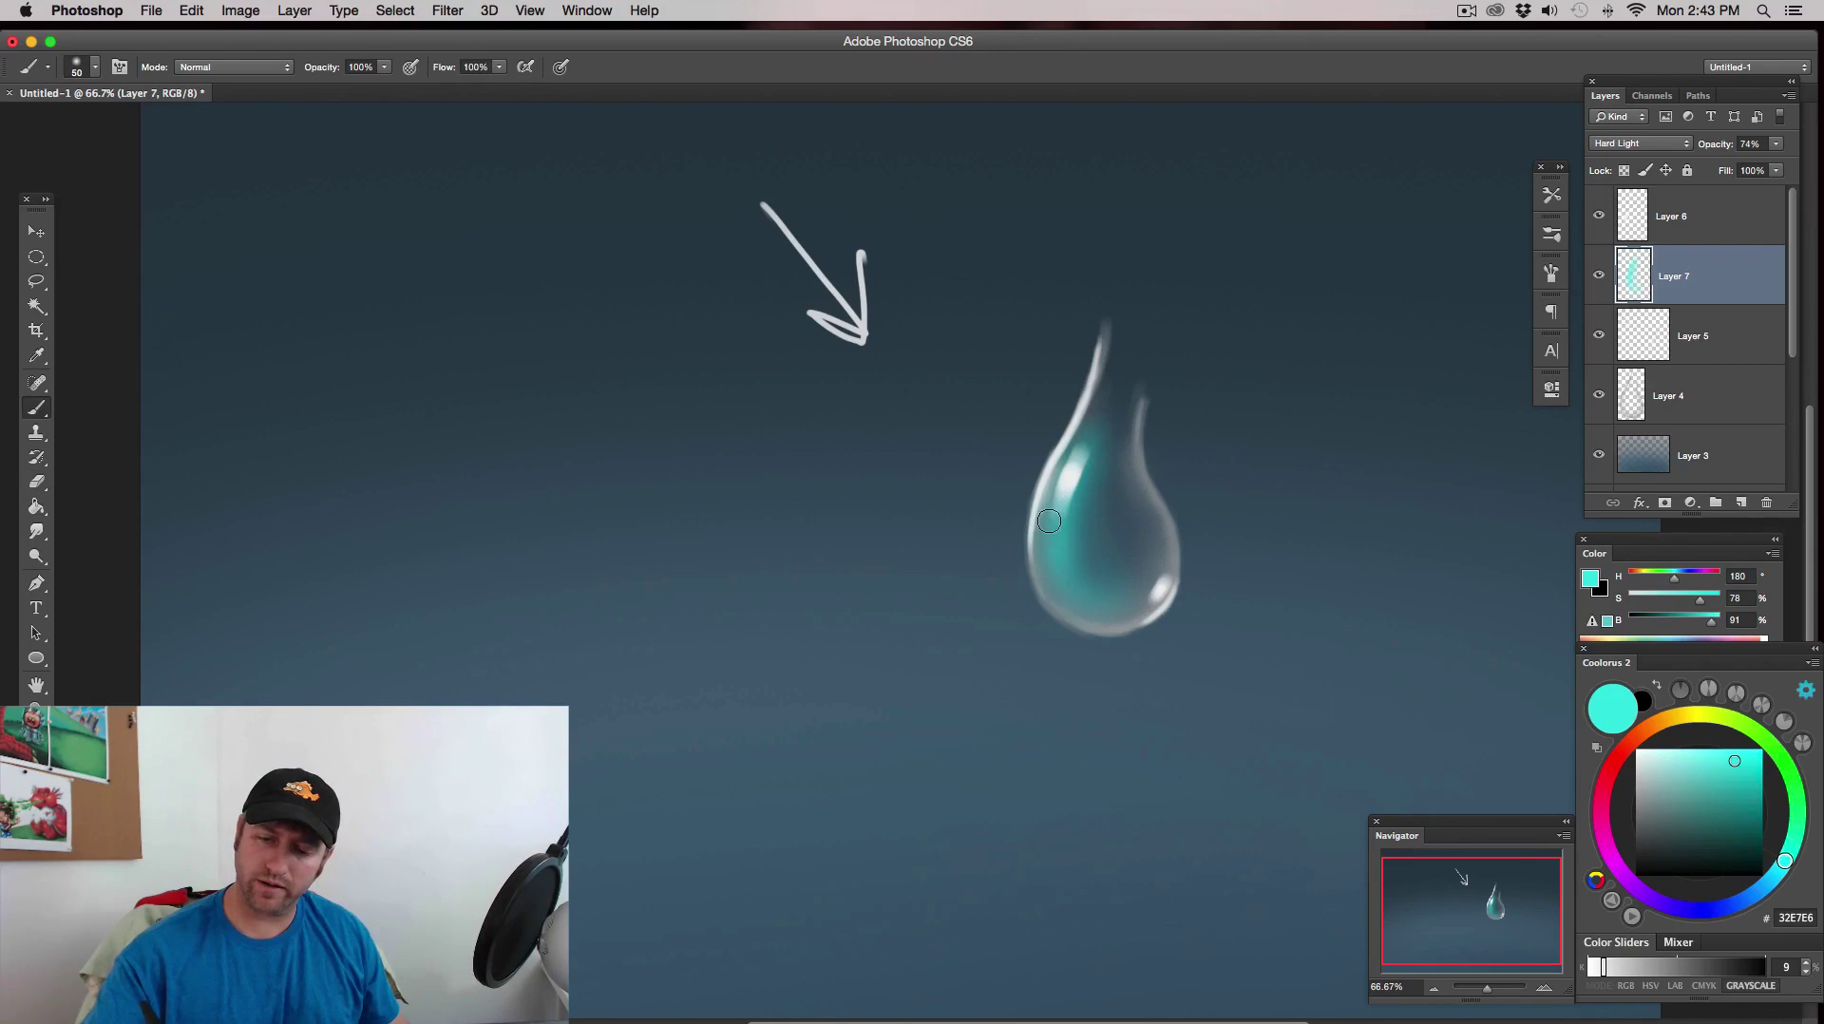
{"action": "left_click", "coordinate": [1433, 989]}
{"action": "left_click", "coordinate": [1434, 988]}
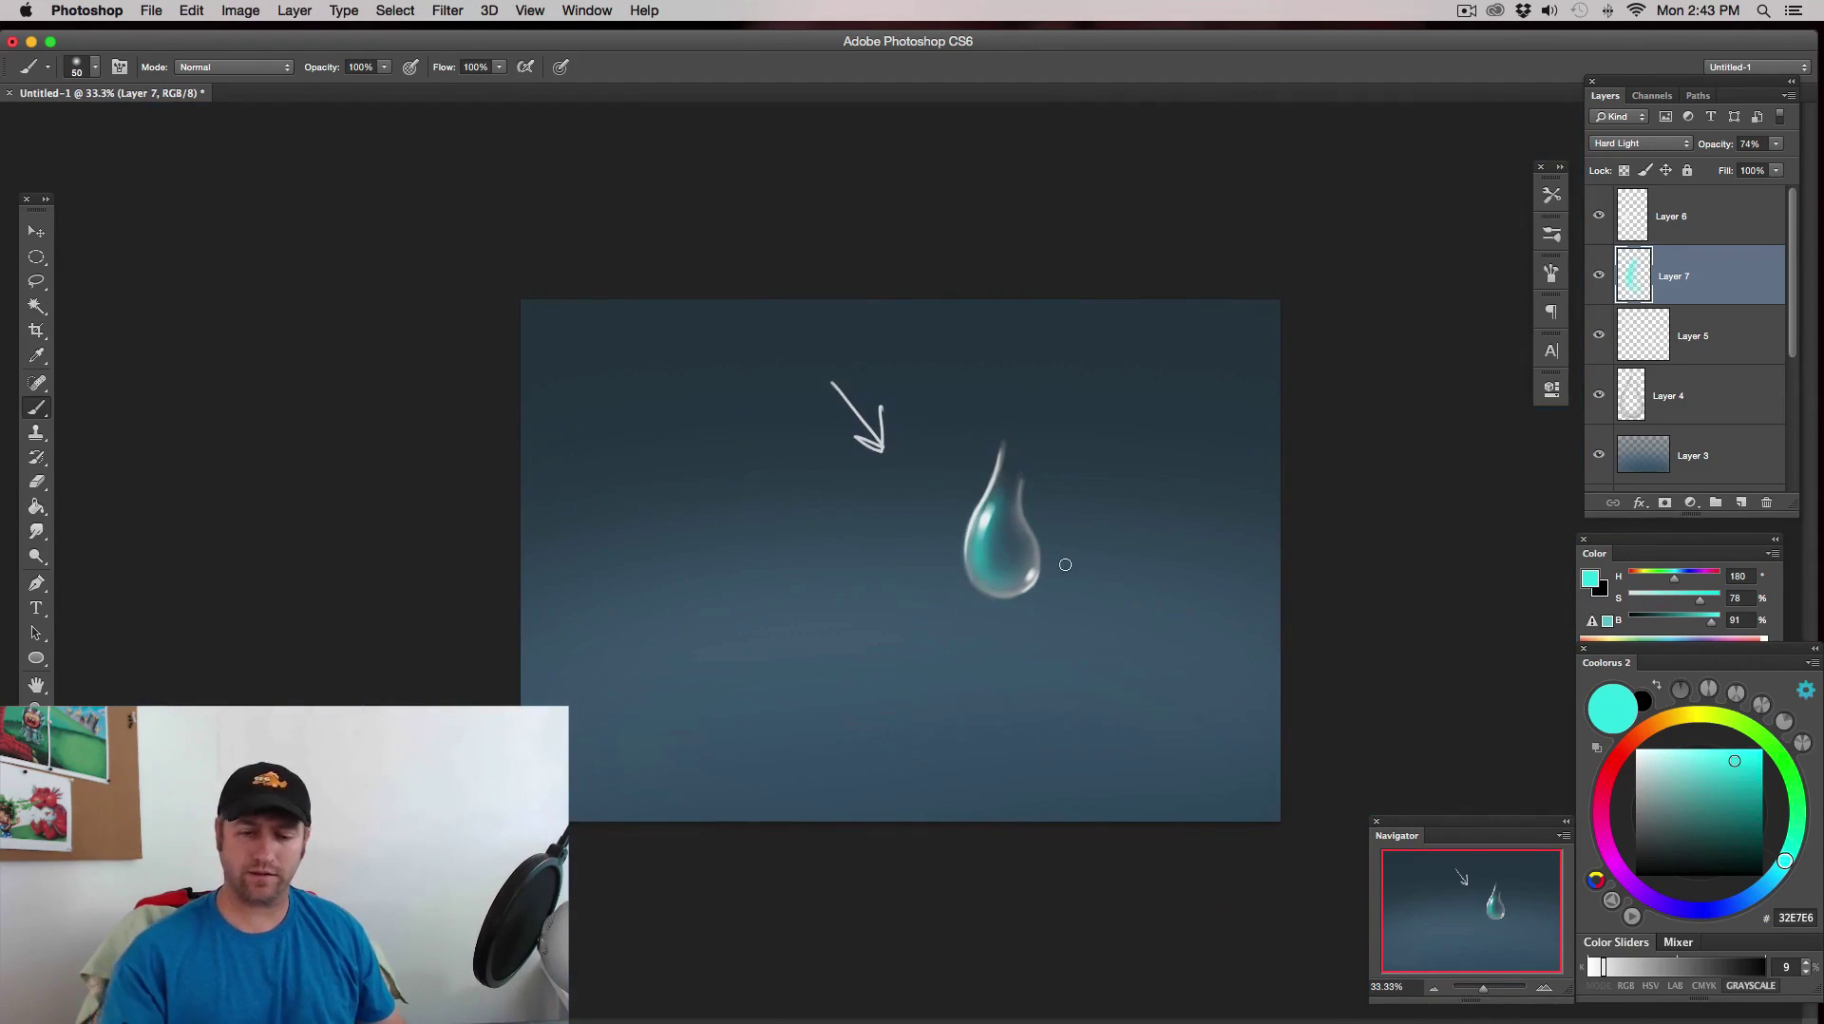
{"action": "key", "text": "bracketright"}
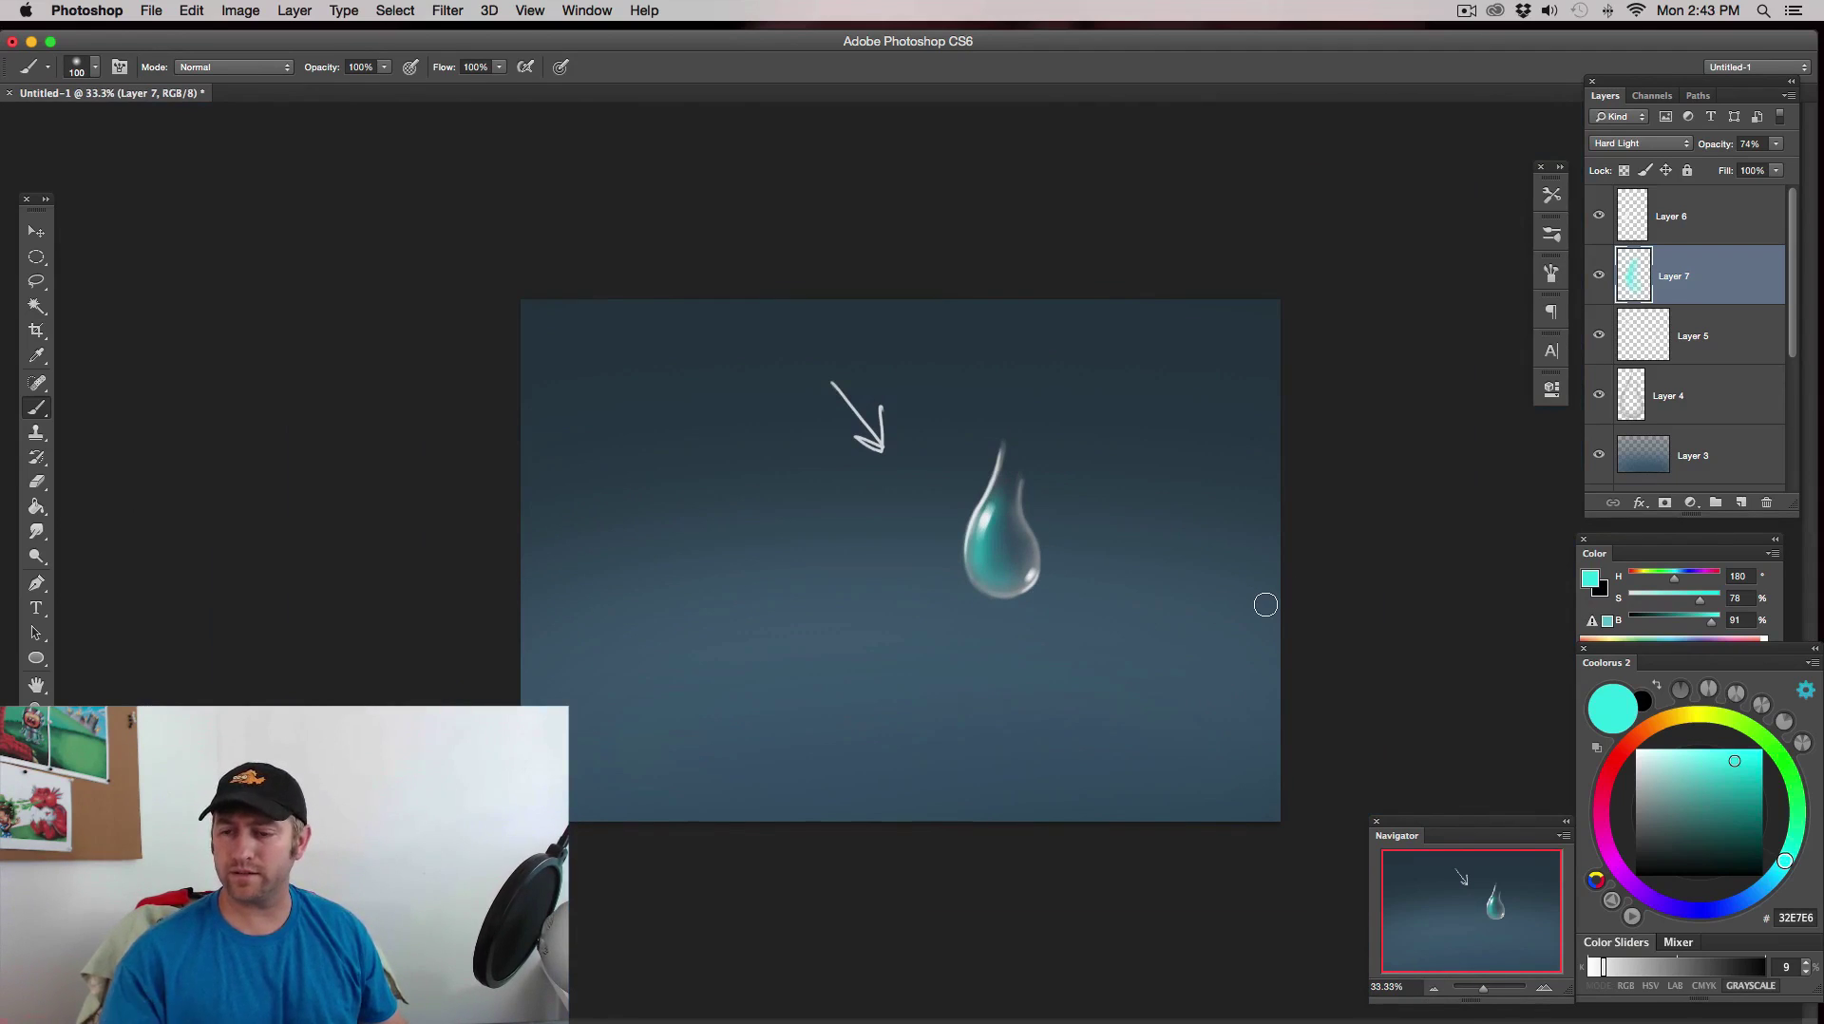
- Add another new layer above the teal one and set the brush colour to dark blue 0E485F
{"action": "left_click", "coordinate": [1741, 504]}
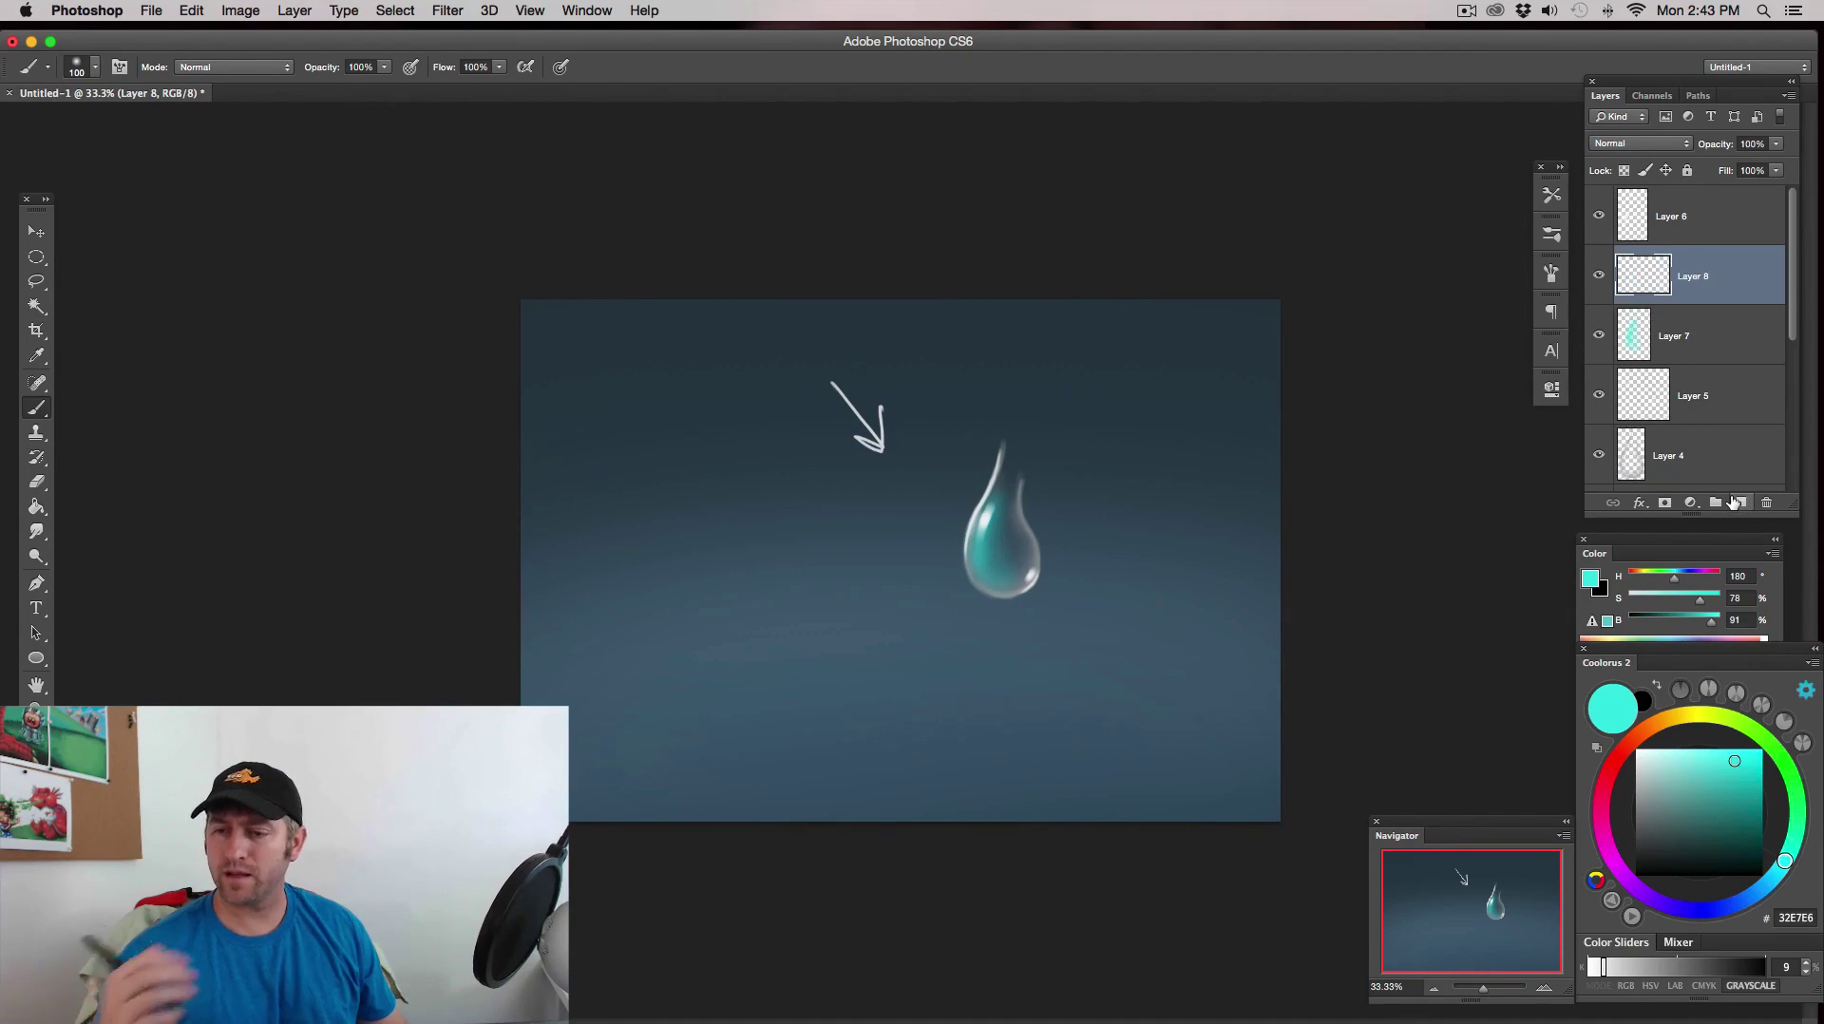
{"action": "left_click", "coordinate": [1743, 828]}
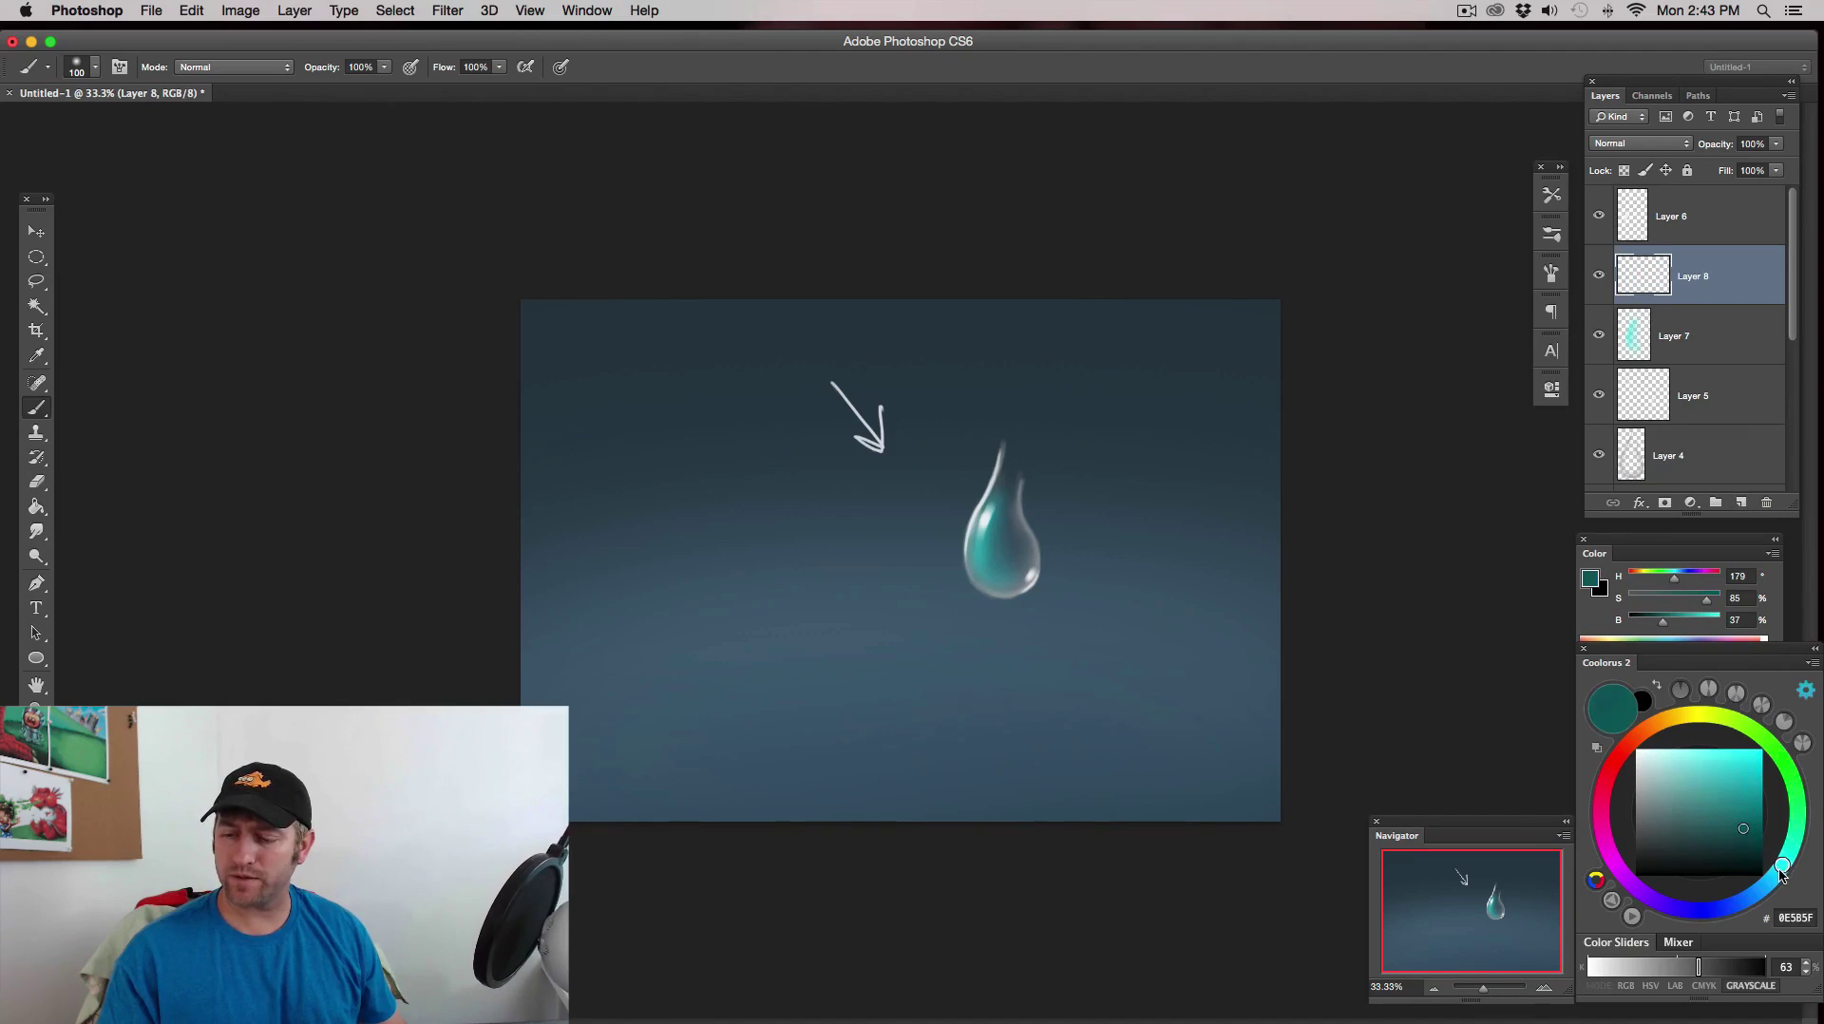
{"action": "left_click_drag", "start_coordinate": [1781, 870], "coordinate": [1766, 884]}
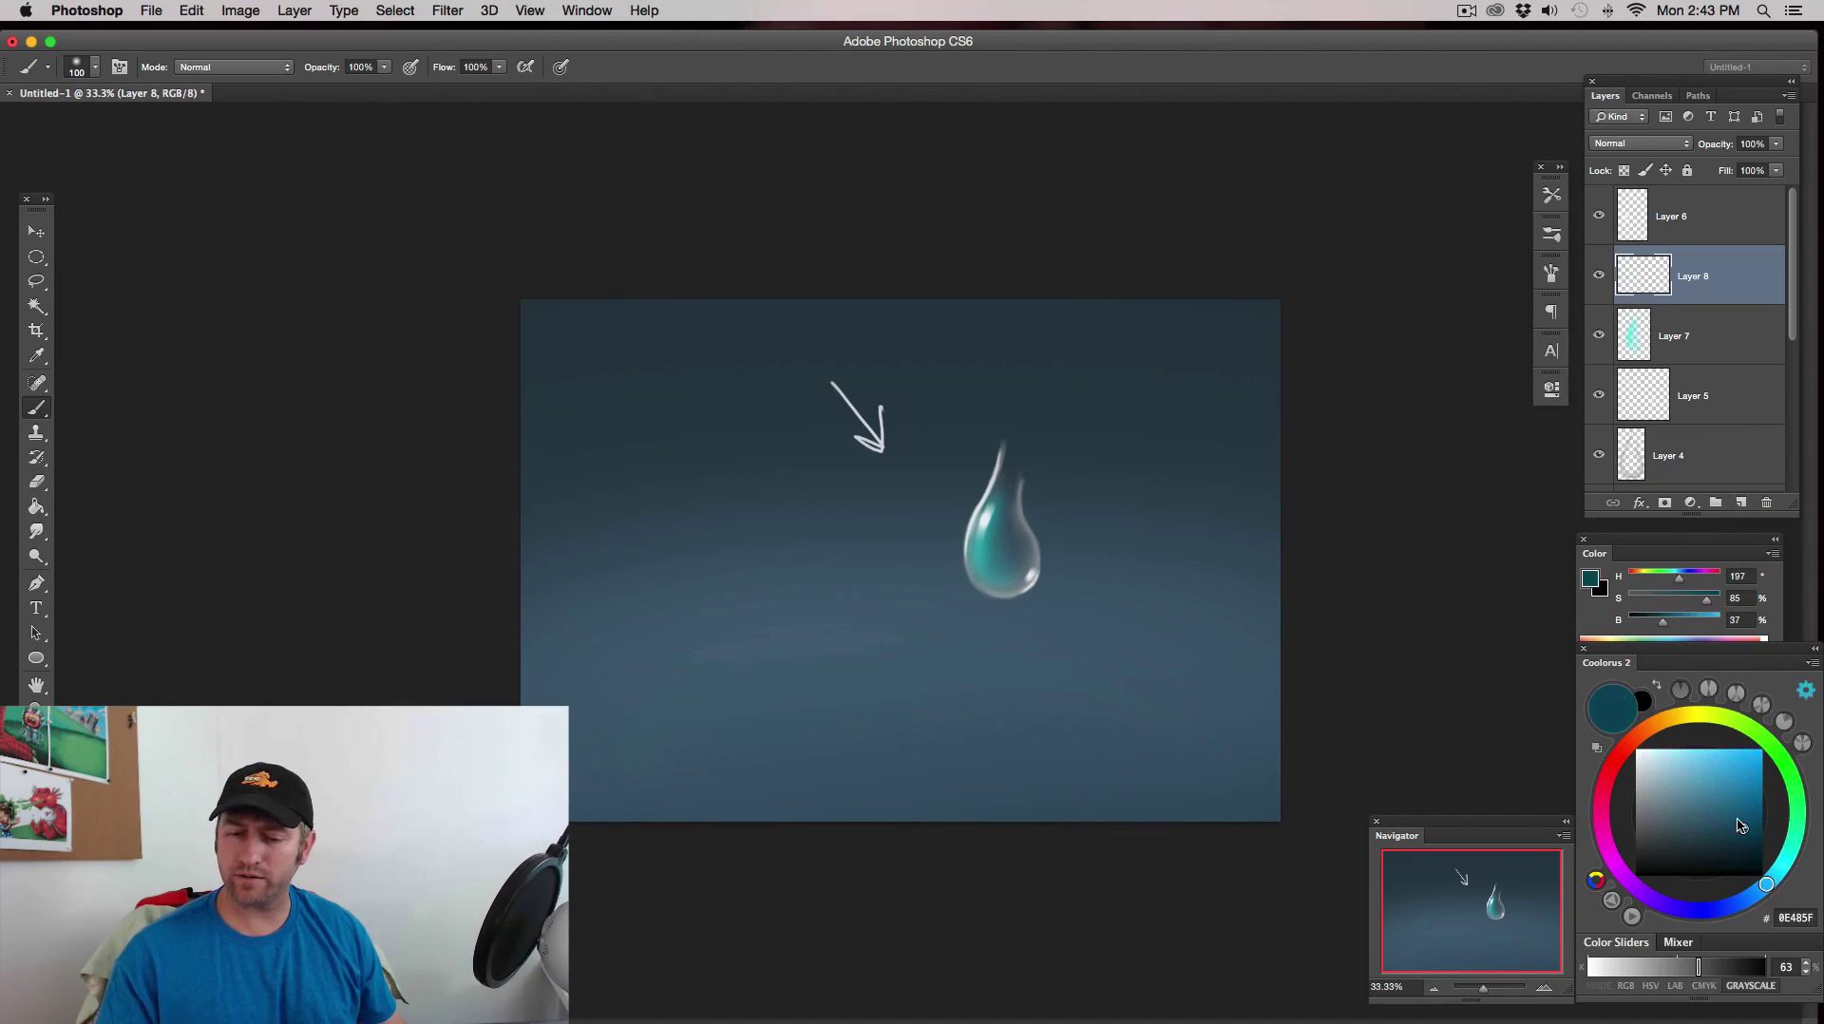
- Paint soft dark blue shading over the drop's right interior with a reduced brush of about 60 to 80 px
{"action": "key", "text": "bracketleft"}
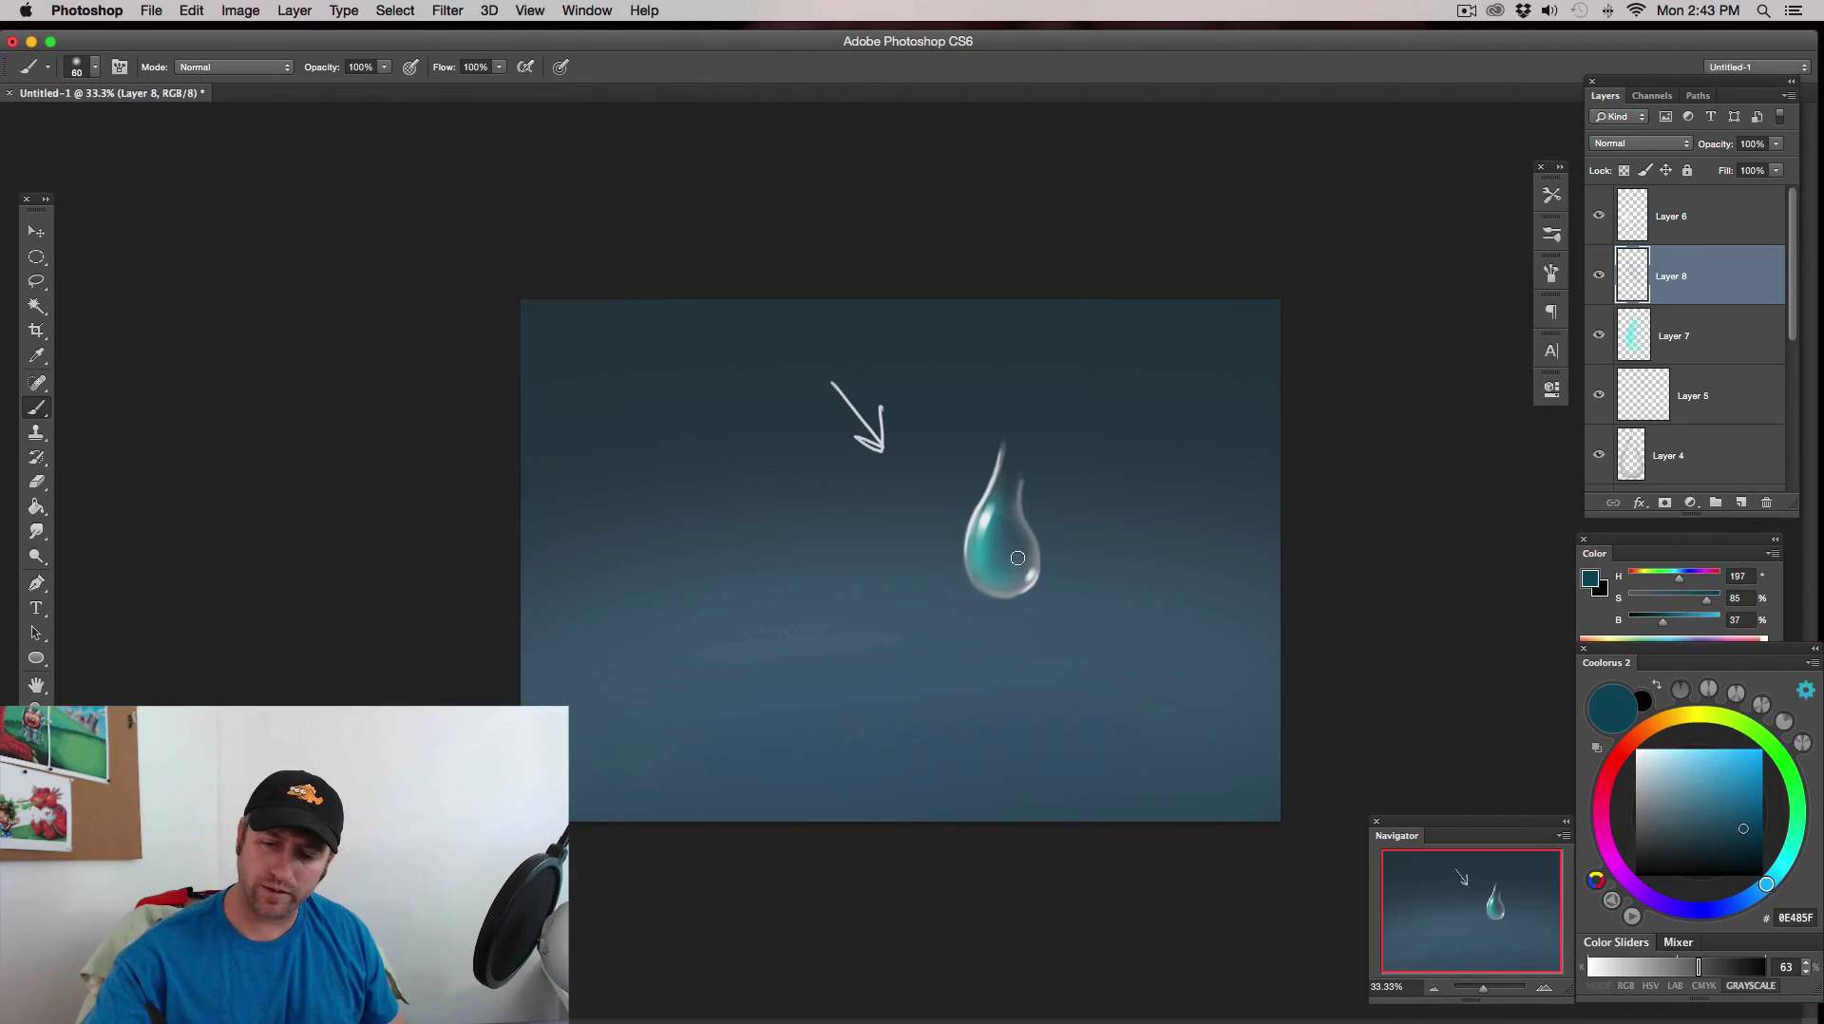
{"action": "left_click_drag", "start_coordinate": [1022, 546], "coordinate": [1006, 580]}
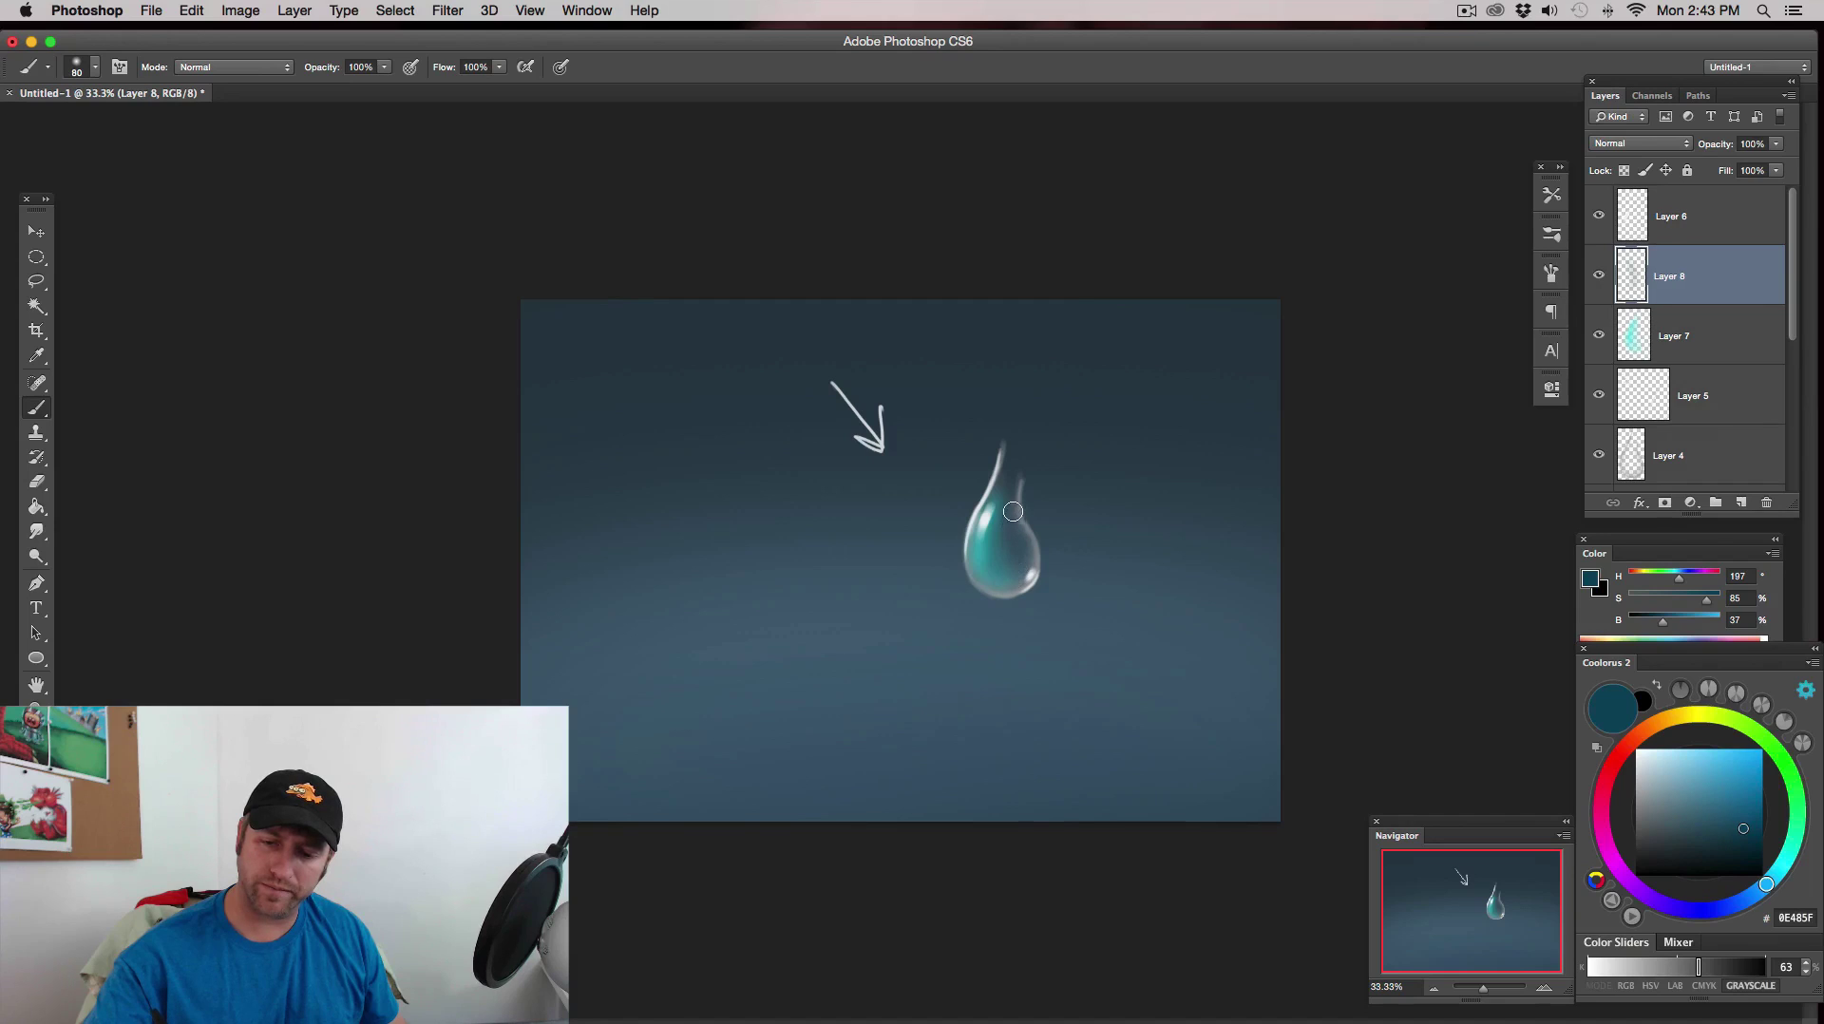
{"action": "key", "text": "bracketright"}
{"action": "key", "text": "bracketleft"}
{"action": "key", "text": "bracketleft"}
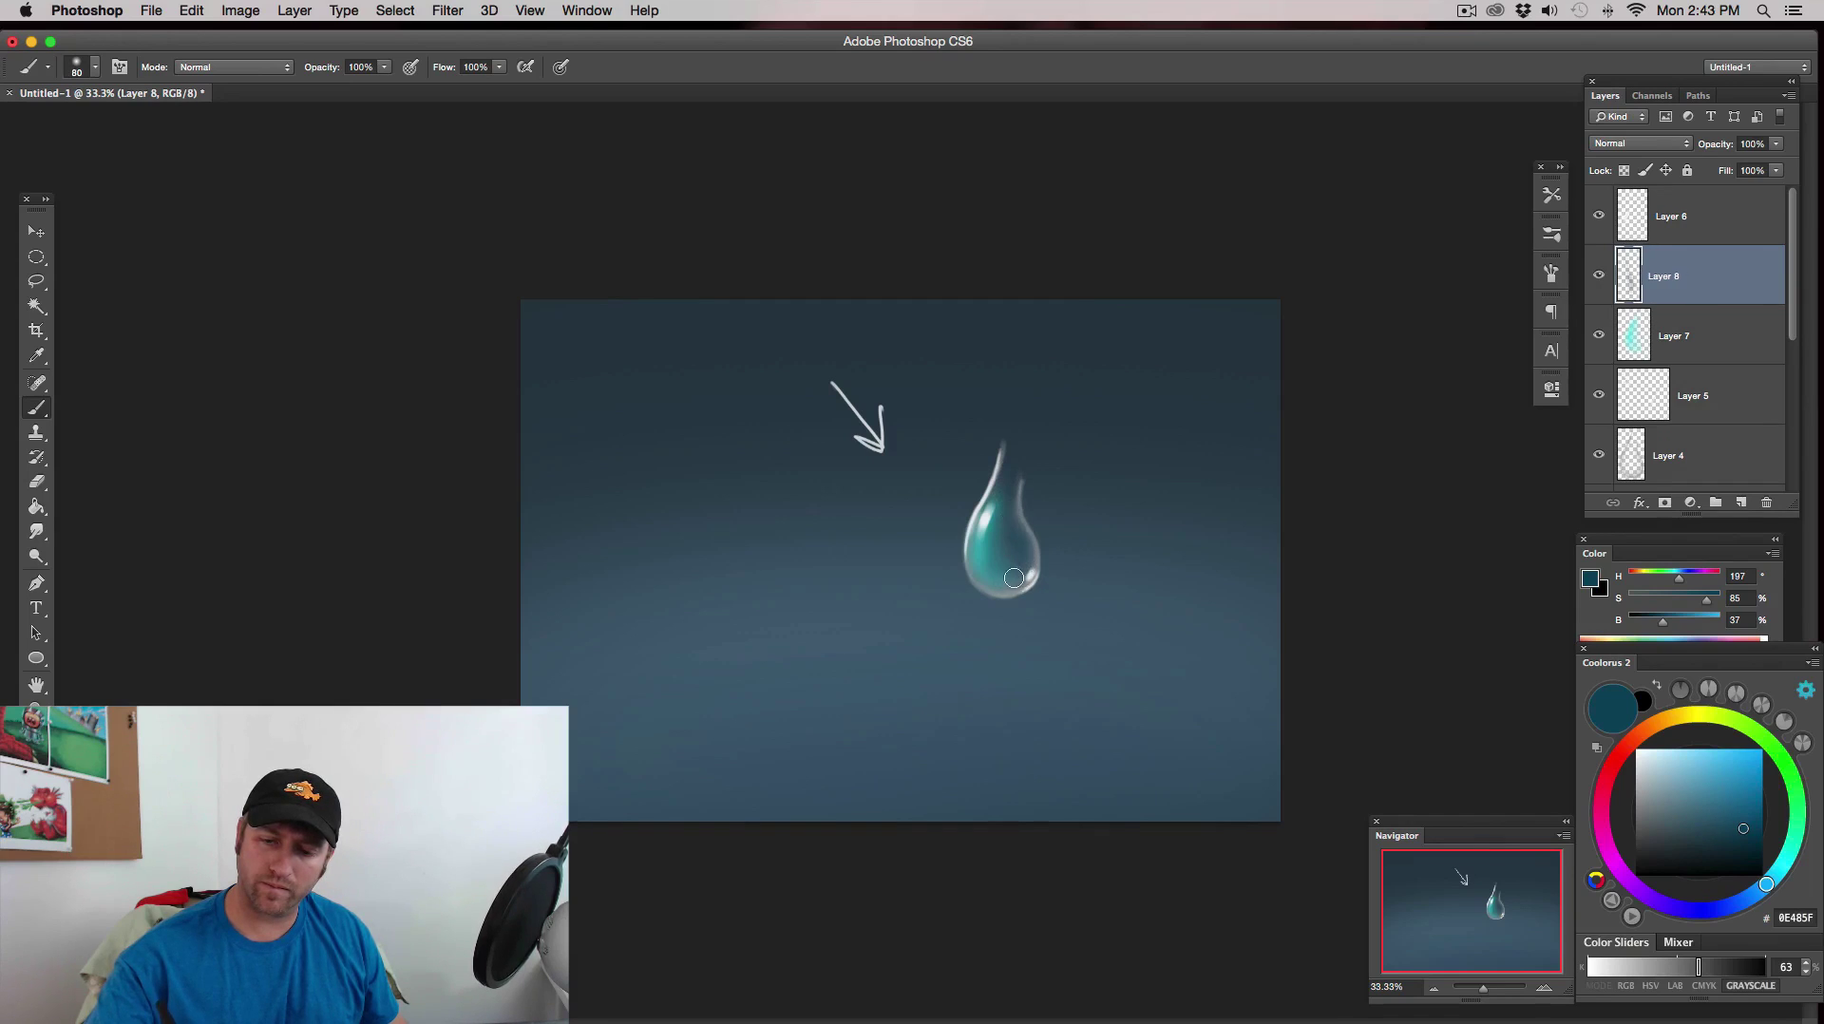
- Toggle the dark blue layer's visibility to compare the drop with and without the new shading
{"action": "key", "text": "super+equal"}
{"action": "key", "text": "super+equal"}
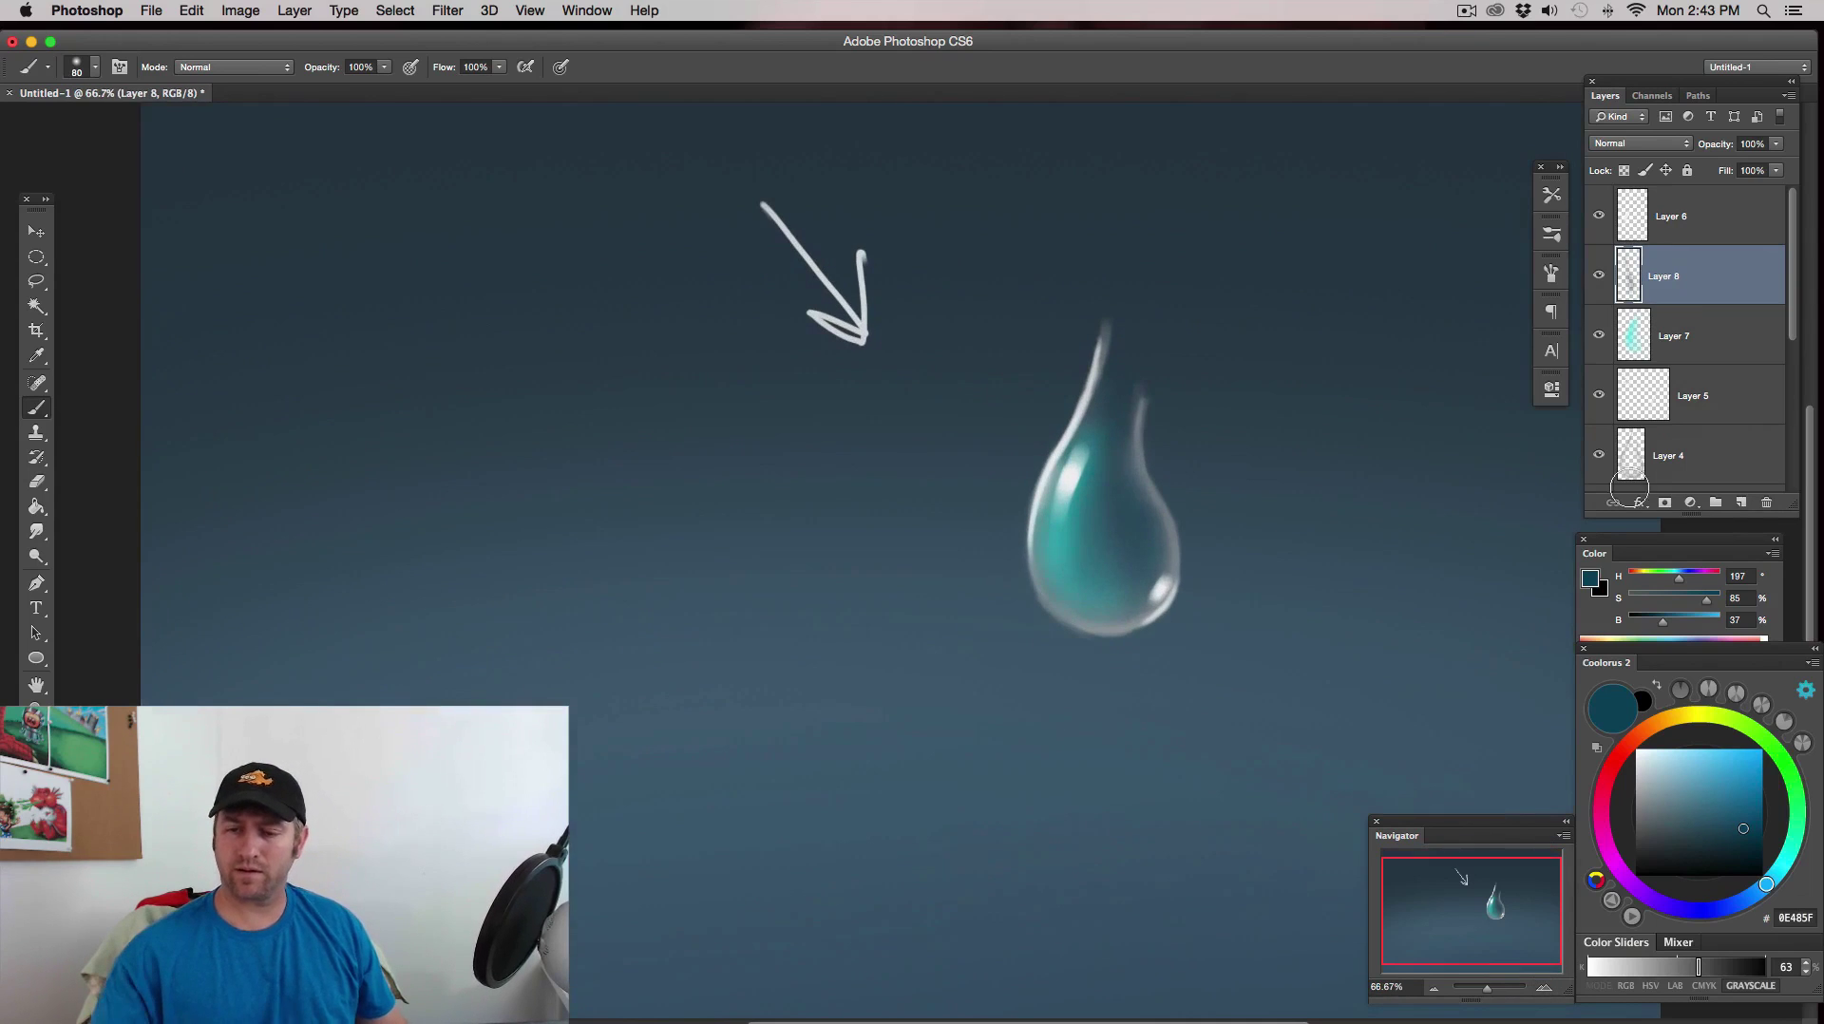
{"action": "left_click", "coordinate": [1599, 277]}
{"action": "left_click", "coordinate": [1599, 276]}
{"action": "left_click", "coordinate": [1599, 277]}
{"action": "left_click", "coordinate": [1599, 277]}
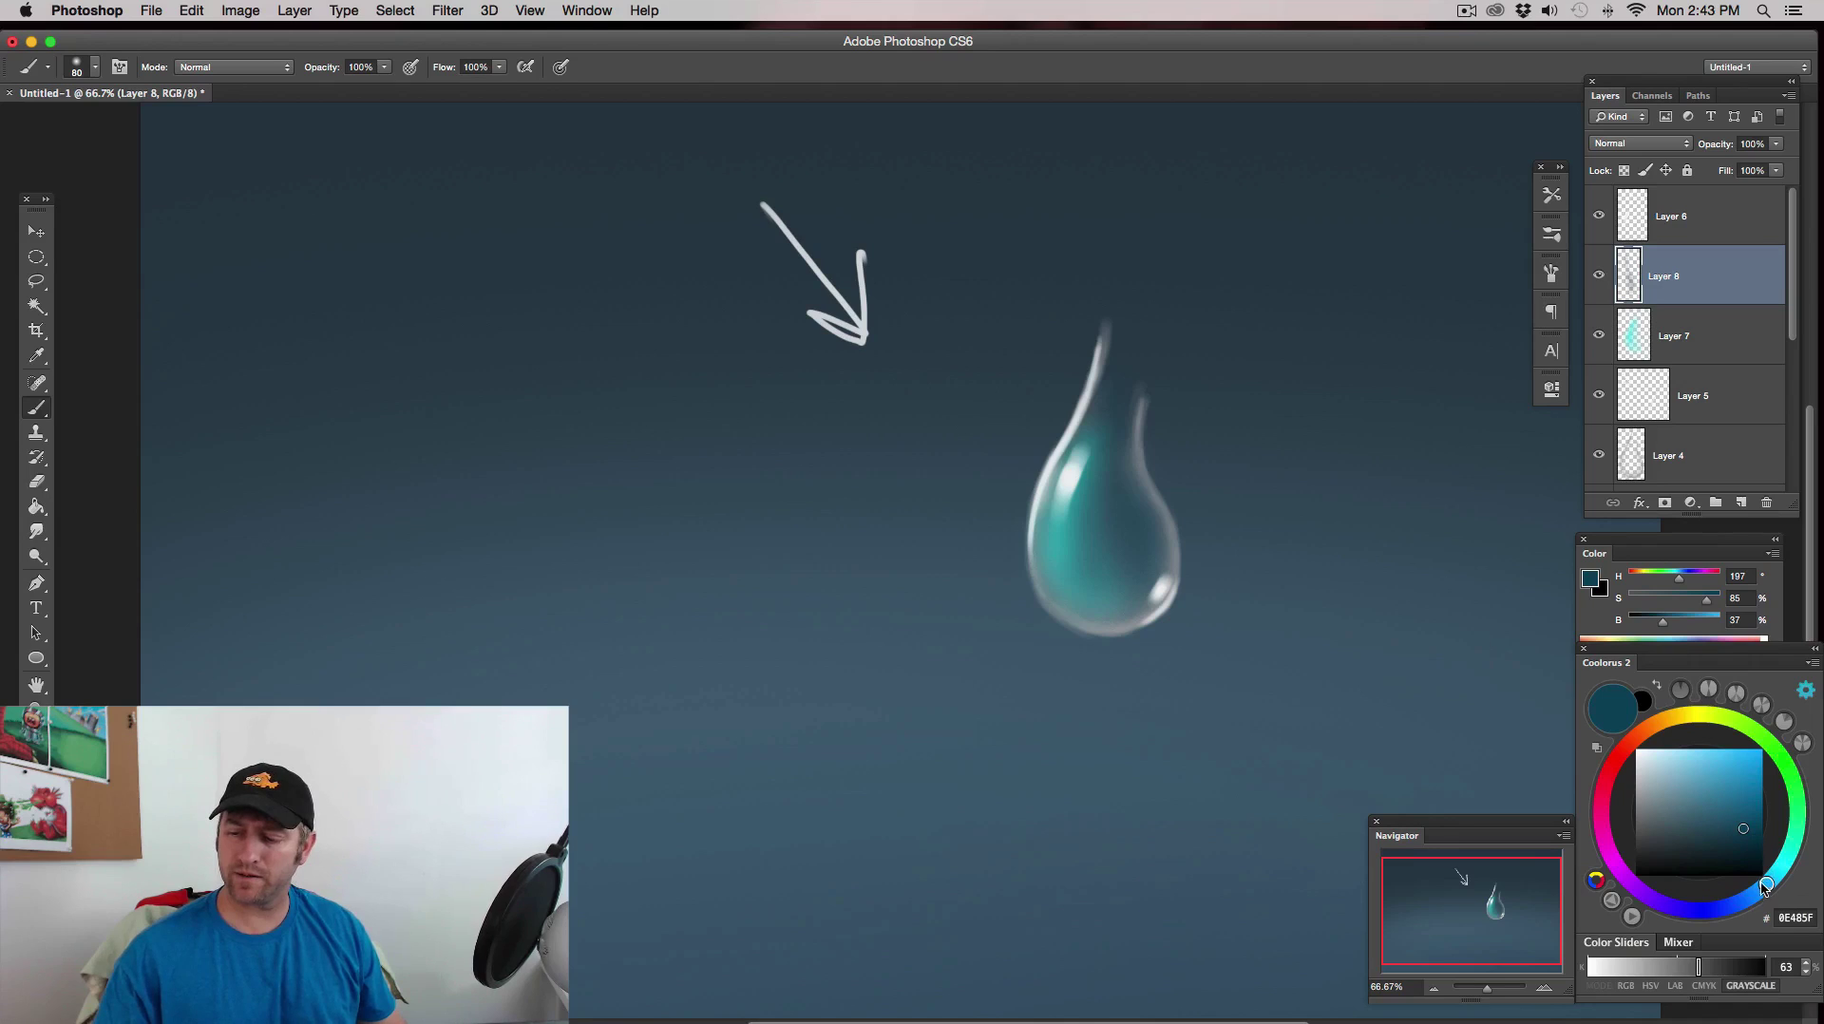
- Shift the brush colour to deeper blue 0E365F and deepen the shading in the drop's lower-right interior at 90 to 100 px
{"action": "left_click_drag", "start_coordinate": [1765, 885], "coordinate": [1748, 897]}
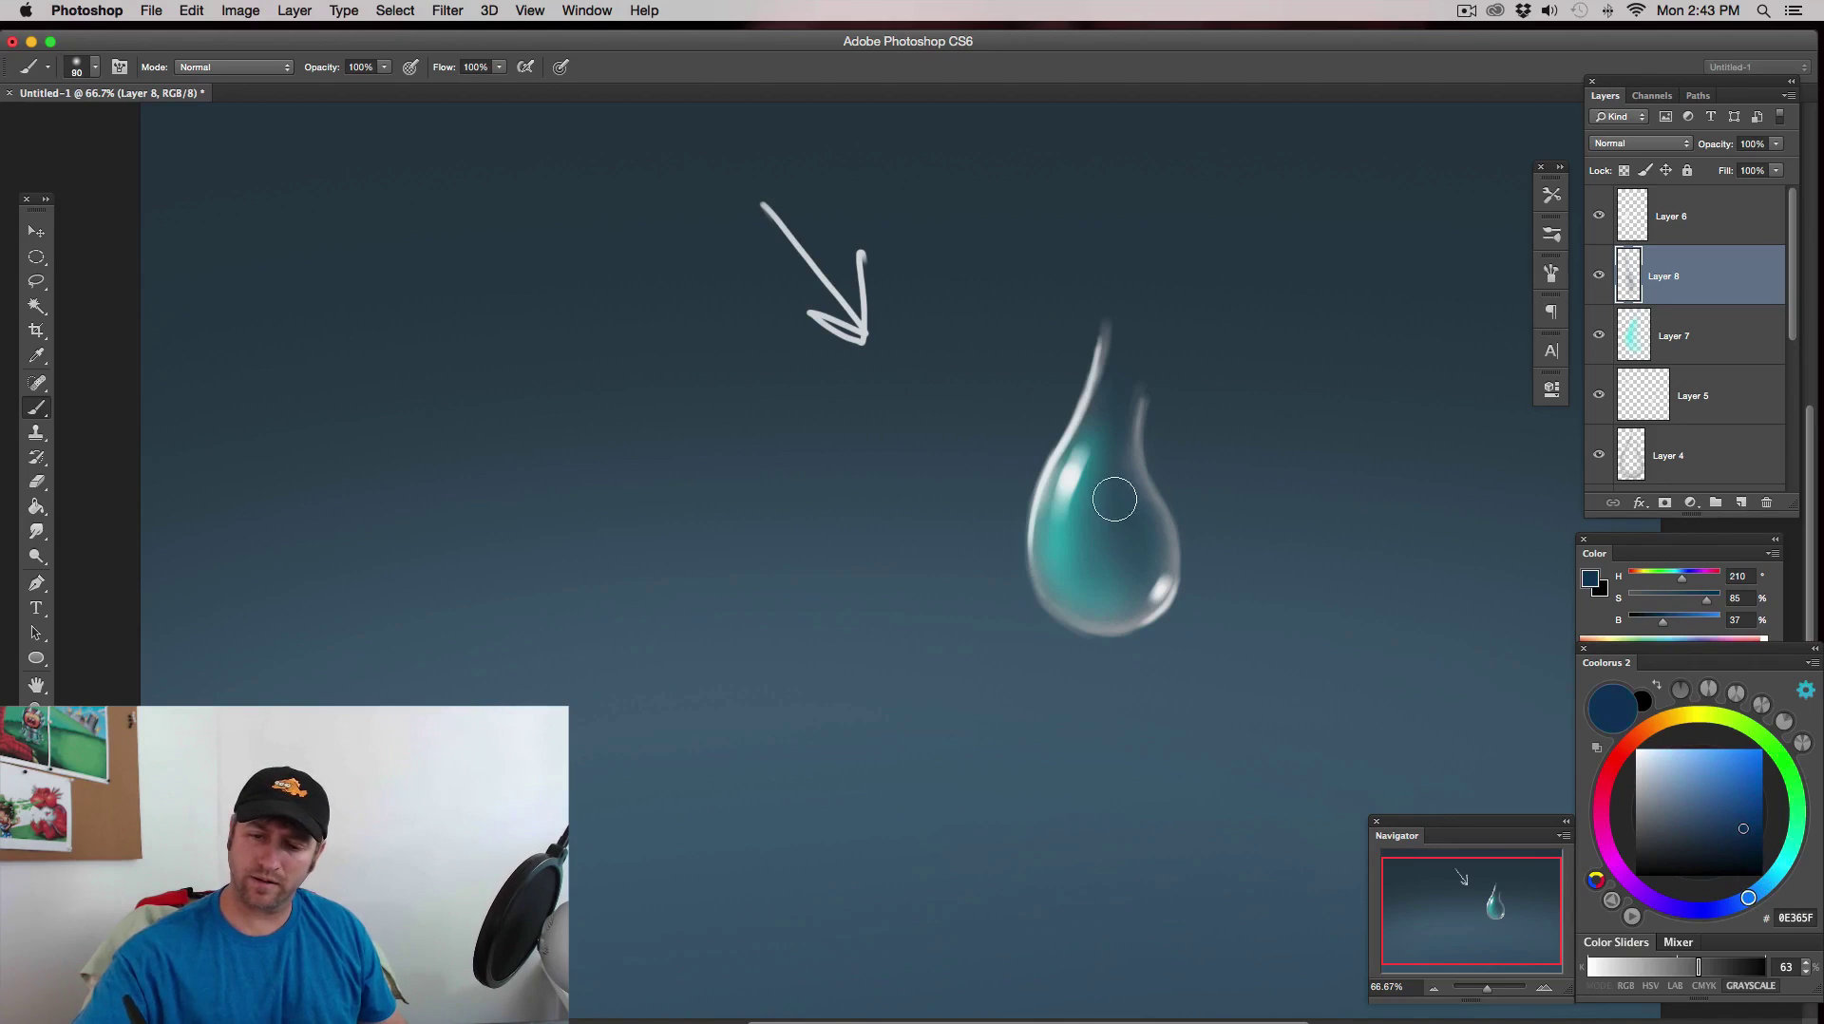
{"action": "key", "text": "]"}
{"action": "left_click_drag", "start_coordinate": [1114, 553], "coordinate": [1144, 554]}
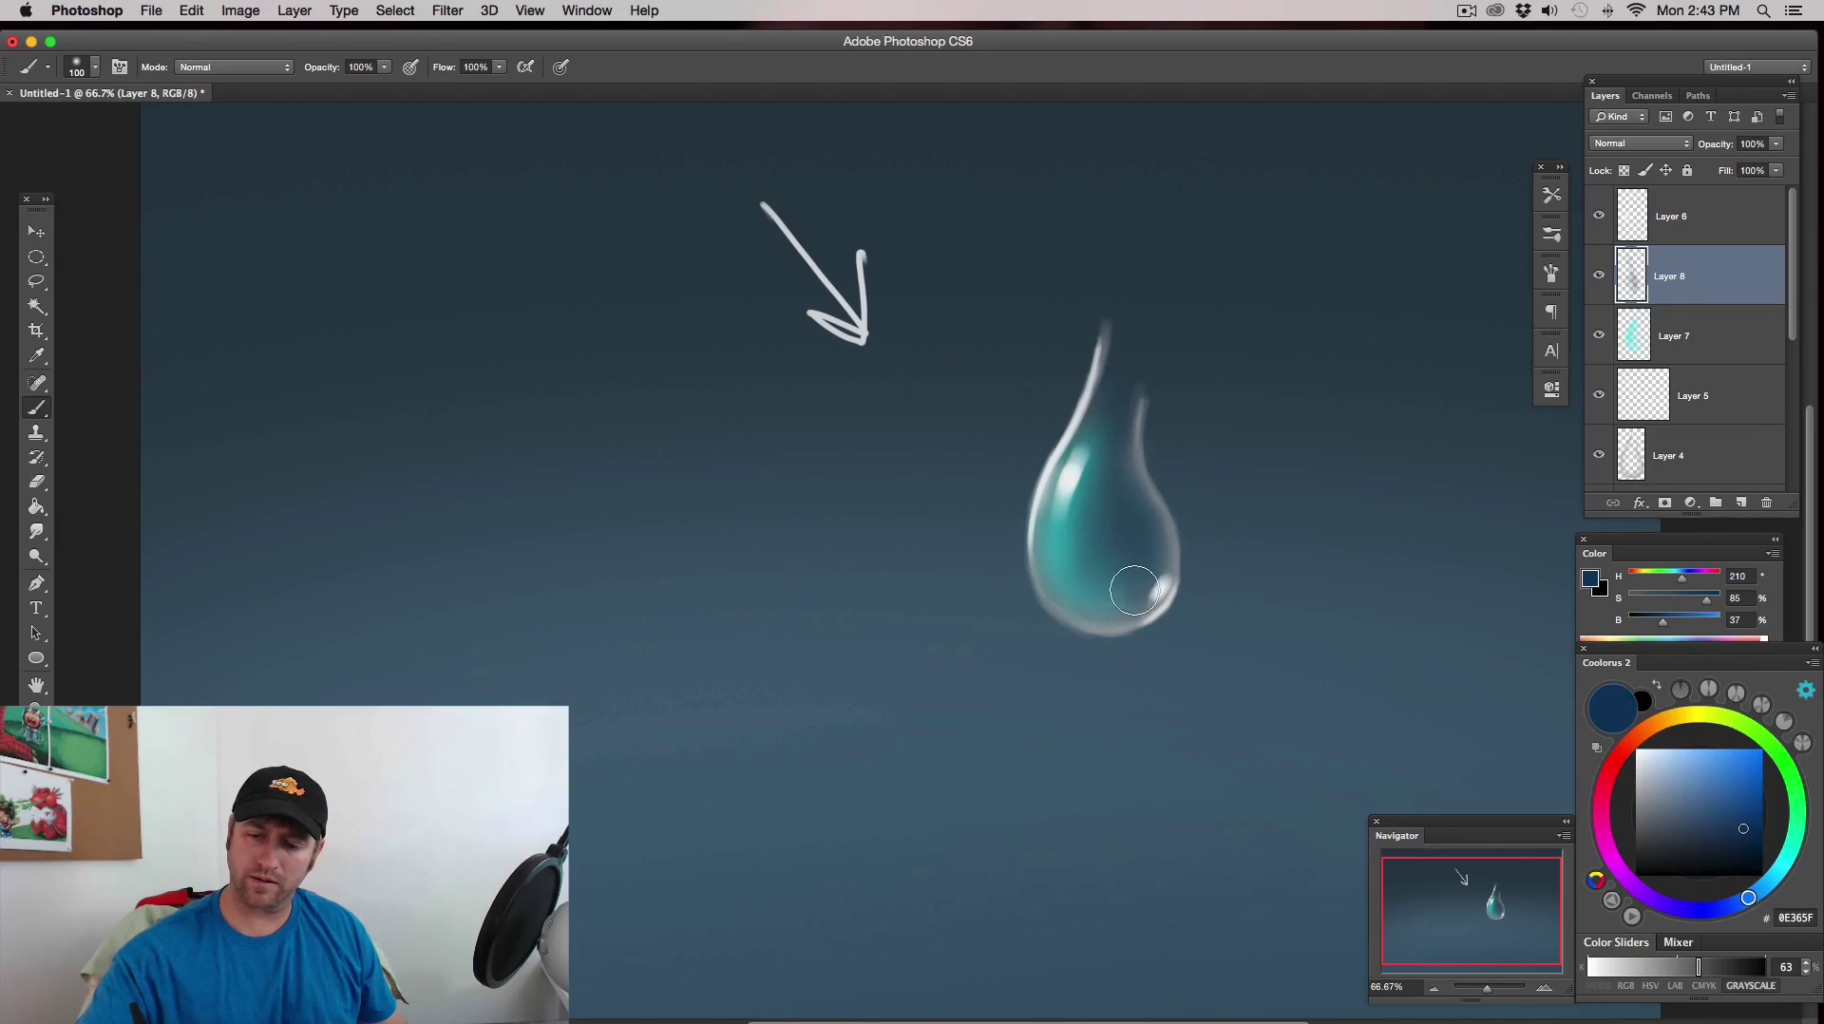
{"action": "key", "text": "["}
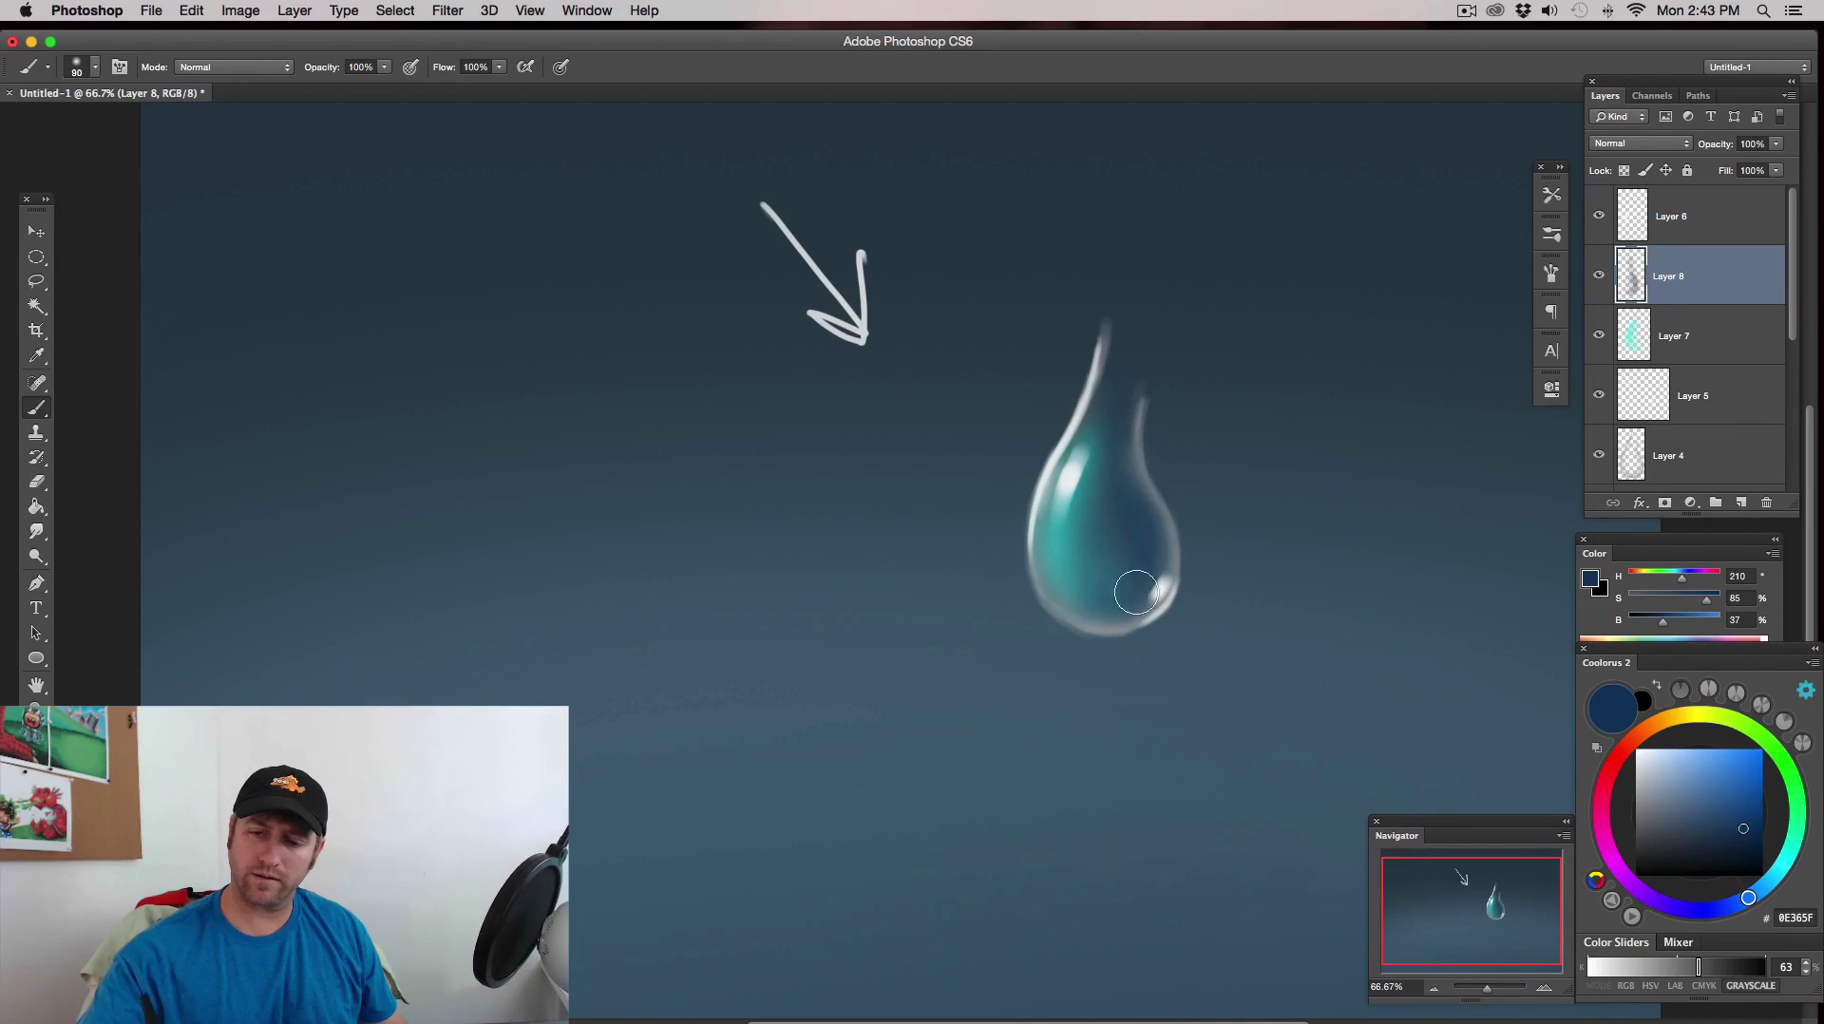
- Toggle the visibility of the dark blue and teal layers to compare the drop with and without its colour
{"action": "left_click", "coordinate": [1437, 989]}
{"action": "left_click", "coordinate": [1437, 989]}
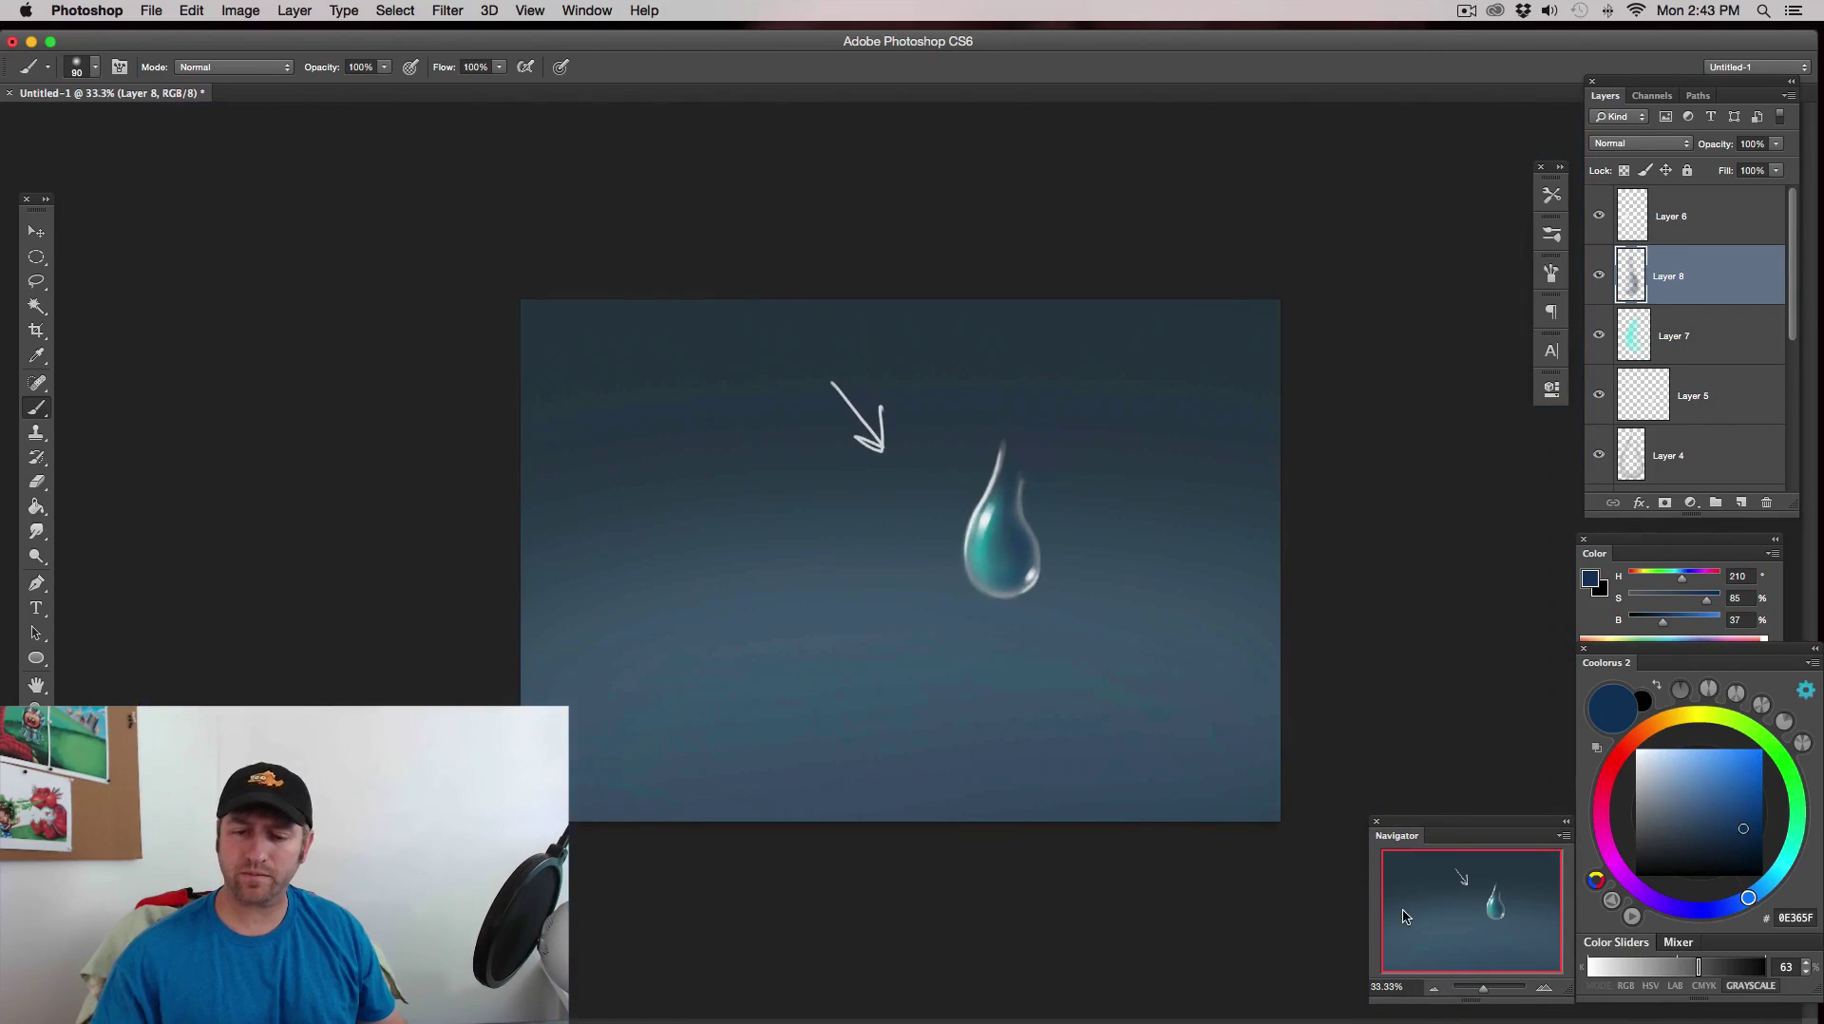
{"action": "left_click_drag", "start_coordinate": [1599, 276], "coordinate": [1601, 348]}
{"action": "left_click", "coordinate": [1599, 275]}
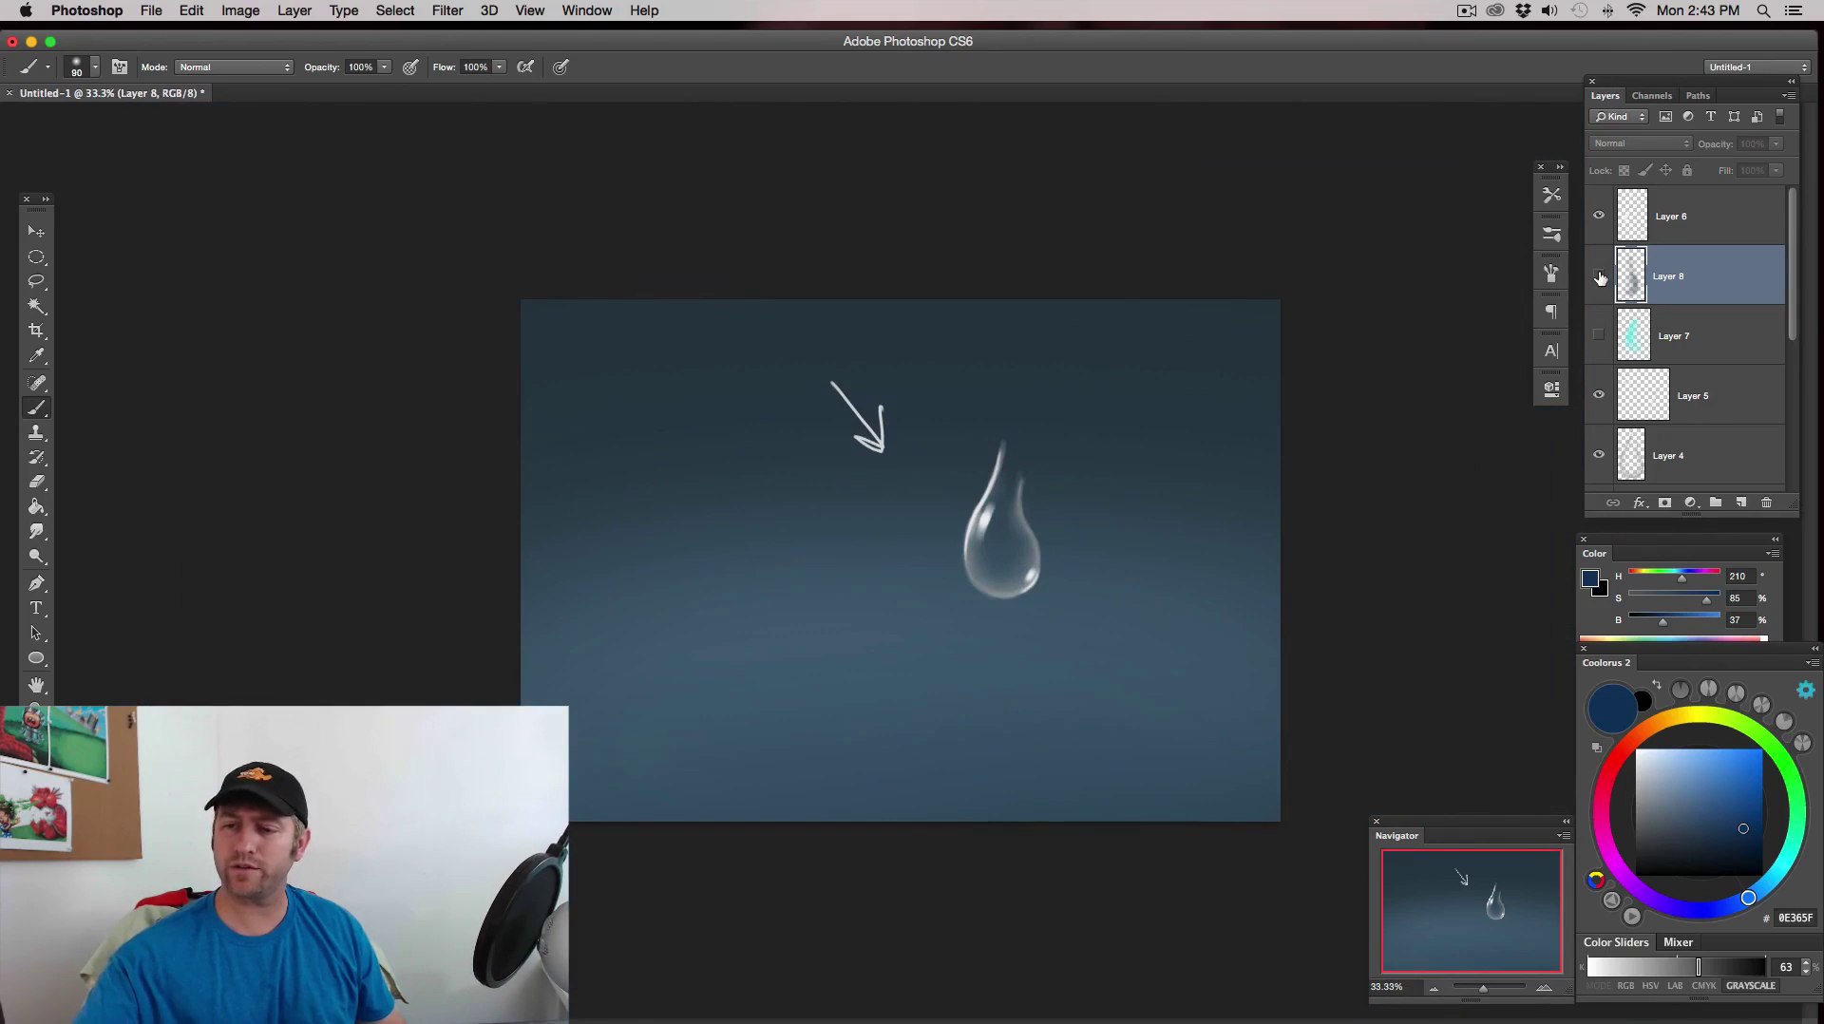
{"action": "left_click", "coordinate": [1599, 334]}
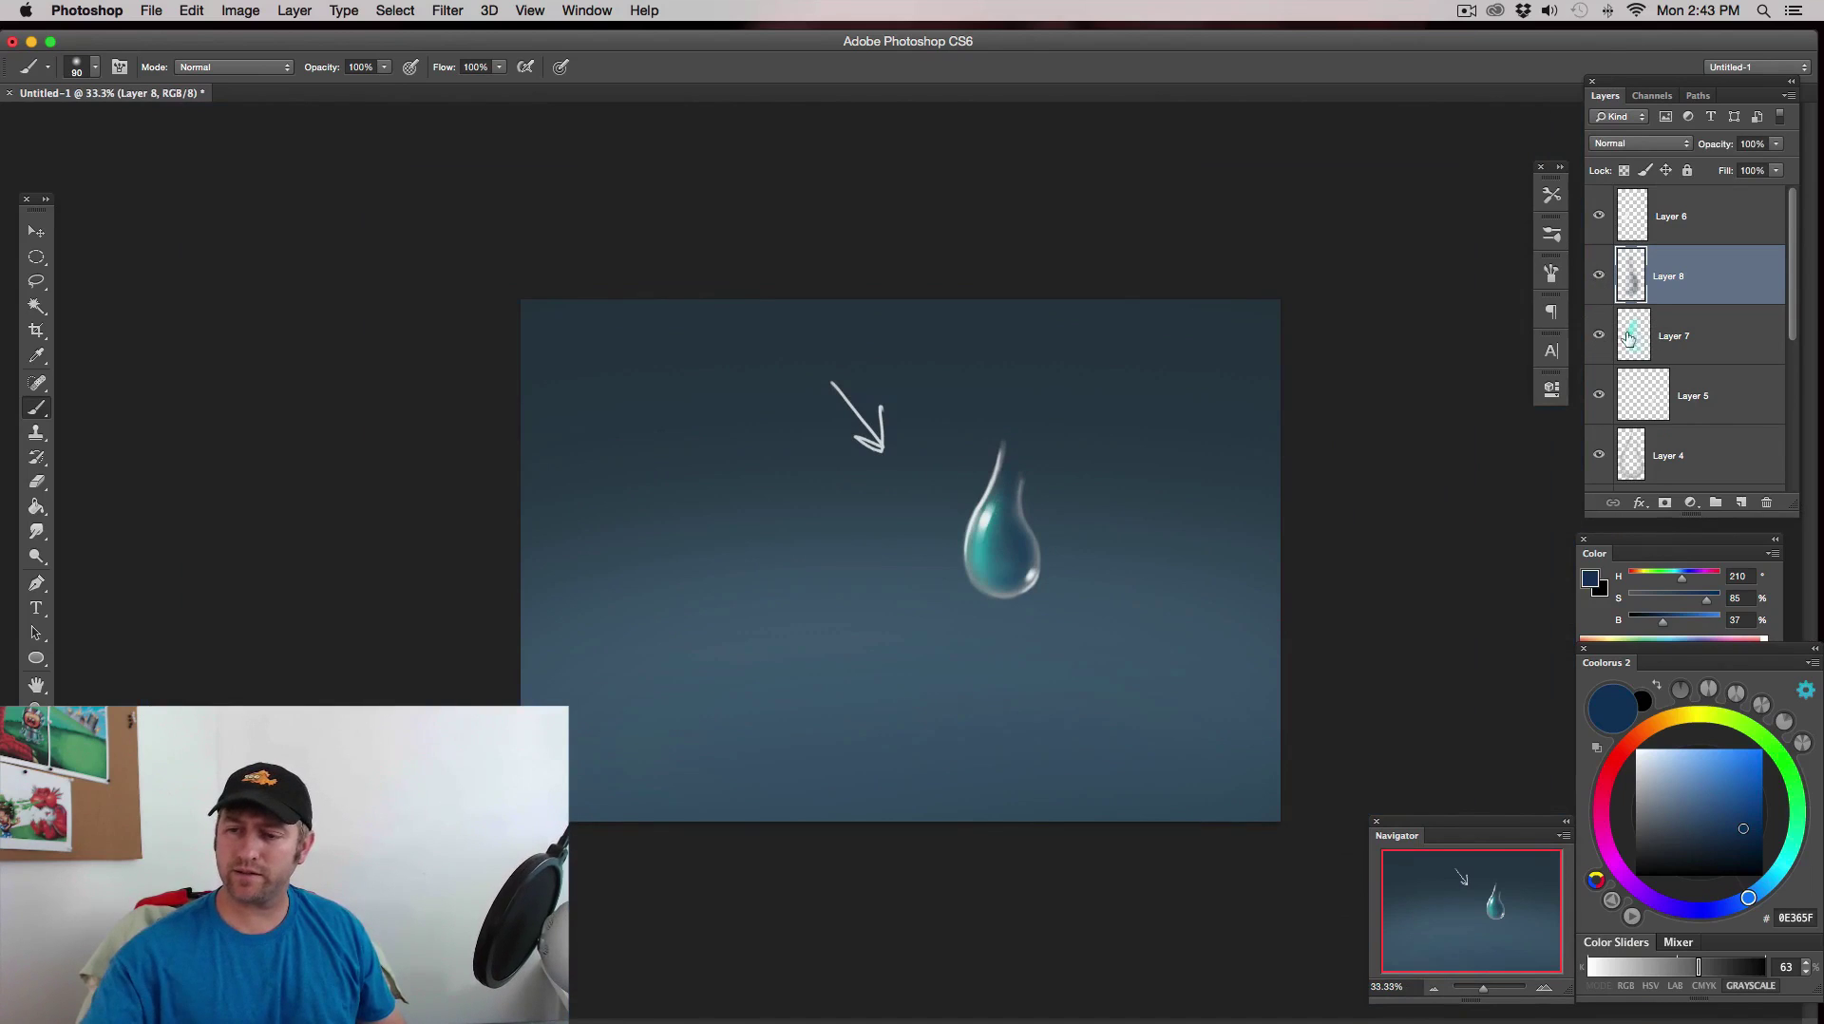
- Check the teal layer's effect on the drop and soften its colour with the Eraser at 175 px
{"action": "left_click", "coordinate": [1599, 334]}
{"action": "left_click", "coordinate": [1599, 335]}
{"action": "left_click", "coordinate": [1701, 336]}
{"action": "key", "text": "e"}
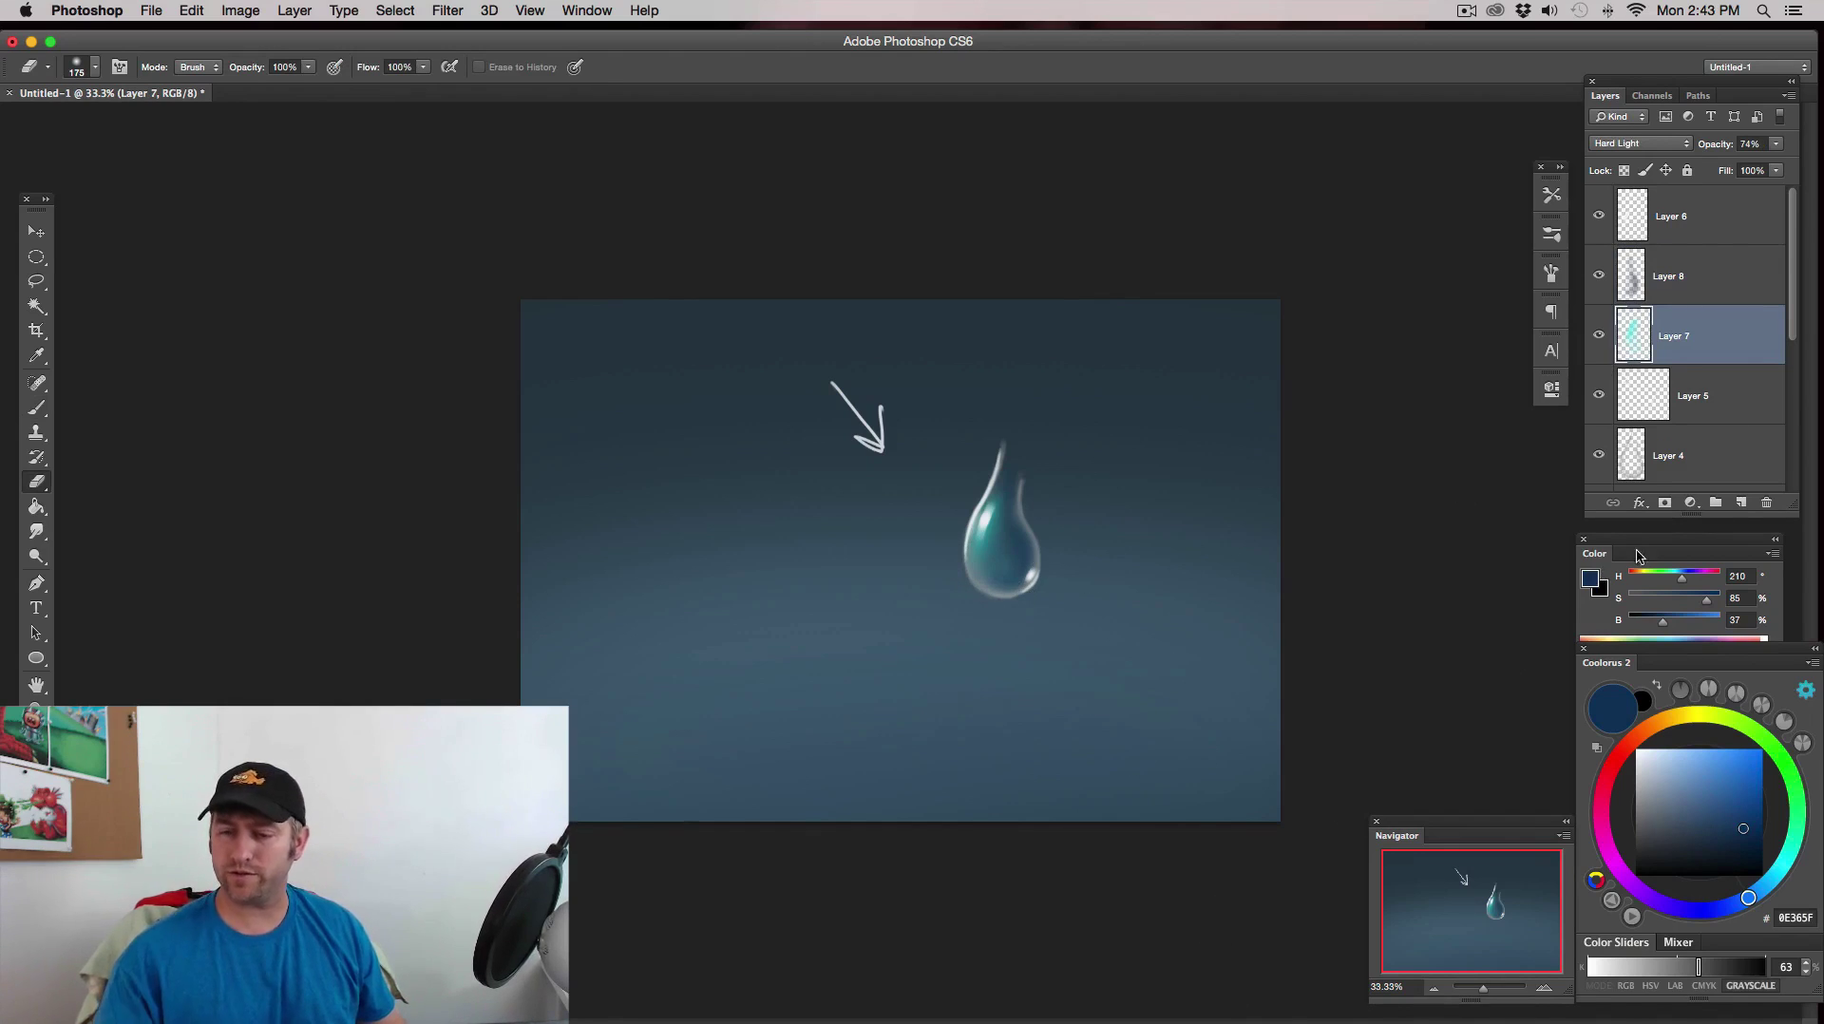
- Toggle Layer 6 off and on to examine what the highlights add to the drop
{"action": "left_click", "coordinate": [1723, 228]}
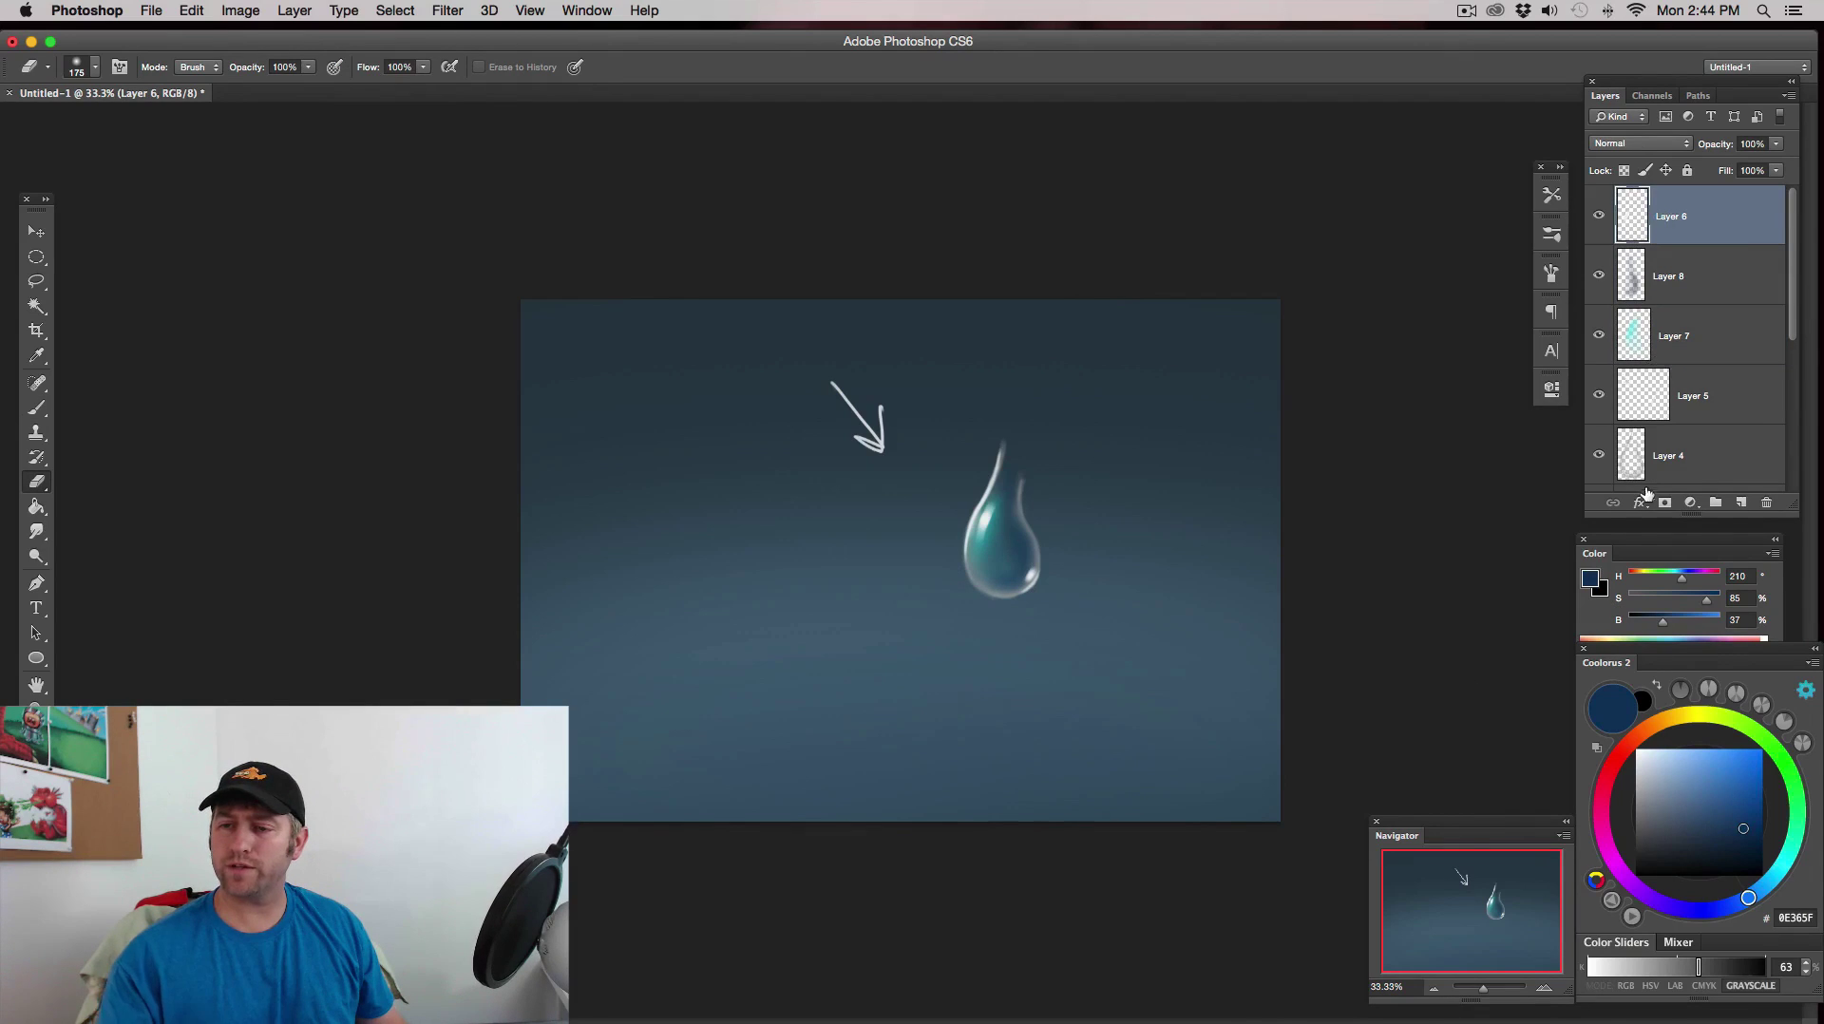
{"action": "left_click", "coordinate": [1605, 218]}
{"action": "left_click", "coordinate": [1605, 219]}
{"action": "left_click", "coordinate": [1605, 219]}
{"action": "left_click", "coordinate": [1605, 220]}
{"action": "left_click", "coordinate": [1606, 220]}
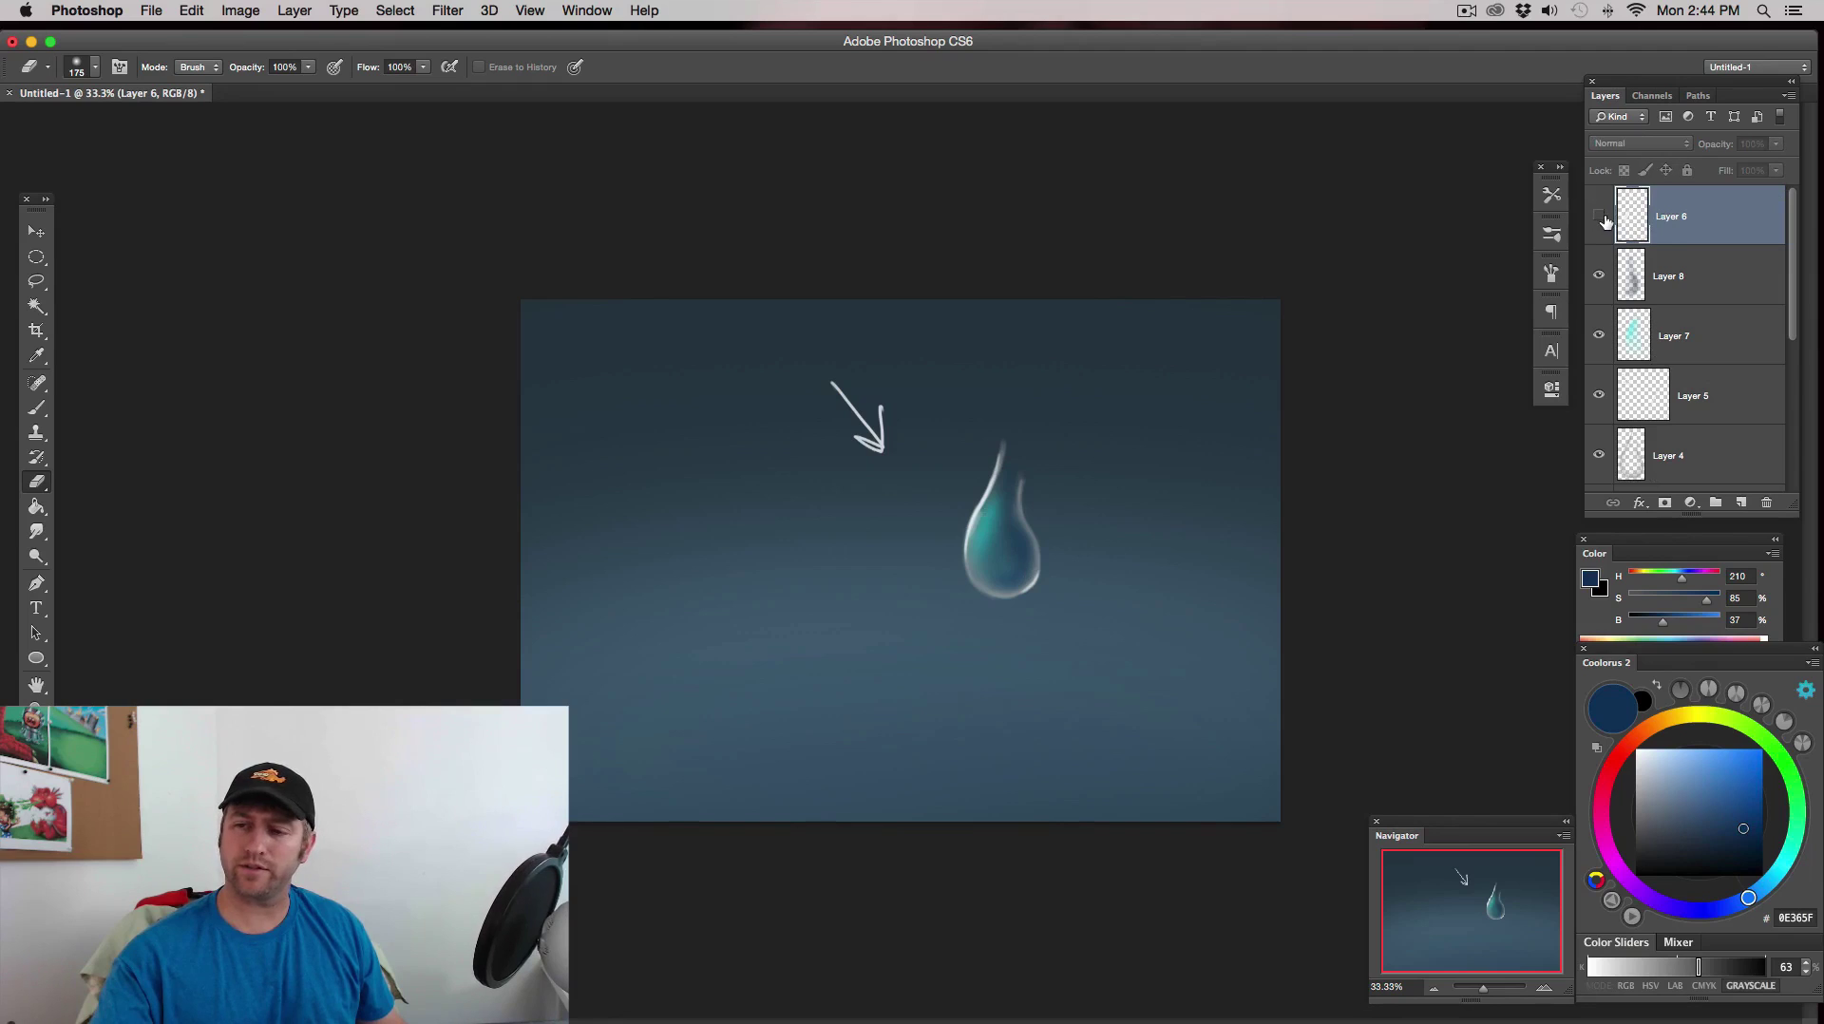
{"action": "left_click", "coordinate": [1605, 220]}
- Add a new layer above the highlights, set the colour to pale blue DDEEFF and the layer's blending mode to Screen
{"action": "left_click", "coordinate": [1741, 503]}
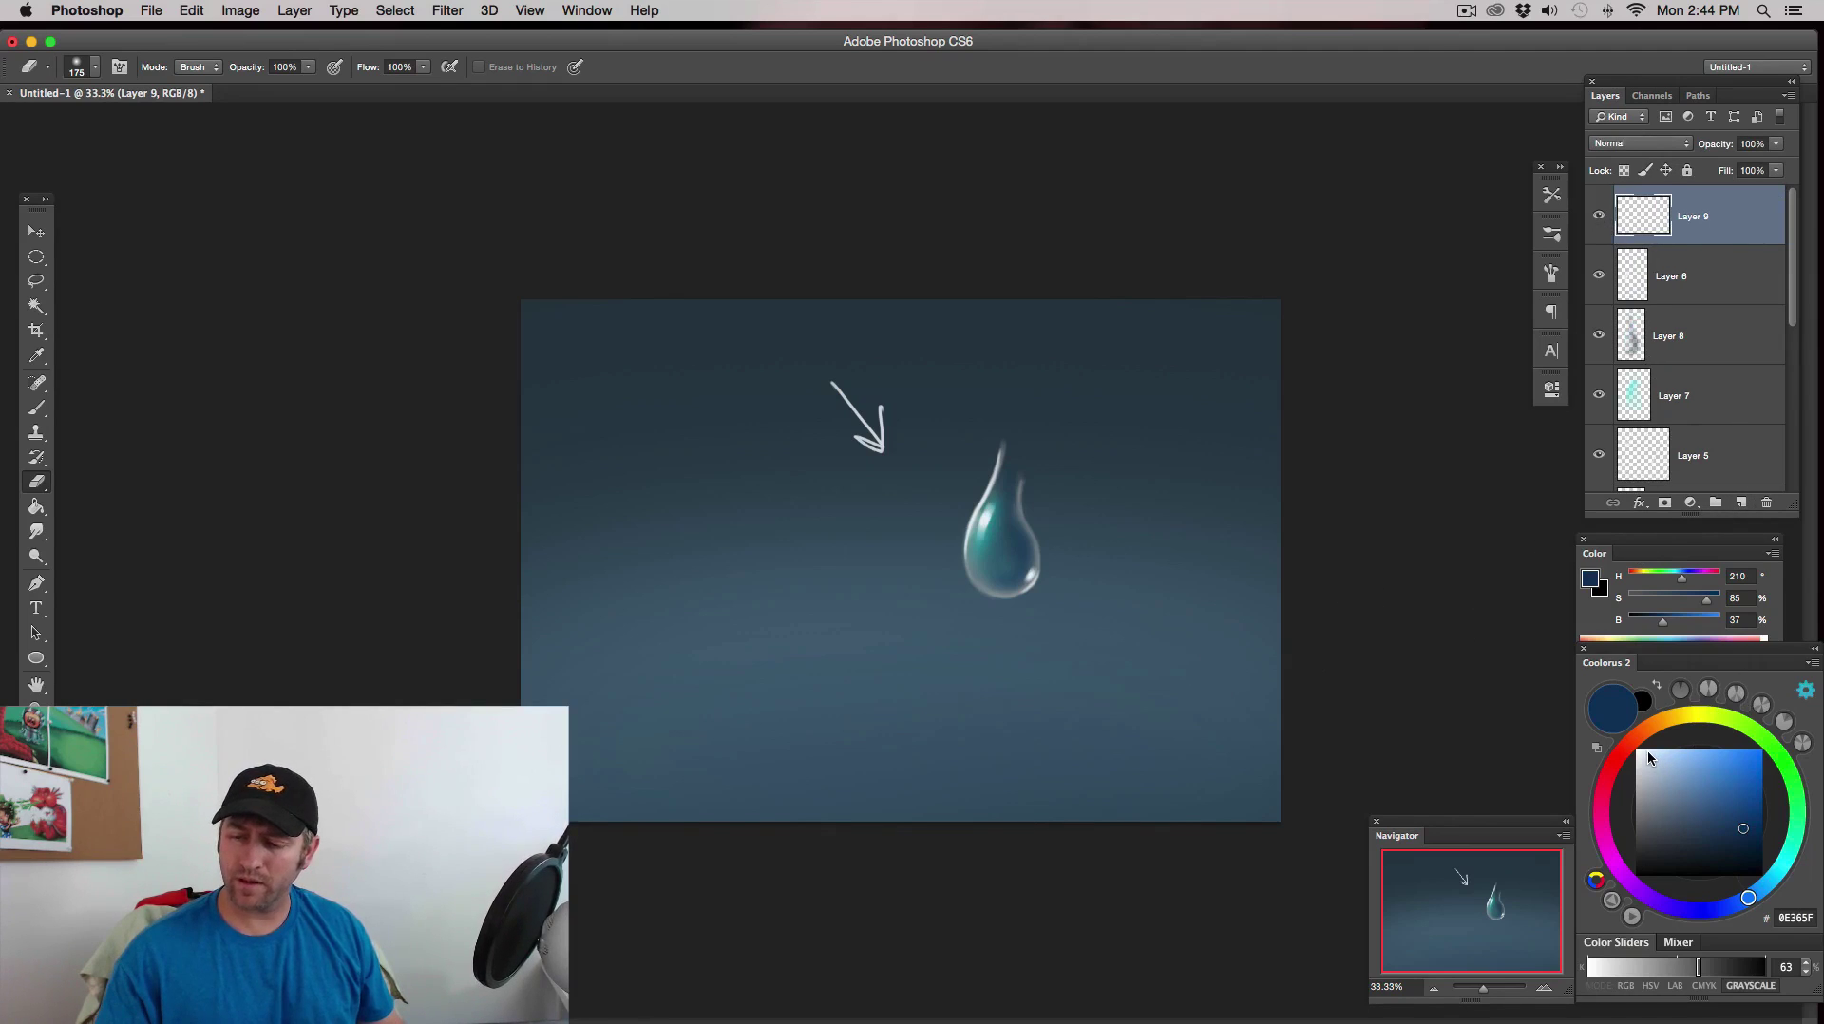
{"action": "left_click_drag", "start_coordinate": [1647, 750], "coordinate": [1654, 748]}
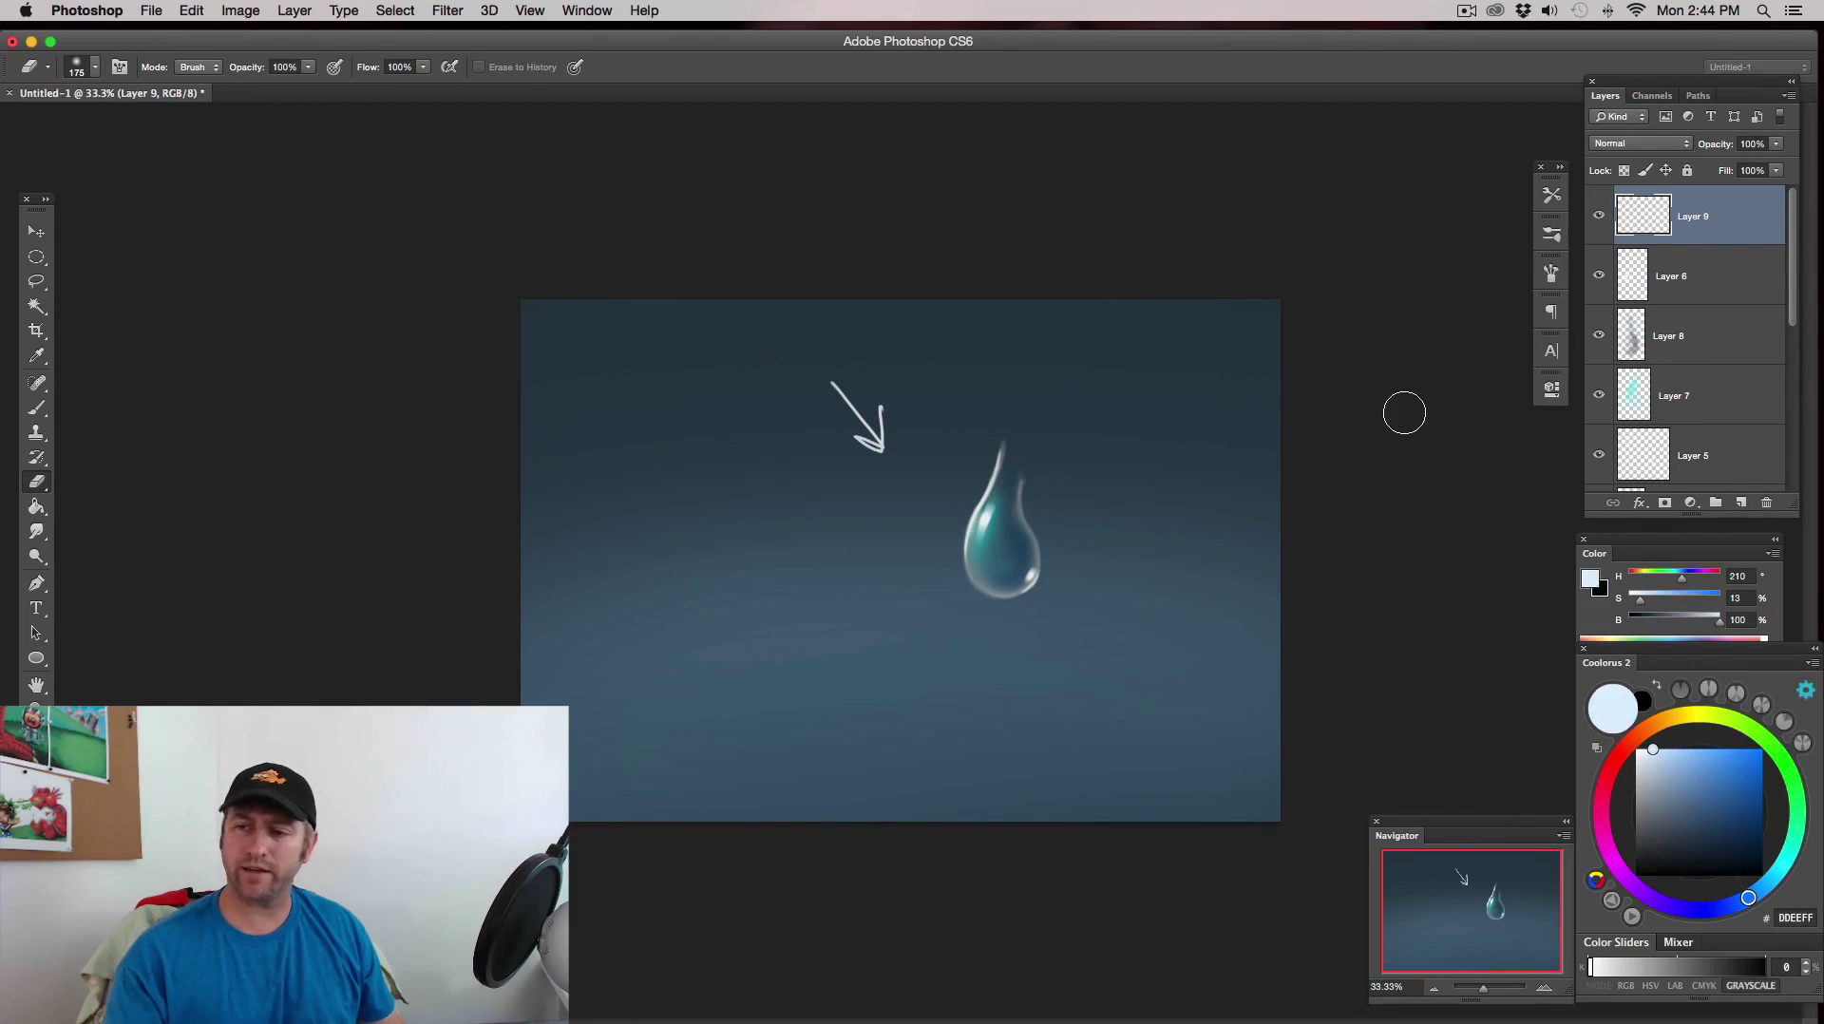
{"action": "left_click", "coordinate": [1660, 143]}
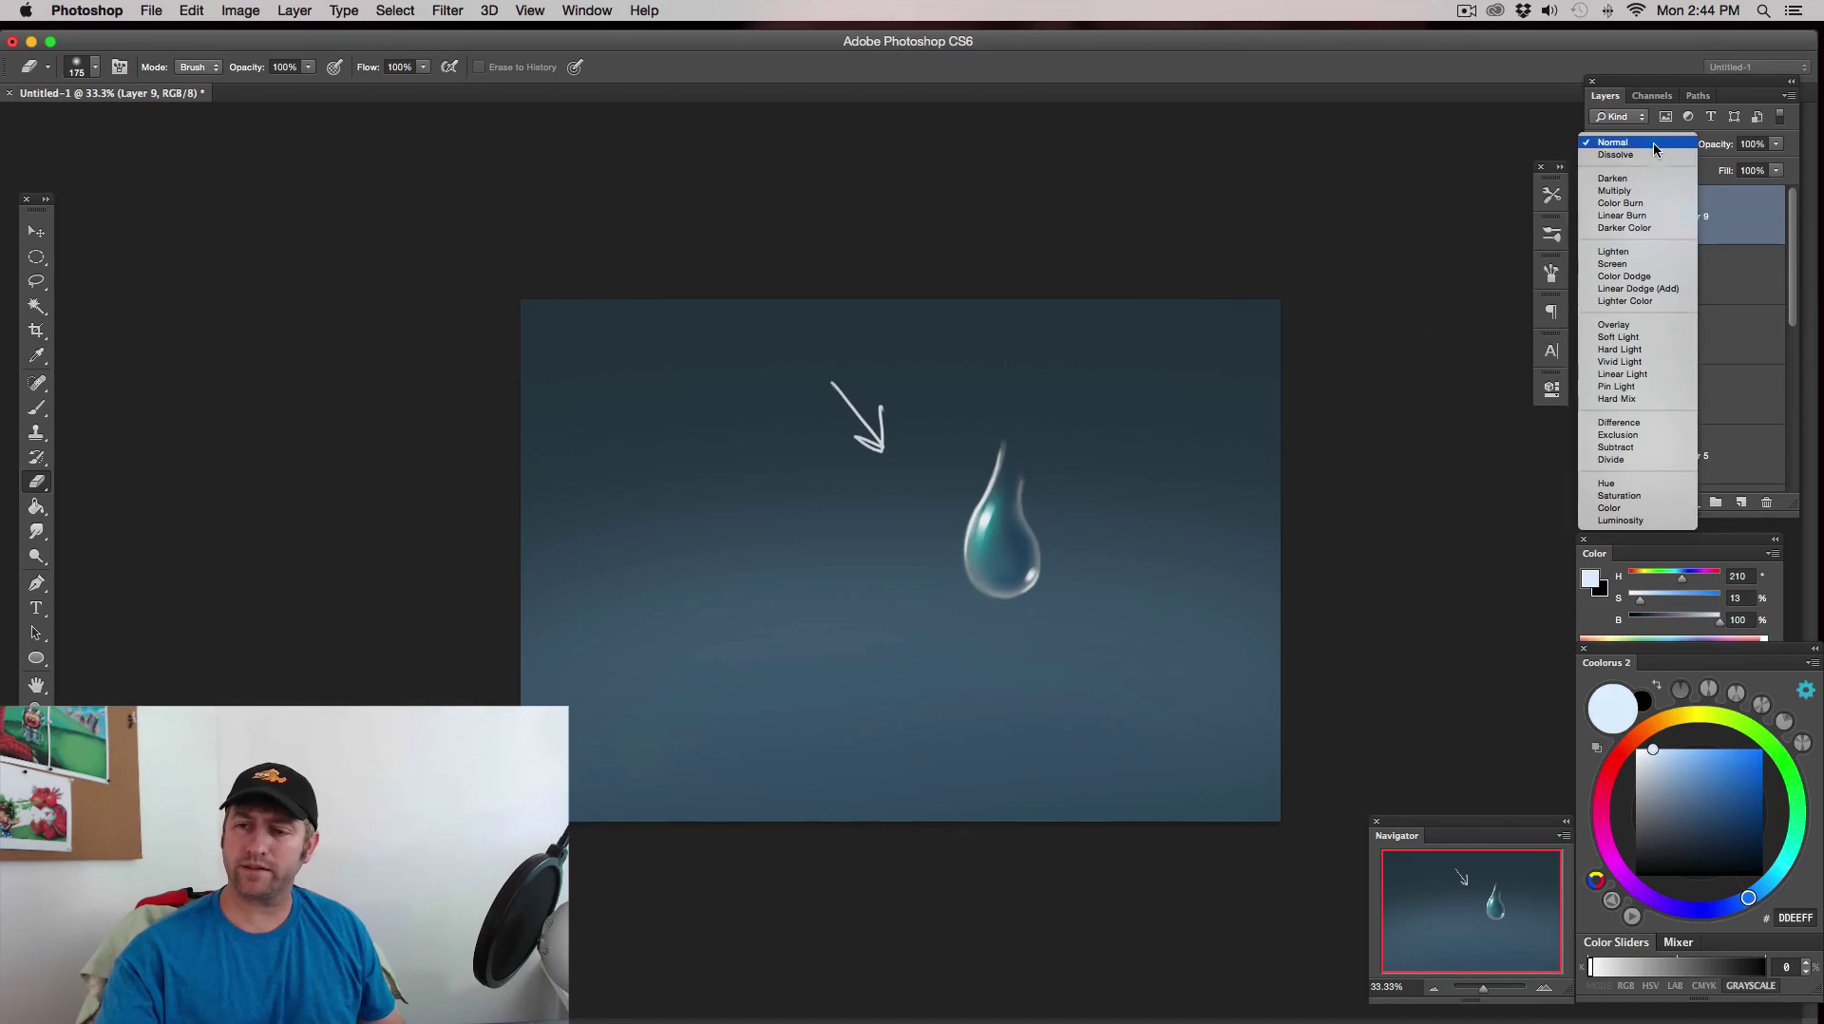
{"action": "left_click", "coordinate": [1639, 265]}
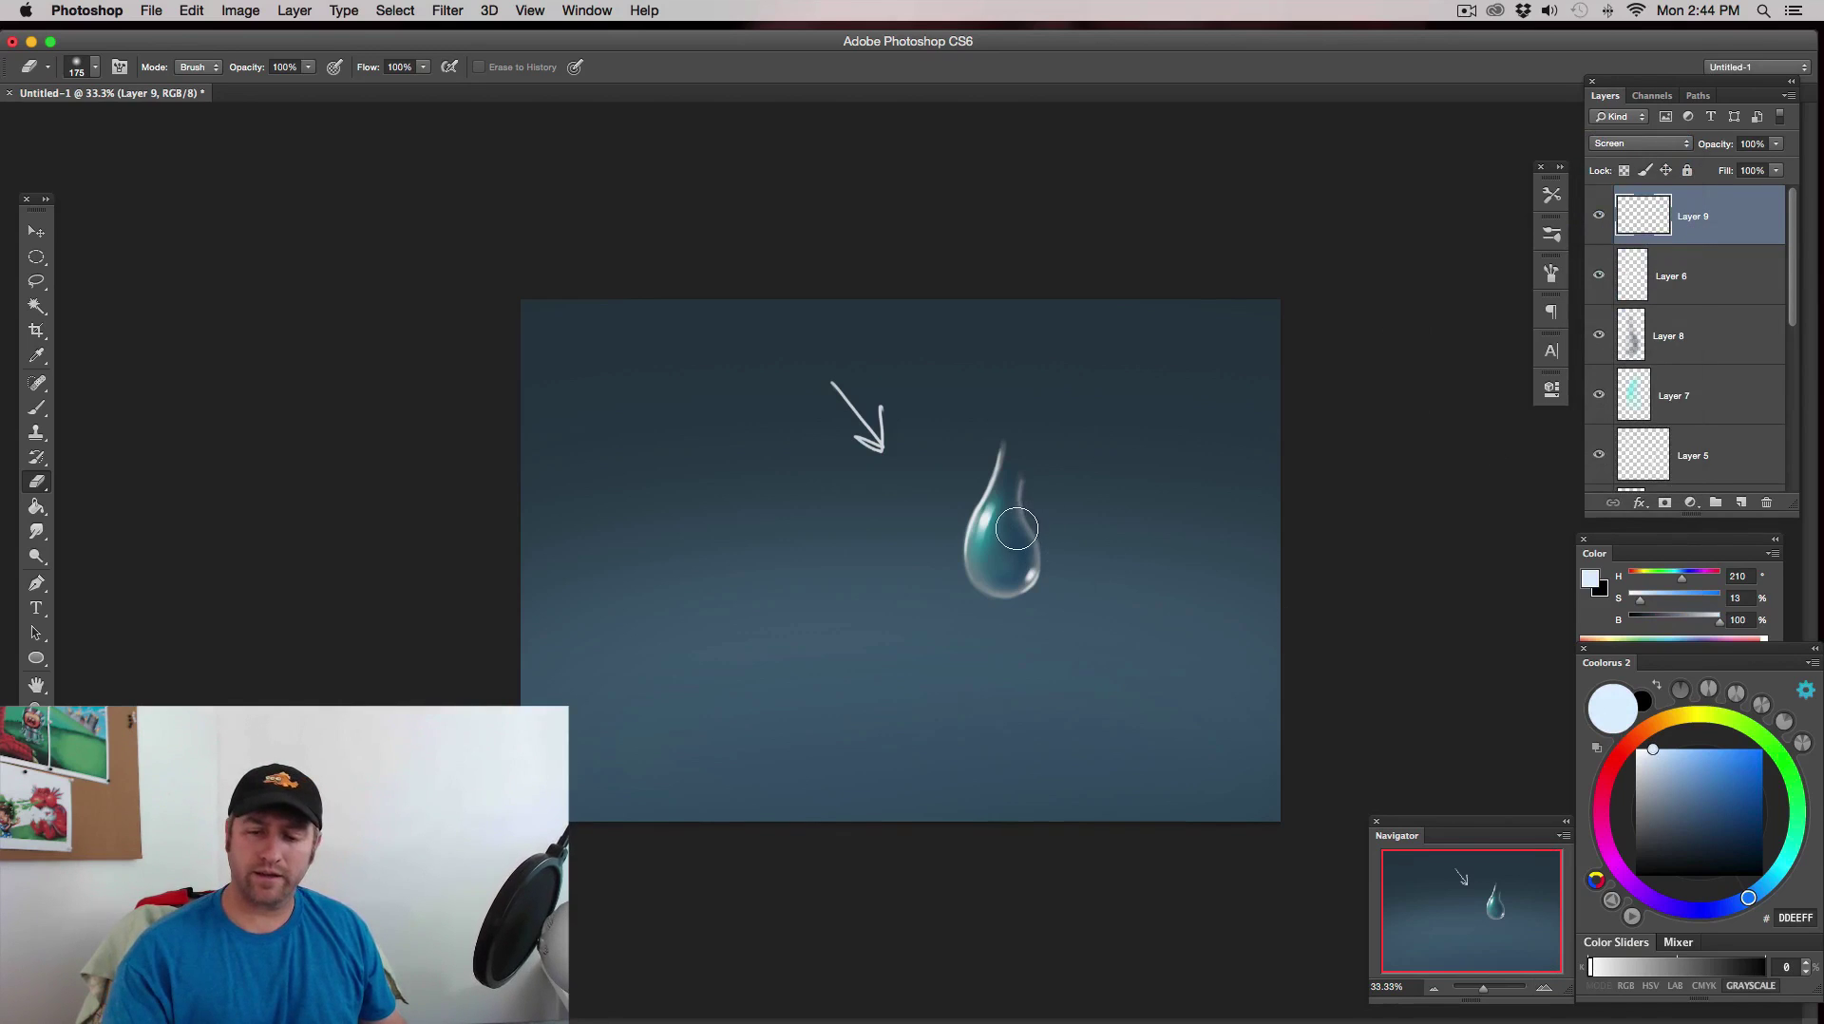
- Try a broad pale Brush stroke beside the drop at 200 px and undo it
{"action": "key", "text": "bracketright"}
{"action": "key", "text": "bracketright"}
{"action": "key", "text": "bracketright"}
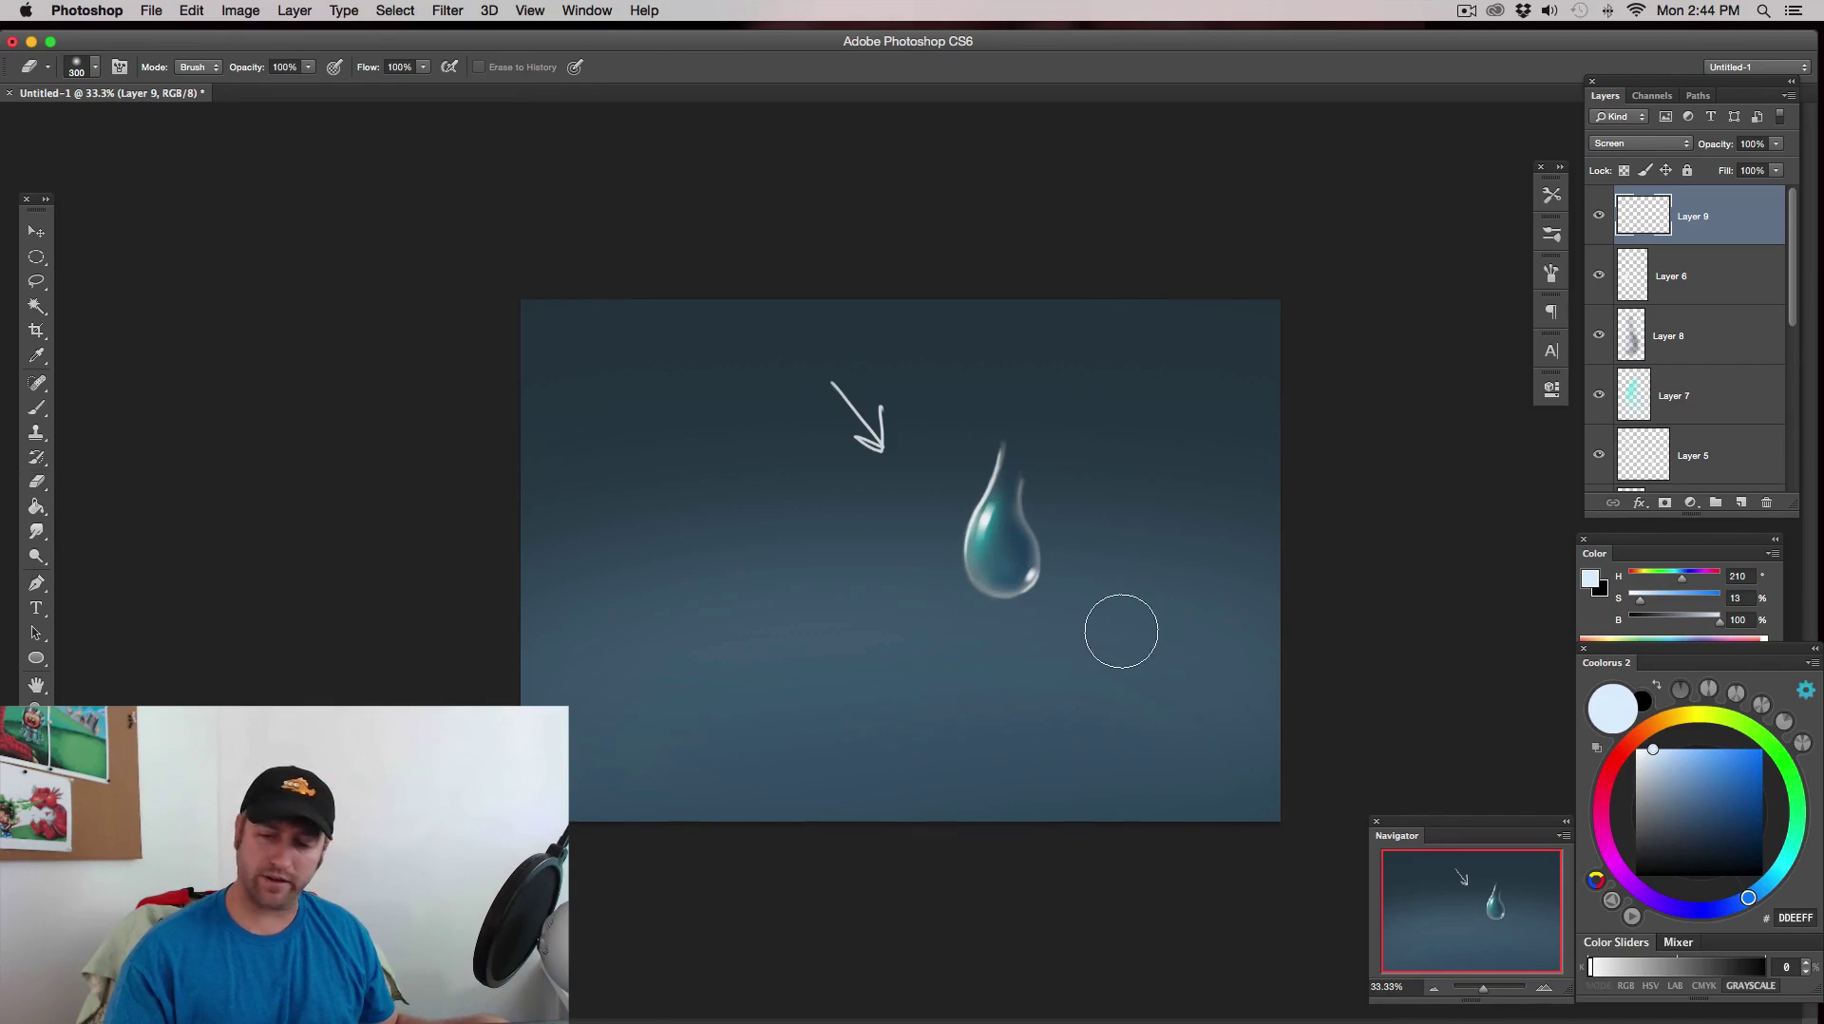
{"action": "key", "text": "b"}
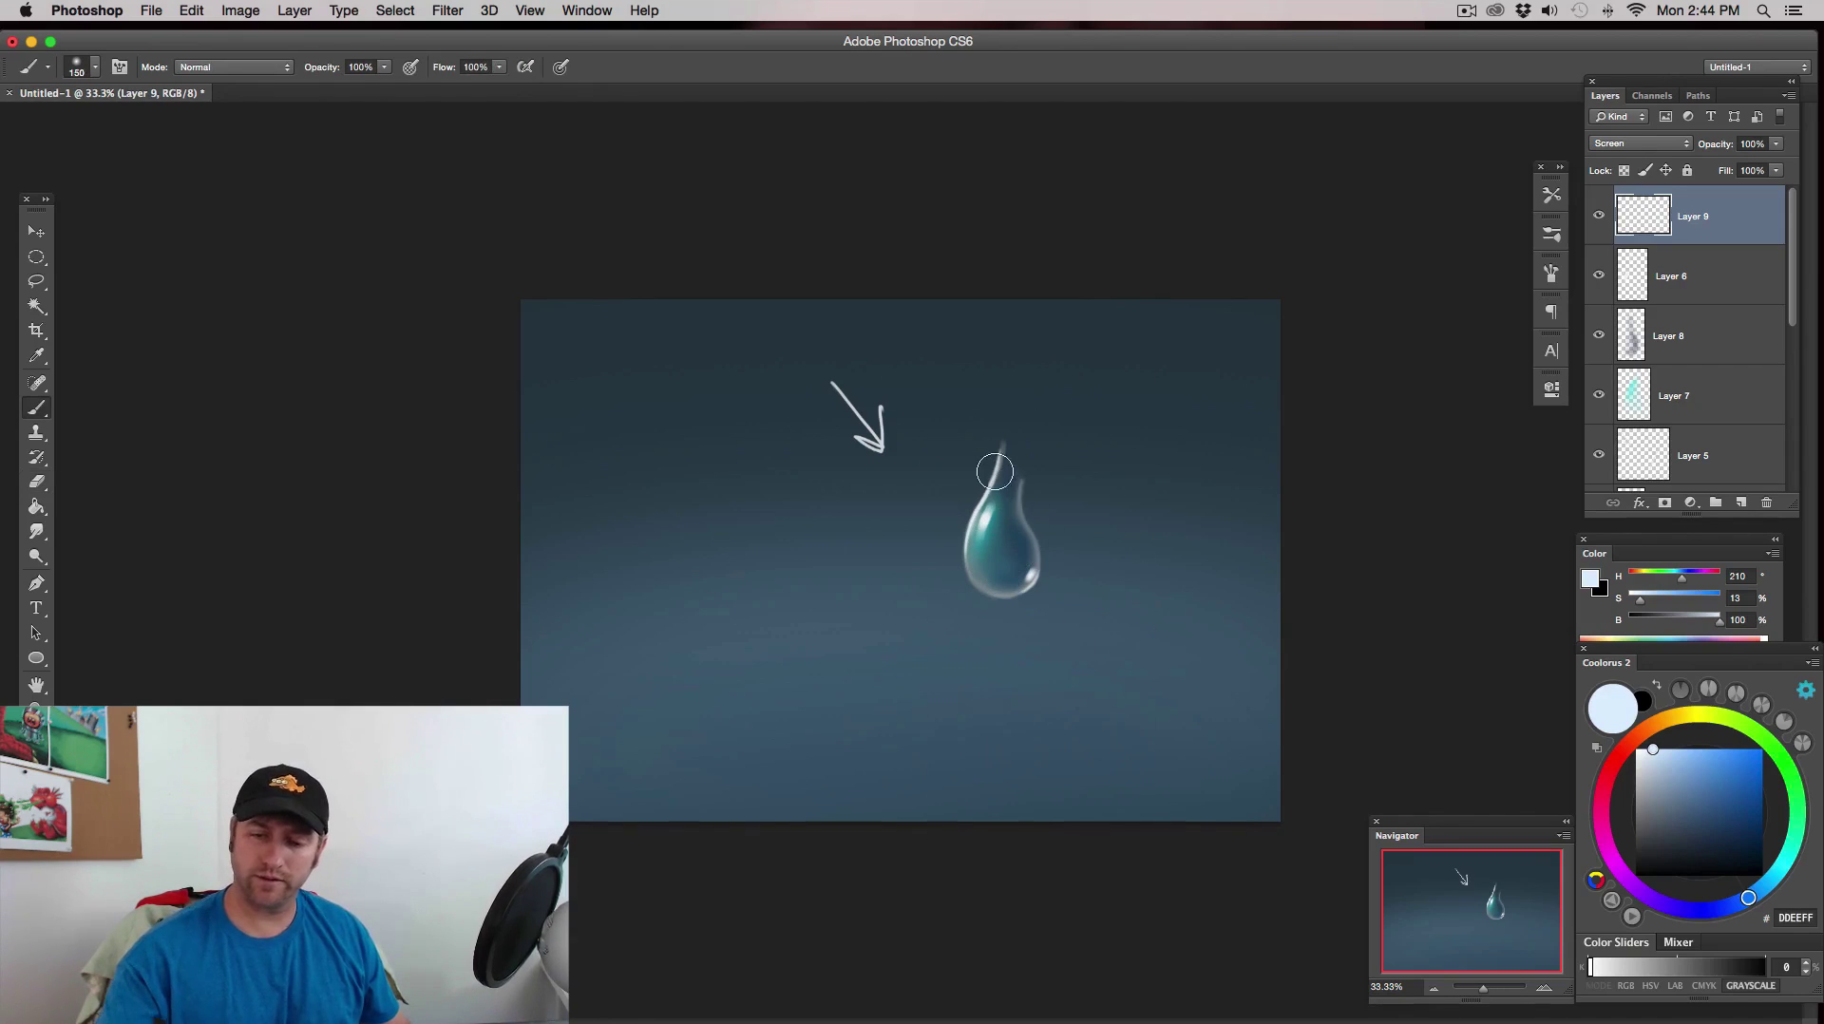
{"action": "key", "text": "bracketright"}
{"action": "key", "text": "bracketright"}
{"action": "key", "text": "bracketright"}
{"action": "key", "text": "bracketright"}
{"action": "left_click_drag", "start_coordinate": [965, 367], "coordinate": [907, 576]}
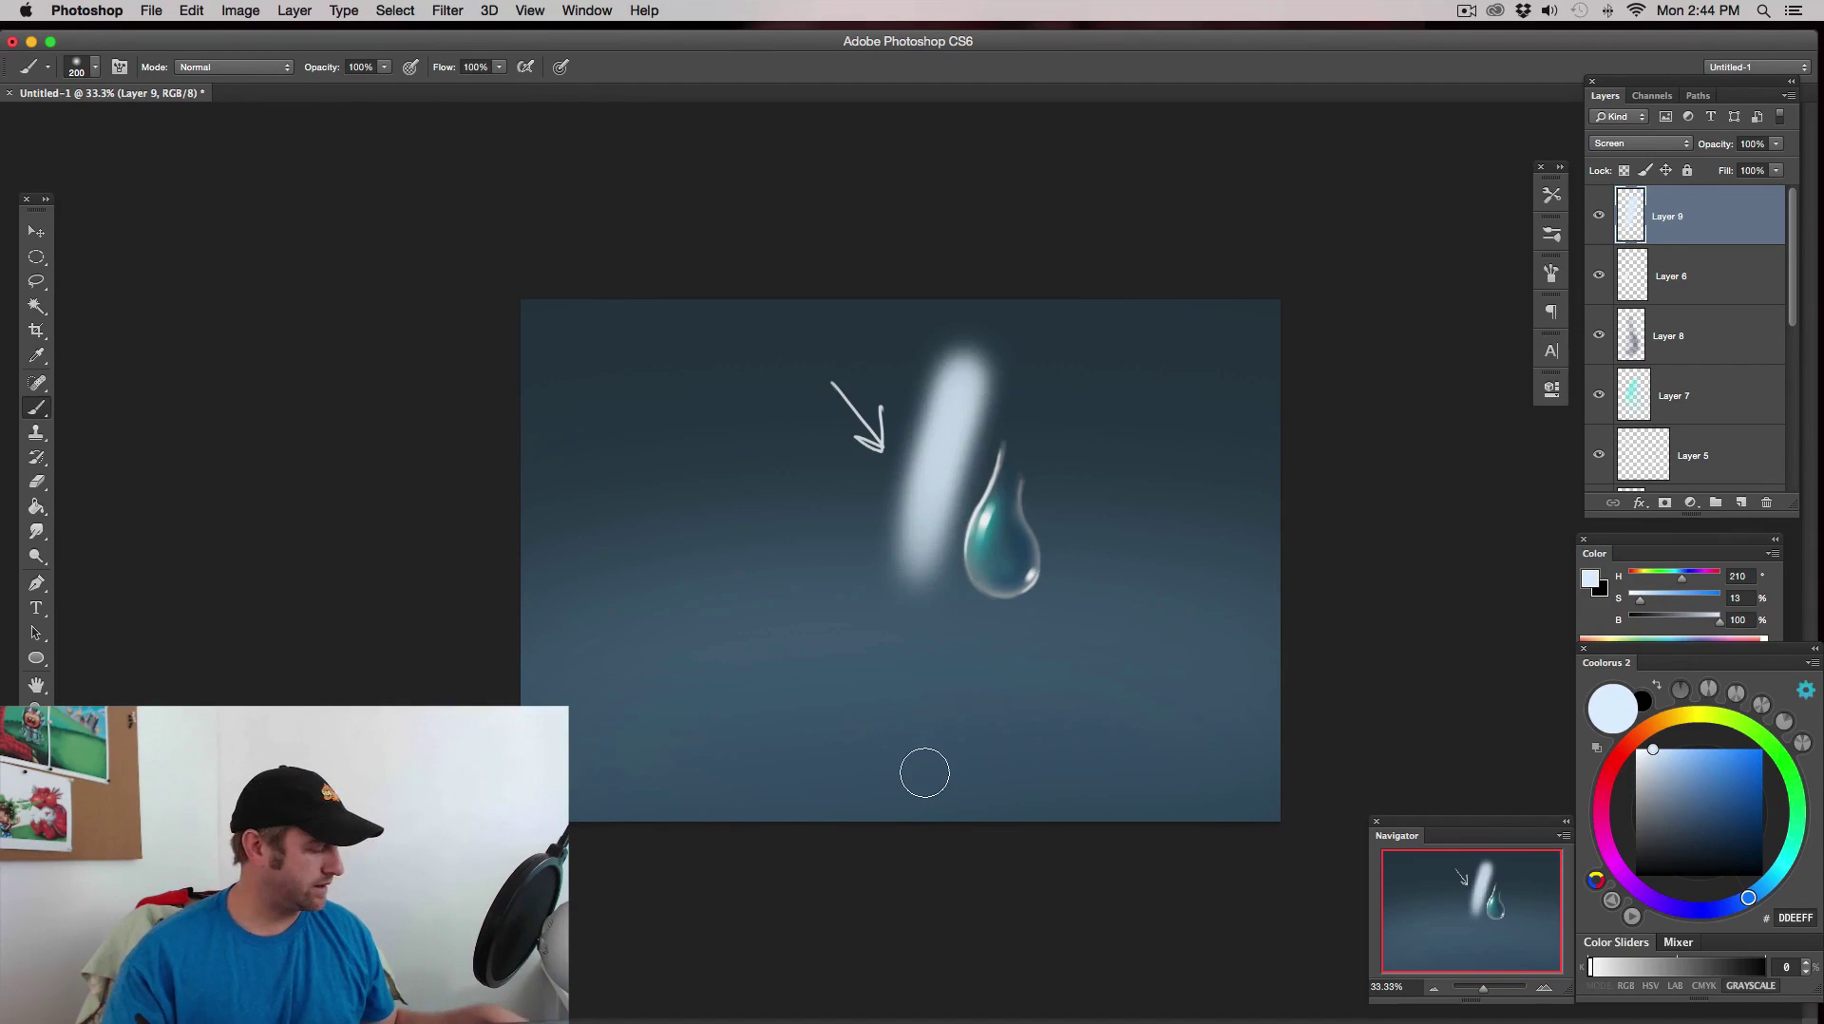
{"action": "key", "text": "ctrl+z"}
- Paint a soft pale glow along the drop's upper-left edge with the Brush at about 150 to 250 px
{"action": "left_click_drag", "start_coordinate": [990, 474], "coordinate": [979, 504]}
{"action": "key", "text": "bracketleft"}
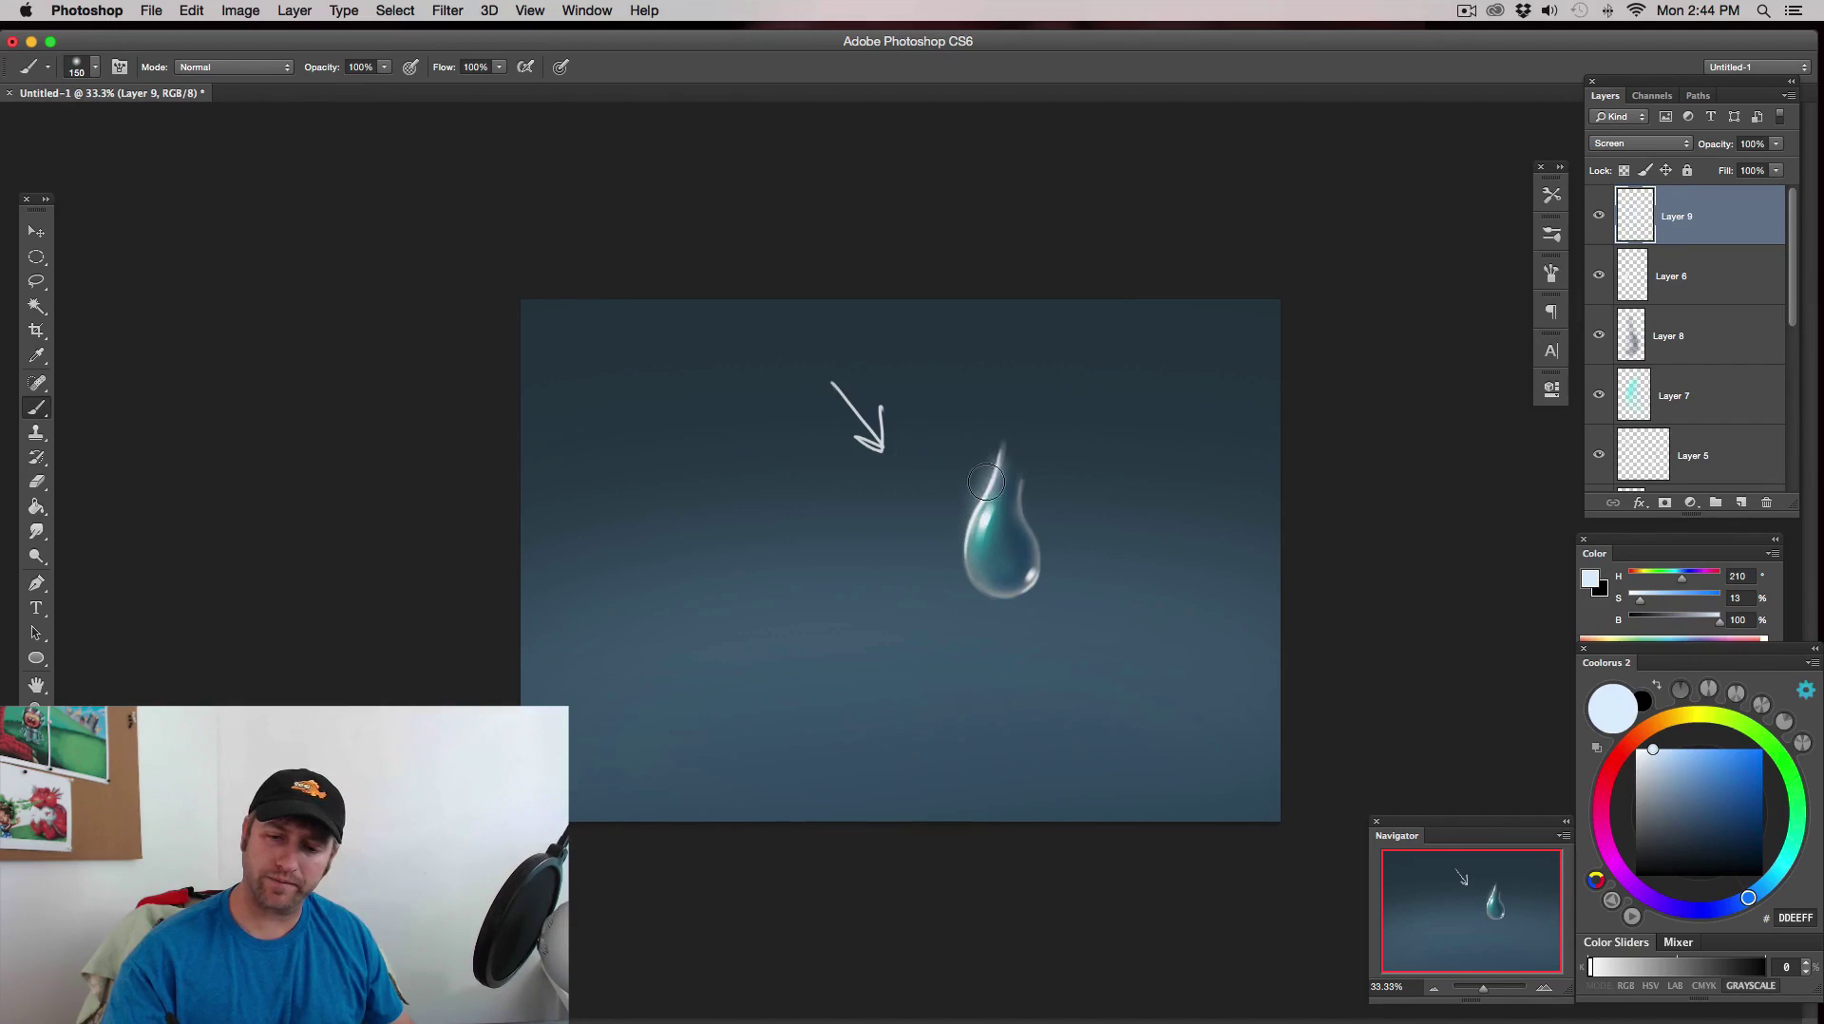
{"action": "key", "text": "bracketleft"}
{"action": "key", "text": "bracketleft"}
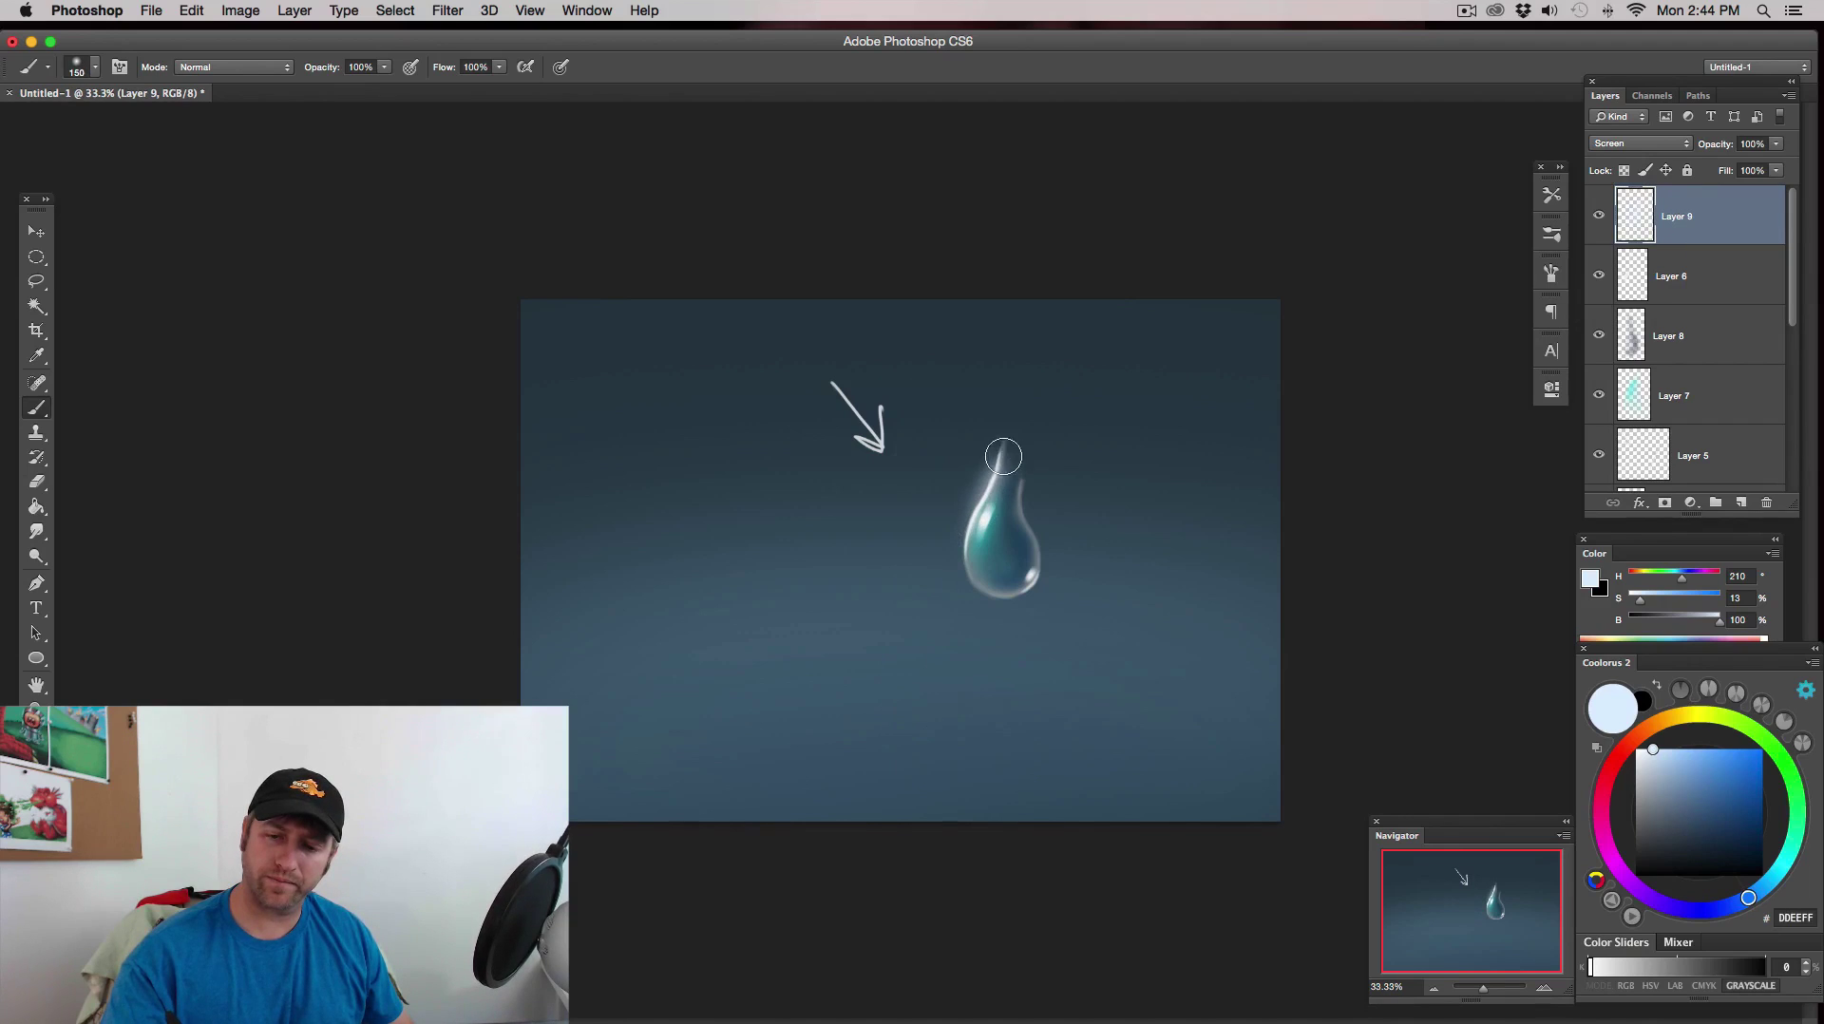
{"action": "key", "text": "bracketright"}
{"action": "key", "text": "bracketright"}
{"action": "key", "text": "bracketright"}
{"action": "mouse_move", "coordinate": [1000, 457]}
{"action": "left_mouse_down"}
{"action": "mouse_move", "coordinate": [969, 527]}
{"action": "mouse_move", "coordinate": [973, 486]}
{"action": "left_mouse_up"}
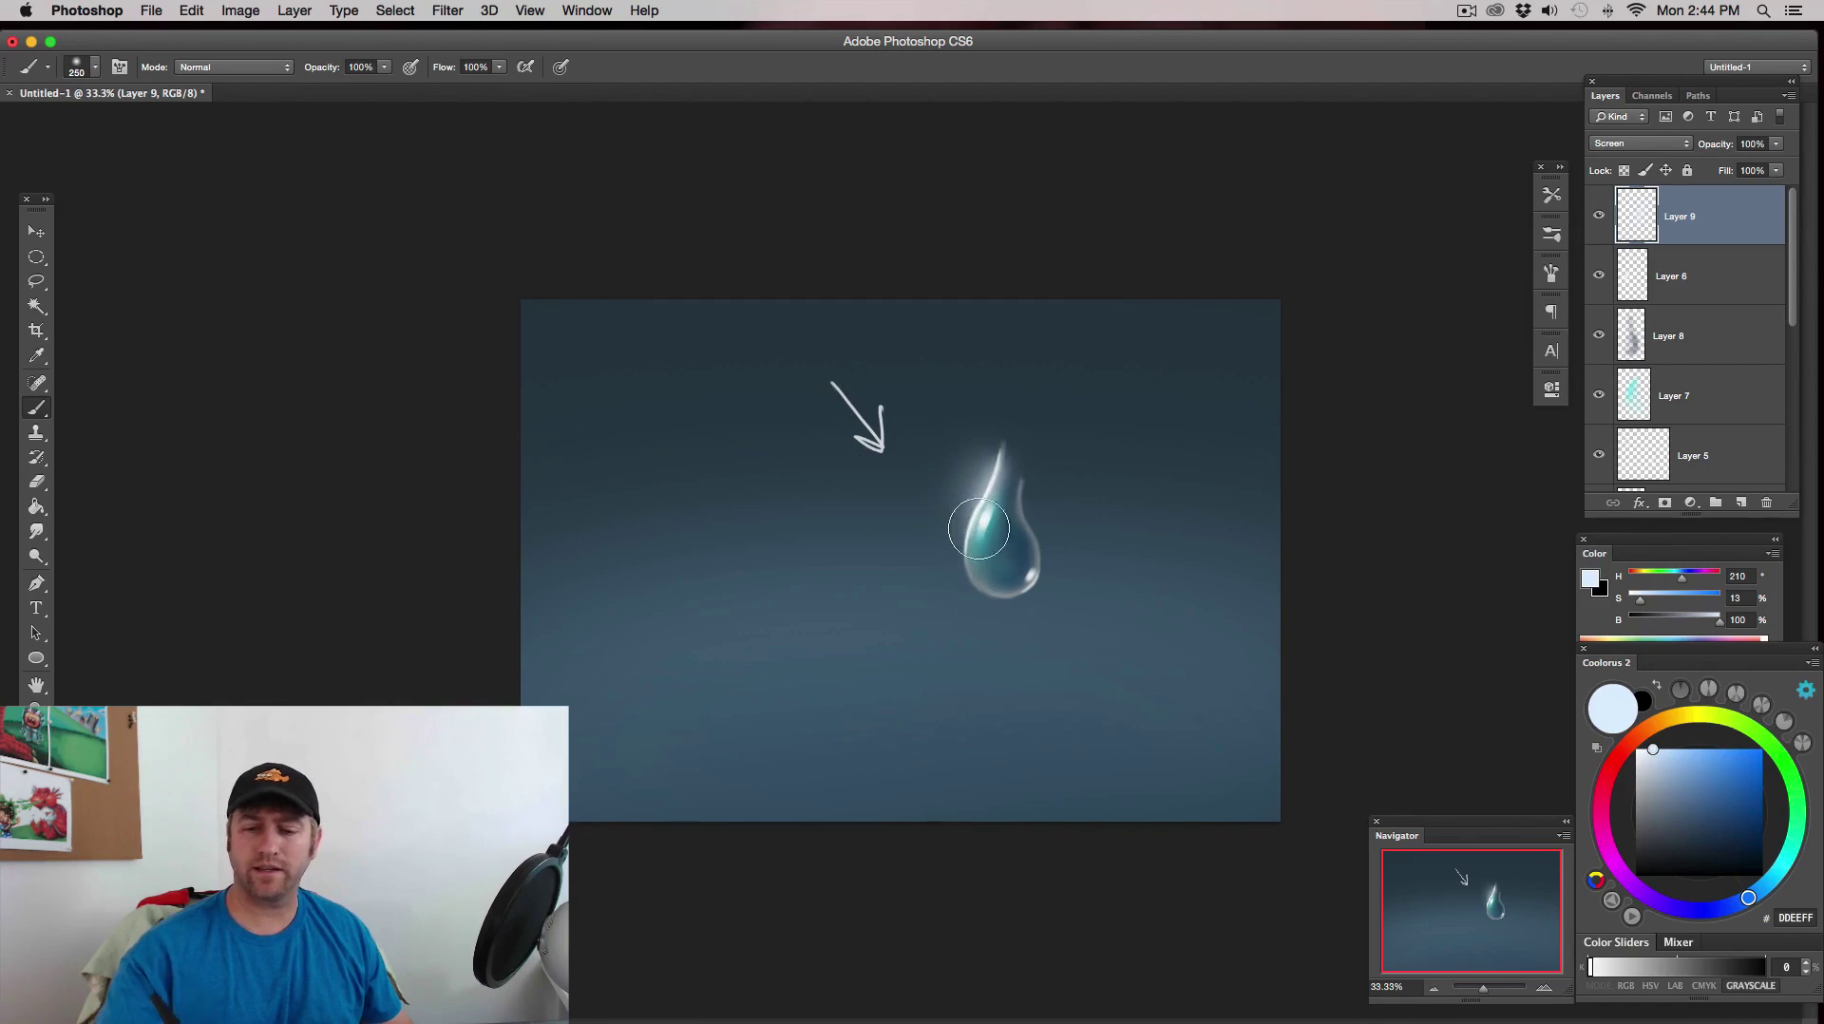
- Paint a small pale glow around the drop's lower-right highlight with a much smaller brush
{"action": "key", "text": "bracketleft"}
{"action": "key", "text": "bracketleft"}
{"action": "key", "text": "bracketleft"}
{"action": "key", "text": "bracketleft"}
{"action": "key", "text": "bracketleft"}
{"action": "key", "text": "bracketleft"}
{"action": "key", "text": "bracketleft"}
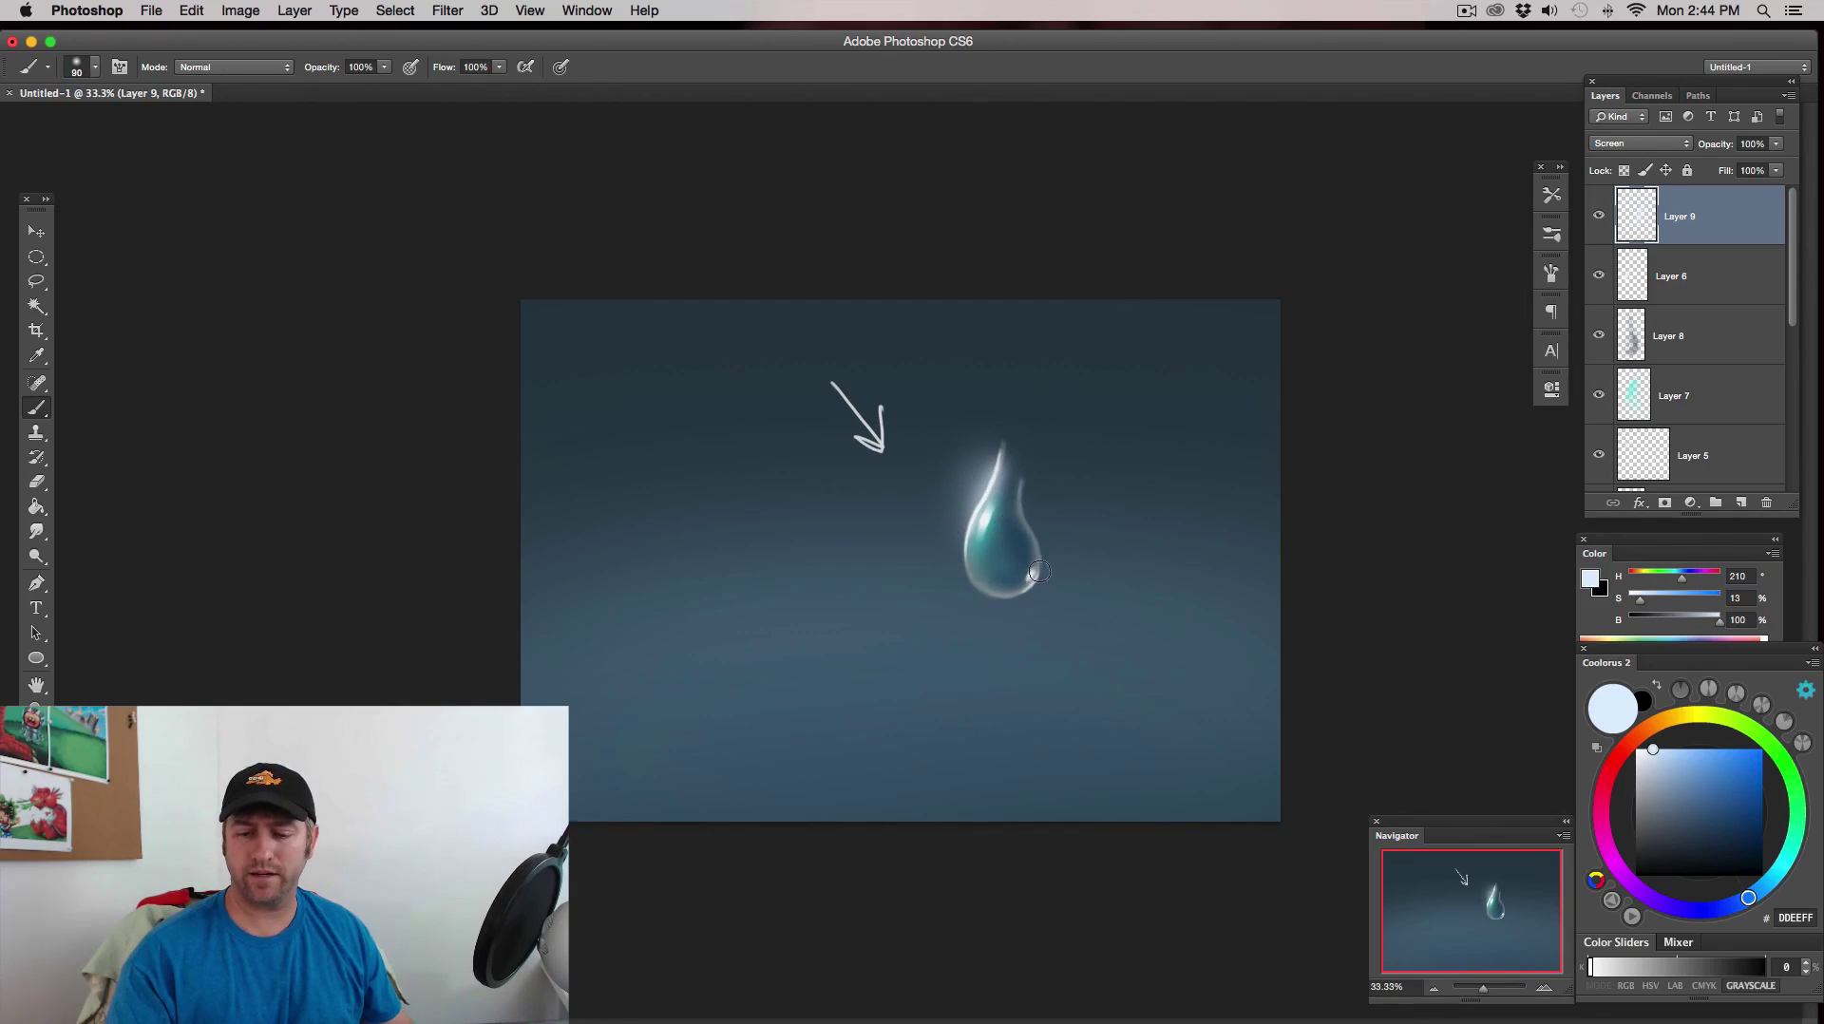
{"action": "key", "text": "bracketleft"}
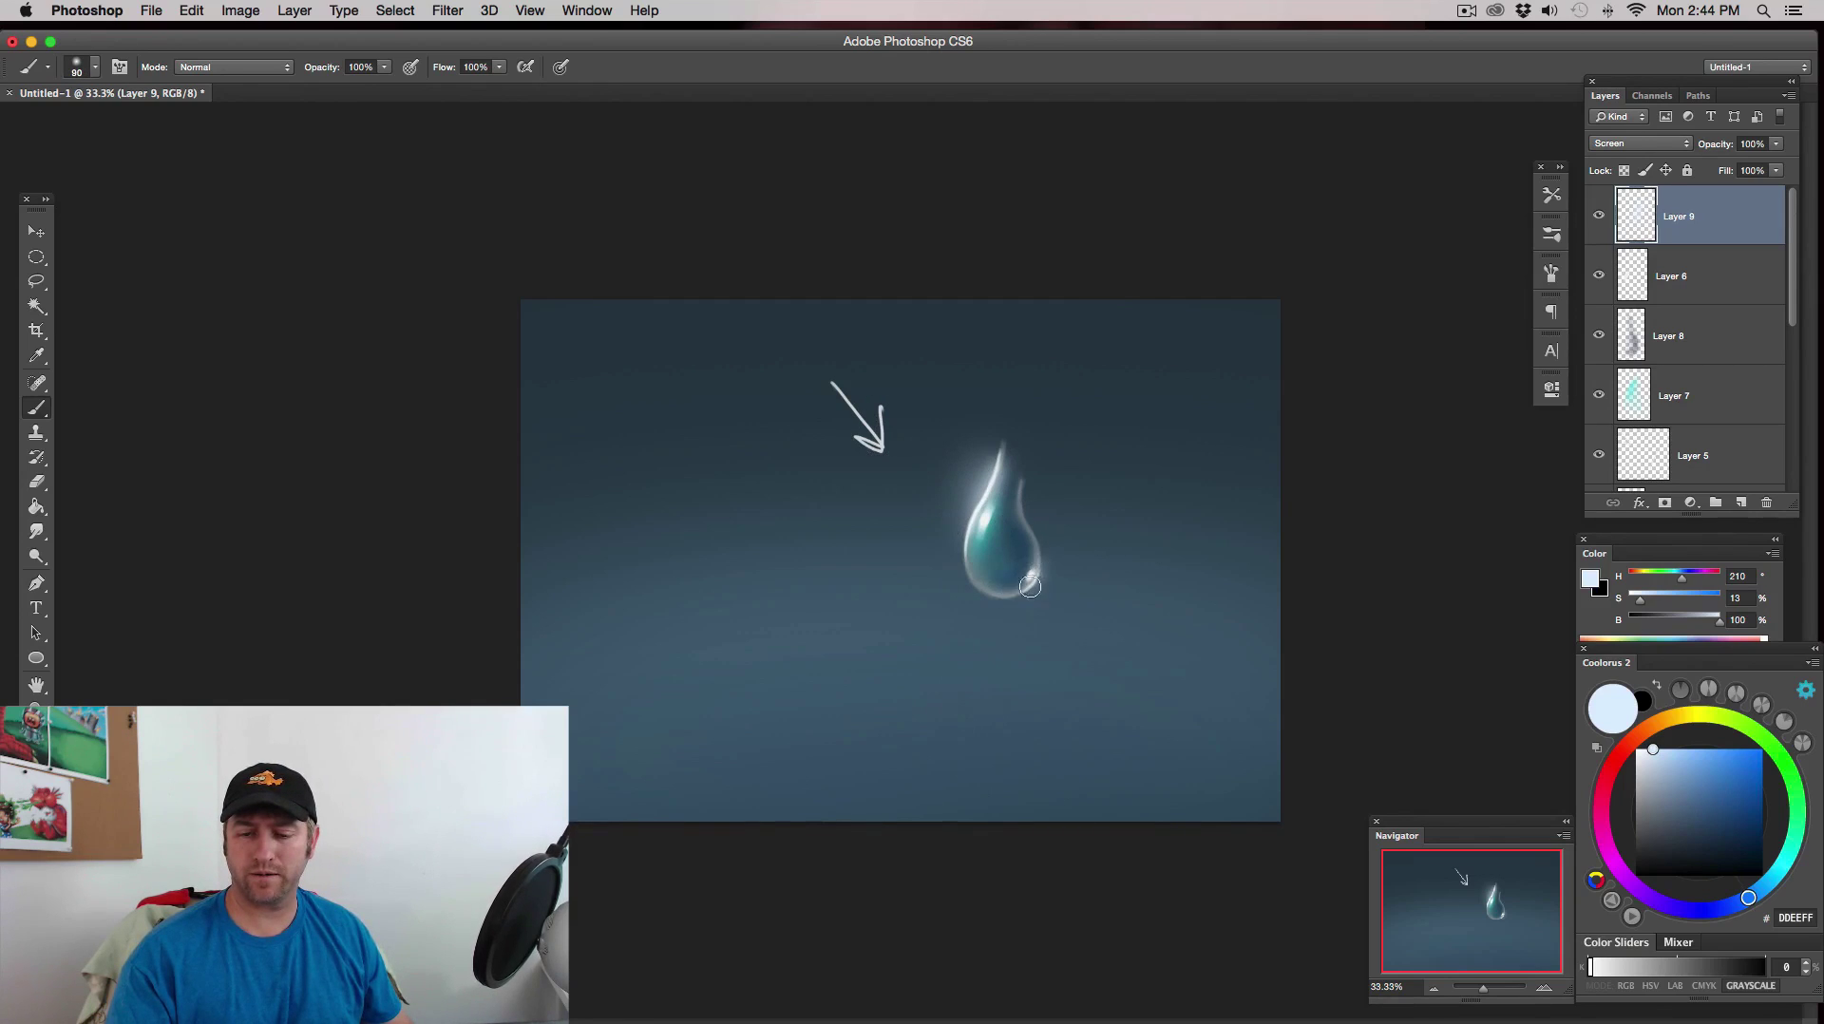
{"action": "key", "text": "bracketright"}
{"action": "key", "text": "bracketright"}
{"action": "key", "text": "bracketright"}
{"action": "left_click_drag", "start_coordinate": [1032, 585], "coordinate": [1043, 572]}
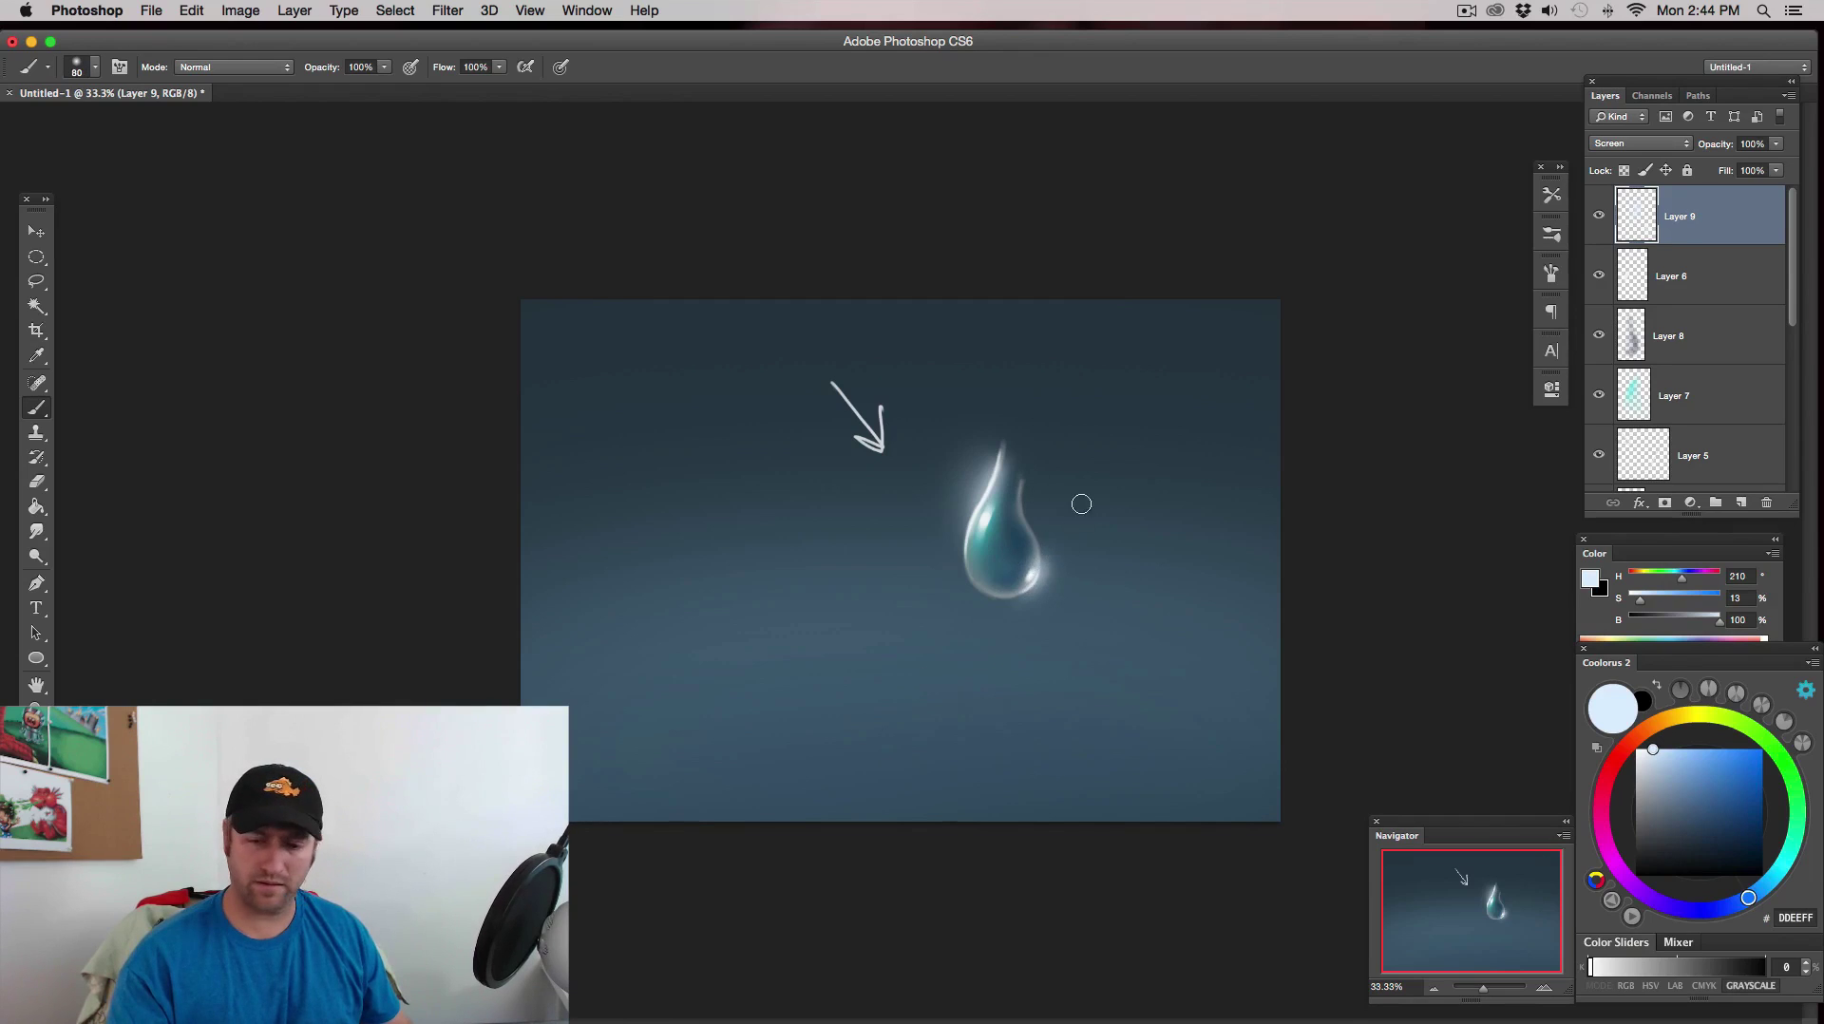
{"action": "key", "text": "bracketright"}
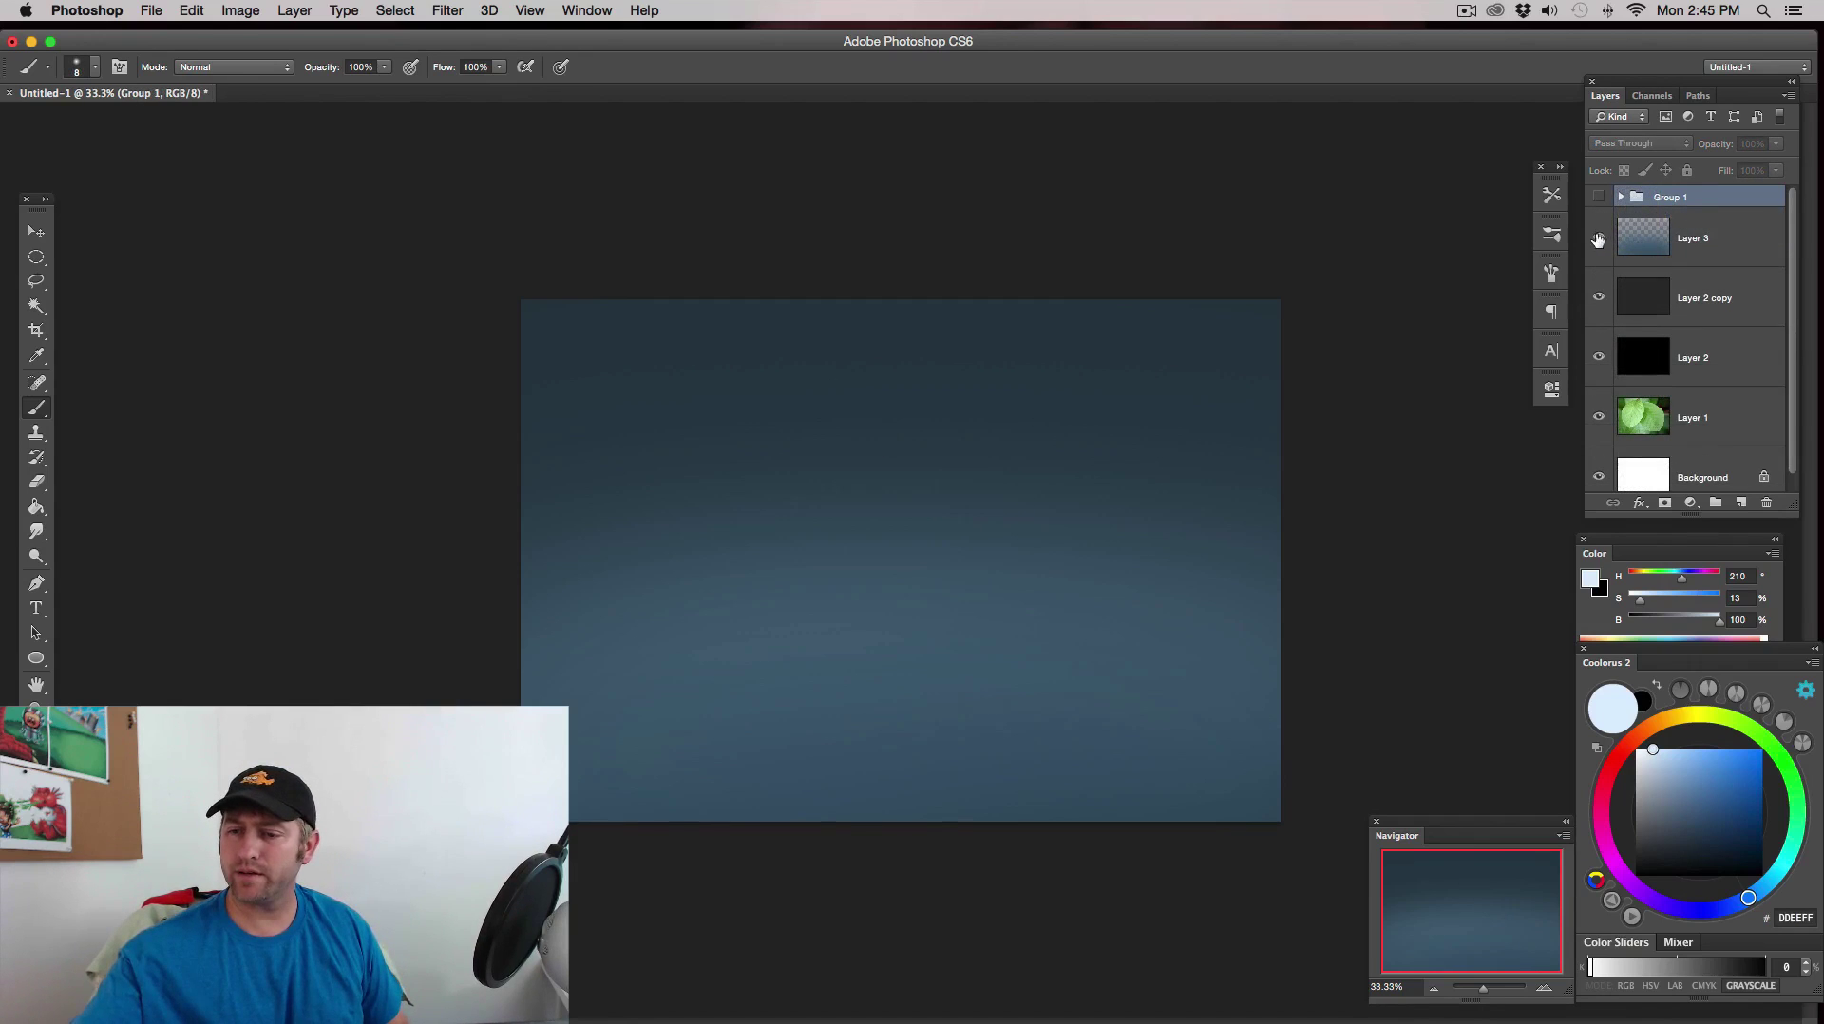
- Hide Layer 3, Layer 2 copy and Layer 2 above the leaf photo, and duplicate the leaf photo layer
{"action": "left_click_drag", "start_coordinate": [1598, 240], "coordinate": [1599, 360]}
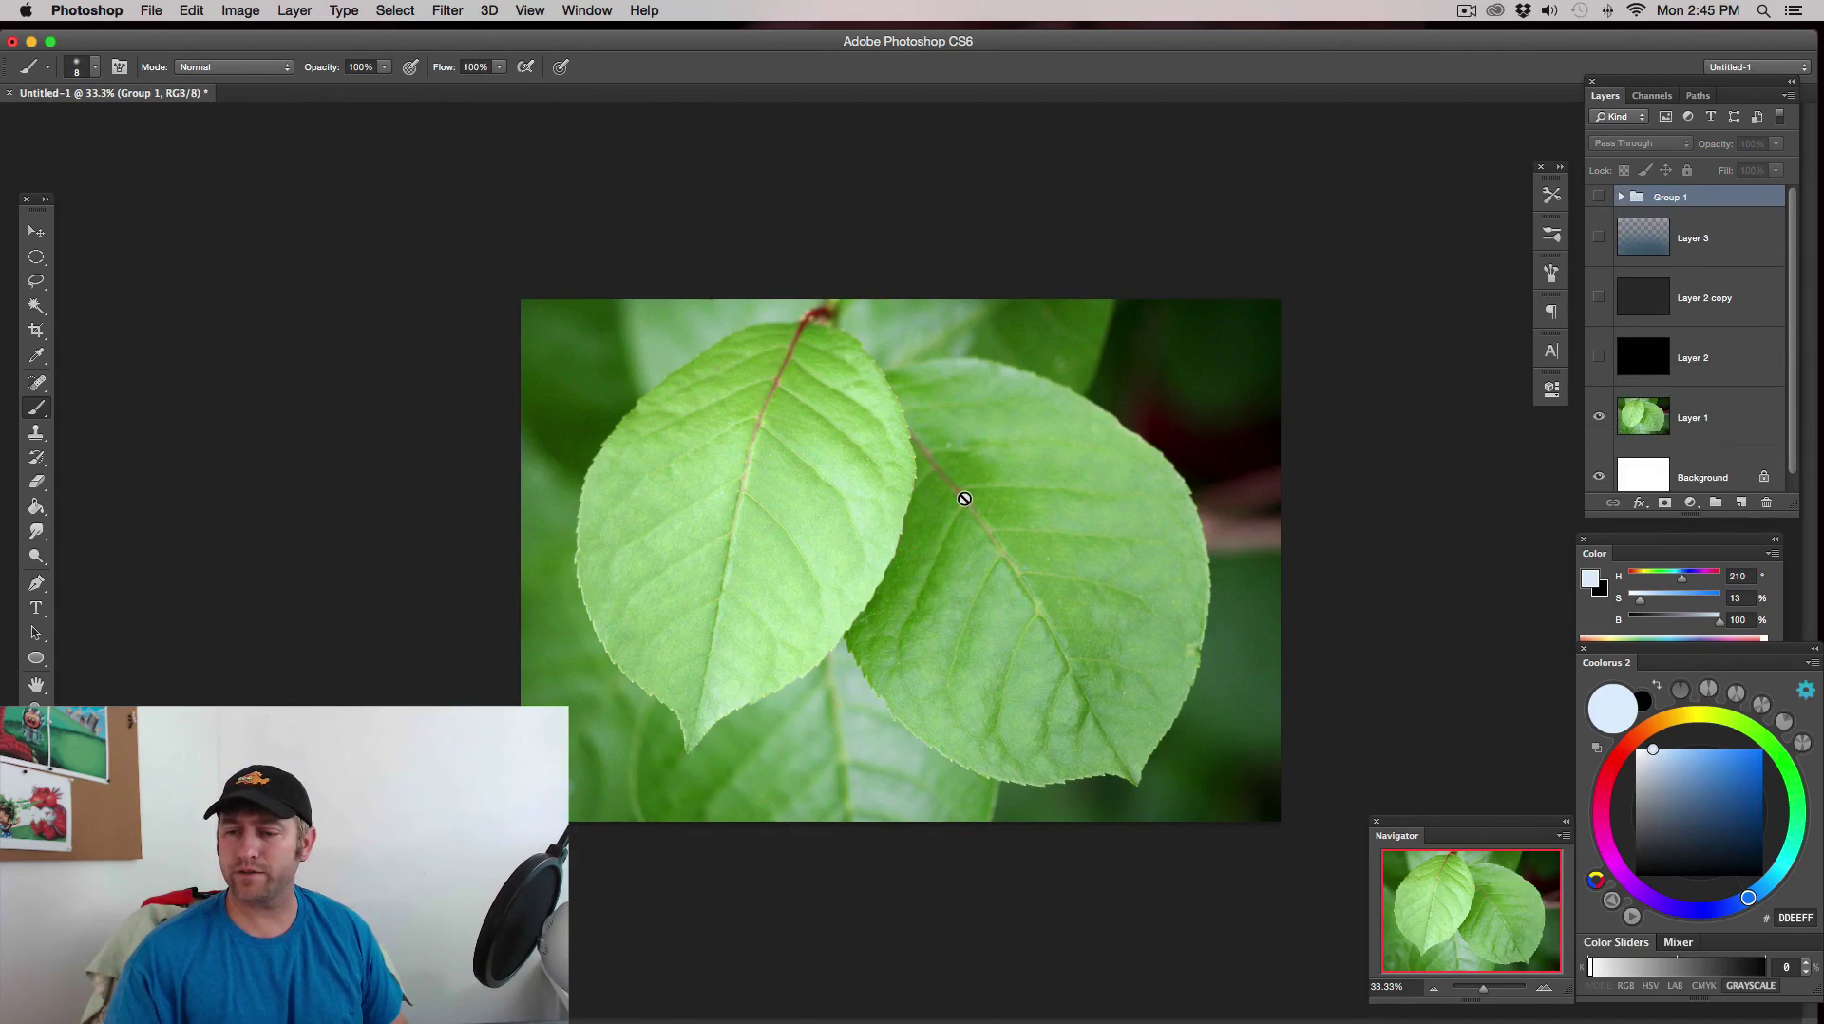
{"action": "left_click", "coordinate": [1723, 421]}
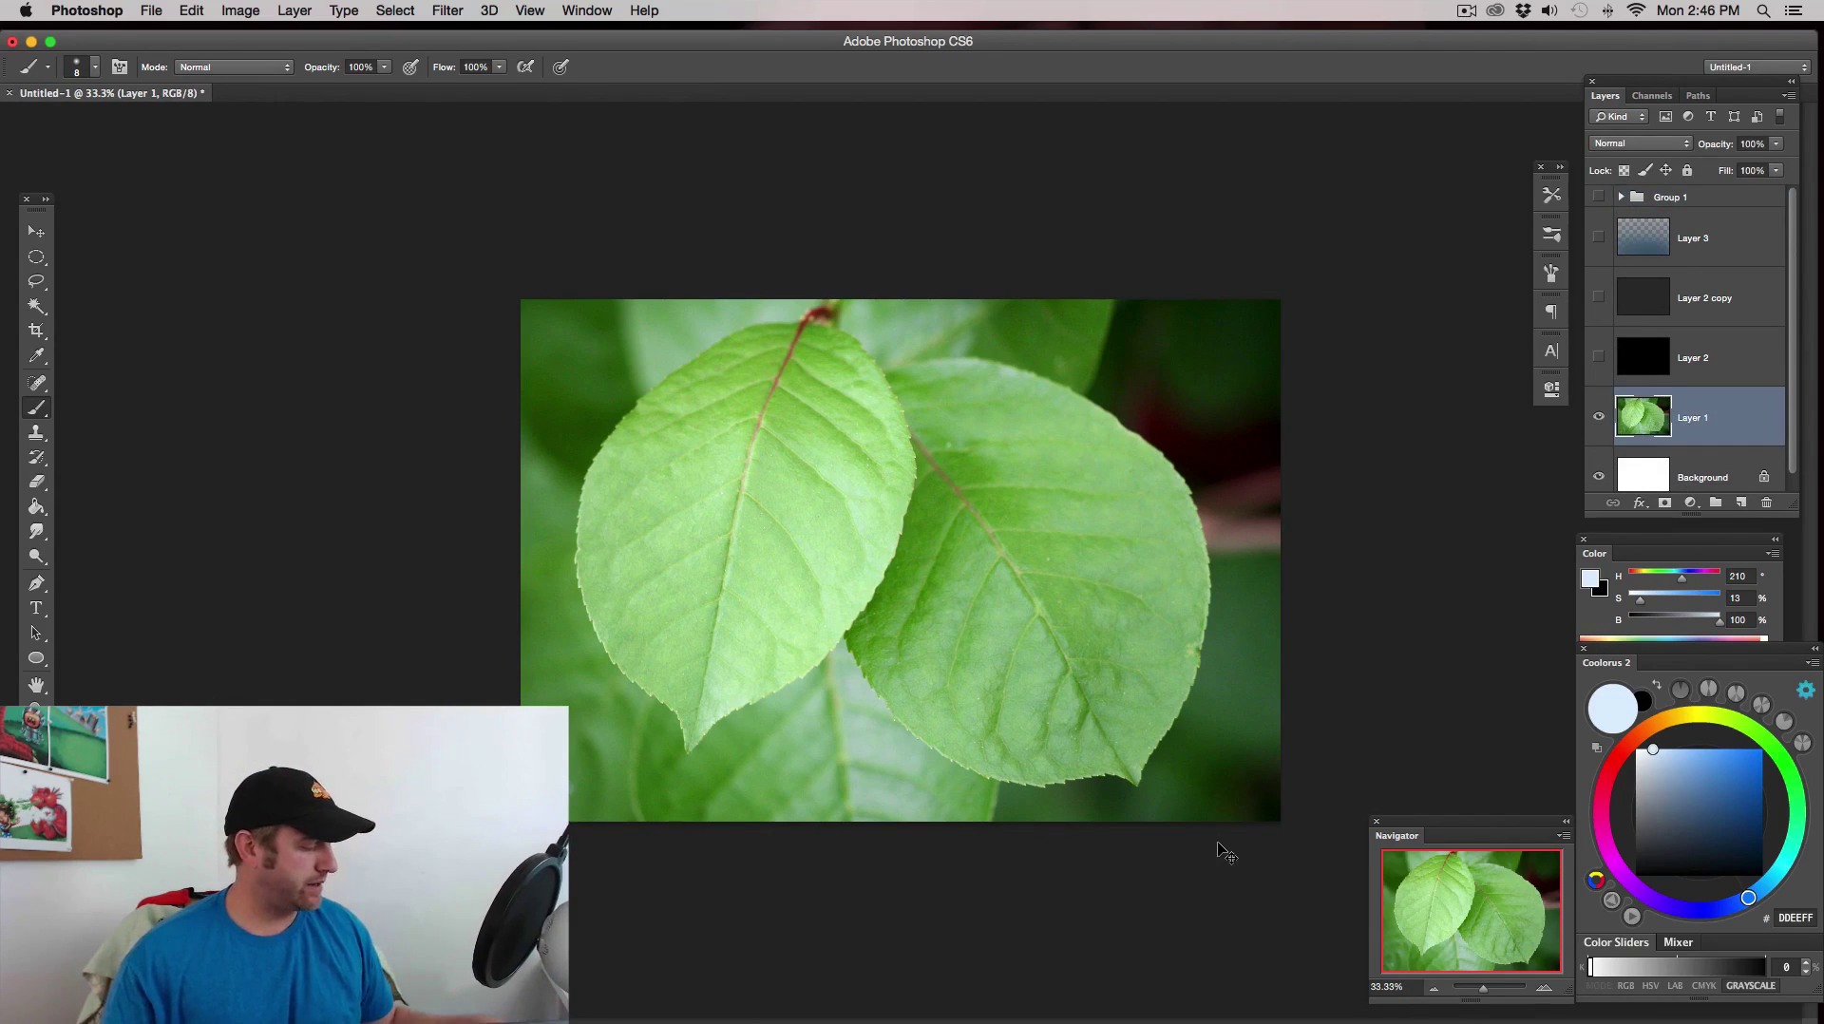
{"action": "key", "text": "super+j"}
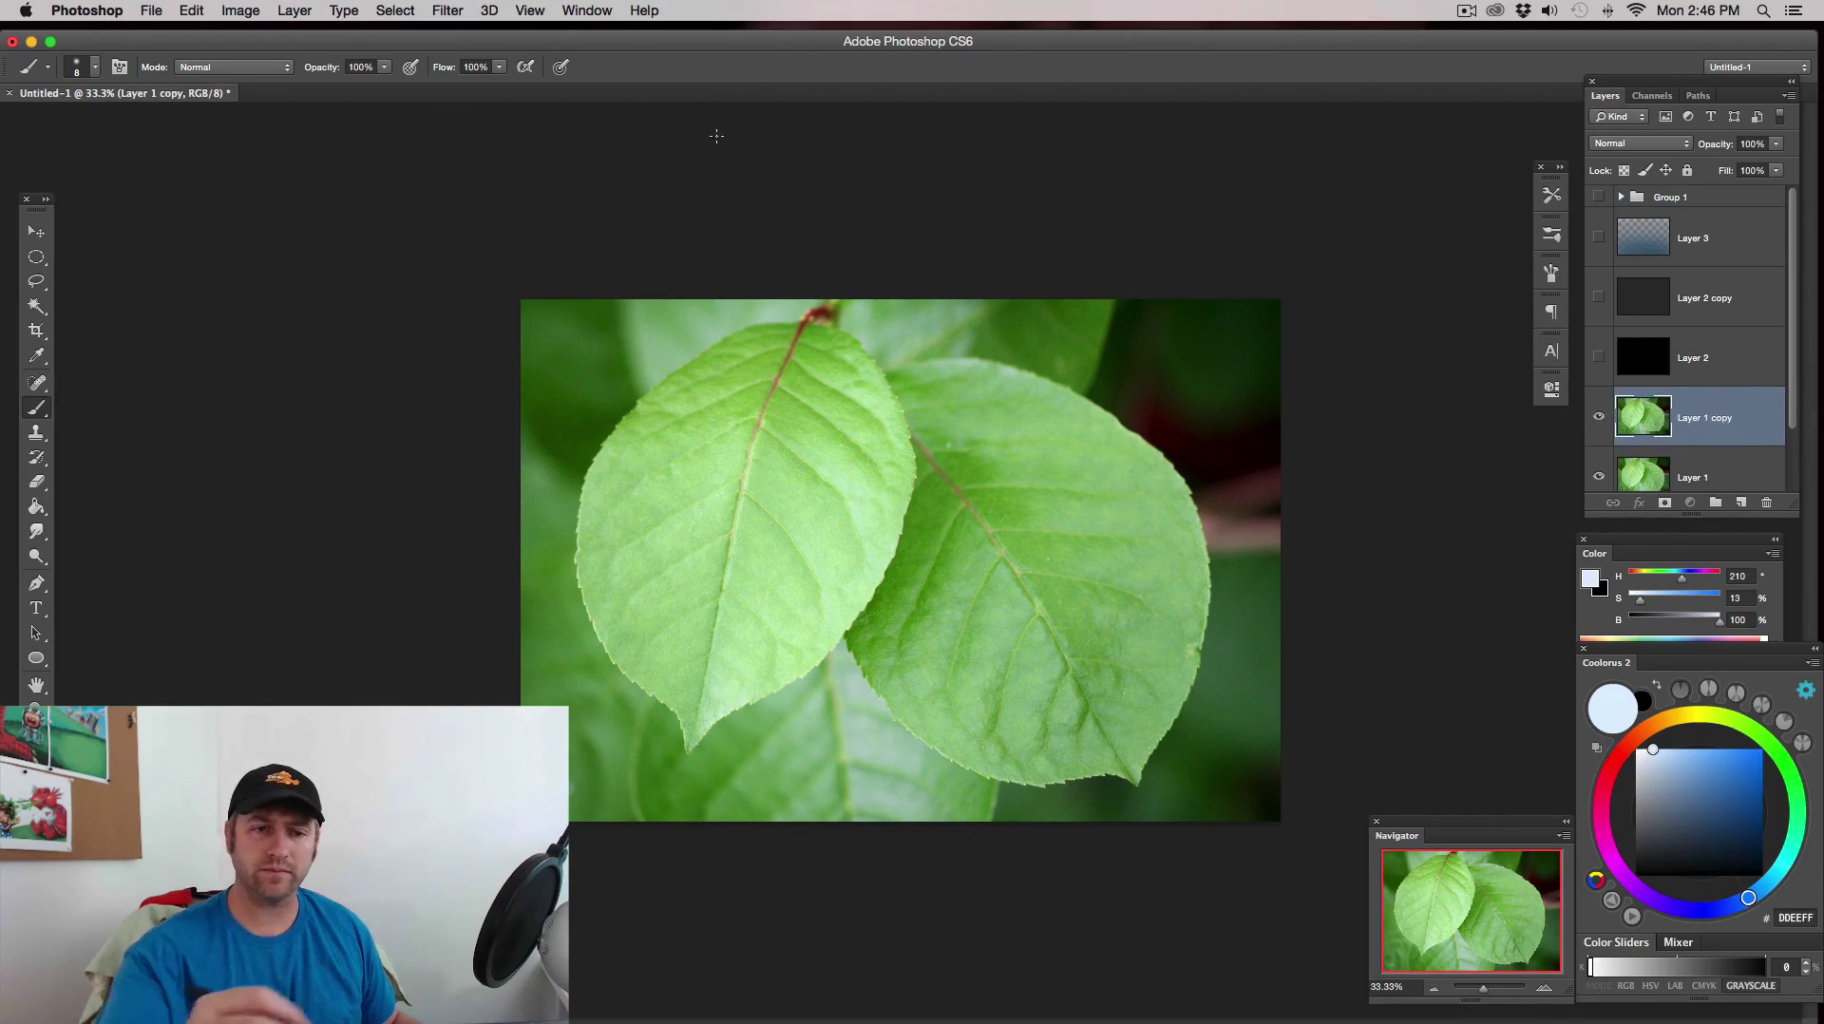
- Apply a Gaussian Blur with a radius of 23.3 pixels to the leaf photo copy
{"action": "left_click", "coordinate": [450, 11]}
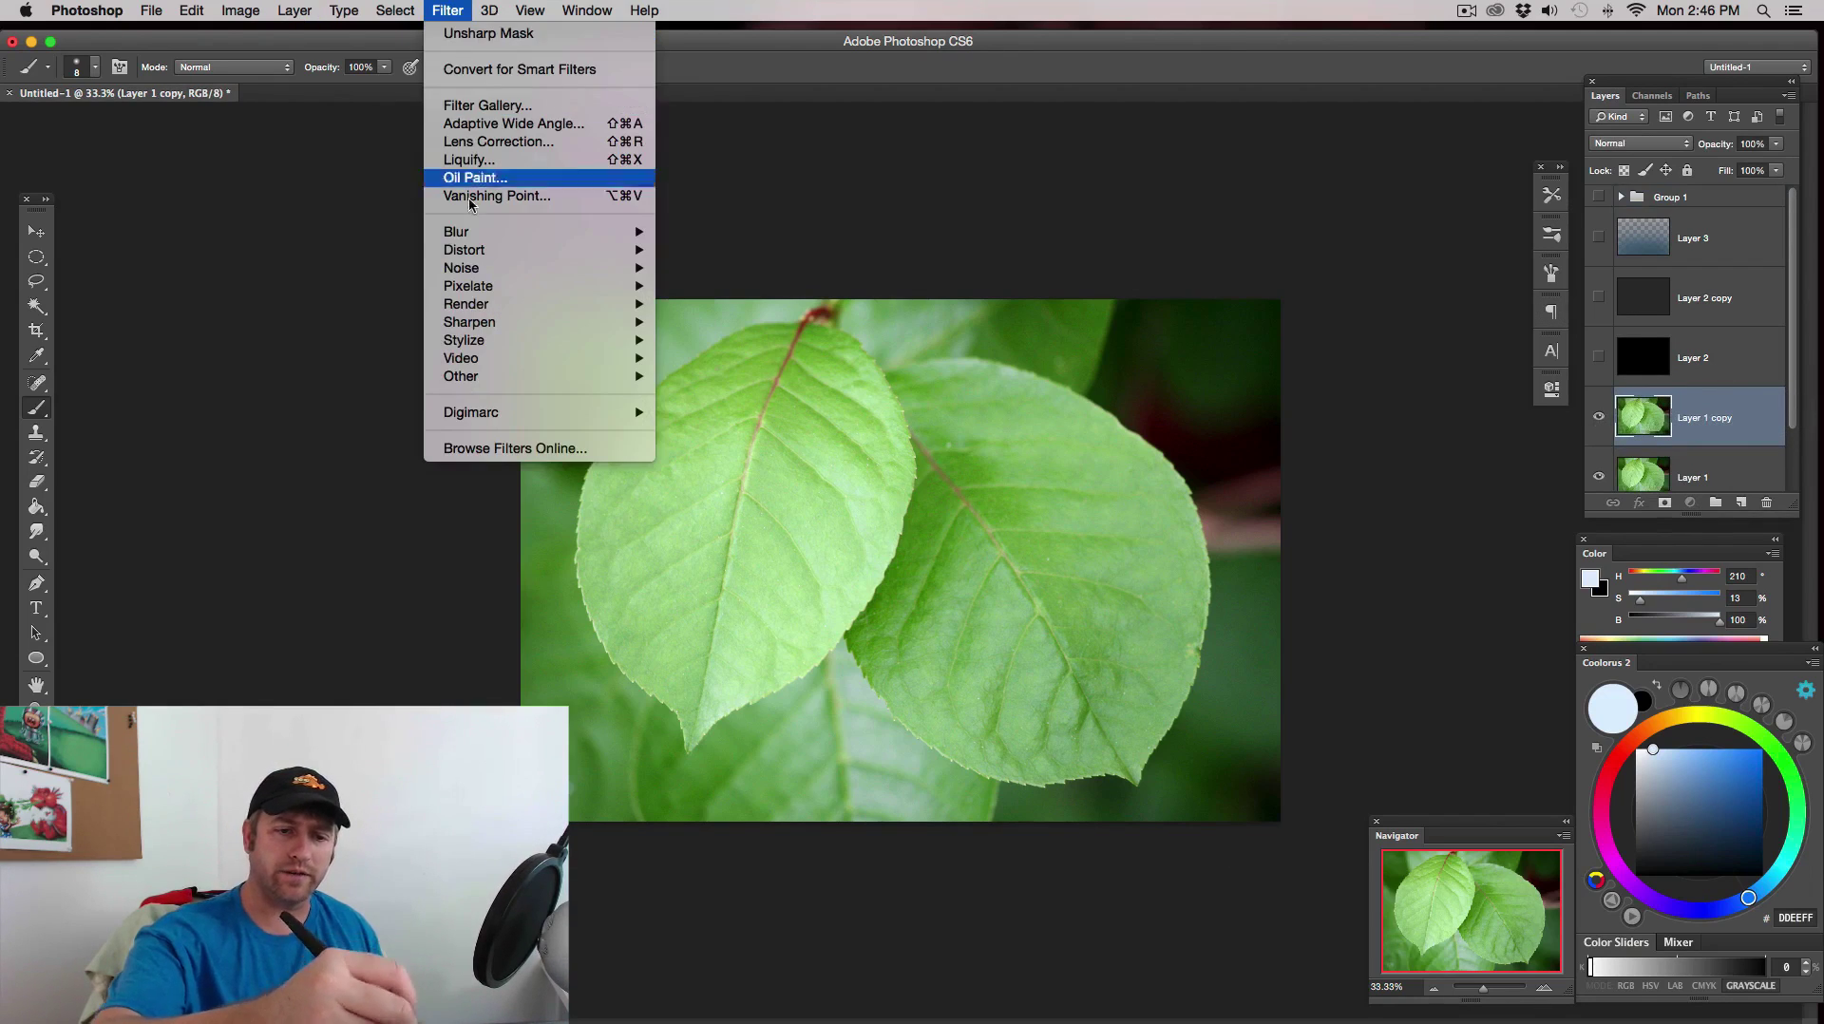
{"action": "mouse_move", "coordinate": [556, 235]}
{"action": "left_click", "coordinate": [750, 376]}
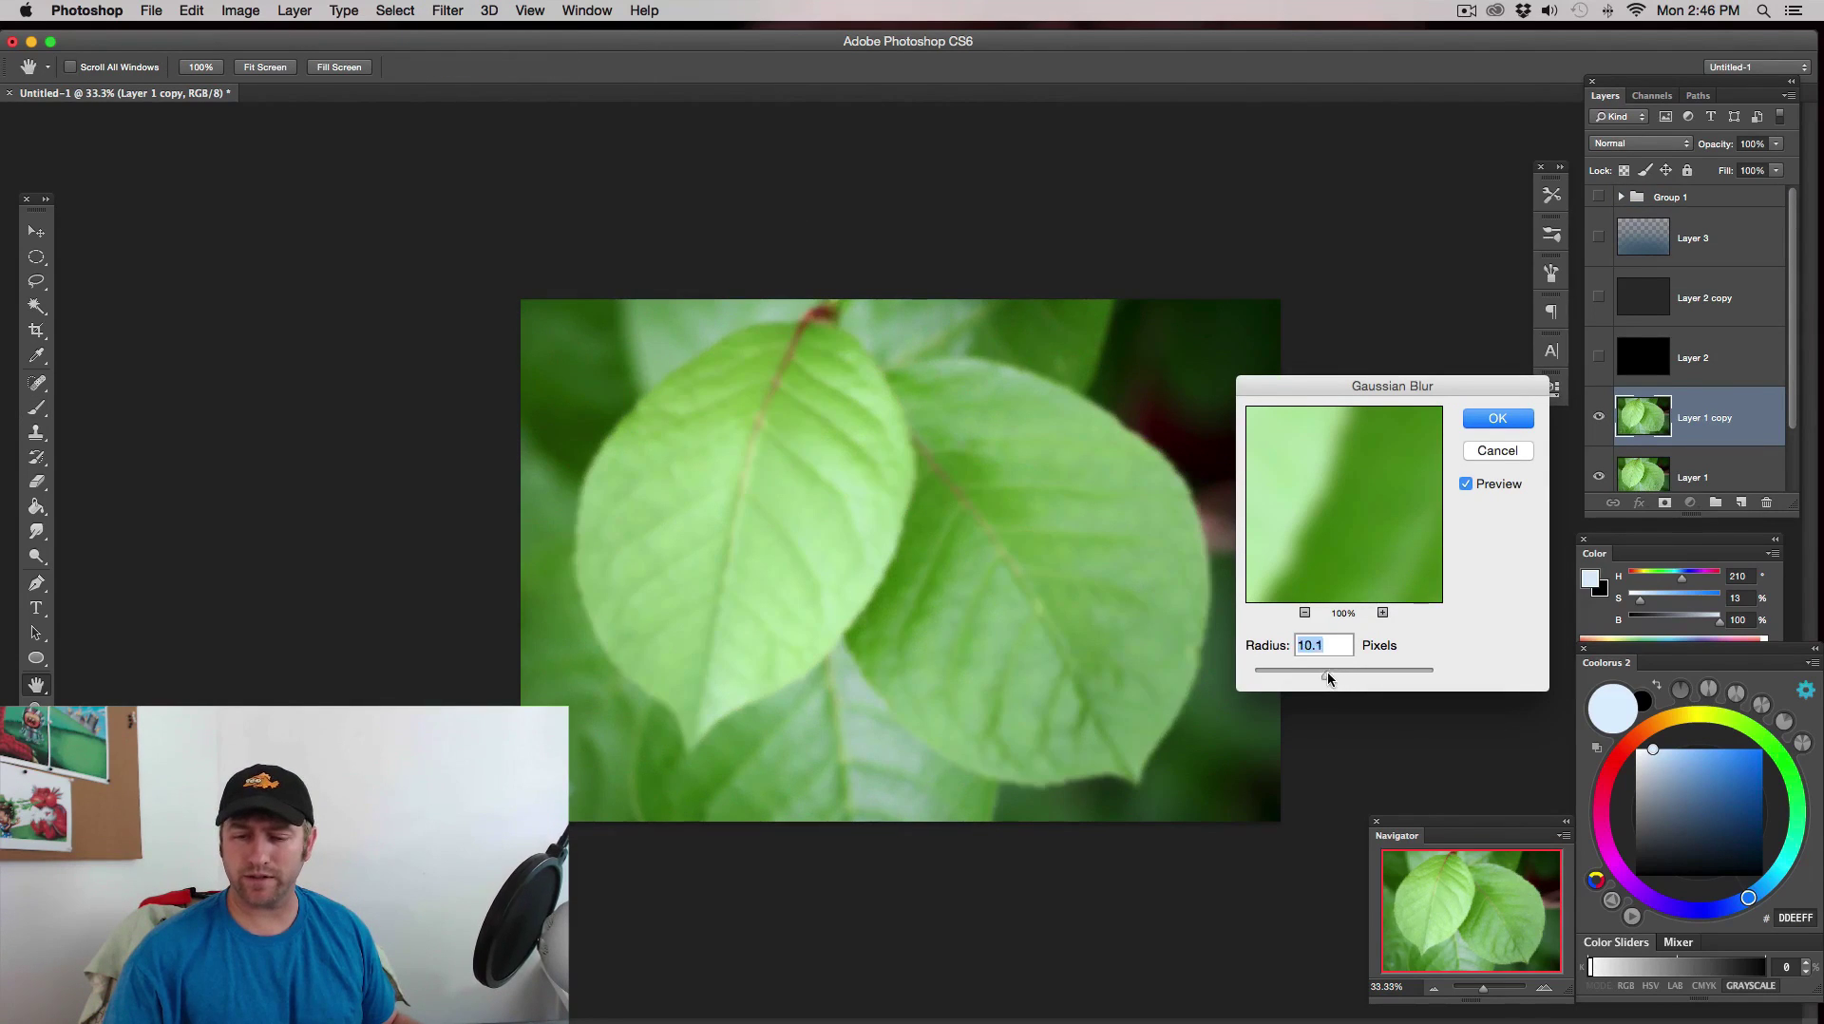
{"action": "left_click_drag", "start_coordinate": [1327, 671], "coordinate": [1336, 671]}
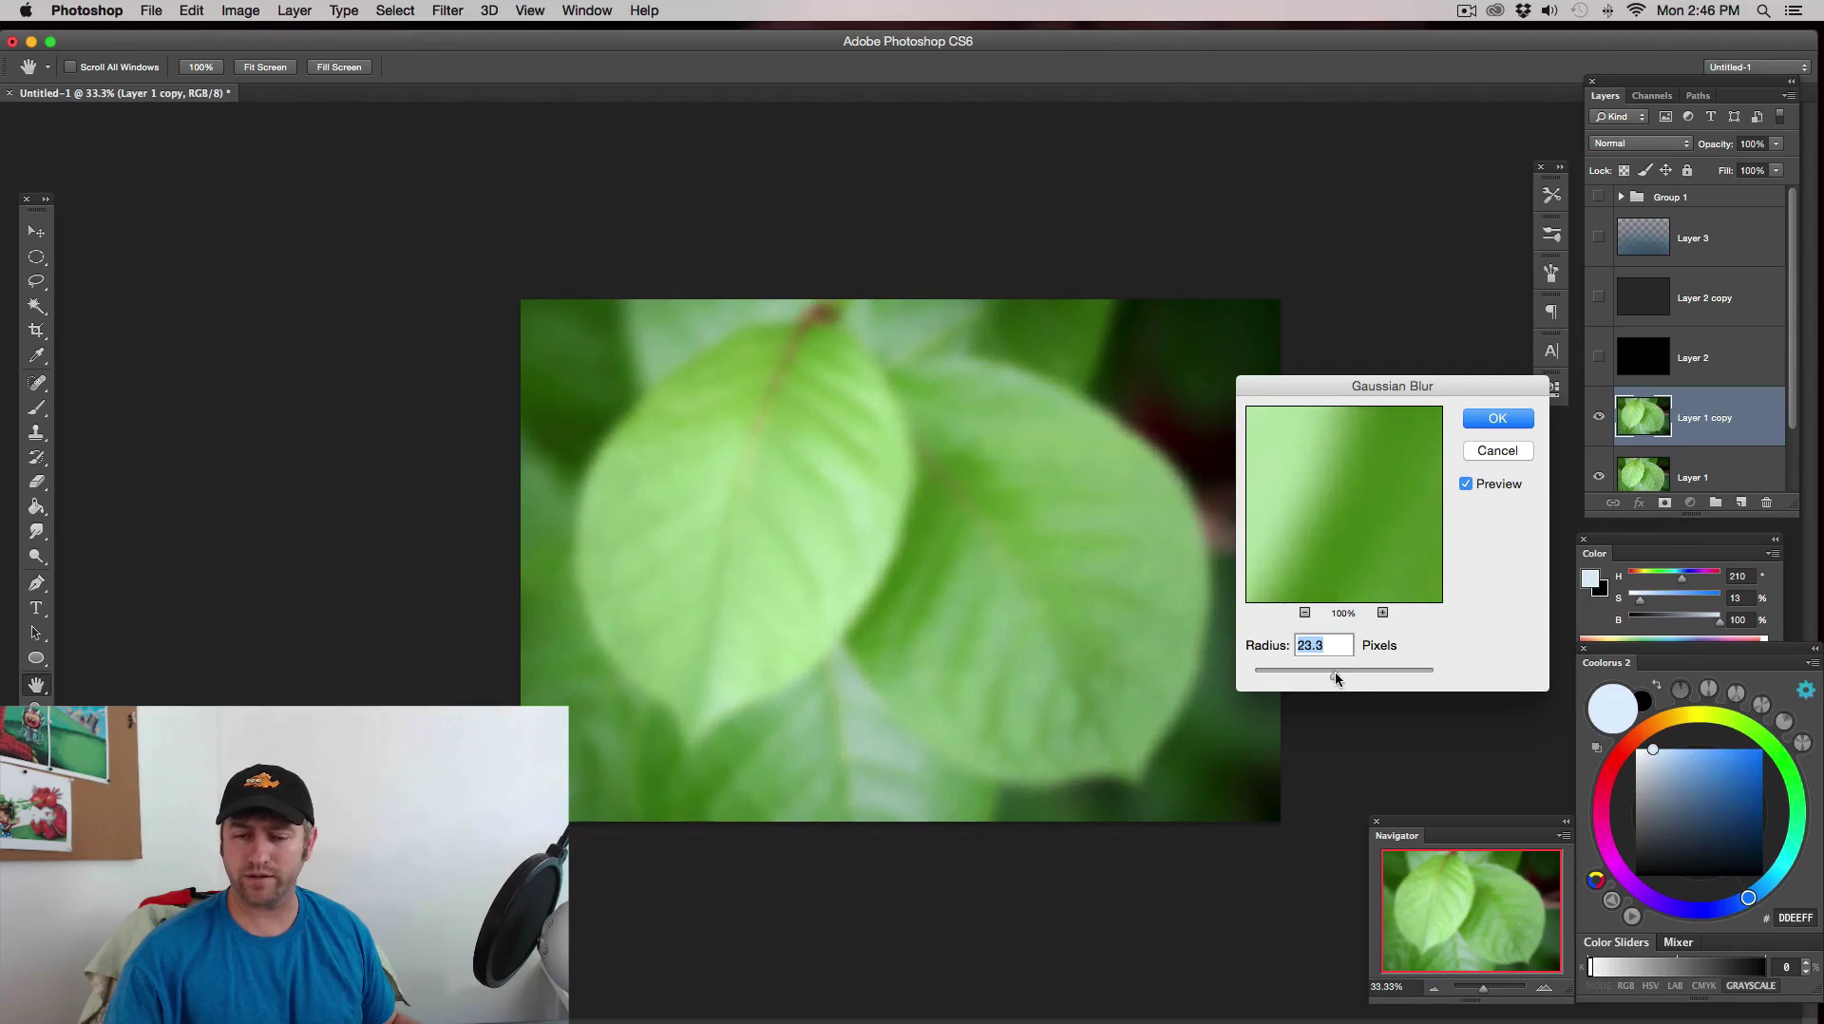
{"action": "left_click", "coordinate": [1497, 419]}
{"action": "key", "text": "b"}
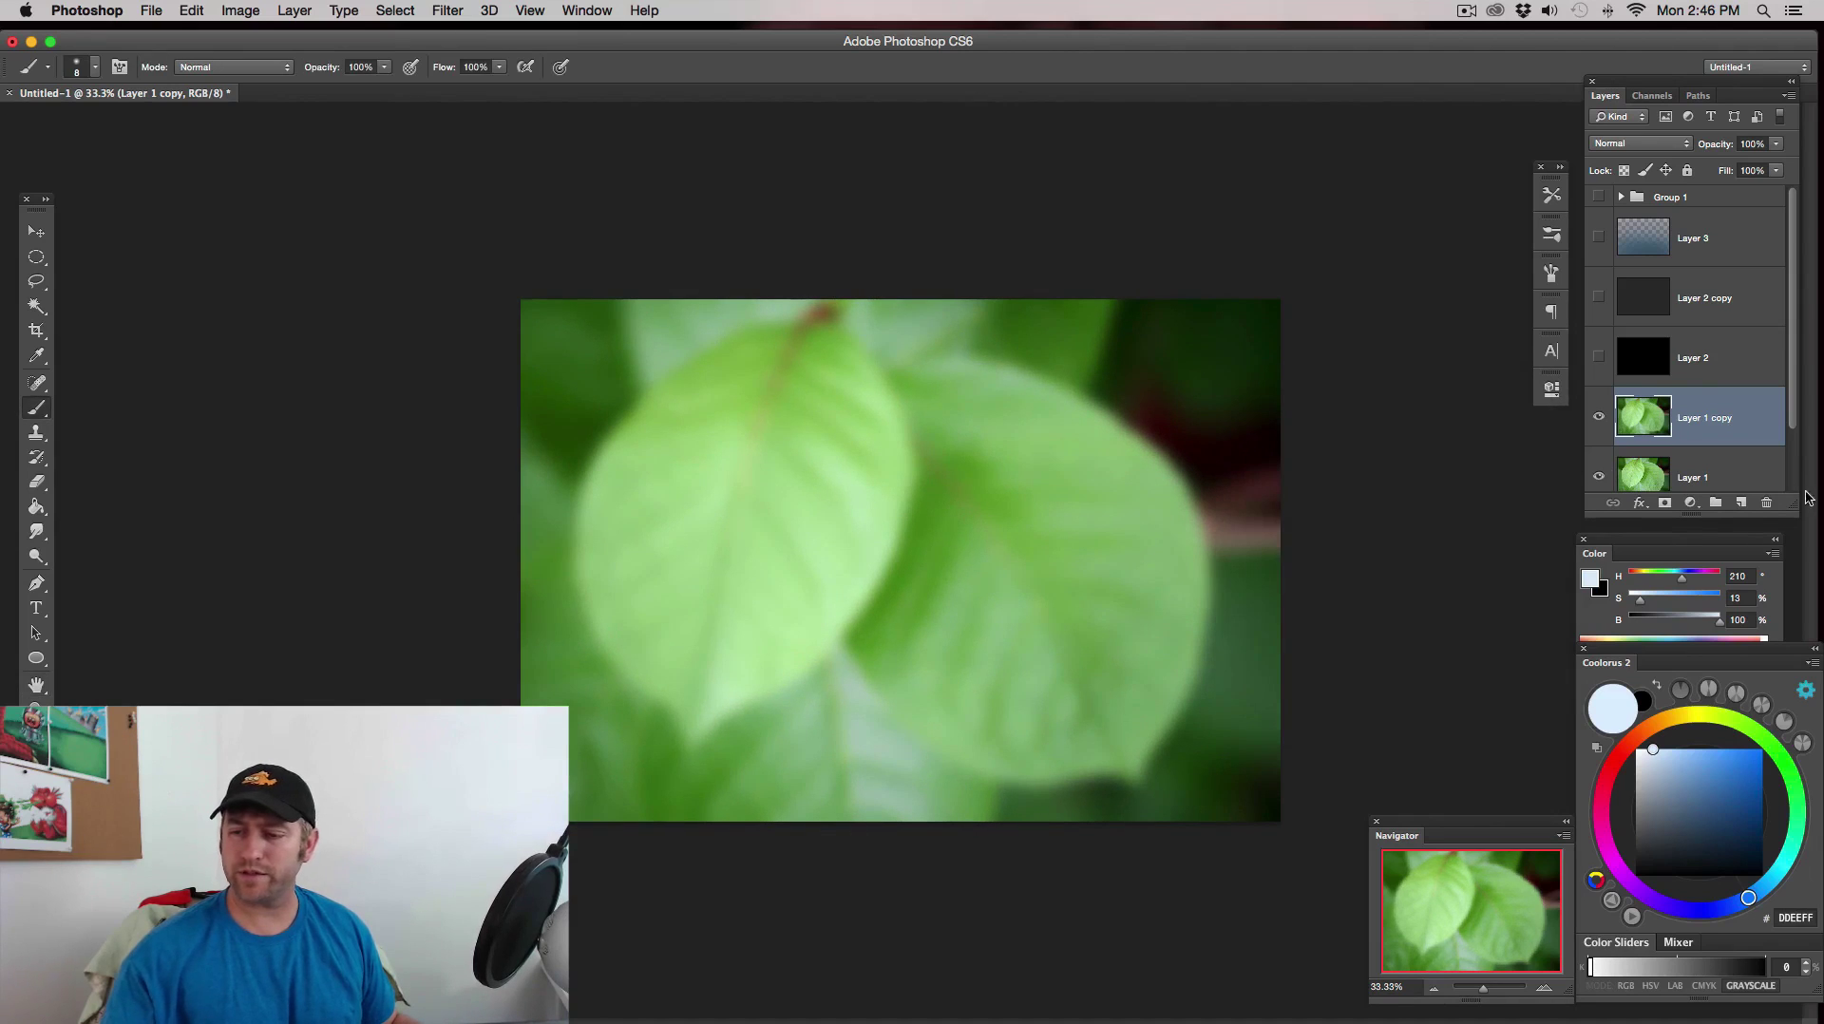
- Add a new layer above the blurred leaf photo and choose a 150 px brush preset
{"action": "left_click", "coordinate": [1744, 503]}
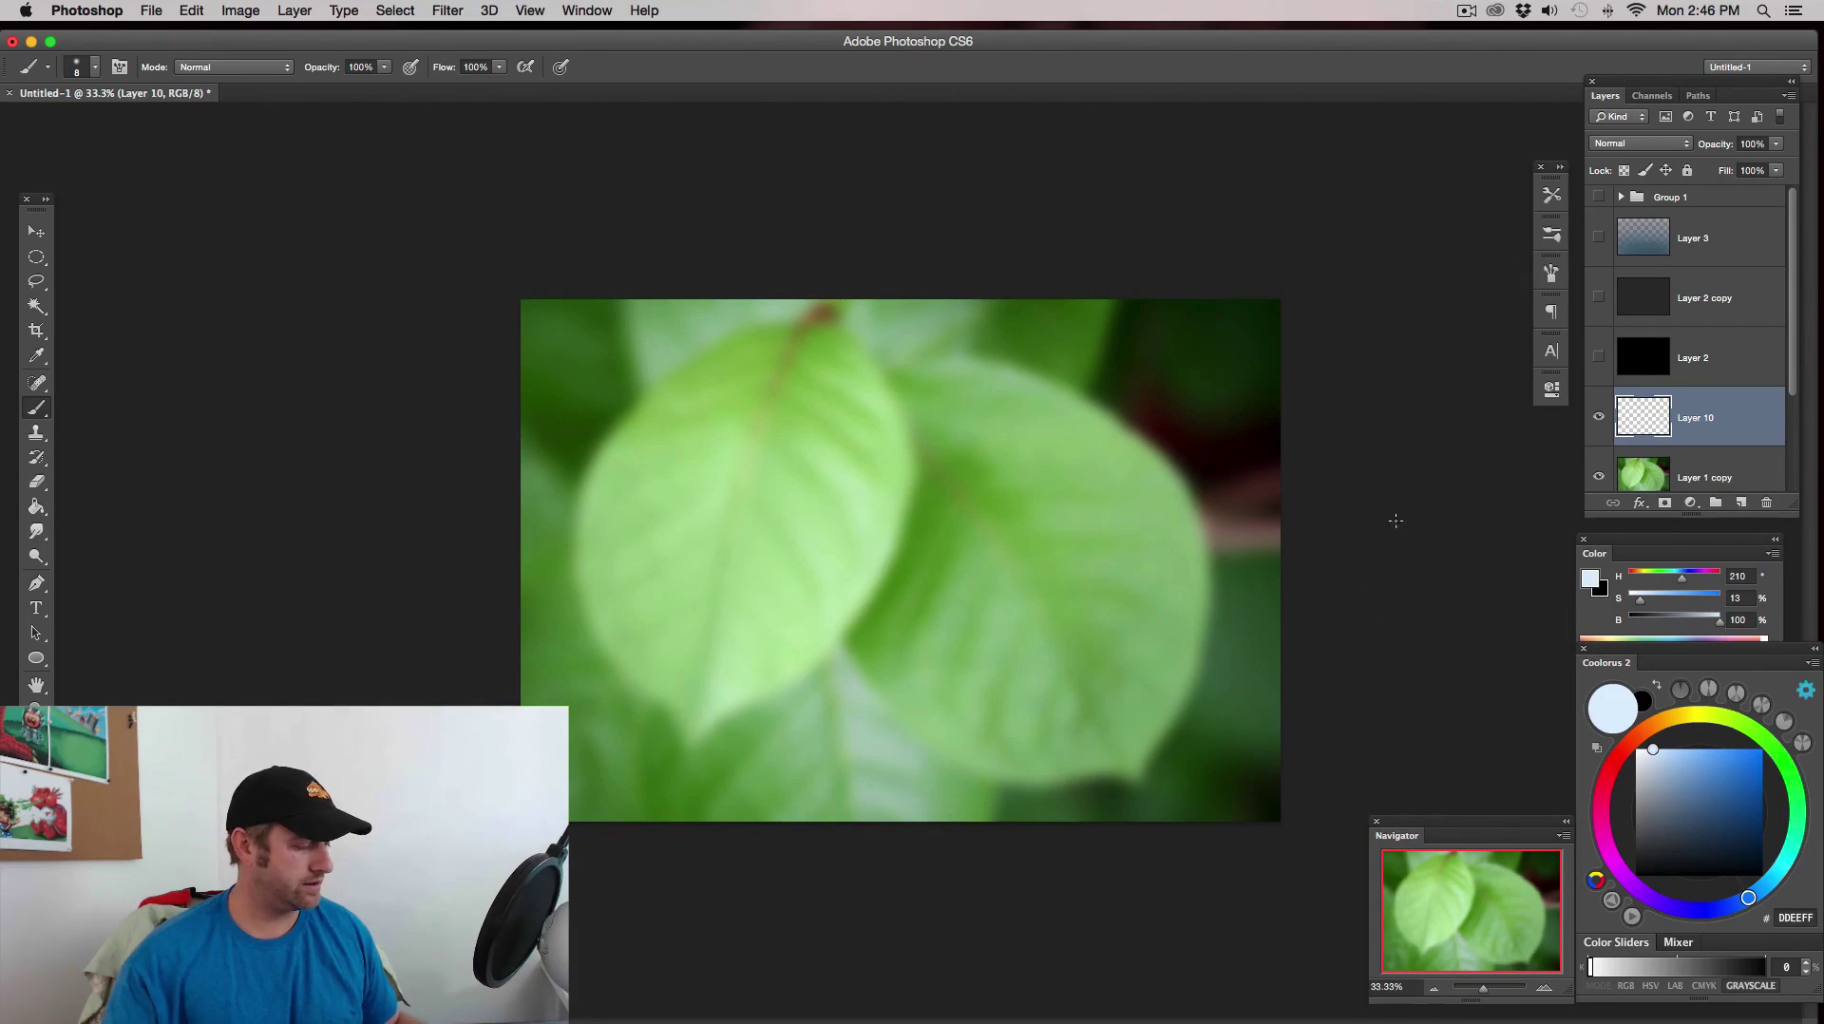
{"action": "left_click", "coordinate": [1551, 234]}
{"action": "left_click", "coordinate": [1217, 312]}
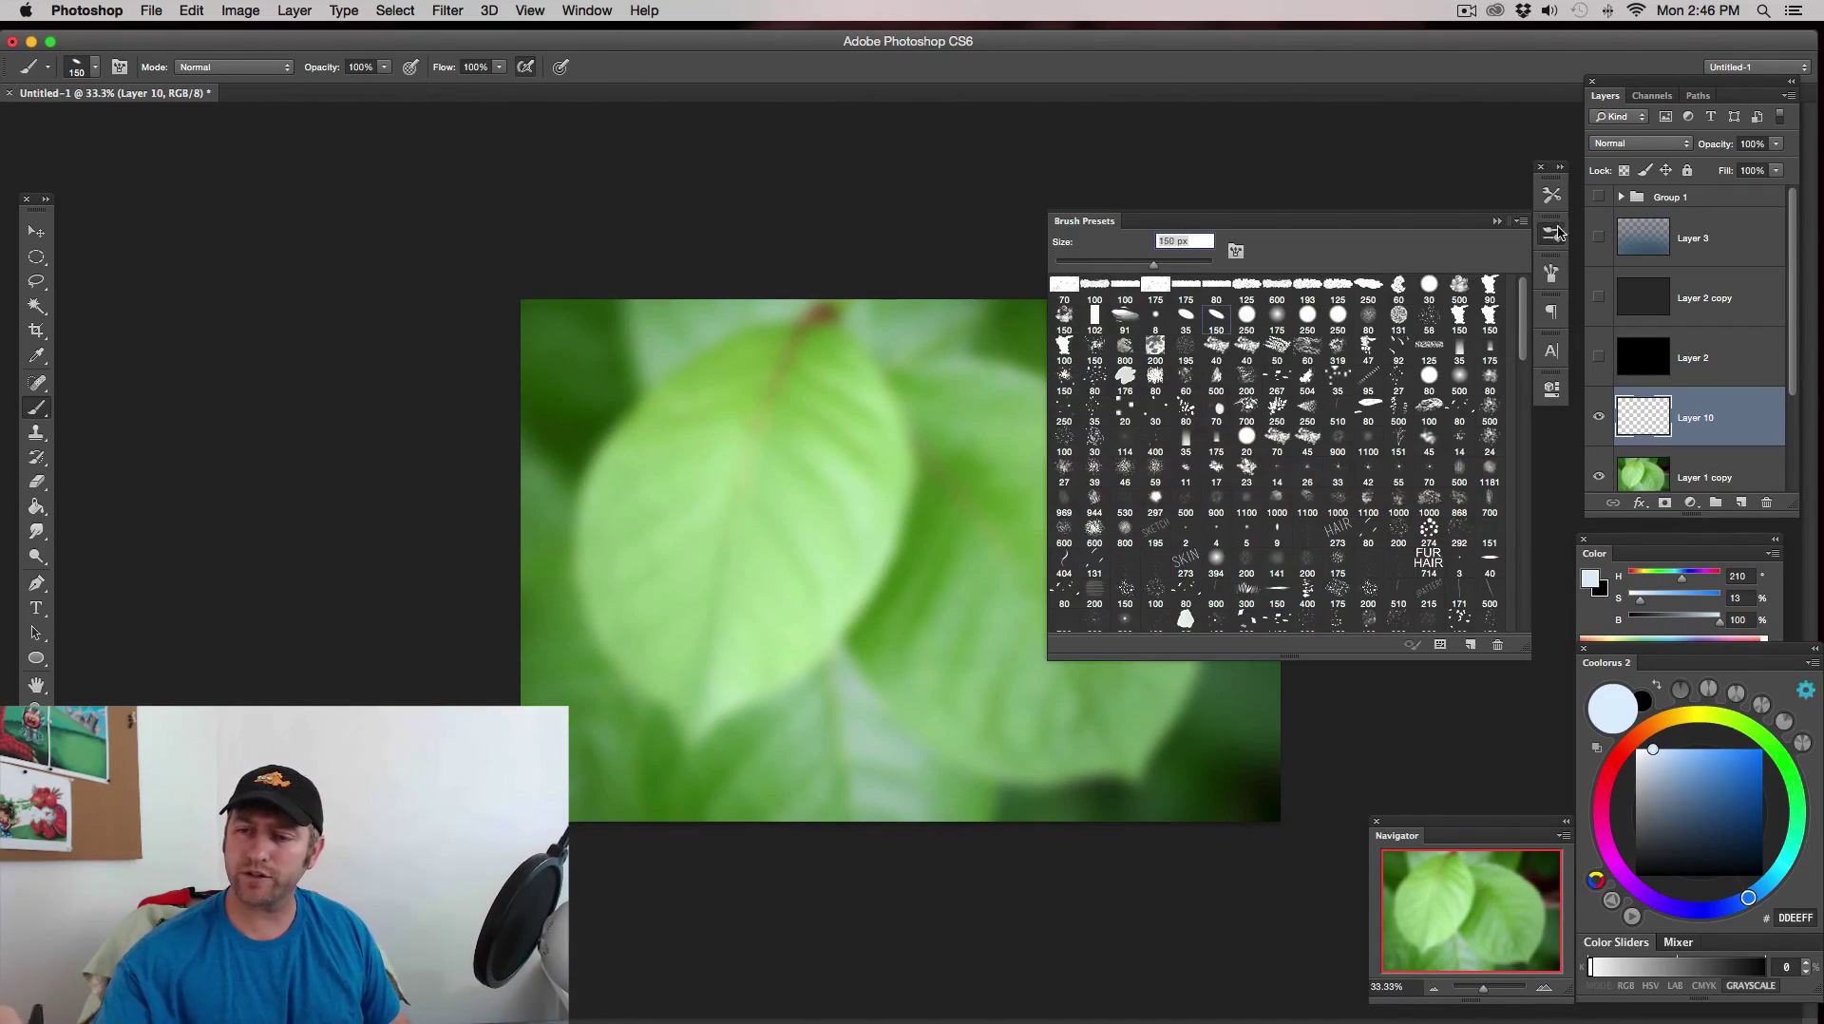
{"action": "left_click", "coordinate": [1552, 234]}
{"action": "key", "text": "l"}
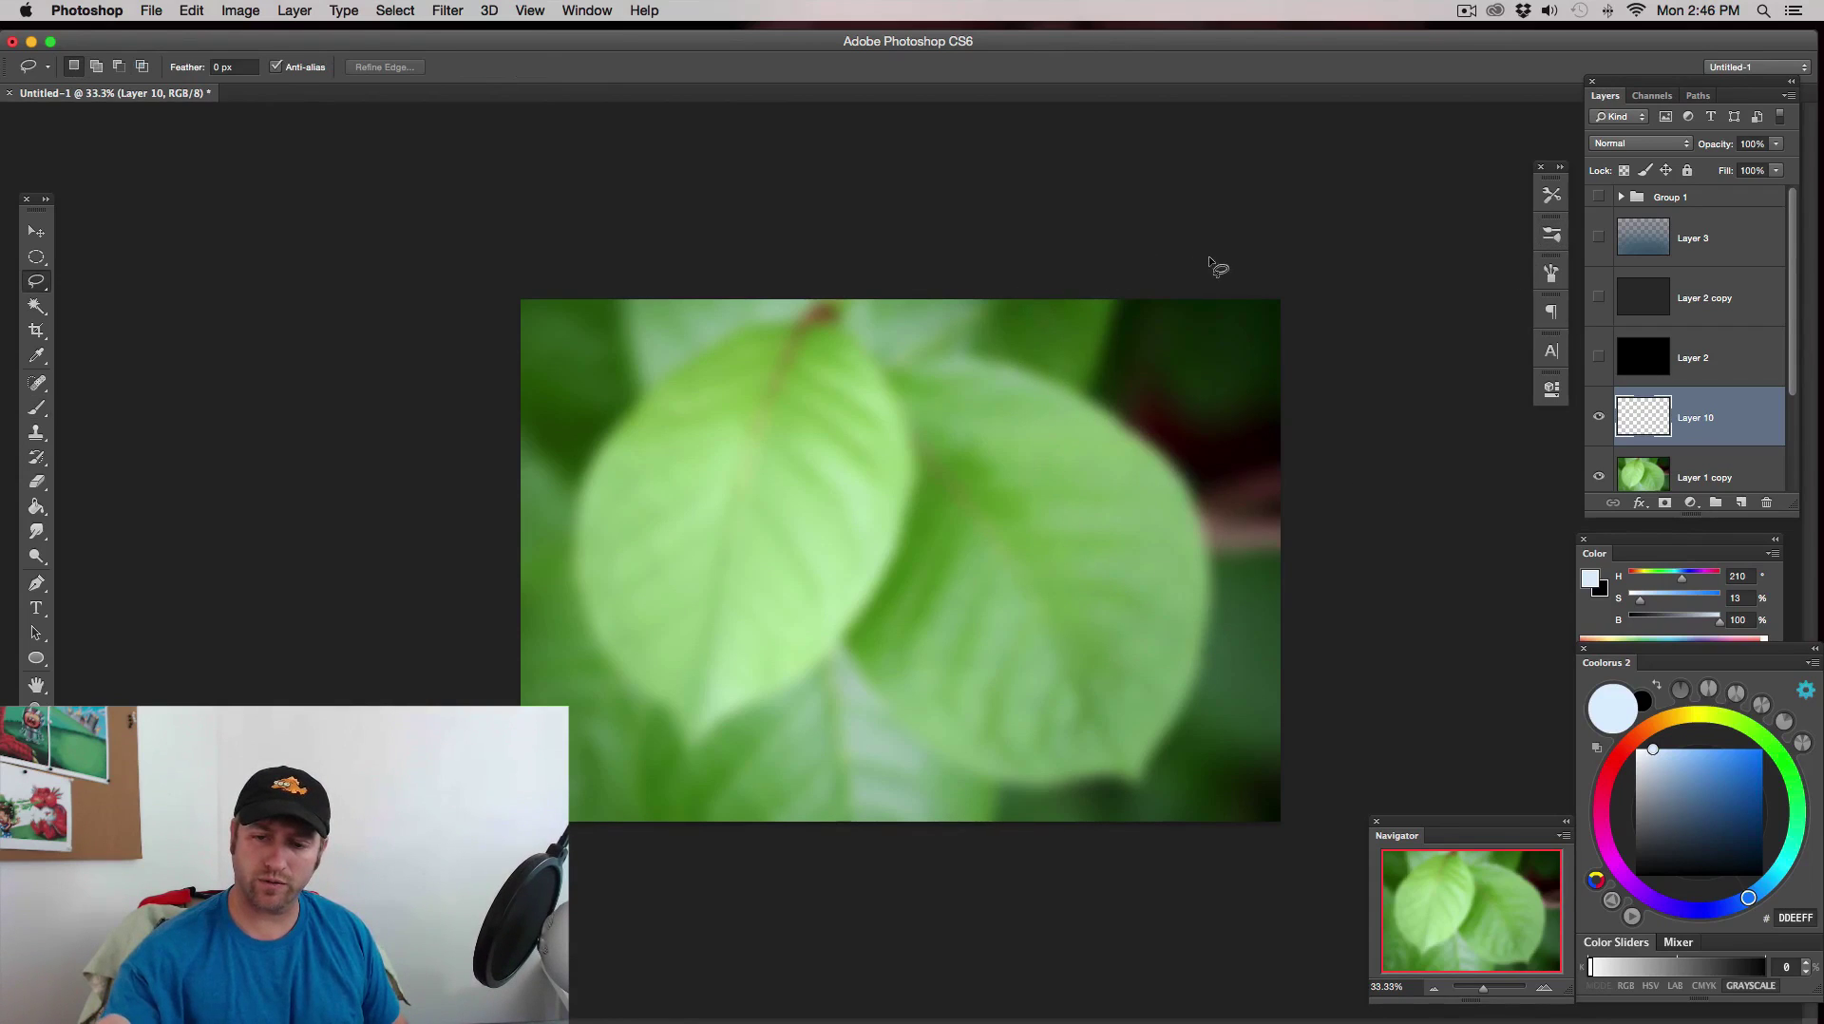
{"action": "left_click_drag", "start_coordinate": [1185, 273], "coordinate": [1105, 320]}
{"action": "left_click_drag", "start_coordinate": [1060, 418], "coordinate": [1059, 422]}
{"action": "key", "text": "super+d"}
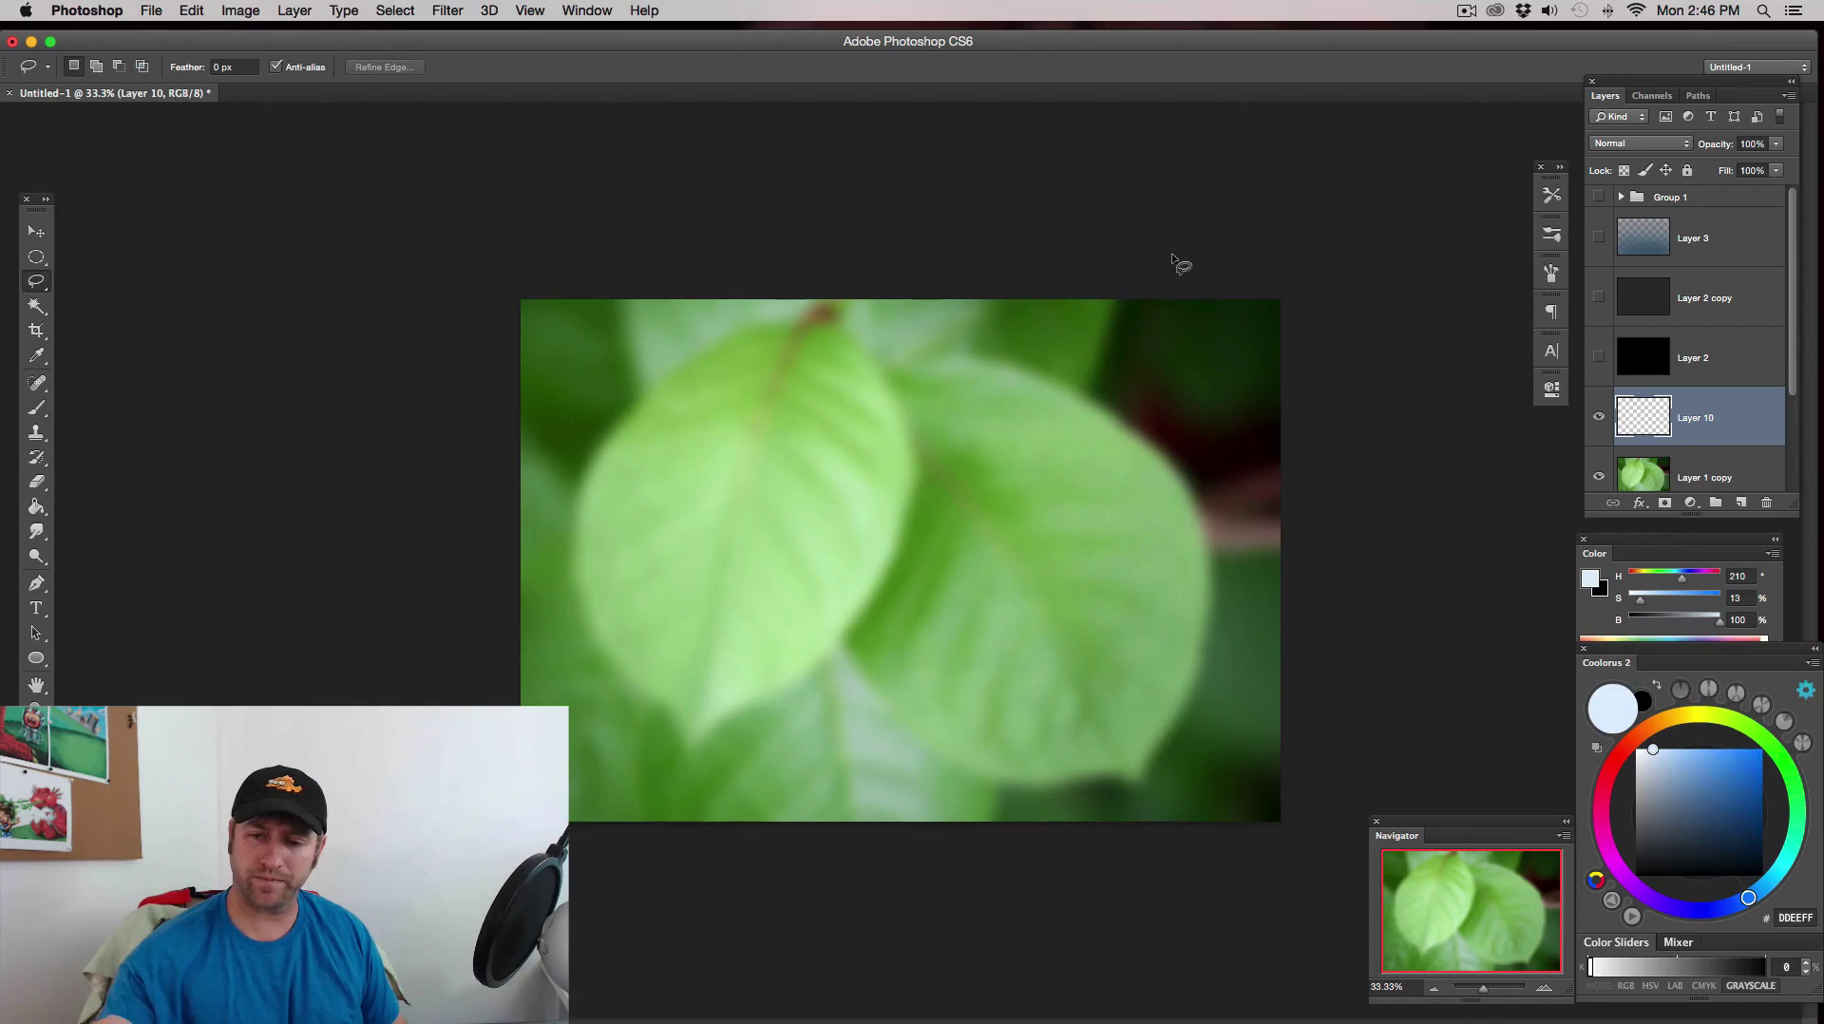
{"action": "left_click_drag", "start_coordinate": [1113, 275], "coordinate": [1086, 307]}
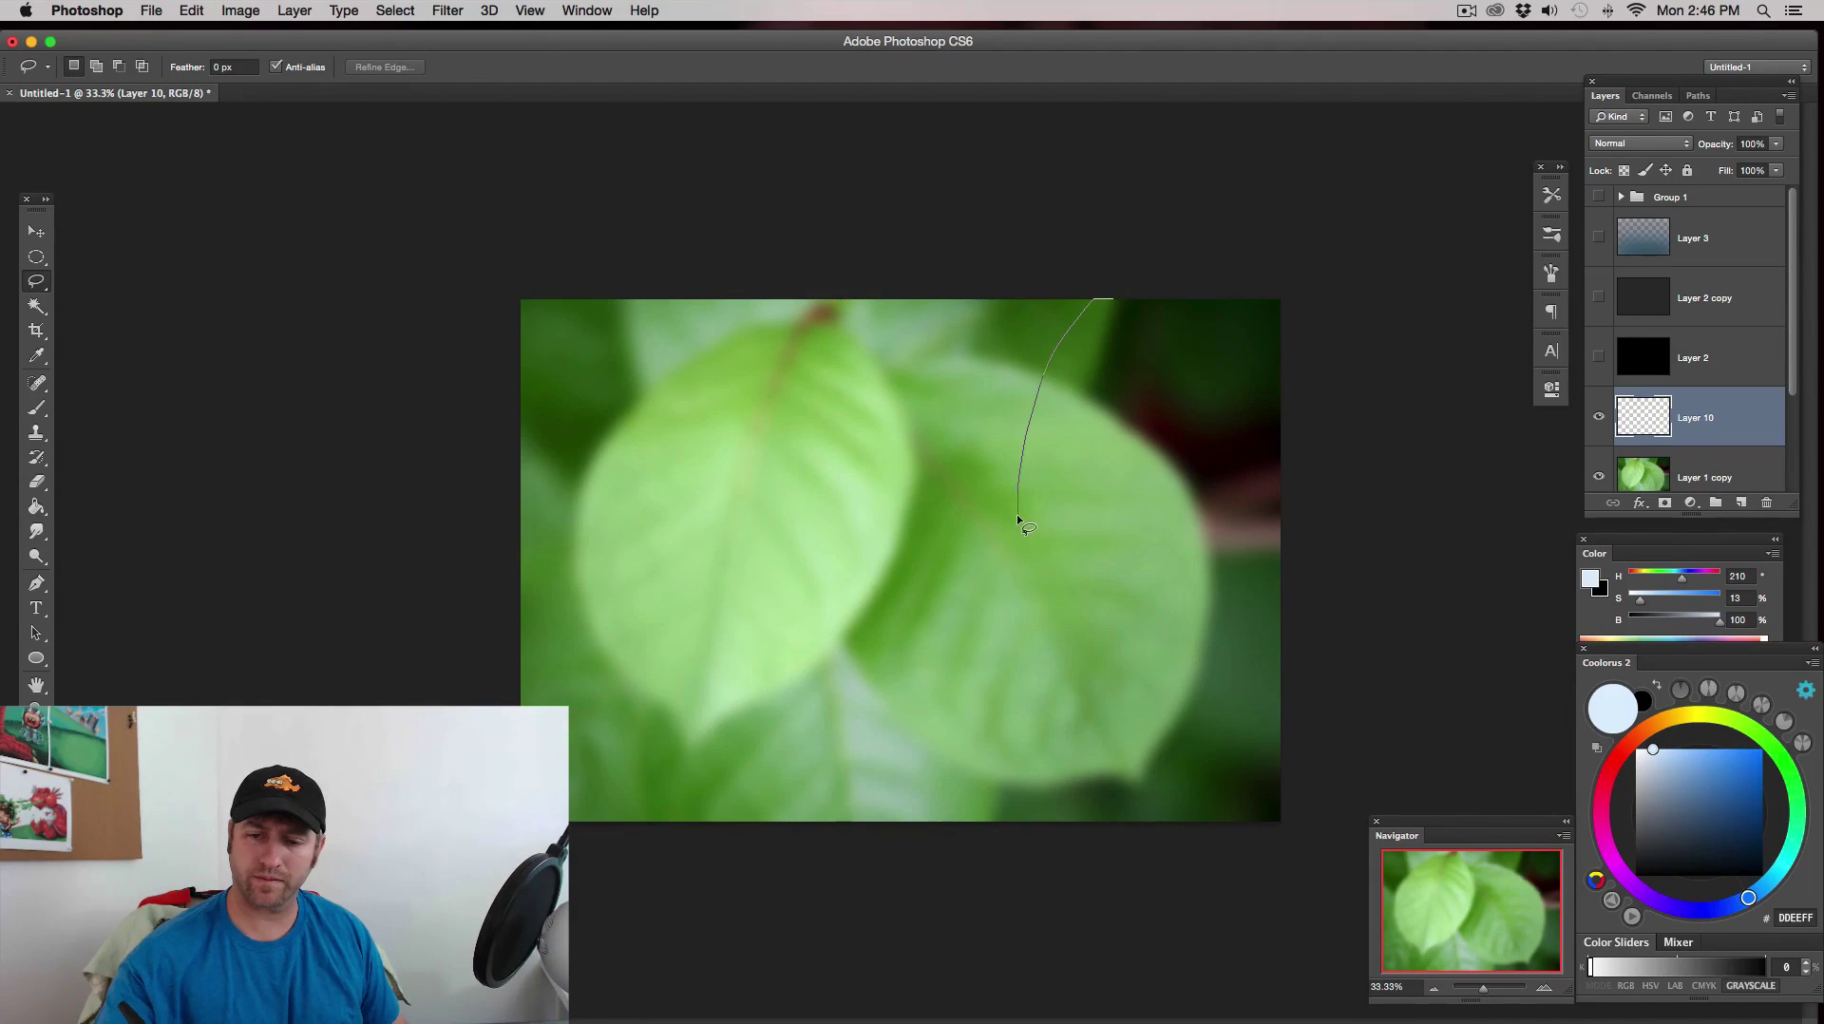
{"action": "mouse_move", "coordinate": [1018, 516]}
{"action": "left_mouse_down"}
{"action": "mouse_move", "coordinate": [1131, 336]}
{"action": "mouse_move", "coordinate": [1116, 296]}
{"action": "mouse_move", "coordinate": [1038, 462]}
{"action": "mouse_move", "coordinate": [1229, 285]}
{"action": "mouse_move", "coordinate": [1173, 300]}
{"action": "left_mouse_up"}
{"action": "key", "text": "super+d"}
- Outline a curved, pointed grass blade hanging from the photo's upper-right edge with the Lasso and fill it with dark green 355E37
{"action": "left_click", "coordinate": [1053, 362]}
{"action": "key", "text": "b"}
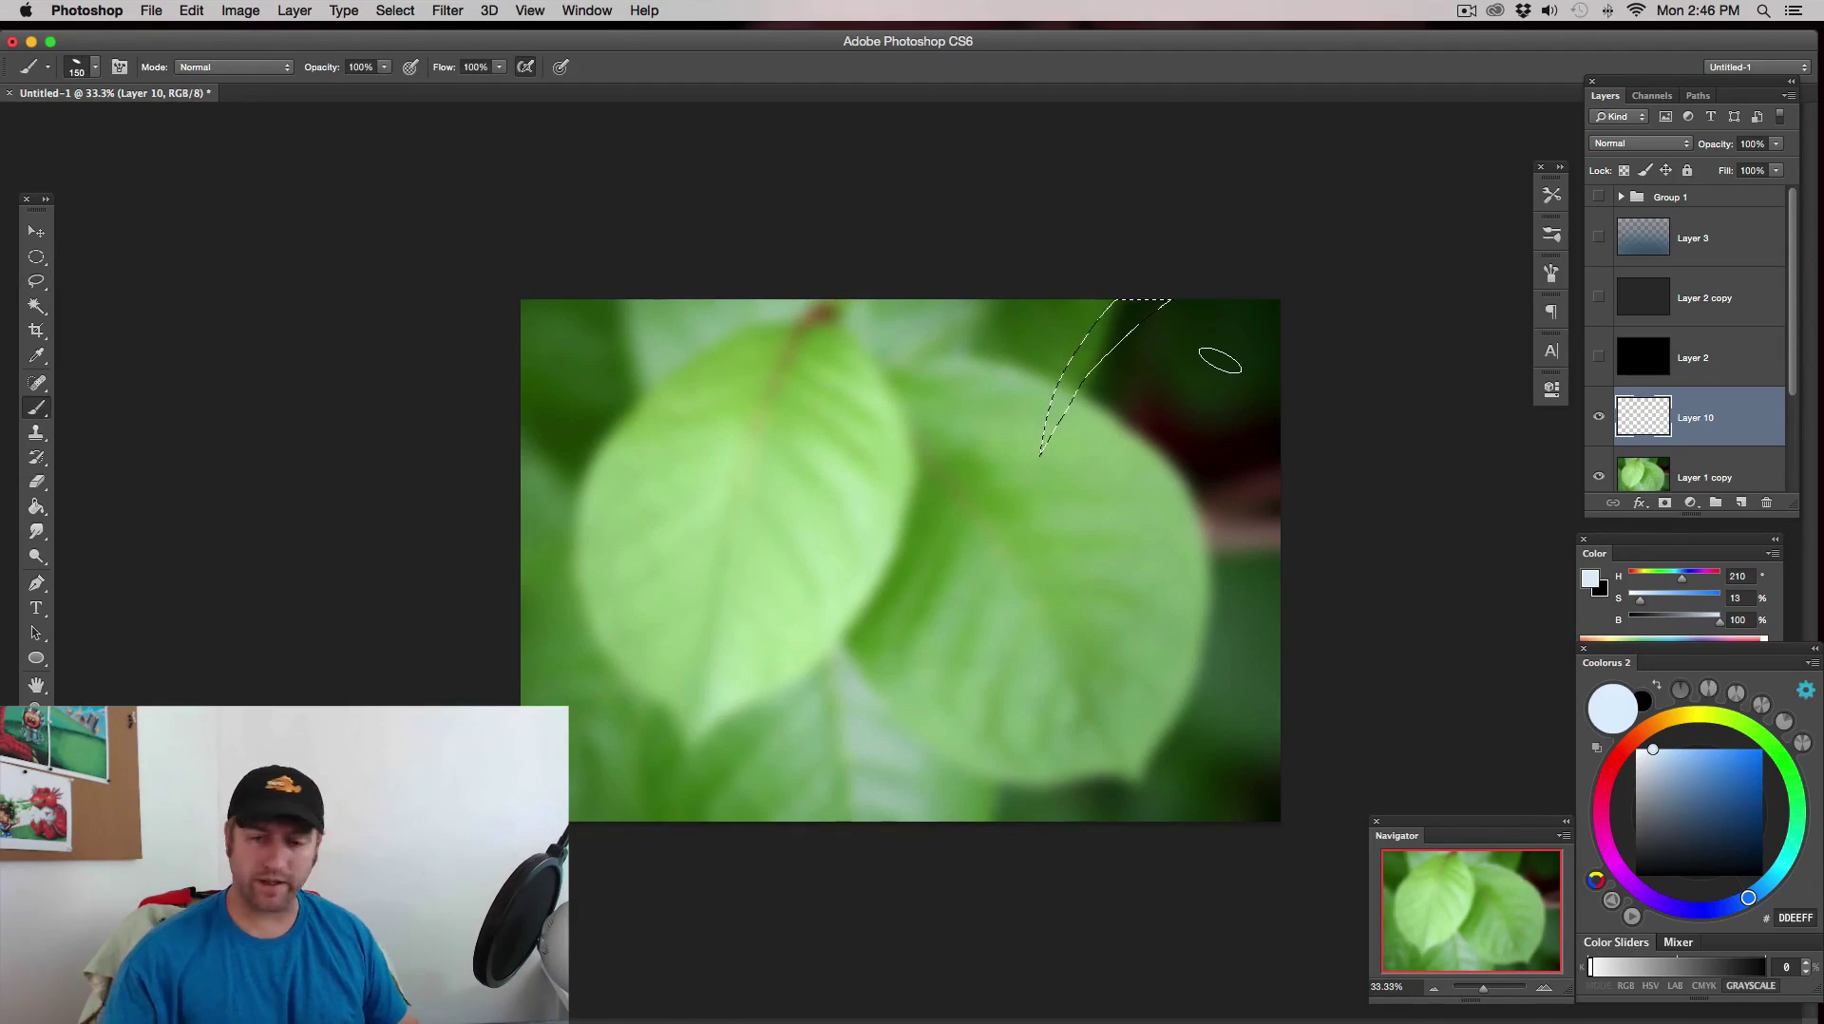
{"action": "left_click", "coordinate": [1246, 692], "text": "alt"}
{"action": "mouse_move", "coordinate": [1140, 323]}
{"action": "left_mouse_down"}
{"action": "mouse_move", "coordinate": [1095, 363]}
{"action": "mouse_move", "coordinate": [1052, 448]}
{"action": "mouse_move", "coordinate": [1076, 376]}
{"action": "left_mouse_up"}
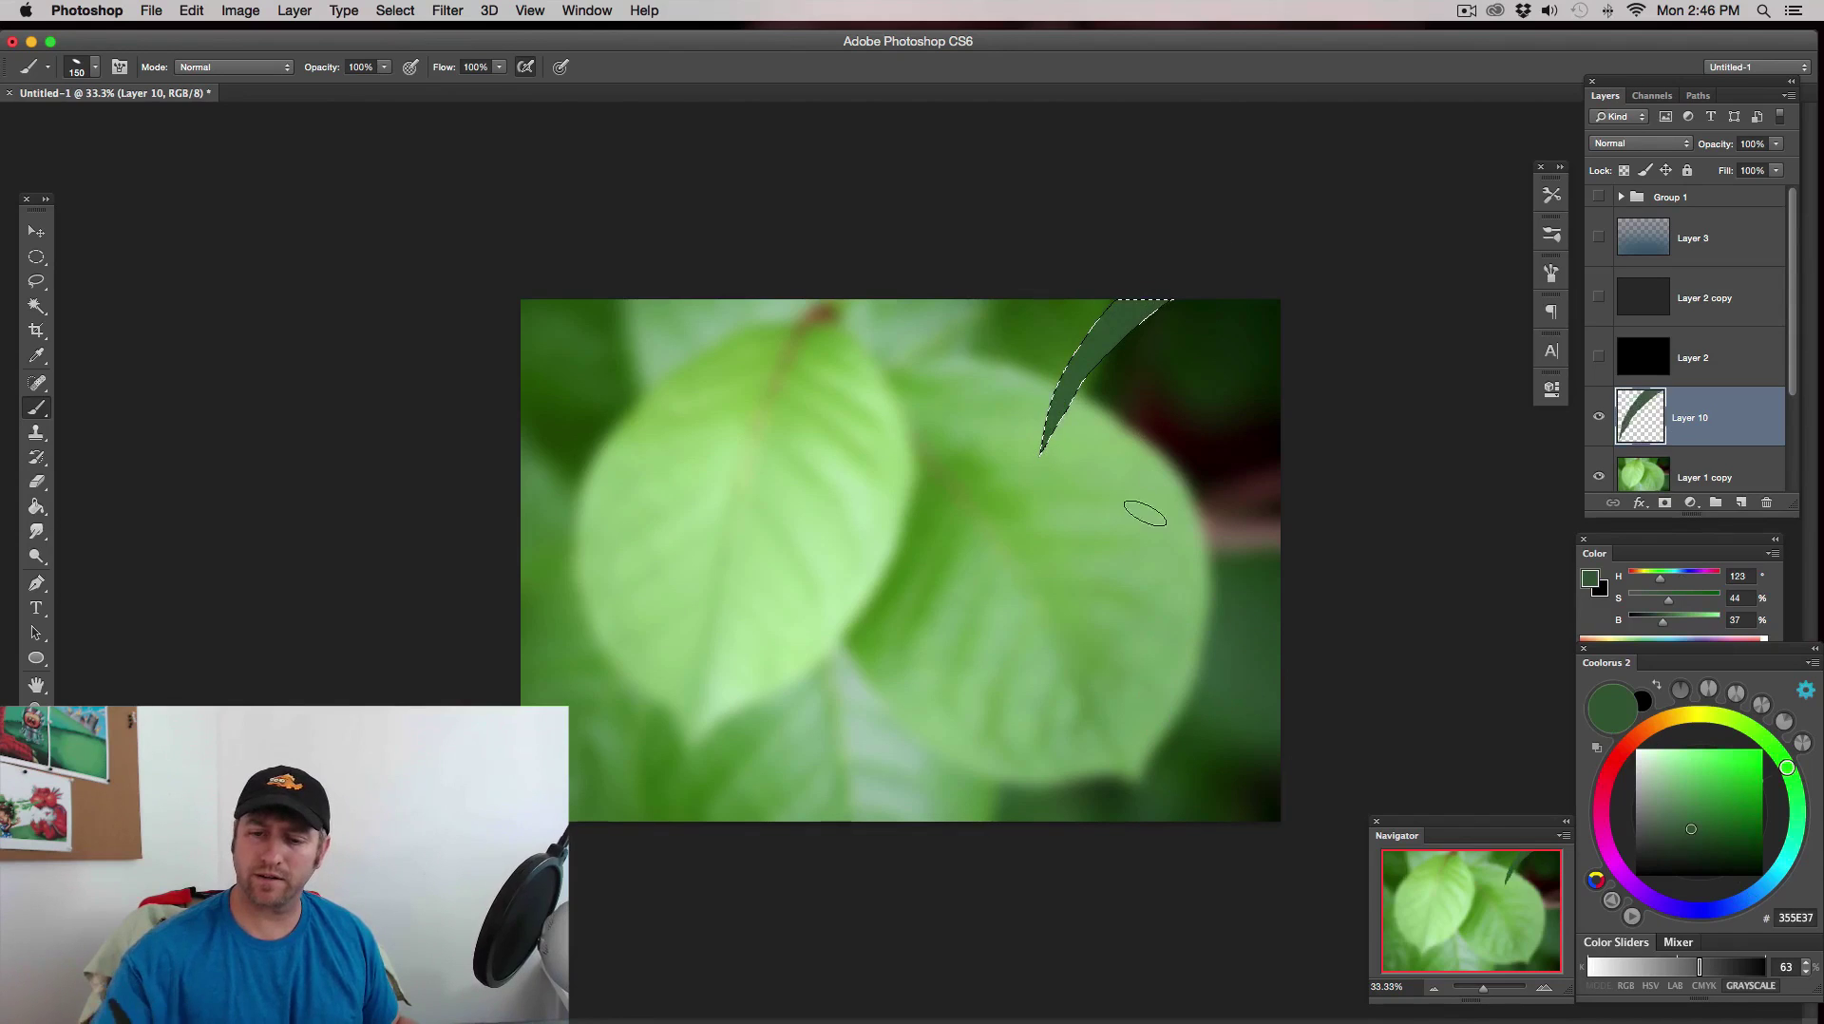
- Paint light green 8FC07D, sampled from the leaf, along the blade's upper-left edge with the brush reduced to 45 px
{"action": "left_click", "coordinate": [1111, 476], "text": "alt"}
{"action": "key", "text": "ctrl+d"}
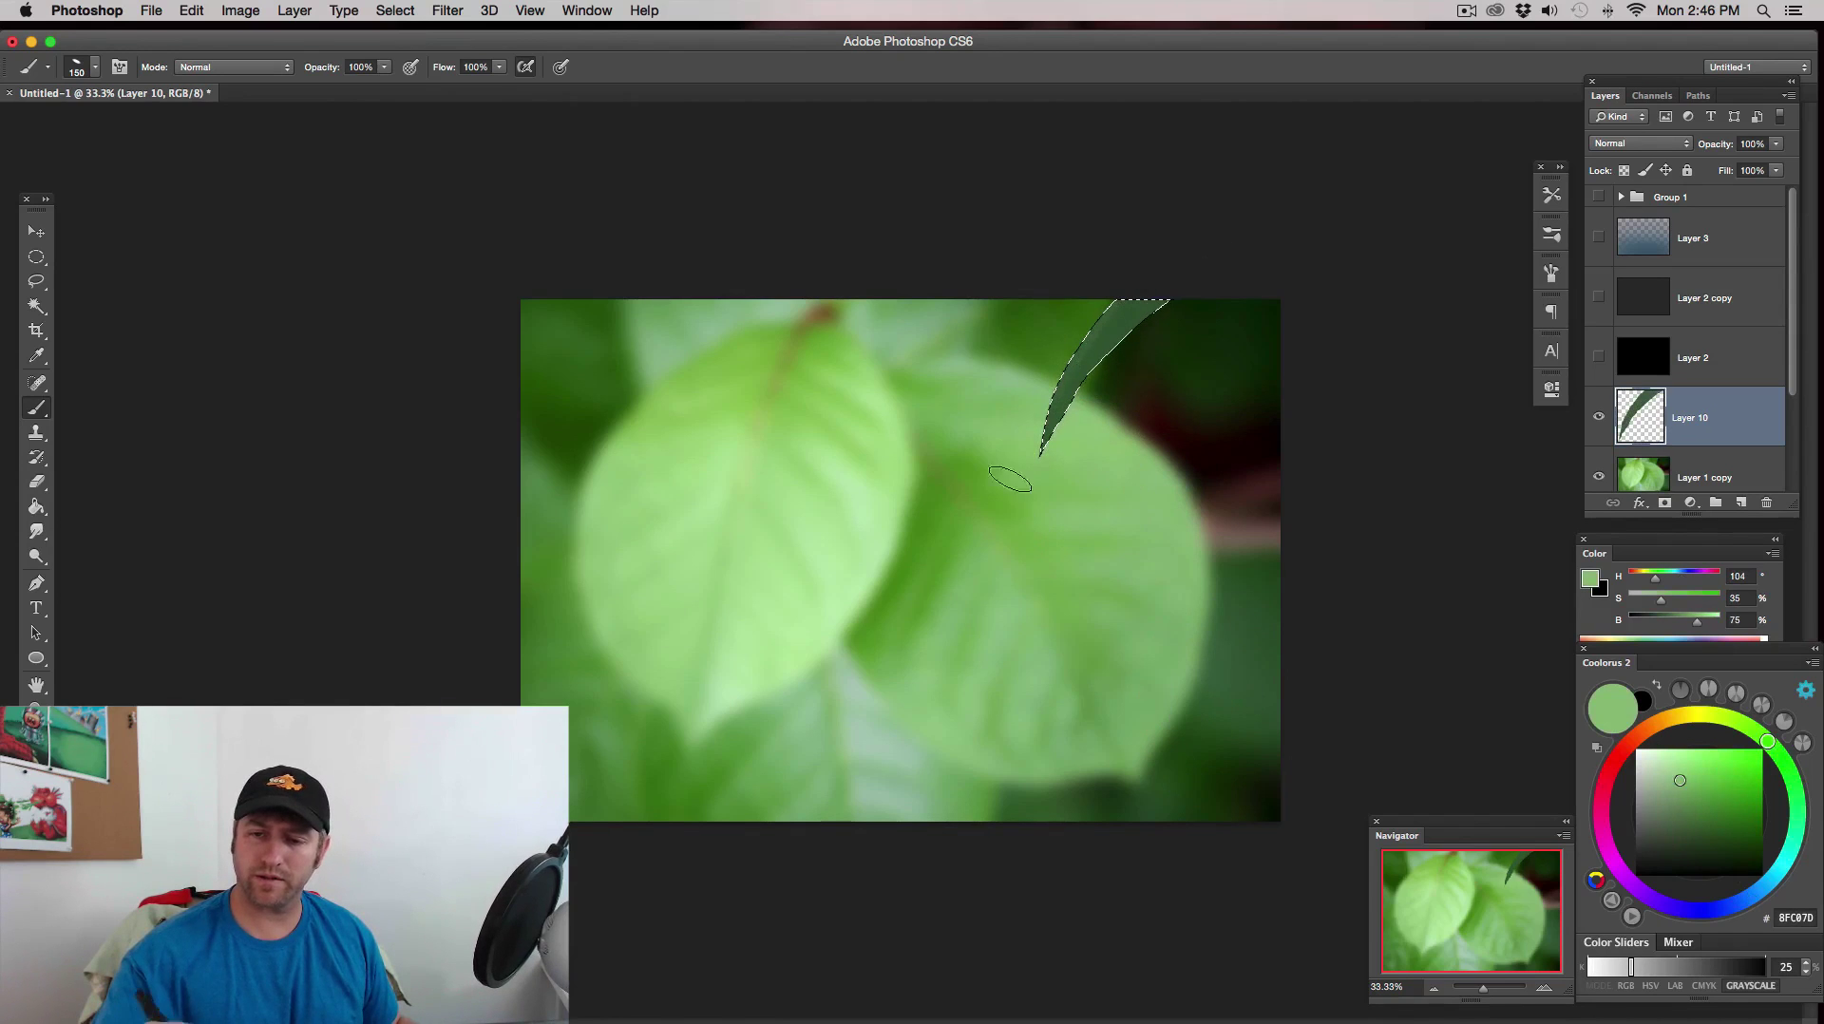
{"action": "left_click", "coordinate": [1546, 989]}
{"action": "left_click", "coordinate": [1550, 995]}
{"action": "mouse_move", "coordinate": [1290, 643]}
{"action": "left_mouse_down"}
{"action": "mouse_move", "coordinate": [928, 937]}
{"action": "mouse_move", "coordinate": [914, 997]}
{"action": "left_mouse_up"}
{"action": "key", "text": "["}
{"action": "key", "text": "bracketleft"}
{"action": "key", "text": "bracketleft"}
{"action": "key", "text": "bracketleft"}
{"action": "key", "text": "bracketleft"}
{"action": "key", "text": "bracketleft"}
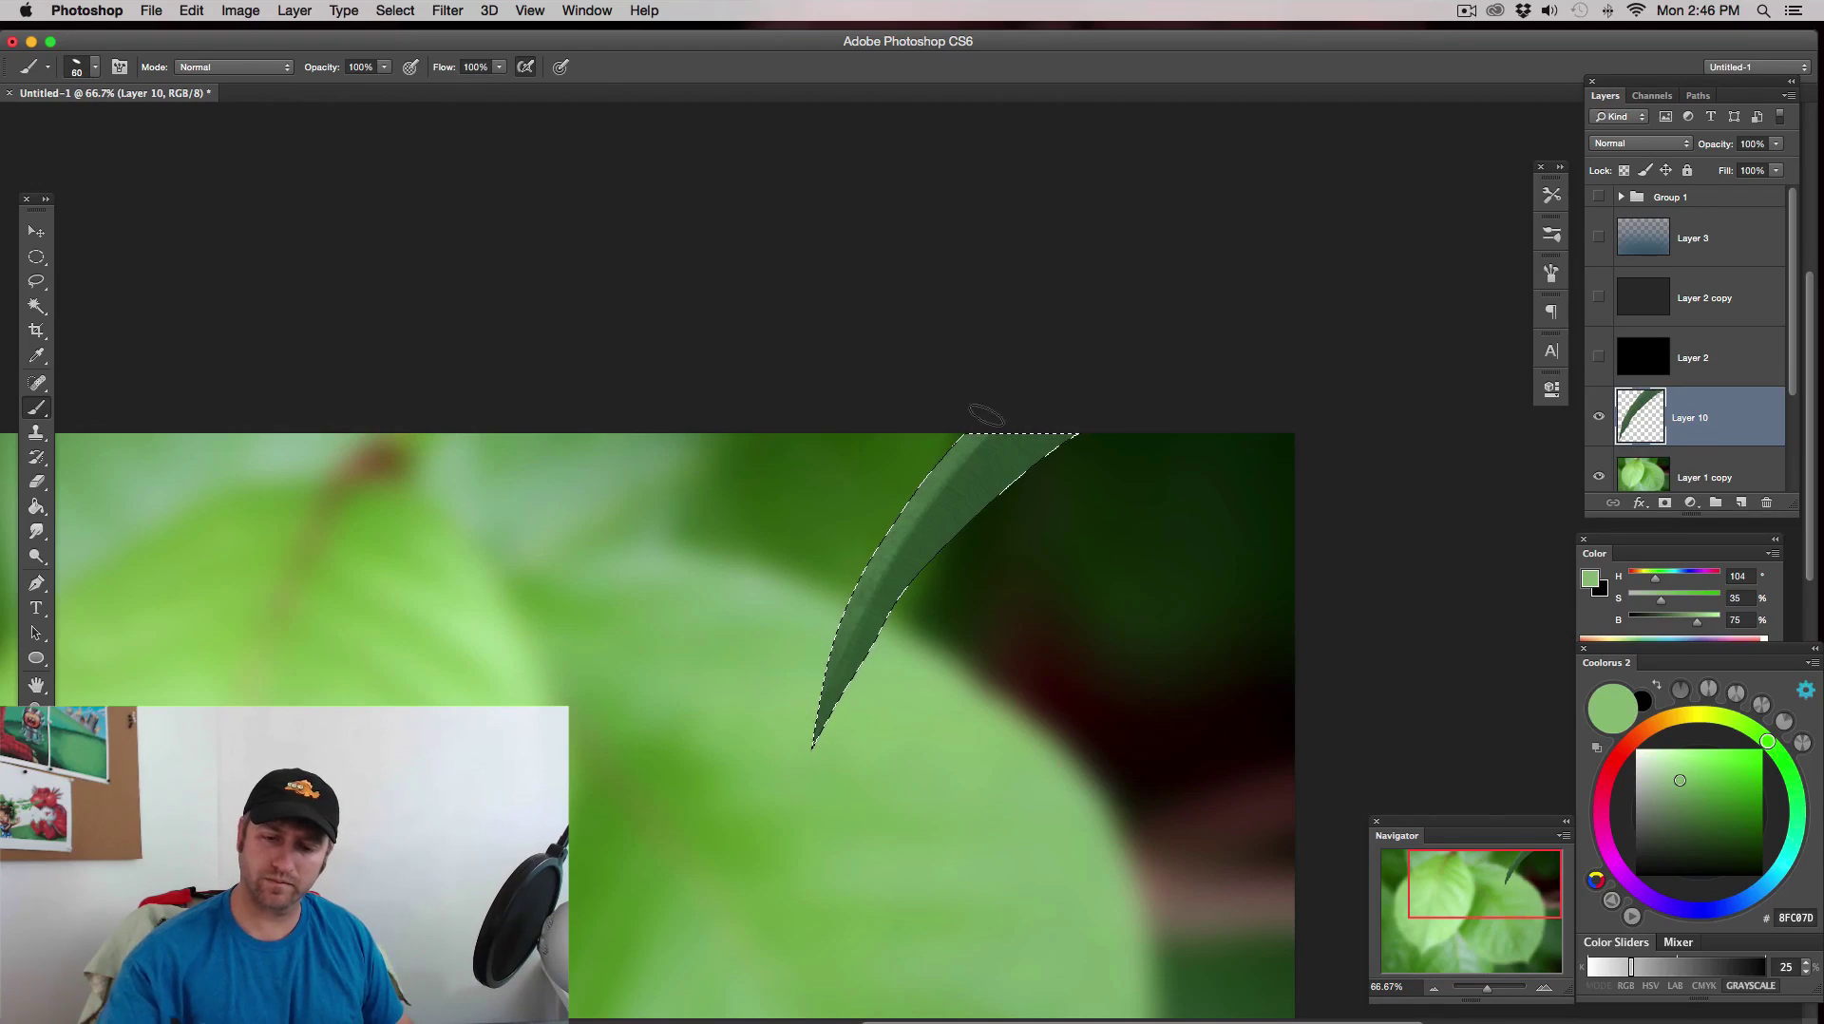
{"action": "key", "text": "bracketleft"}
{"action": "key", "text": "bracketleft"}
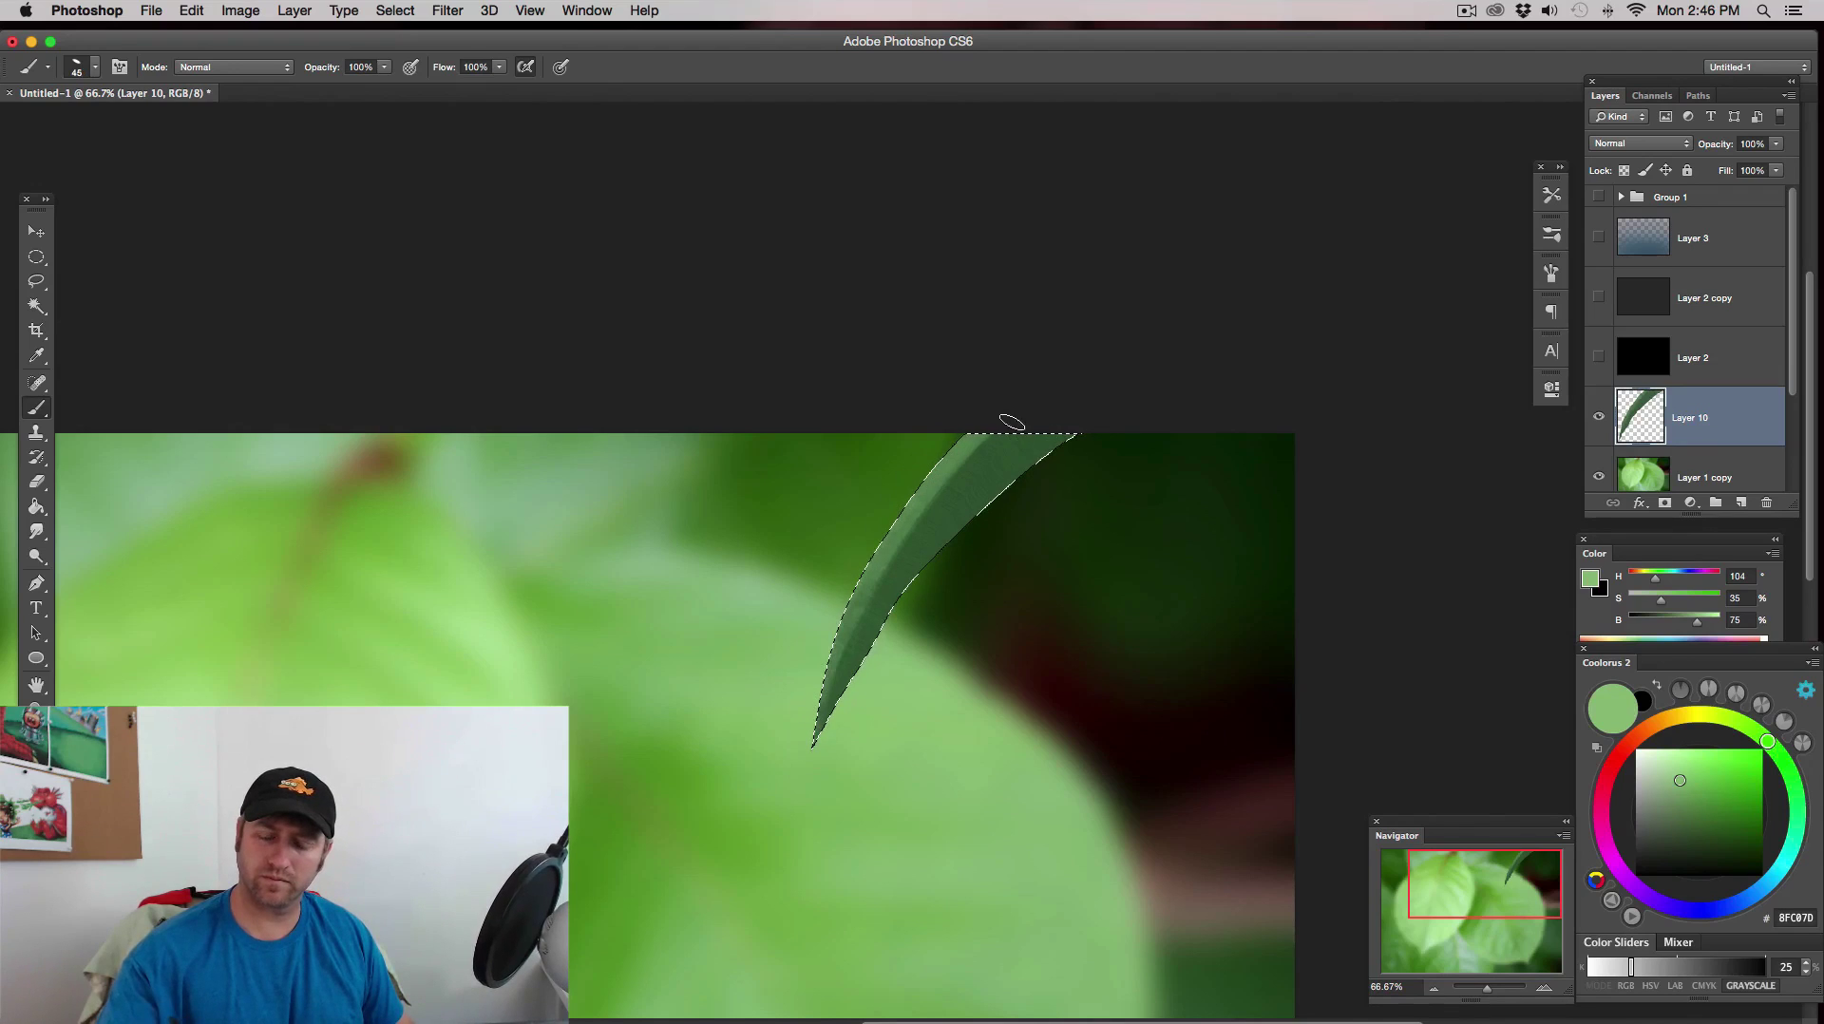
{"action": "left_click_drag", "start_coordinate": [857, 601], "coordinate": [842, 643]}
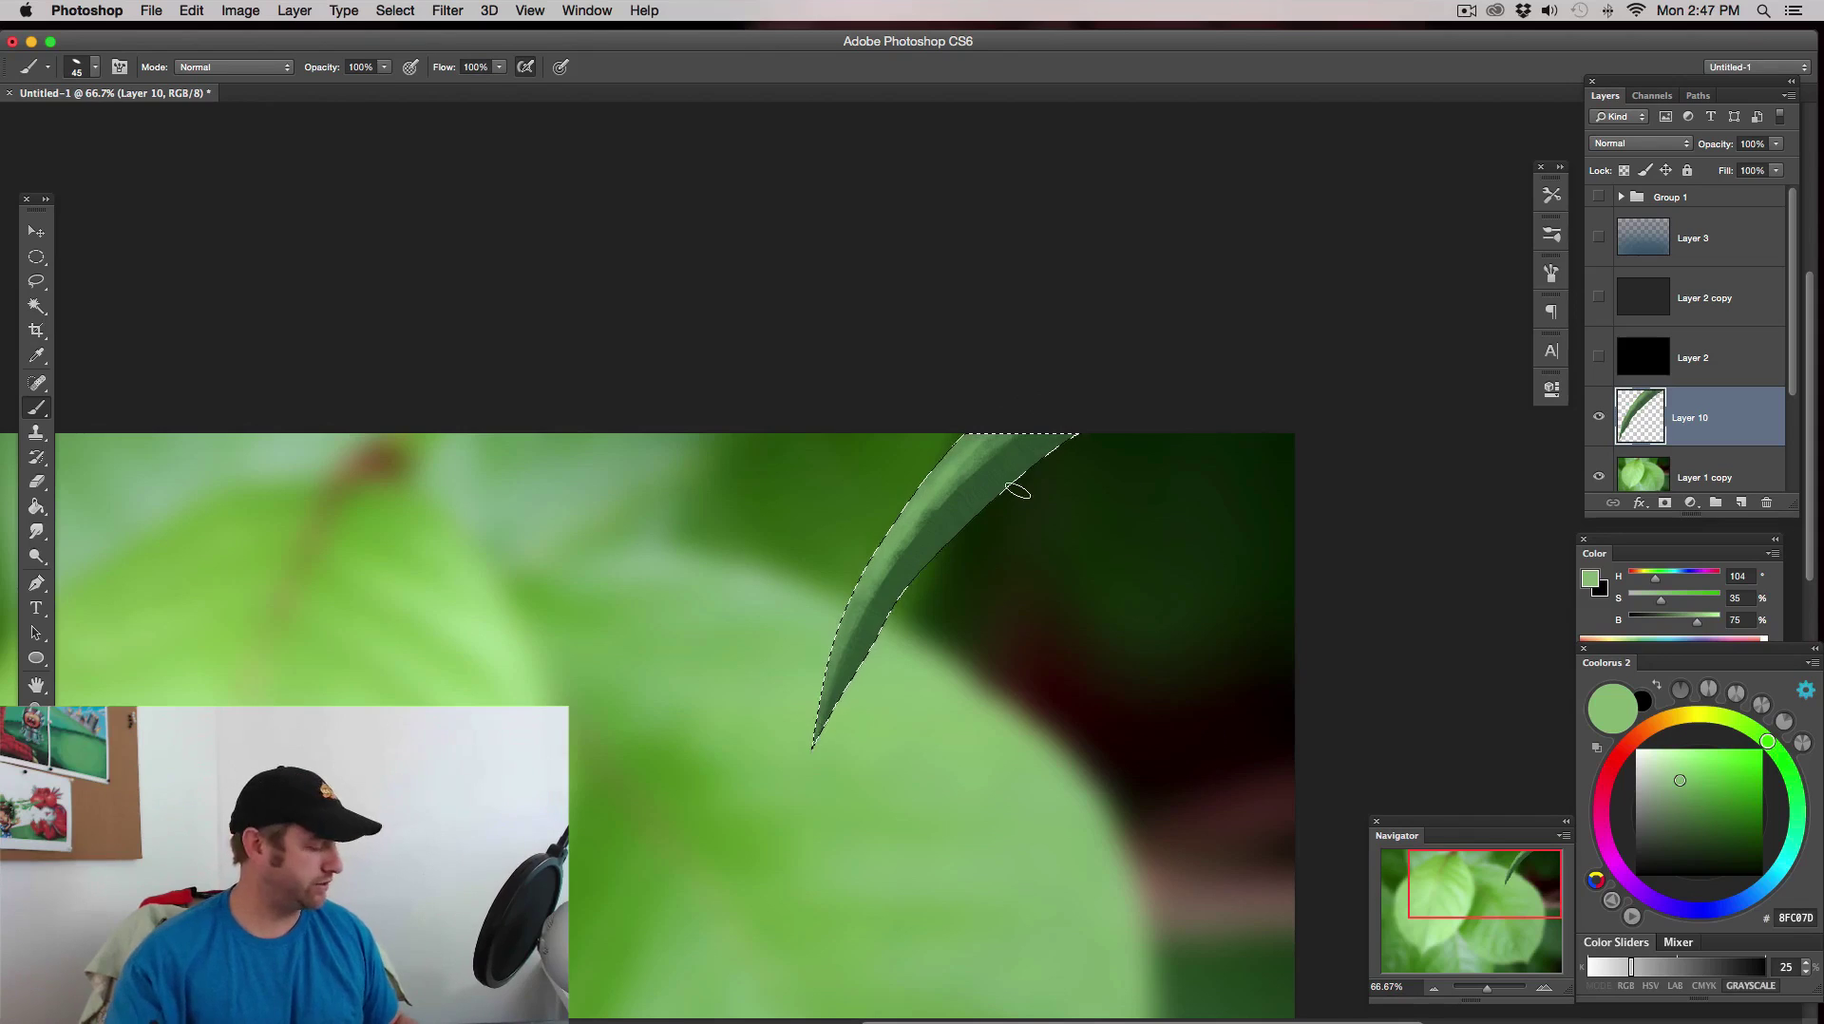
- Paint blue-green 47B078 along the lower-right edge of the grass blade
{"action": "left_click", "coordinate": [898, 581], "text": "alt"}
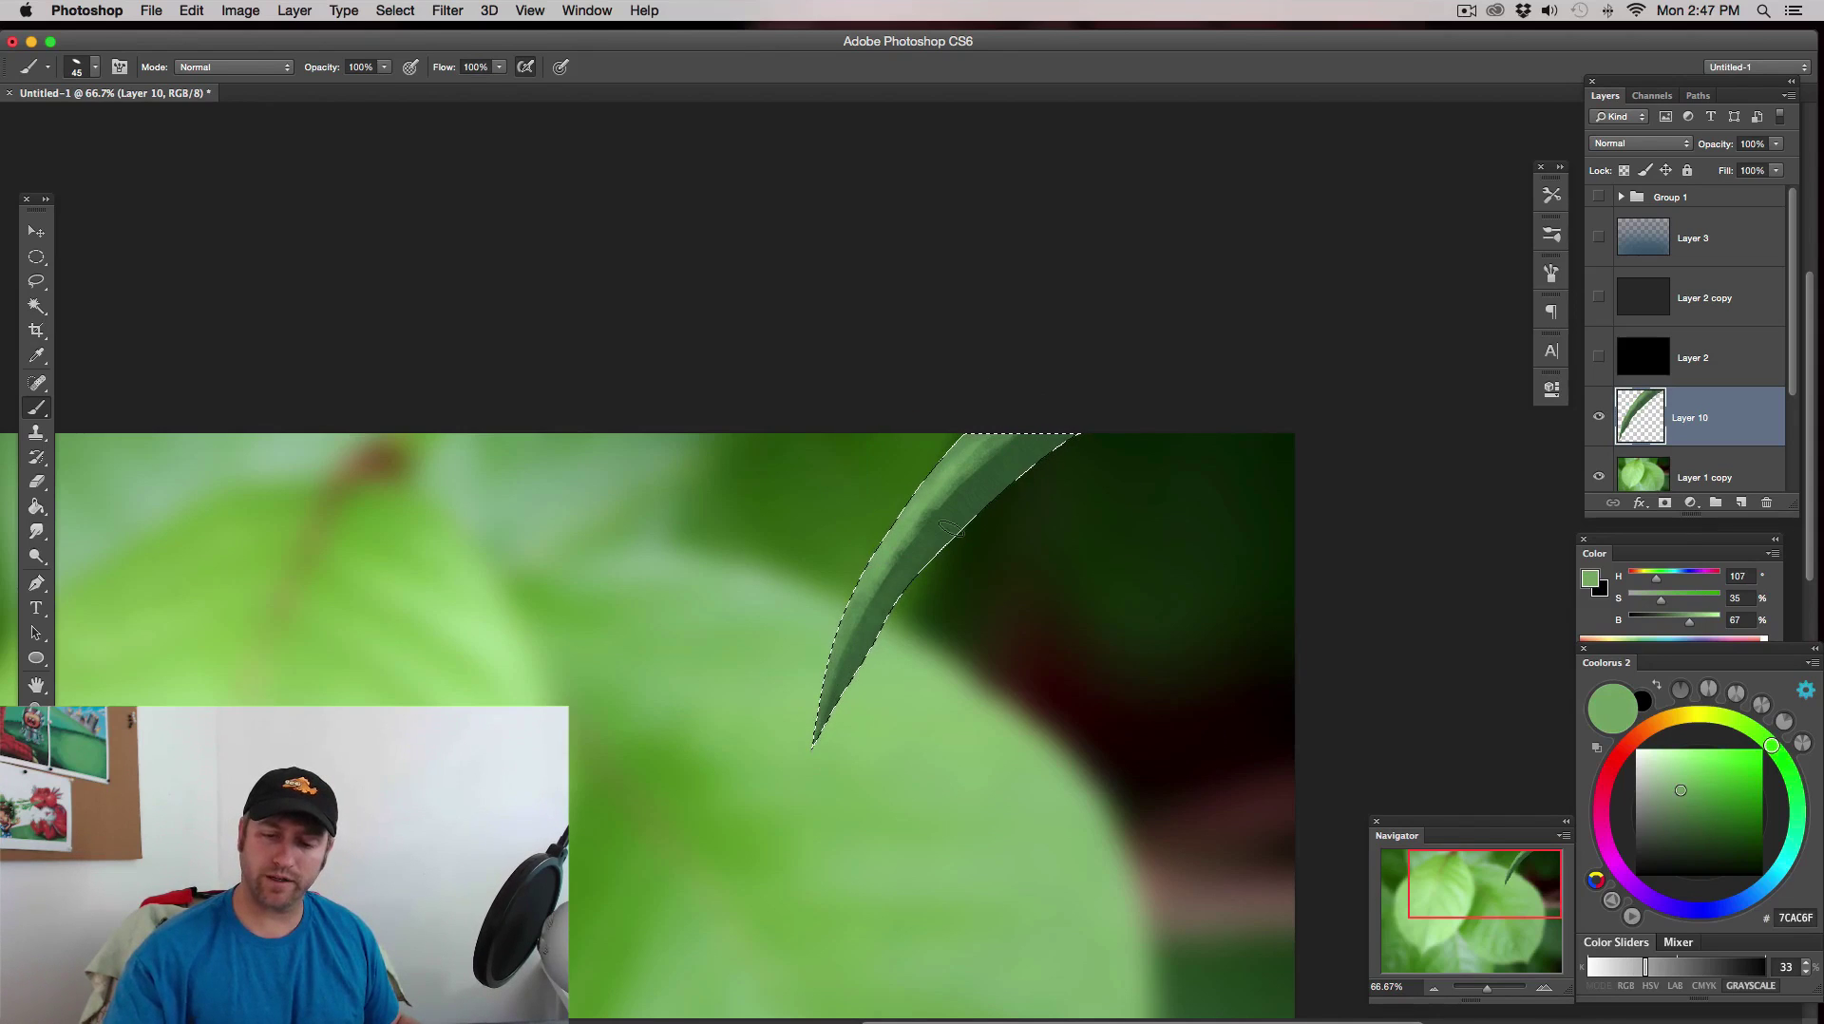
{"action": "left_click_drag", "start_coordinate": [1773, 748], "coordinate": [1797, 809]}
{"action": "left_click_drag", "start_coordinate": [1744, 805], "coordinate": [1712, 789]}
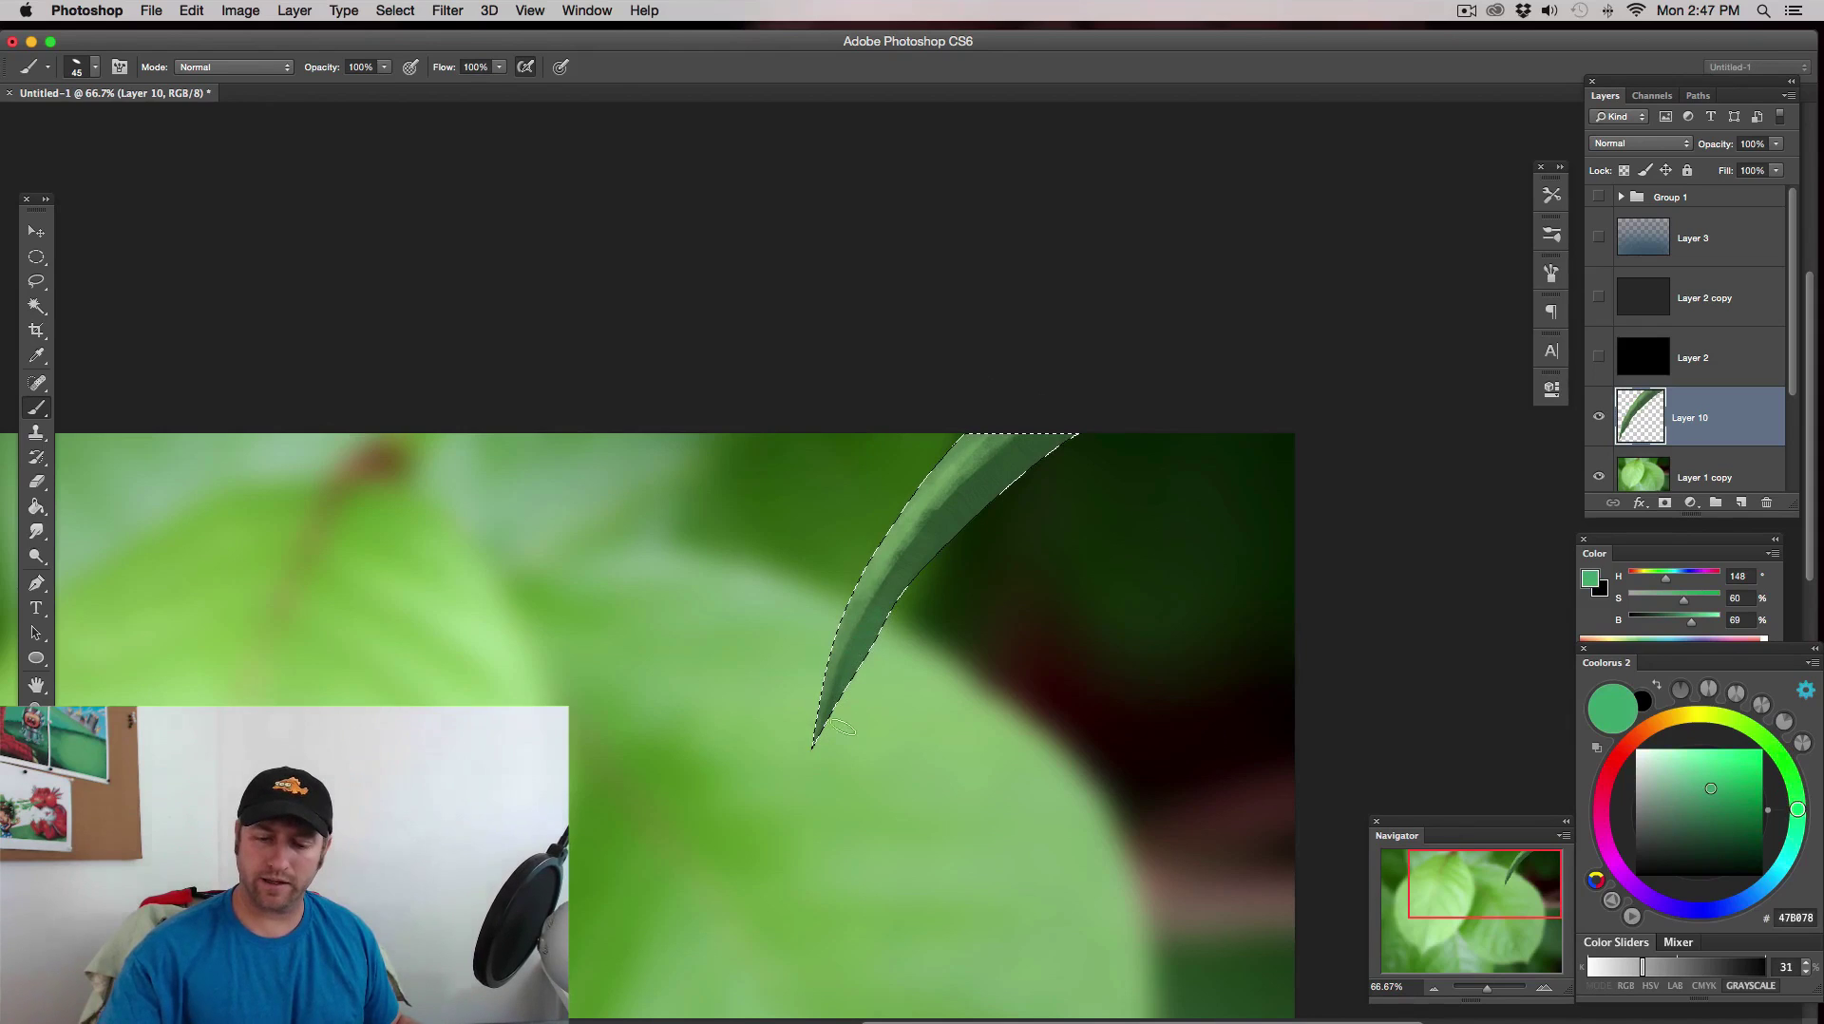
{"action": "left_click_drag", "start_coordinate": [872, 619], "coordinate": [1069, 436]}
- Add yellow-green A3CC55 to the blade's light side and dark green 376137 shading along its middle
{"action": "left_click", "coordinate": [964, 454], "text": "alt"}
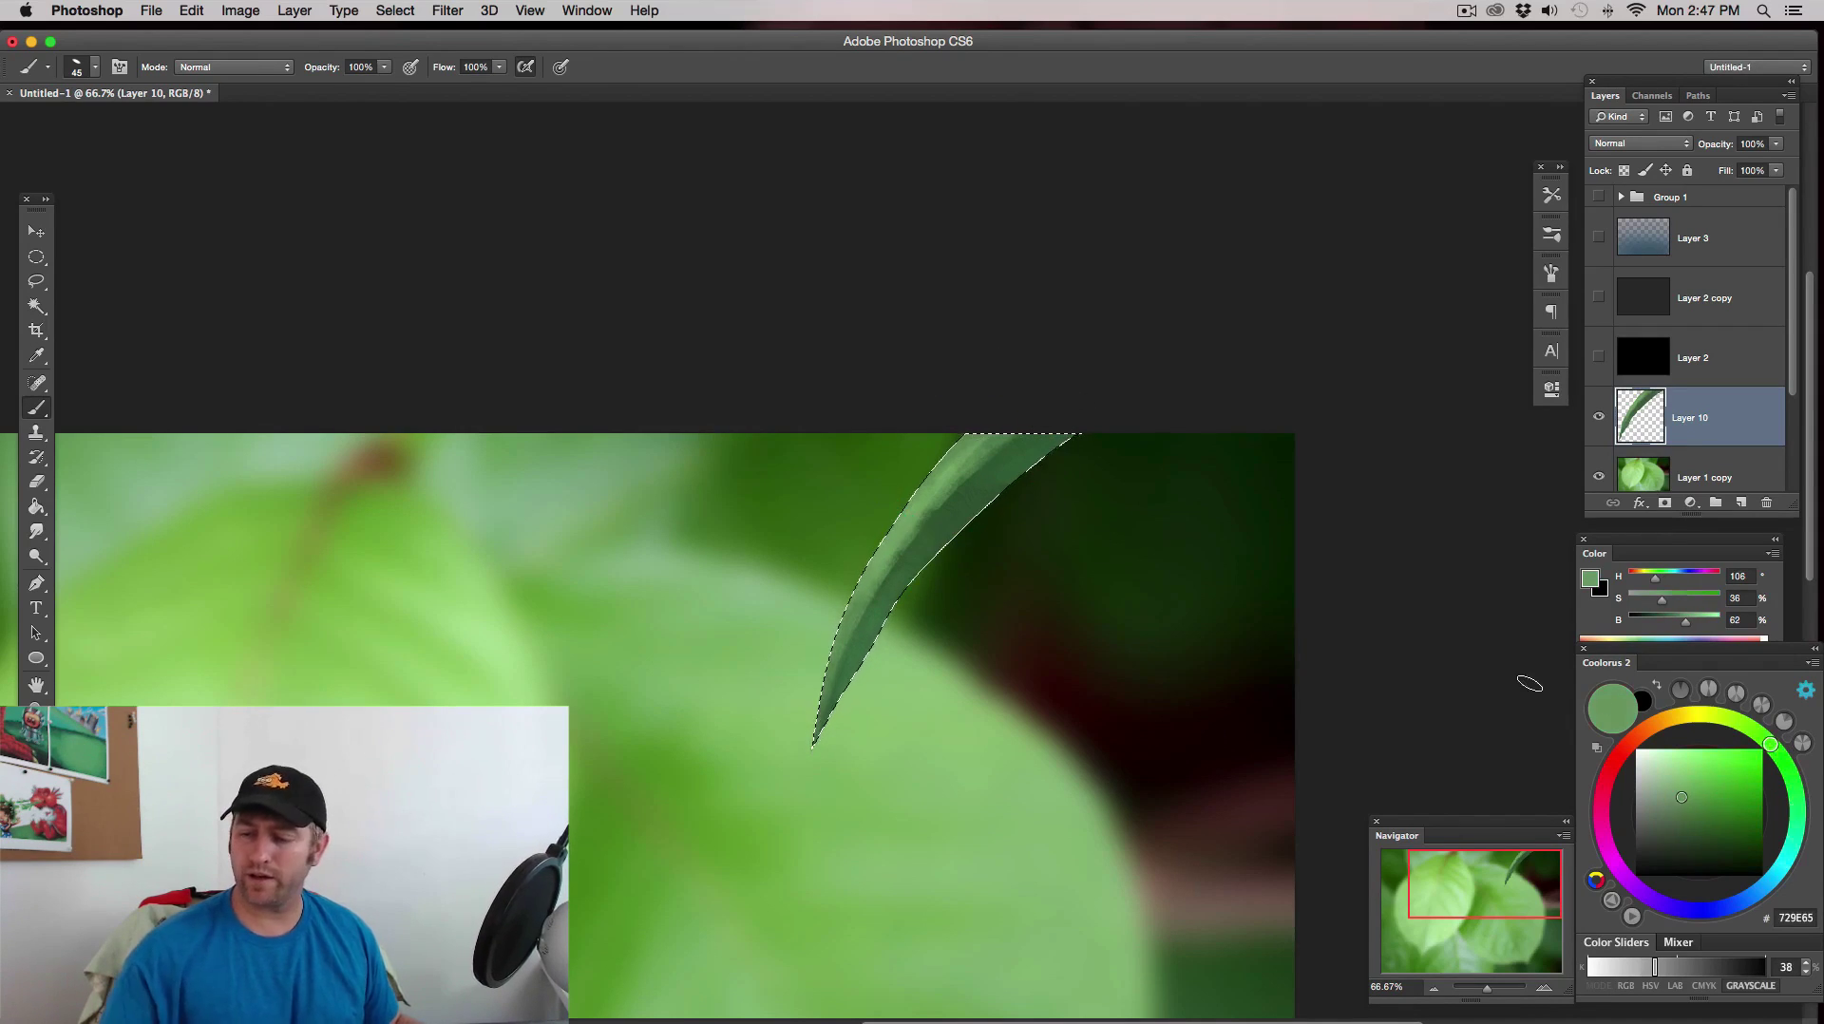
{"action": "left_click_drag", "start_coordinate": [1769, 744], "coordinate": [1735, 720]}
{"action": "left_click", "coordinate": [1710, 774]}
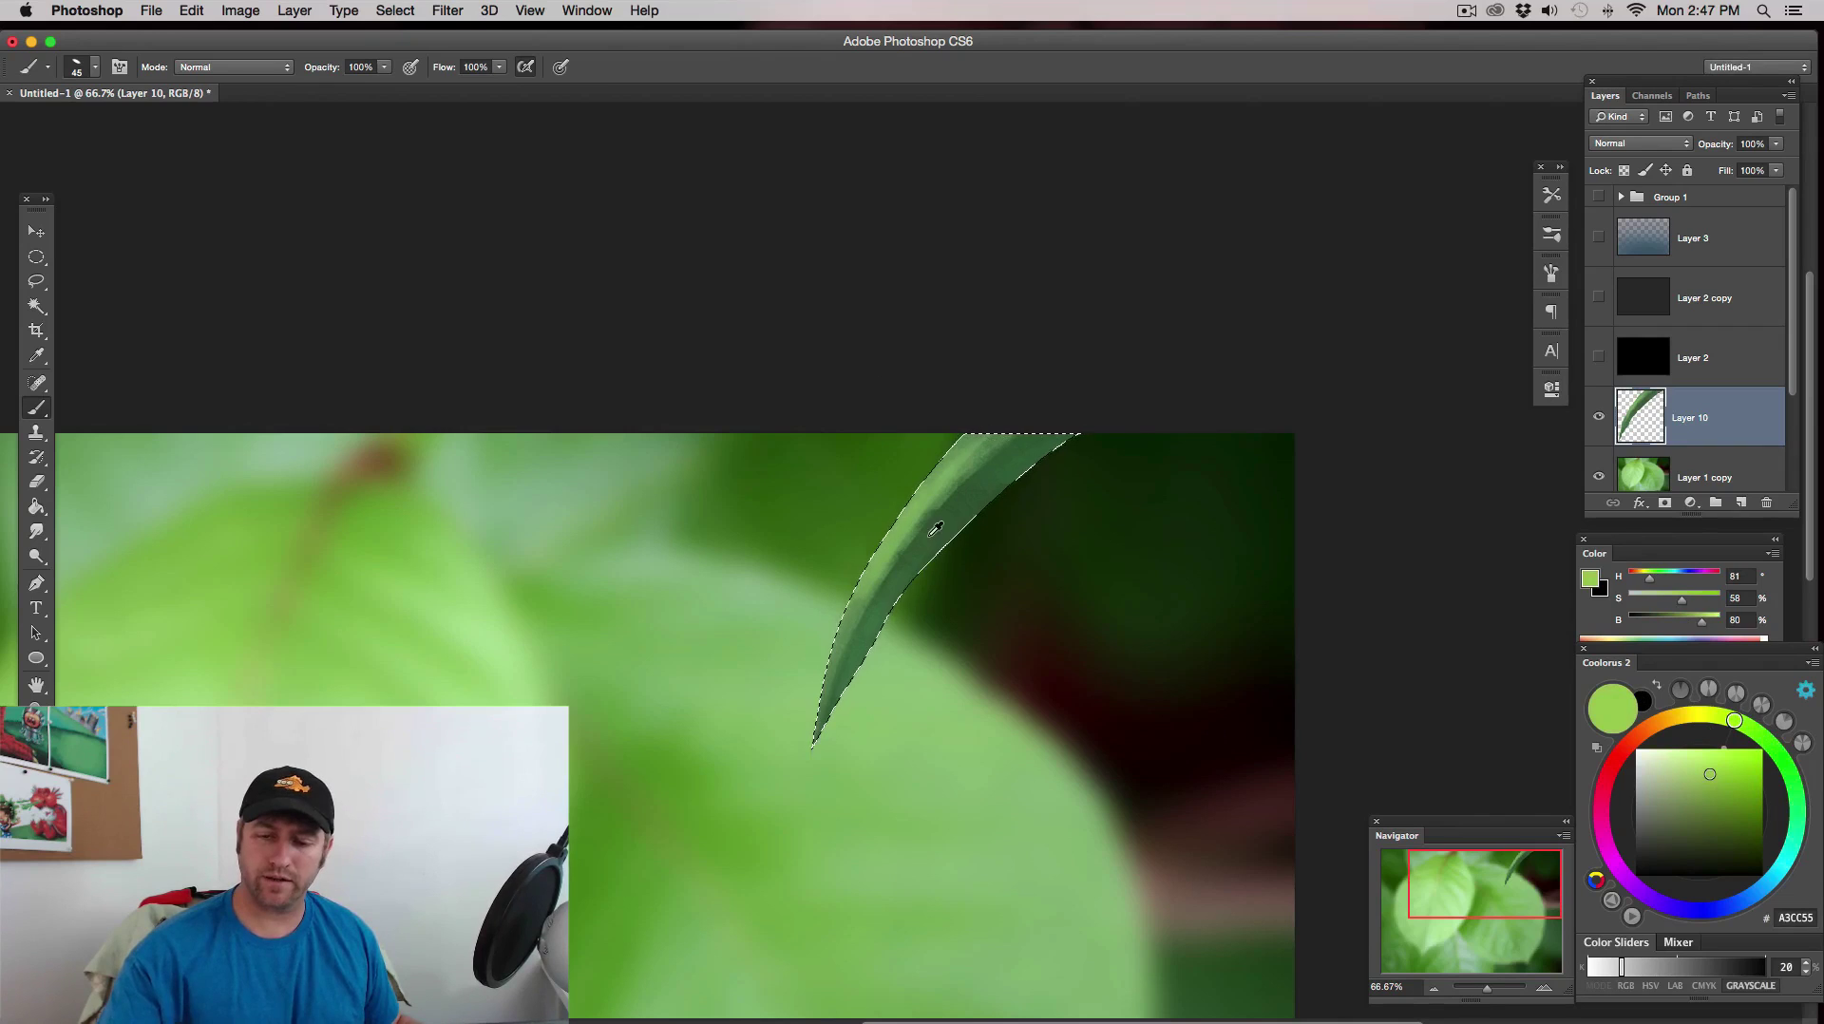
{"action": "left_click", "coordinate": [933, 532], "text": "alt"}
{"action": "left_click_drag", "start_coordinate": [950, 507], "coordinate": [856, 667]}
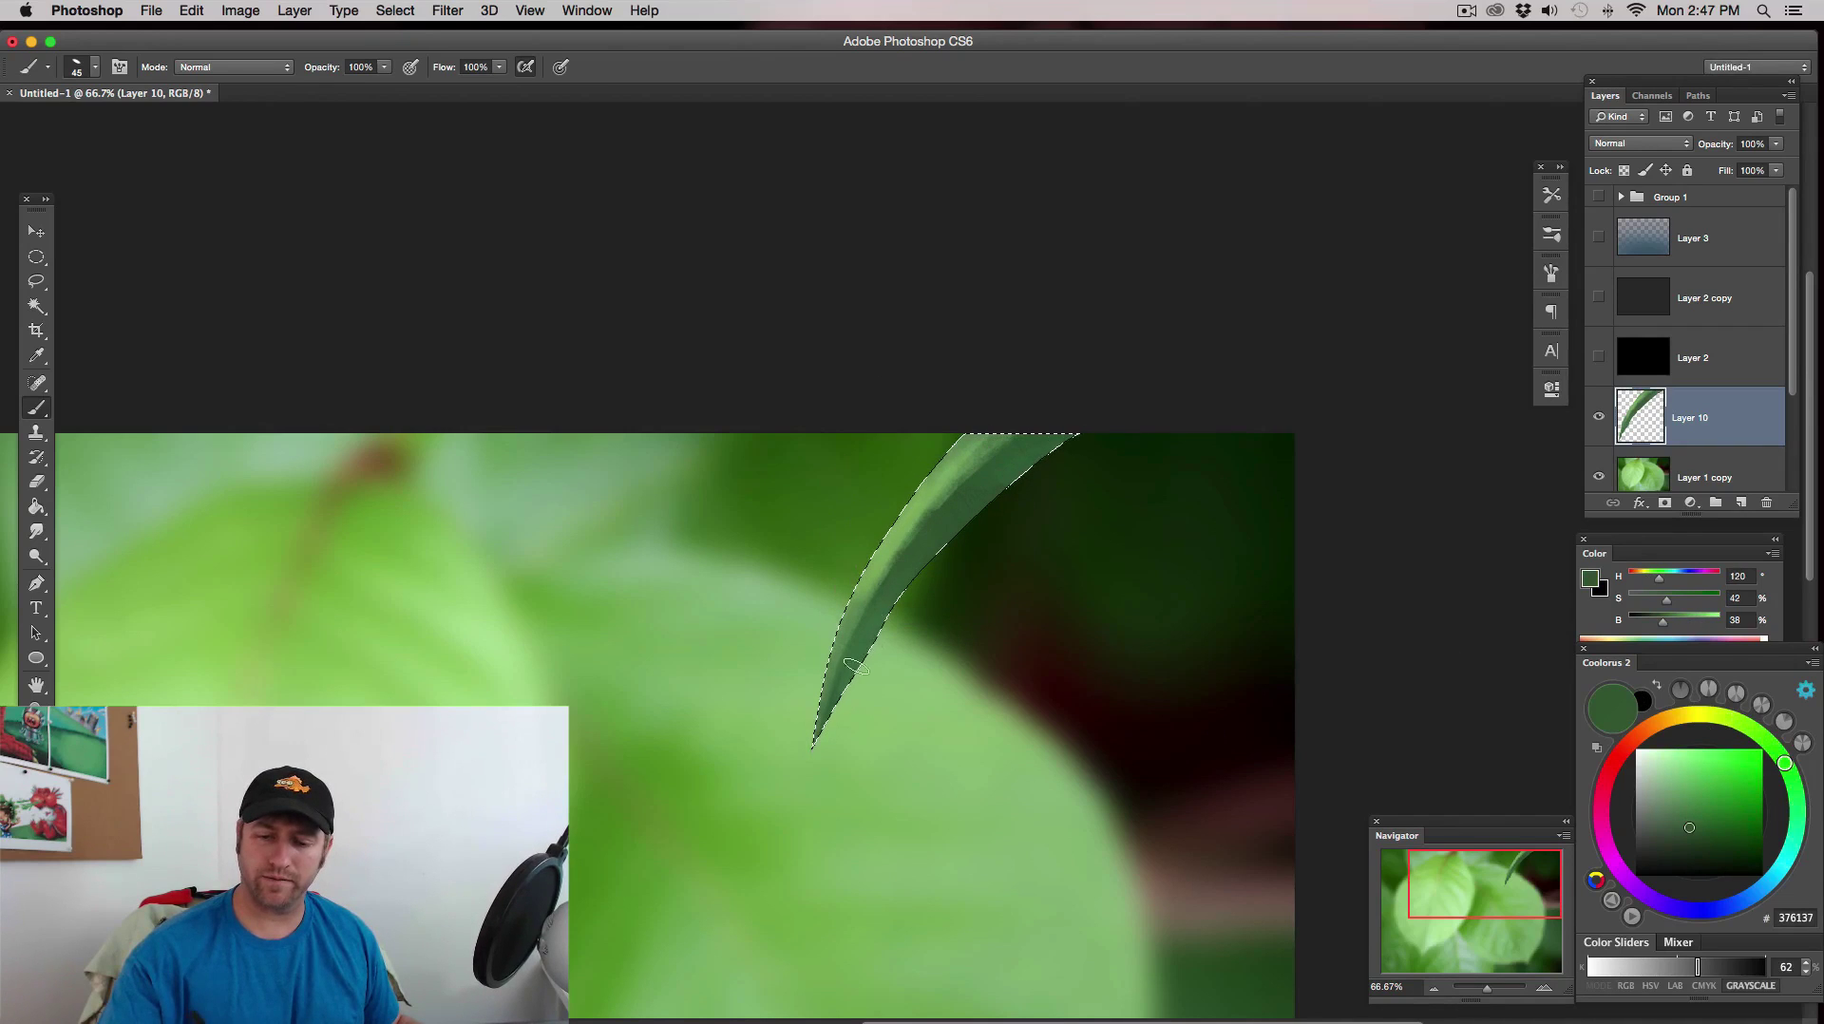
- Paint a teal 398778 reflection along the blade's lower-right edge, from near the tip upward
{"action": "left_click", "coordinate": [871, 568], "text": "alt"}
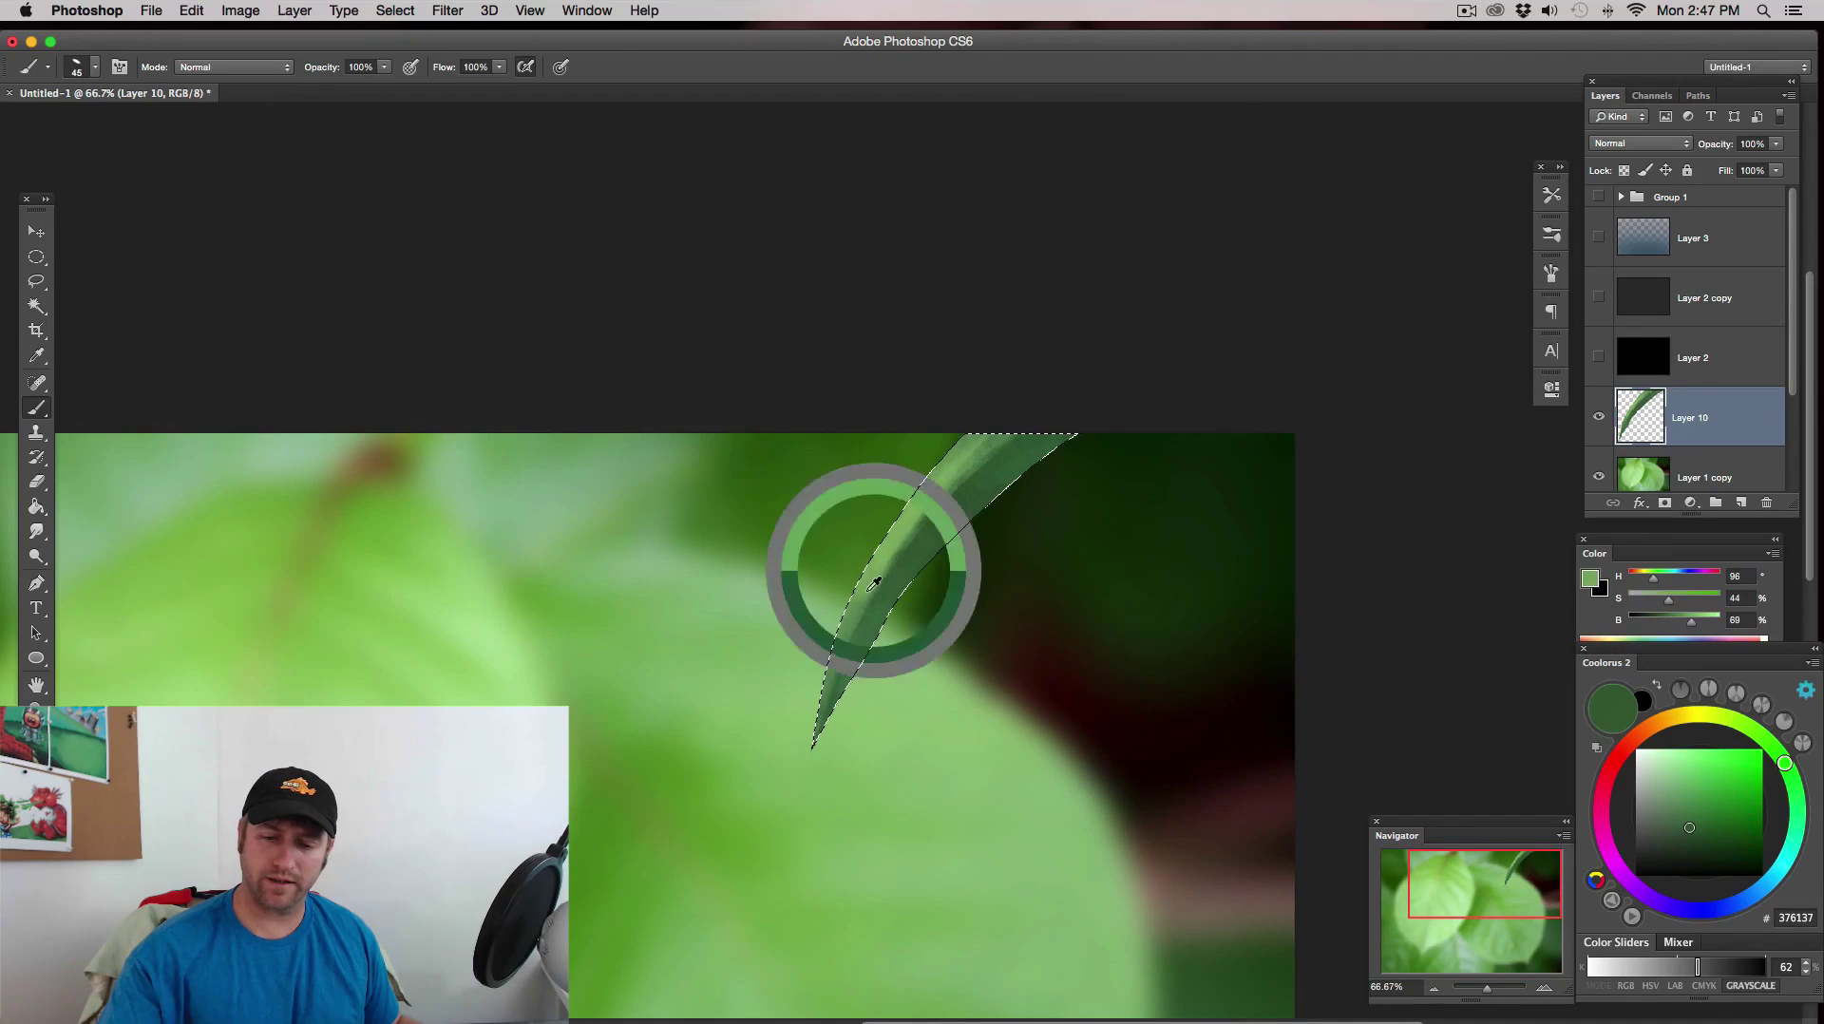
{"action": "left_click", "coordinate": [898, 532], "text": "alt"}
{"action": "left_click", "coordinate": [1791, 842]}
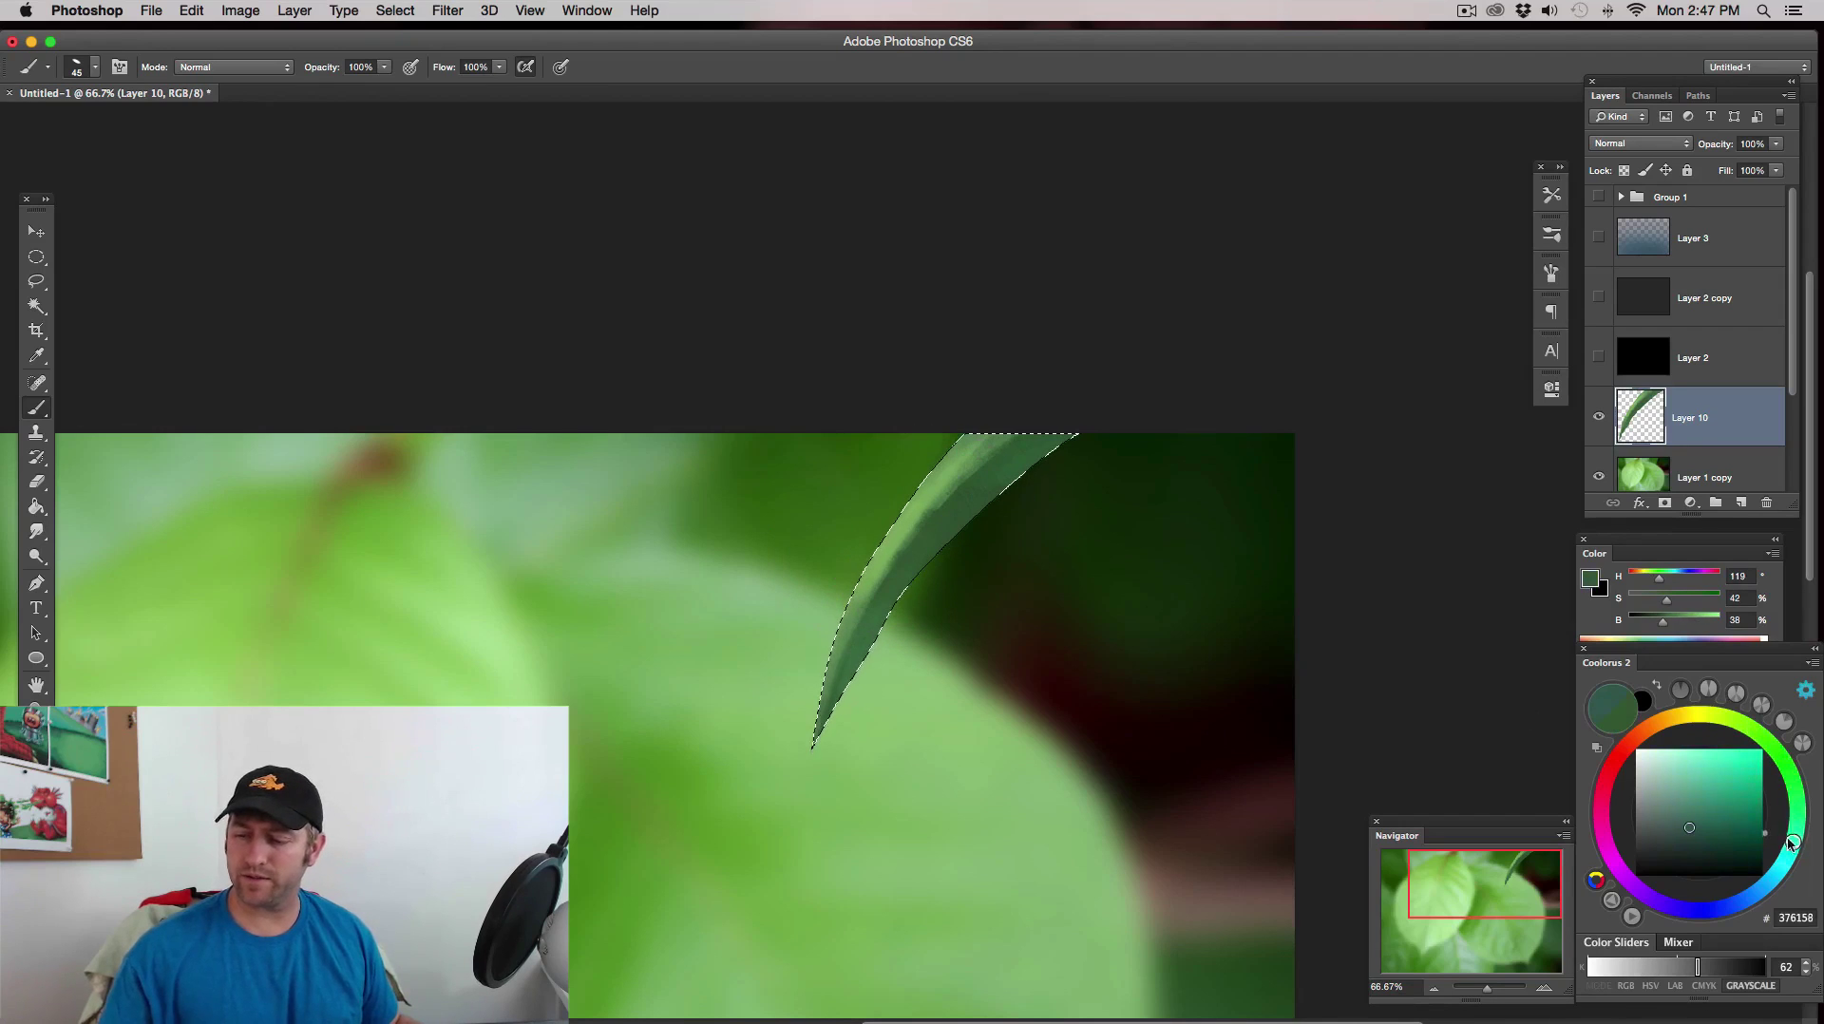
{"action": "left_click", "coordinate": [1709, 808]}
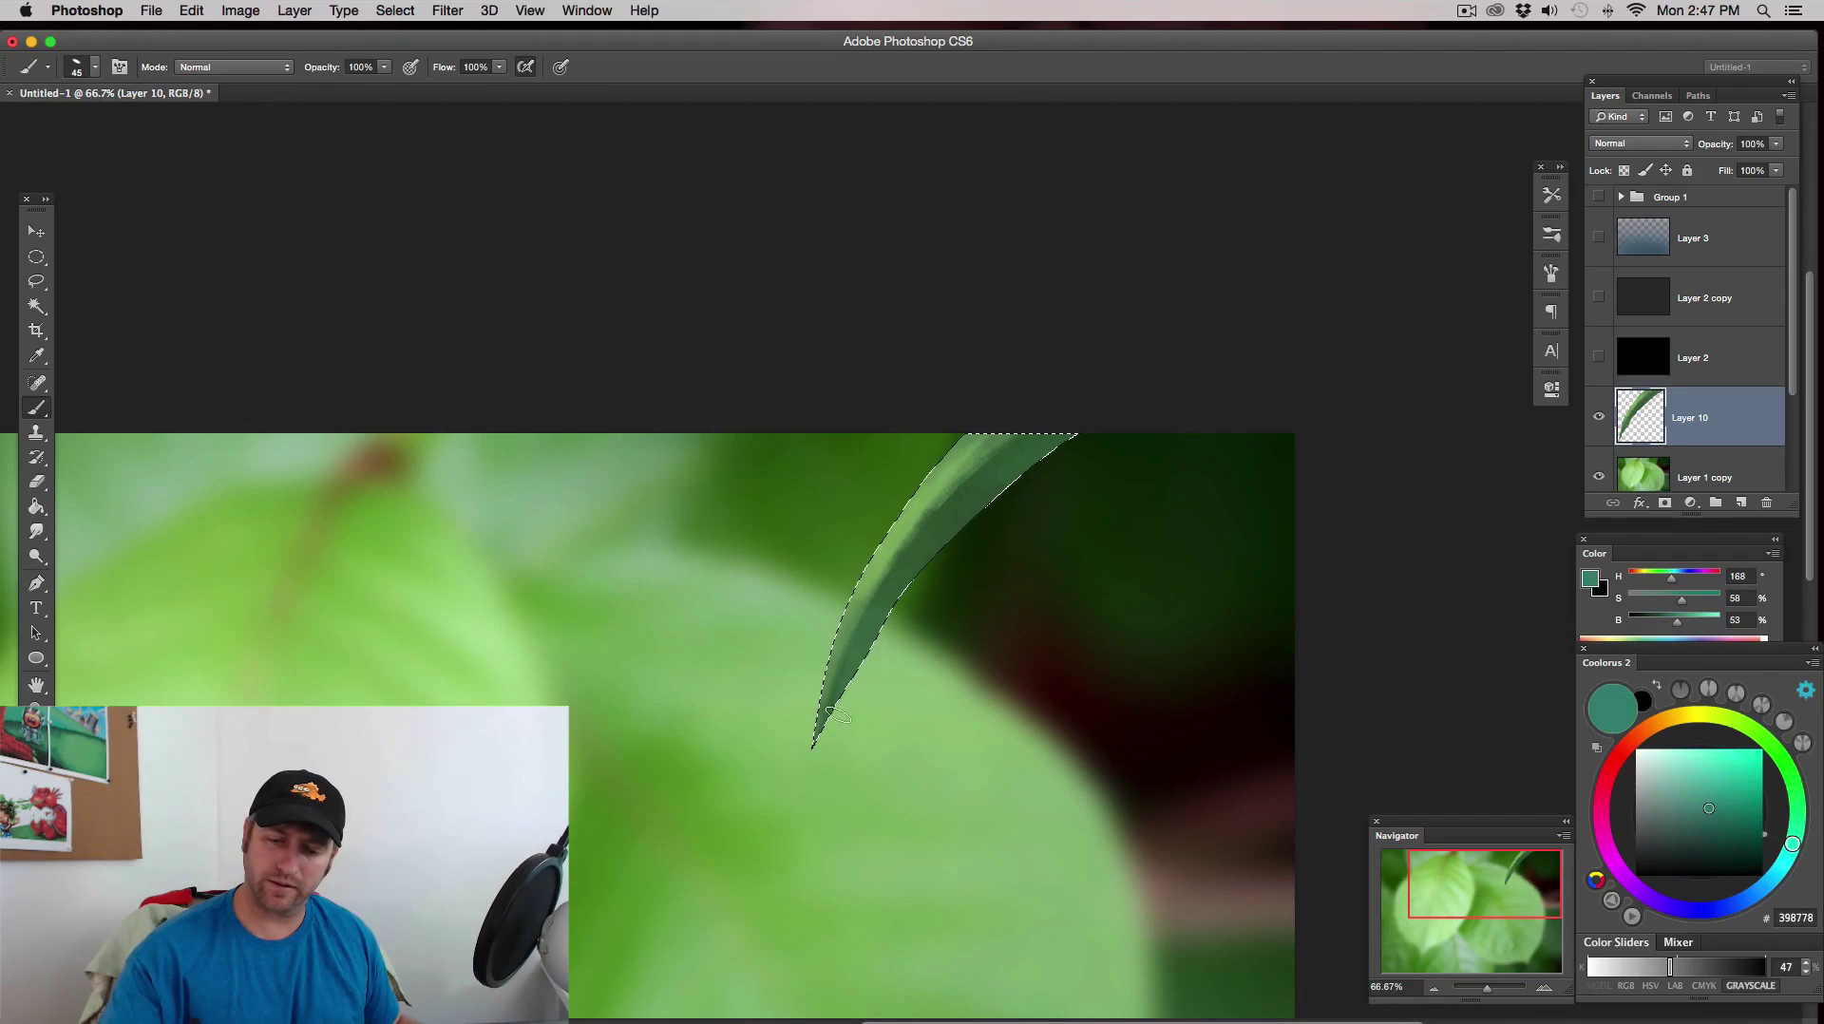
{"action": "mouse_move", "coordinate": [858, 660]}
{"action": "left_mouse_down"}
{"action": "mouse_move", "coordinate": [929, 545]}
{"action": "mouse_move", "coordinate": [1002, 475]}
{"action": "left_mouse_up"}
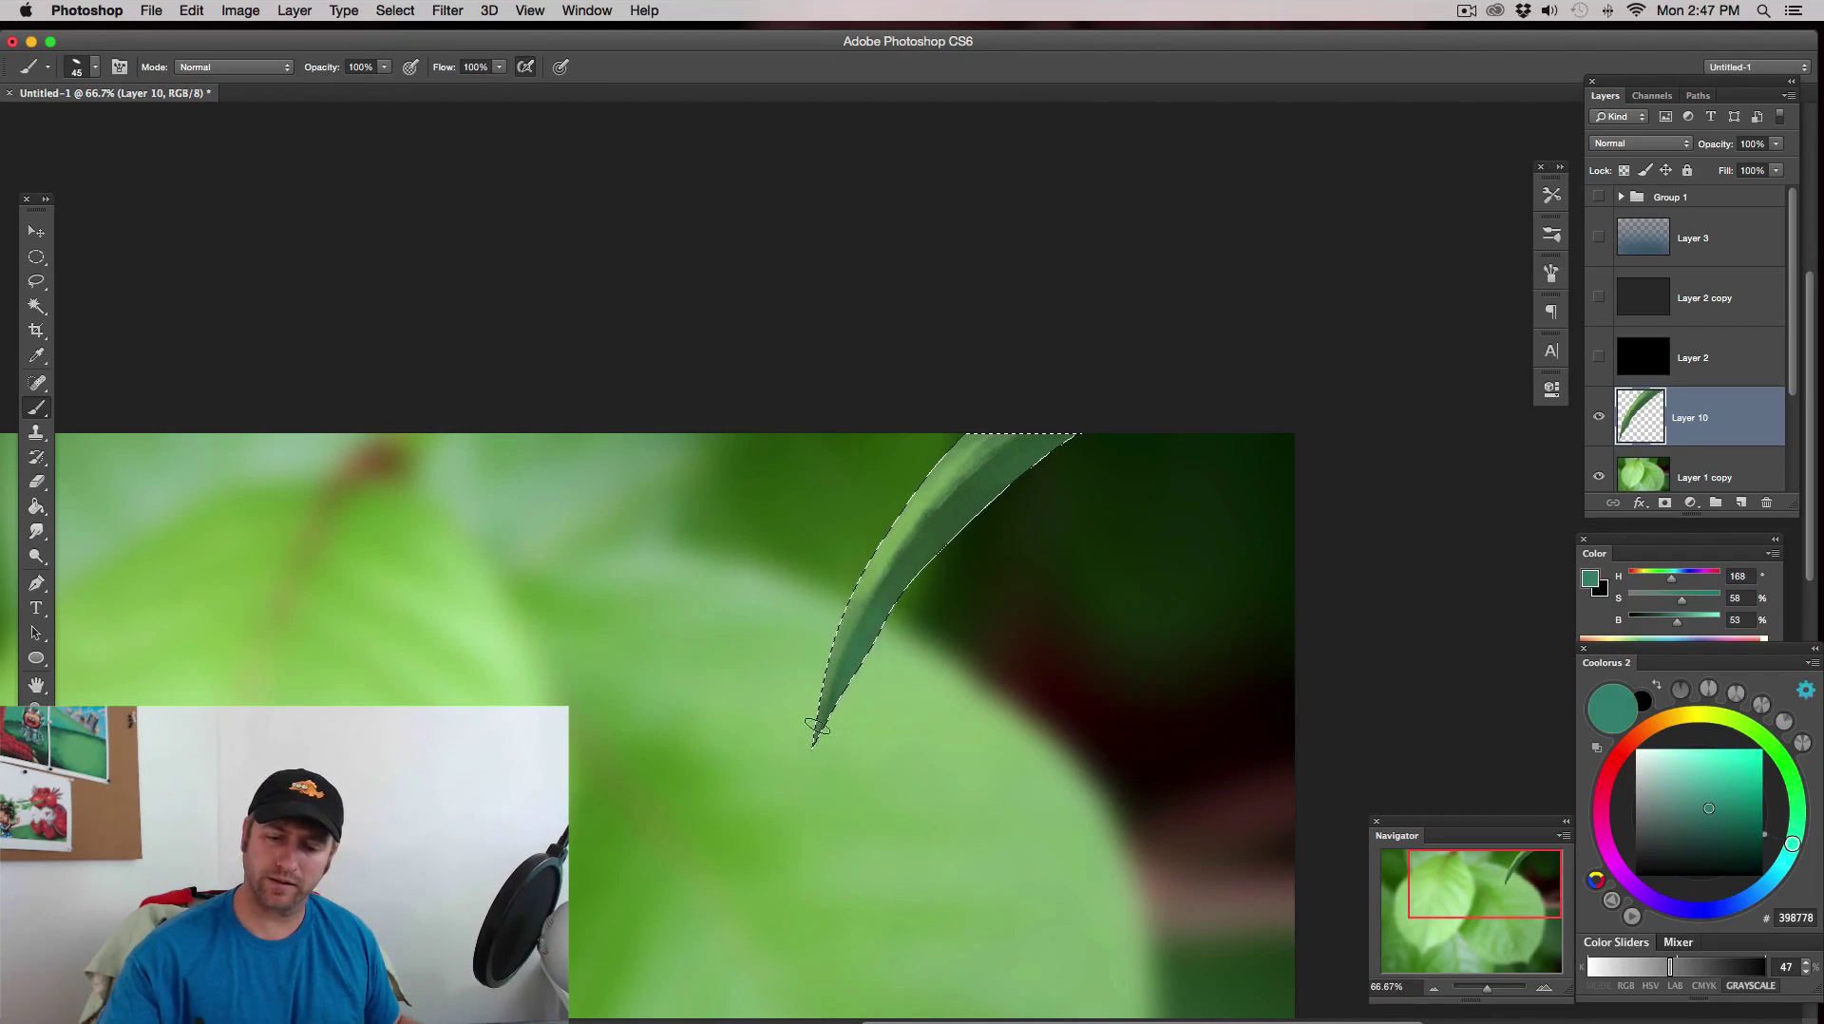
- Shade the blade's central fold with dark green sampled from the blade, and deselect the blade
{"action": "left_click", "coordinate": [969, 496], "text": "alt"}
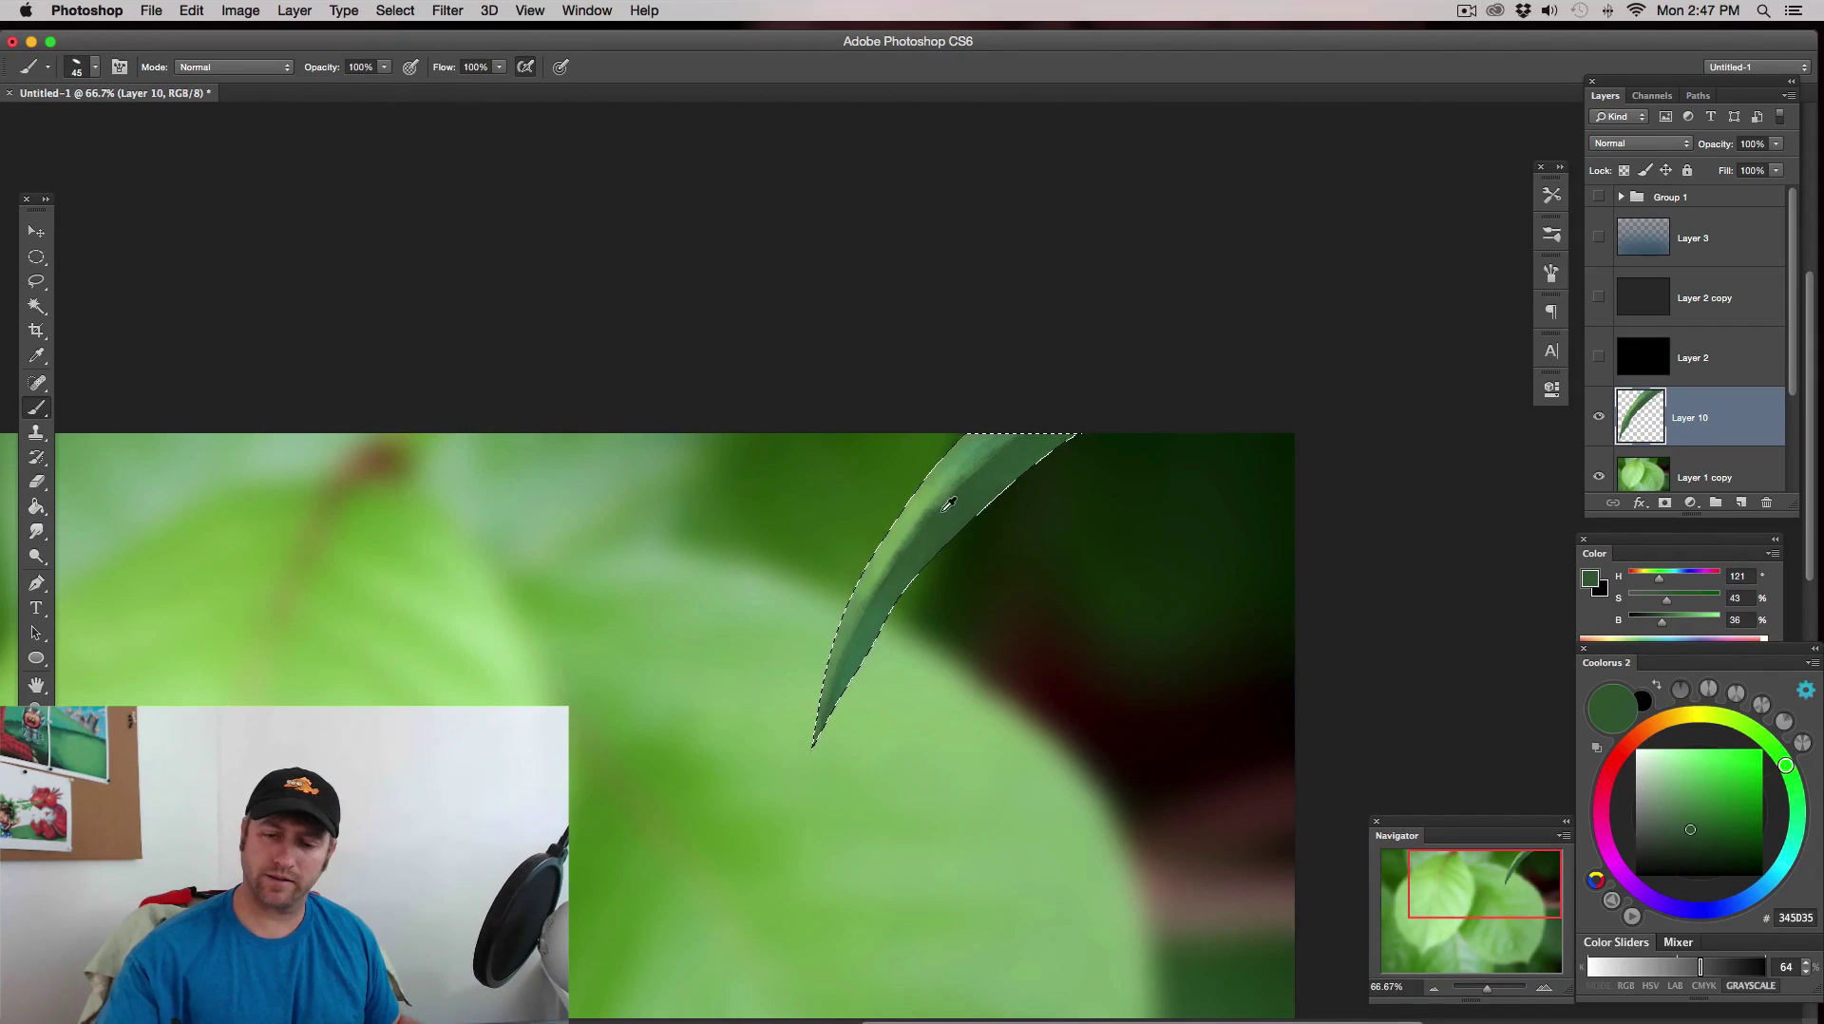
{"action": "left_click", "coordinate": [947, 507], "text": "alt"}
{"action": "left_click_drag", "start_coordinate": [881, 588], "coordinate": [1035, 440]}
{"action": "left_click", "coordinate": [943, 508], "text": "alt"}
{"action": "key", "text": "super+d"}
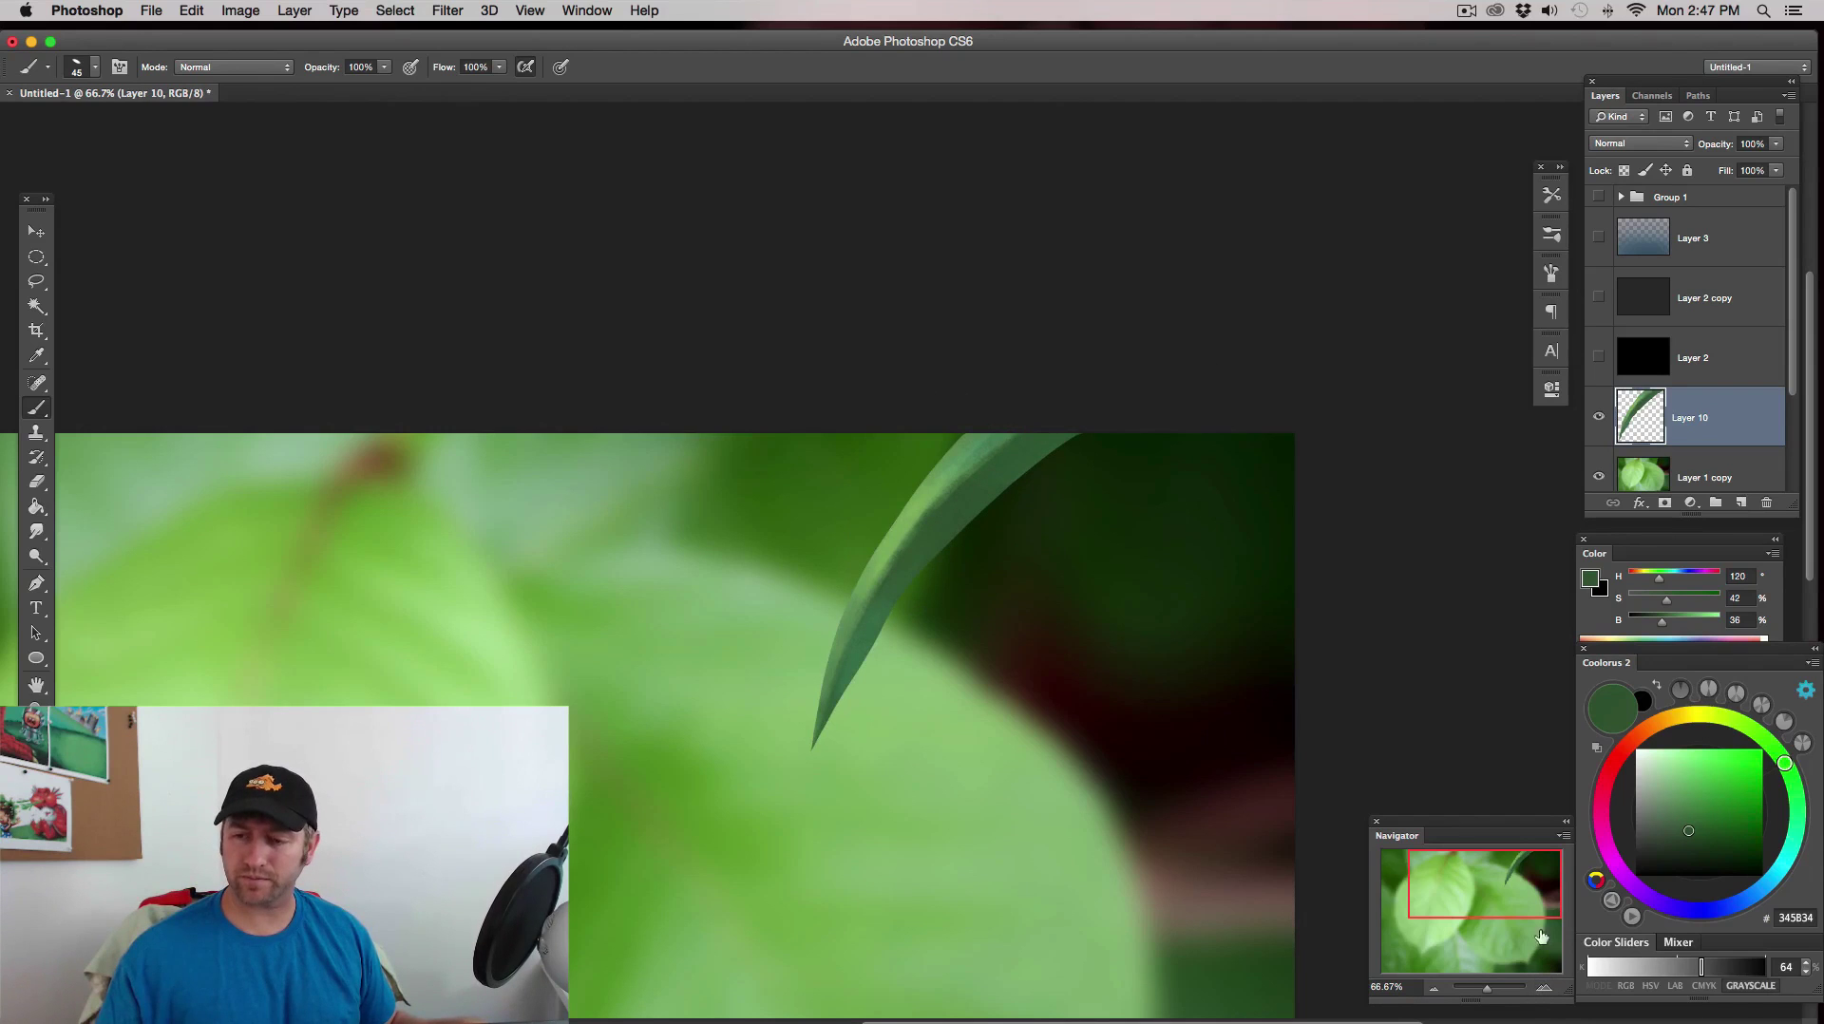
- Add a new layer above the grass blade and set up a much smaller brush in dark blue 204A87
{"action": "left_click", "coordinate": [1435, 989]}
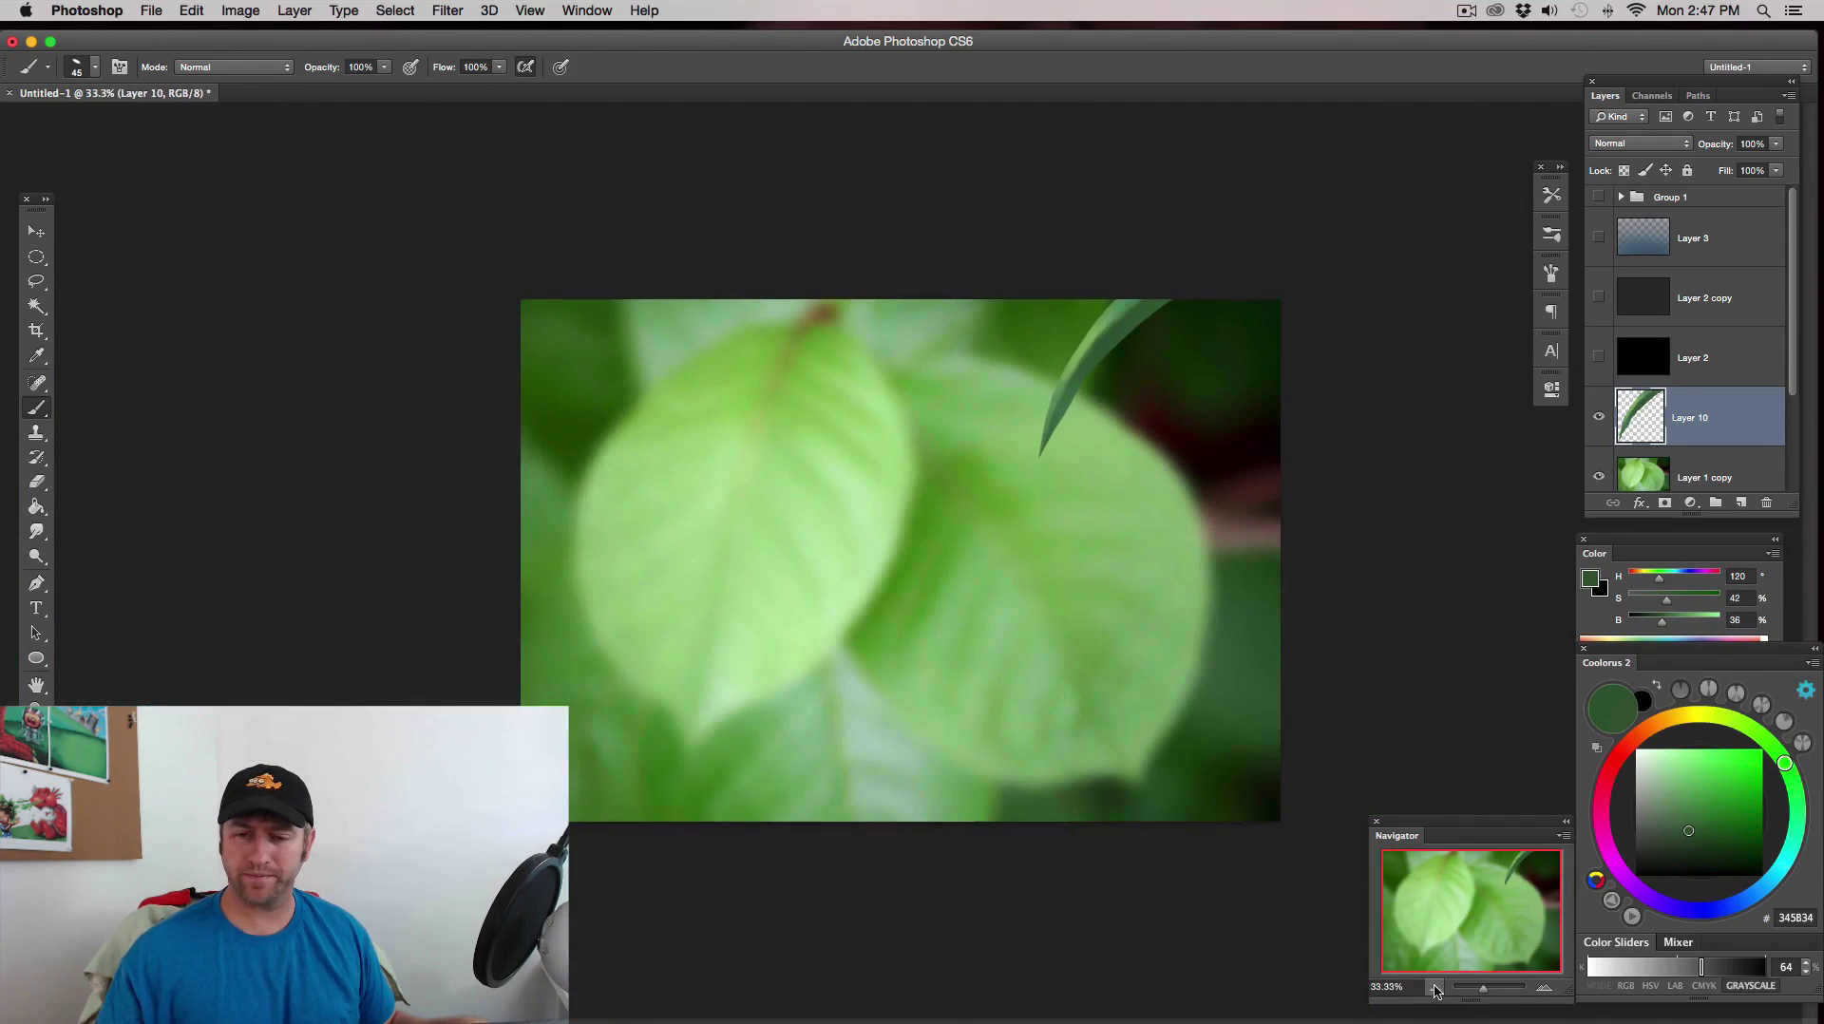
{"action": "left_click", "coordinate": [1544, 988]}
{"action": "left_click_drag", "start_coordinate": [1123, 679], "coordinate": [775, 794]}
{"action": "left_click", "coordinate": [1740, 503]}
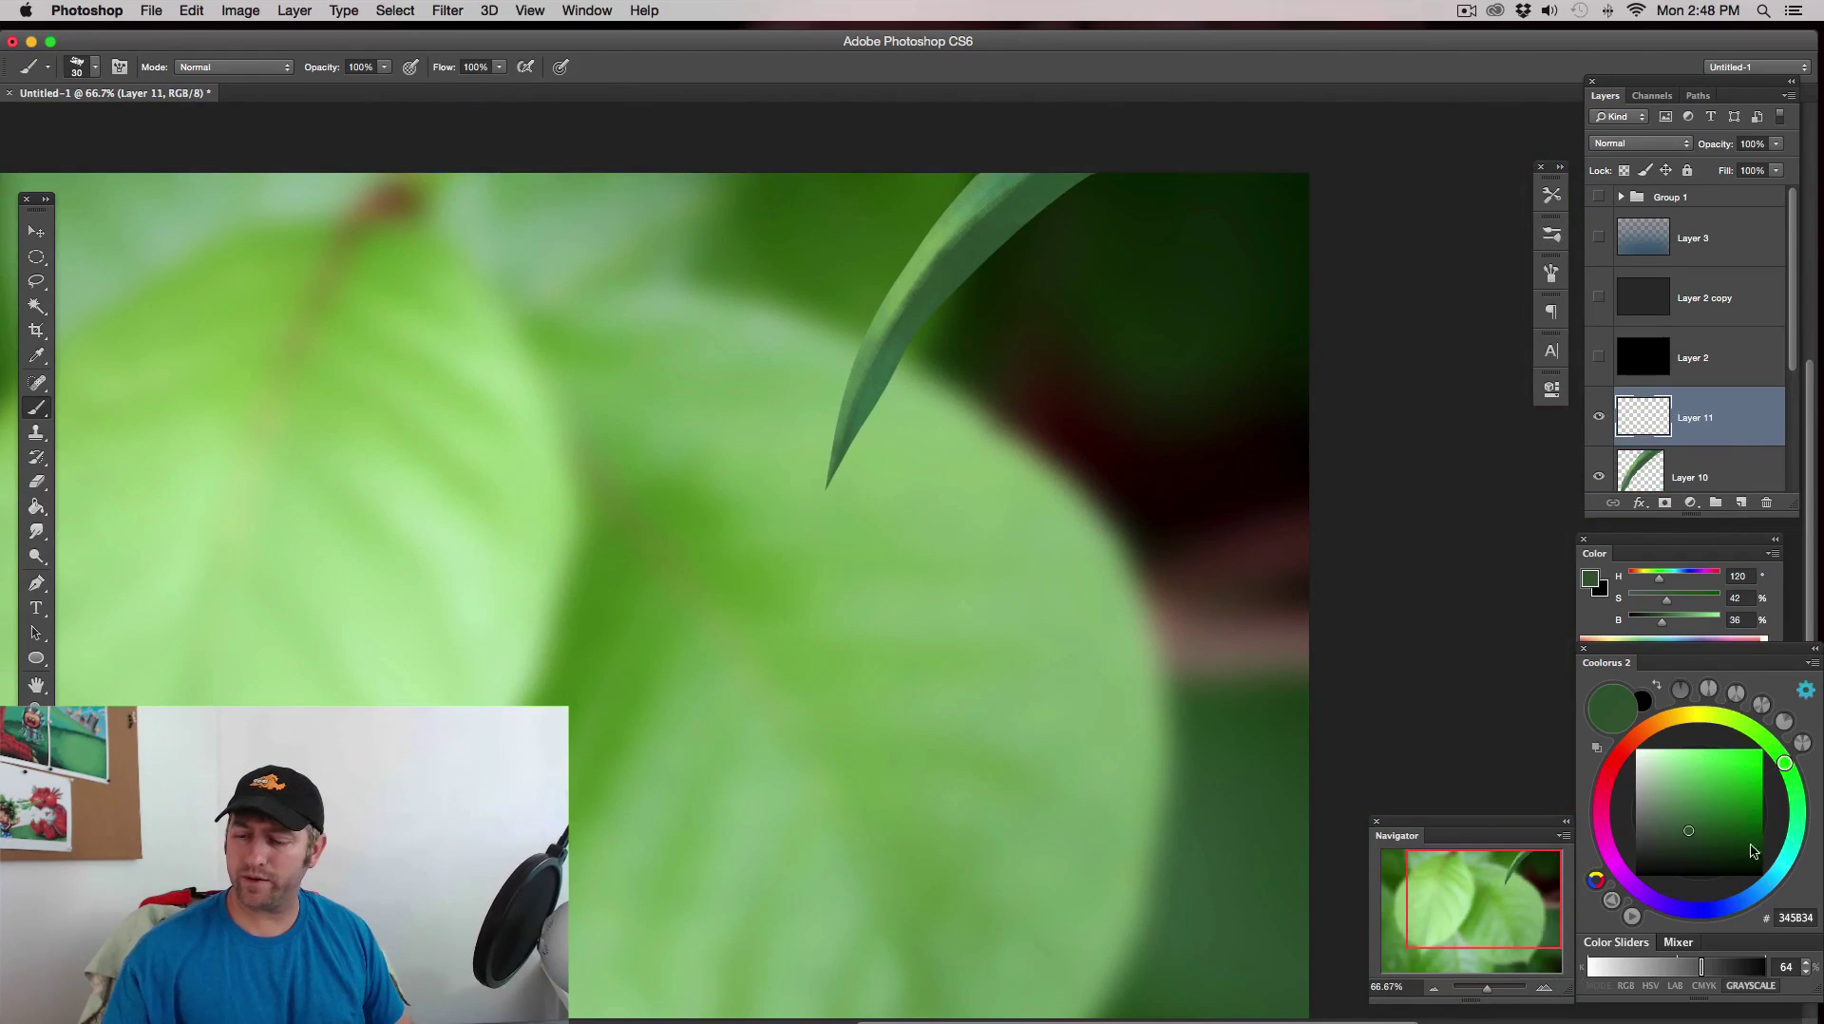
{"action": "left_click", "coordinate": [1738, 909]}
{"action": "left_click", "coordinate": [1720, 826]}
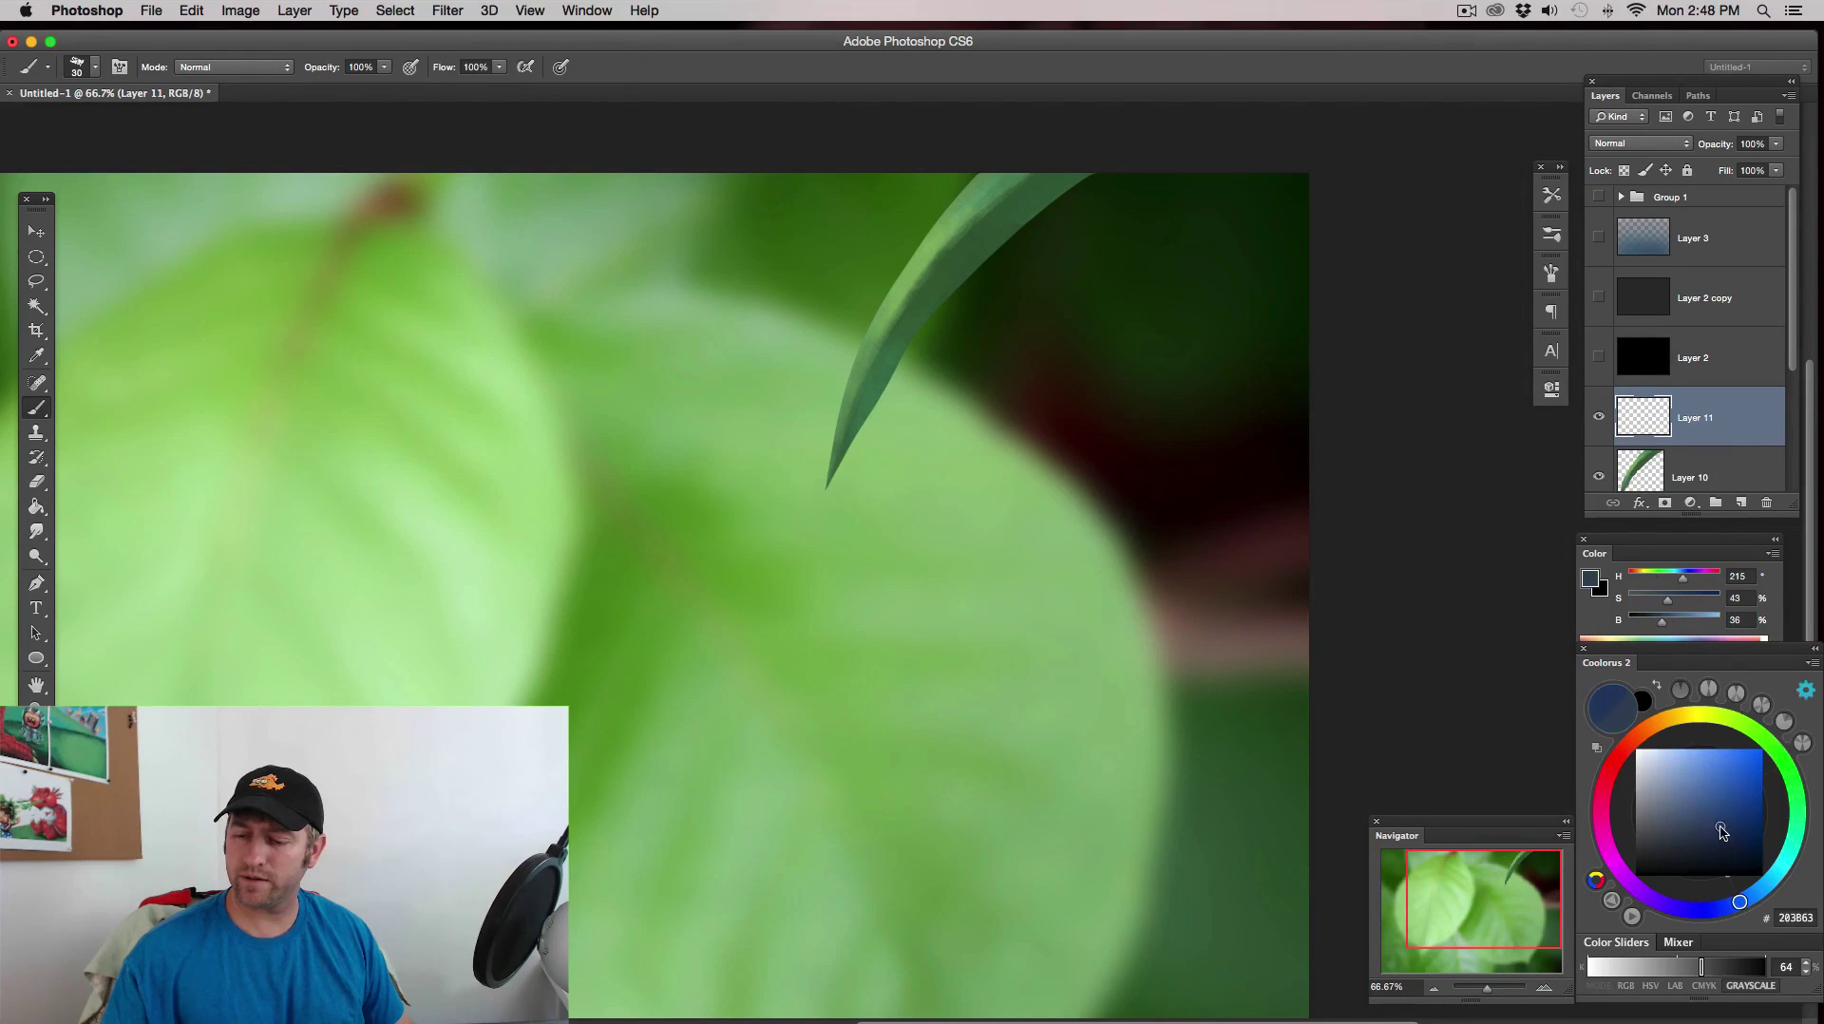
{"action": "left_click_drag", "start_coordinate": [1728, 827], "coordinate": [1734, 813]}
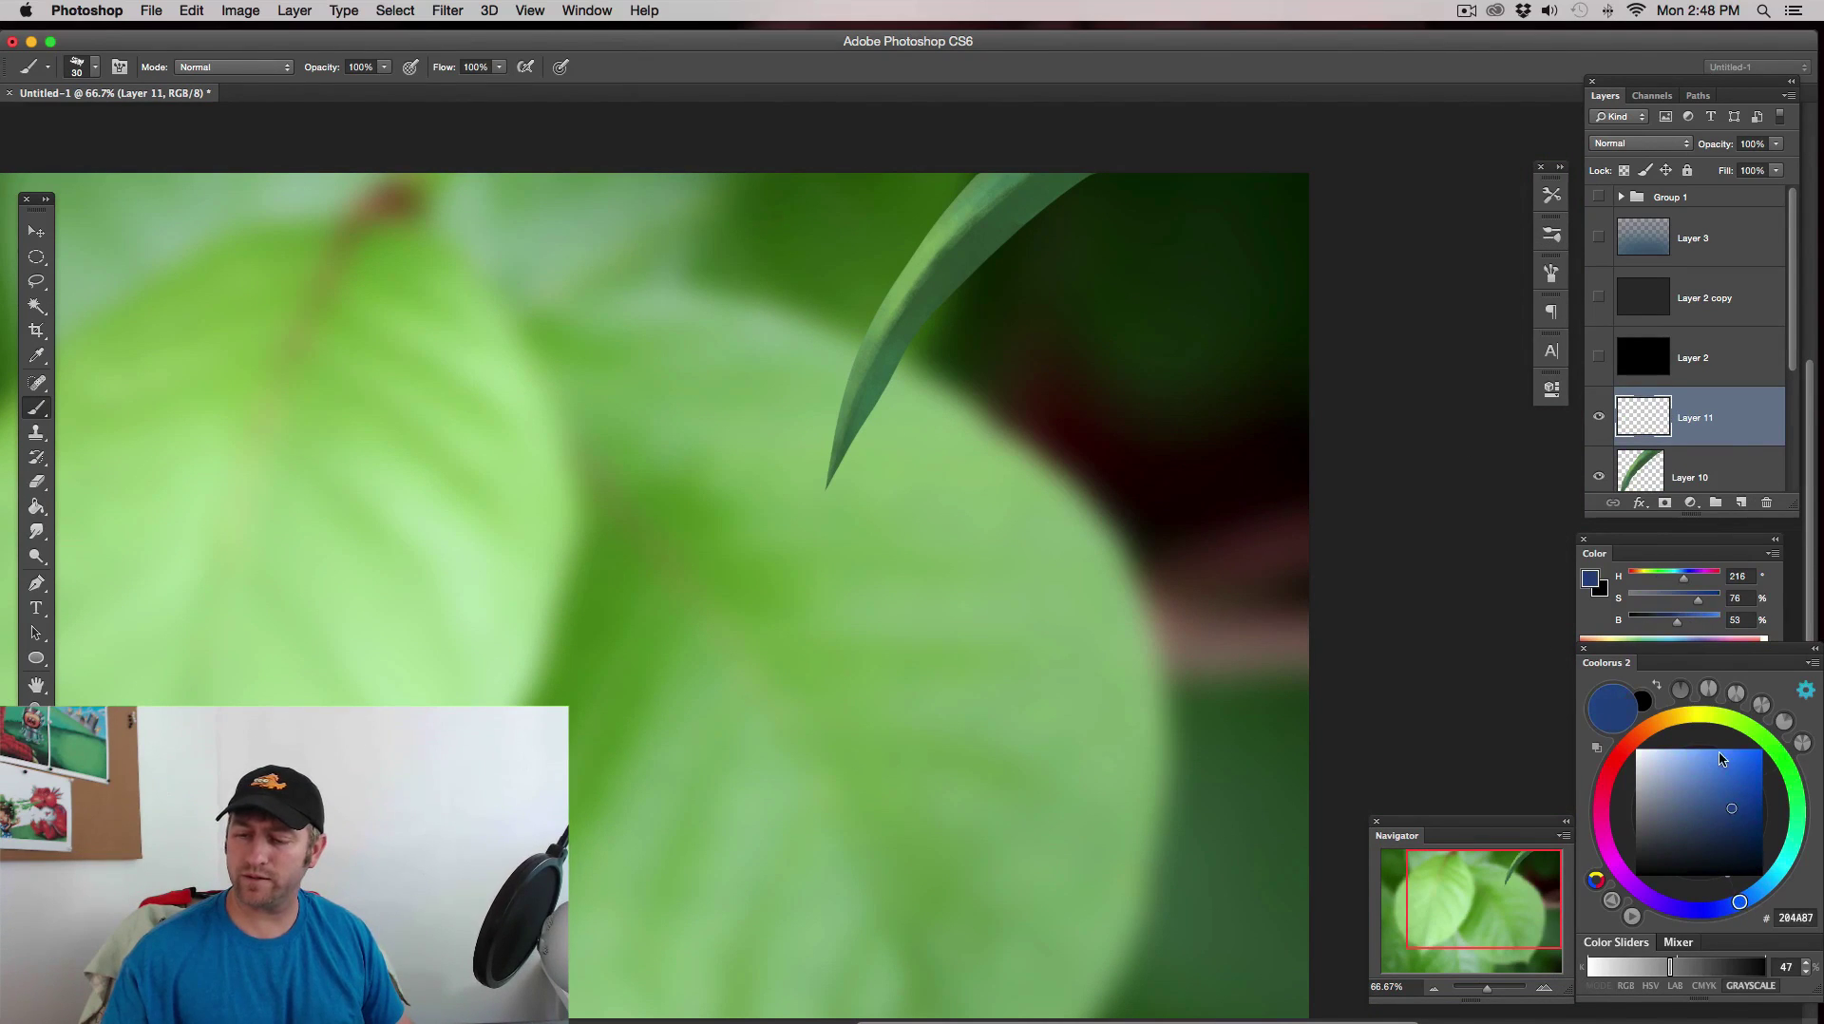
{"action": "key", "text": "bracketleft"}
{"action": "key", "text": "bracketleft"}
{"action": "key", "text": "bracketleft"}
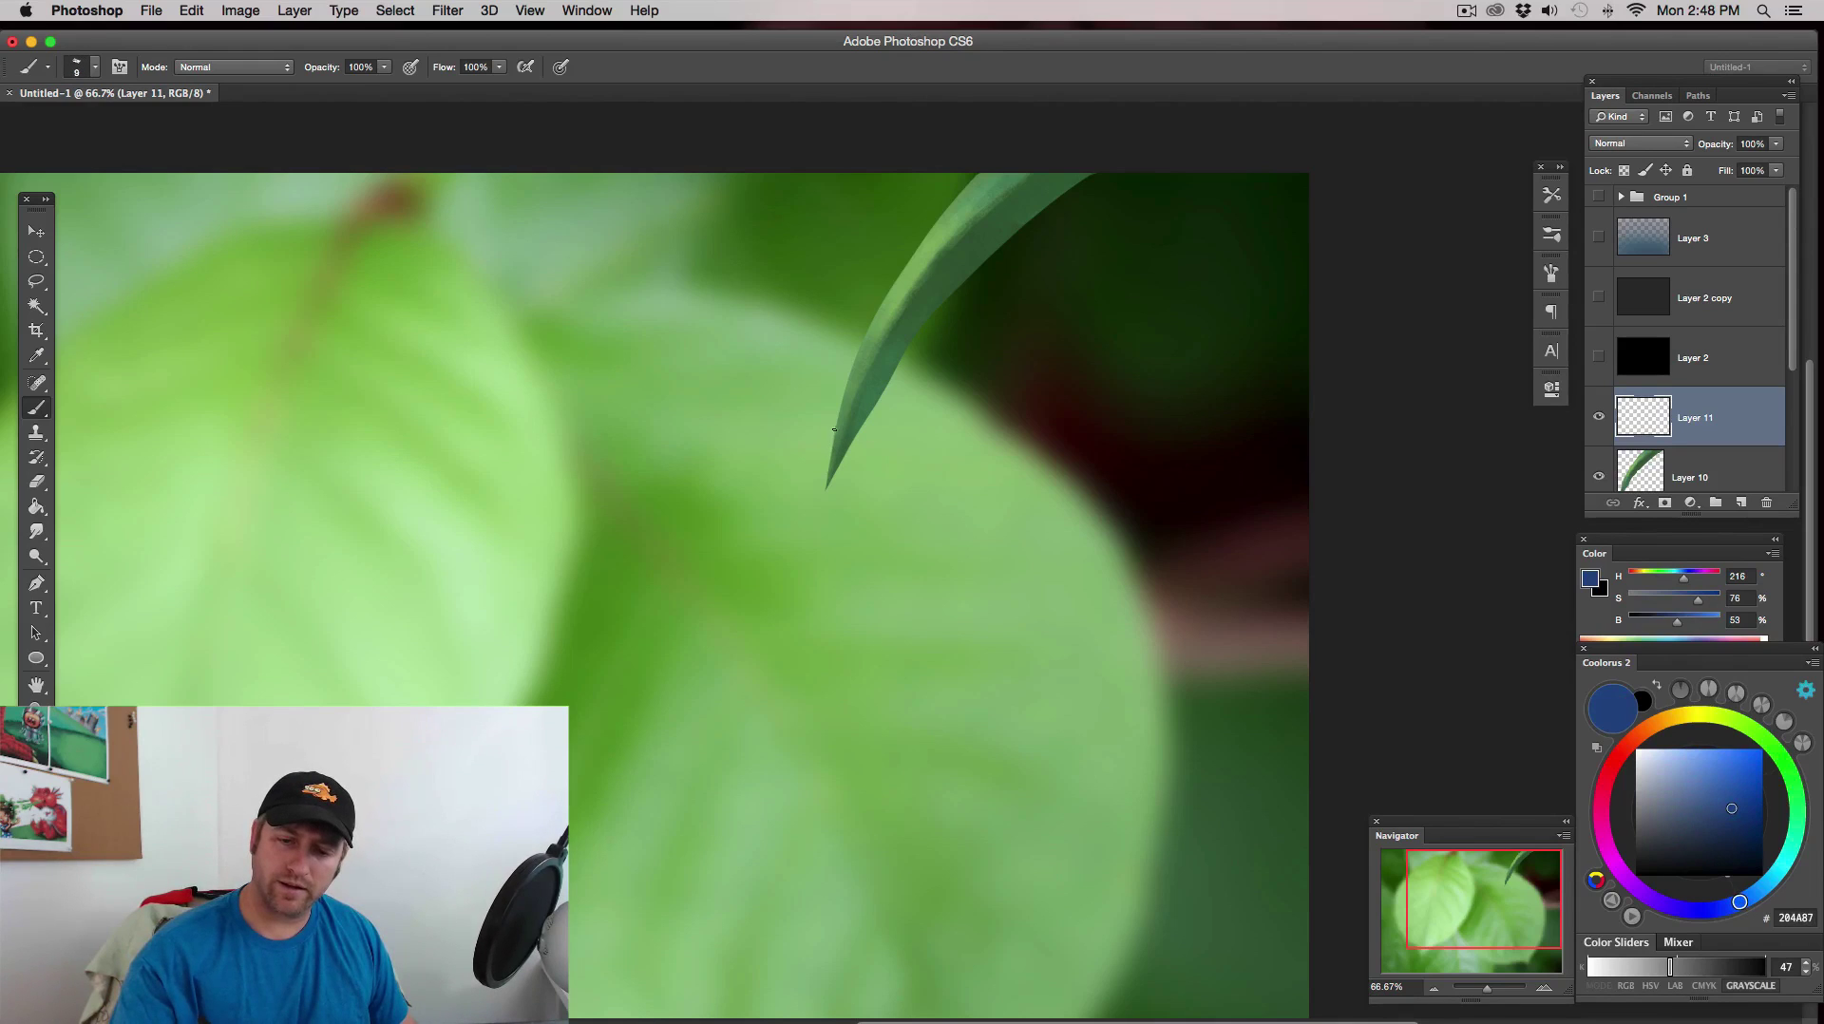
- Draw a closed teardrop outline in dark blue hanging from the grass blade's tip
{"action": "left_click_drag", "start_coordinate": [824, 462], "coordinate": [779, 583]}
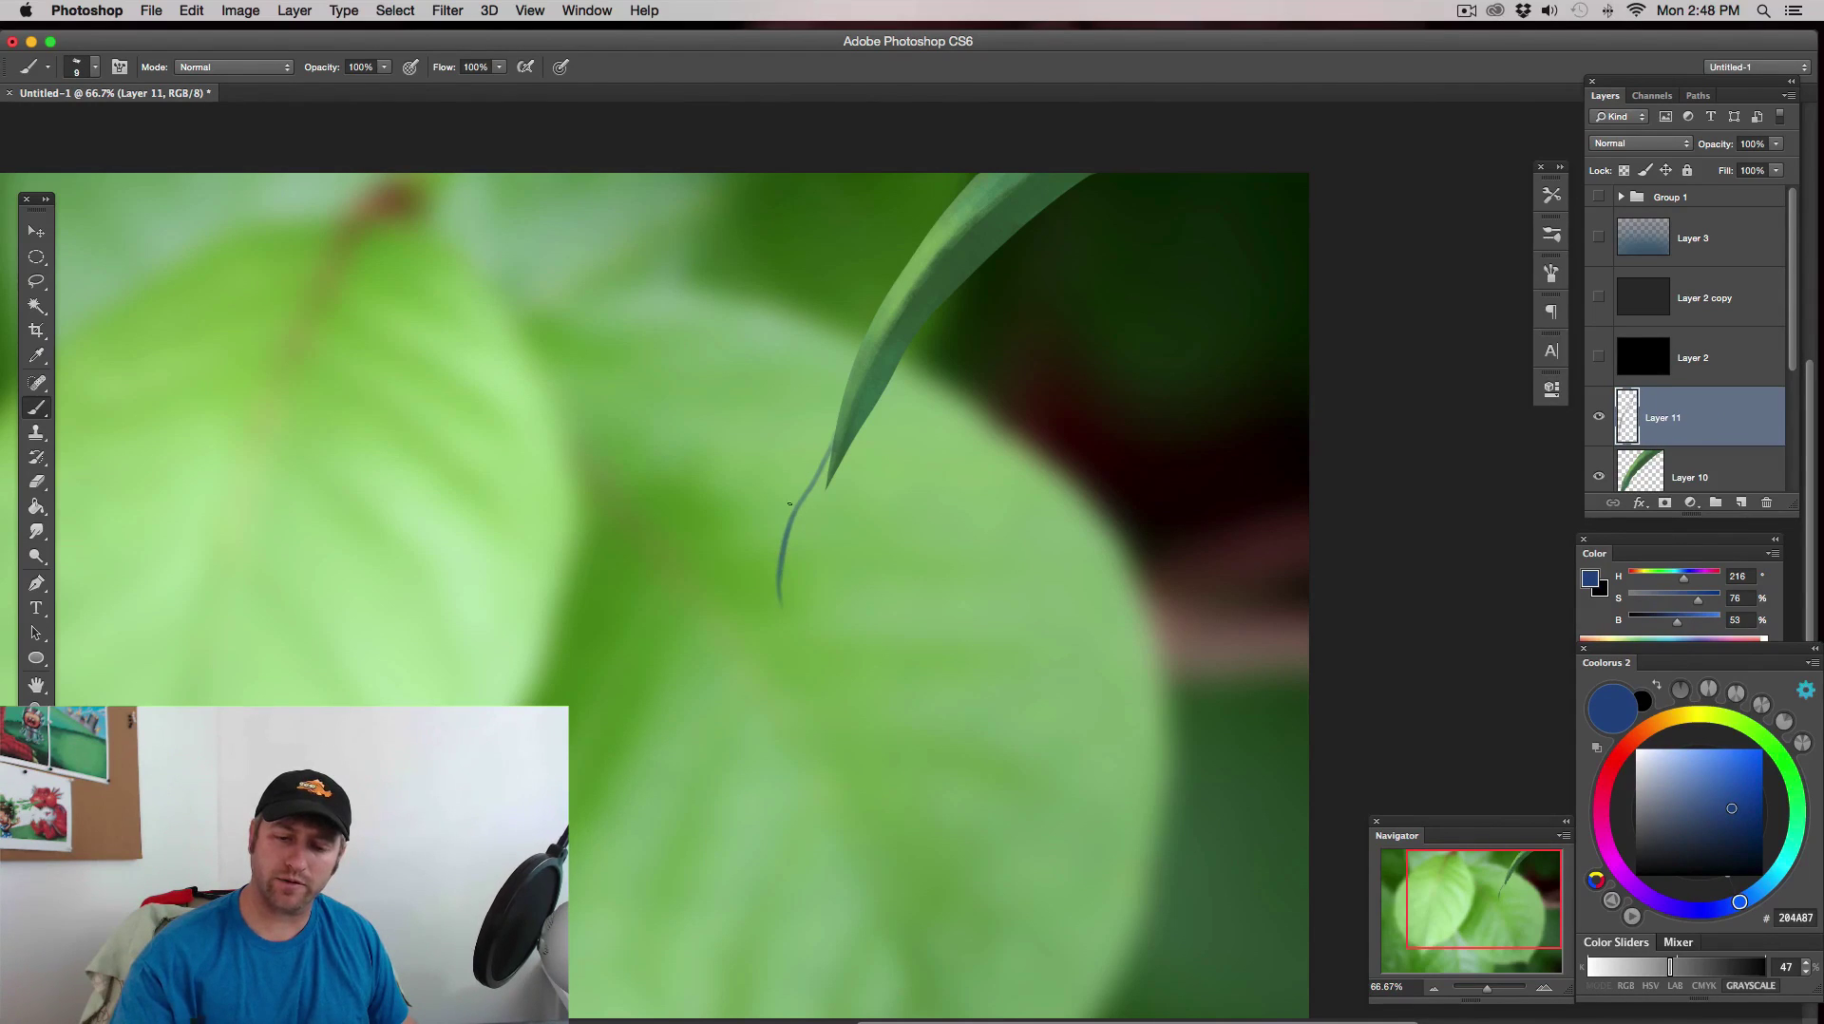
{"action": "left_click_drag", "start_coordinate": [787, 614], "coordinate": [809, 629]}
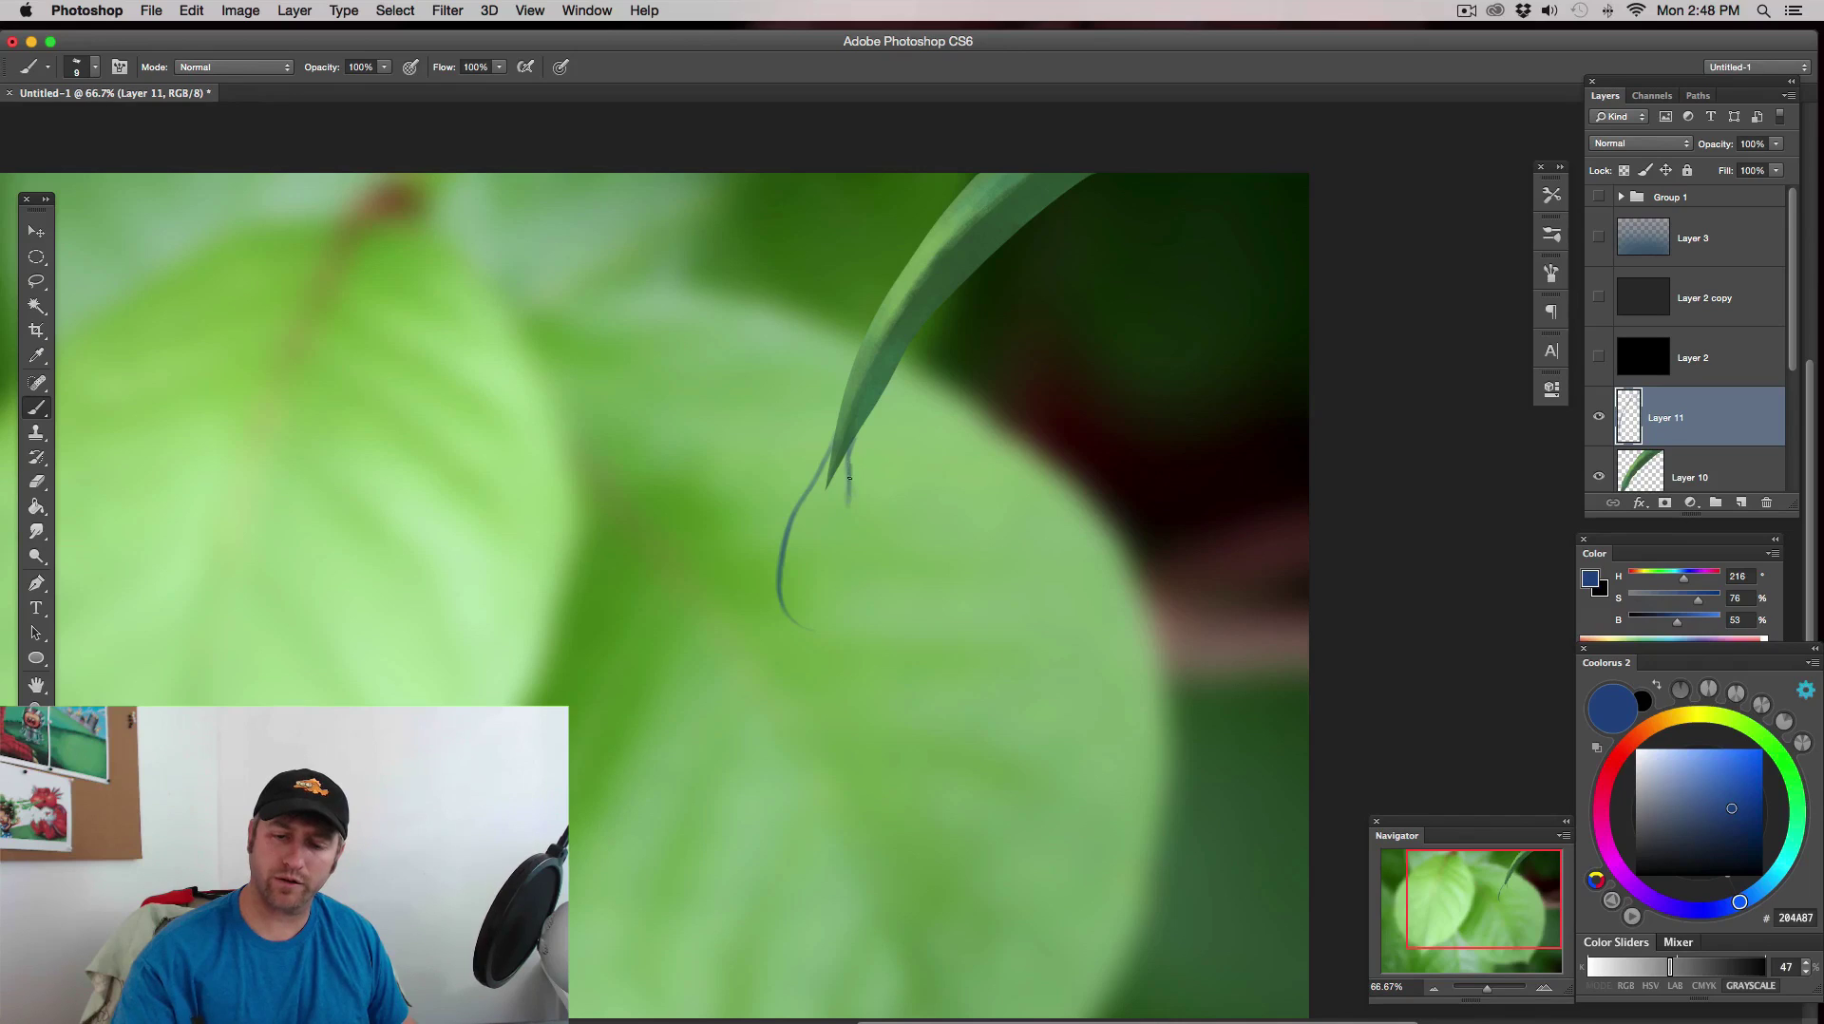
{"action": "left_click_drag", "start_coordinate": [834, 418], "coordinate": [815, 482]}
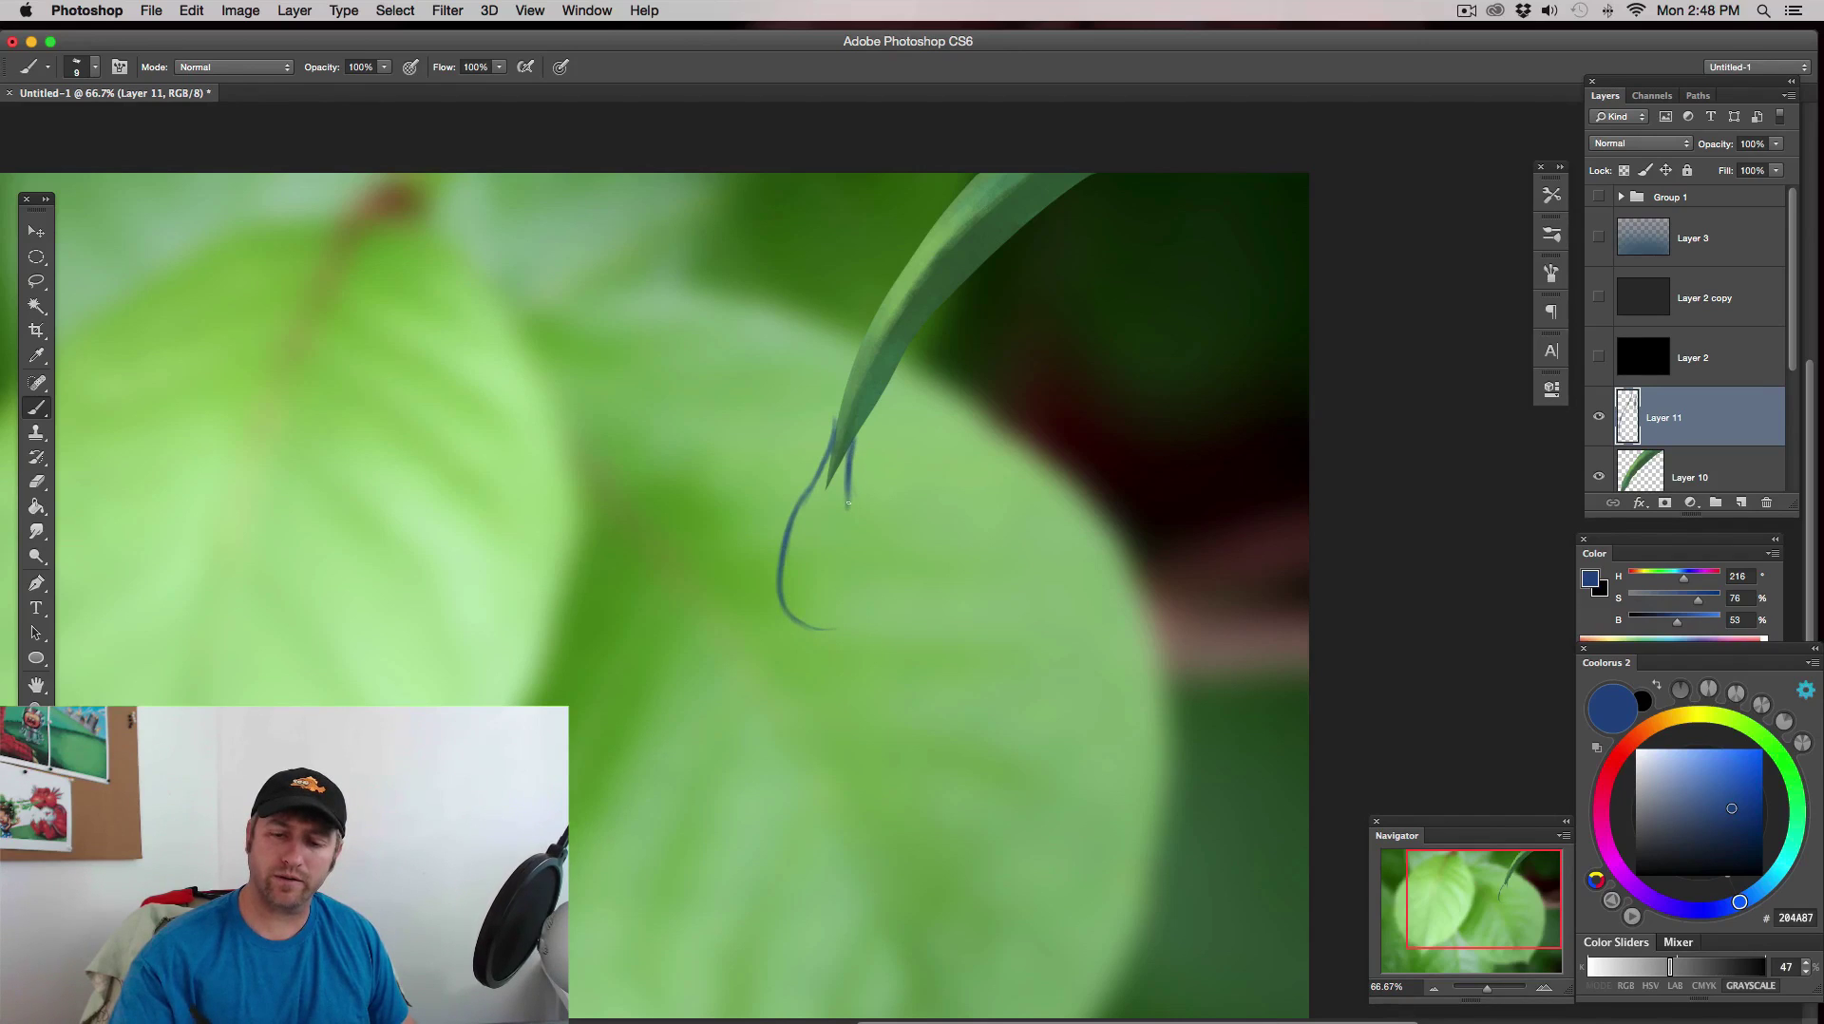
{"action": "left_click_drag", "start_coordinate": [847, 481], "coordinate": [860, 609]}
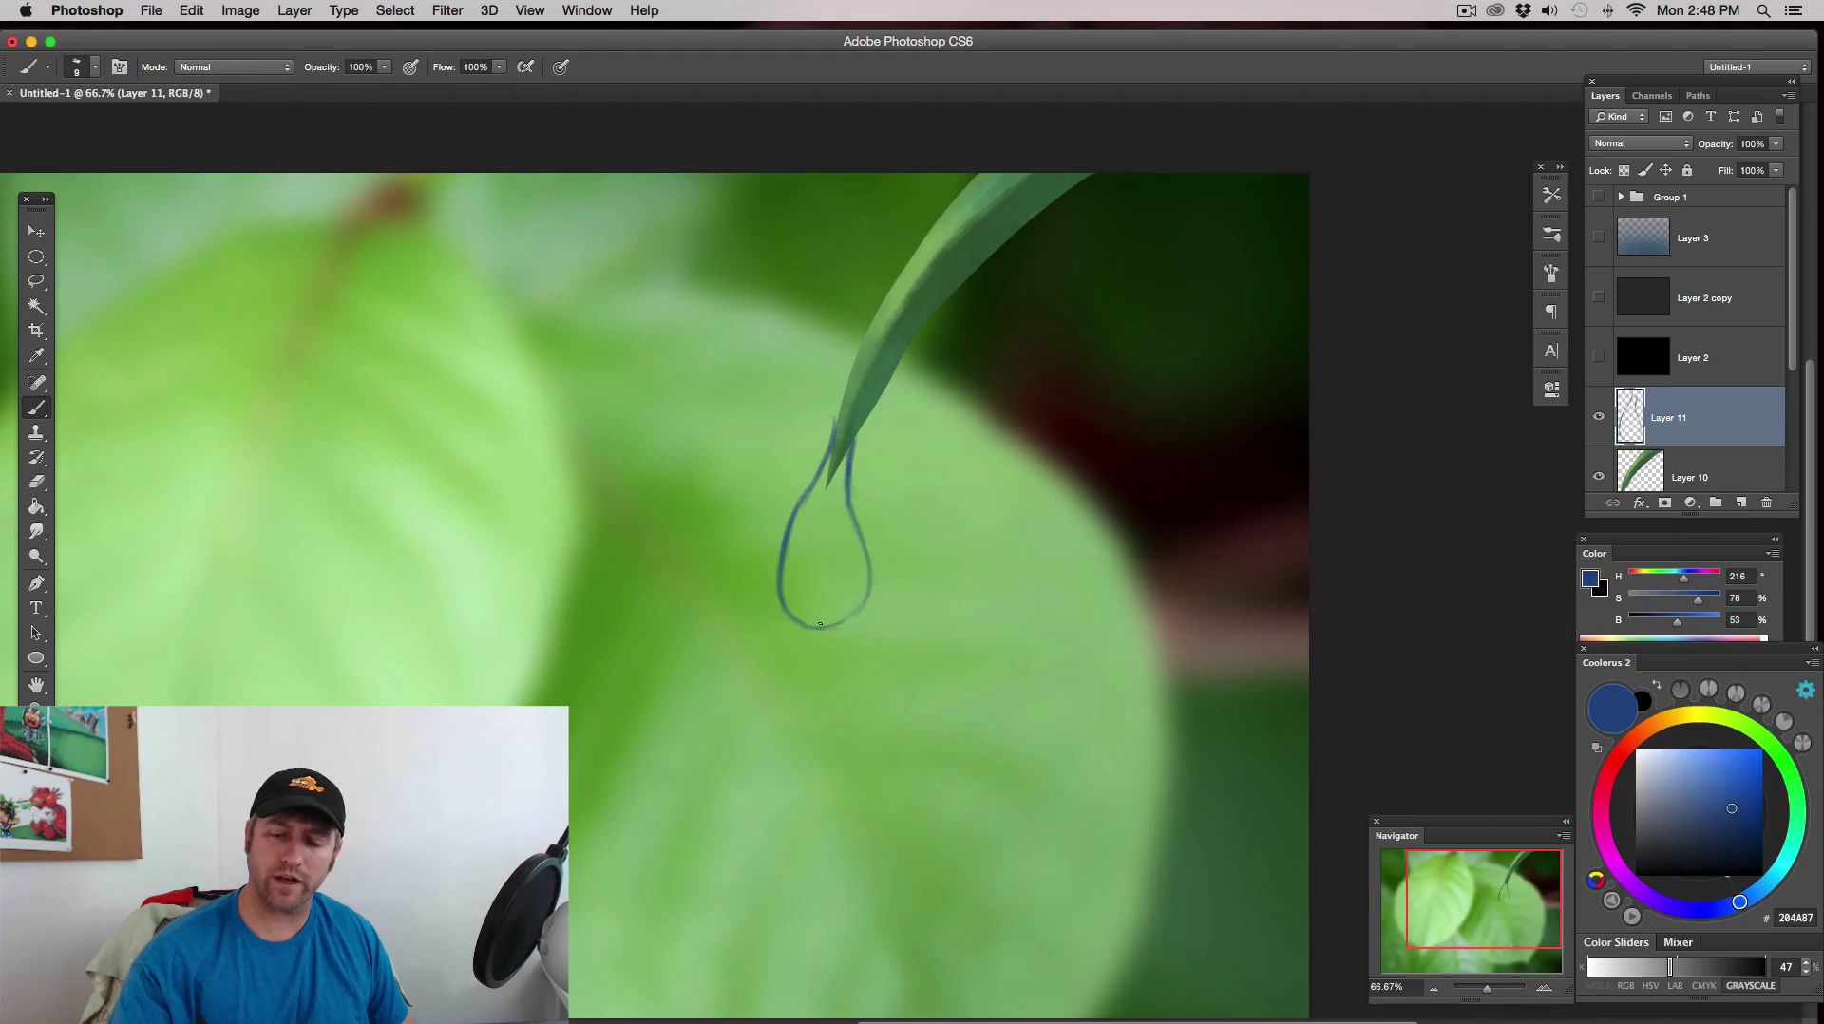
{"action": "left_click_drag", "start_coordinate": [843, 618], "coordinate": [813, 628]}
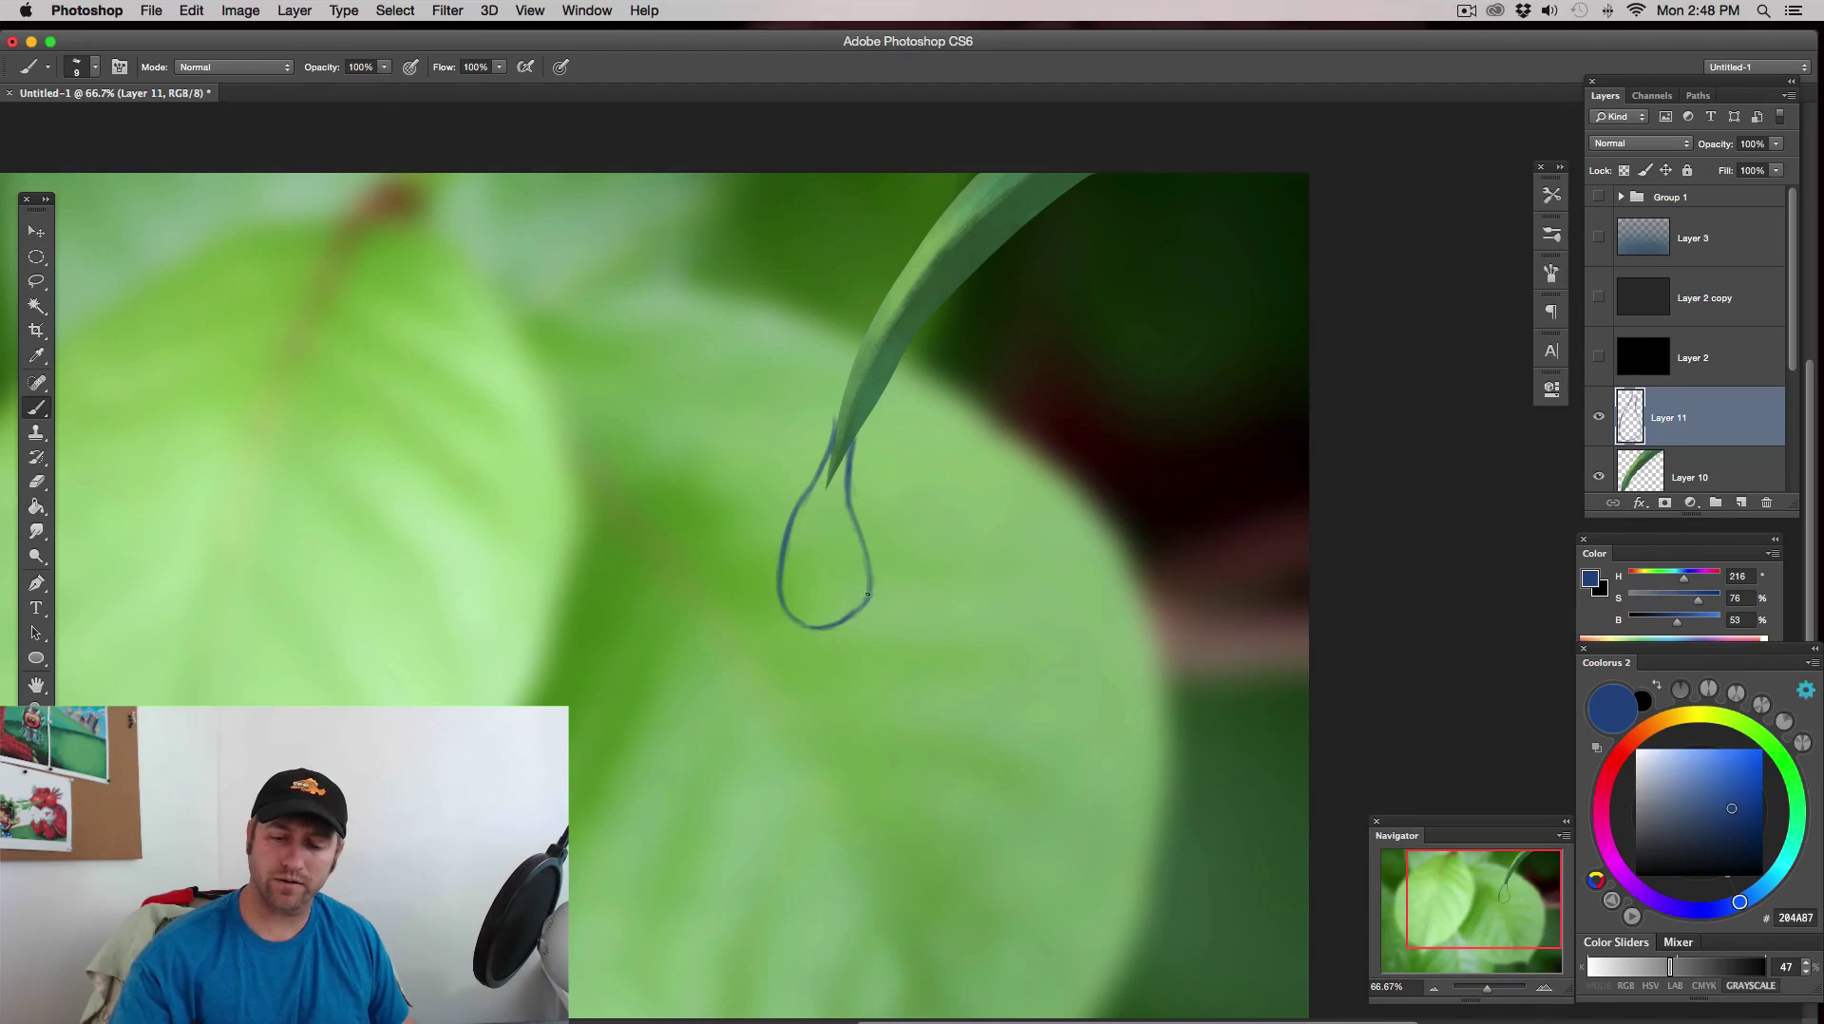
- Thicken the right, bottom and upper-left parts of the drop outline with a 10 px brush
{"action": "key", "text": "bracketright"}
{"action": "key", "text": "bracketright"}
{"action": "mouse_move", "coordinate": [858, 527]}
{"action": "left_mouse_down"}
{"action": "mouse_move", "coordinate": [858, 607]}
{"action": "mouse_move", "coordinate": [820, 628]}
{"action": "left_mouse_up"}
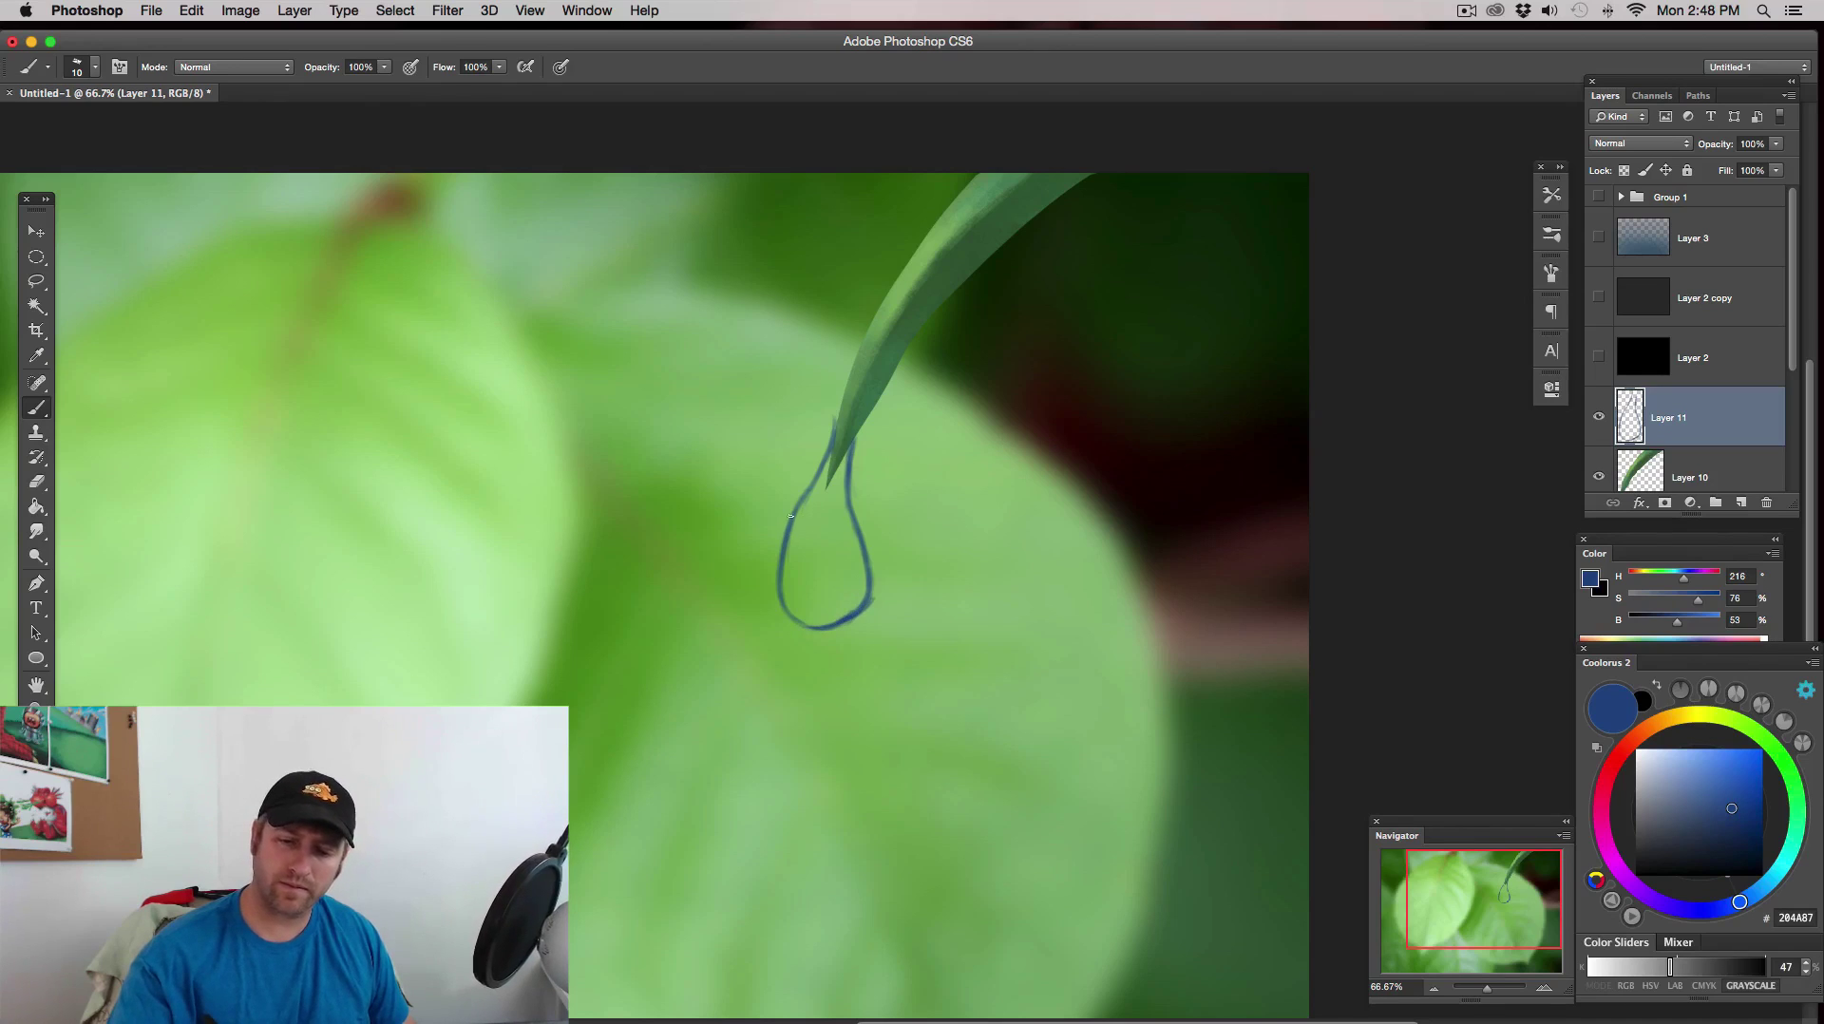
{"action": "left_click_drag", "start_coordinate": [820, 466], "coordinate": [797, 516]}
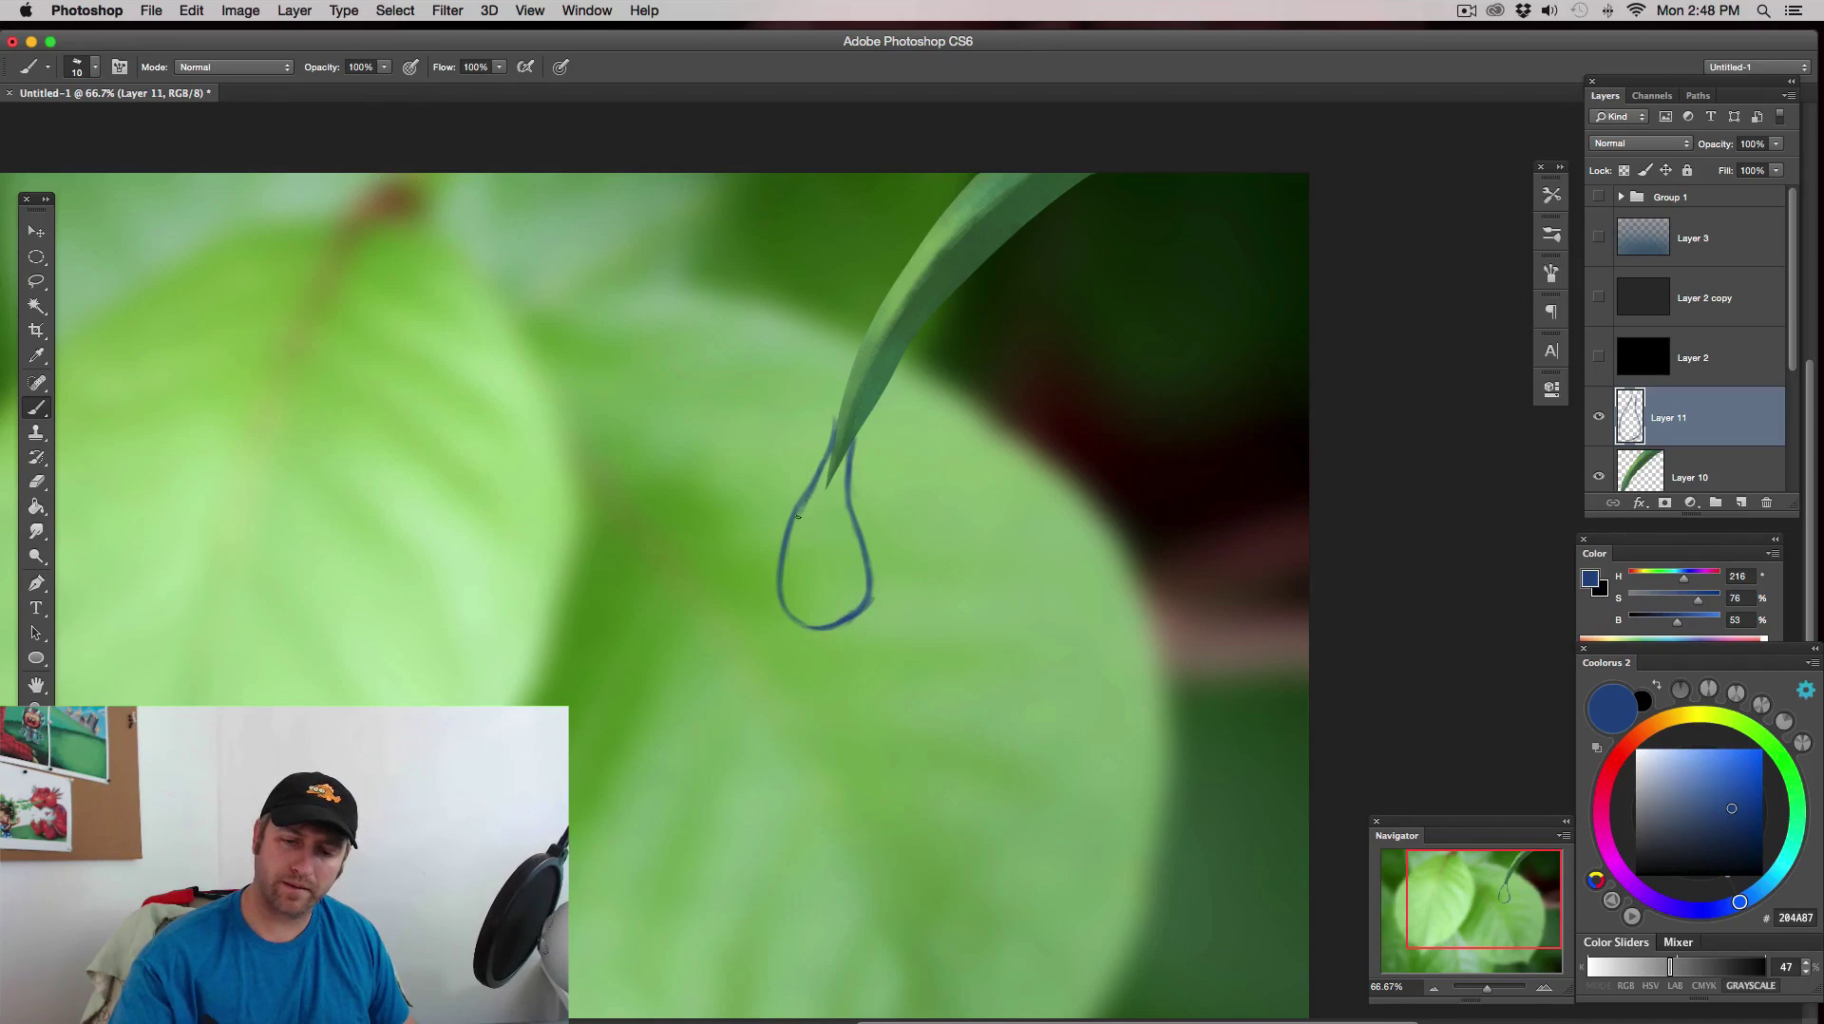
- Clean up and thin the drop outline with the Eraser, reducing it from 175 px to 10 px
{"action": "key", "text": "e"}
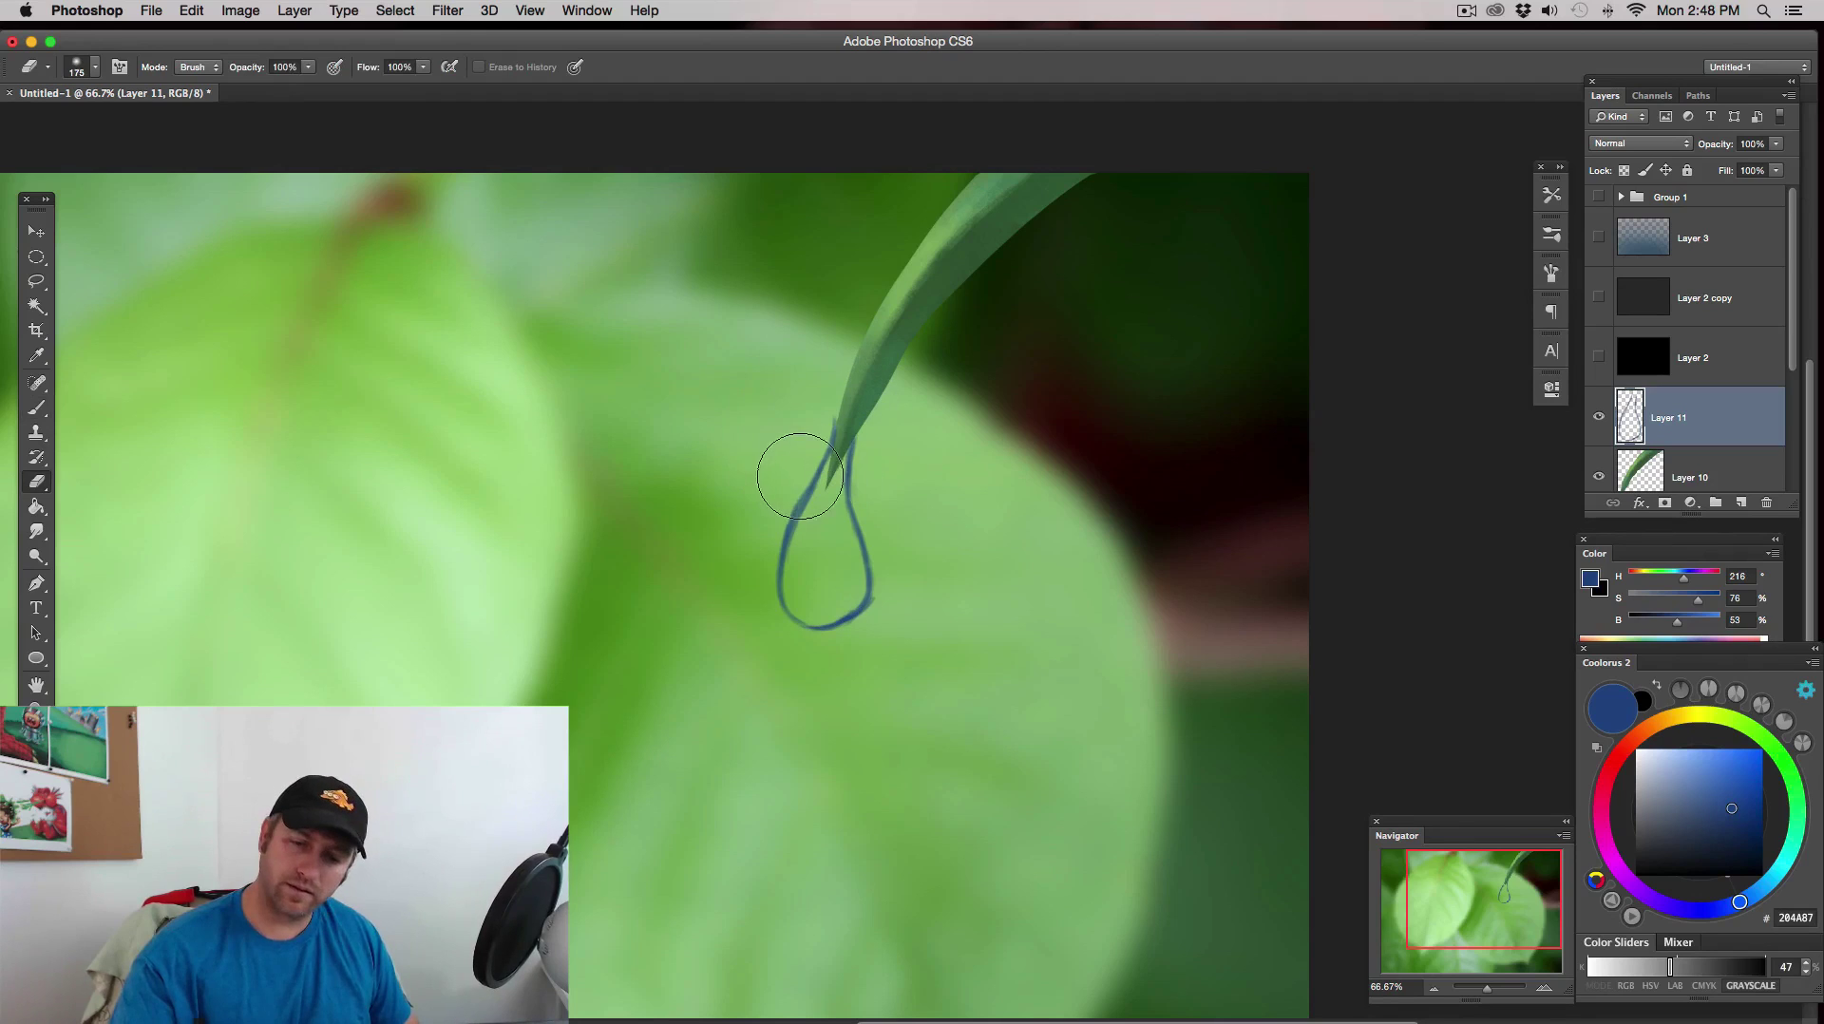
{"action": "key", "text": "bracketleft"}
{"action": "key", "text": "bracketleft"}
{"action": "key", "text": "bracketleft"}
{"action": "key", "text": "bracketleft"}
{"action": "key", "text": "bracketleft"}
{"action": "key", "text": "bracketleft"}
{"action": "key", "text": "bracketleft"}
{"action": "key", "text": "bracketleft"}
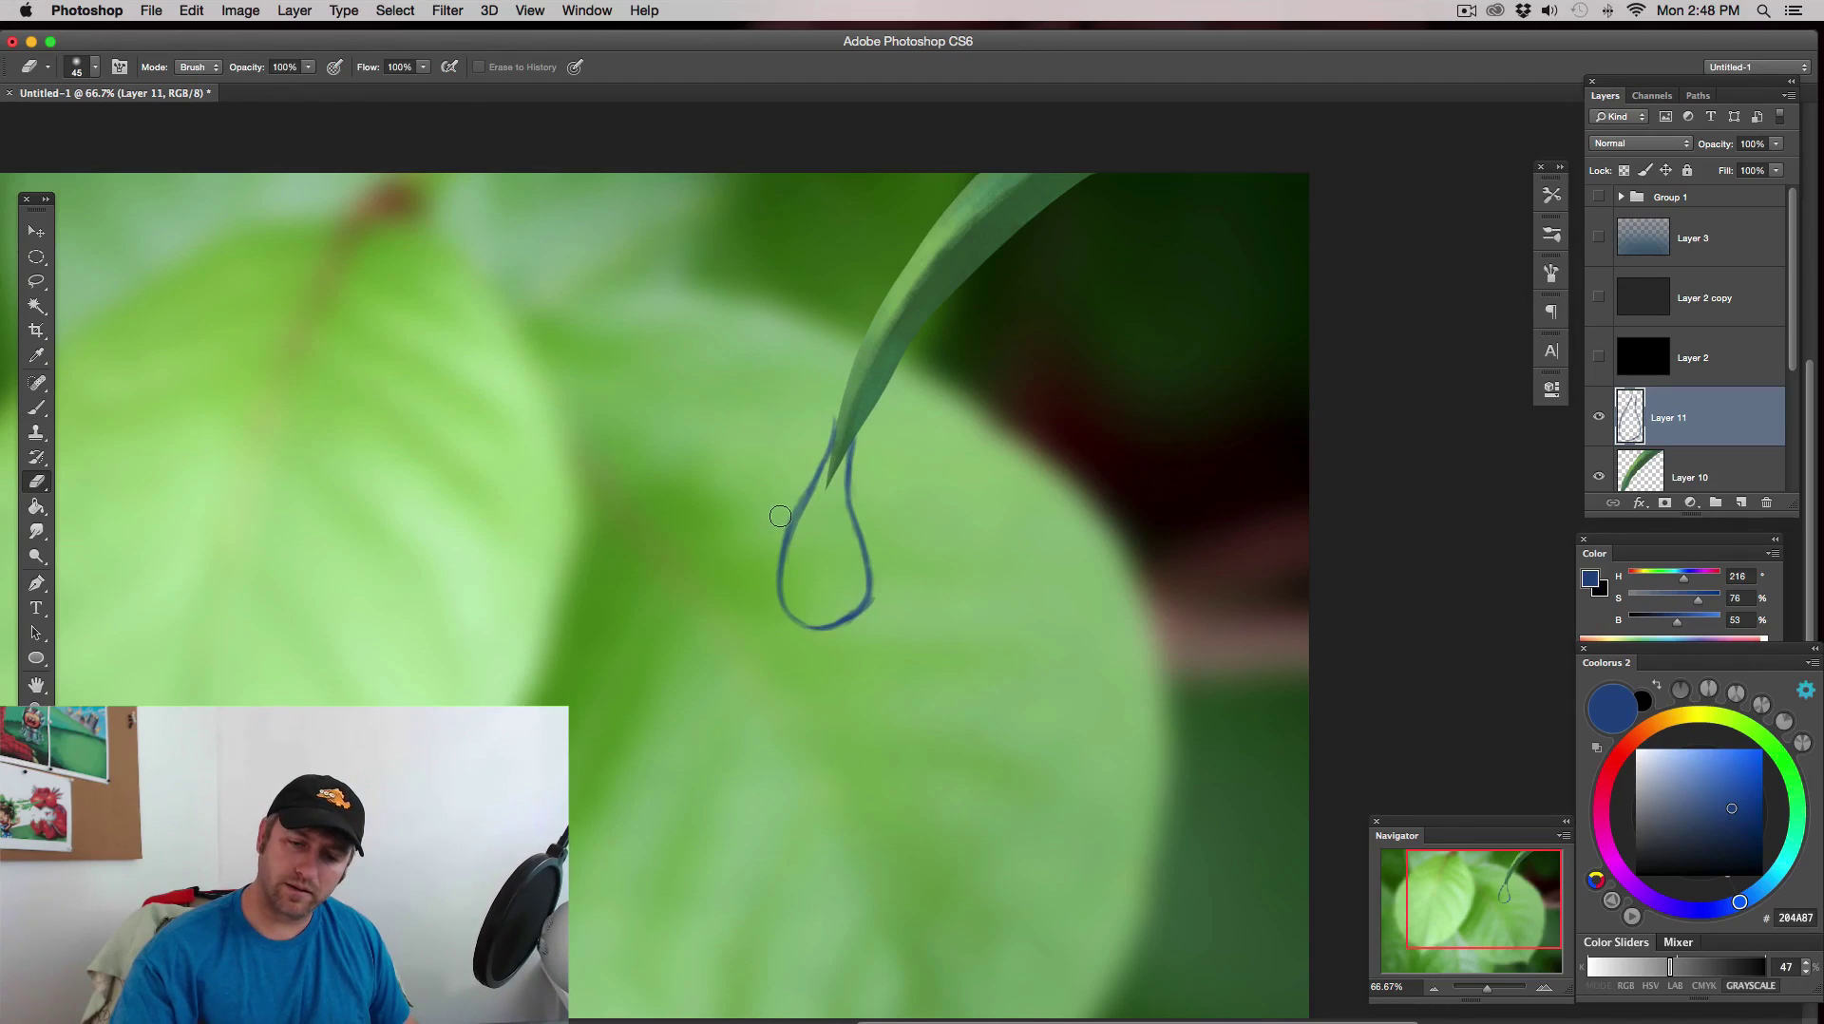
{"action": "key", "text": "bracketleft"}
{"action": "key", "text": "bracketleft"}
{"action": "key", "text": "bracketleft"}
{"action": "key", "text": "bracketleft"}
{"action": "key", "text": "bracketleft"}
{"action": "key", "text": "bracketleft"}
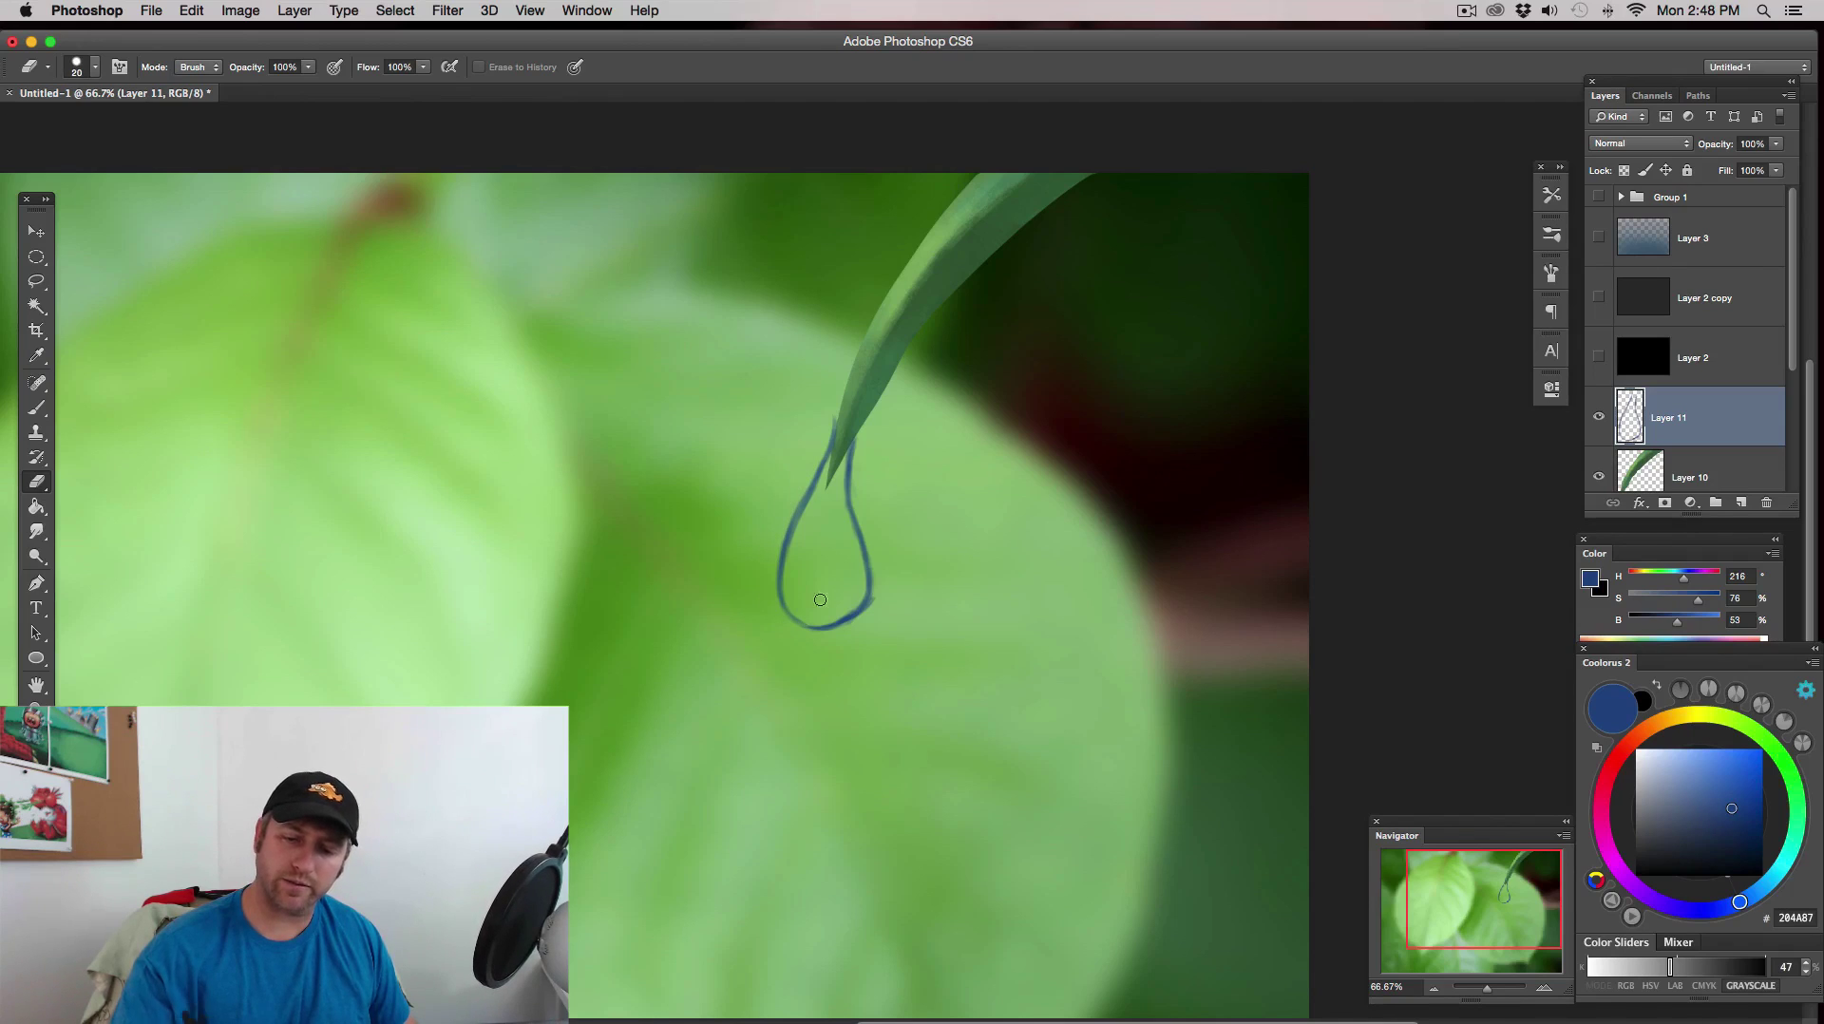
{"action": "key", "text": "bracketright"}
{"action": "key", "text": "bracketright"}
{"action": "key", "text": "bracketleft"}
{"action": "key", "text": "bracketleft"}
{"action": "key", "text": "bracketleft"}
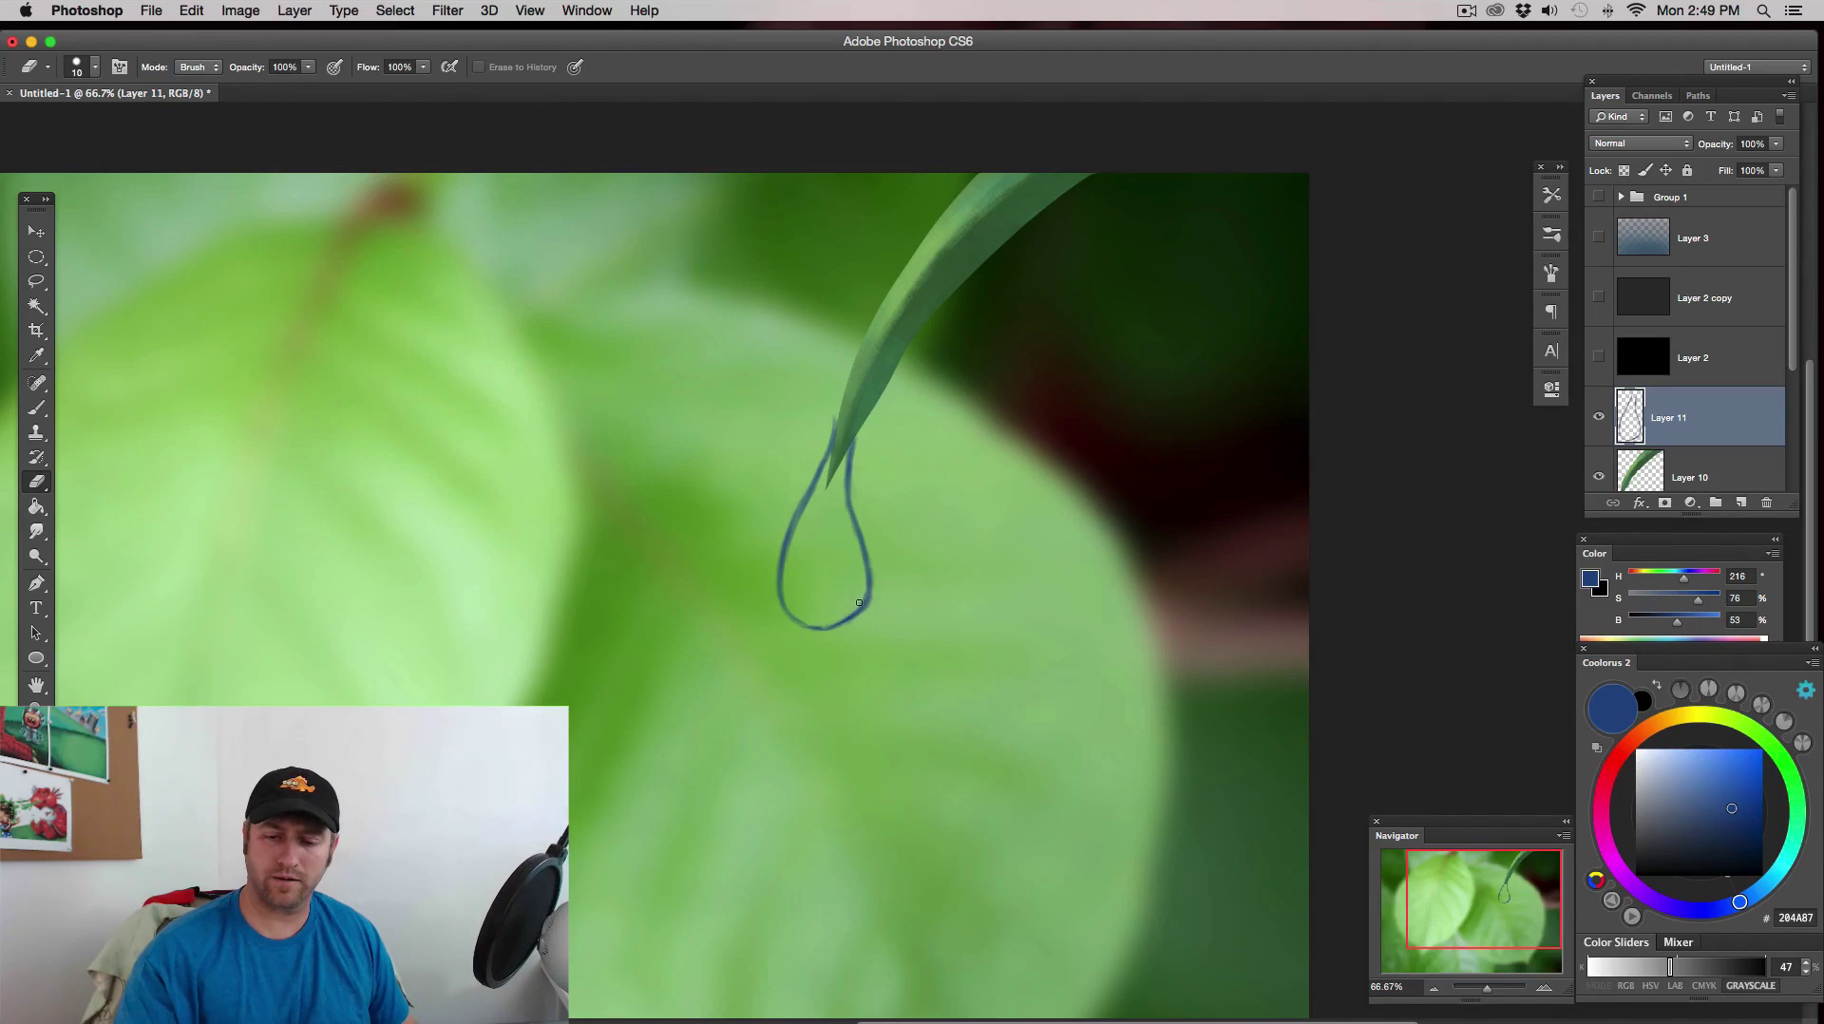
- Retouch the lower-right curve of the drop outline with the small dark blue brush
{"action": "key", "text": "b"}
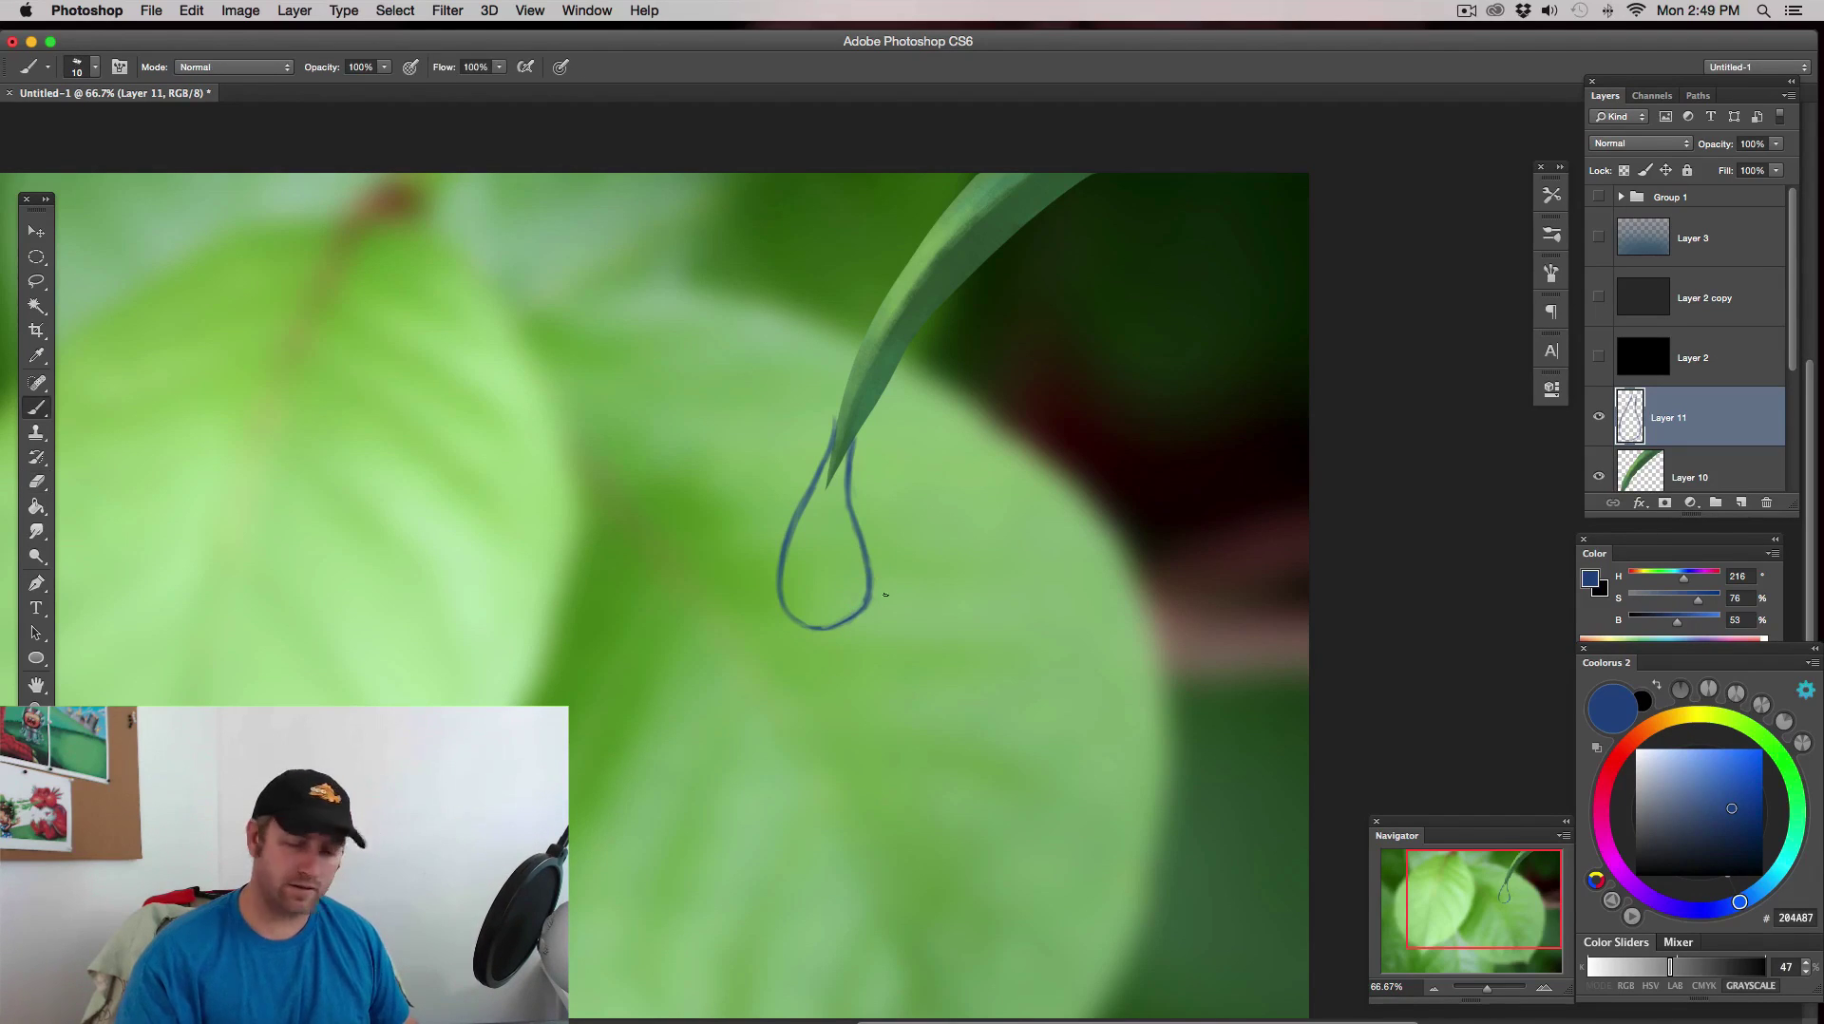
{"action": "key", "text": "p"}
{"action": "key", "text": "b"}
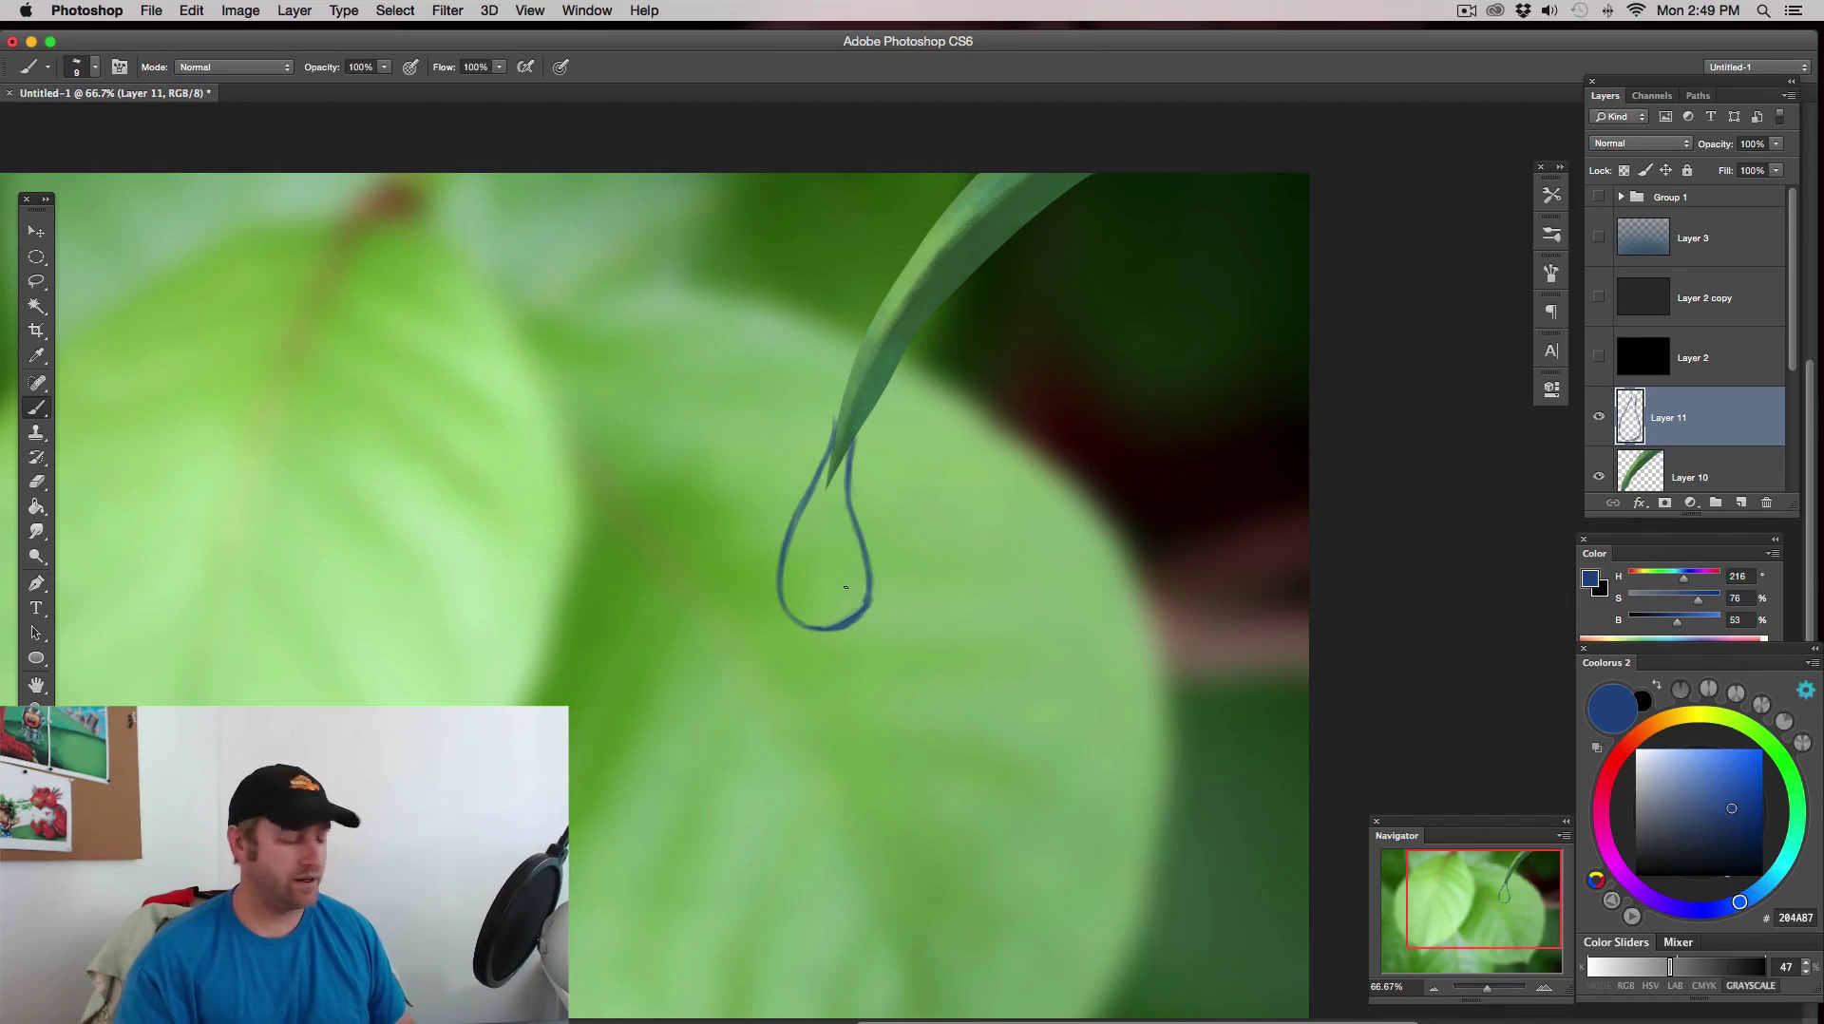
- Trim the lower edge of the drop outline with the Eraser and set the brush to a lighter blue, 3272A4
{"action": "key", "text": "e"}
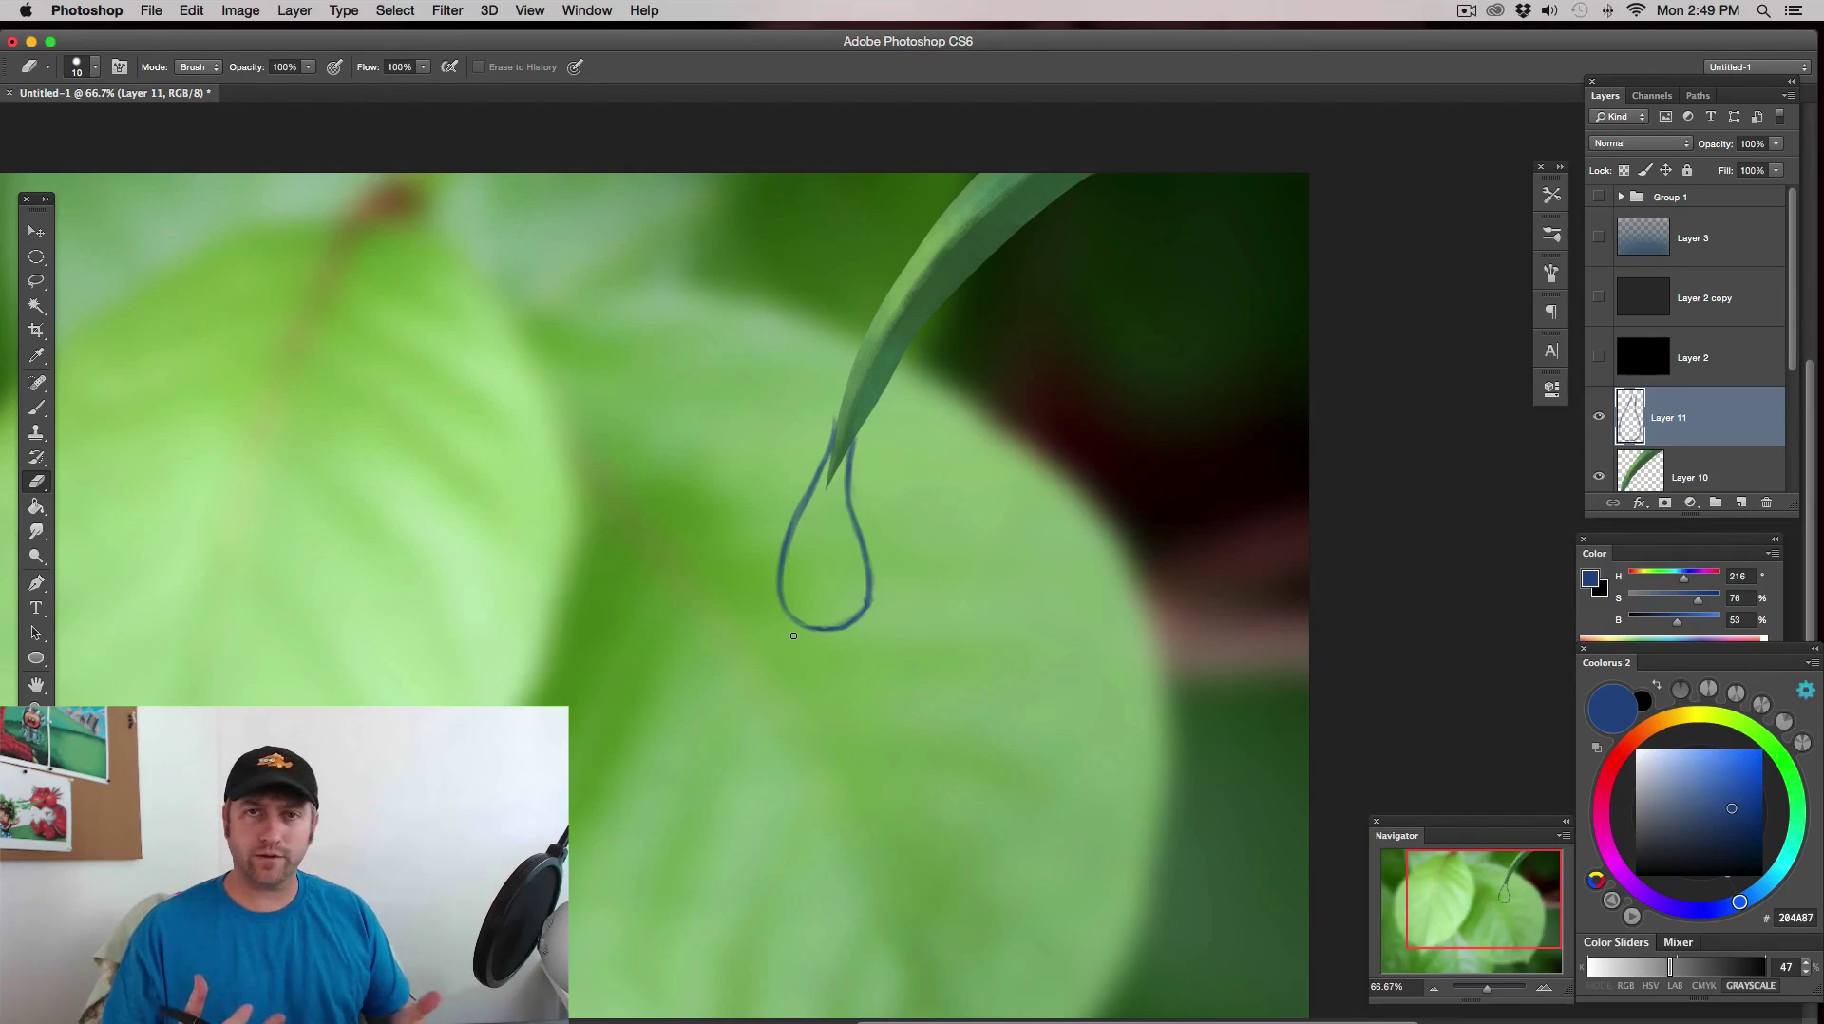
{"action": "key", "text": "b"}
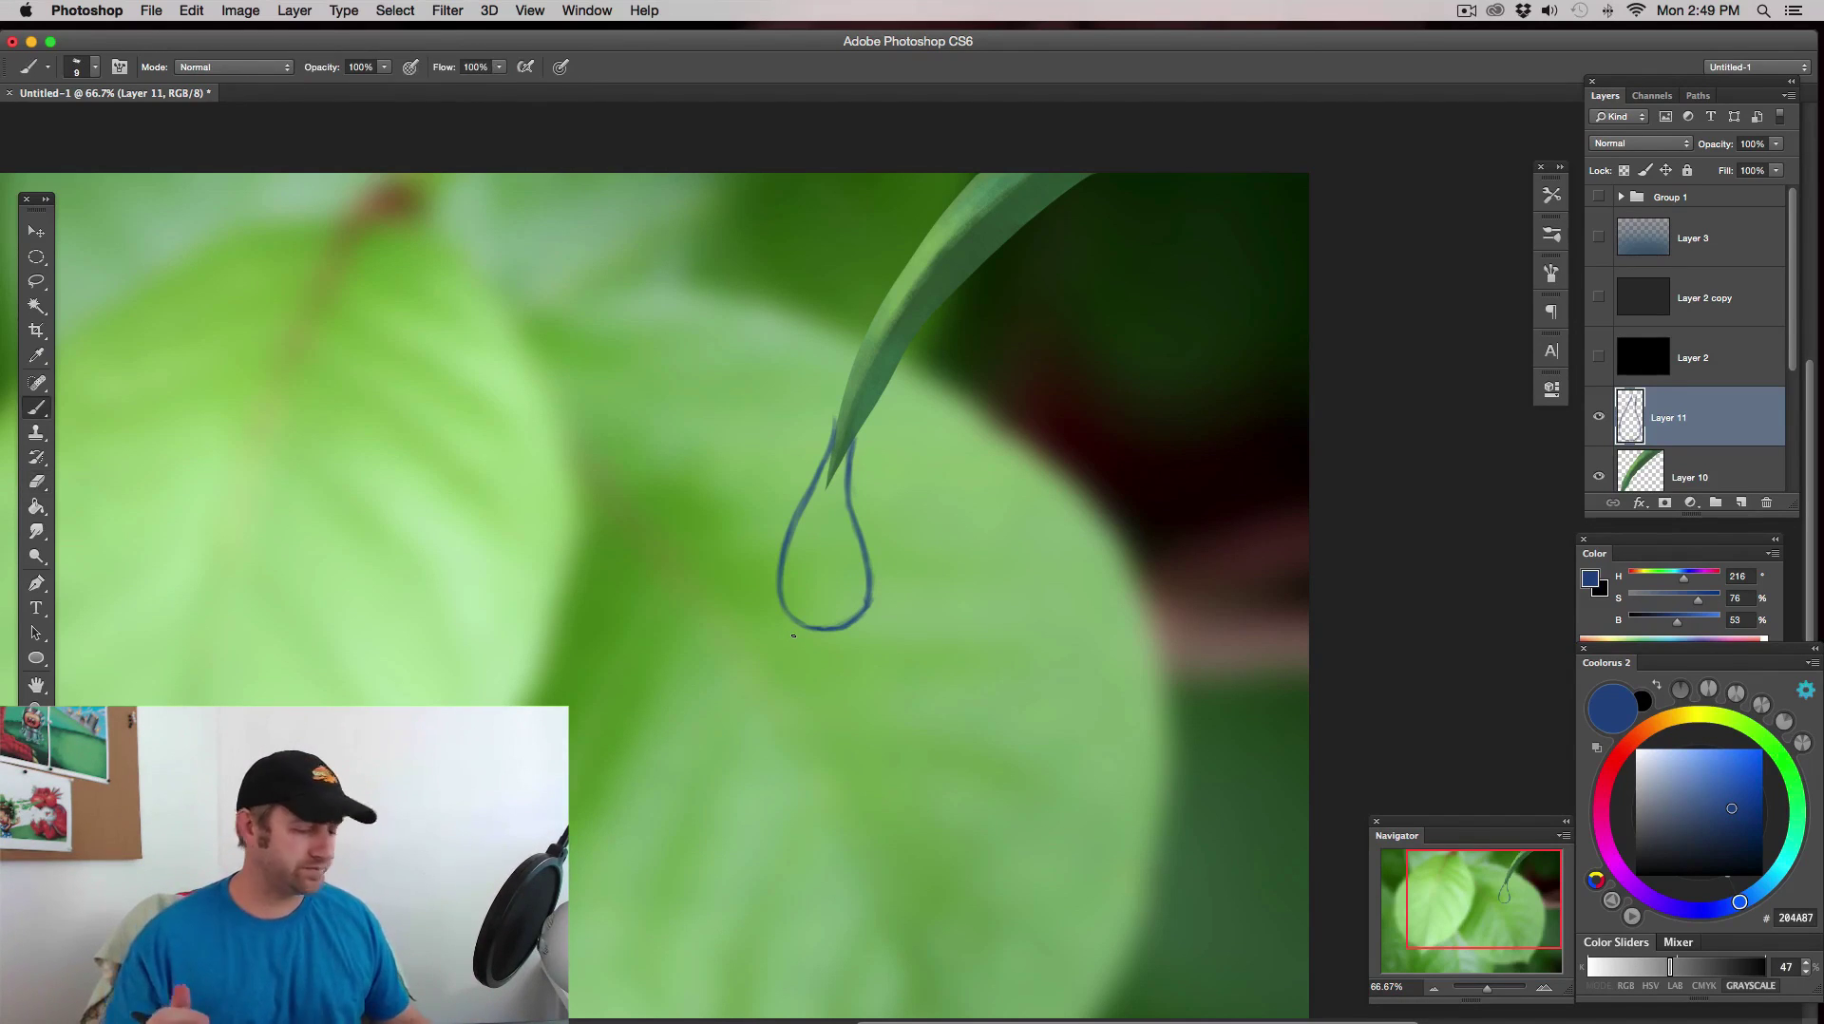
{"action": "key", "text": "bracketright"}
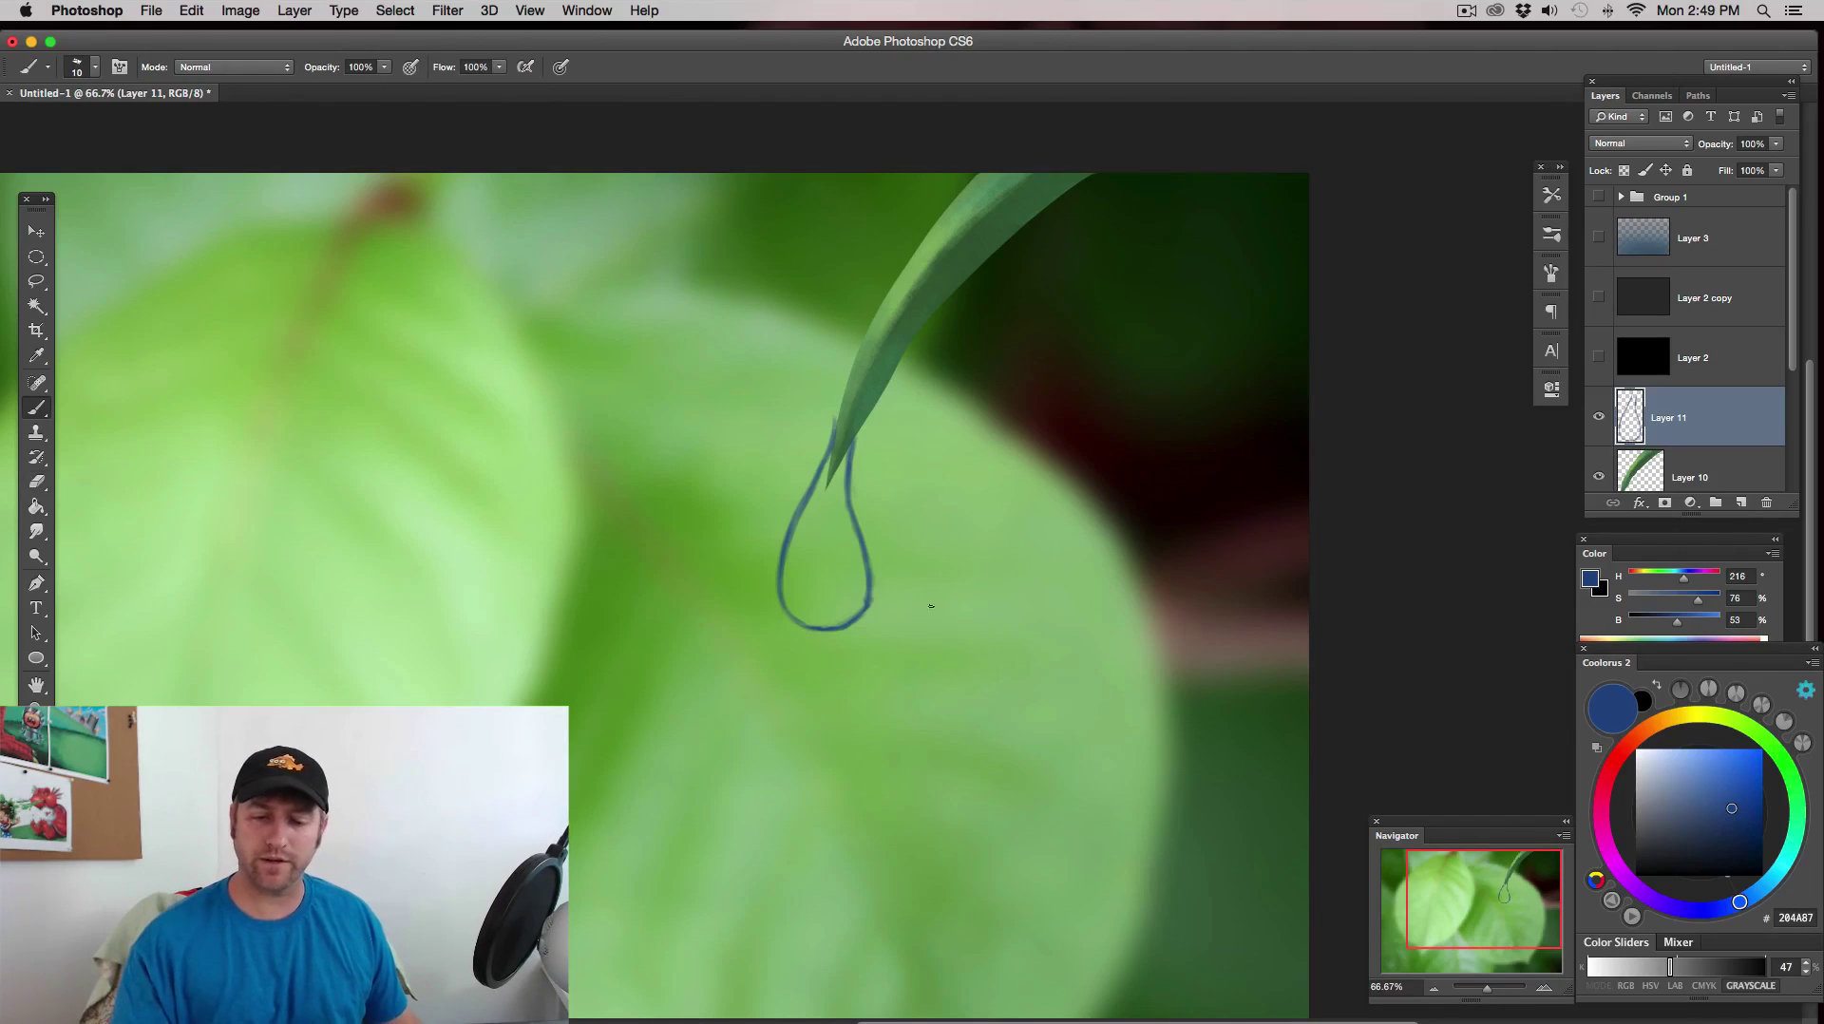
{"action": "key", "text": "bracketright"}
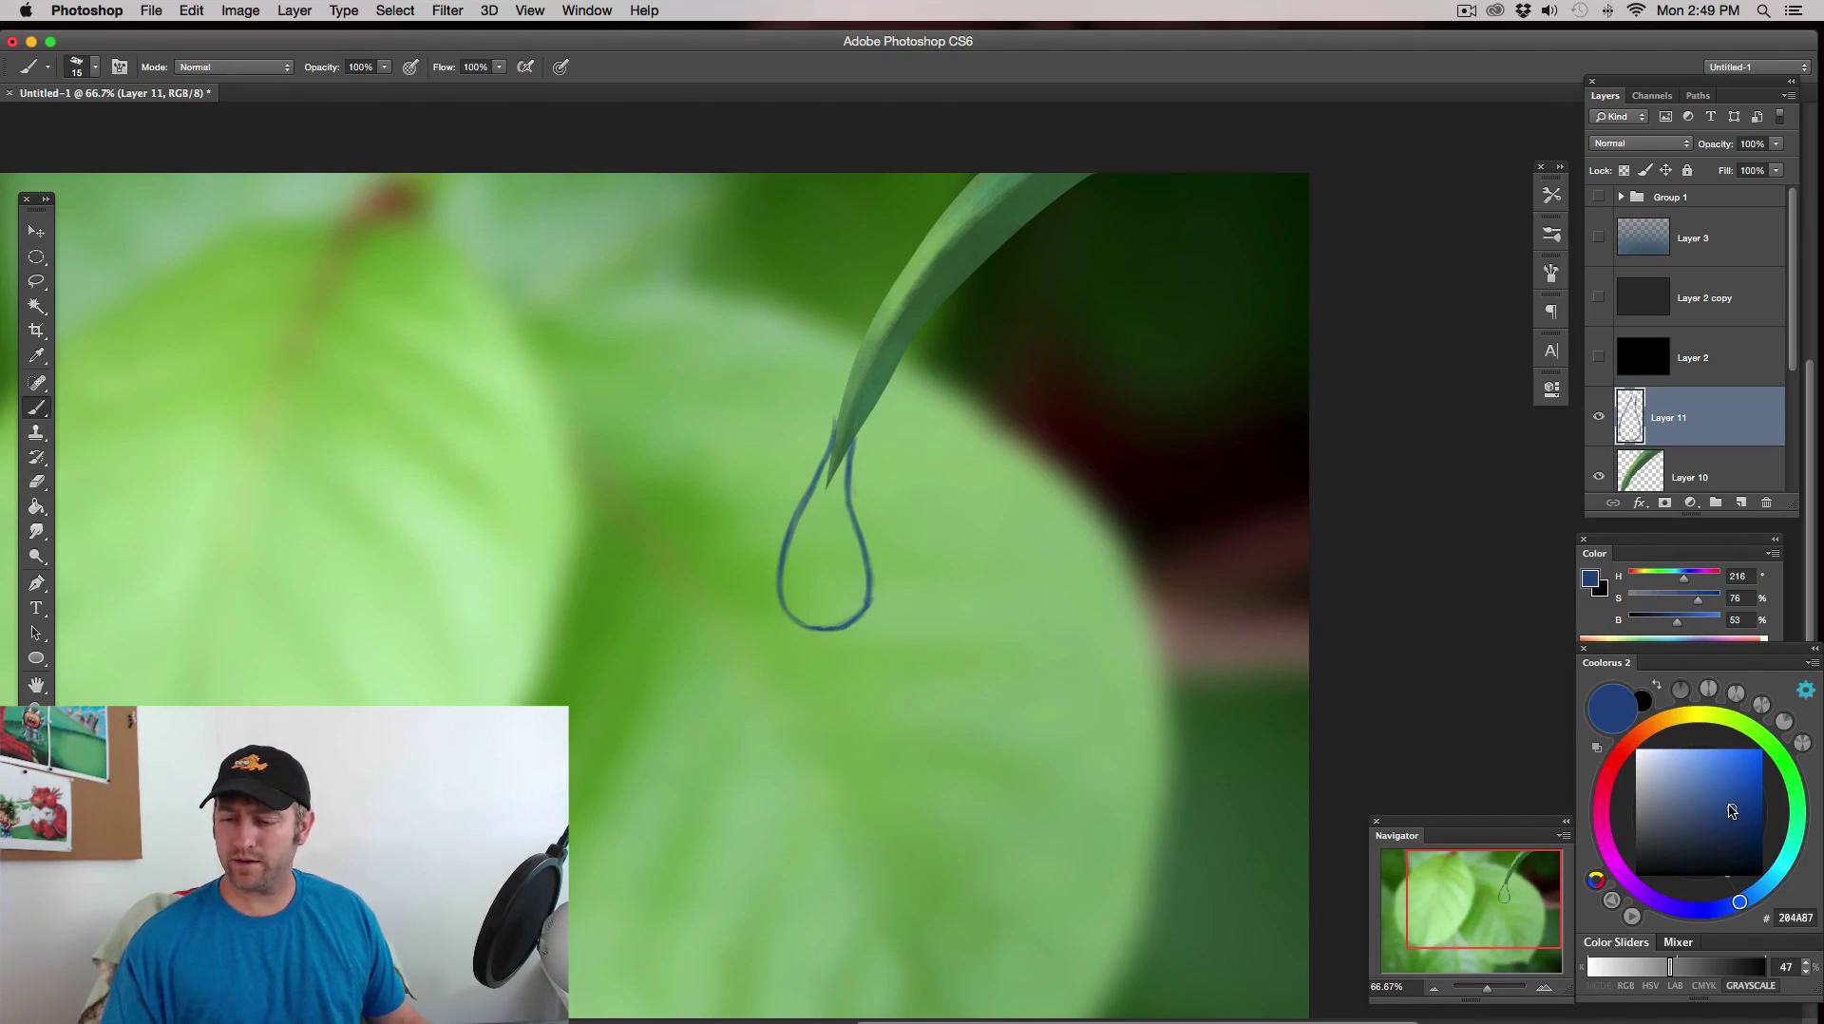
{"action": "mouse_move", "coordinate": [1731, 811]}
{"action": "left_mouse_down"}
{"action": "mouse_move", "coordinate": [1651, 777]}
{"action": "mouse_move", "coordinate": [1723, 795]}
{"action": "left_mouse_up"}
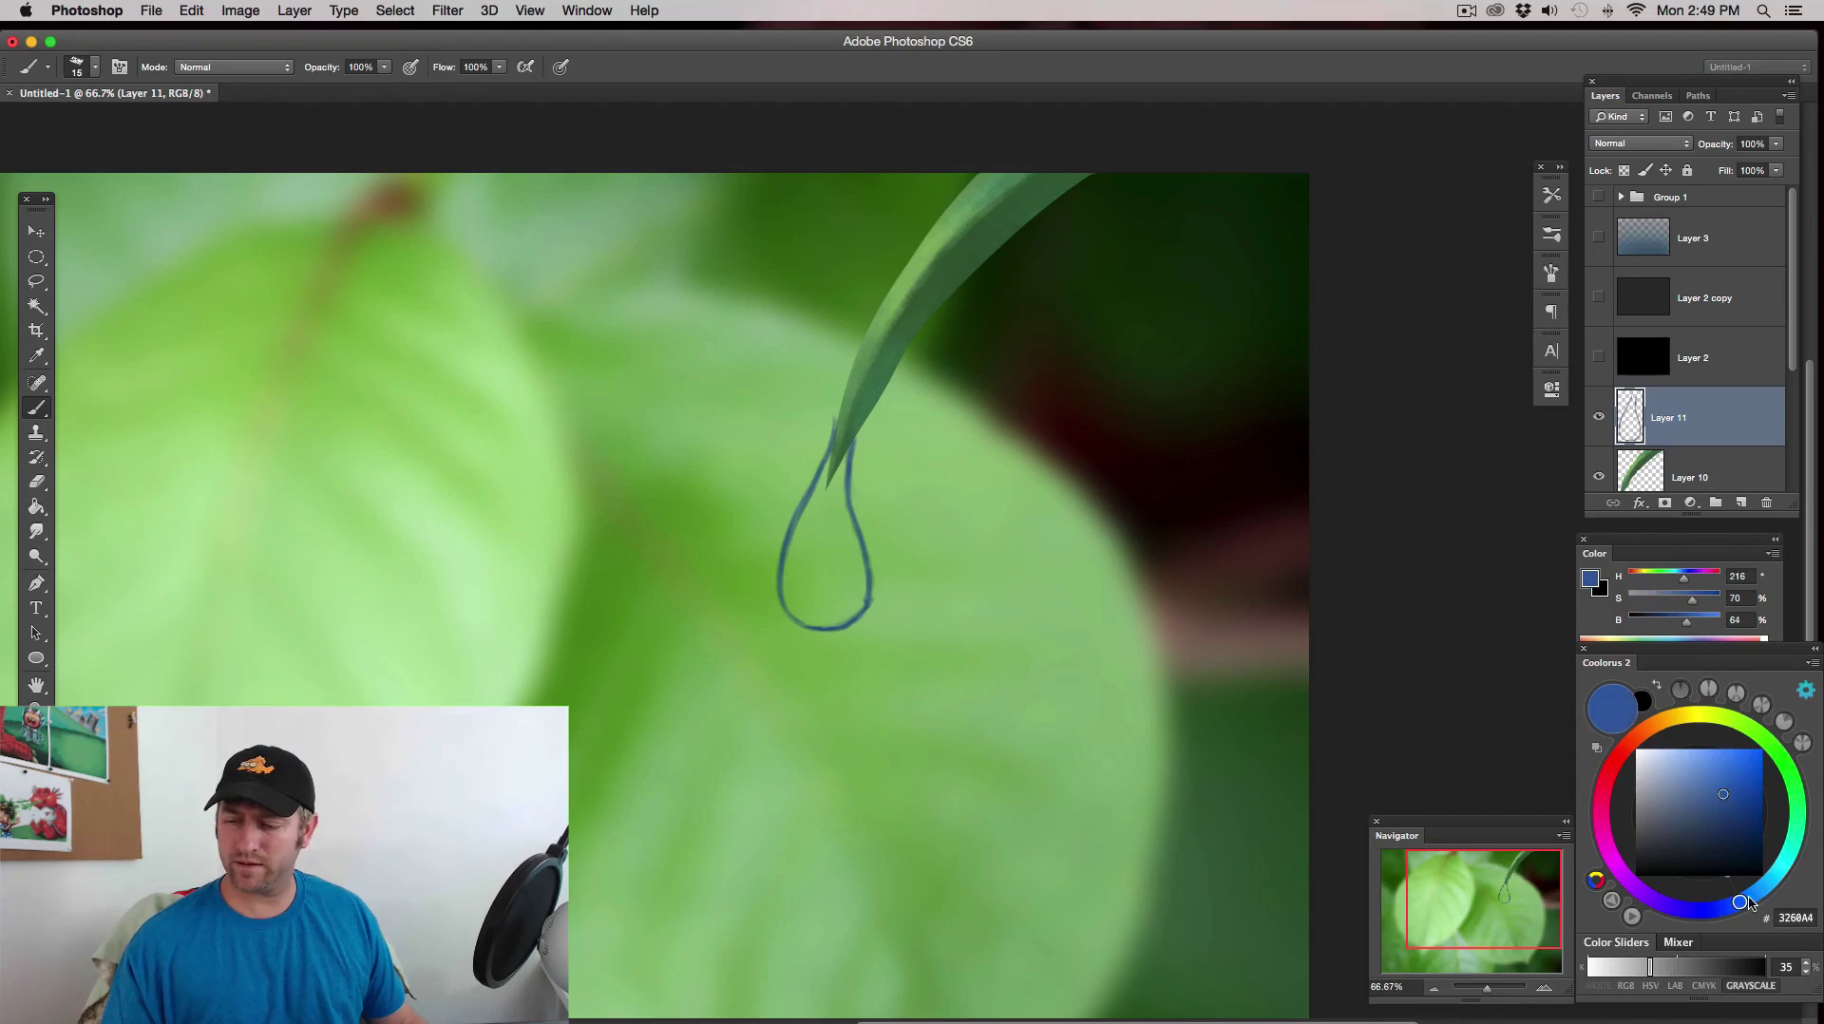
{"action": "key", "text": "bracketright"}
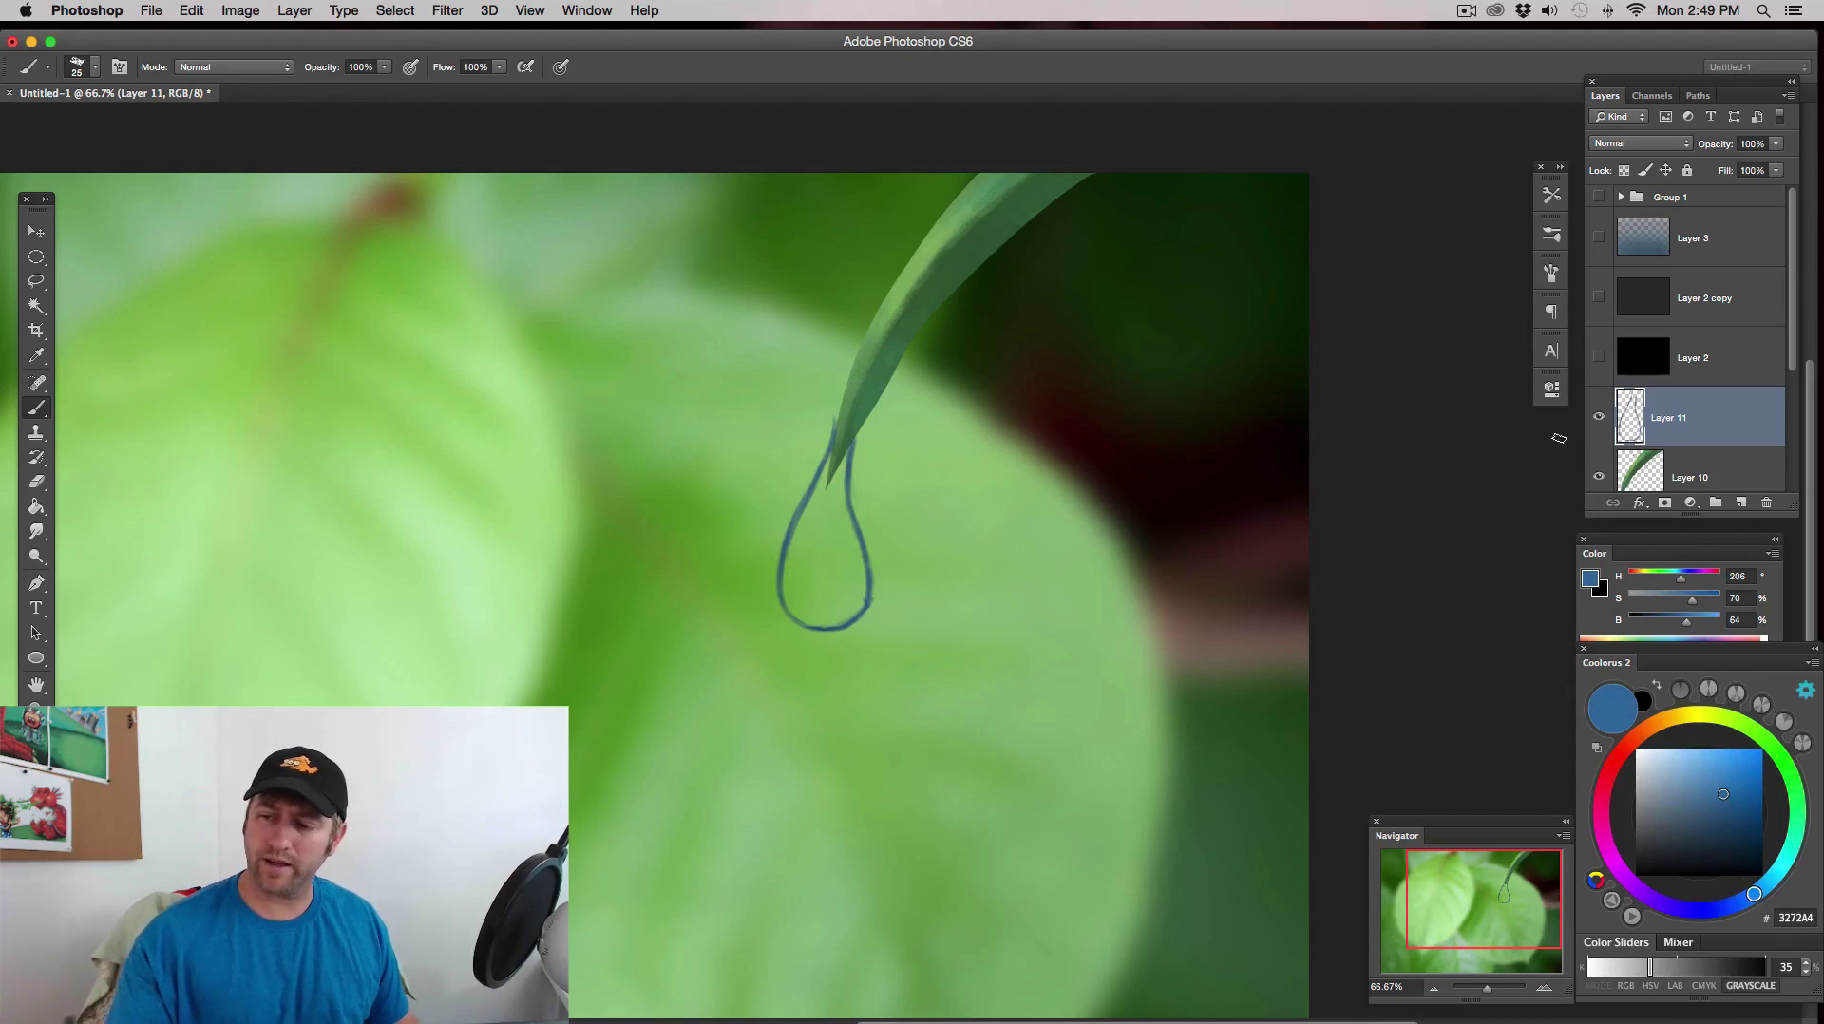
- Paint lighter blue shading inside both sides and the bottom of the drop outline on a new layer, with a 25 to 15 px brush
{"action": "left_click", "coordinate": [1741, 504]}
{"action": "key", "text": "bracketleft"}
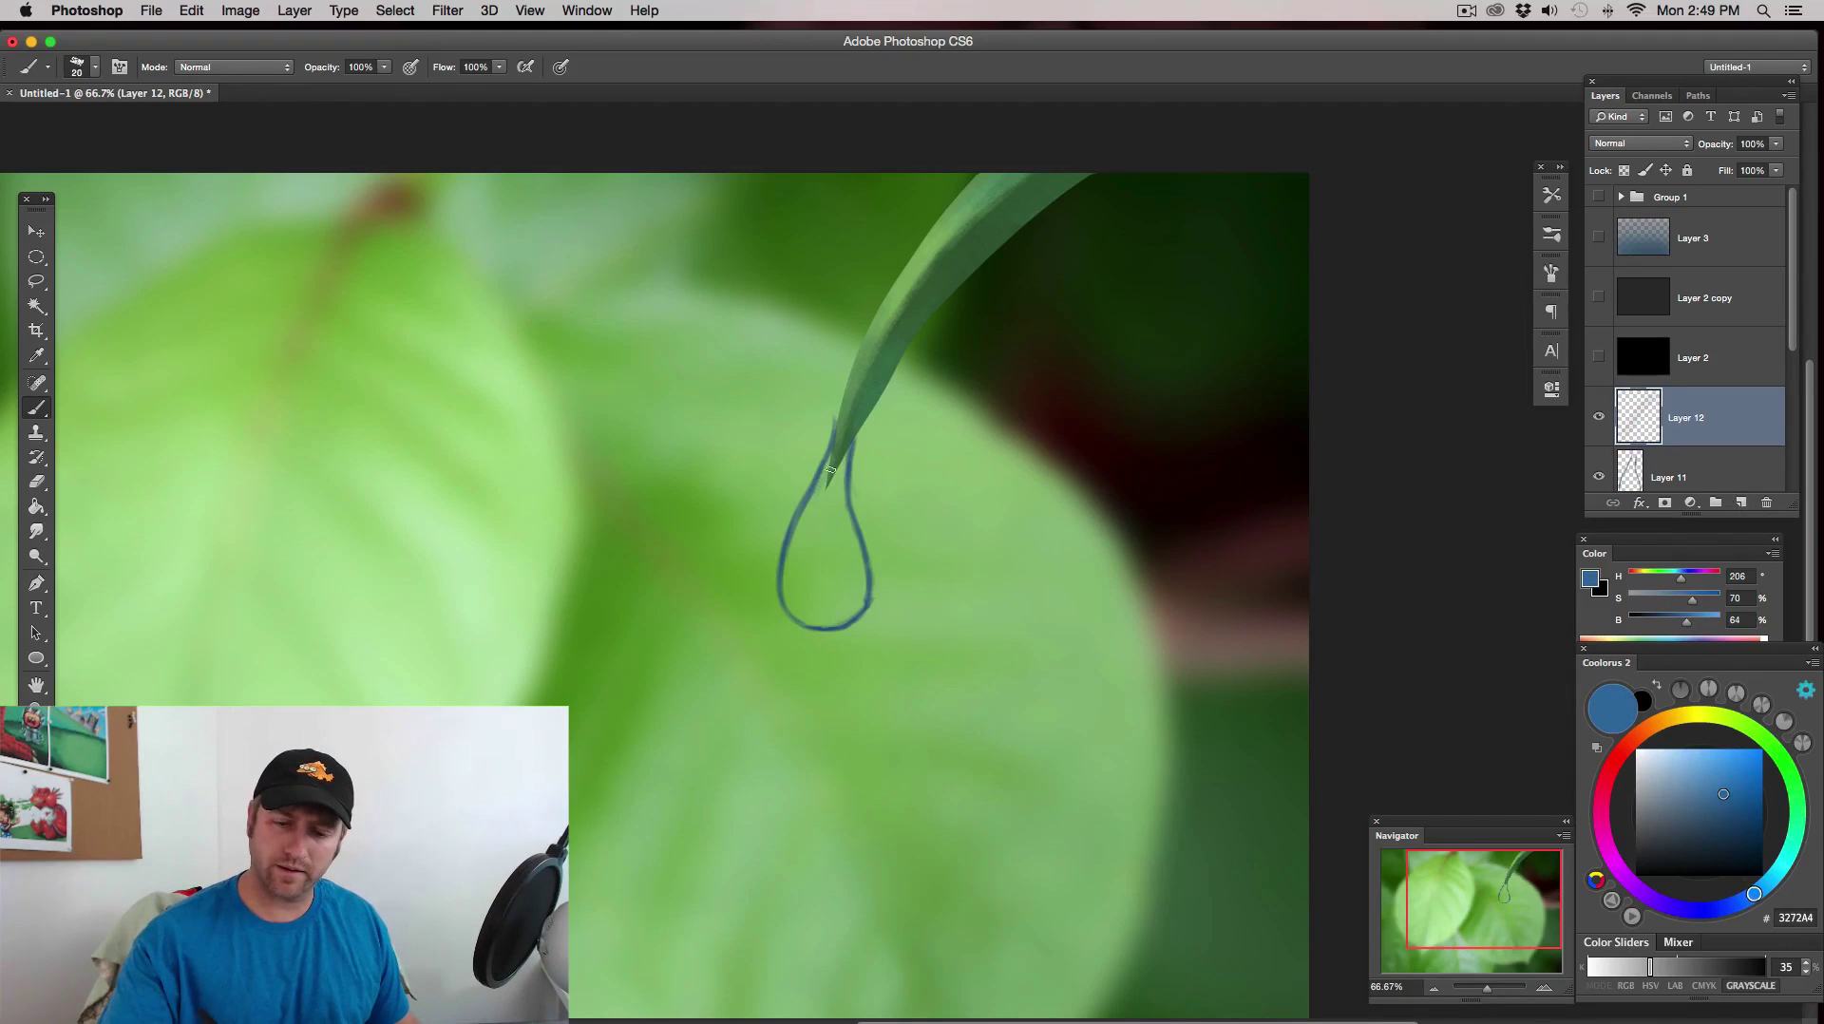
{"action": "key", "text": "bracketright"}
{"action": "mouse_move", "coordinate": [829, 471]}
{"action": "left_mouse_down"}
{"action": "mouse_move", "coordinate": [789, 541]}
{"action": "mouse_move", "coordinate": [815, 491]}
{"action": "mouse_move", "coordinate": [794, 602]}
{"action": "left_mouse_up"}
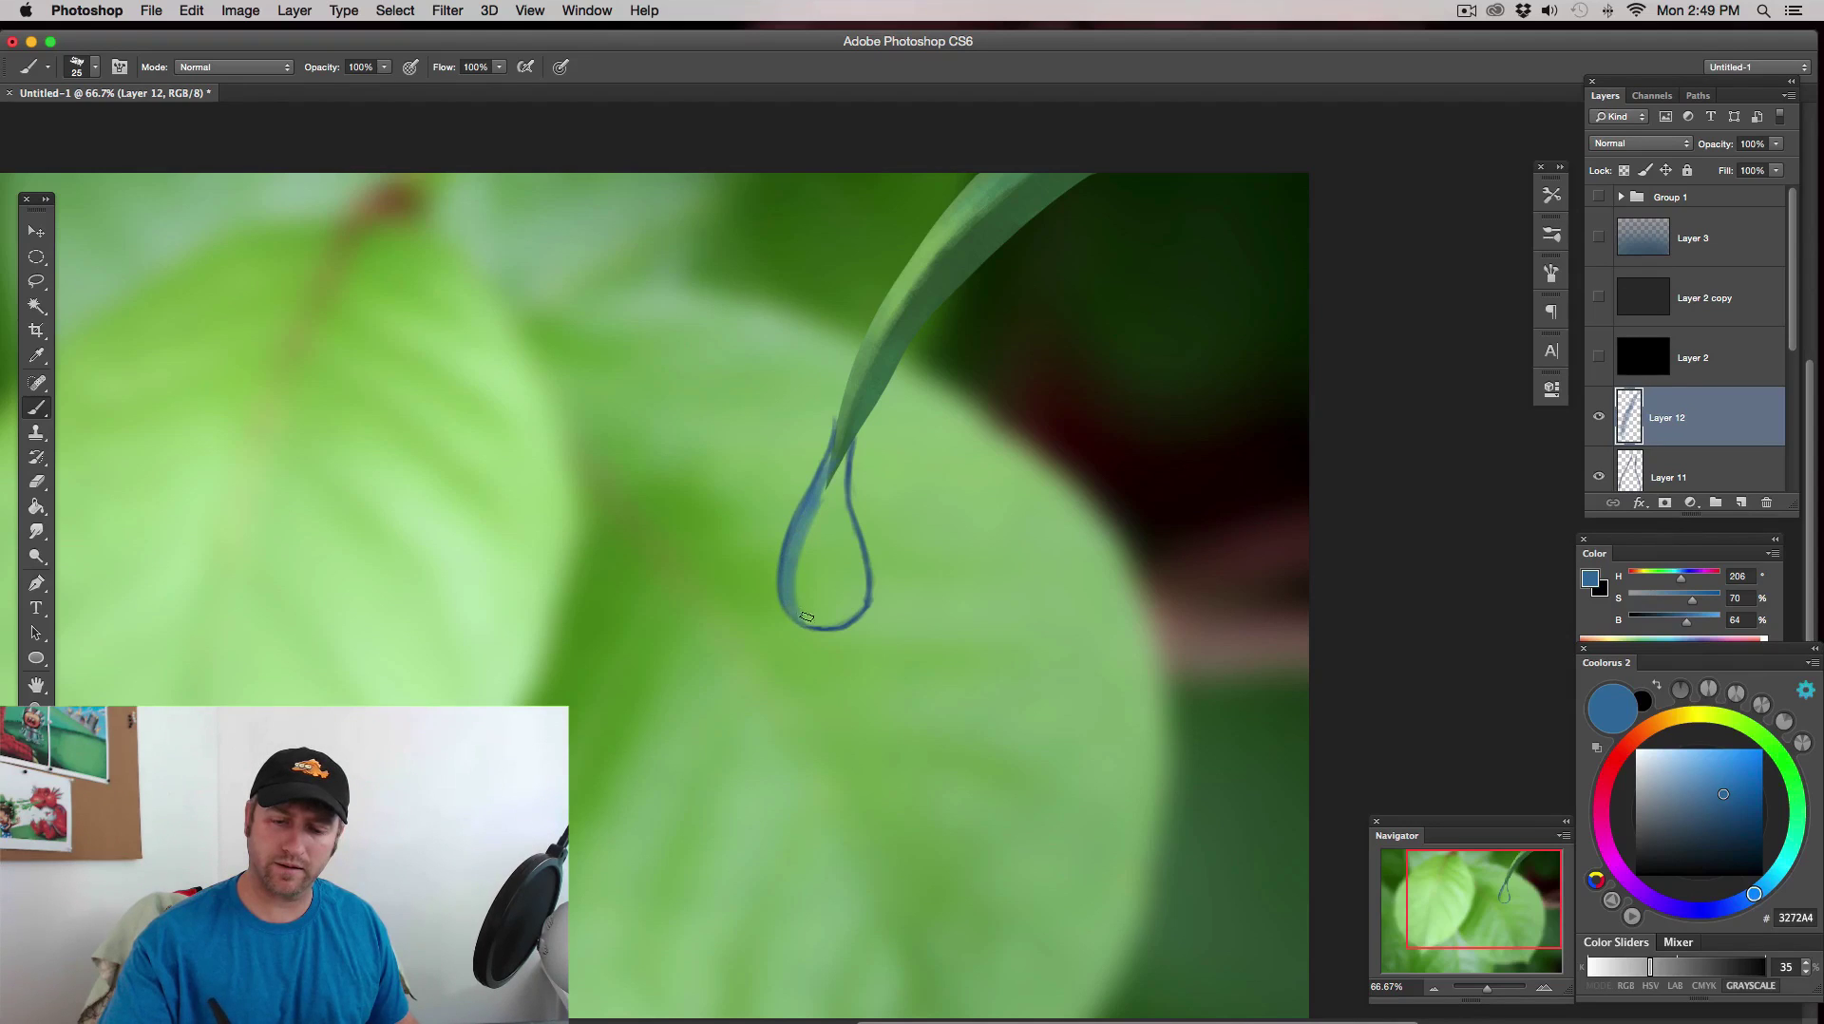
{"action": "mouse_move", "coordinate": [832, 466]}
{"action": "left_mouse_down"}
{"action": "mouse_move", "coordinate": [820, 488]}
{"action": "mouse_move", "coordinate": [845, 509]}
{"action": "mouse_move", "coordinate": [860, 589]}
{"action": "left_mouse_up"}
{"action": "key", "text": "bracketleft"}
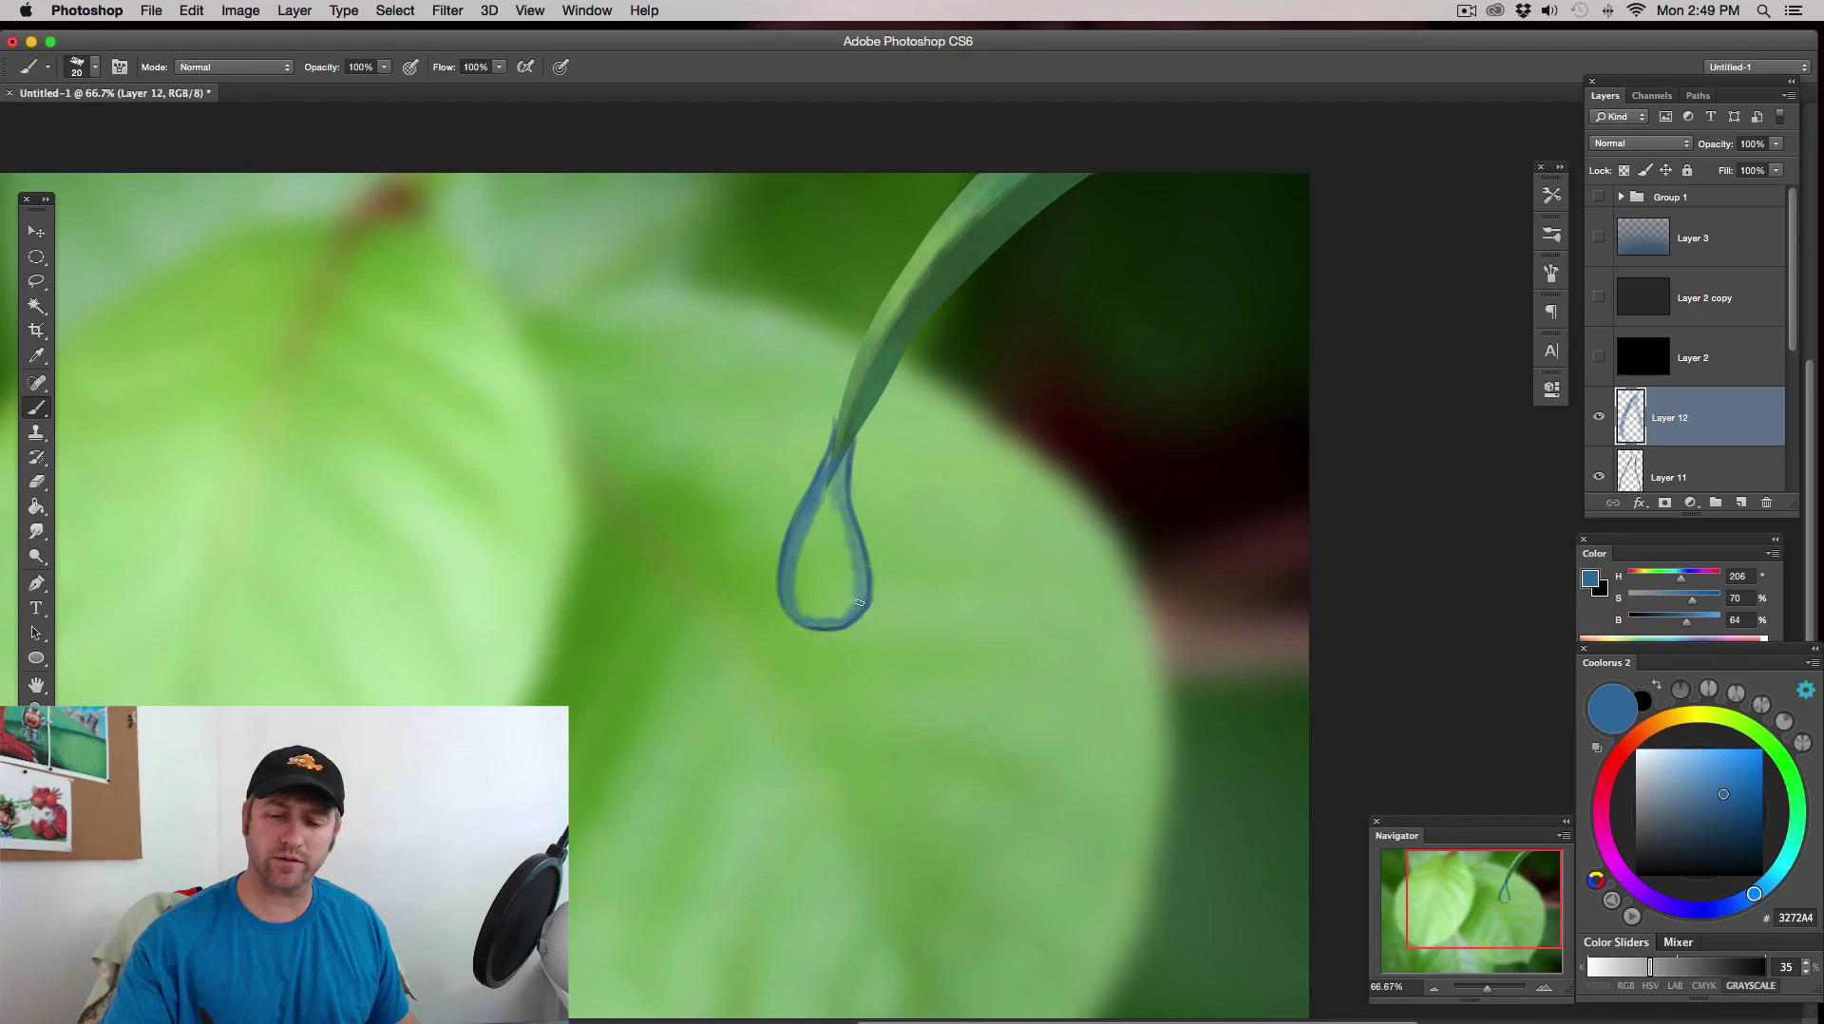
{"action": "key", "text": "bracketleft"}
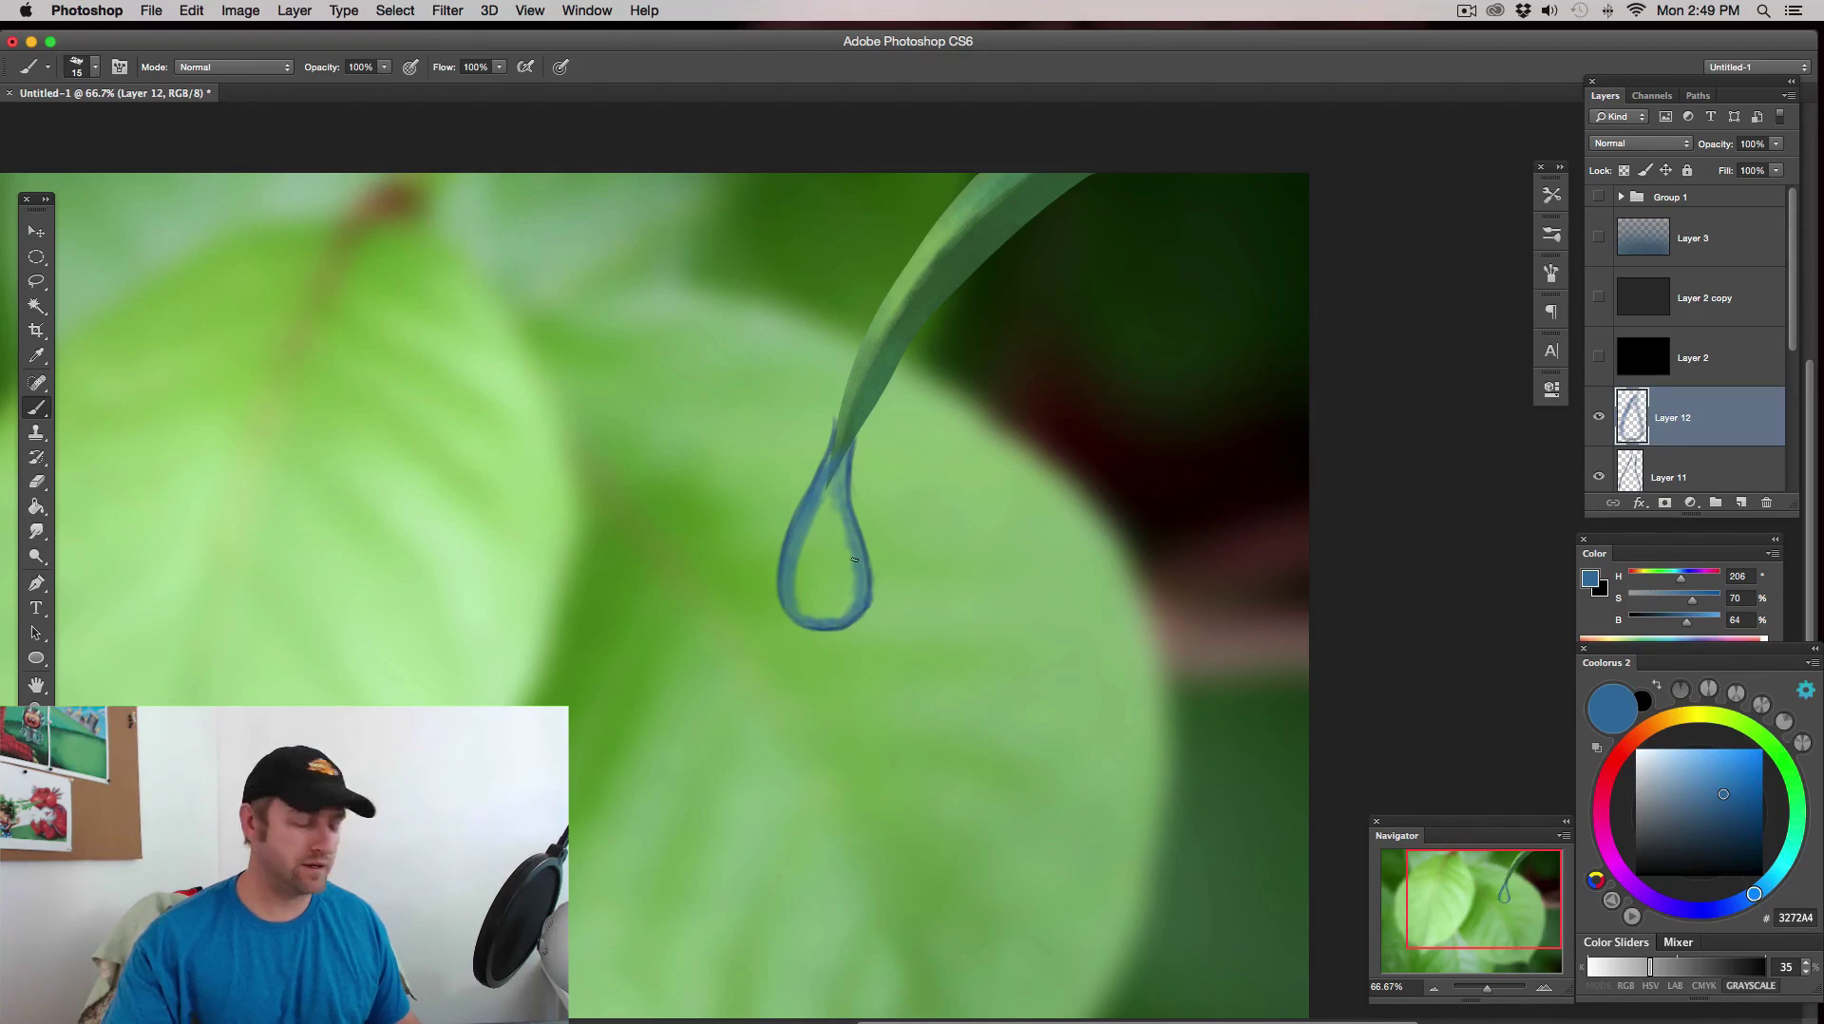
- Smudge the blue shading toward the drop's center with a 35 px Smudge tool at 10% strength
{"action": "key", "text": "r"}
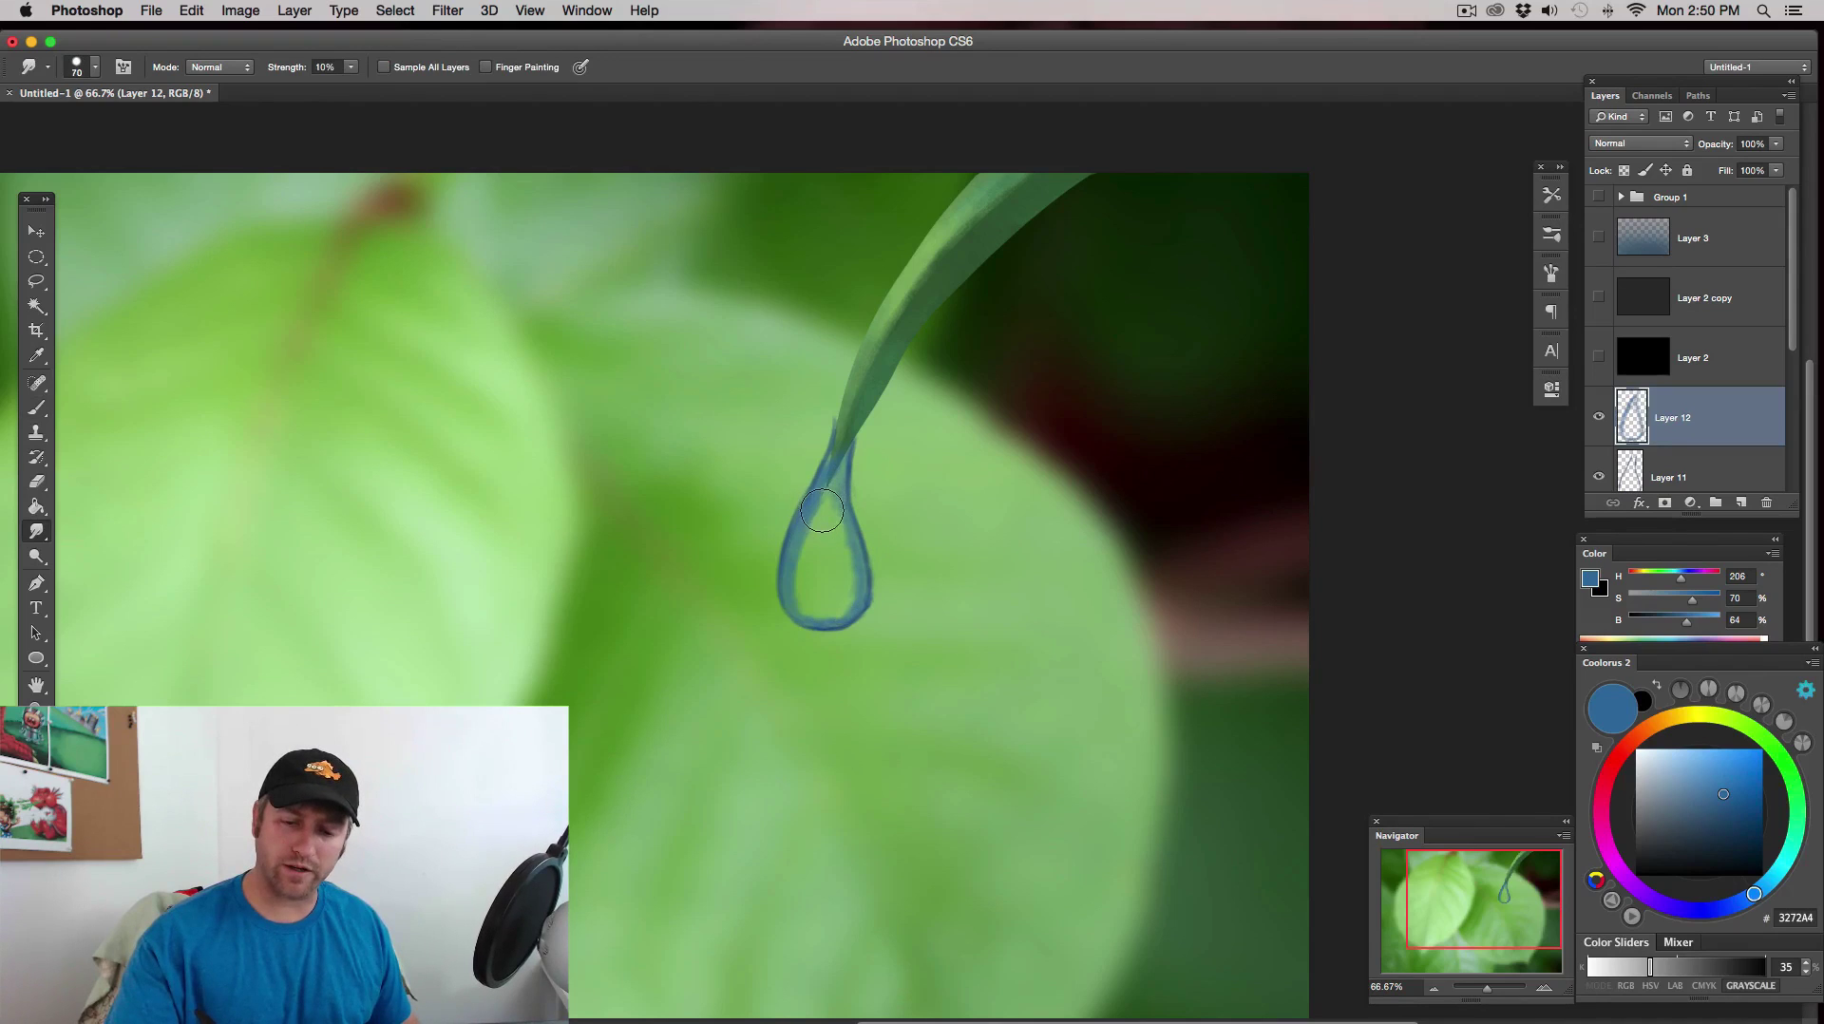
{"action": "key", "text": "bracketleft"}
{"action": "key", "text": "bracketleft"}
{"action": "key", "text": "bracketleft"}
{"action": "key", "text": "bracketleft"}
{"action": "key", "text": "bracketleft"}
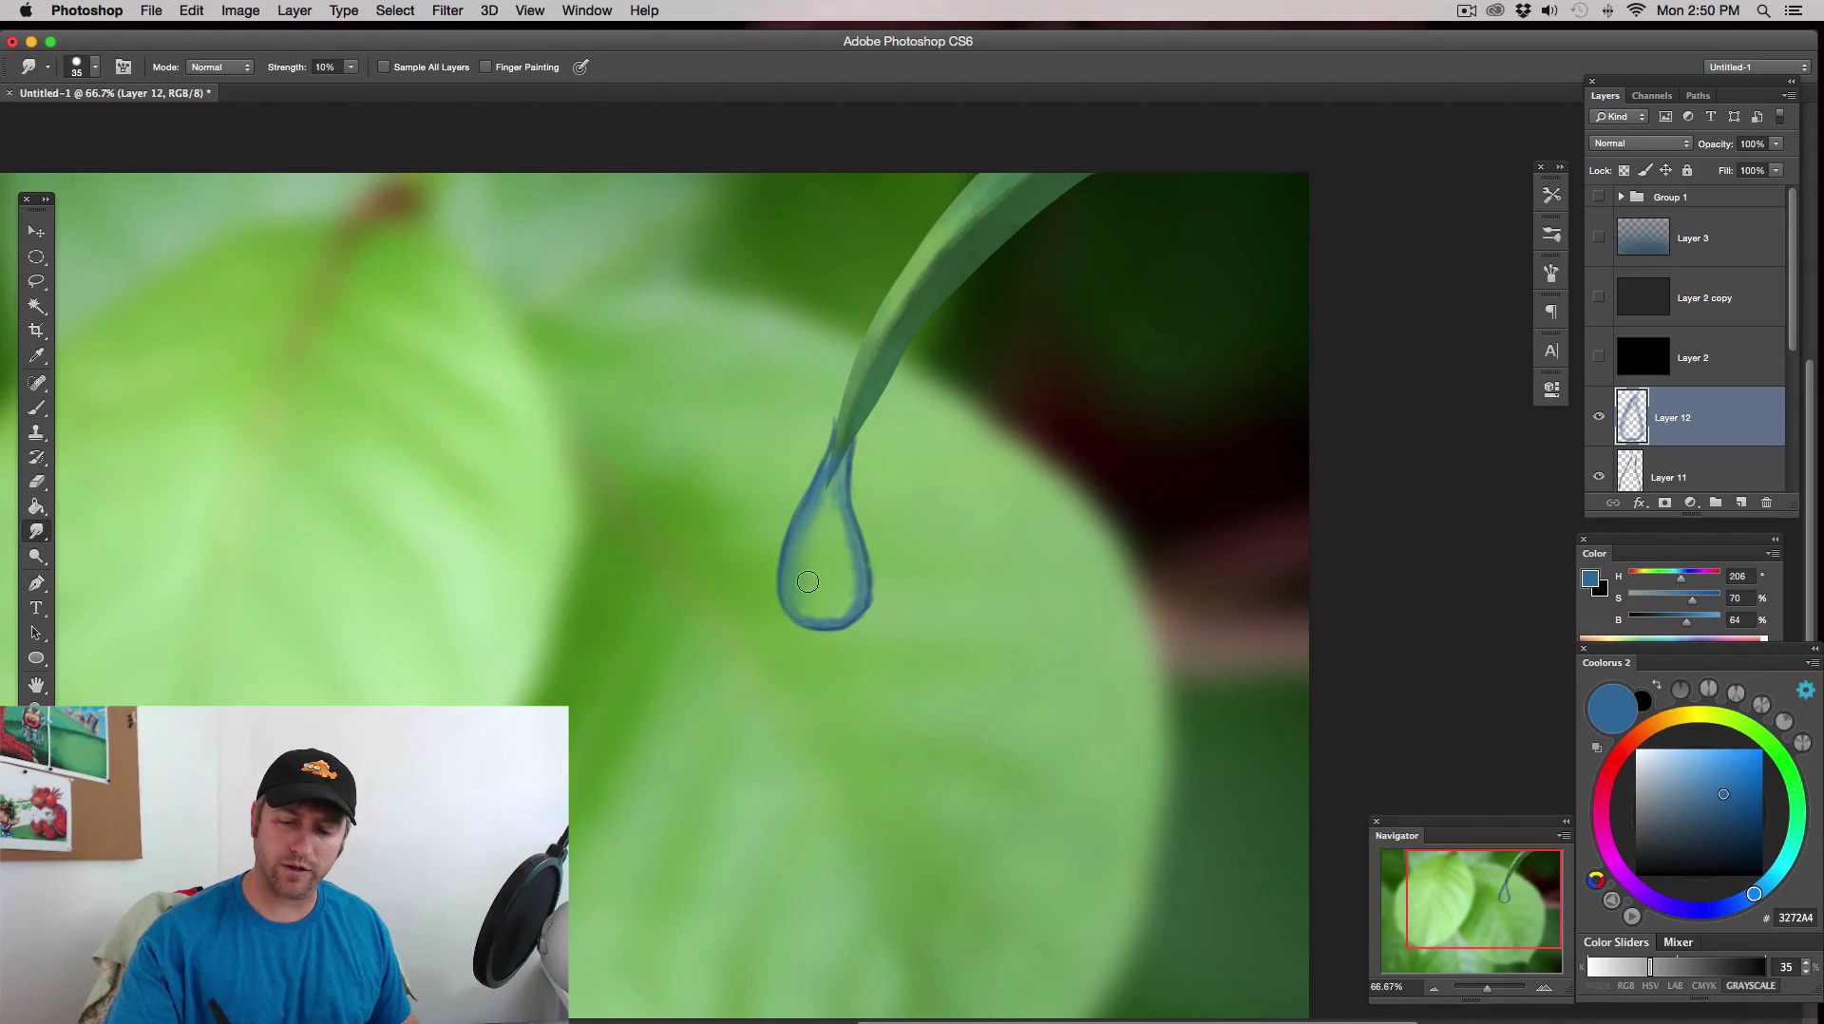
{"action": "mouse_move", "coordinate": [807, 582]}
{"action": "left_mouse_down"}
{"action": "mouse_move", "coordinate": [846, 604]}
{"action": "mouse_move", "coordinate": [847, 564]}
{"action": "mouse_move", "coordinate": [849, 597]}
{"action": "mouse_move", "coordinate": [835, 514]}
{"action": "left_mouse_up"}
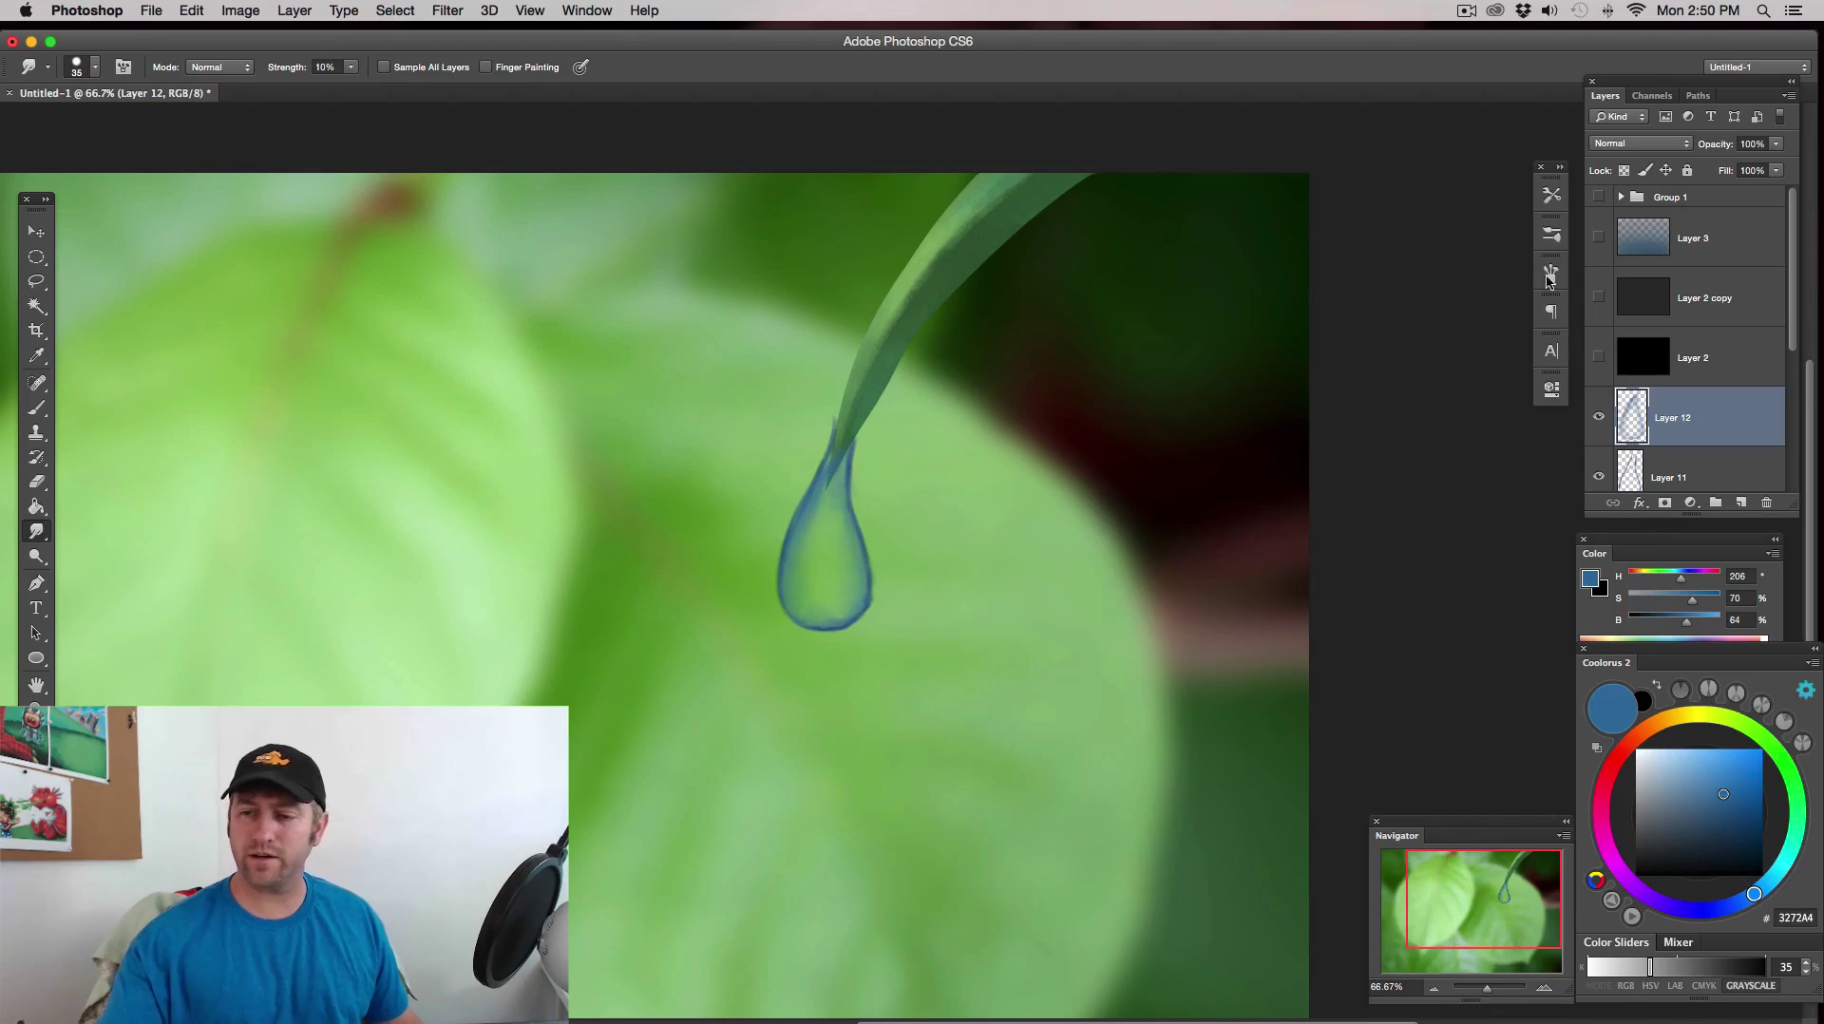
- Choose an angled elliptical tip for the Smudge tool and delete the smudged shading layer
{"action": "left_click", "coordinate": [1552, 233]}
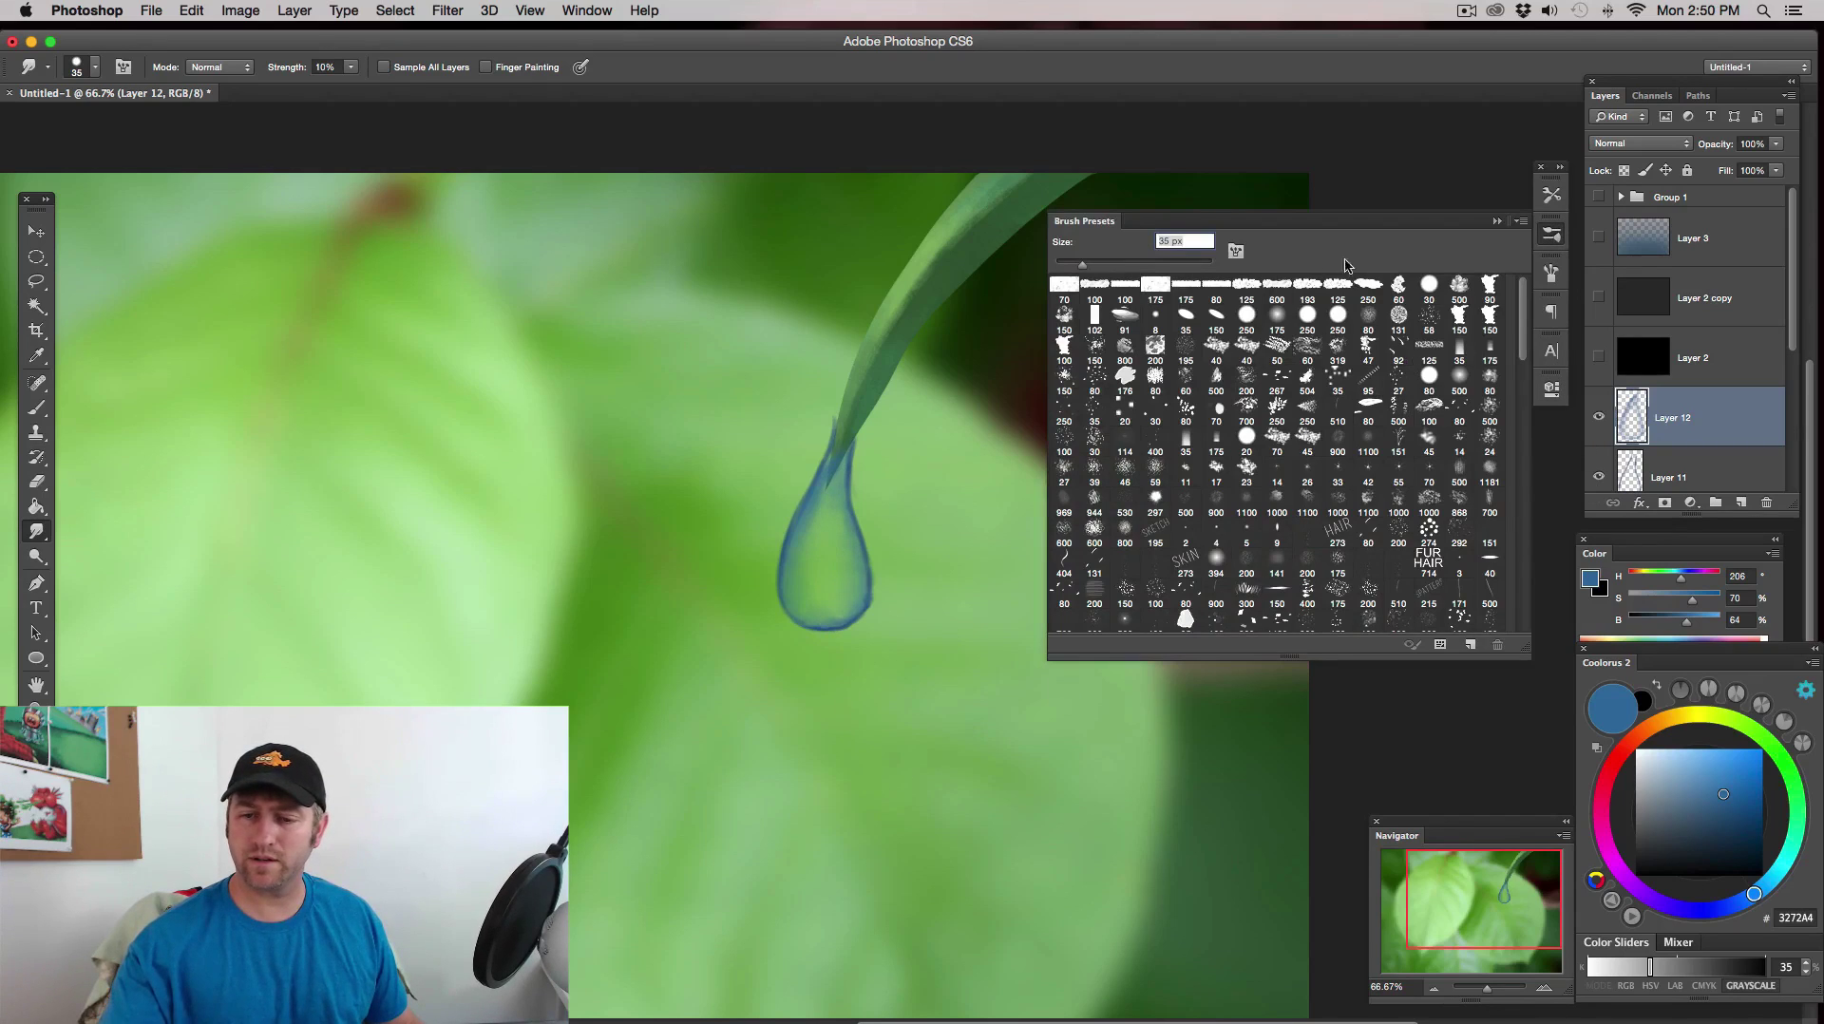
{"action": "left_click", "coordinate": [1186, 317]}
{"action": "left_click", "coordinate": [1498, 221]}
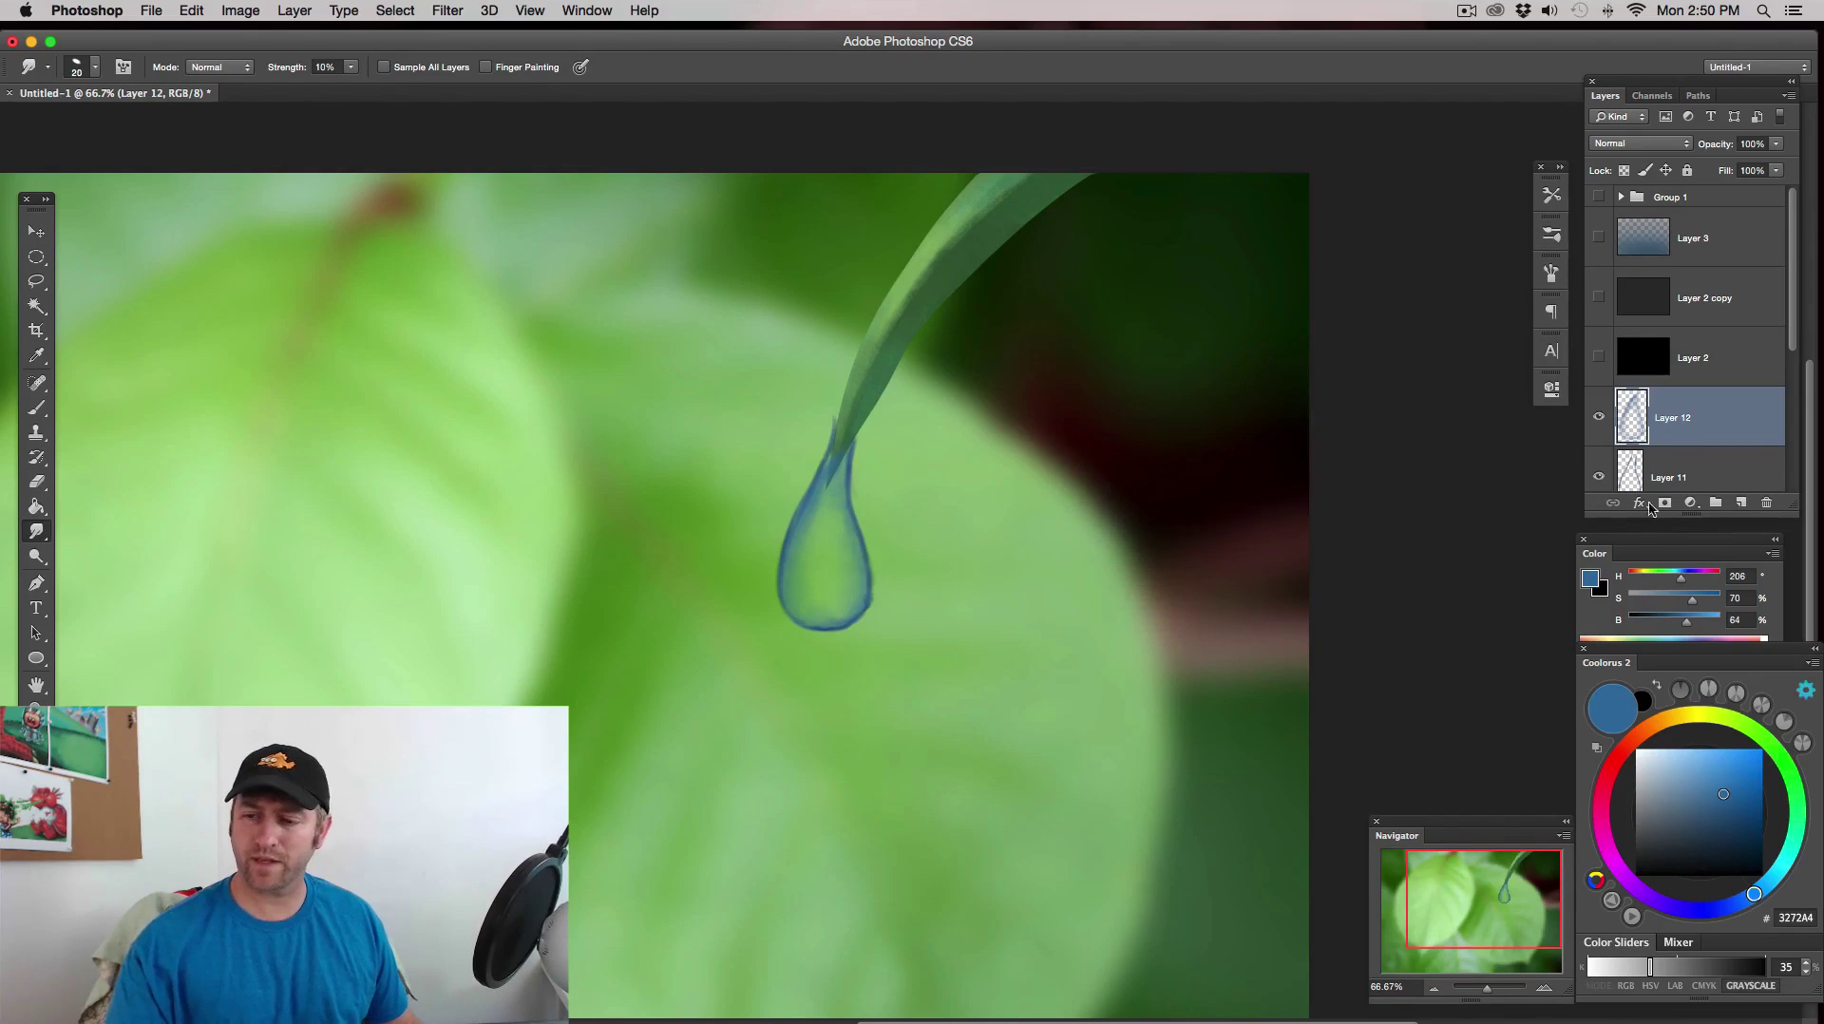
{"action": "left_click", "coordinate": [1766, 502]}
{"action": "left_click", "coordinate": [1057, 363]}
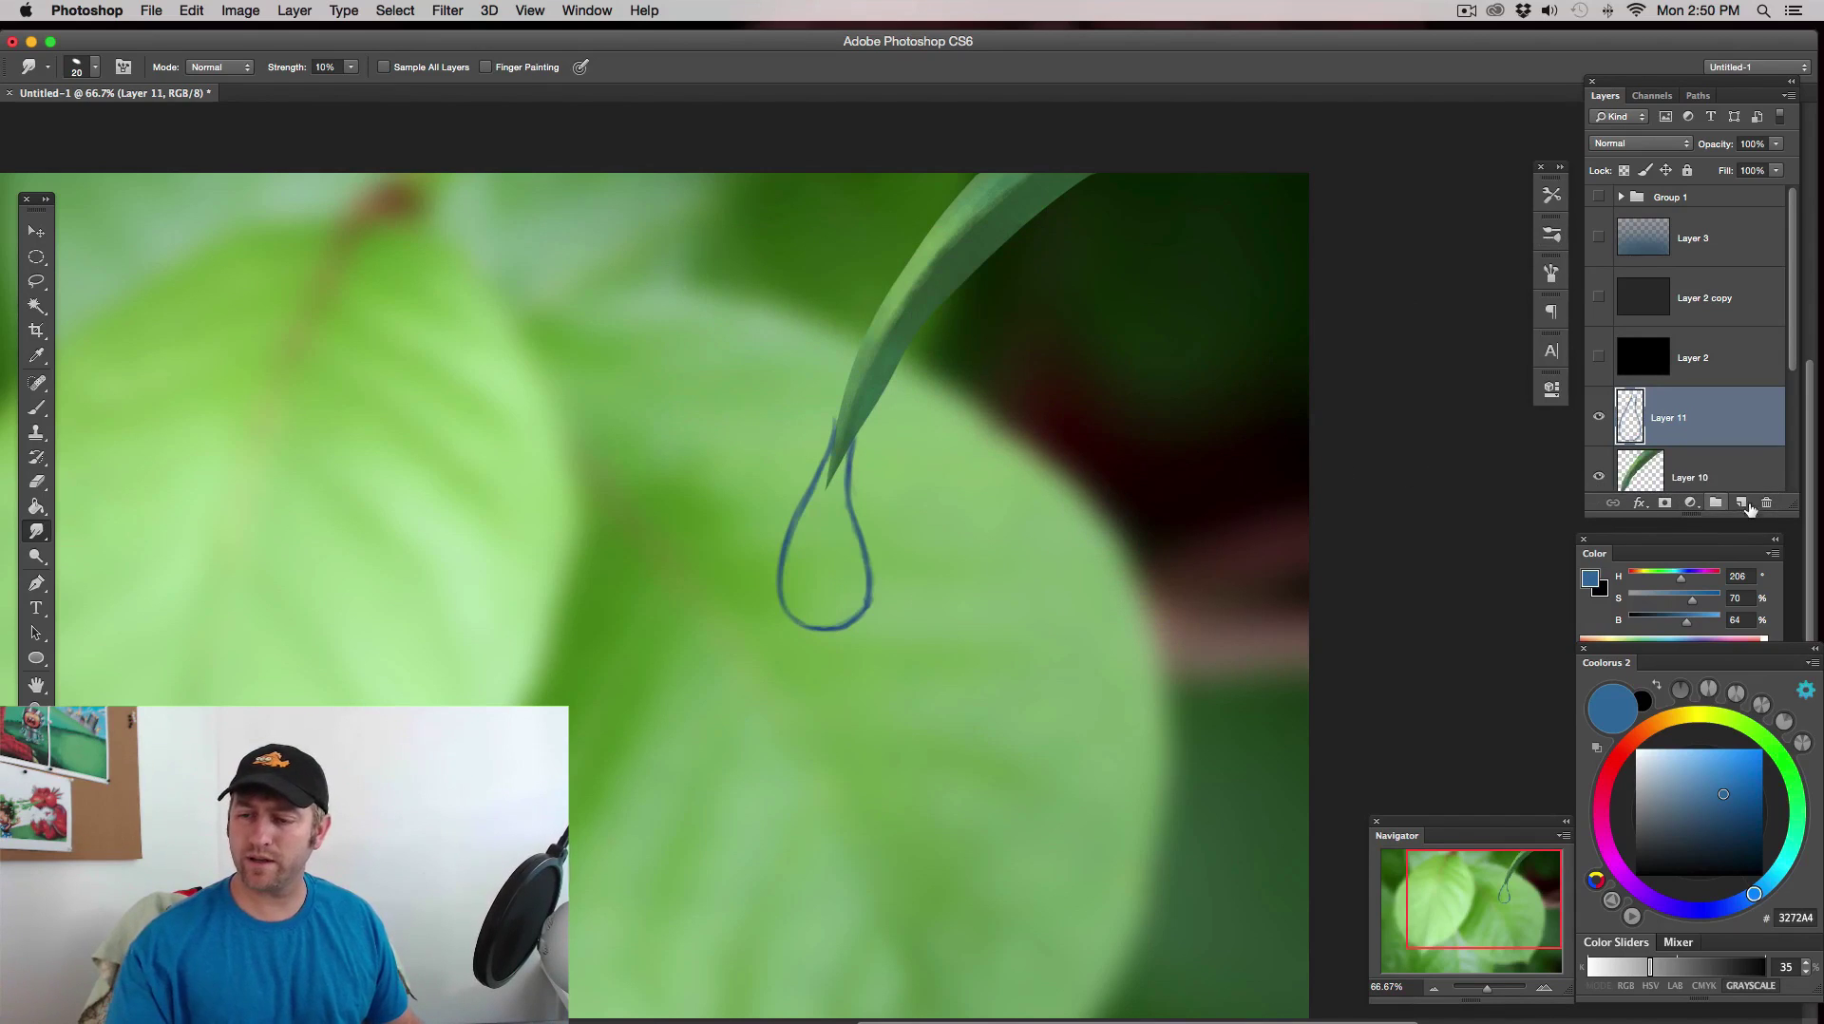
- Add a new layer above the drop outline and give the Brush tool the angled elliptical tip
{"action": "left_click", "coordinate": [1741, 503]}
{"action": "key", "text": "bracketleft"}
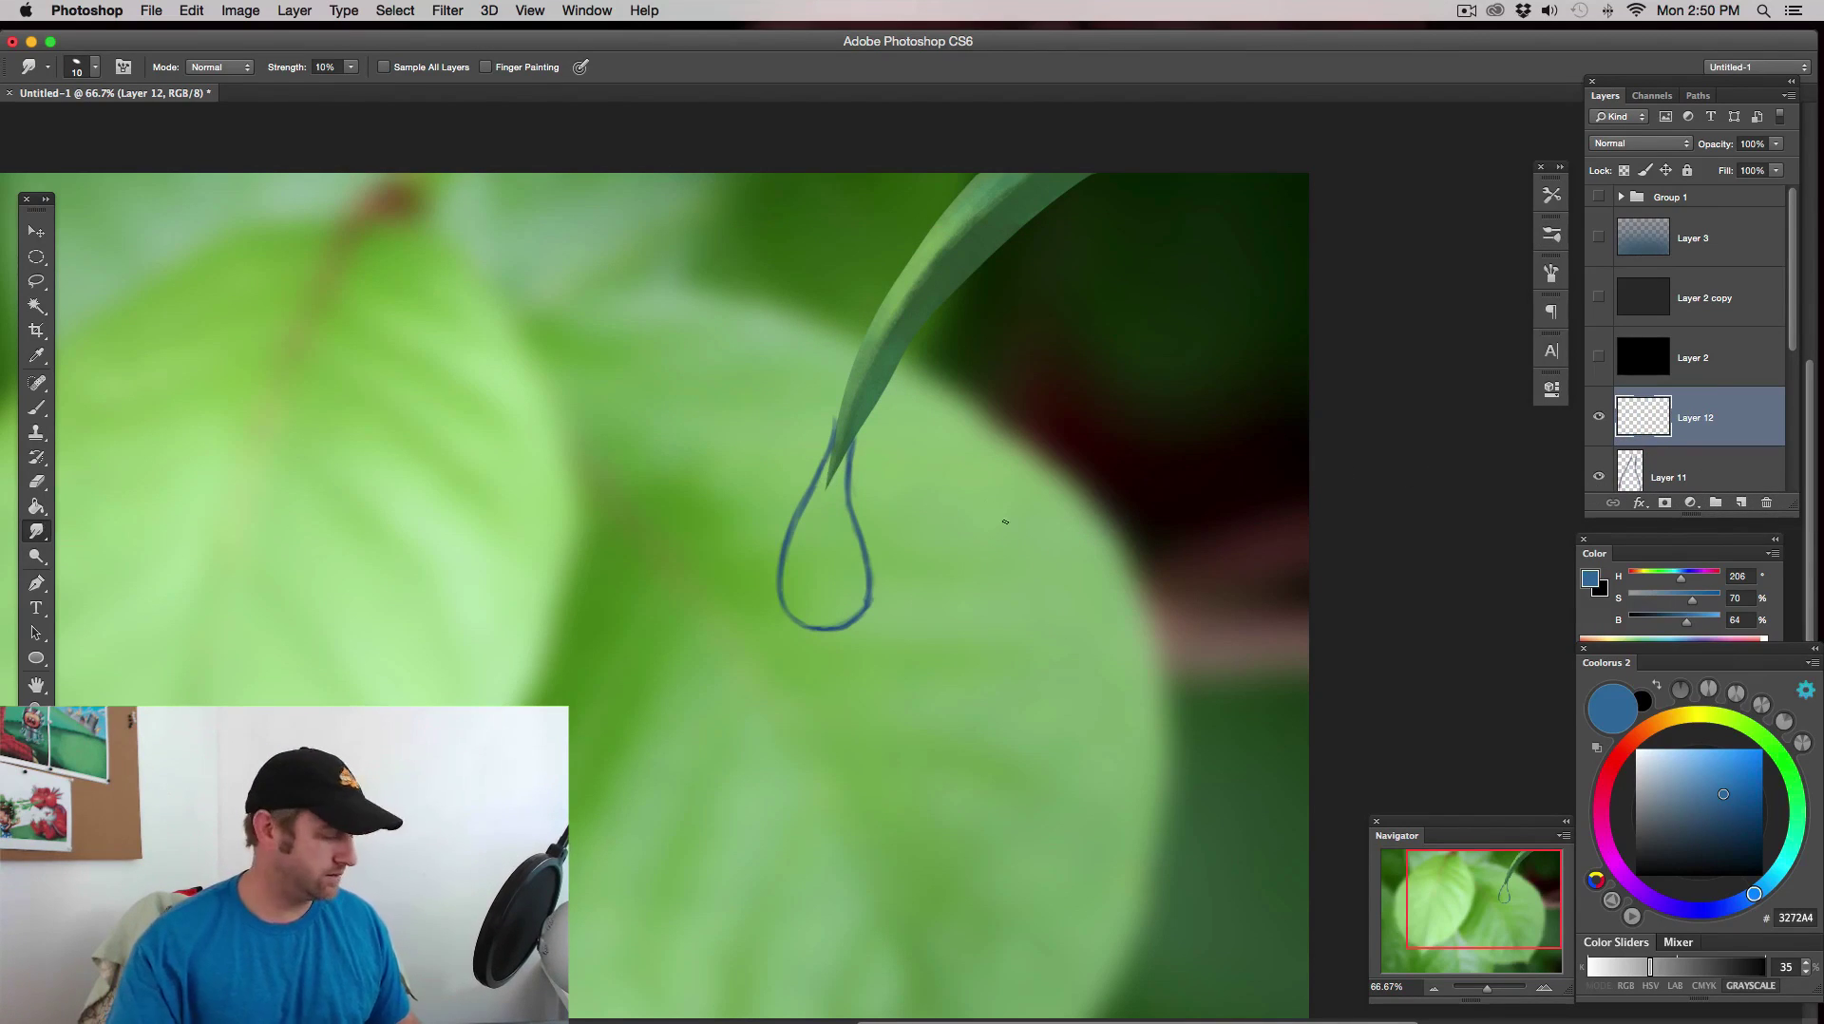
{"action": "key", "text": "b"}
{"action": "left_click", "coordinate": [1553, 236]}
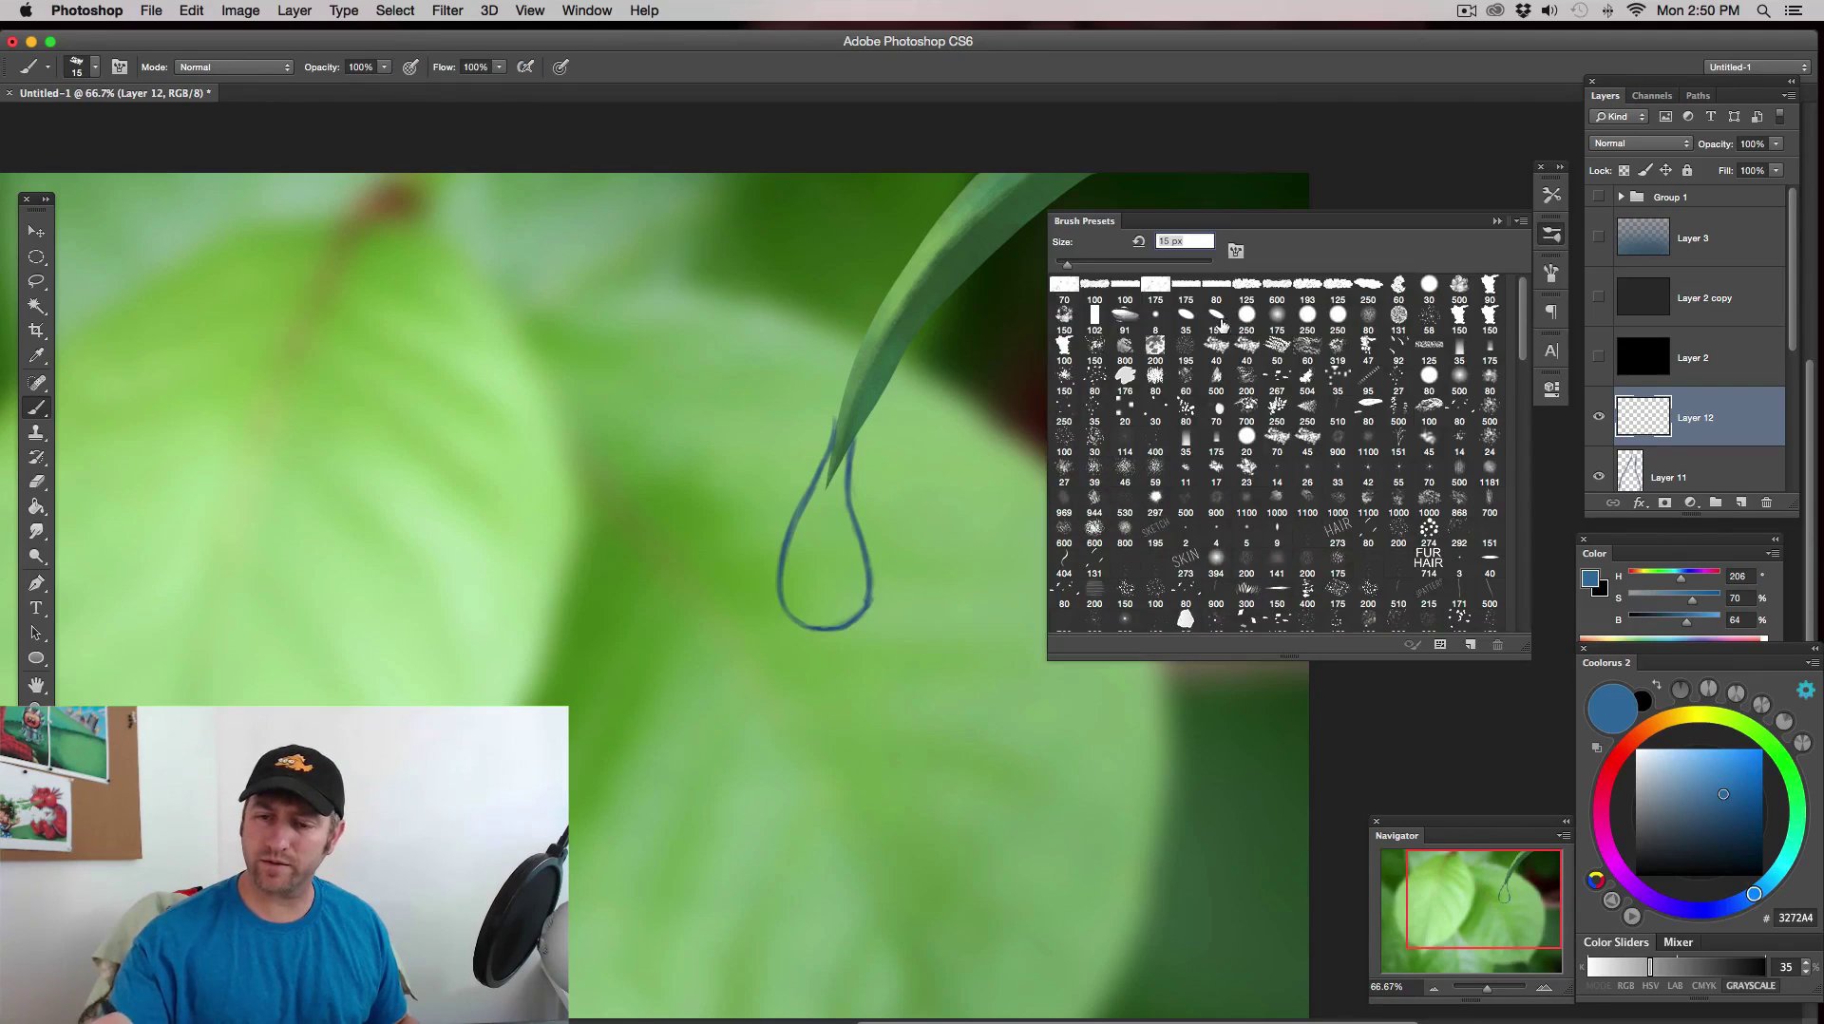
{"action": "left_click", "coordinate": [1186, 314]}
{"action": "left_click", "coordinate": [1498, 221]}
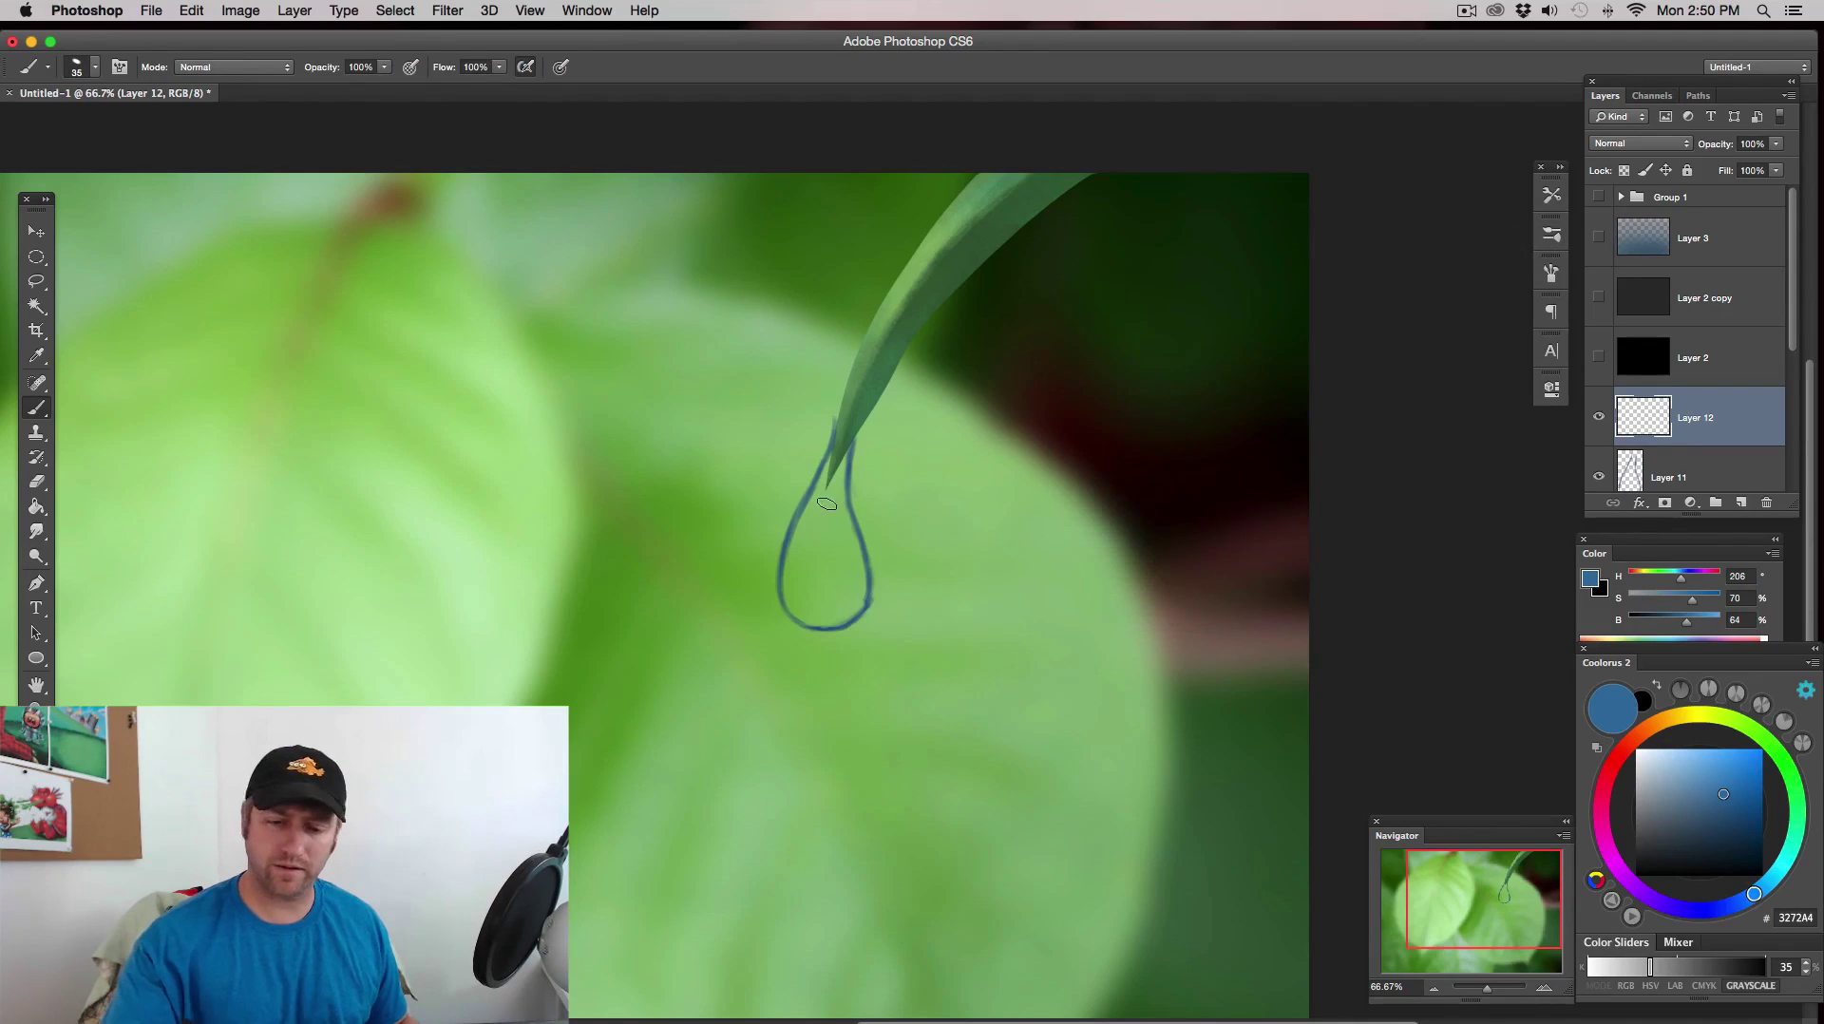
- Paint blue 3272A4 shading along the inner edge of the drop outline, varying the brush between 10 and 30 px
{"action": "key", "text": "bracketleft"}
{"action": "key", "text": "bracketleft"}
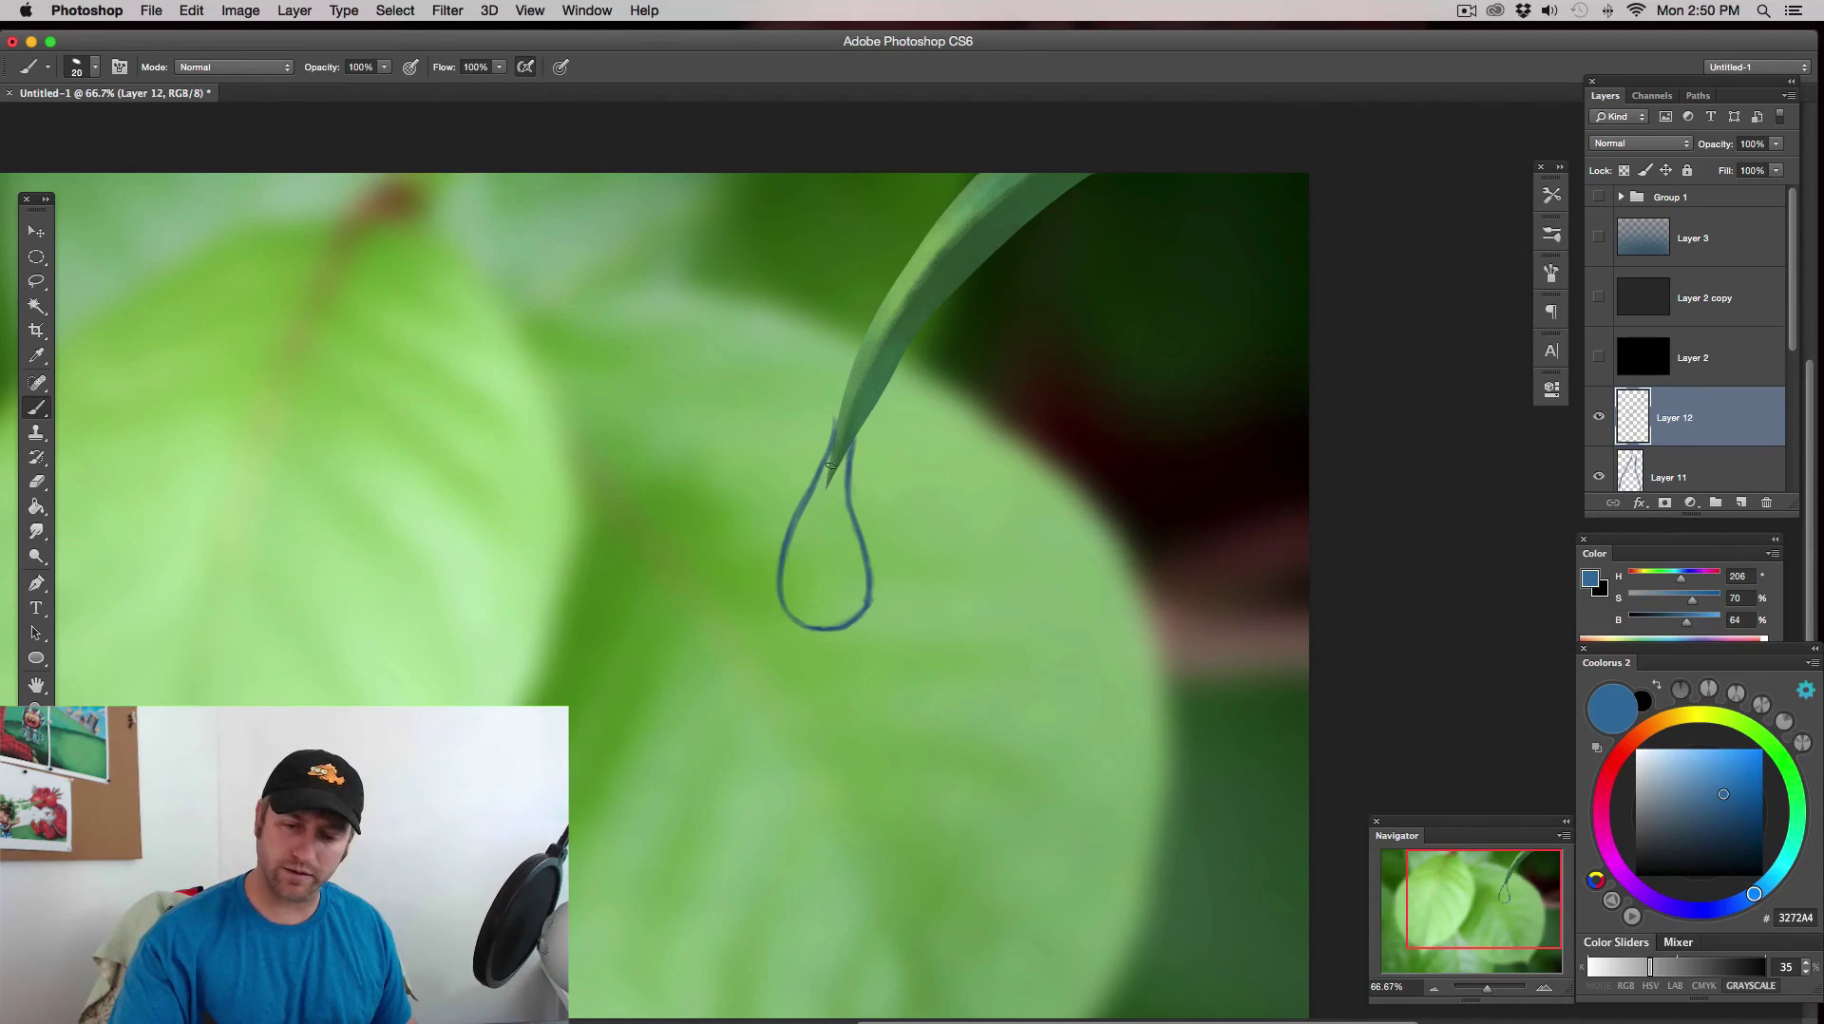
{"action": "left_click_drag", "start_coordinate": [807, 518], "coordinate": [790, 586]}
{"action": "key", "text": "bracketright"}
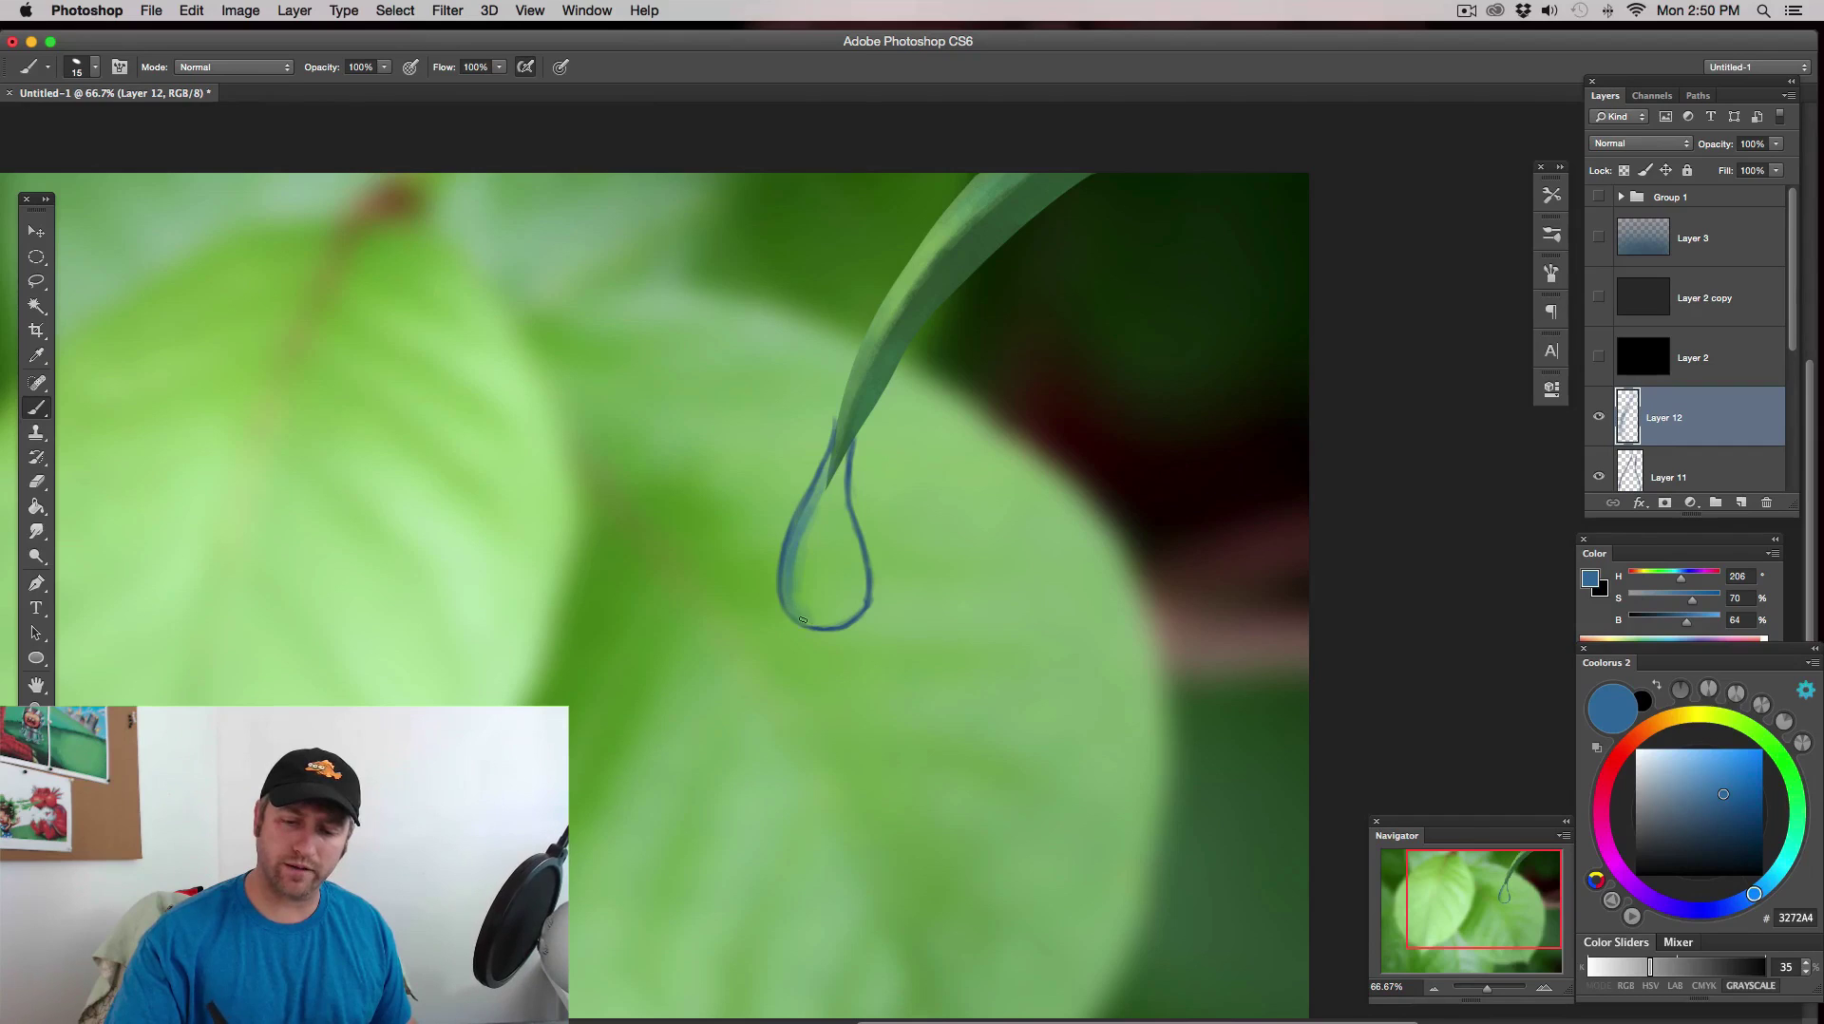
{"action": "key", "text": "bracketleft"}
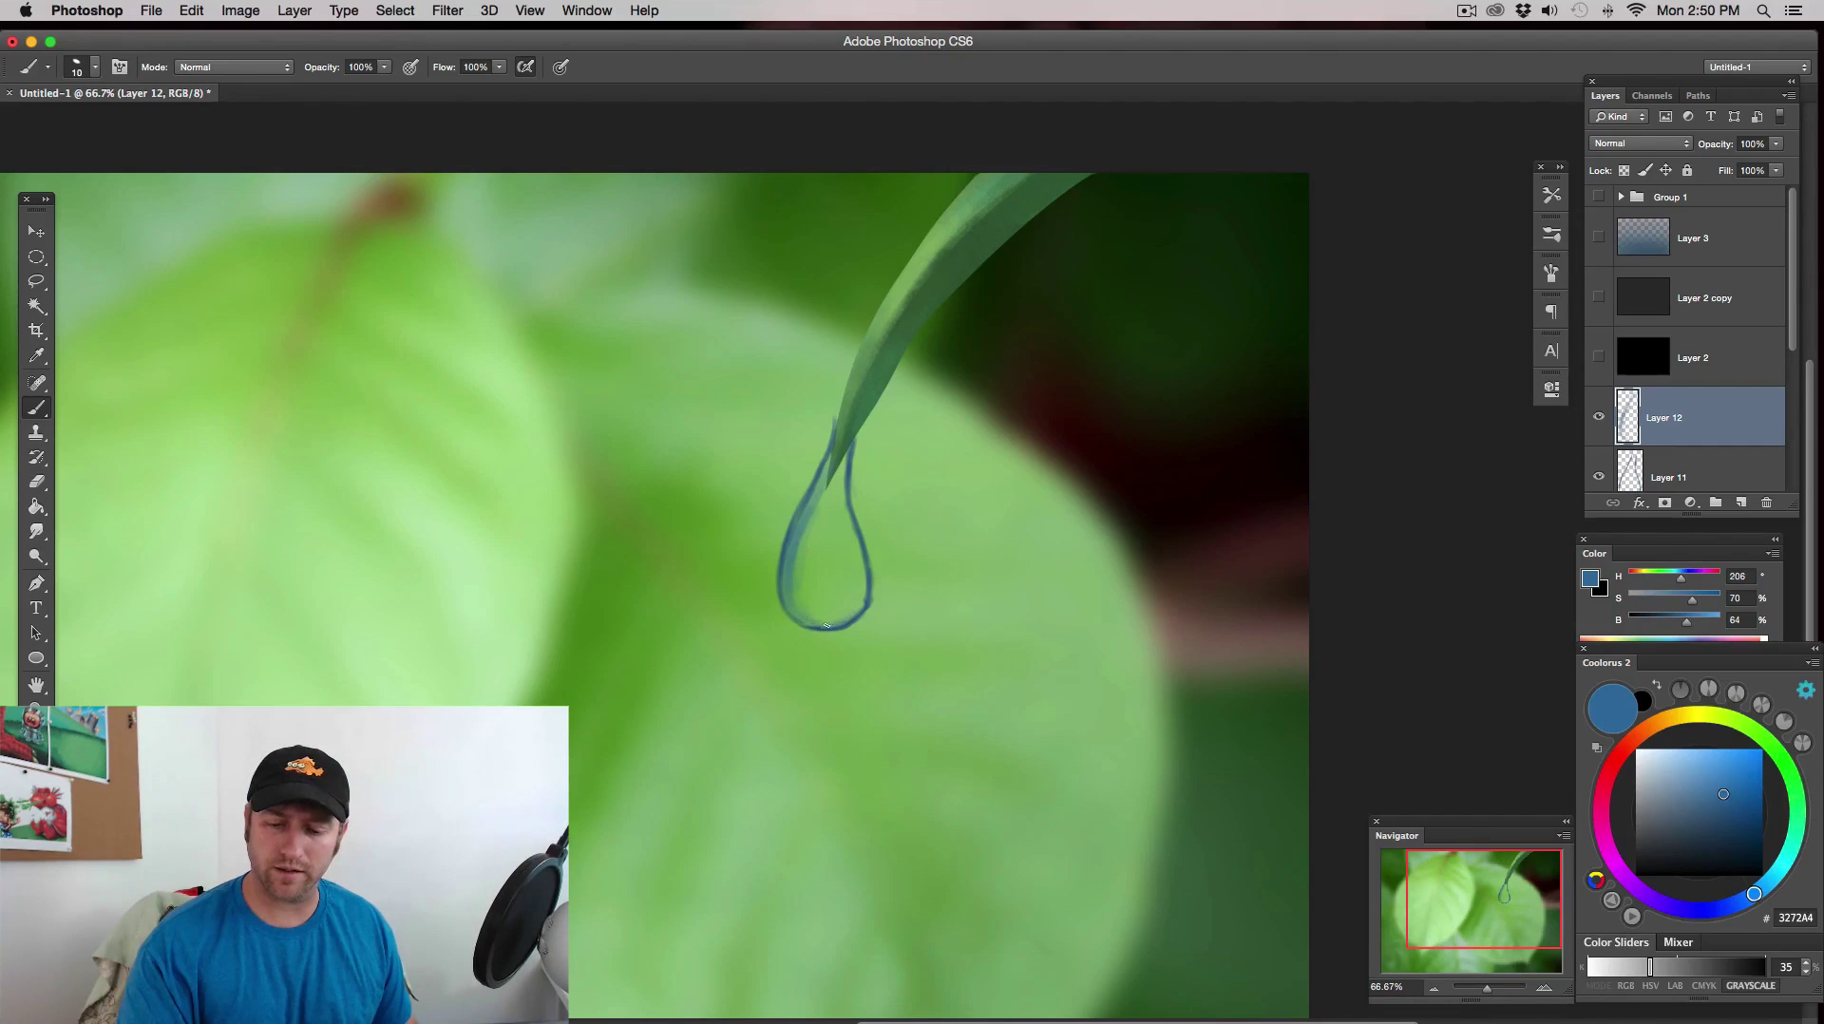
{"action": "key", "text": "bracketleft"}
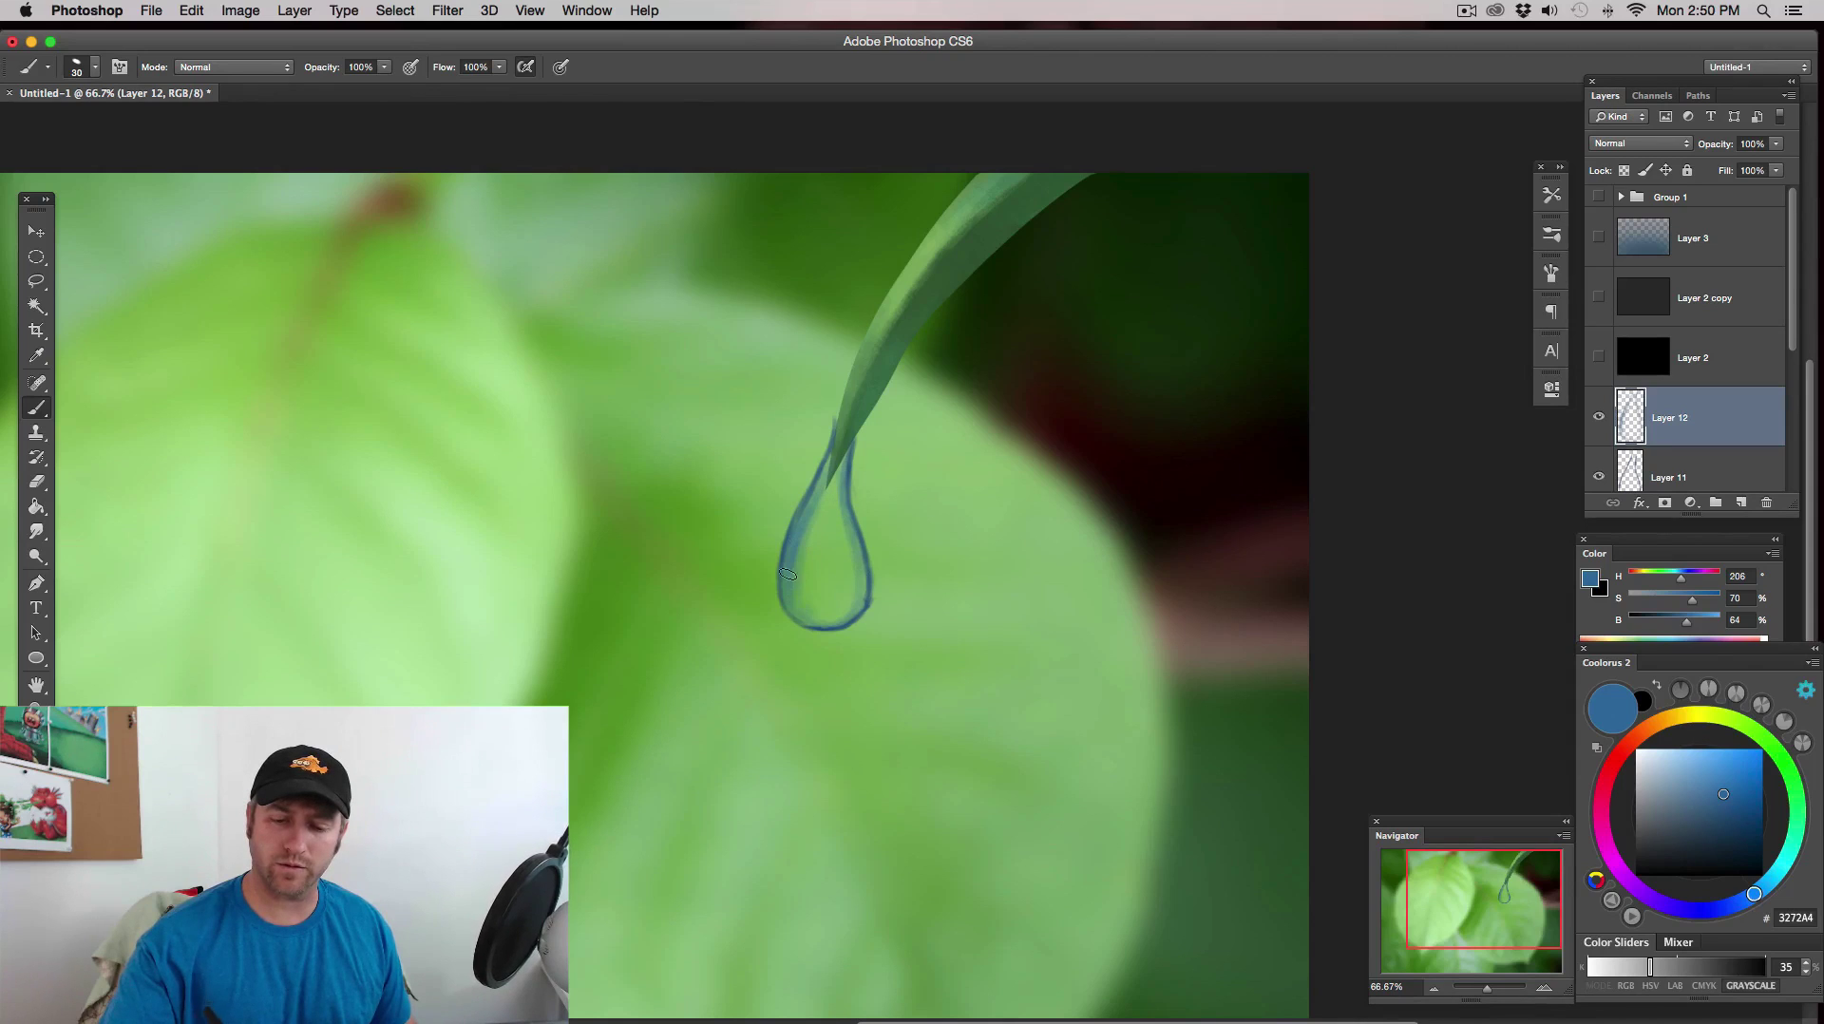
{"action": "key", "text": "bracketleft"}
{"action": "key", "text": "bracketleft"}
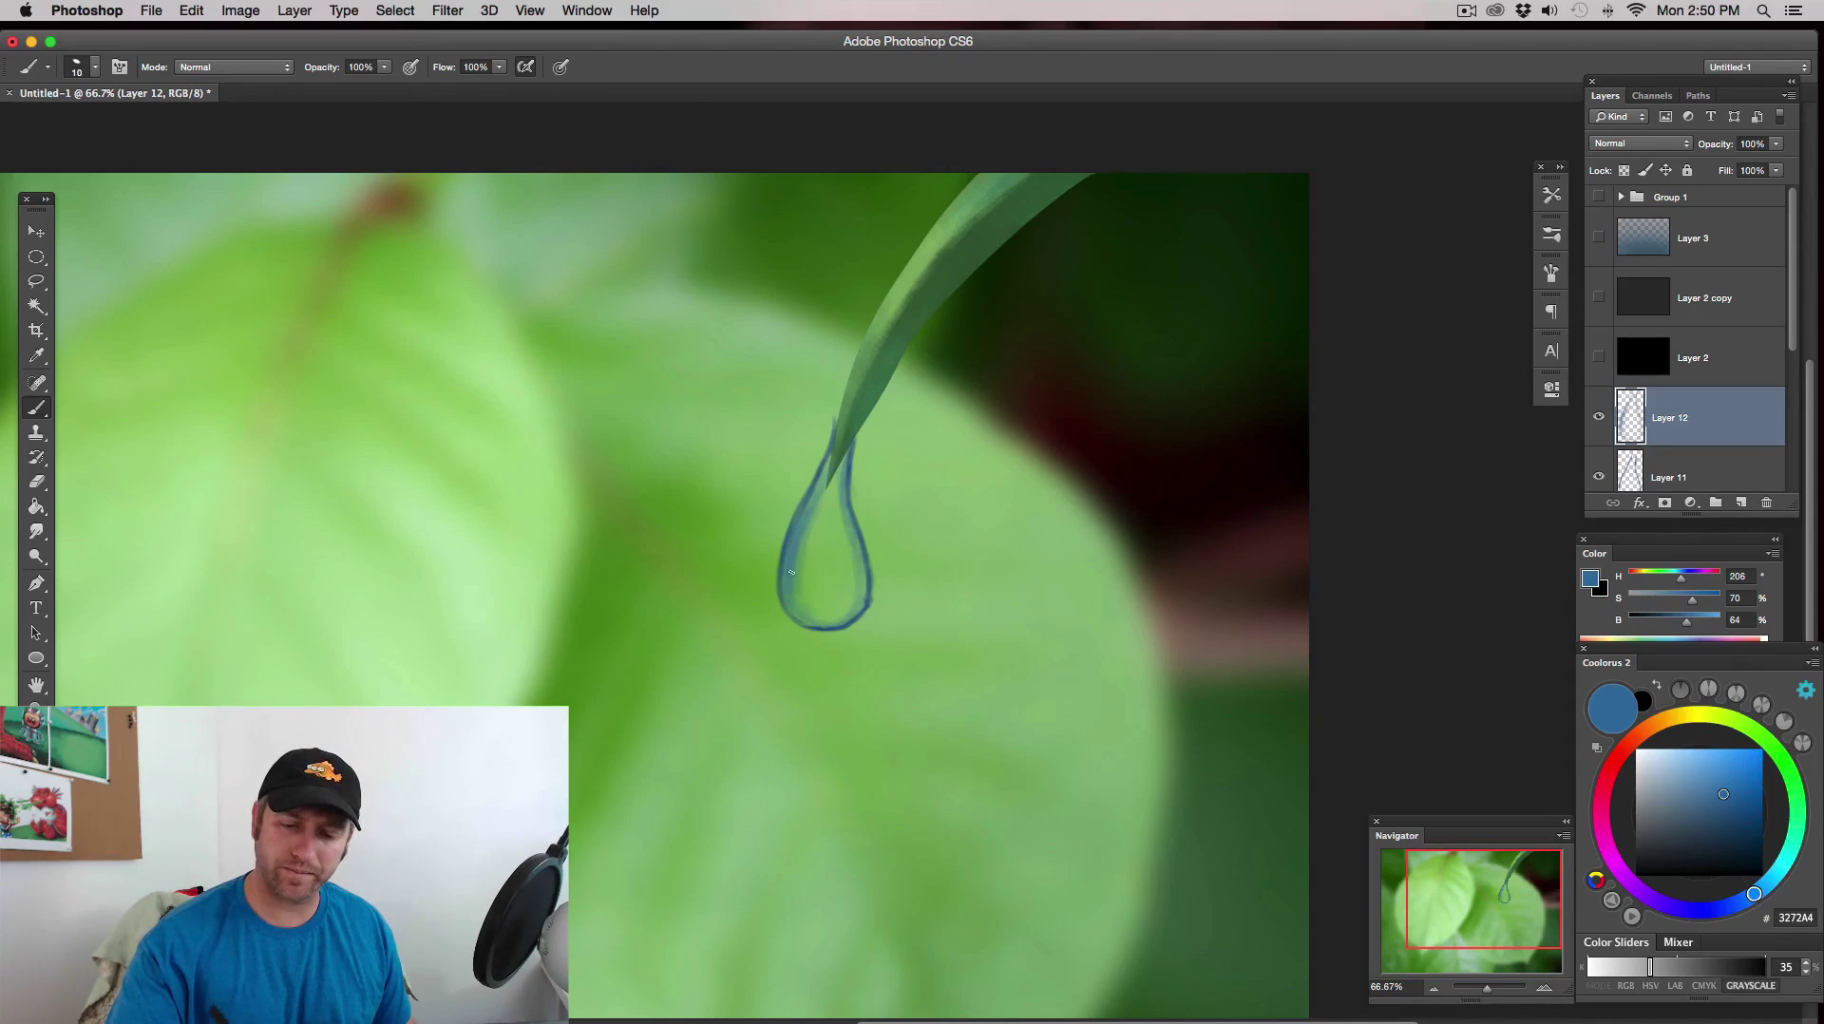
{"action": "key", "text": "bracketright"}
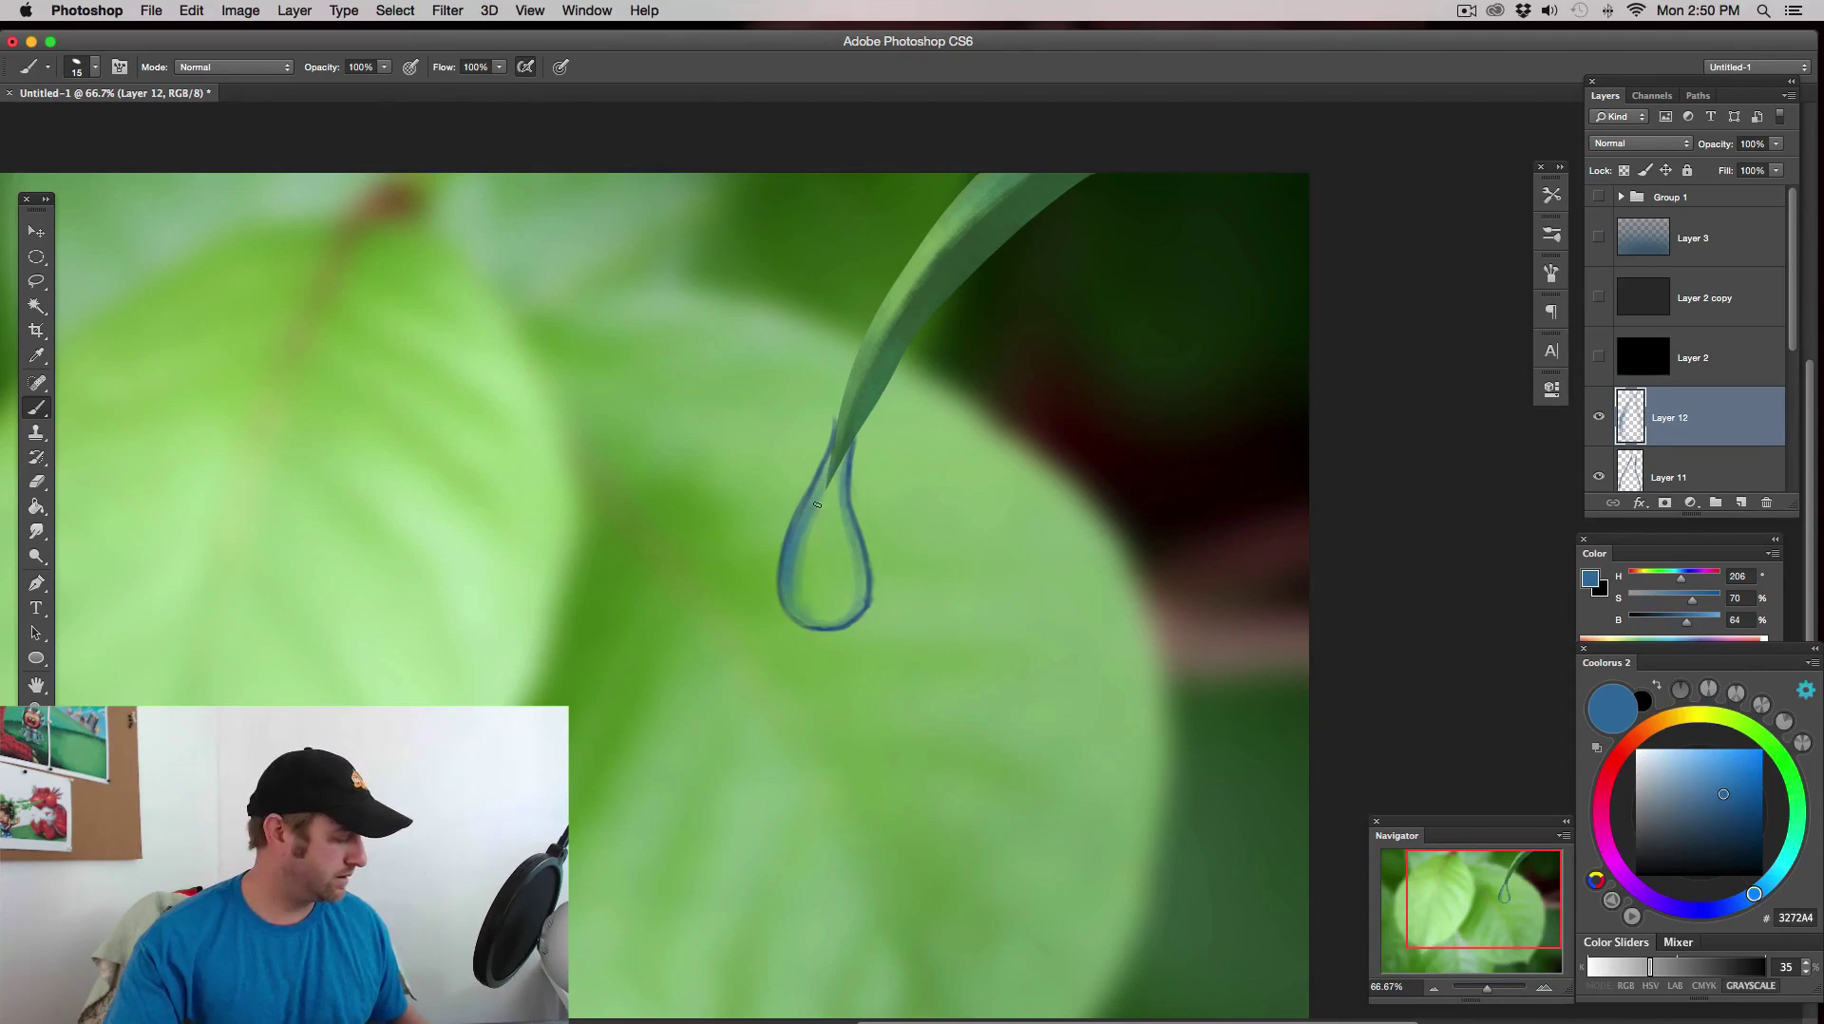
- Blend the shading into the green along the drop's inner edges, using a 15 px brush and blue-green tones sampled from the drop
{"action": "left_click", "coordinate": [803, 506], "text": "alt"}
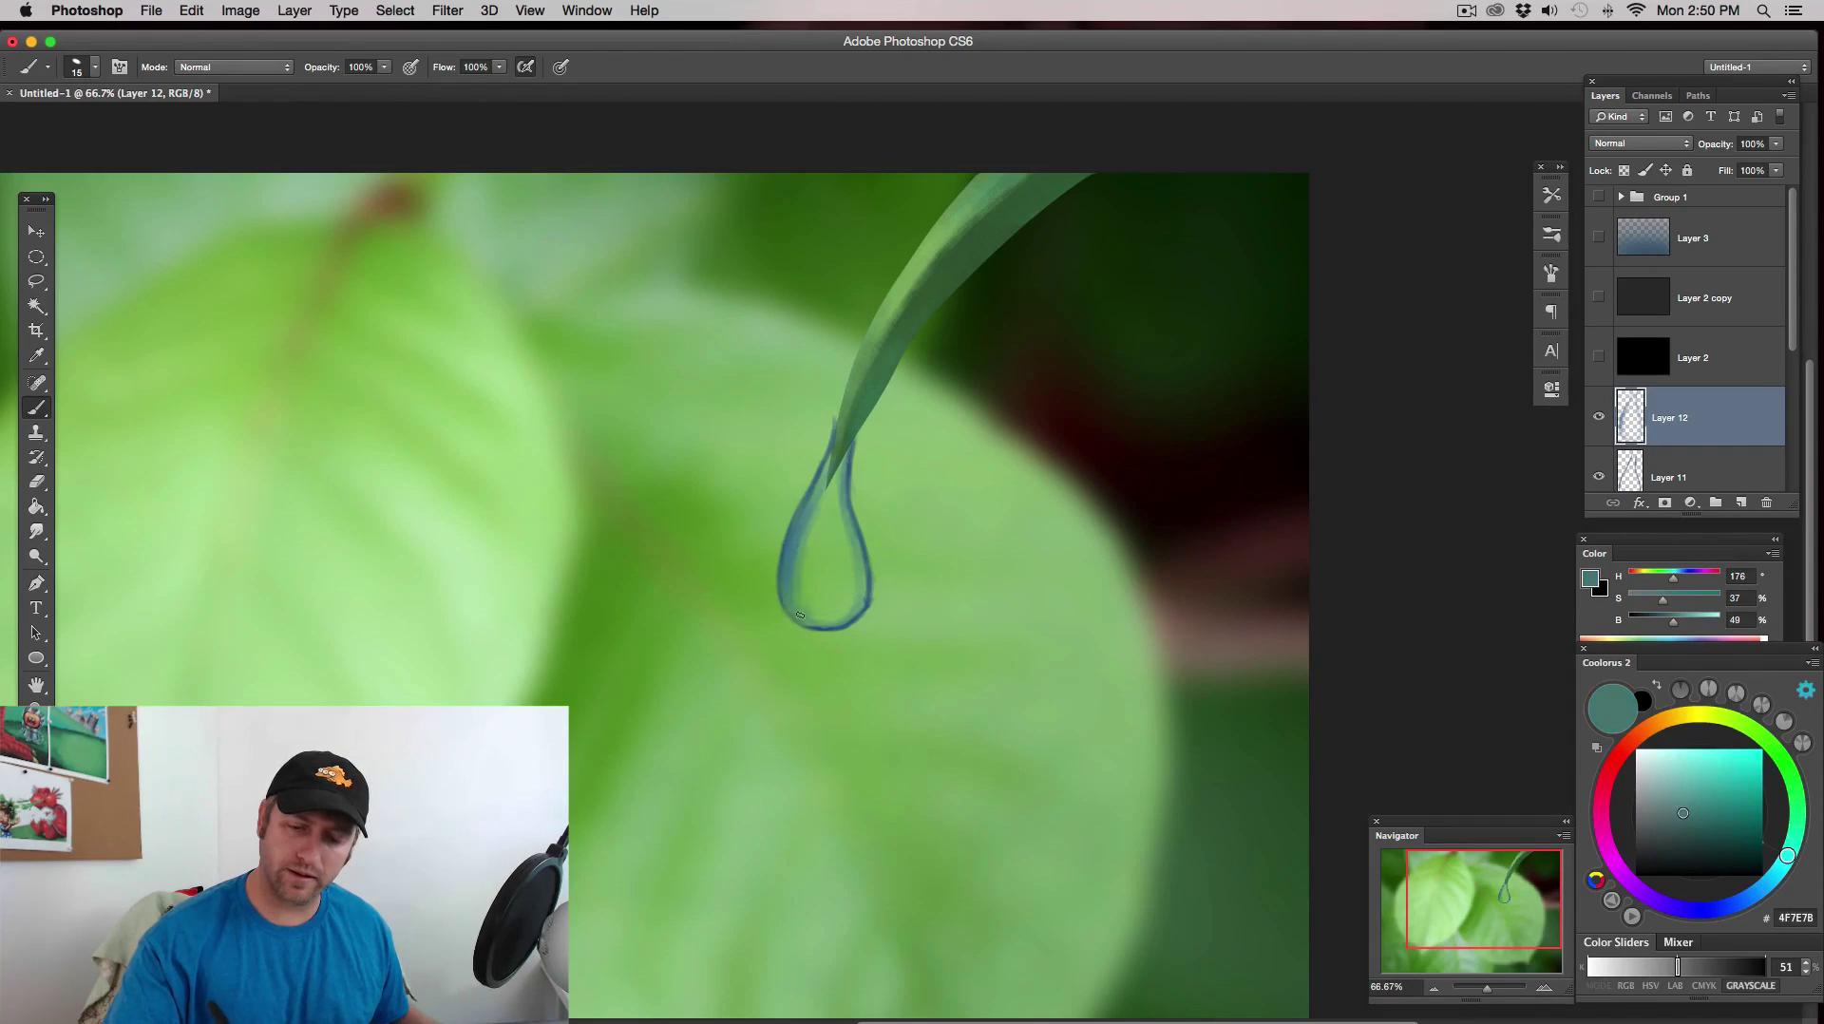
{"action": "left_click", "coordinate": [805, 518], "text": "alt"}
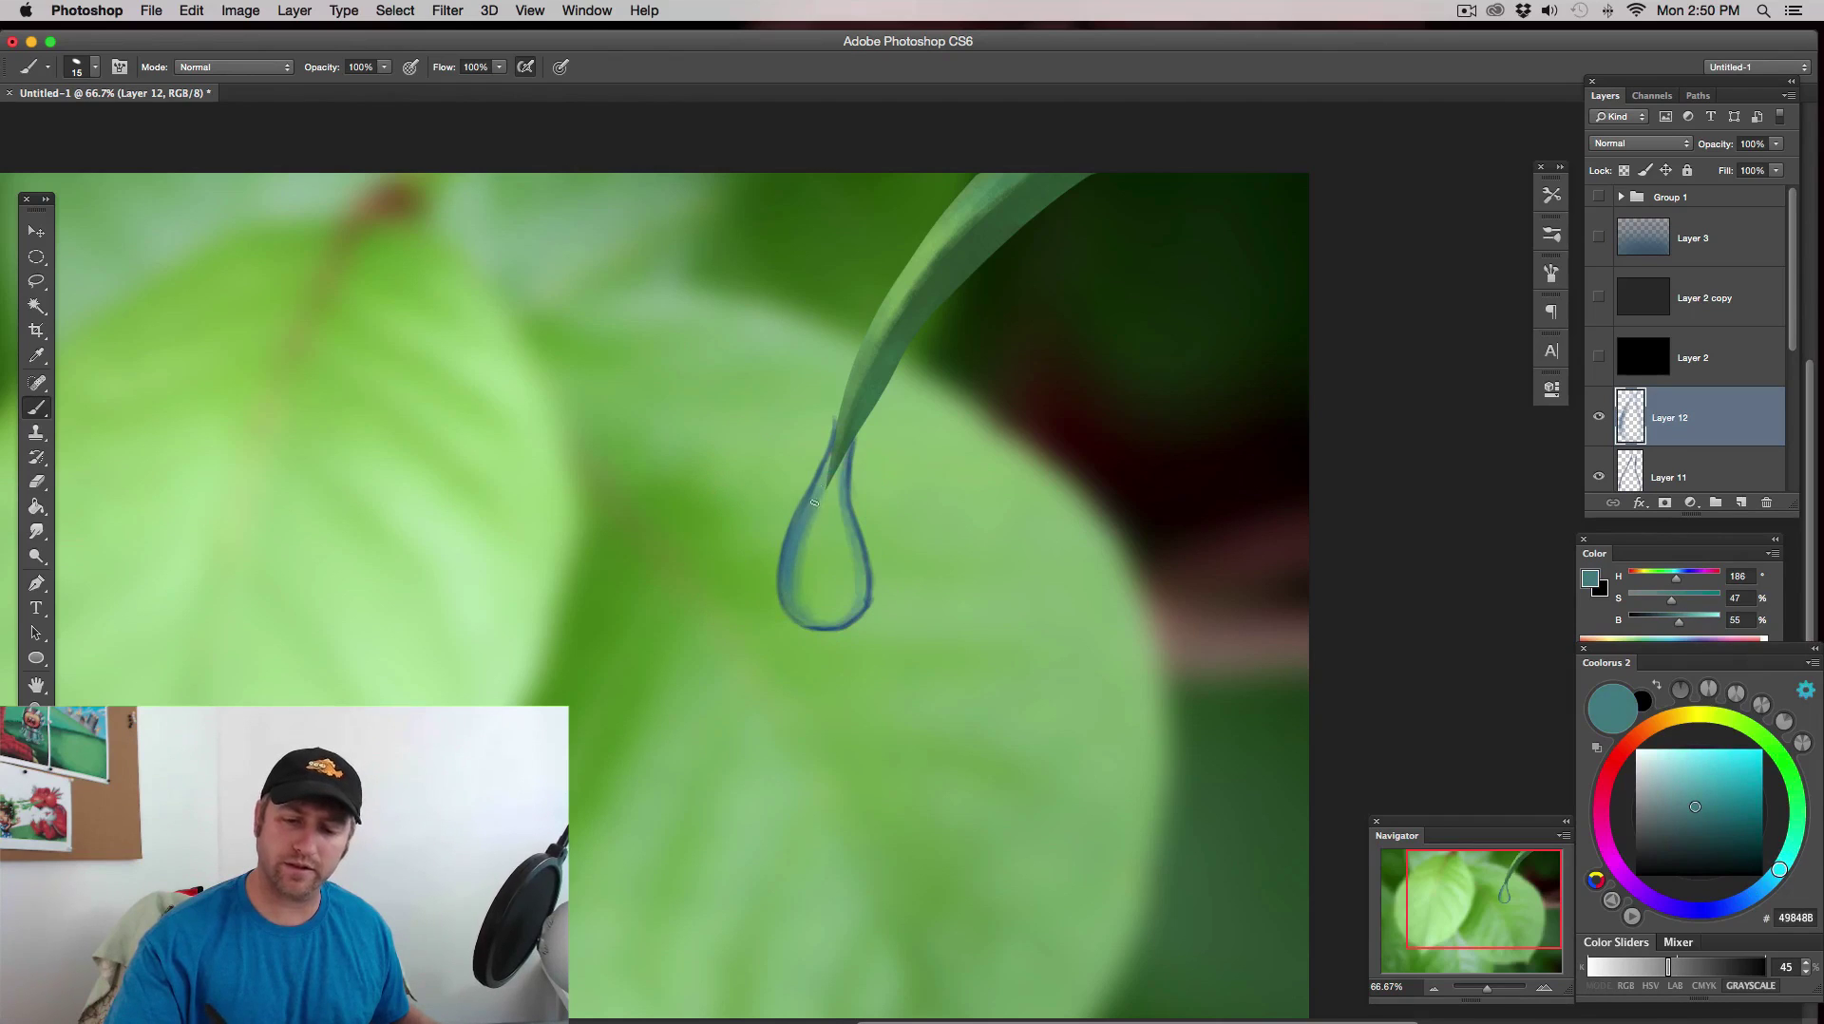
{"action": "left_click", "coordinate": [803, 537], "text": "alt"}
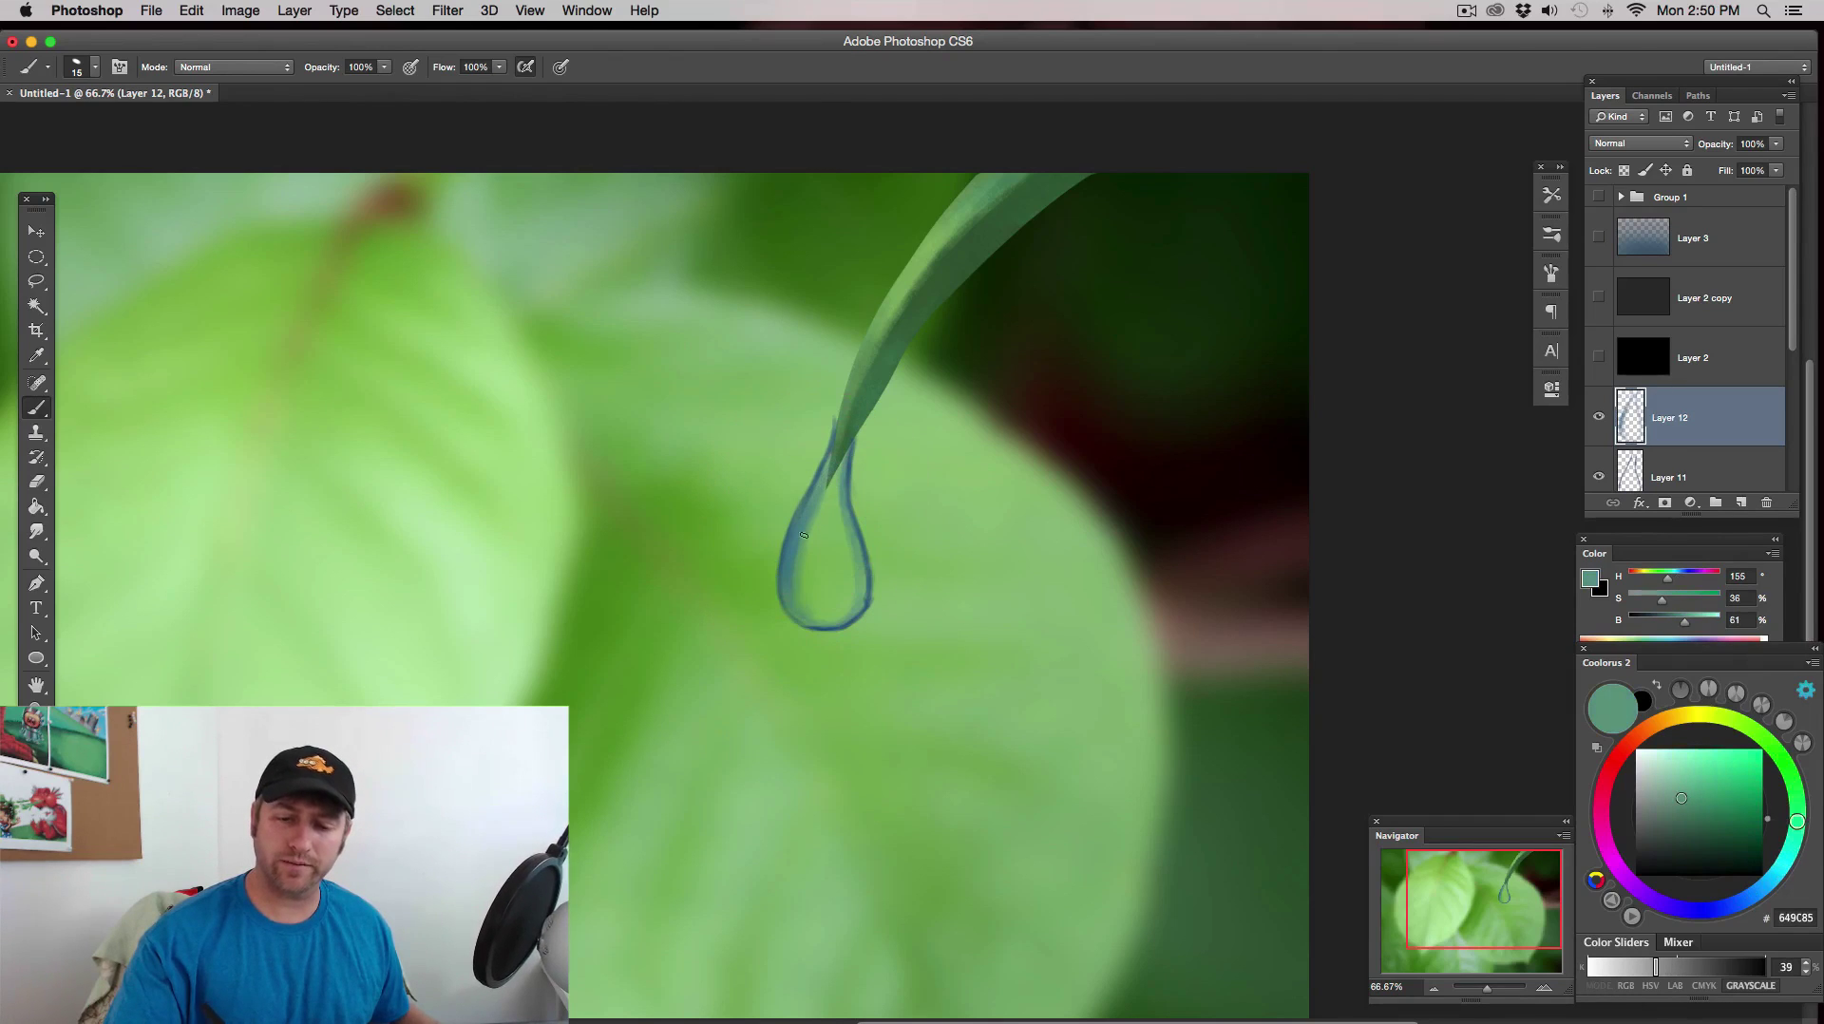
{"action": "left_click", "coordinate": [844, 472], "text": "alt"}
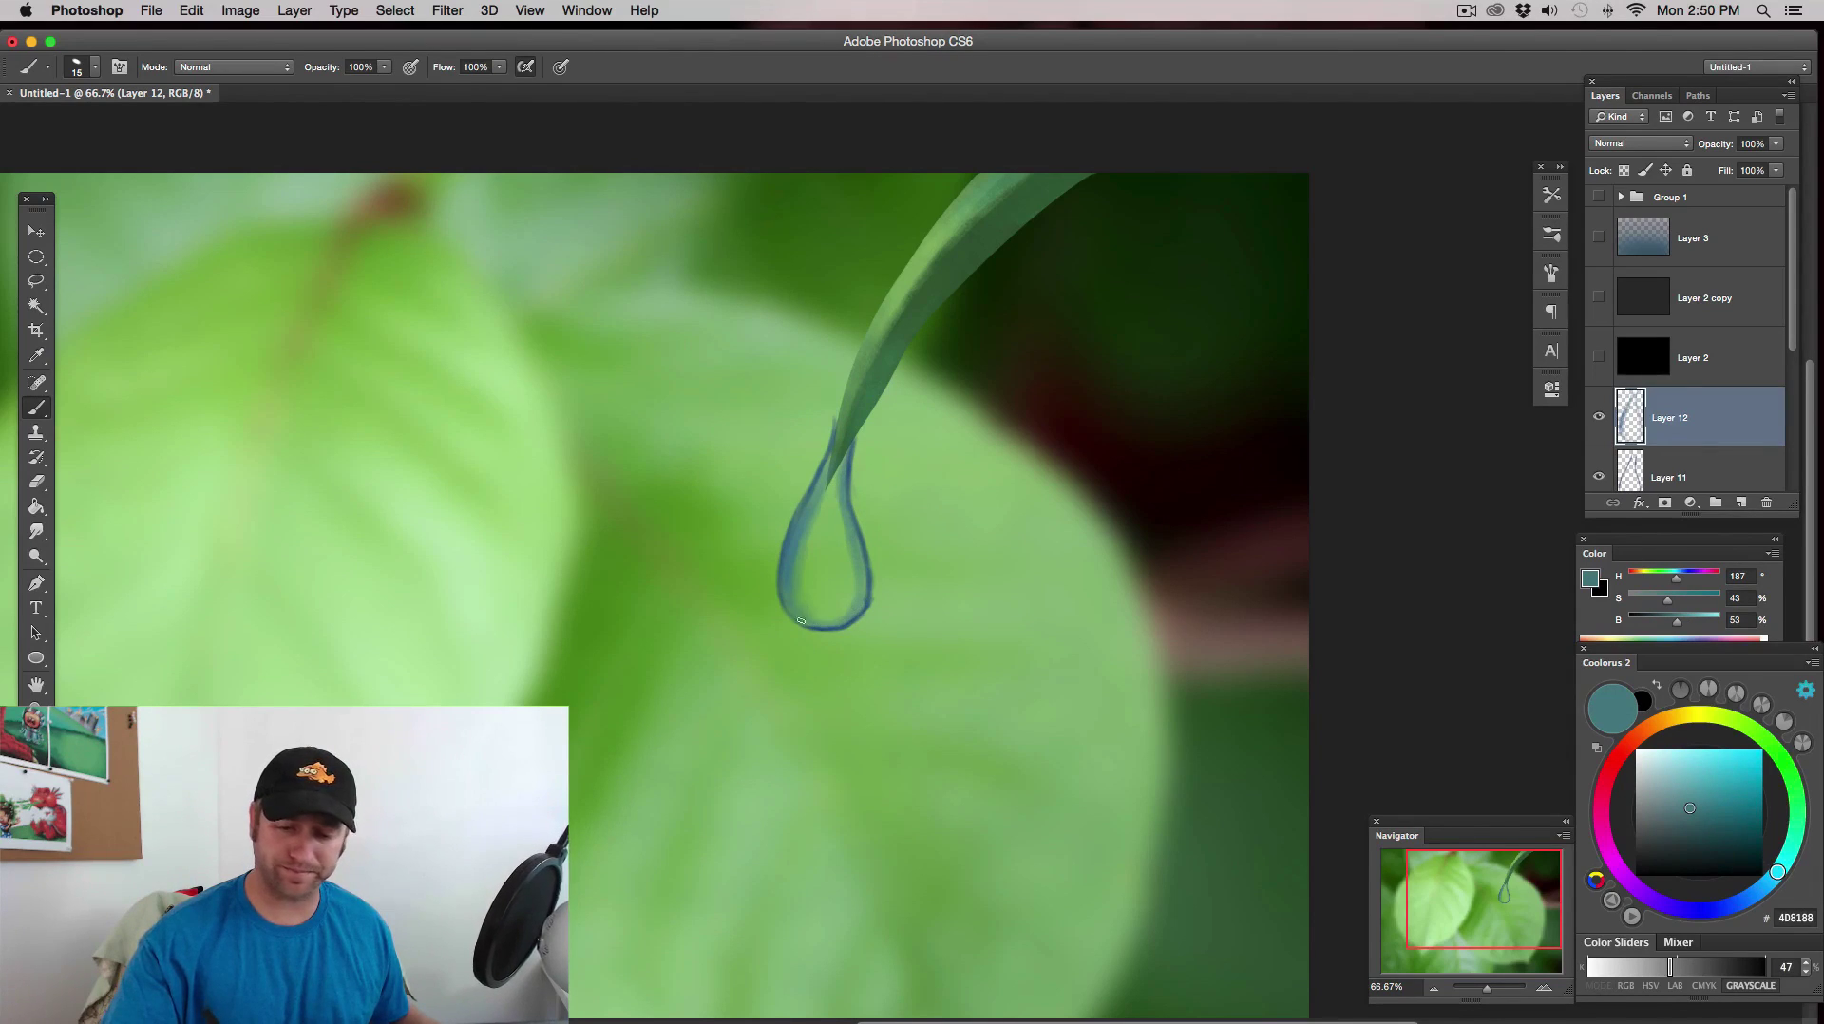
{"action": "left_click", "coordinate": [859, 571], "text": "alt"}
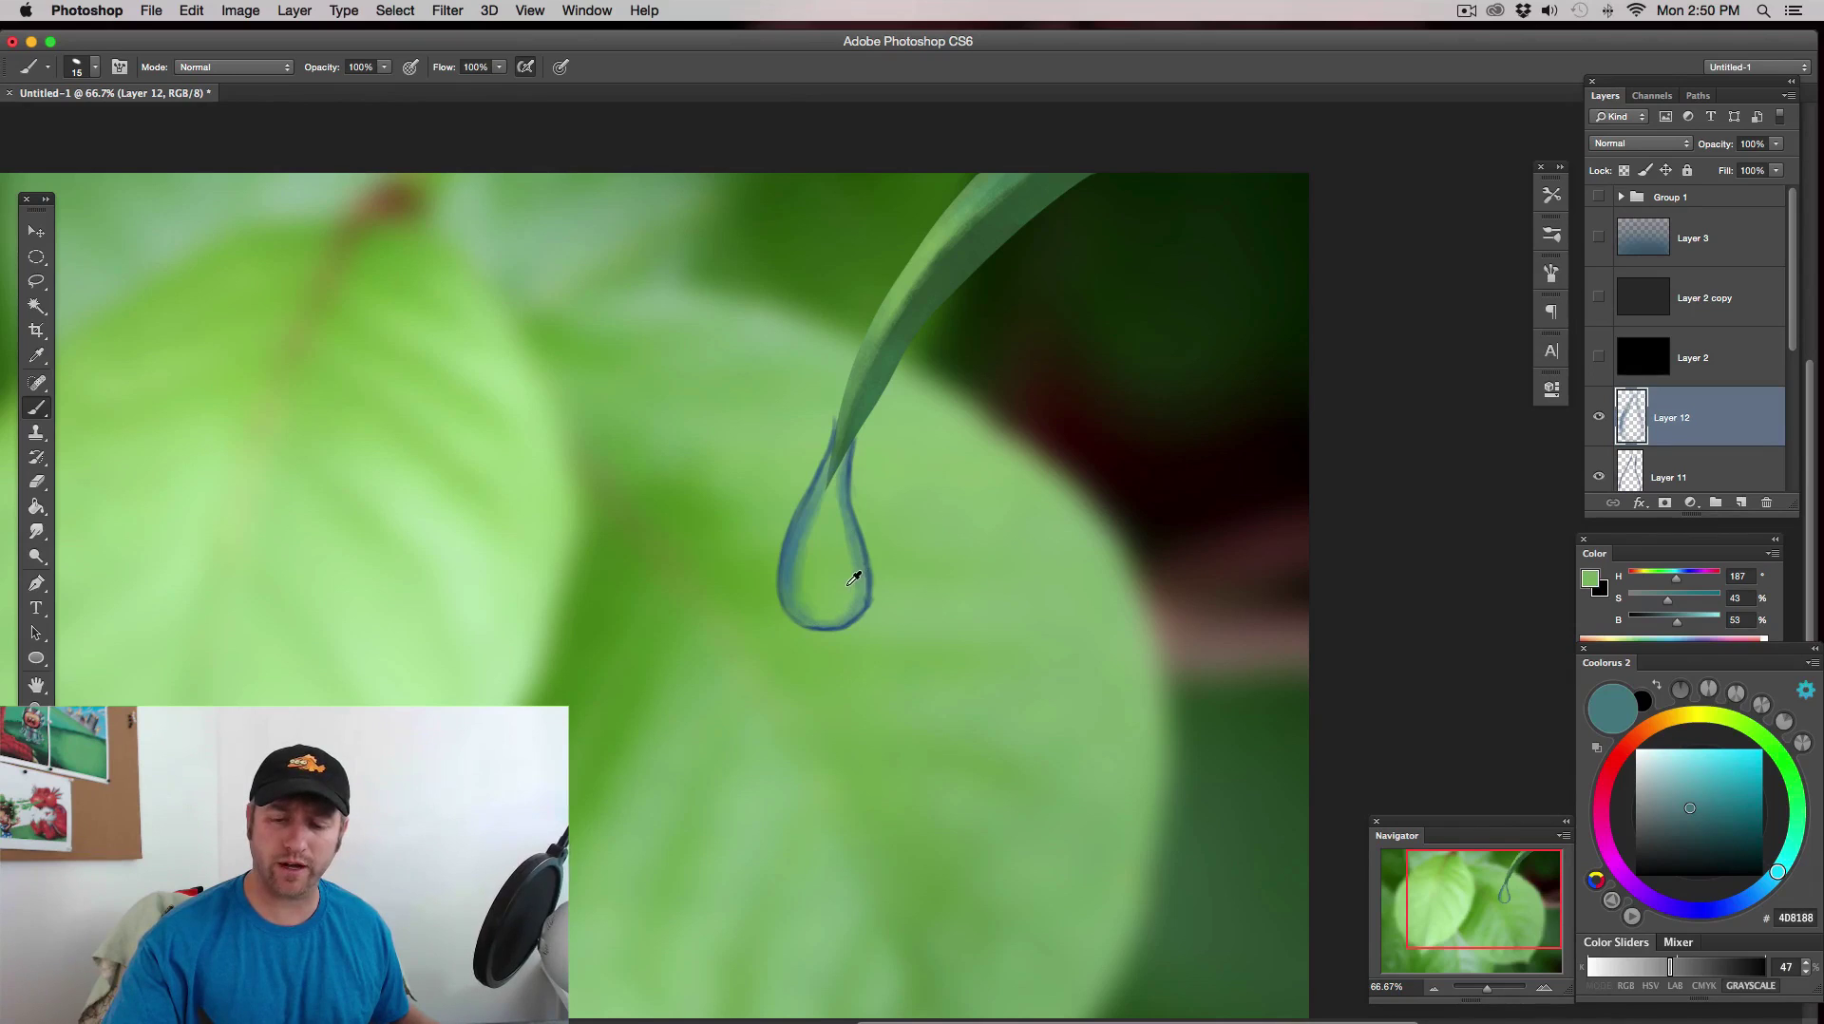
{"action": "left_click", "coordinate": [850, 581], "text": "alt"}
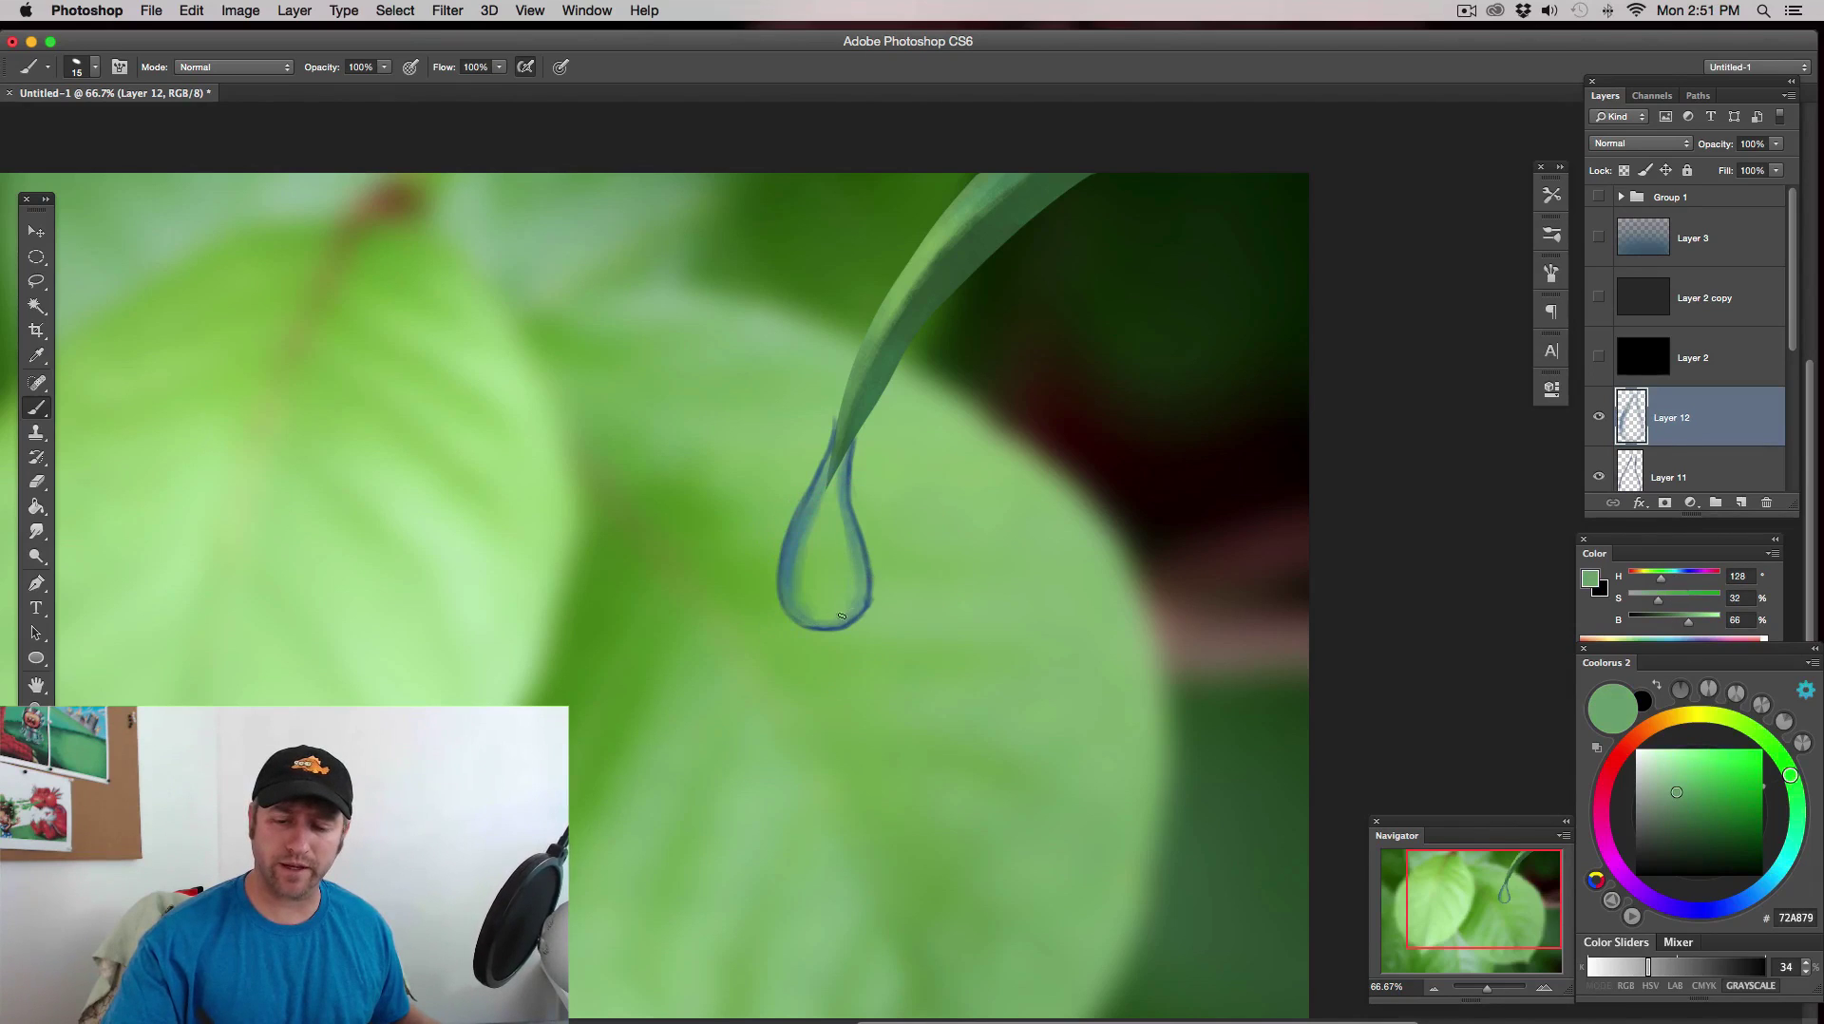
- Sample the teal 538E8A from the drop and brush it softly over the drop's interior at 40 px
{"action": "left_click", "coordinate": [827, 513], "text": "alt"}
{"action": "key", "text": "bracketright"}
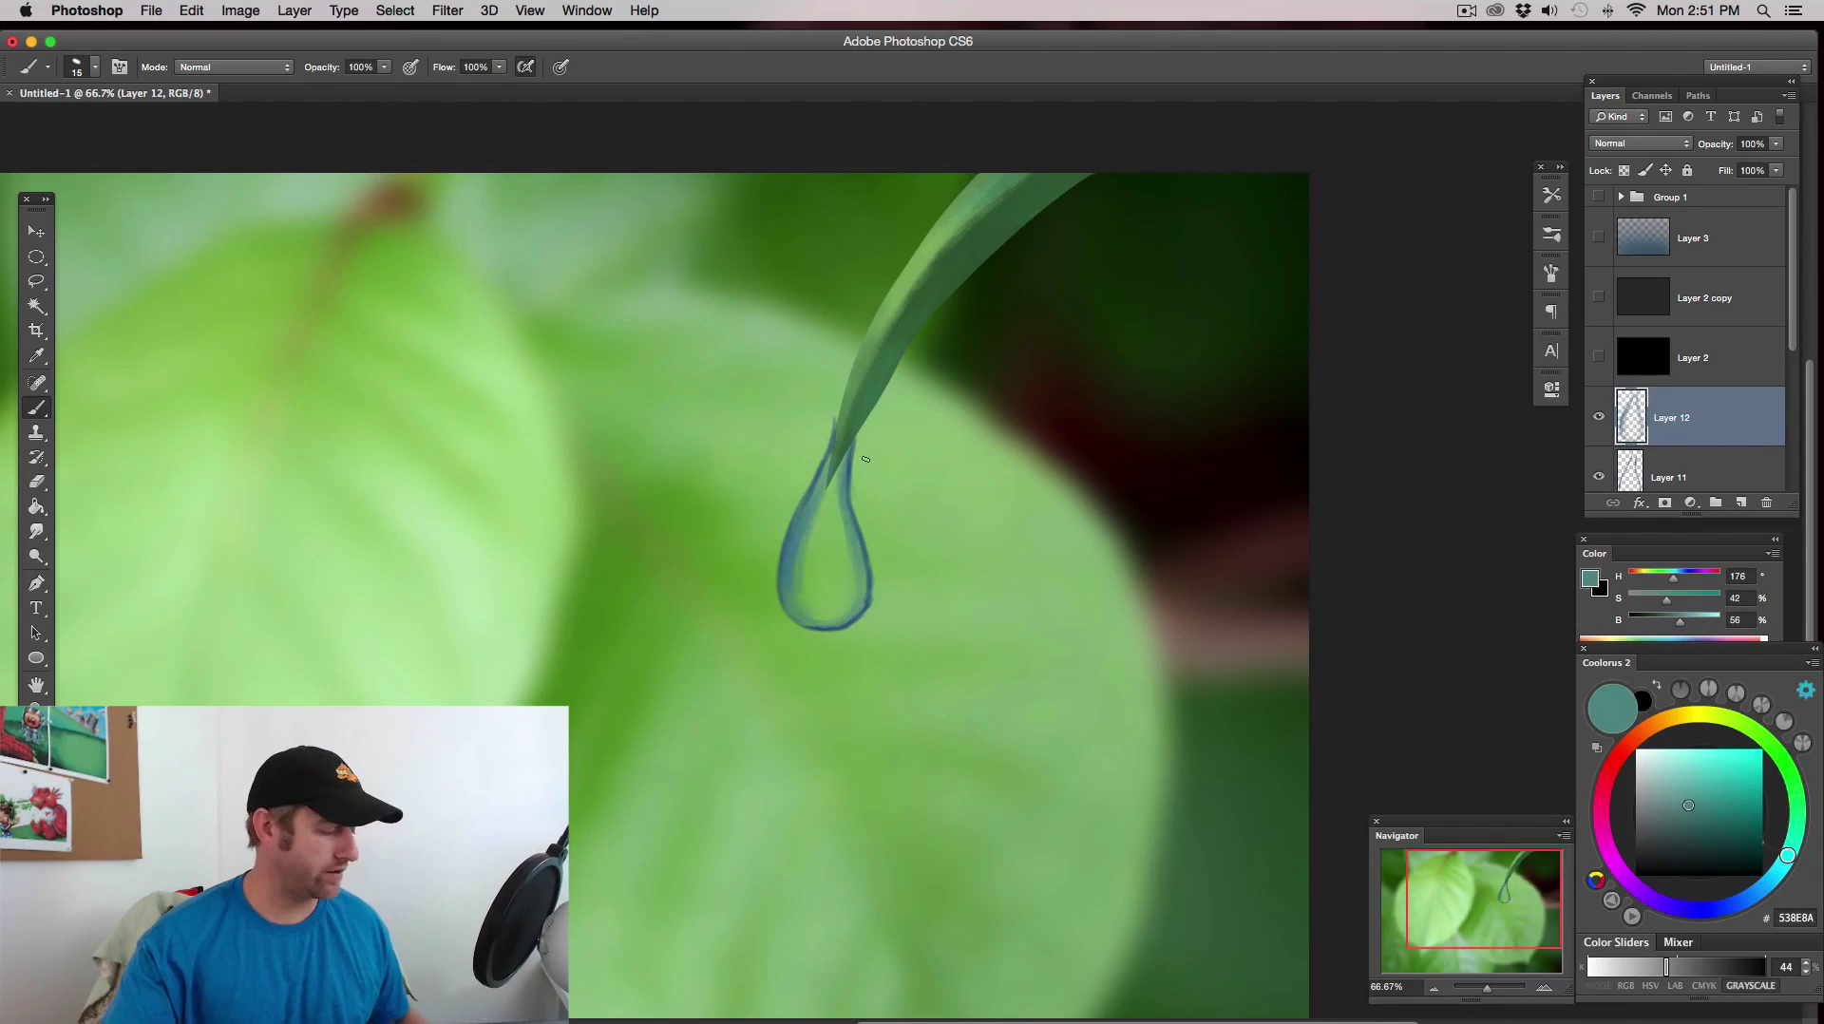
{"action": "key", "text": "bracketright"}
{"action": "key", "text": "bracketright"}
{"action": "key", "text": "bracketright"}
{"action": "mouse_move", "coordinate": [805, 524]}
{"action": "left_mouse_down"}
{"action": "mouse_move", "coordinate": [817, 604]}
{"action": "mouse_move", "coordinate": [817, 585]}
{"action": "mouse_move", "coordinate": [802, 594]}
{"action": "mouse_move", "coordinate": [813, 552]}
{"action": "mouse_move", "coordinate": [847, 577]}
{"action": "mouse_move", "coordinate": [834, 611]}
{"action": "mouse_move", "coordinate": [800, 613]}
{"action": "left_mouse_up"}
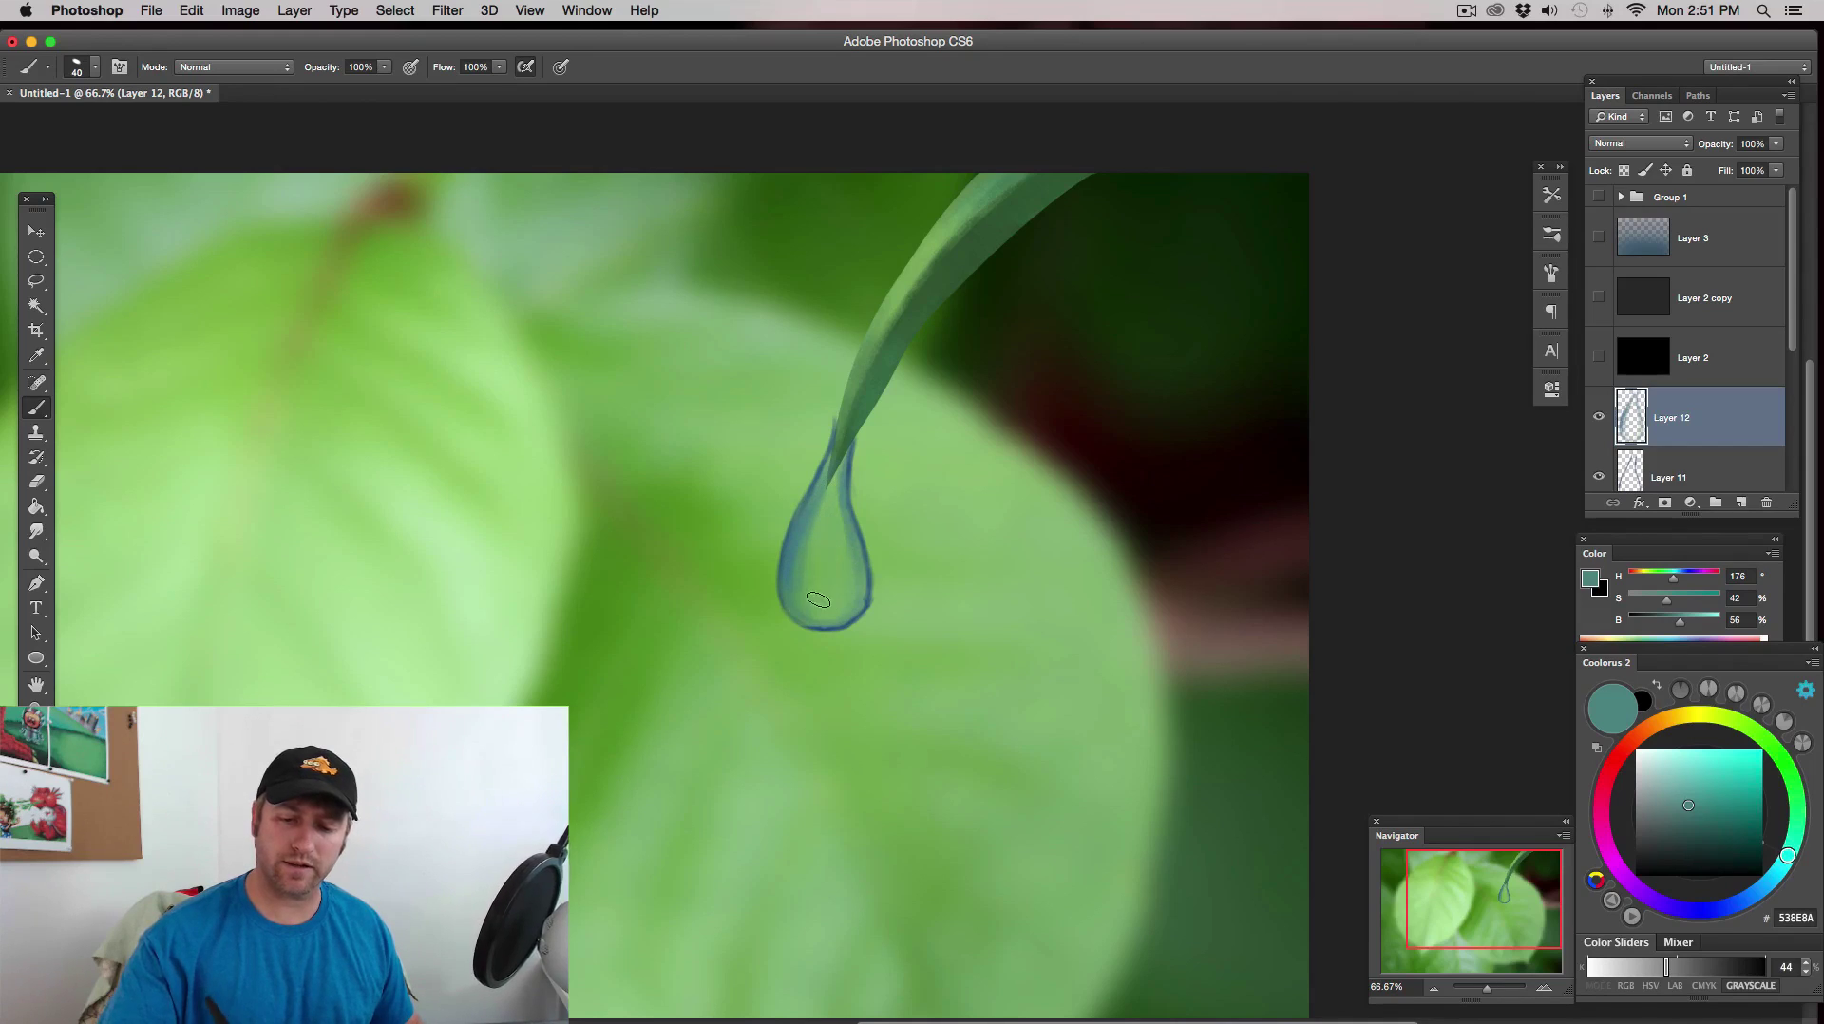
- Blend the lower and left inner edges of the drop, sampling green 7FB56D and teal 4E7E6E, with a 15 to 25 px brush
{"action": "left_click", "coordinate": [819, 526], "text": "alt"}
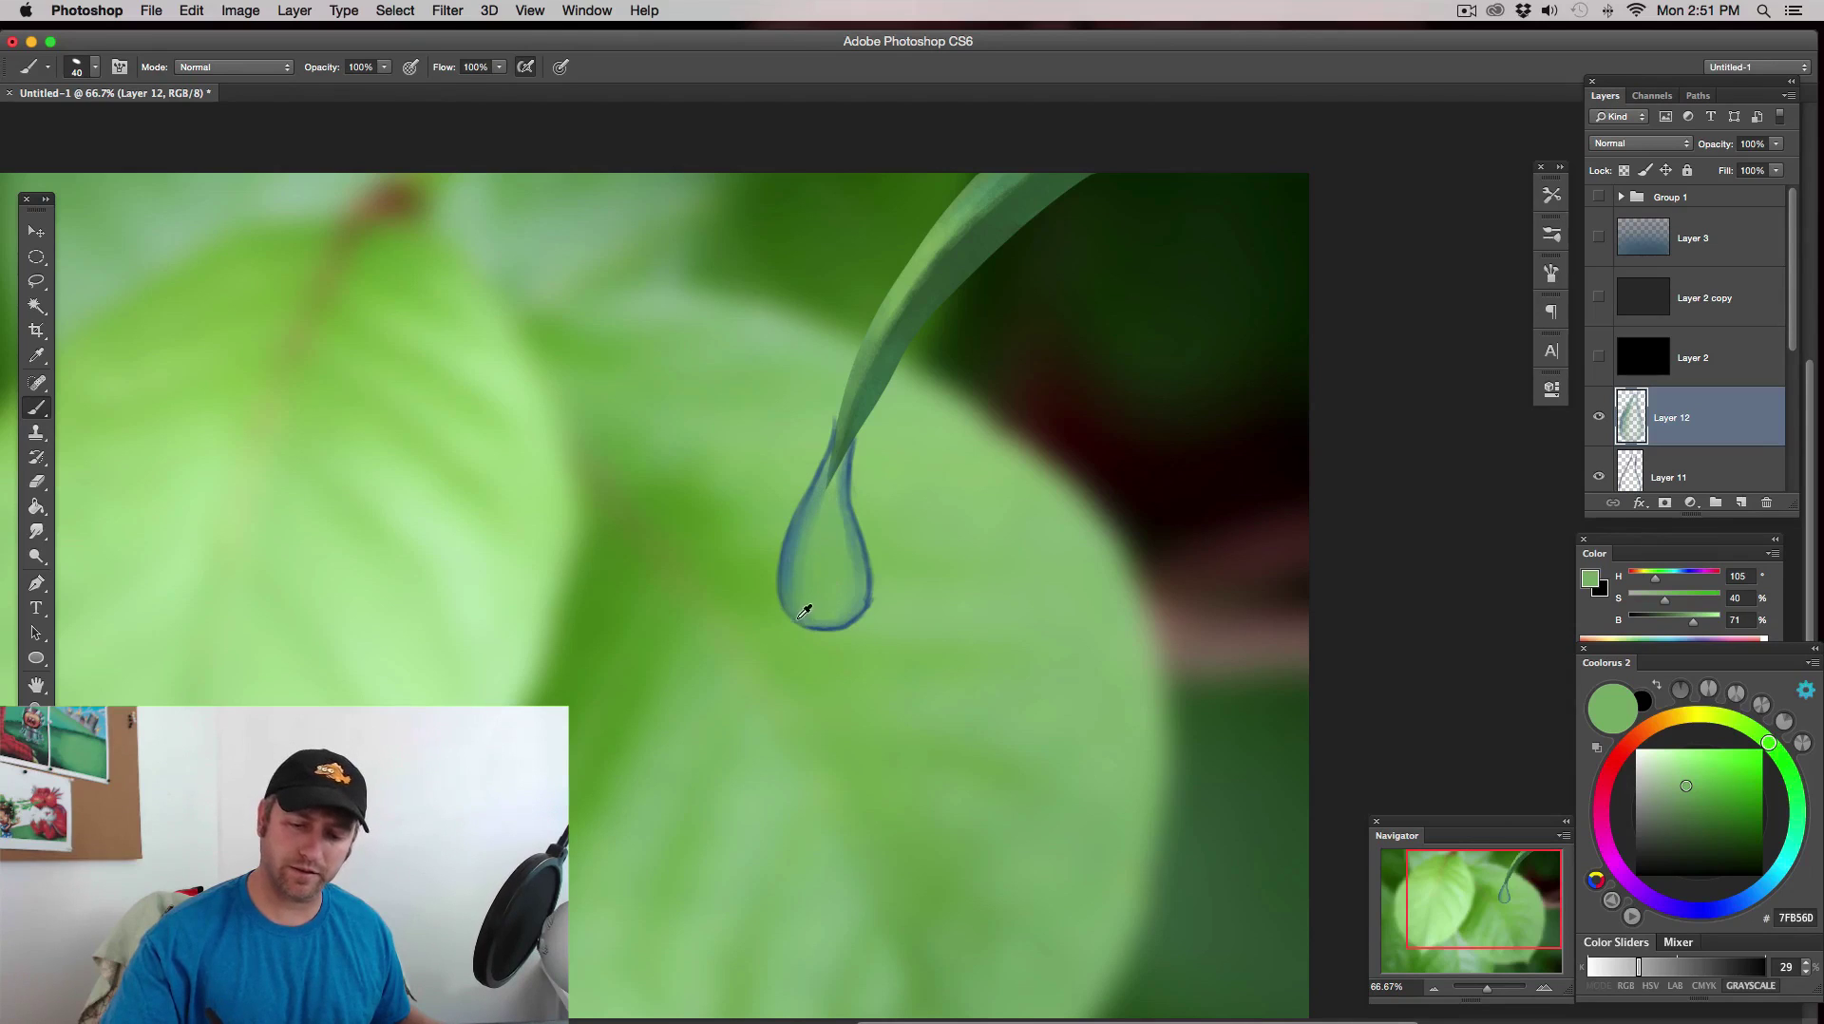
{"action": "left_click", "coordinate": [804, 611], "text": "alt"}
{"action": "key", "text": "bracketleft"}
{"action": "key", "text": "bracketleft"}
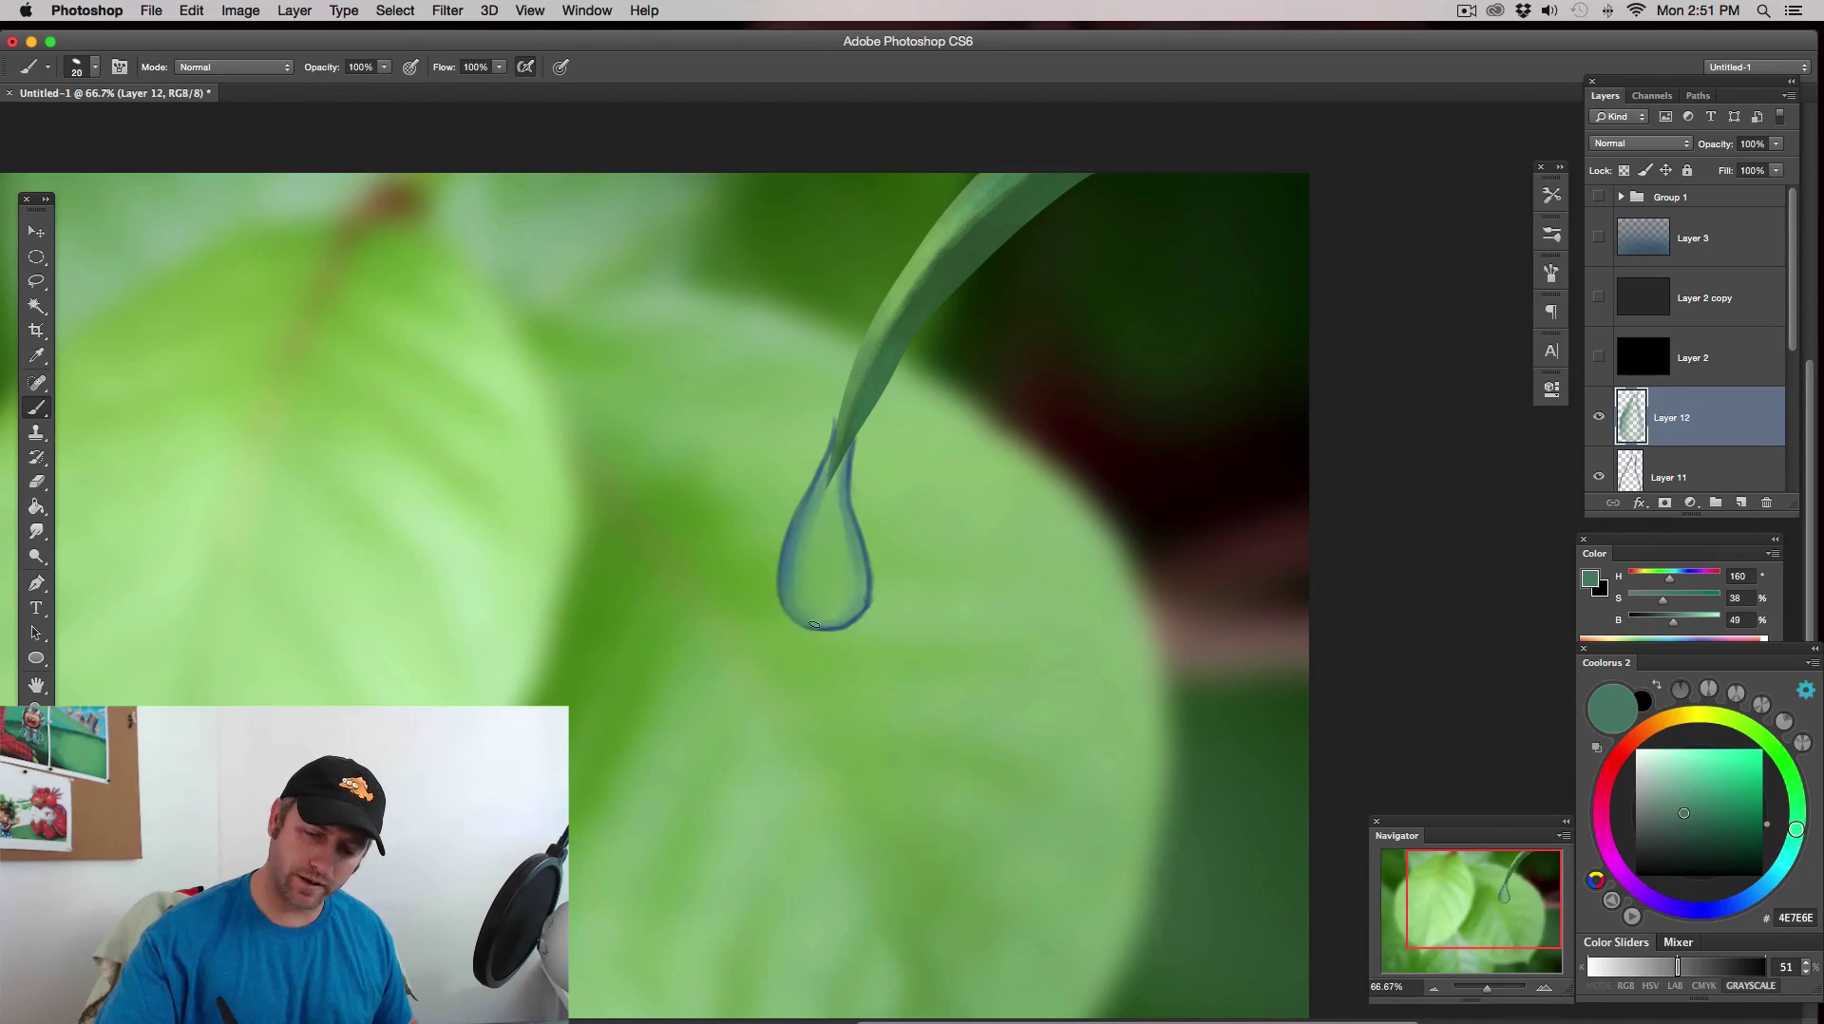
{"action": "key", "text": "bracketleft"}
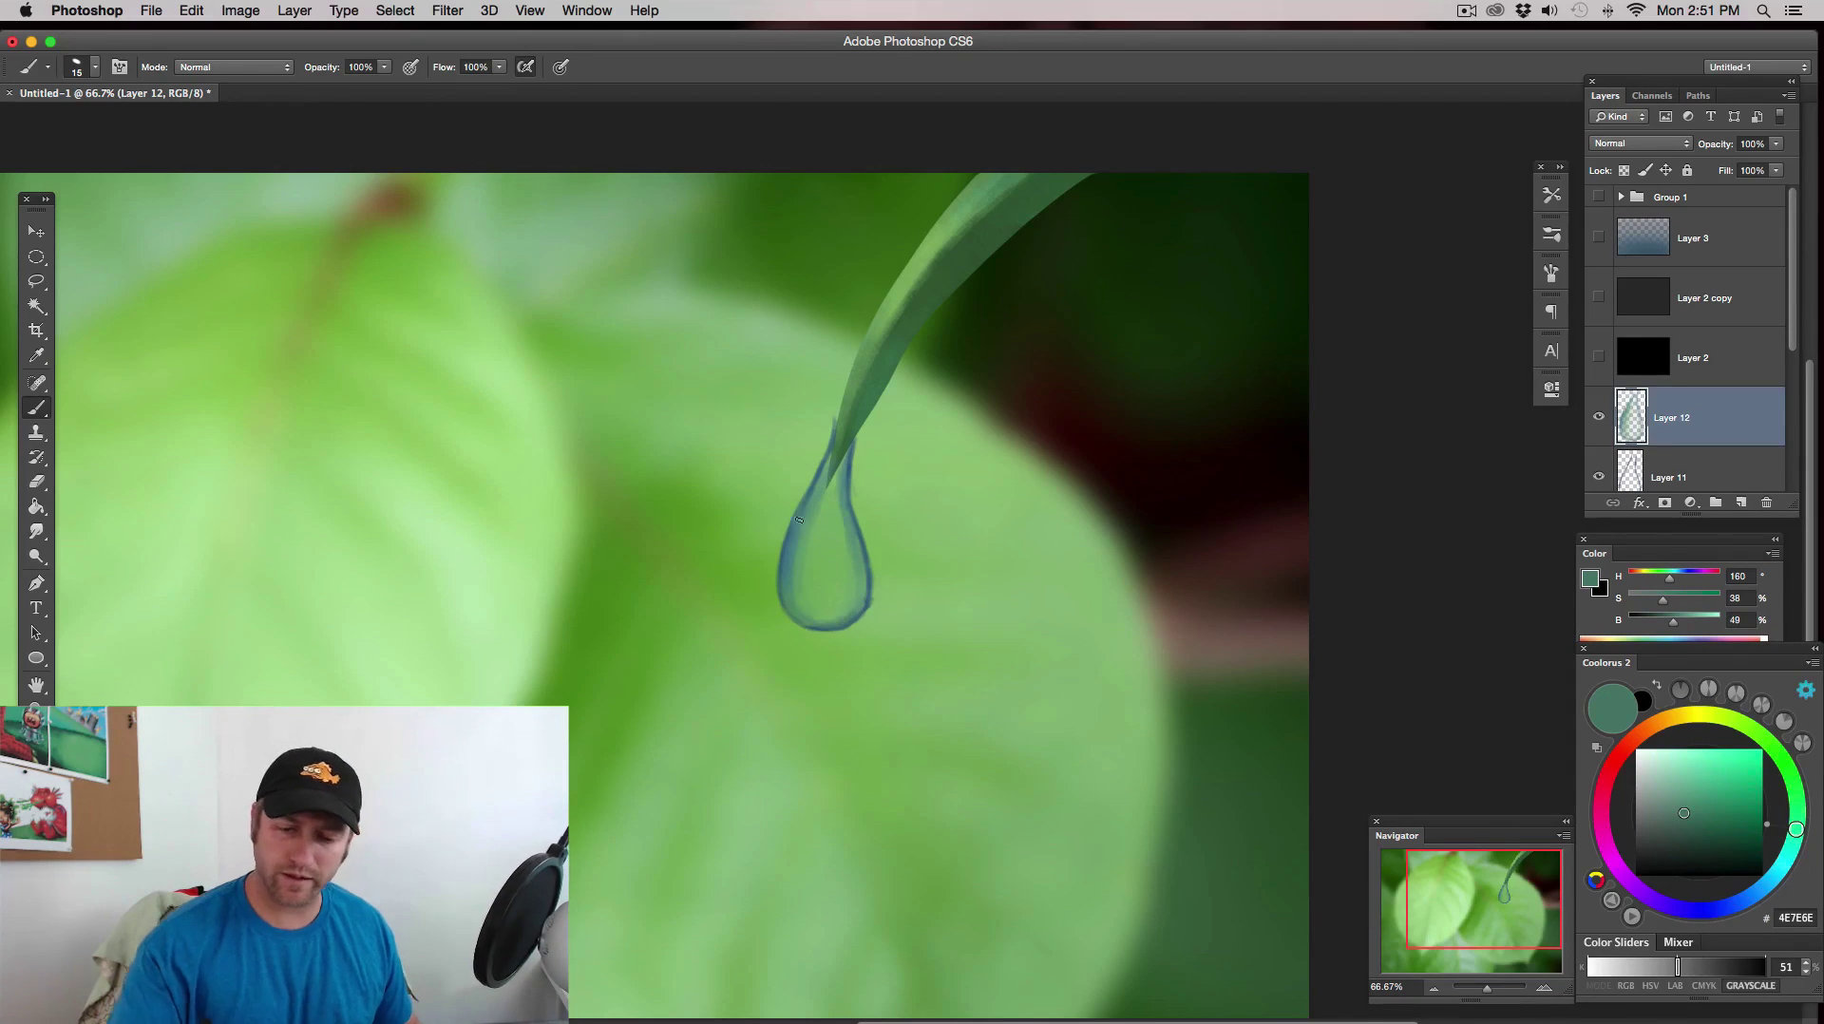
{"action": "key", "text": "bracketright"}
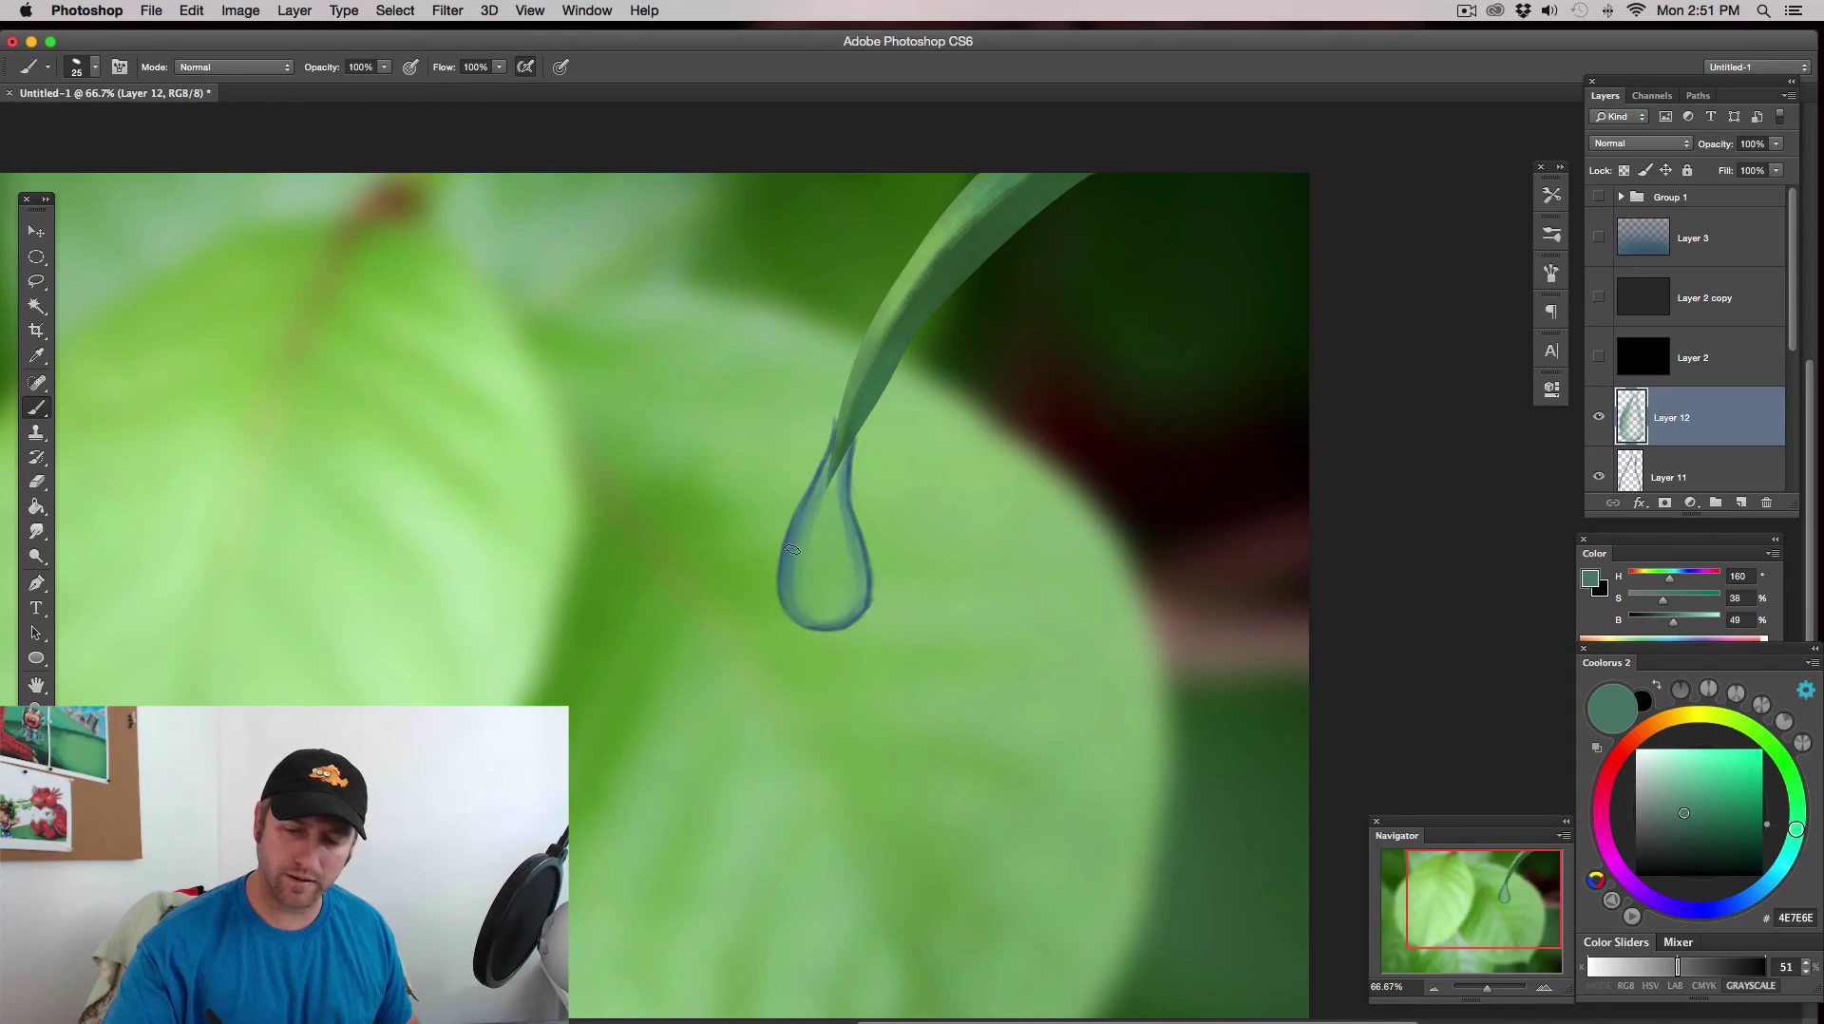
{"action": "key", "text": "bracketright"}
{"action": "key", "text": "bracketright"}
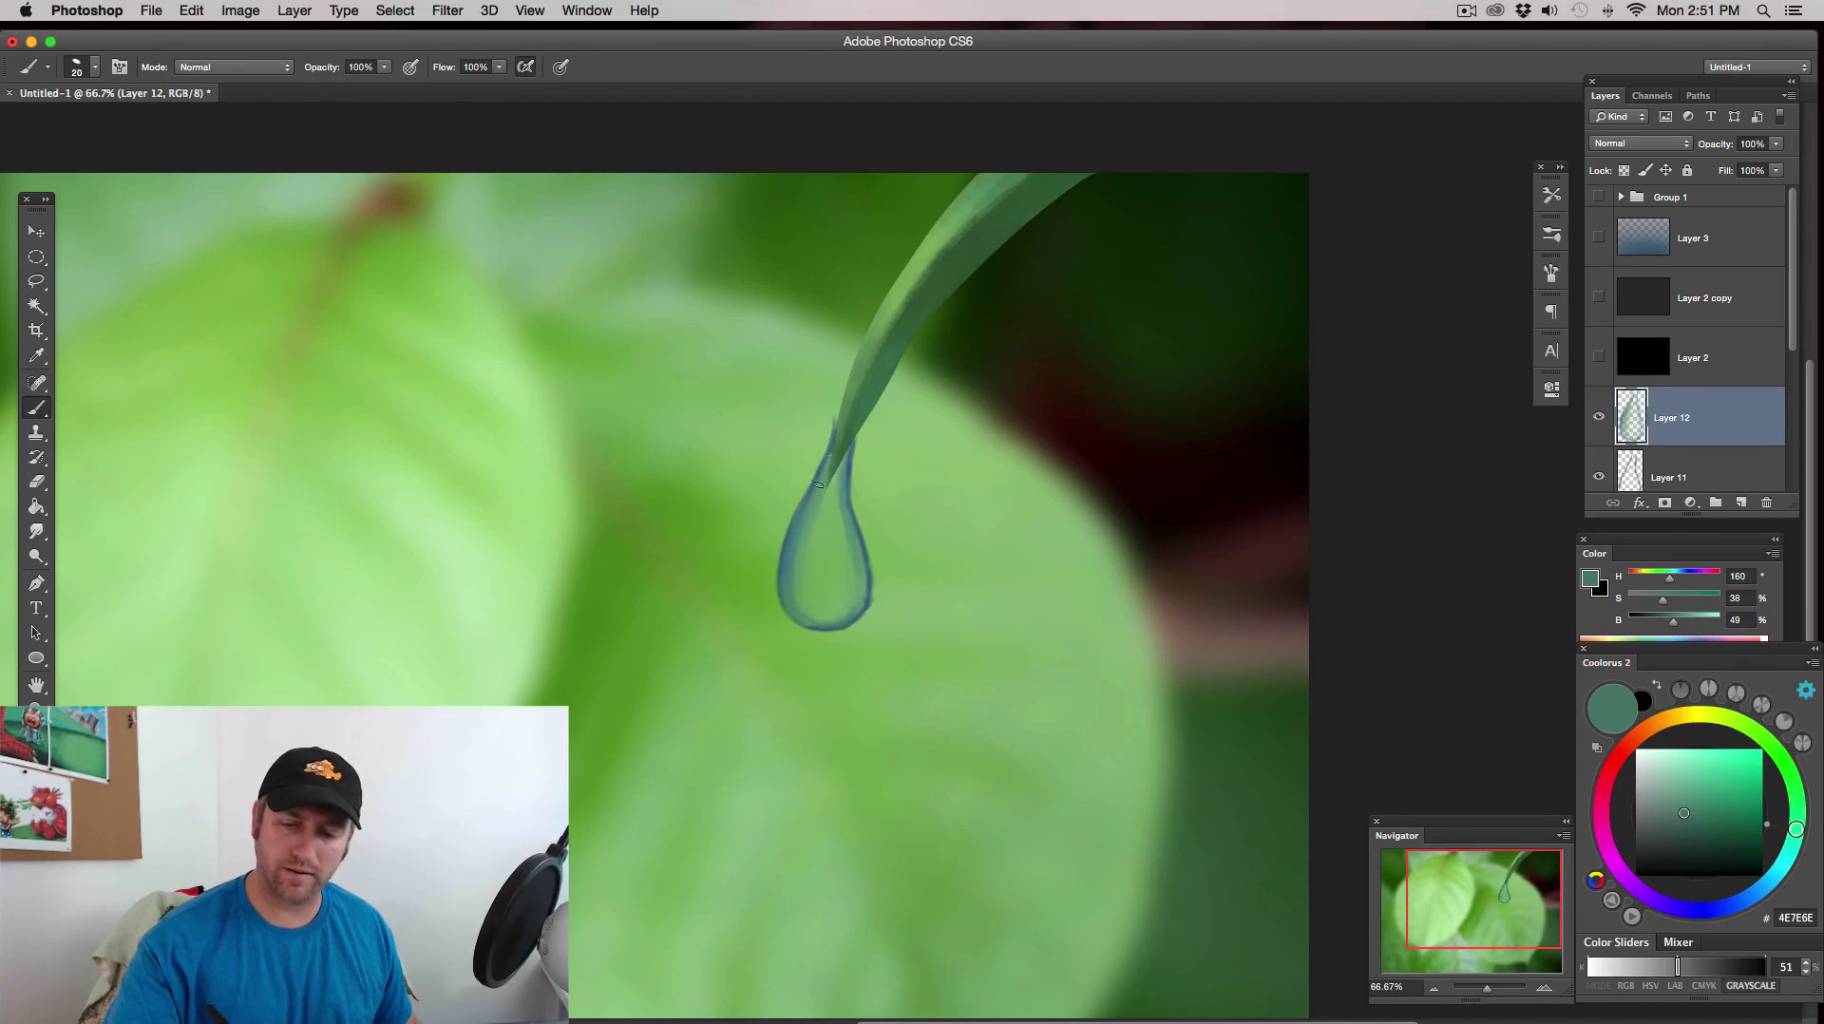
- Merge the drop's shading layer into the outline layer below and toggle the merged layer's visibility to compare
{"action": "left_click", "coordinate": [1434, 988]}
{"action": "left_click", "coordinate": [1433, 988]}
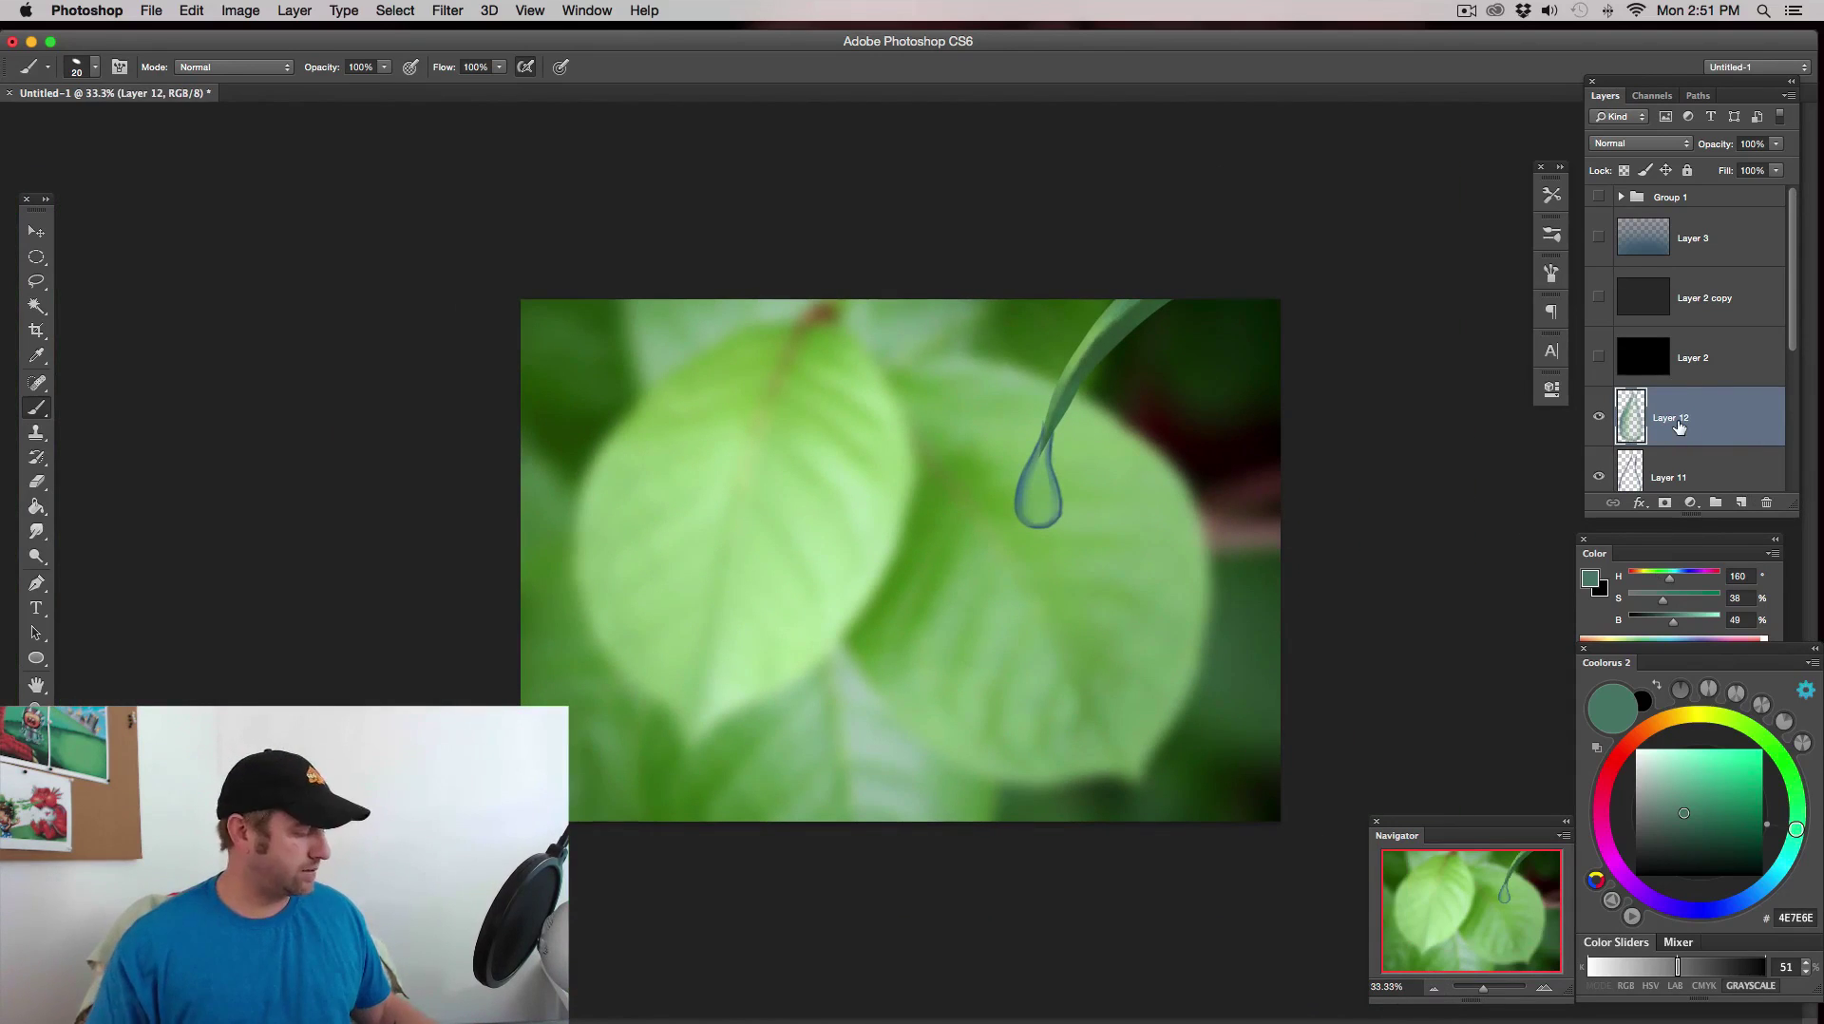
{"action": "key", "text": "super+e"}
{"action": "left_click", "coordinate": [1599, 418]}
{"action": "left_click", "coordinate": [1599, 417]}
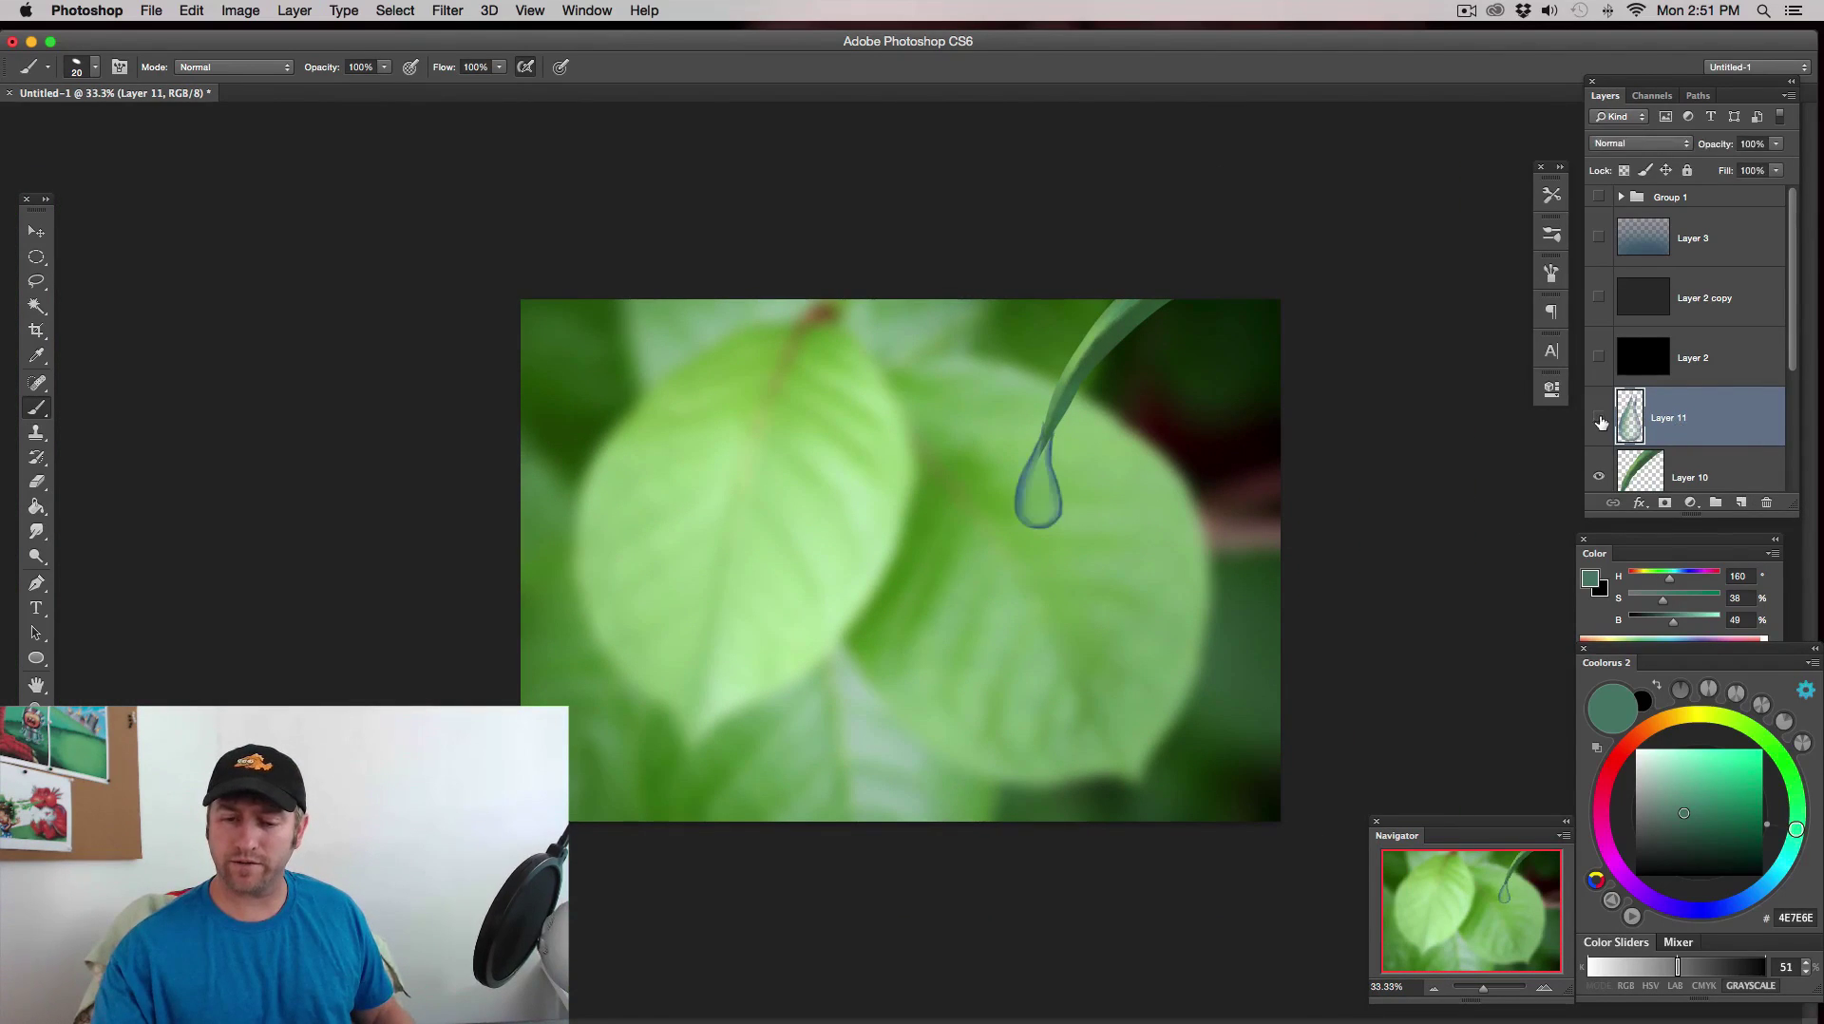
{"action": "left_click", "coordinate": [1599, 418]}
{"action": "left_click", "coordinate": [1599, 418]}
{"action": "left_click", "coordinate": [1599, 419]}
{"action": "left_click", "coordinate": [1599, 418]}
- Clean up the drop's edge with the Eraser where it meets the grass blade, and return to the Brush tool
{"action": "key", "text": "super+equal"}
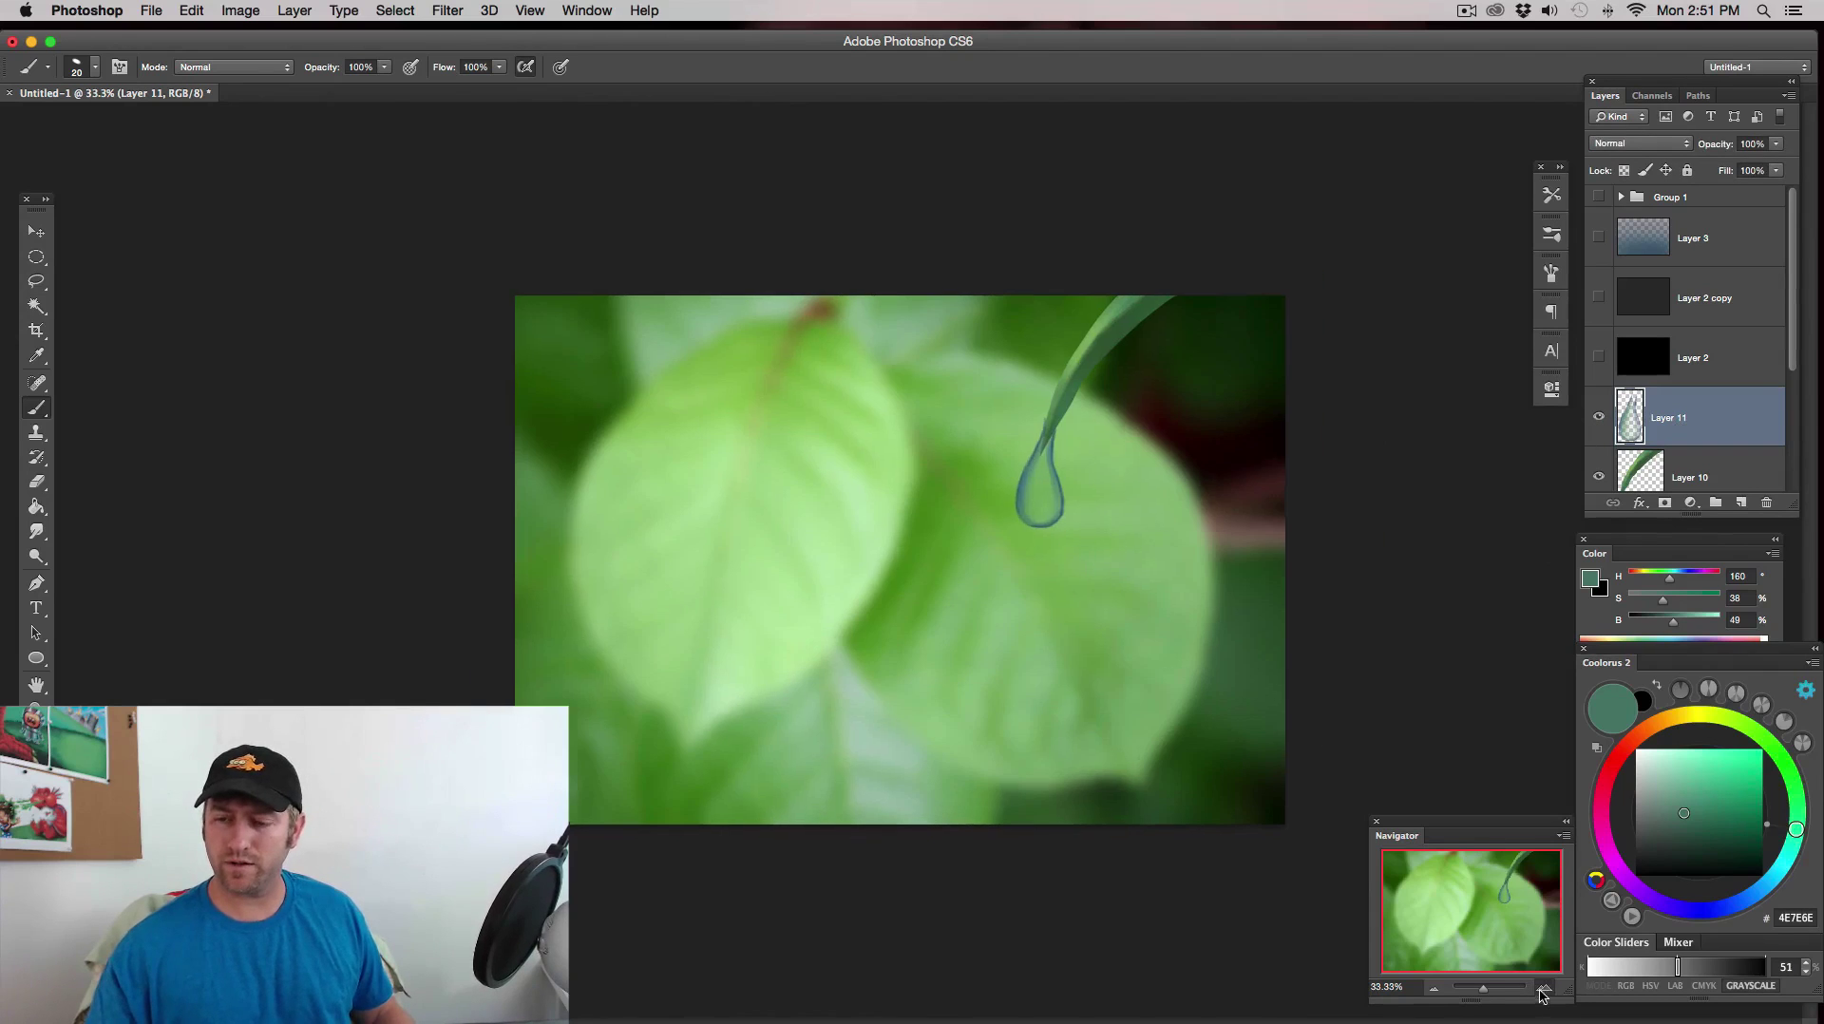
{"action": "key", "text": "e"}
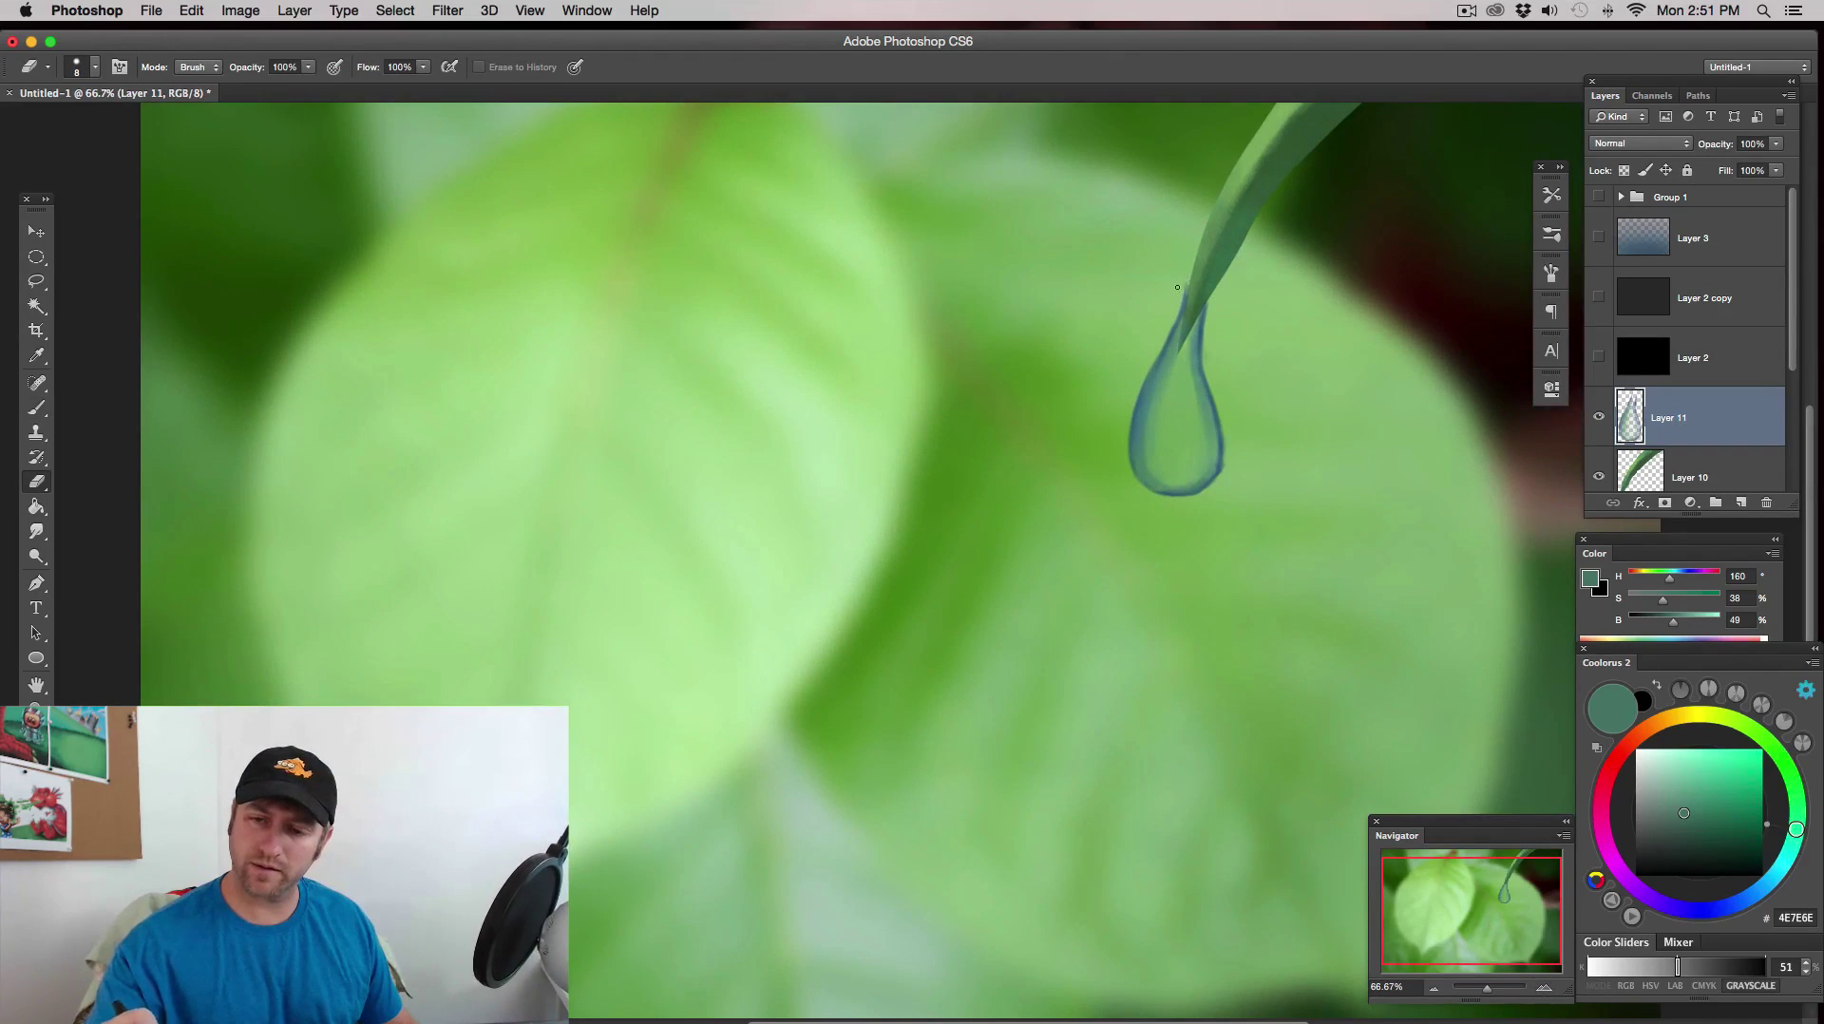
{"action": "key", "text": "b"}
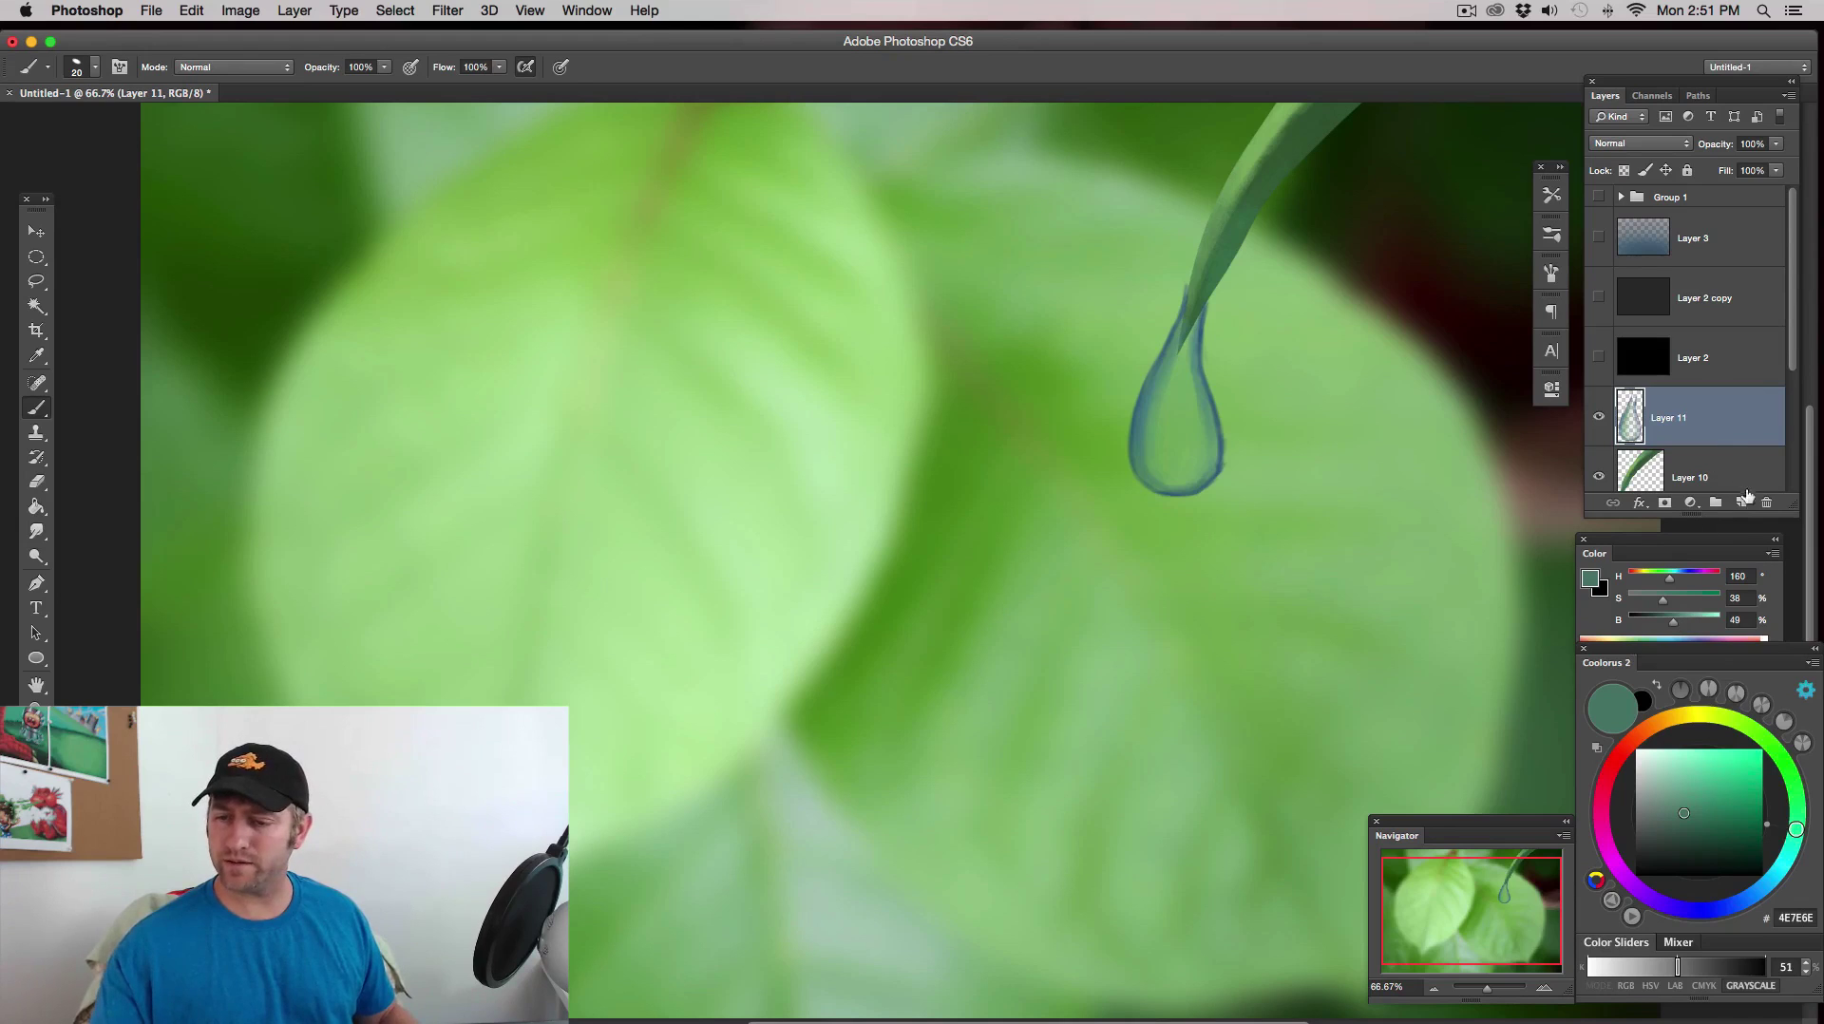
- Add a new layer and paint a small pale mint E5FFF6 highlight on the drop's neck below the blade
{"action": "left_click", "coordinate": [1740, 504]}
{"action": "left_click_drag", "start_coordinate": [1666, 772], "coordinate": [1650, 745]}
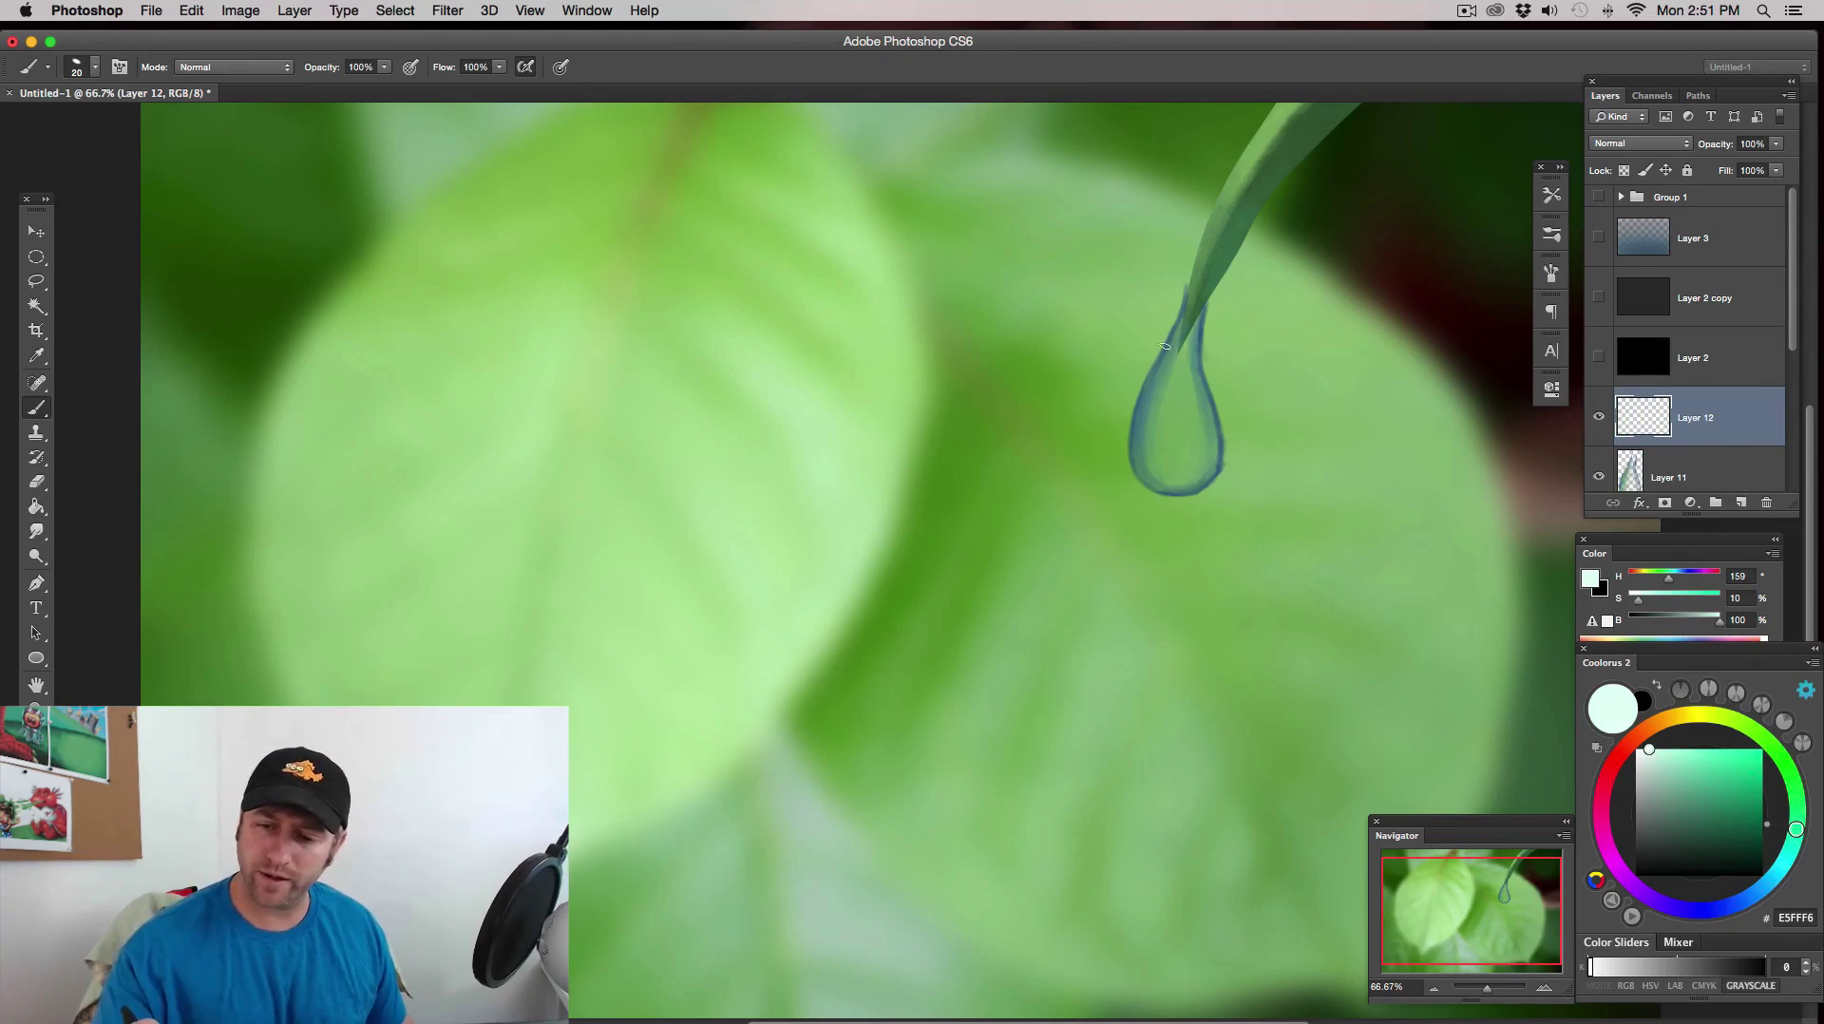
{"action": "key", "text": "bracketleft"}
{"action": "key", "text": "bracketleft"}
{"action": "key", "text": "bracketleft"}
{"action": "left_click_drag", "start_coordinate": [1184, 302], "coordinate": [1178, 319]}
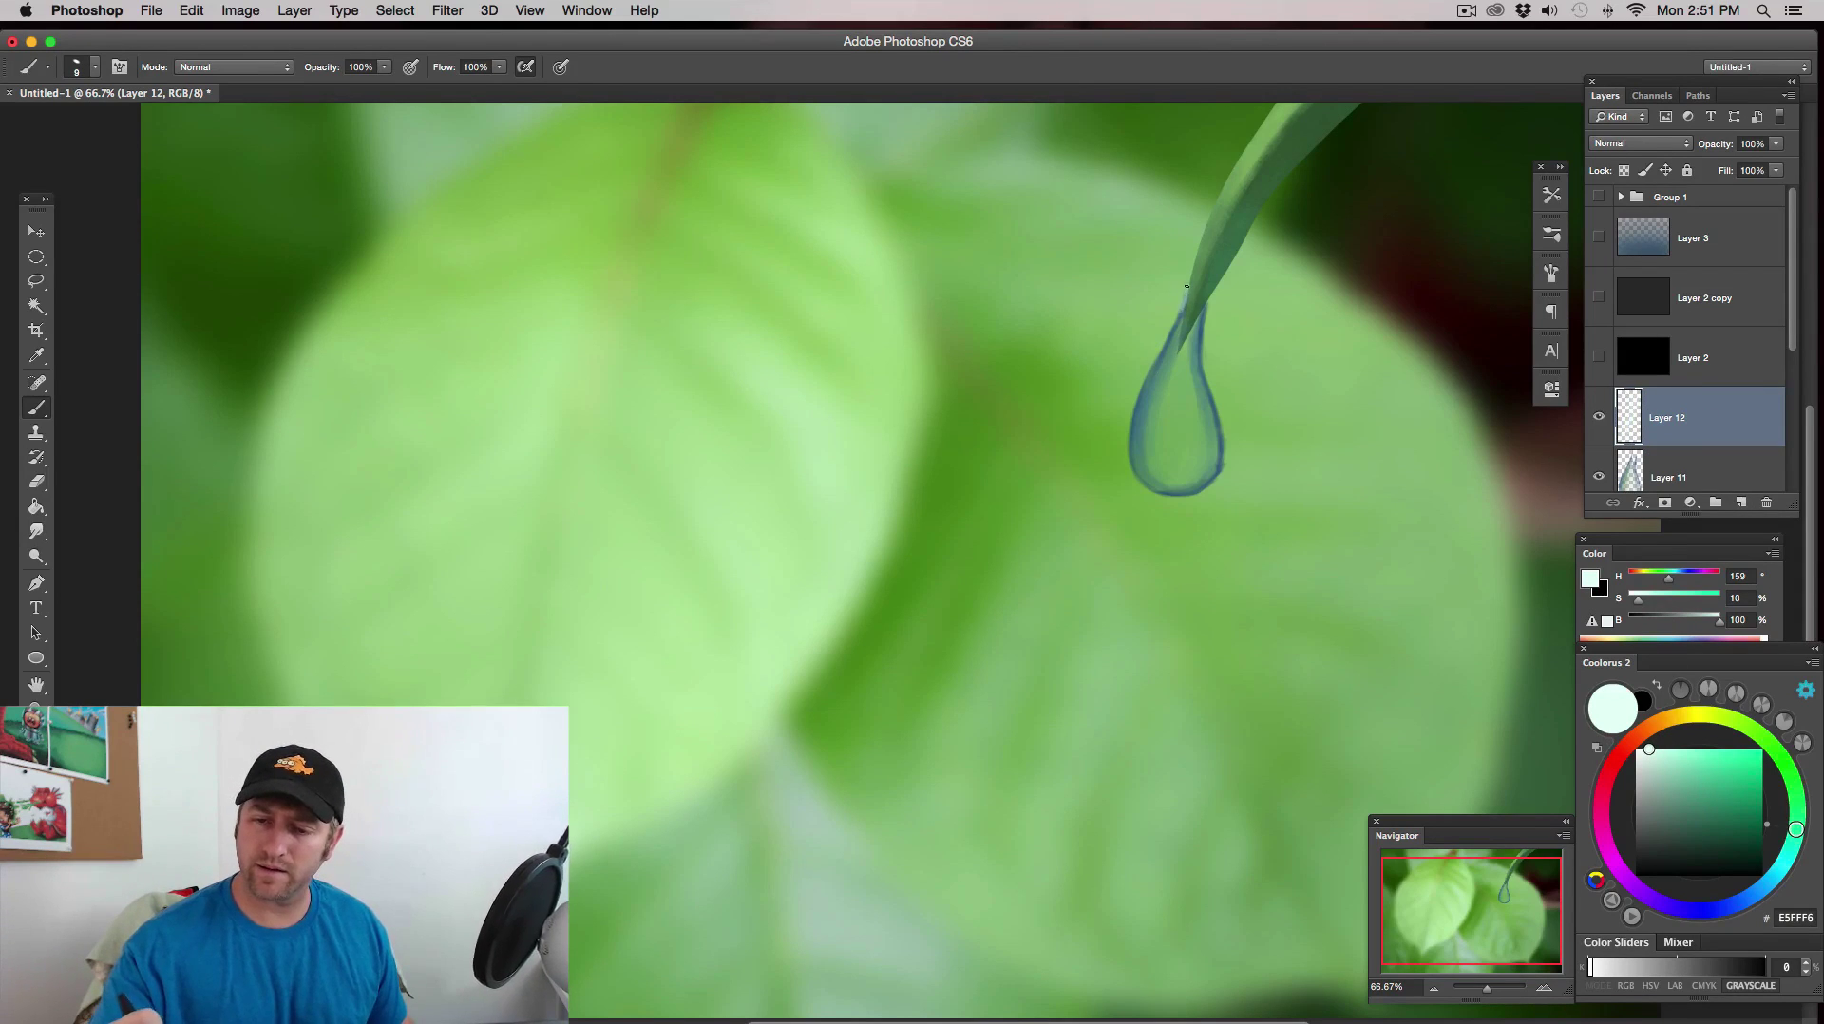
- Draw an arrow over the leaf pointing diagonally down toward the drop to mark the light direction
{"action": "left_click_drag", "start_coordinate": [967, 158], "coordinate": [1052, 248]}
{"action": "mouse_move", "coordinate": [1000, 229]}
{"action": "left_mouse_down"}
{"action": "mouse_move", "coordinate": [1050, 248]}
{"action": "mouse_move", "coordinate": [1040, 190]}
{"action": "left_mouse_up"}
- Build up the pale highlights around the drop's neck and along its upper left edge with a brush of up to 10 px
{"action": "key", "text": "bracketleft"}
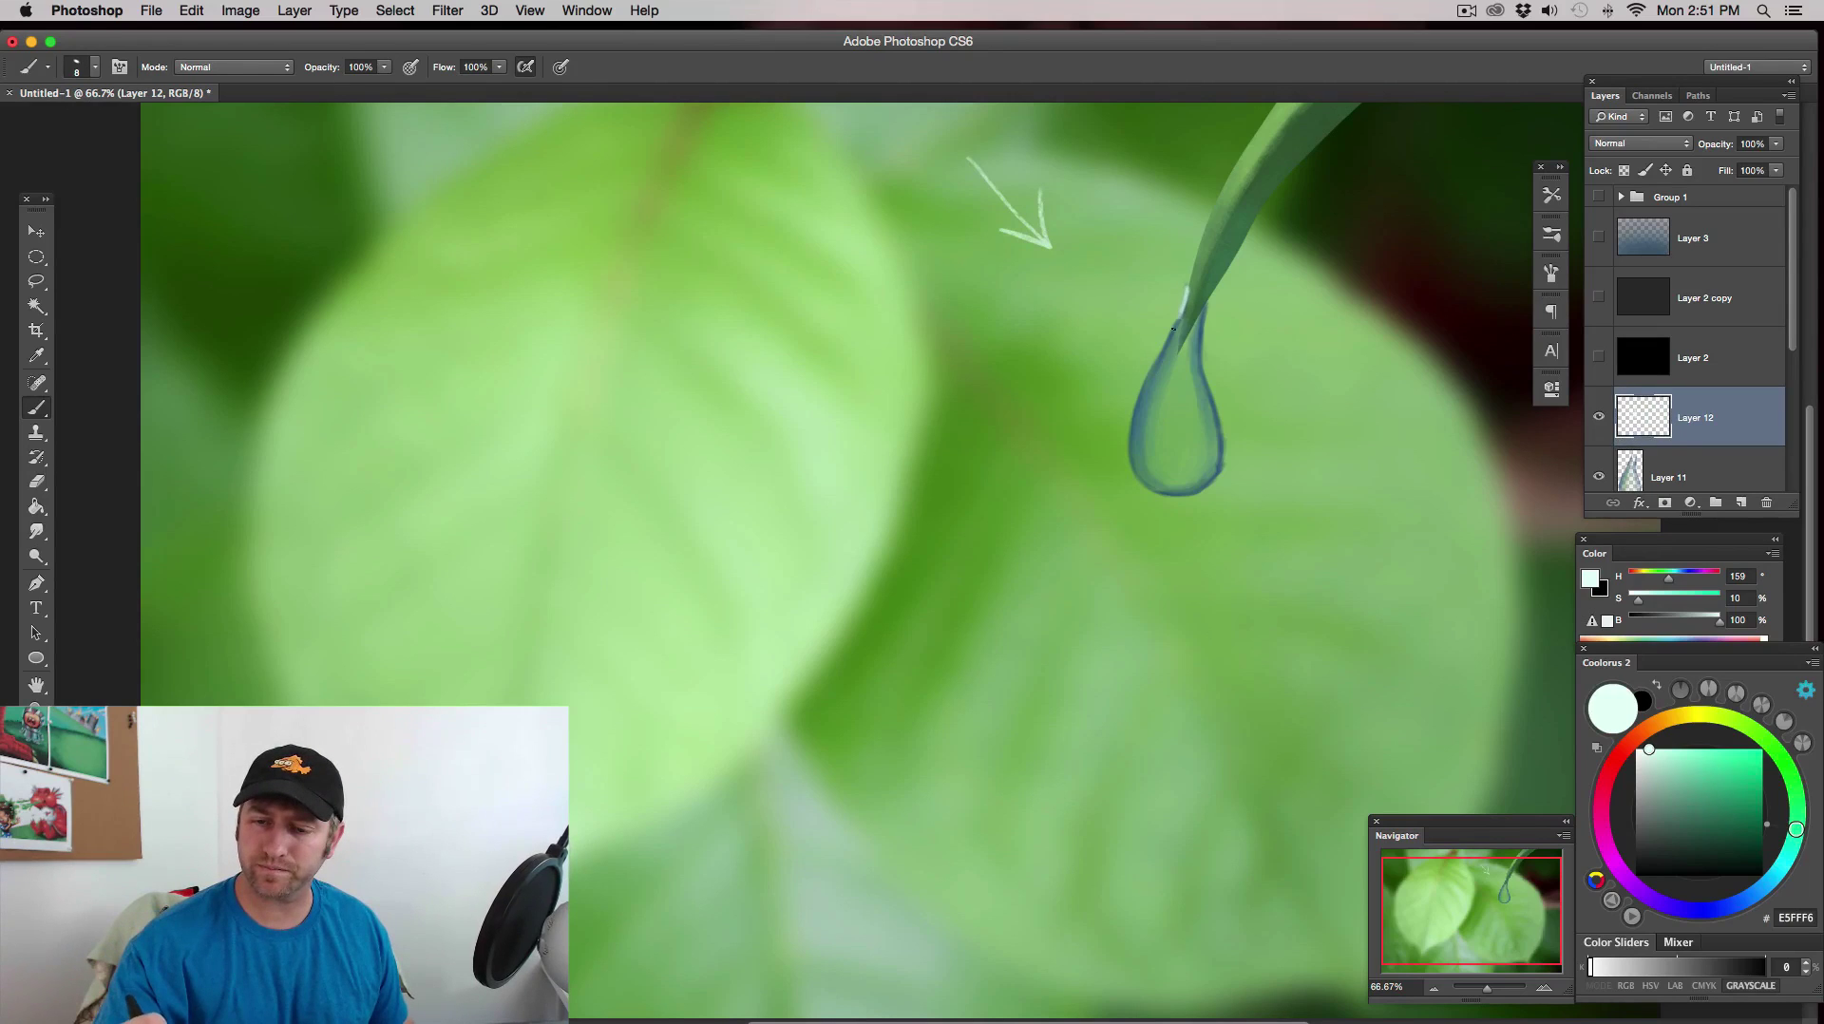
{"action": "mouse_move", "coordinate": [1173, 329]}
{"action": "left_mouse_down"}
{"action": "mouse_move", "coordinate": [1181, 316]}
{"action": "mouse_move", "coordinate": [1167, 342]}
{"action": "left_mouse_up"}
{"action": "key", "text": "bracketright"}
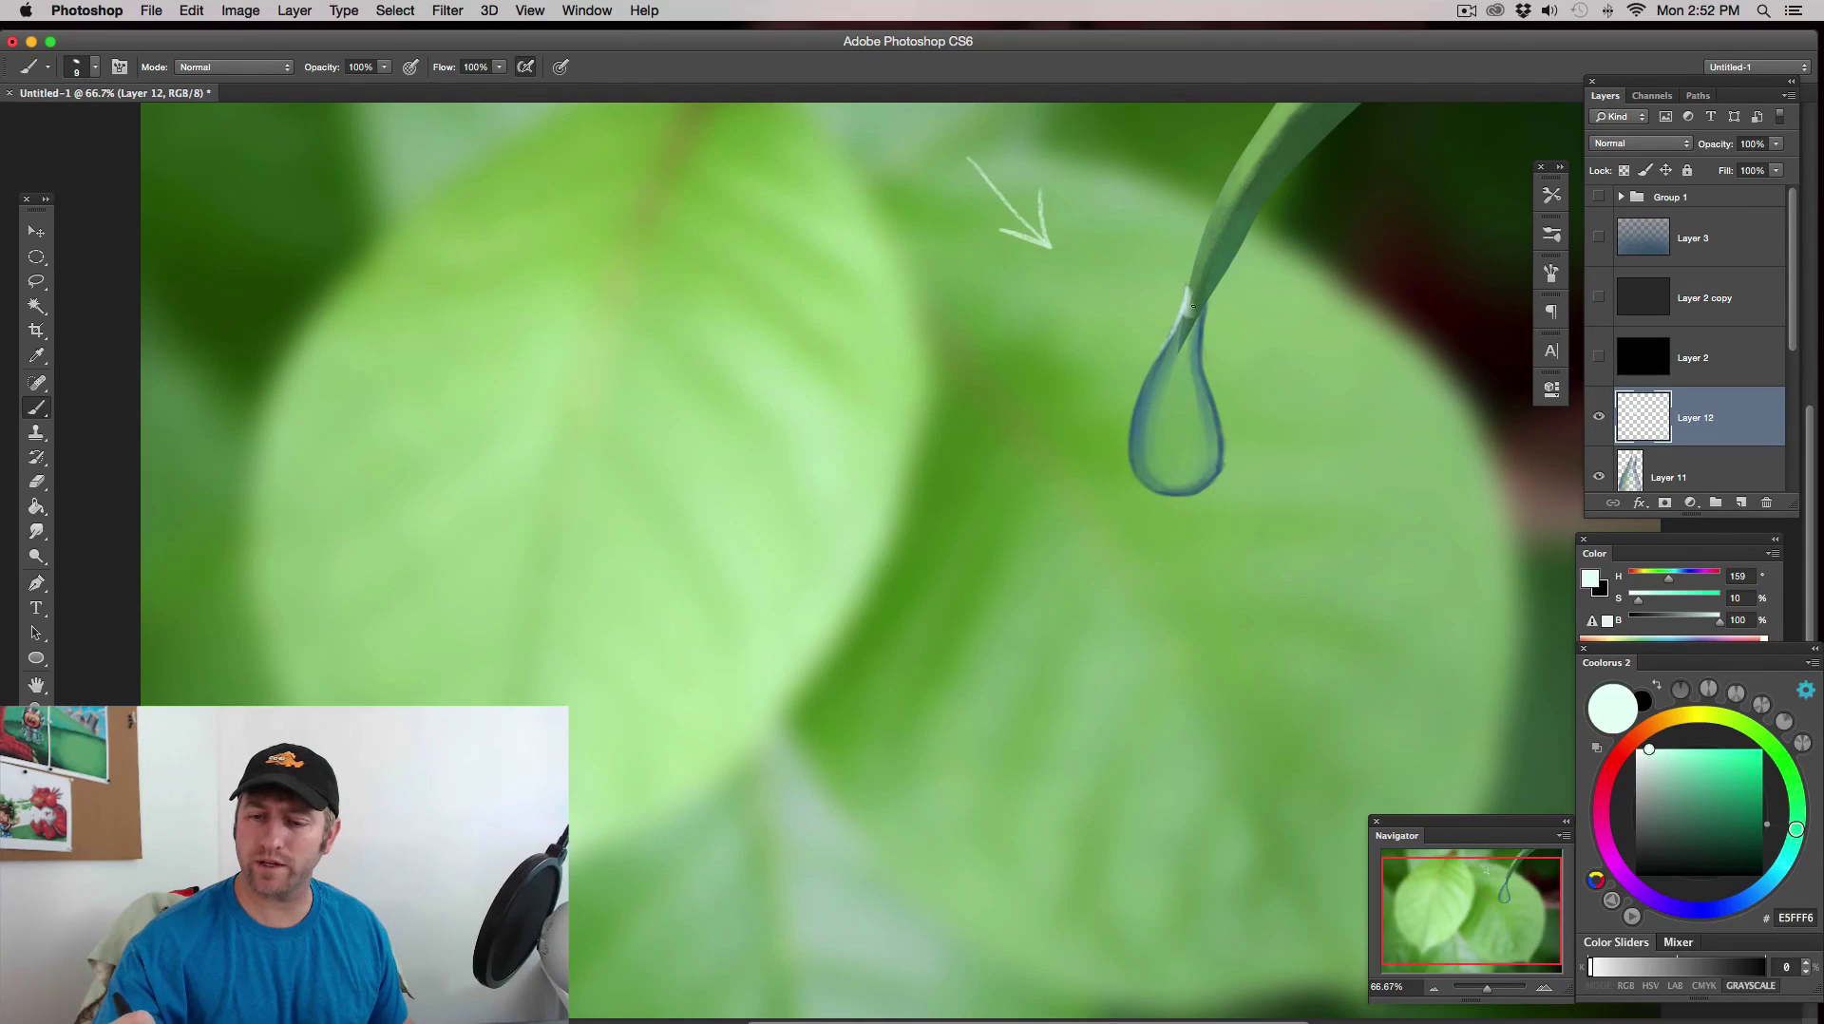
{"action": "key", "text": "bracketright"}
{"action": "left_click_drag", "start_coordinate": [1196, 323], "coordinate": [1201, 304]}
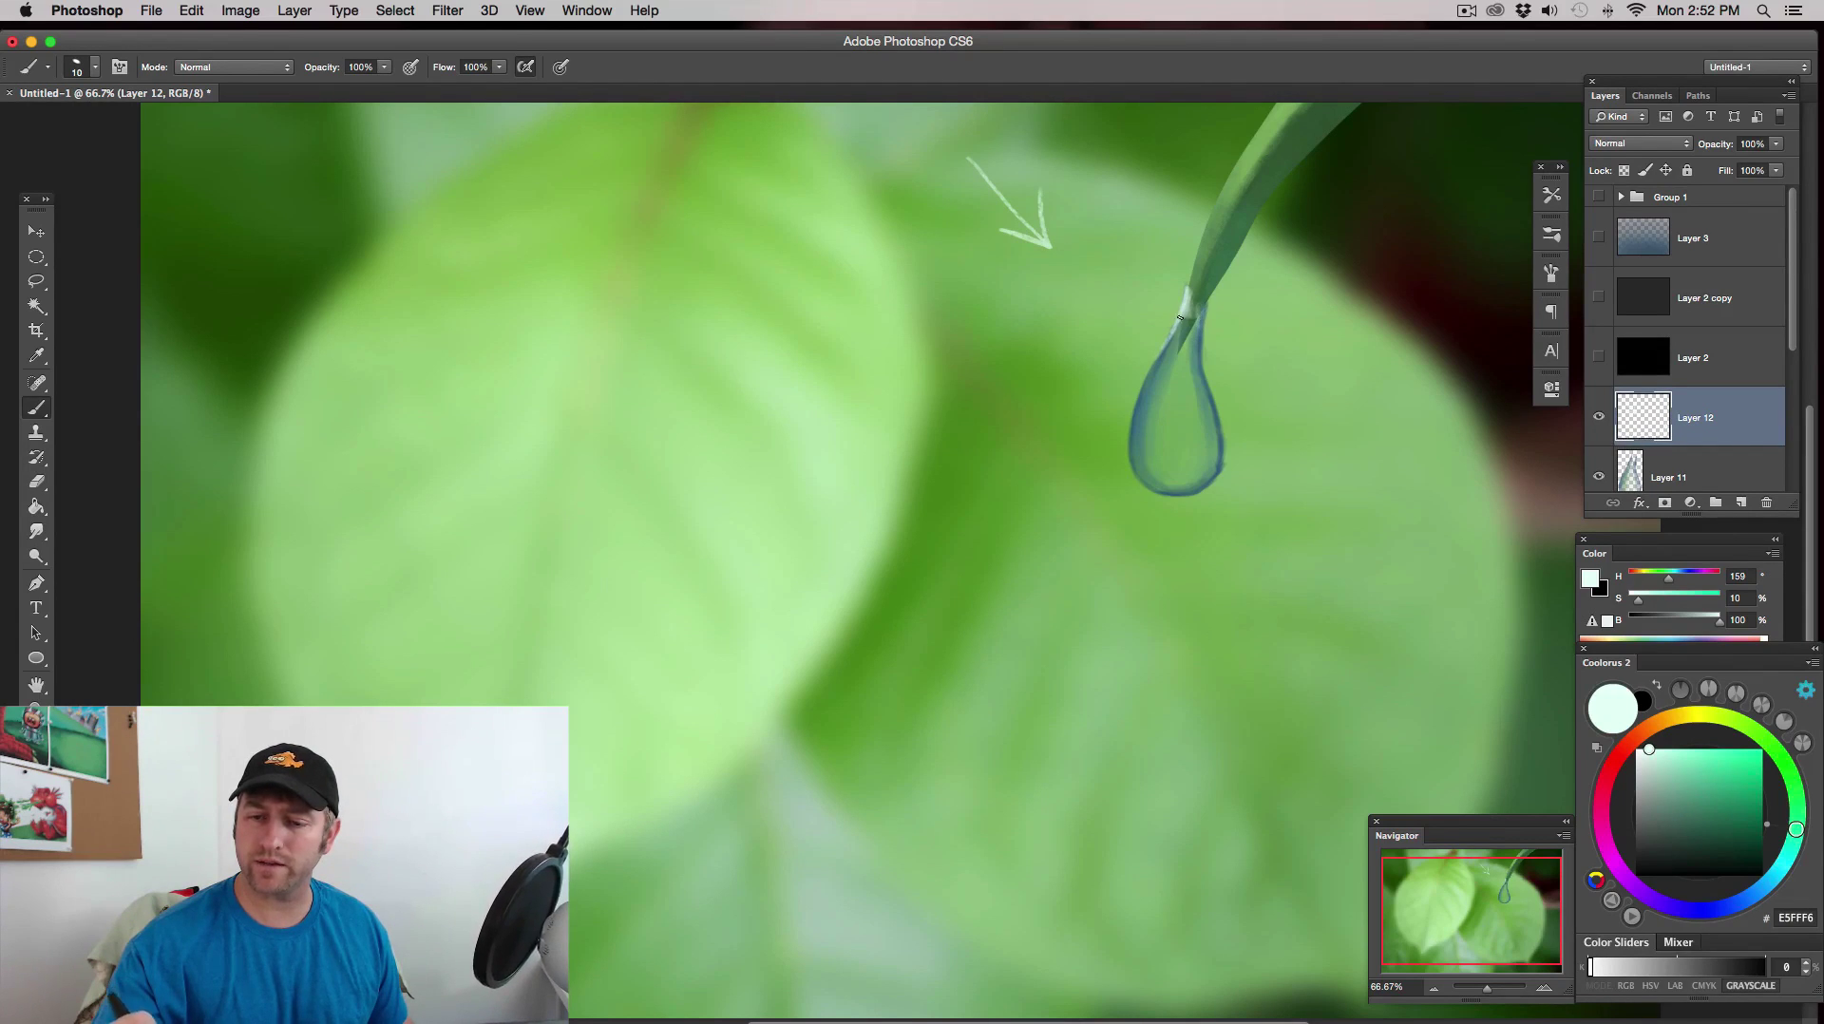
{"action": "left_click_drag", "start_coordinate": [1172, 333], "coordinate": [1151, 371]}
{"action": "key", "text": "bracketright"}
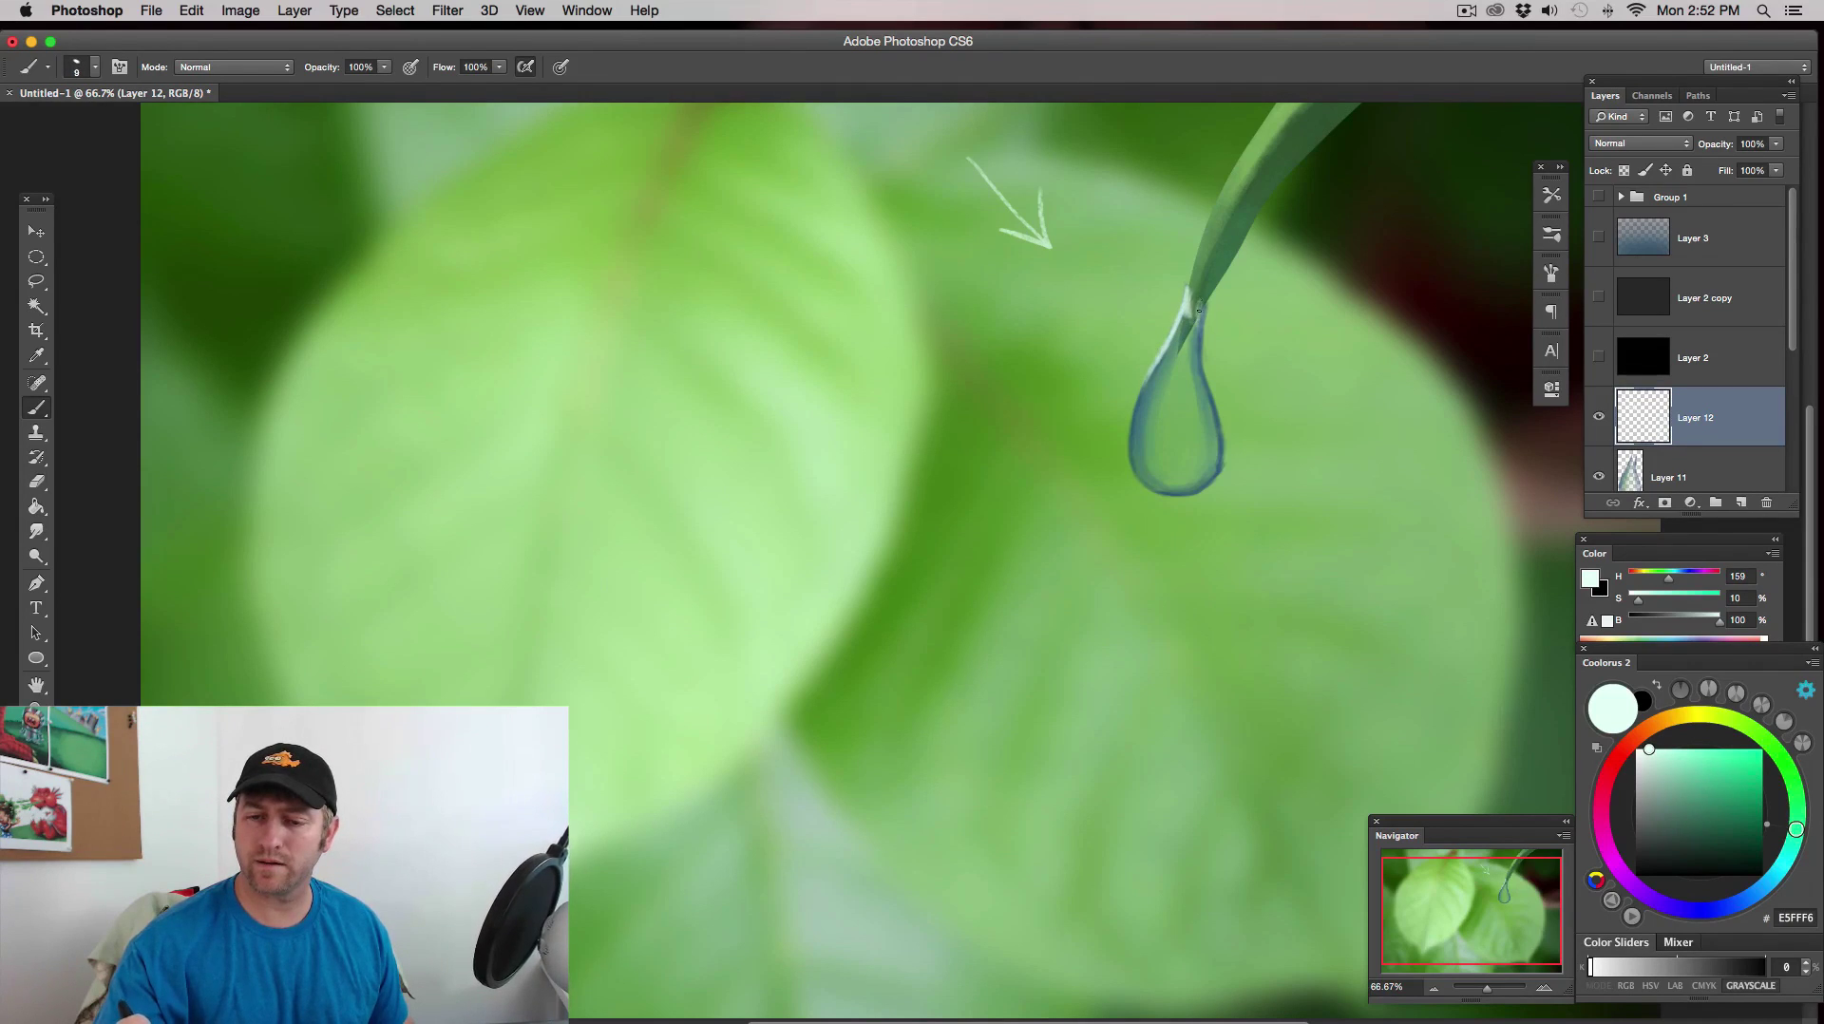
- Paint thin pale highlights down the drop's left edge and on its lower right rim with a brush of about 7 px
{"action": "key", "text": "bracketleft"}
{"action": "key", "text": "bracketleft"}
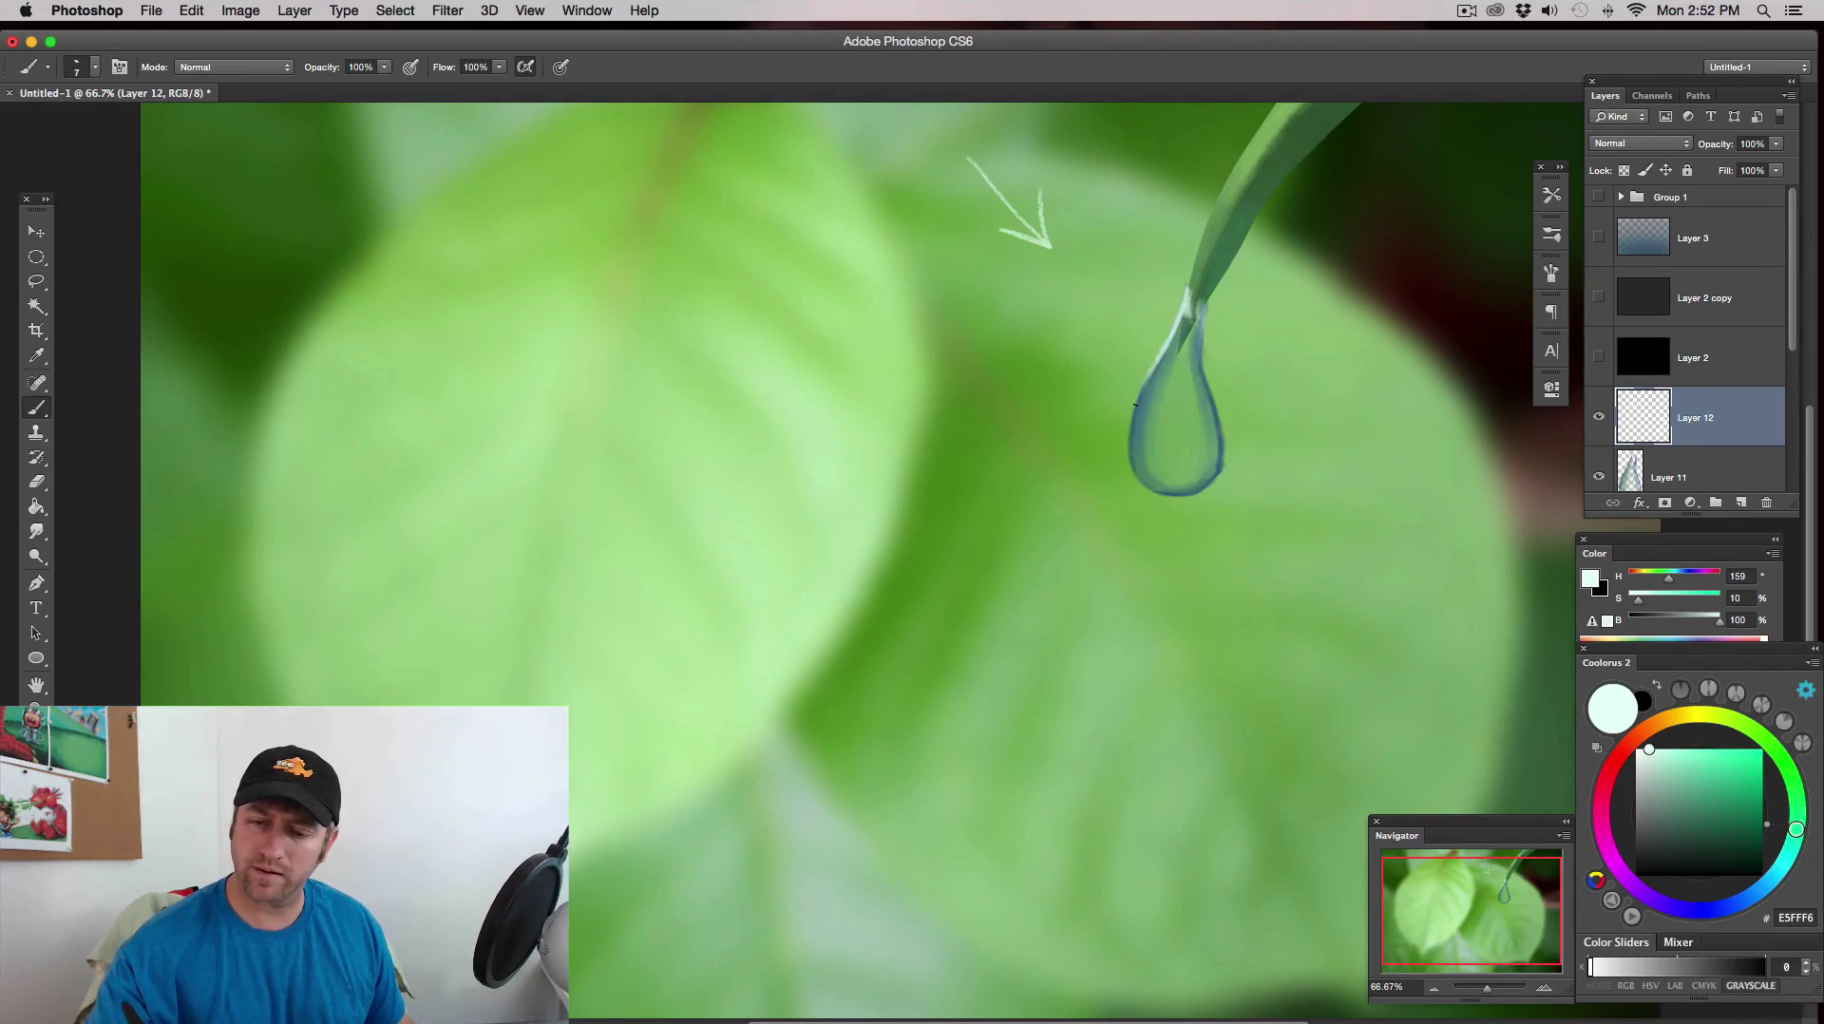
{"action": "left_click_drag", "start_coordinate": [1161, 356], "coordinate": [1134, 416]}
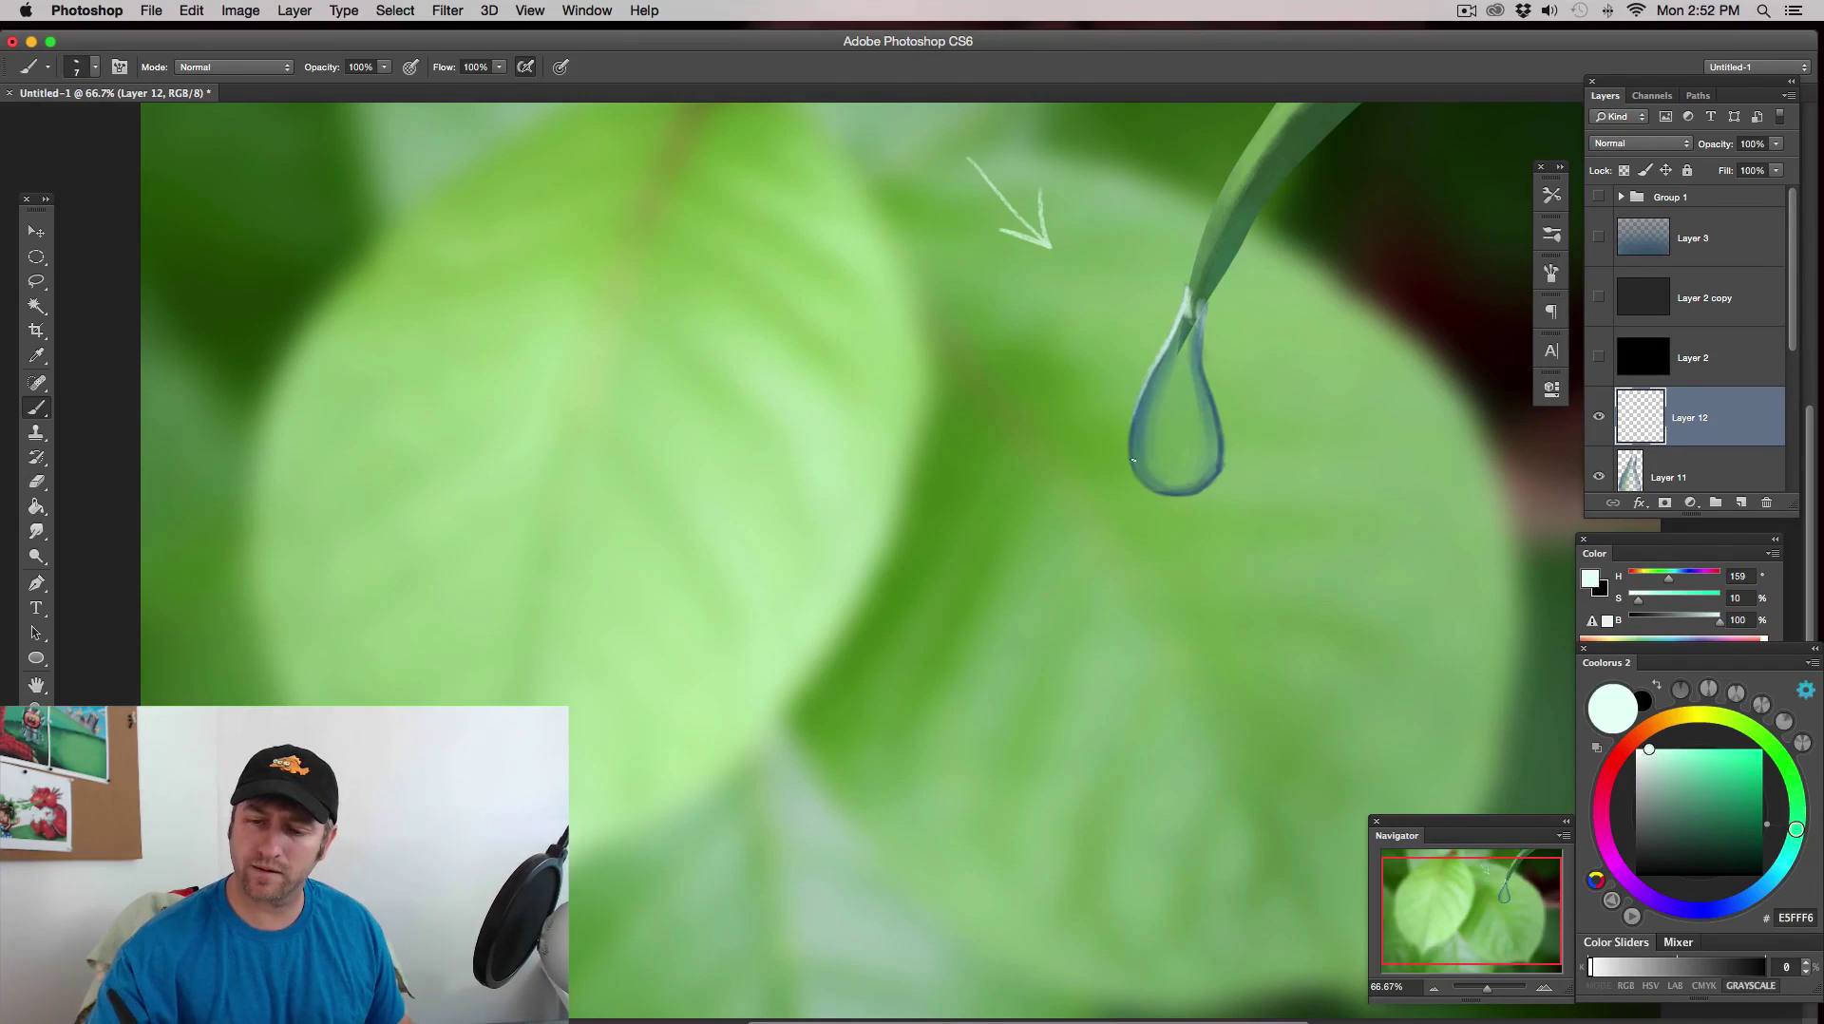
{"action": "key", "text": "bracketleft"}
{"action": "mouse_move", "coordinate": [1221, 461]}
{"action": "left_mouse_down"}
{"action": "mouse_move", "coordinate": [1209, 486]}
{"action": "mouse_move", "coordinate": [1221, 468]}
{"action": "left_mouse_up"}
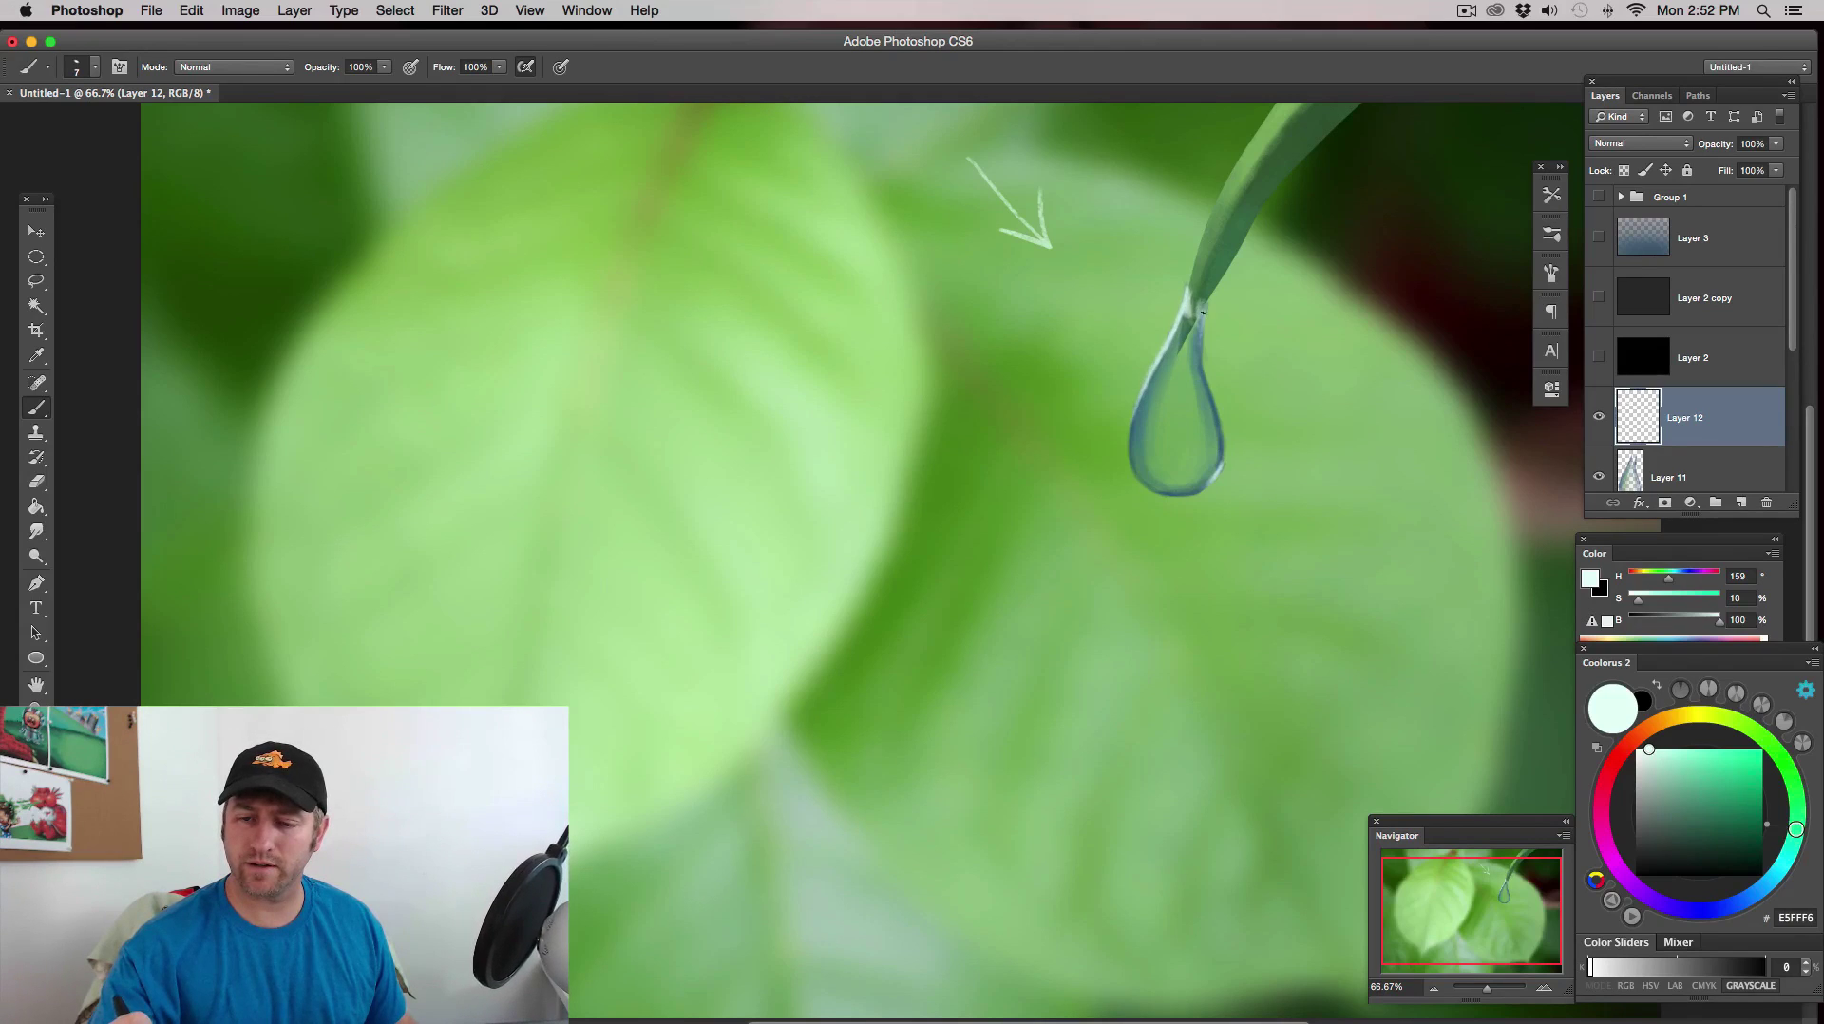
{"action": "key", "text": "bracketright"}
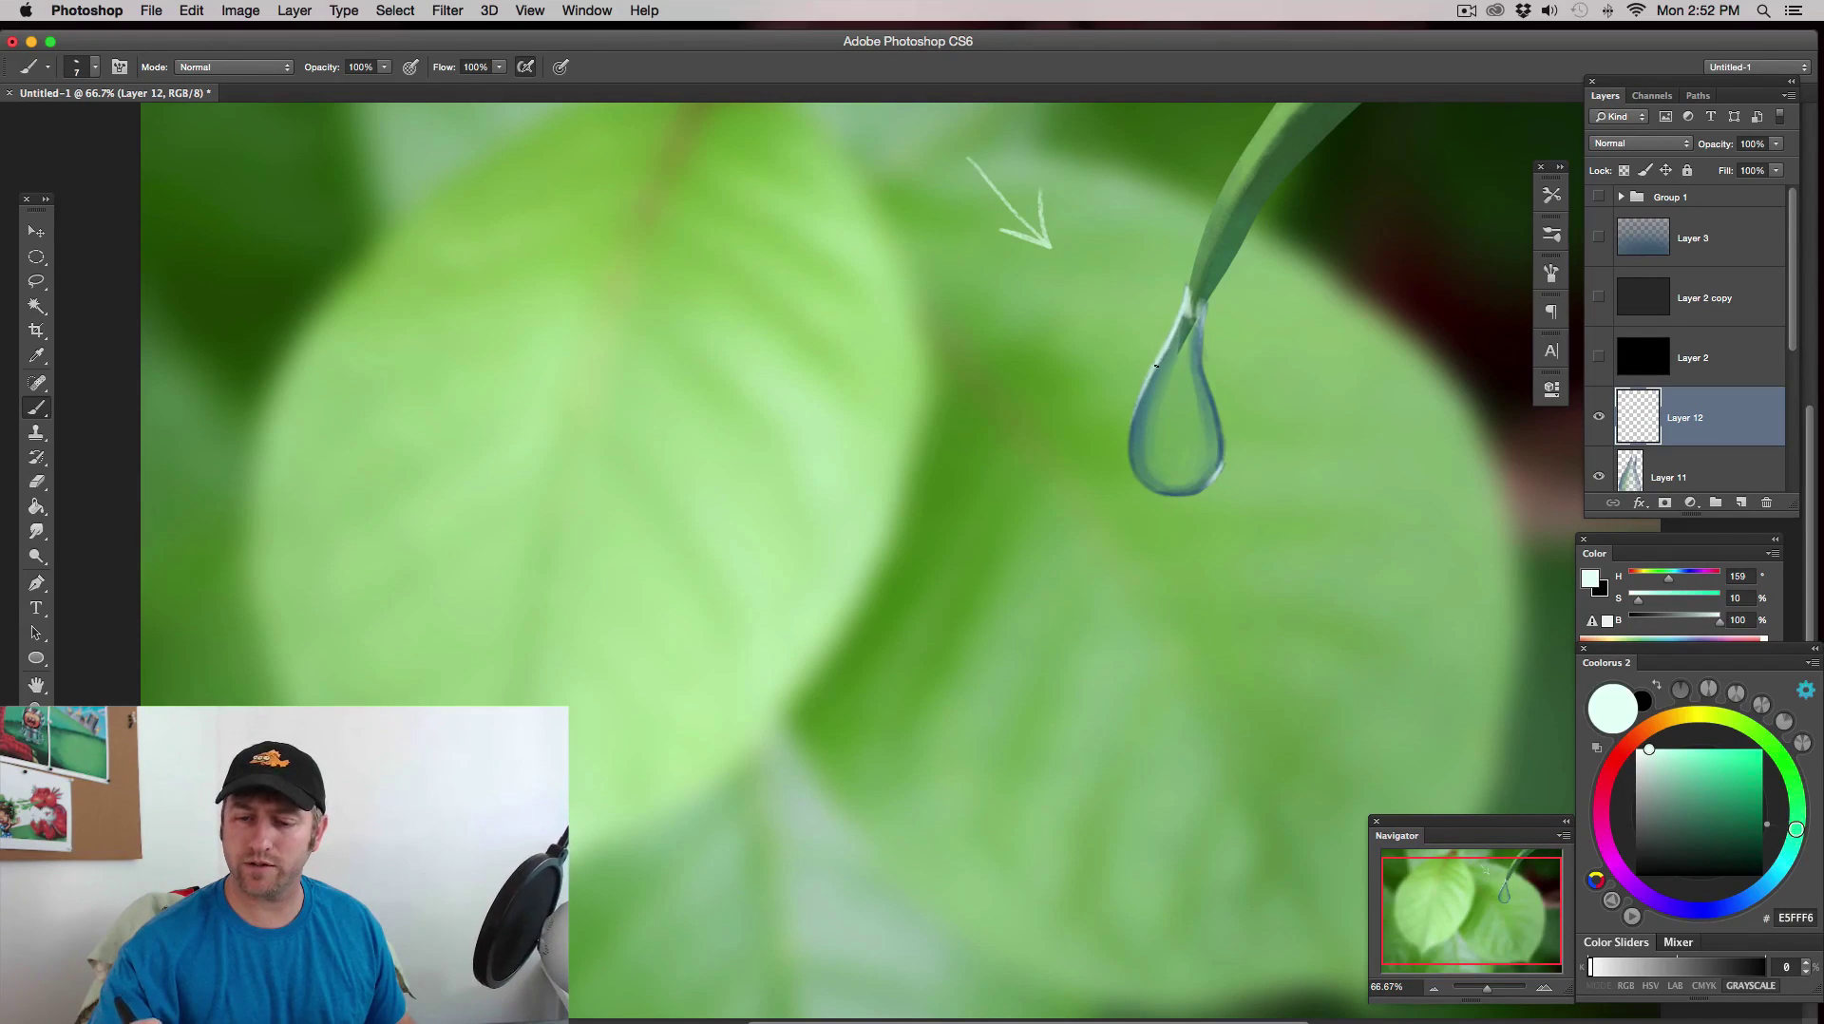
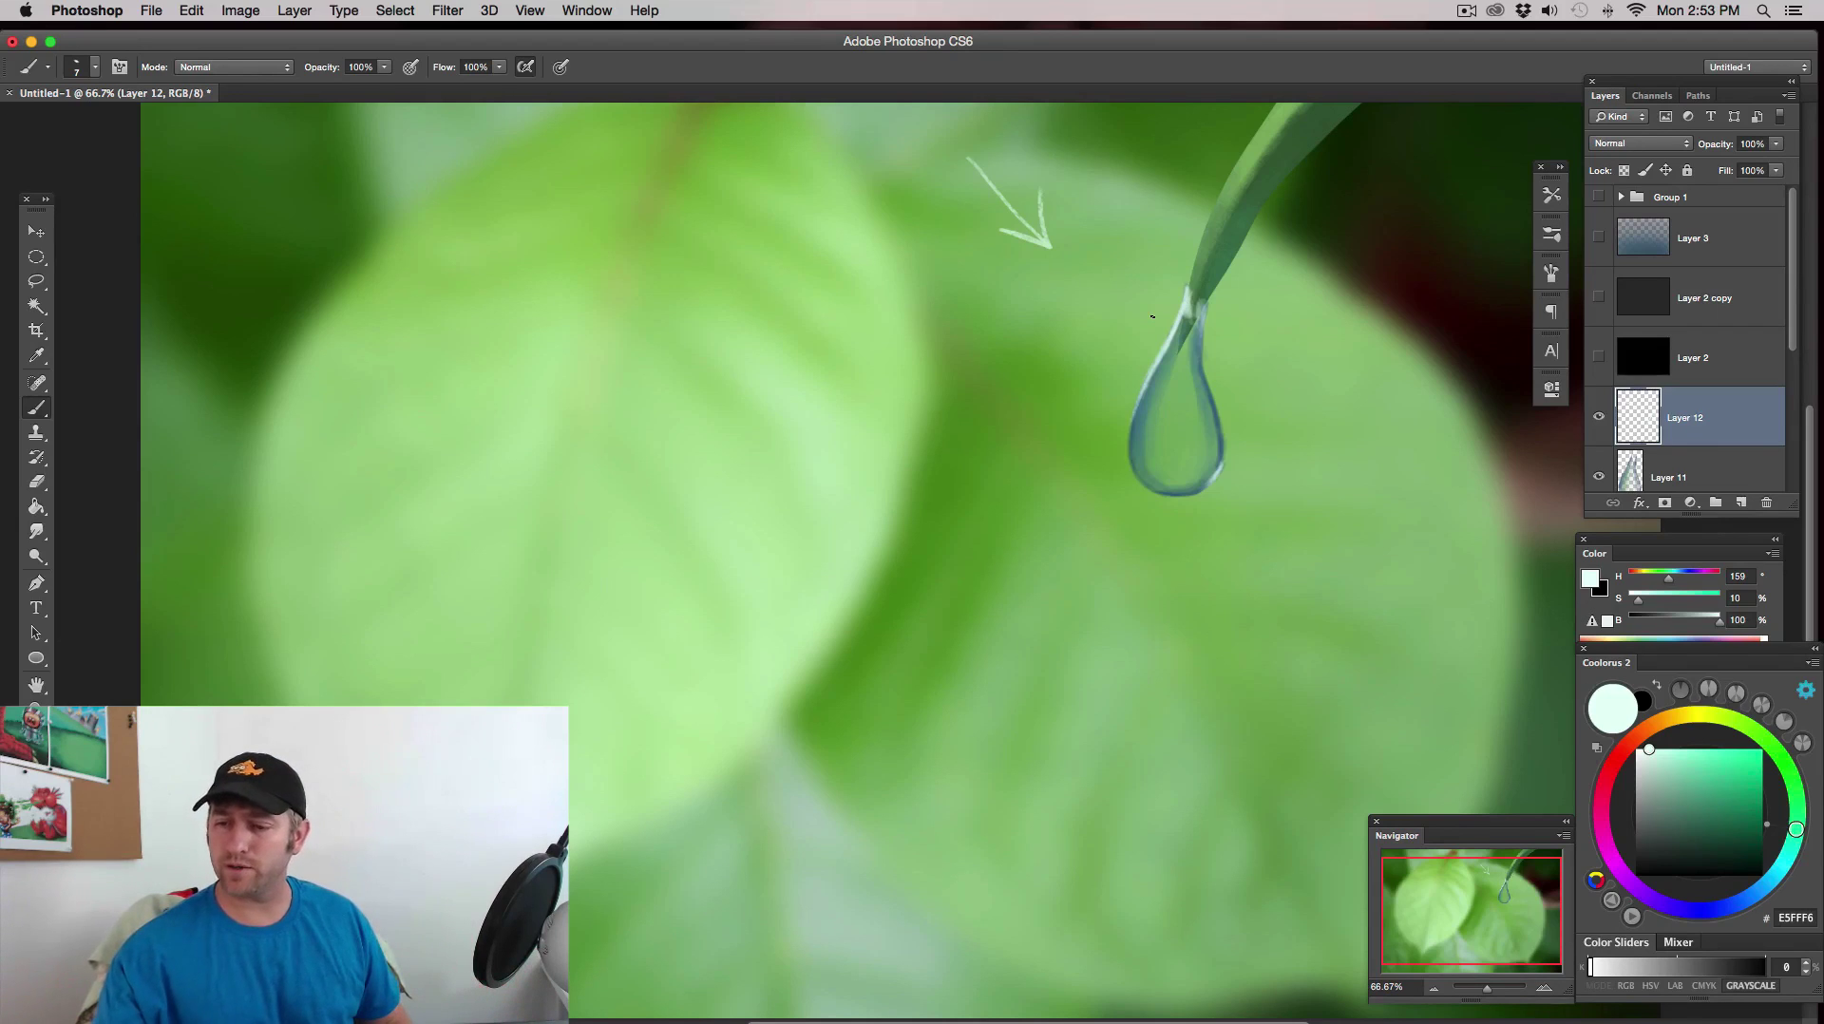
- Add a new layer above the highlights and set its blend mode to Hard Light
{"action": "left_click", "coordinate": [1741, 503]}
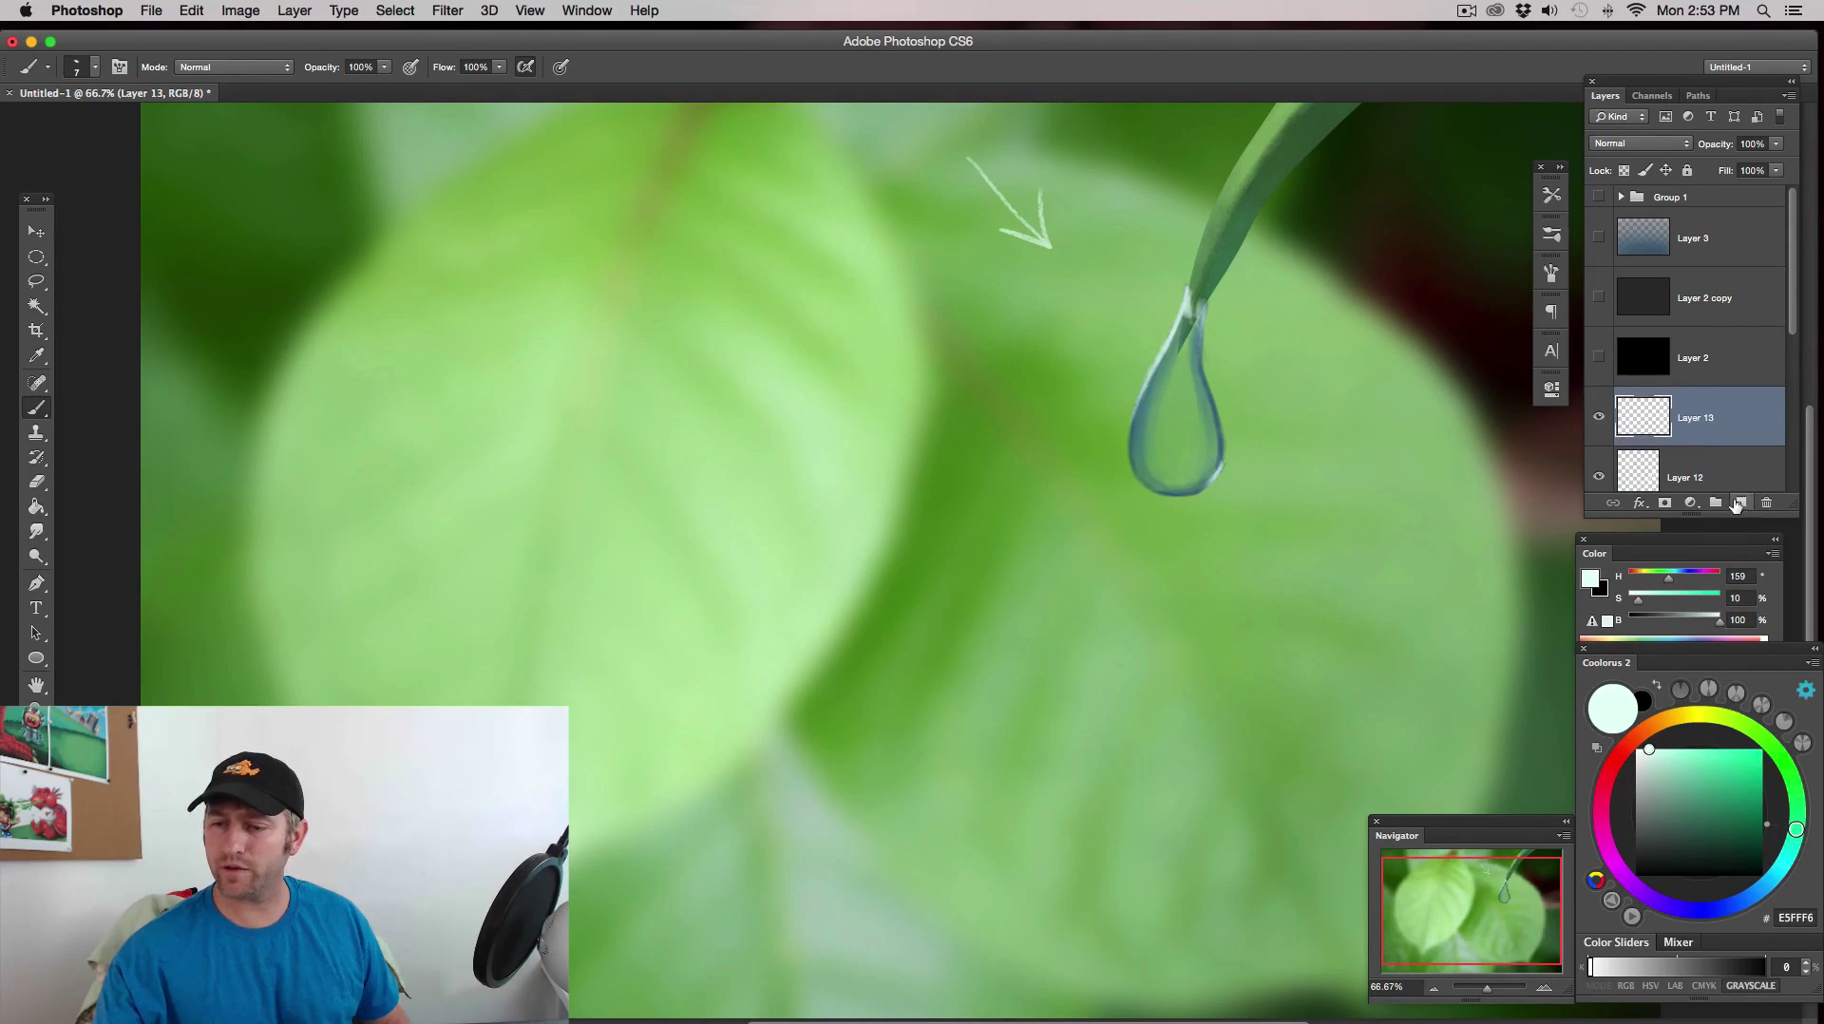
{"action": "left_click", "coordinate": [1662, 145]}
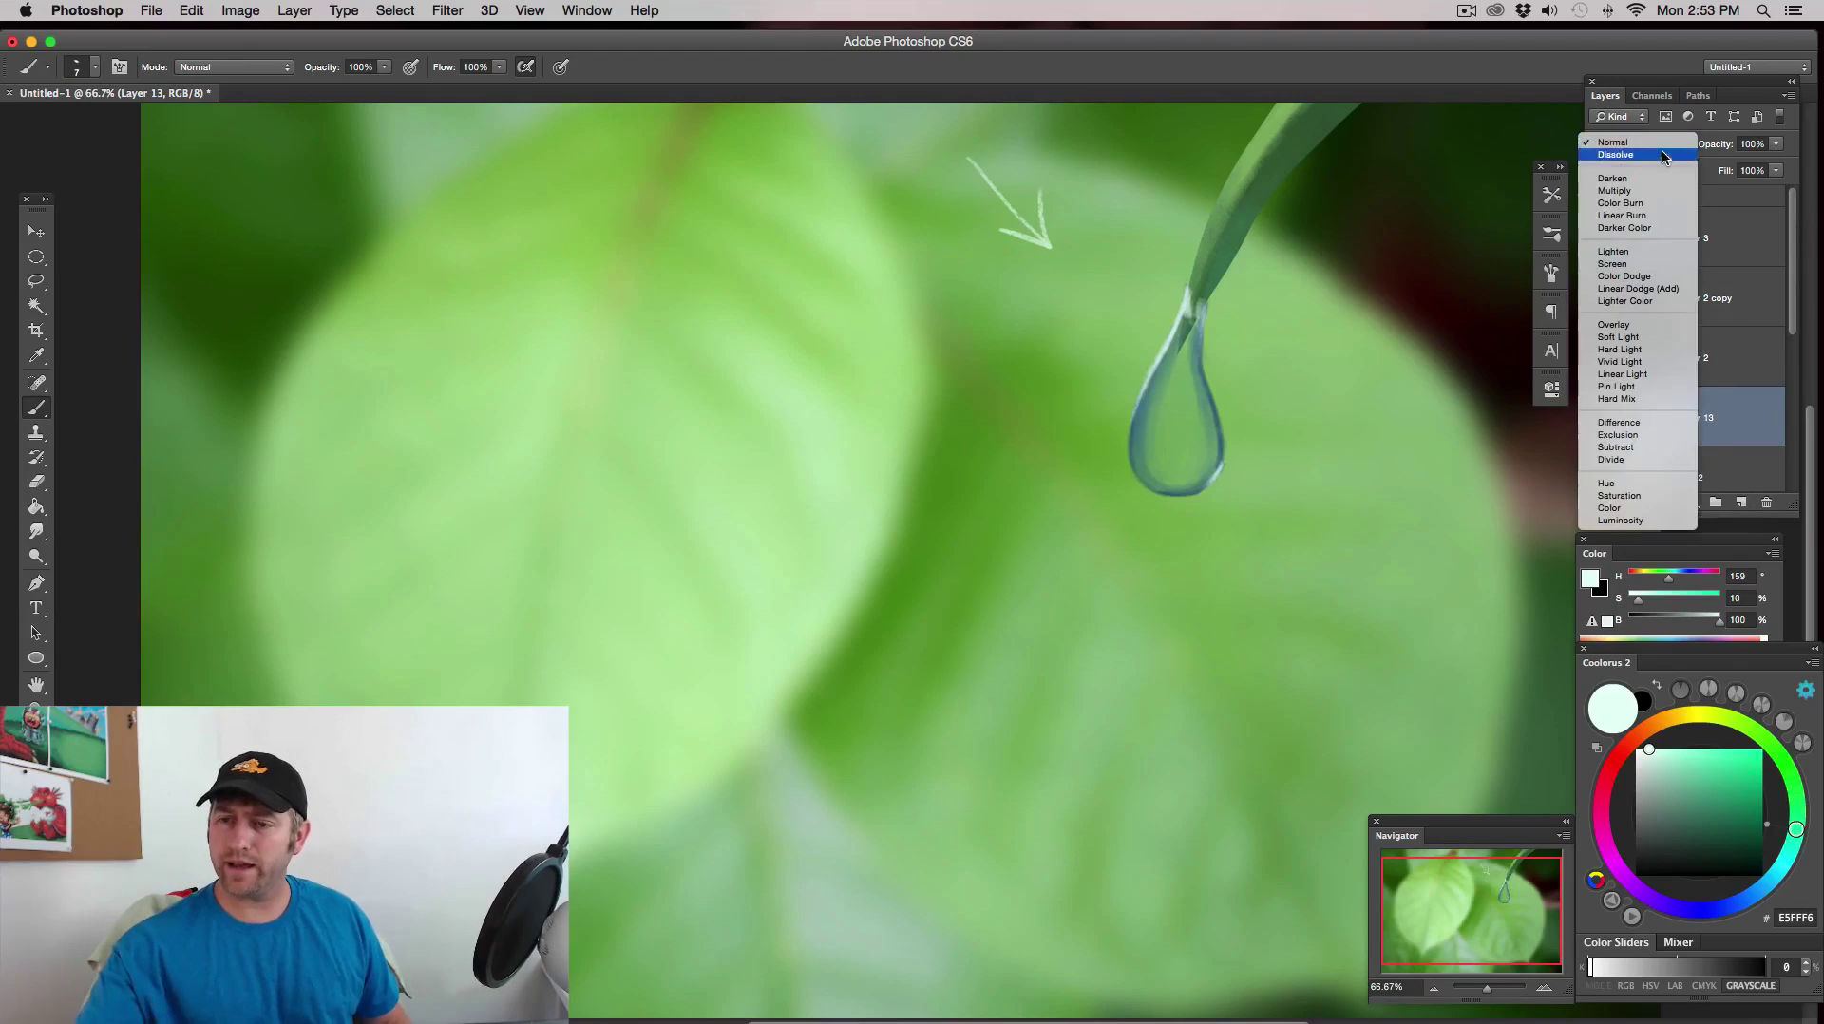
{"action": "left_click", "coordinate": [1644, 349]}
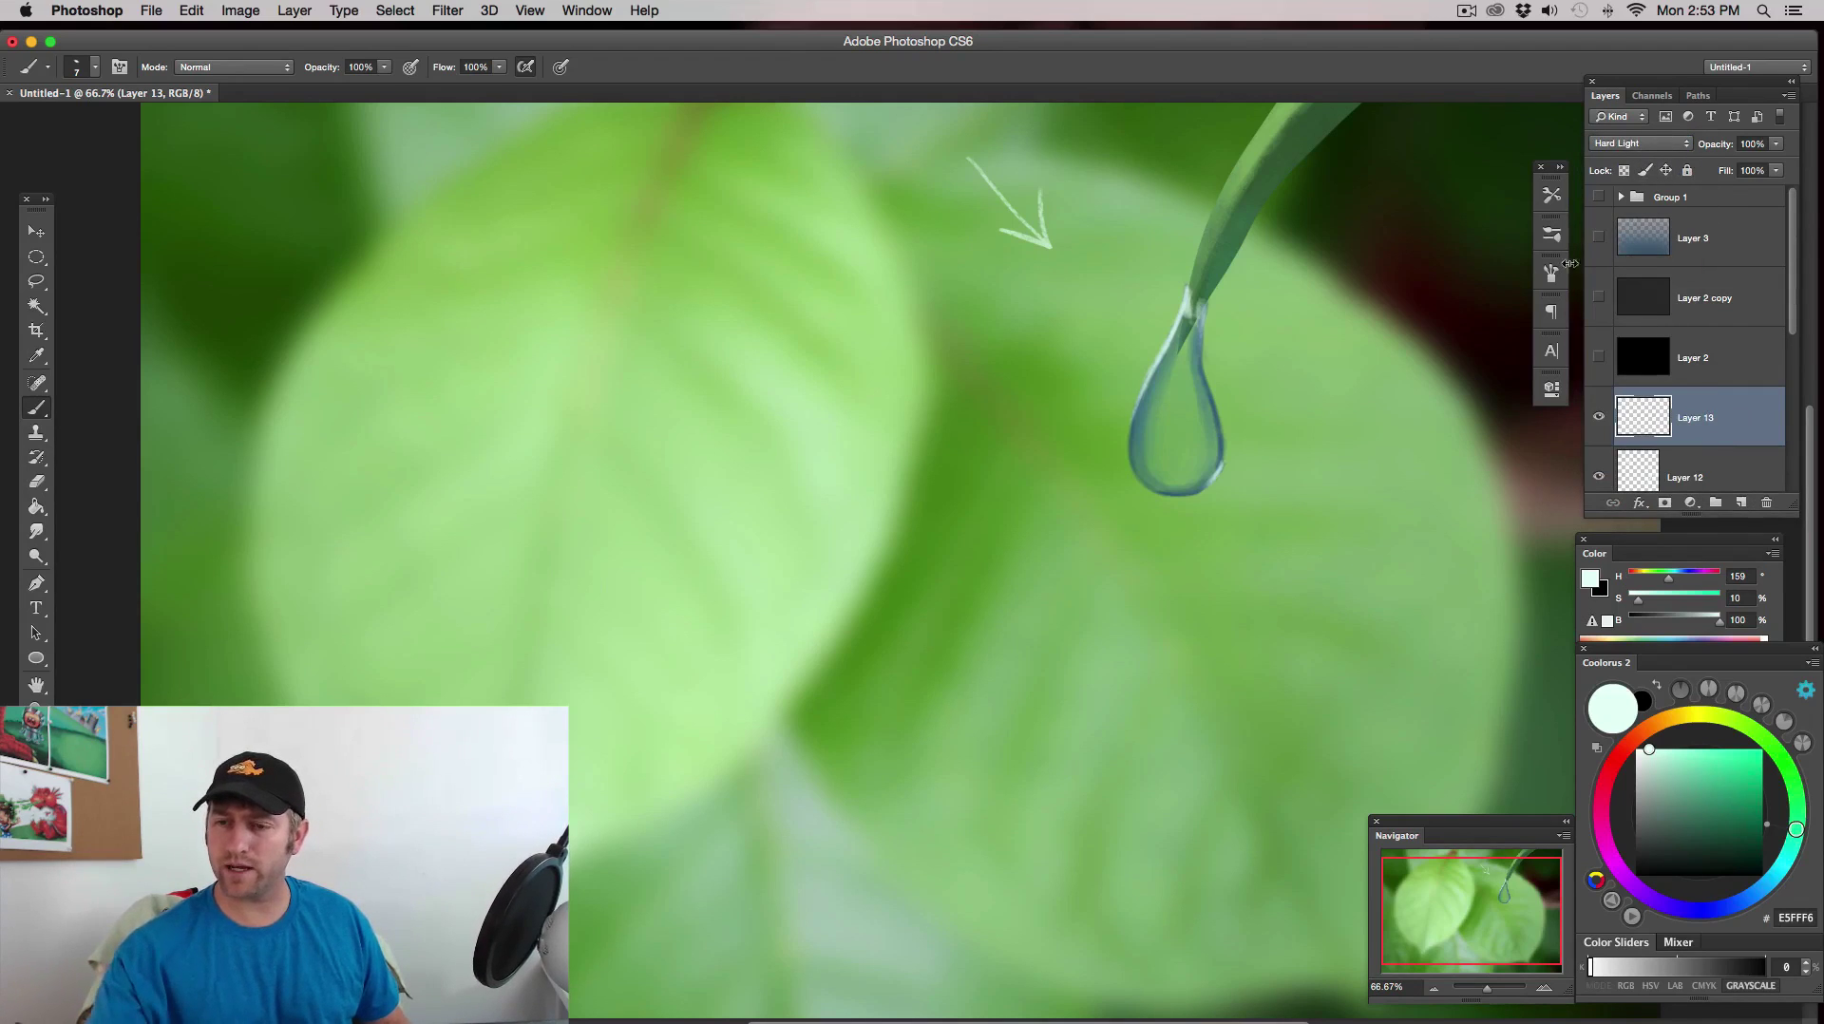
- Choose the round 250 px brush preset and set the painting color to bright cyan 3AE9E9
{"action": "left_click", "coordinate": [1551, 234]}
{"action": "left_click", "coordinate": [1248, 316]}
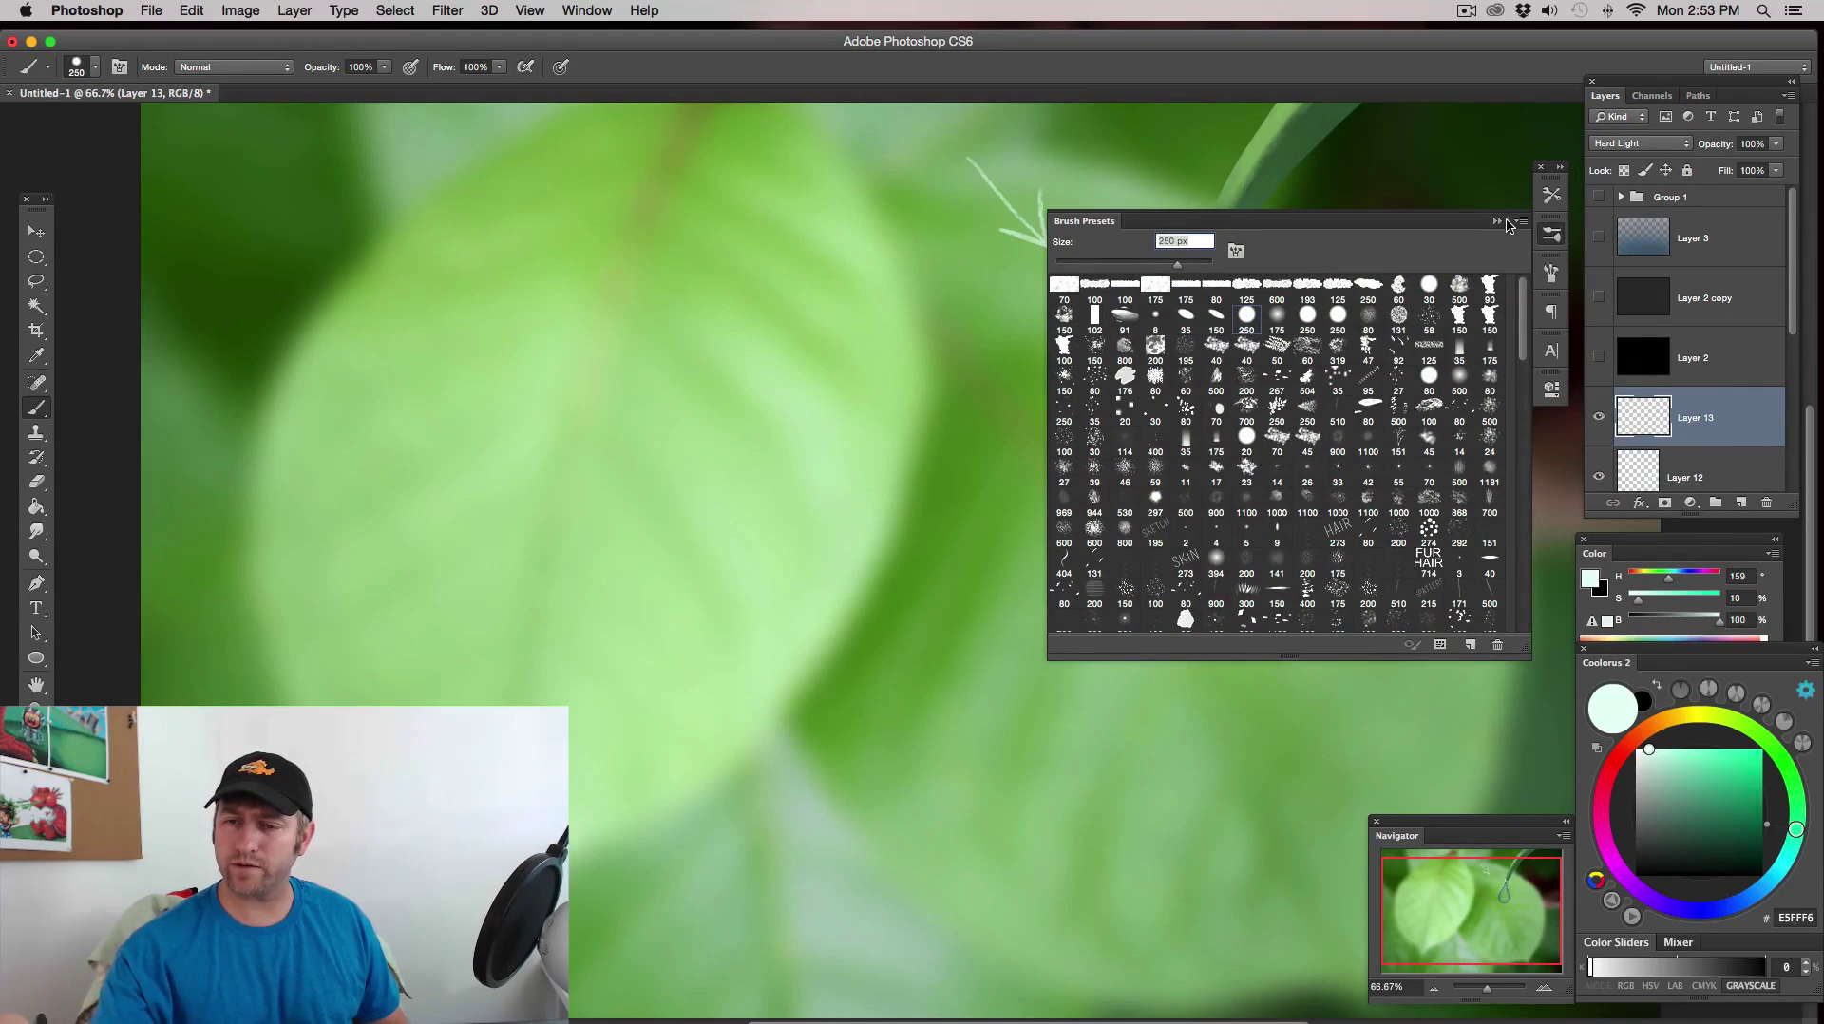
{"action": "left_click", "coordinate": [1498, 220]}
{"action": "left_click_drag", "start_coordinate": [1796, 832], "coordinate": [1785, 863]}
{"action": "left_click", "coordinate": [1730, 760]}
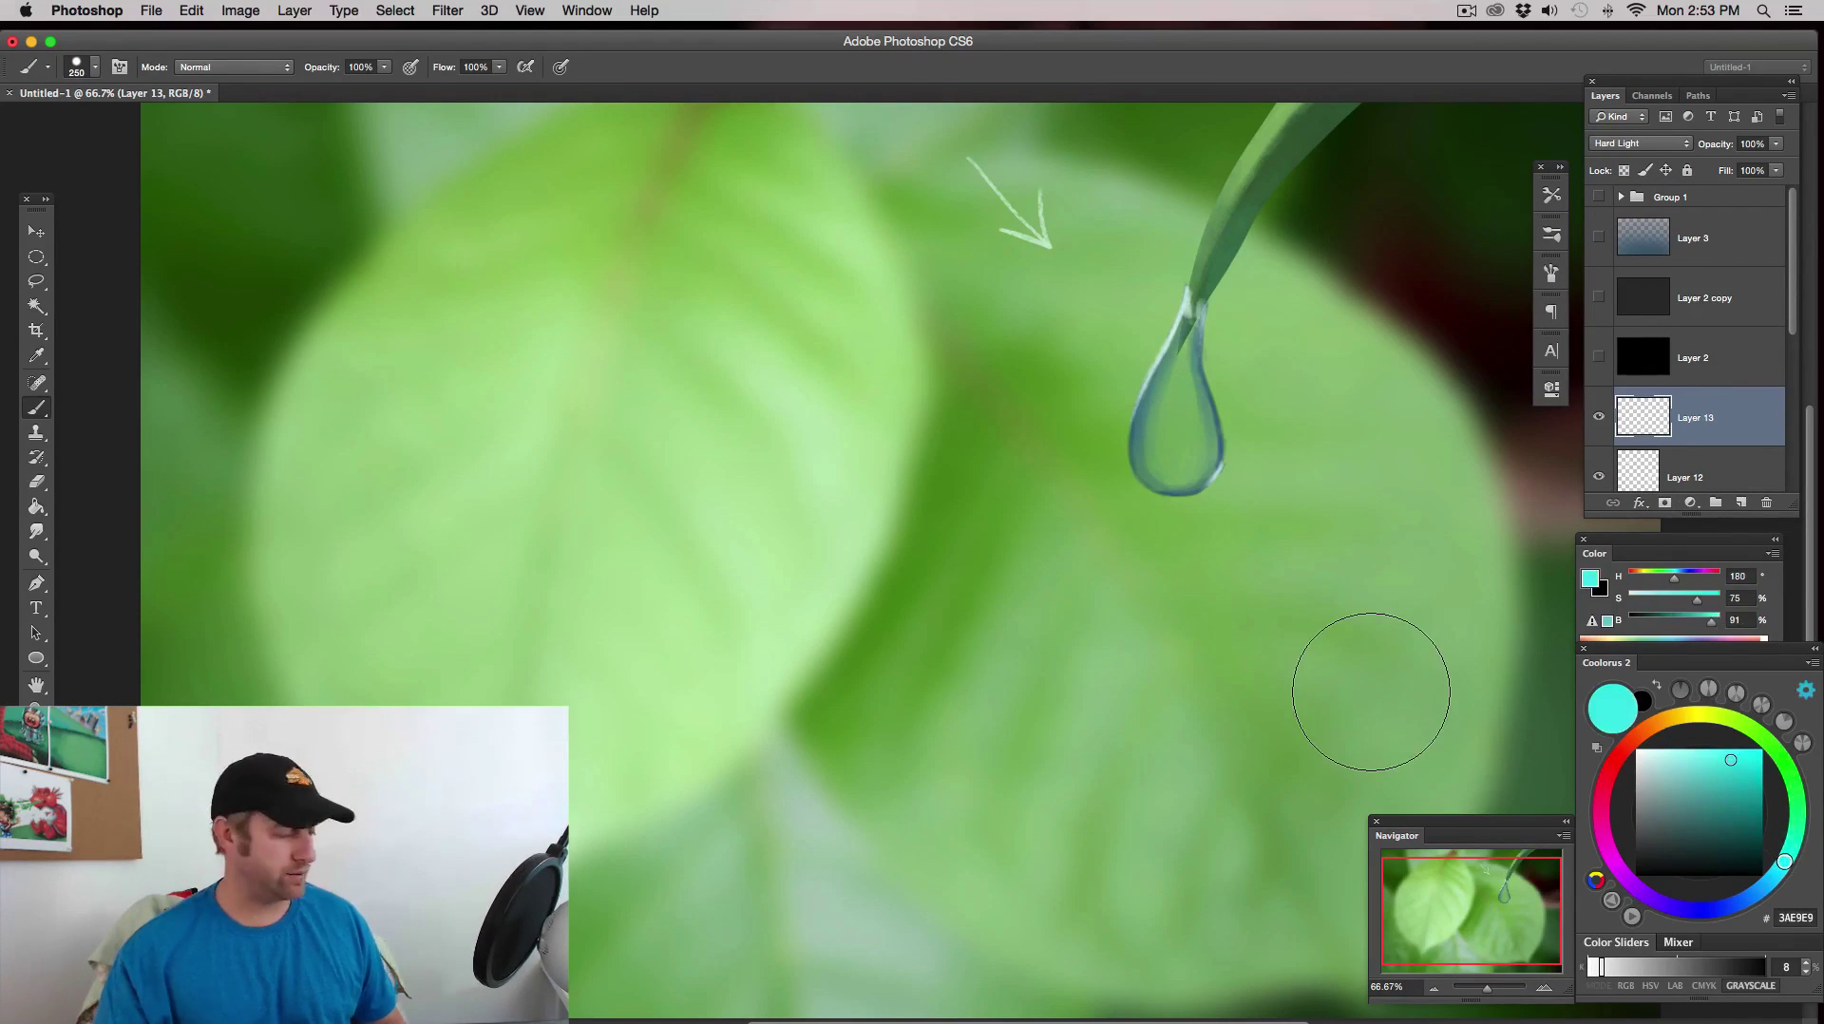
- Reduce the brush to 35 px and paint a cyan glow down the left interior of the drop
{"action": "key", "text": "bracketleft"}
{"action": "key", "text": "bracketleft"}
{"action": "key", "text": "bracketleft"}
{"action": "key", "text": "bracketleft"}
{"action": "key", "text": "bracketleft"}
{"action": "key", "text": "bracketleft"}
{"action": "key", "text": "bracketleft"}
{"action": "key", "text": "bracketleft"}
{"action": "key", "text": "bracketleft"}
{"action": "key", "text": "bracketleft"}
{"action": "key", "text": "bracketleft"}
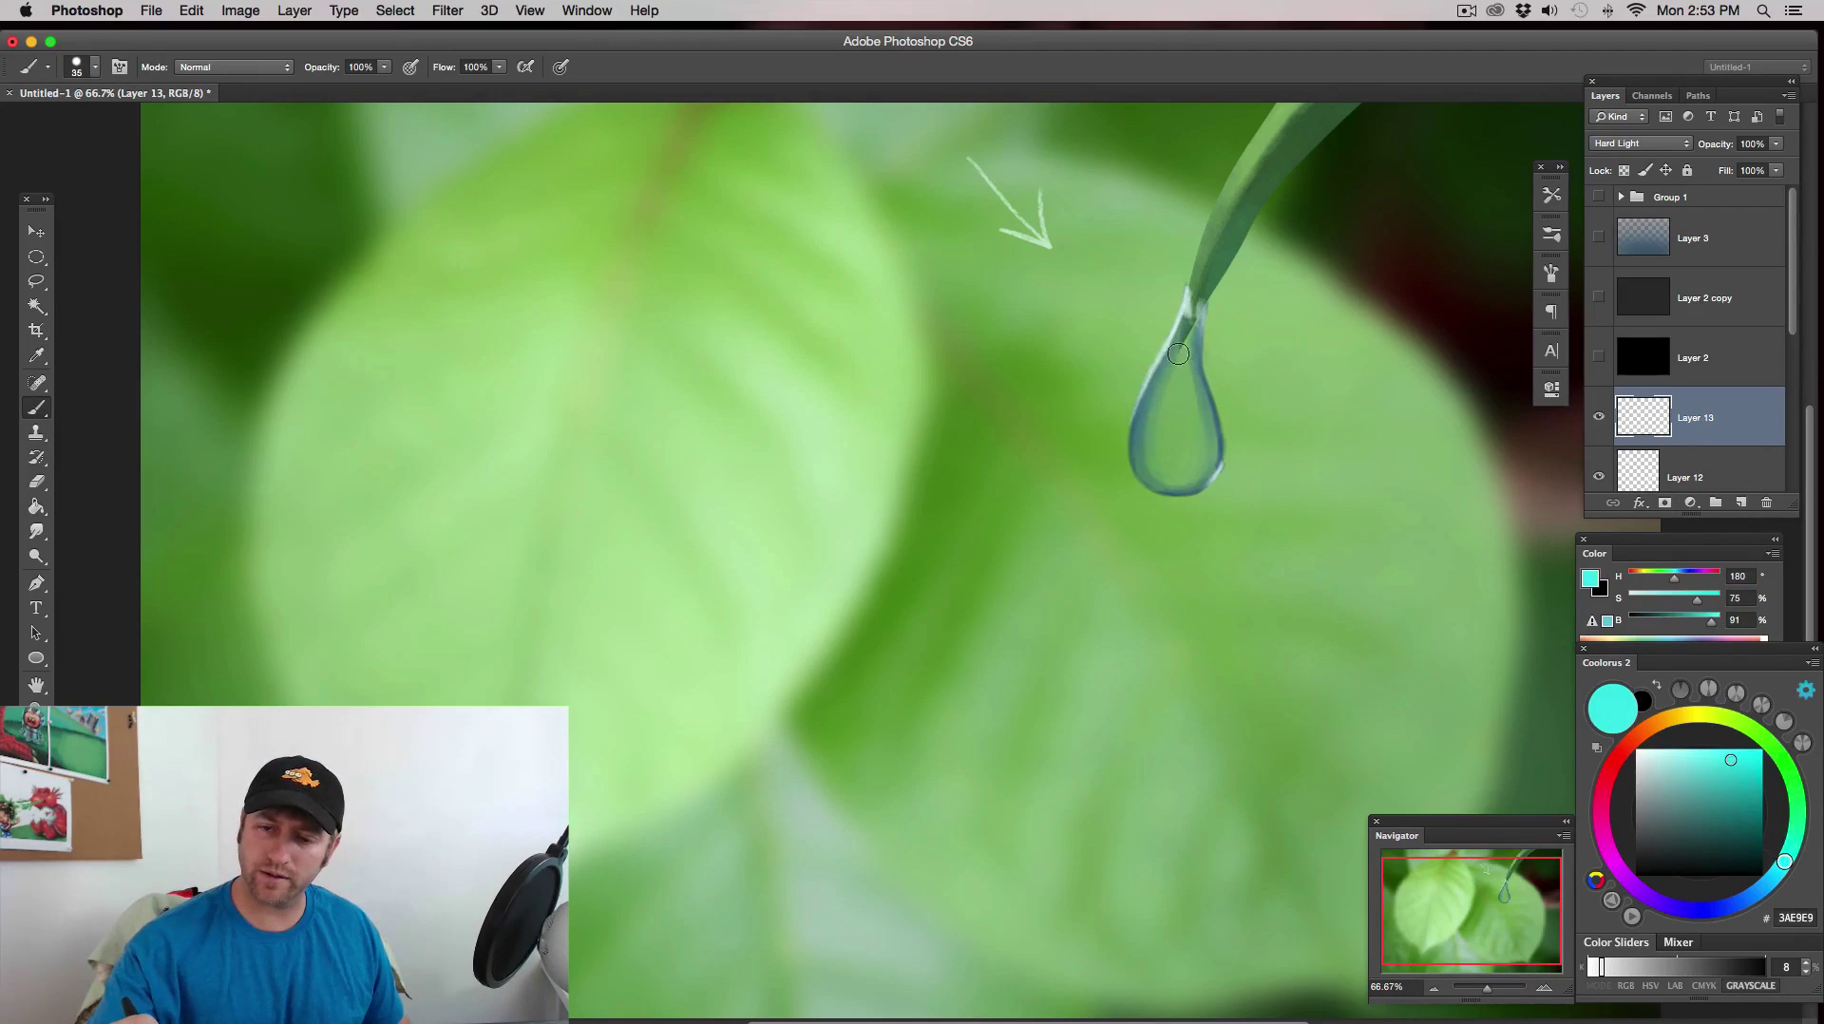
{"action": "mouse_move", "coordinate": [1175, 360]}
{"action": "left_mouse_down"}
{"action": "mouse_move", "coordinate": [1148, 422]}
{"action": "mouse_move", "coordinate": [1166, 376]}
{"action": "mouse_move", "coordinate": [1148, 477]}
{"action": "mouse_move", "coordinate": [1163, 474]}
{"action": "mouse_move", "coordinate": [1162, 376]}
{"action": "mouse_move", "coordinate": [1143, 470]}
{"action": "mouse_move", "coordinate": [1171, 482]}
{"action": "mouse_move", "coordinate": [1151, 455]}
{"action": "mouse_move", "coordinate": [1178, 348]}
{"action": "mouse_move", "coordinate": [1169, 491]}
{"action": "left_mouse_up"}
{"action": "left_click_drag", "start_coordinate": [1166, 402], "coordinate": [1154, 468]}
{"action": "key", "text": "bracketleft"}
- Soften the inner side of the cyan glow with the Eraser, enlarging it to 70 px
{"action": "key", "text": "e"}
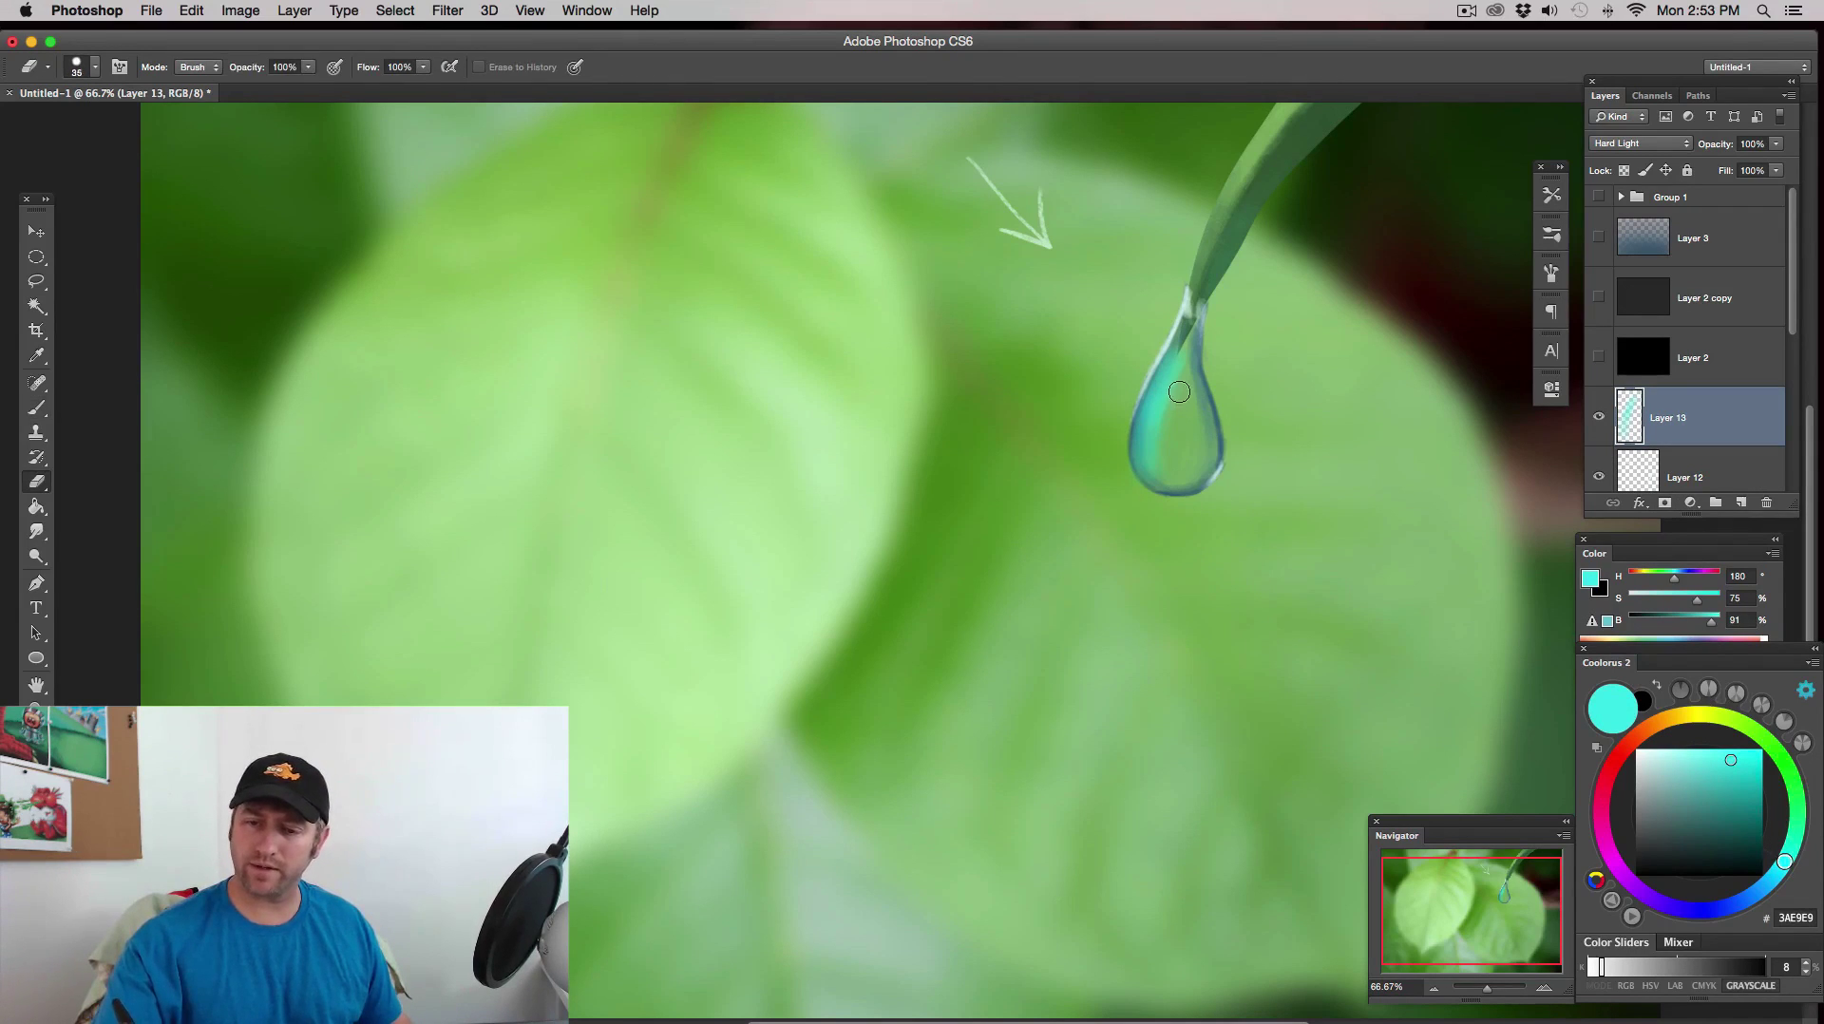
{"action": "key", "text": "bracketright"}
{"action": "key", "text": "bracketright"}
{"action": "key", "text": "bracketright"}
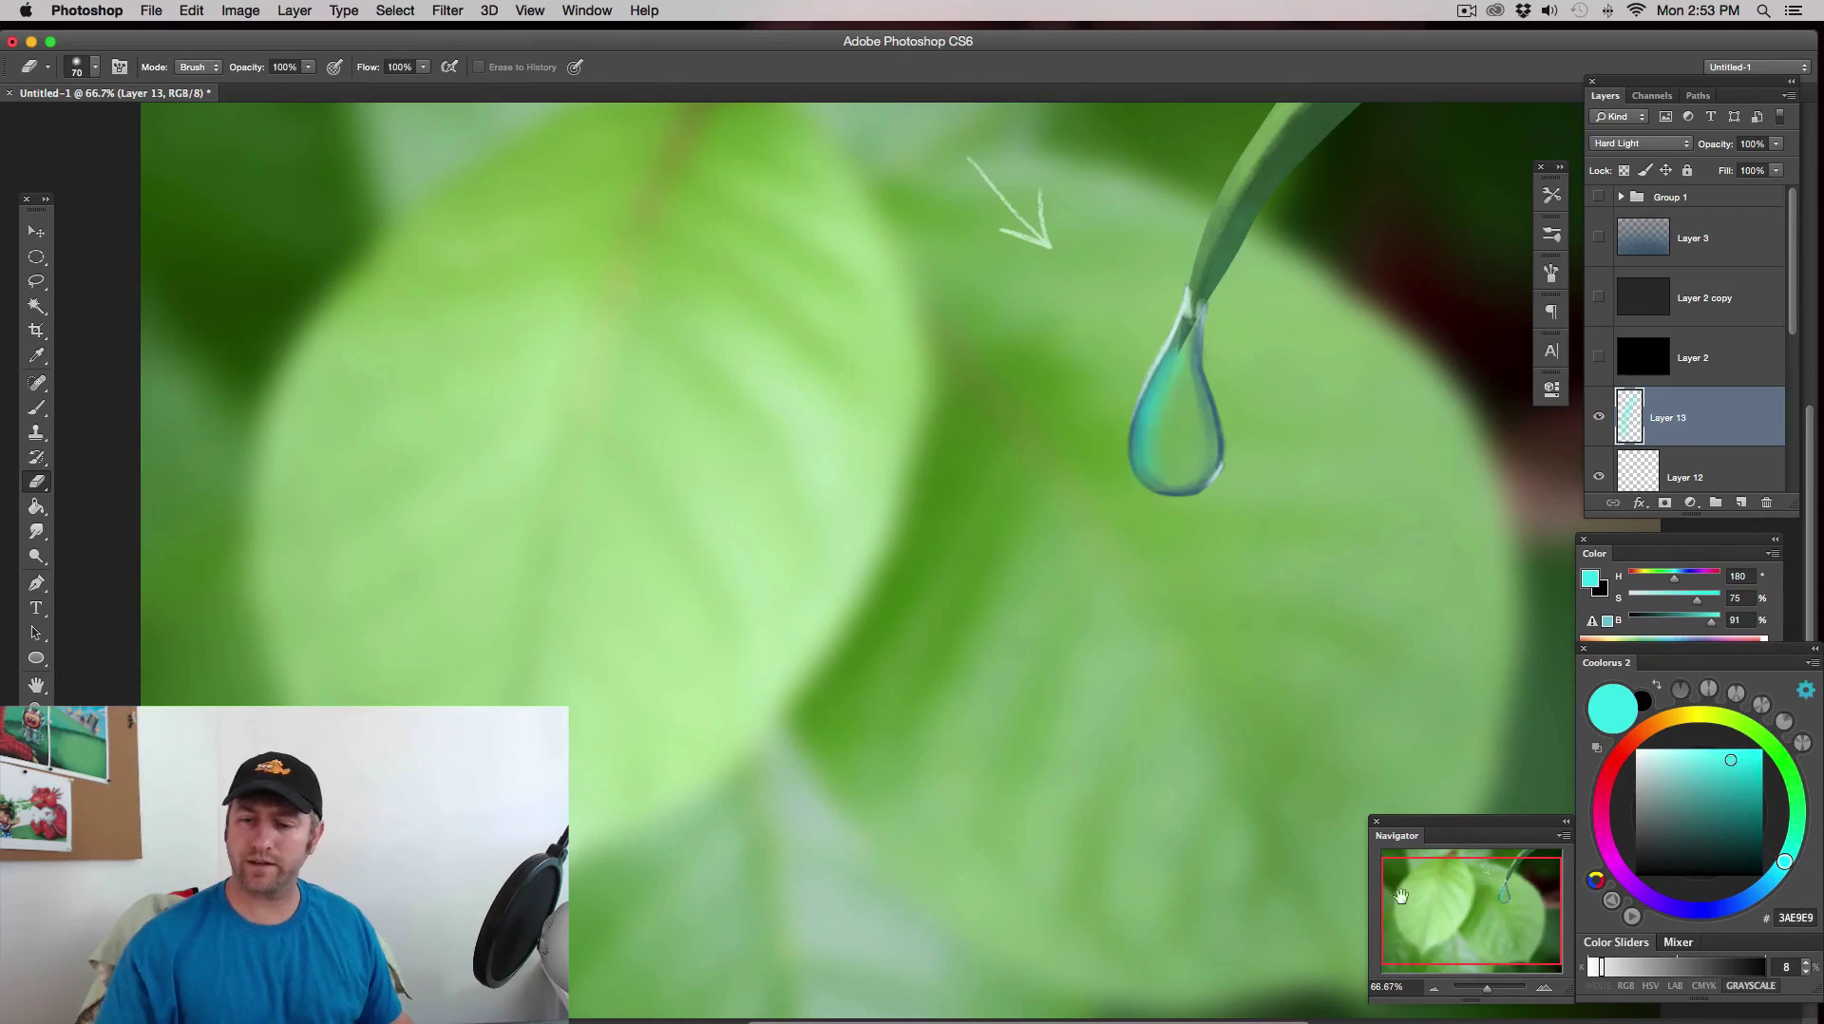
- Set the brush color to bright green 7CEB35, starting from the drop's sampled green, and add another Hard Light layer
{"action": "key", "text": "b"}
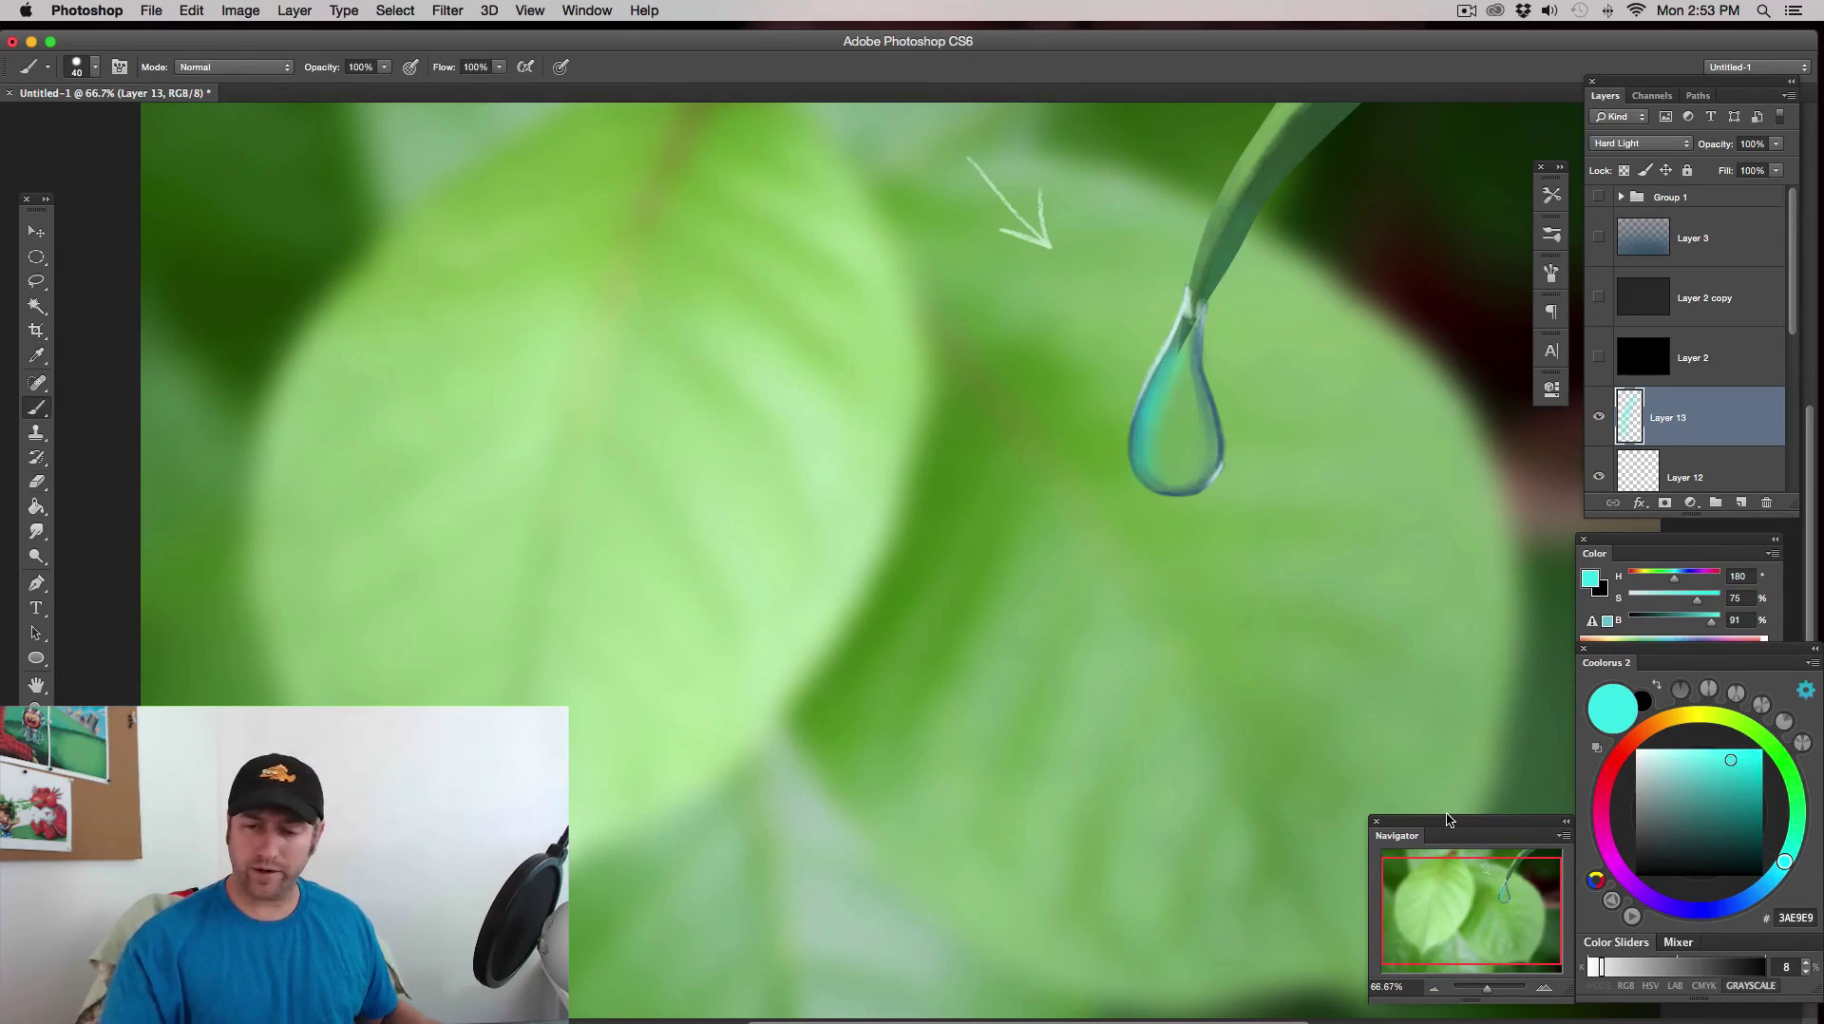
{"action": "left_click", "coordinate": [1190, 445], "text": "alt"}
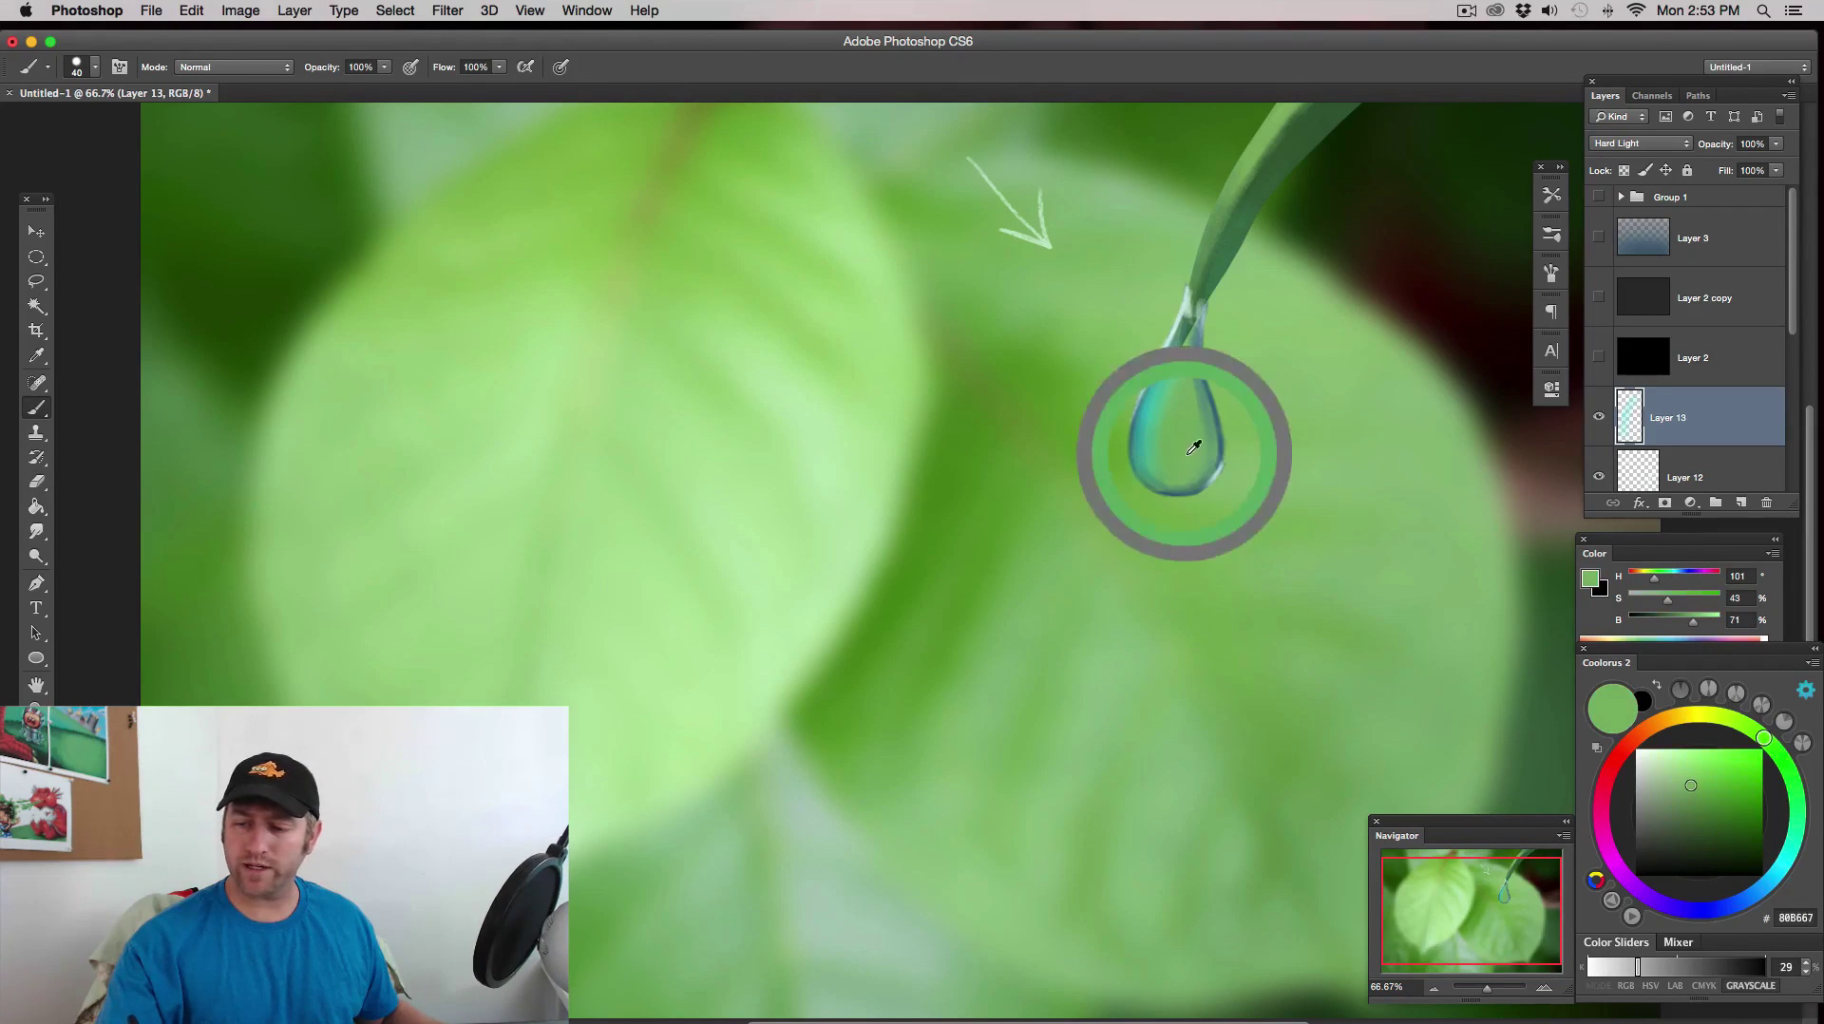
{"action": "mouse_move", "coordinate": [1765, 743]}
{"action": "left_mouse_down"}
{"action": "mouse_move", "coordinate": [1702, 774]}
{"action": "mouse_move", "coordinate": [1734, 760]}
{"action": "left_mouse_up"}
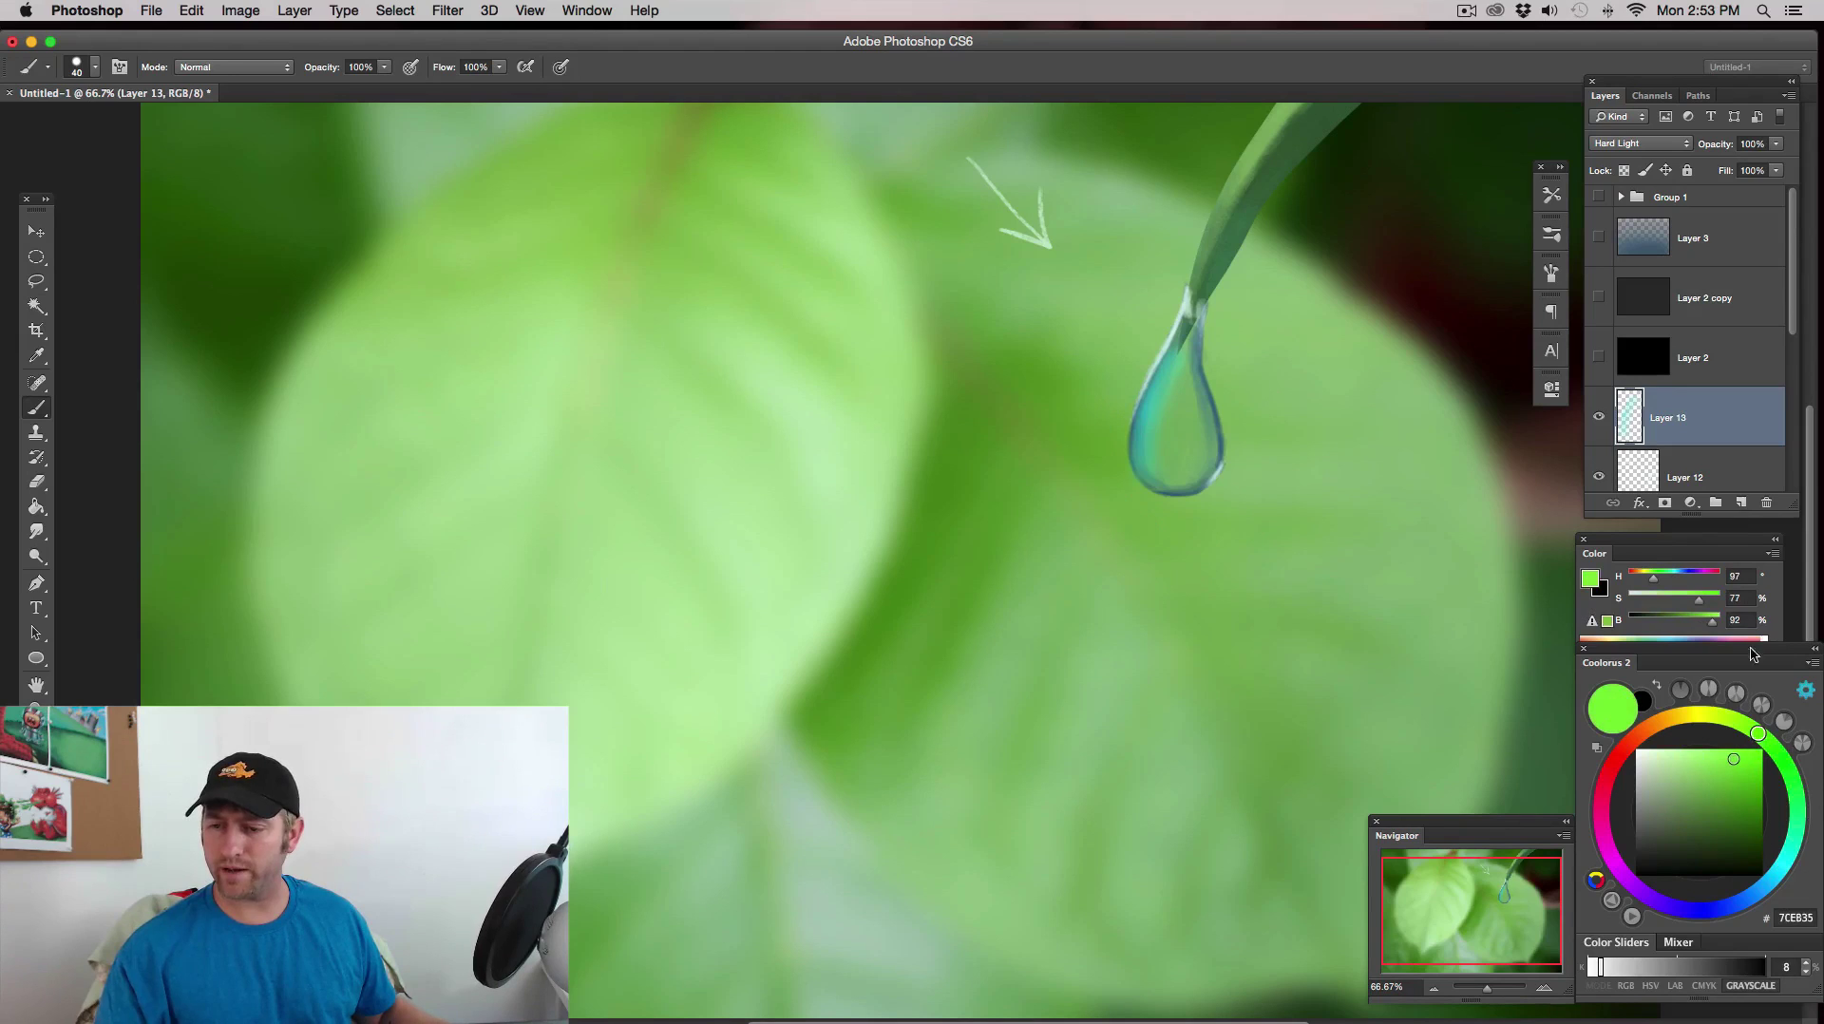
{"action": "left_click", "coordinate": [1745, 503]}
{"action": "left_click", "coordinate": [1636, 143]}
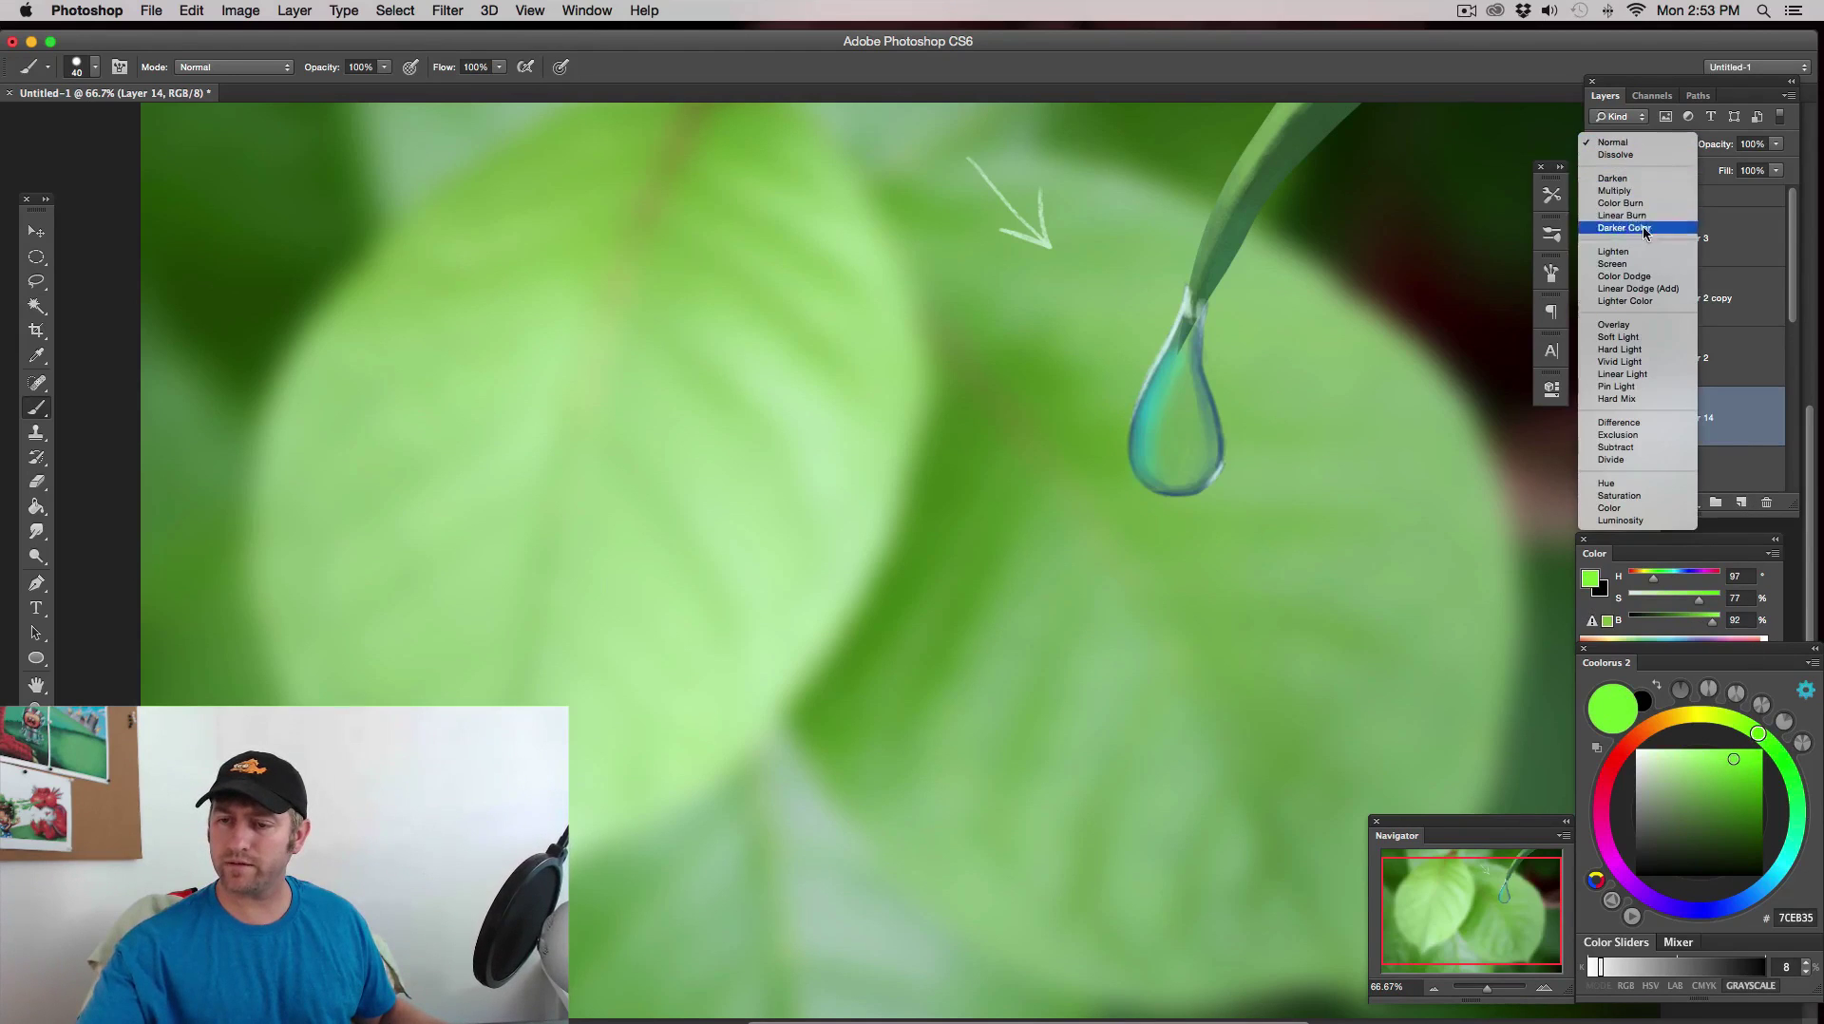
{"action": "left_click", "coordinate": [1626, 348]}
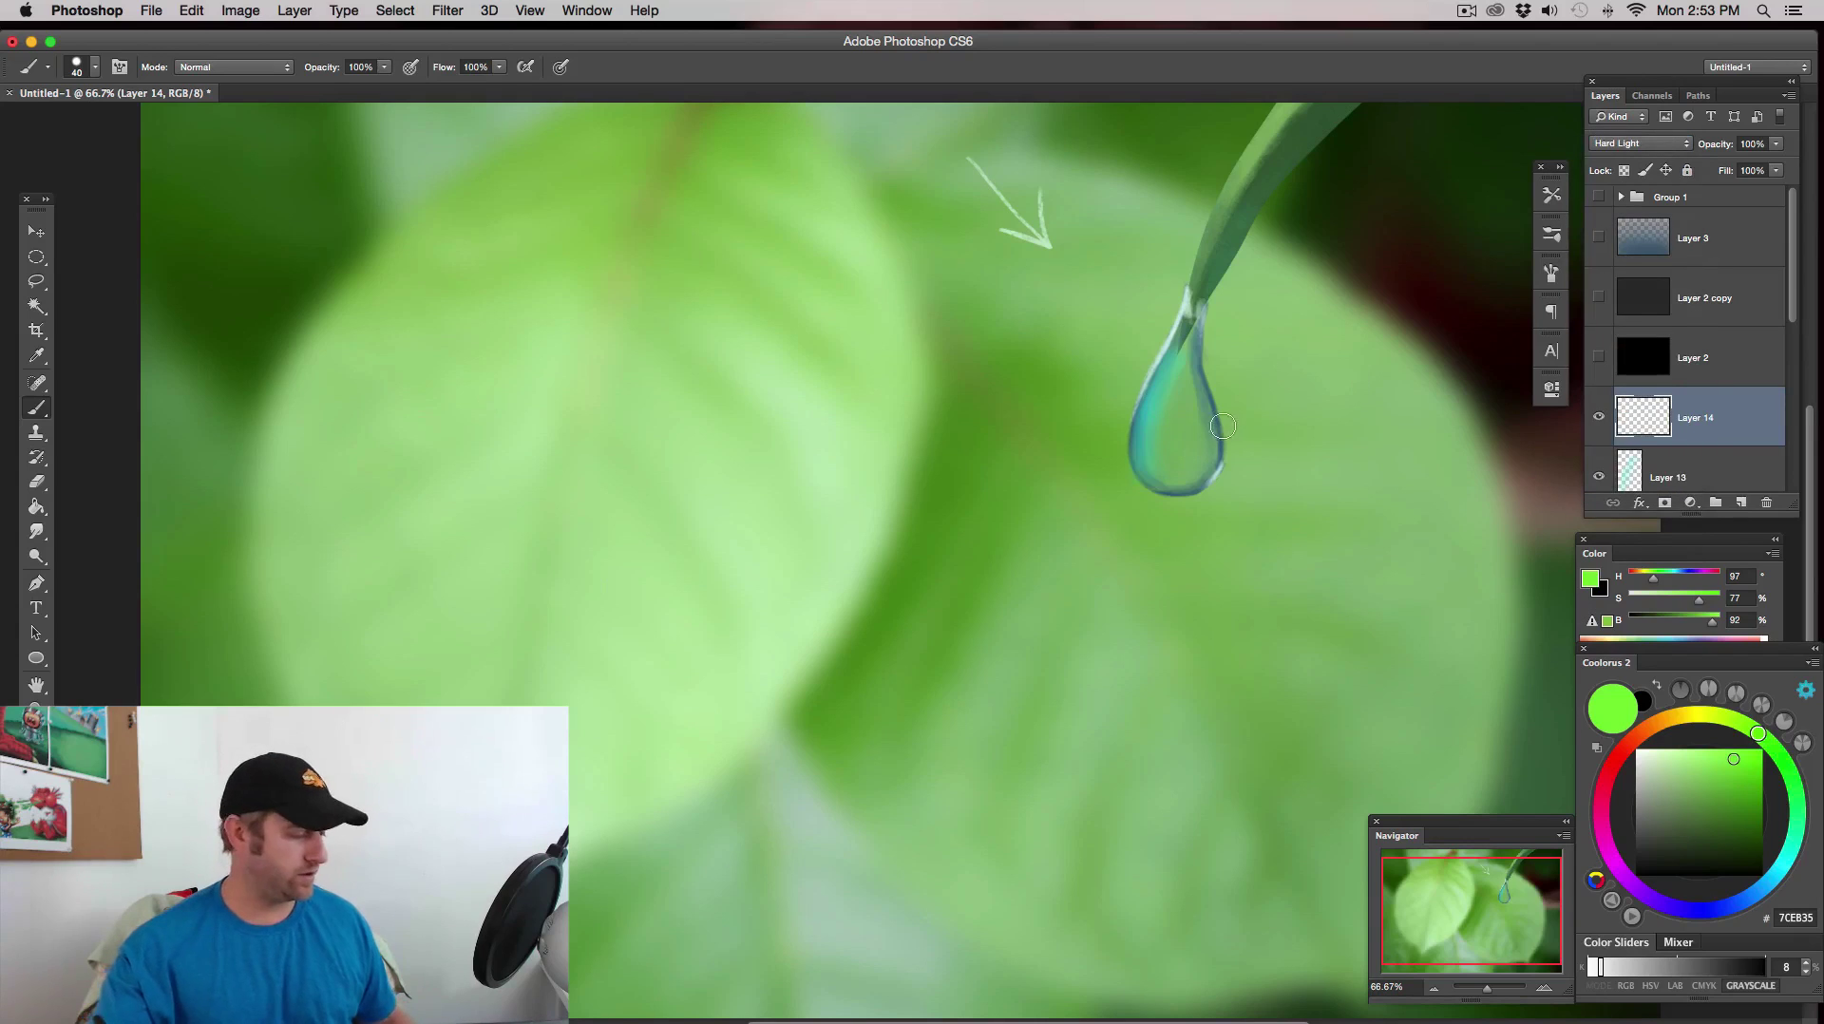
- Paint a bright green glow in the drop's lower center, enlarging the brush from 40 to 60 px
{"action": "mouse_move", "coordinate": [1200, 434]}
{"action": "left_mouse_down"}
{"action": "mouse_move", "coordinate": [1173, 439]}
{"action": "mouse_move", "coordinate": [1179, 400]}
{"action": "mouse_move", "coordinate": [1172, 456]}
{"action": "mouse_move", "coordinate": [1172, 408]}
{"action": "mouse_move", "coordinate": [1187, 454]}
{"action": "mouse_move", "coordinate": [1178, 433]}
{"action": "left_mouse_up"}
{"action": "key", "text": "]"}
{"action": "key", "text": "]"}
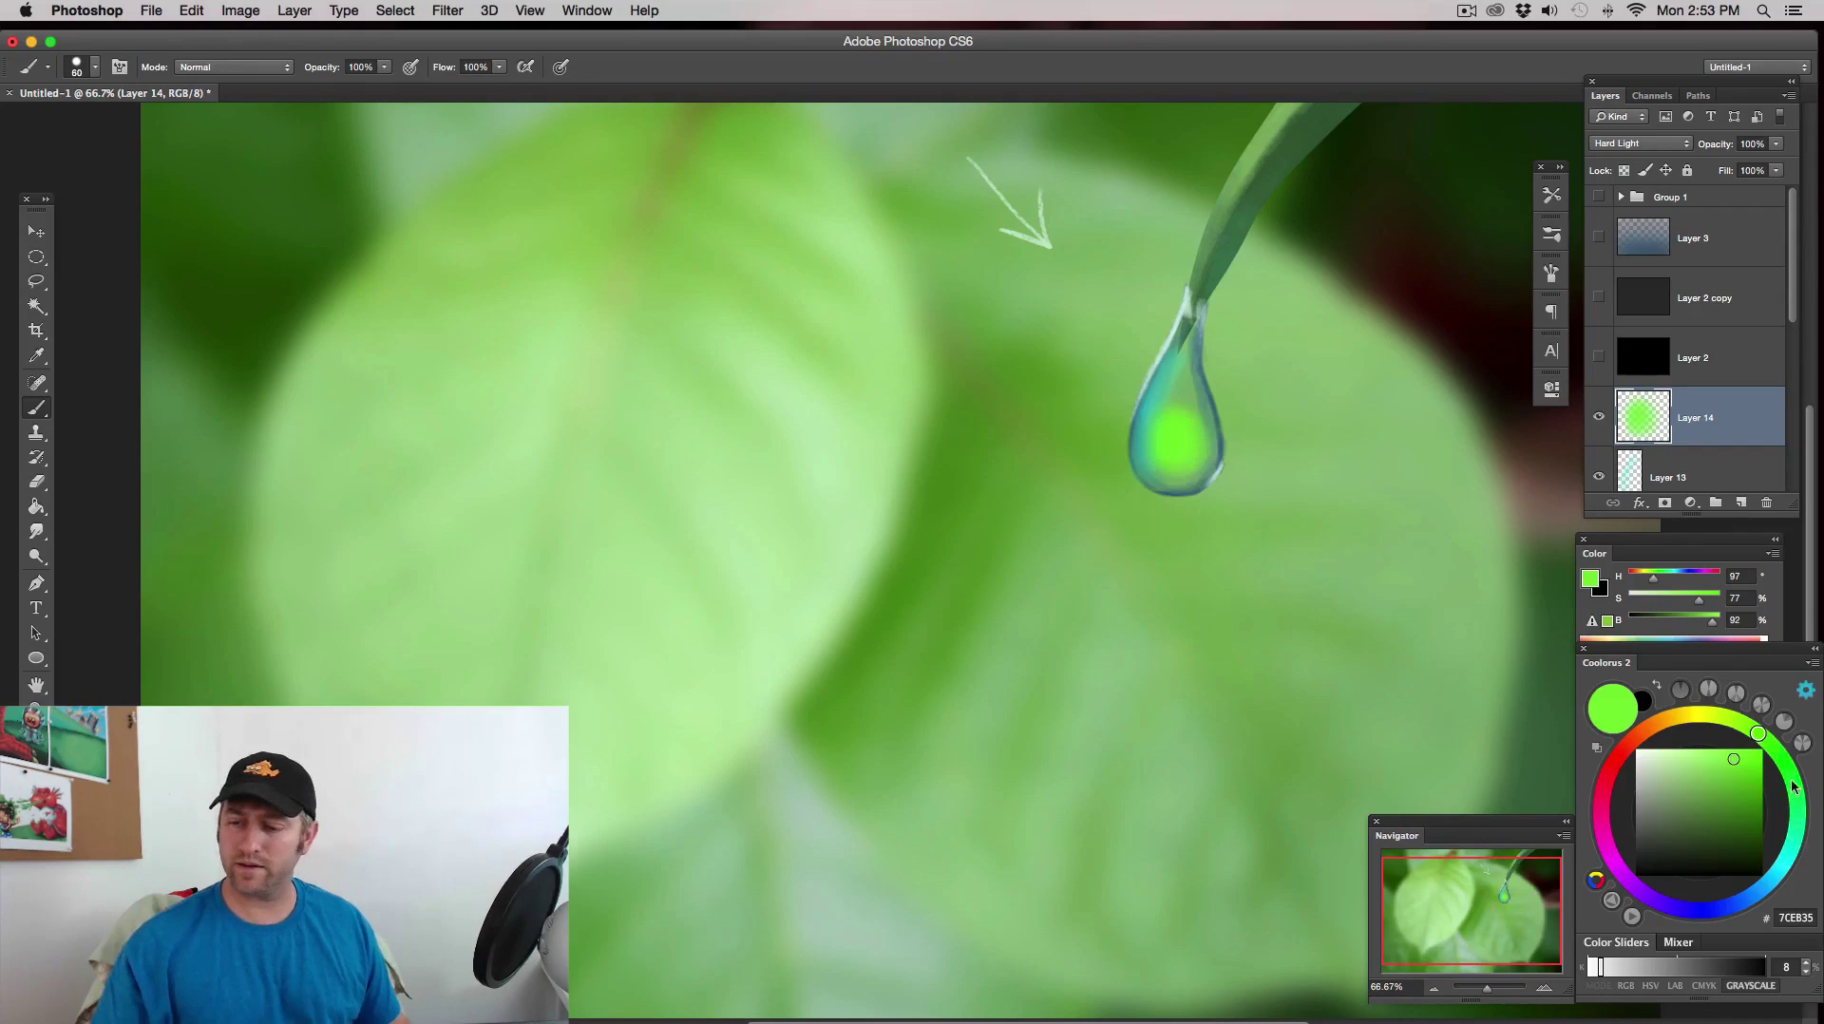
- Set the color to dark green 307406 and paint the upper interior of the drop above the bright glow
{"action": "left_click_drag", "start_coordinate": [1735, 761], "coordinate": [1755, 818]}
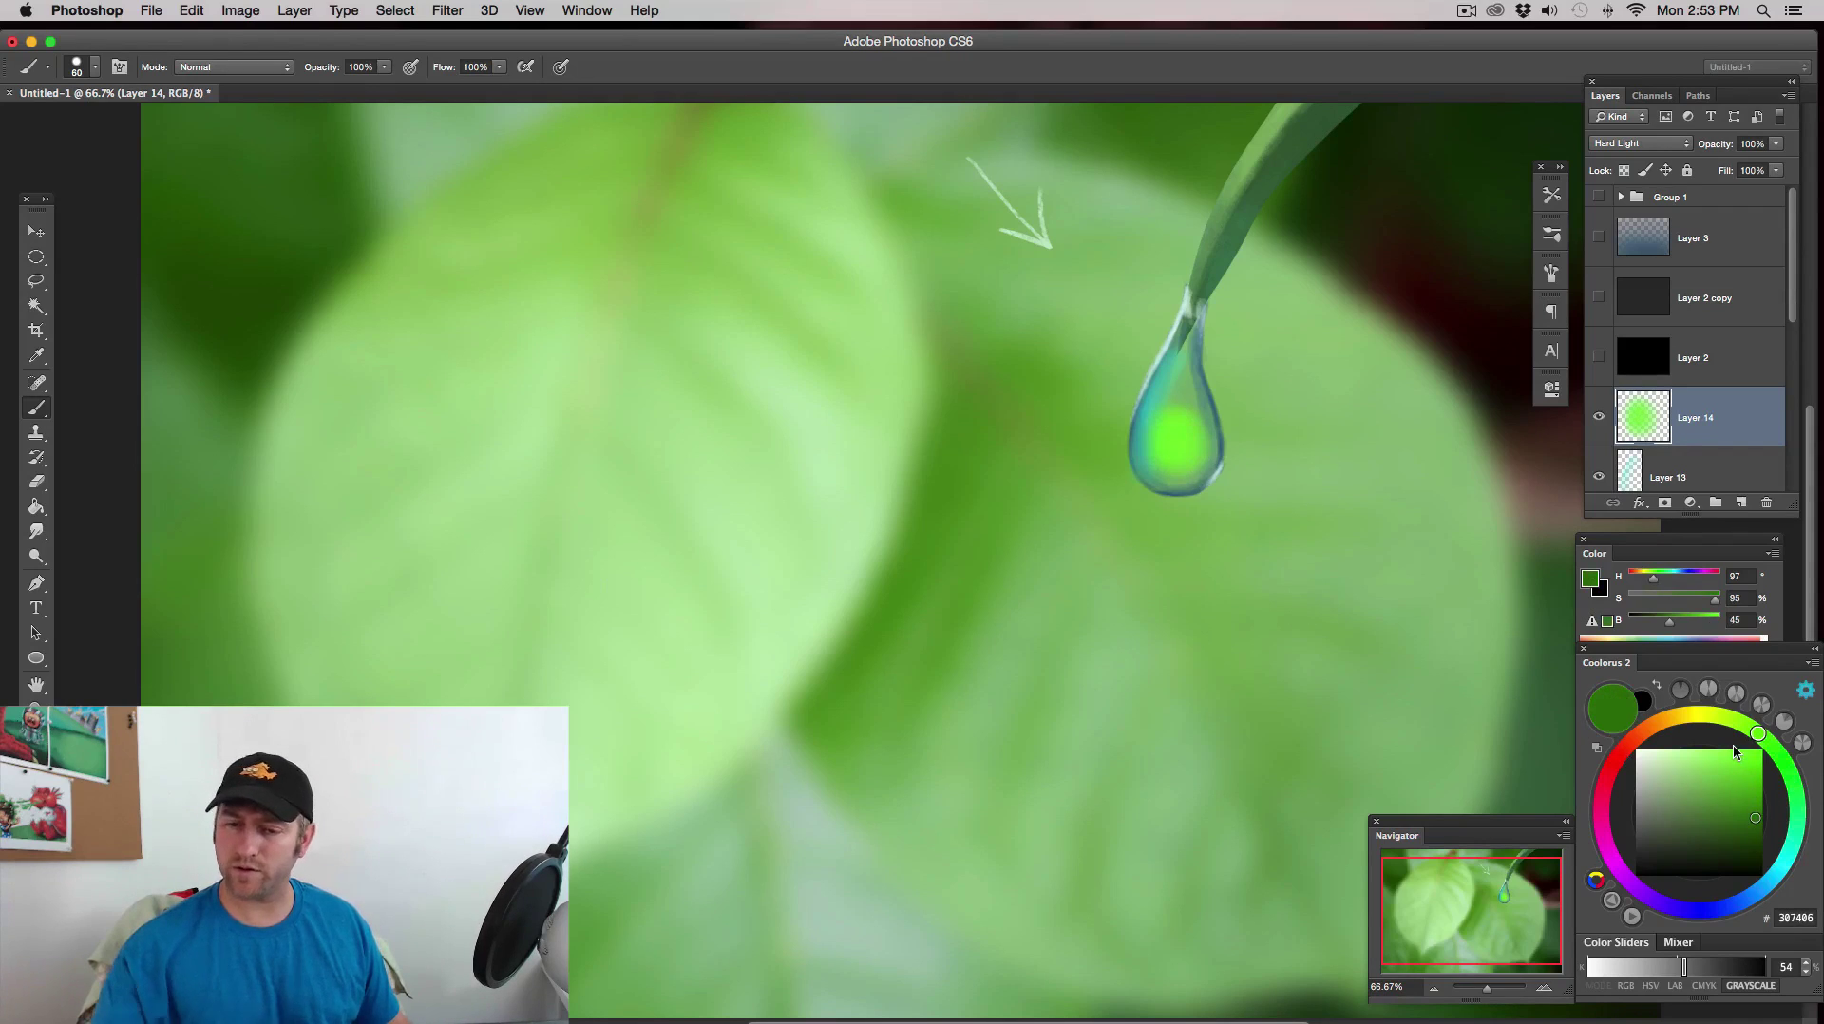
{"action": "key", "text": "["}
{"action": "key", "text": "["}
{"action": "left_click_drag", "start_coordinate": [1181, 388], "coordinate": [1184, 363]}
{"action": "key", "text": "]"}
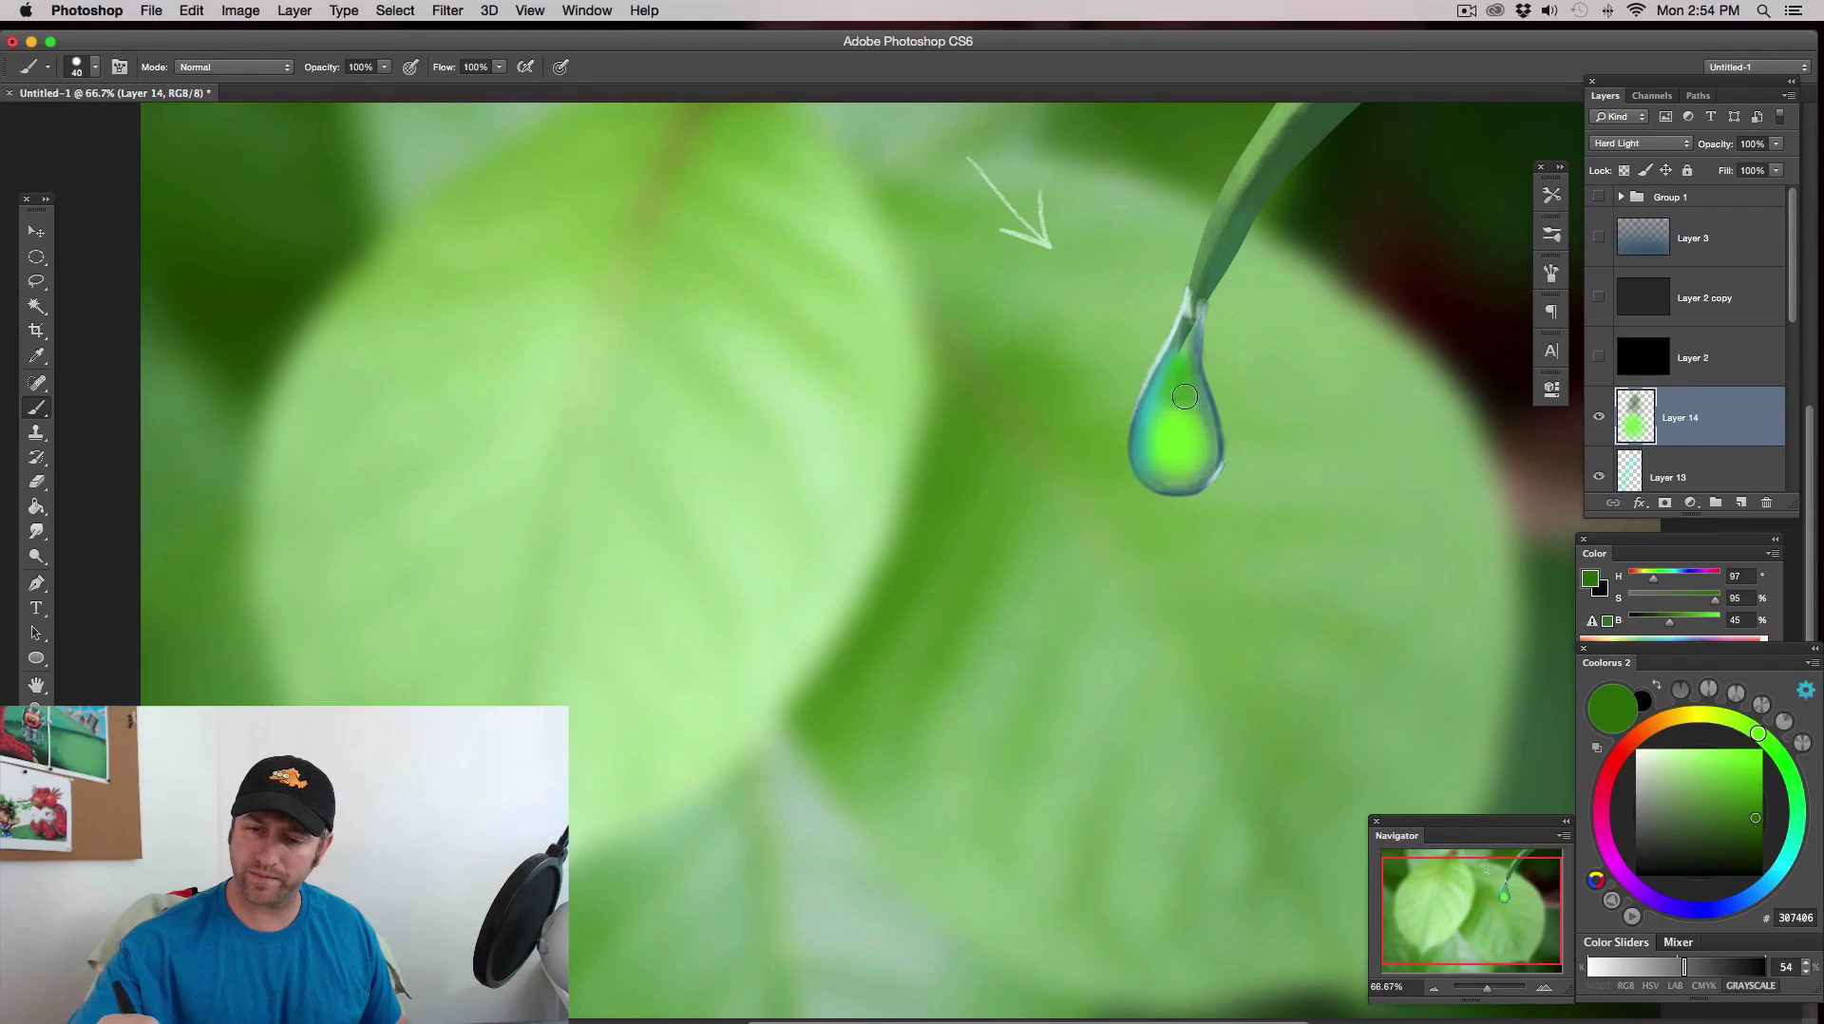
- Blend sampled dark and bright greens through the upper and middle interior of the droplet with a soft 45 px brush
{"action": "key", "text": "bracketright"}
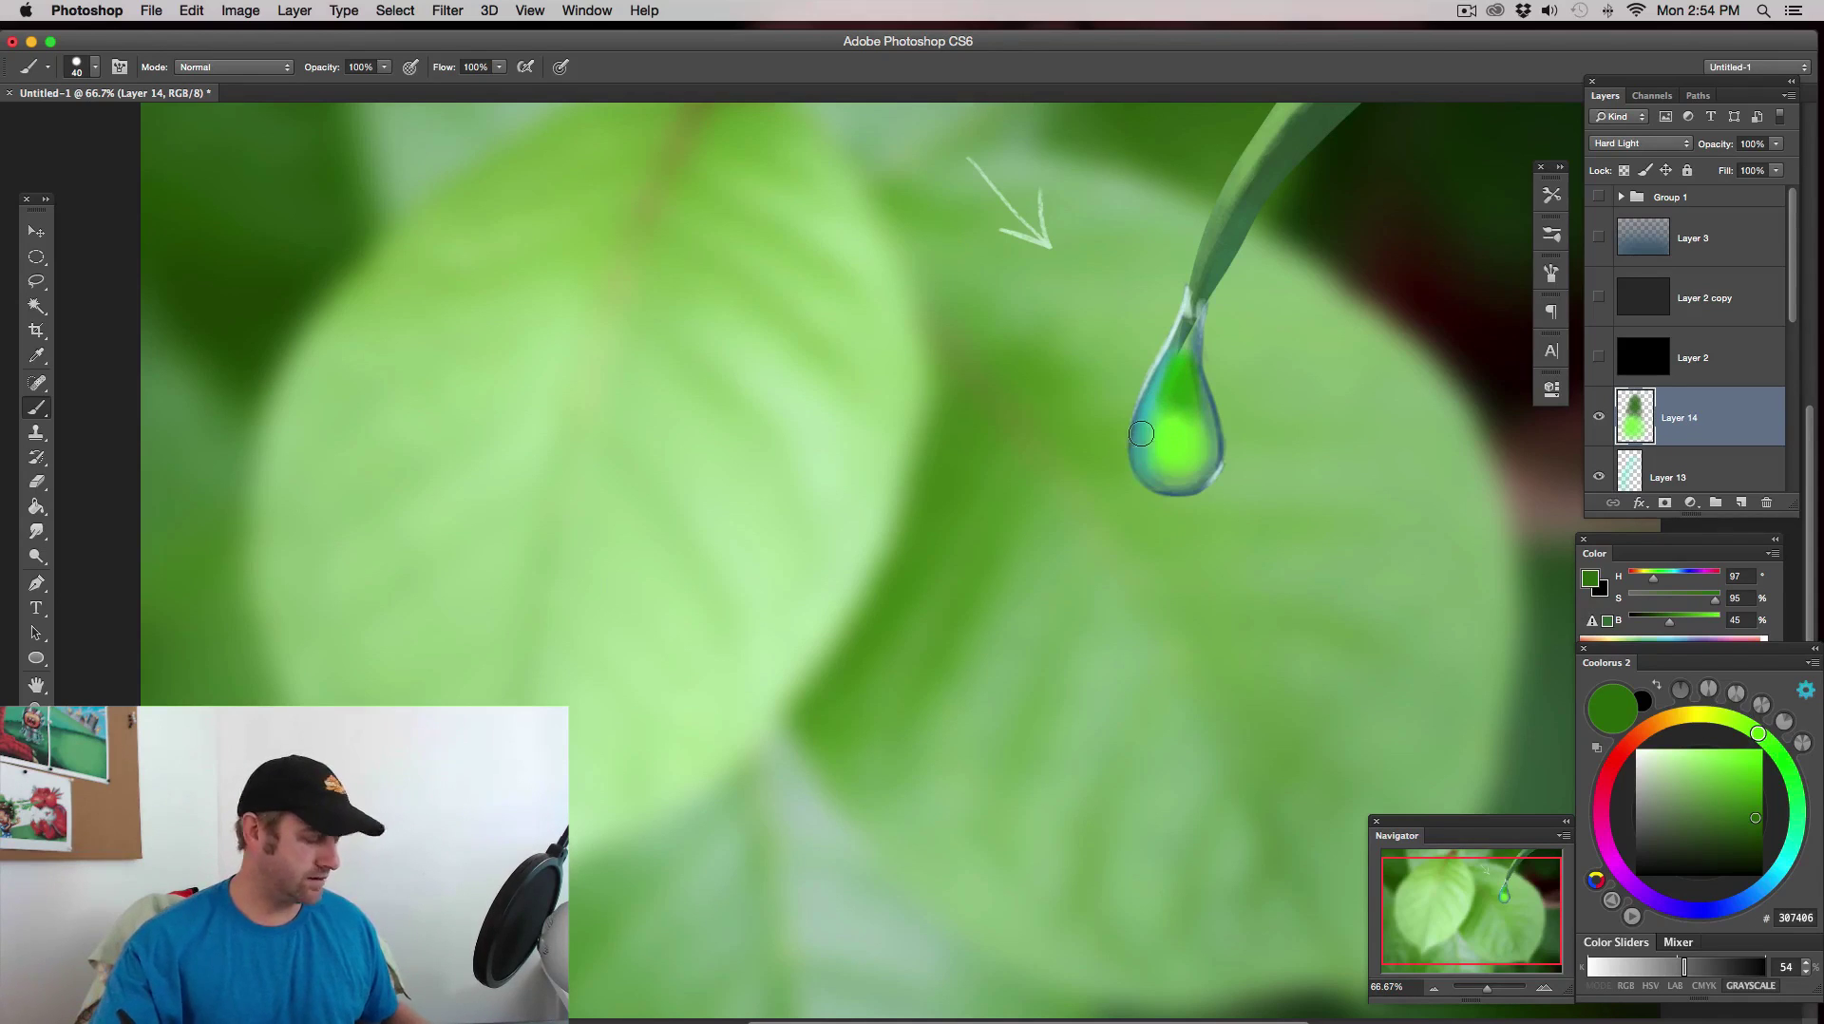
{"action": "left_click", "coordinate": [1169, 413], "text": "alt"}
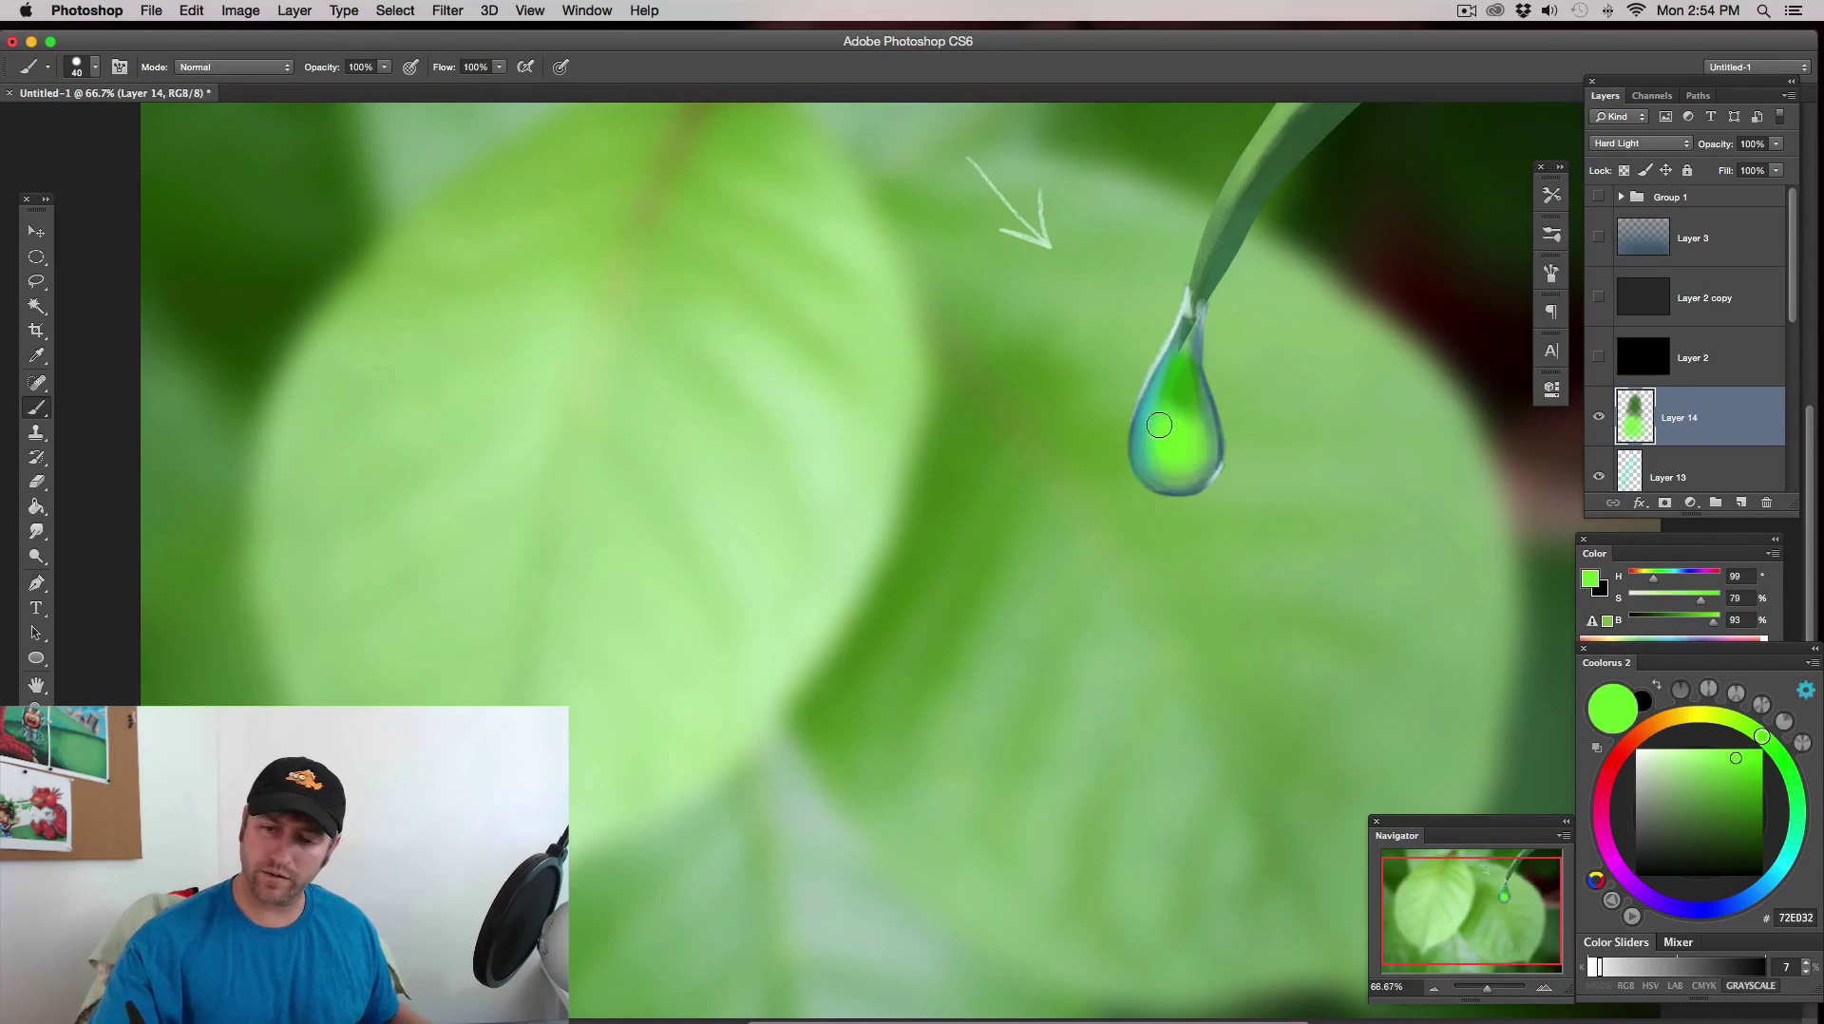
{"action": "left_click", "coordinate": [1189, 384], "text": "alt"}
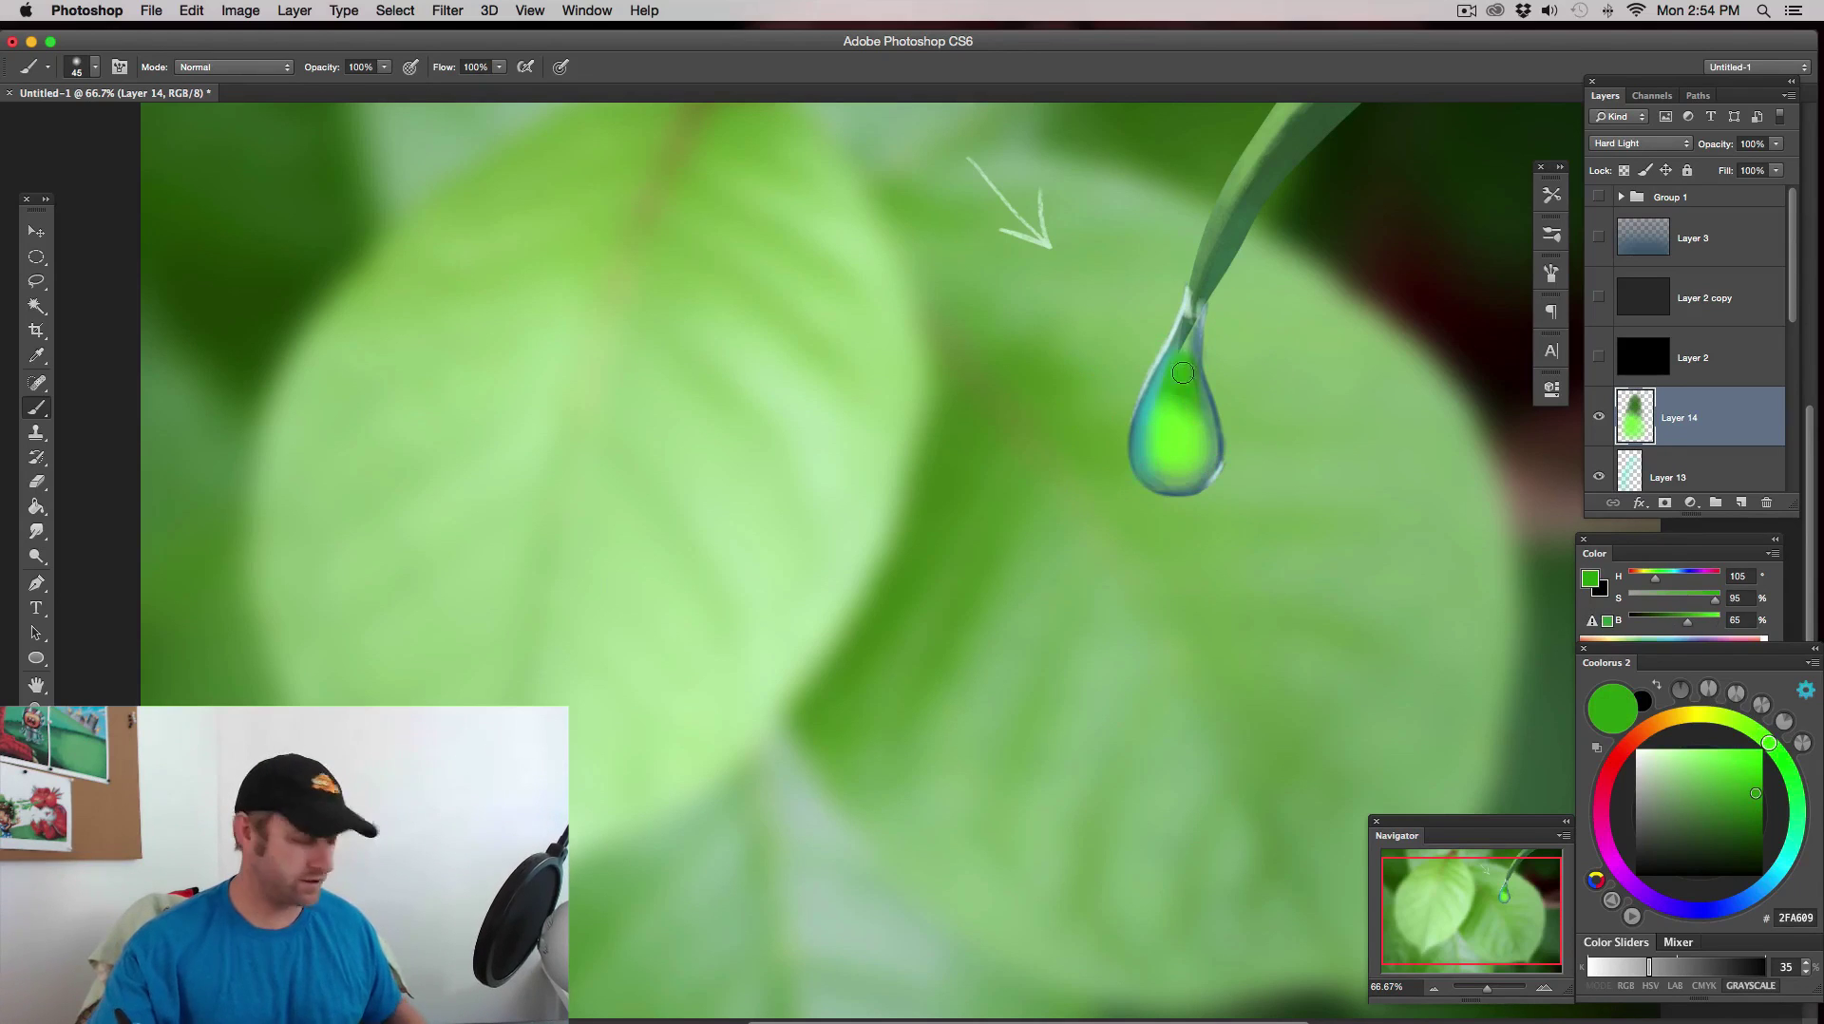
{"action": "left_click", "coordinate": [1174, 418], "text": "alt"}
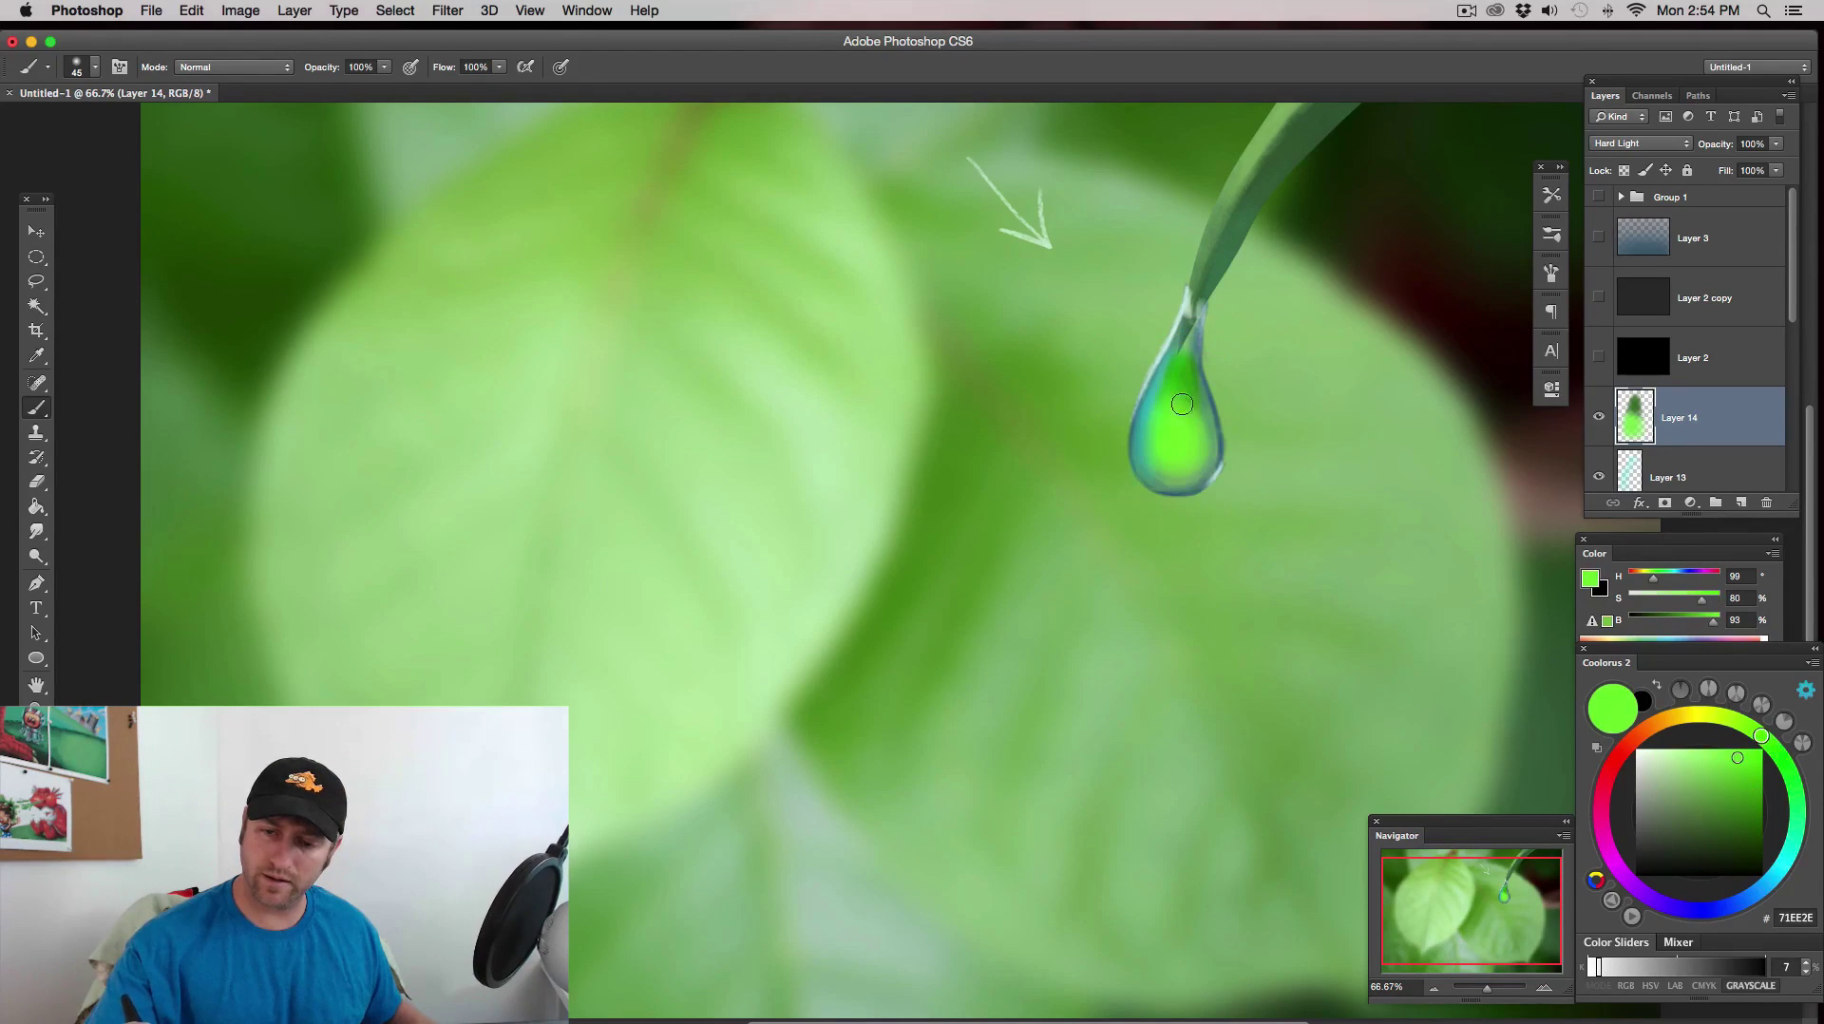
{"action": "left_click", "coordinate": [1181, 377], "text": "alt"}
{"action": "left_click_drag", "start_coordinate": [1173, 391], "coordinate": [1158, 419]}
{"action": "left_click", "coordinate": [1177, 425], "text": "alt"}
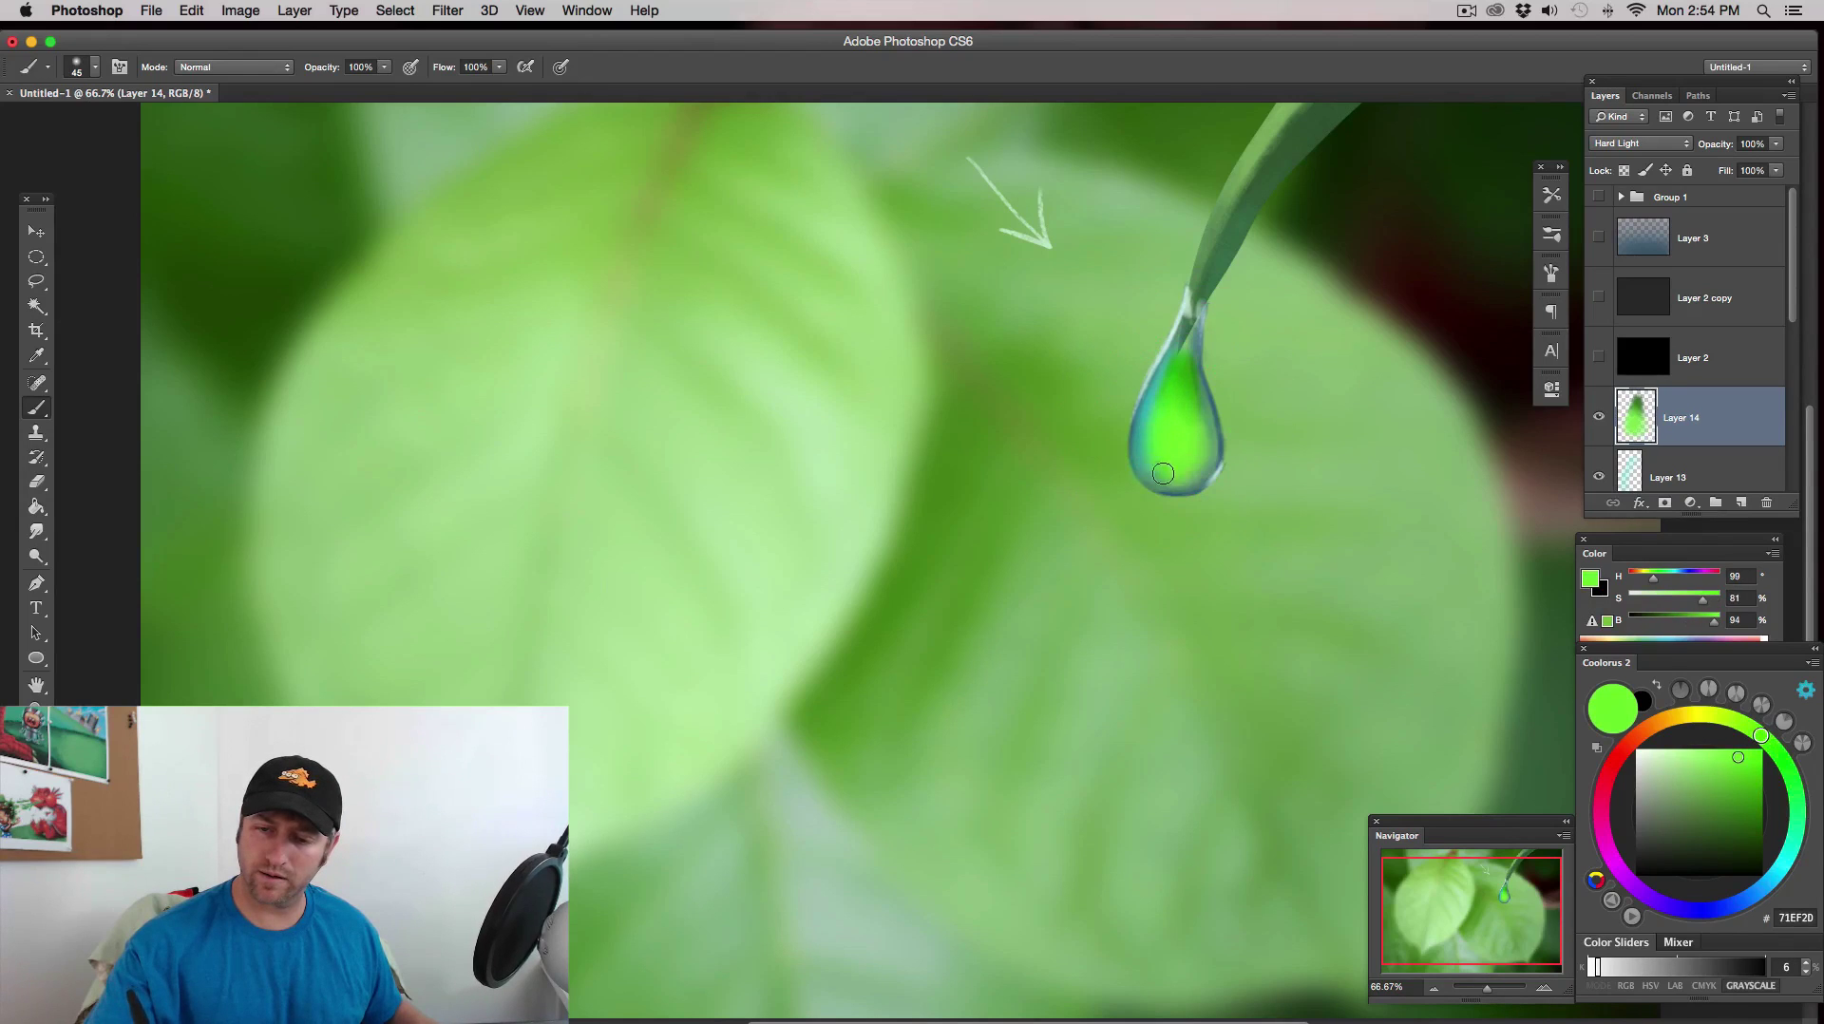
{"action": "left_click", "coordinate": [1171, 462], "text": "alt"}
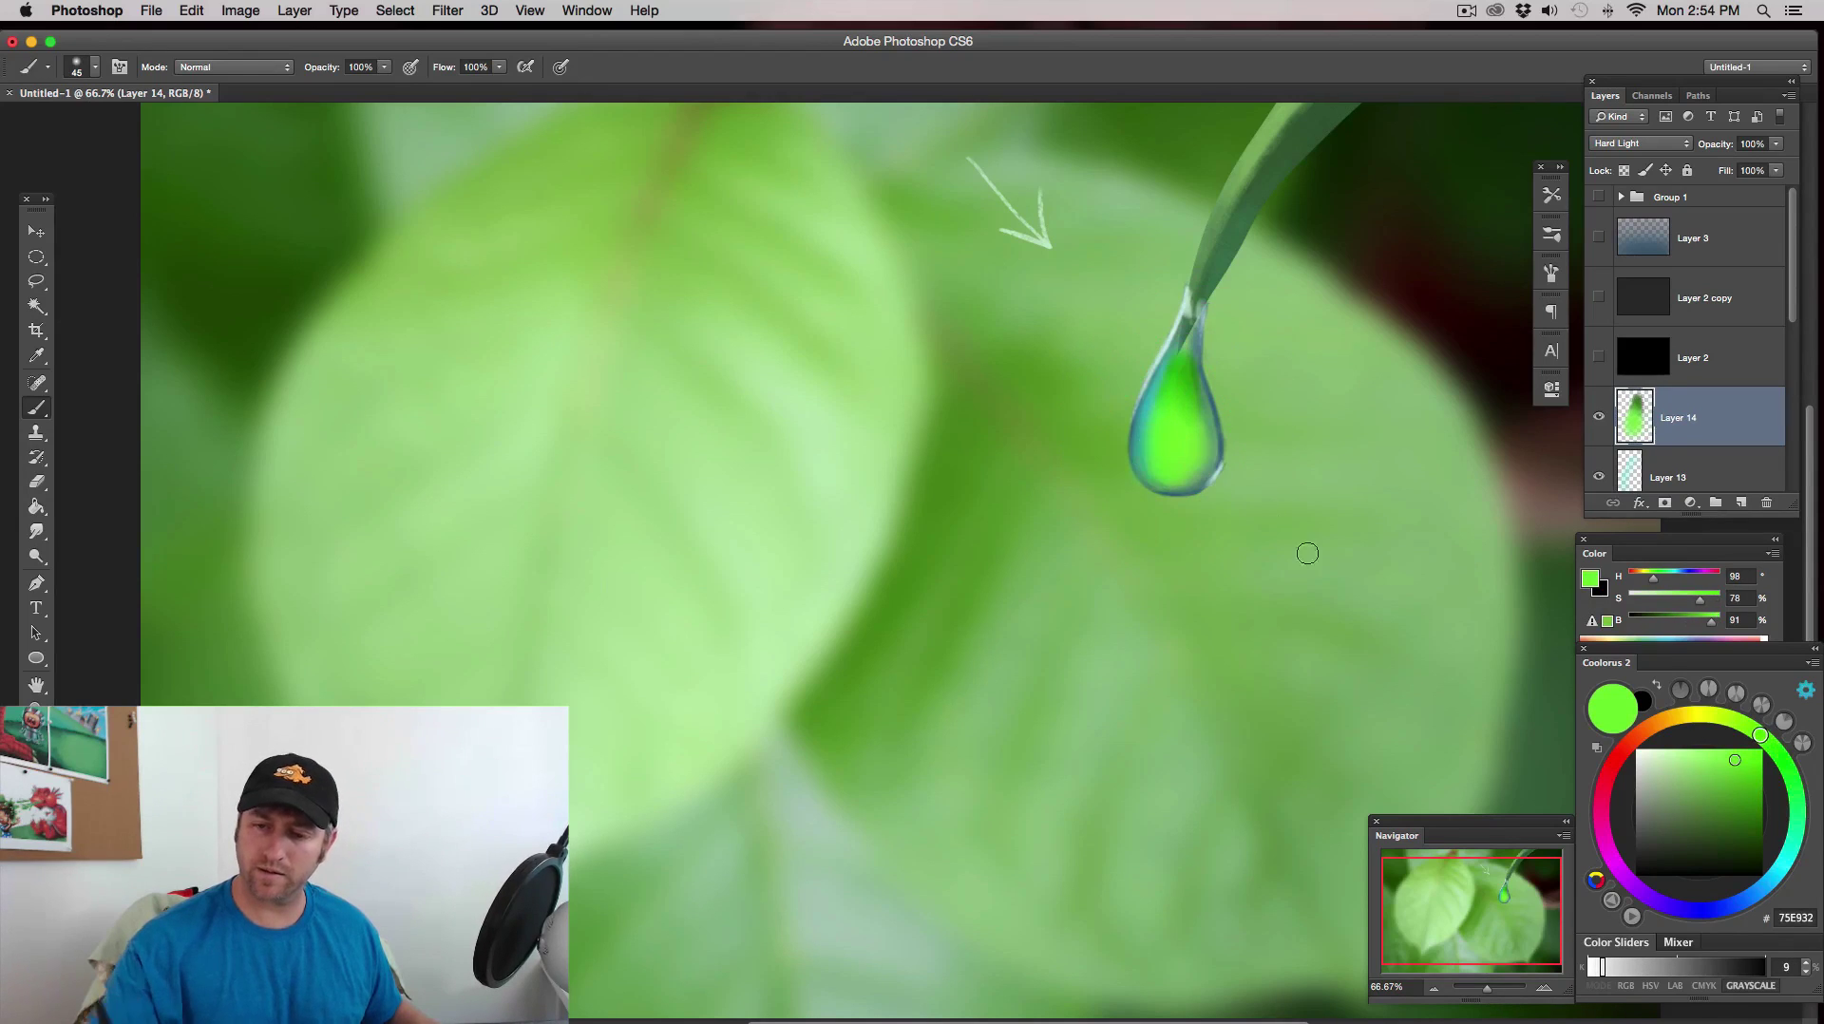
- Paint sampled teal tones along the droplet's left inner edge, blending them toward the green centre
{"action": "left_click", "coordinate": [1437, 989]}
{"action": "left_click", "coordinate": [1437, 988]}
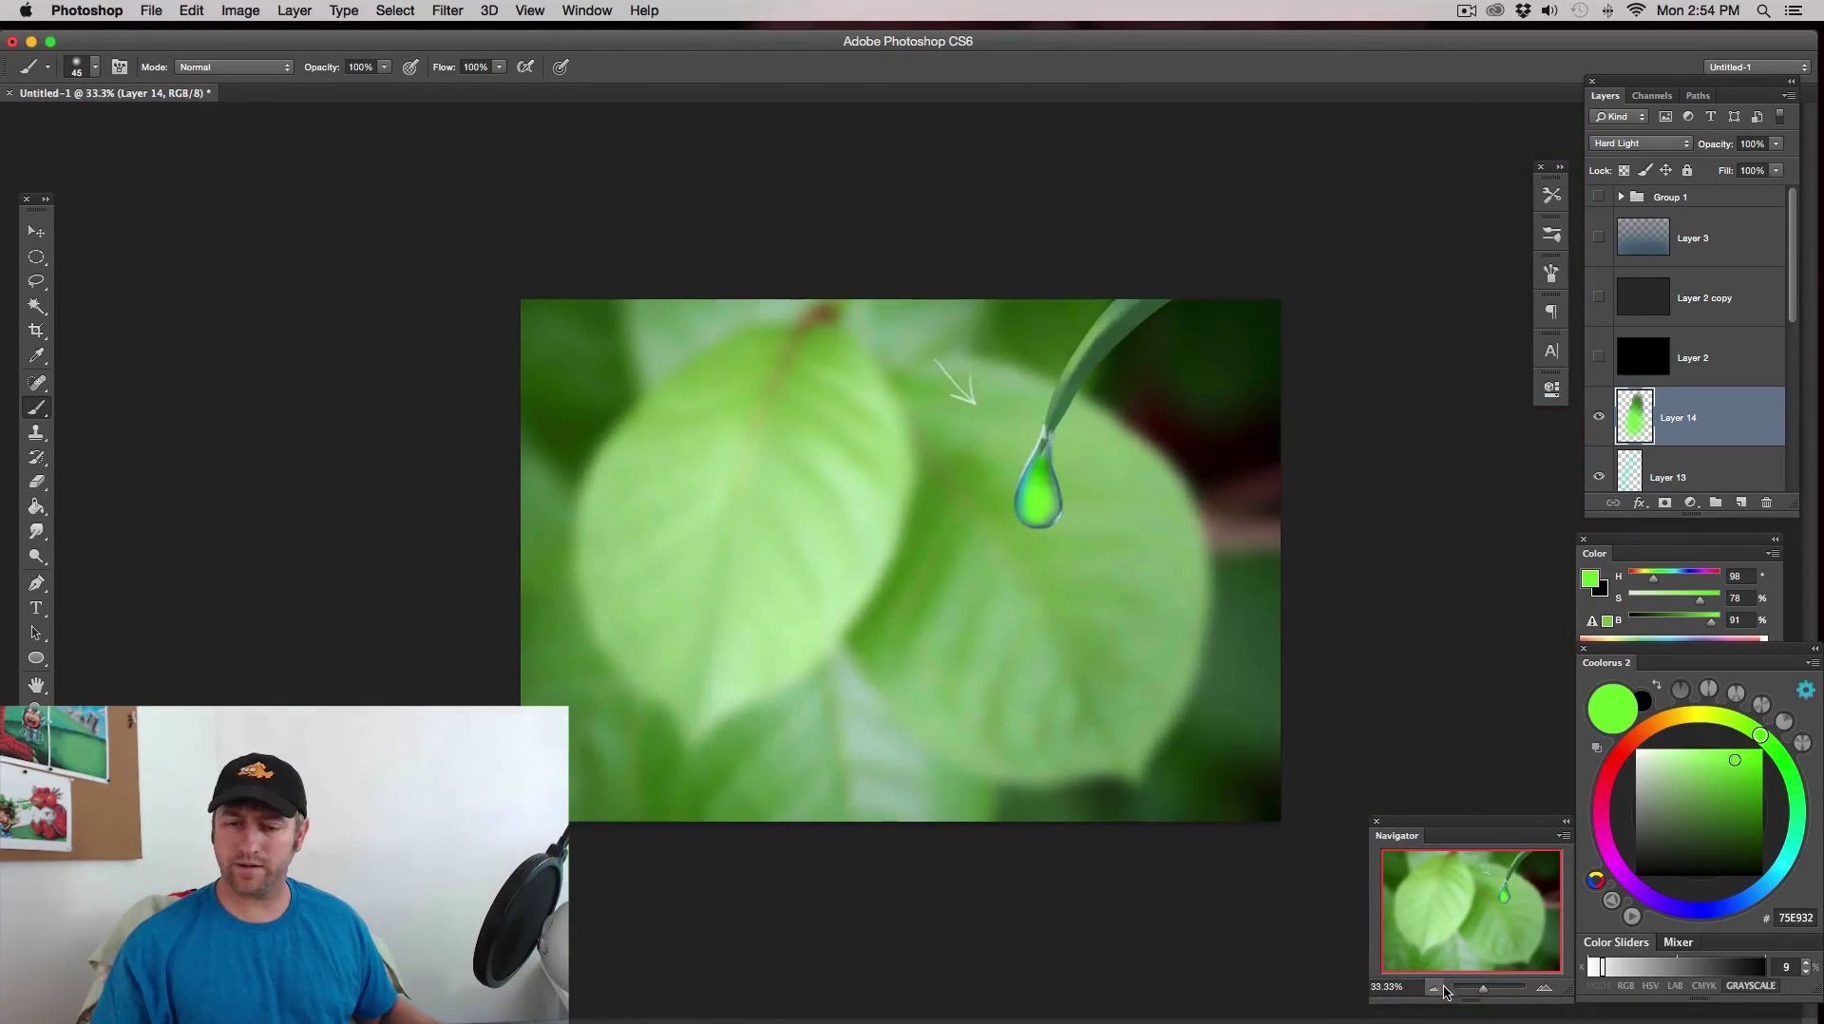
{"action": "left_click", "coordinate": [1543, 988]}
{"action": "left_click", "coordinate": [1106, 416], "text": "alt"}
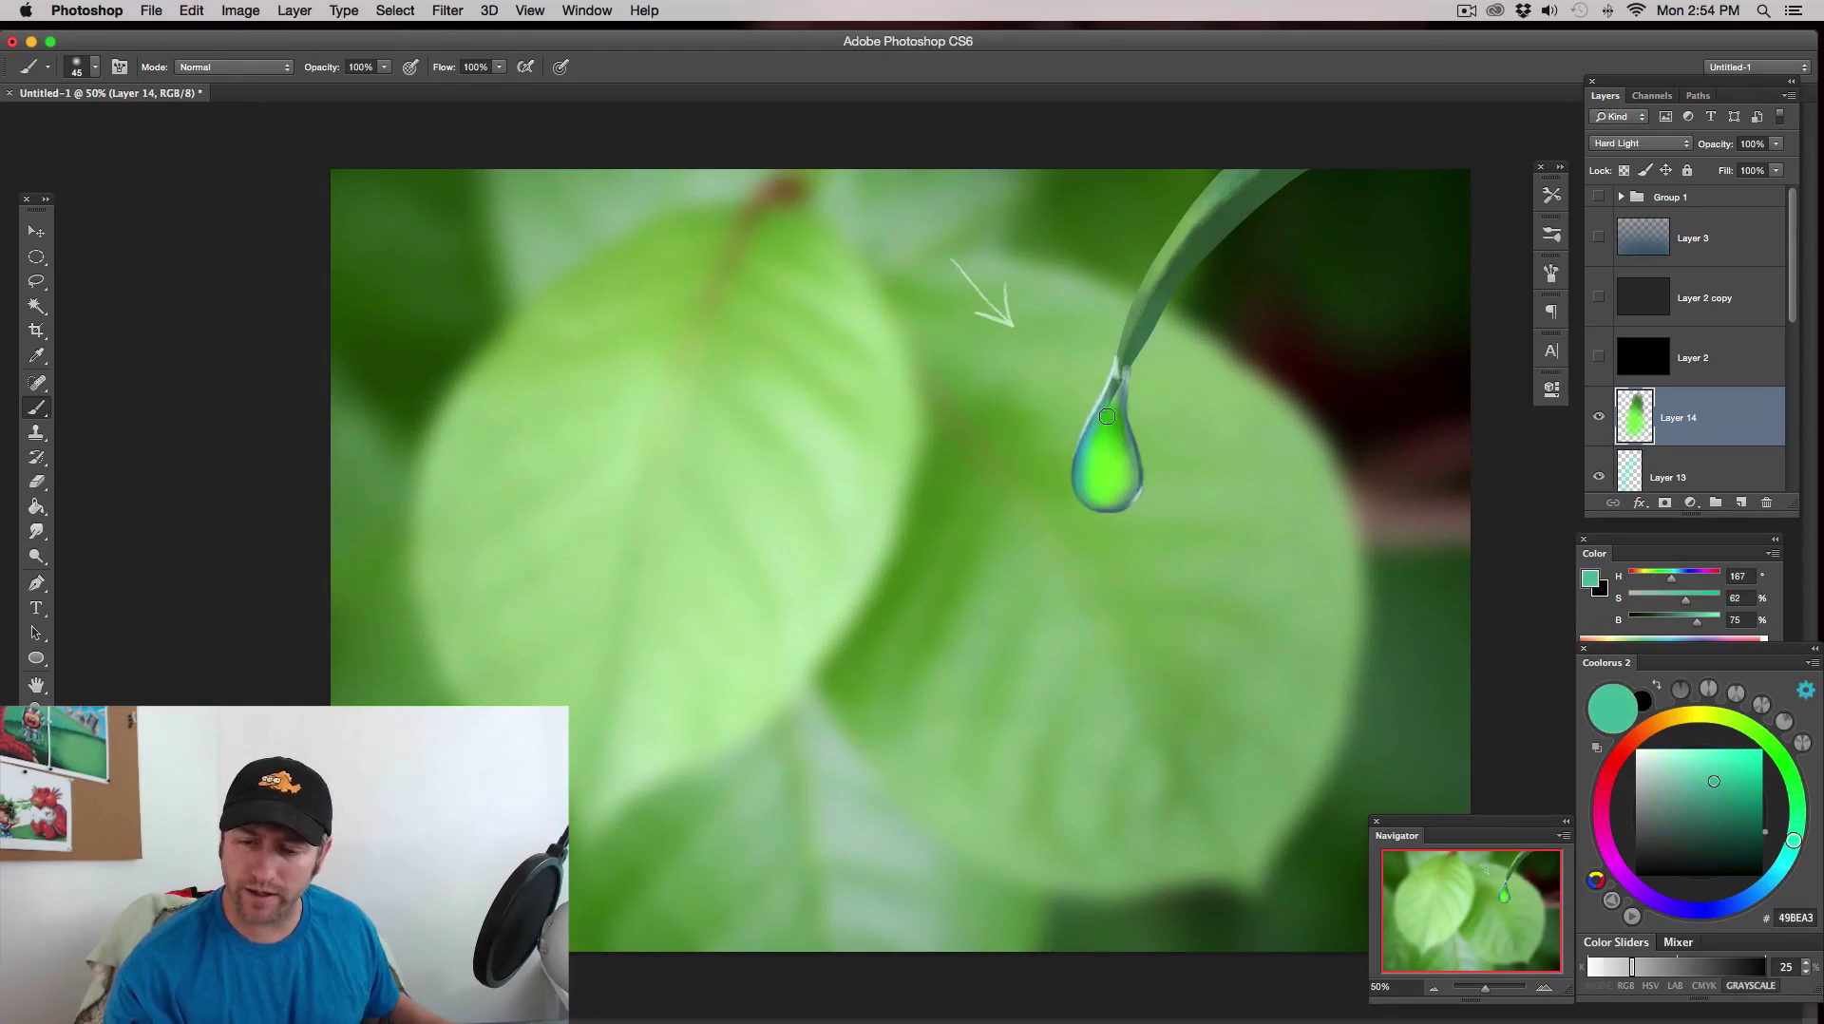
{"action": "left_click", "coordinate": [1100, 423], "text": "alt"}
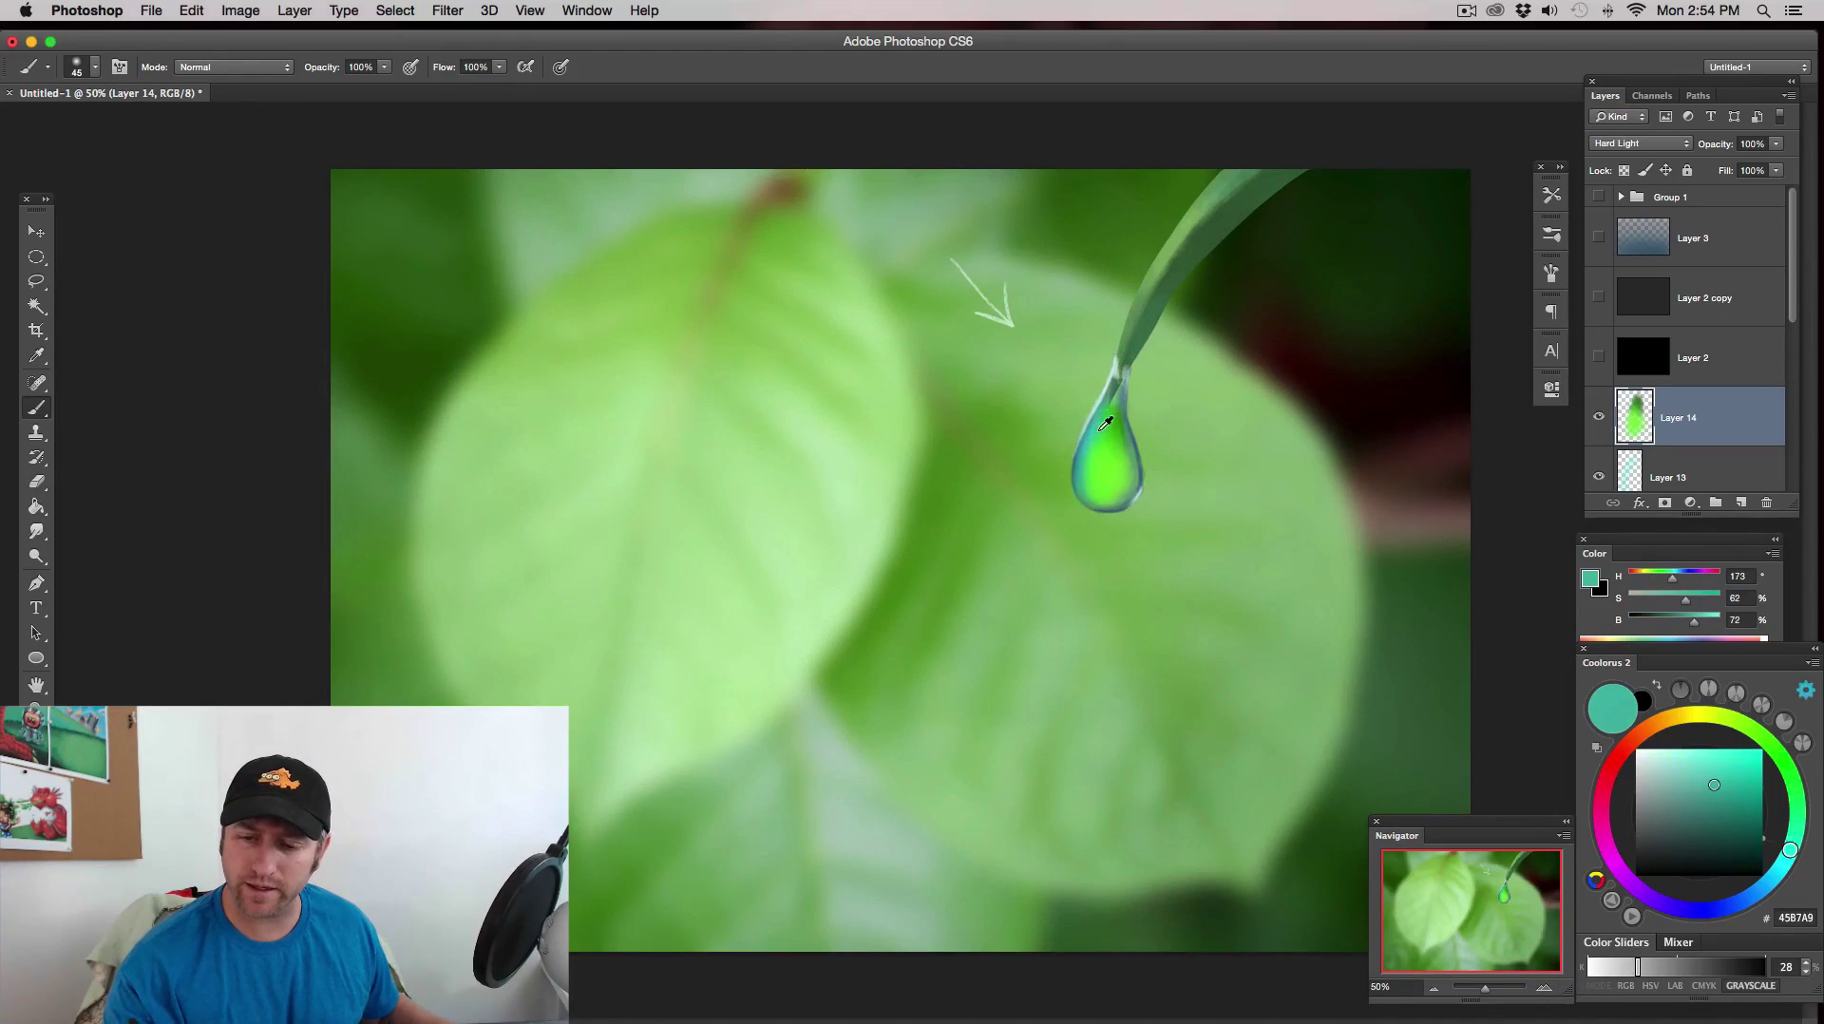
{"action": "left_click", "coordinate": [1095, 428], "text": "alt"}
{"action": "left_click", "coordinate": [1093, 447], "text": "alt"}
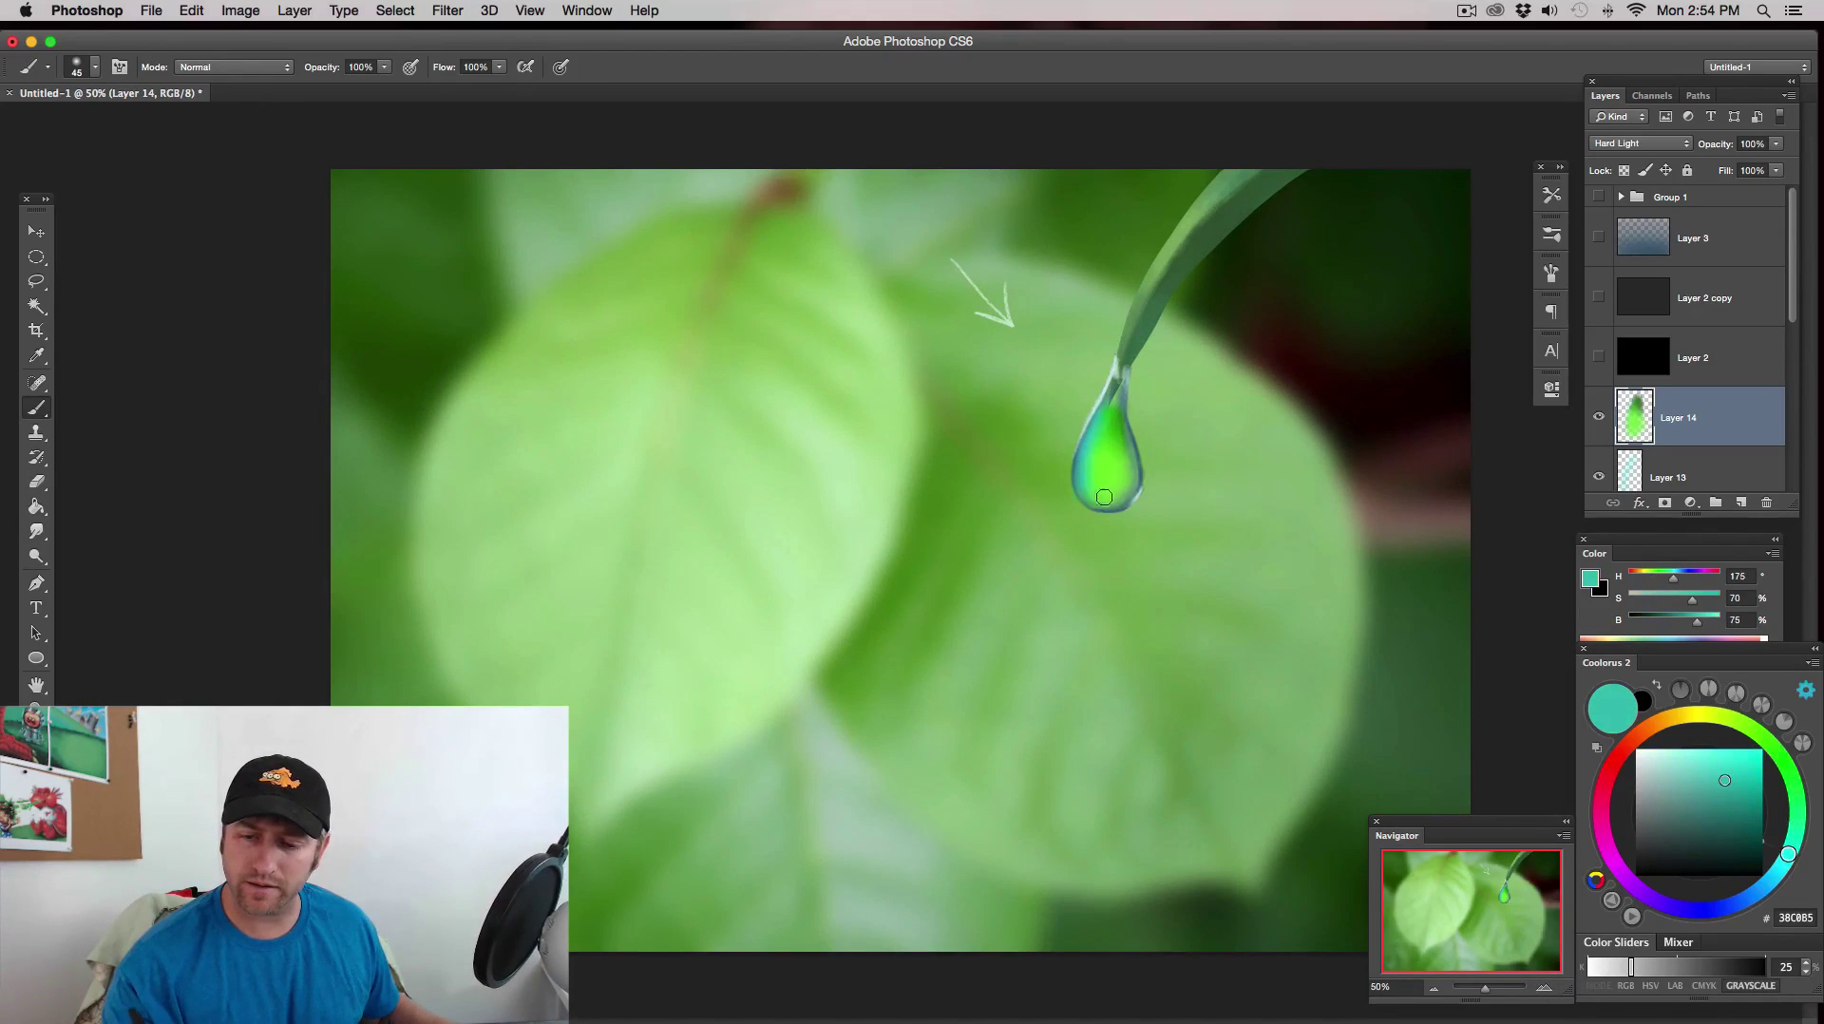
- Shade the droplet's right side and lower rim with sampled medium and dark greens around the bright centre
{"action": "left_click", "coordinate": [1117, 464], "text": "alt"}
{"action": "left_click", "coordinate": [1123, 474], "text": "alt"}
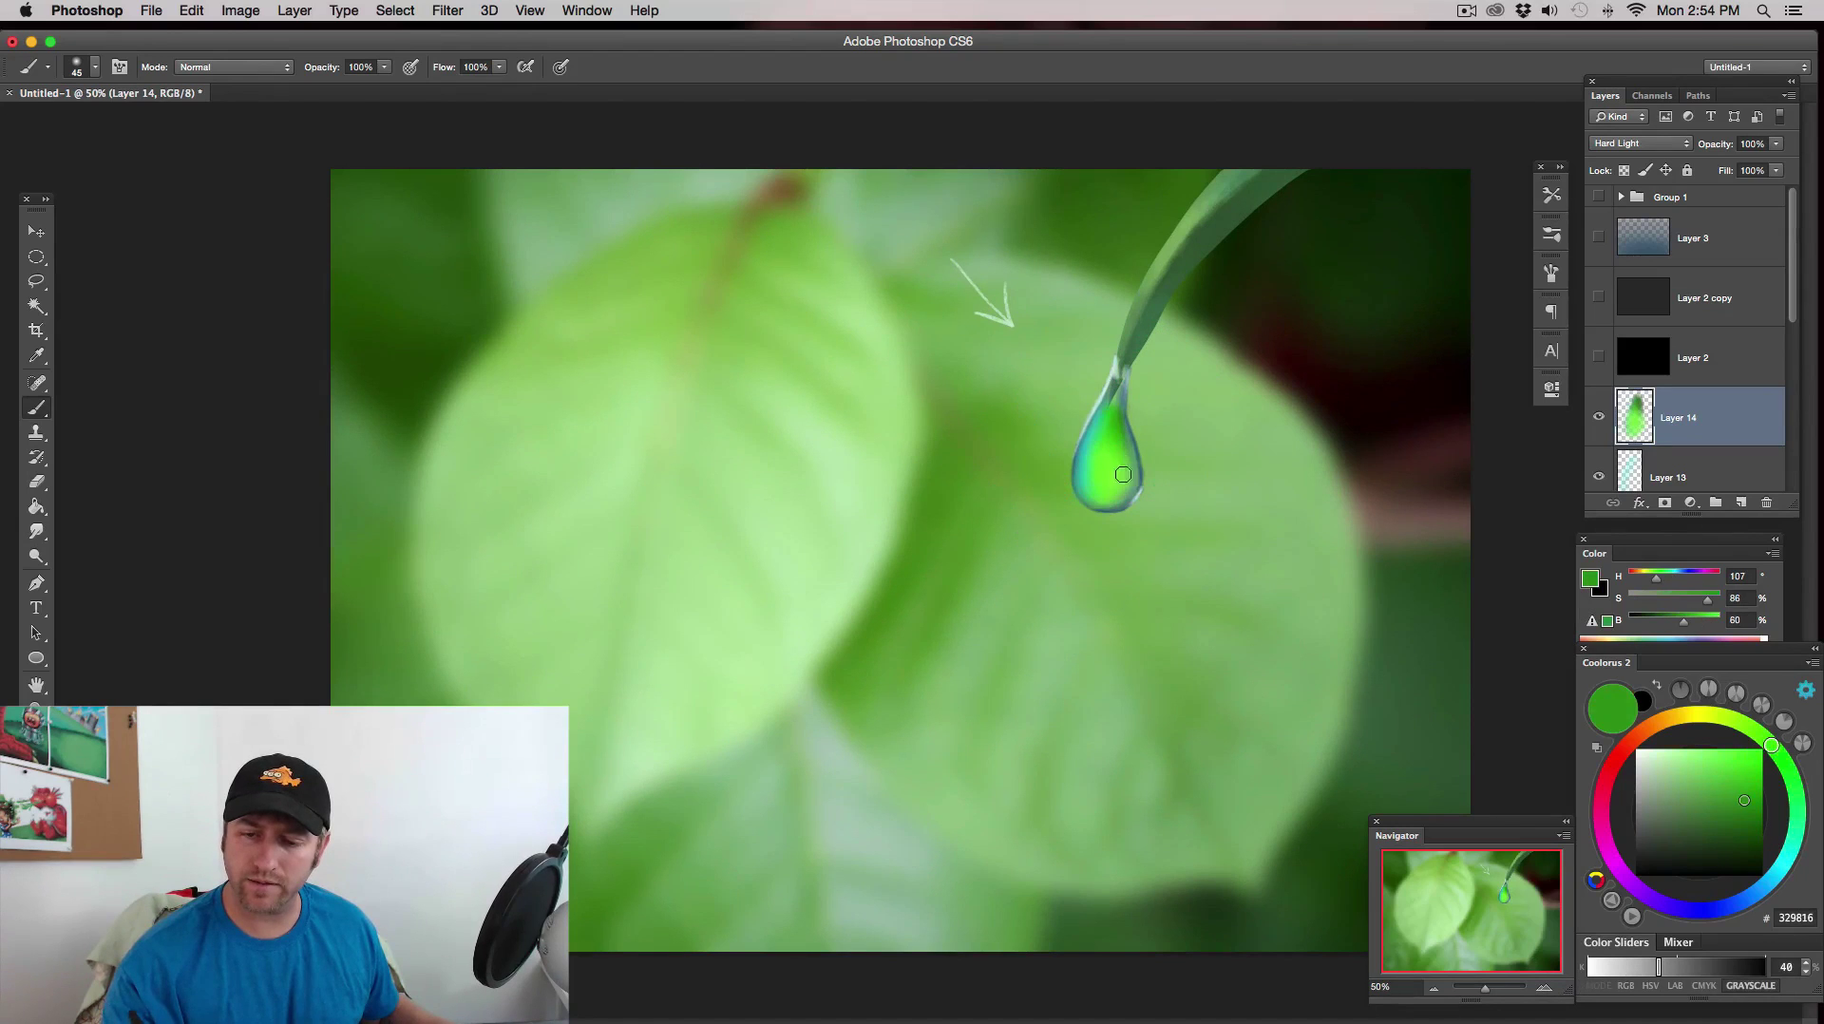
{"action": "left_click", "coordinate": [1128, 466], "text": "alt"}
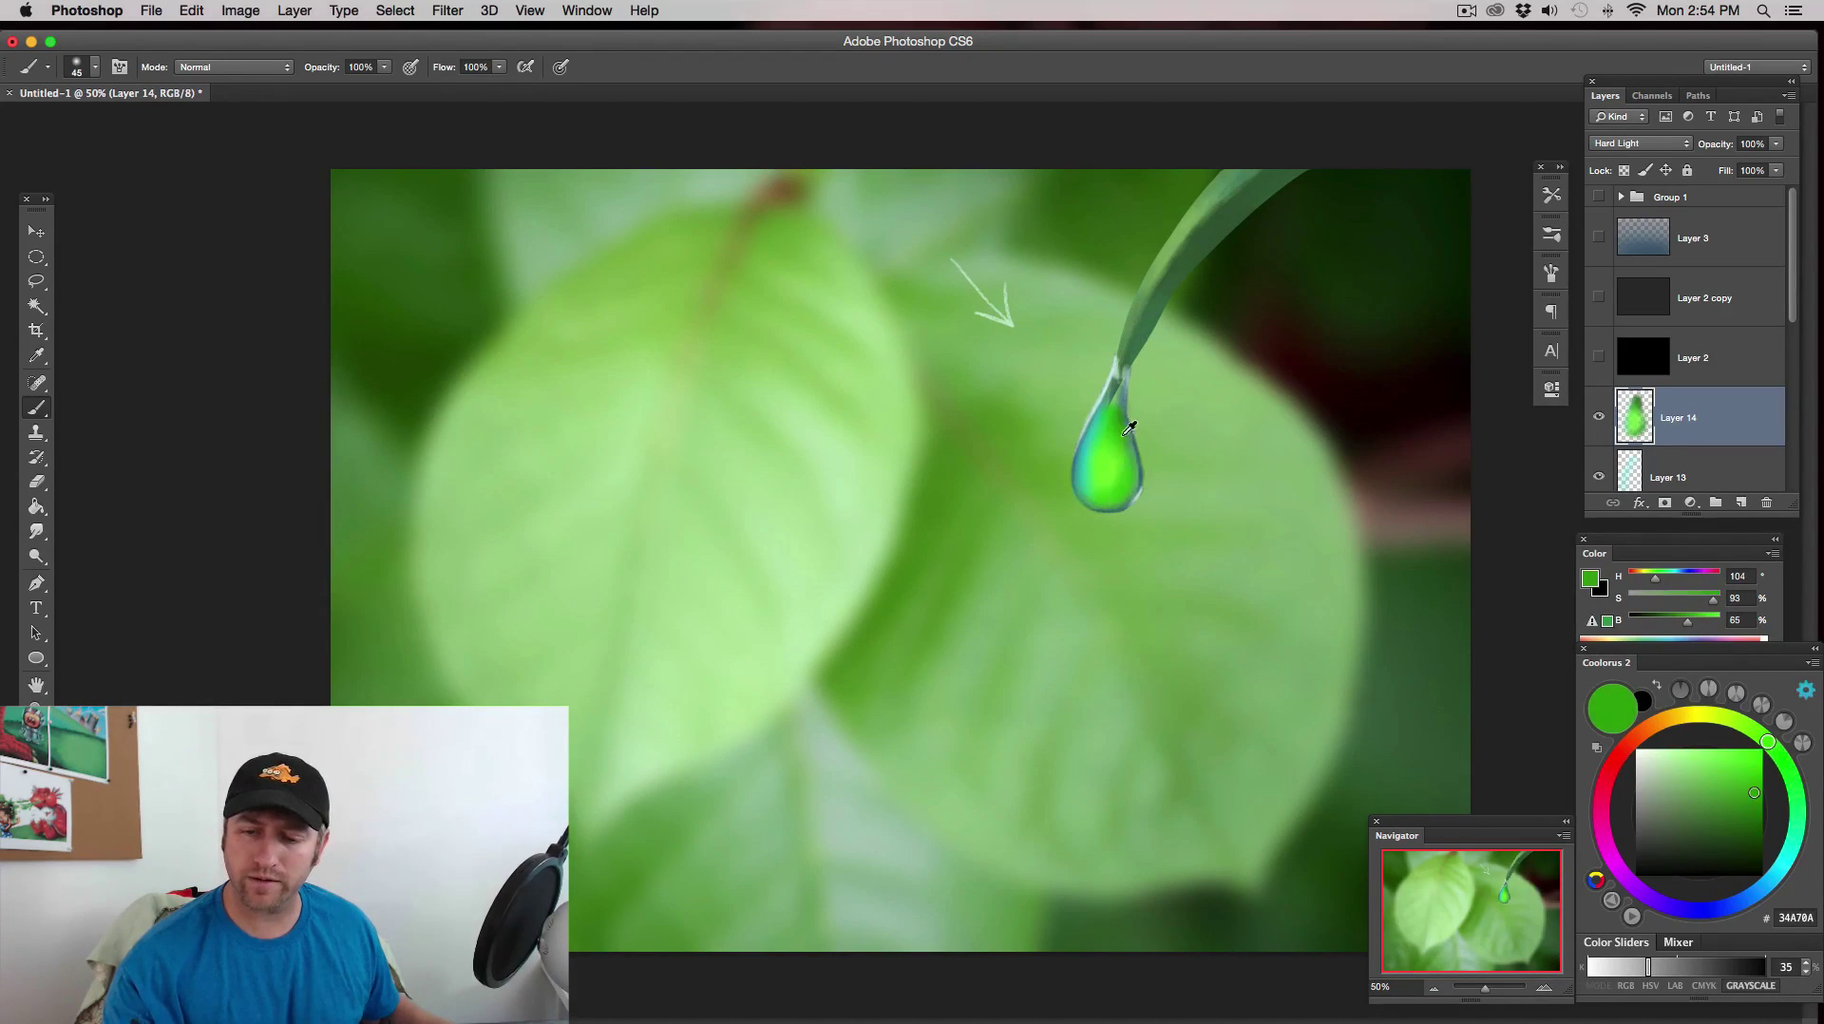
{"action": "left_click", "coordinate": [1123, 478], "text": "alt"}
{"action": "left_click", "coordinate": [1122, 438], "text": "alt"}
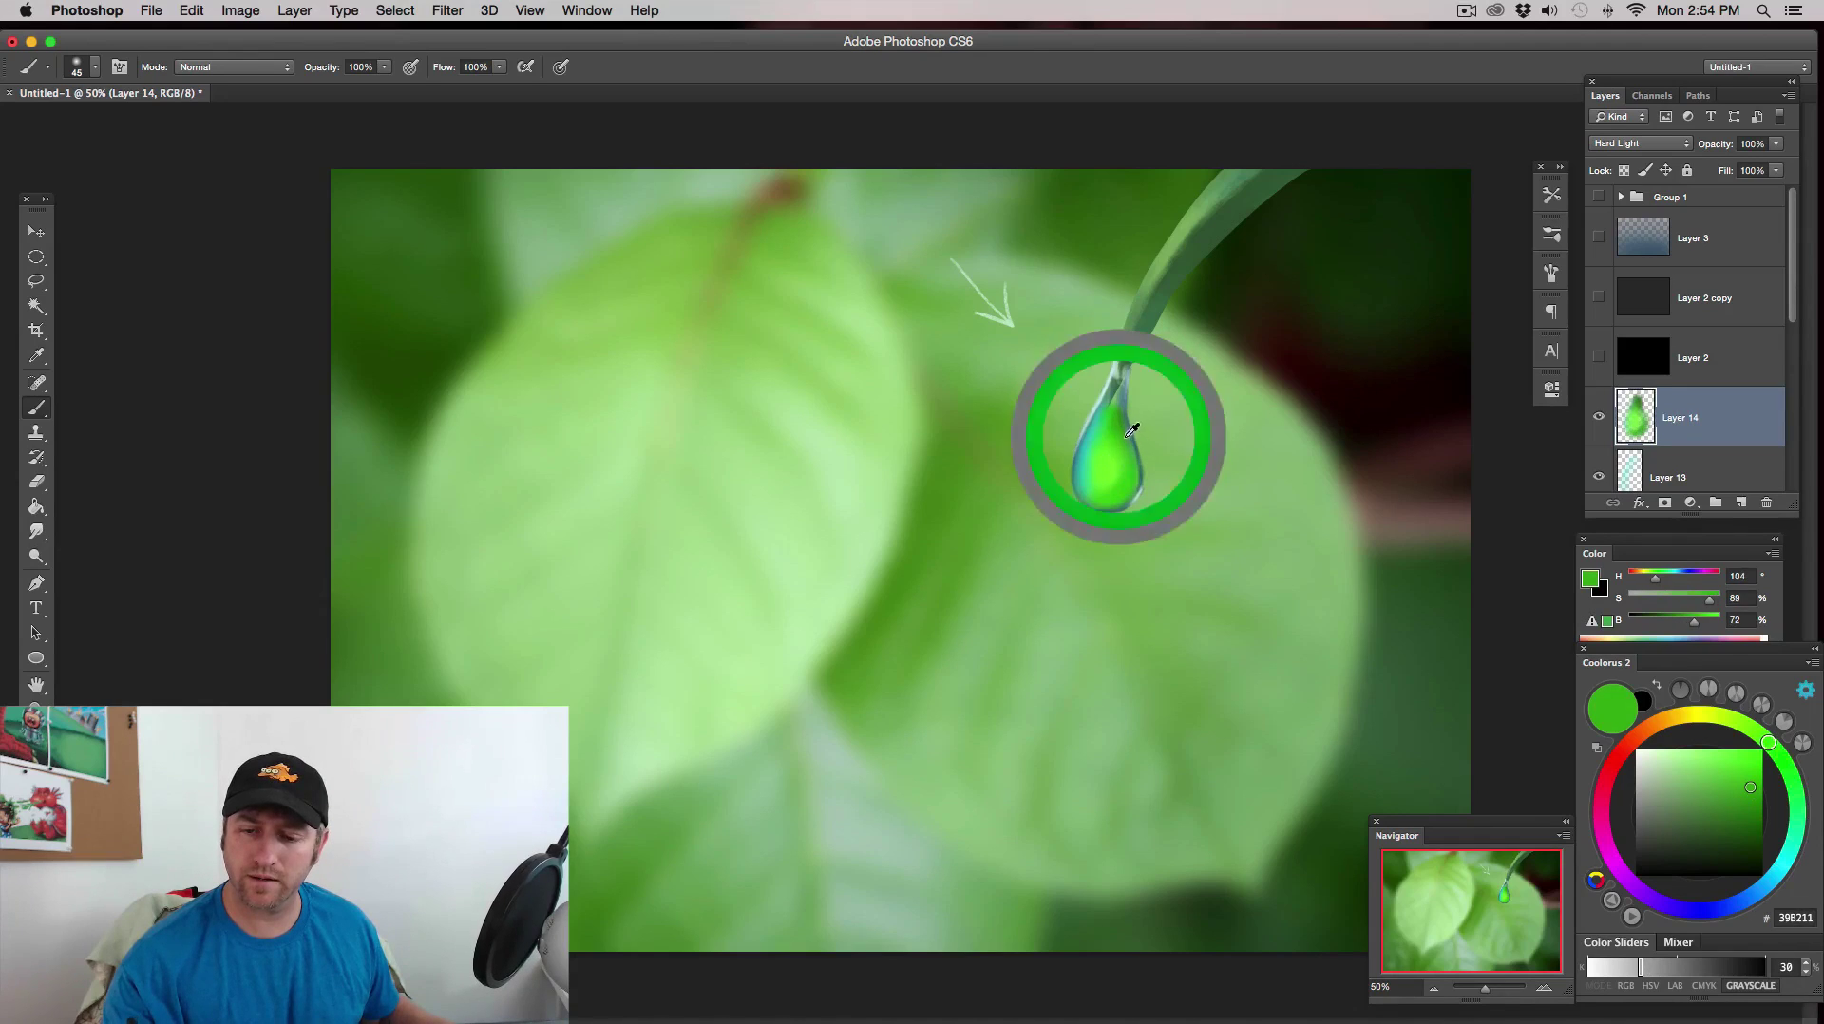
{"action": "left_click", "coordinate": [1128, 474], "text": "alt"}
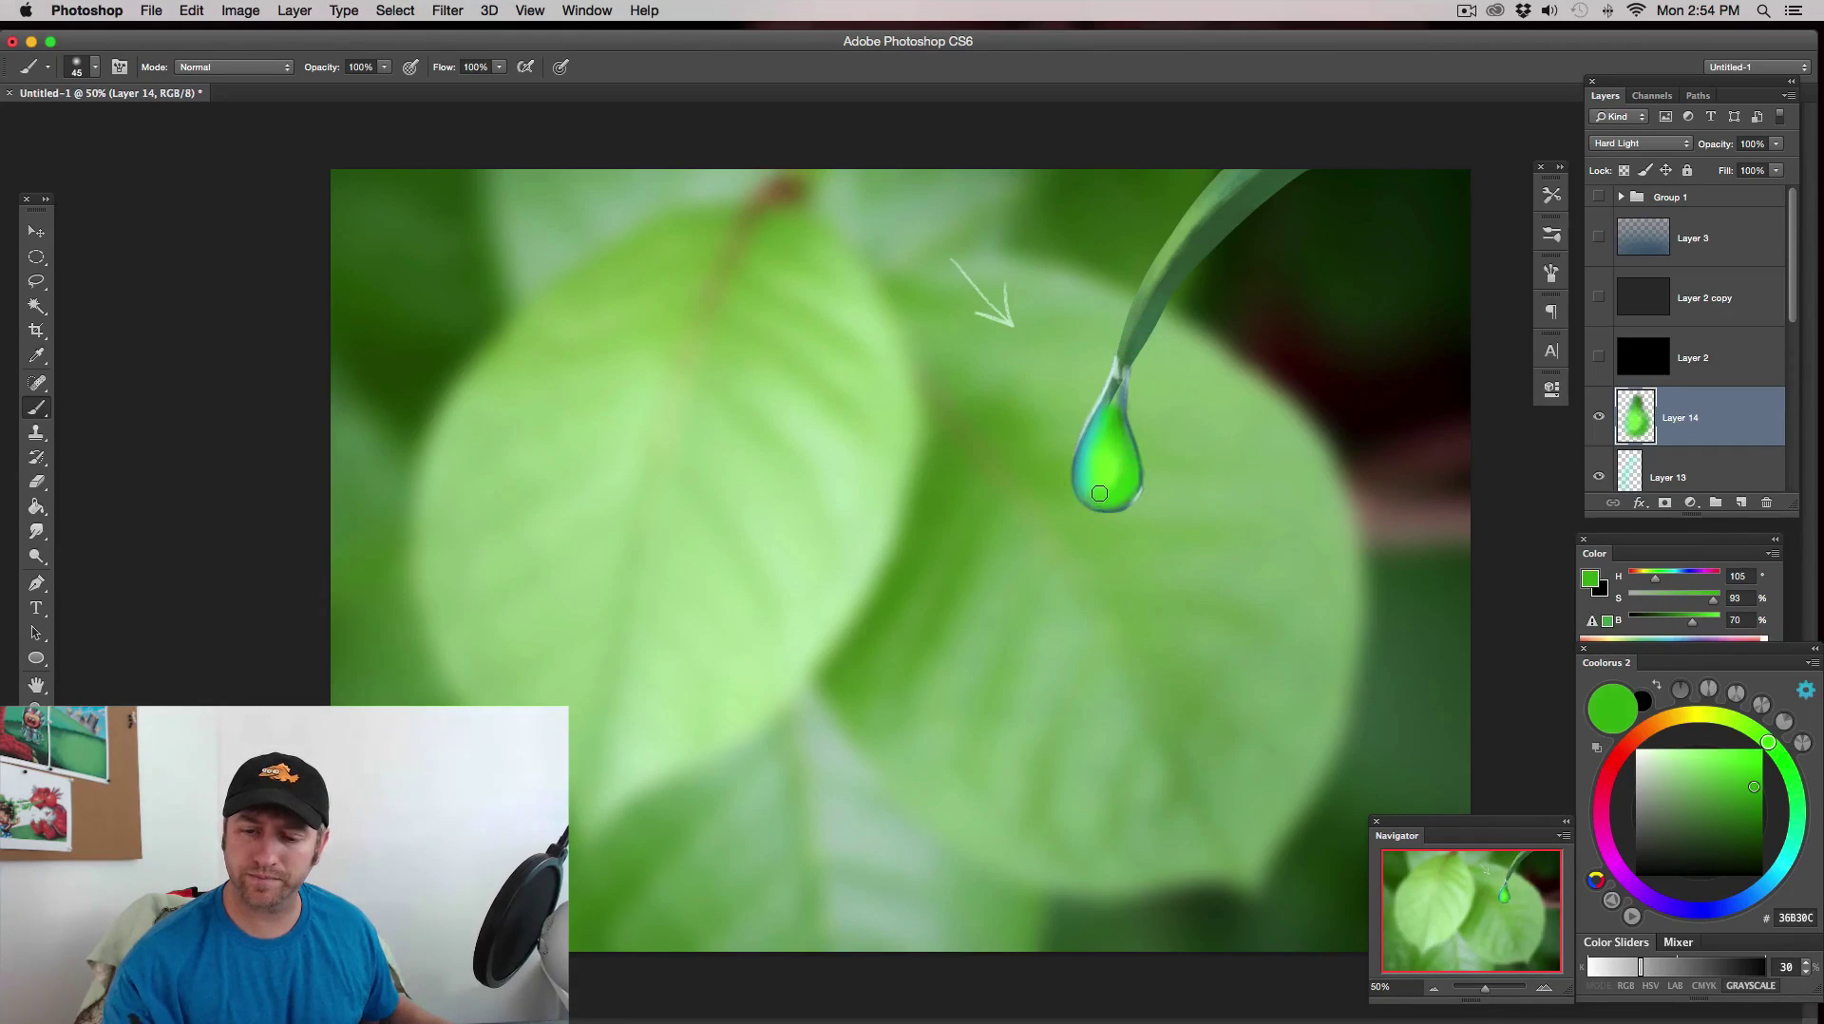
{"action": "left_click", "coordinate": [1121, 418], "text": "alt"}
{"action": "left_click", "coordinate": [1129, 439], "text": "alt"}
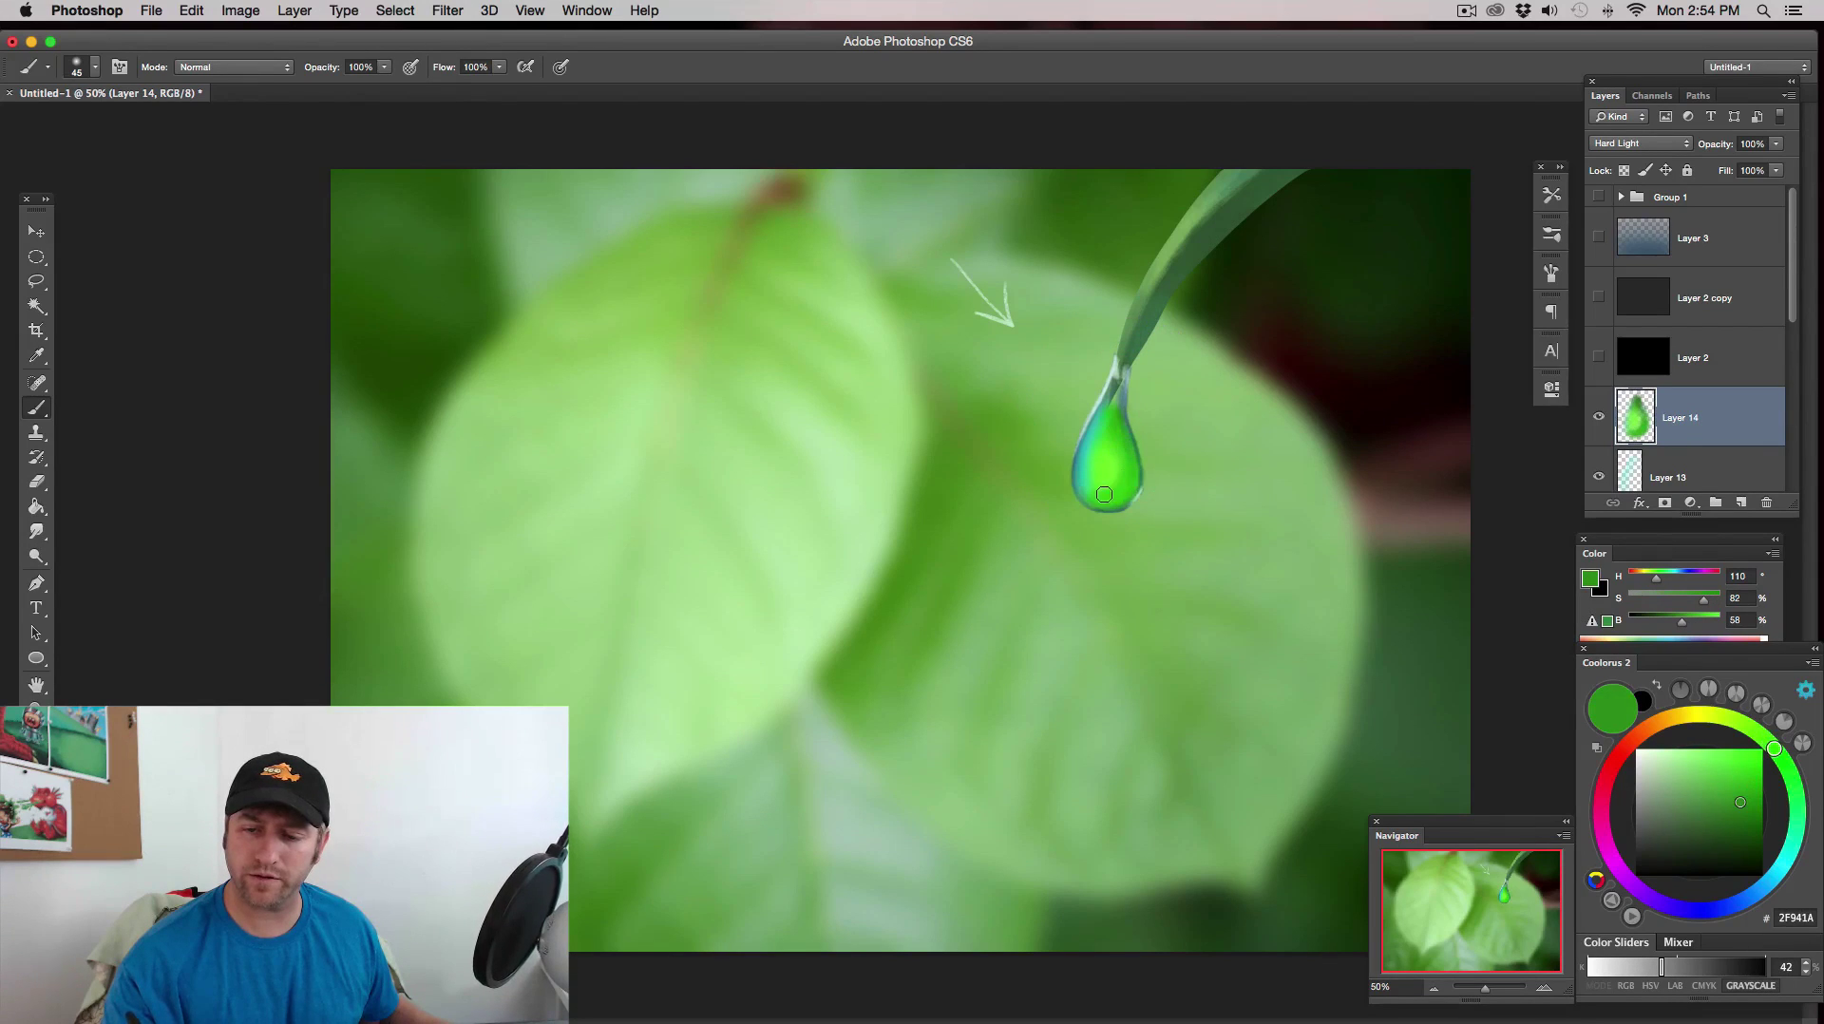
{"action": "left_click", "coordinate": [1110, 397], "text": "alt"}
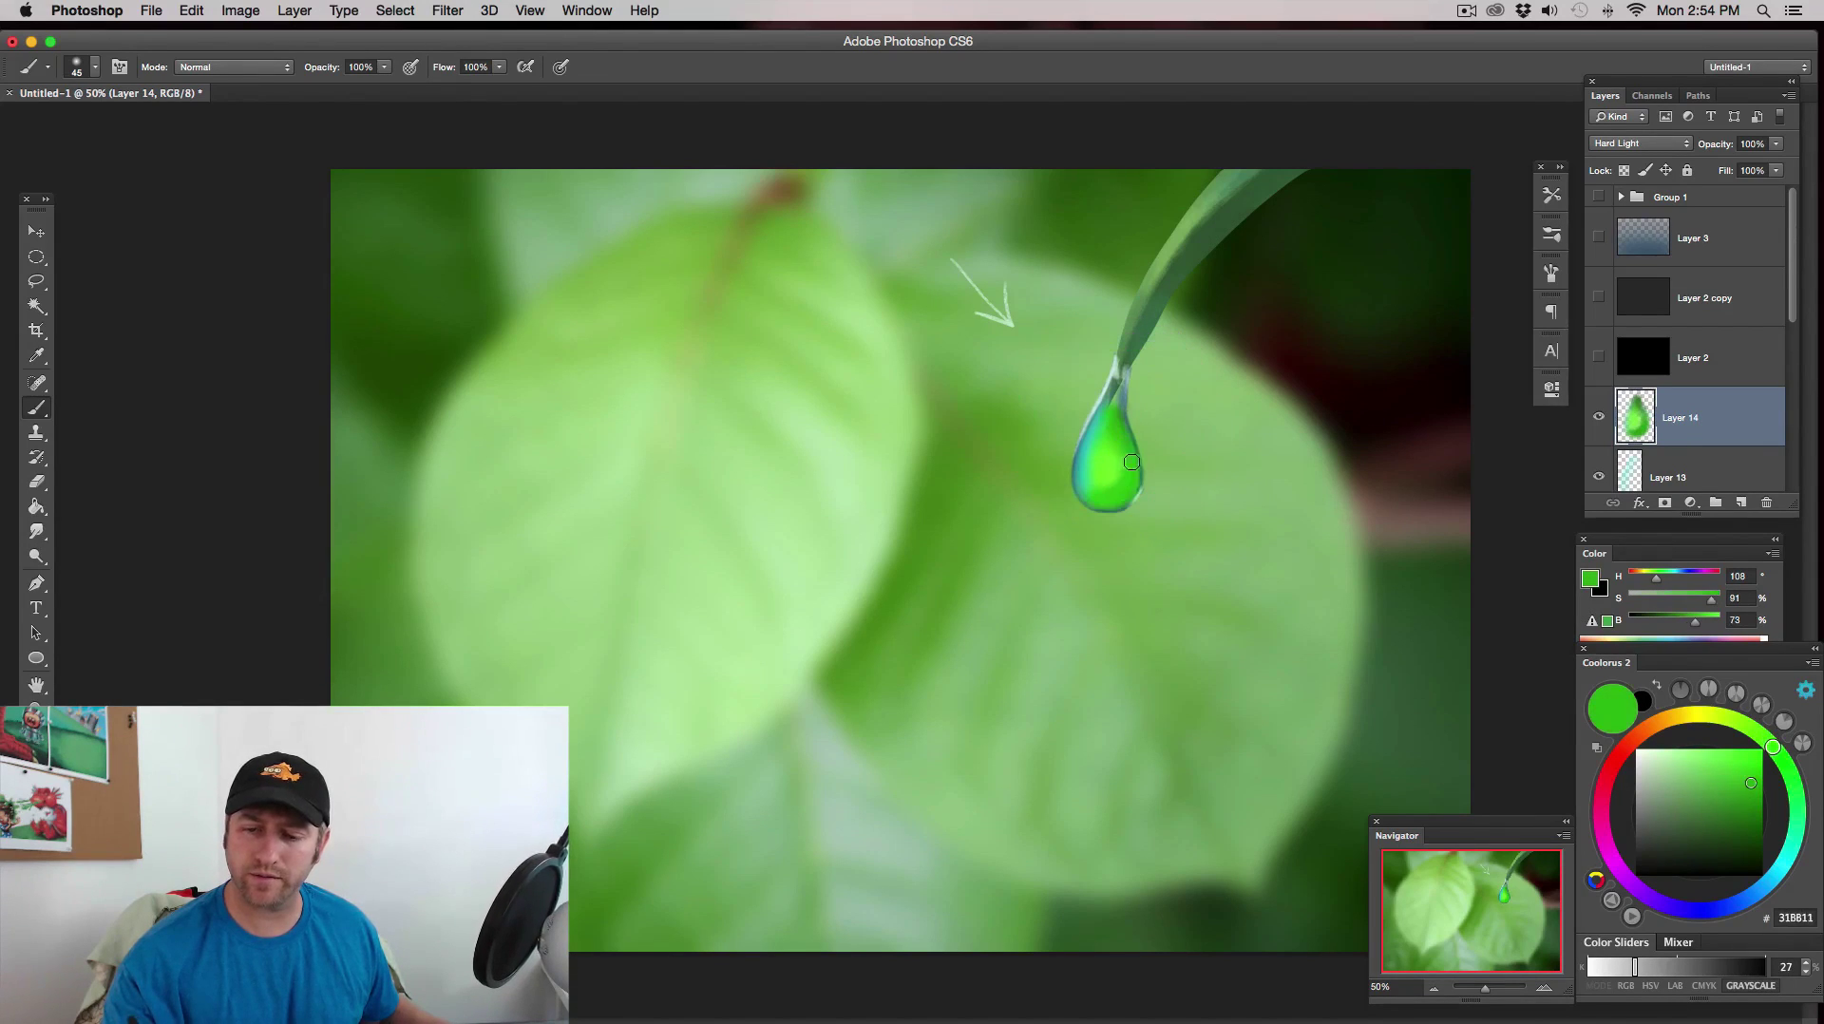
- Darken the droplet's upper right edge and lower rim with dark green #208307, varying the brush size between 25 and 40 px
{"action": "left_click_drag", "start_coordinate": [1753, 790], "coordinate": [1755, 810]}
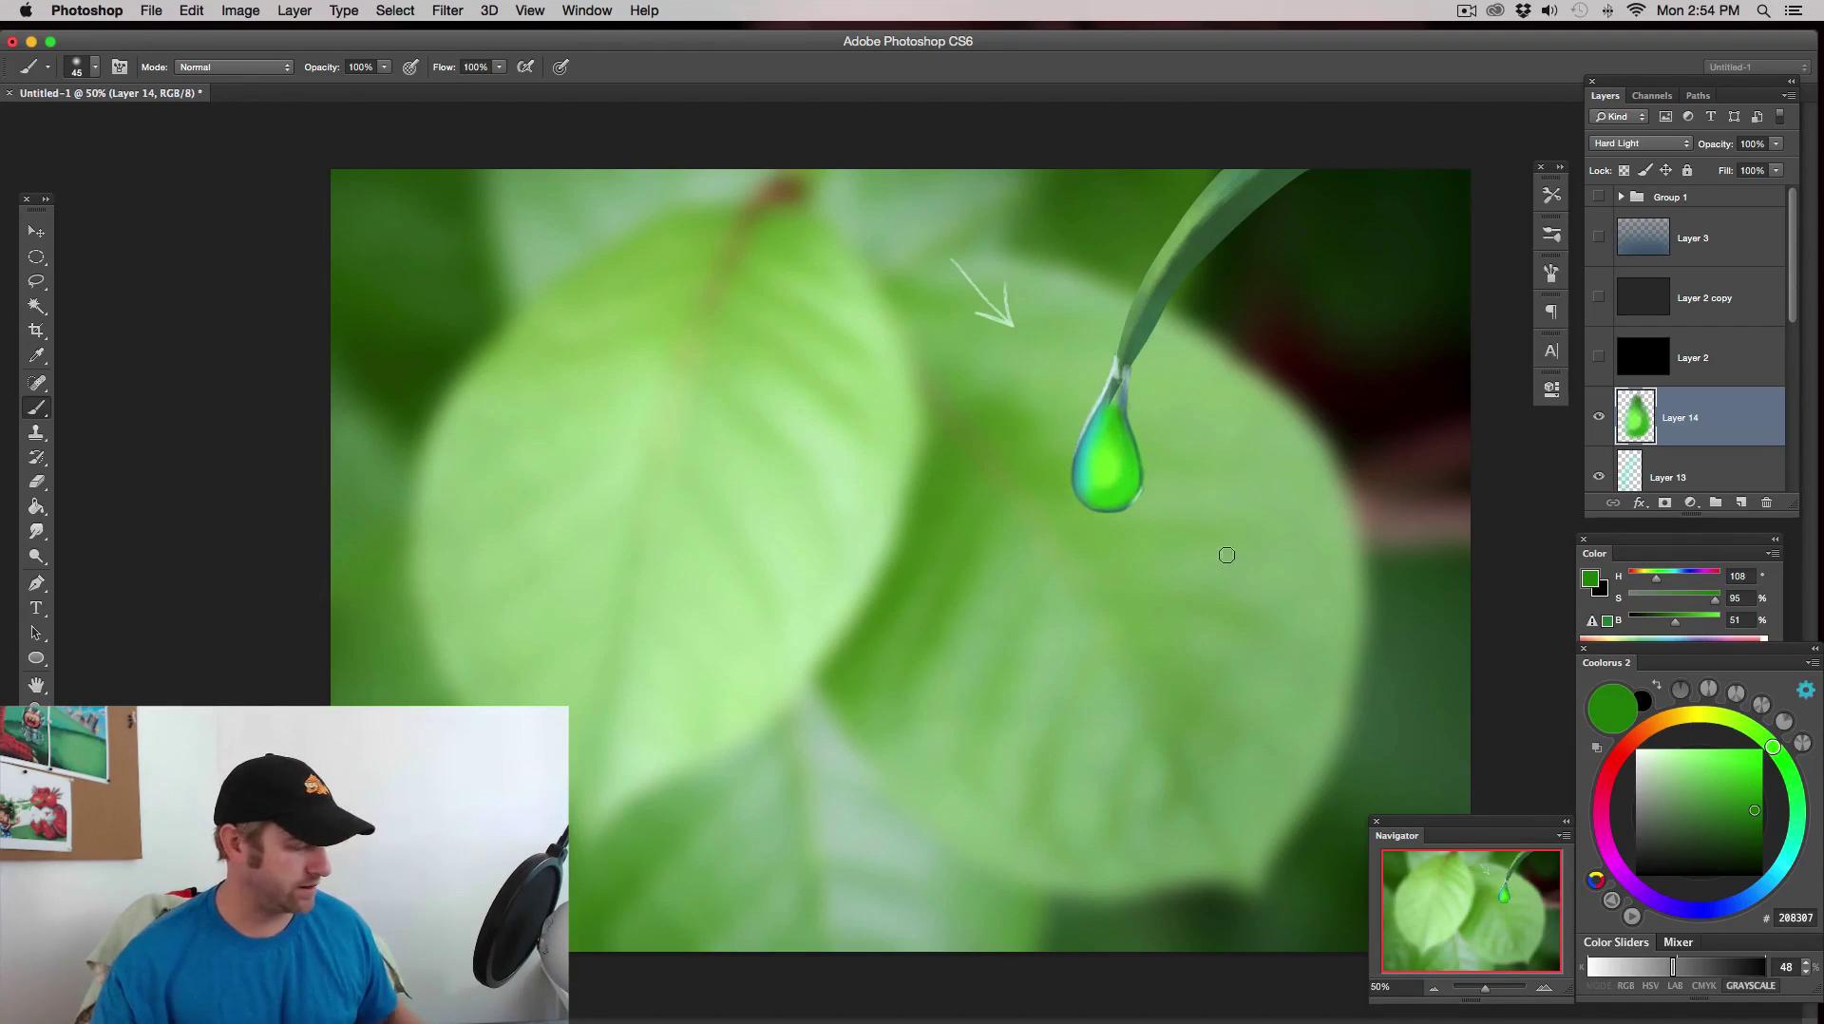
{"action": "key", "text": "["}
{"action": "key", "text": "["}
{"action": "key", "text": "["}
{"action": "key", "text": "["}
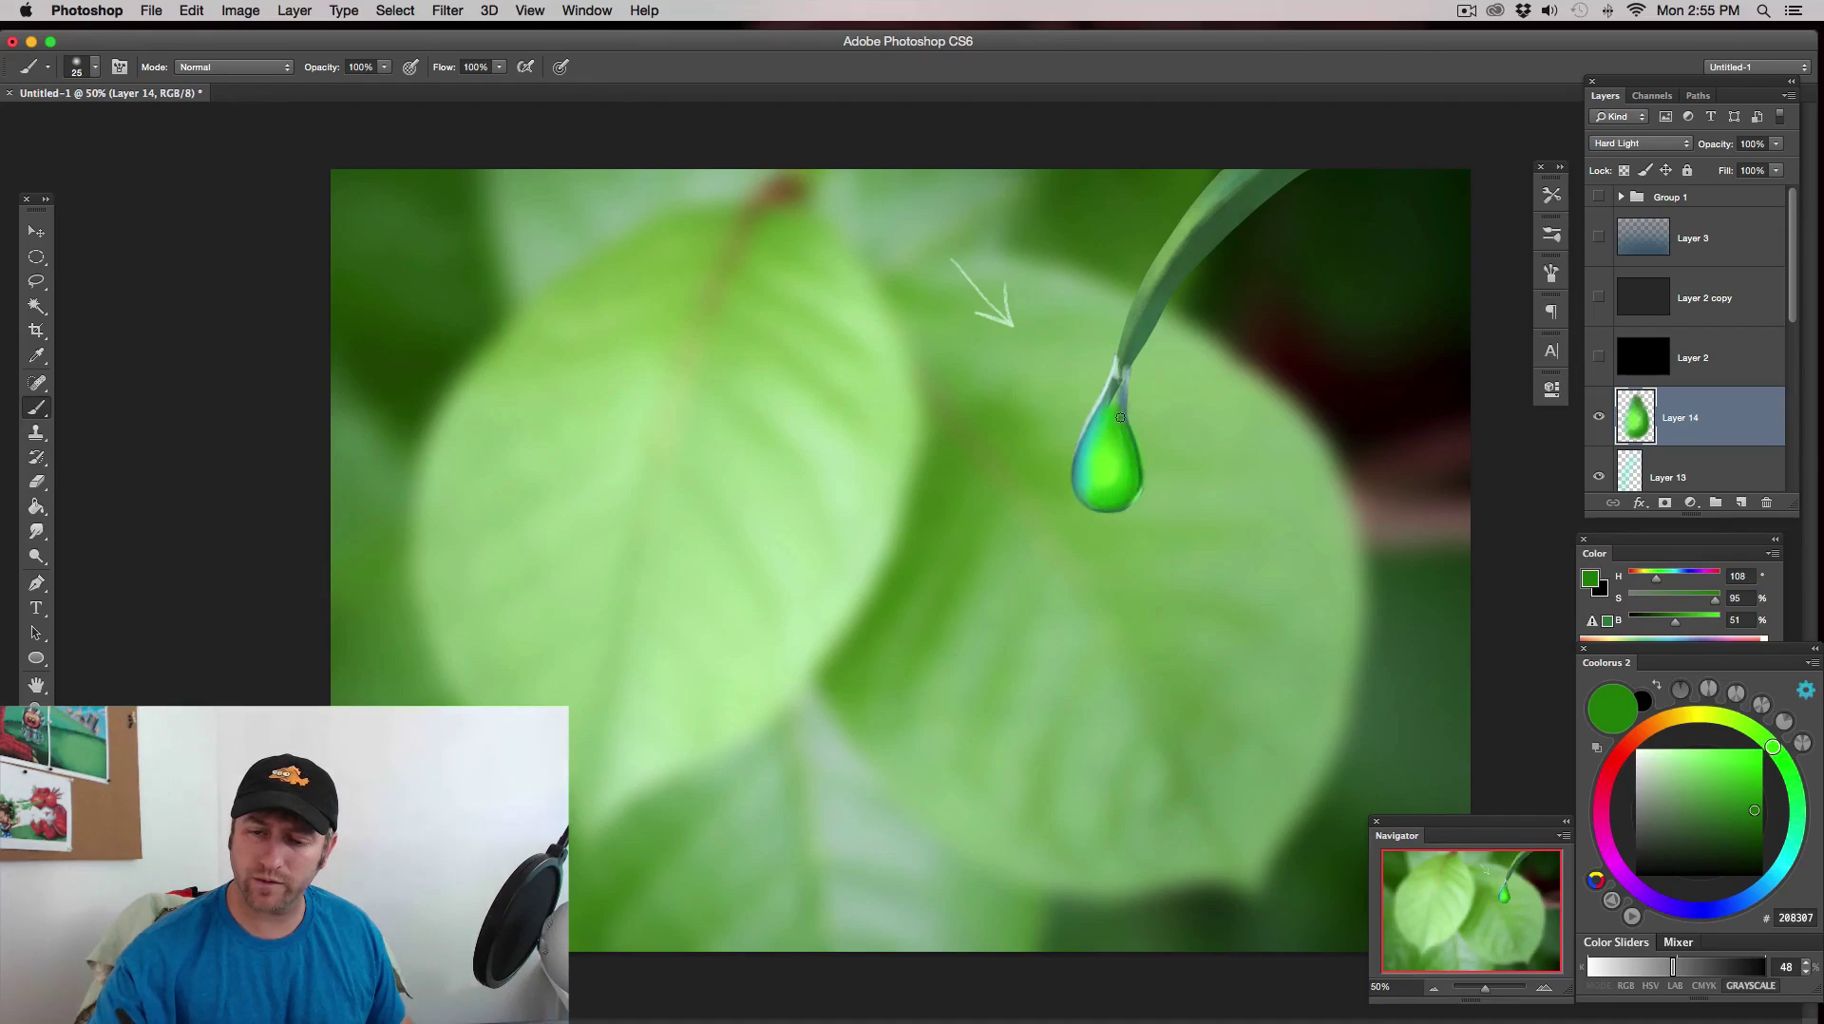
{"action": "key", "text": "bracketright"}
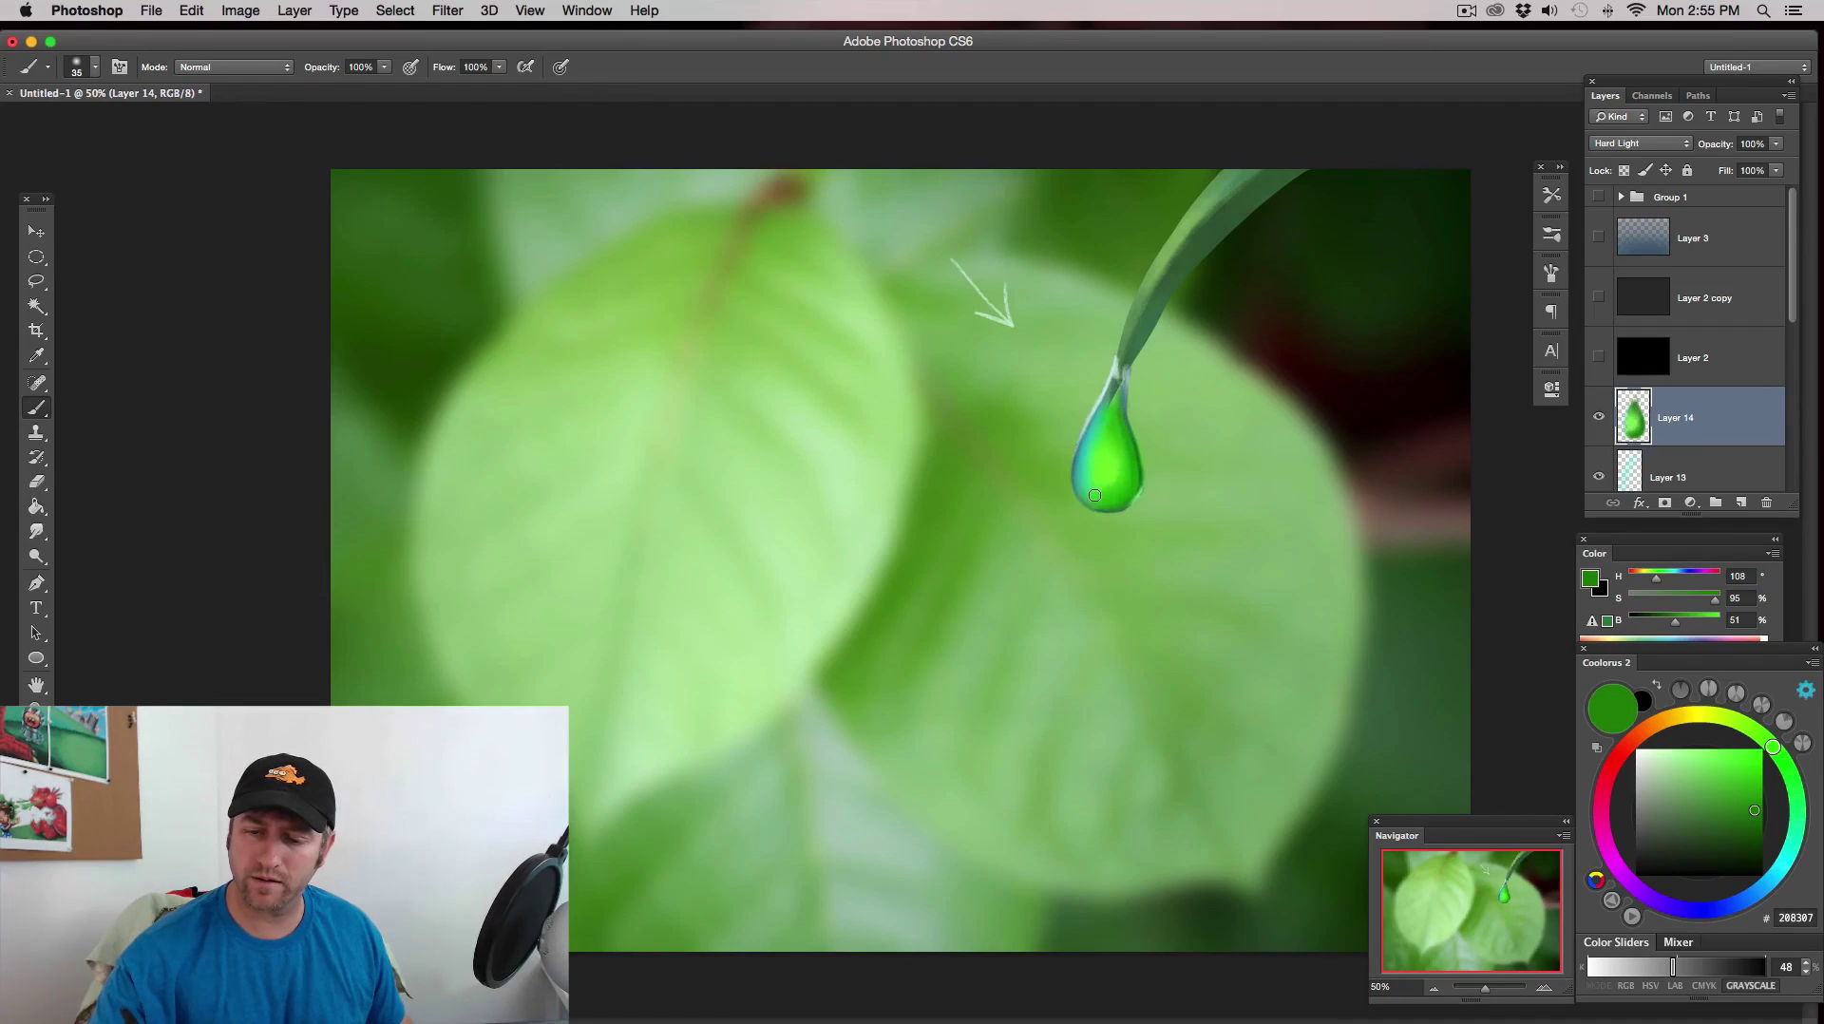
{"action": "key", "text": "bracketright"}
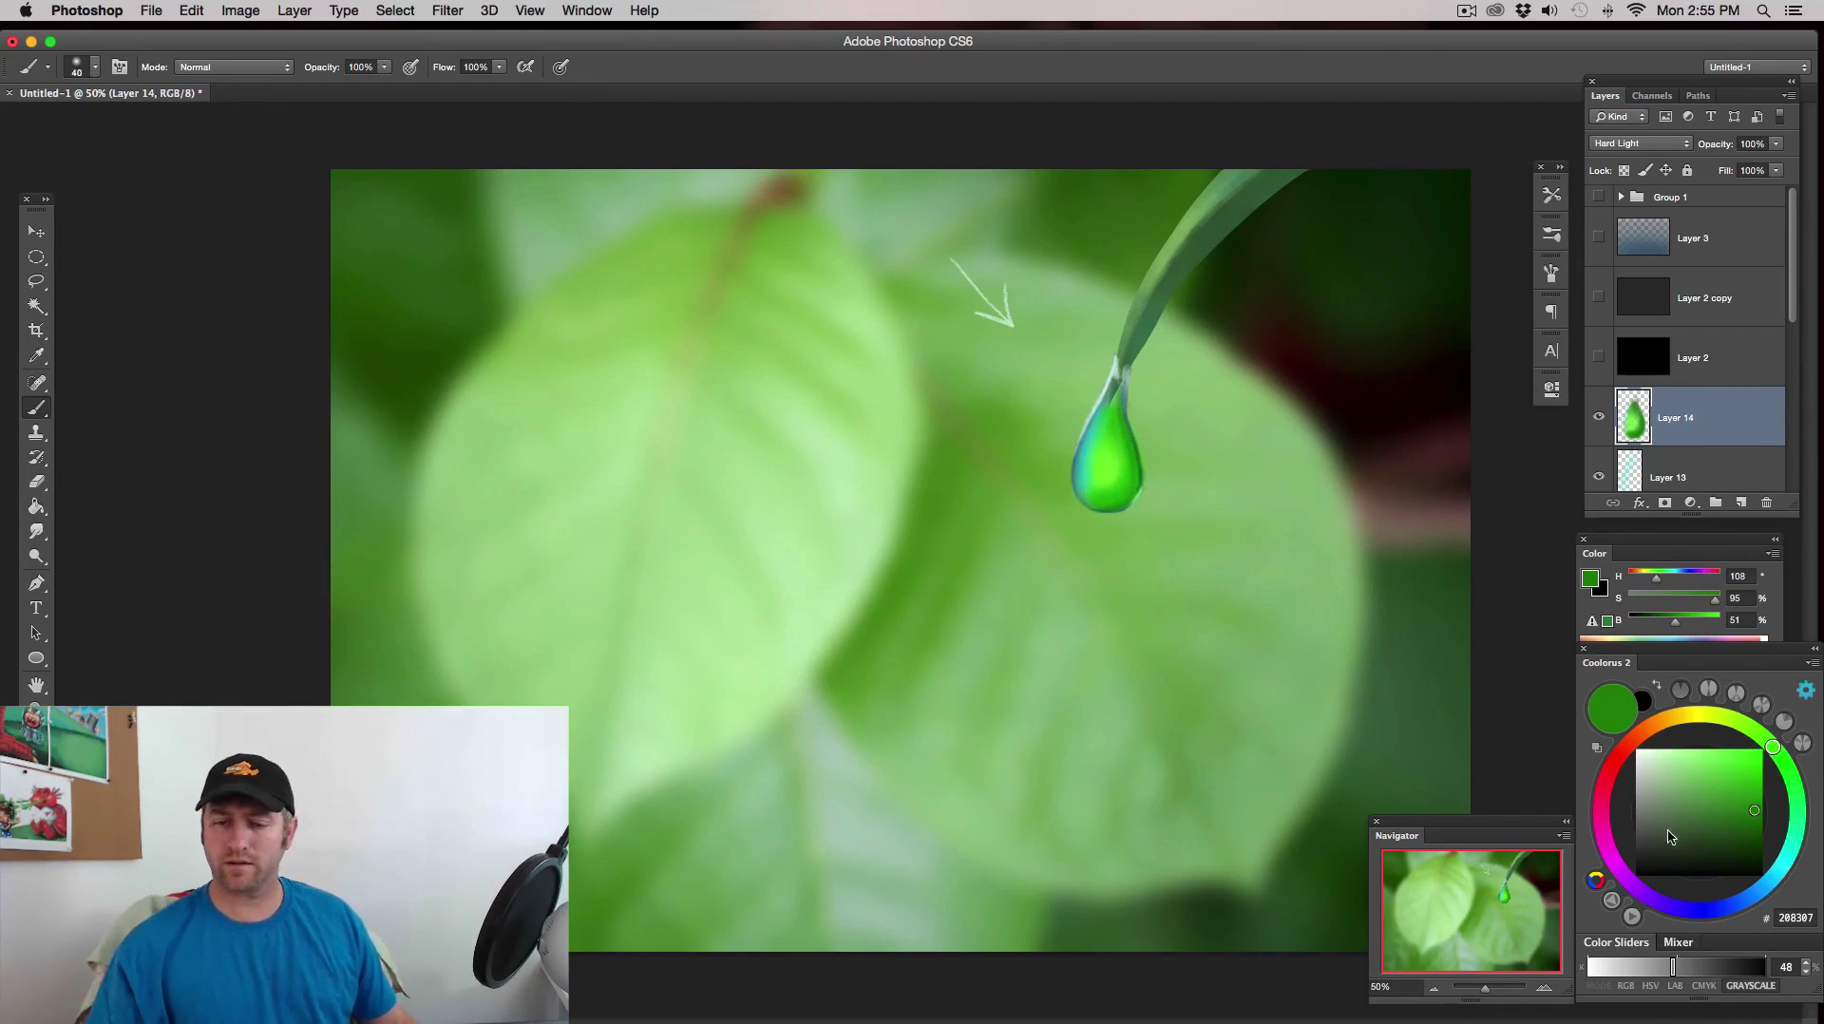
- Blend sampled teal and bright green where they meet on the droplet's left side, using a 45 px brush
{"action": "left_click", "coordinate": [1115, 419], "text": "alt"}
{"action": "left_click", "coordinate": [1101, 422], "text": "alt"}
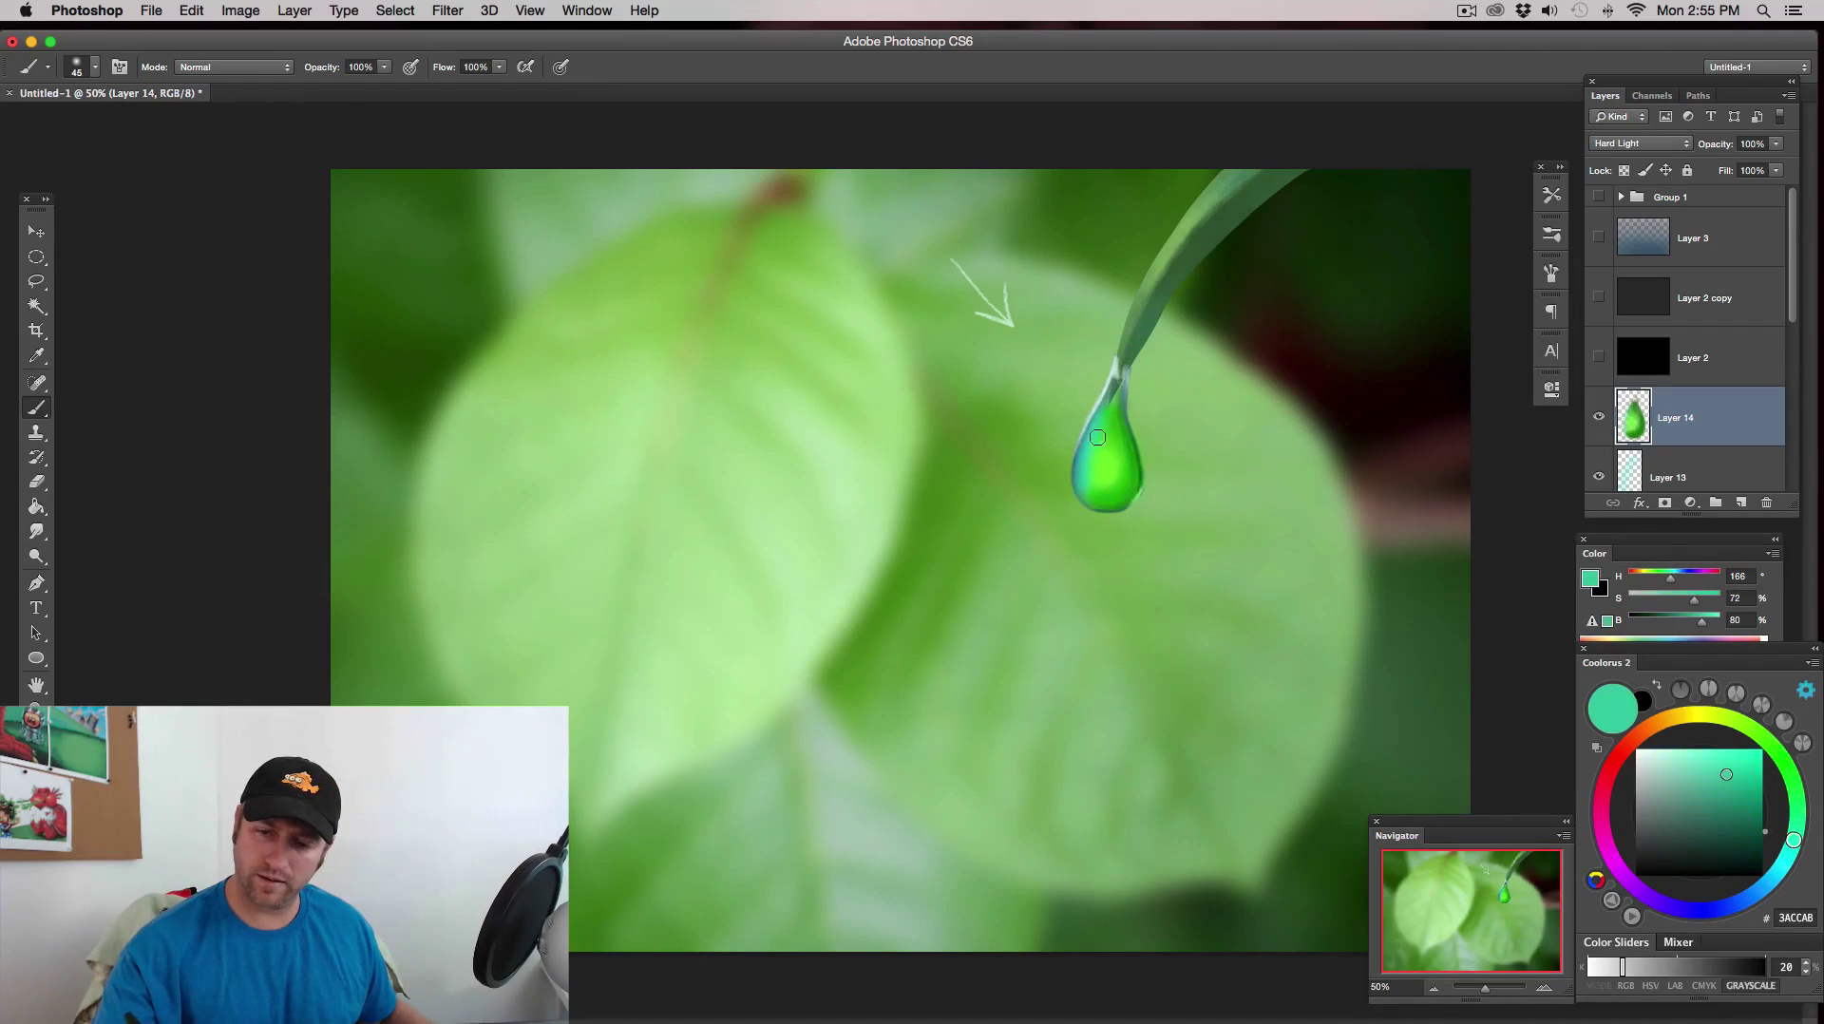
{"action": "left_click", "coordinate": [1090, 457], "text": "alt"}
{"action": "left_click", "coordinate": [1102, 475], "text": "alt"}
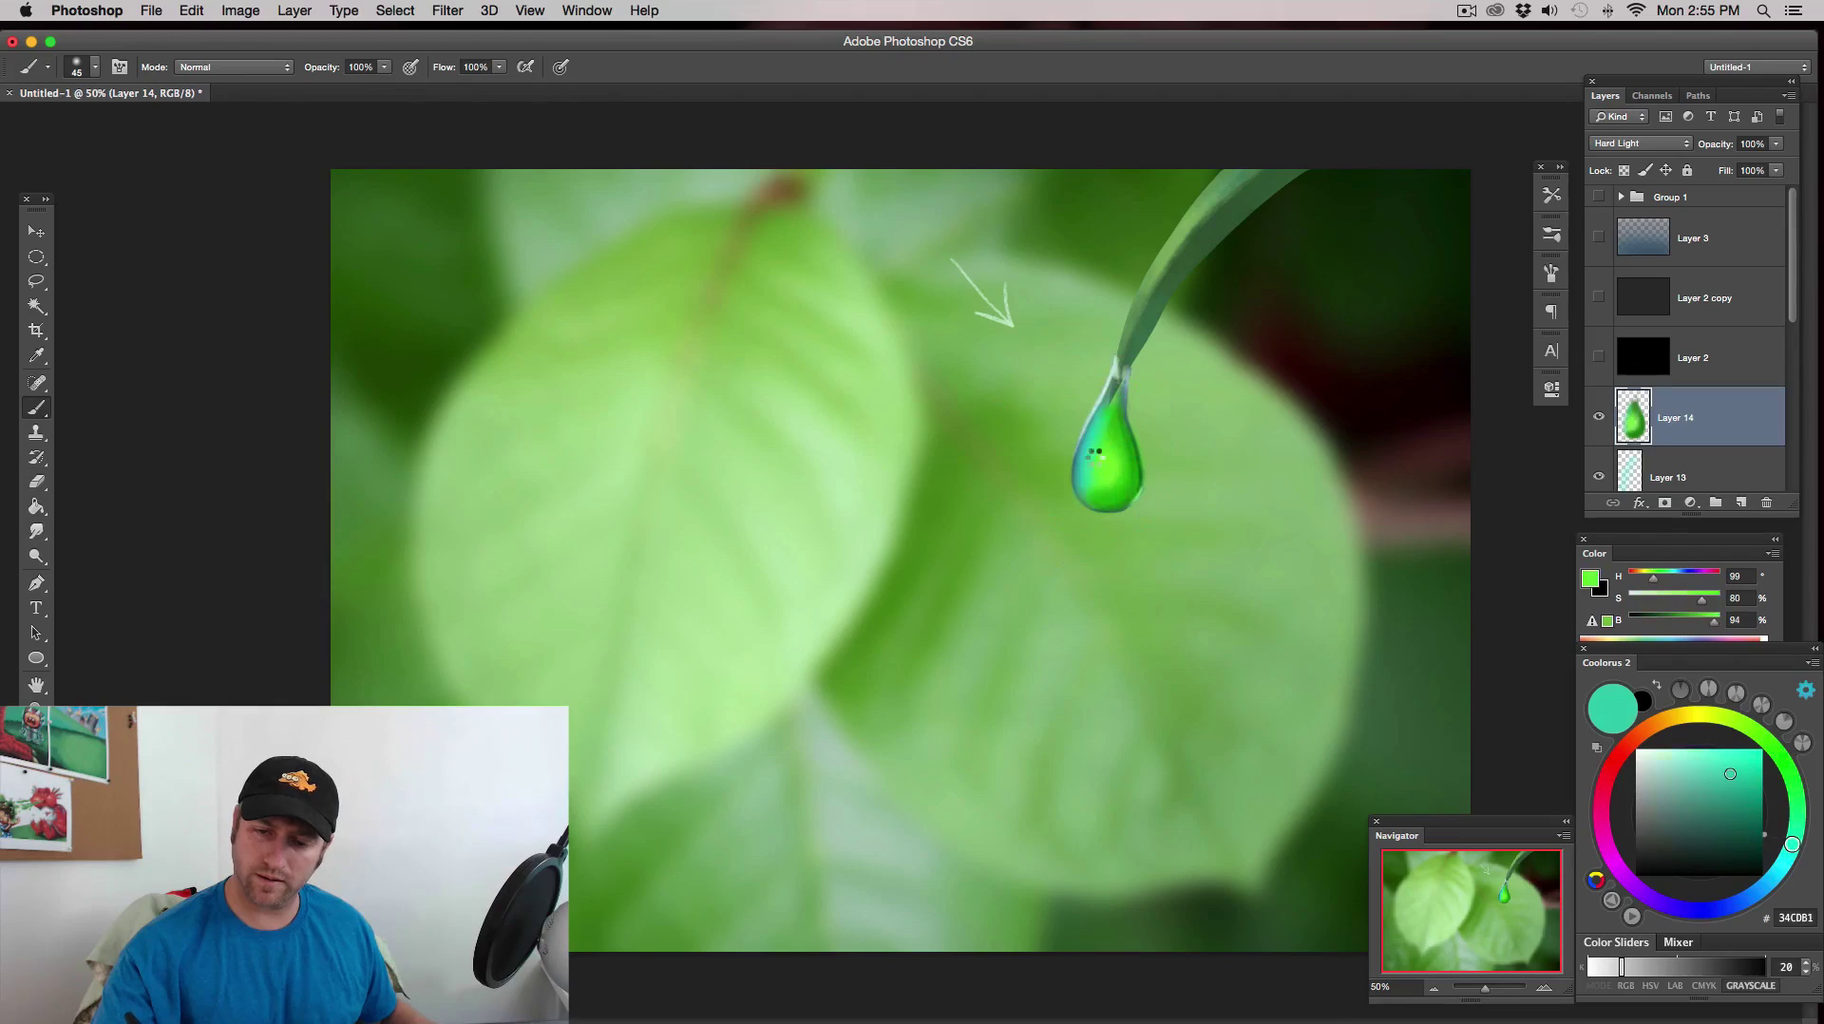
{"action": "left_click", "coordinate": [1086, 461], "text": "alt"}
{"action": "left_click_drag", "start_coordinate": [1093, 460], "coordinate": [1103, 433]}
{"action": "left_click", "coordinate": [1101, 463], "text": "alt"}
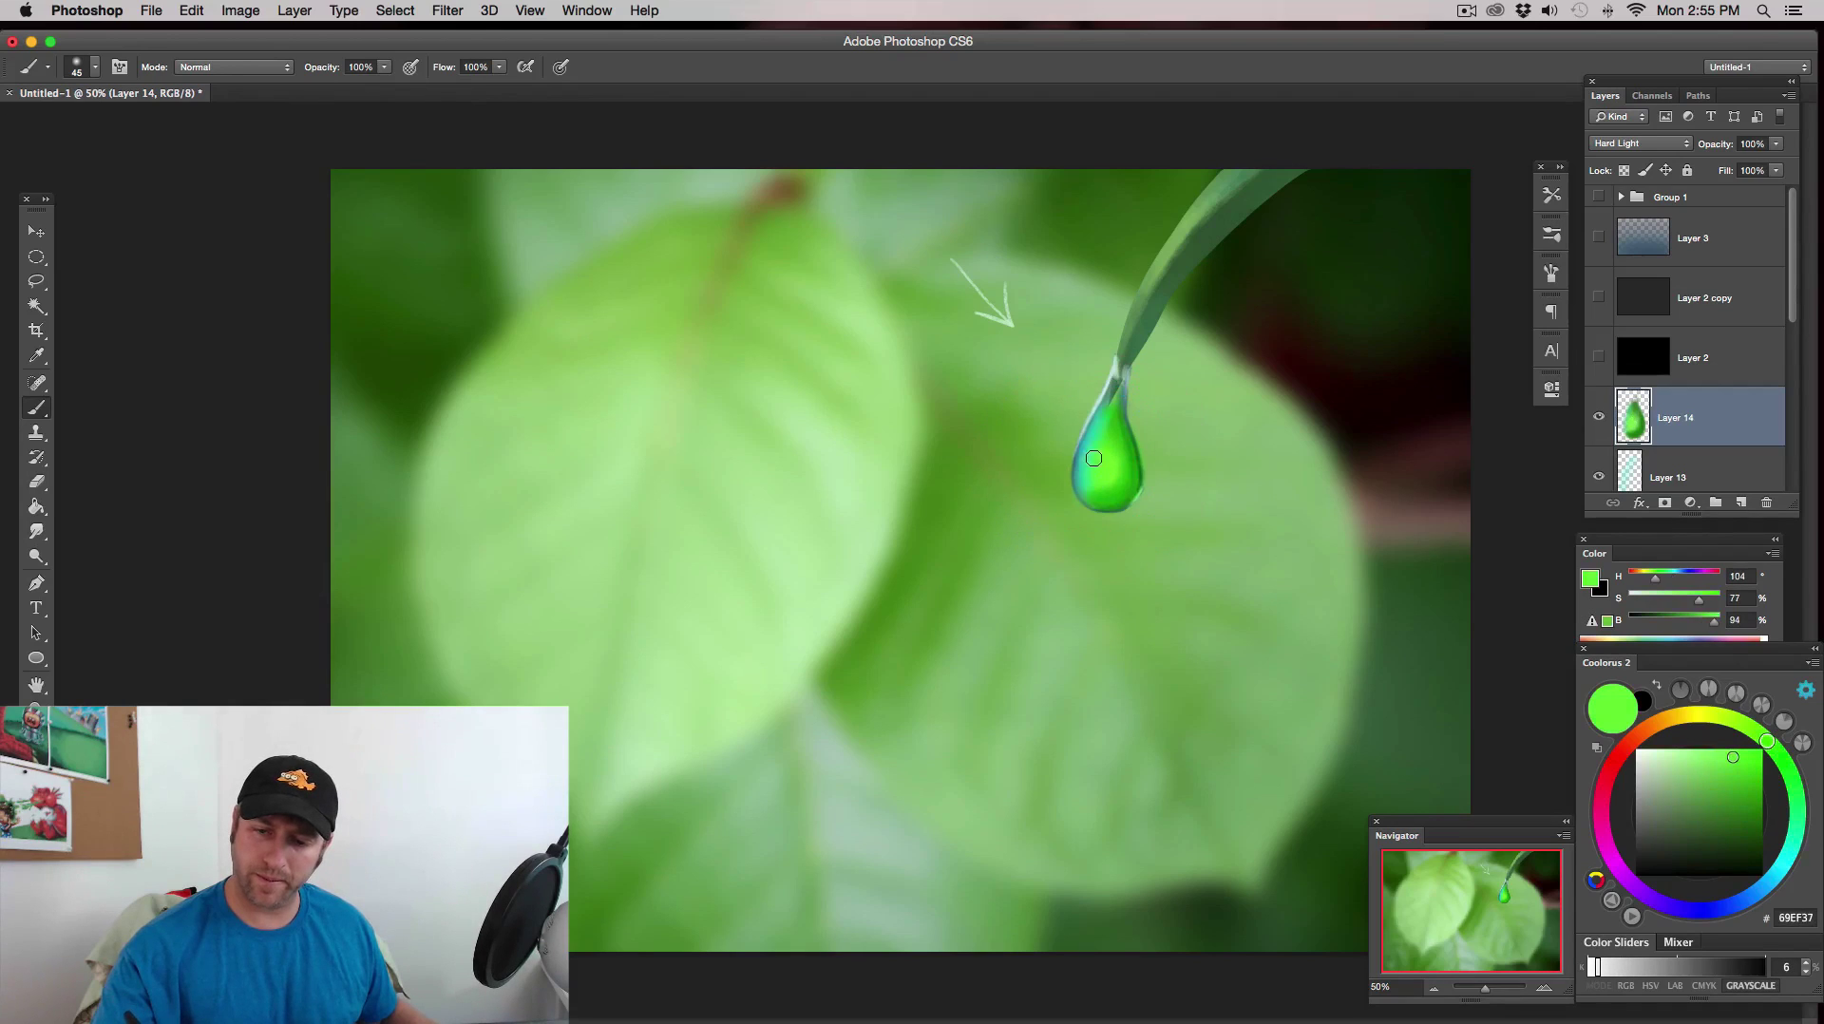
{"action": "left_click", "coordinate": [1100, 466], "text": "alt"}
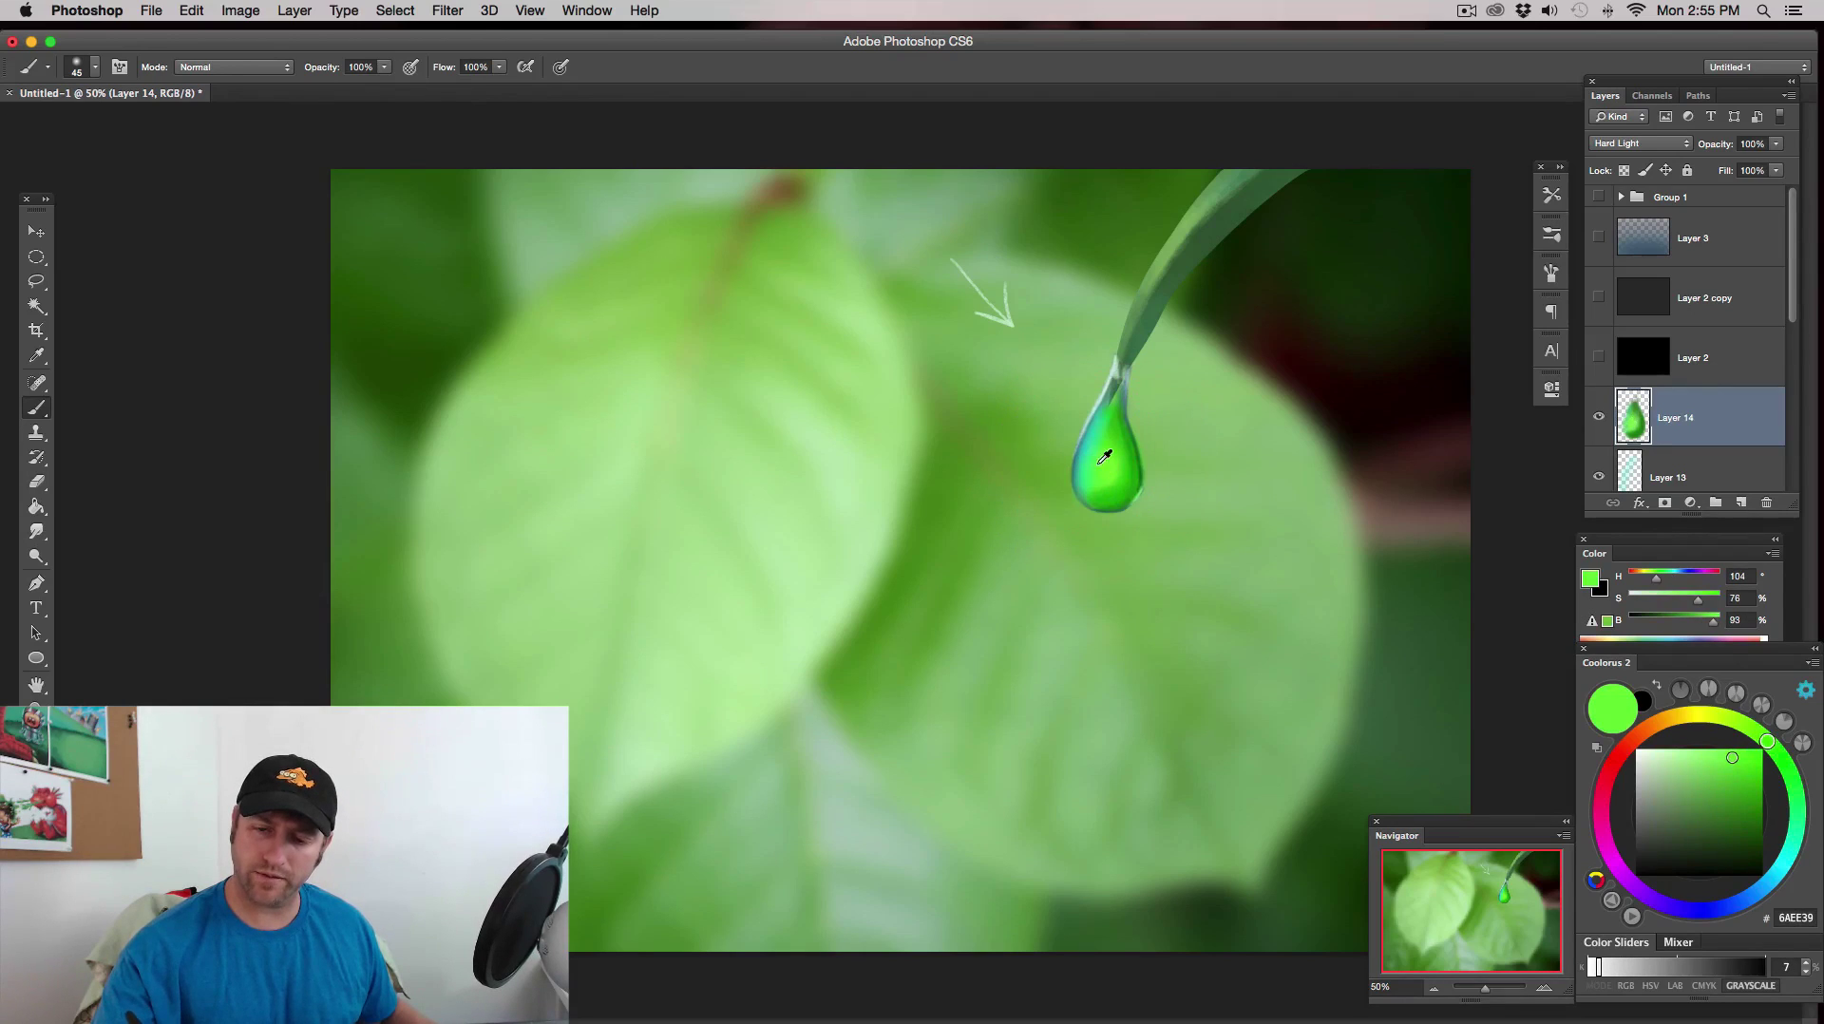
- Smooth the droplet's left-of-centre gradient from top to bottom with sampled intermediate greens
{"action": "left_click", "coordinate": [1100, 427], "text": "alt"}
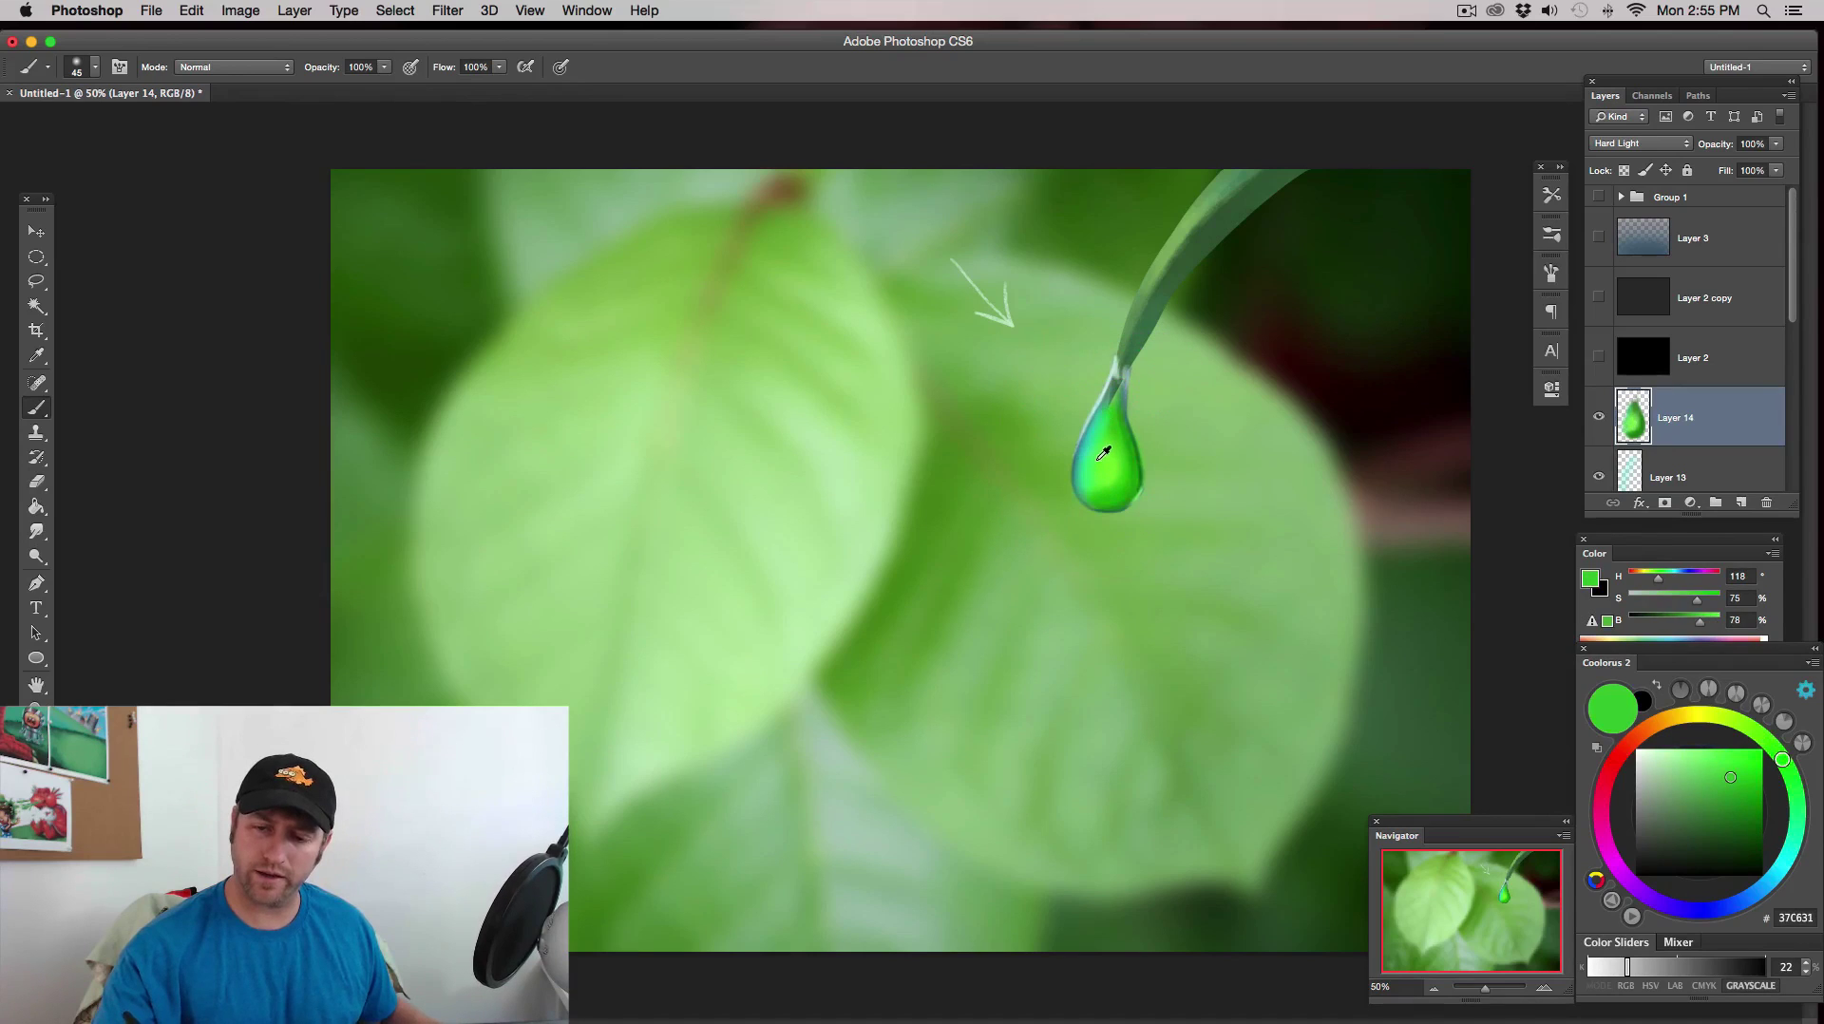
{"action": "left_click", "coordinate": [1101, 456], "text": "alt"}
{"action": "left_click", "coordinate": [1099, 485], "text": "alt"}
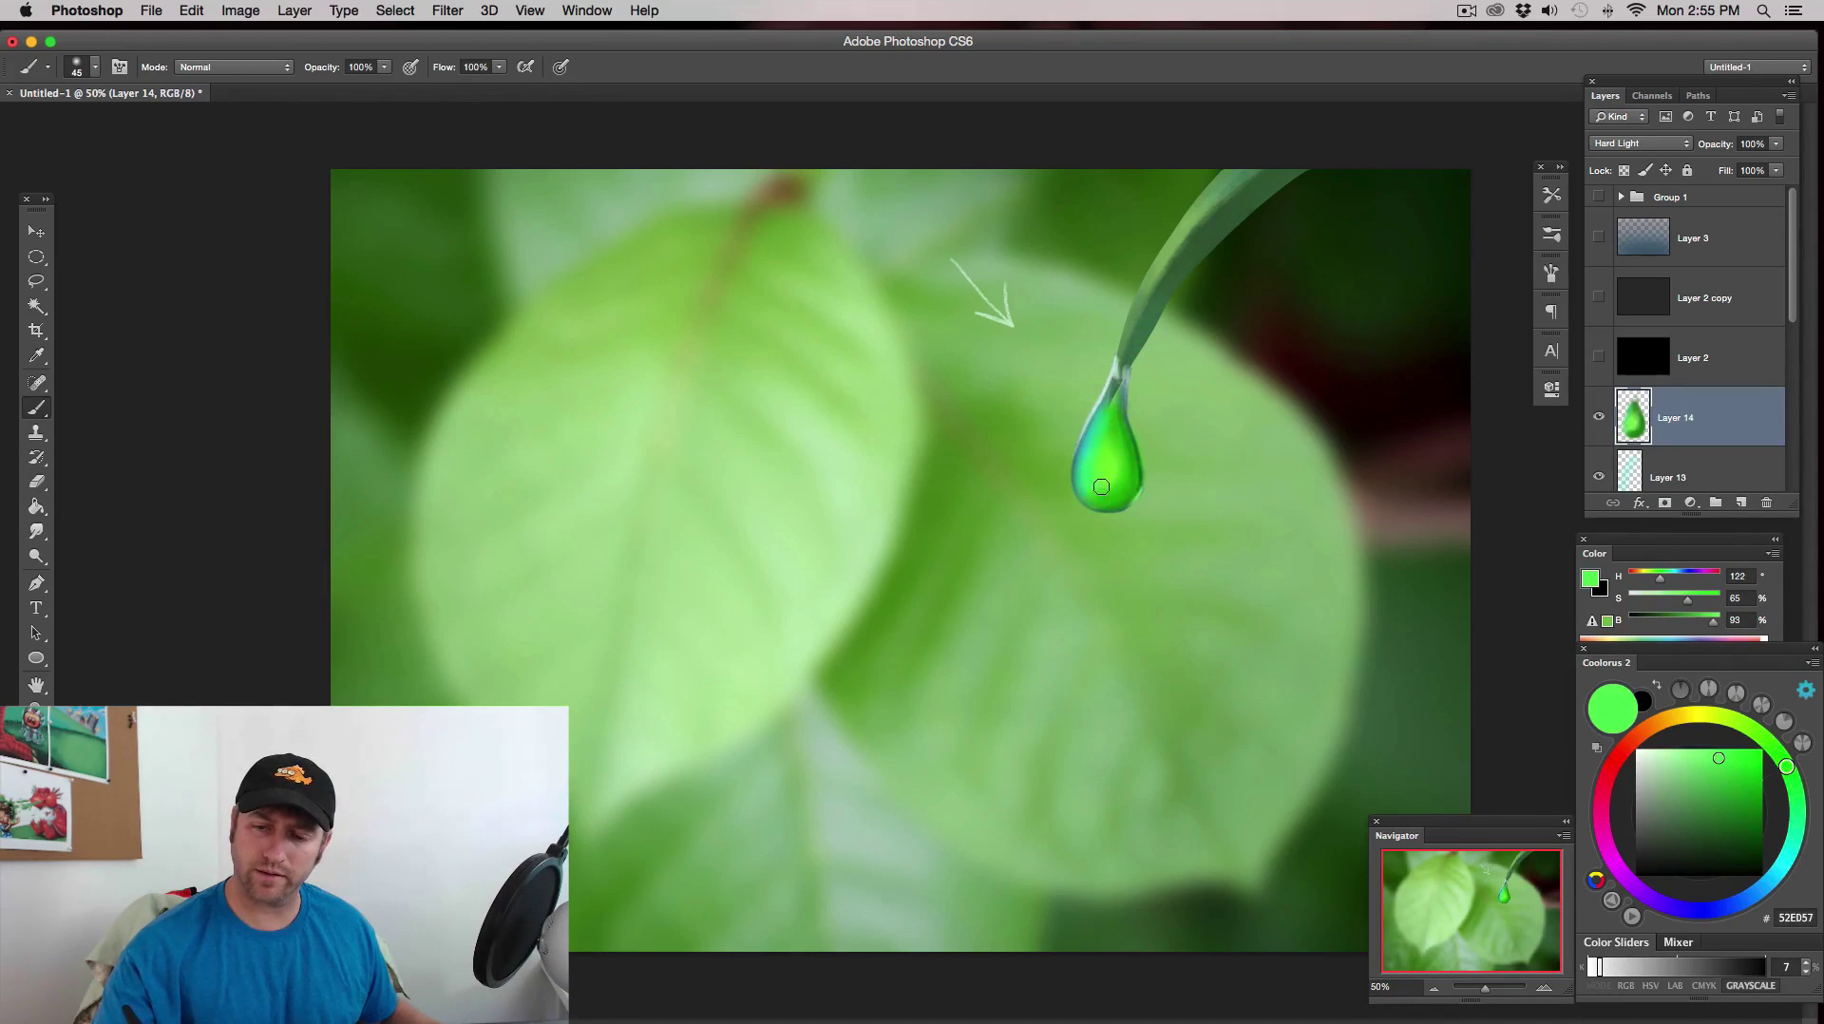
{"action": "left_click", "coordinate": [1103, 434], "text": "alt"}
{"action": "left_click", "coordinate": [1086, 463], "text": "alt"}
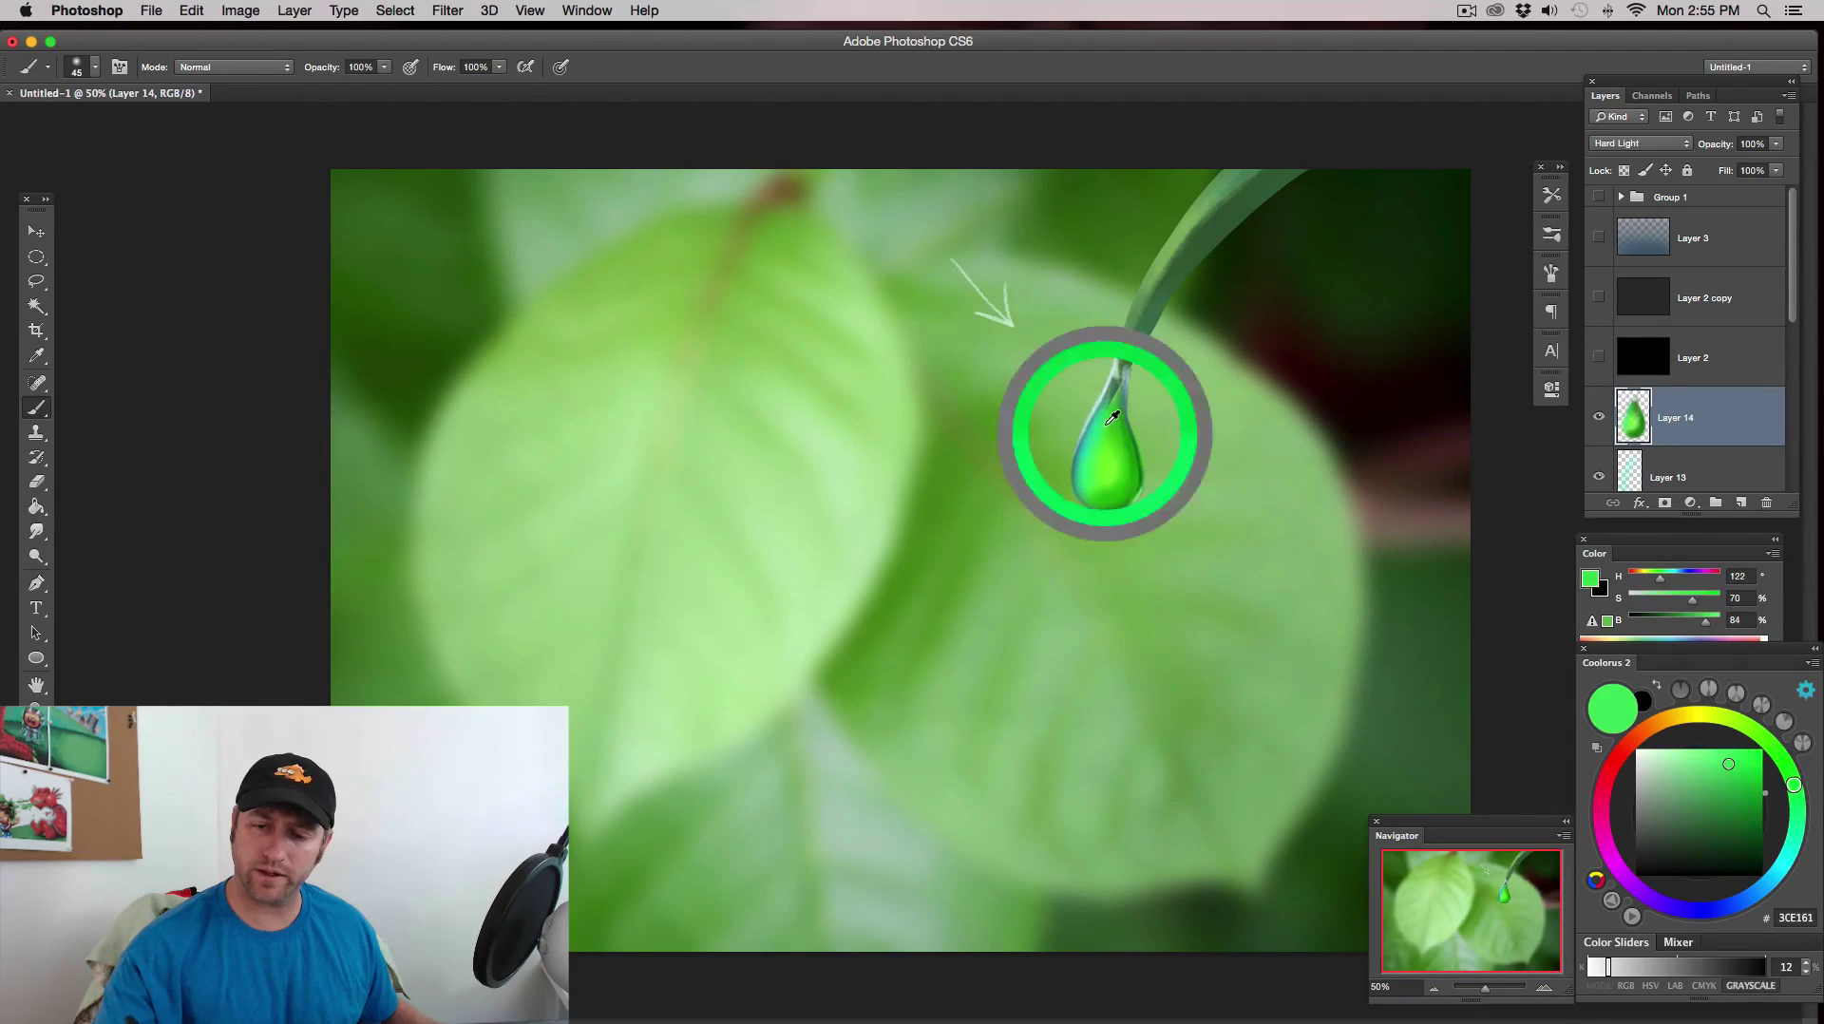
{"action": "left_click", "coordinate": [1105, 462], "text": "alt"}
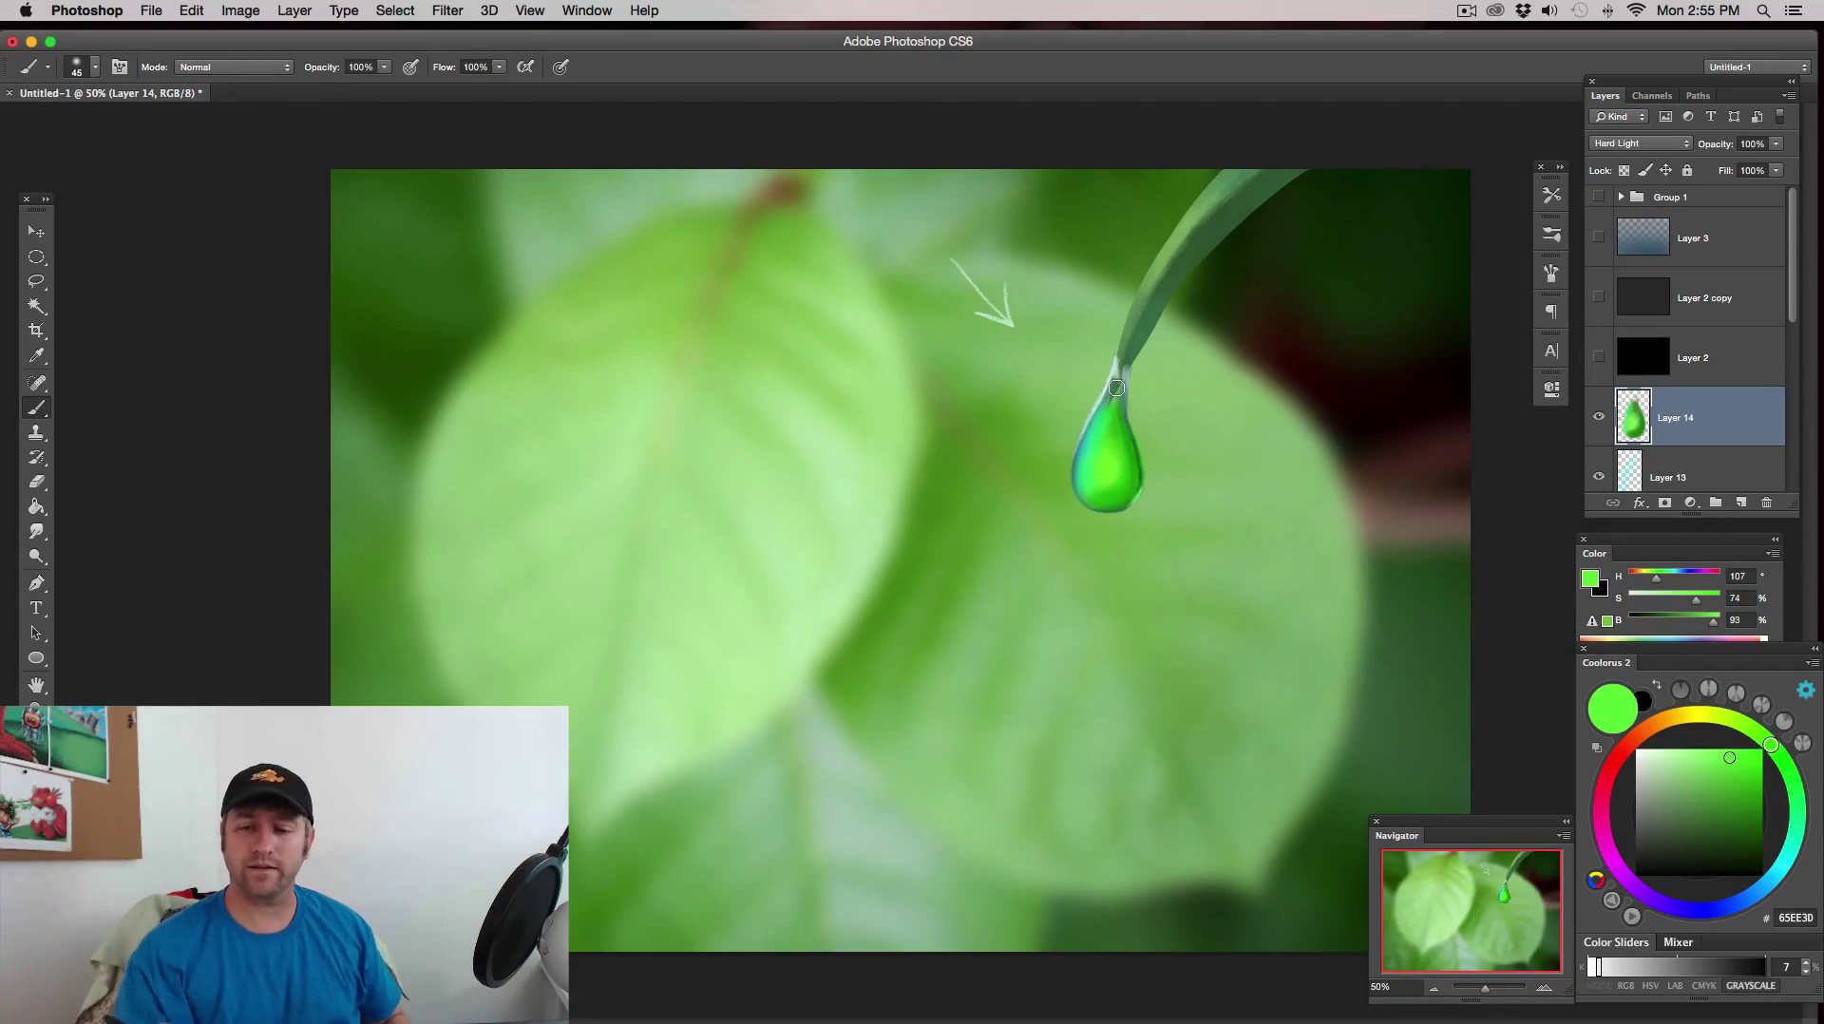
- Soften the turquoise-to-green transition at the droplet's upper left and centre with sampled tones
{"action": "left_click", "coordinate": [1085, 453], "text": "alt"}
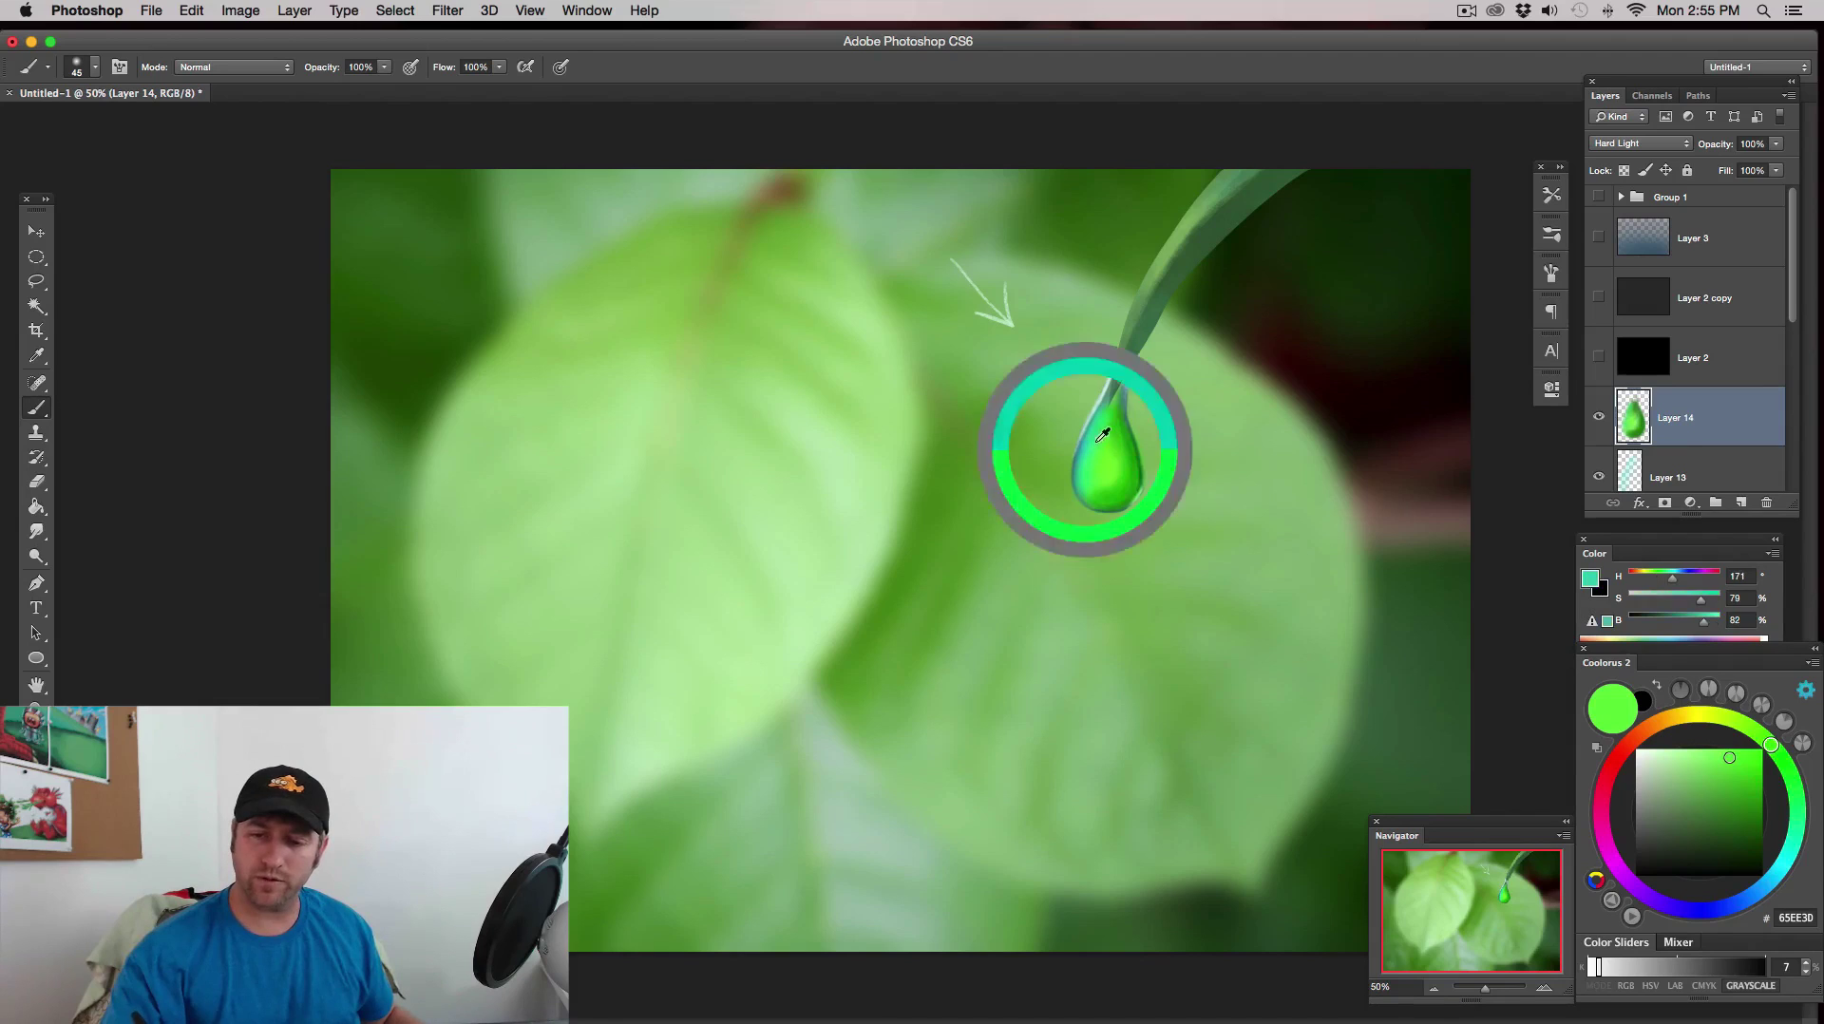
{"action": "left_click", "coordinate": [1093, 444], "text": "alt"}
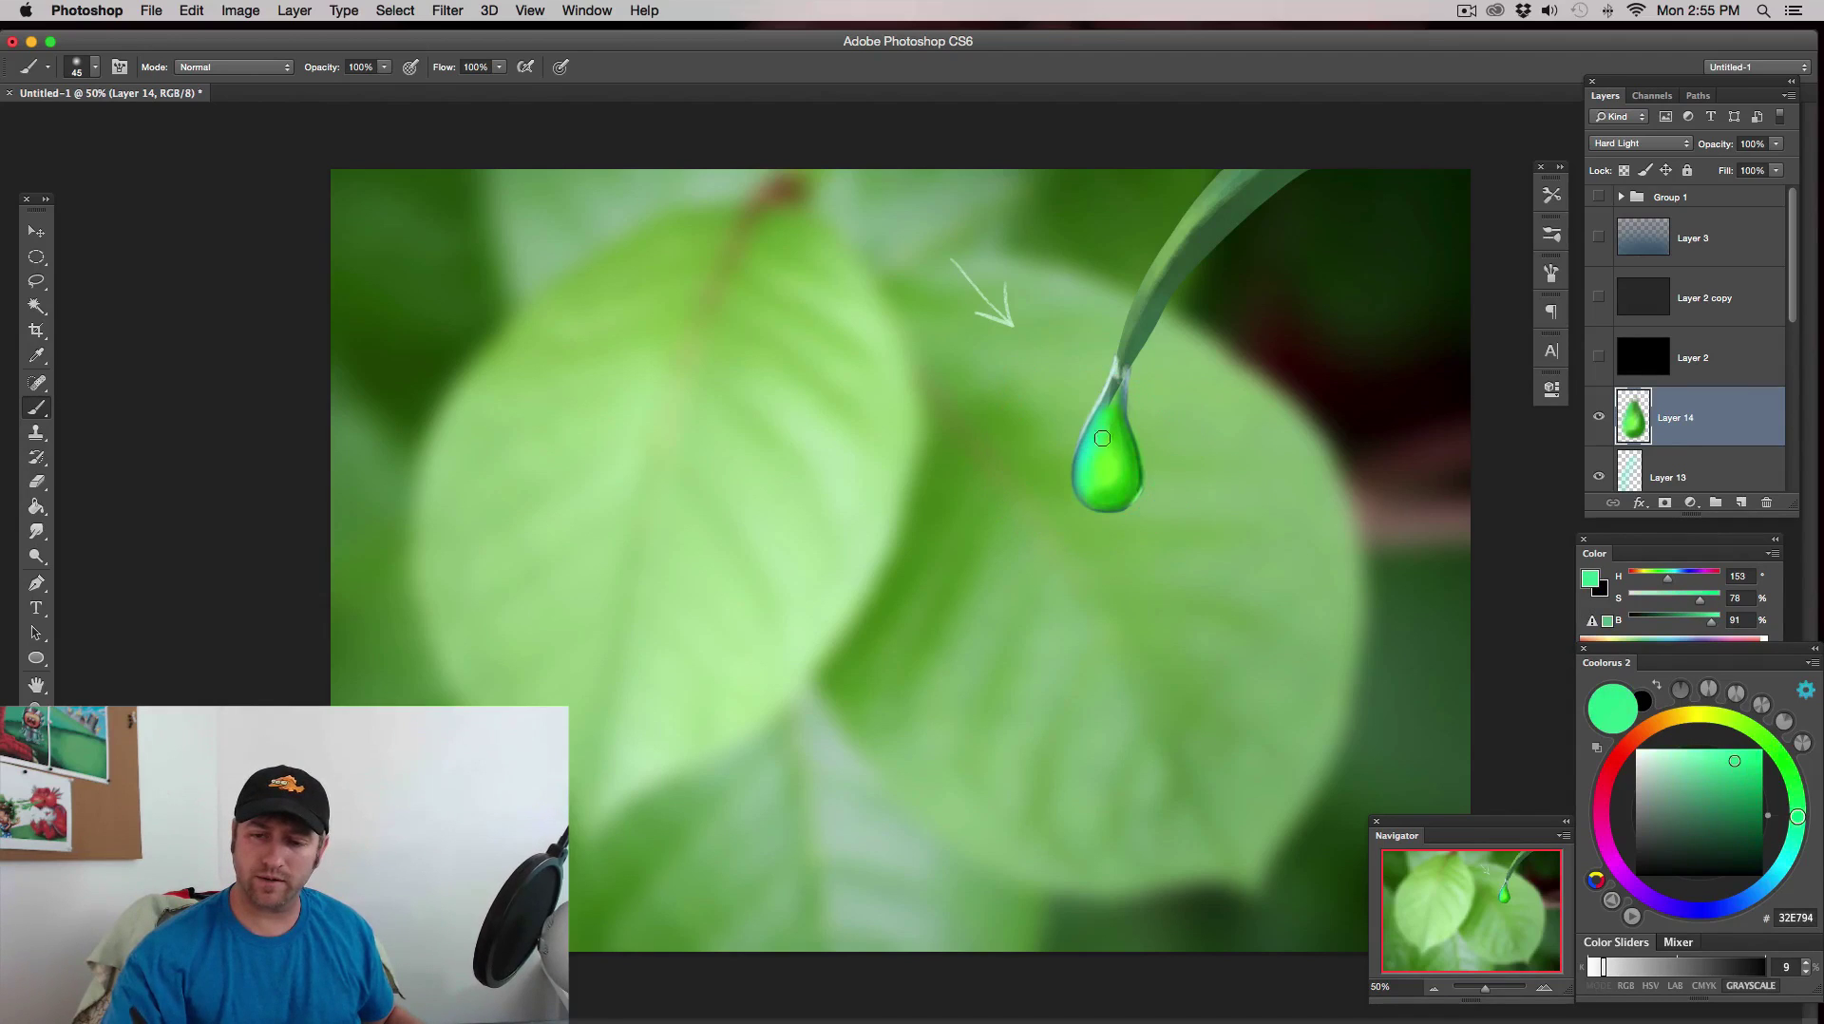
{"action": "left_click", "coordinate": [1101, 430], "text": "alt"}
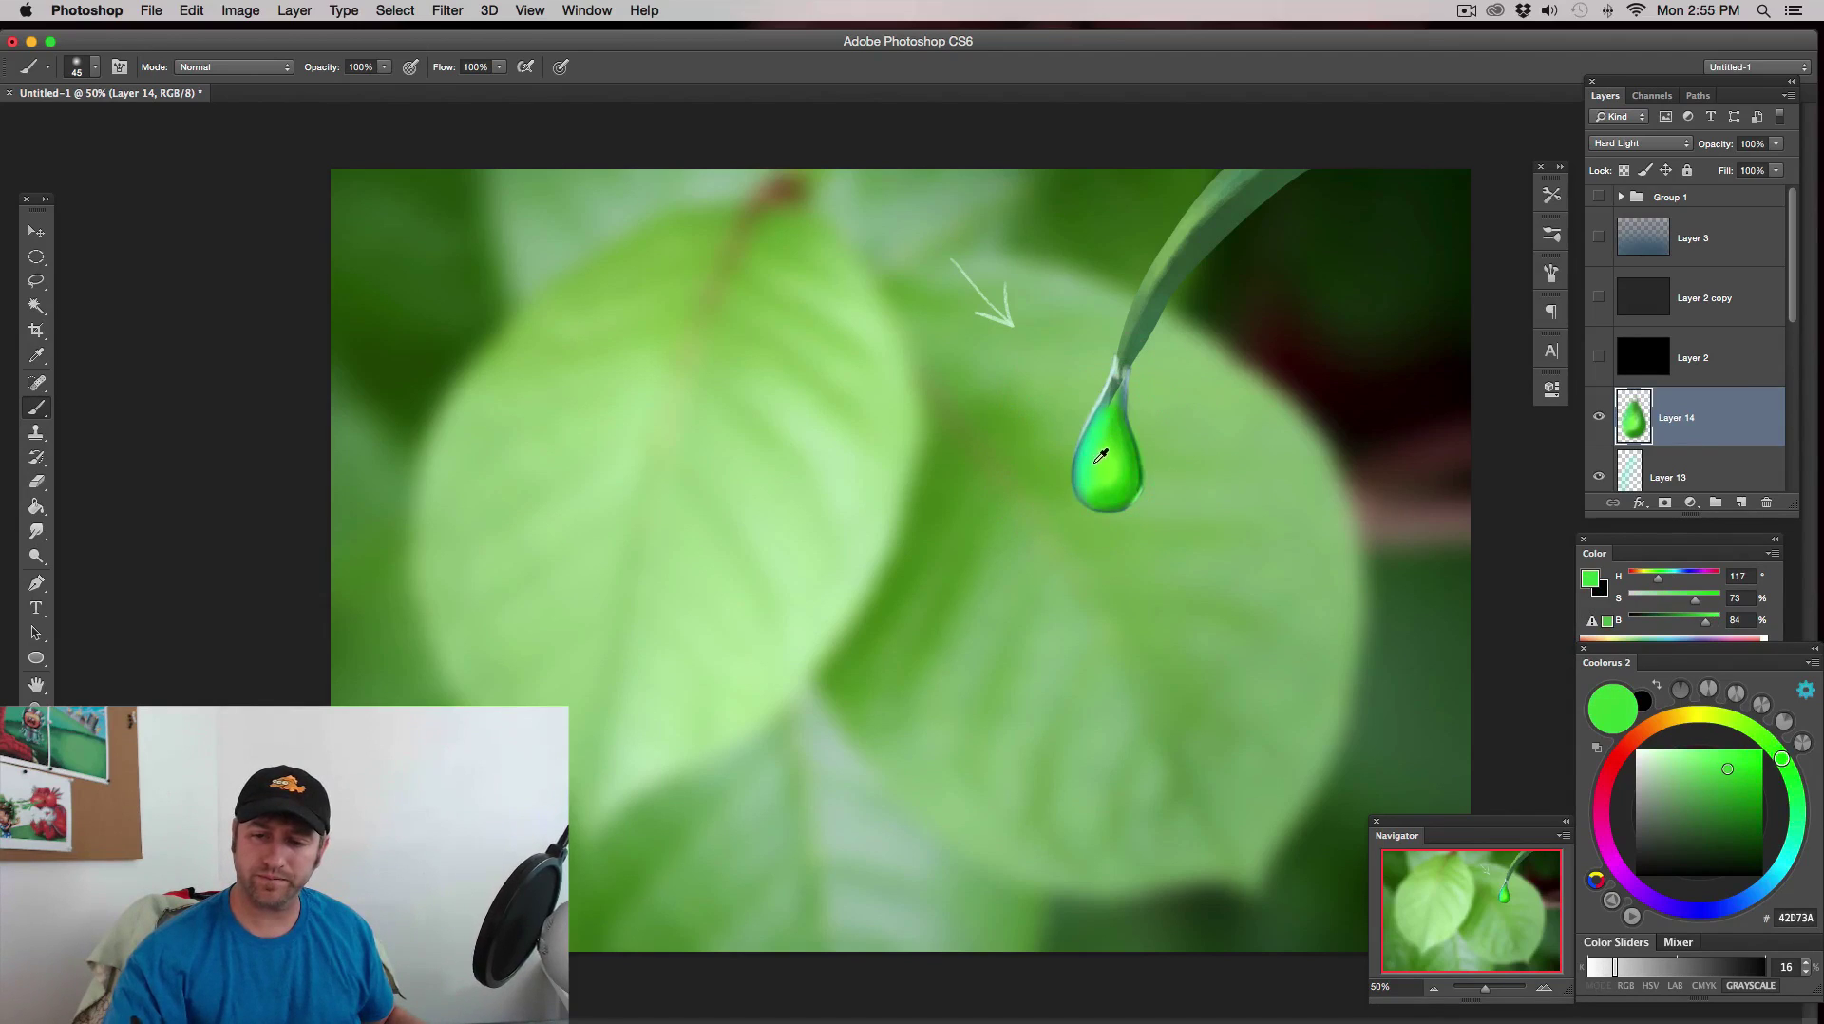
{"action": "left_click", "coordinate": [1097, 460], "text": "alt"}
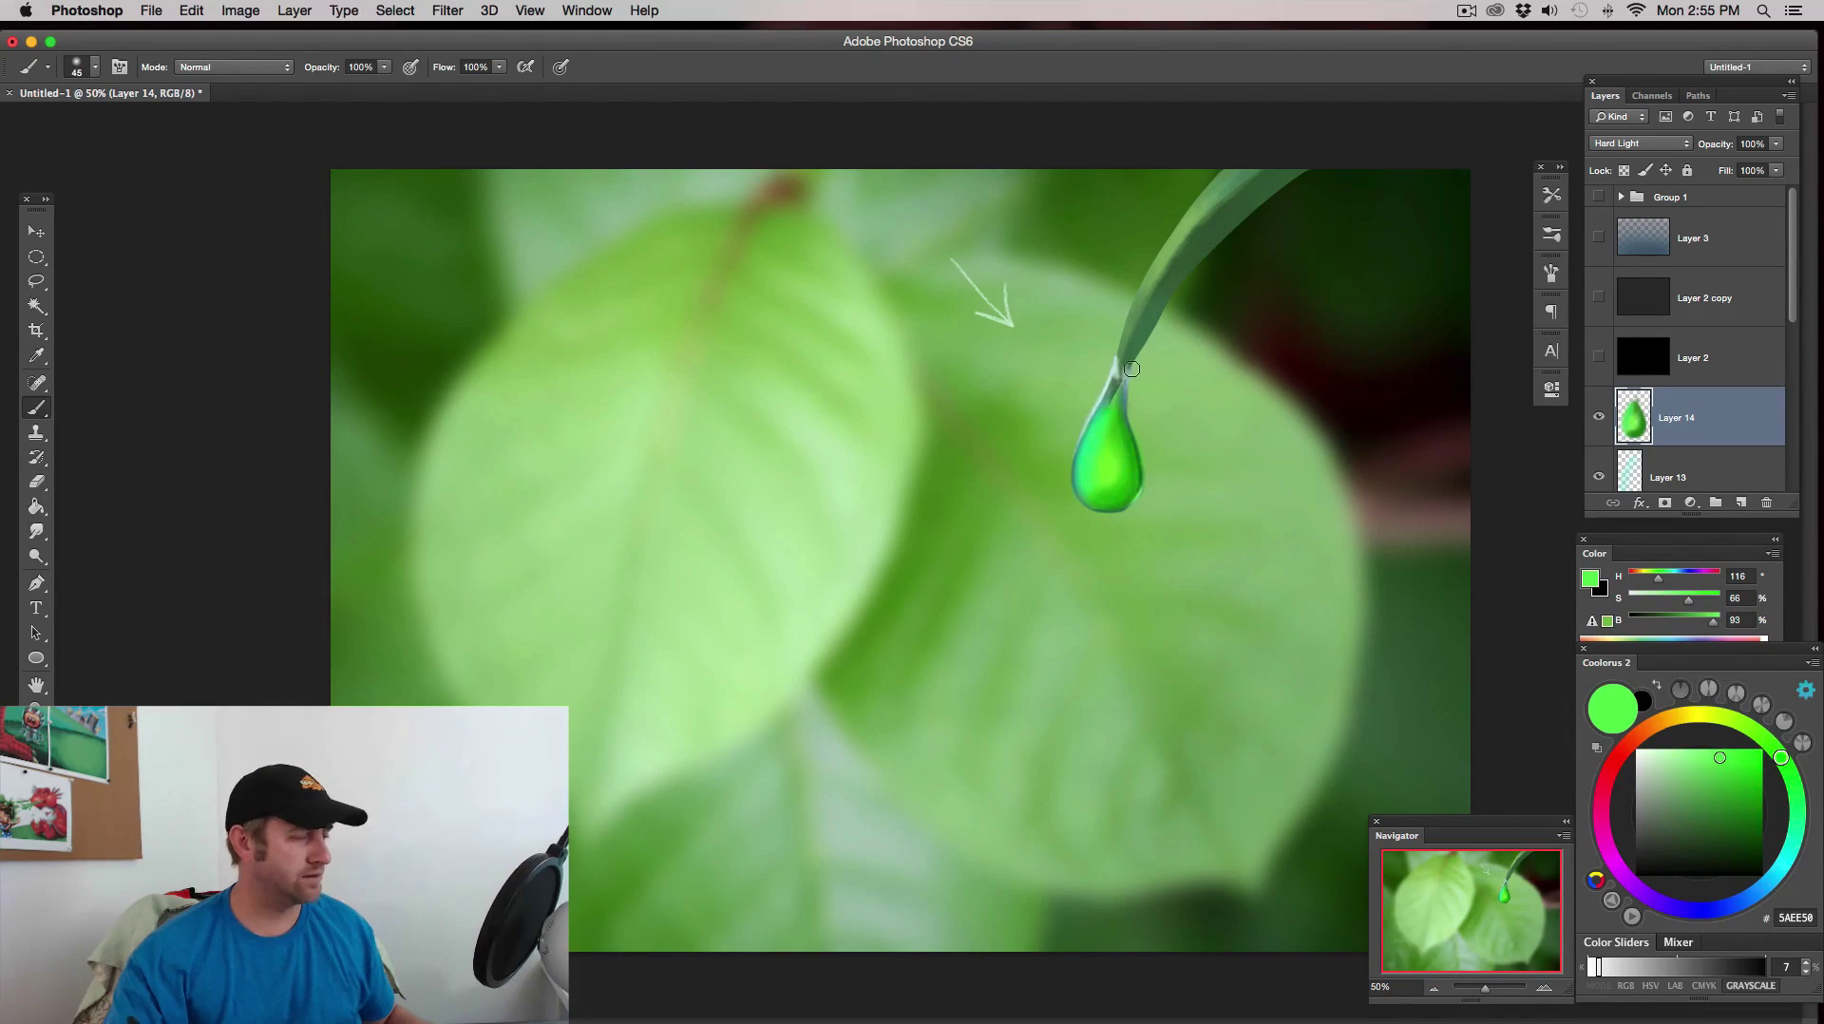
{"action": "left_click", "coordinate": [1113, 433], "text": "alt"}
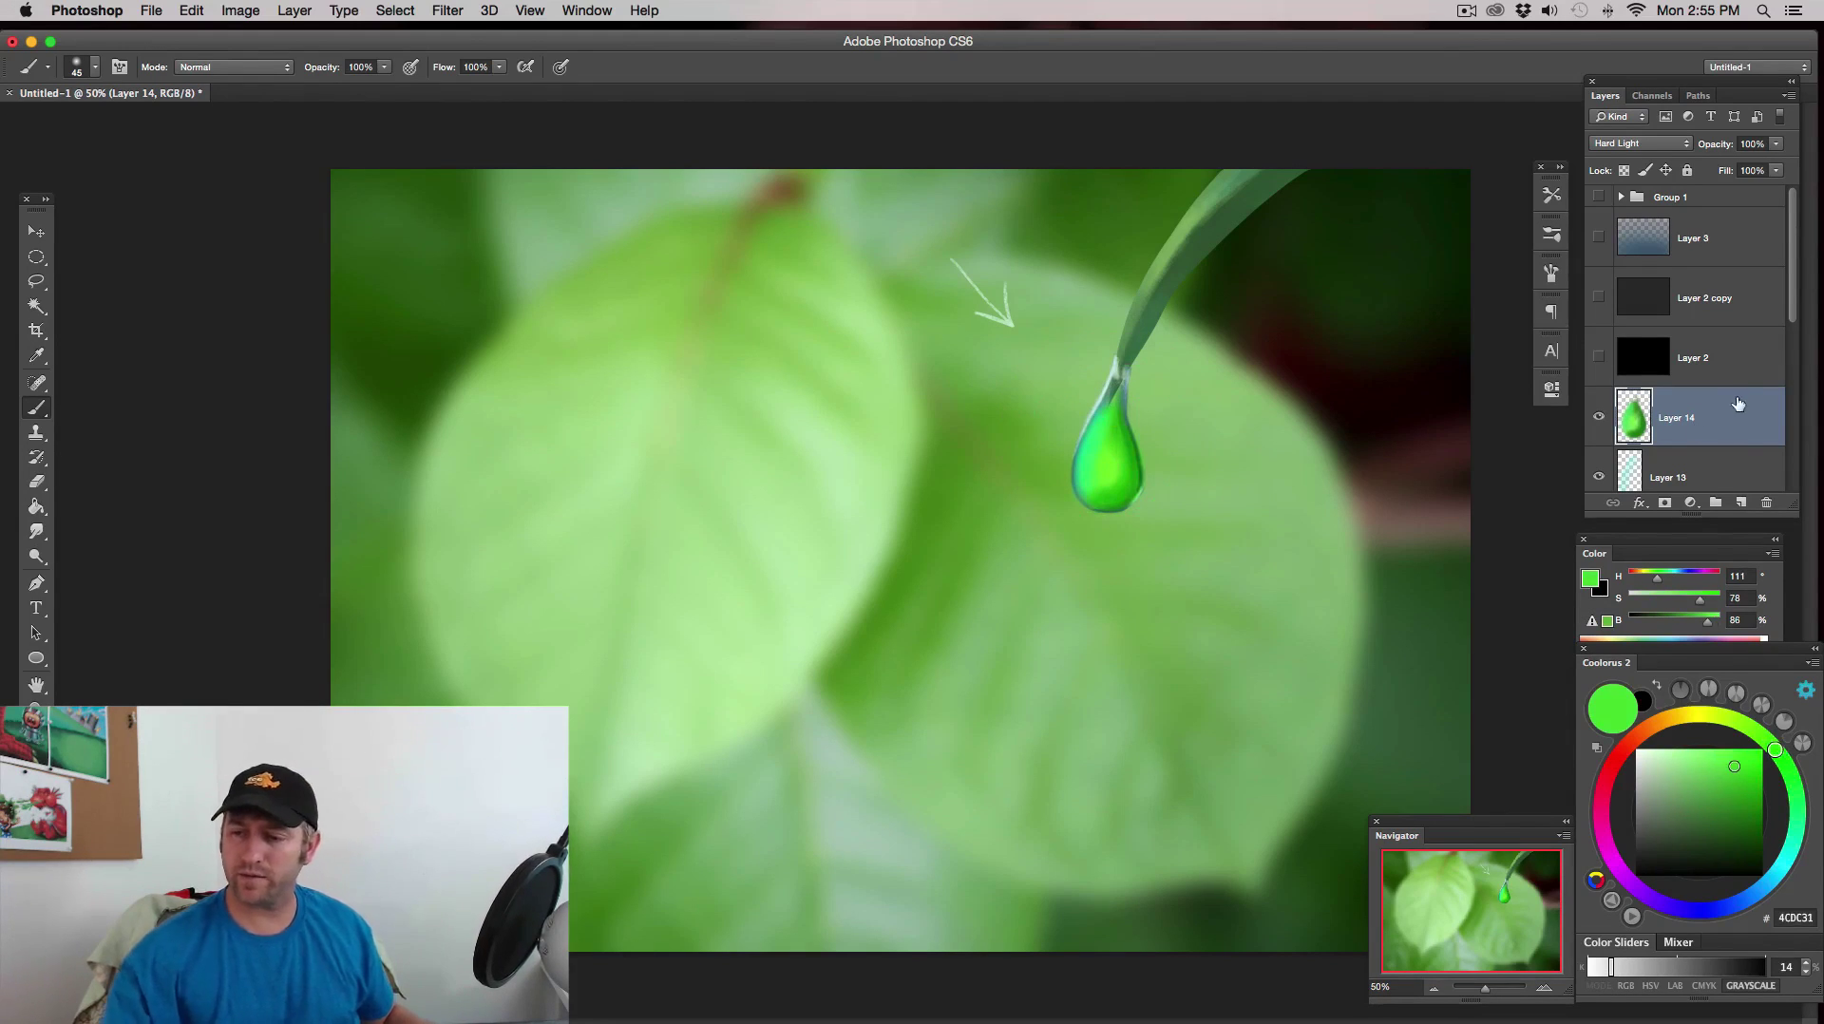
- Add a new layer above Layer 14 and prepare a 150 px preset brush in pale green #EAFFE6
{"action": "left_click", "coordinate": [1742, 502]}
{"action": "left_click_drag", "start_coordinate": [1670, 773], "coordinate": [1650, 748]}
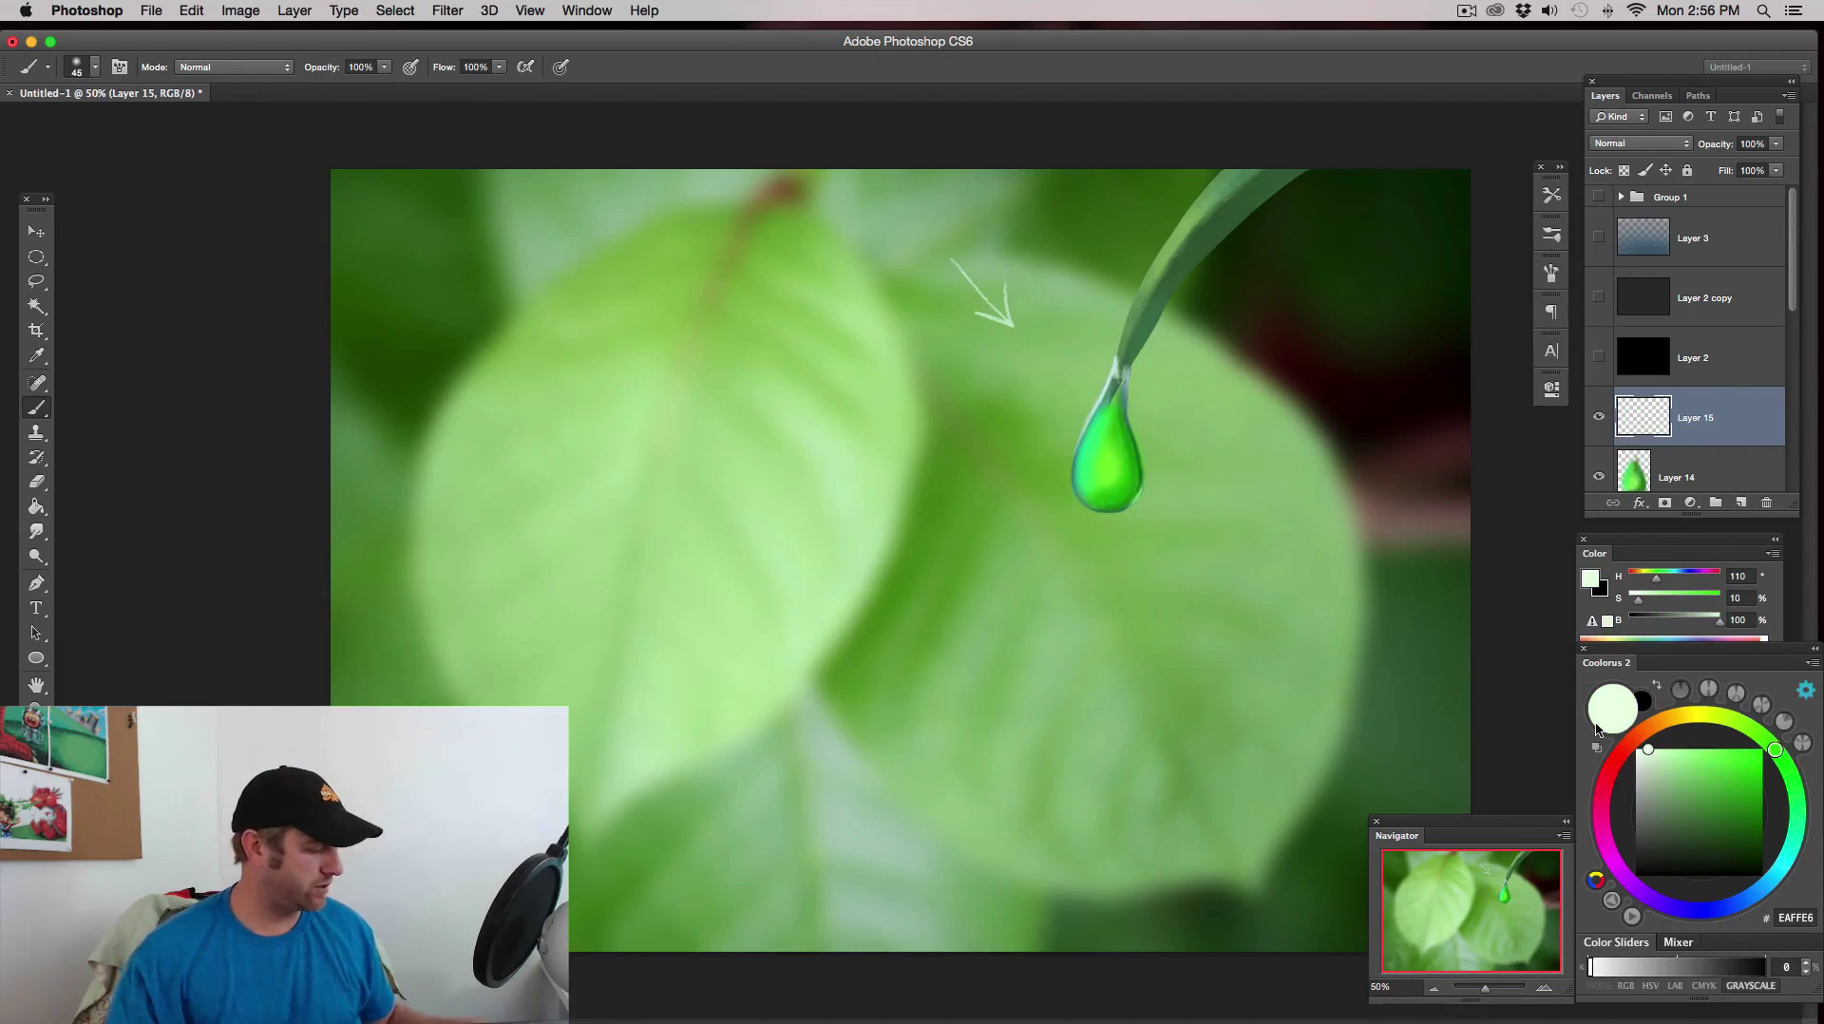
{"action": "left_click", "coordinate": [1552, 234]}
{"action": "left_click", "coordinate": [1225, 309]}
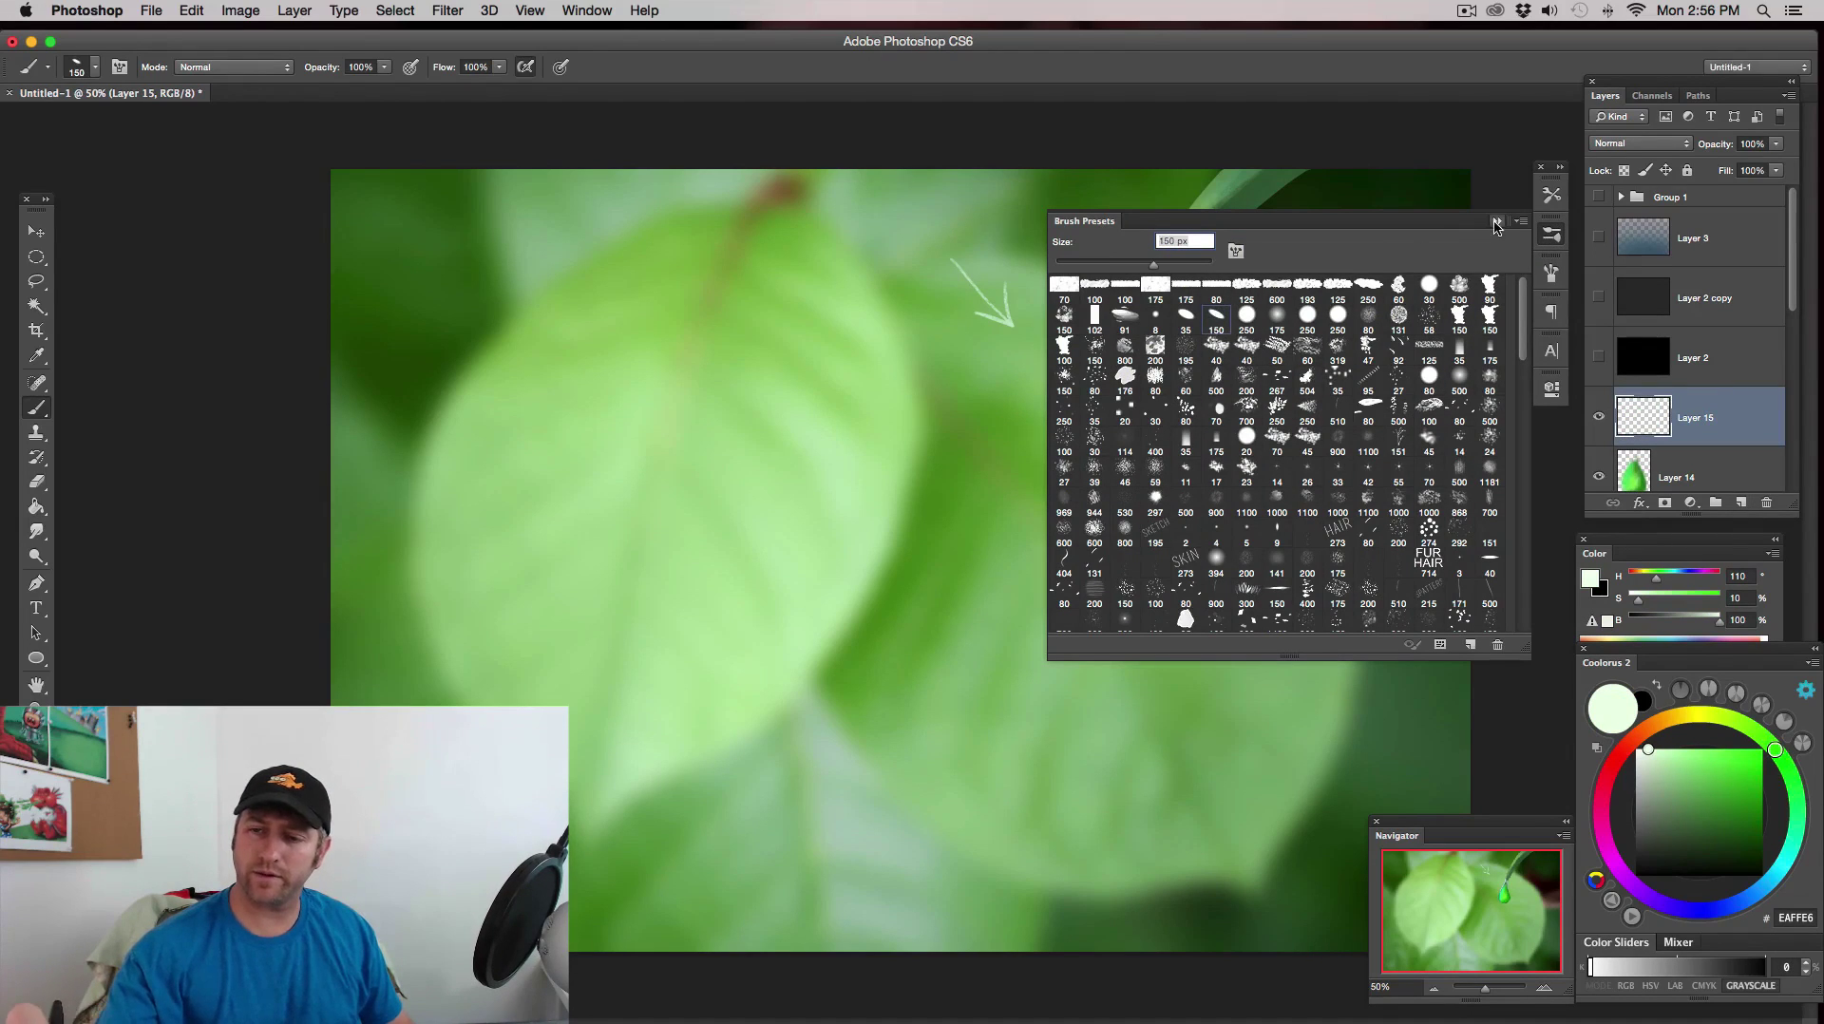
- Paint small pale green #EAFFE6 highlights on the droplet's upper left and lower left on Layer 15 with a 15 px brush
{"action": "left_click", "coordinate": [1498, 220]}
{"action": "key", "text": "bracketleft"}
{"action": "key", "text": "bracketleft"}
{"action": "key", "text": "bracketleft"}
{"action": "key", "text": "bracketleft"}
{"action": "key", "text": "bracketleft"}
{"action": "key", "text": "bracketleft"}
{"action": "key", "text": "bracketleft"}
{"action": "key", "text": "bracketleft"}
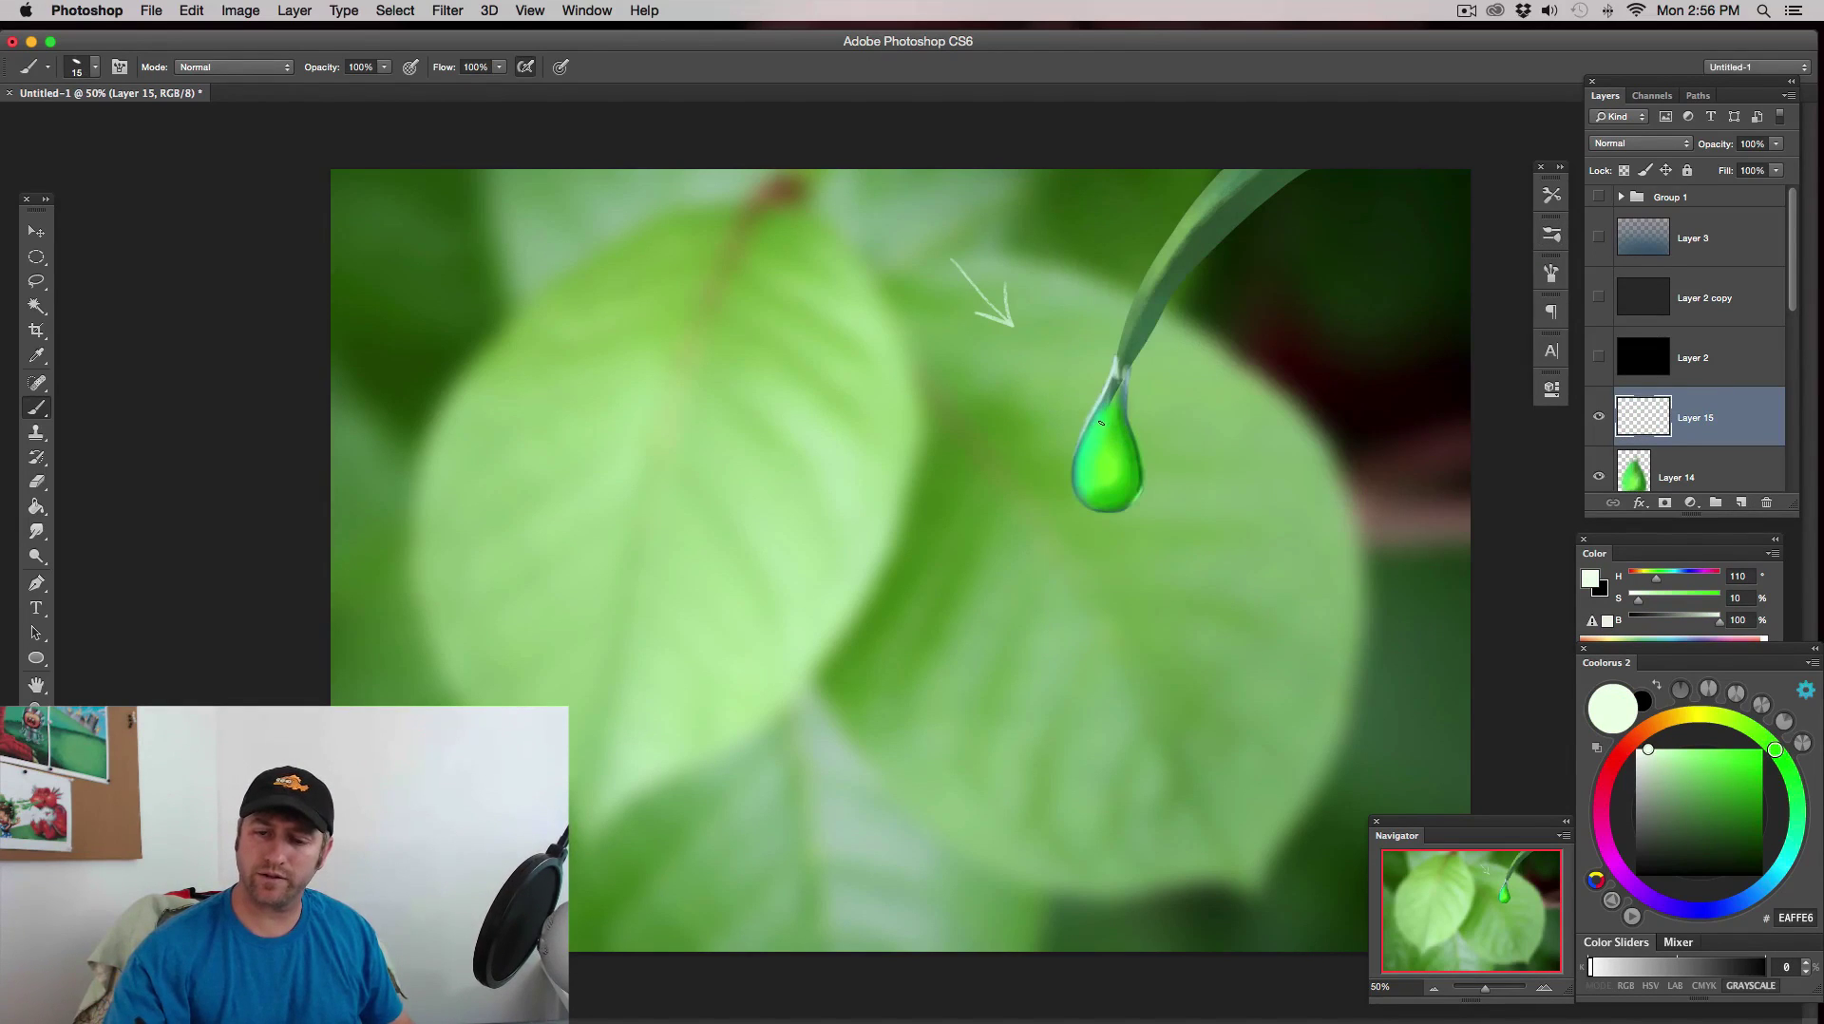
{"action": "left_click_drag", "start_coordinate": [1101, 423], "coordinate": [1091, 486]}
- Build up the droplet's lower-left pale green highlight with the brush enlarged to 35 px
{"action": "key", "text": "bracketright"}
{"action": "key", "text": "bracketright"}
{"action": "key", "text": "bracketright"}
{"action": "key", "text": "bracketleft"}
{"action": "key", "text": "bracketright"}
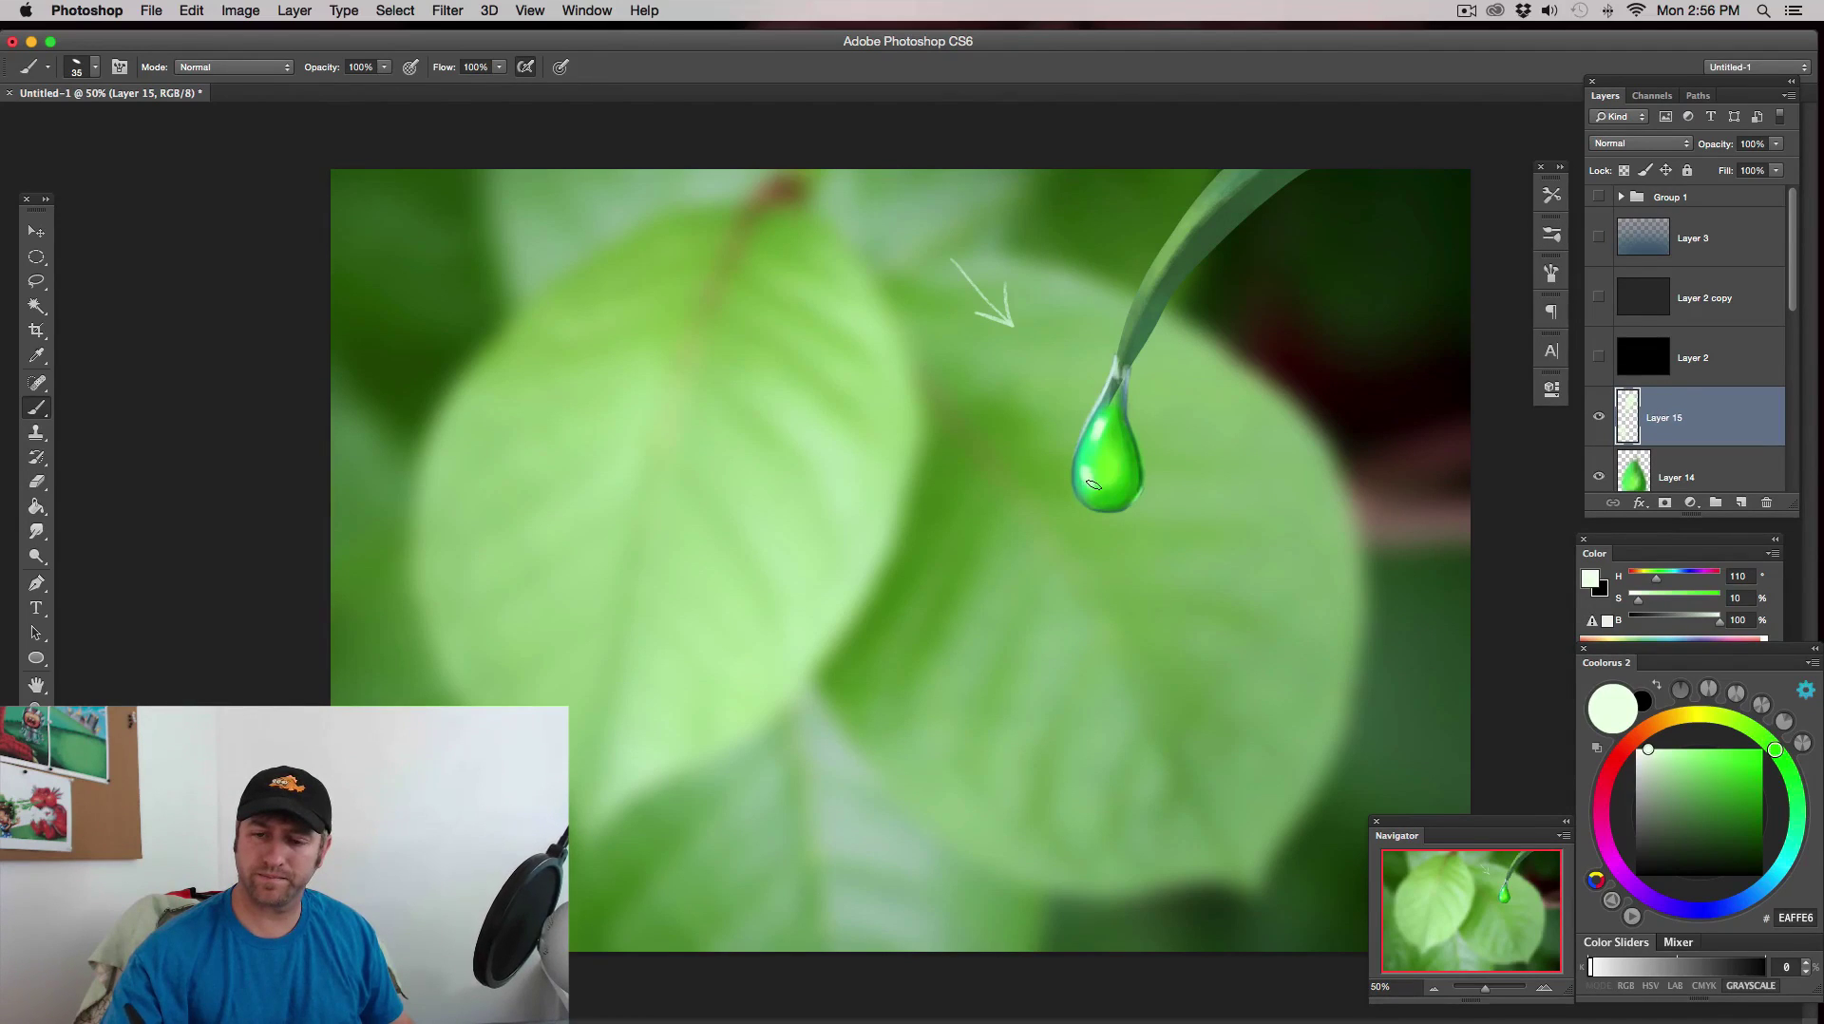
{"action": "key", "text": "bracketleft"}
{"action": "key", "text": "bracketright"}
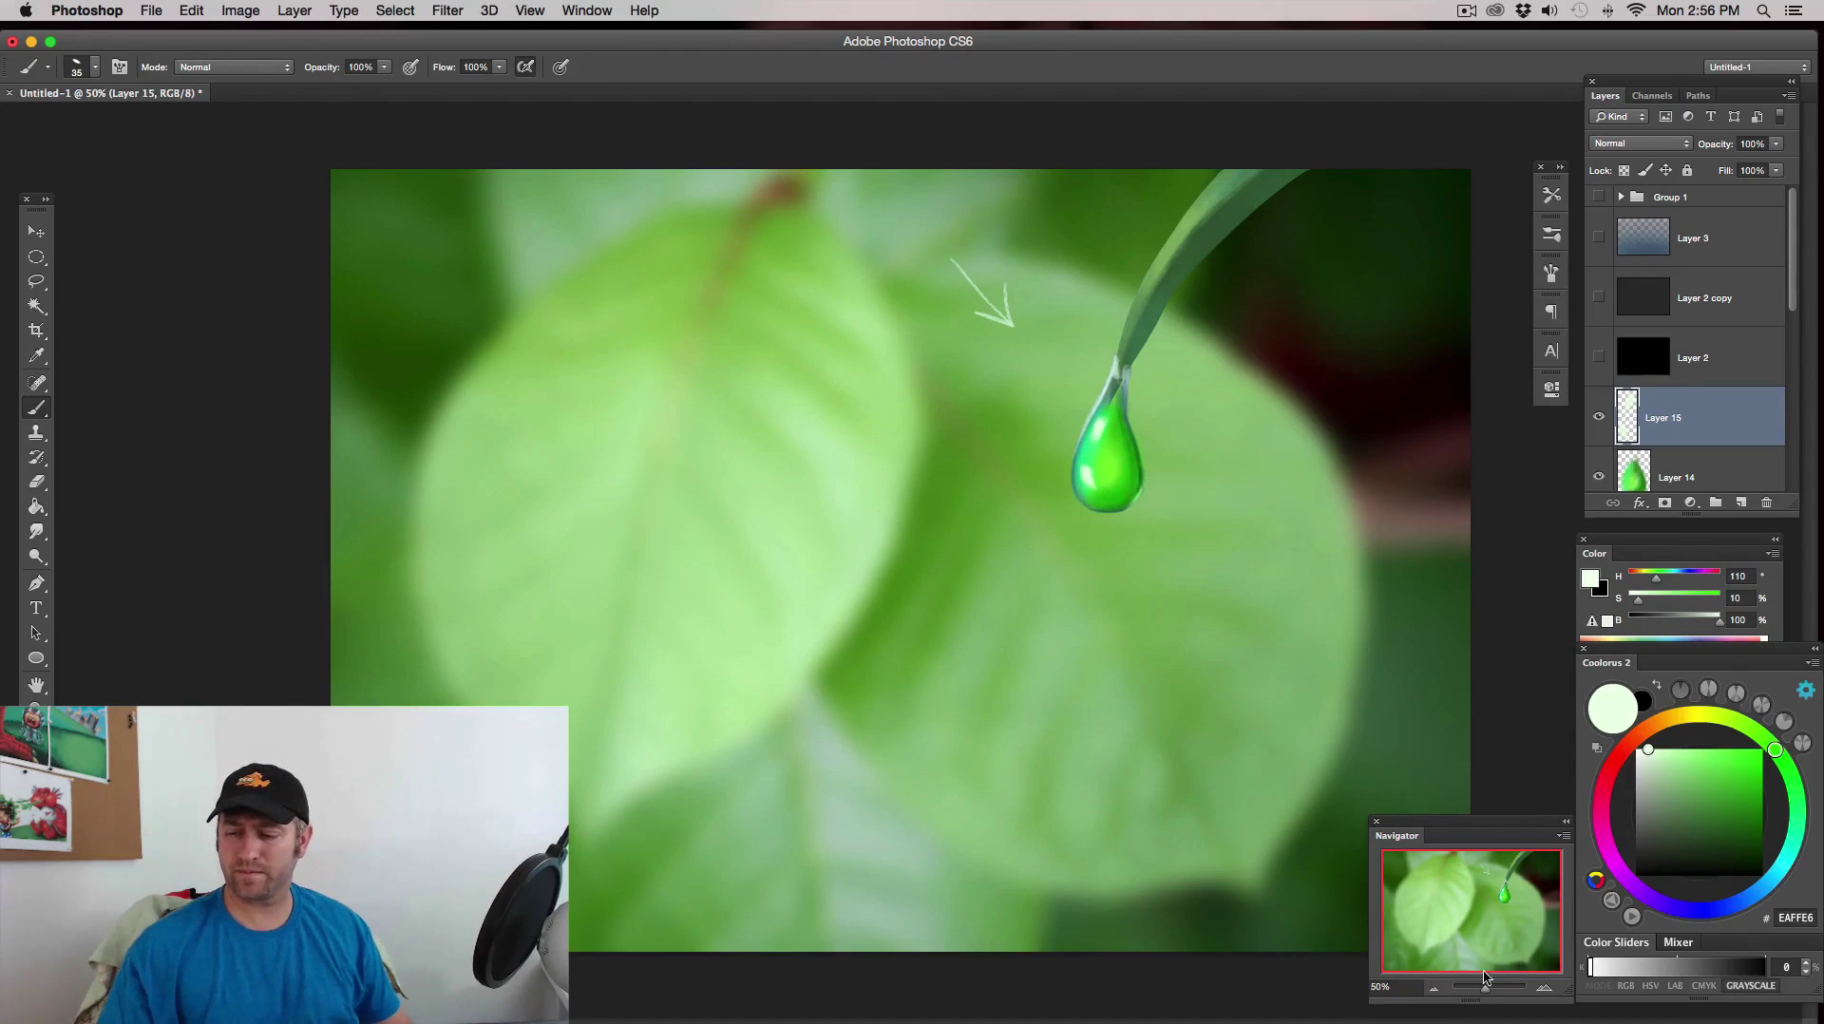
- Reduce Layer 14's saturation to -40 with Hue/Saturation
{"action": "left_click", "coordinate": [1434, 989]}
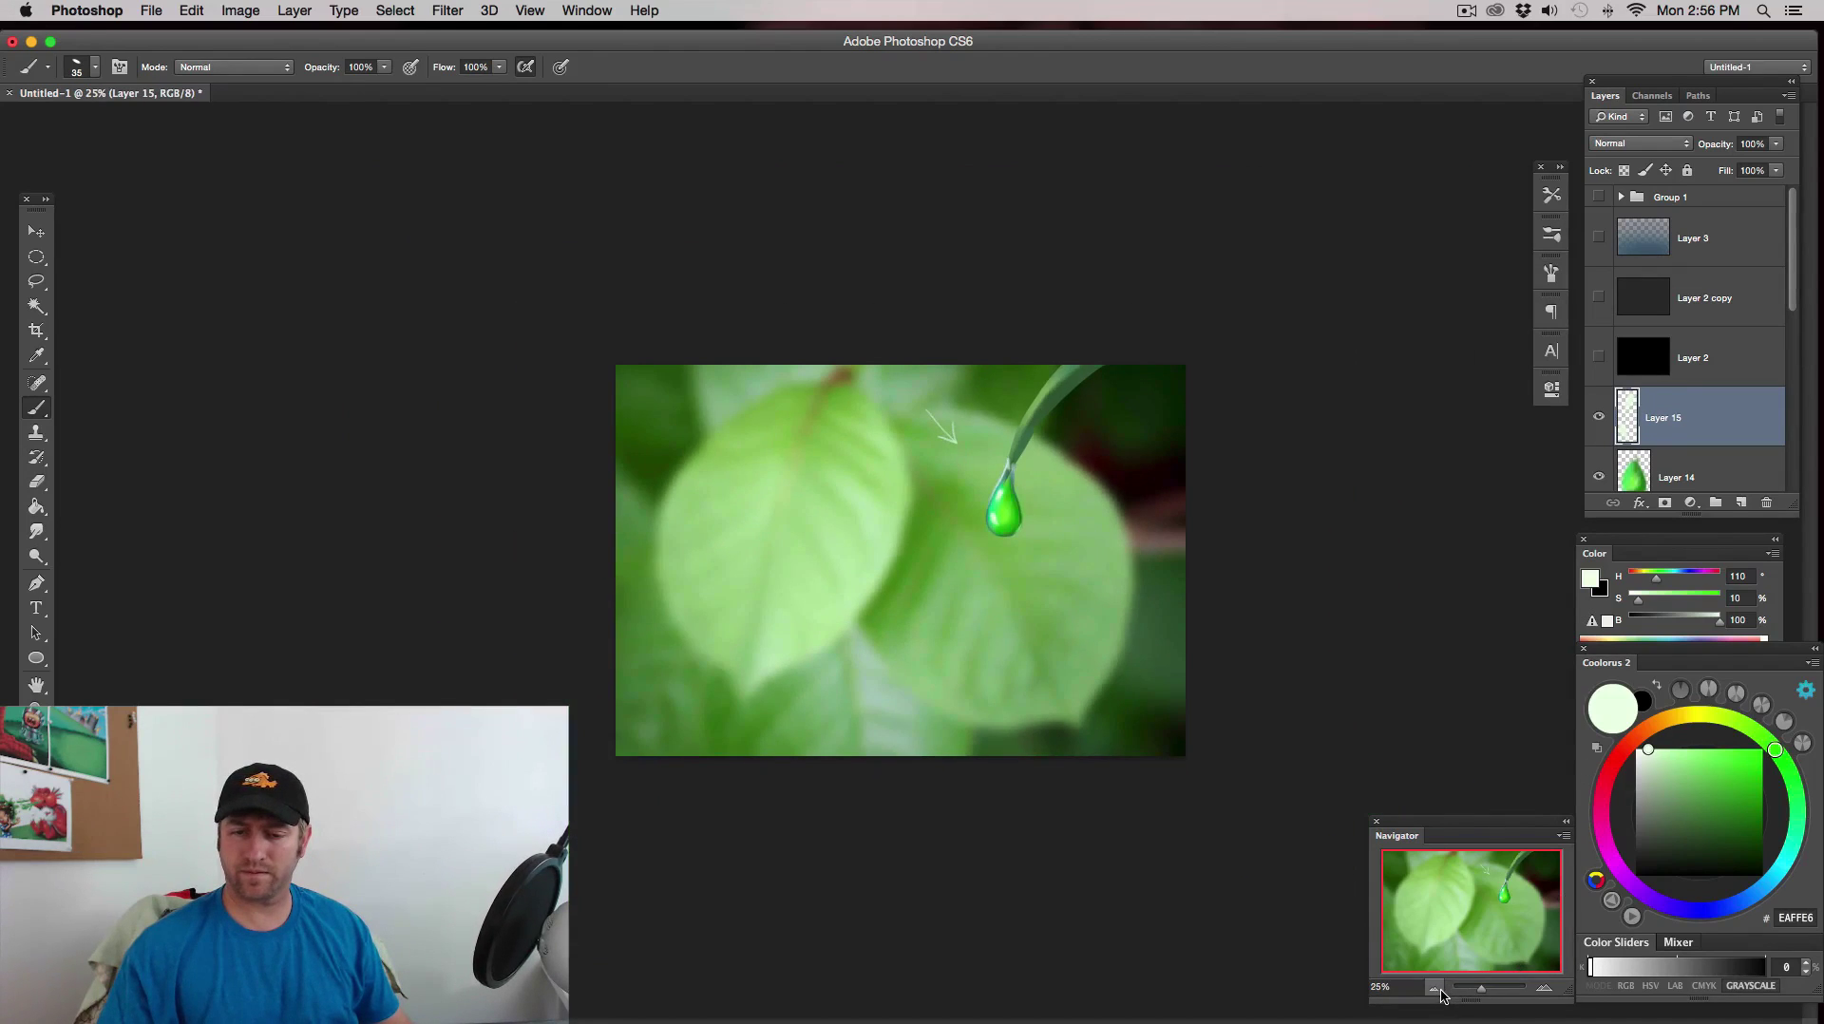
{"action": "left_click", "coordinate": [1722, 466]}
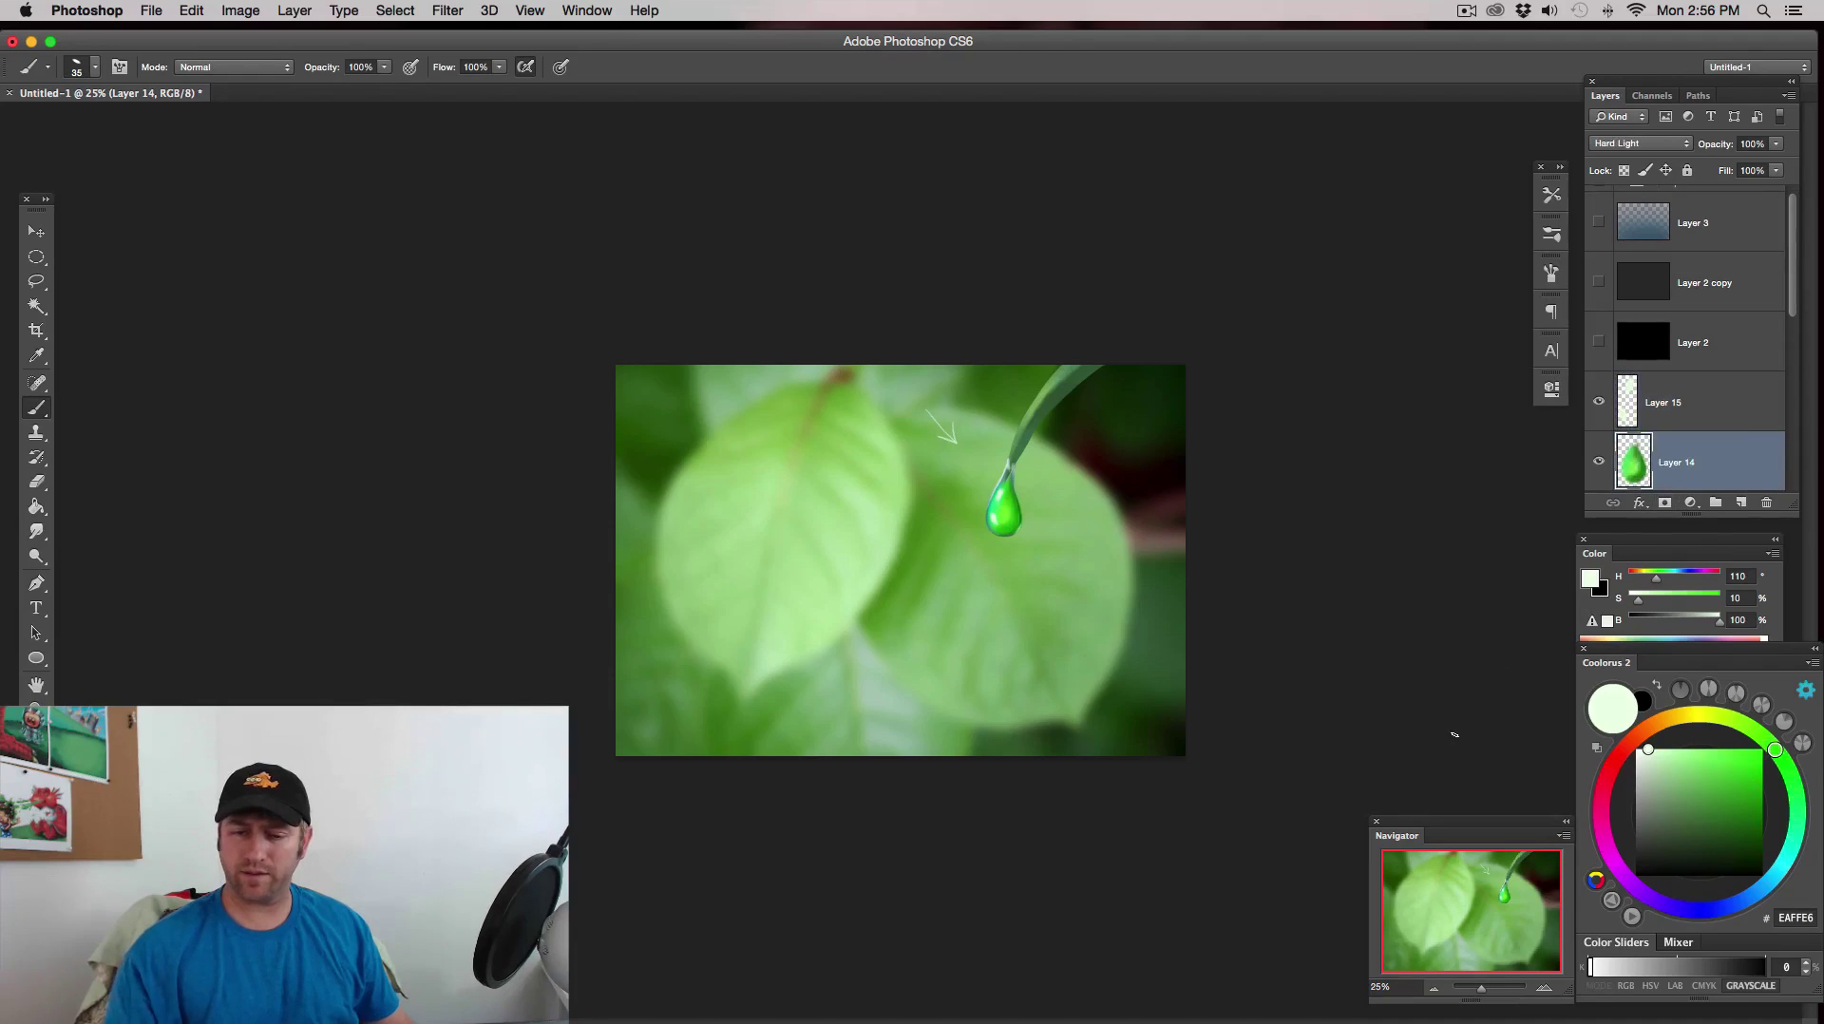
{"action": "scroll", "coordinate": [1740, 361], "scroll_direction": "down", "scroll_amount": 2}
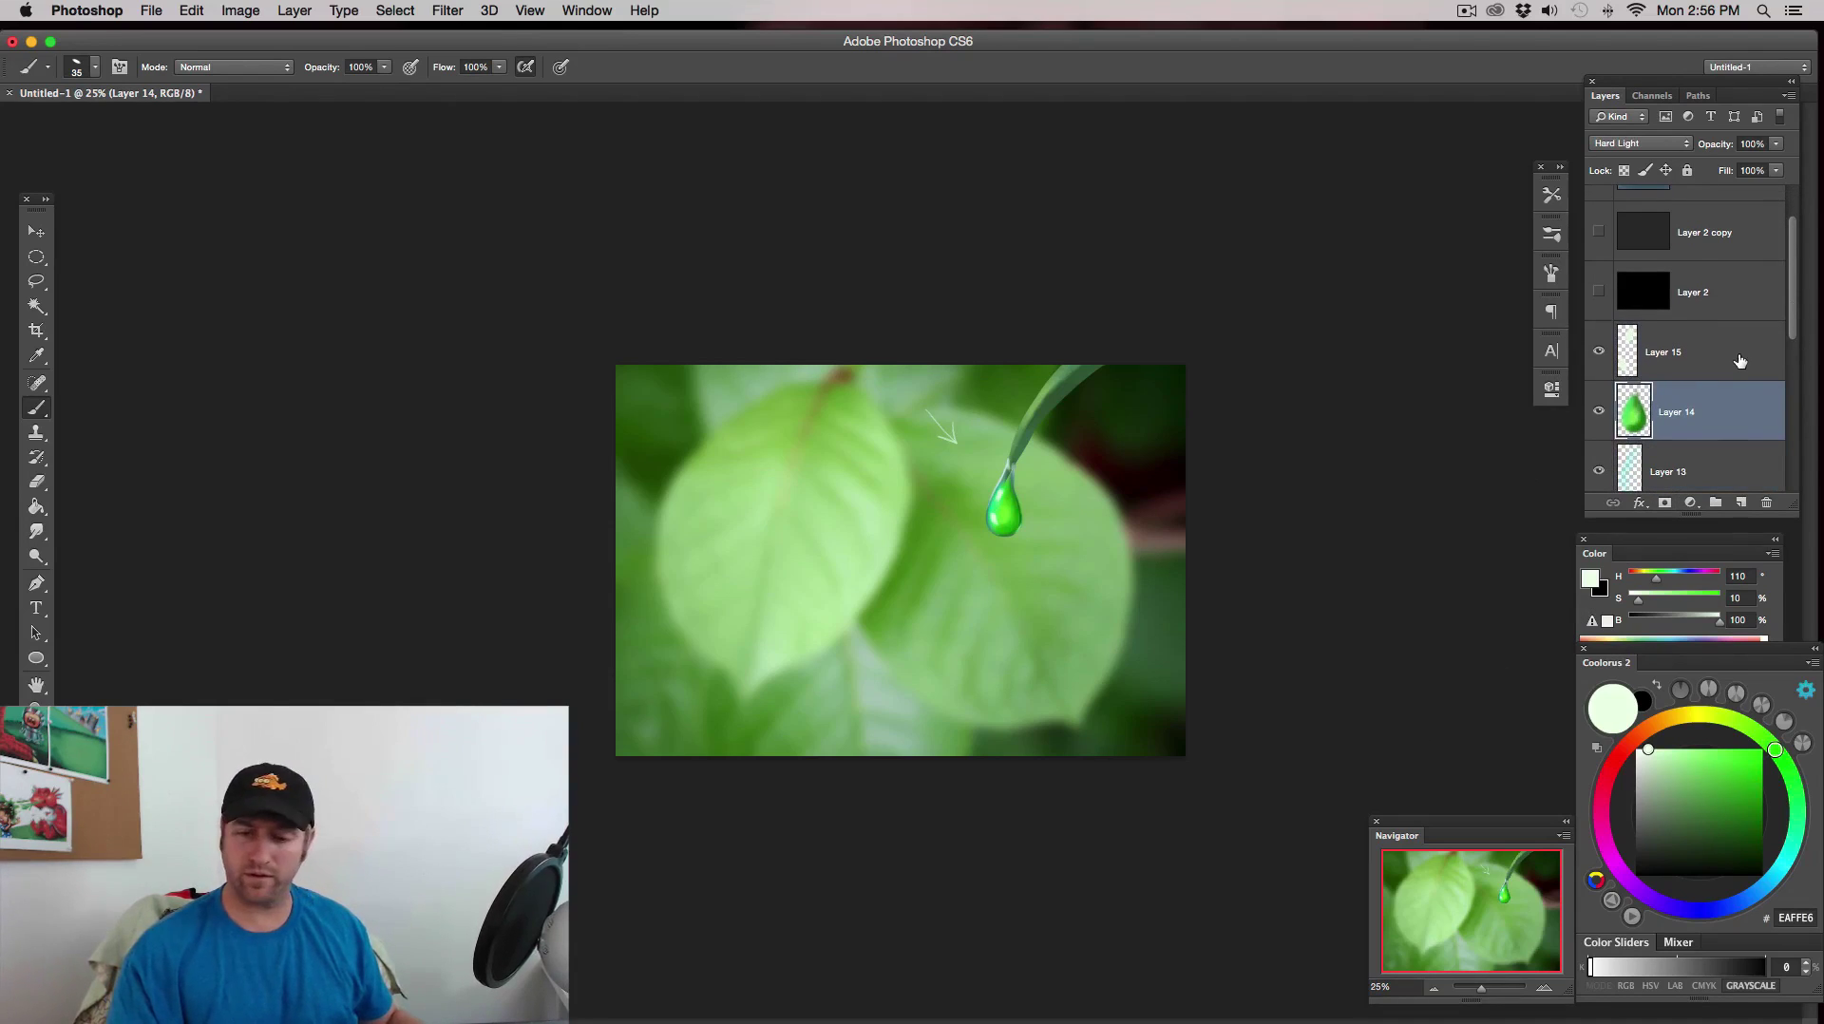
{"action": "key", "text": "super+u"}
{"action": "left_click_drag", "start_coordinate": [1407, 545], "coordinate": [1361, 545]}
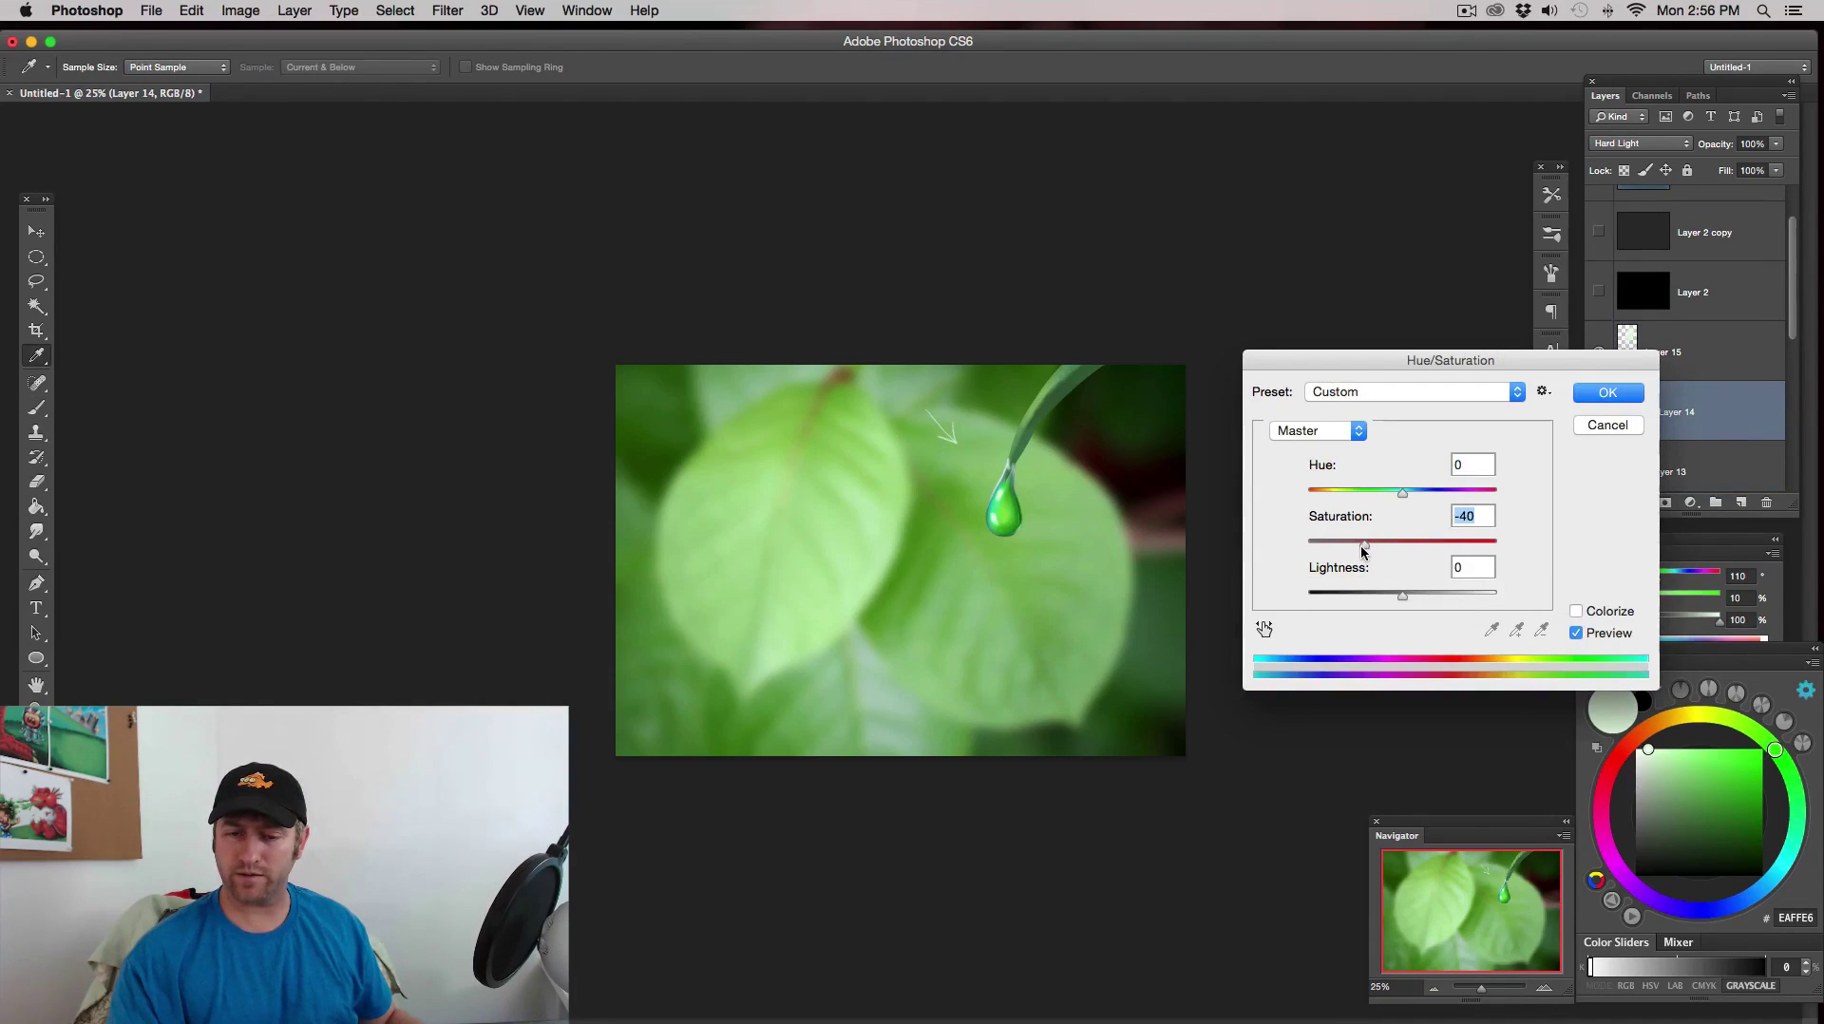
{"action": "left_click", "coordinate": [1606, 393]}
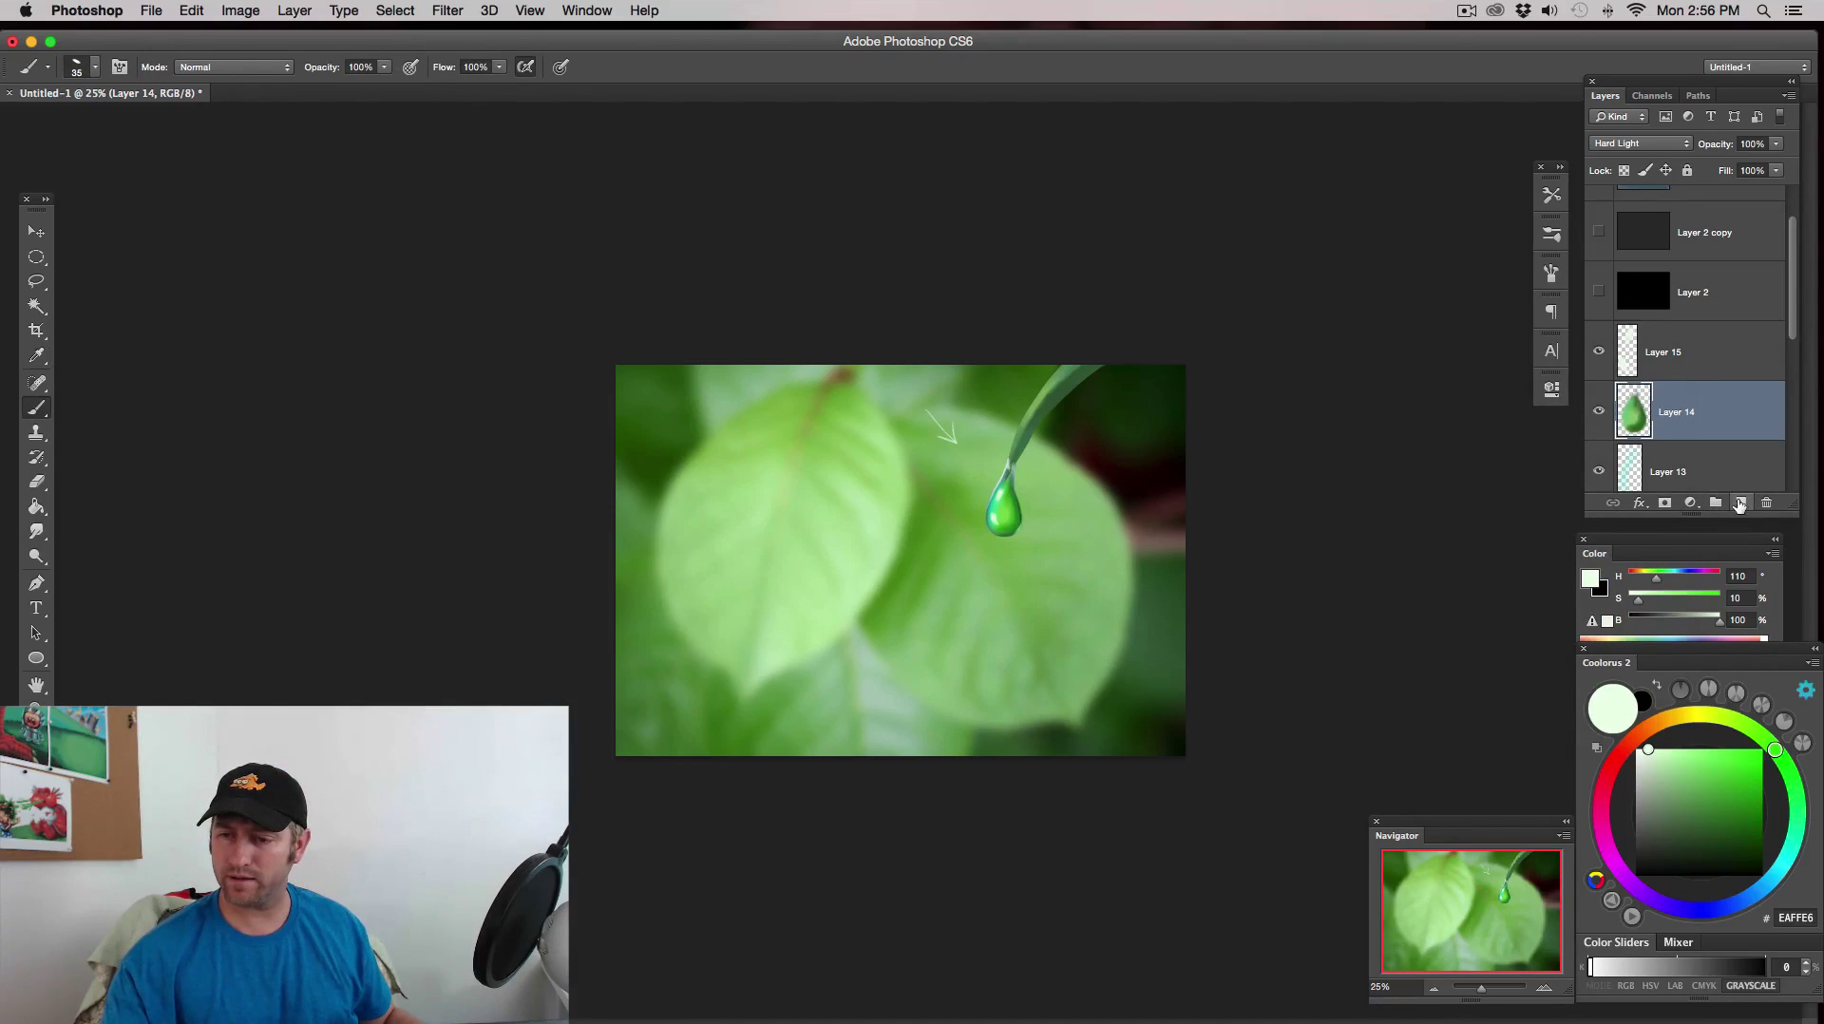
- Add a new layer directly above Layer 14 and choose the 250 px soft round brush preset
{"action": "left_click", "coordinate": [1739, 504]}
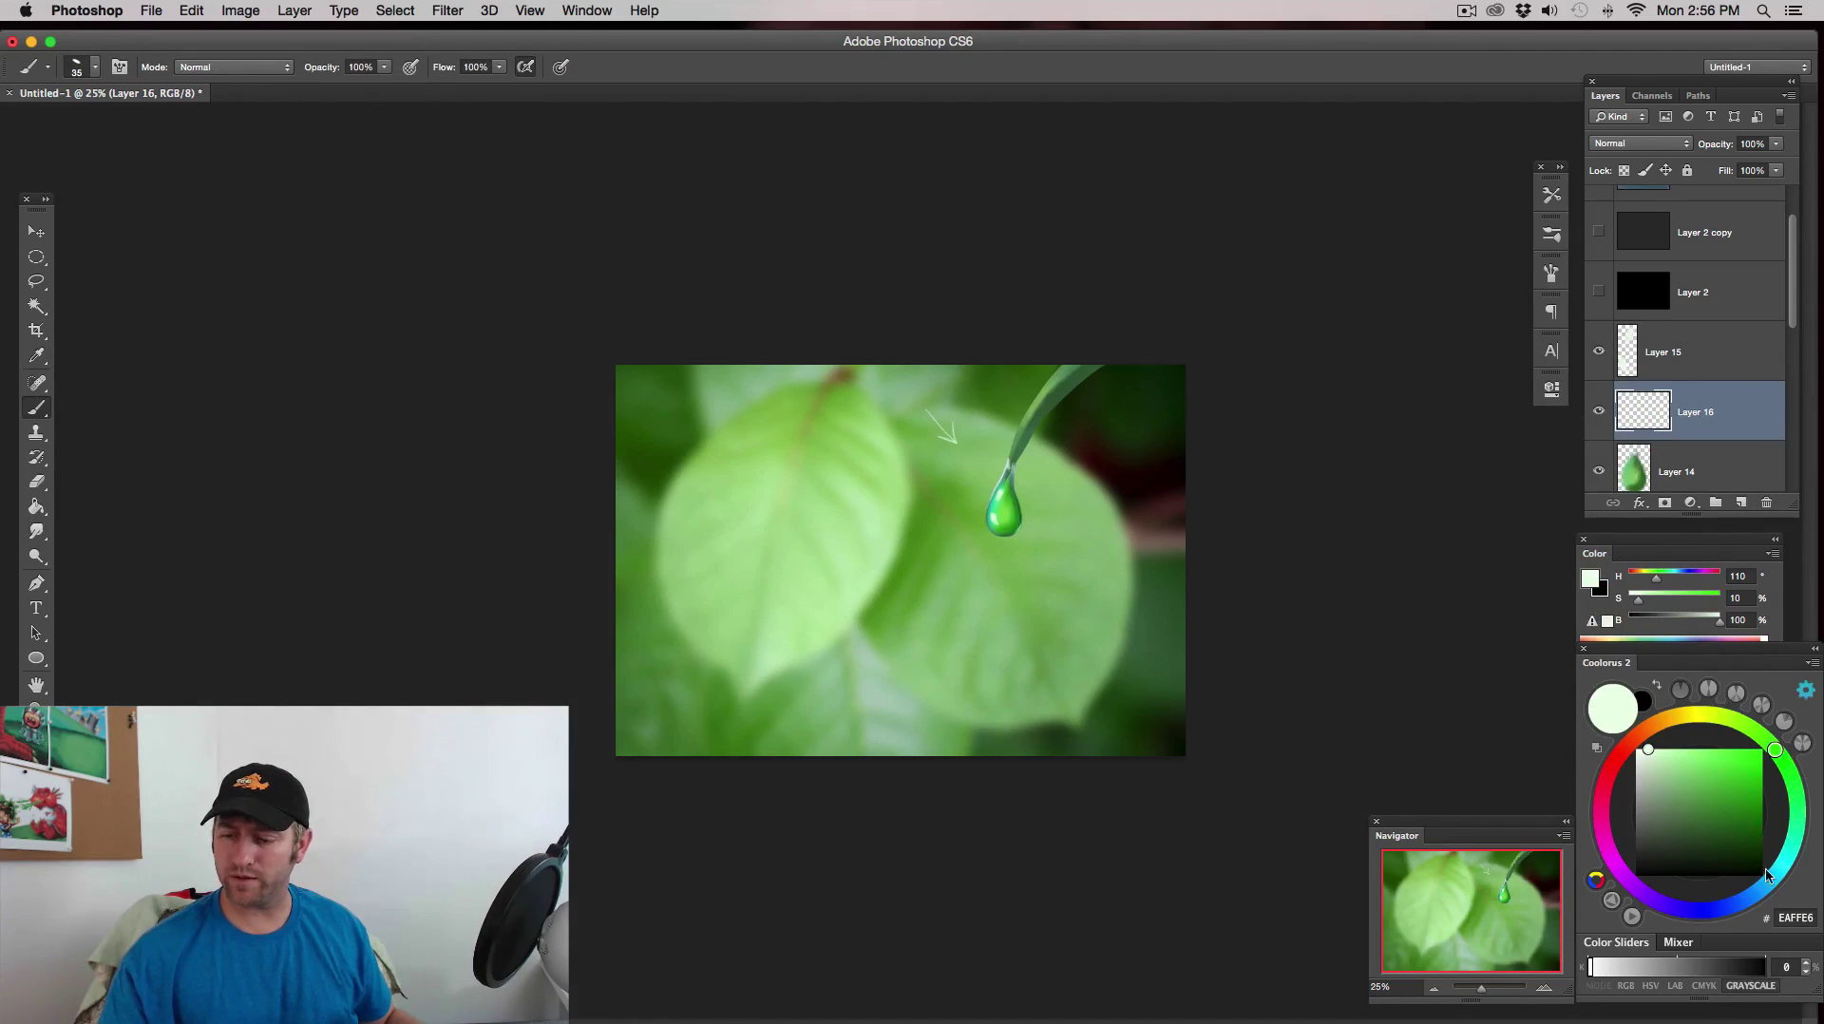
{"action": "left_click", "coordinate": [1552, 233]}
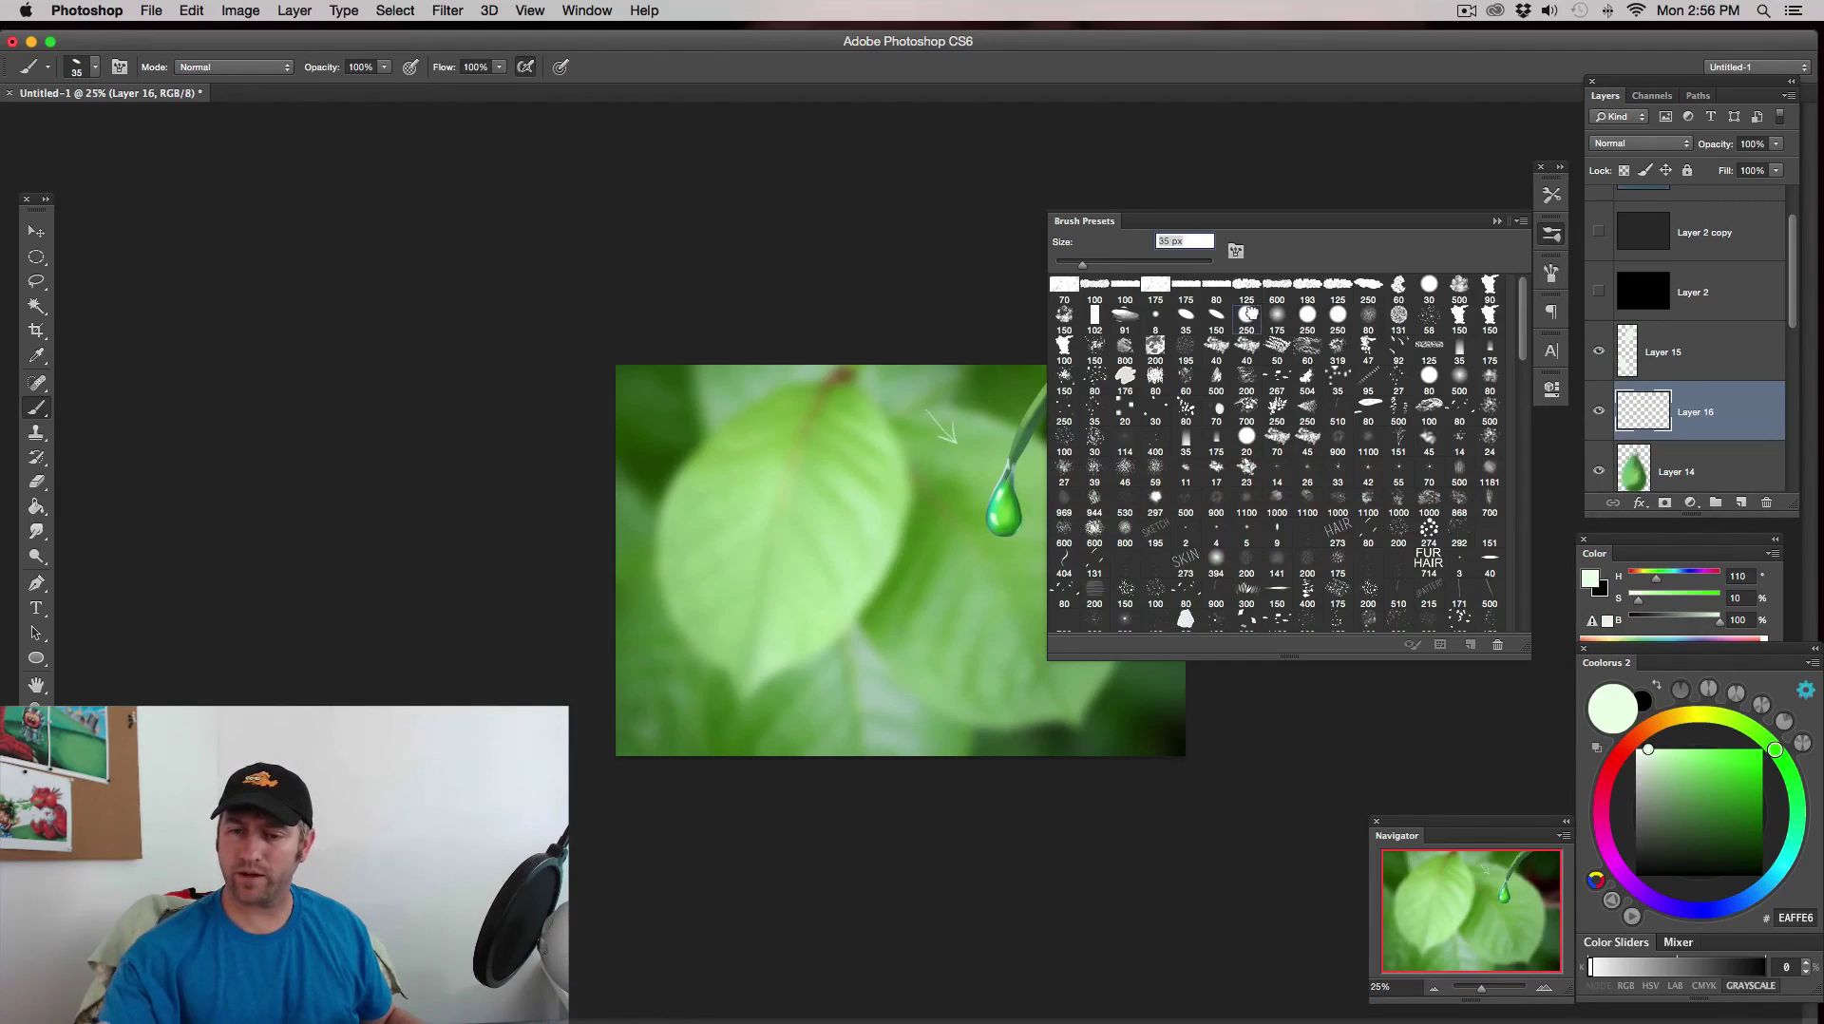
{"action": "left_click", "coordinate": [1248, 313]}
{"action": "left_click", "coordinate": [1498, 221]}
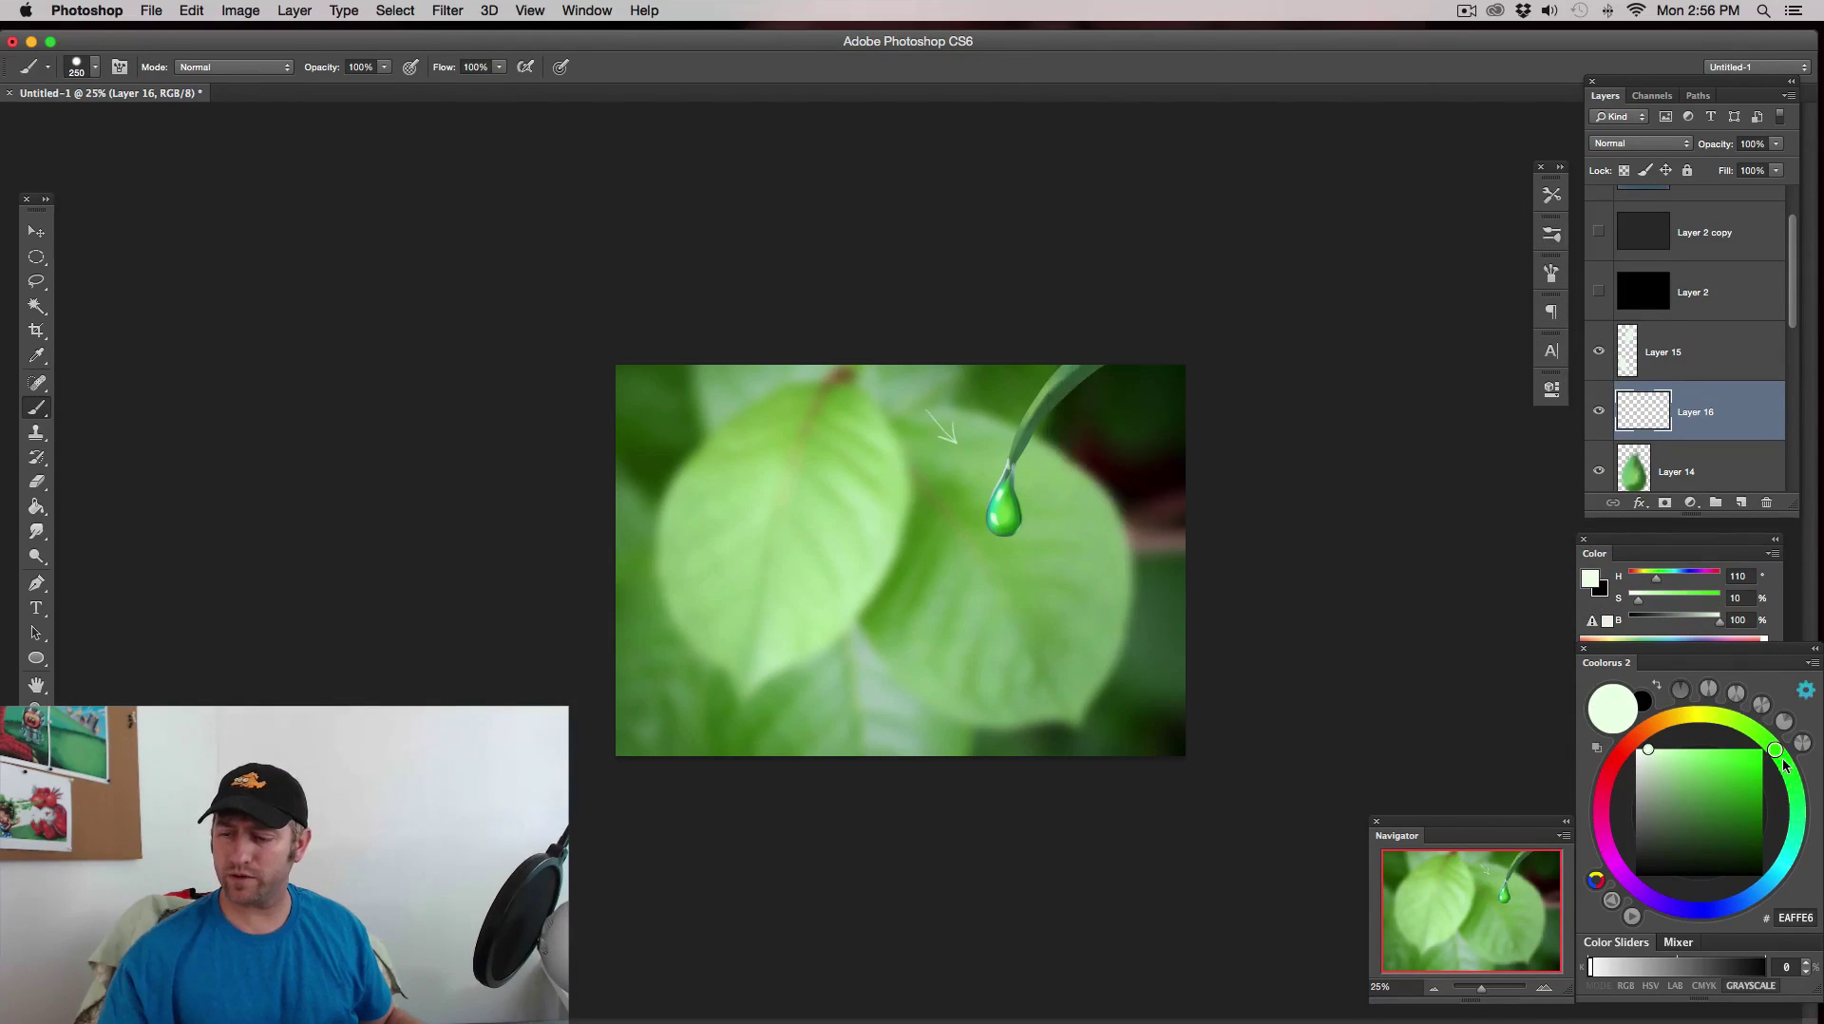
- Lightly paint over the droplet in pale mint #E6FFF4, reducing the soft round brush to 60 px
{"action": "left_click_drag", "start_coordinate": [1785, 766], "coordinate": [1799, 821]}
{"action": "left_click", "coordinate": [1545, 988]}
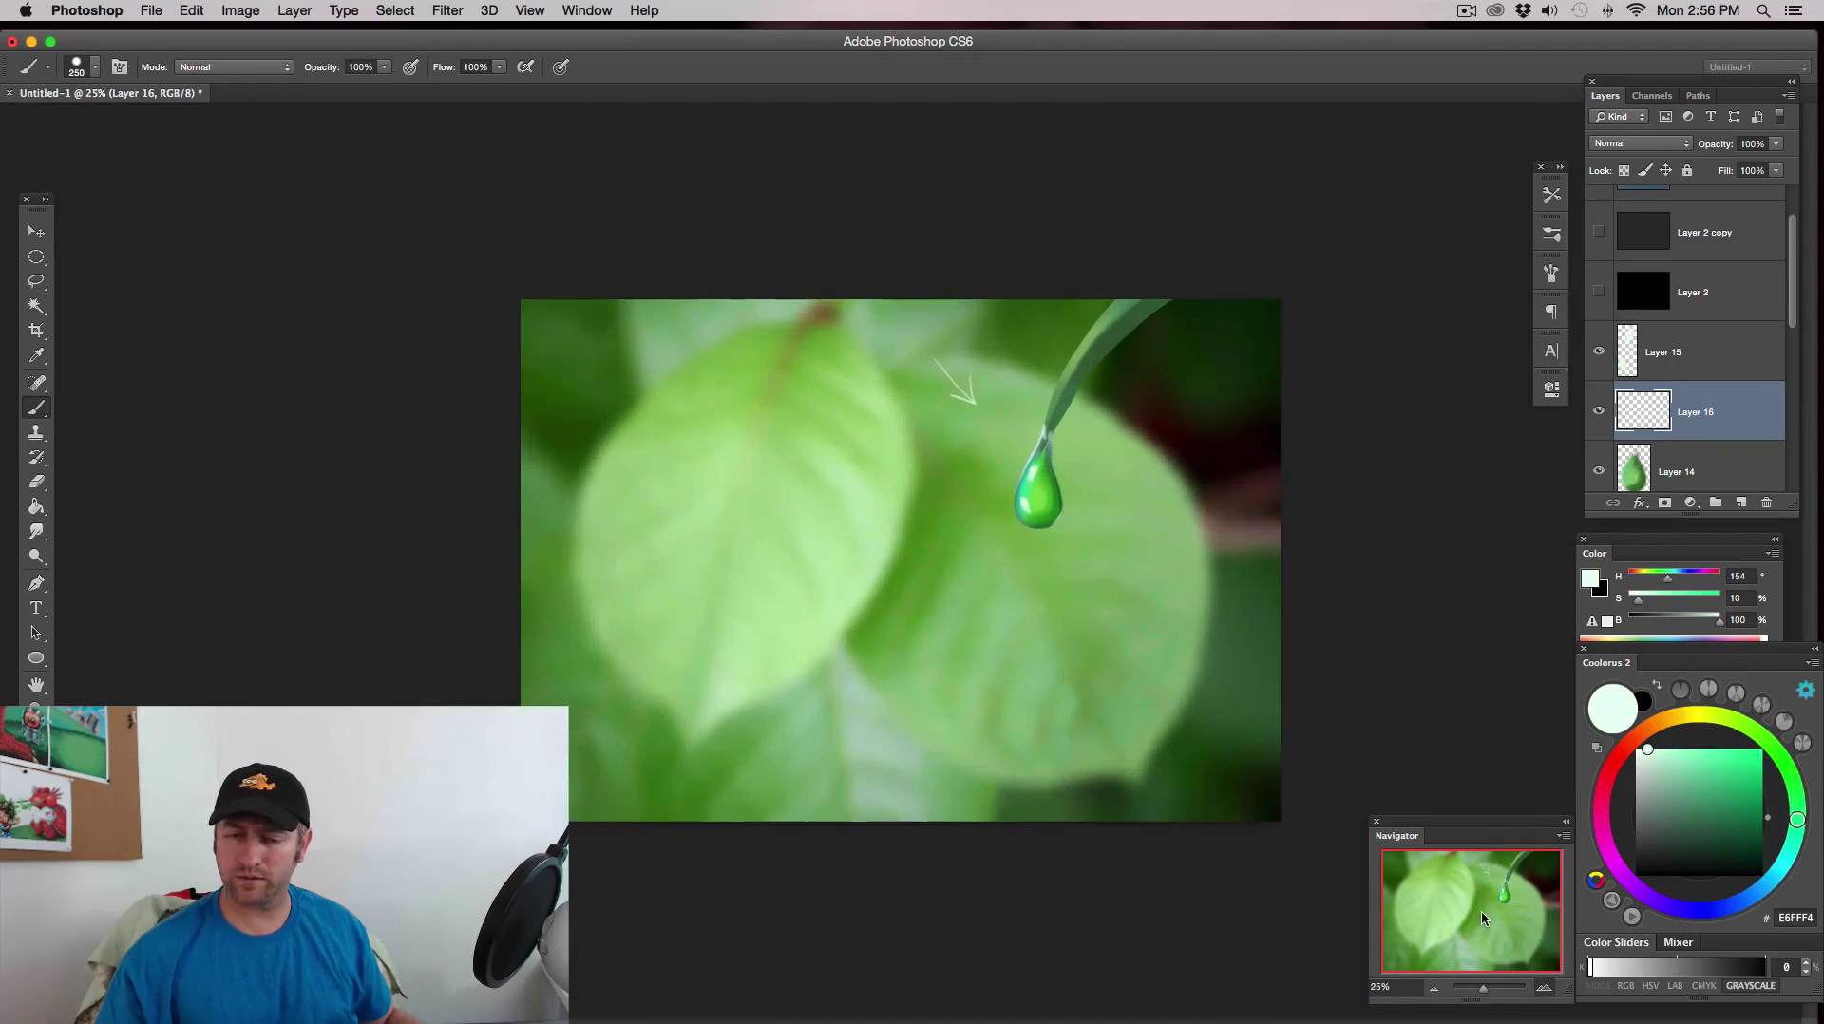
{"action": "key", "text": "bracketleft"}
{"action": "key", "text": "bracketleft"}
{"action": "key", "text": "bracketleft"}
{"action": "key", "text": "bracketleft"}
{"action": "key", "text": "bracketleft"}
{"action": "key", "text": "bracketleft"}
{"action": "key", "text": "bracketleft"}
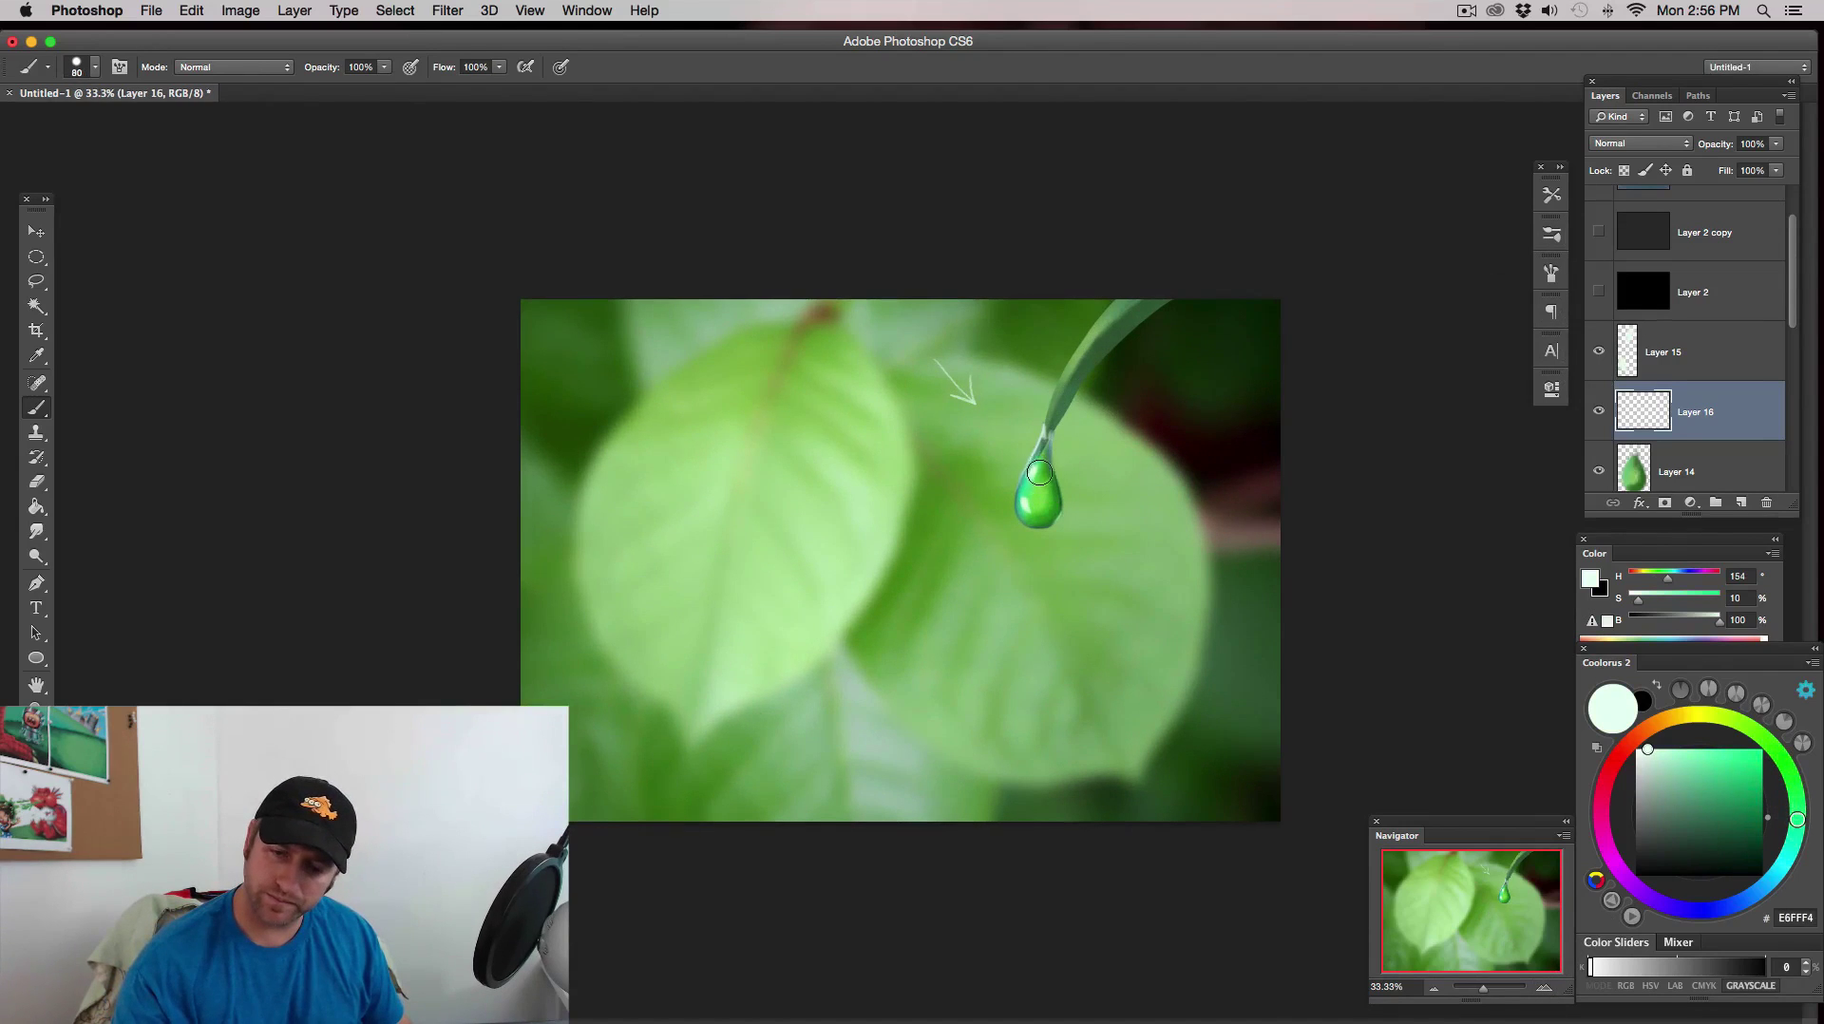
{"action": "key", "text": "bracketleft"}
{"action": "key", "text": "bracketleft"}
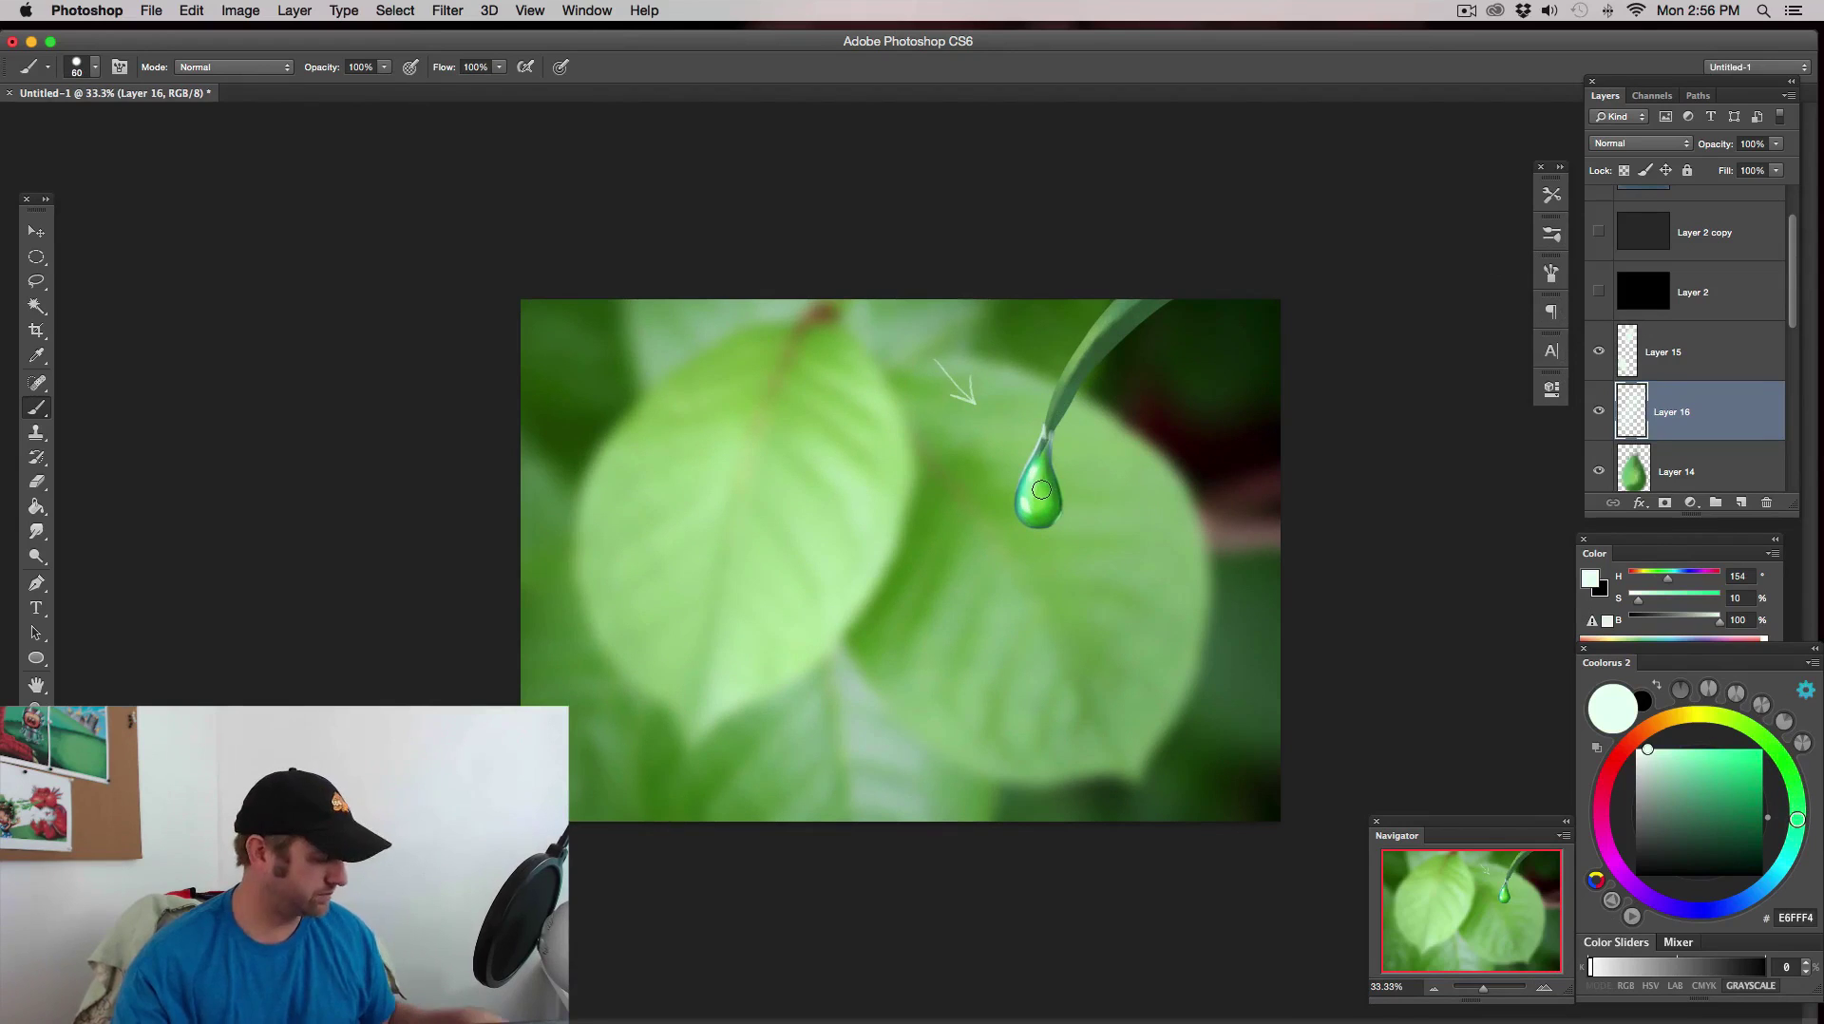
- Paint teal #62C9BF through the droplet's centre and blend it with light green sampled from the droplet
{"action": "left_click", "coordinate": [1701, 776]}
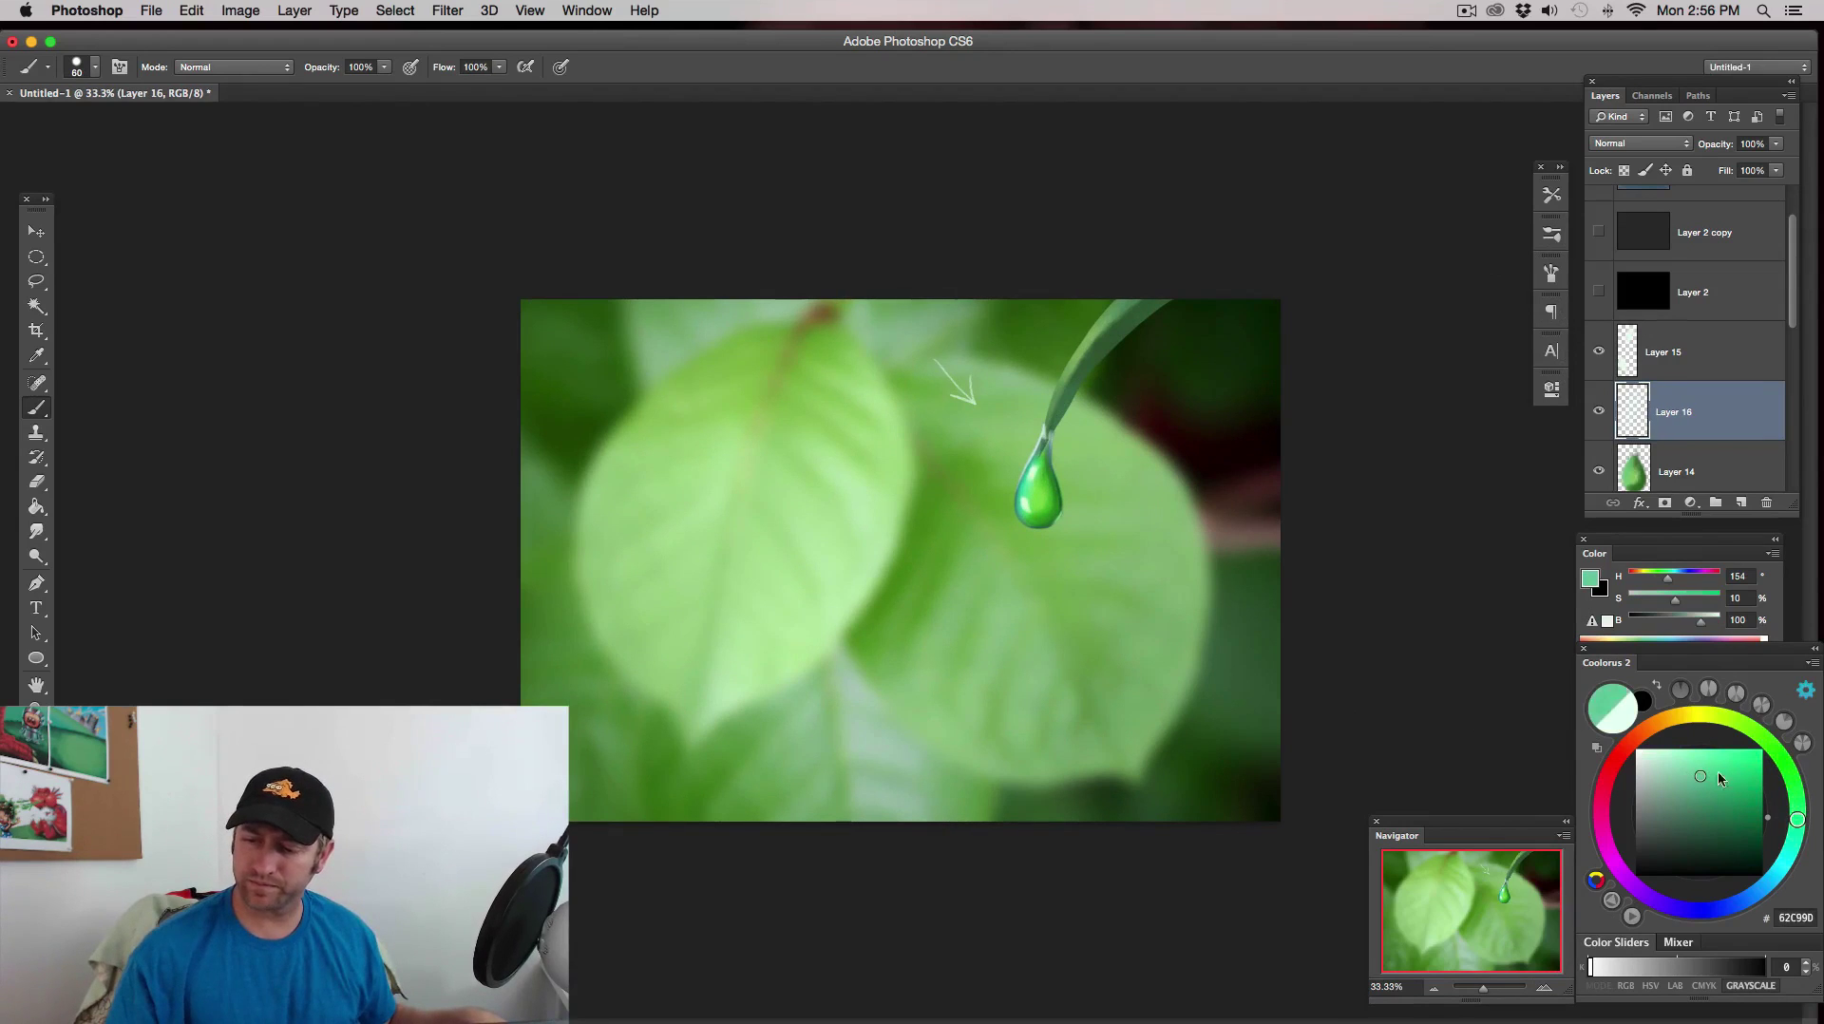
{"action": "left_click", "coordinate": [1795, 844]}
{"action": "left_click_drag", "start_coordinate": [1039, 464], "coordinate": [1042, 514]}
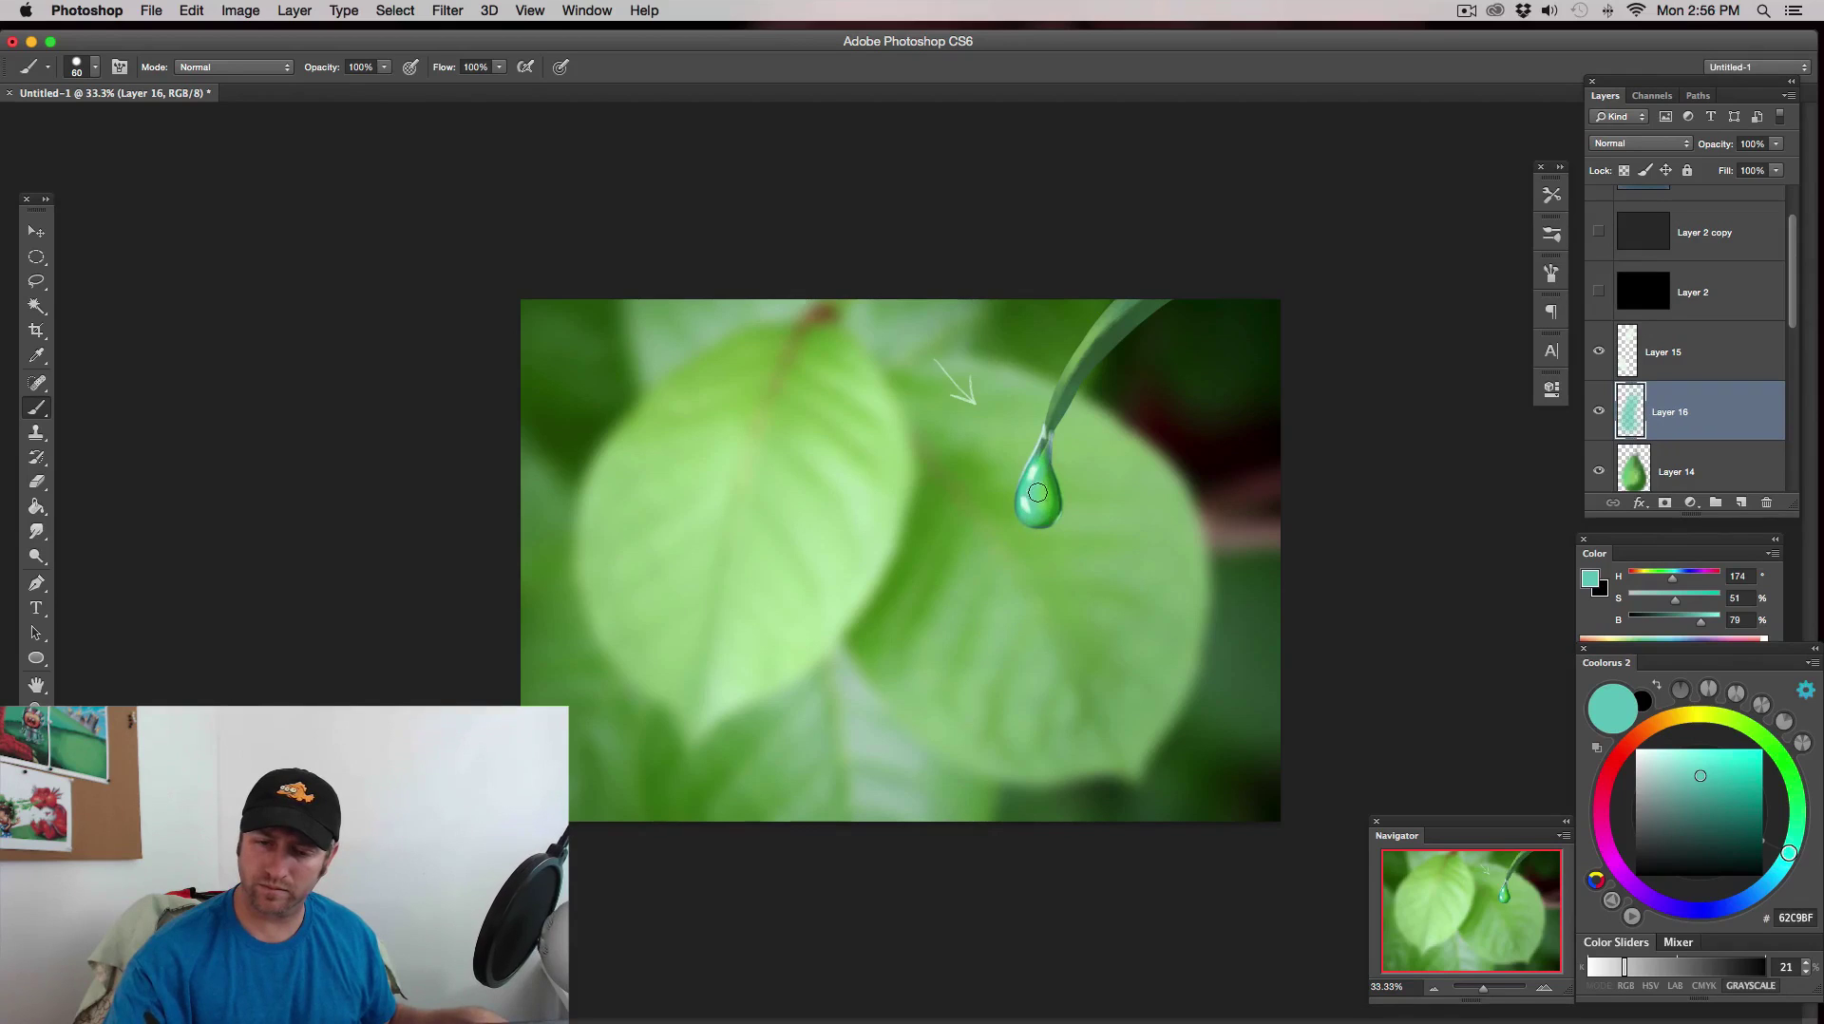
{"action": "left_click", "coordinate": [1038, 476], "text": "alt"}
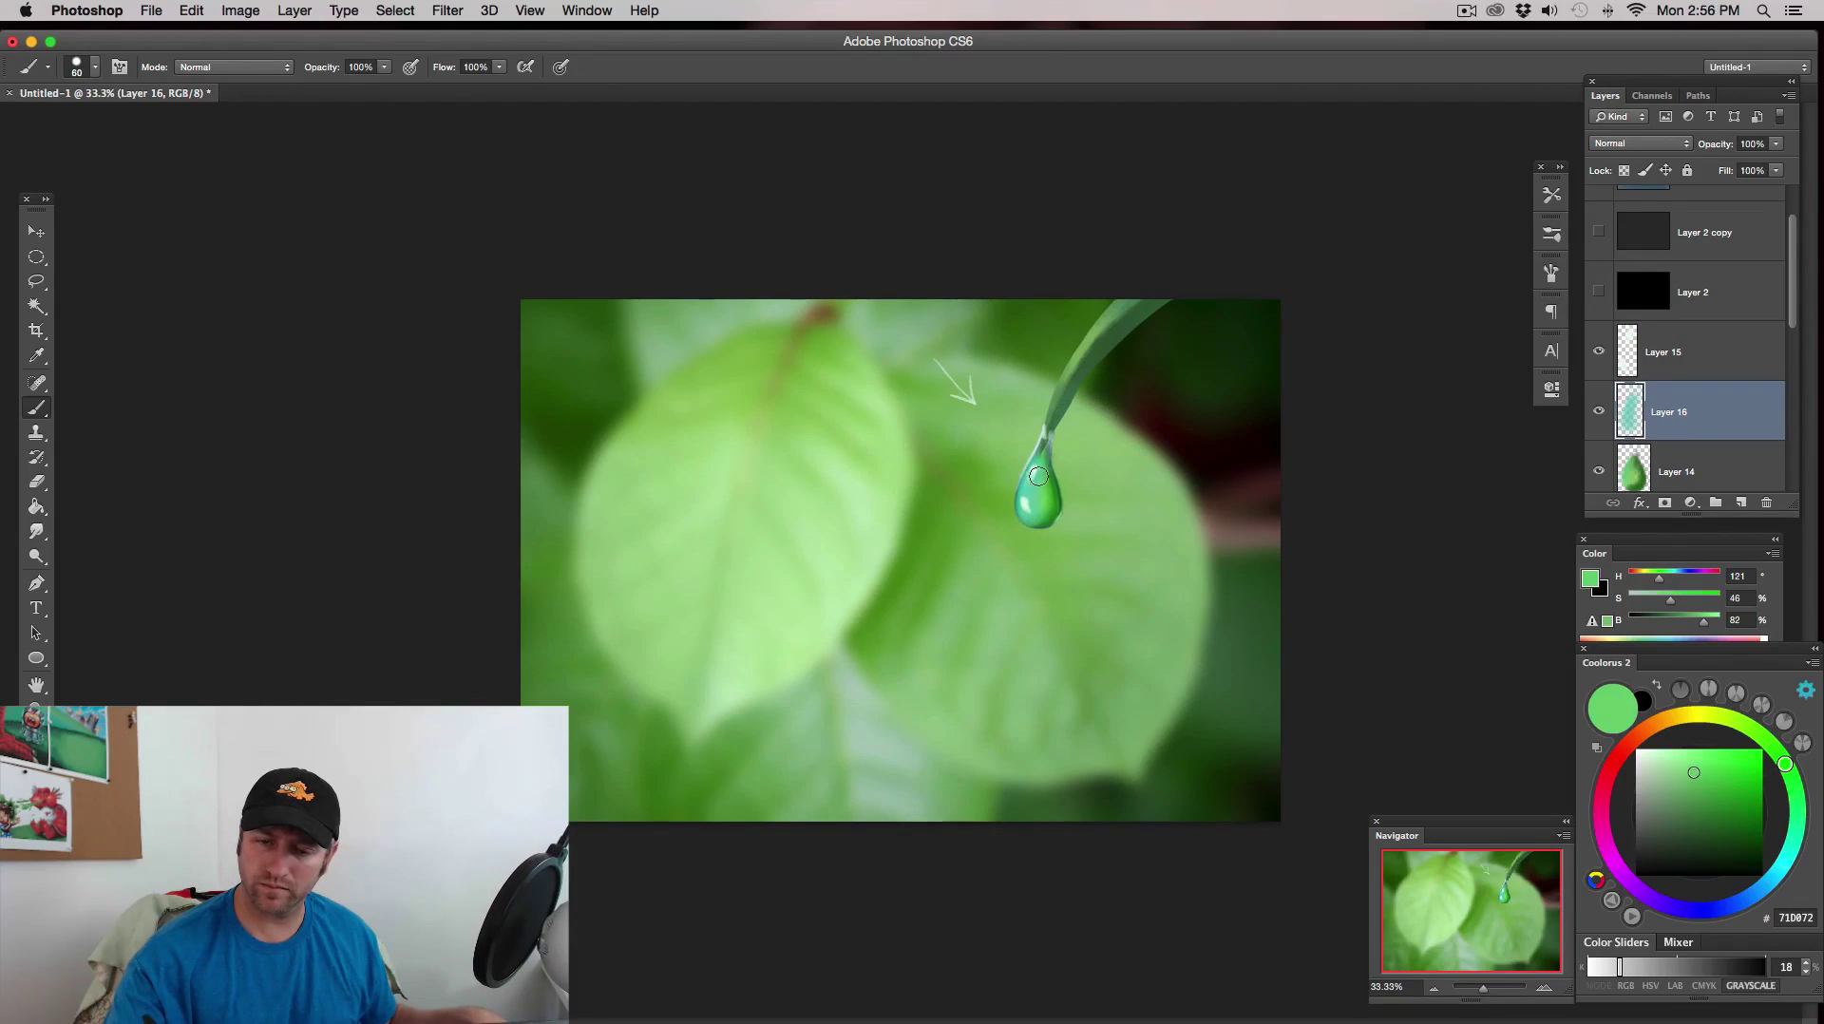
{"action": "left_click", "coordinate": [1040, 499], "text": "alt"}
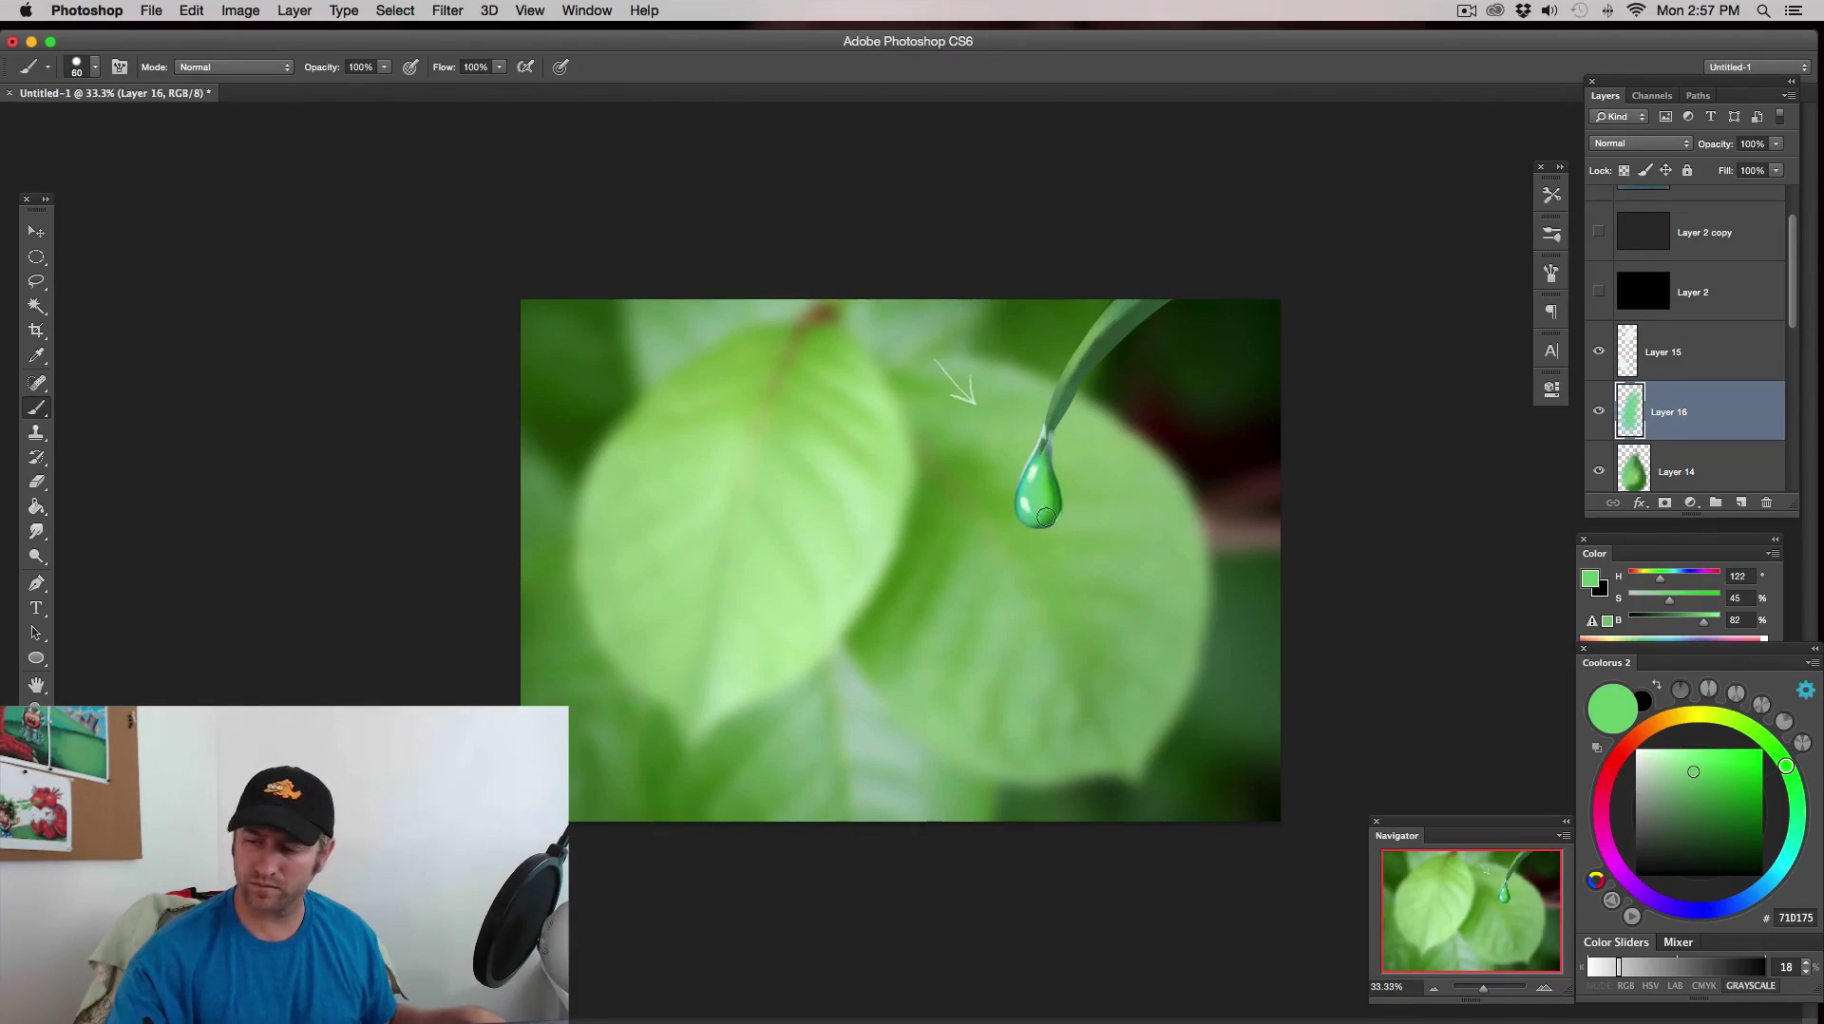
- Paint blue #3C6499 down the droplet's left side and along its bottom with the 60 px brush
{"action": "left_click", "coordinate": [1743, 901]}
{"action": "left_click", "coordinate": [1713, 800]}
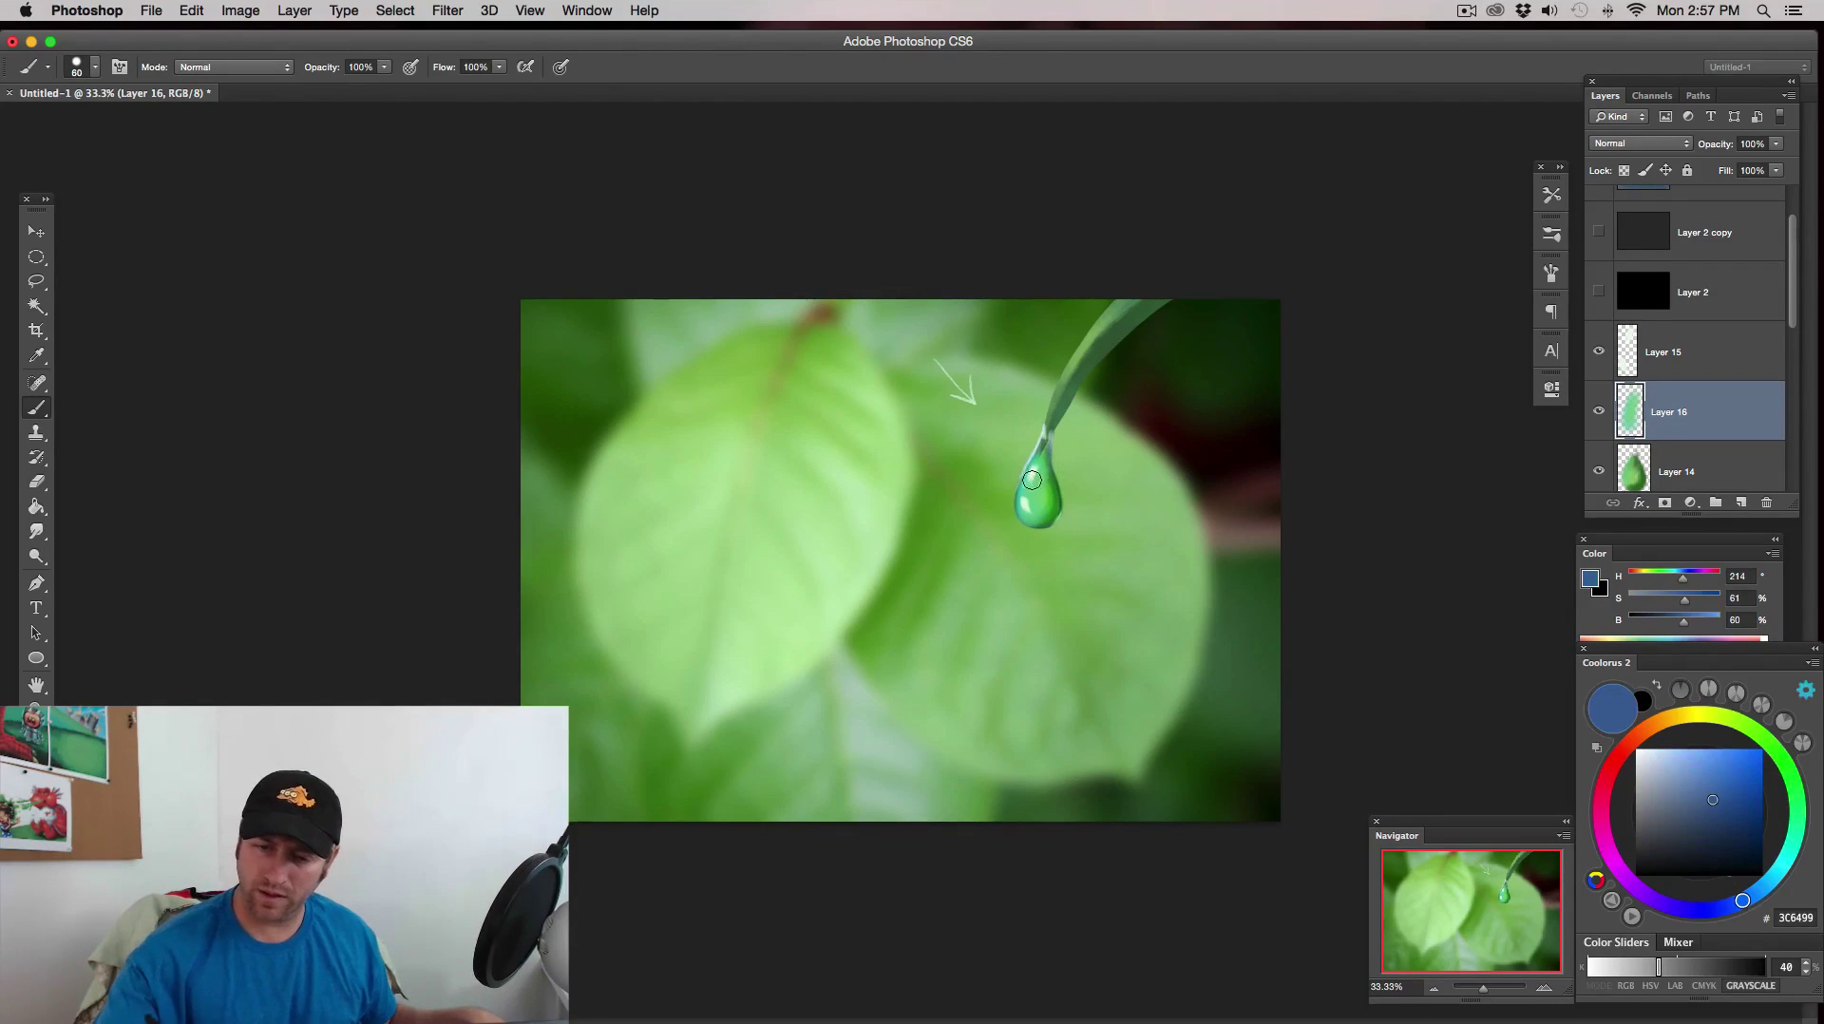
{"action": "left_click_drag", "start_coordinate": [1032, 480], "coordinate": [1043, 518]}
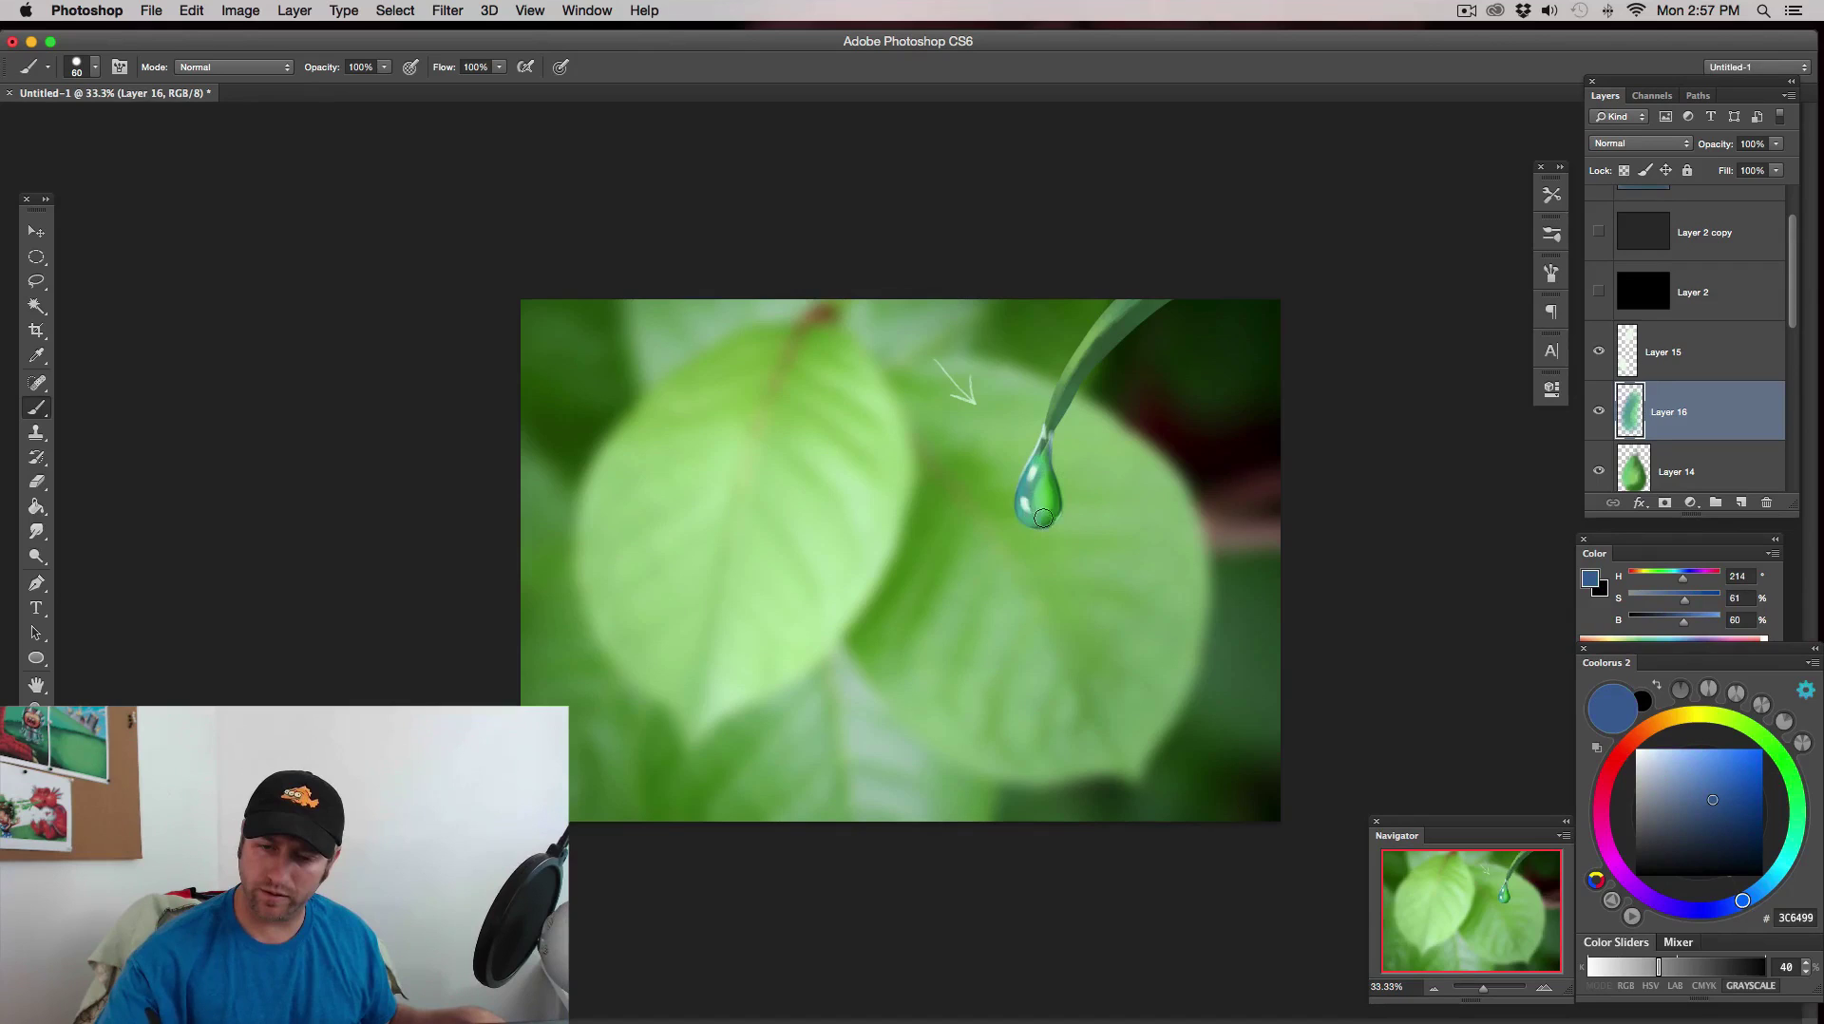
- Blend the blue left side into the green centre and right side with teal and green tones sampled from the droplet
{"action": "left_click", "coordinate": [1042, 467], "text": "alt"}
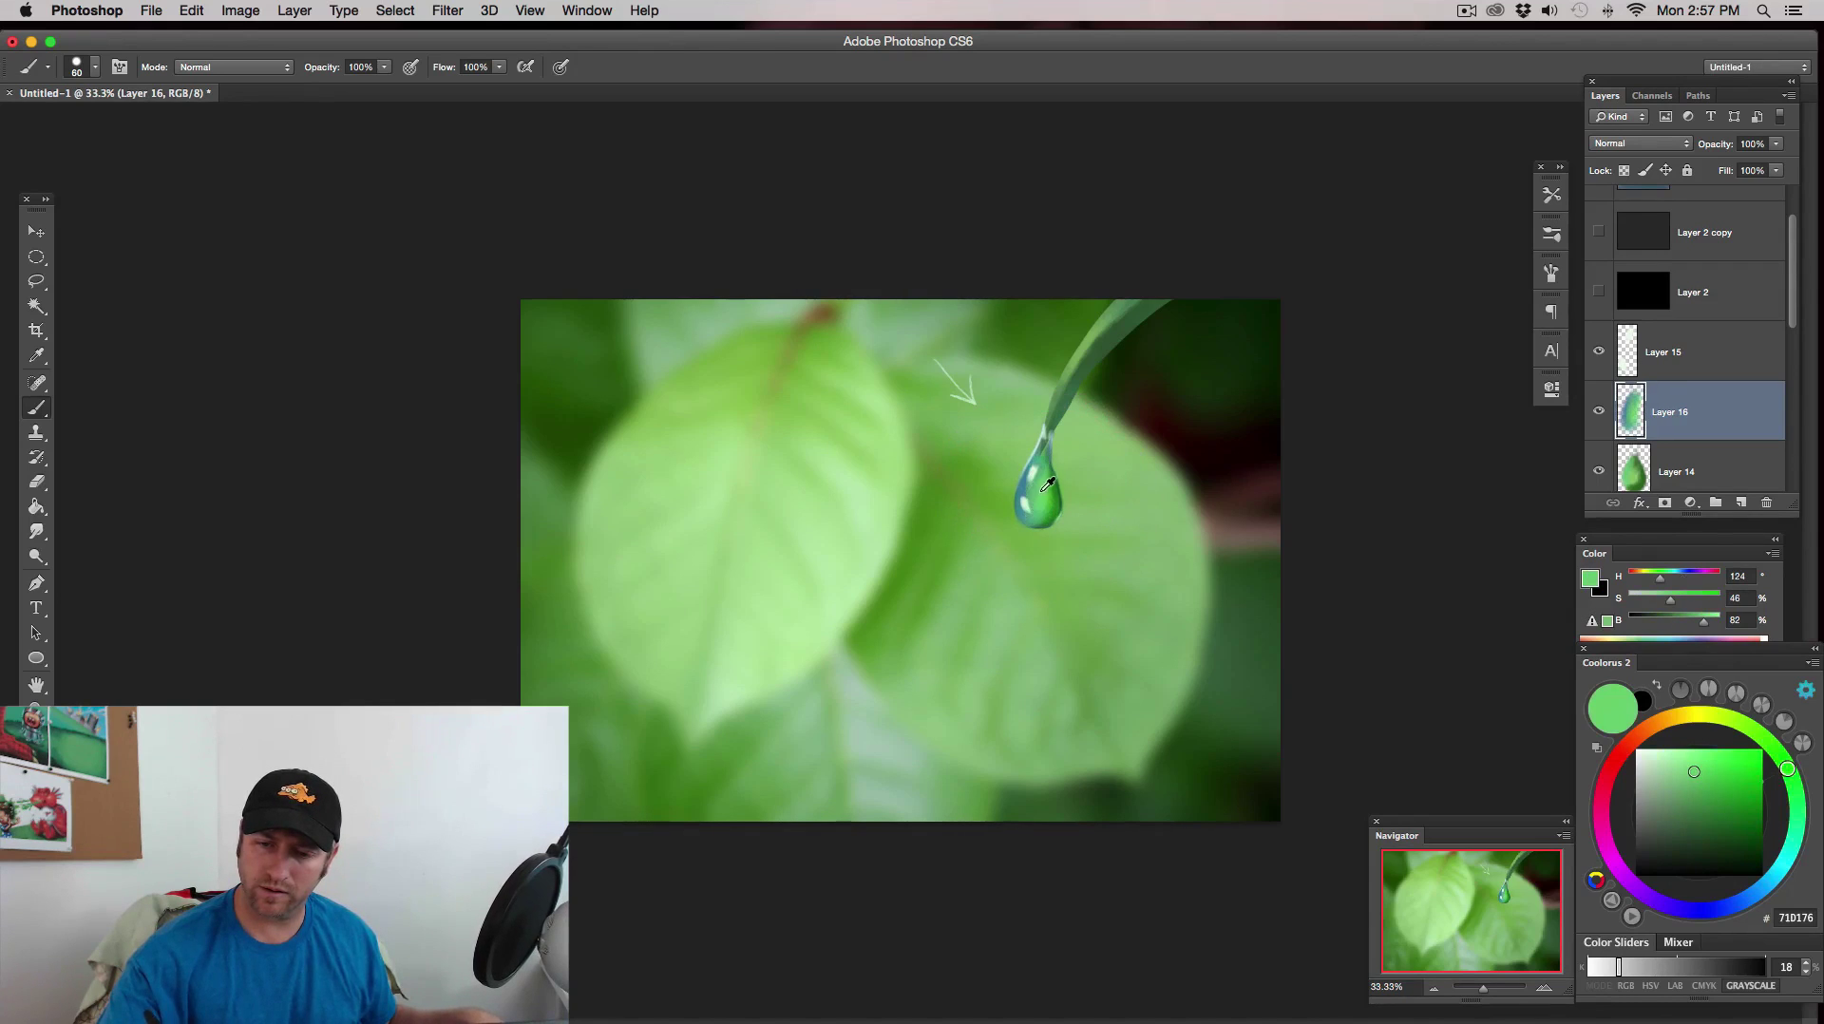
{"action": "left_click", "coordinate": [1035, 522], "text": "alt"}
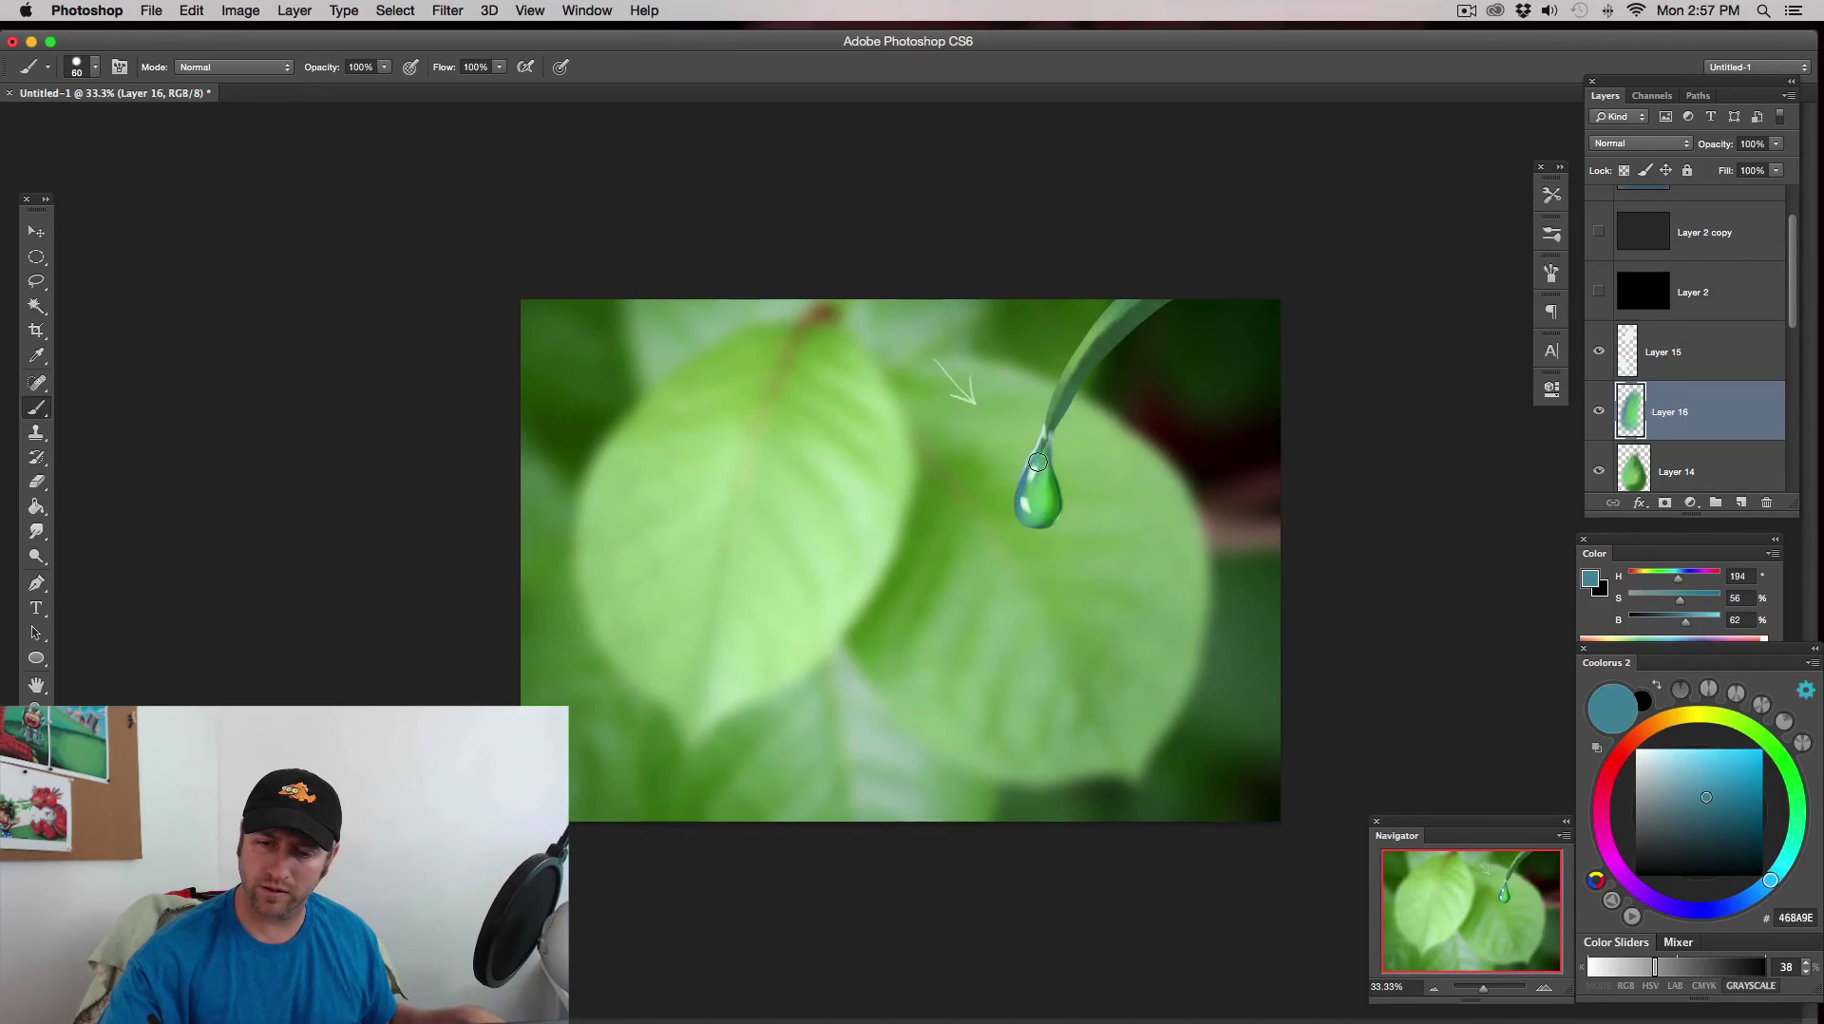
{"action": "left_click", "coordinate": [1042, 500], "text": "alt"}
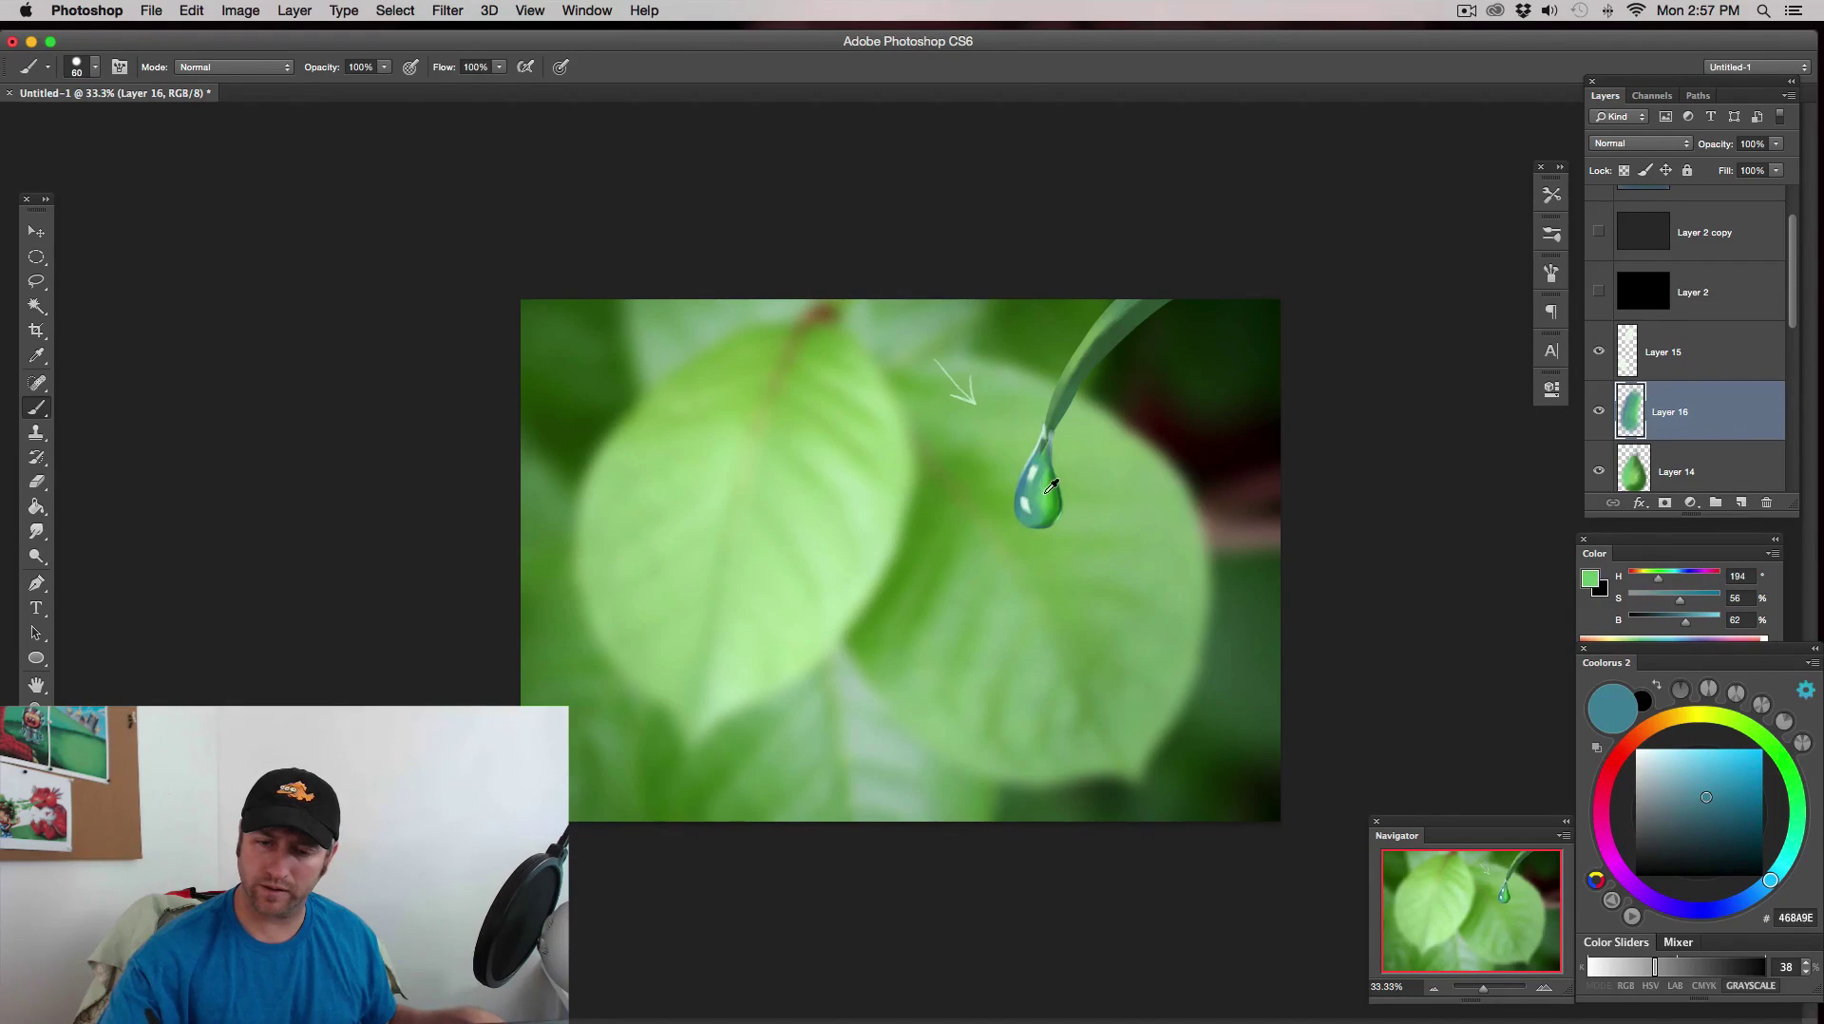
{"action": "left_click", "coordinate": [1034, 479], "text": "alt"}
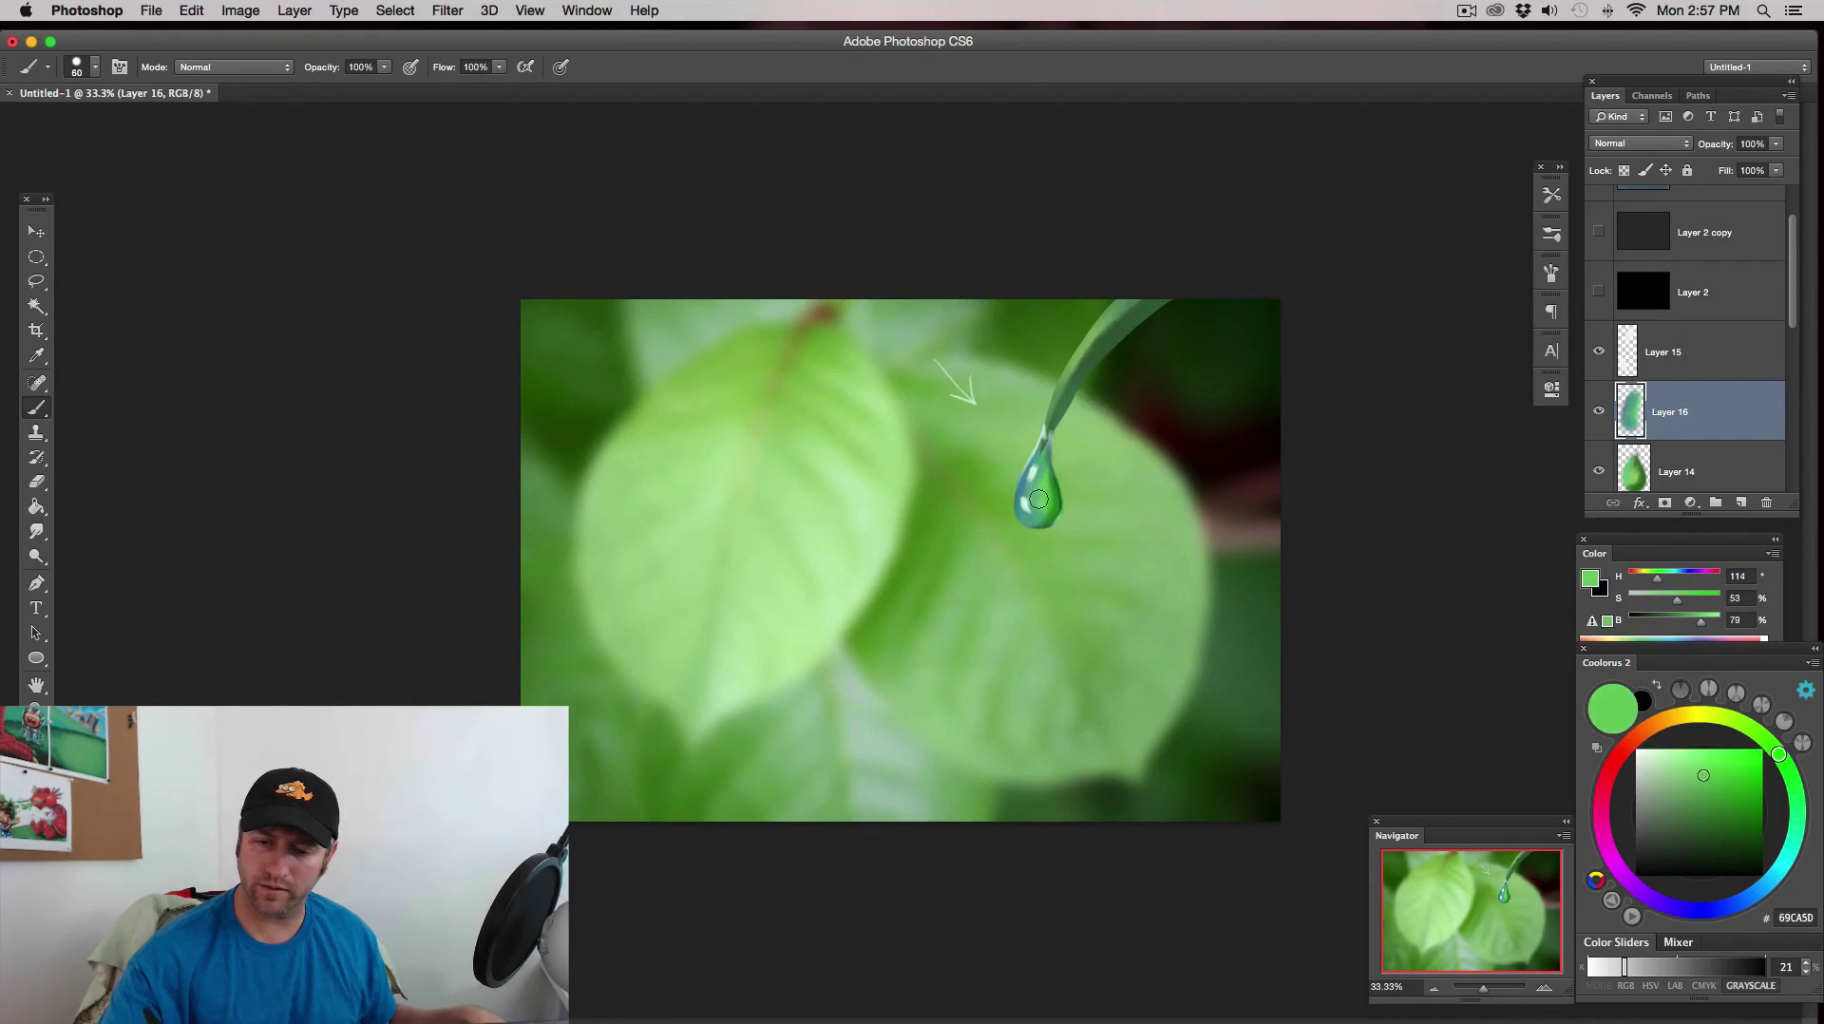
{"action": "mouse_move", "coordinate": [1031, 480]}
{"action": "left_mouse_down"}
{"action": "mouse_move", "coordinate": [1050, 509]}
{"action": "mouse_move", "coordinate": [1054, 493]}
{"action": "left_mouse_up"}
- Darken the droplet's left edge with deep green #063403, reducing the brush from 30 px to 15 px
{"action": "left_click", "coordinate": [1058, 491], "text": "alt"}
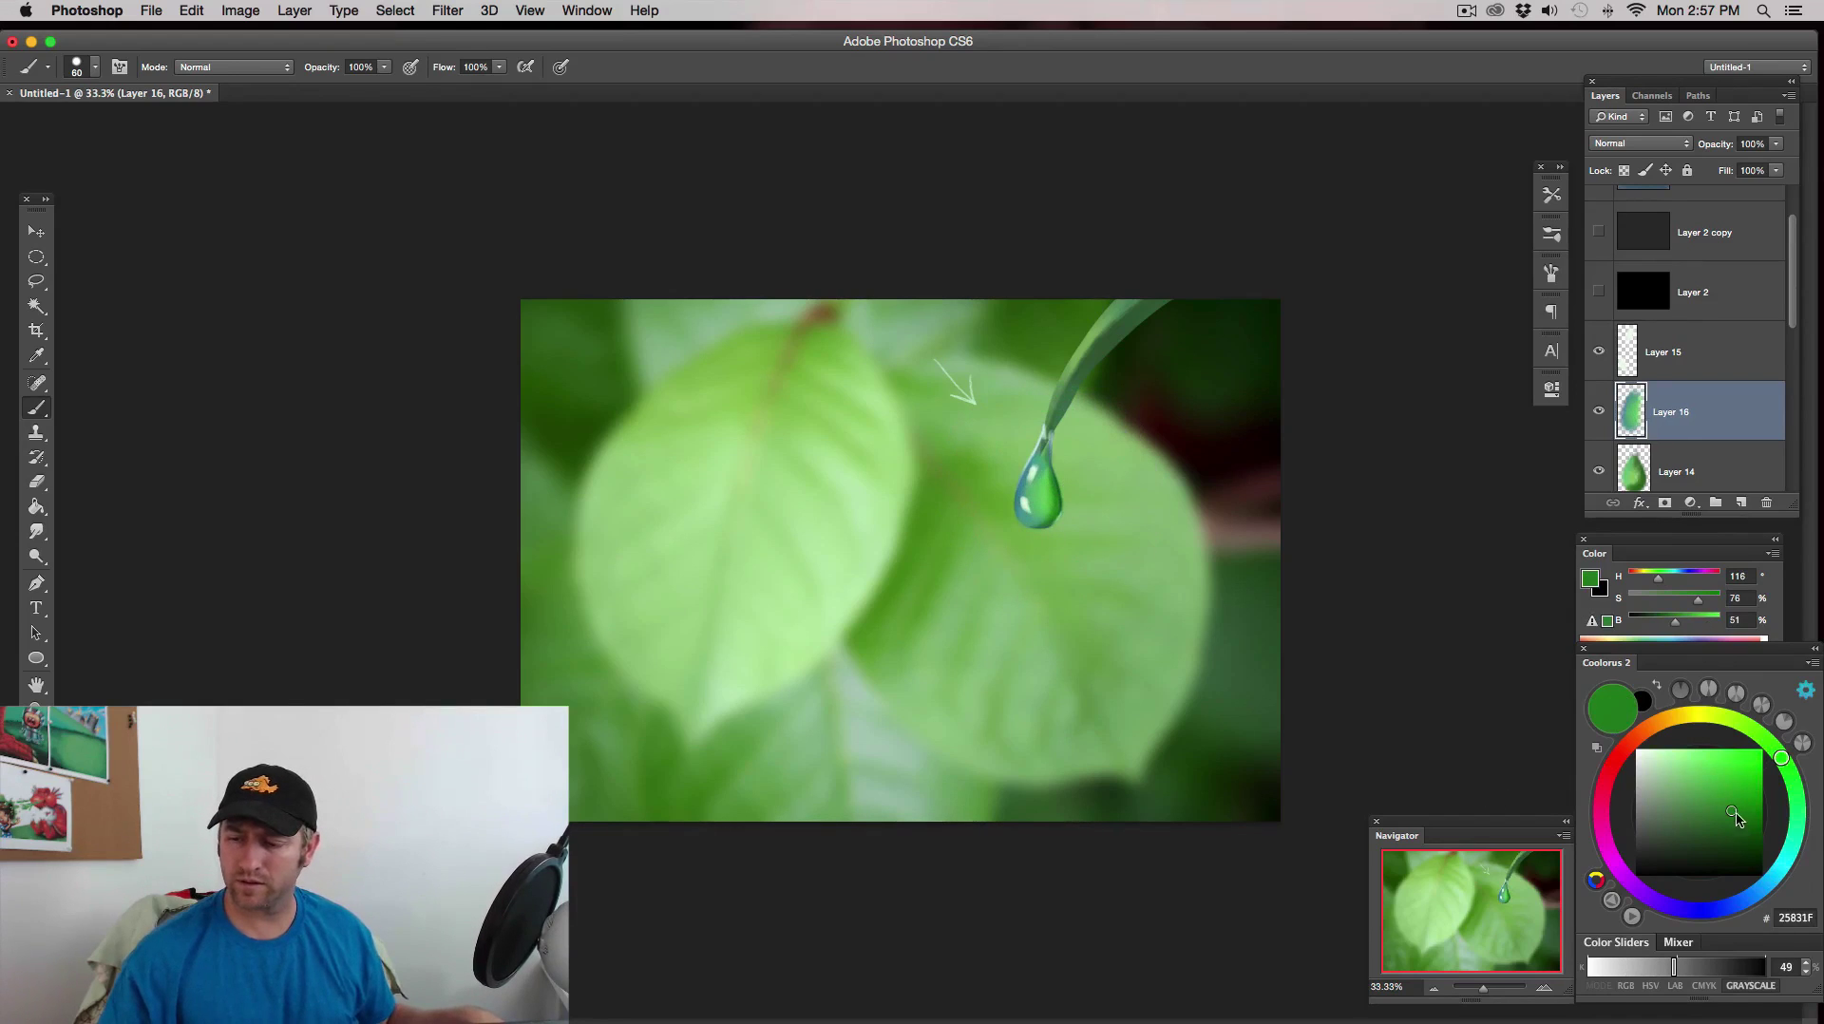
{"action": "left_click_drag", "start_coordinate": [1737, 819], "coordinate": [1750, 842]}
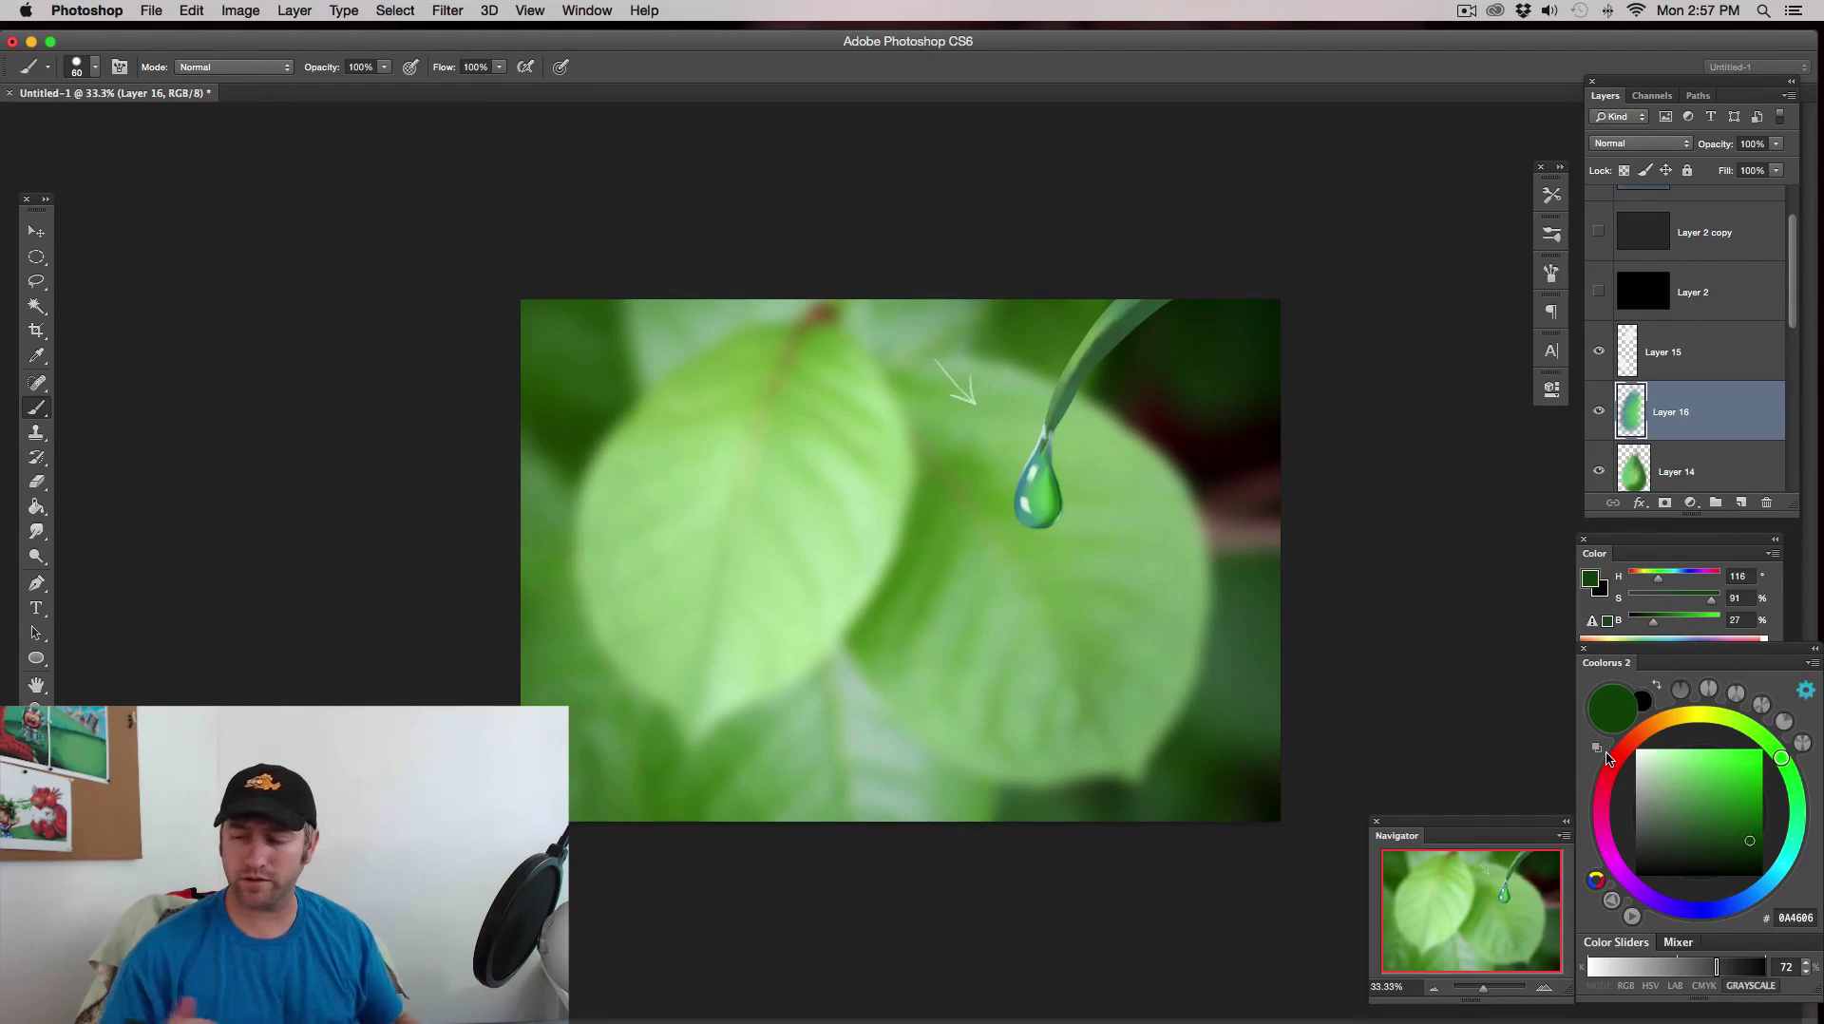
{"action": "left_click_drag", "start_coordinate": [1751, 842], "coordinate": [1735, 853]}
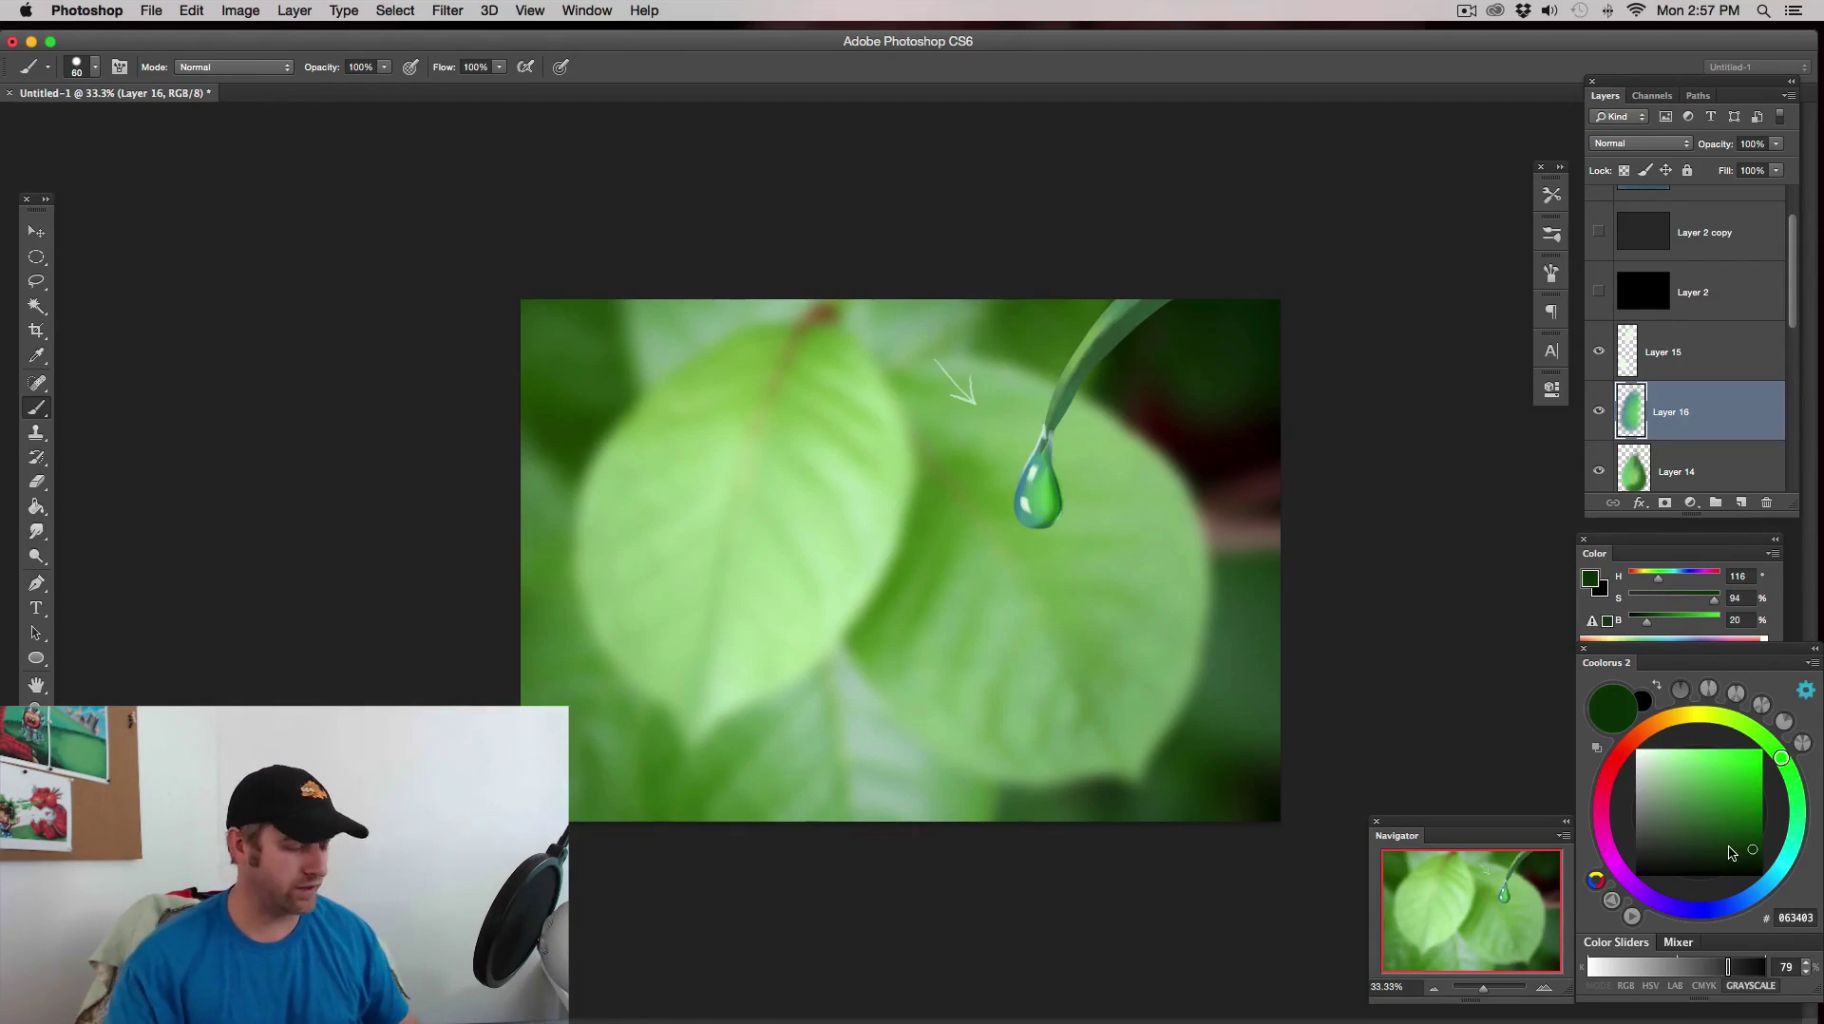
{"action": "left_click", "coordinate": [1544, 986]}
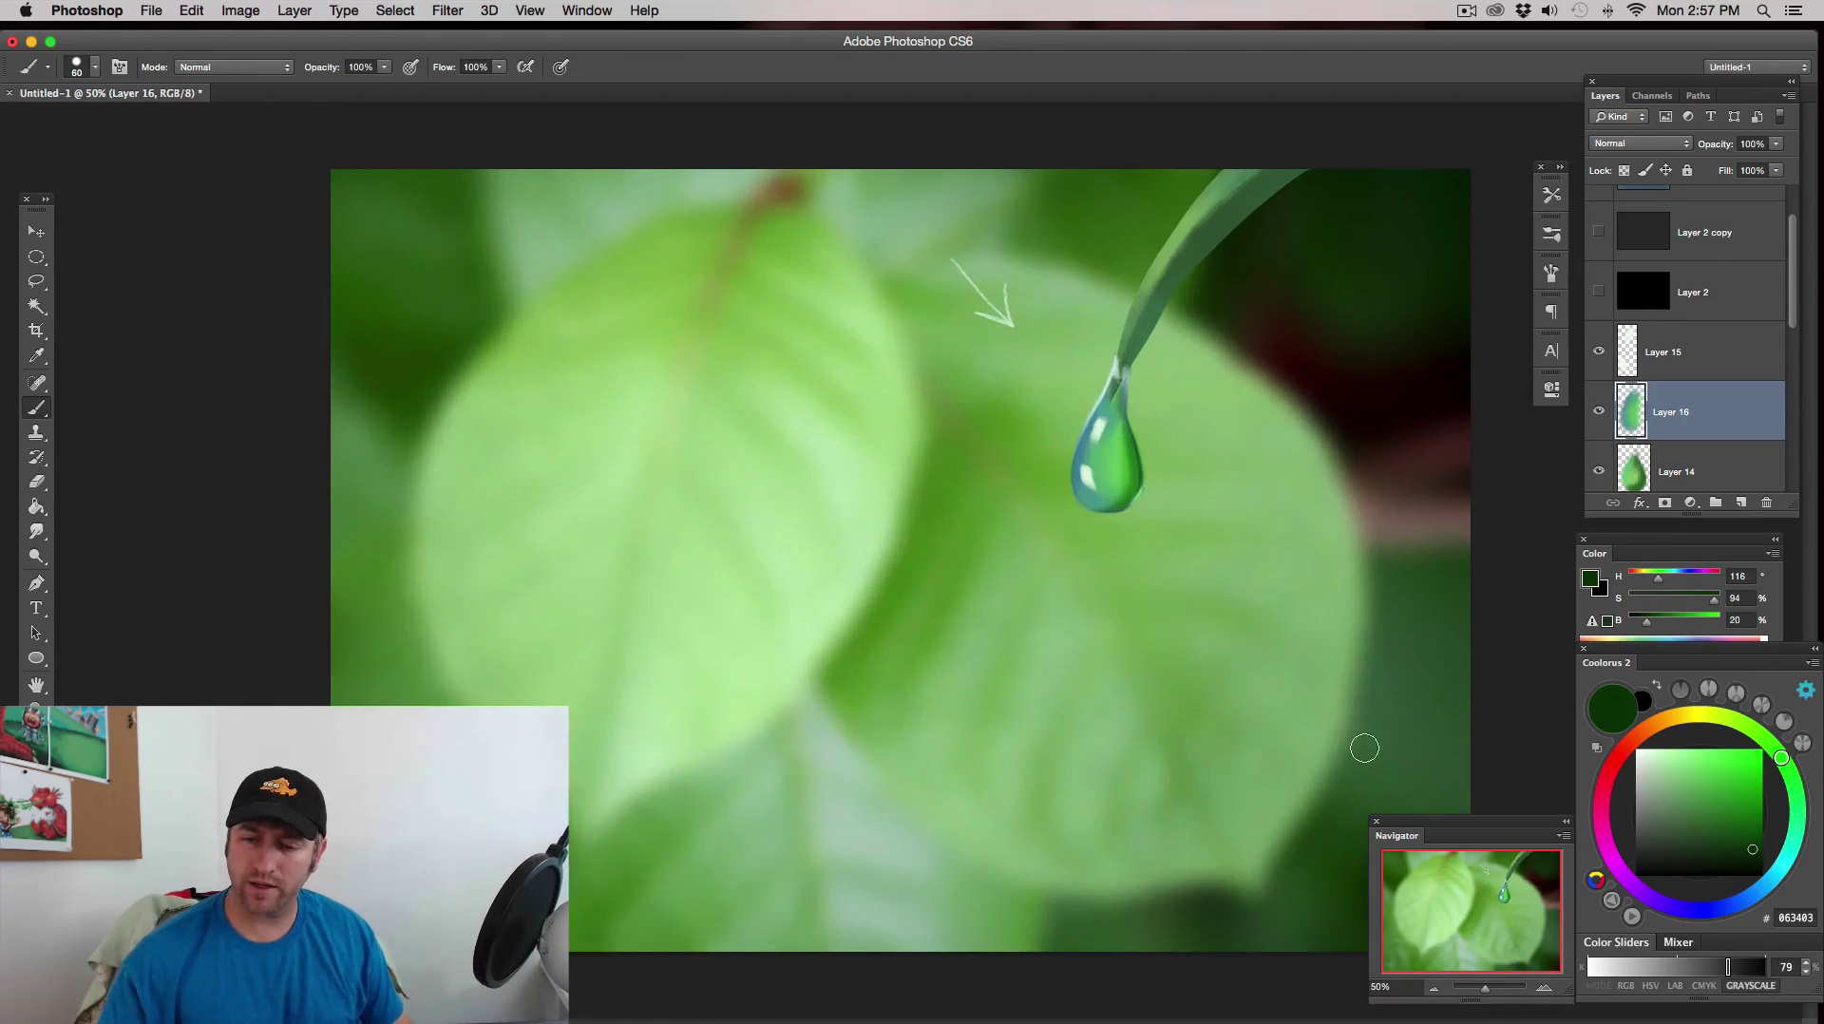
{"action": "key", "text": "bracketleft"}
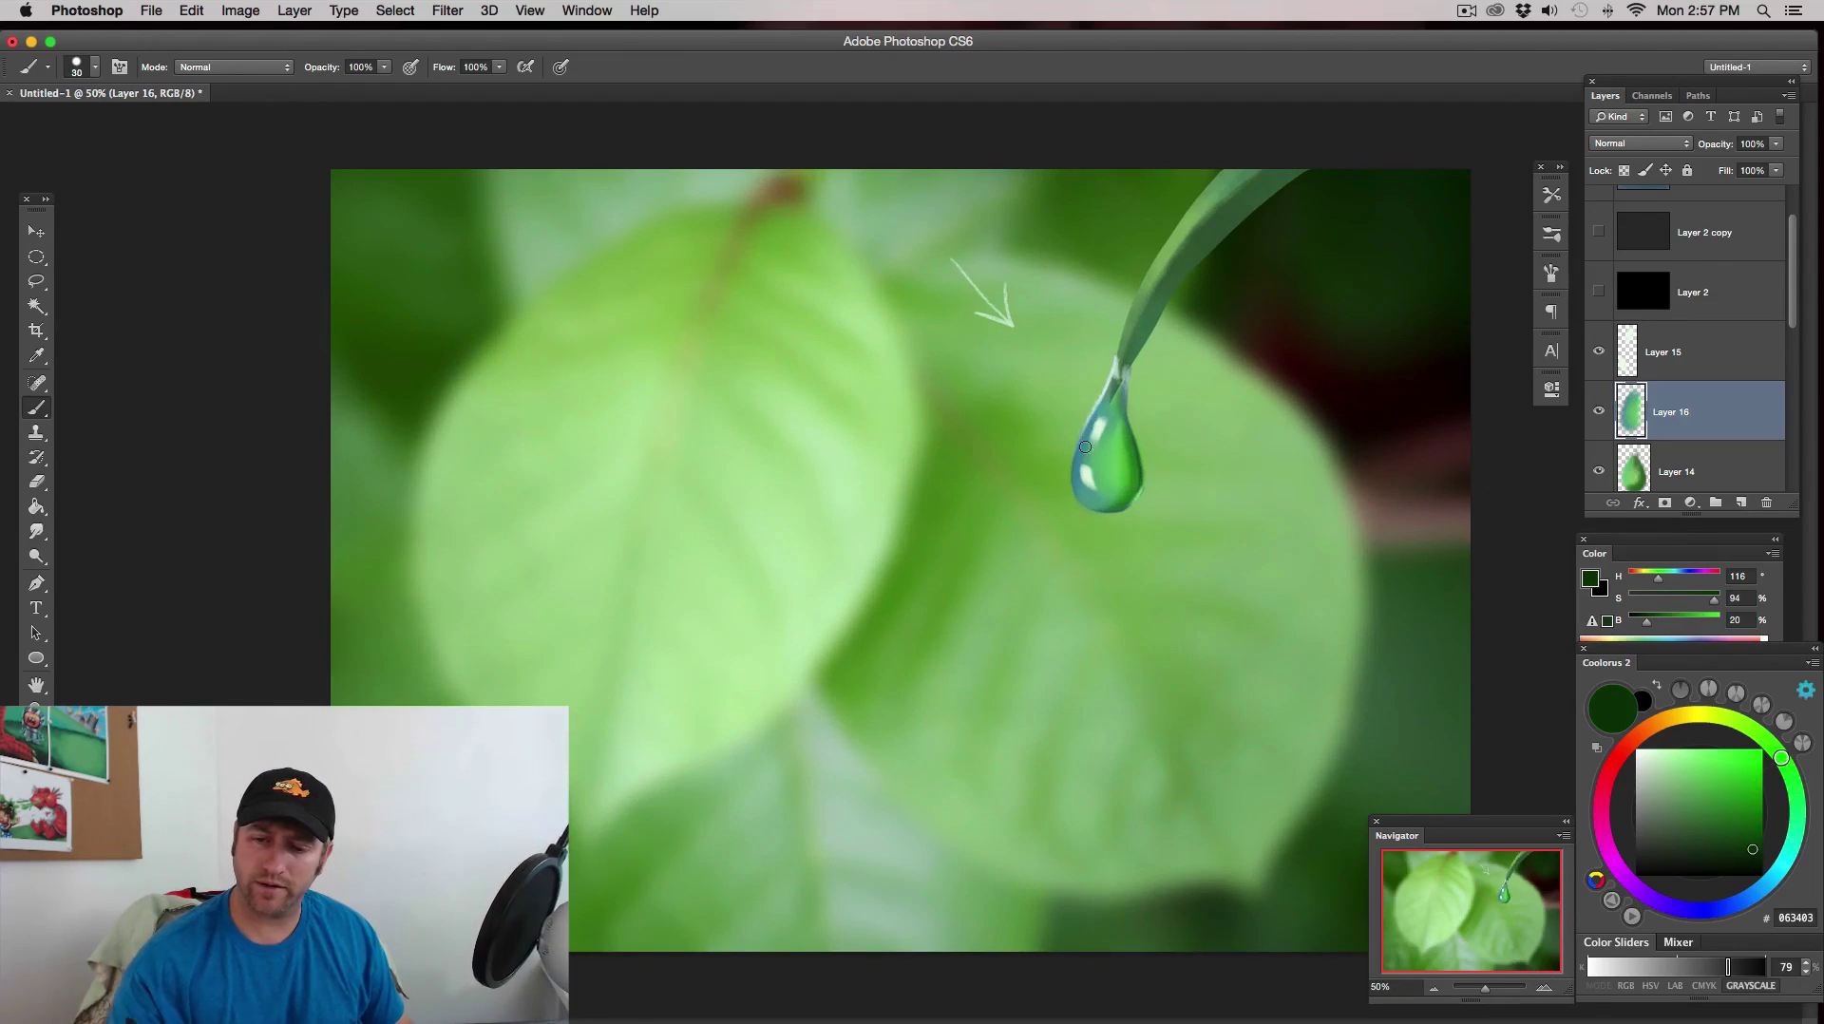
{"action": "key", "text": "bracketleft"}
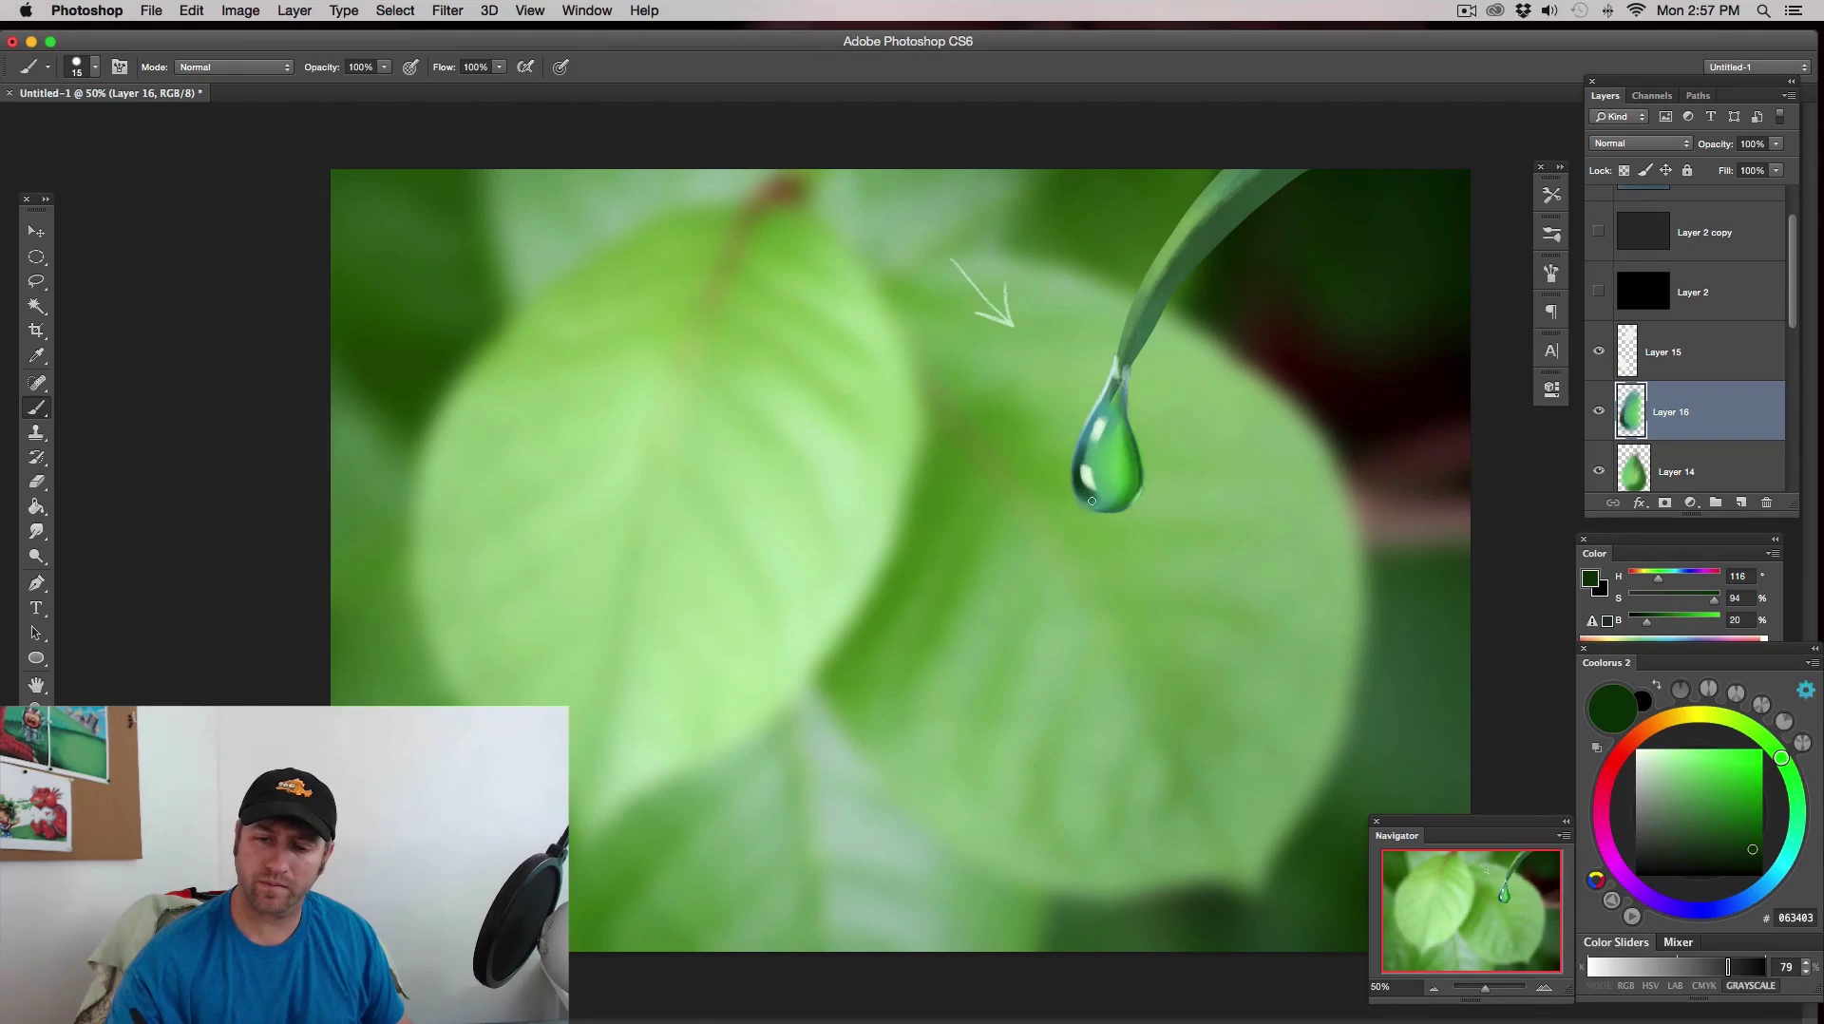
- Deepen the dark green #063403 rim along the droplet's left edge and bottom, varying the brush between 10 and 25 px
{"action": "key", "text": "bracketleft"}
{"action": "key", "text": "bracketright"}
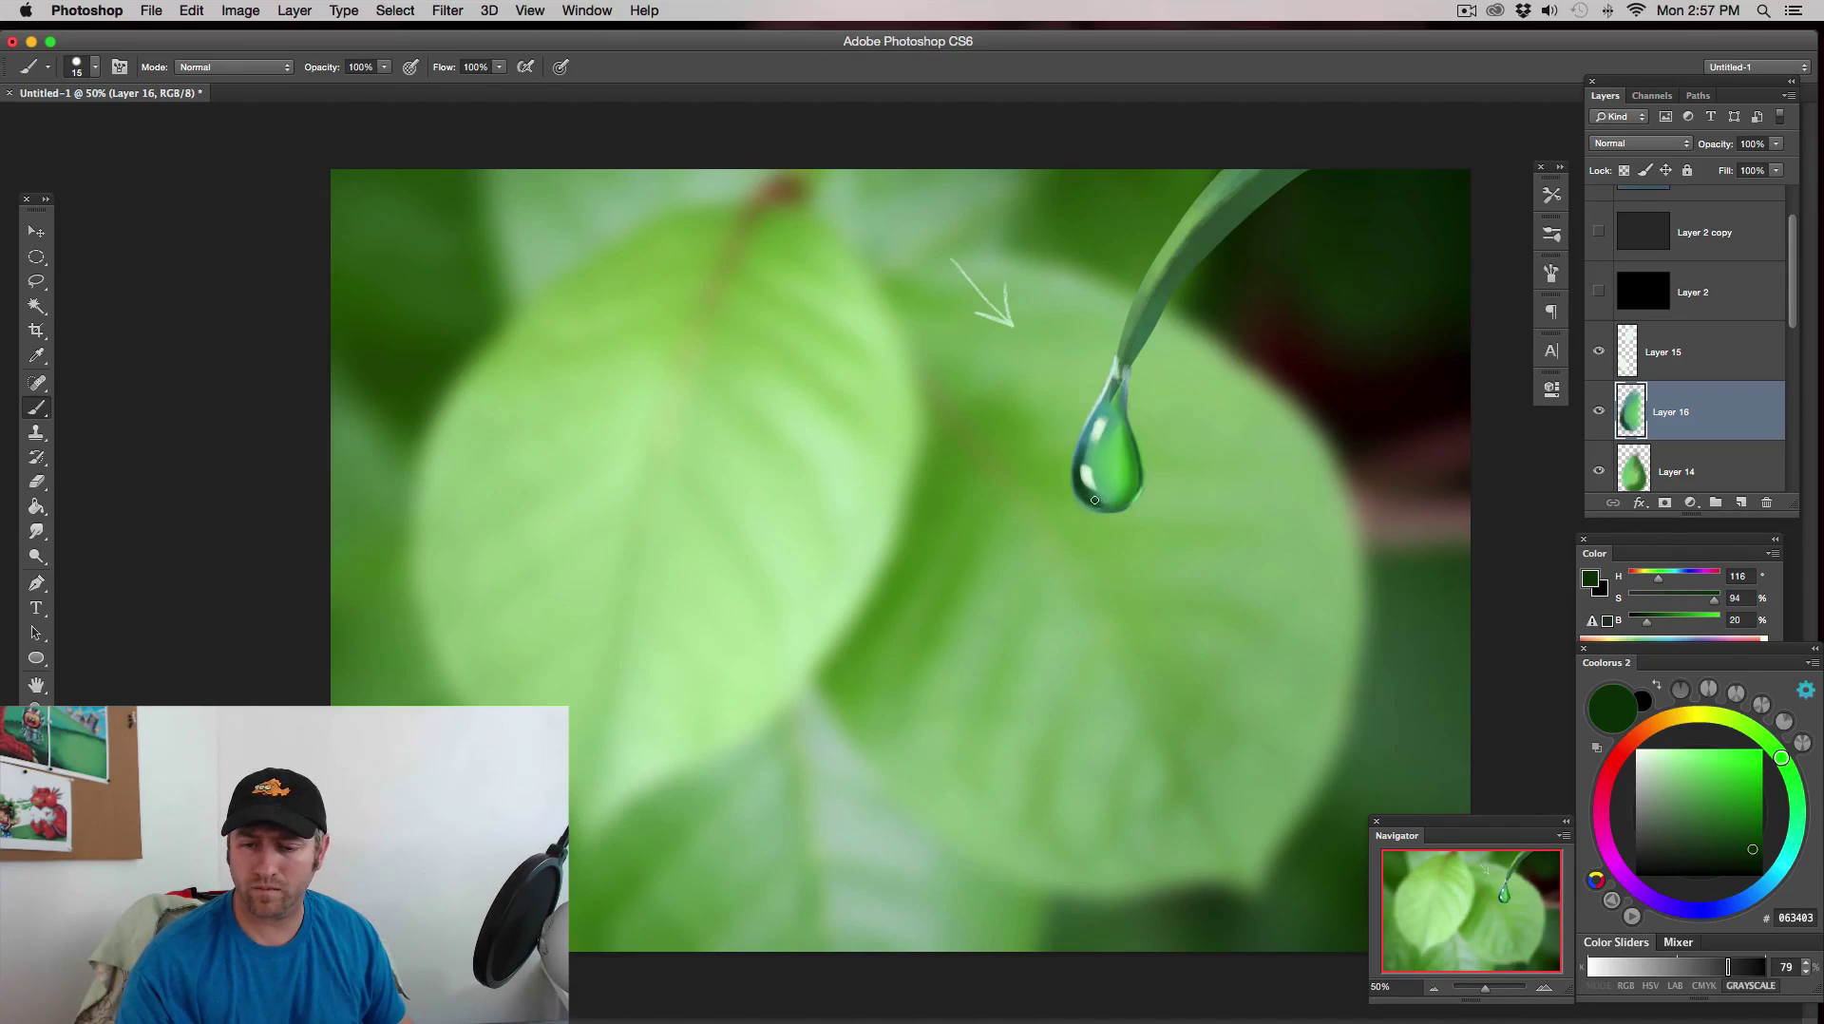
{"action": "key", "text": "bracketleft"}
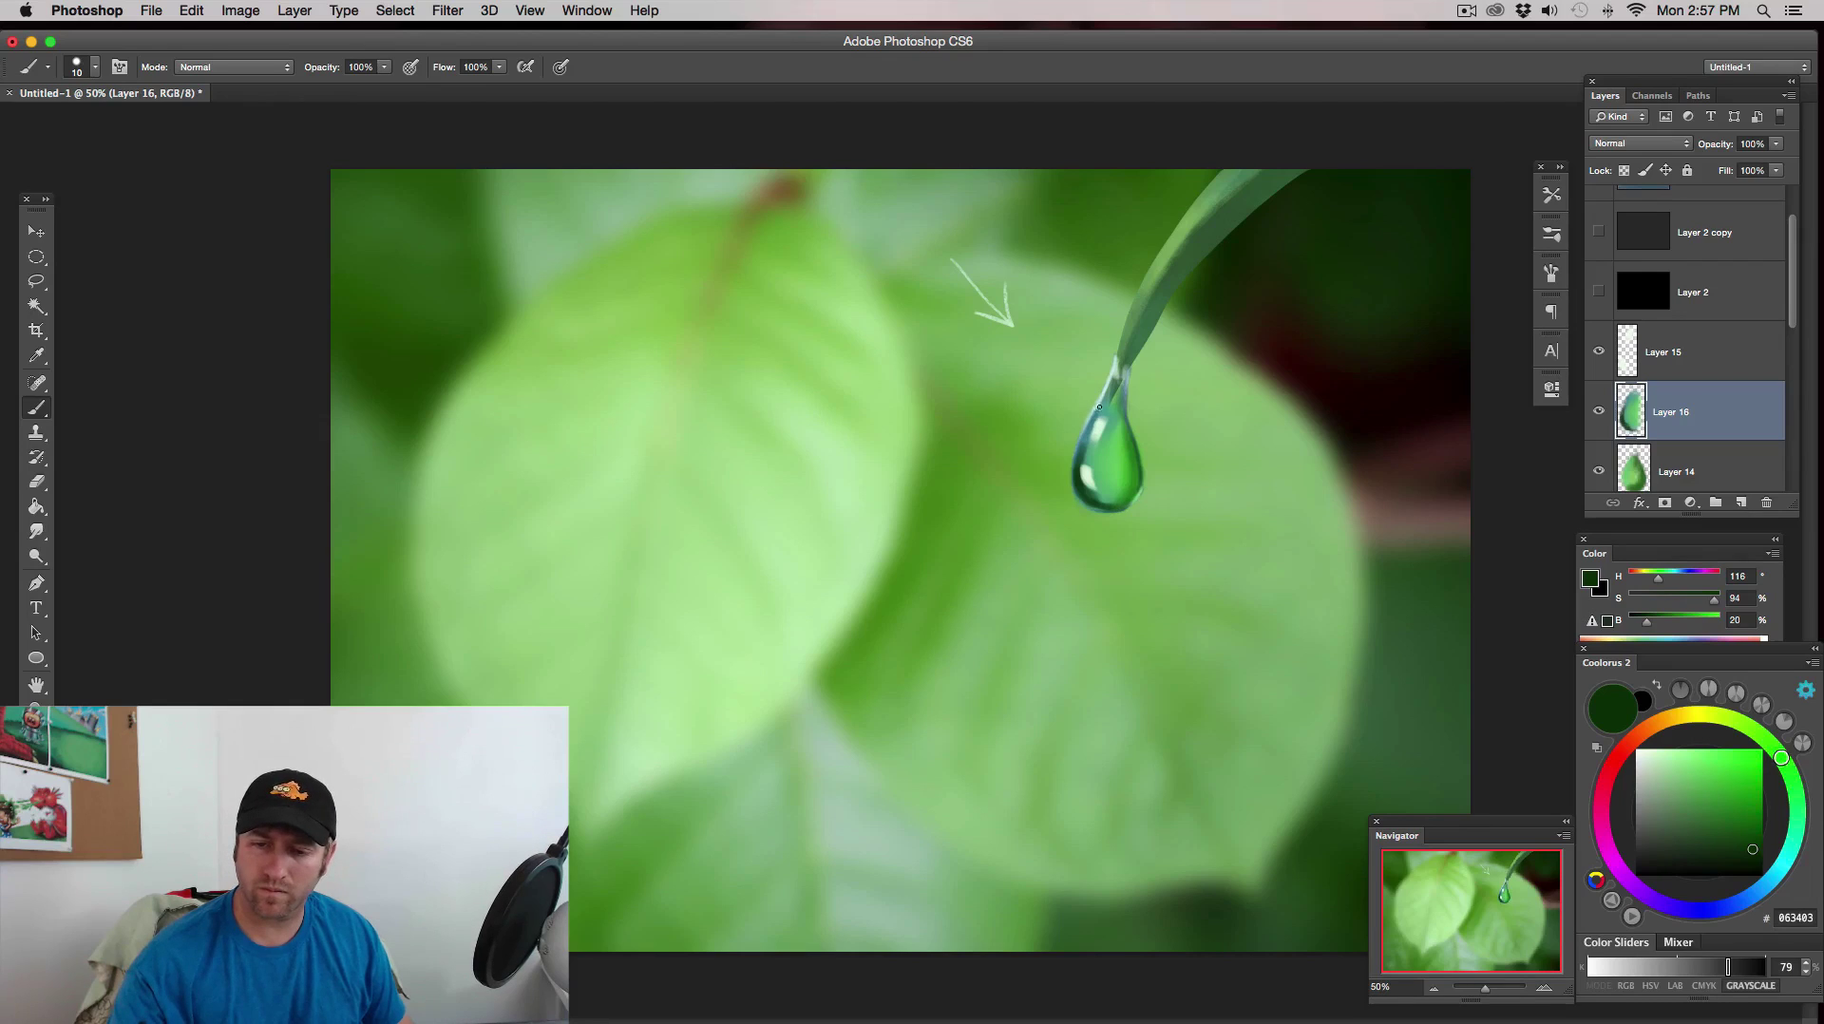
{"action": "key", "text": "bracketleft"}
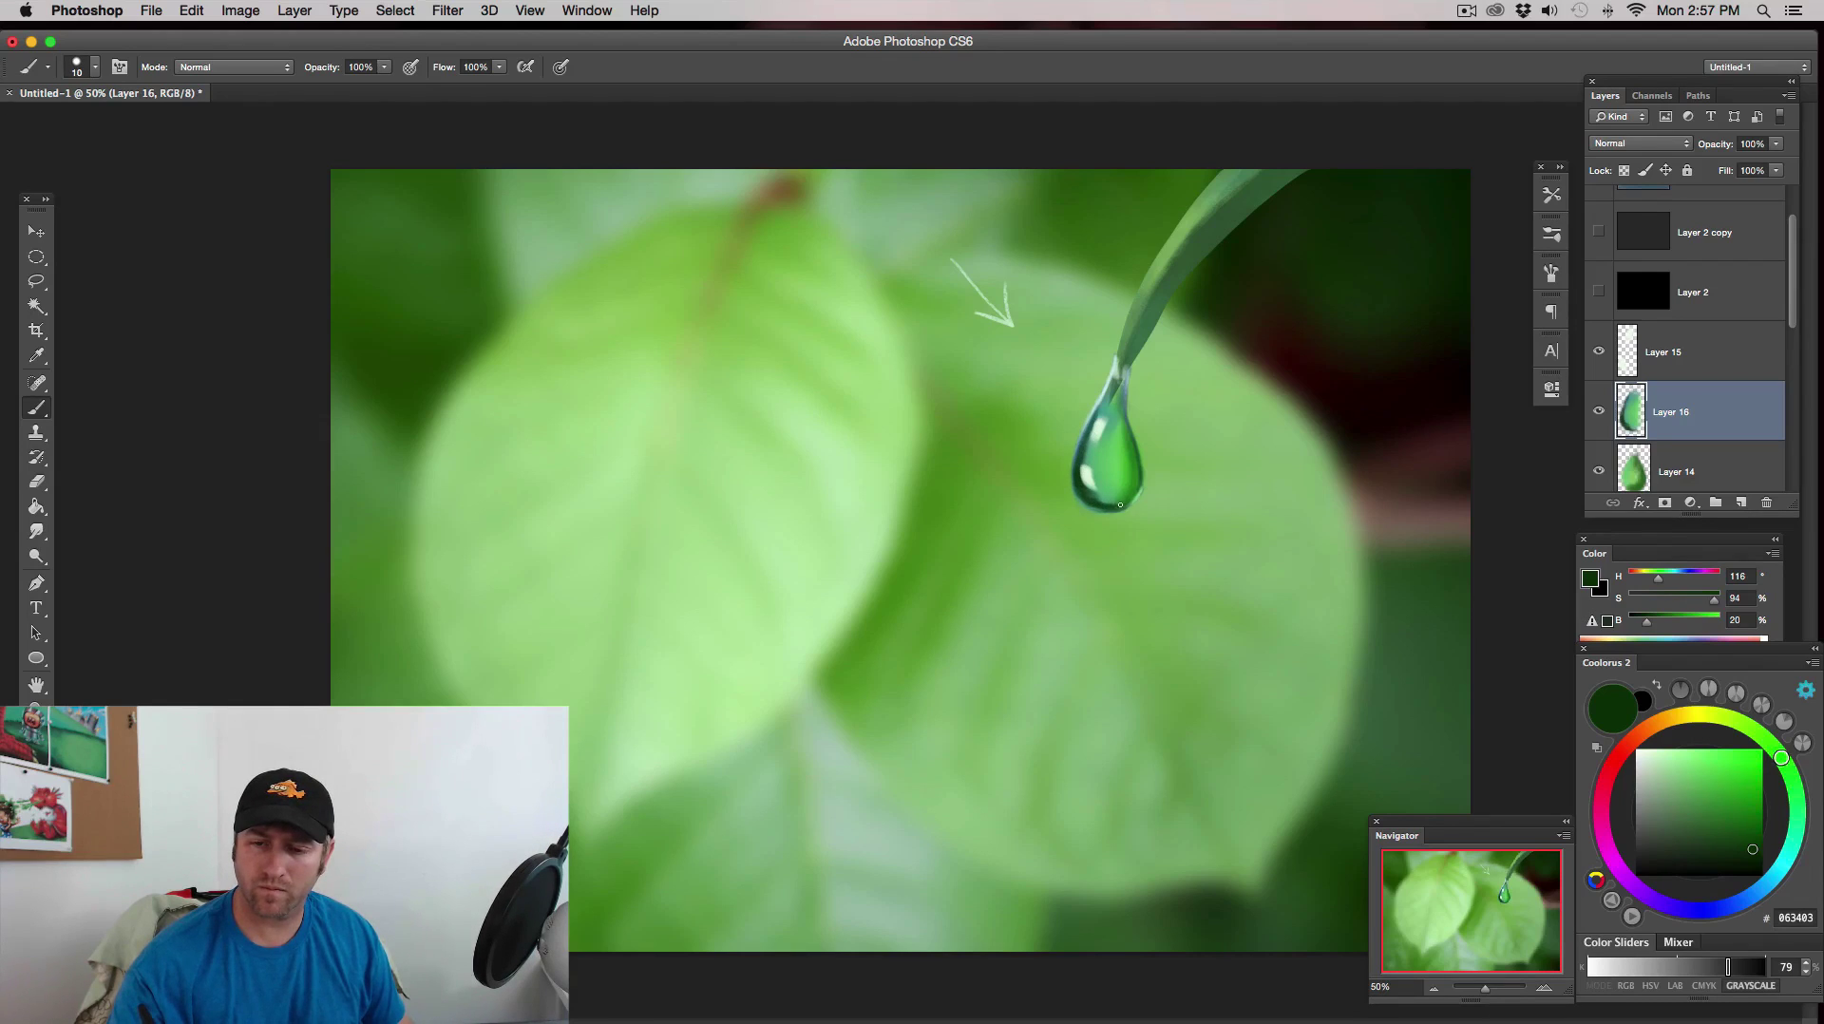
{"action": "key", "text": "bracketright"}
{"action": "key", "text": "bracketright"}
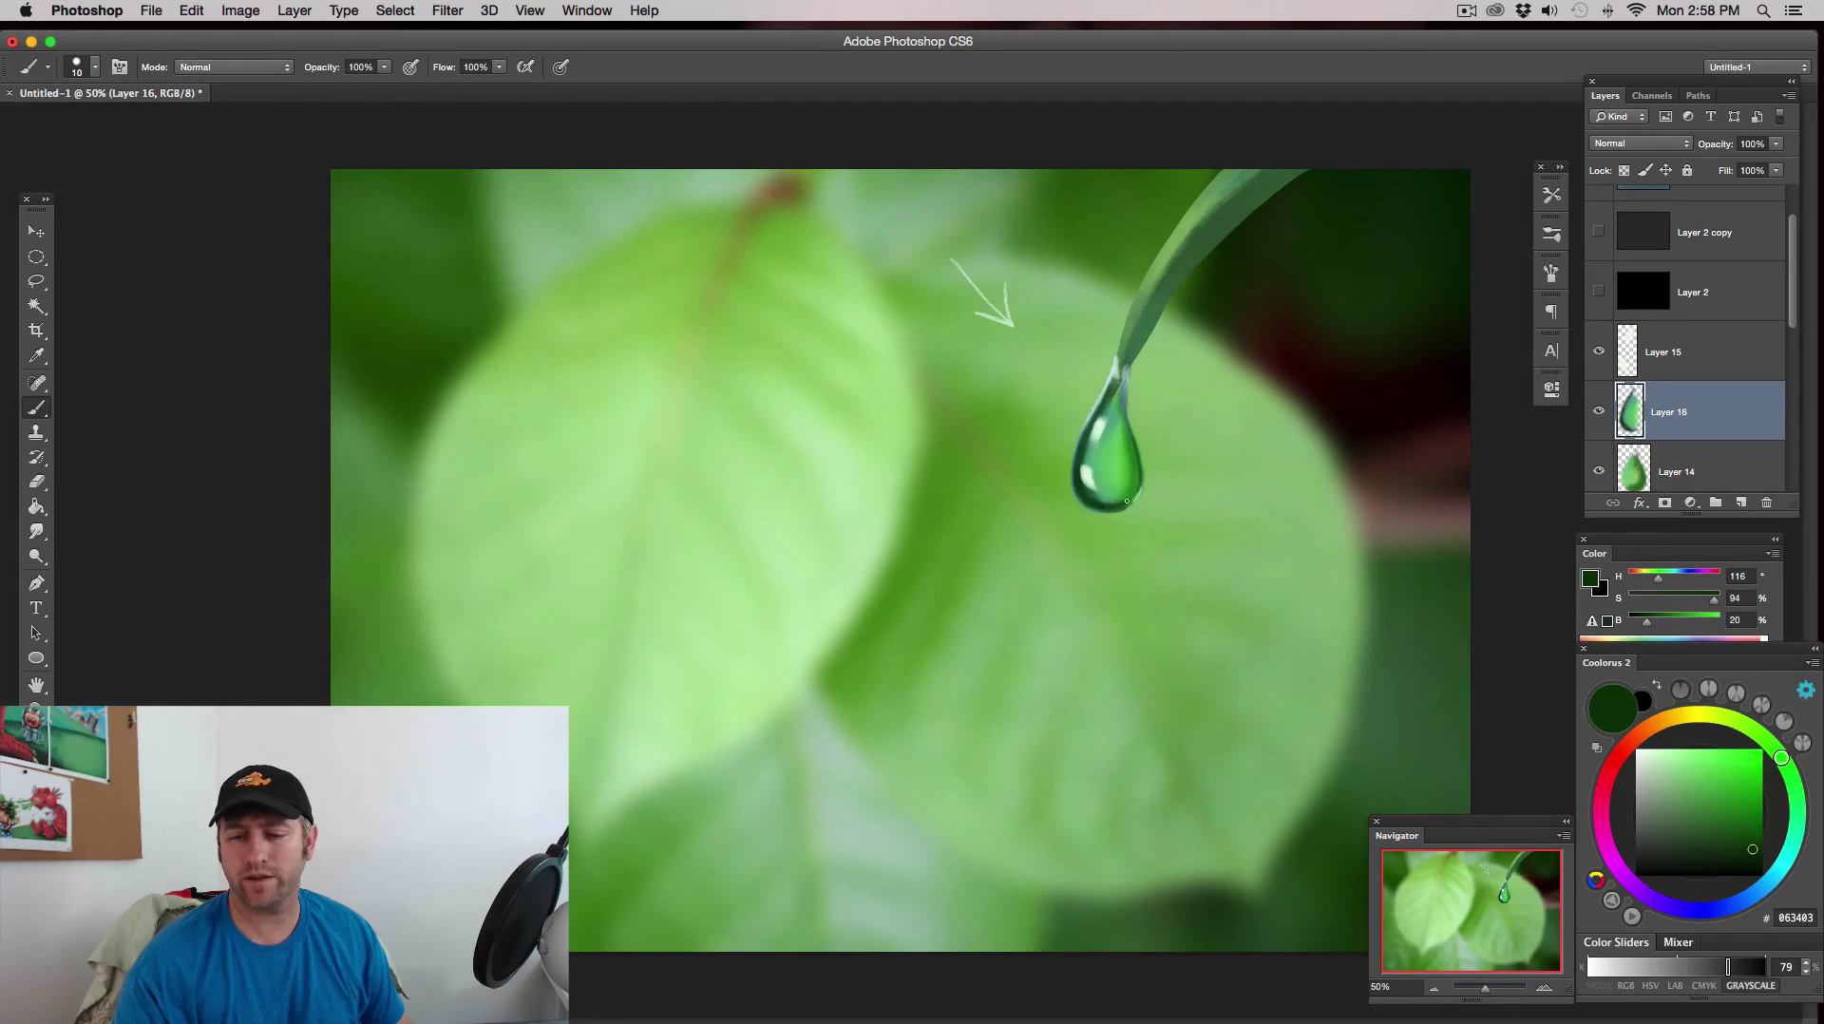
{"action": "key", "text": "bracketright"}
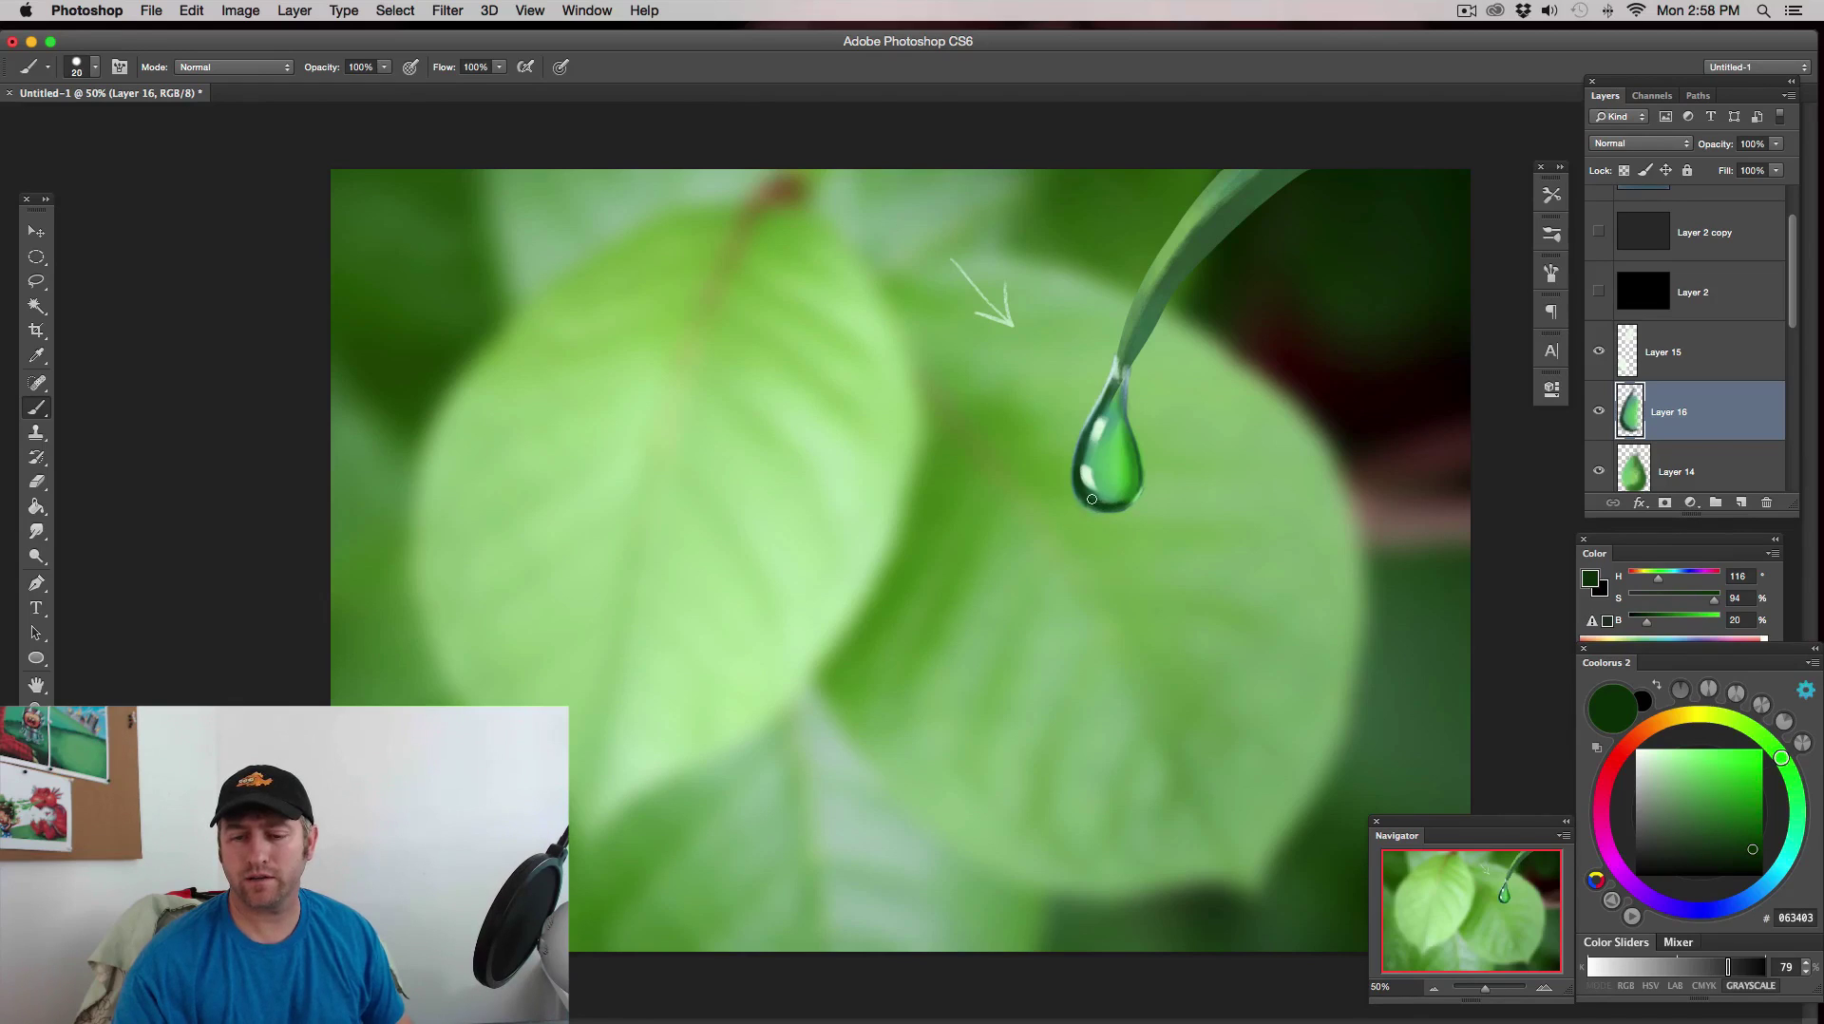
{"action": "key", "text": "bracketleft"}
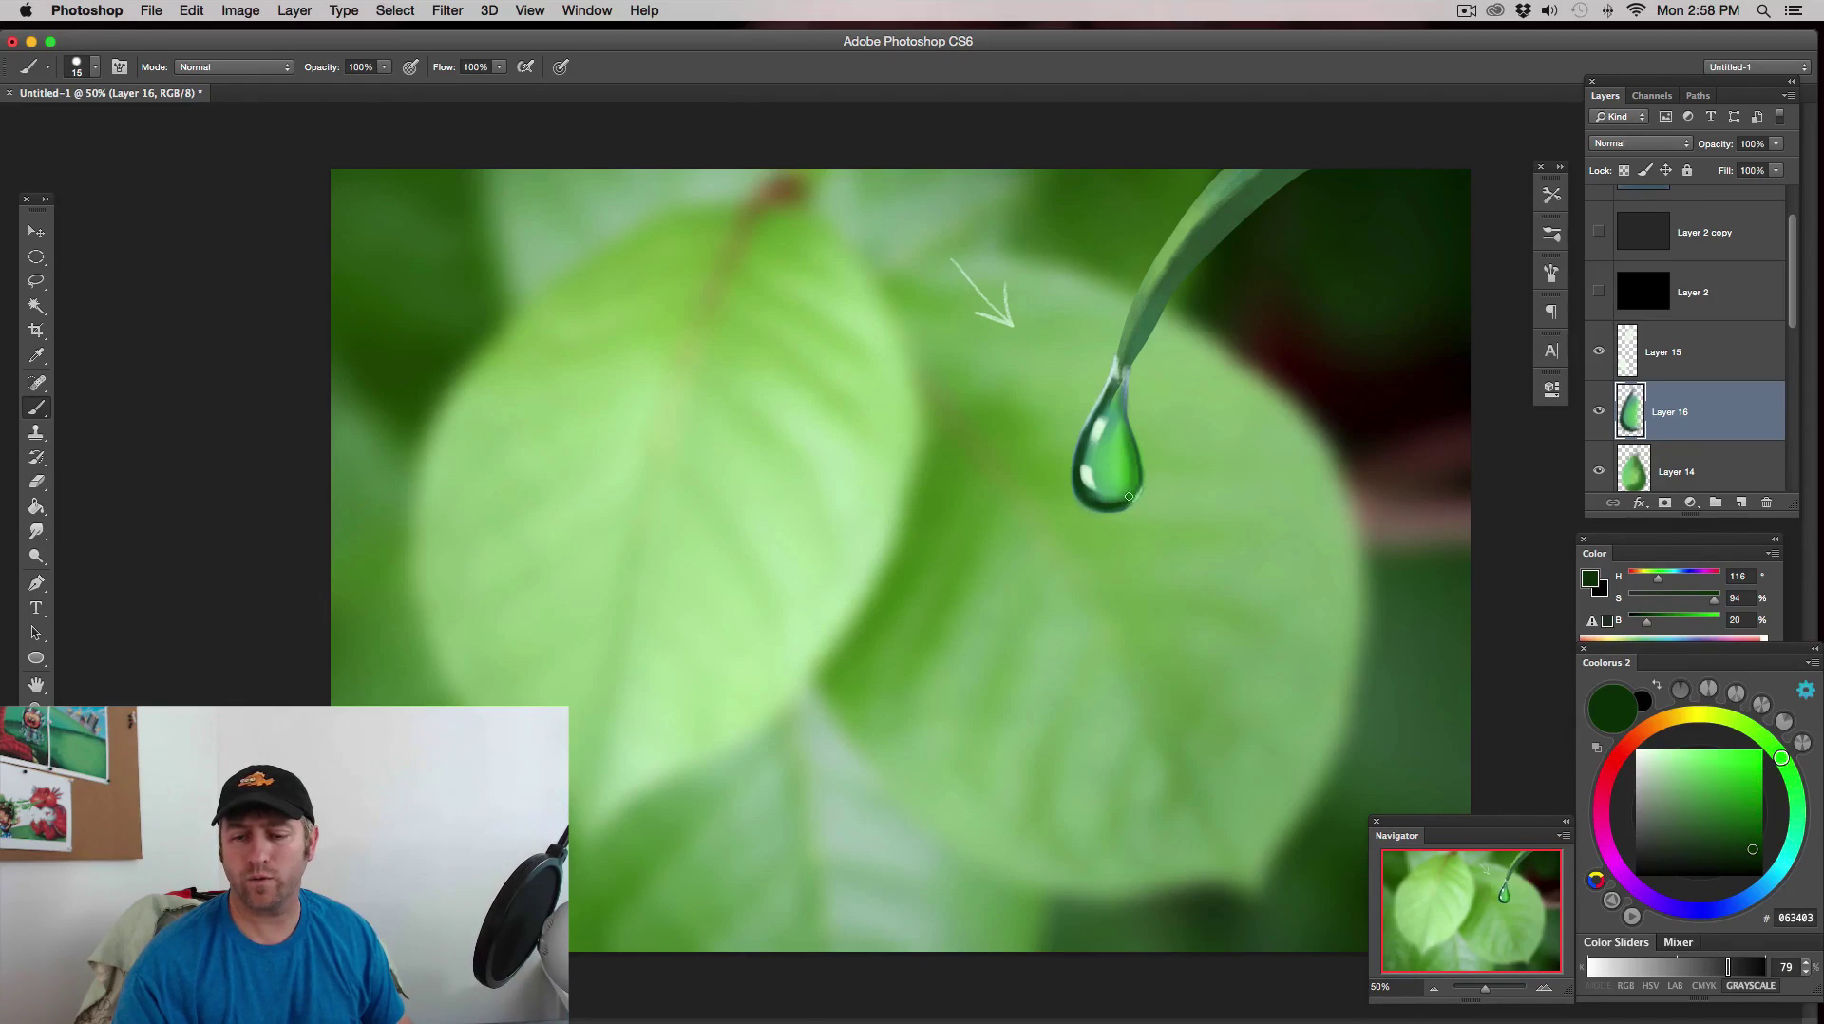
{"action": "key", "text": "bracketright"}
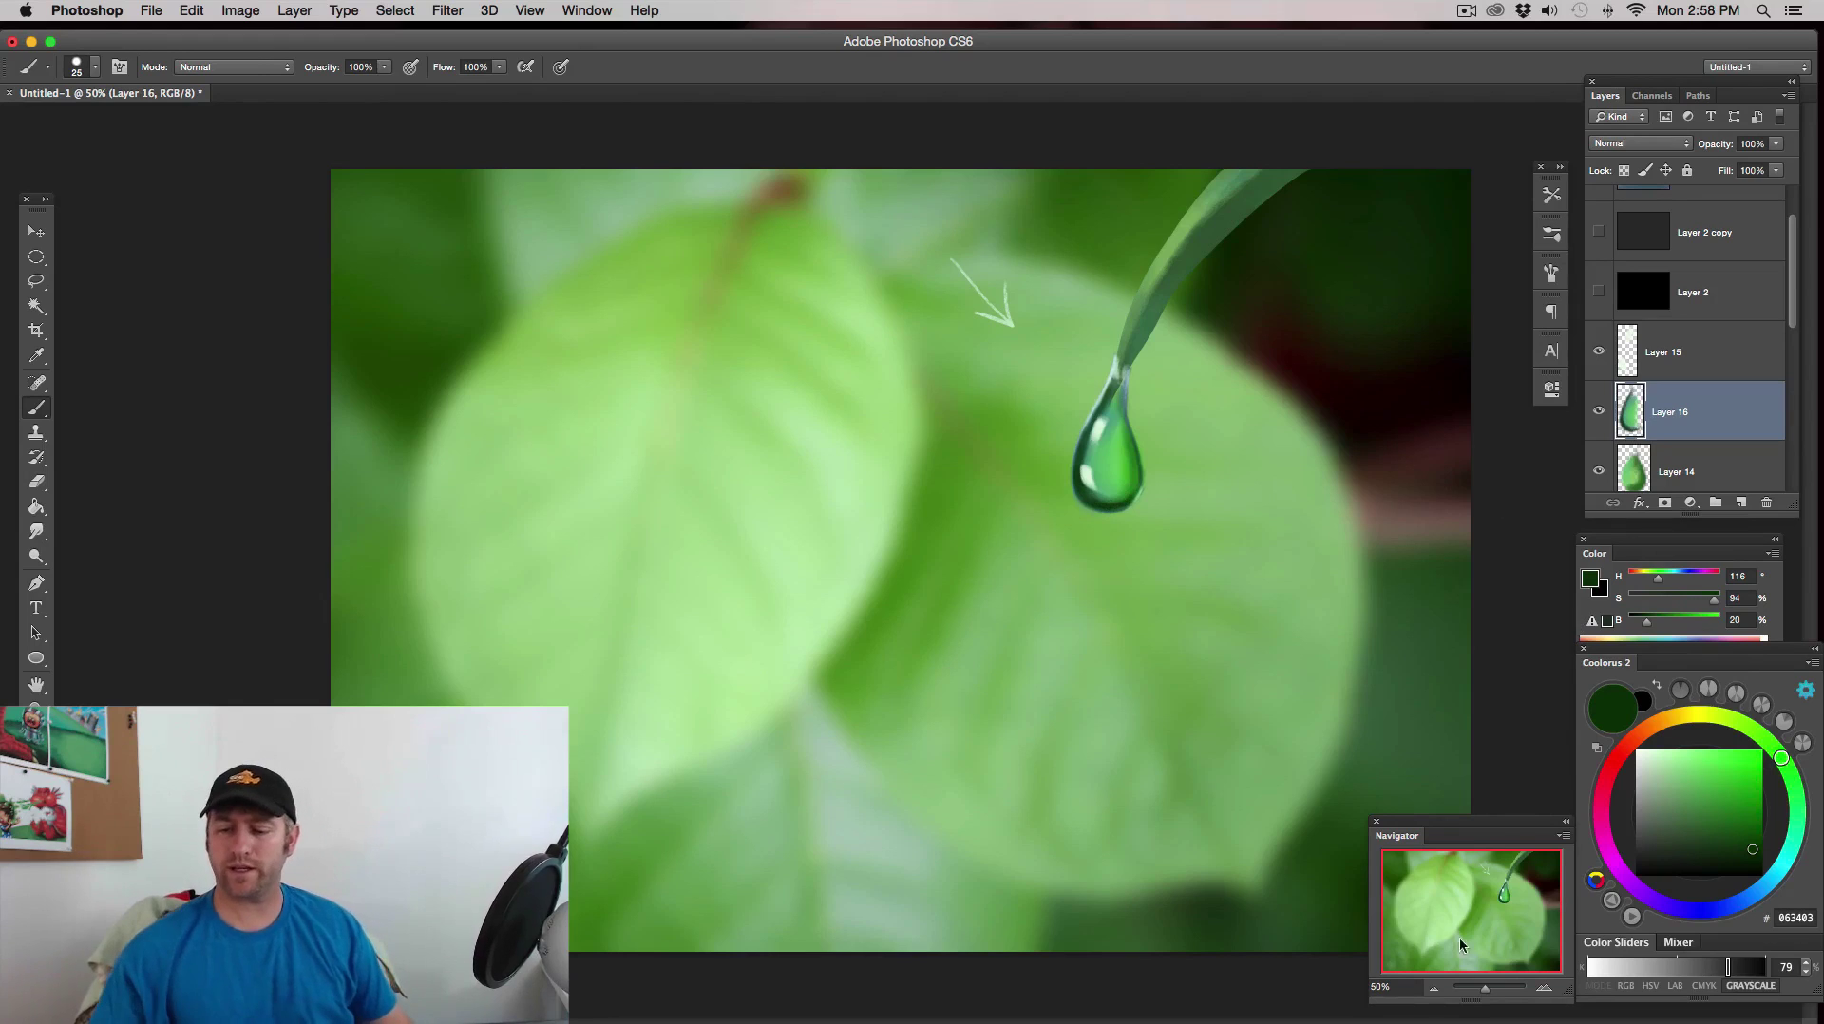
- Compare the droplet with Layer 16 hidden and shown to judge the dark rim
{"action": "key", "text": "super+minus"}
{"action": "left_click", "coordinate": [1600, 414]}
{"action": "left_click", "coordinate": [1600, 414]}
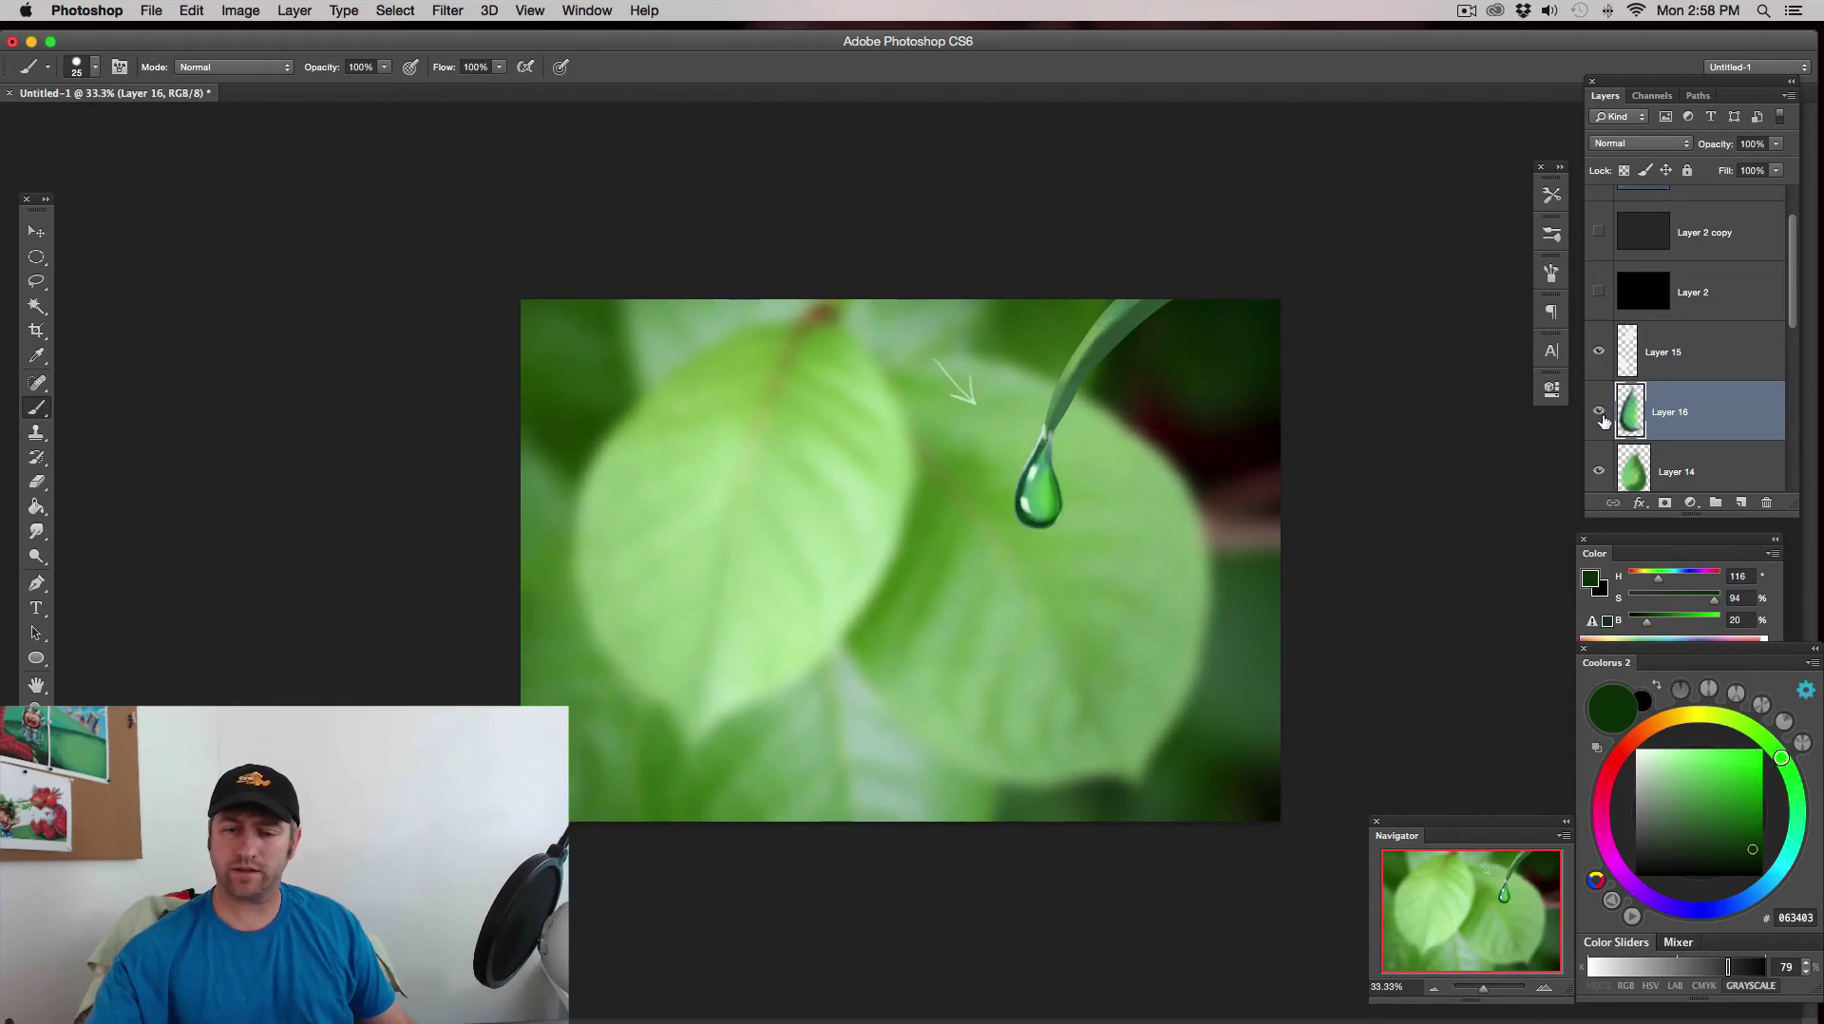
{"action": "left_click", "coordinate": [1600, 415]}
{"action": "left_click", "coordinate": [1600, 414]}
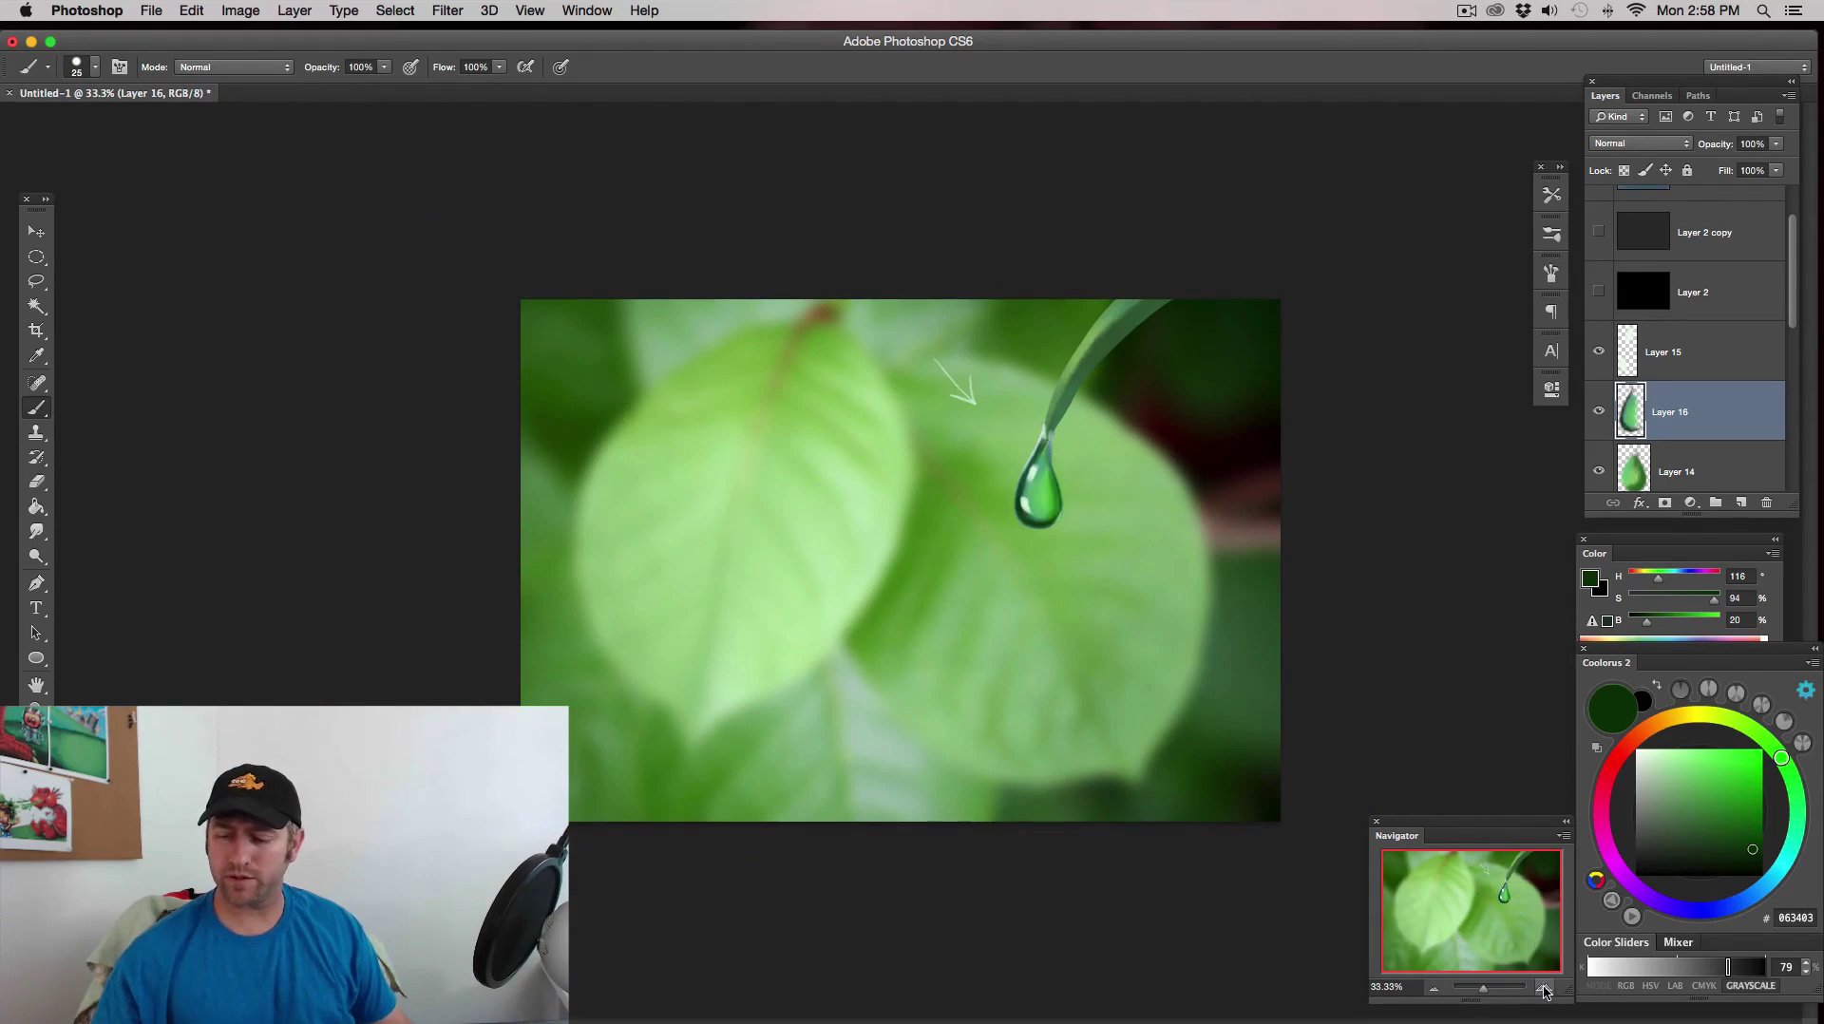
{"action": "key", "text": "super+plus"}
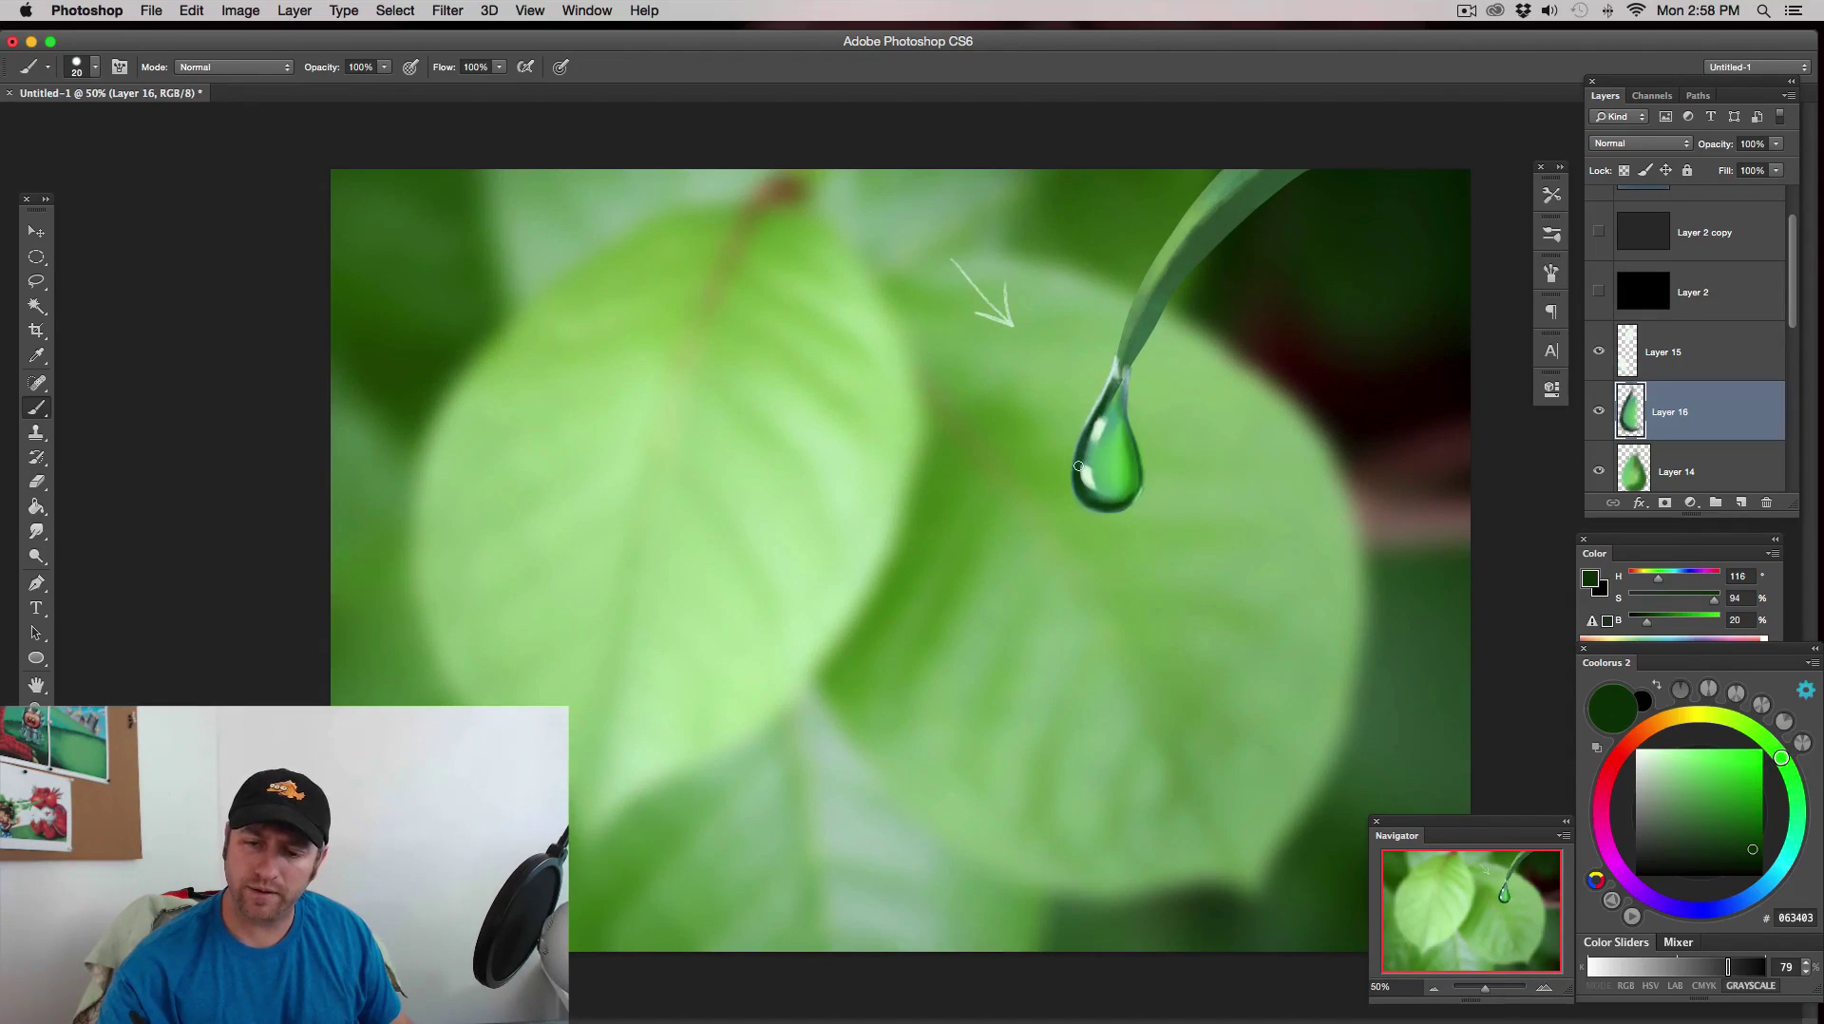
- Add a new layer above Layer 15 and choose the slanted oval 150 px brush preset
{"action": "left_click", "coordinate": [1719, 353]}
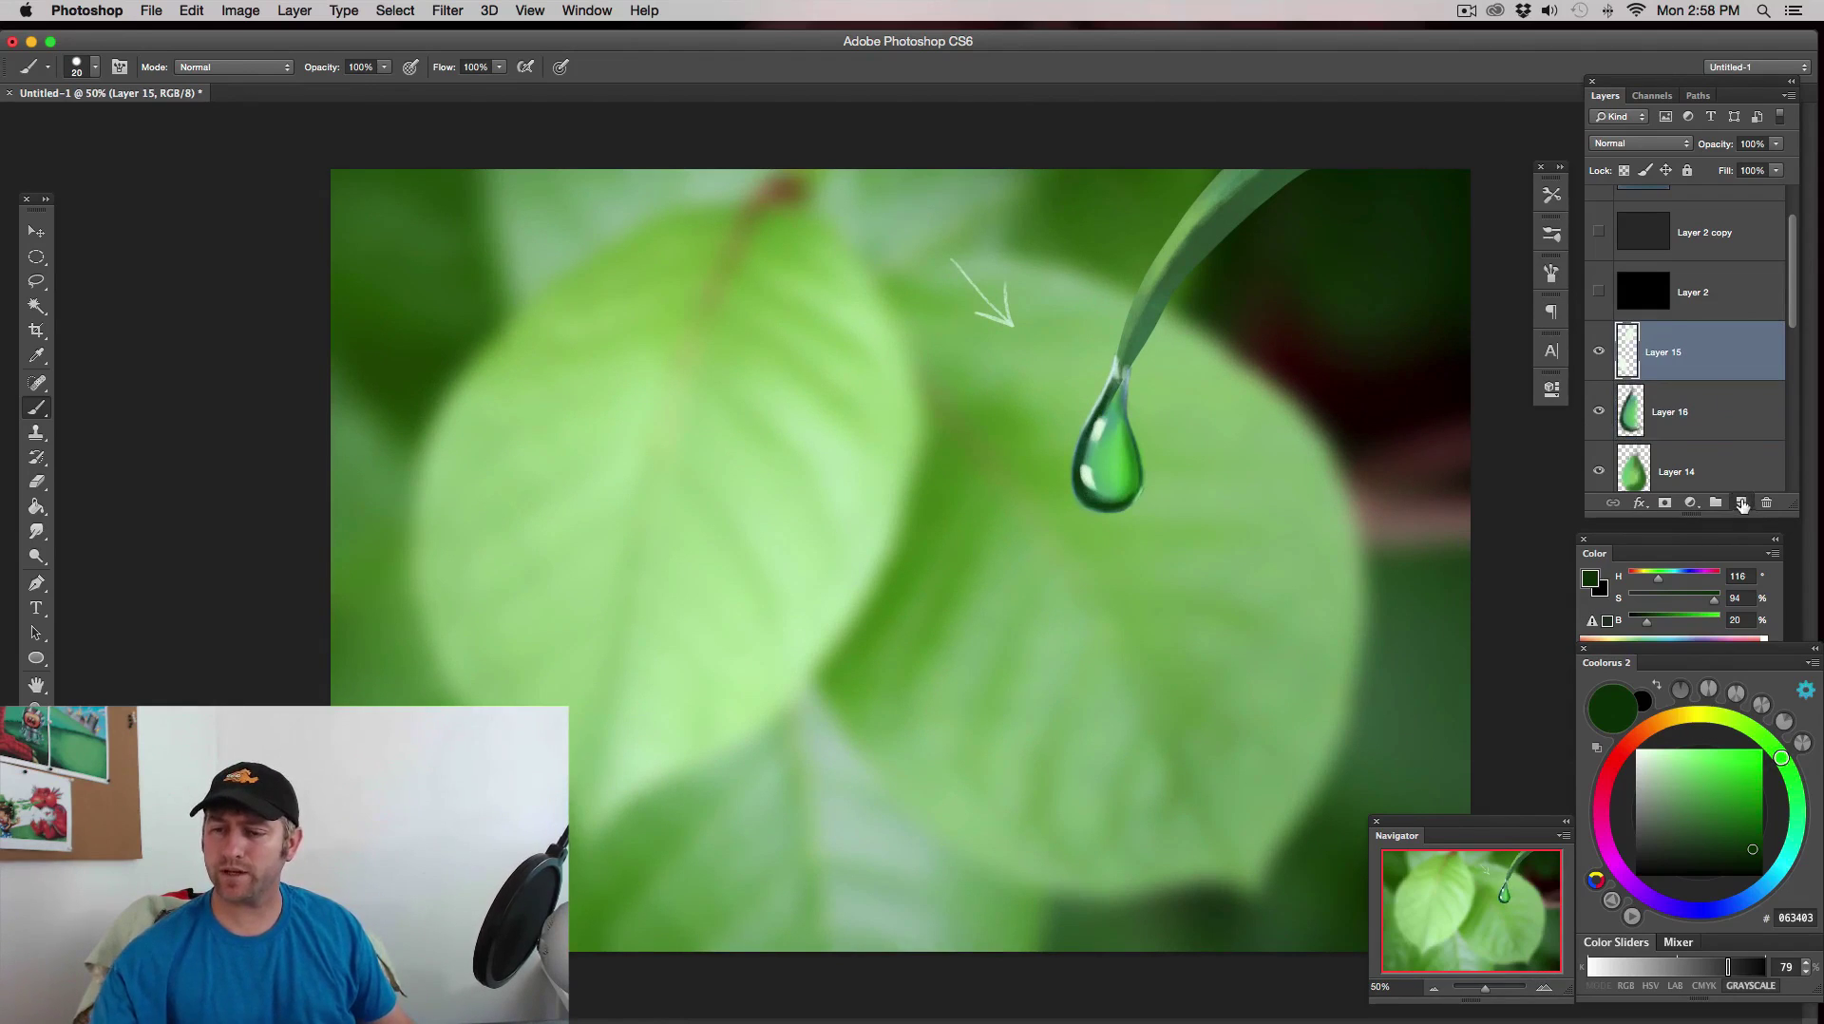
{"action": "left_click", "coordinate": [1743, 504]}
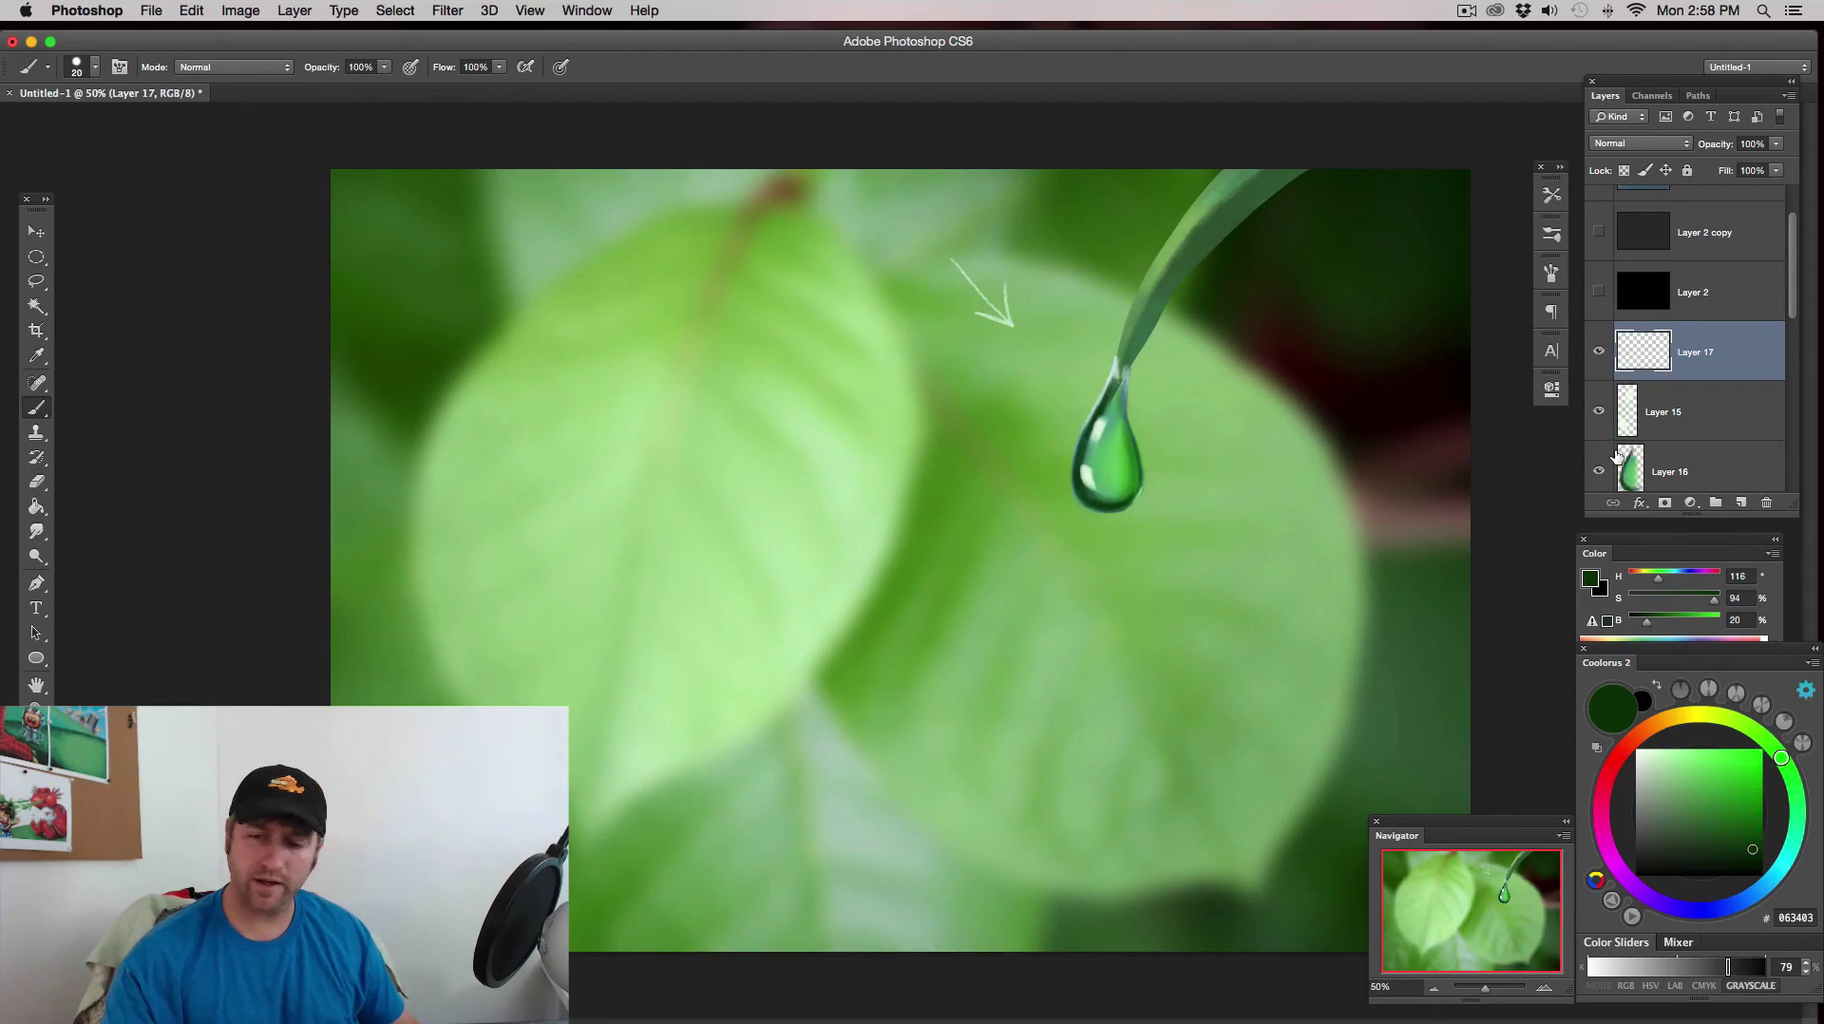
{"action": "left_click", "coordinate": [1552, 234]}
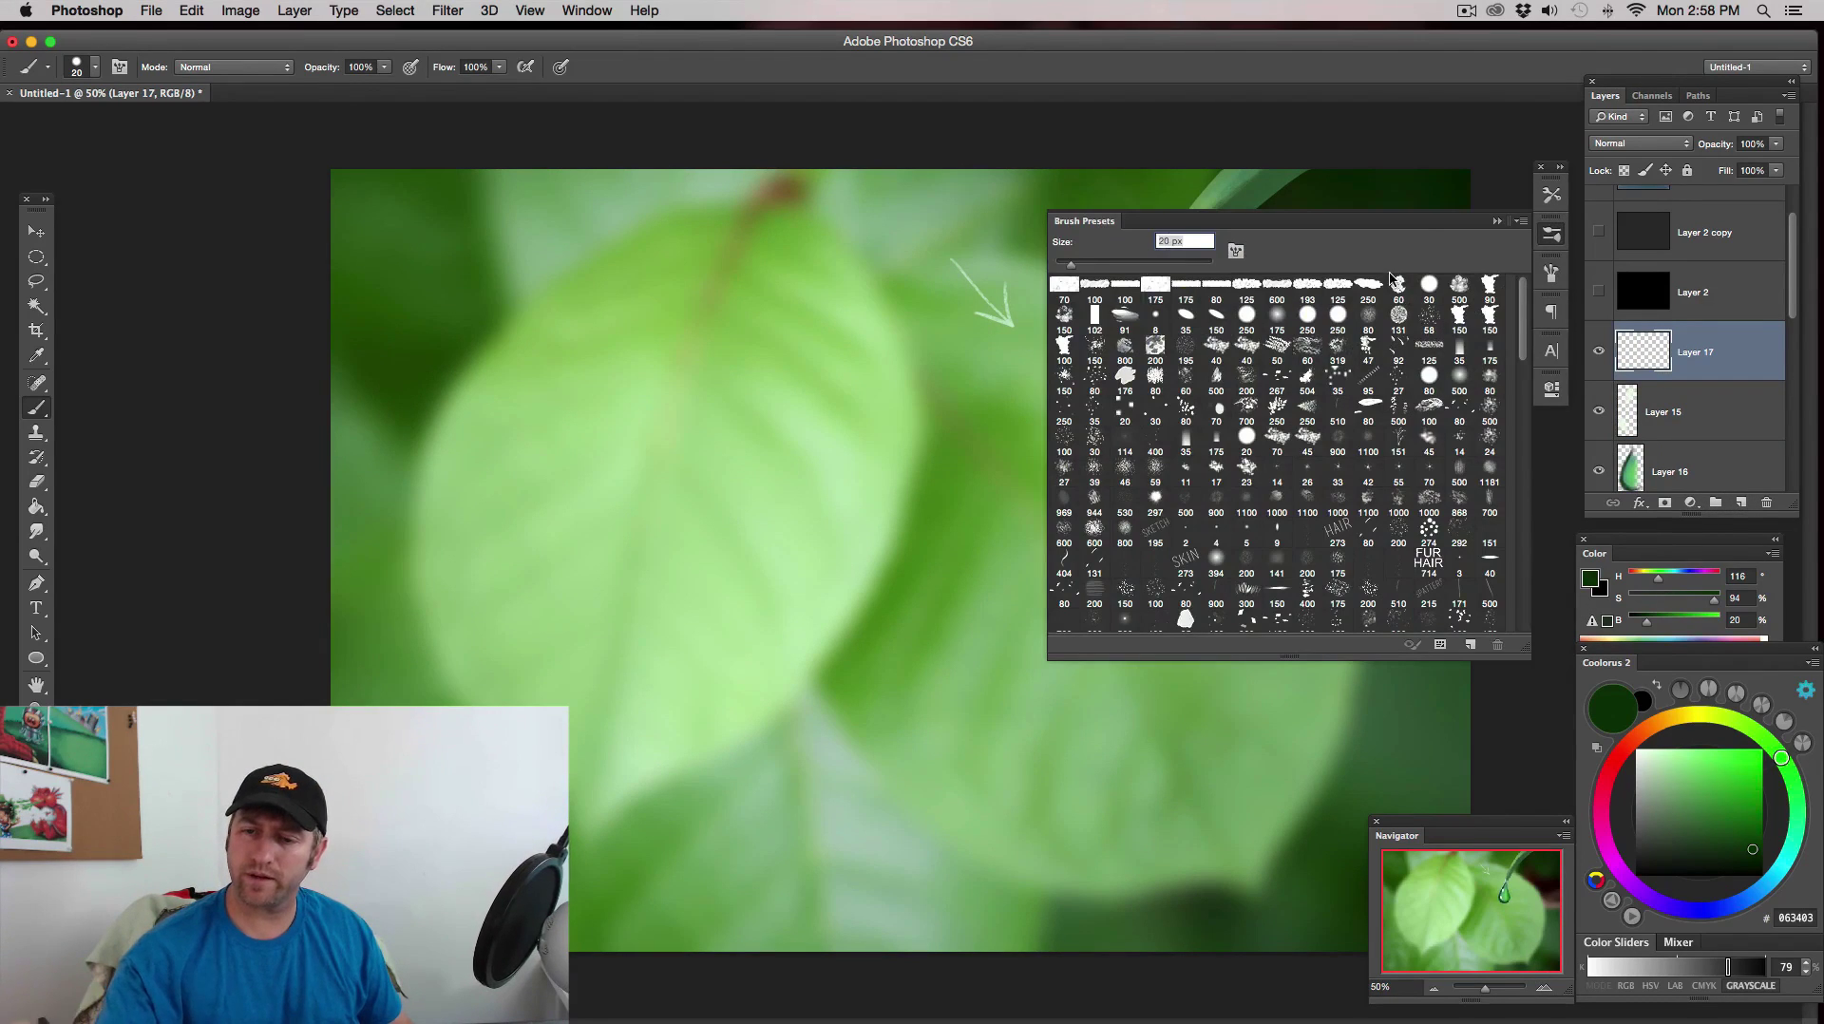
{"action": "left_click", "coordinate": [1217, 316]}
{"action": "left_click", "coordinate": [1497, 221]}
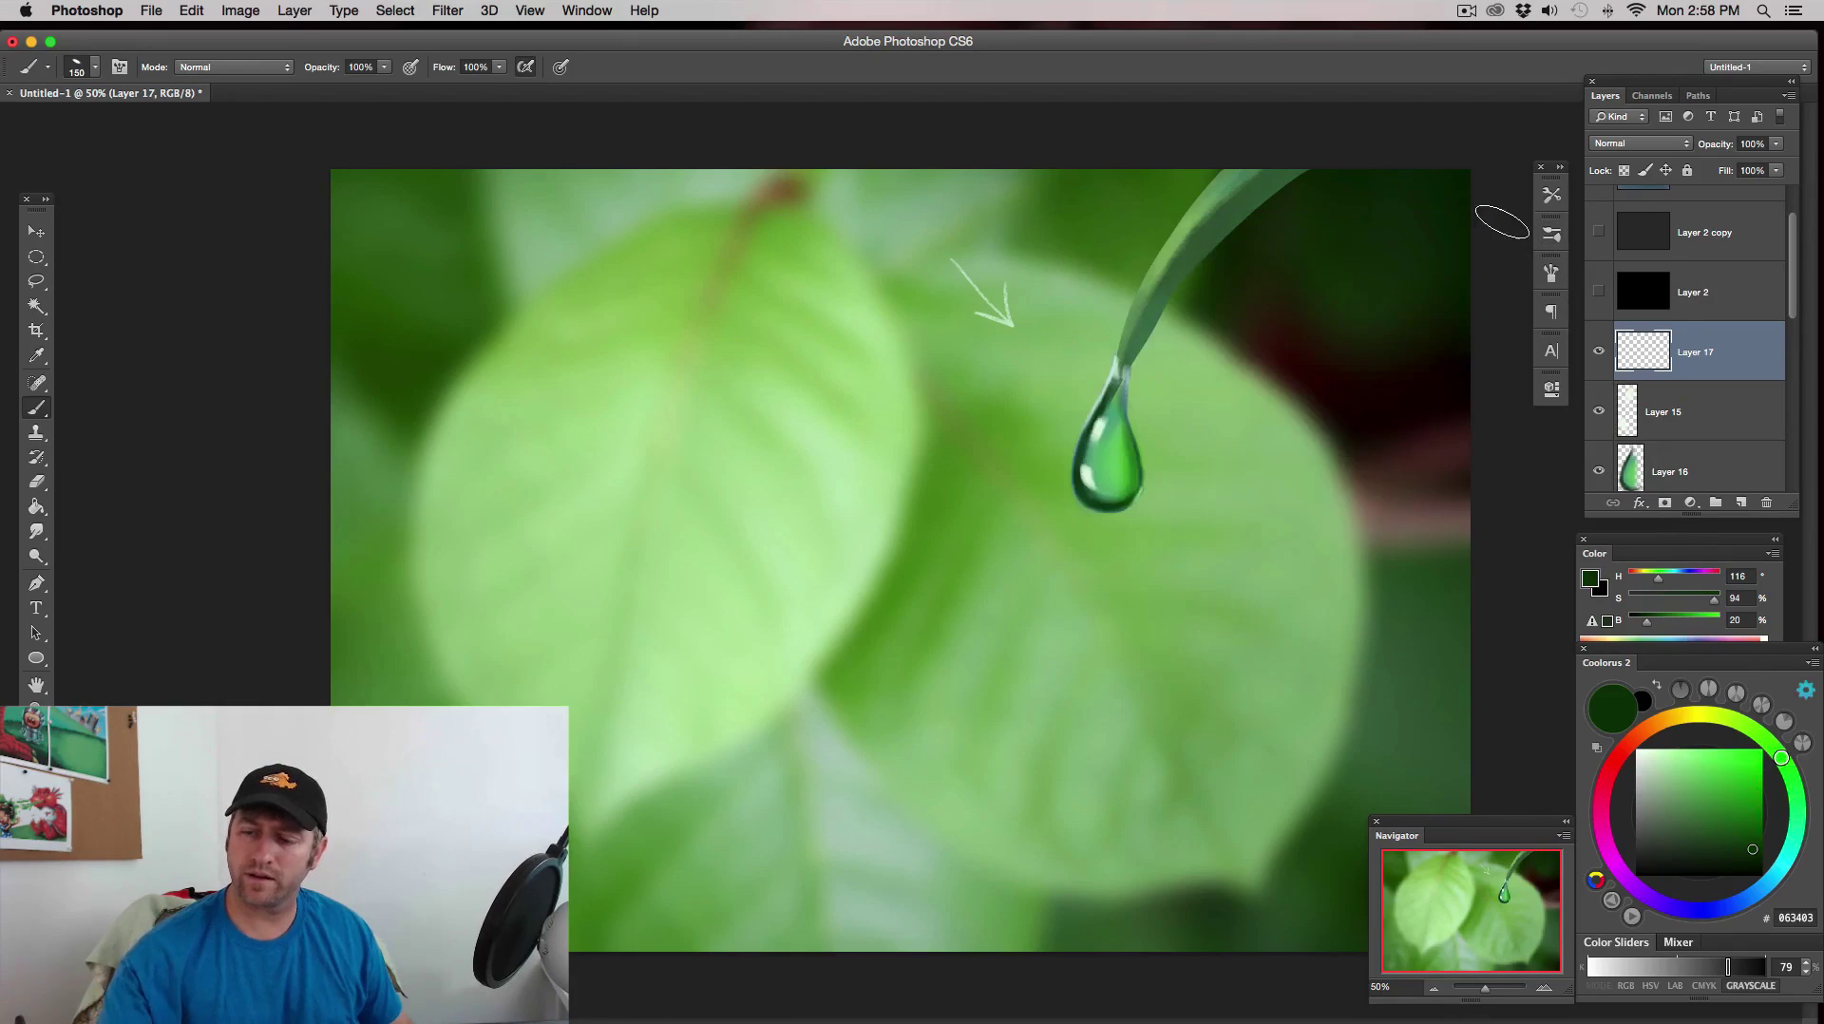
- Set the colour to near-white #F1FFF0 and stroke a highlight down the droplet's left edge with a smaller brush
{"action": "left_click", "coordinate": [1643, 750]}
{"action": "key", "text": "bracketleft"}
{"action": "key", "text": "bracketleft"}
{"action": "key", "text": "bracketleft"}
{"action": "key", "text": "bracketleft"}
{"action": "key", "text": "bracketleft"}
{"action": "key", "text": "bracketleft"}
{"action": "key", "text": "bracketleft"}
{"action": "key", "text": "bracketleft"}
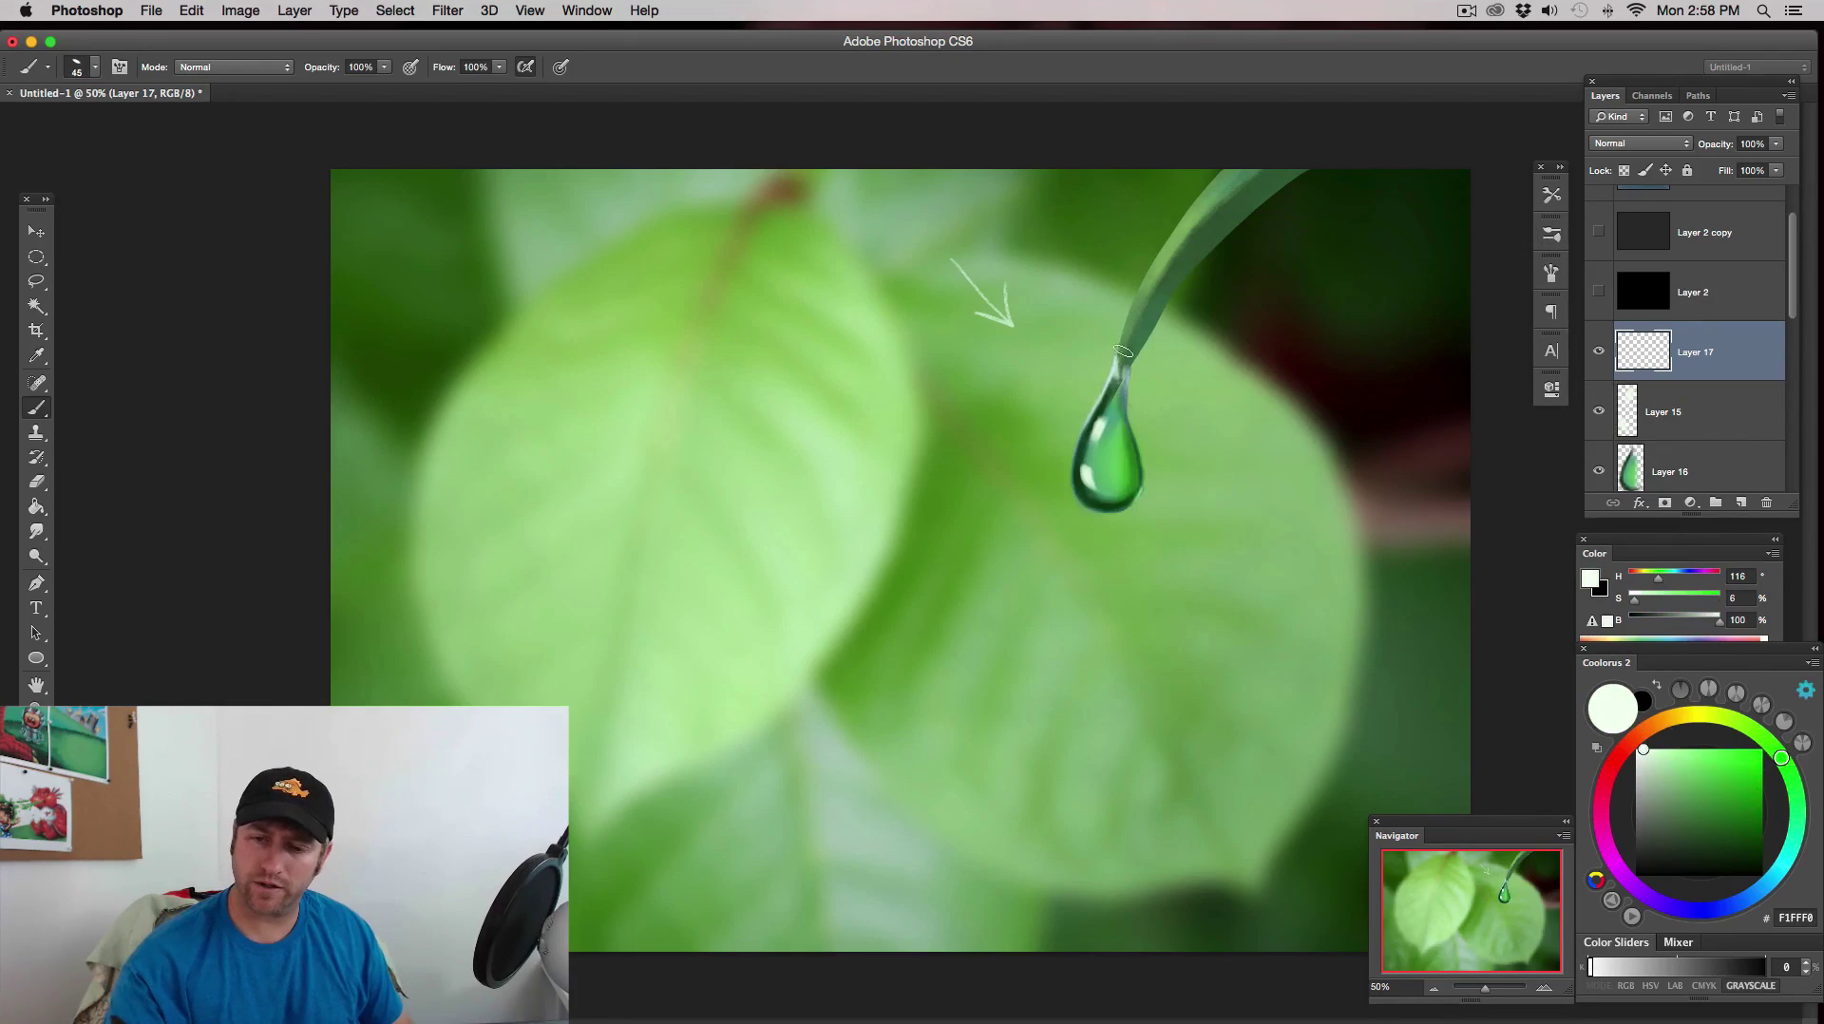
{"action": "left_click_drag", "start_coordinate": [1090, 424], "coordinate": [1074, 473]}
- Build up the pale highlight along the droplet's upper-left neck, adjusting the brush between 20 and 35 px
{"action": "key", "text": "bracketright"}
{"action": "key", "text": "bracketright"}
{"action": "key", "text": "bracketright"}
{"action": "key", "text": "bracketright"}
{"action": "key", "text": "bracketright"}
{"action": "left_click_drag", "start_coordinate": [1105, 397], "coordinate": [1093, 421]}
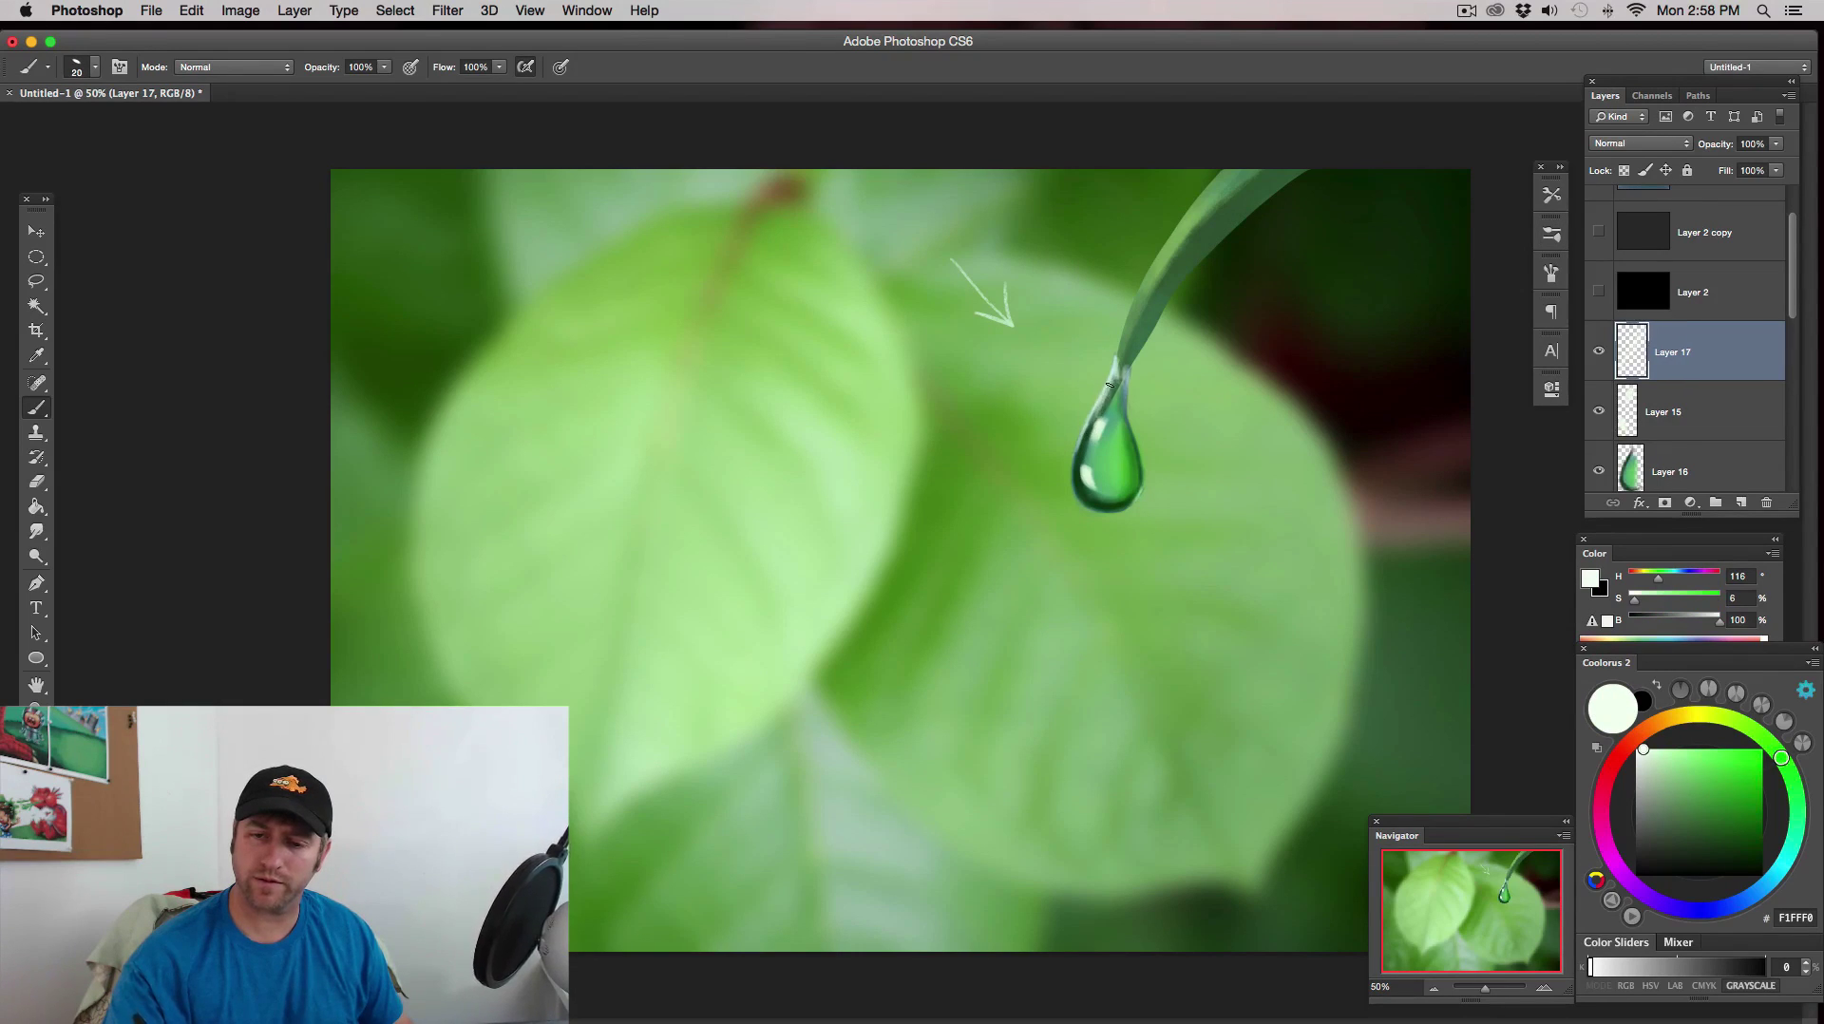
{"action": "key", "text": "bracketright"}
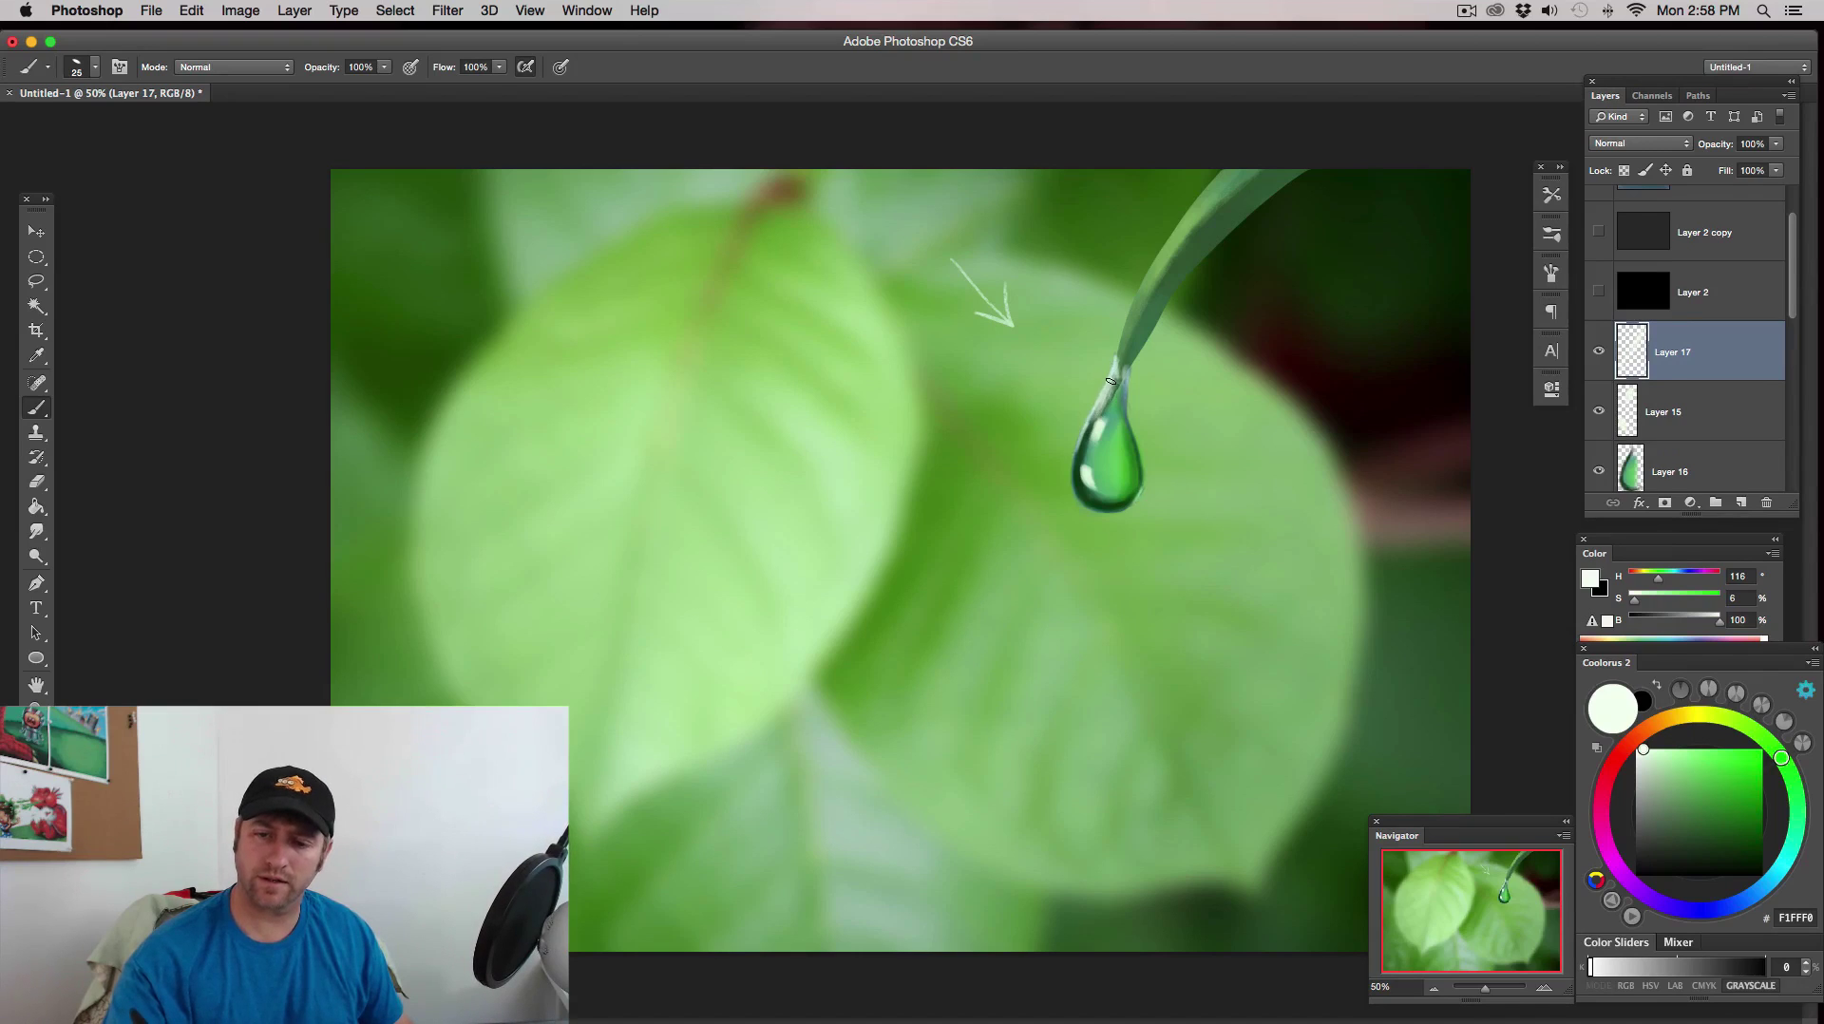
{"action": "mouse_move", "coordinate": [1112, 385]}
{"action": "left_mouse_down"}
{"action": "mouse_move", "coordinate": [1079, 467]}
{"action": "mouse_move", "coordinate": [1097, 417]}
{"action": "left_mouse_up"}
{"action": "key", "text": "bracketright"}
{"action": "key", "text": "bracketleft"}
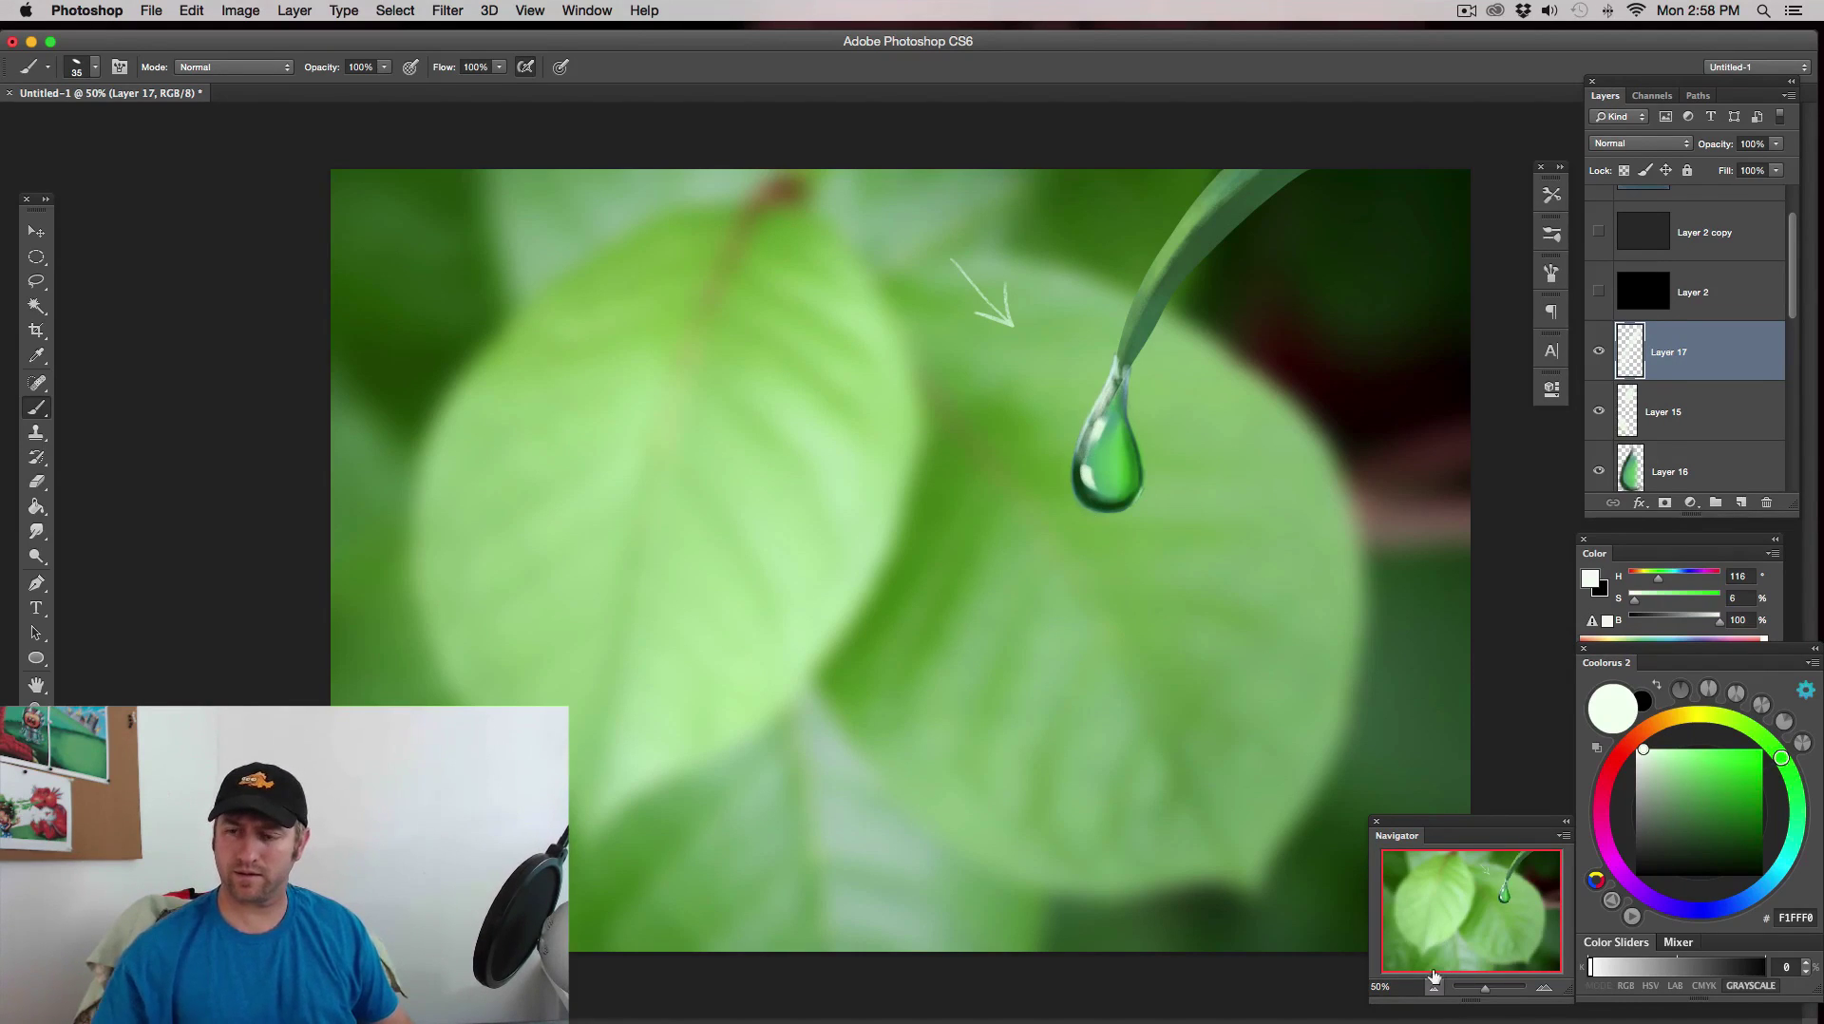
- Compare Layer 17 hidden and shown, and soften its pale highlight with the Eraser at 60 px
{"action": "left_click", "coordinate": [1599, 353]}
{"action": "left_click", "coordinate": [1599, 355]}
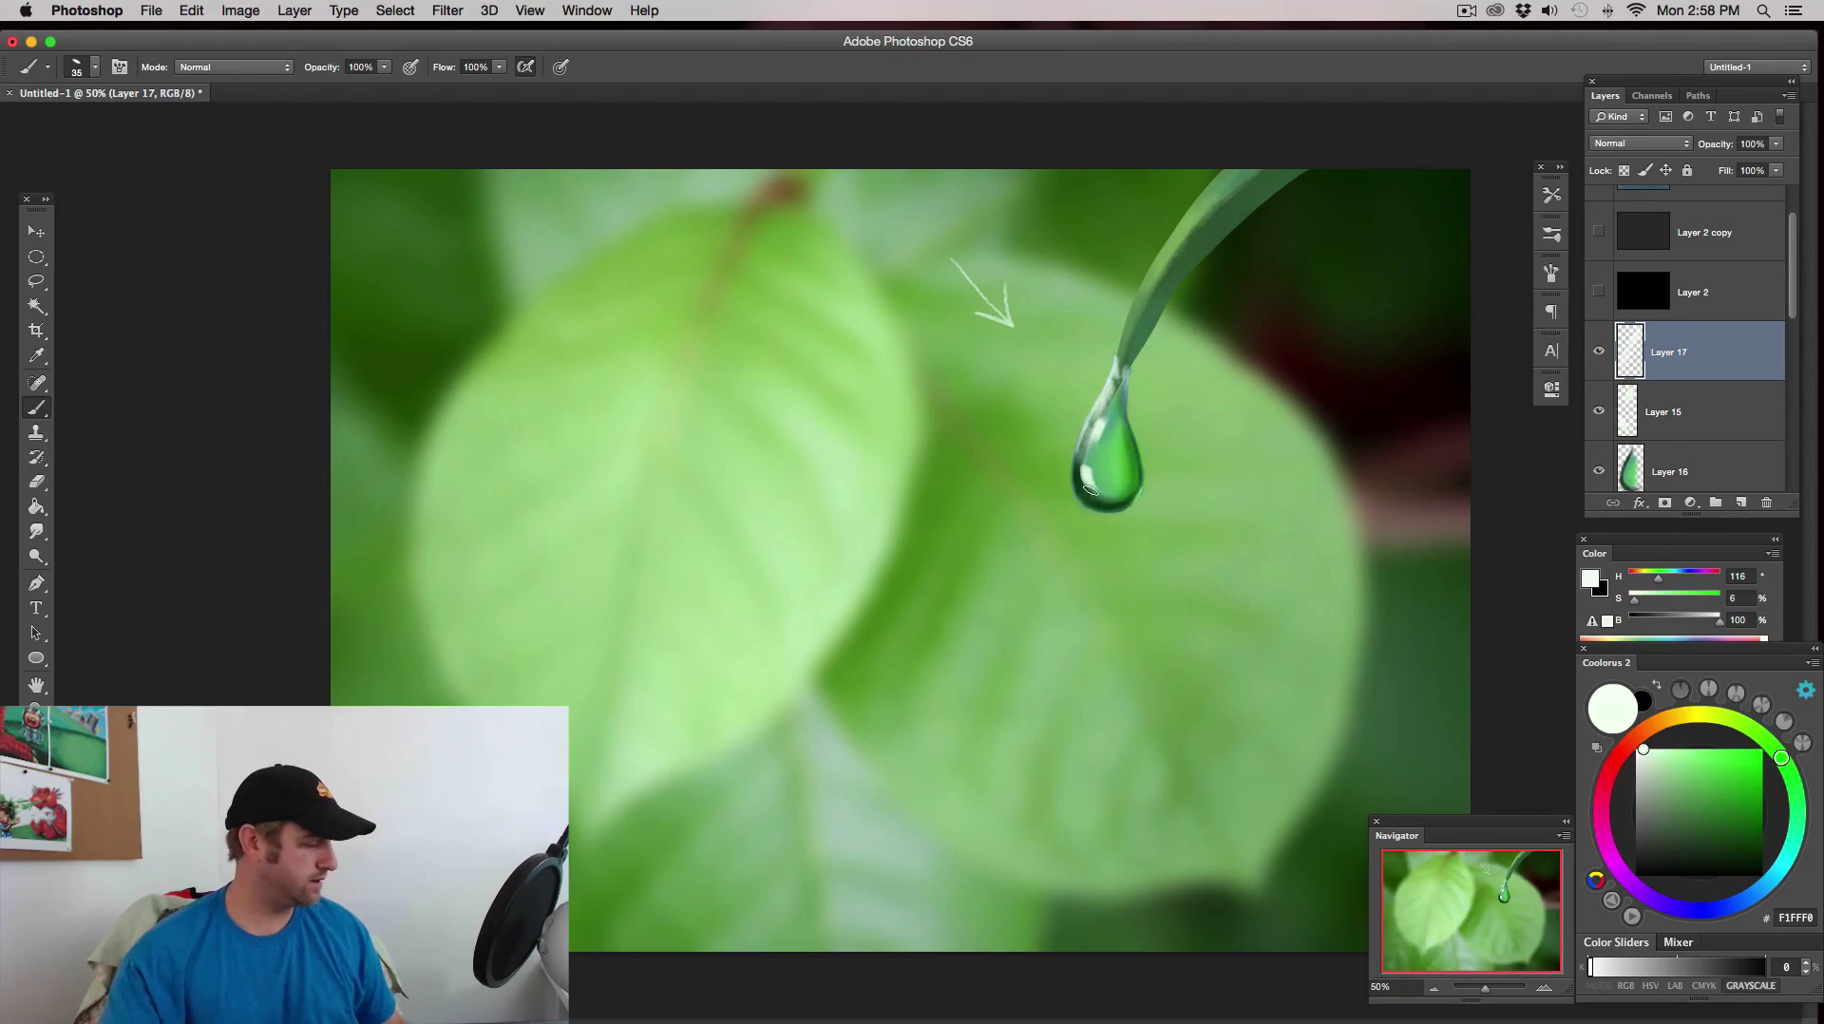
{"action": "key", "text": "e"}
{"action": "key", "text": "bracketleft"}
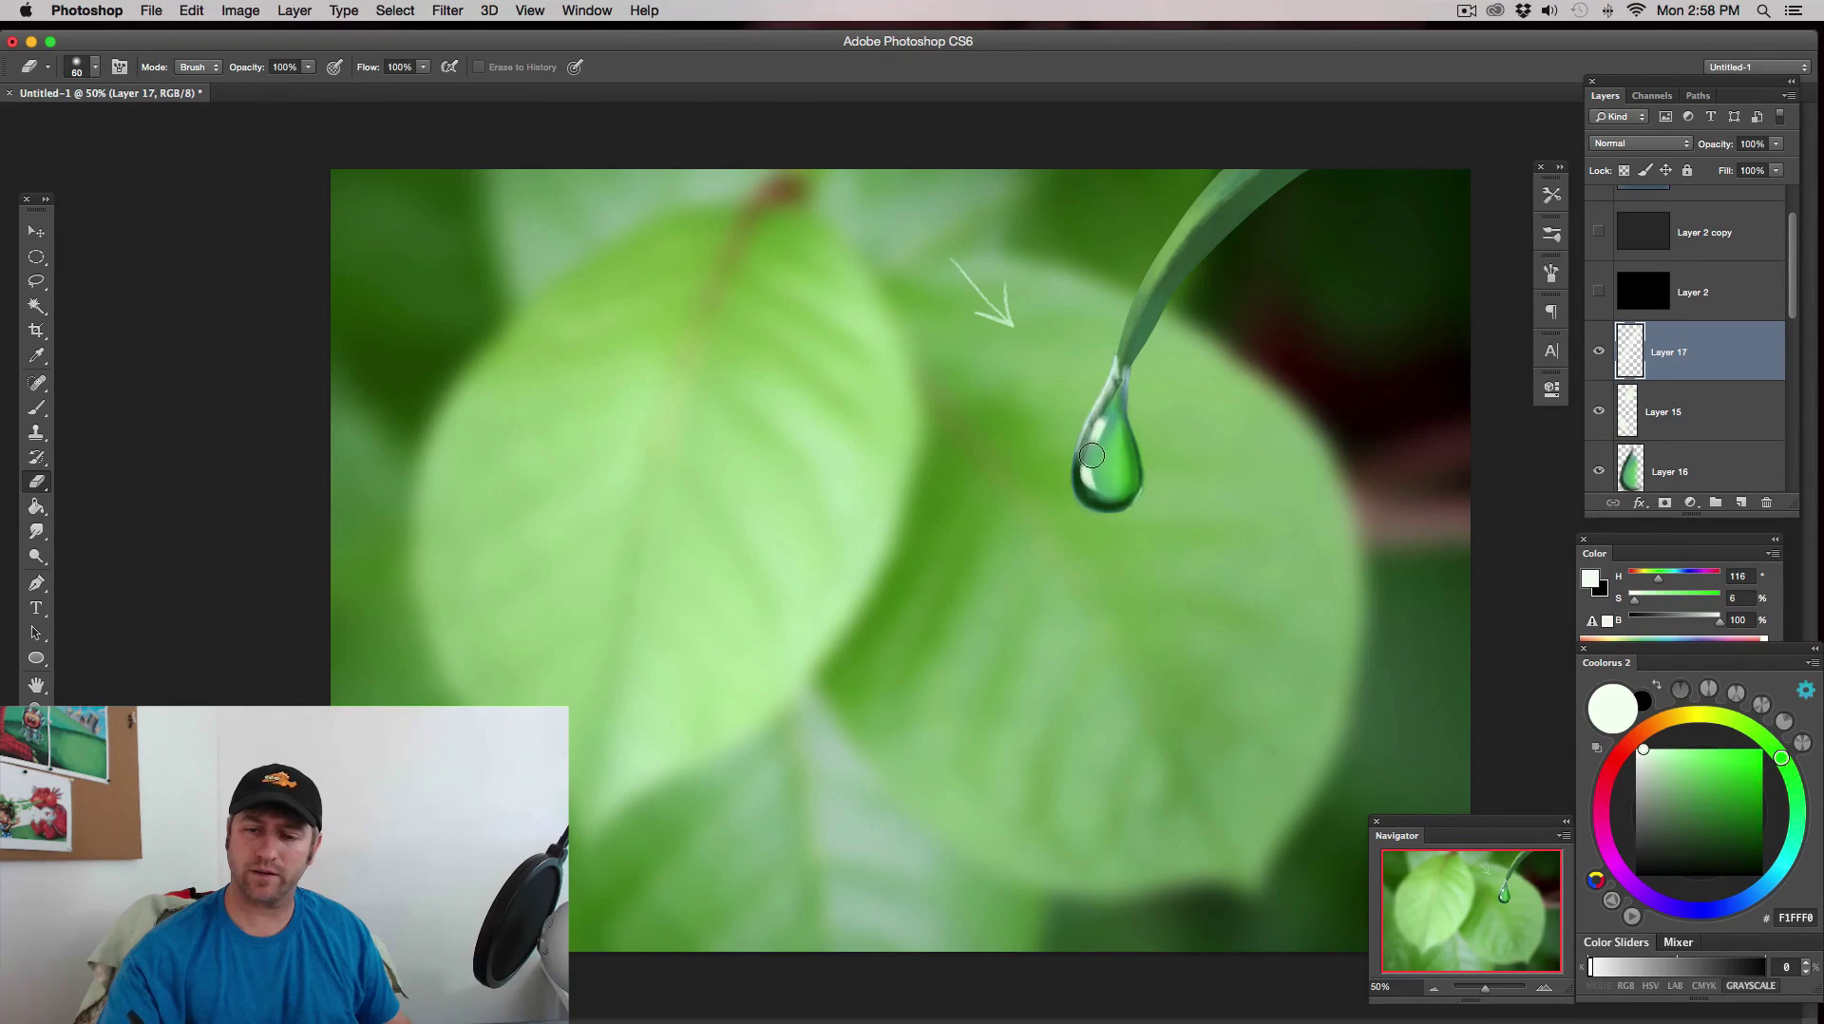
{"action": "left_click", "coordinate": [1434, 988]}
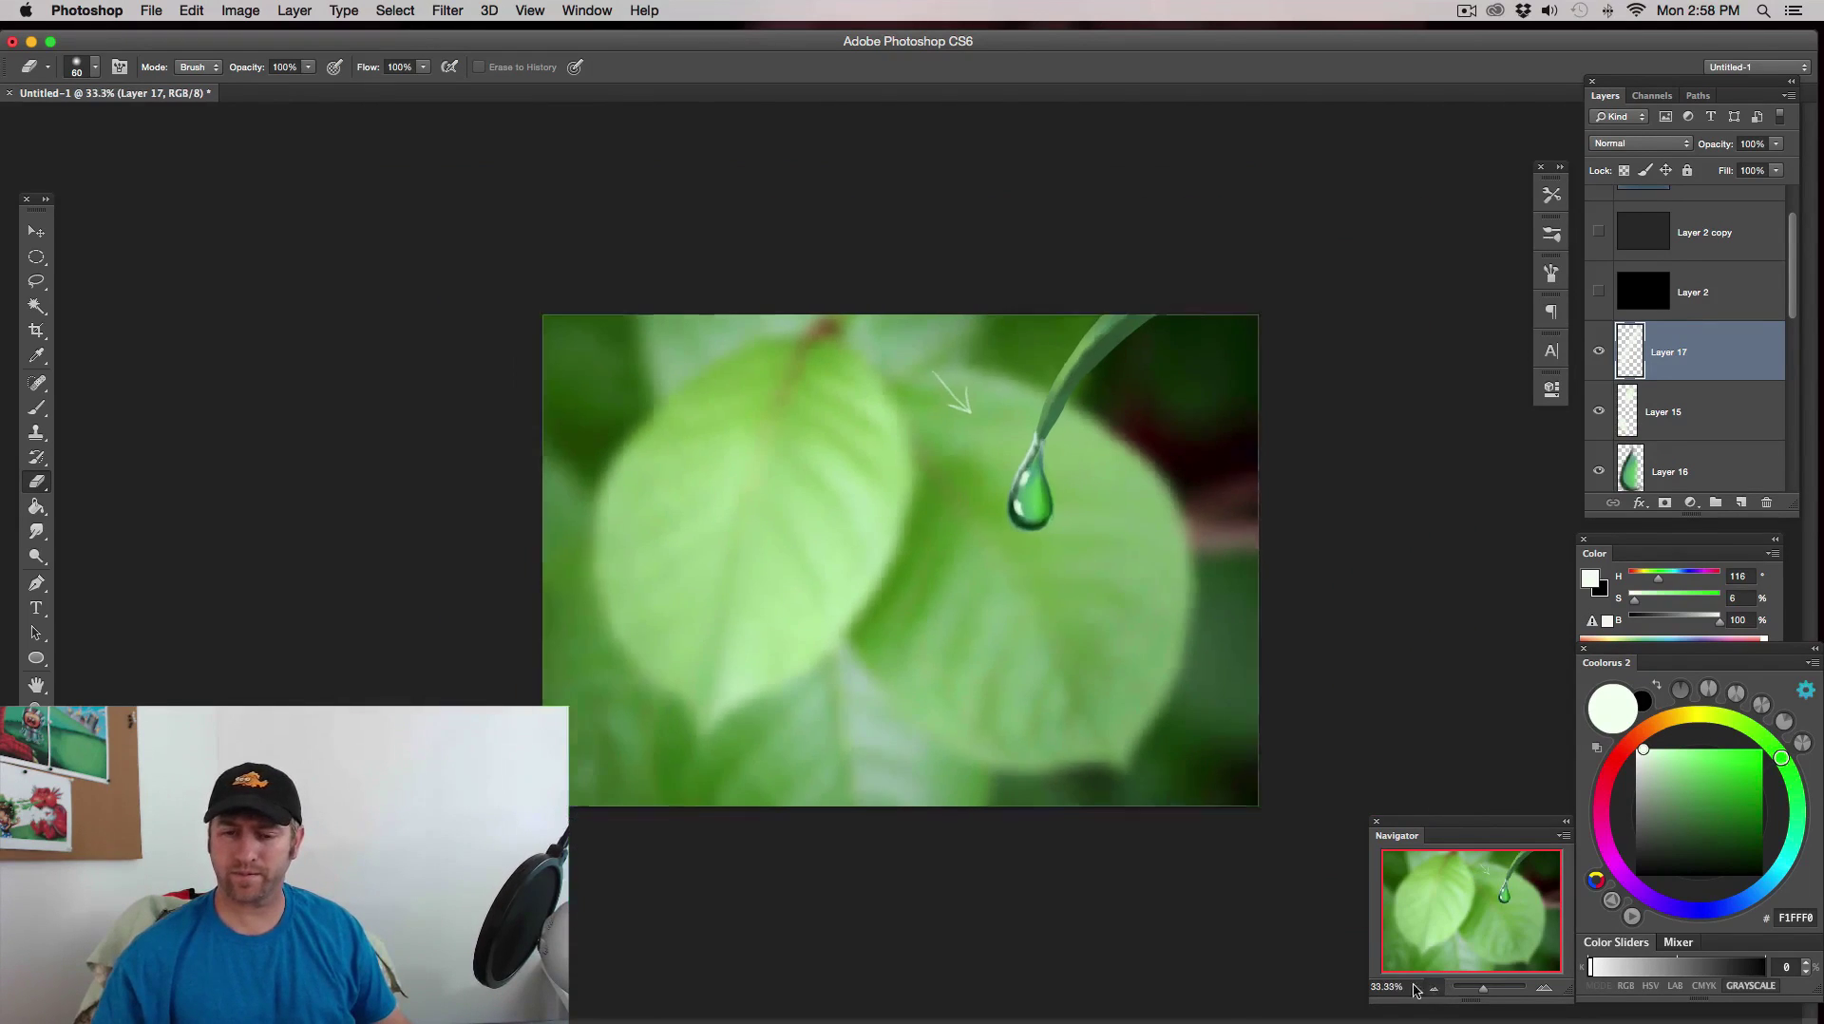
{"action": "left_click", "coordinate": [1434, 988]}
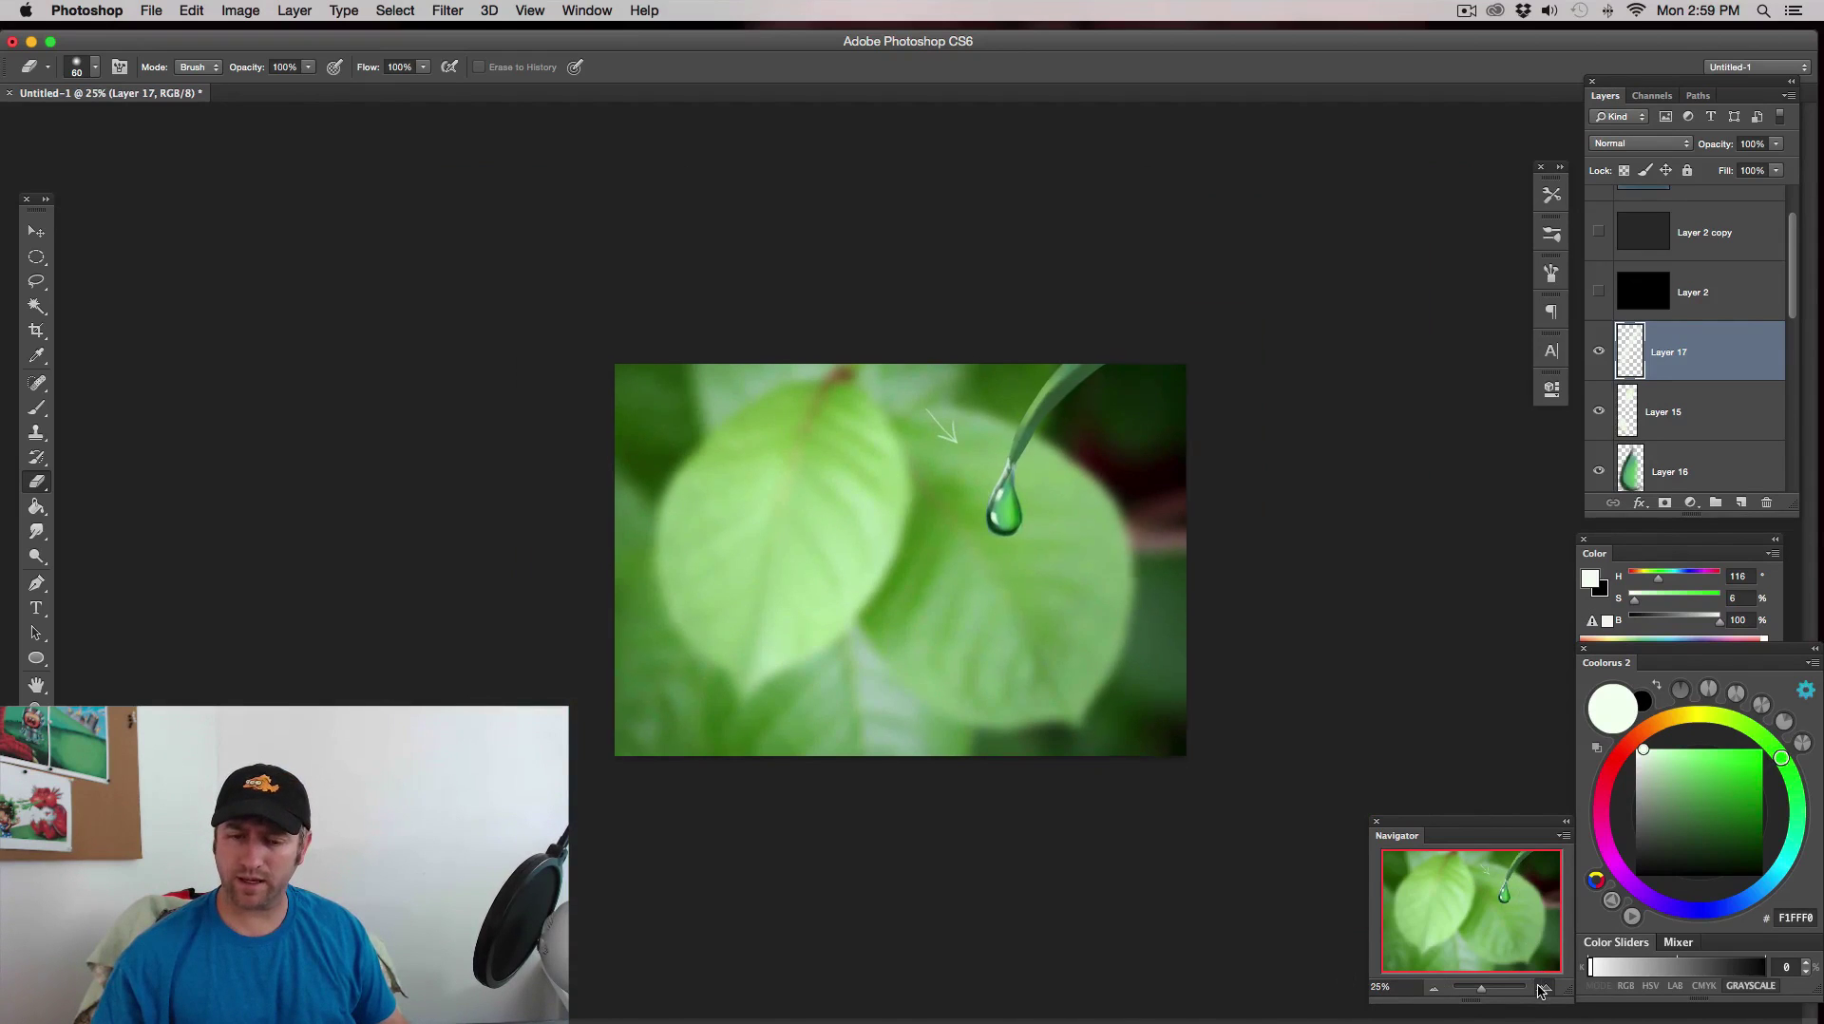
- Add a new layer directly above Layer 16 and set the painting colour to blue #1C9CC3
{"action": "left_click", "coordinate": [1544, 988]}
{"action": "left_click", "coordinate": [1544, 988]}
{"action": "left_click", "coordinate": [1544, 988]}
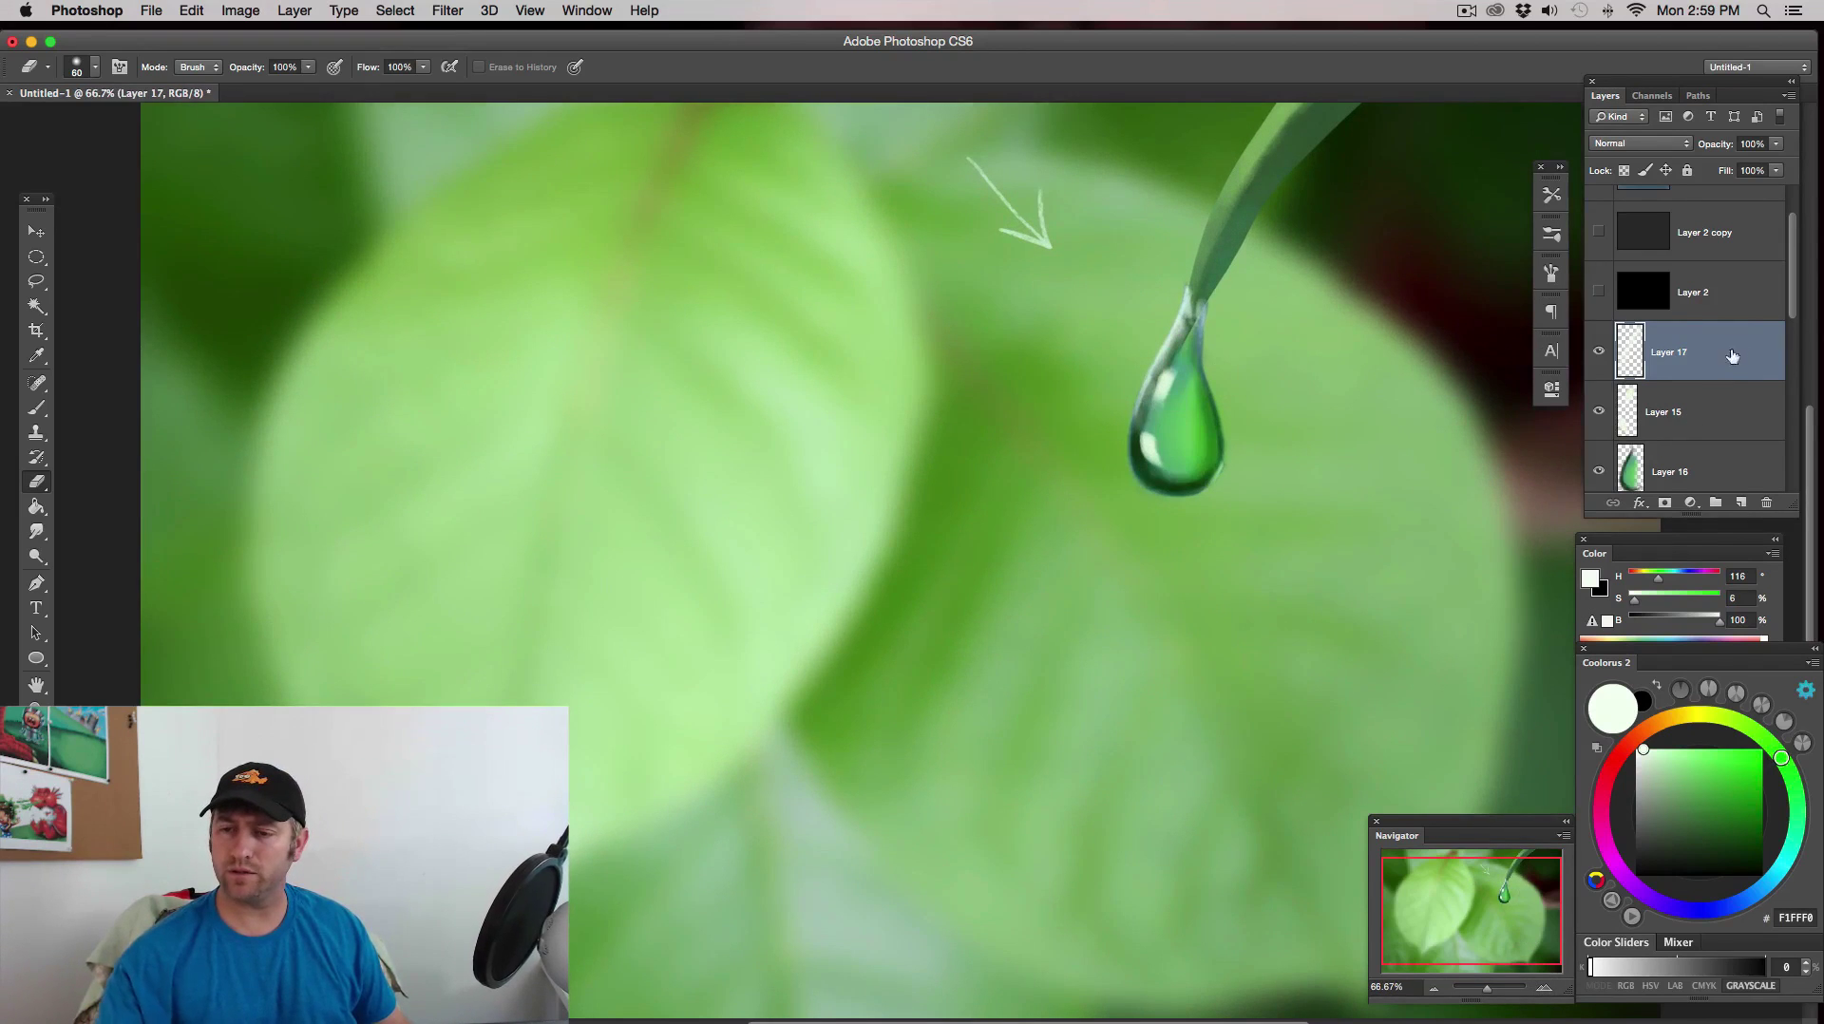
{"action": "left_click", "coordinate": [1738, 475]}
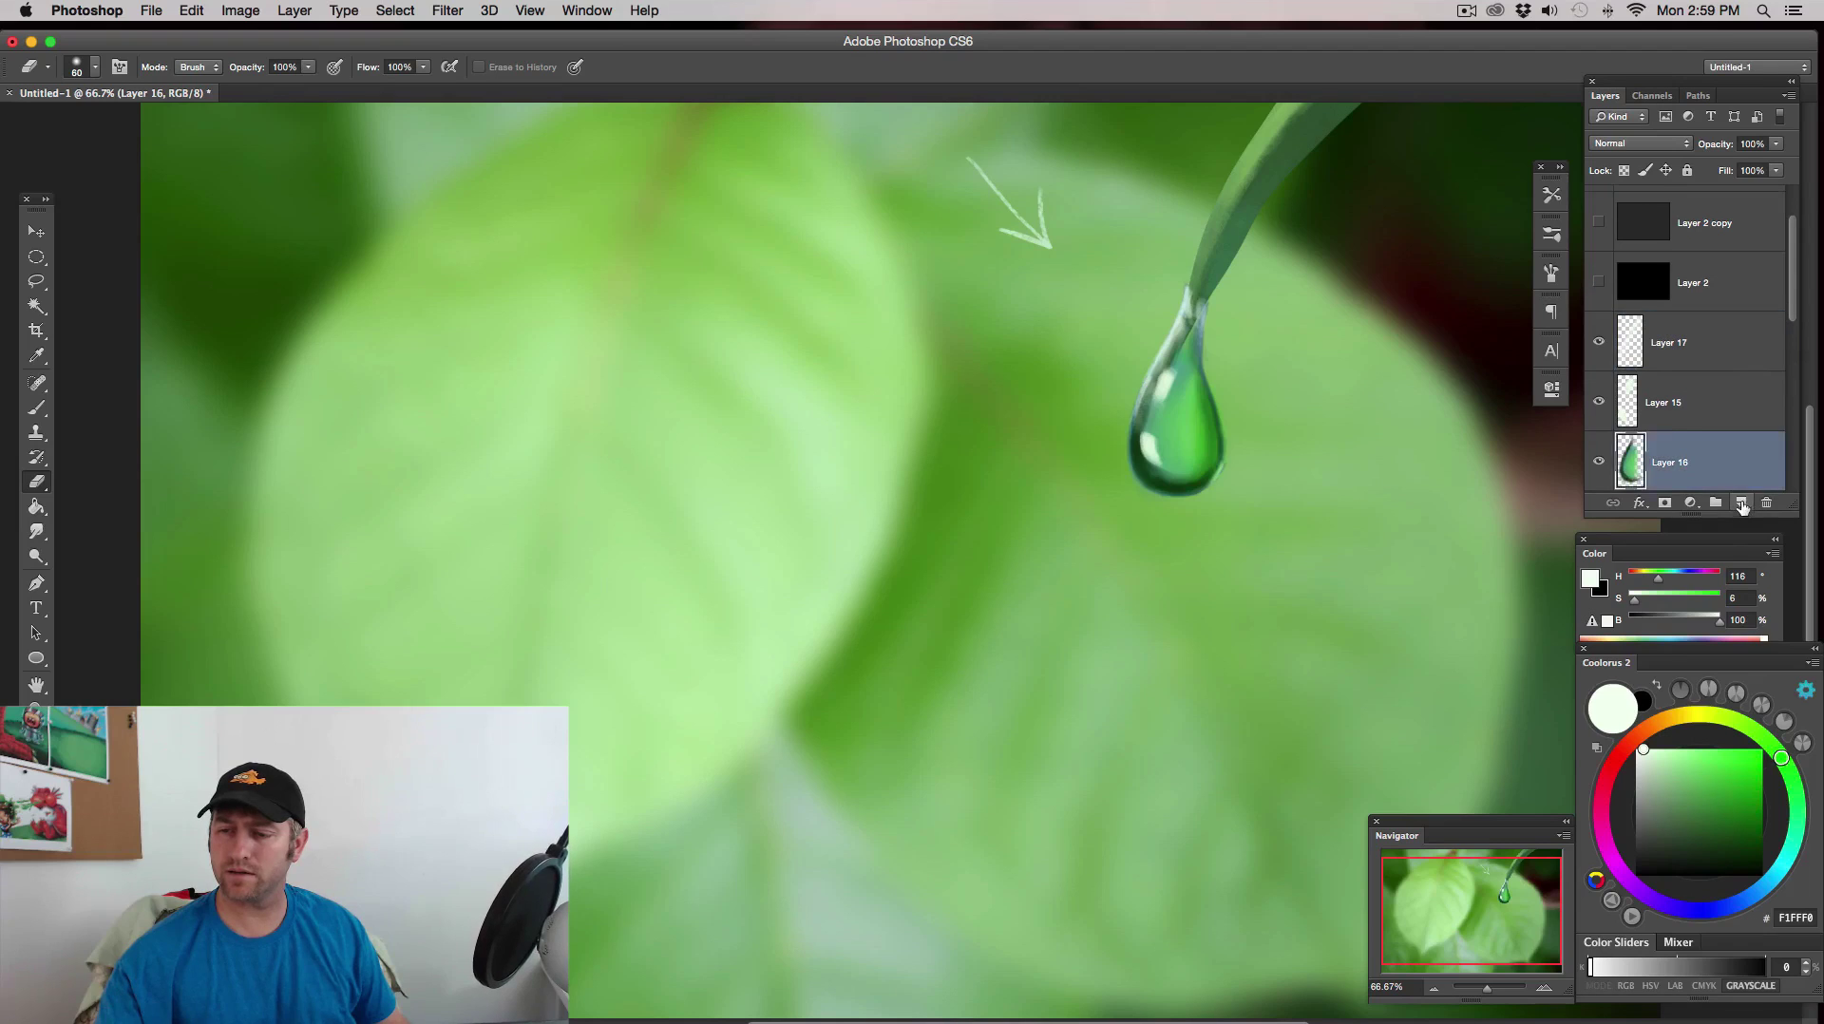
{"action": "left_click", "coordinate": [1741, 504]}
{"action": "left_click", "coordinate": [1771, 881]}
{"action": "left_click_drag", "start_coordinate": [1743, 778], "coordinate": [1730, 769]}
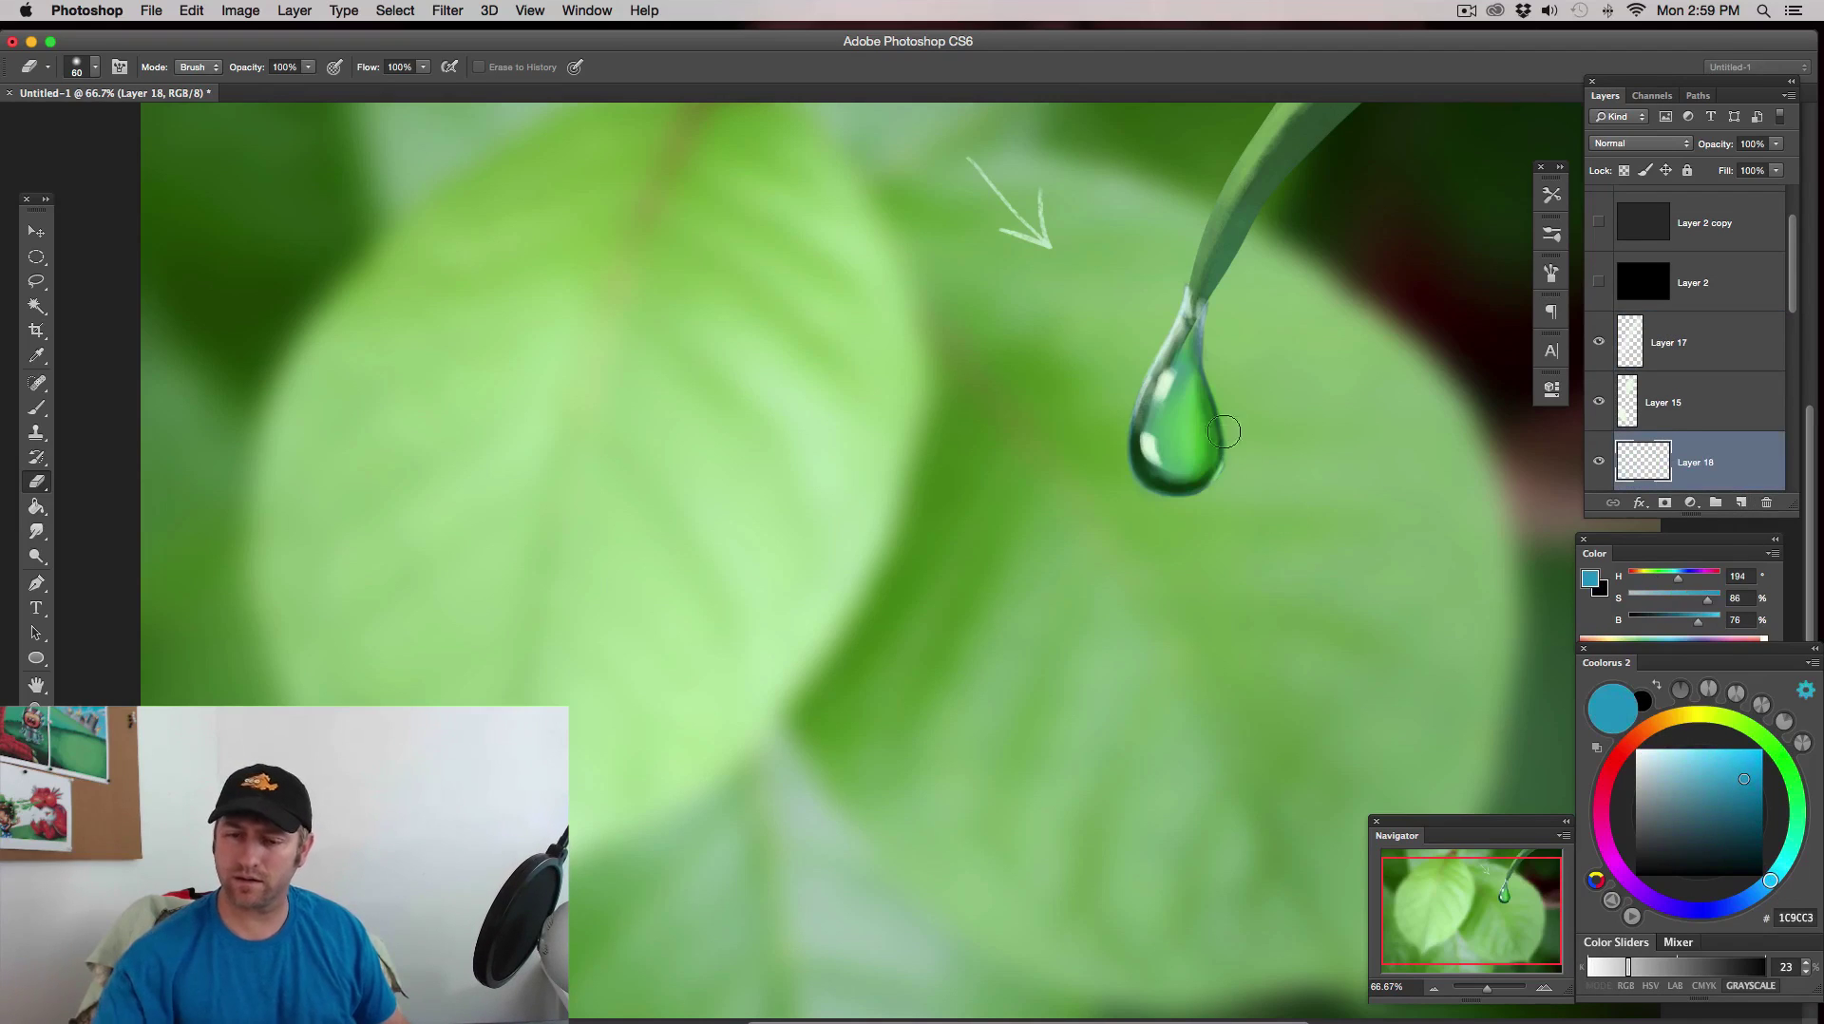
- Brush blue #1C9CC3 down the droplet's inner right side, reducing the brush from 30 px to 15 px
{"action": "key", "text": "b"}
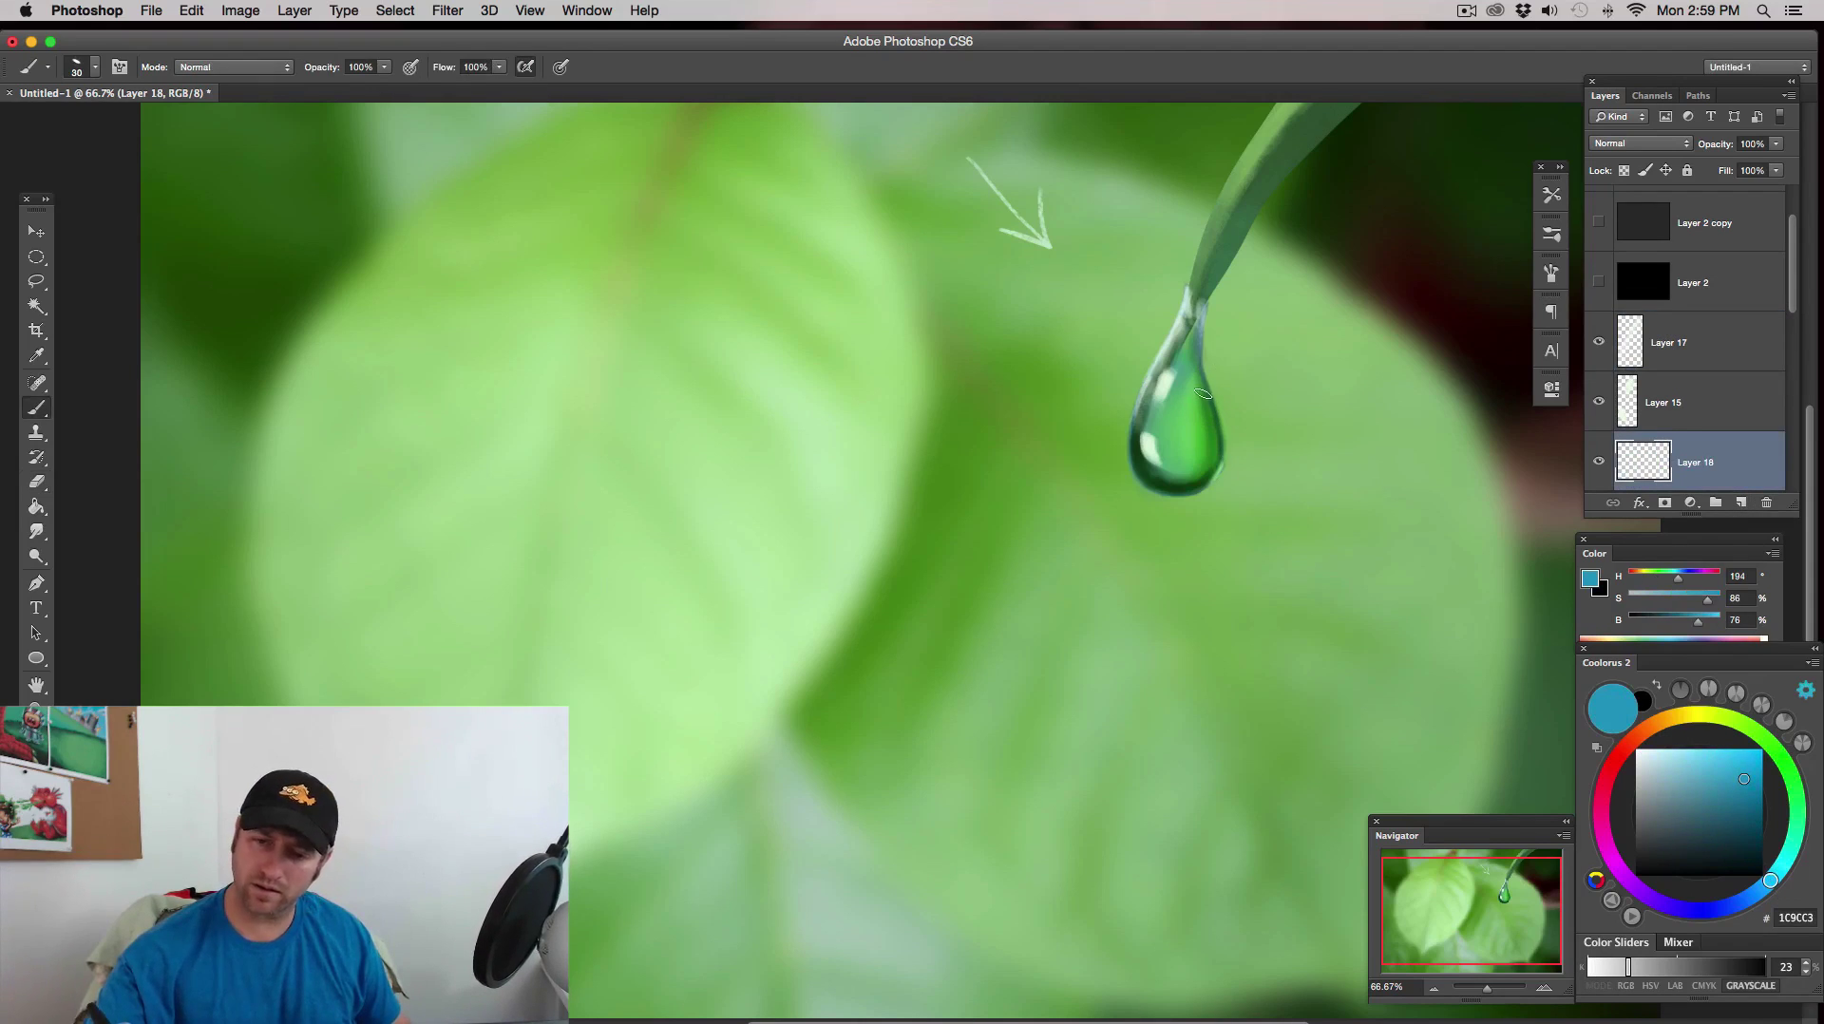
{"action": "left_click_drag", "start_coordinate": [1204, 393], "coordinate": [1205, 463]}
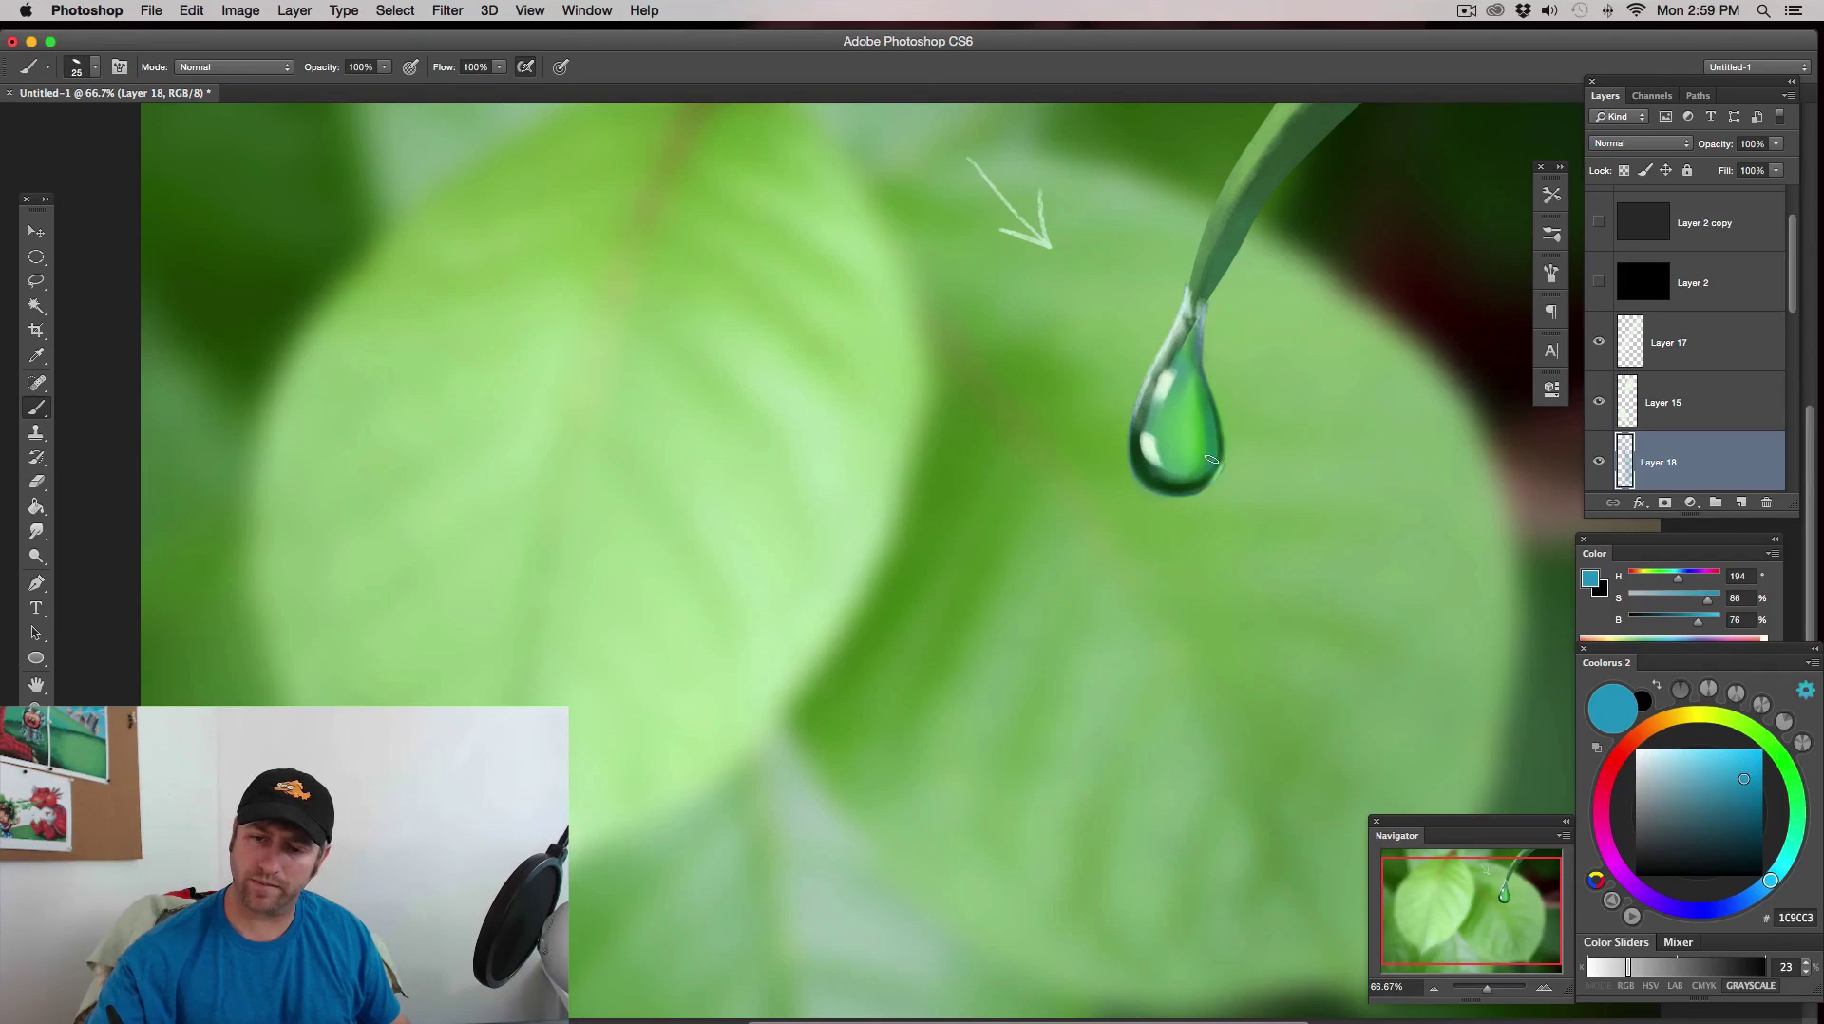
{"action": "key", "text": "bracketleft"}
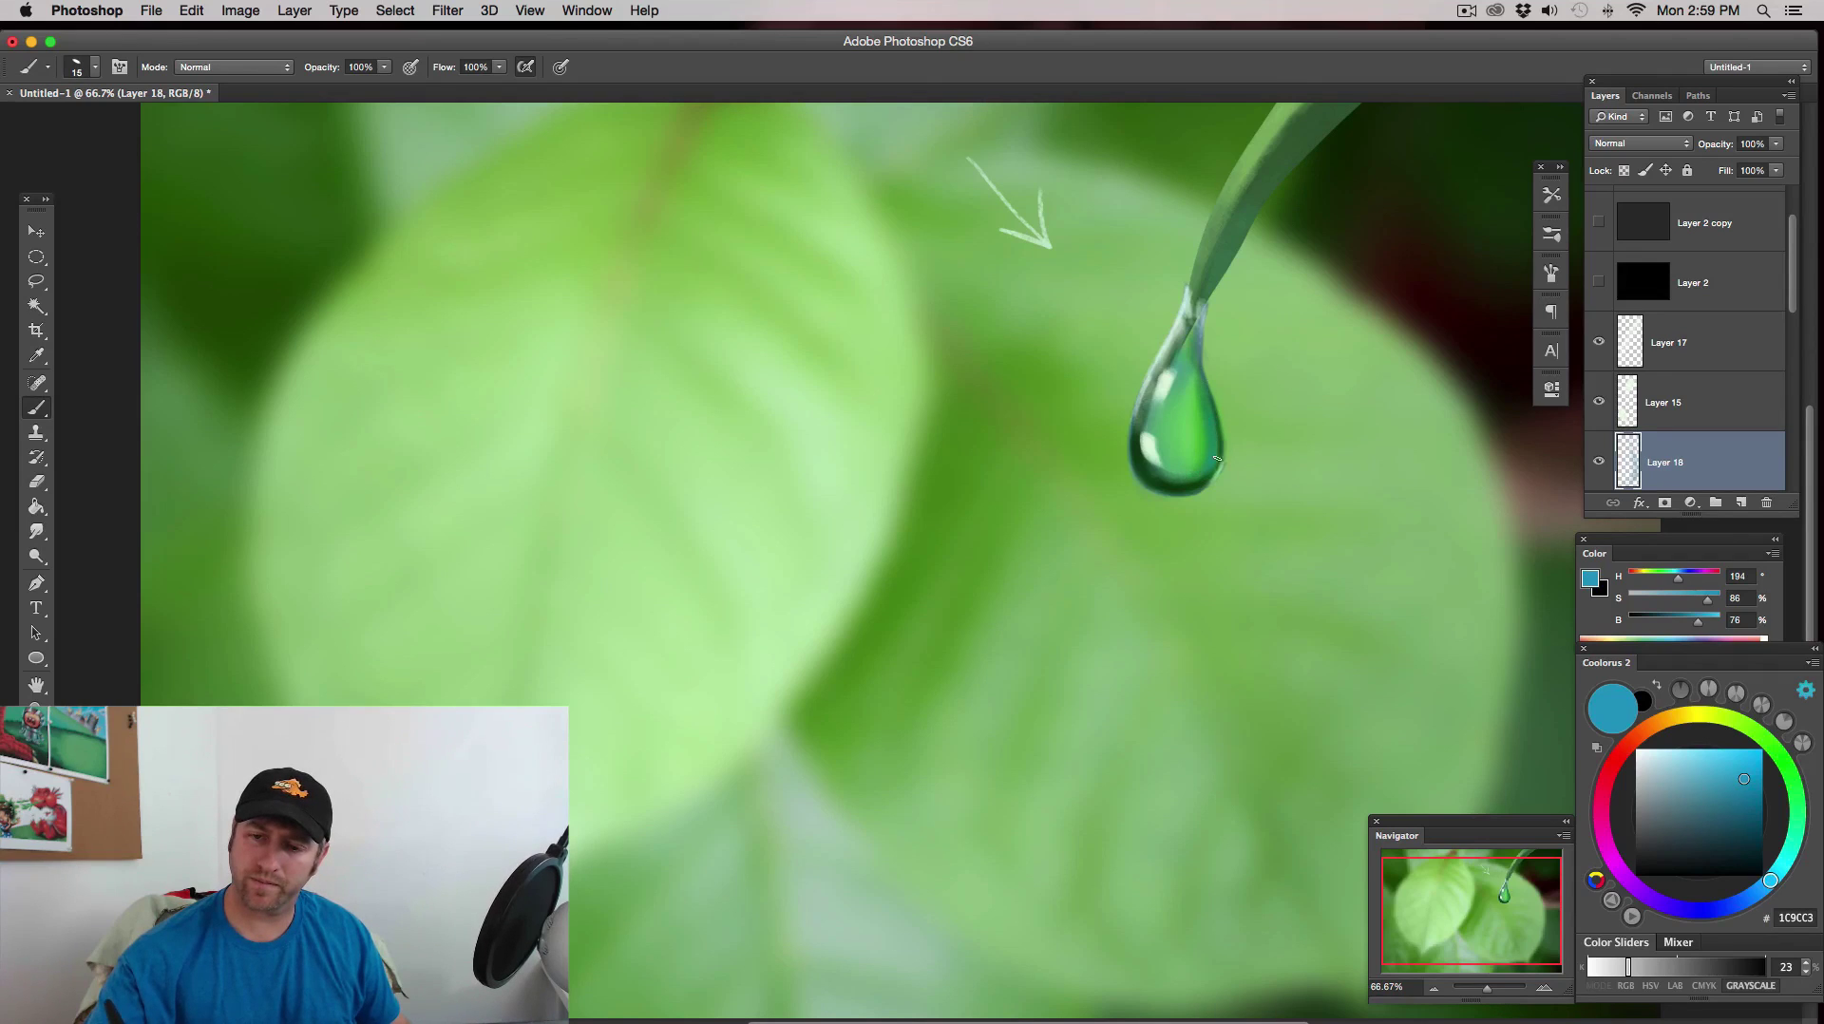
{"action": "key", "text": "bracketleft"}
{"action": "key", "text": "bracketleft"}
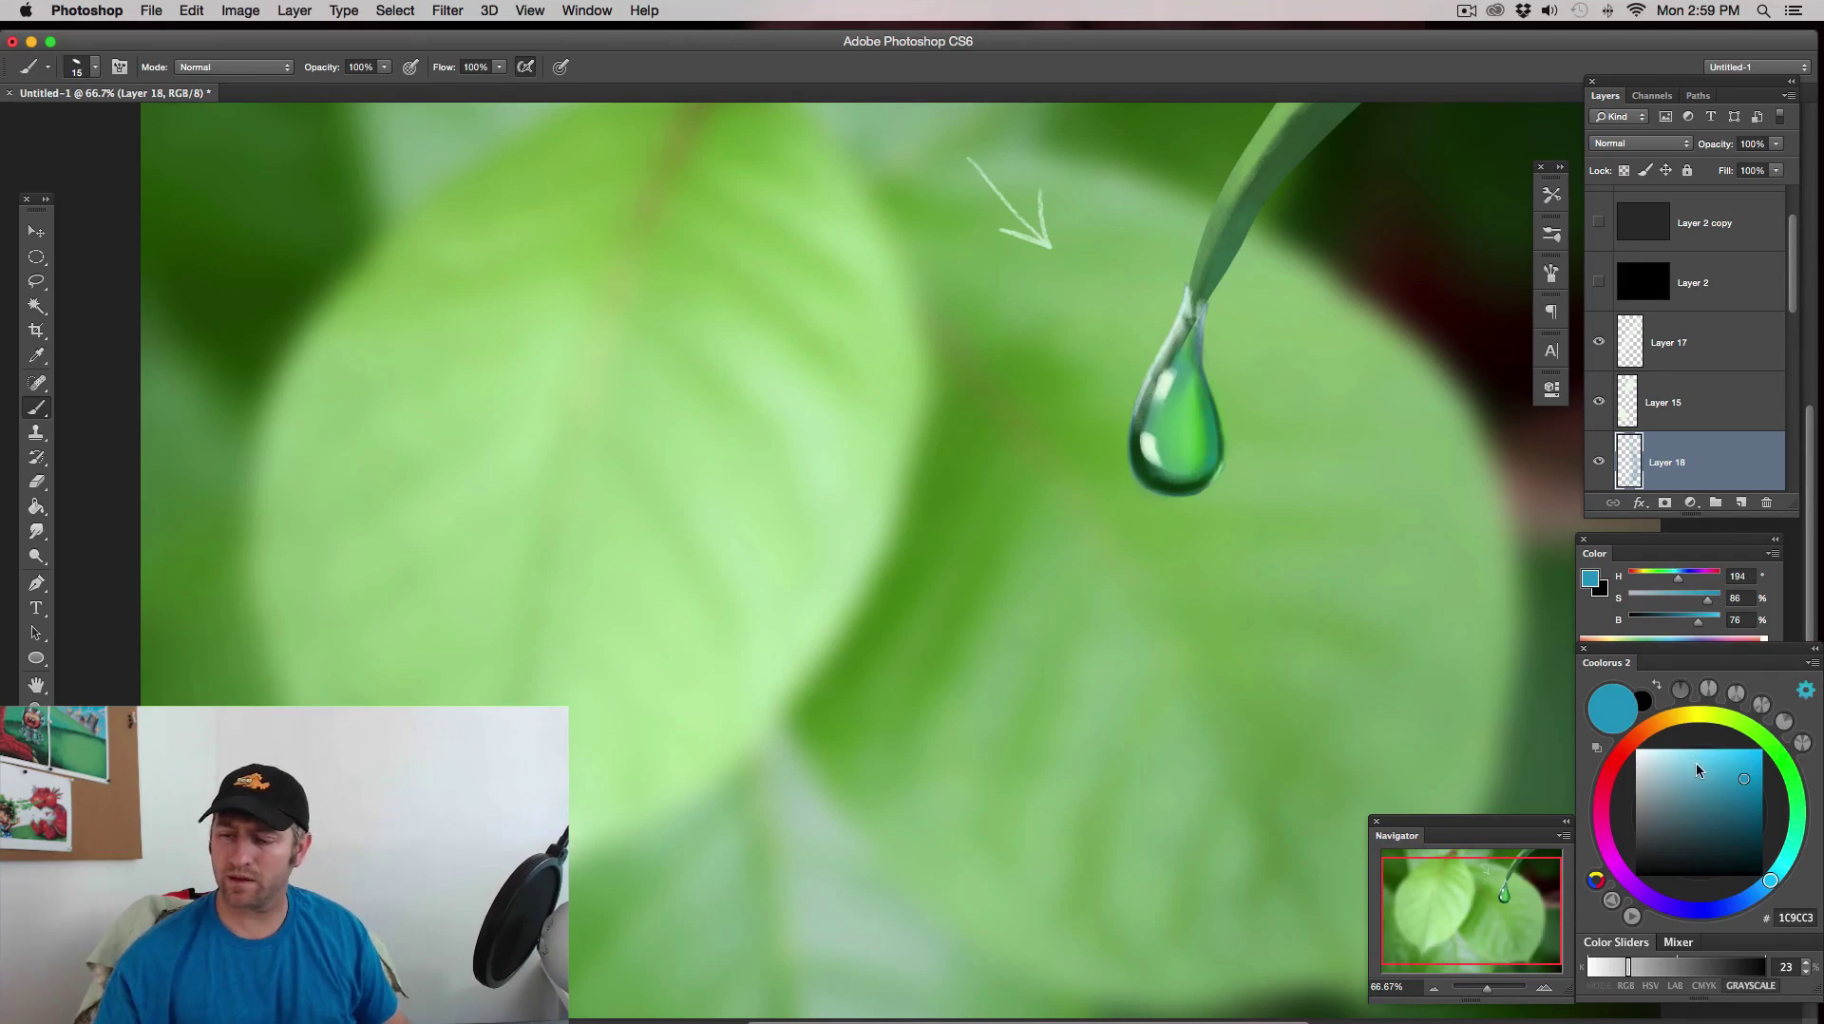
- Switch to white #FFFFFF for the right-edge highlight and add a new layer above Layer 17 for it
{"action": "left_click", "coordinate": [1636, 750]}
{"action": "left_click_drag", "start_coordinate": [1221, 435], "coordinate": [1217, 407]}
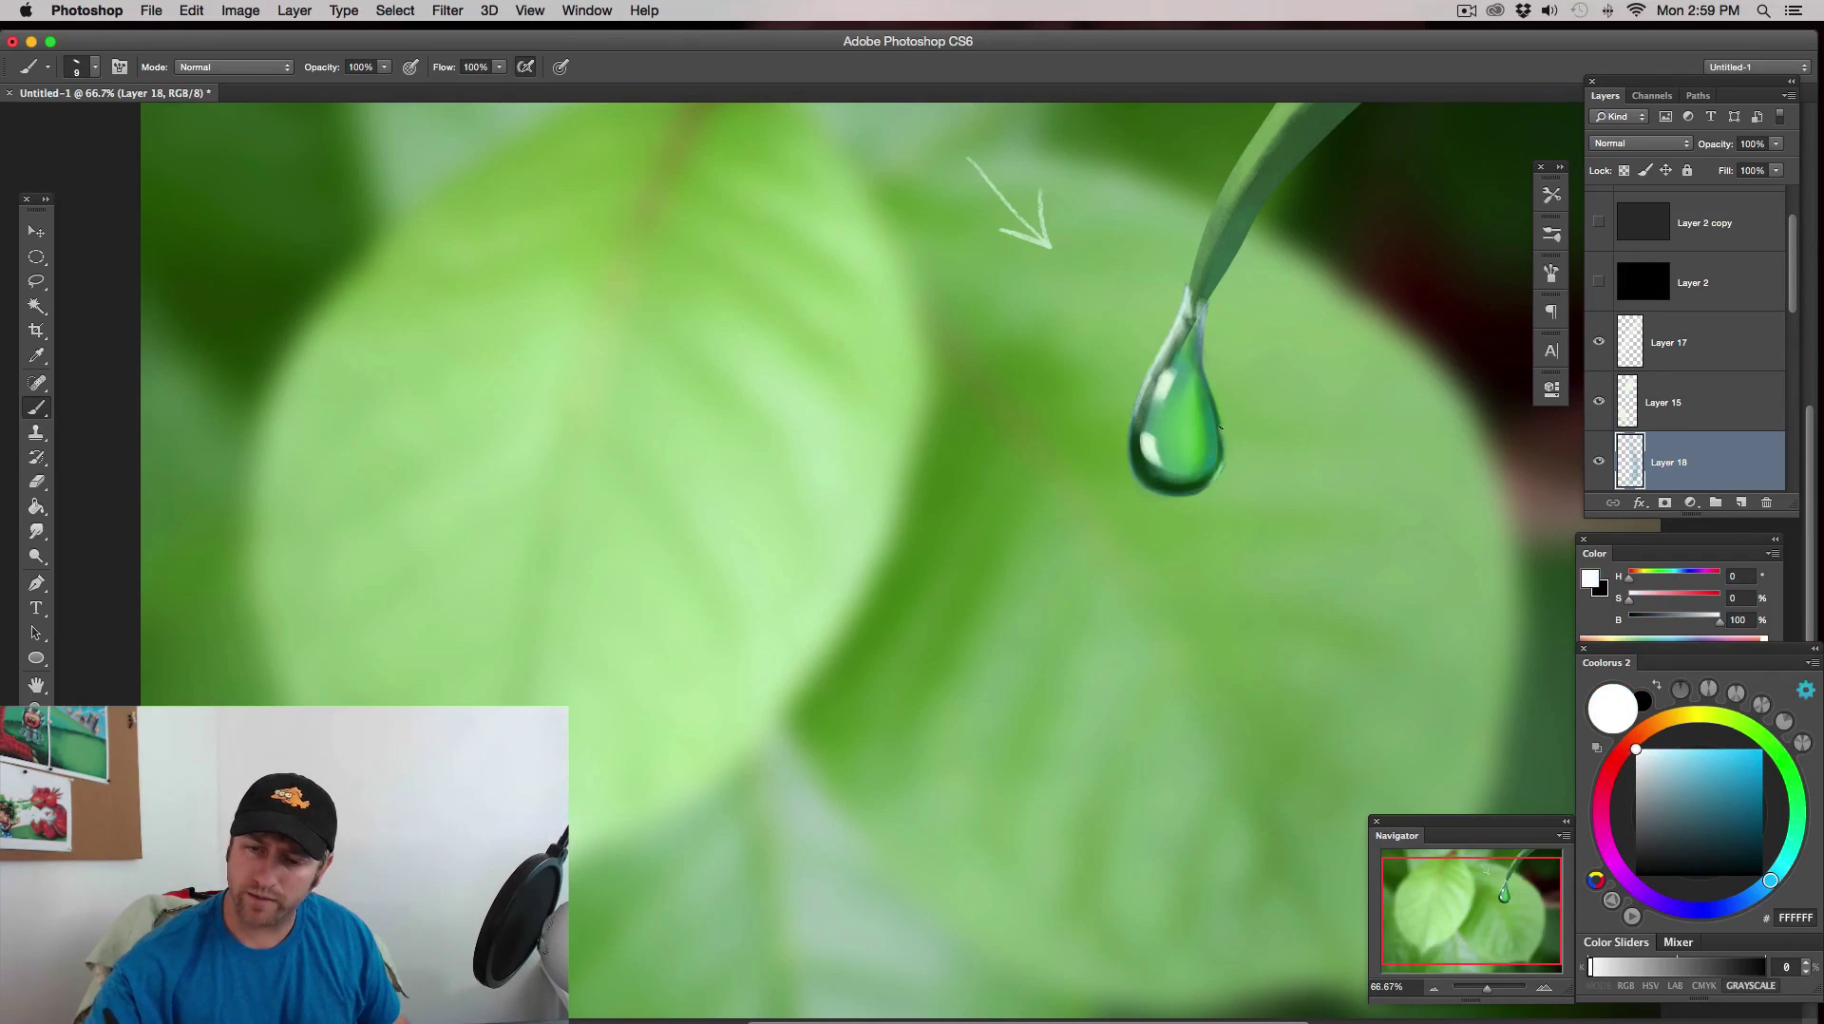
{"action": "left_click", "coordinate": [1716, 360]}
{"action": "left_click", "coordinate": [1742, 504]}
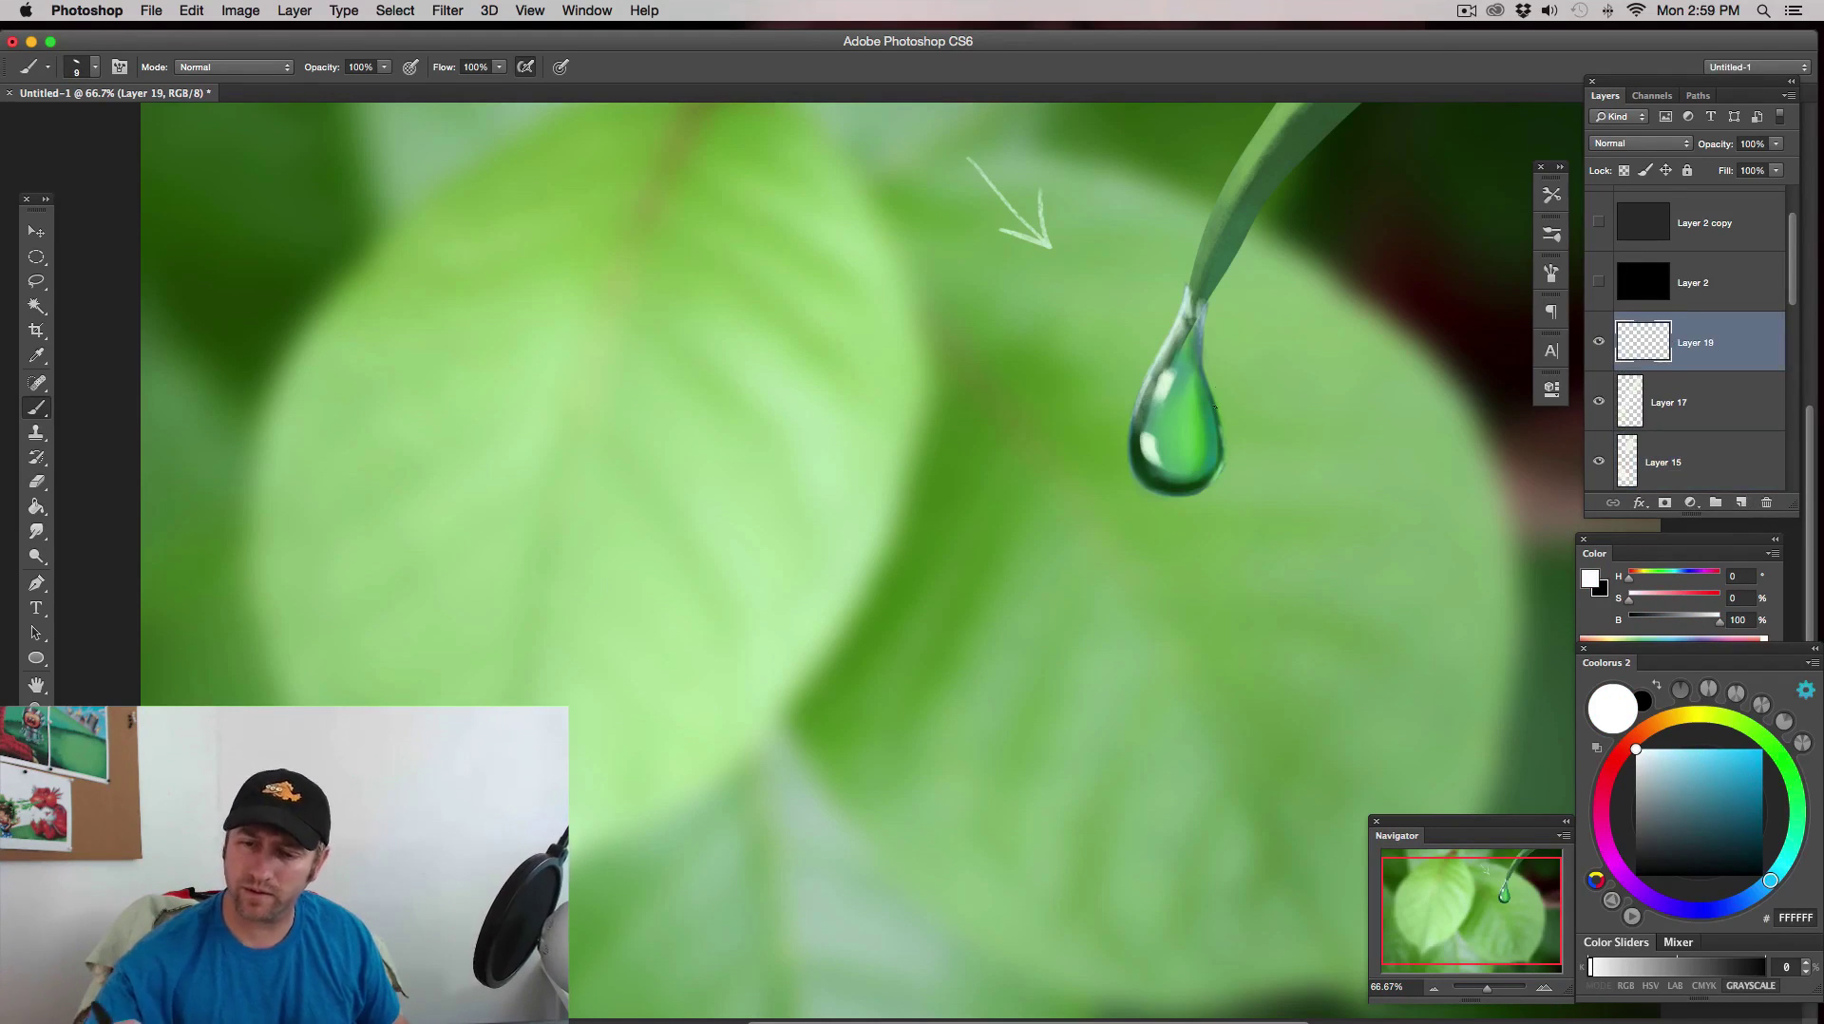
- Paint a thin white rim light around the droplet's lower-right edge, undoing one stray stroke
{"action": "left_click_drag", "start_coordinate": [1219, 424], "coordinate": [1222, 466]}
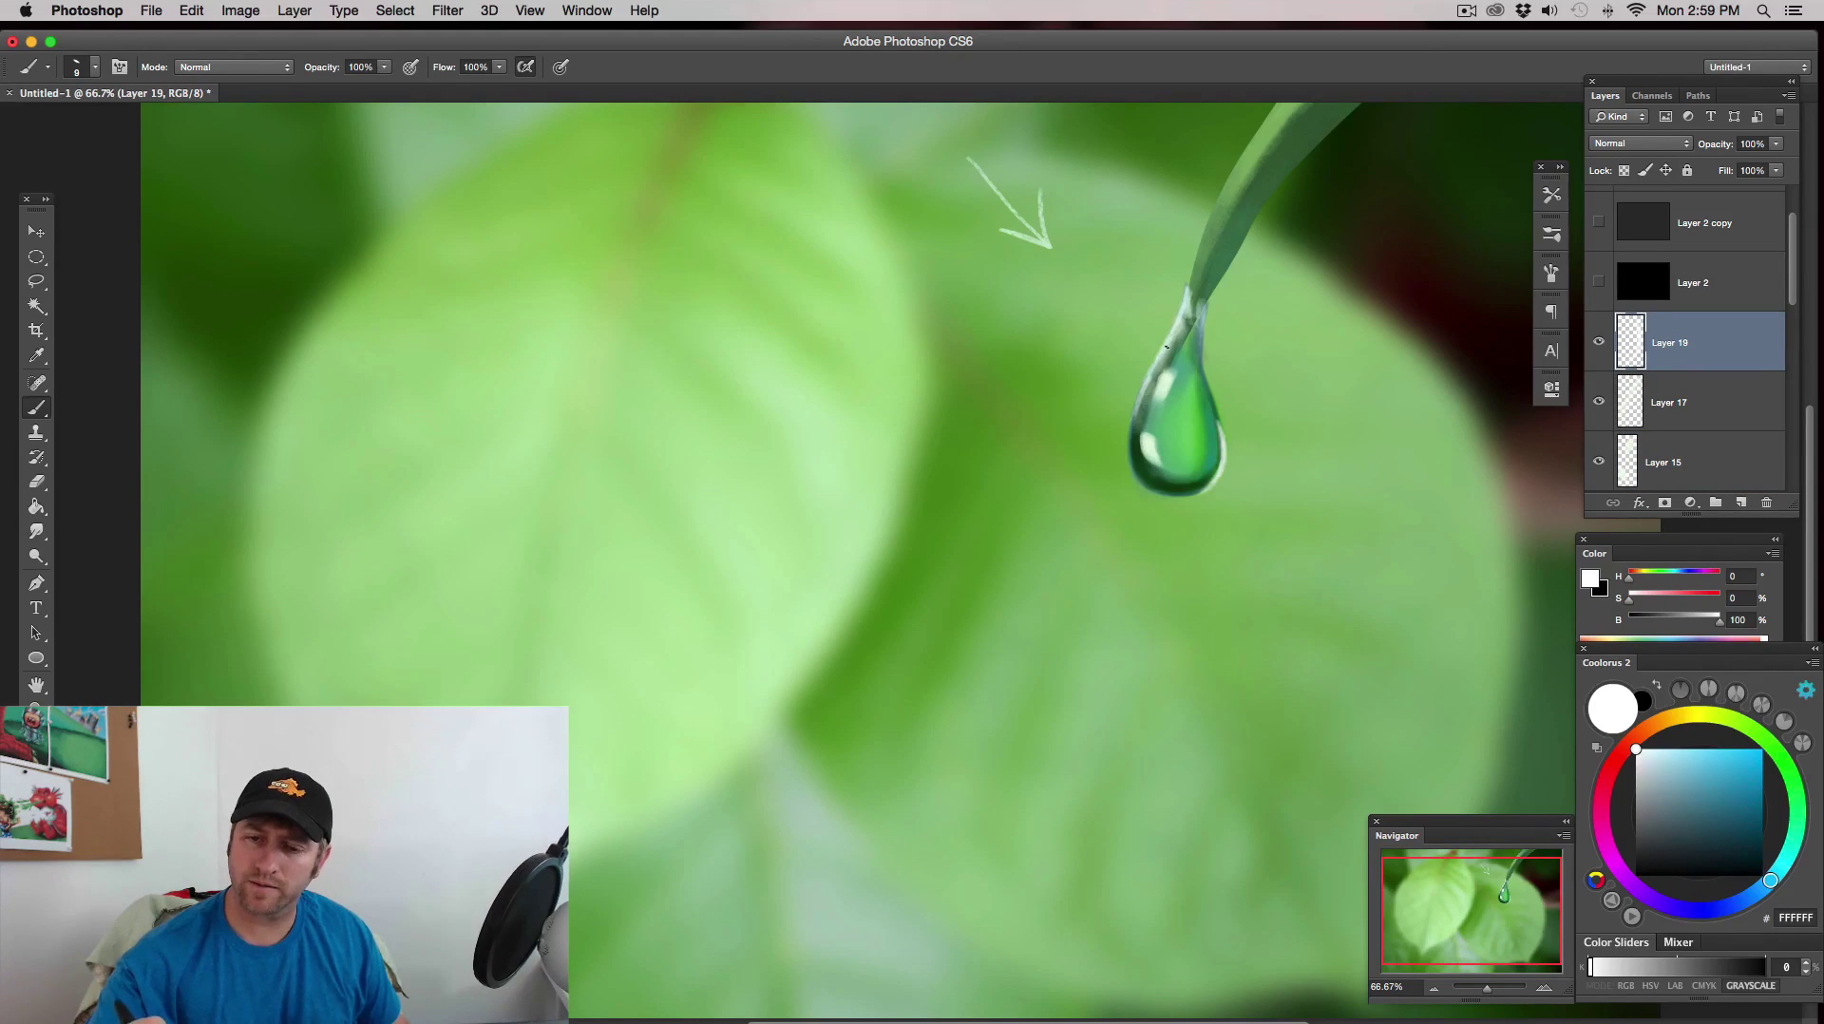
{"action": "key", "text": "super+z"}
{"action": "left_click_drag", "start_coordinate": [1224, 460], "coordinate": [1207, 491]}
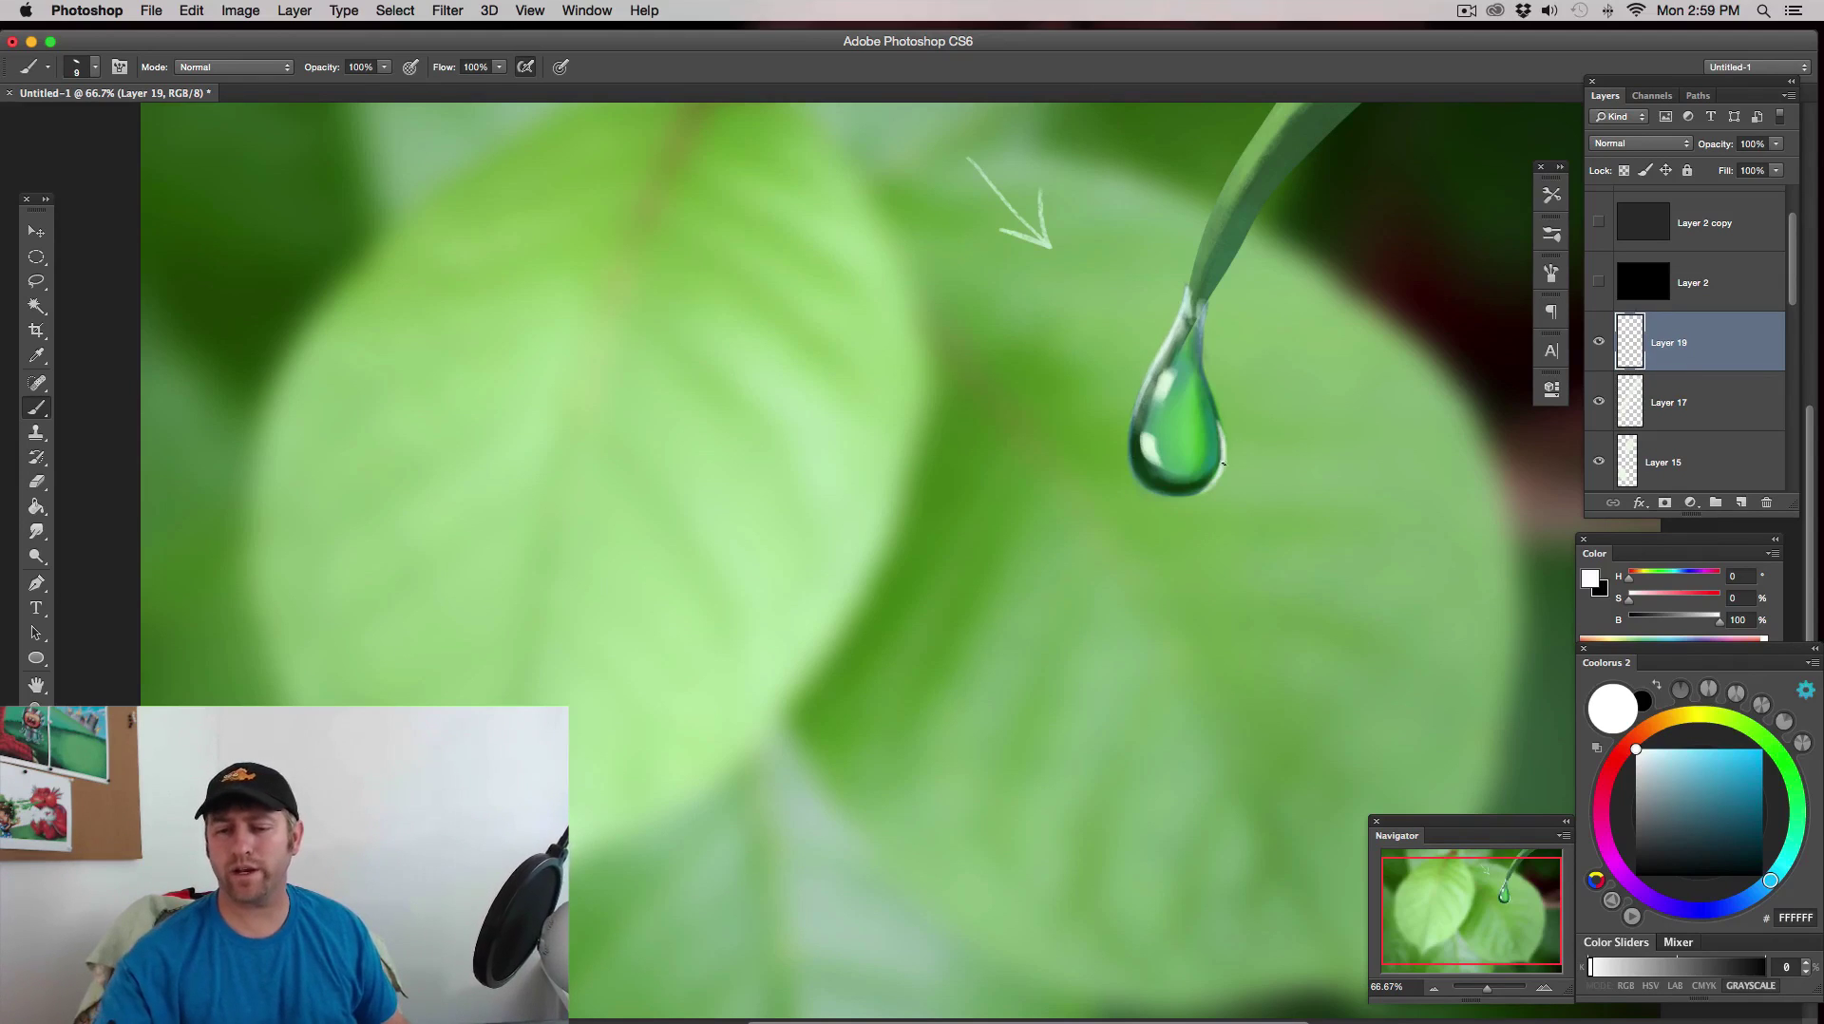
{"action": "left_click", "coordinate": [1434, 989]}
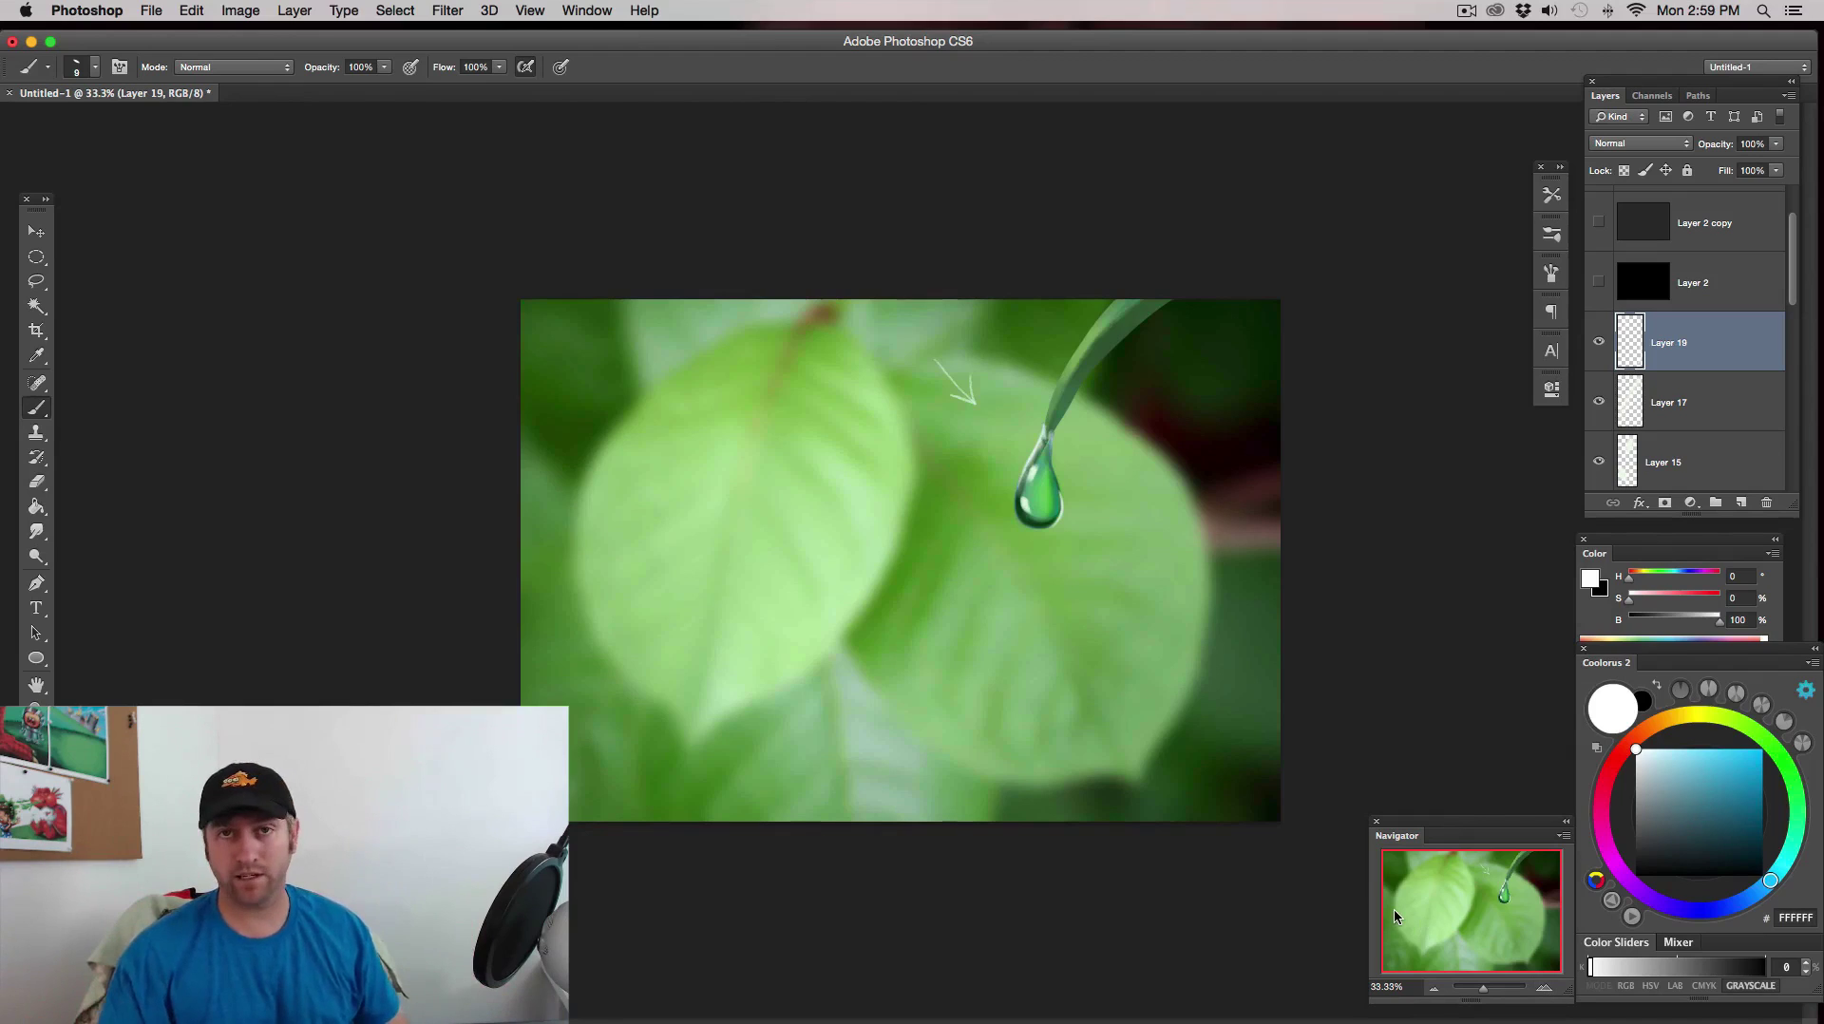
{"action": "left_click", "coordinate": [1546, 988]}
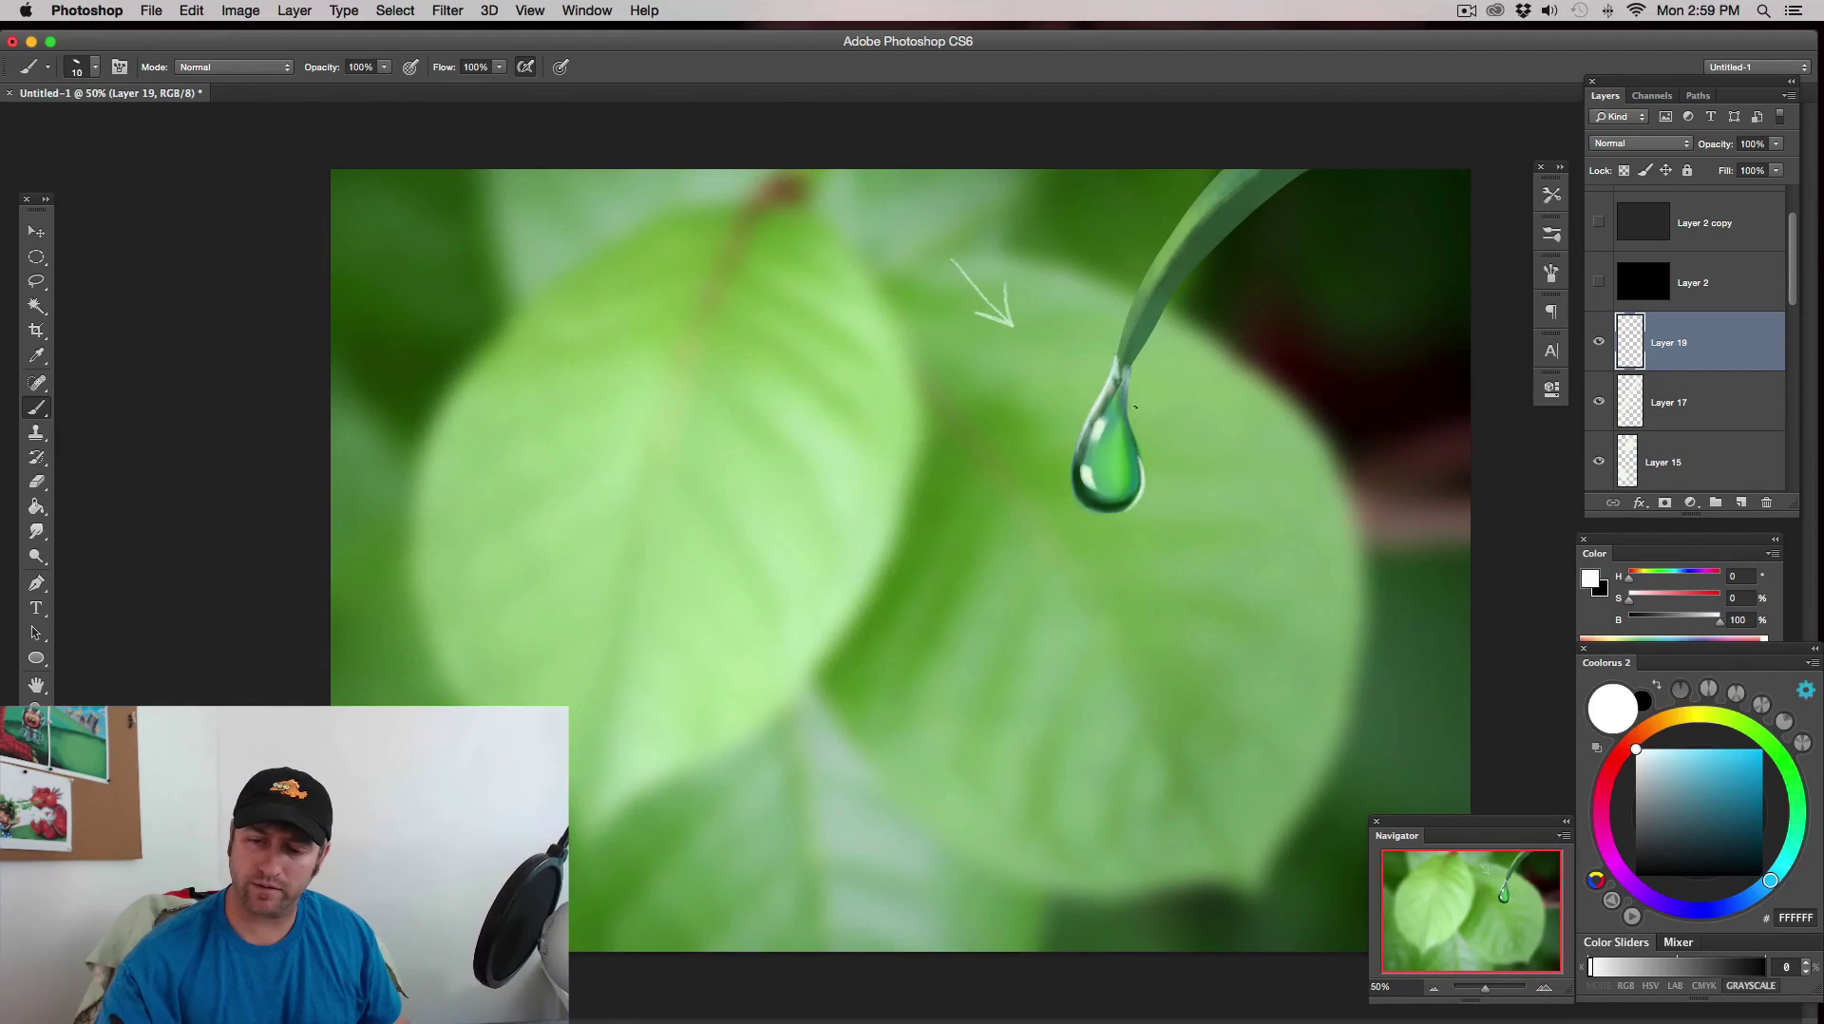
- Add a new layer directly above Layer 19 and set its blend mode to Screen
{"action": "key", "text": "bracketright"}
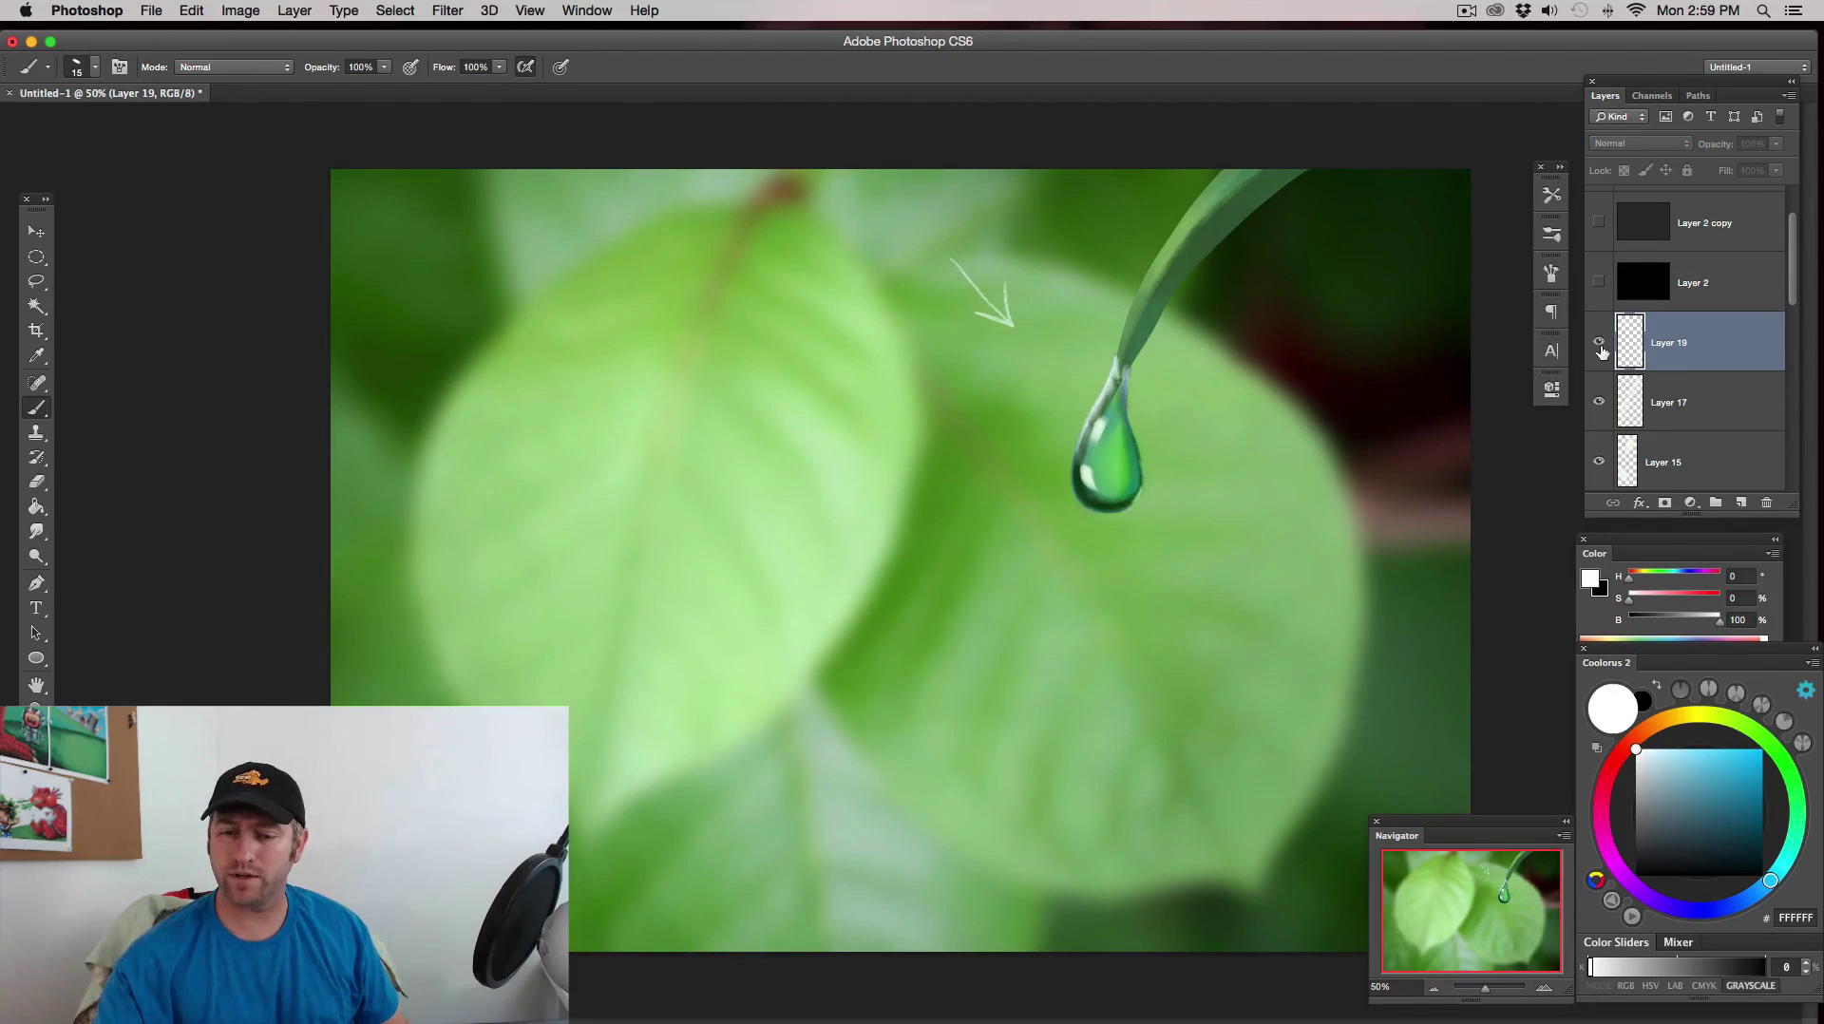
{"action": "left_click", "coordinate": [1740, 500]}
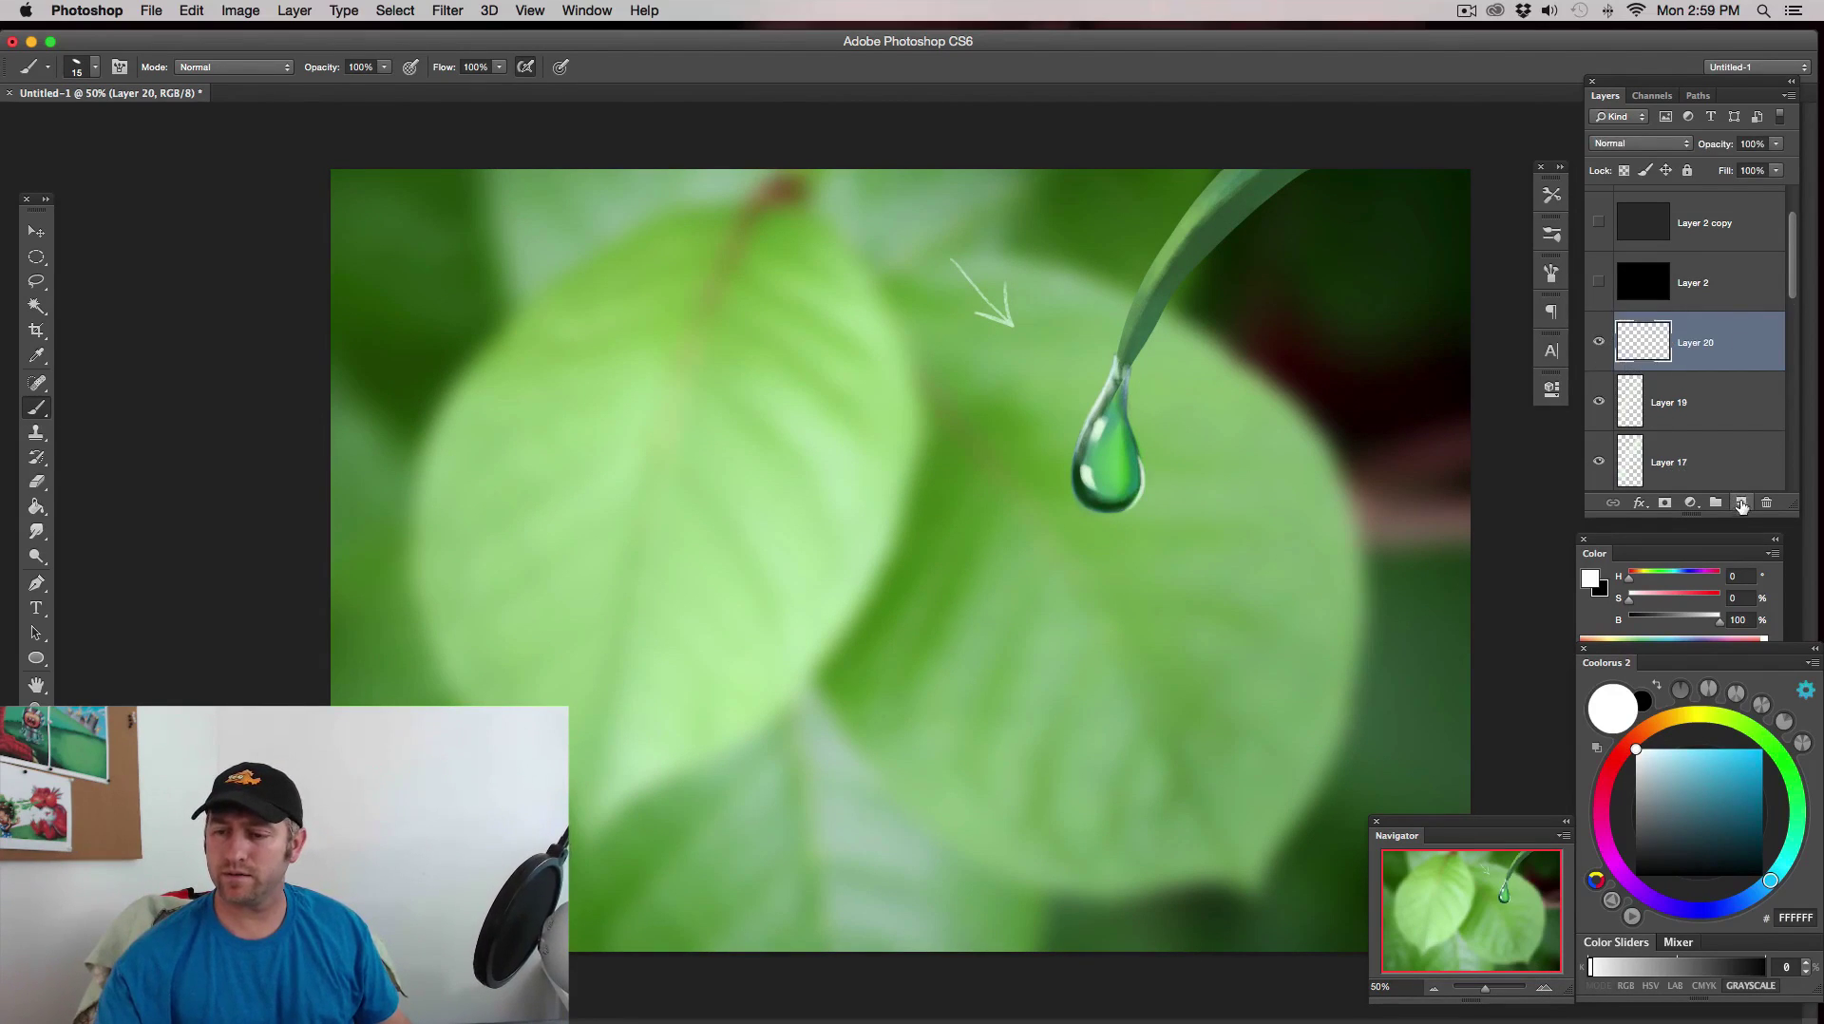
{"action": "left_click", "coordinate": [1651, 144]}
{"action": "left_click", "coordinate": [1620, 263]}
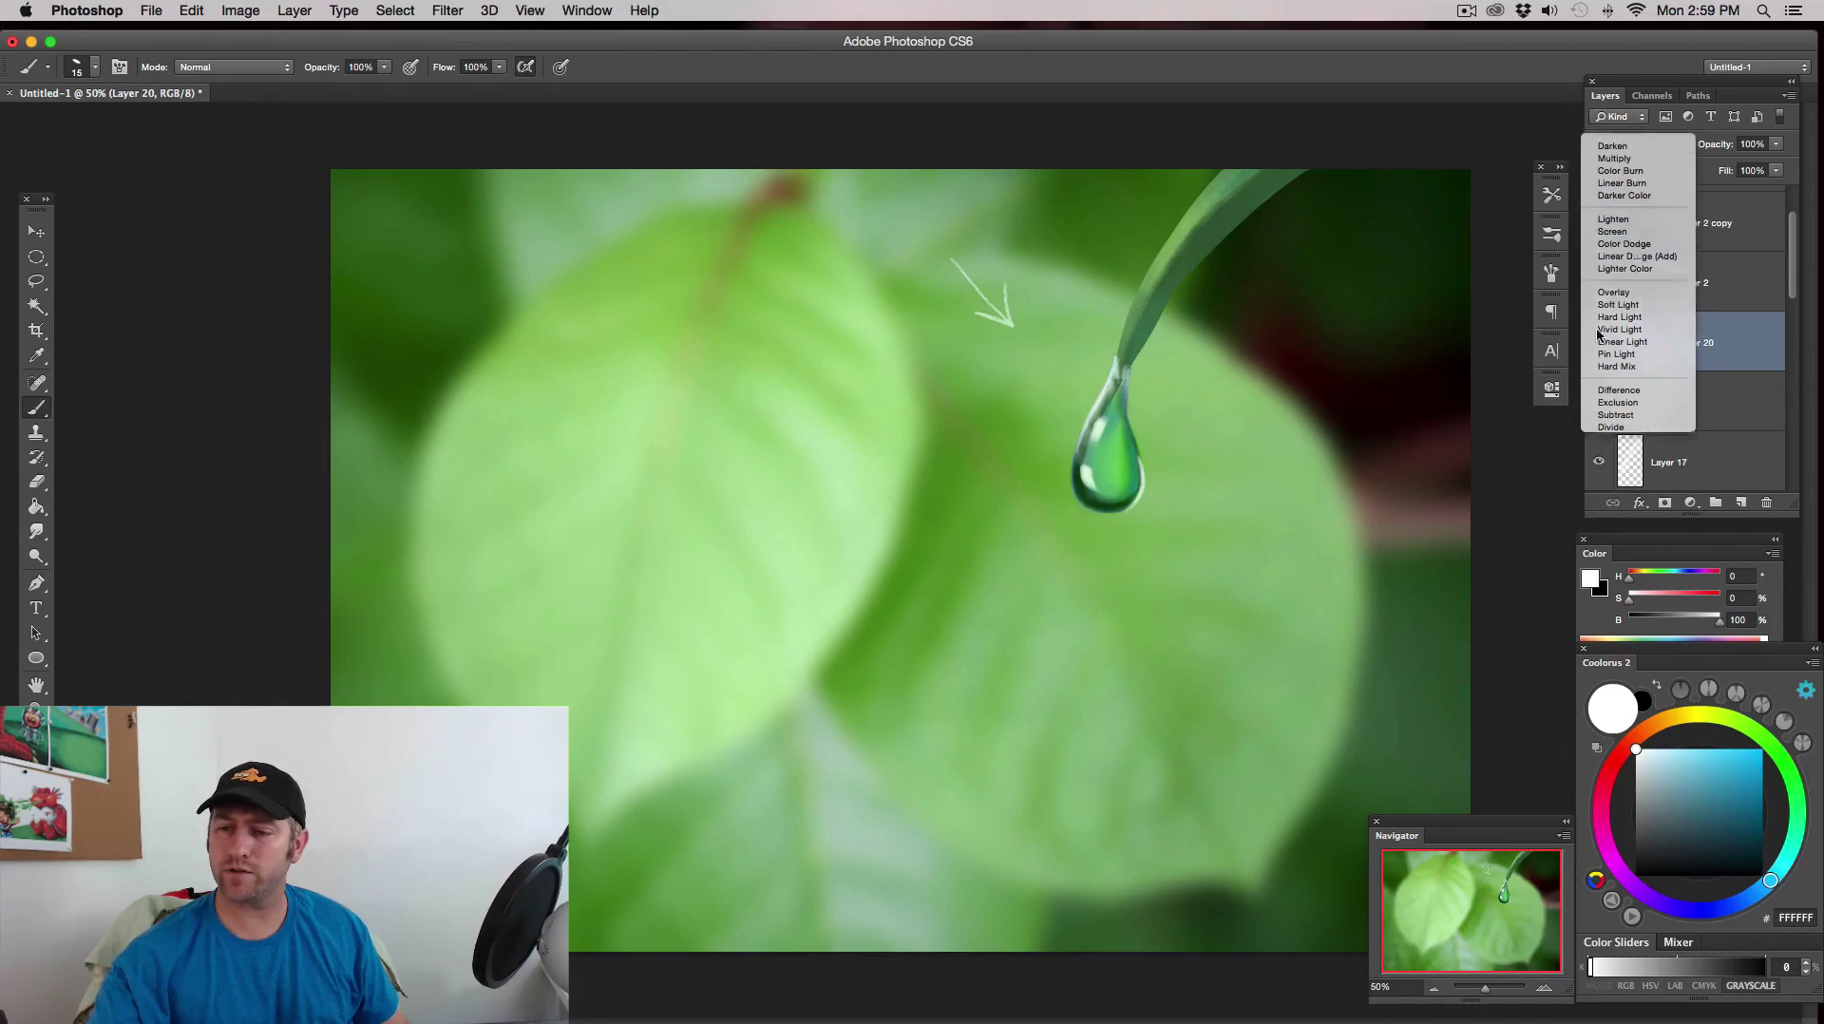
- Choose a soft round 175 px brush preset and set the painting colour to pale blue #C4F1FF
{"action": "left_click", "coordinate": [1553, 237]}
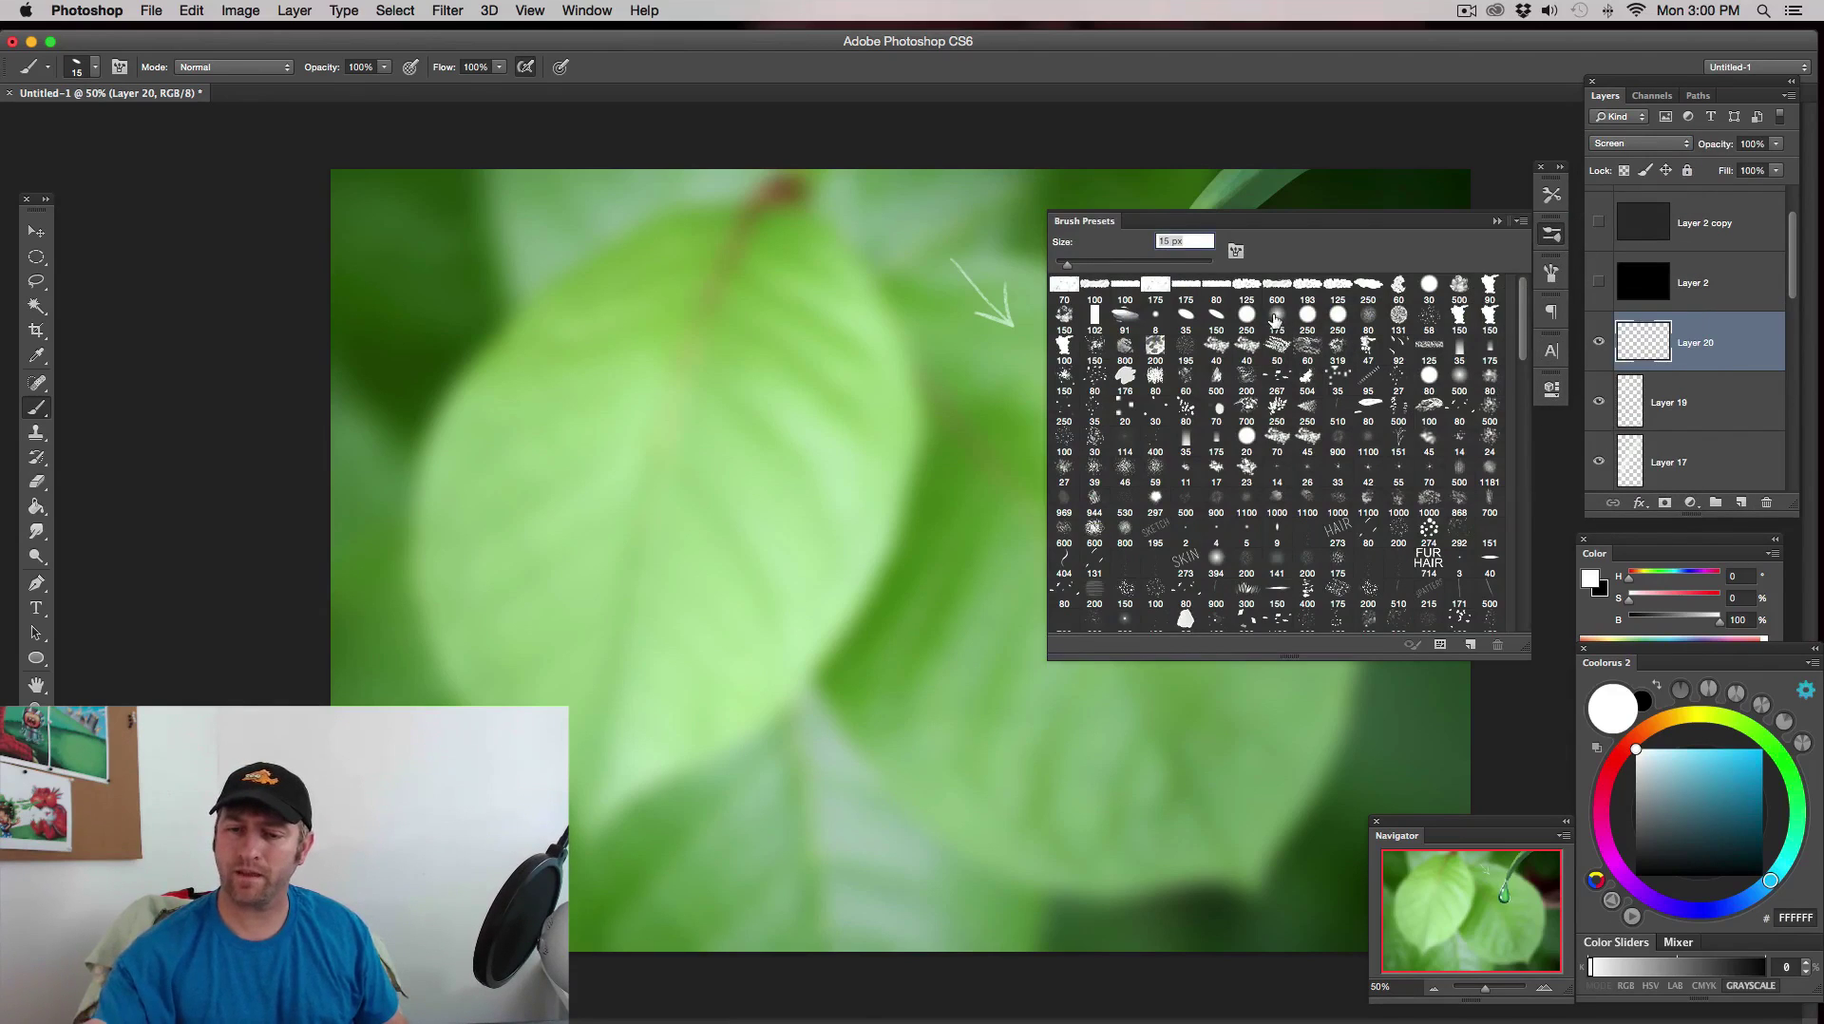
{"action": "left_click", "coordinate": [1313, 312]}
{"action": "left_click", "coordinate": [1518, 221]}
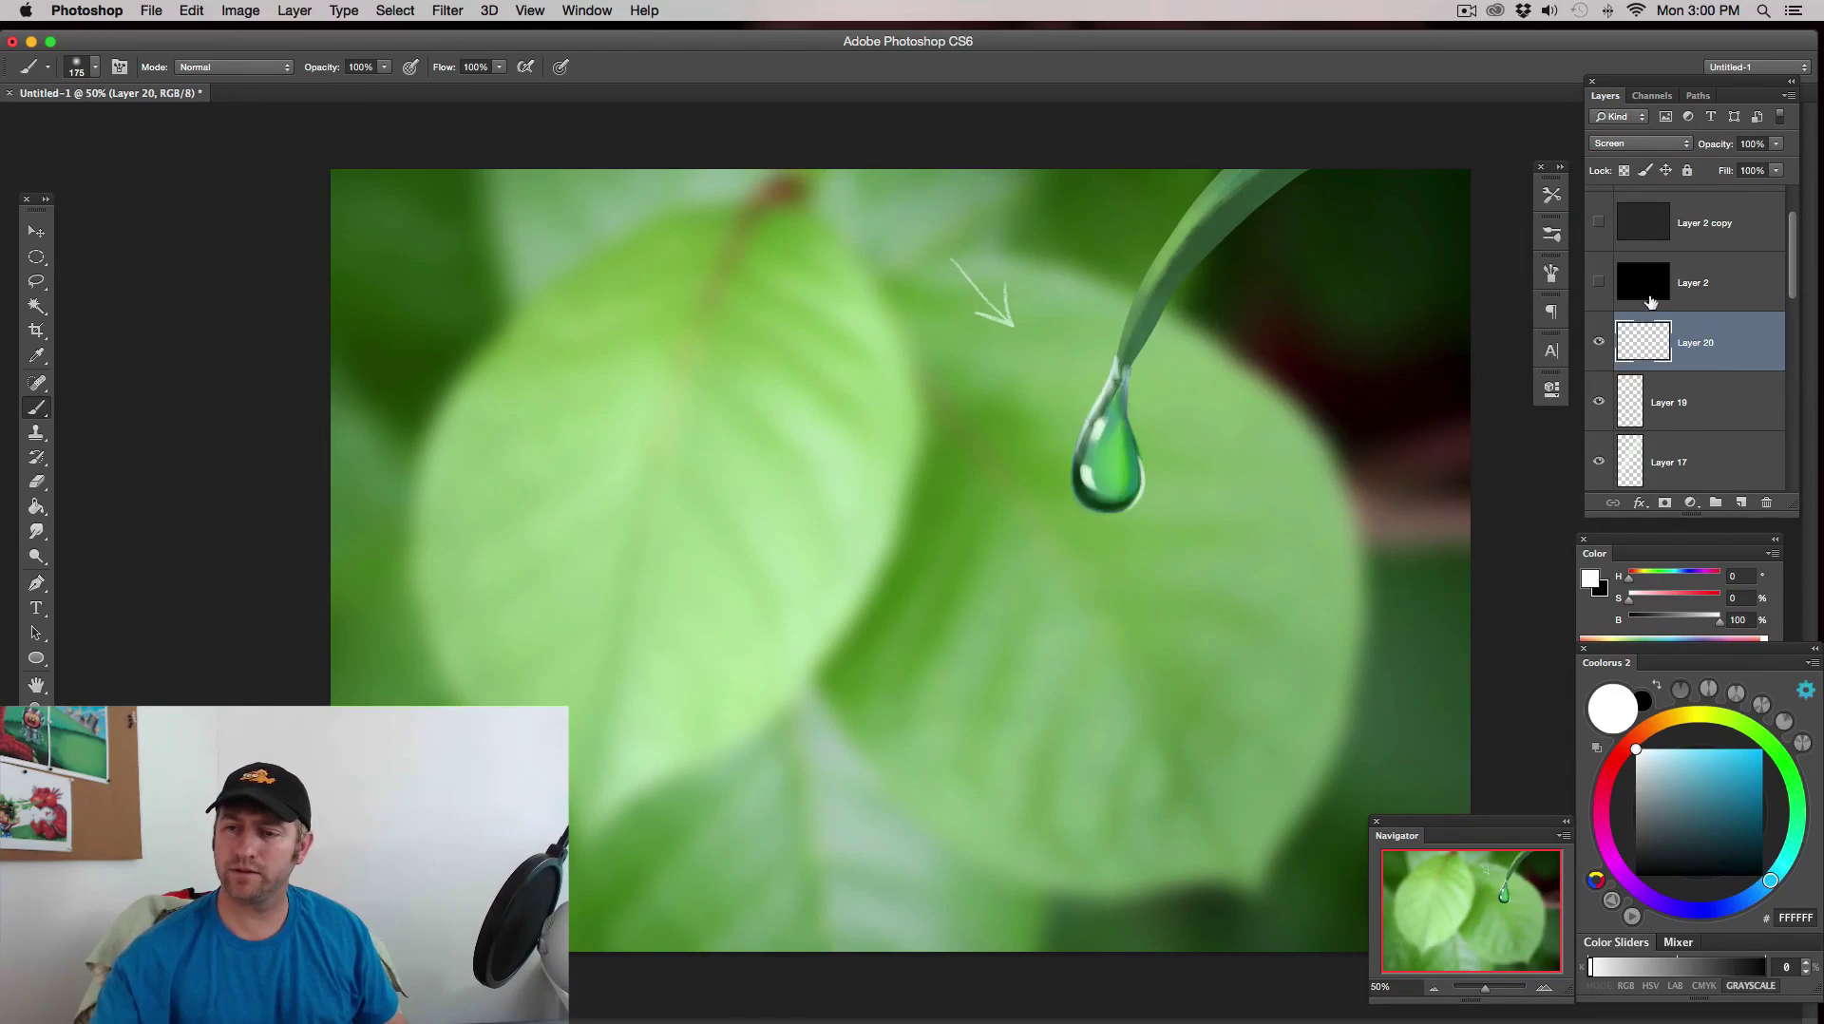
{"action": "left_click", "coordinate": [1663, 751]}
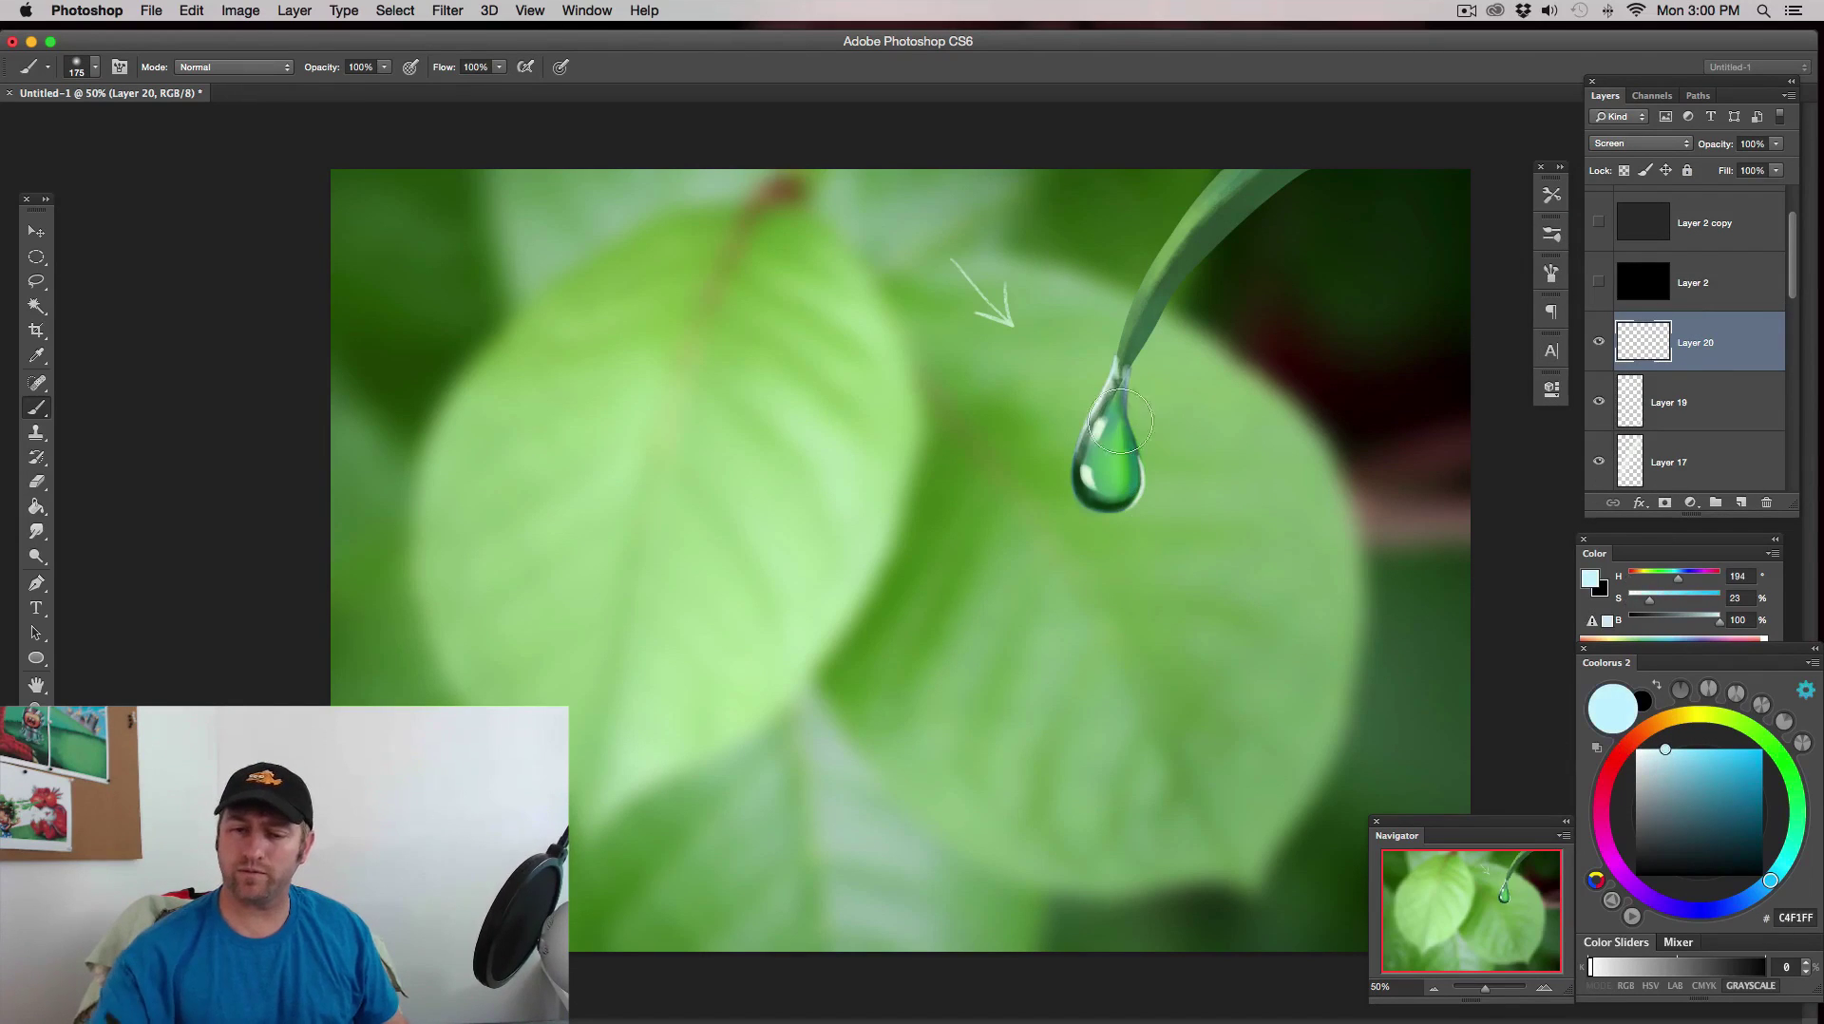
- Paint a soft pale blue glow along the droplet's upper-left and lower-right edges, reducing the brush to 80 px
{"action": "key", "text": "bracketleft"}
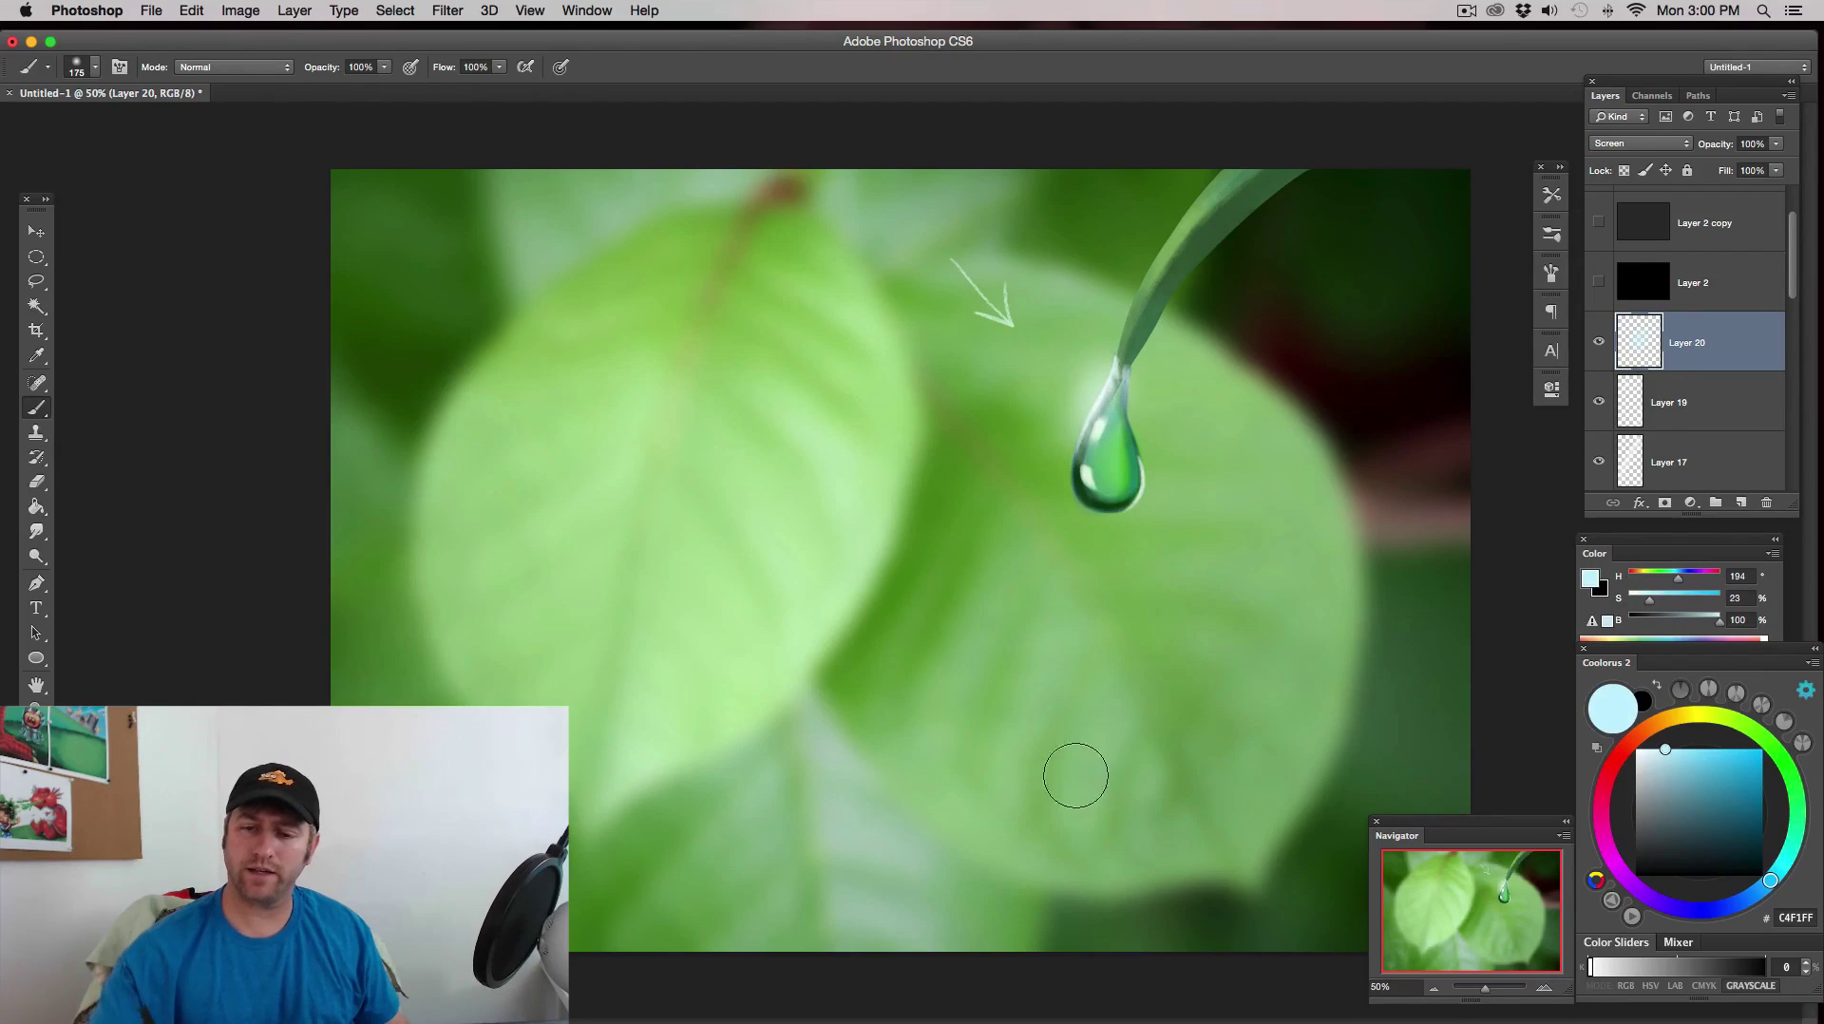
{"action": "key", "text": "bracketleft"}
{"action": "key", "text": "bracketleft"}
{"action": "key", "text": "bracketleft"}
{"action": "key", "text": "bracketleft"}
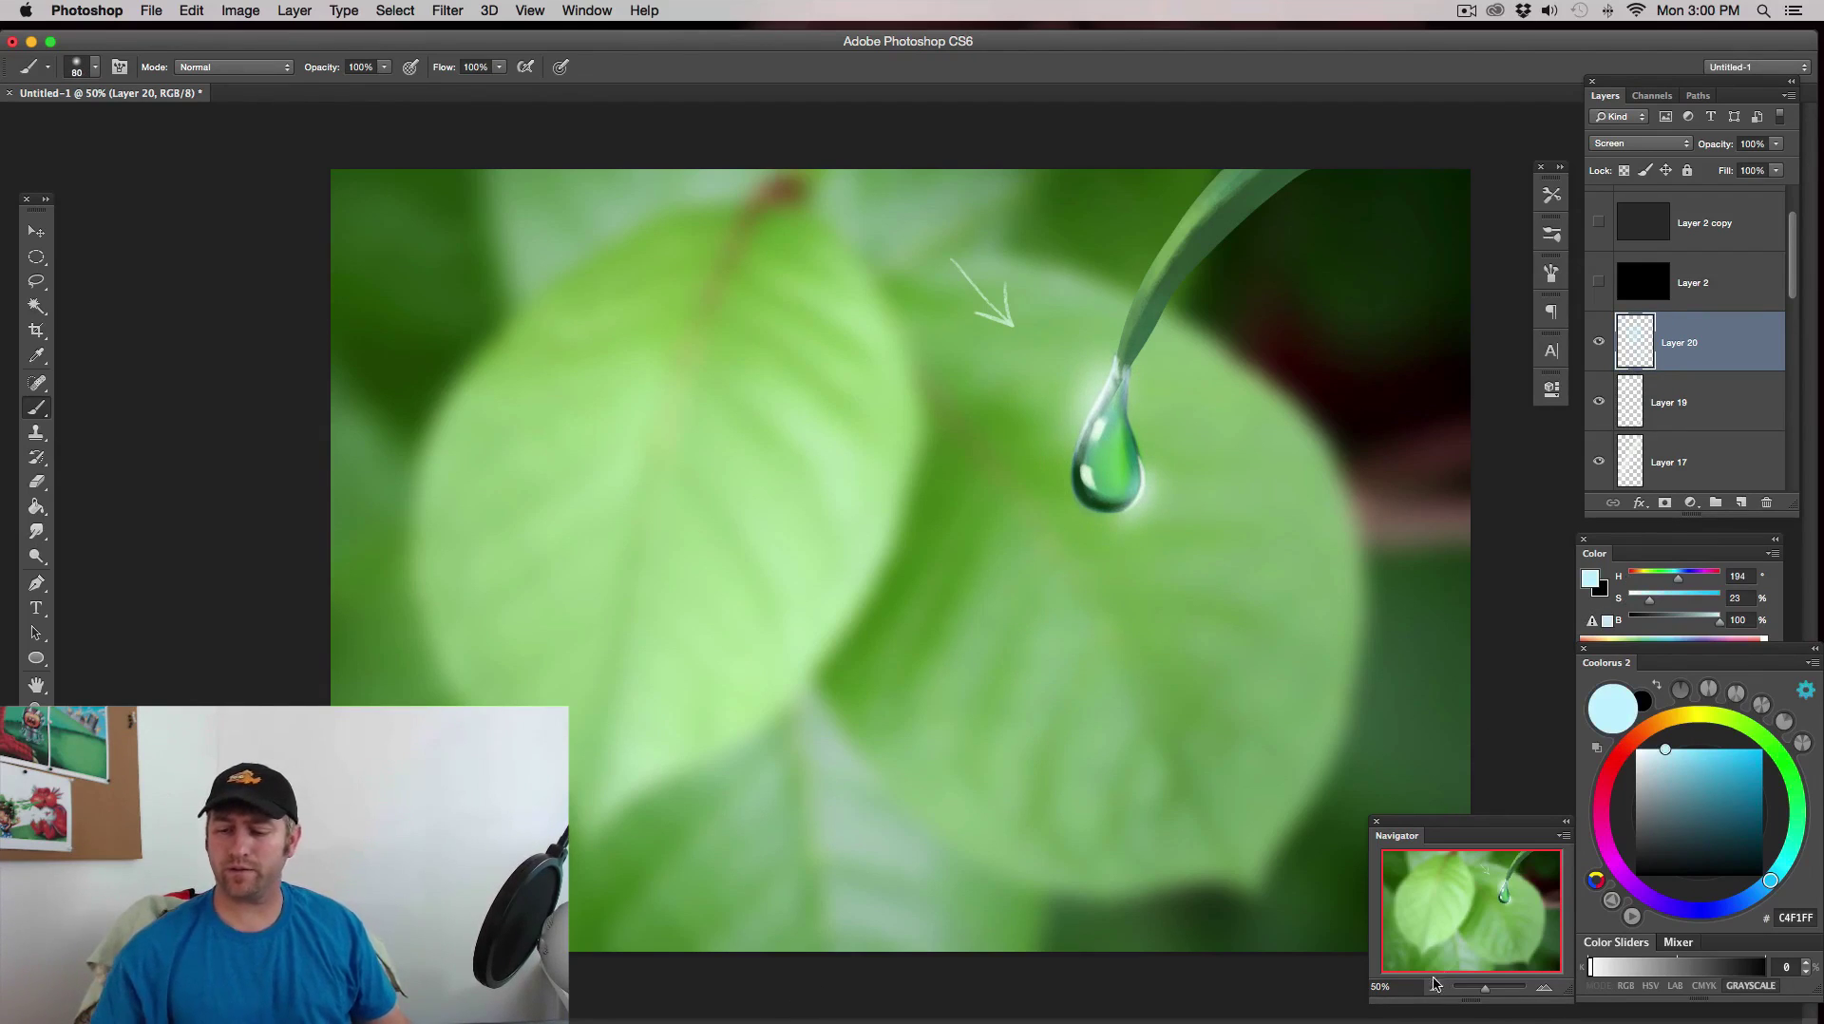
{"action": "key", "text": "super+minus"}
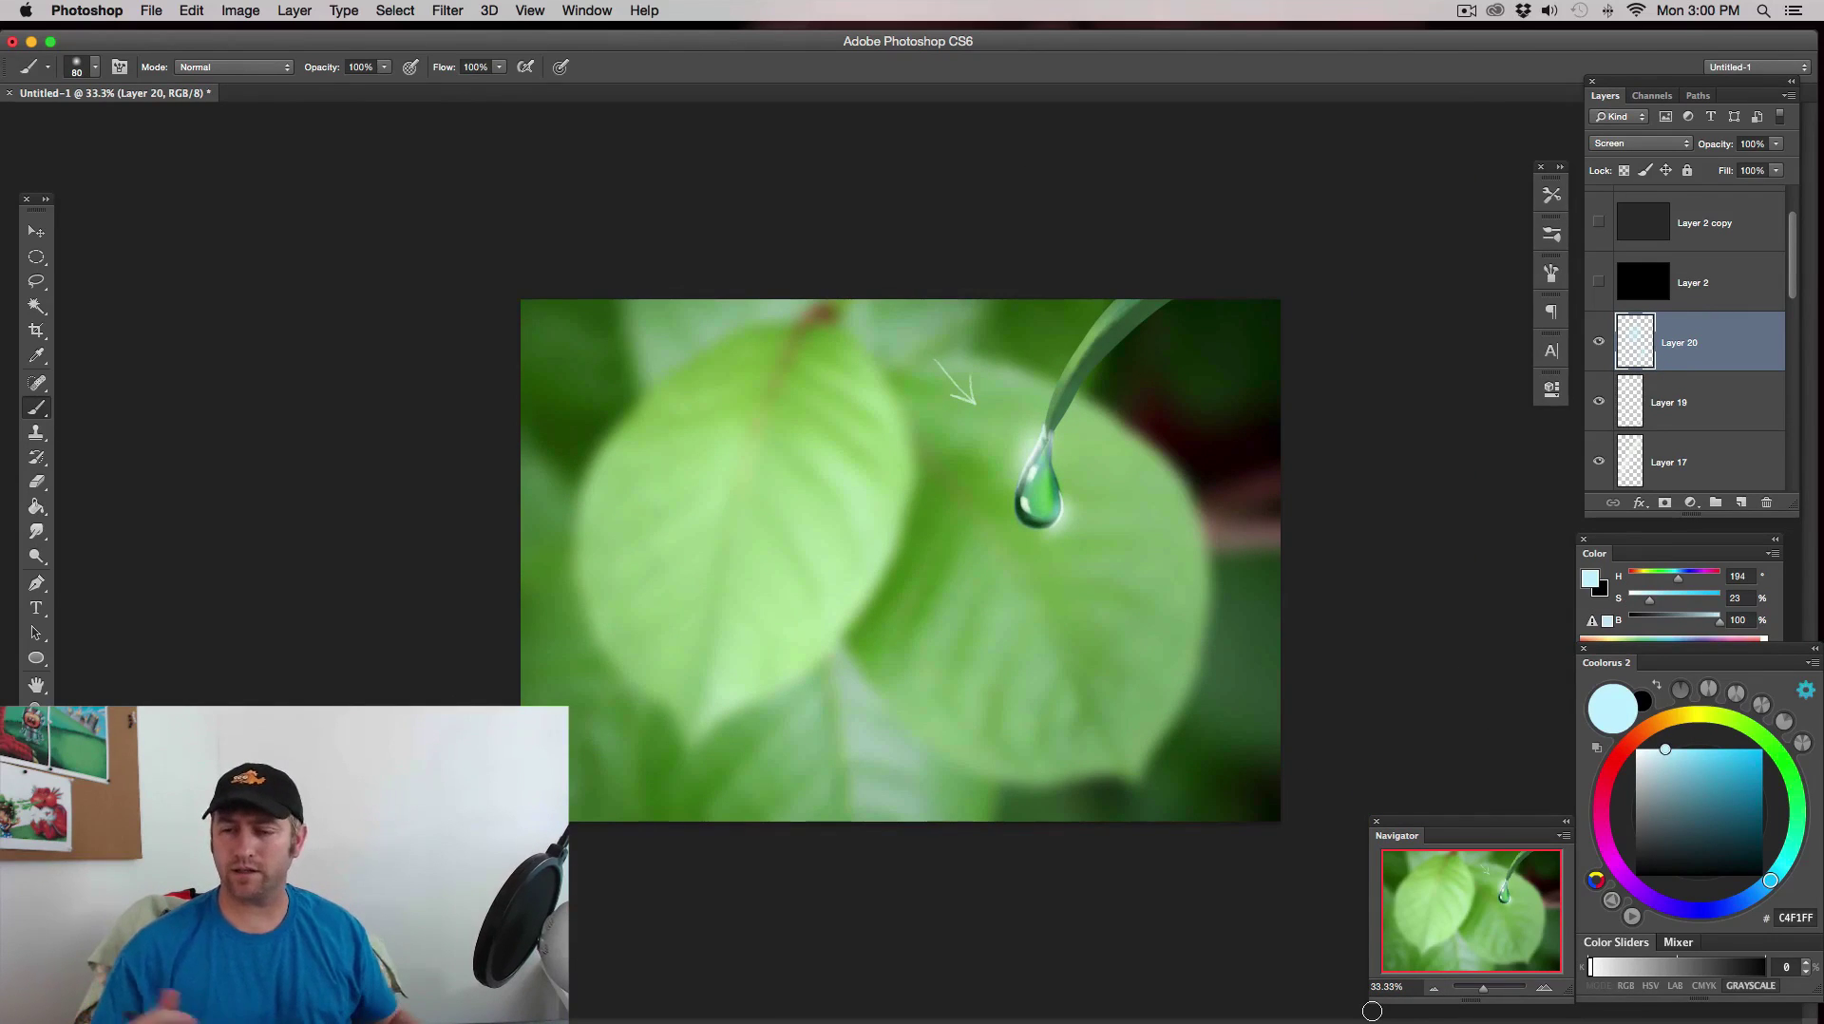
- Hide Layer 20, add a new layer above it, fill it with black and set its blend mode to Color Dodge
{"action": "left_click", "coordinate": [1599, 342]}
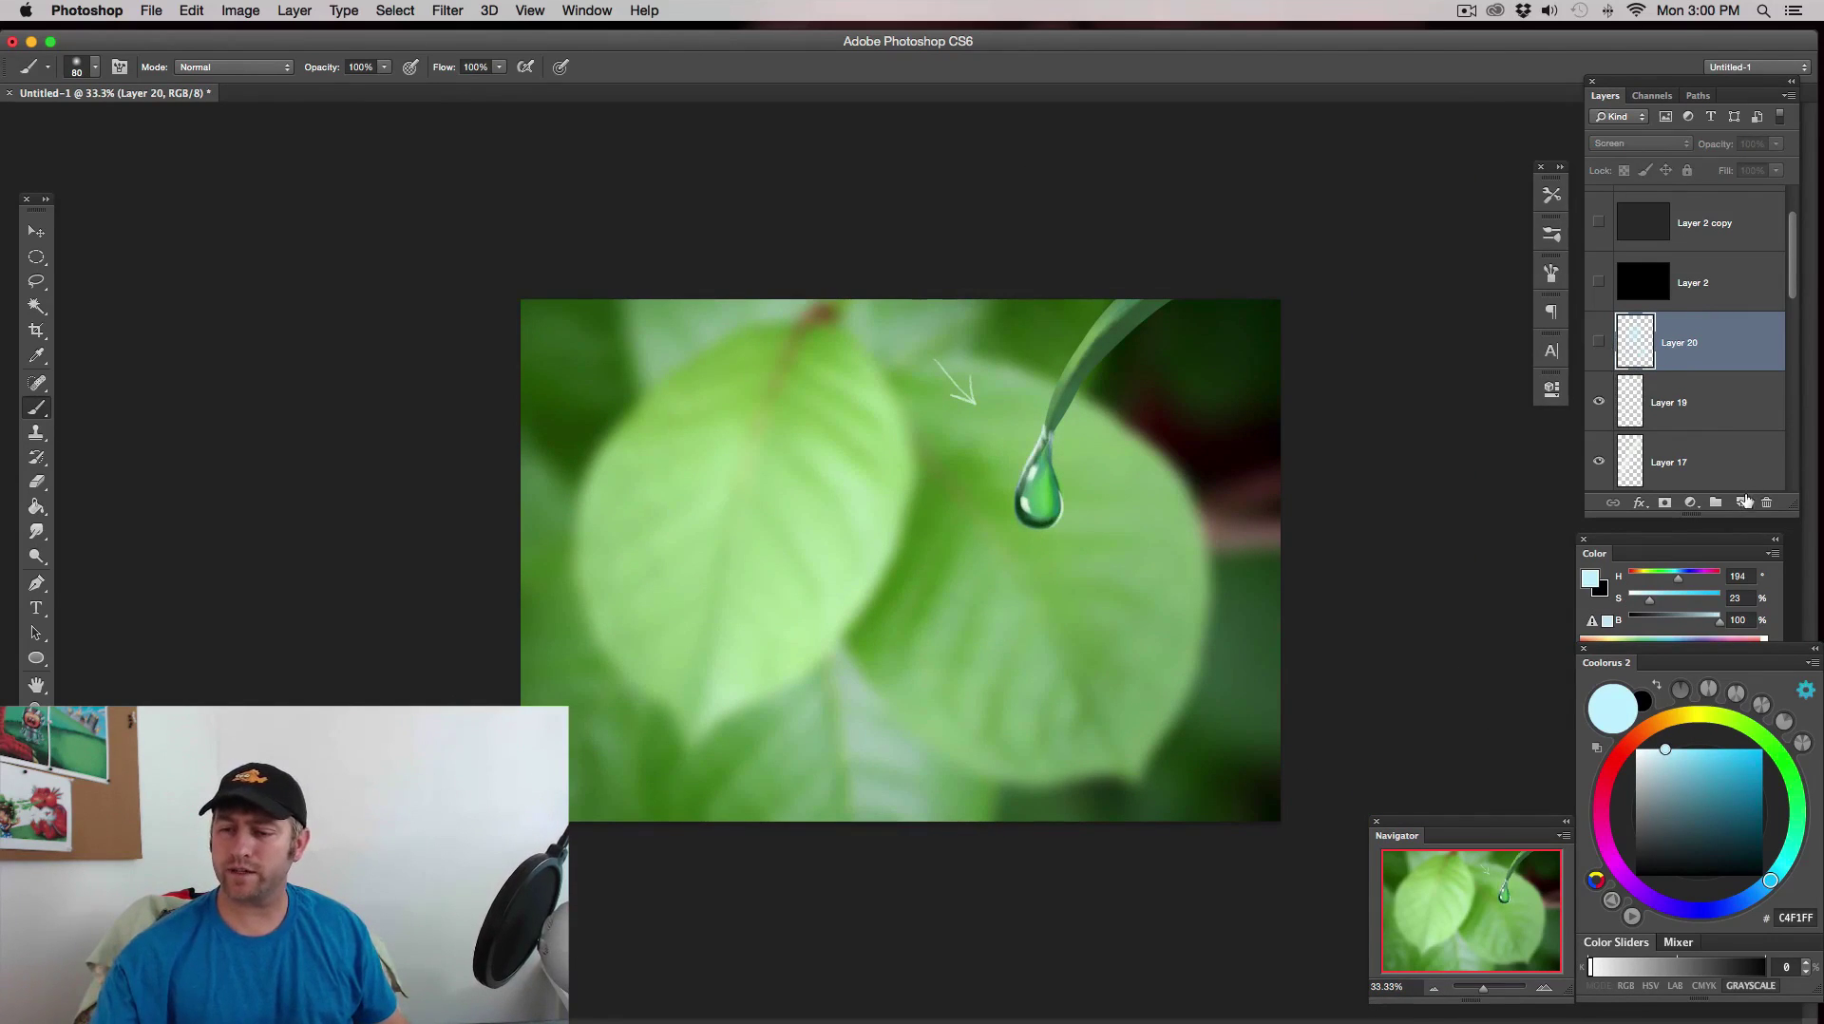
{"action": "left_click", "coordinate": [1740, 502]}
{"action": "key", "text": "d"}
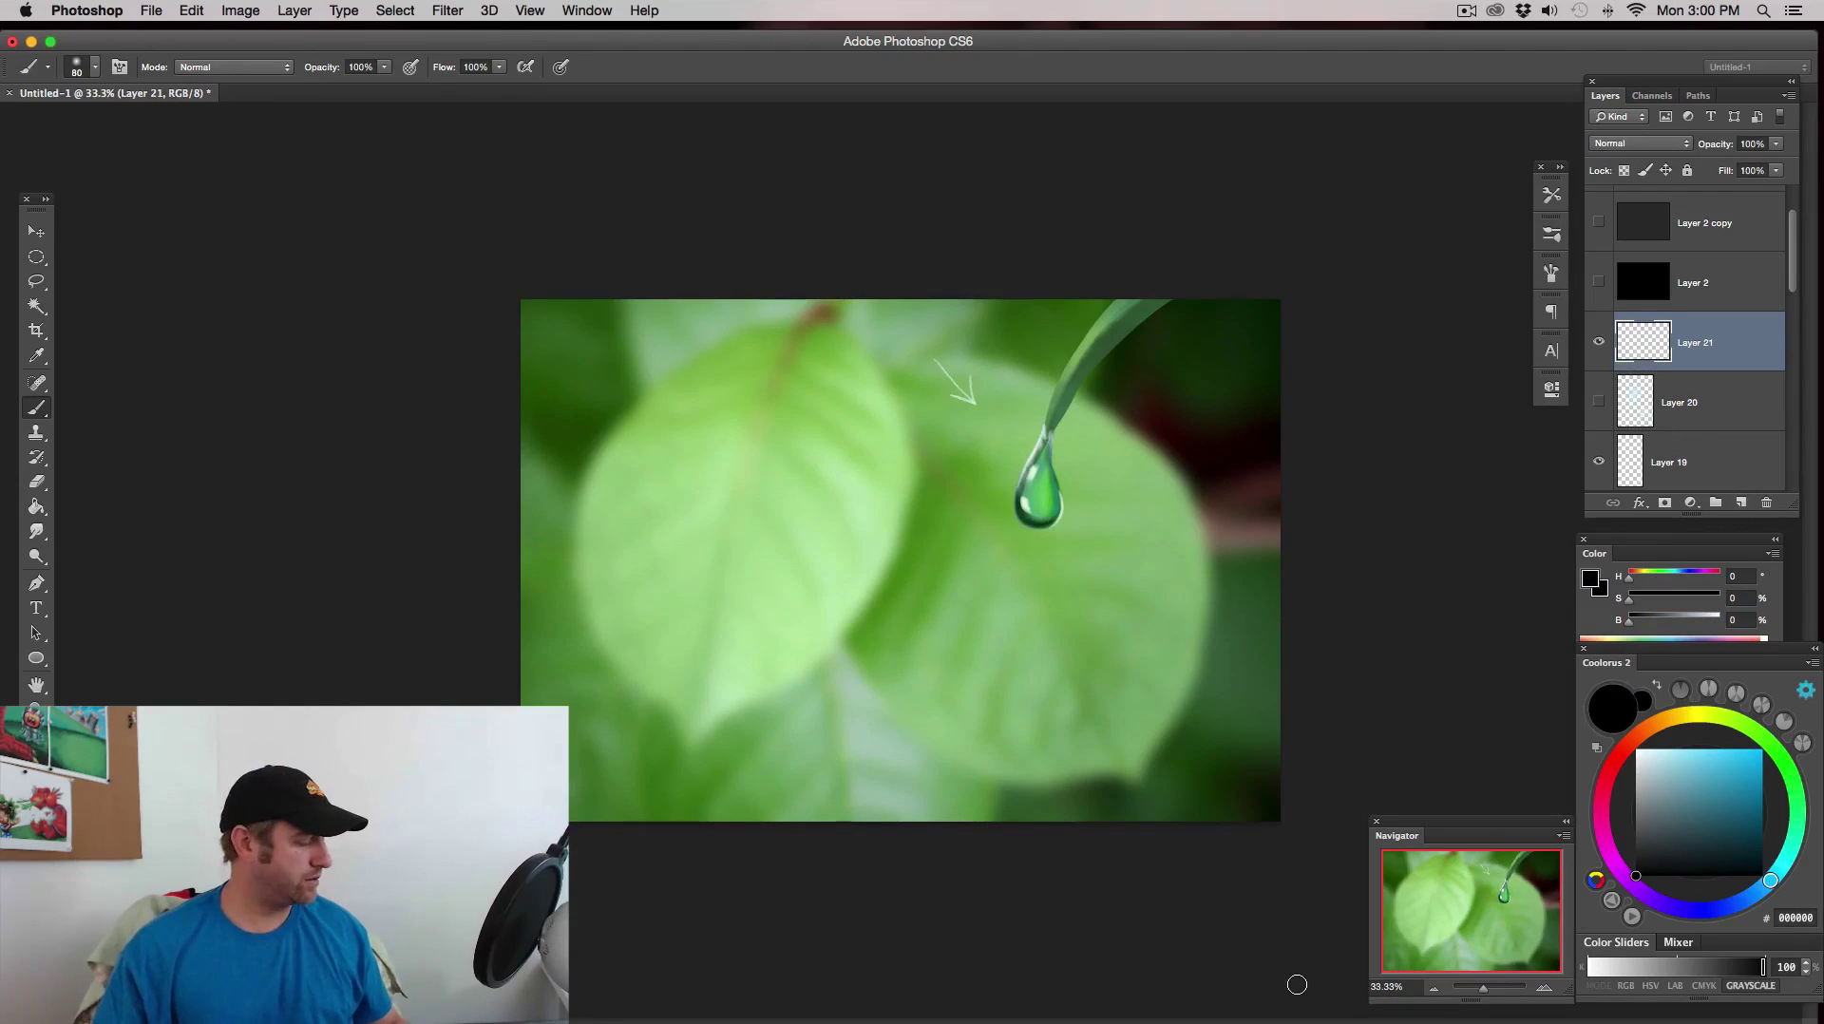
{"action": "key", "text": "g"}
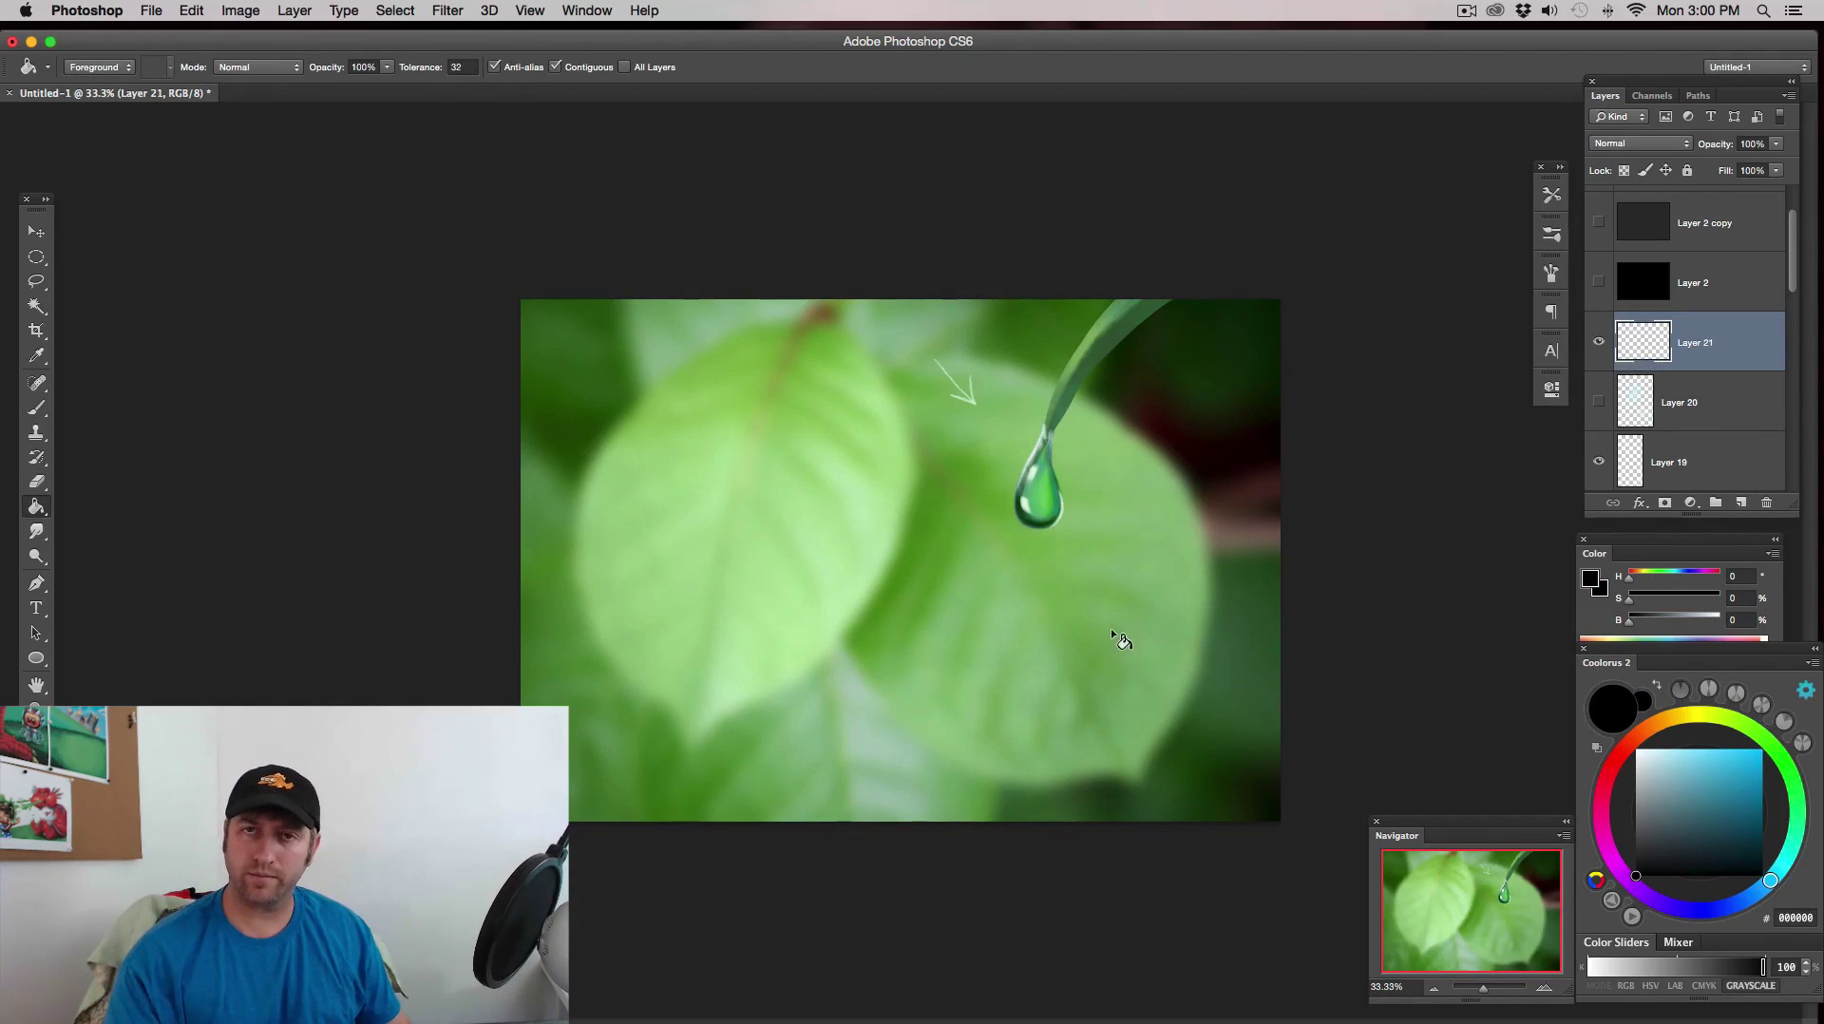
{"action": "left_click", "coordinate": [1113, 655]}
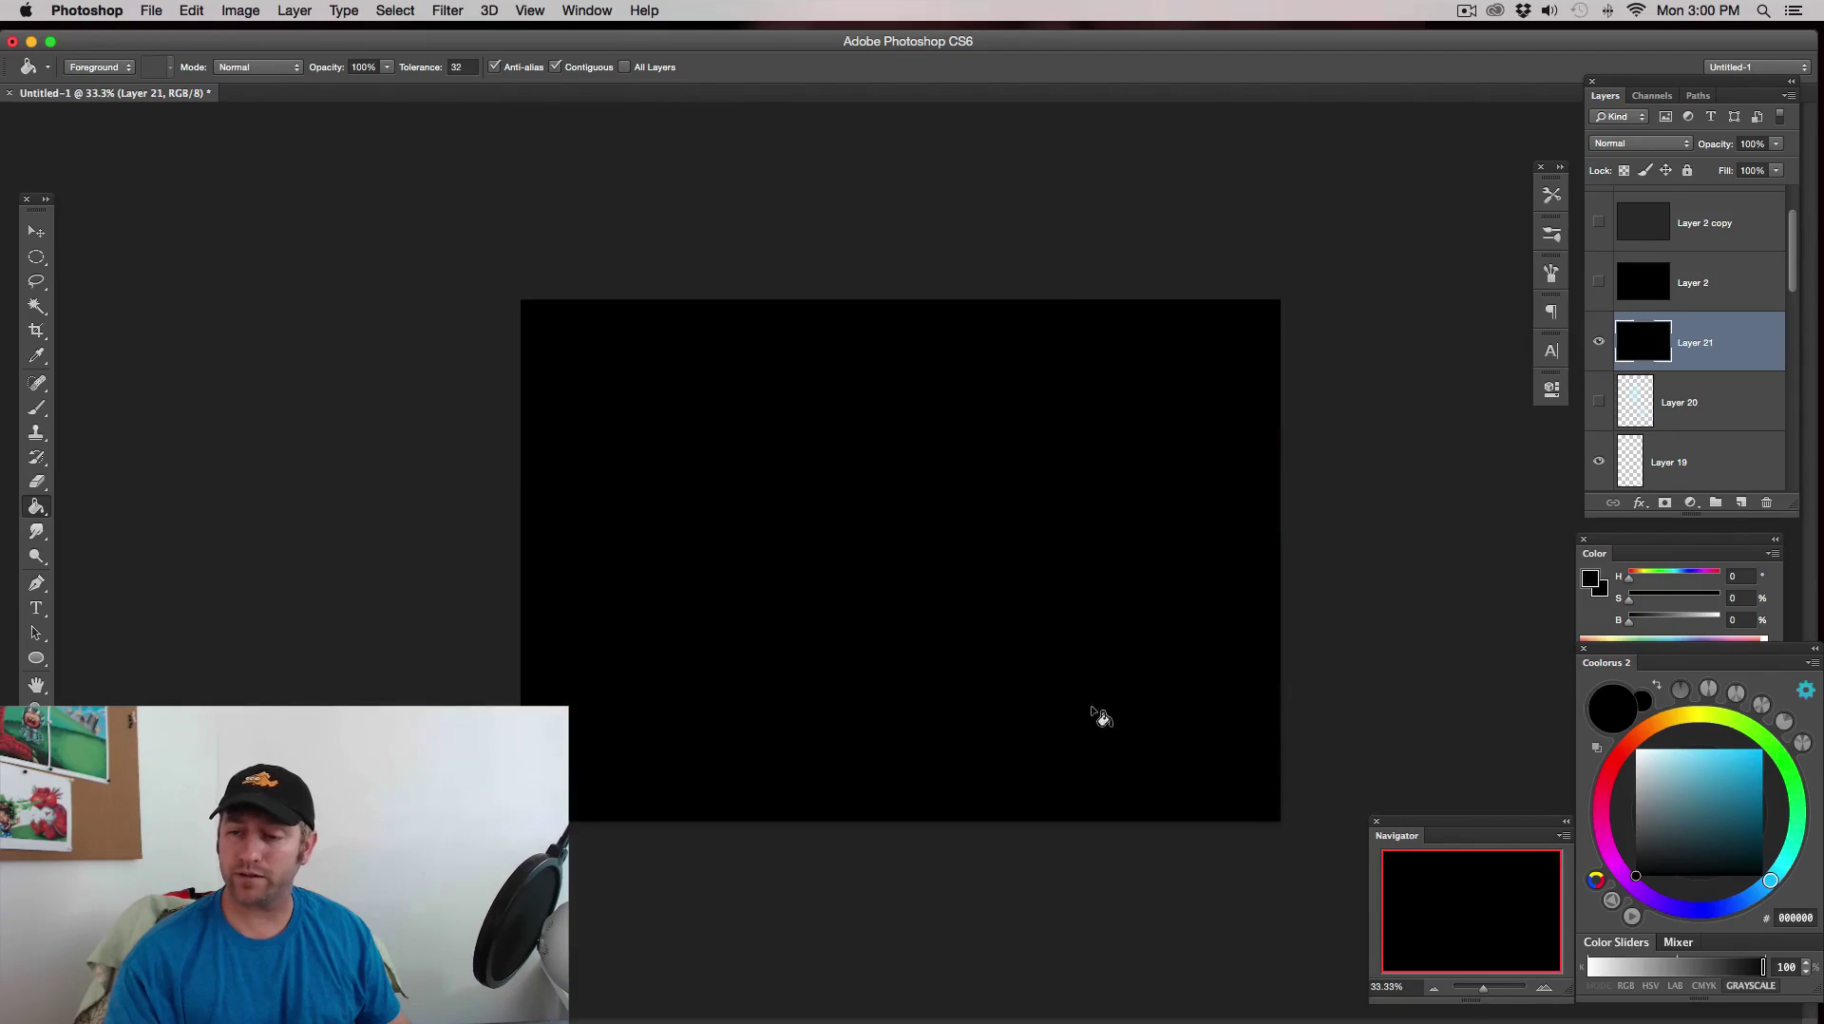
{"action": "left_click", "coordinate": [1640, 144]}
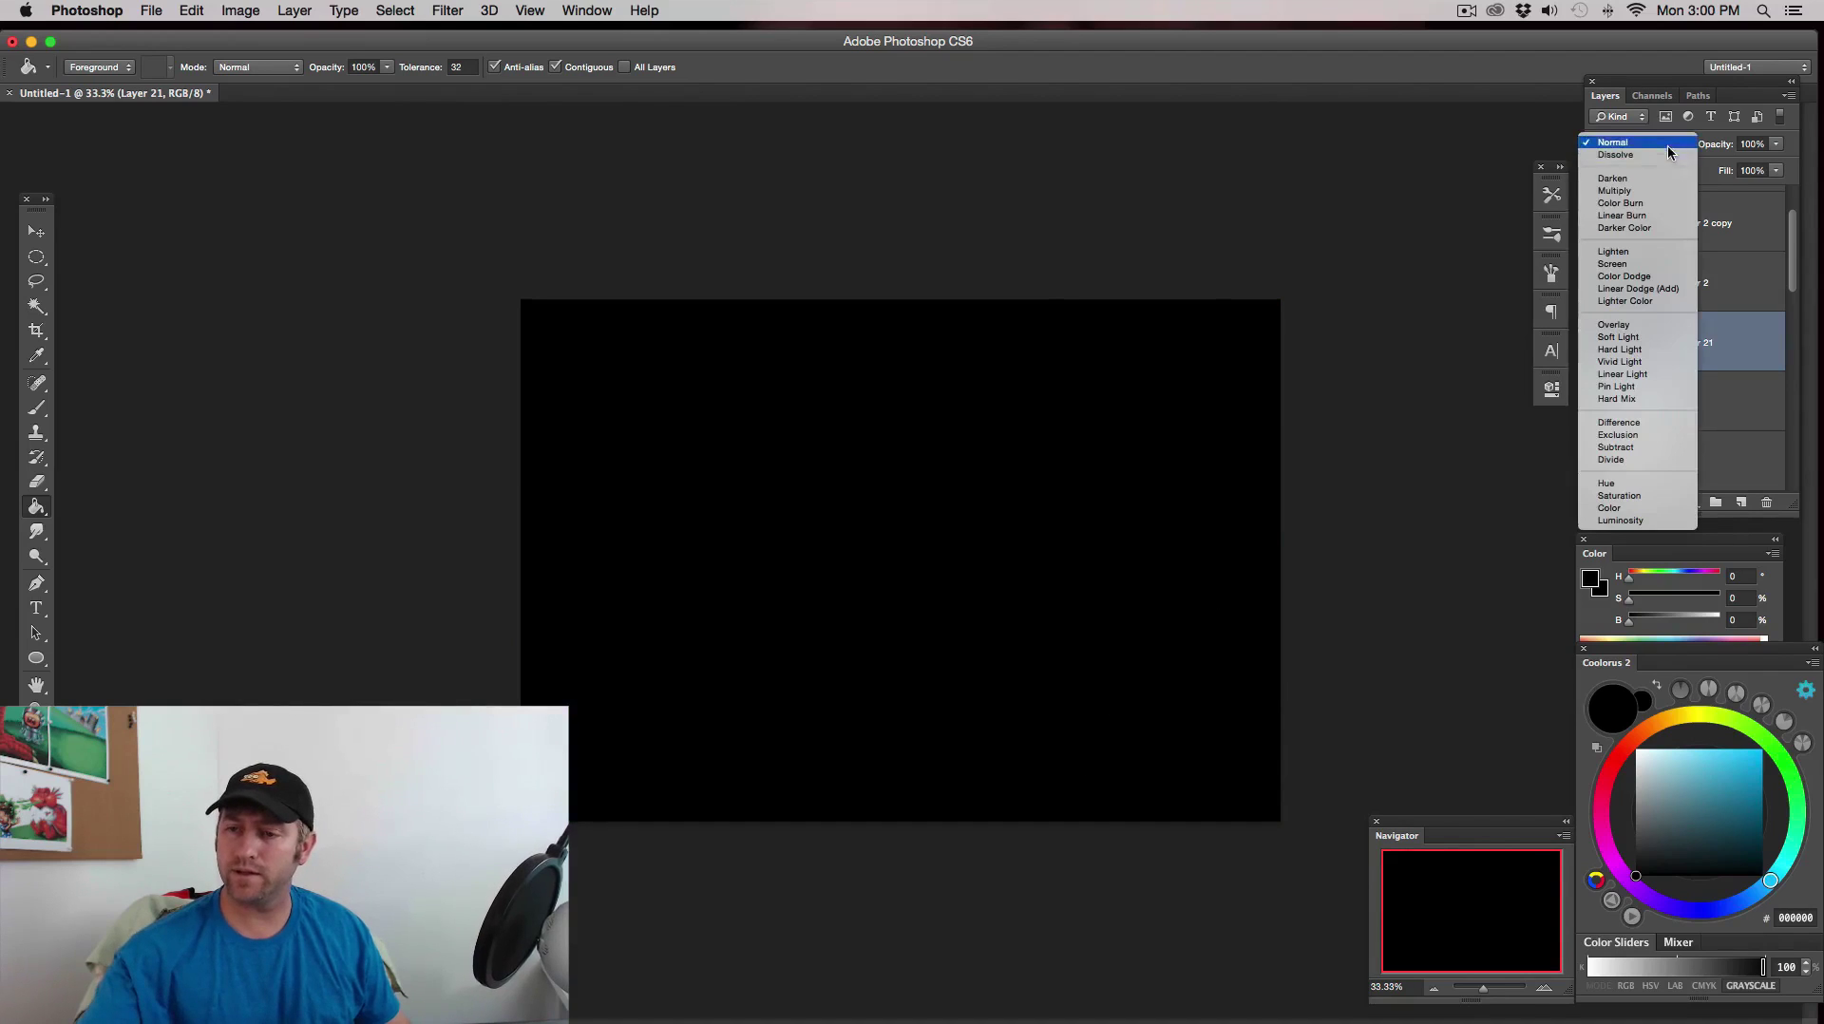
{"action": "left_click", "coordinate": [1646, 276]}
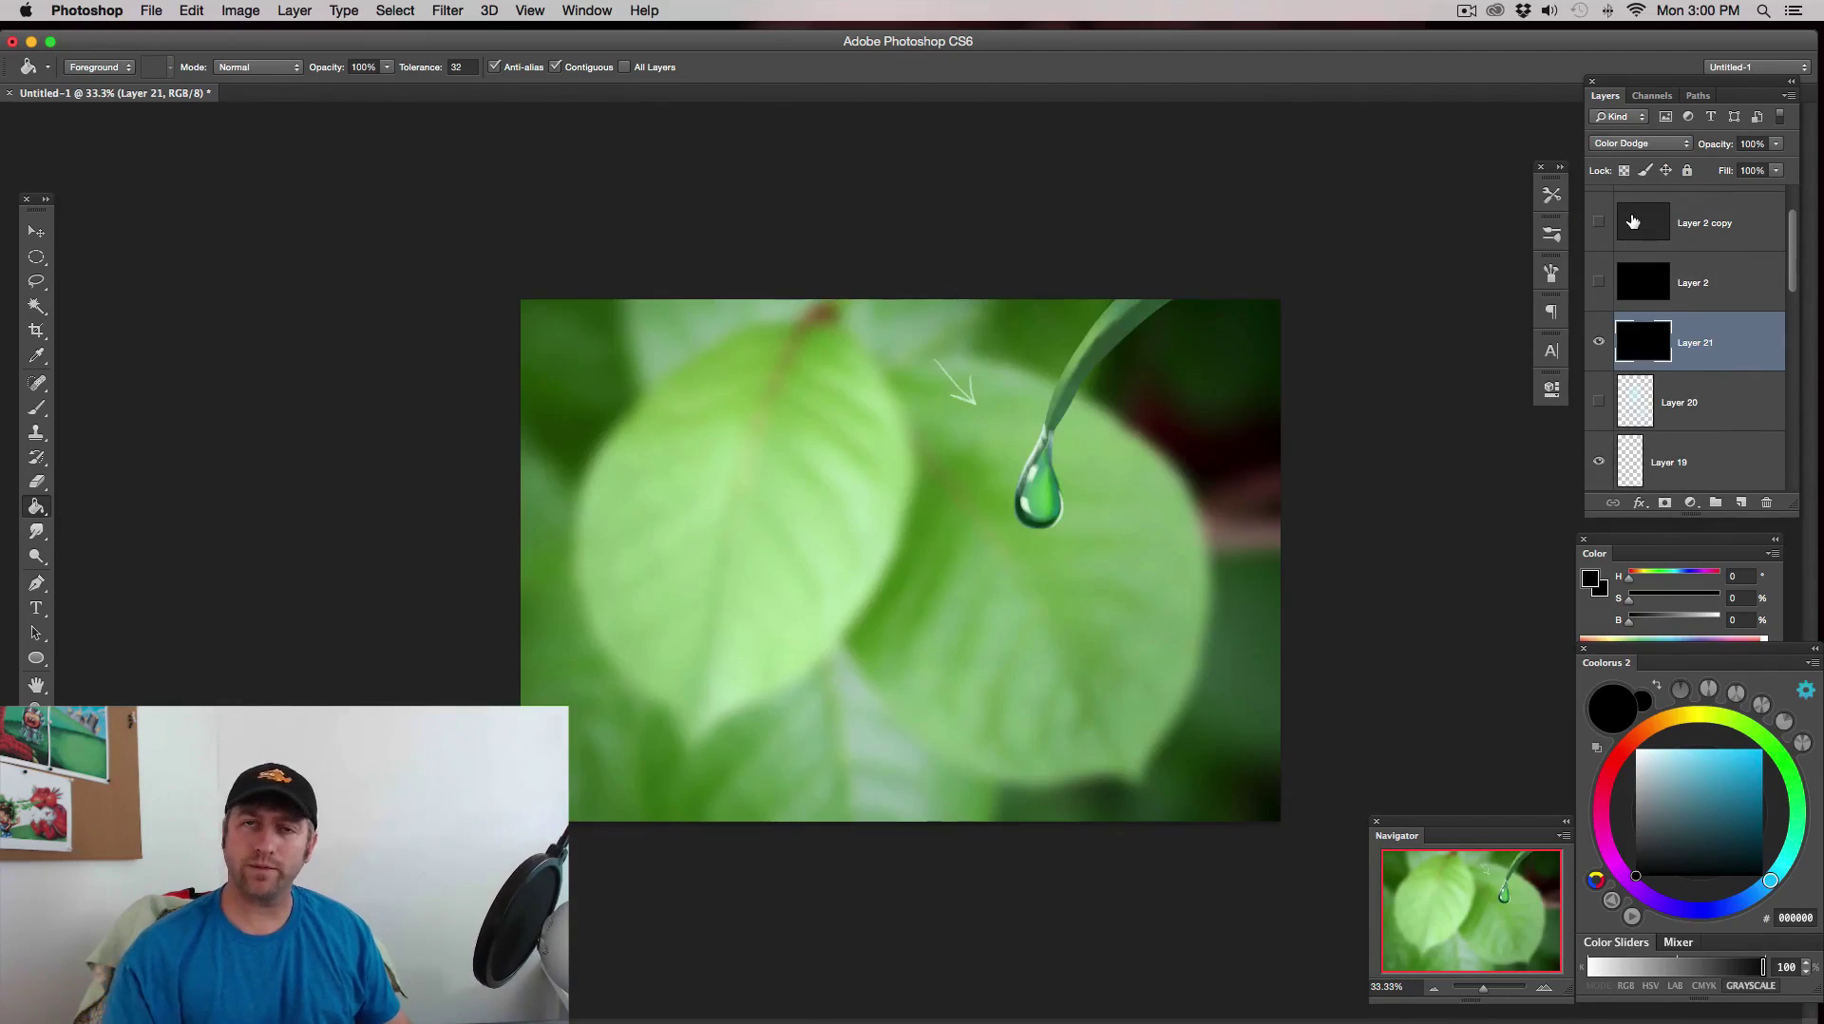
- Set up the brush for the dodge glow with pale blue #BAEFFF and 34% opacity
{"action": "key", "text": "b"}
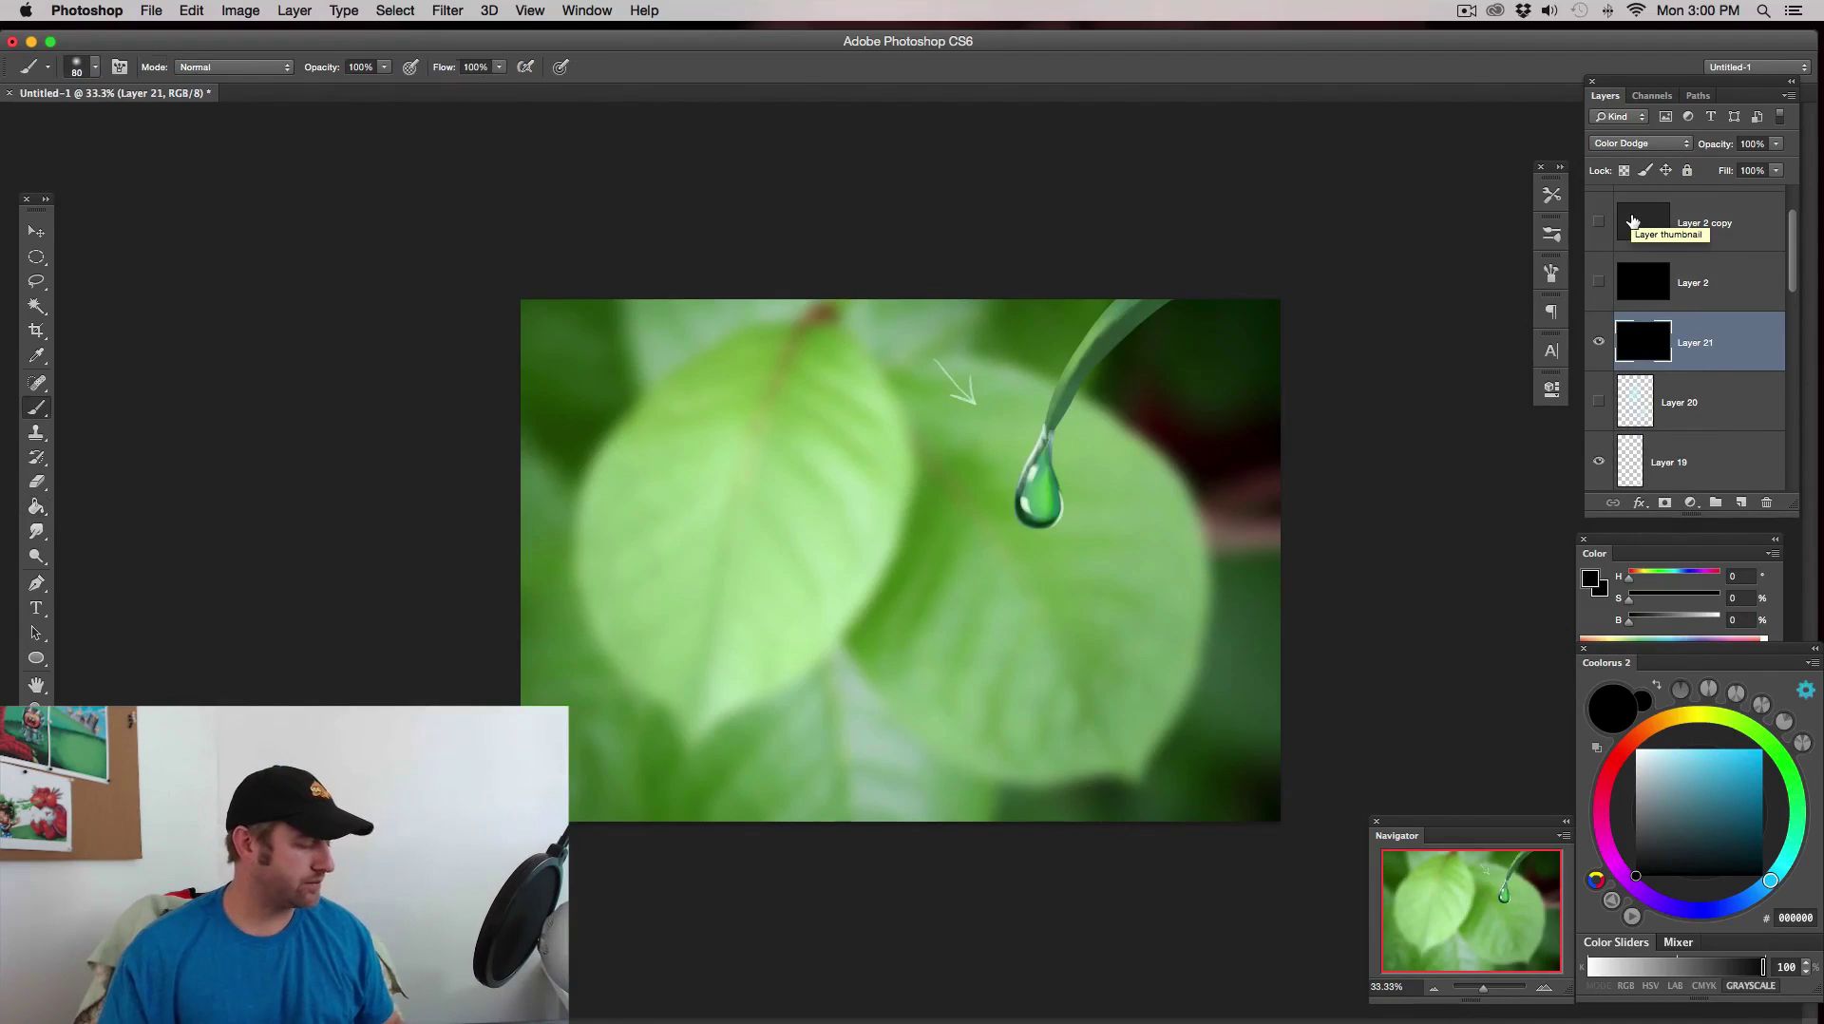
{"action": "left_click", "coordinate": [1701, 755]}
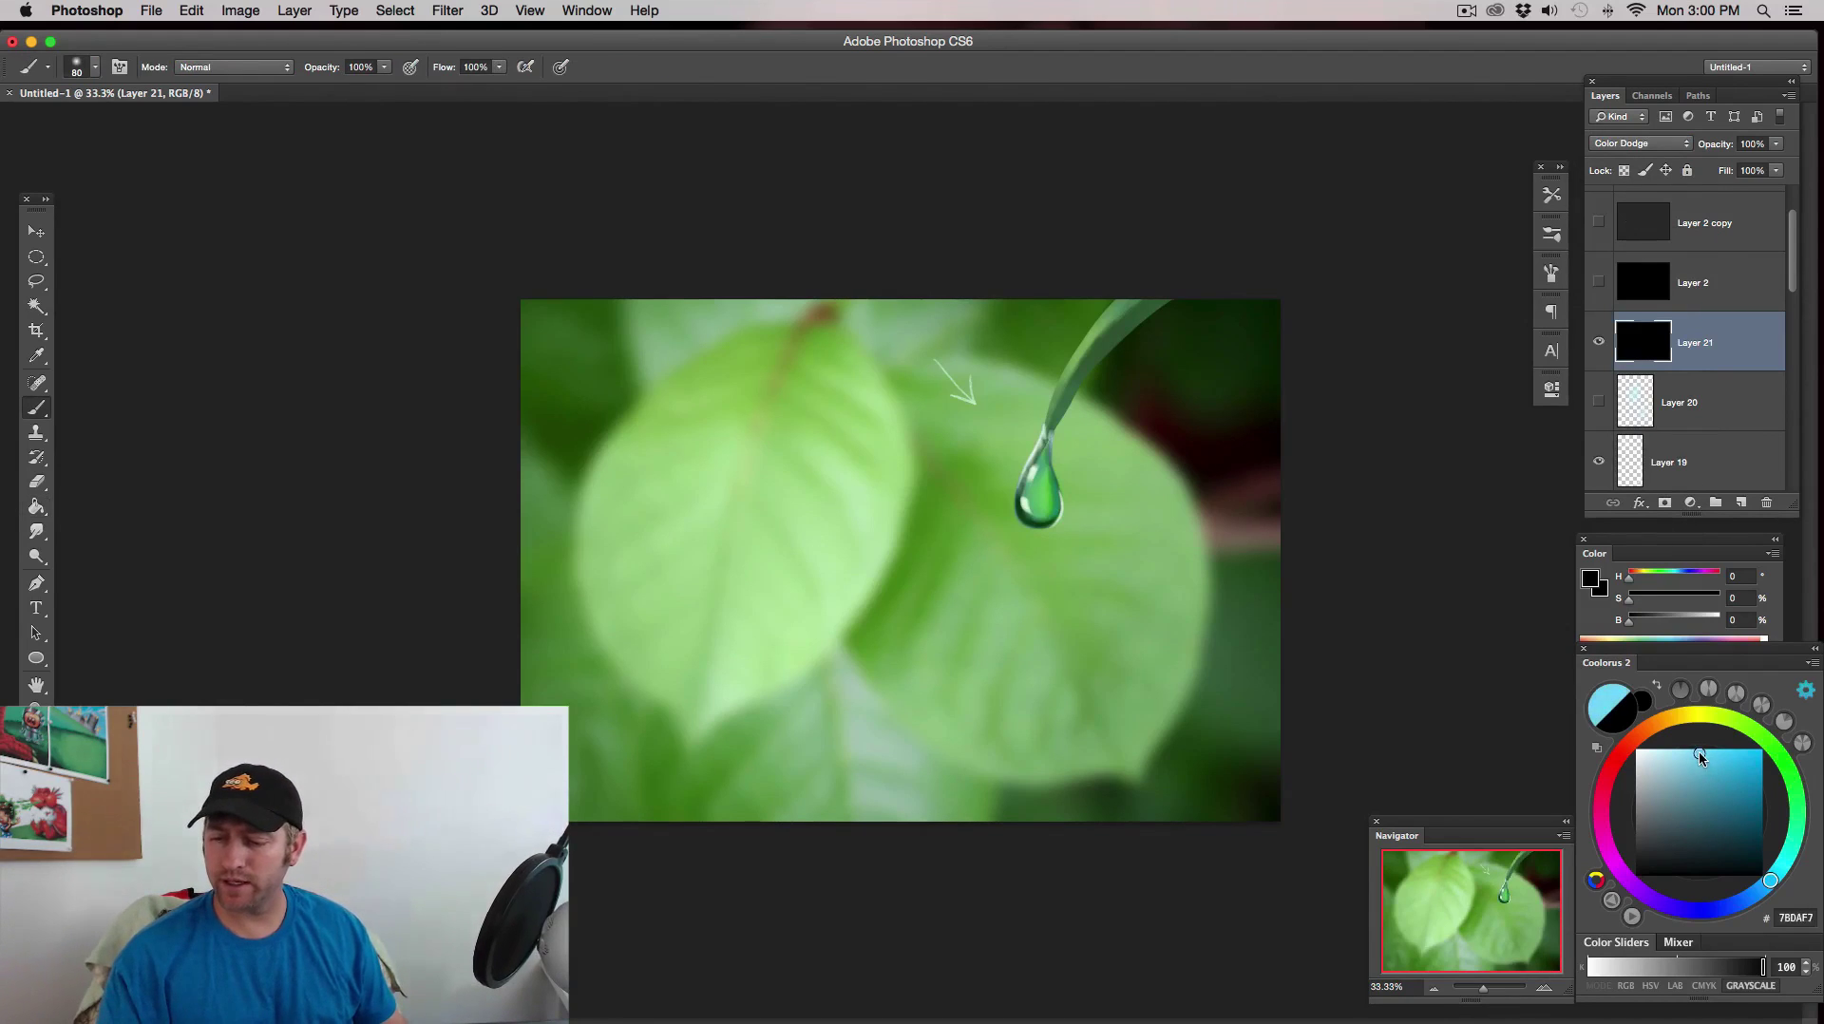
{"action": "left_click_drag", "start_coordinate": [1695, 744], "coordinate": [1669, 750]}
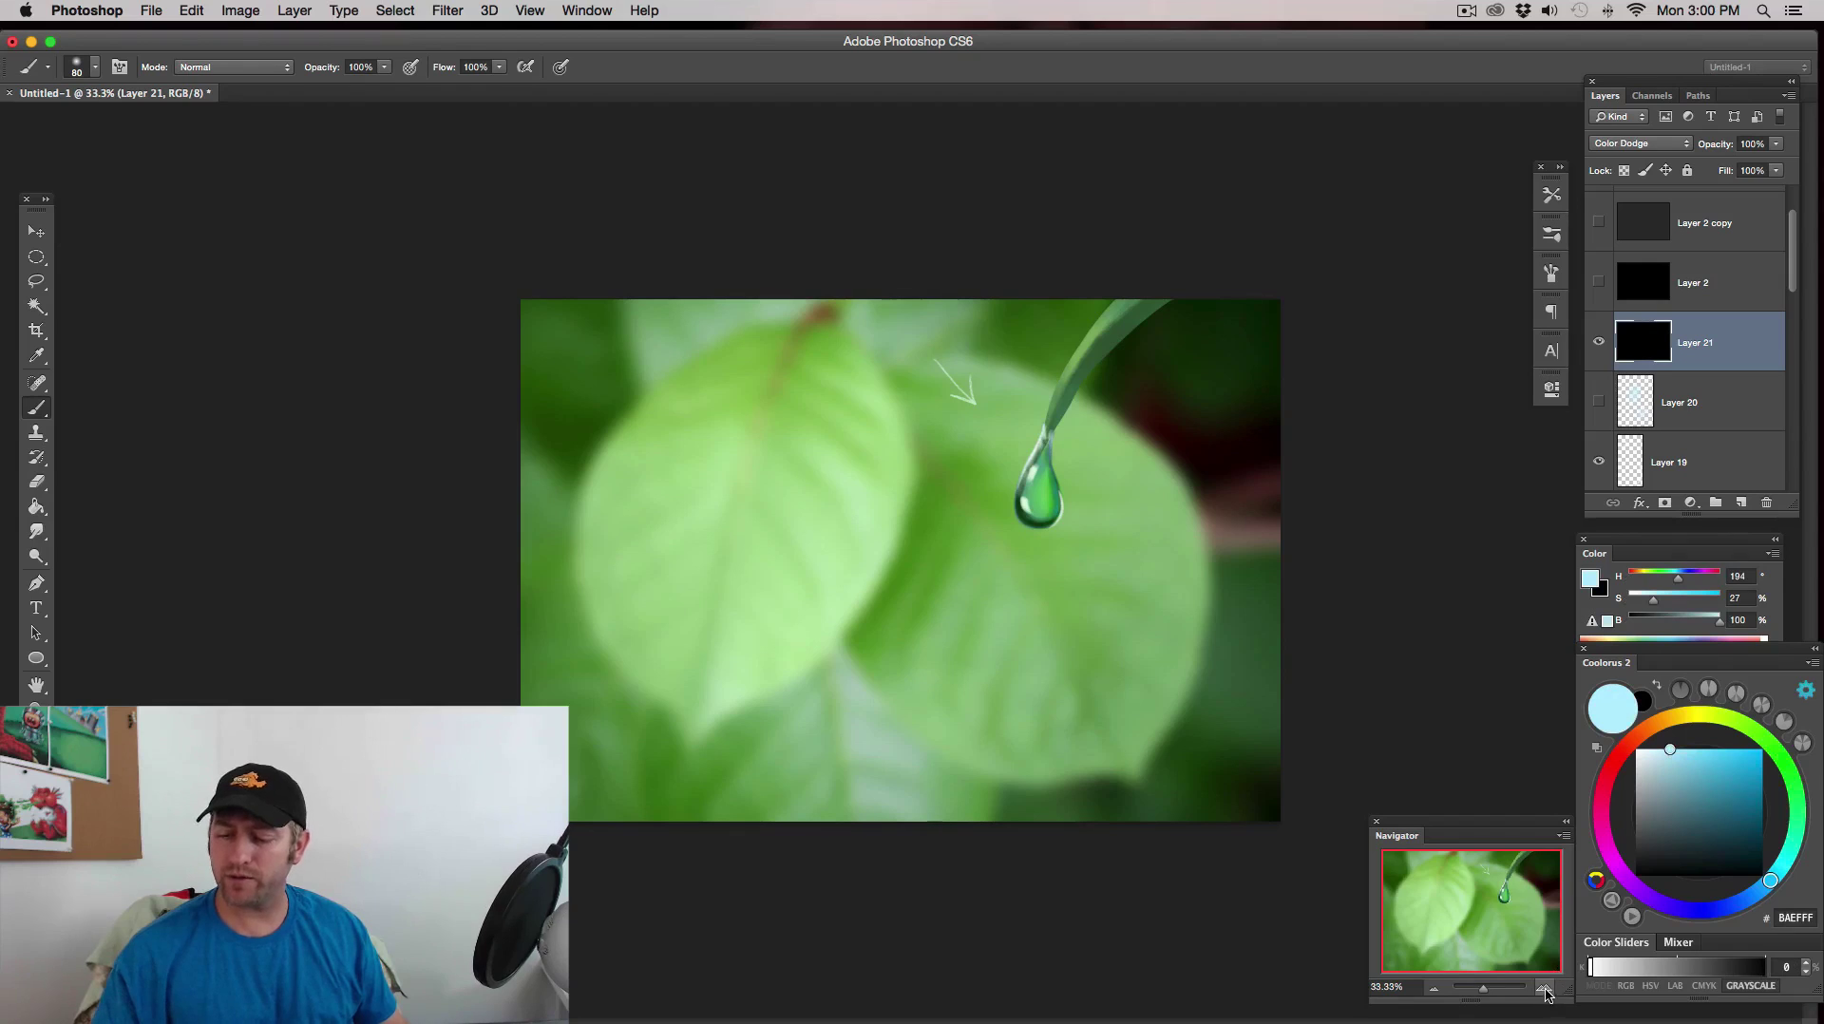
{"action": "left_click", "coordinate": [1546, 989]}
{"action": "left_click", "coordinate": [384, 66]}
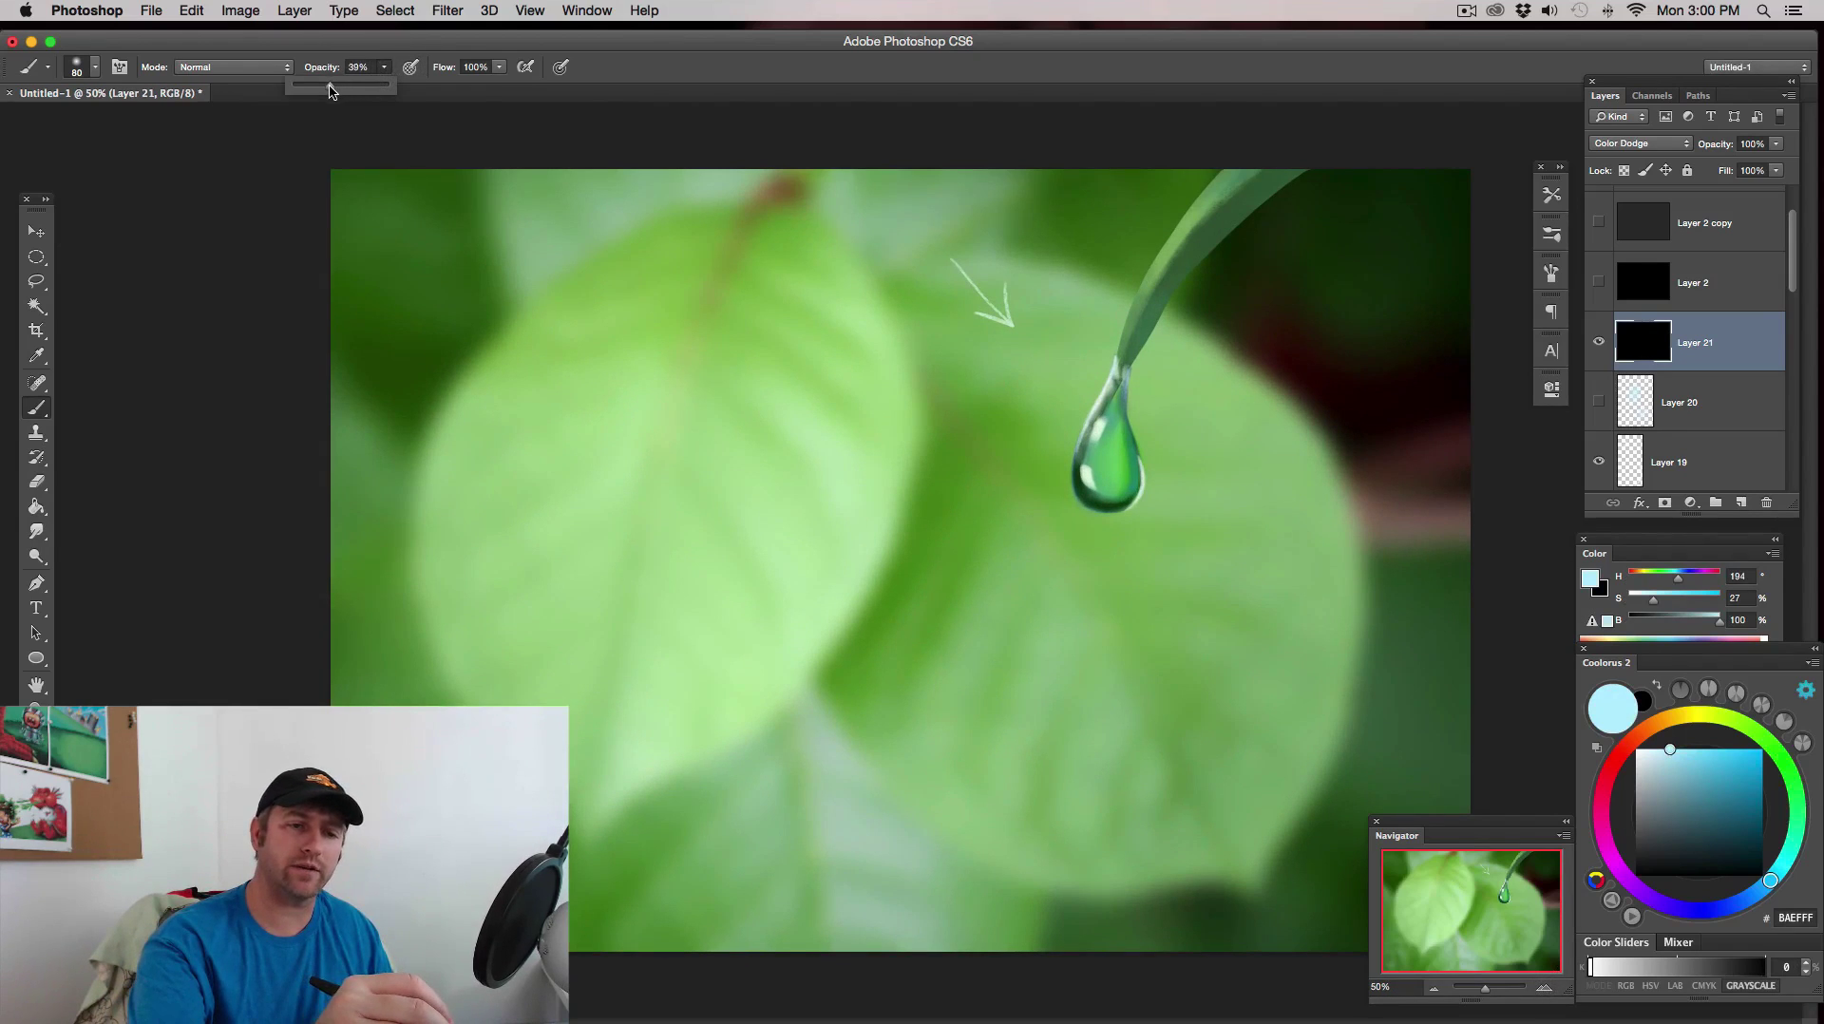
{"action": "mouse_move", "coordinate": [940, 244]}
{"action": "left_mouse_down"}
{"action": "mouse_move", "coordinate": [800, 628]}
{"action": "mouse_move", "coordinate": [904, 341]}
{"action": "mouse_move", "coordinate": [998, 195]}
{"action": "left_mouse_up"}
{"action": "key", "text": "super+z"}
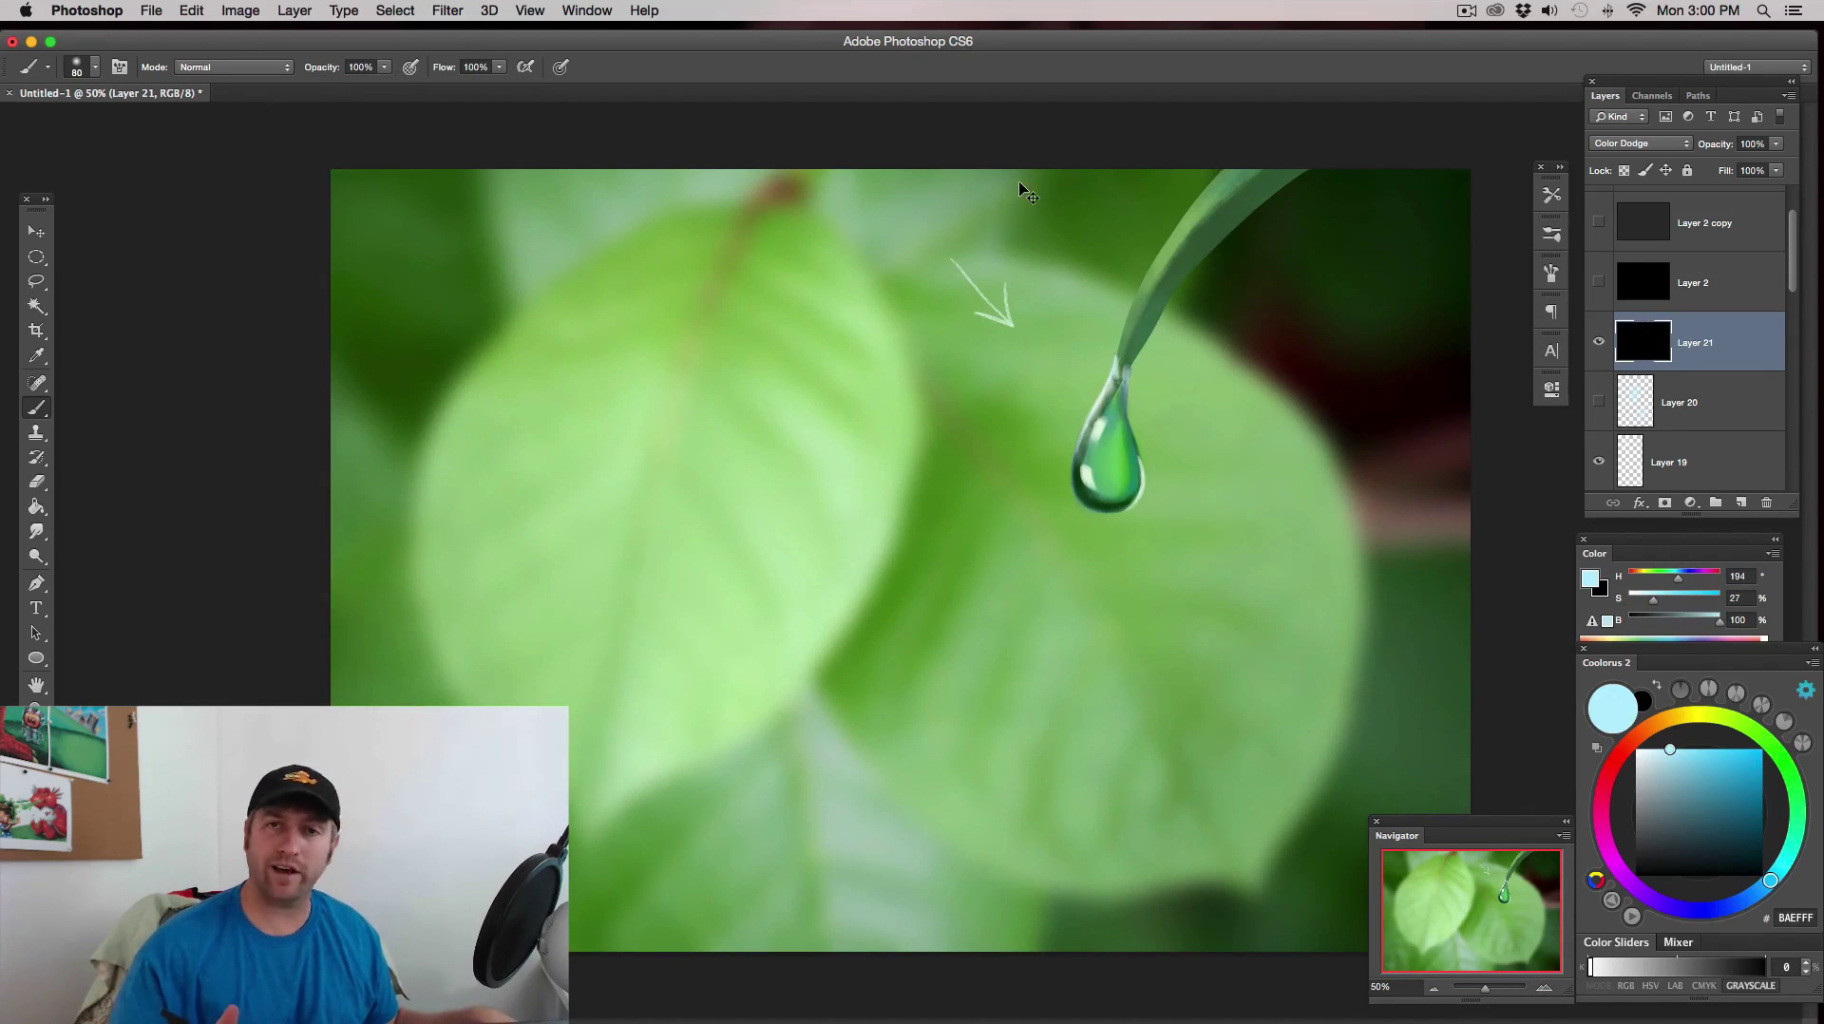
{"action": "left_click", "coordinate": [384, 67]}
{"action": "left_click_drag", "start_coordinate": [387, 84], "coordinate": [325, 88]}
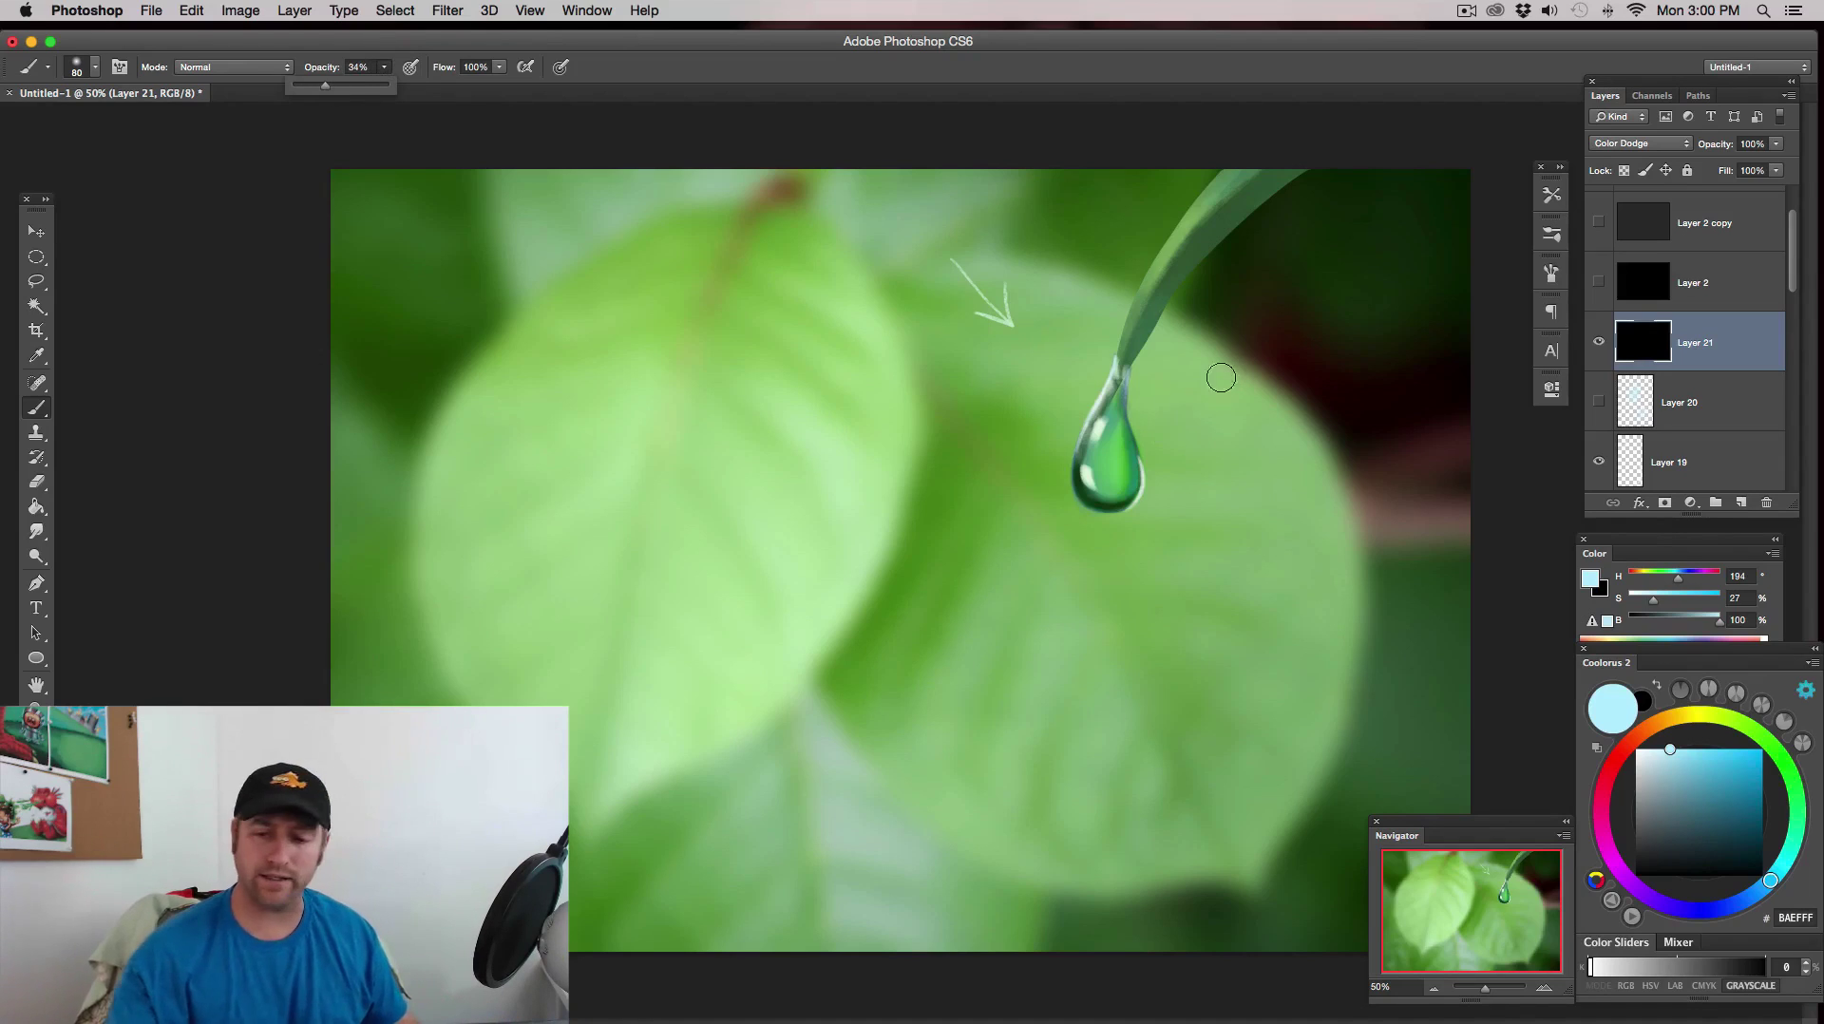
- Brush a soft dodge glow along the droplet's upper-left edge, enlarging the brush to 175 px
{"action": "left_click", "coordinate": [1109, 380]}
{"action": "key", "text": "]"}
{"action": "key", "text": "]"}
{"action": "key", "text": "]"}
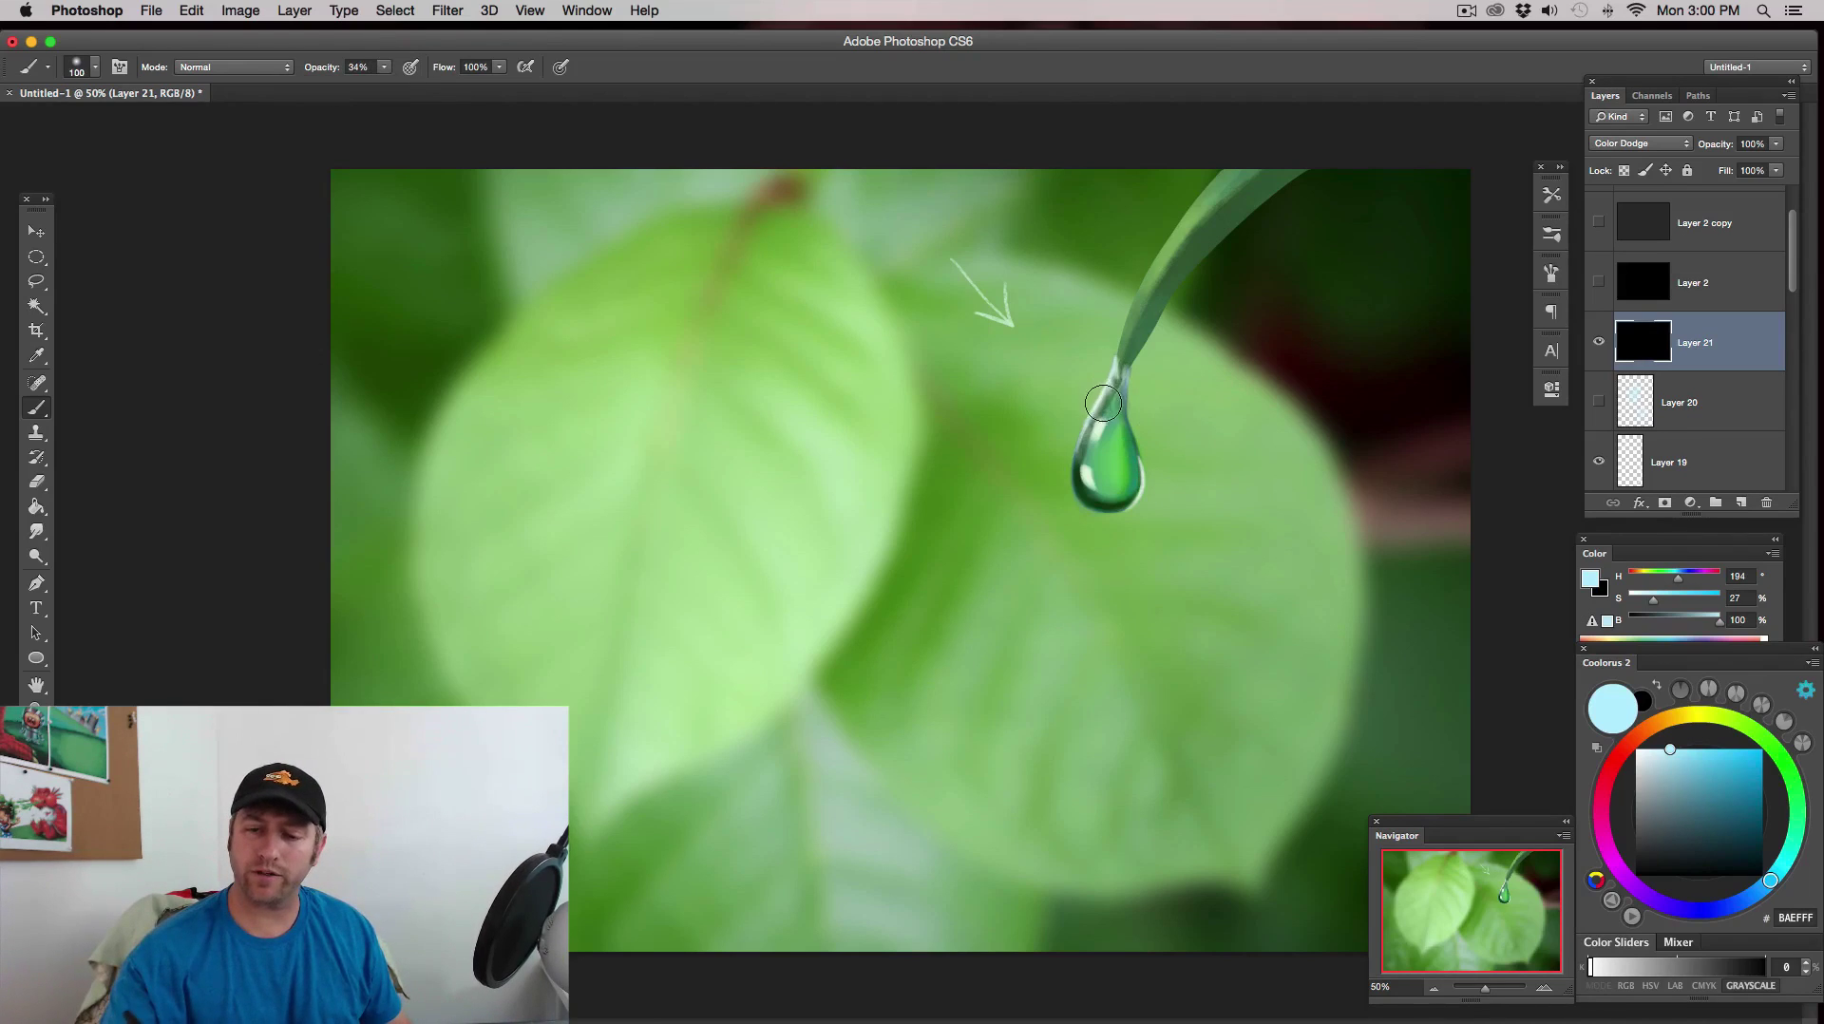
{"action": "left_click_drag", "start_coordinate": [1108, 371], "coordinate": [1071, 471]}
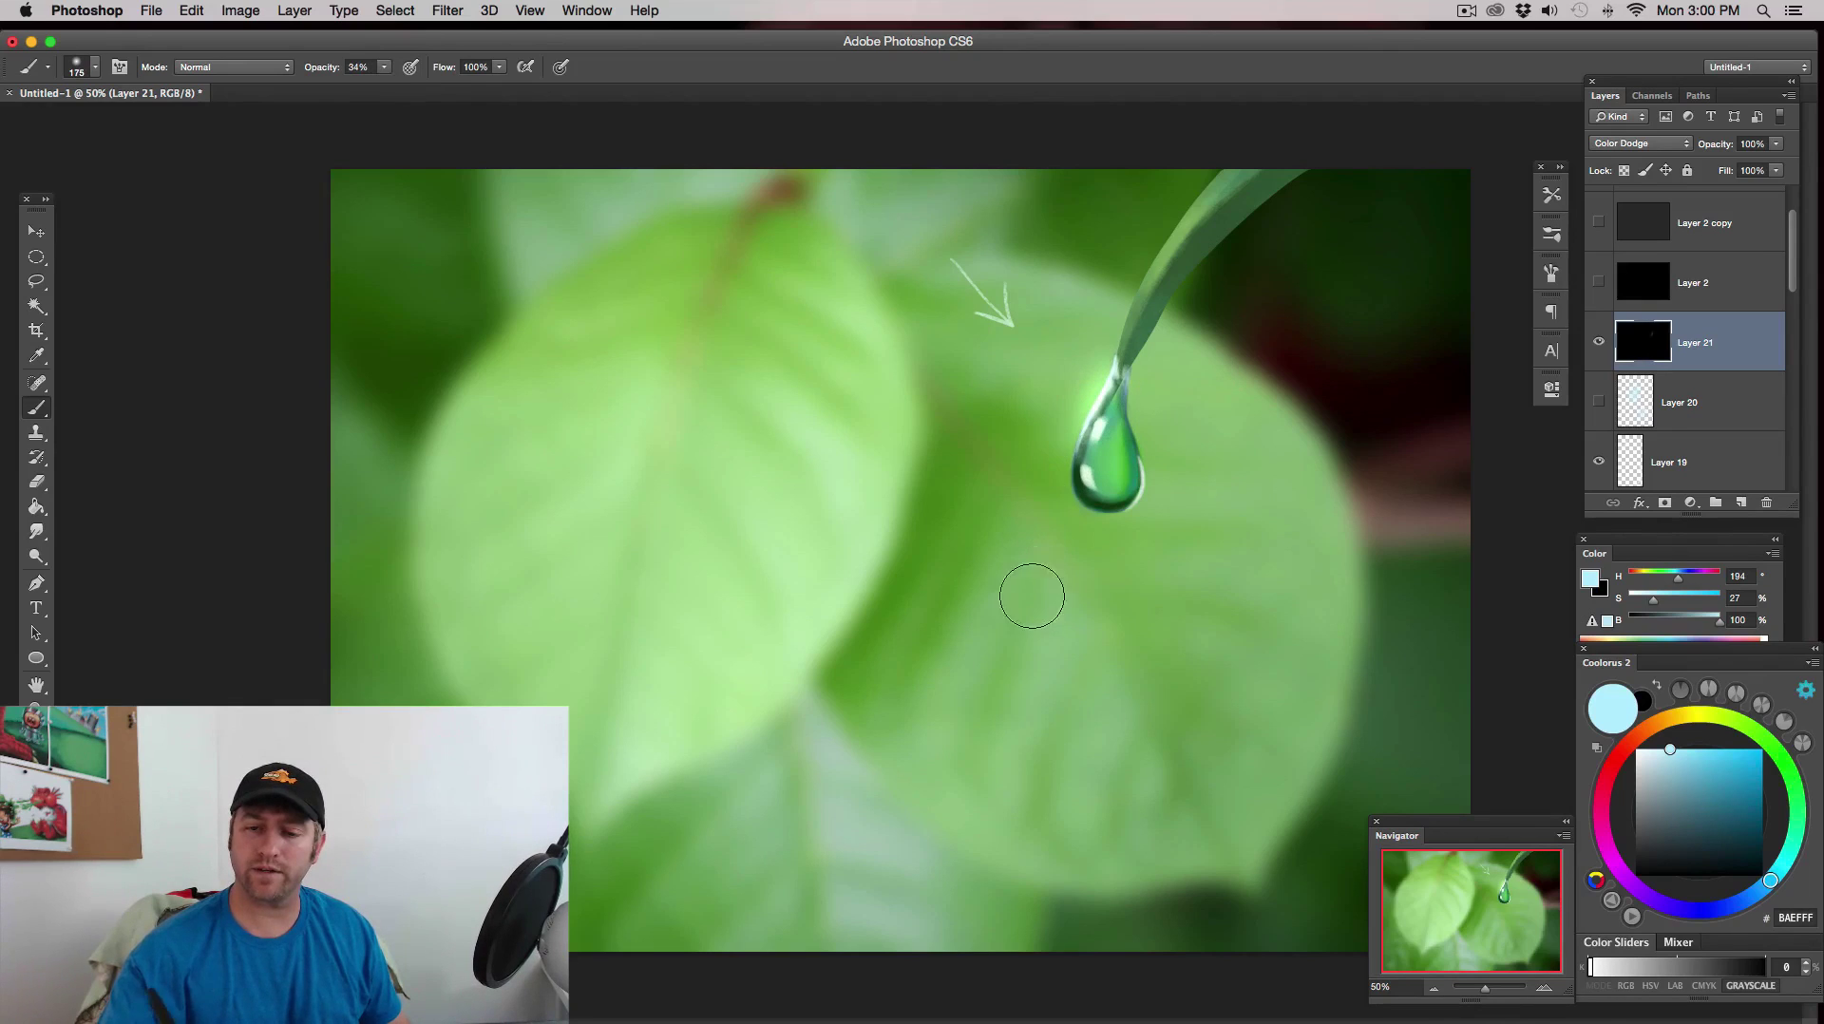
- Add dodge glow around the droplet's lower-right edge and strengthen it on the upper left, varying the brush size
{"action": "key", "text": "]"}
{"action": "key", "text": "]"}
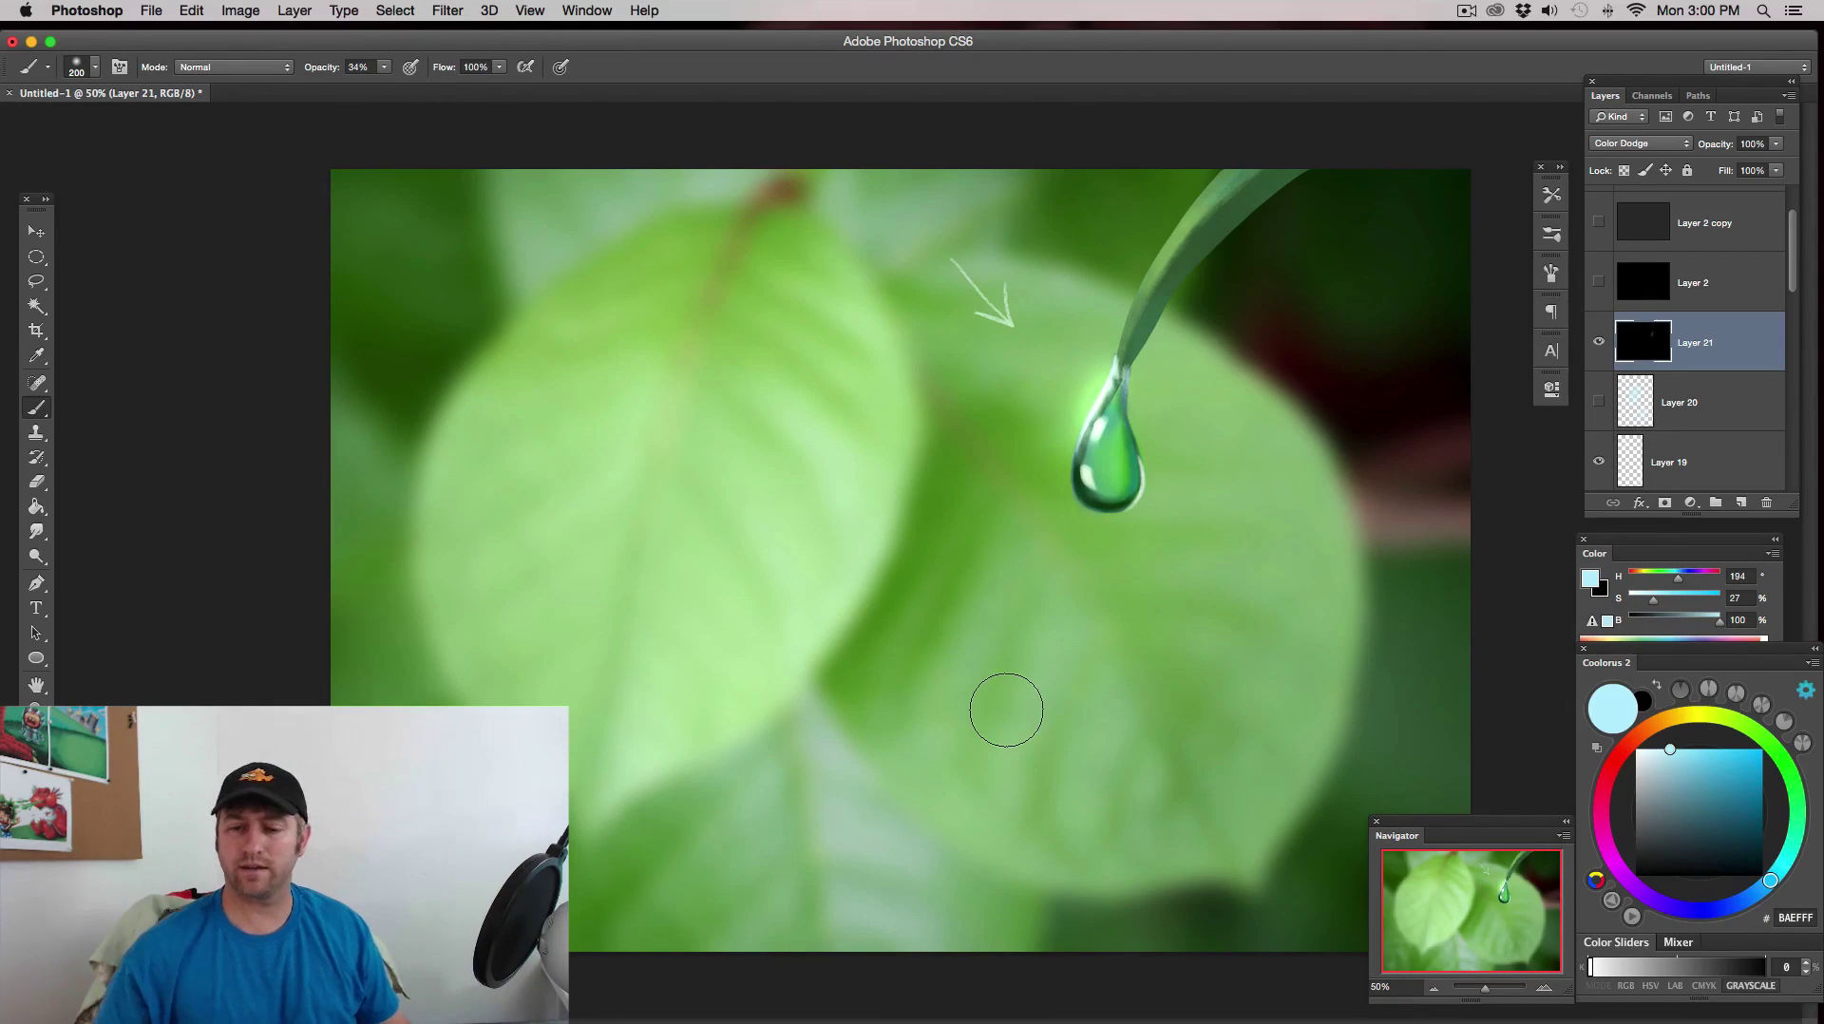
{"action": "key", "text": "bracketleft"}
{"action": "key", "text": "bracketleft"}
{"action": "key", "text": "bracketleft"}
{"action": "left_click_drag", "start_coordinate": [1151, 481], "coordinate": [1105, 545]}
{"action": "key", "text": "bracketleft"}
{"action": "key", "text": "bracketright"}
{"action": "key", "text": "bracketright"}
{"action": "key", "text": "bracketright"}
{"action": "left_click_drag", "start_coordinate": [1094, 406], "coordinate": [1085, 430]}
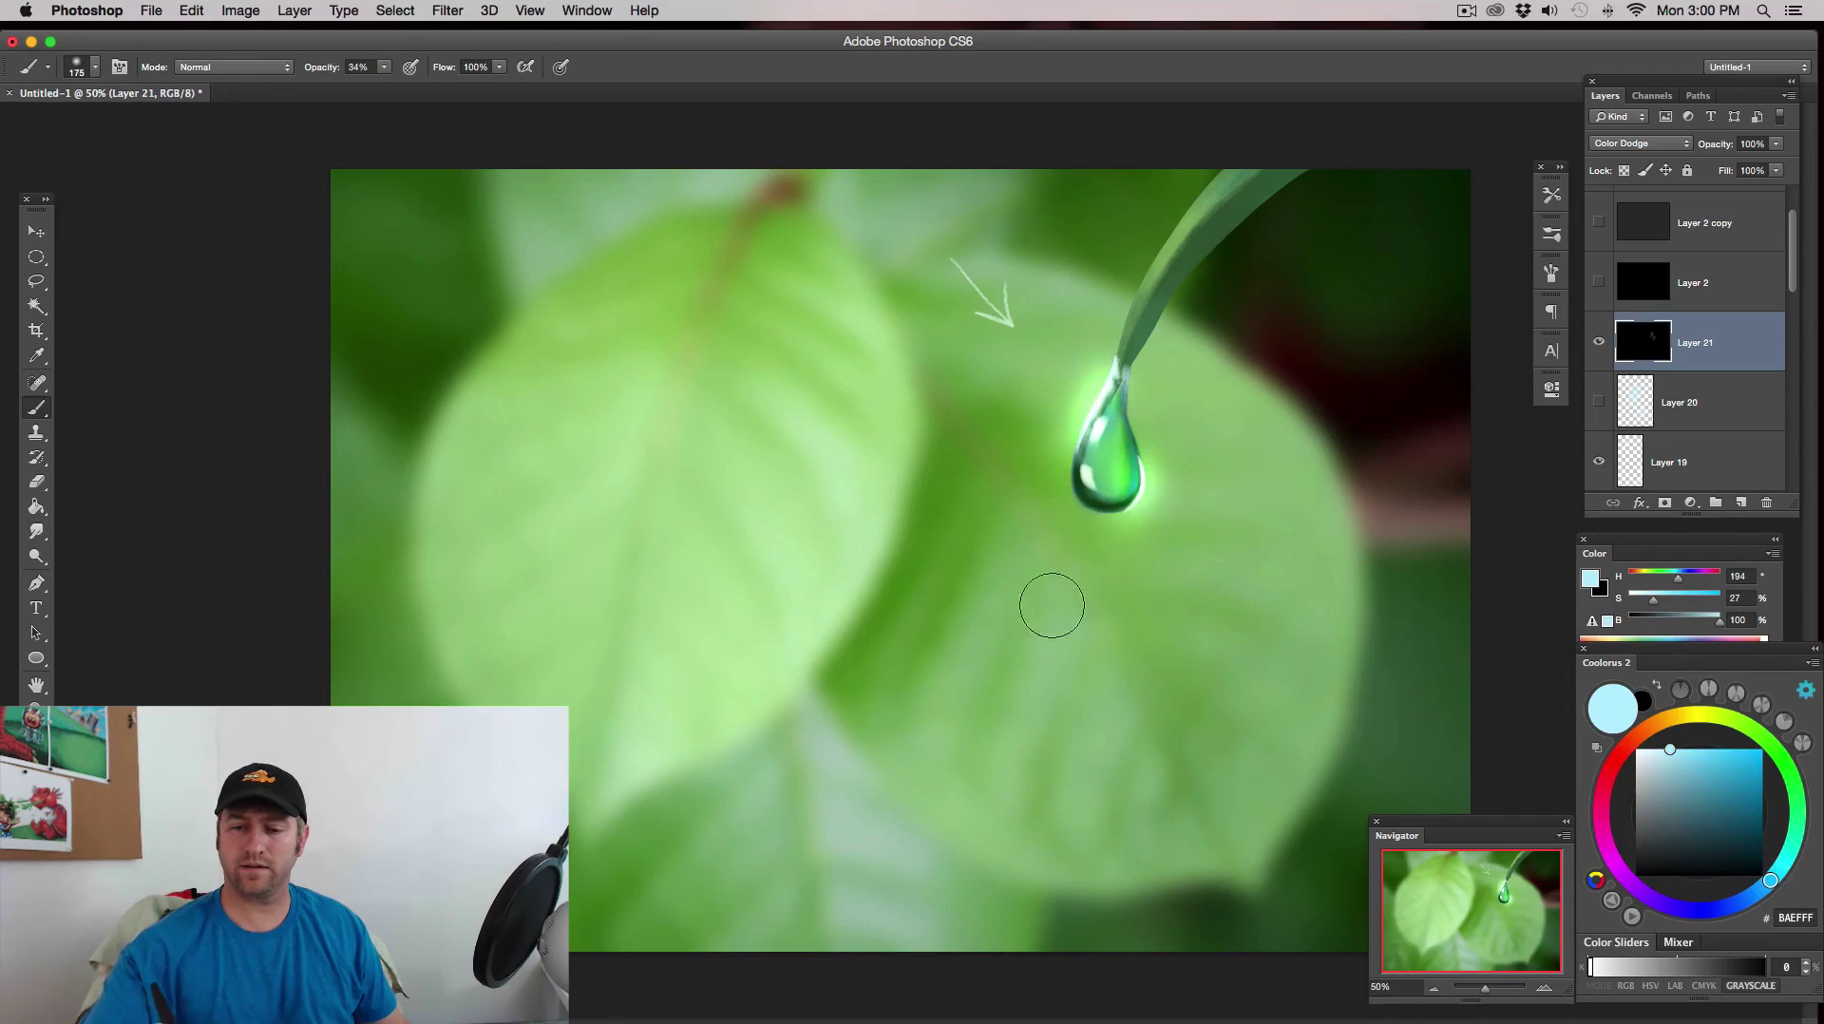
- Change the painting colour to darker blue #2168A0 and brush a dodge glow around the droplet on Layer 21
{"action": "left_click", "coordinate": [1438, 987]}
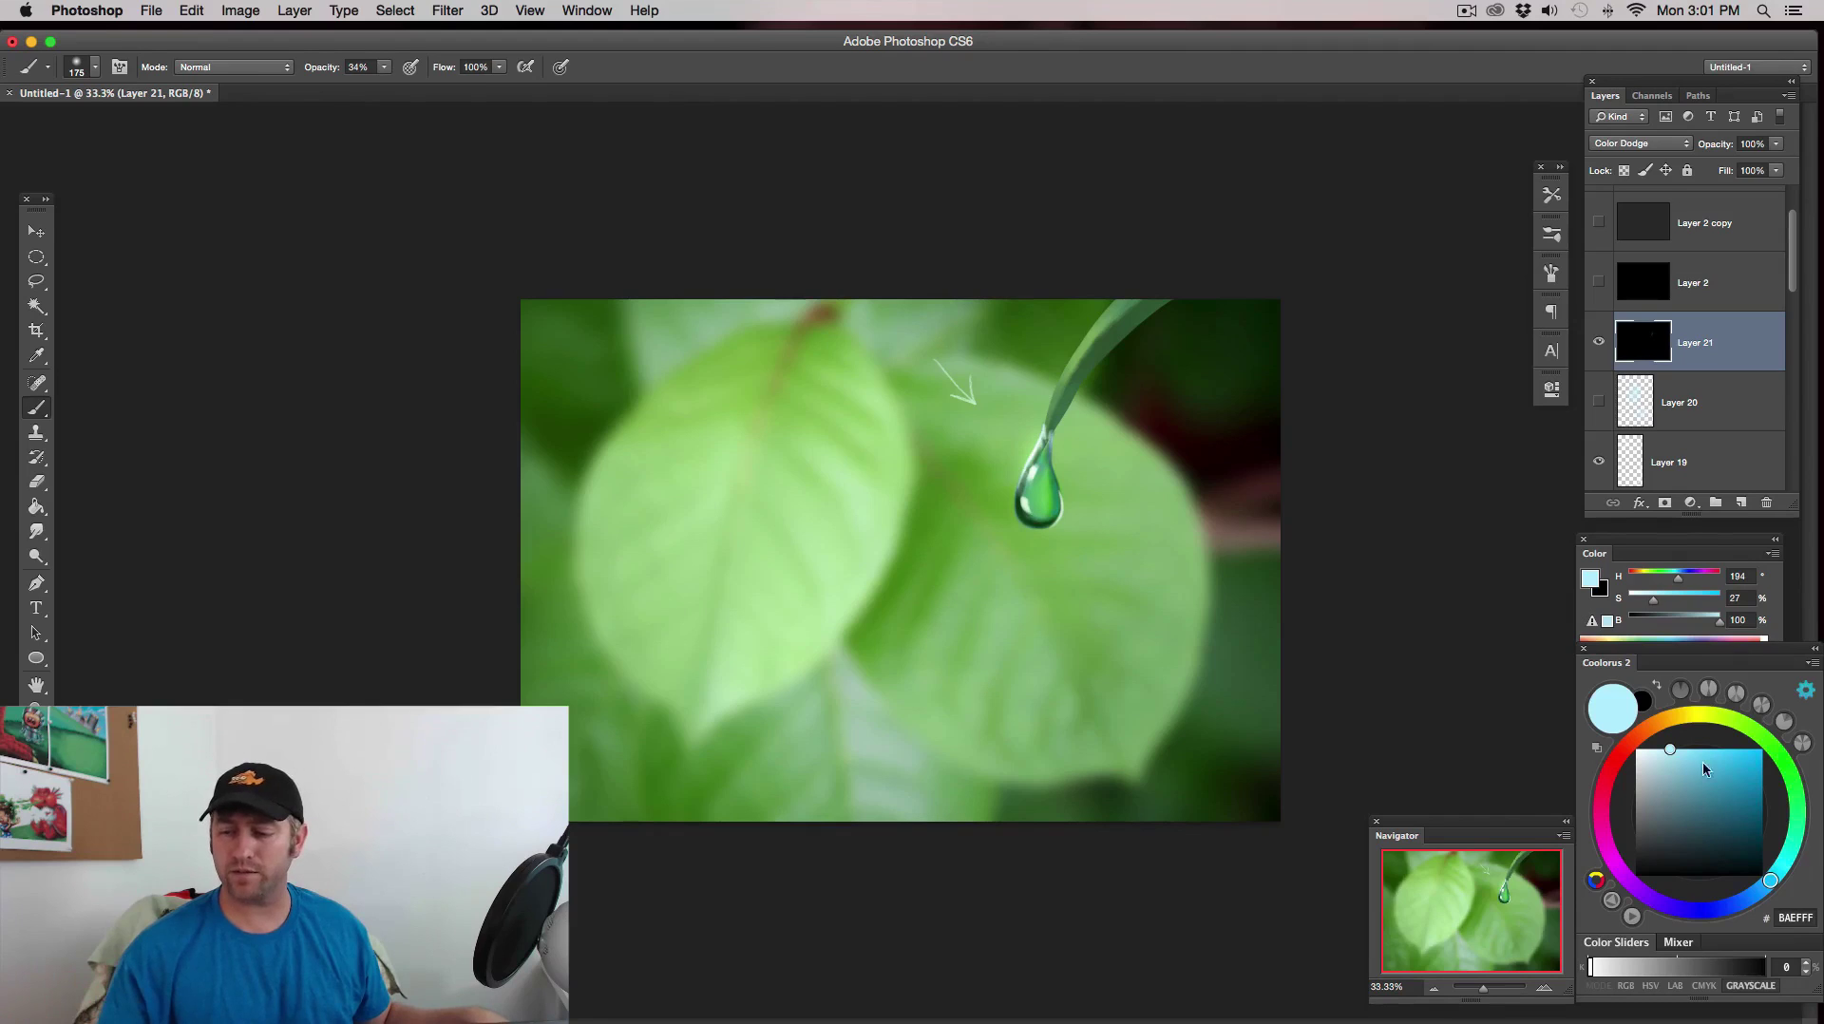
{"action": "left_click_drag", "start_coordinate": [1706, 770], "coordinate": [1743, 750]}
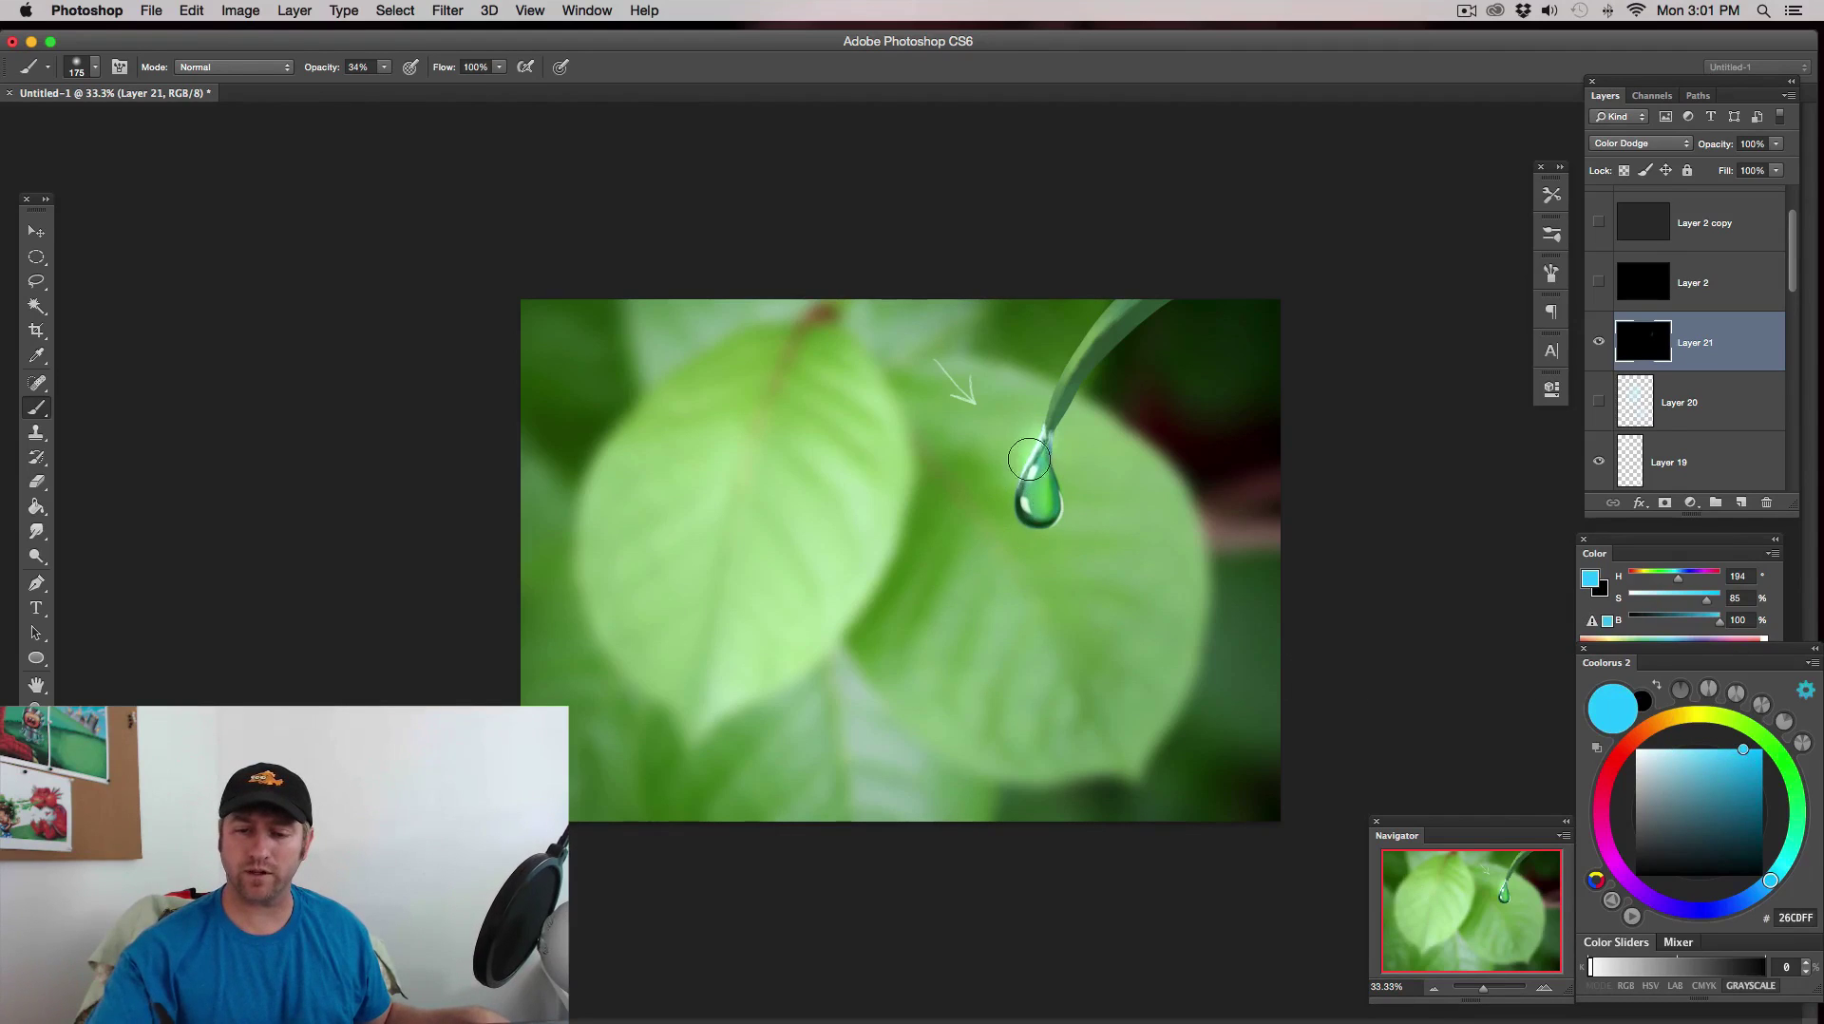
{"action": "left_click_drag", "start_coordinate": [1773, 883], "coordinate": [1754, 895]}
{"action": "left_click", "coordinate": [1736, 796]}
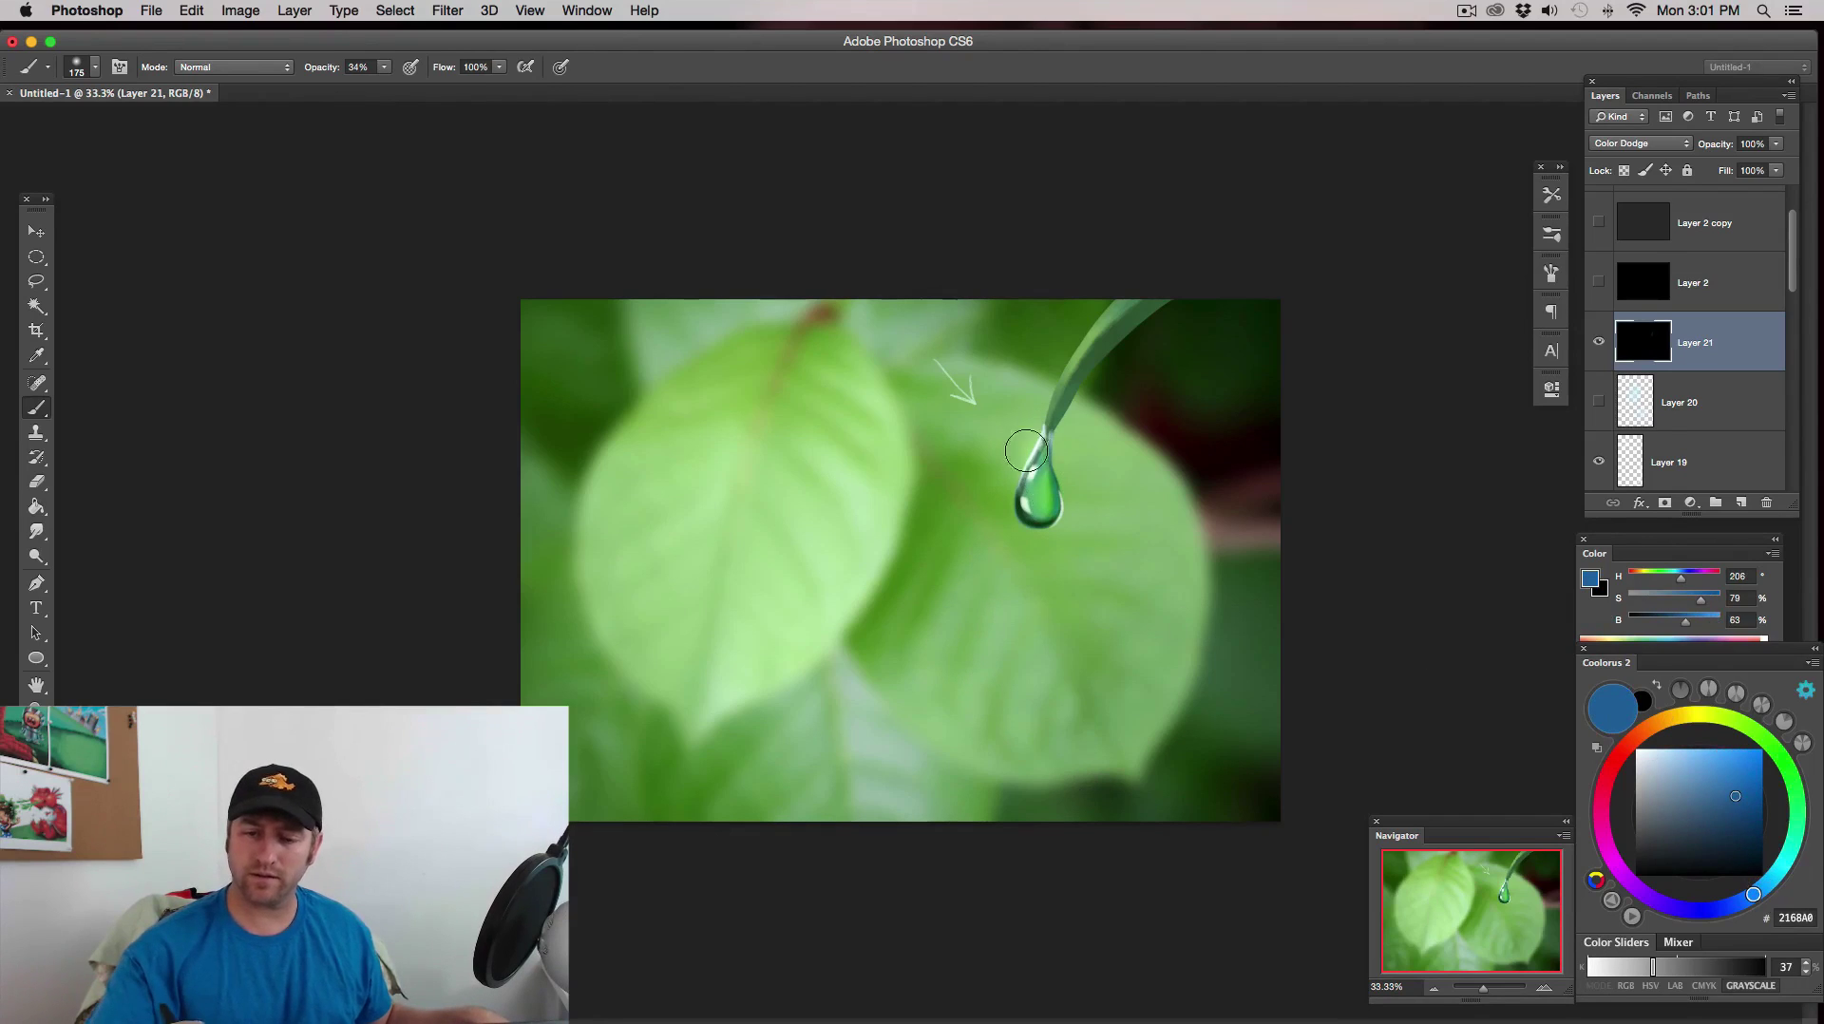
{"action": "mouse_move", "coordinate": [1018, 493]}
{"action": "left_mouse_down"}
{"action": "mouse_move", "coordinate": [1020, 548]}
{"action": "mouse_move", "coordinate": [1052, 487]}
{"action": "mouse_move", "coordinate": [1050, 560]}
{"action": "mouse_move", "coordinate": [1060, 487]}
{"action": "mouse_move", "coordinate": [1045, 525]}
{"action": "mouse_move", "coordinate": [1047, 540]}
{"action": "left_mouse_up"}
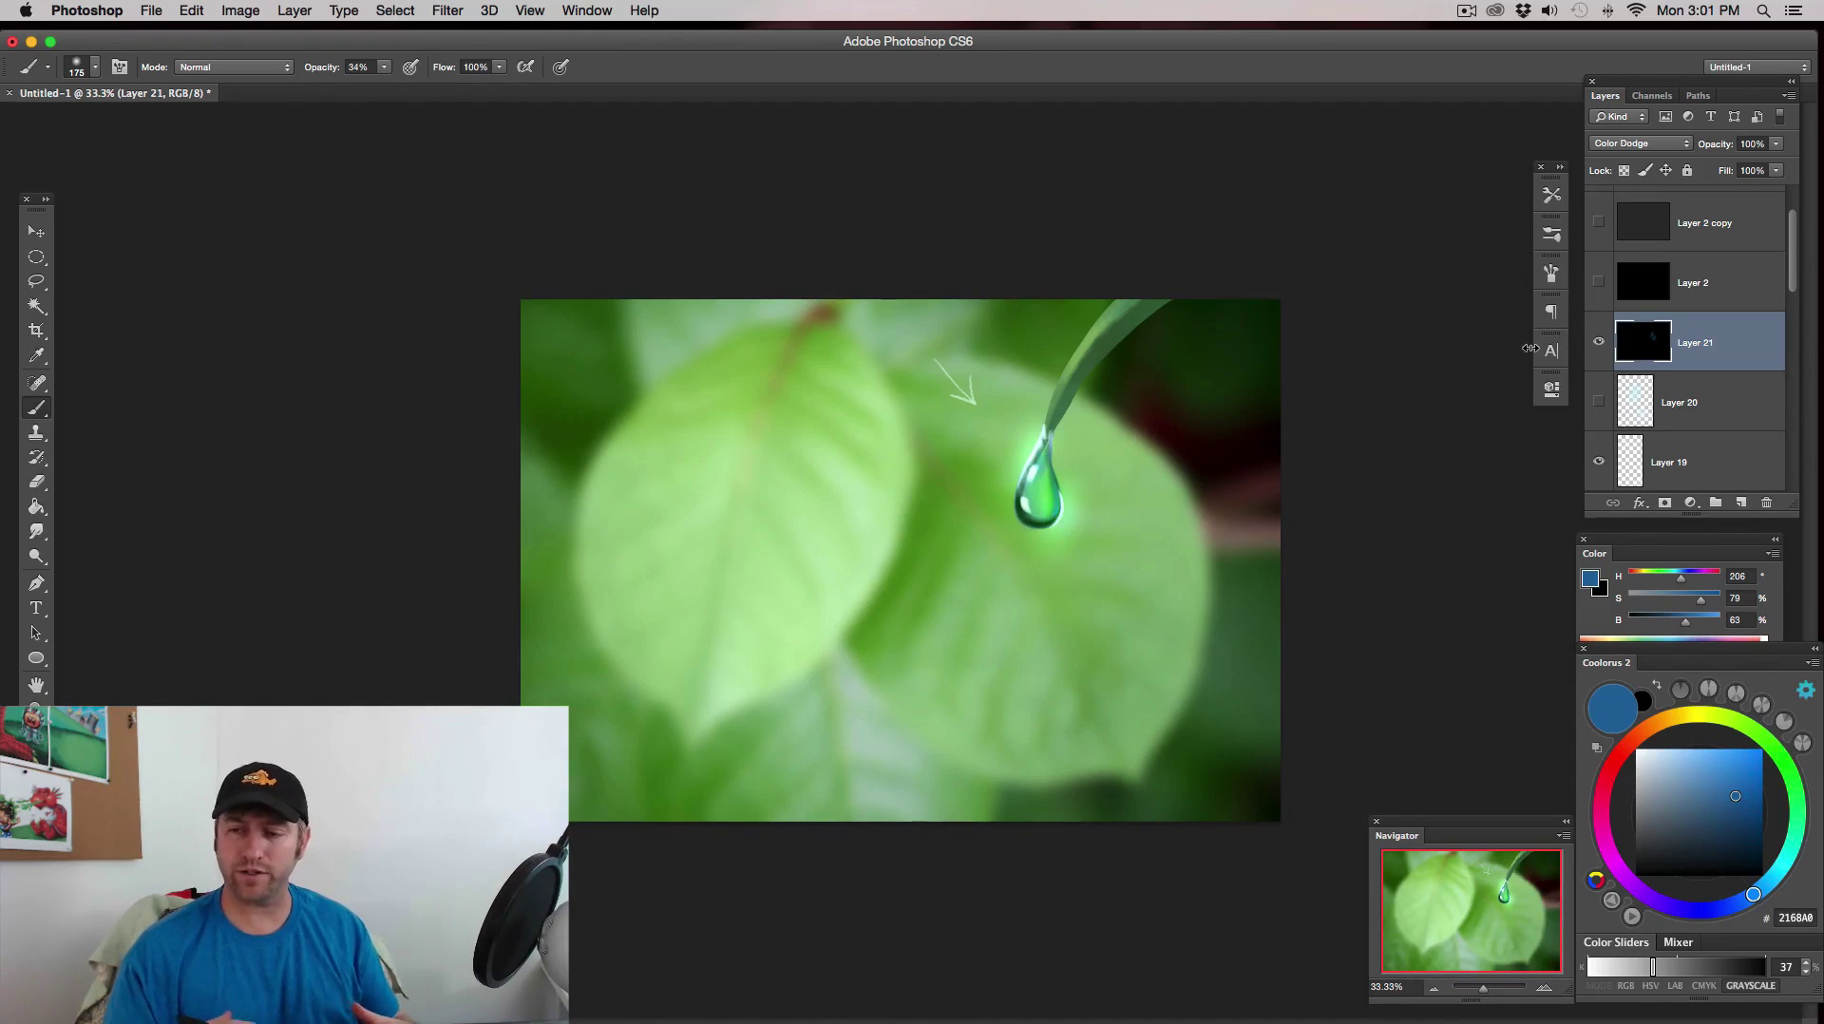
- Show Layer 20 again and delete the Color Dodge layer, Layer 21
{"action": "left_click", "coordinate": [1599, 342]}
{"action": "left_click", "coordinate": [1600, 406]}
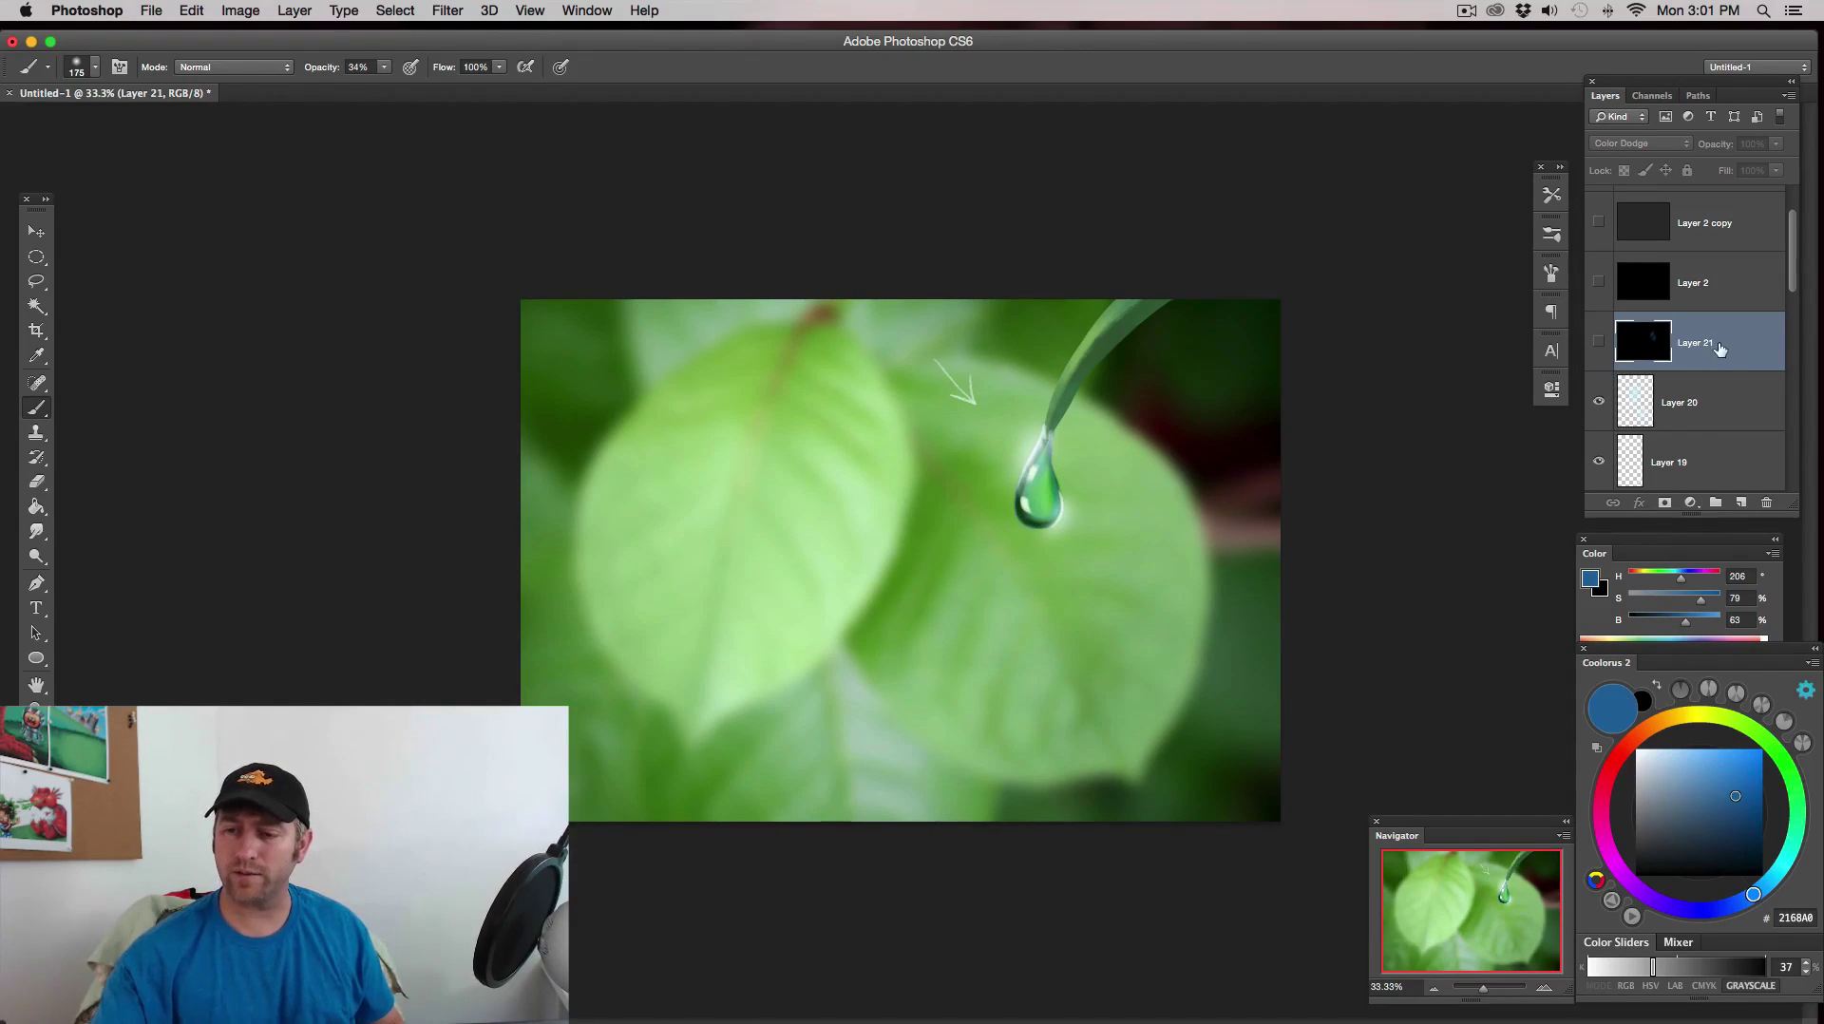
{"action": "left_click", "coordinate": [1767, 502]}
{"action": "key", "text": "Return"}
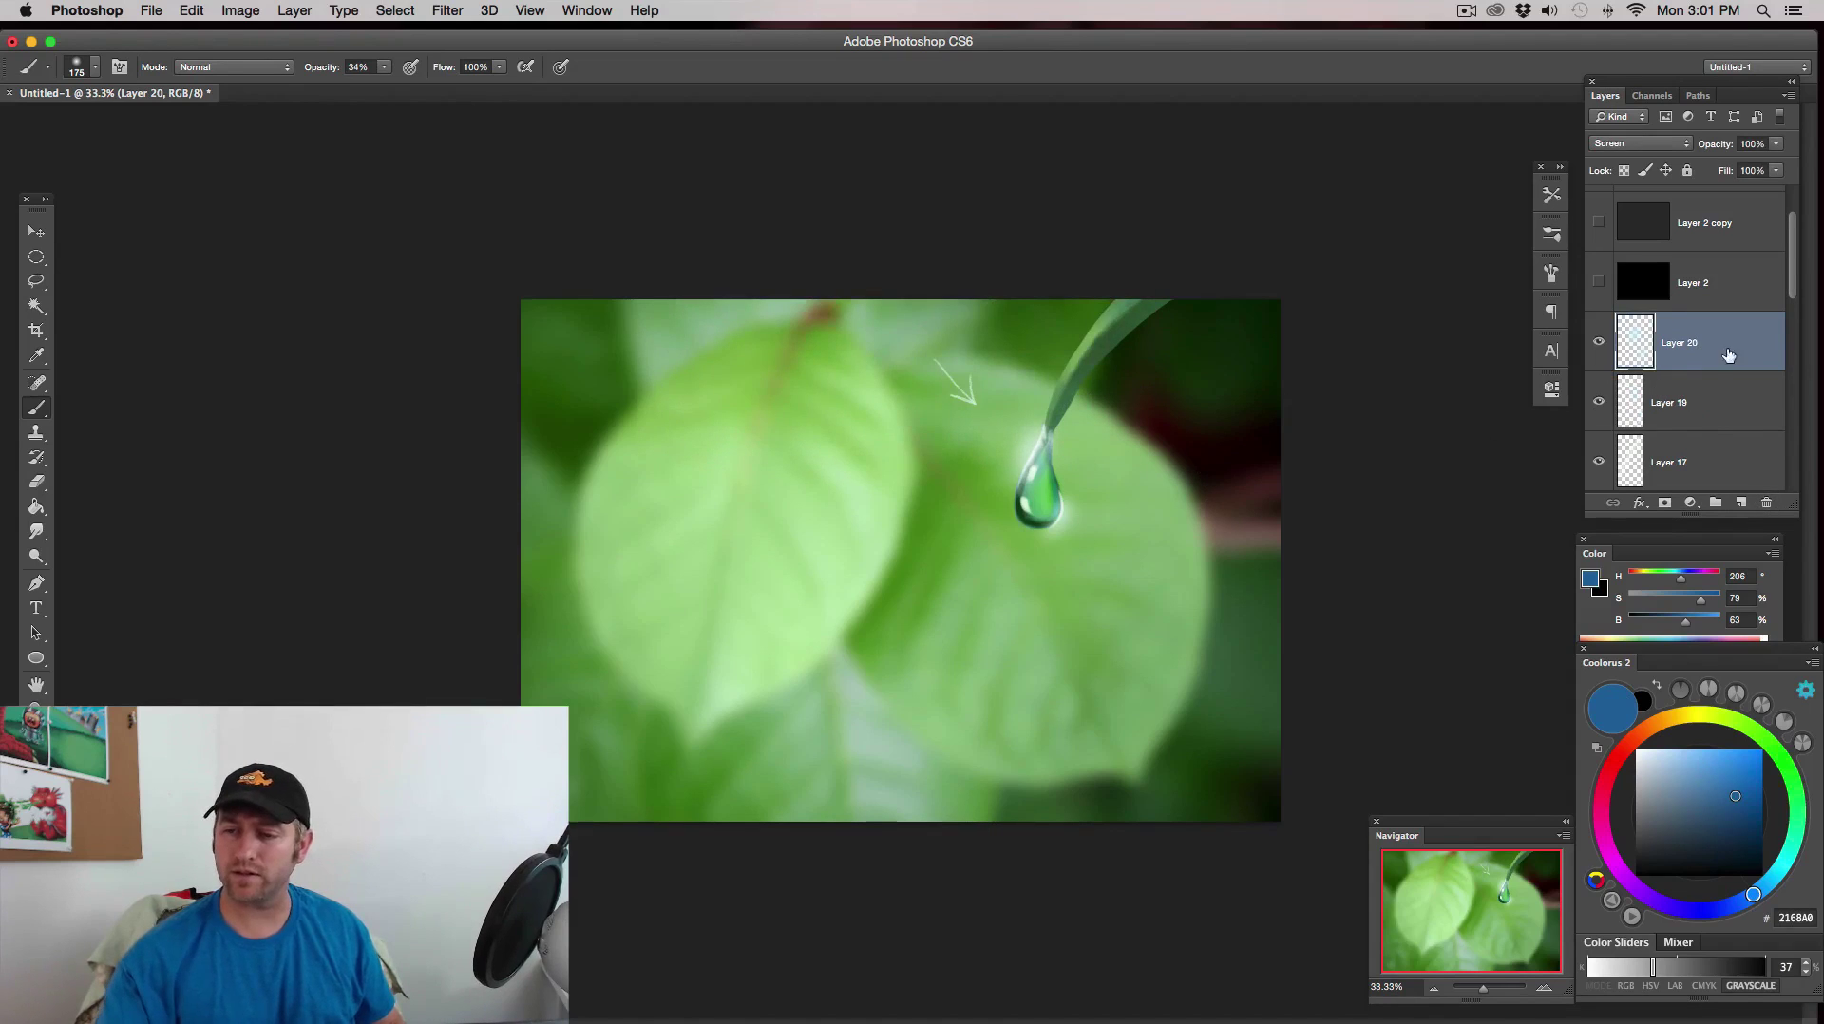
- Switch to near-white #FAFCFF and reduce the brush to 45 px for touching up the droplet's glow on Layer 20
{"action": "left_click_drag", "start_coordinate": [1713, 757], "coordinate": [1638, 750]}
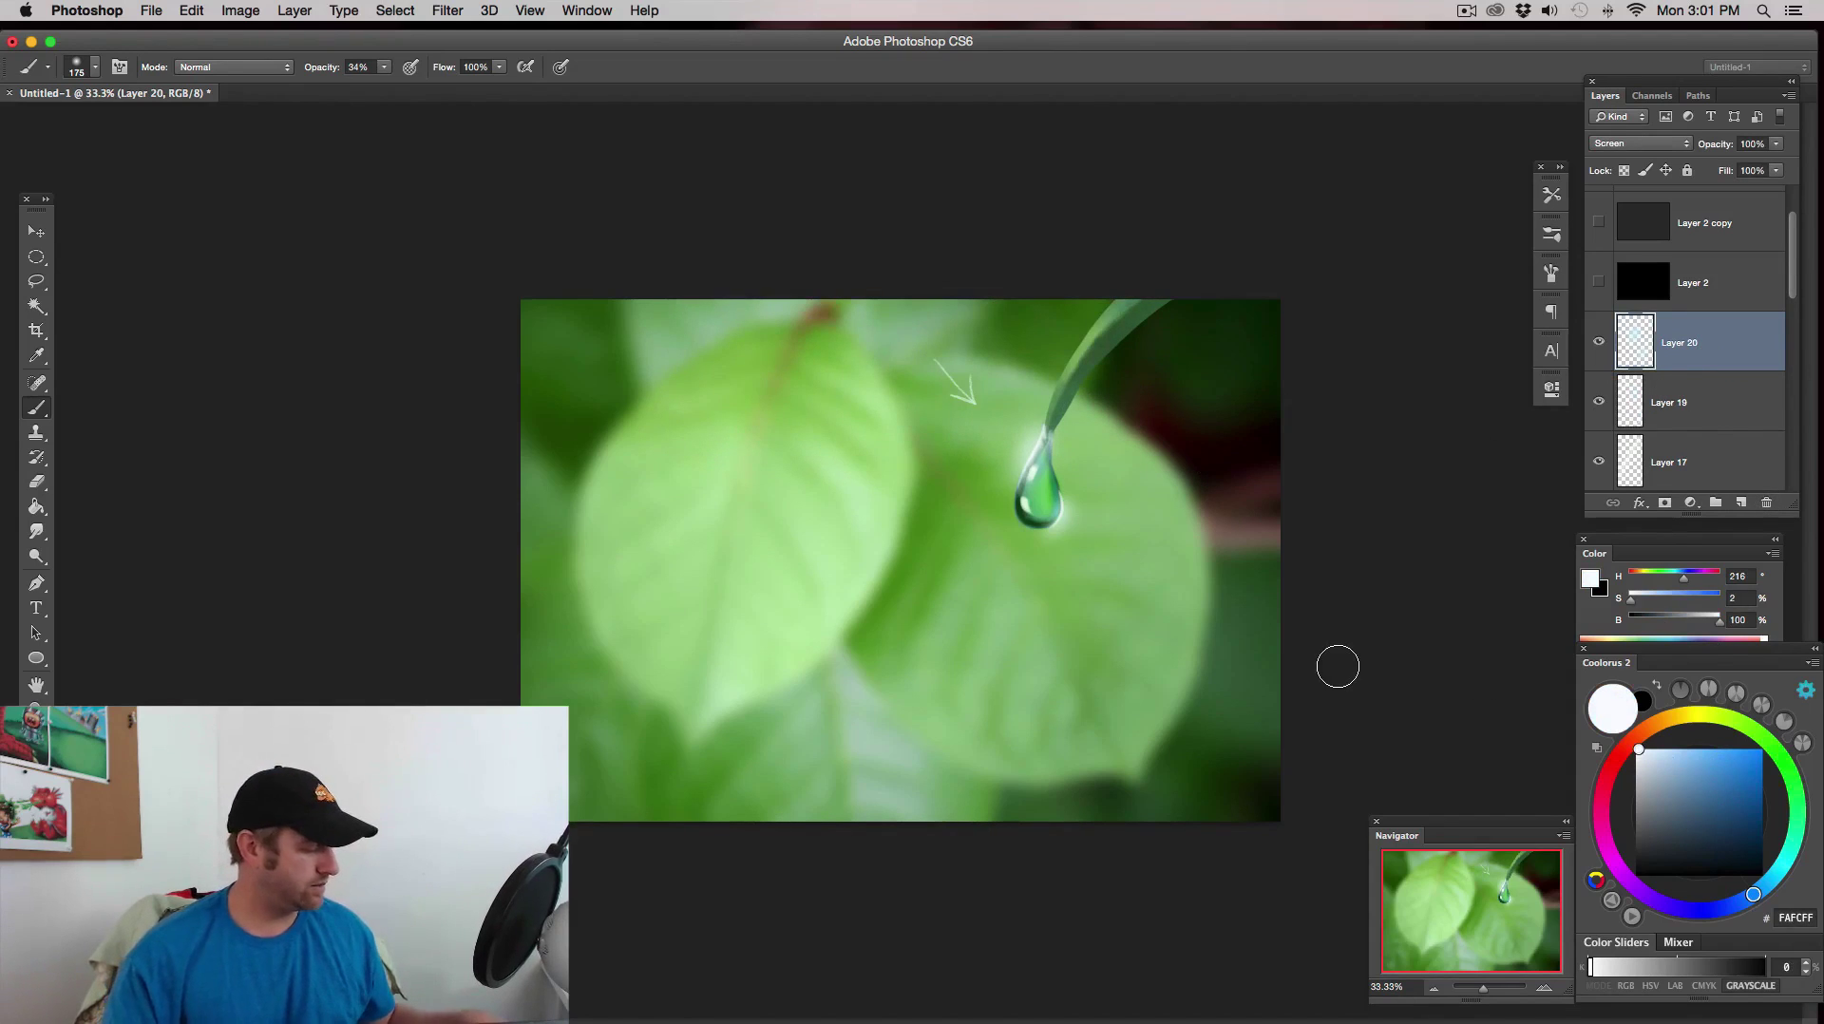
{"action": "key", "text": "bracketleft"}
{"action": "key", "text": "bracketleft"}
{"action": "key", "text": "bracketleft"}
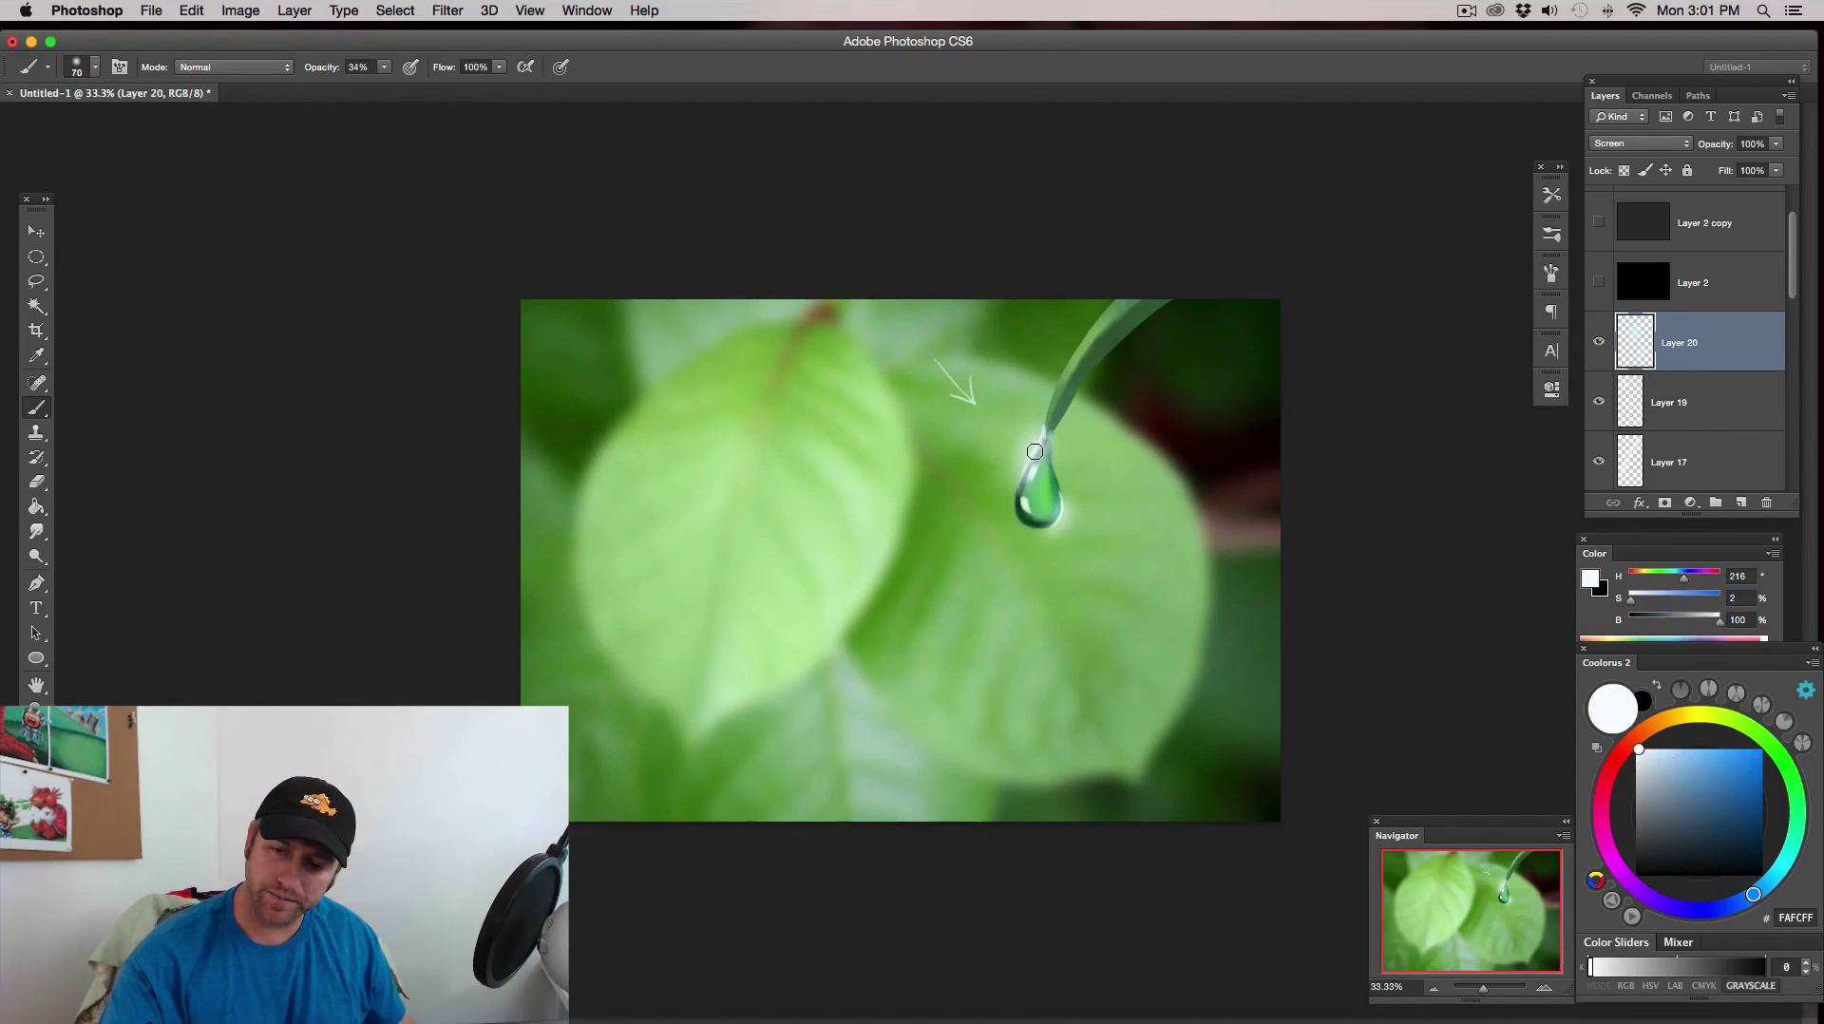
{"action": "key", "text": "bracketleft"}
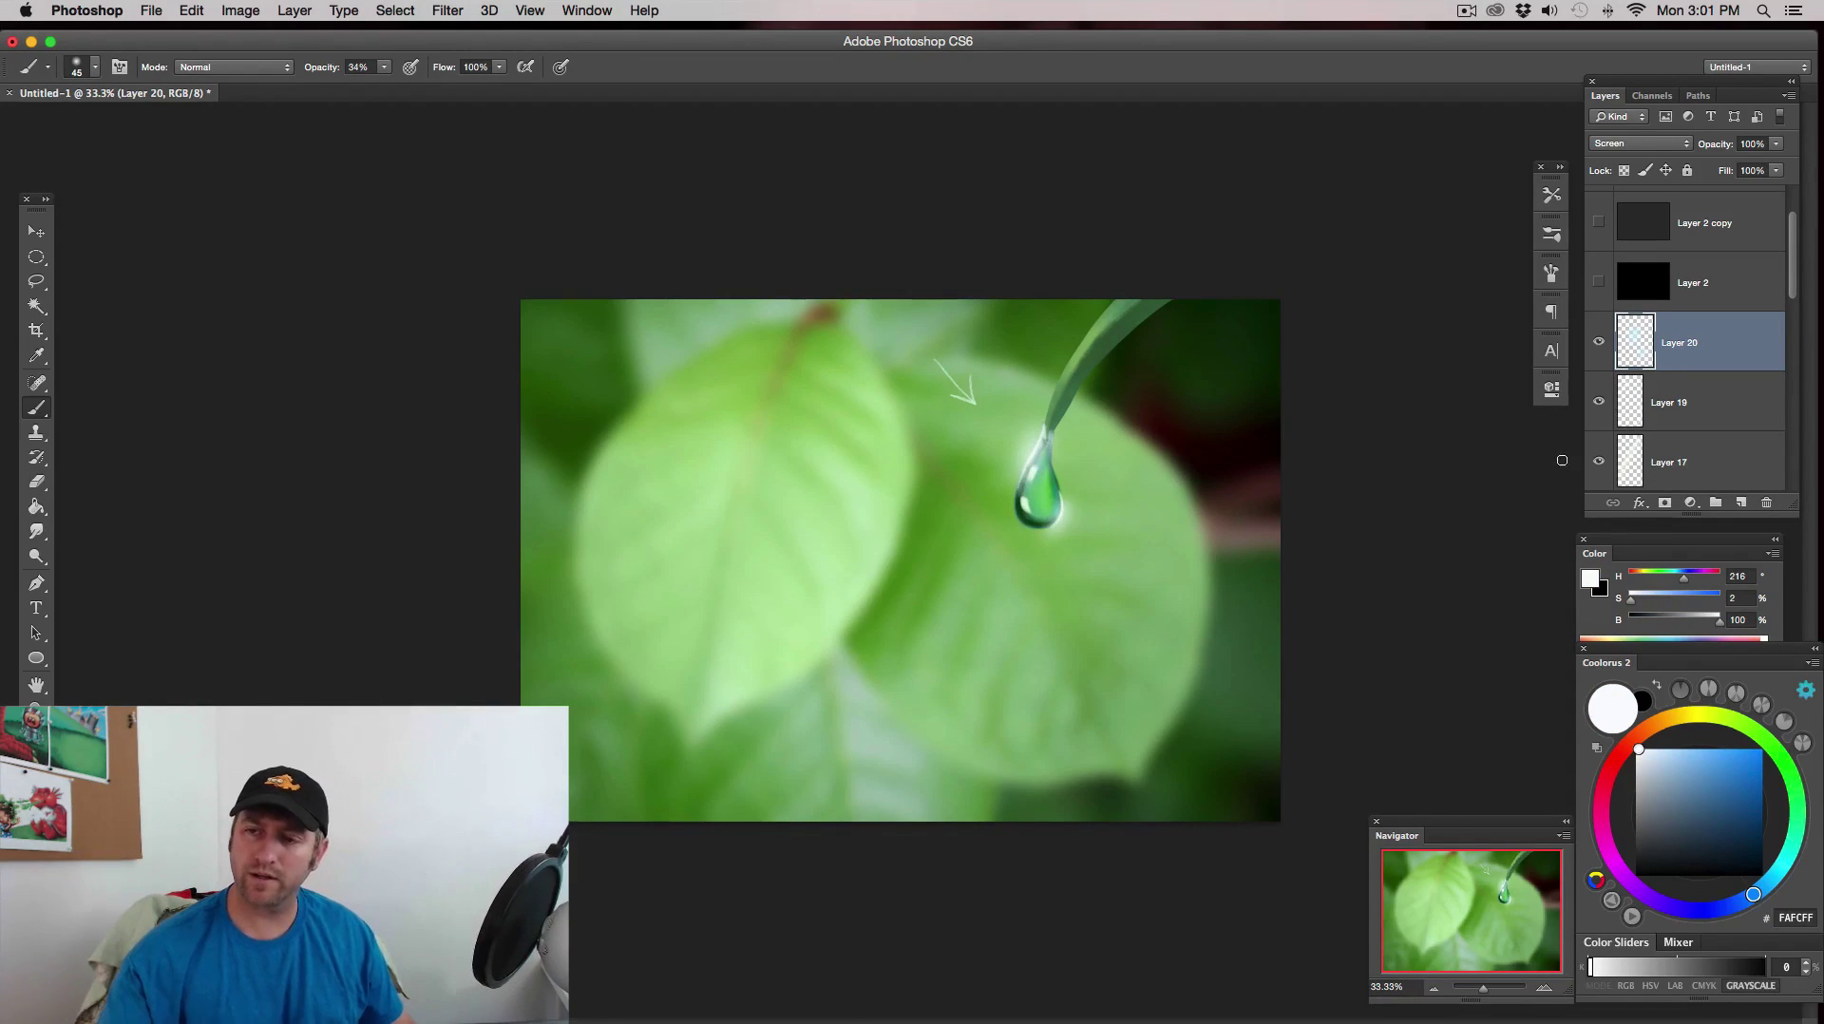
{"action": "key", "text": "bracketleft"}
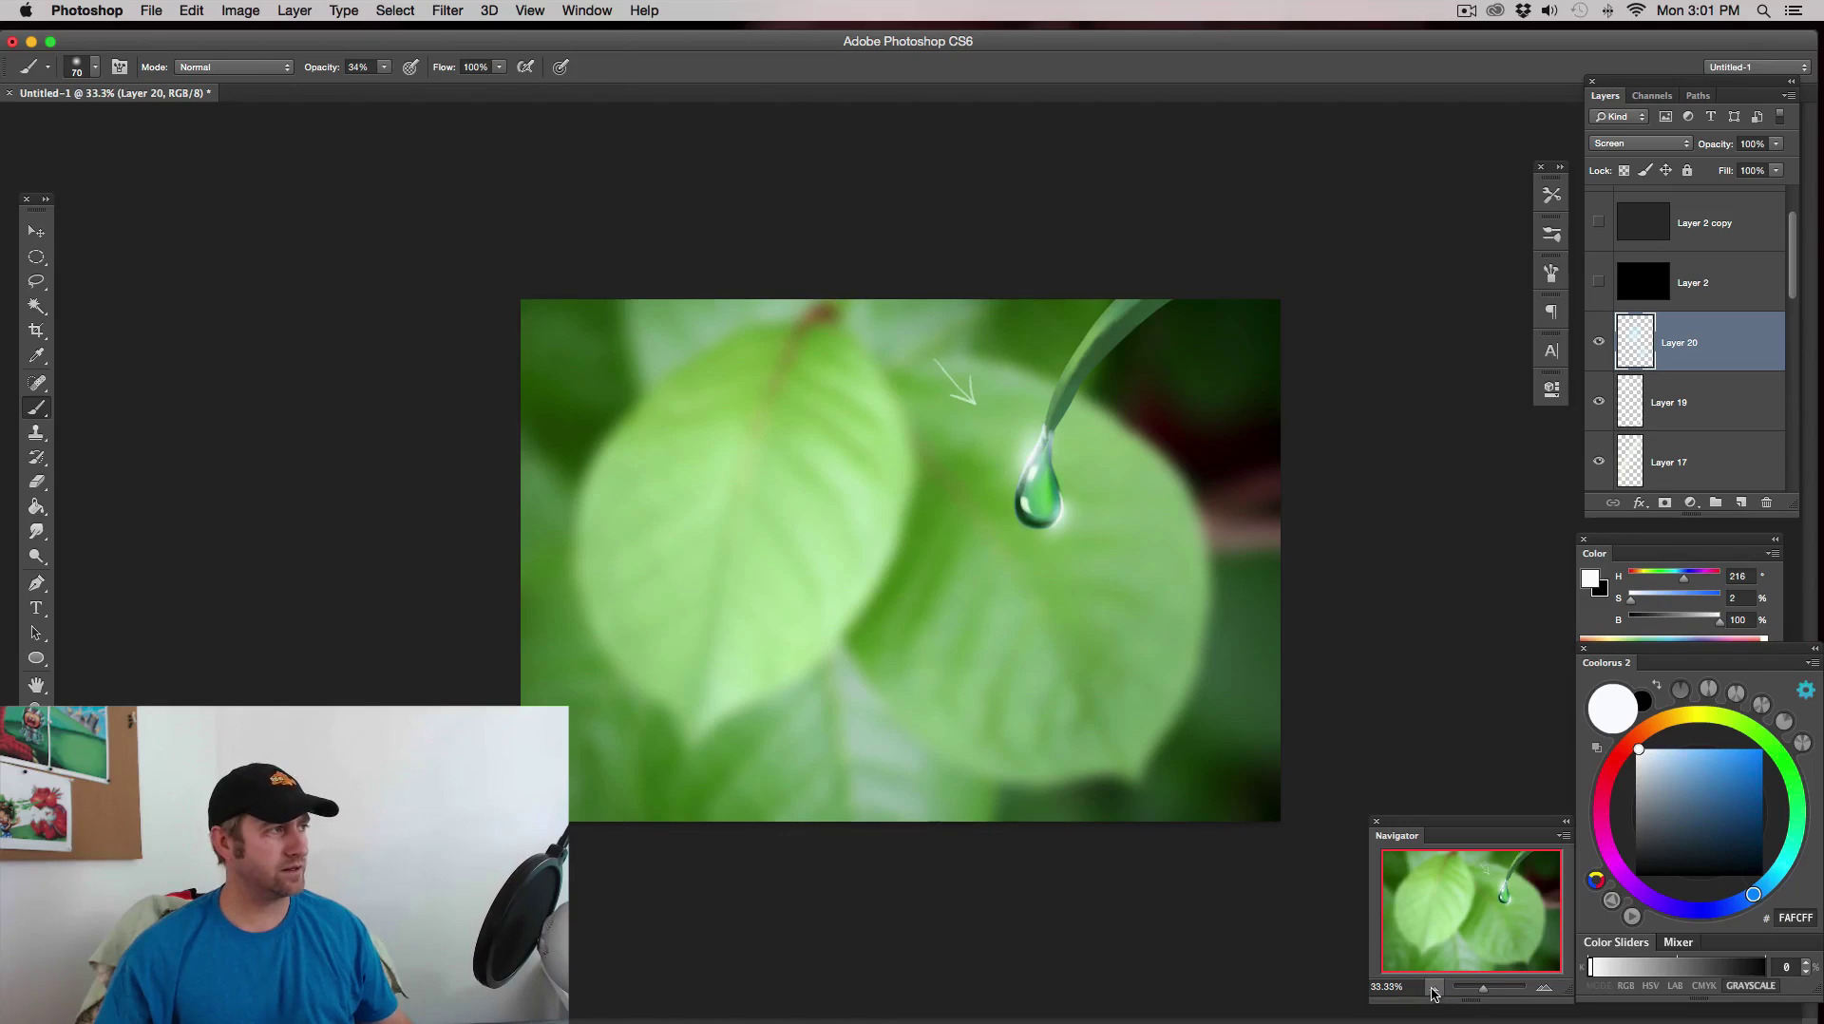
- Create a new layer above Layer 20 and brush small near-white specks inside the lower part of the droplet at 34% opacity
{"action": "left_click", "coordinate": [1543, 990]}
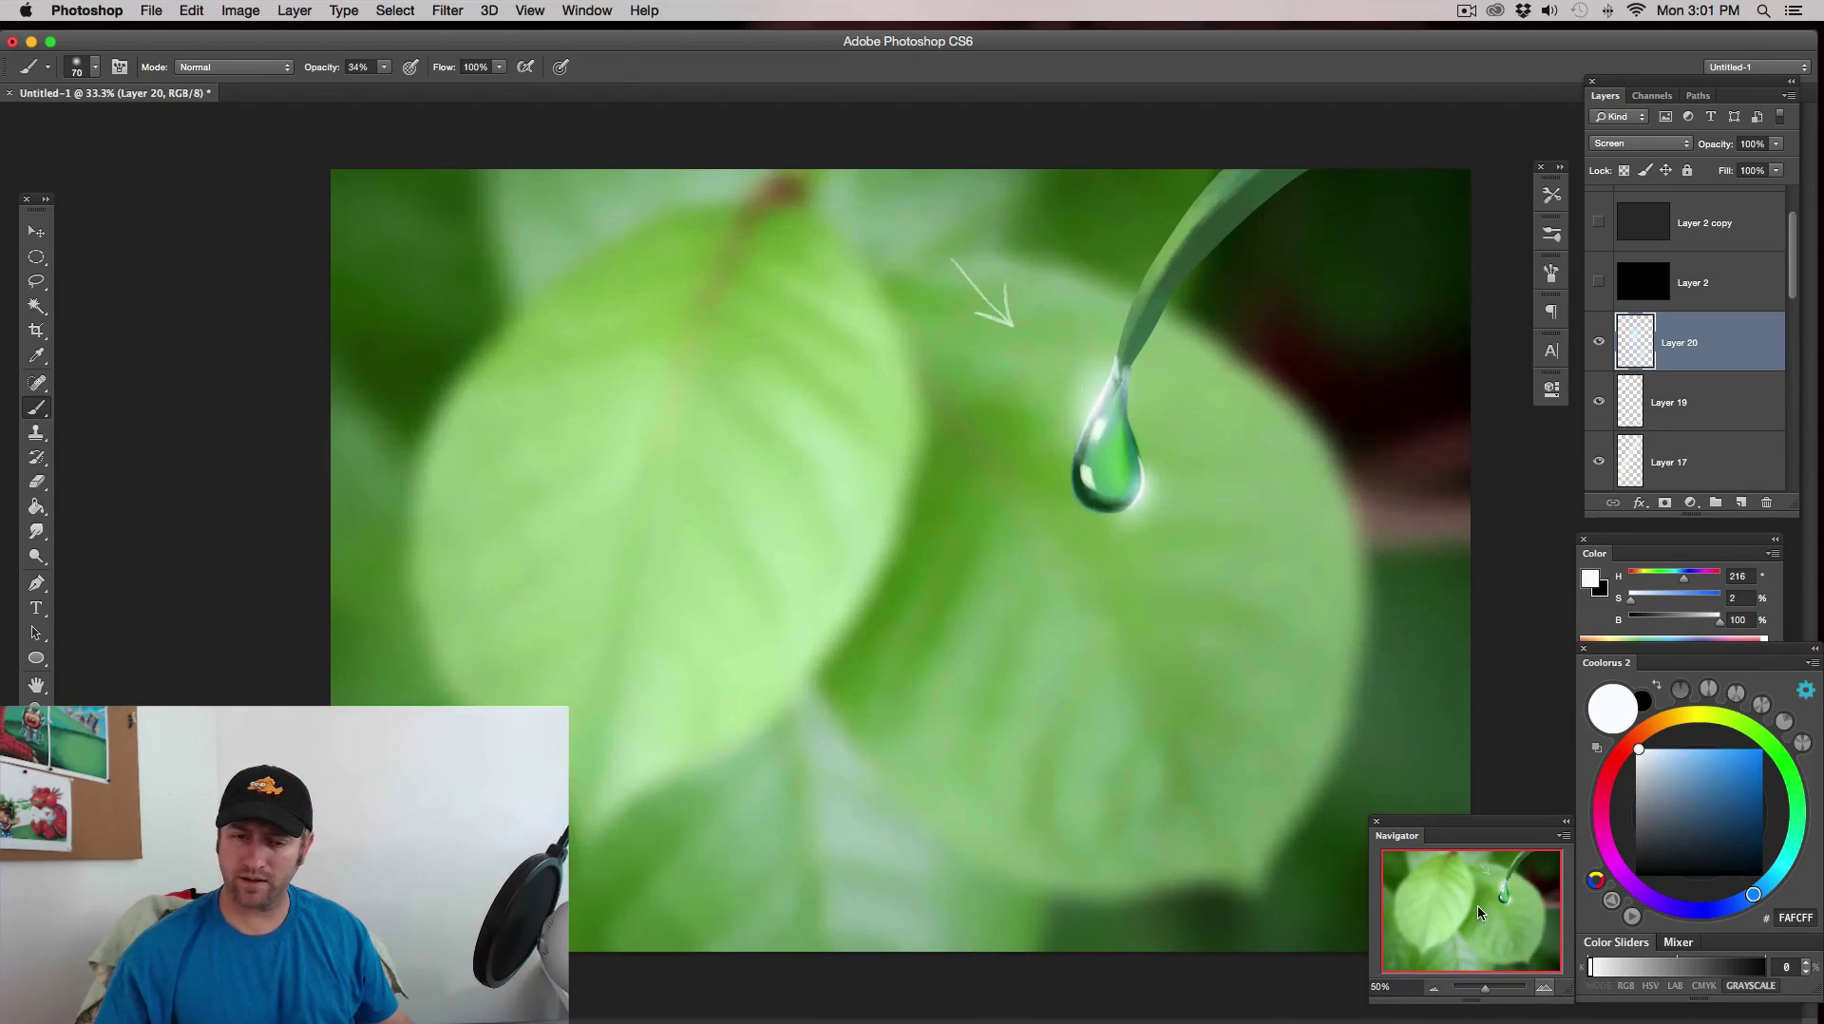
{"action": "left_click", "coordinate": [1742, 504]}
{"action": "left_click_drag", "start_coordinate": [1105, 483], "coordinate": [1107, 492]}
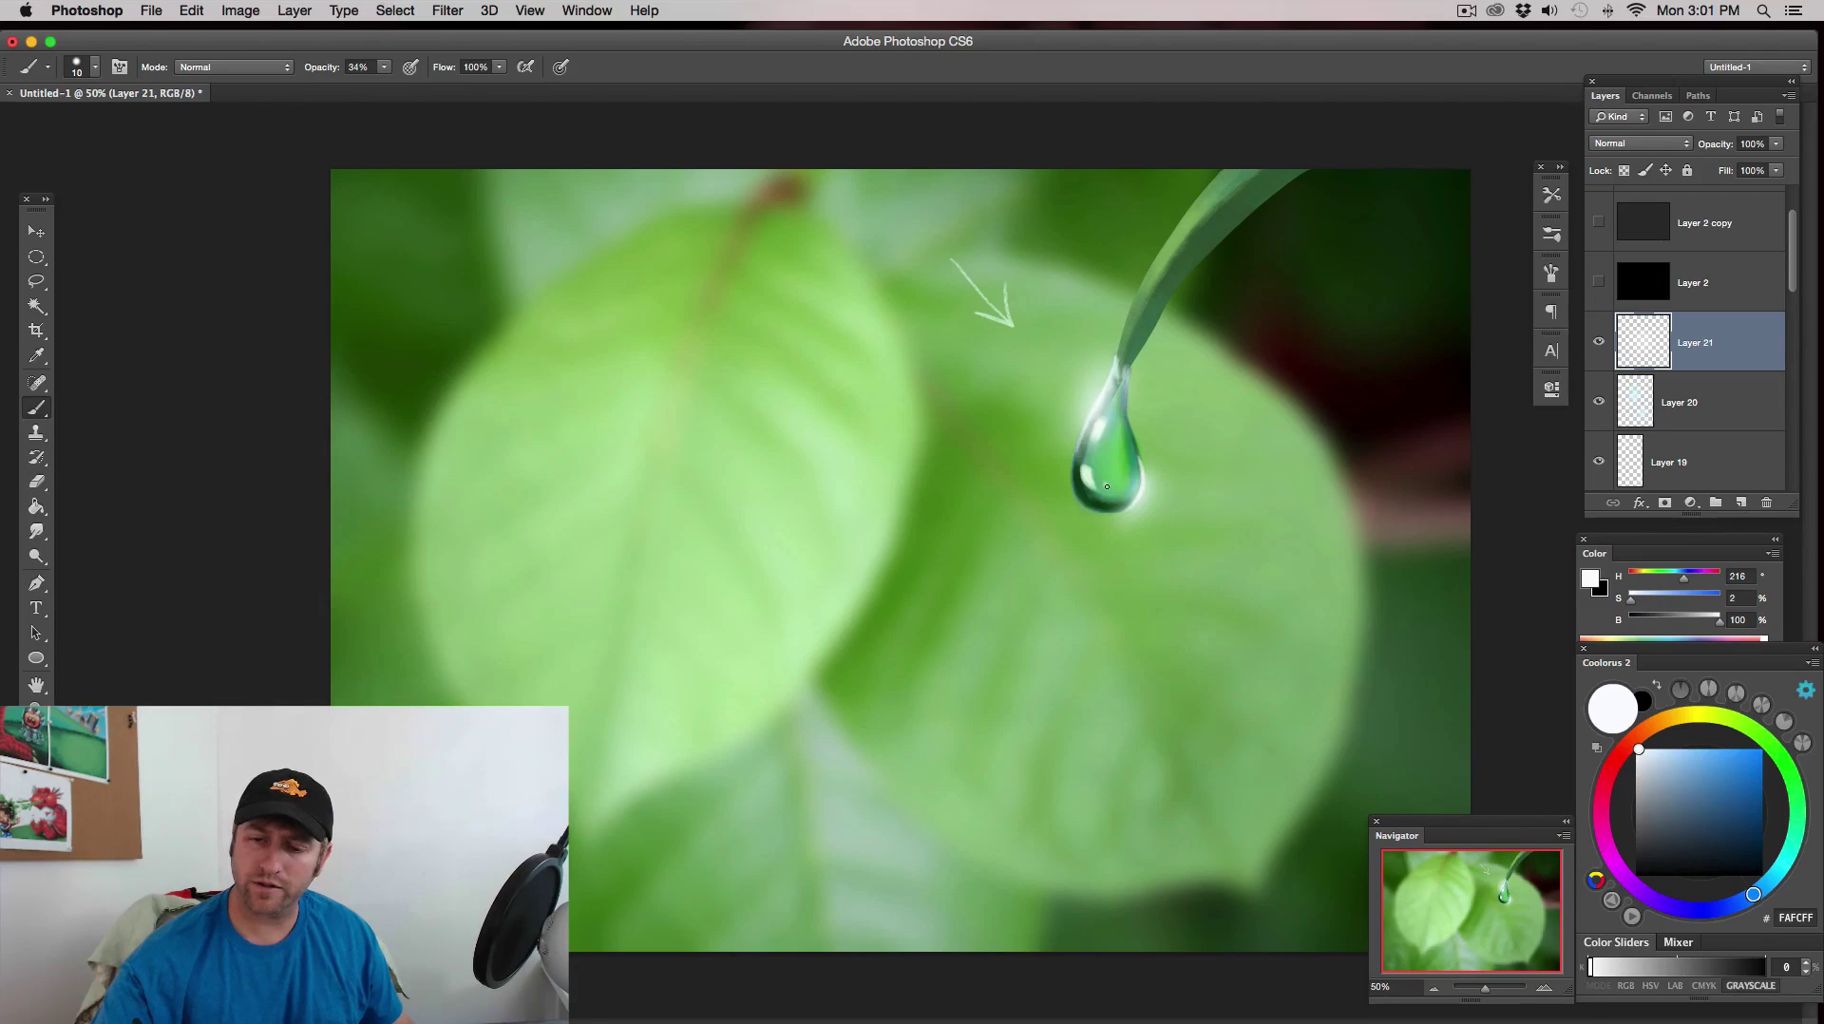
{"action": "left_click_drag", "start_coordinate": [1113, 490], "coordinate": [1124, 462]}
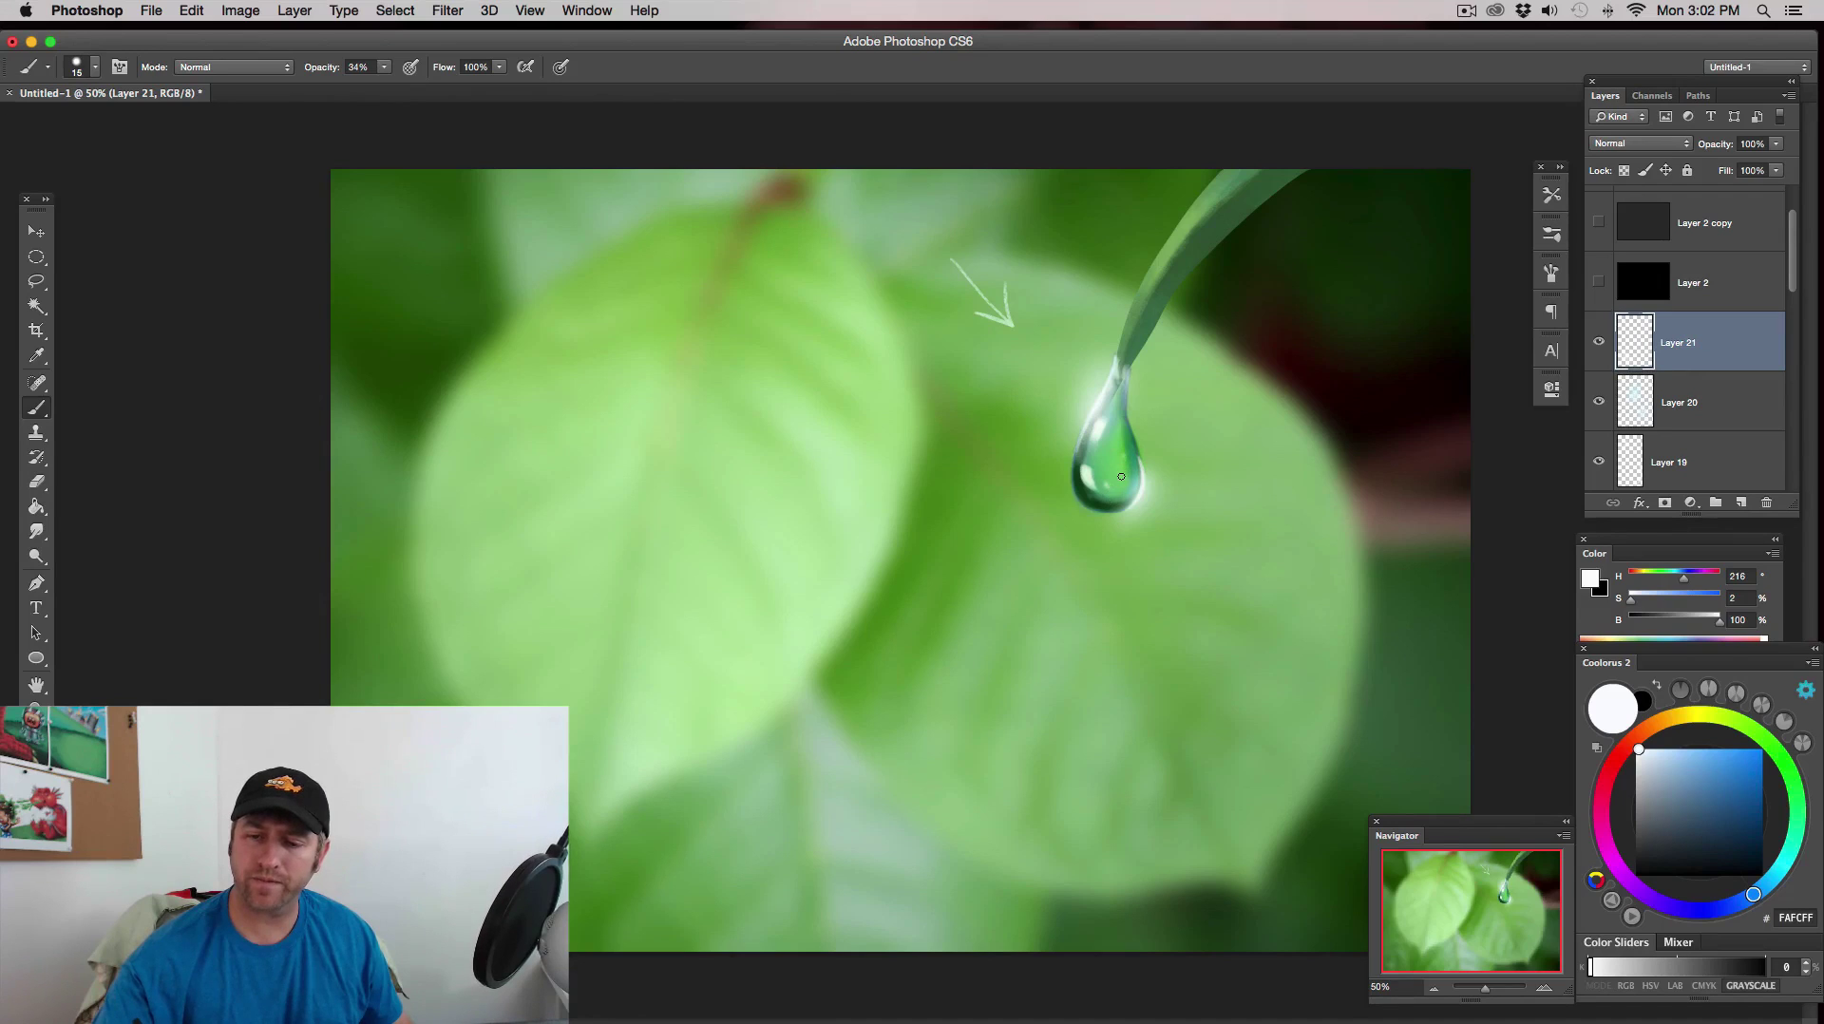
{"action": "left_click_drag", "start_coordinate": [1105, 456], "coordinate": [1114, 486]}
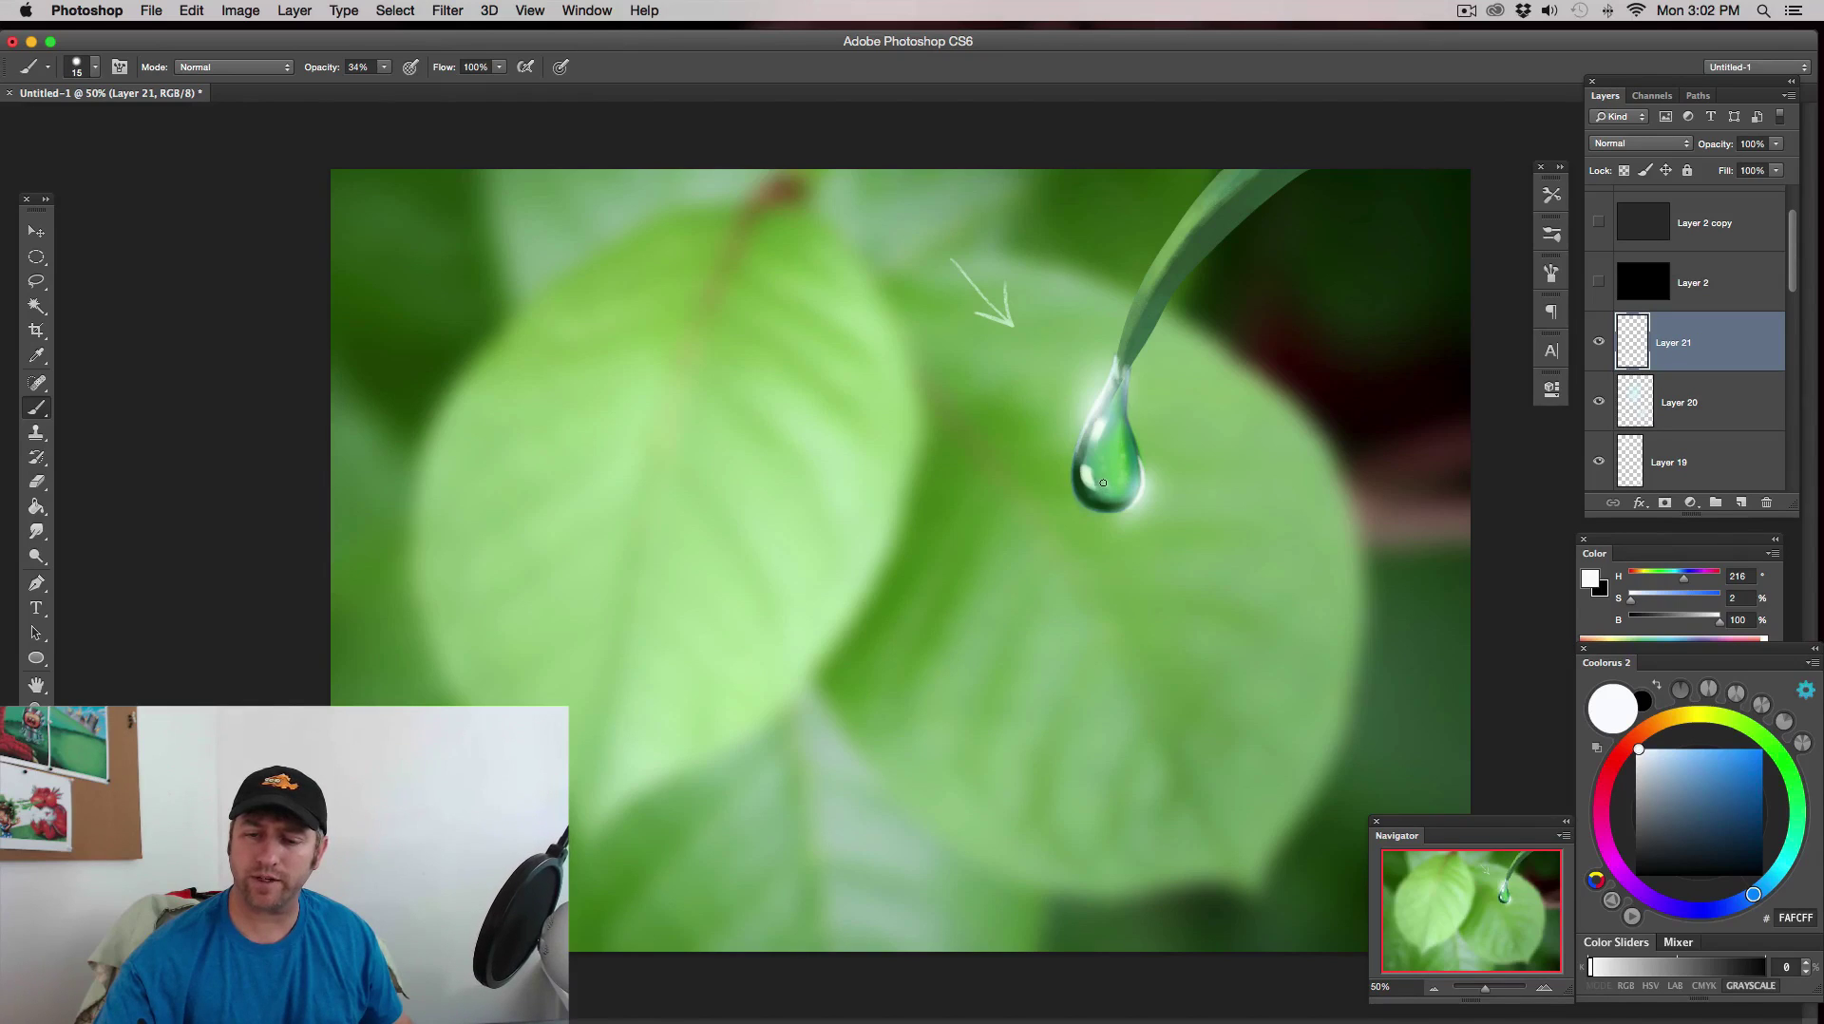
{"action": "left_click_drag", "start_coordinate": [1104, 499], "coordinate": [1094, 505]}
{"action": "left_click", "coordinate": [1090, 499]}
- Raise the brush opacity to 100% and reduce the brush size to add finer, brighter specks in the droplet
{"action": "left_click", "coordinate": [384, 67]}
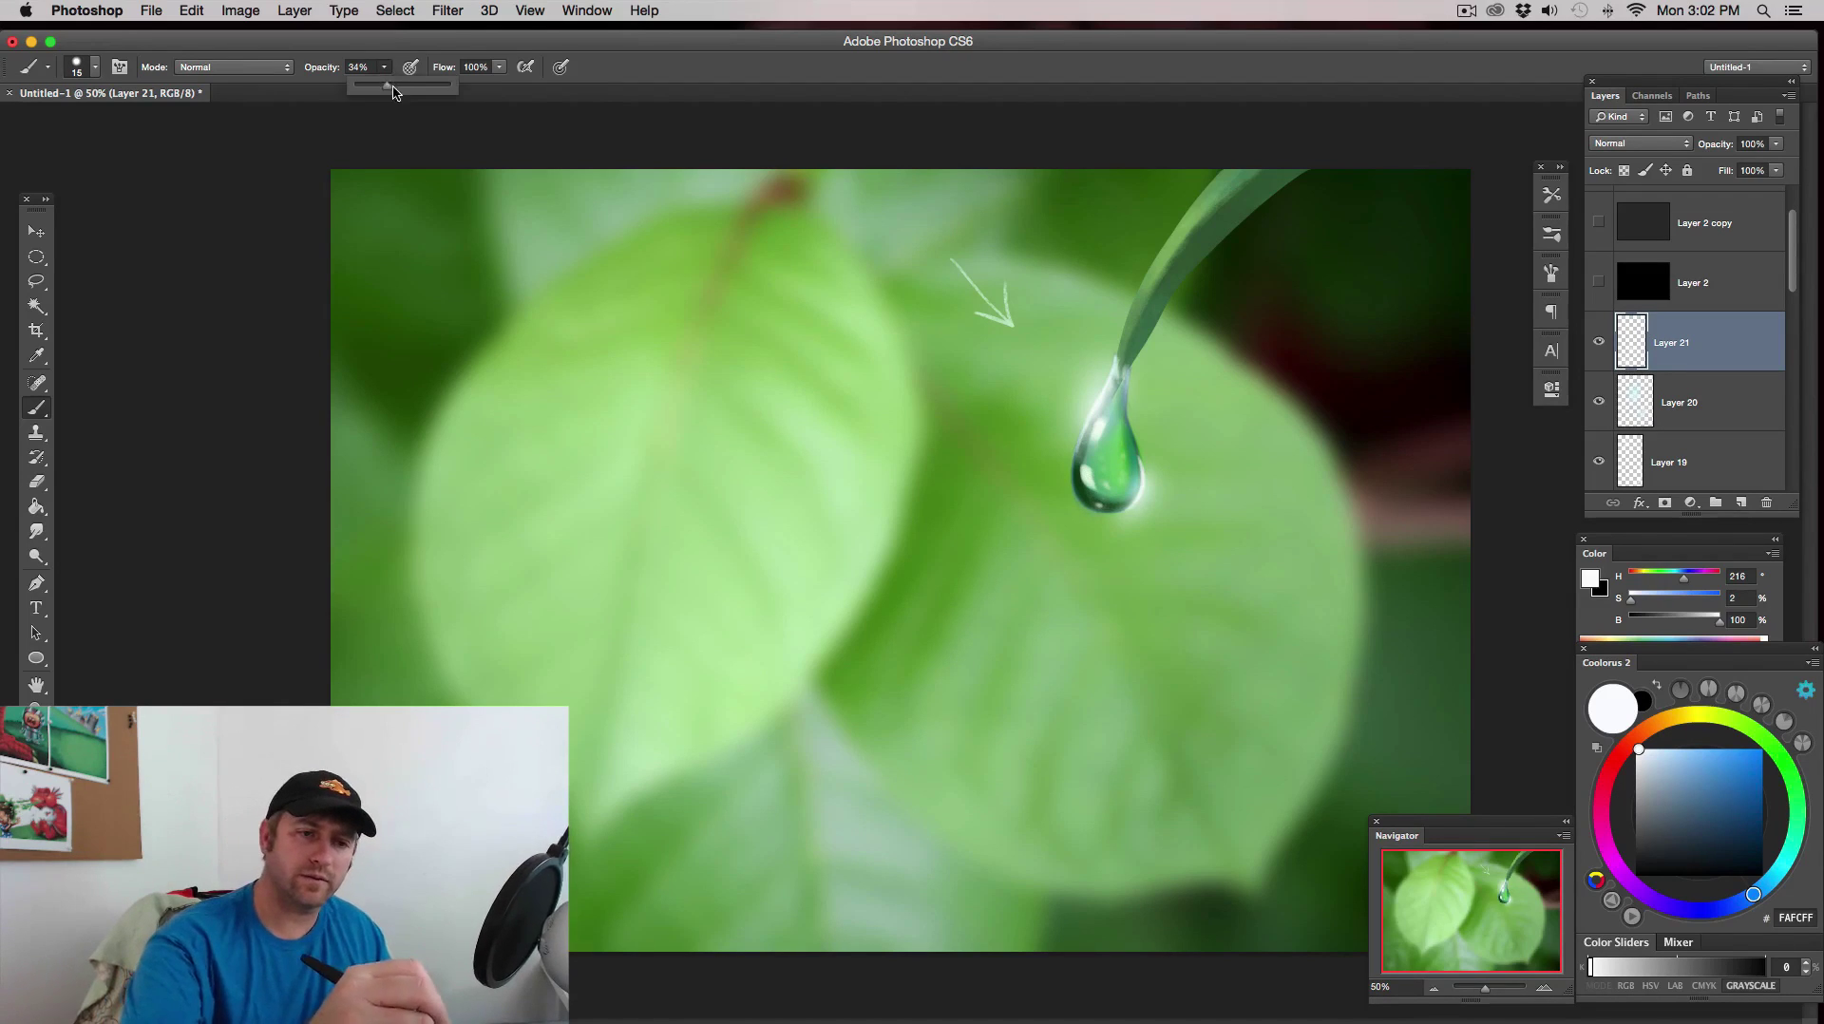
{"action": "left_click_drag", "start_coordinate": [388, 85], "coordinate": [770, 73]}
{"action": "key", "text": "bracketleft"}
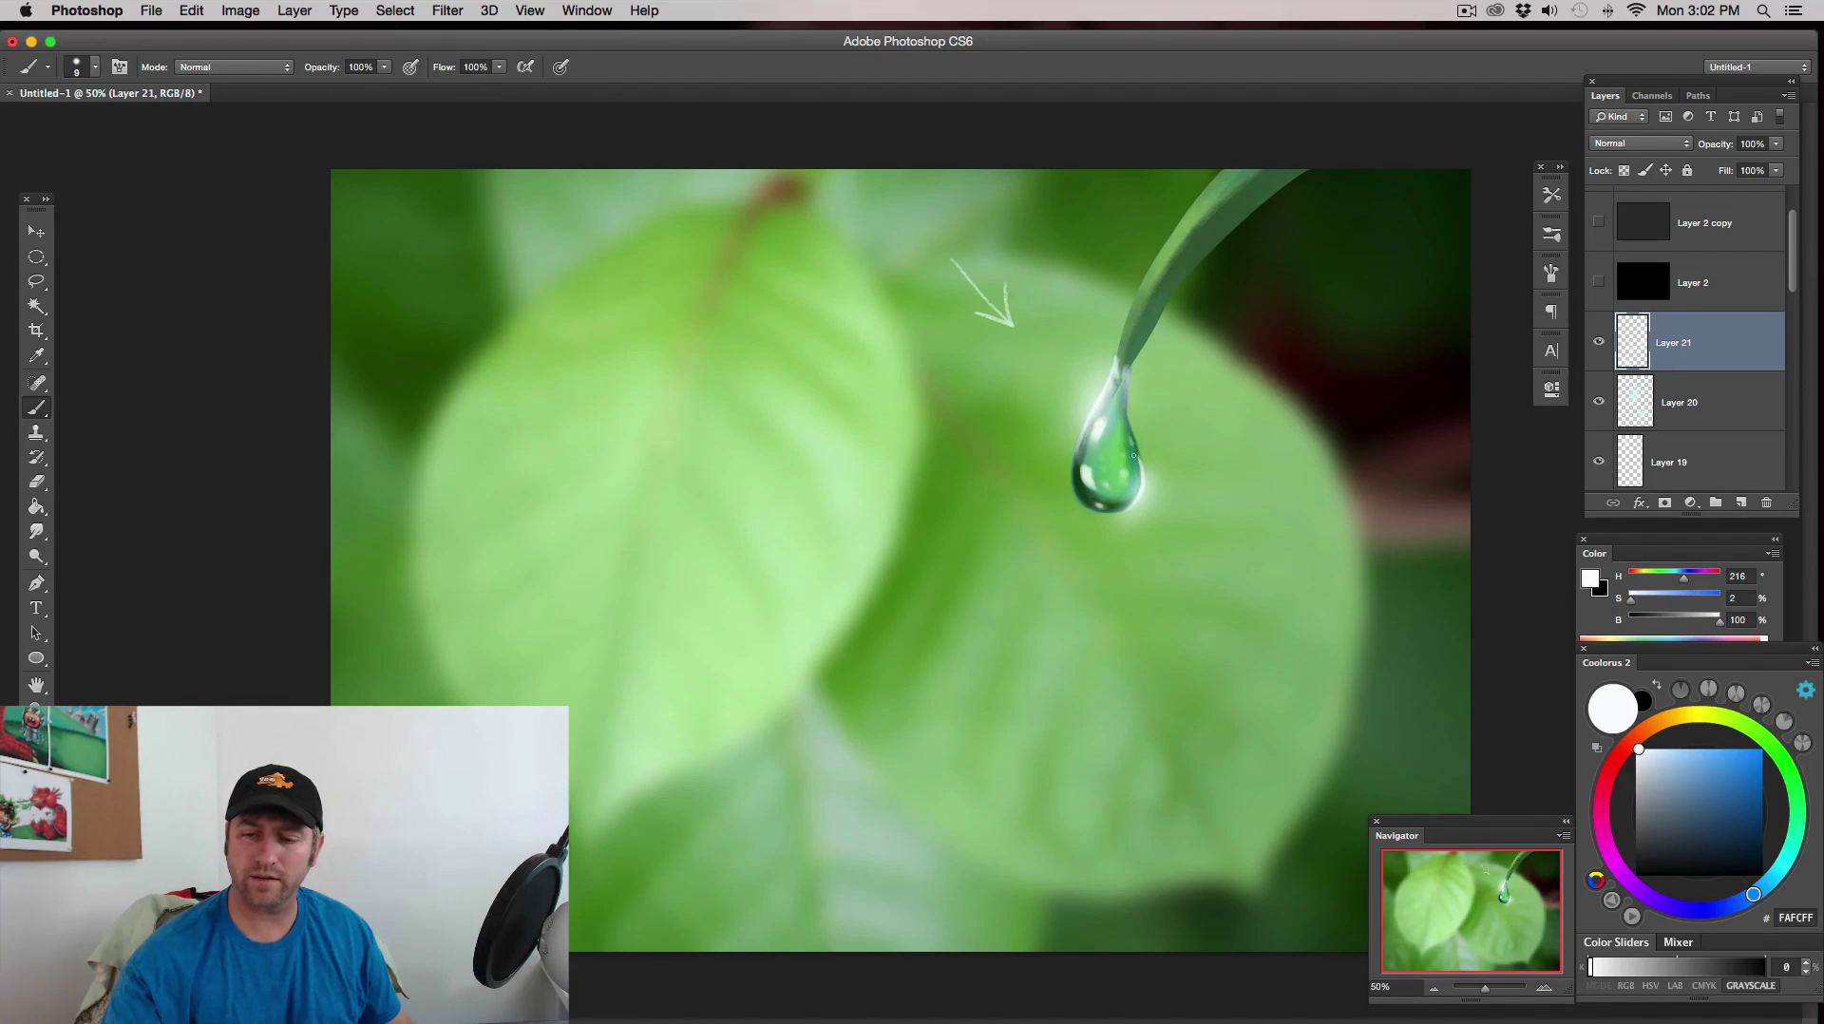
- Switch to the Eraser and enlarge it to 90 px for cleaning up the specks on Layer 21, checking the droplet at different scales
{"action": "key", "text": "e"}
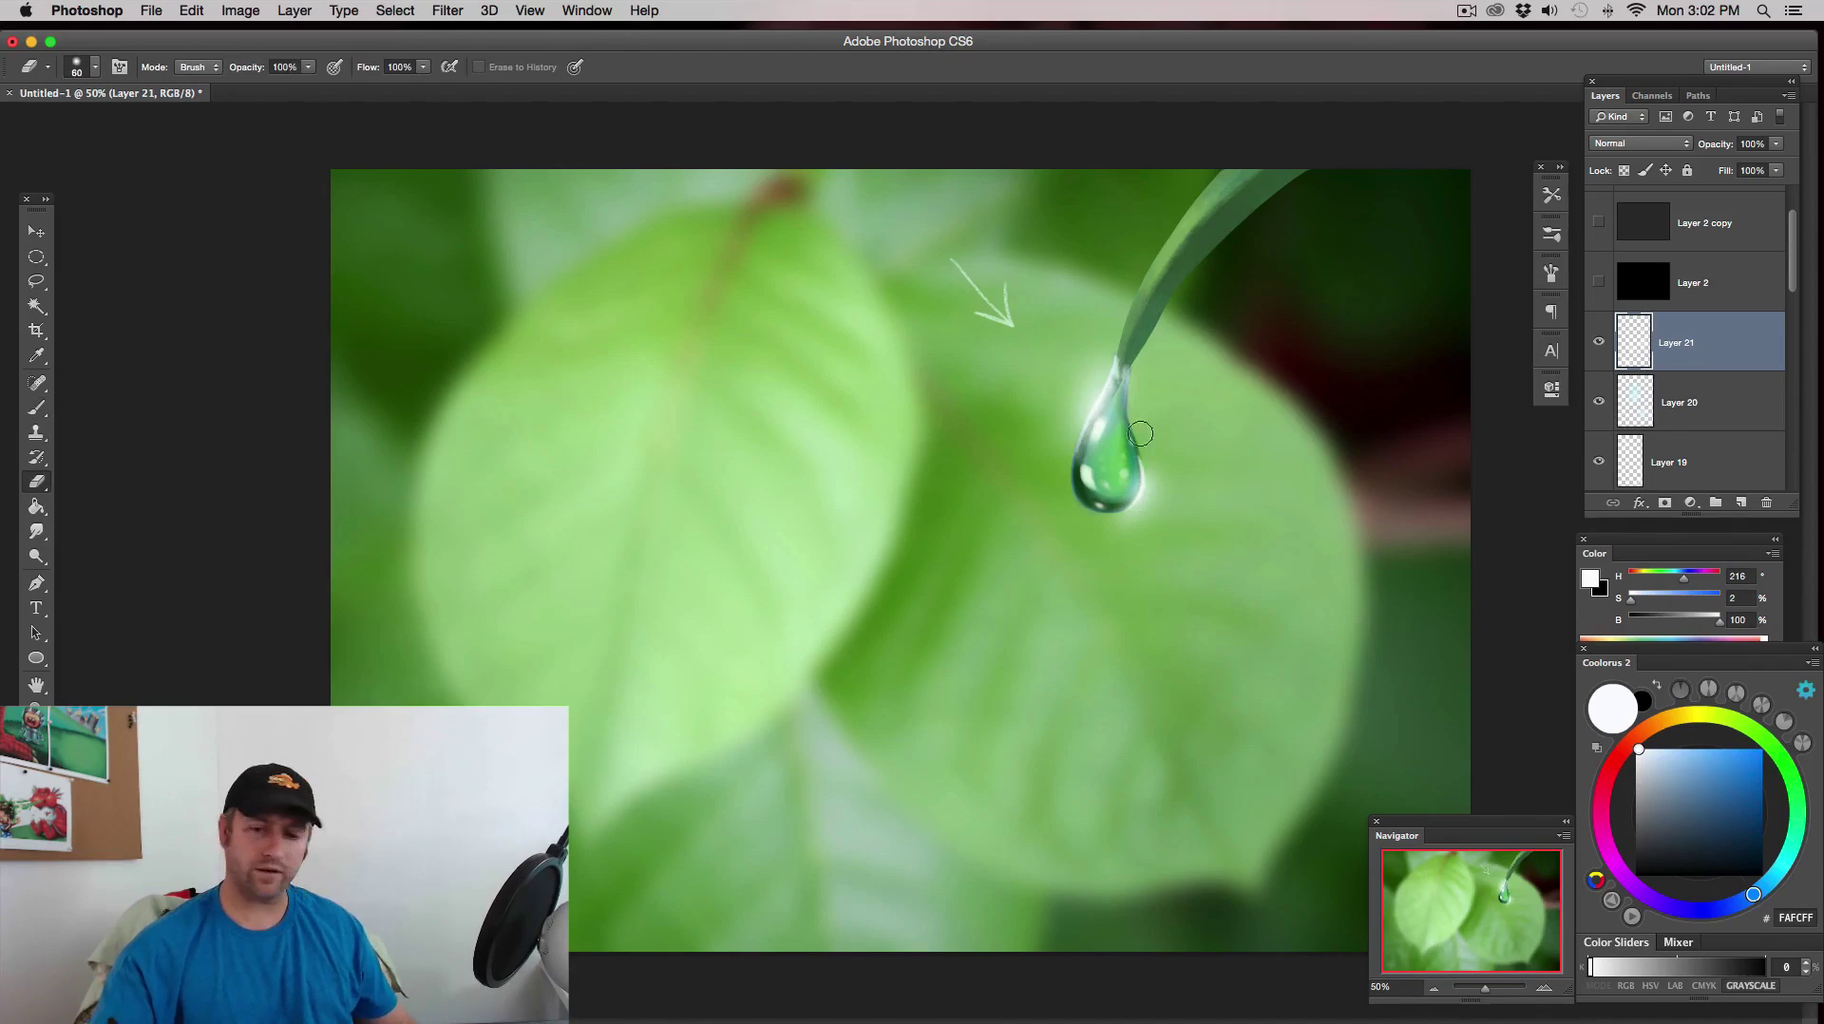
{"action": "key", "text": "bracketright"}
{"action": "key", "text": "bracketright"}
{"action": "key", "text": "bracketright"}
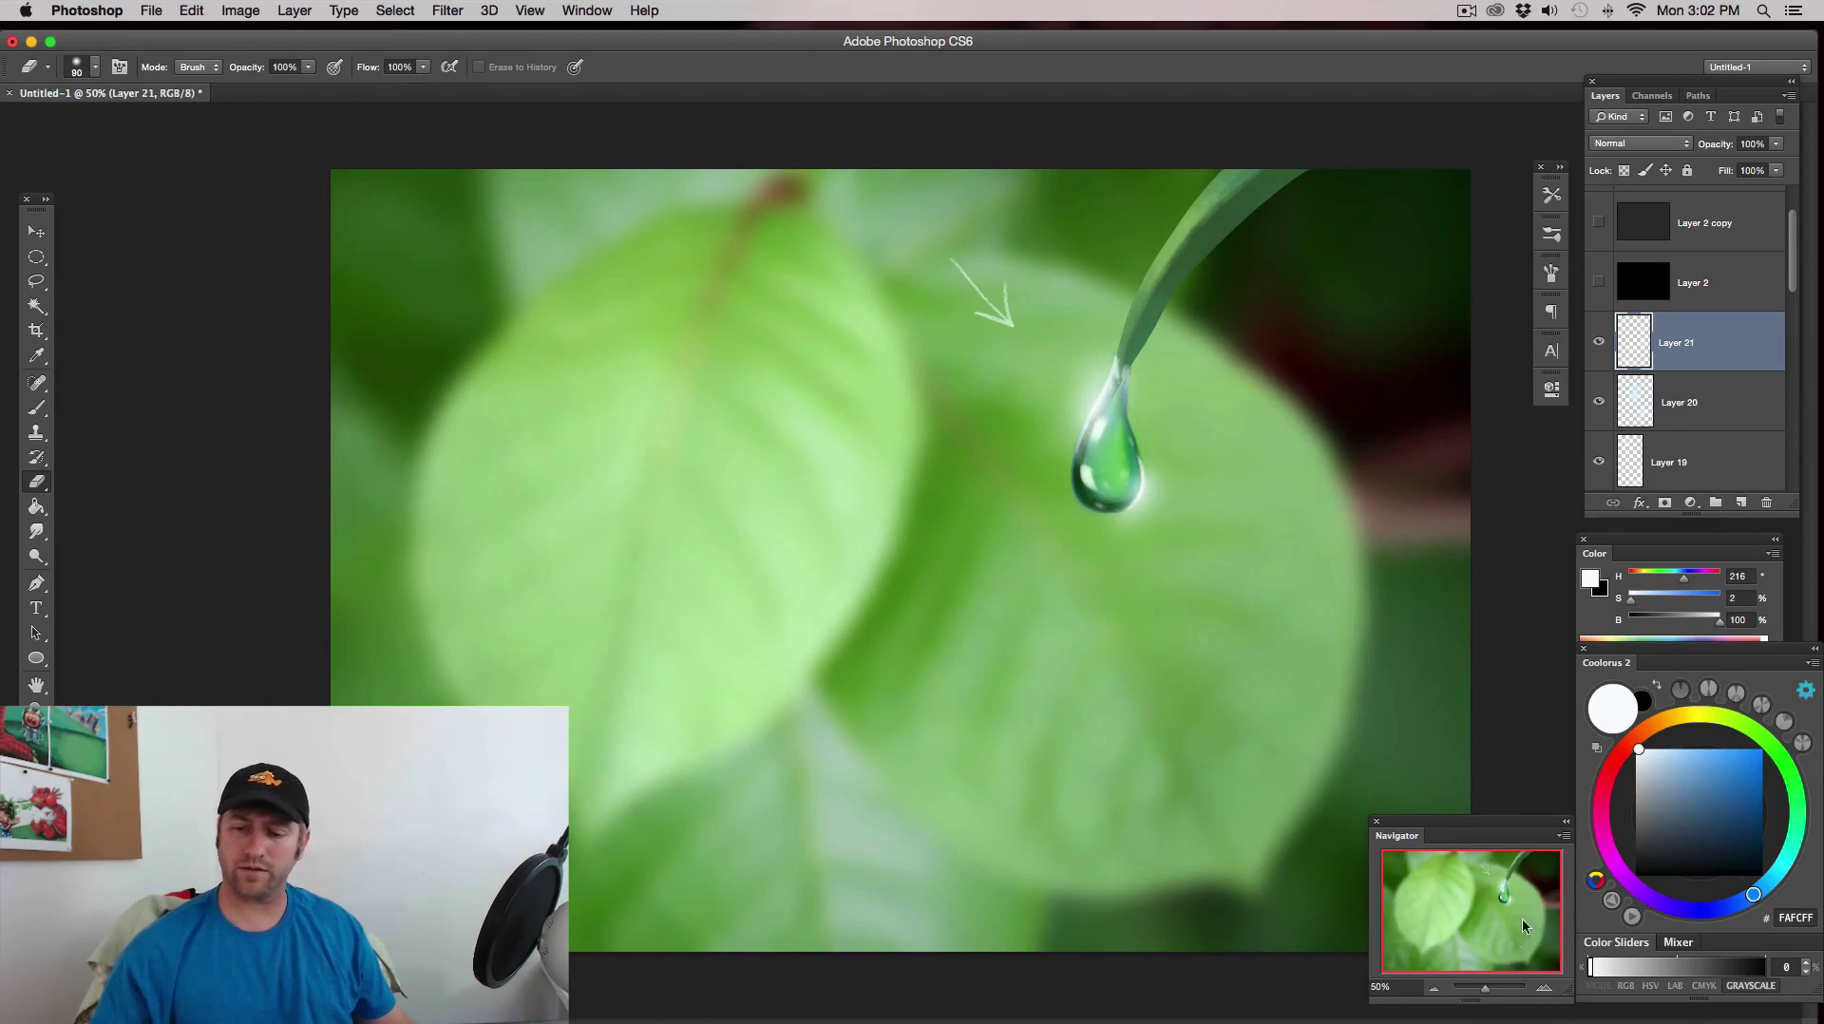
{"action": "left_click", "coordinate": [1434, 989]}
{"action": "left_click", "coordinate": [1434, 989]}
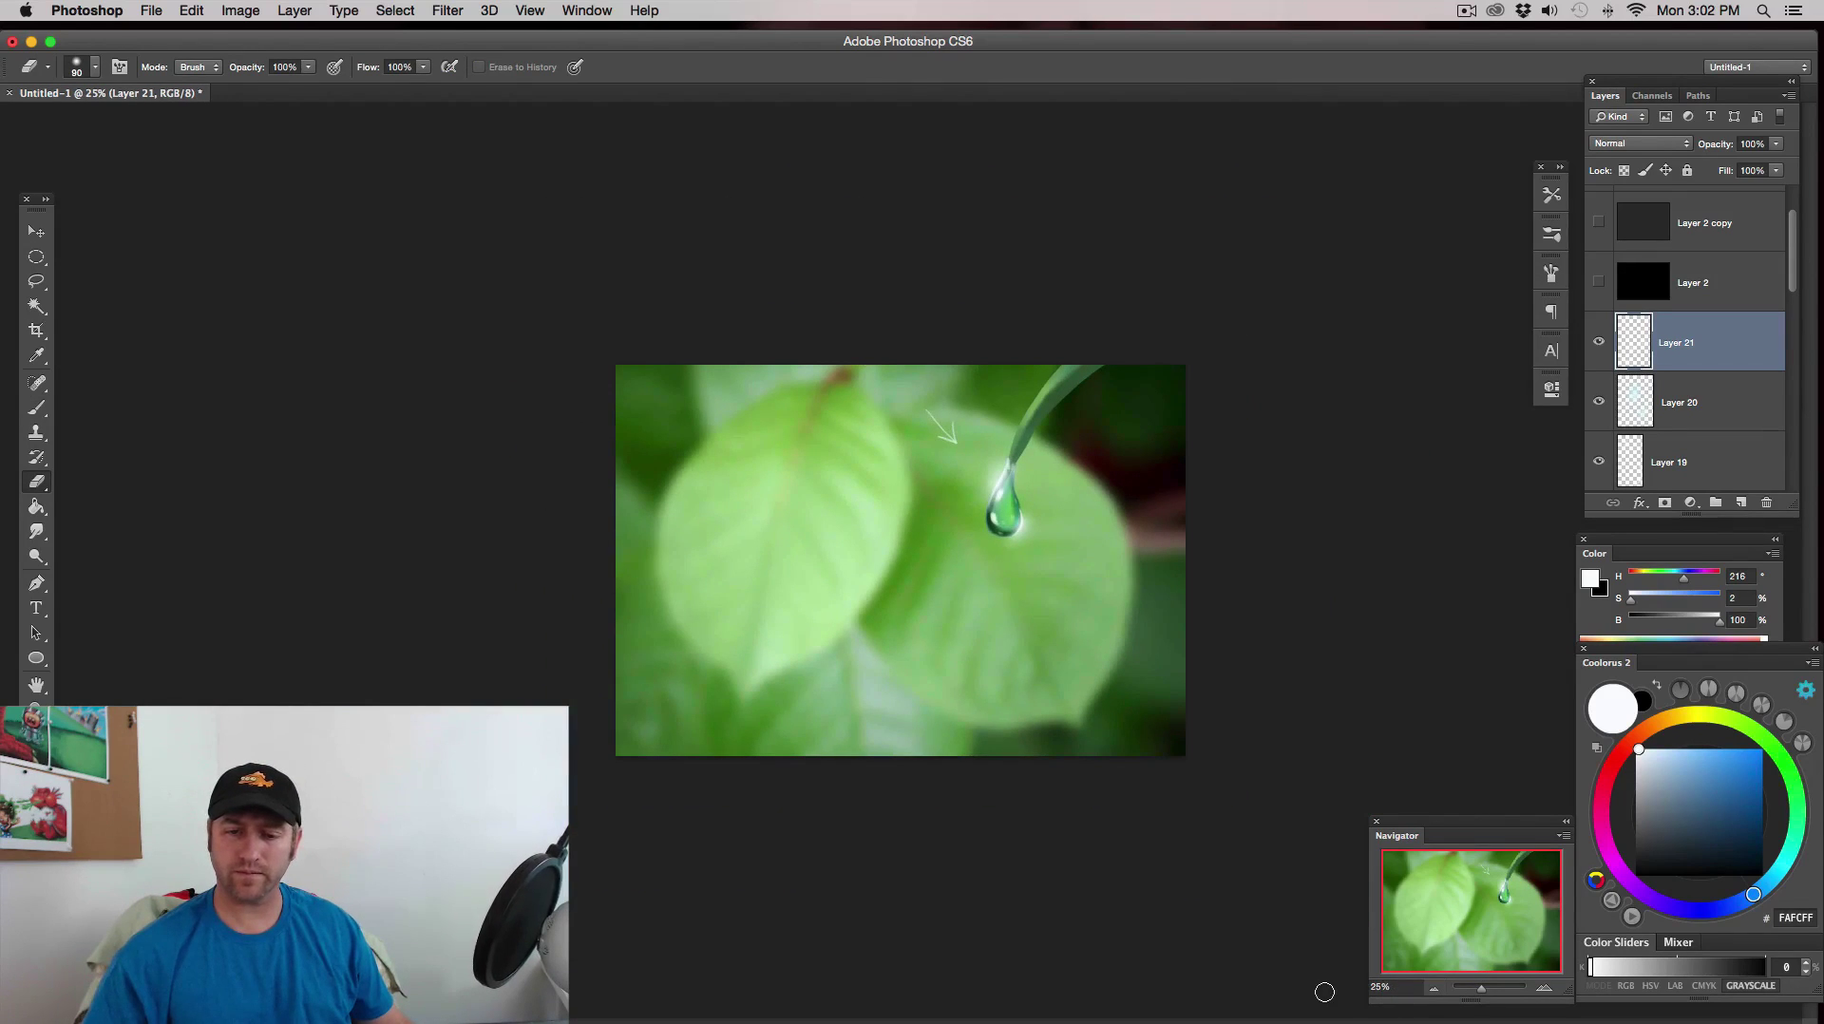
{"action": "left_click", "coordinate": [1544, 989]}
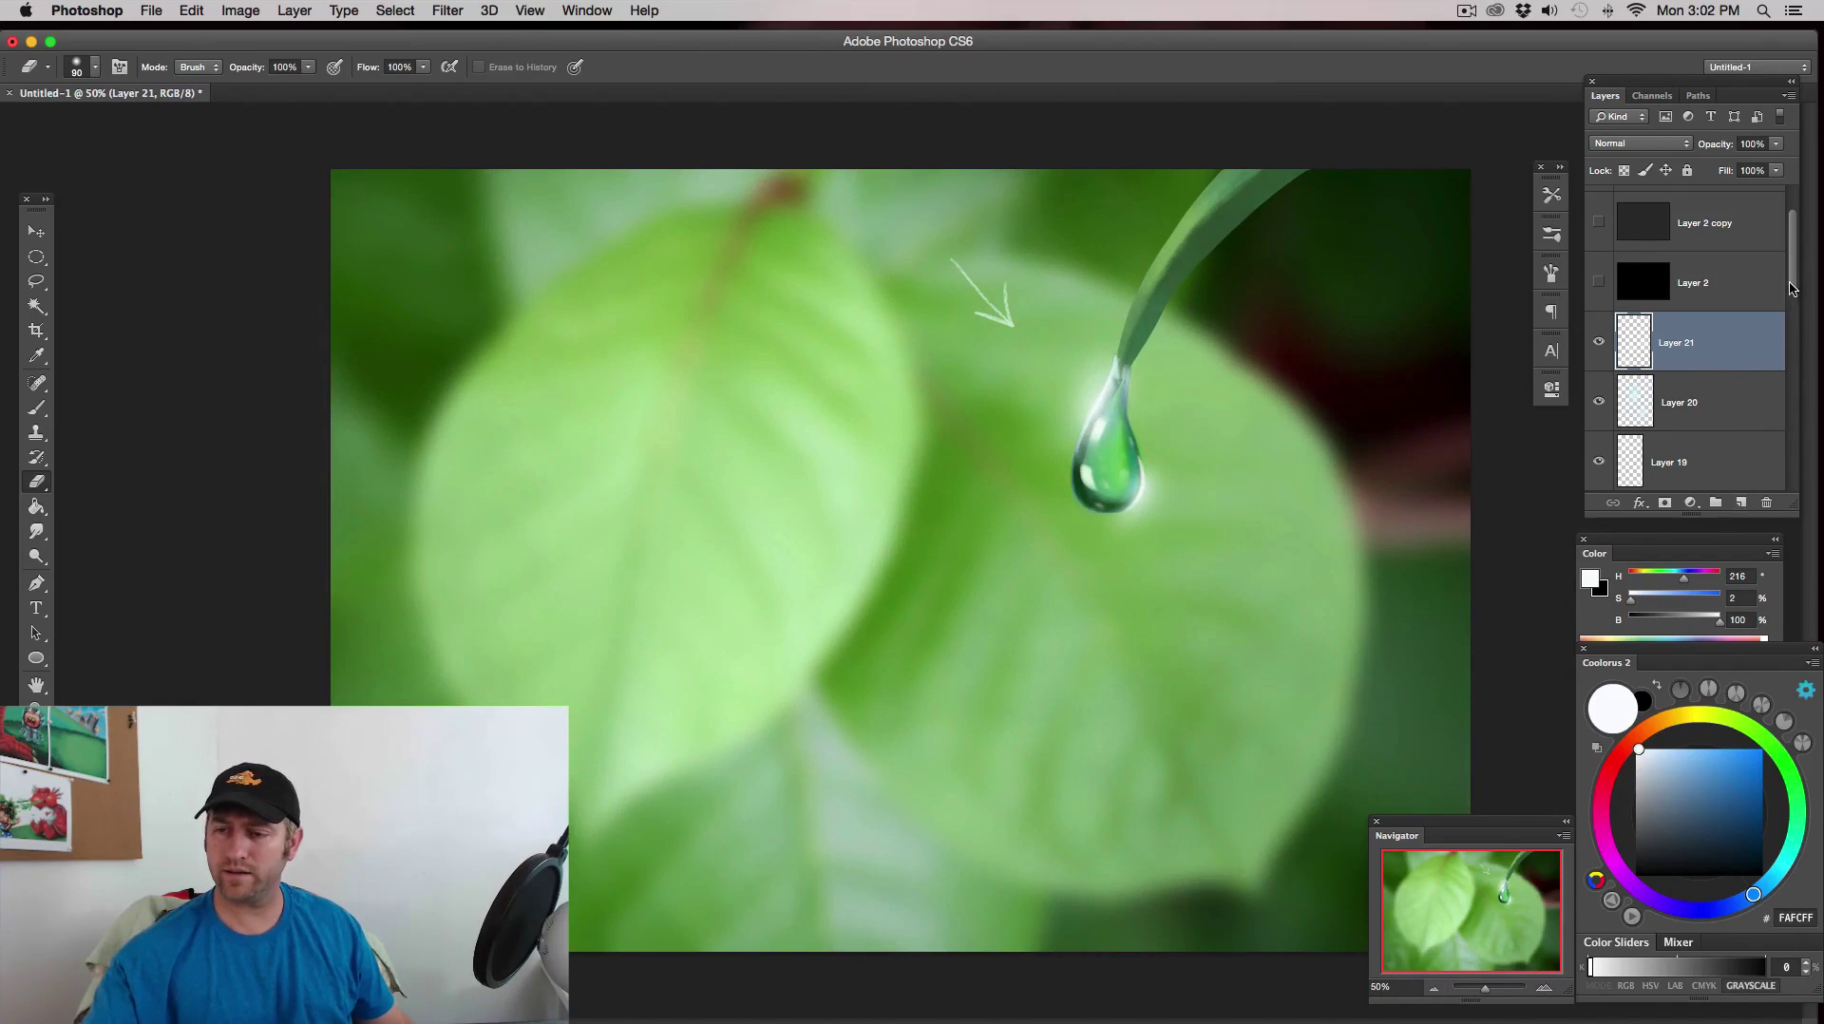
- Add a new layer directly above Layer 16, set its blend mode to Hard Light and choose green #3FA836
{"action": "left_click_drag", "start_coordinate": [1790, 289], "coordinate": [1790, 360]}
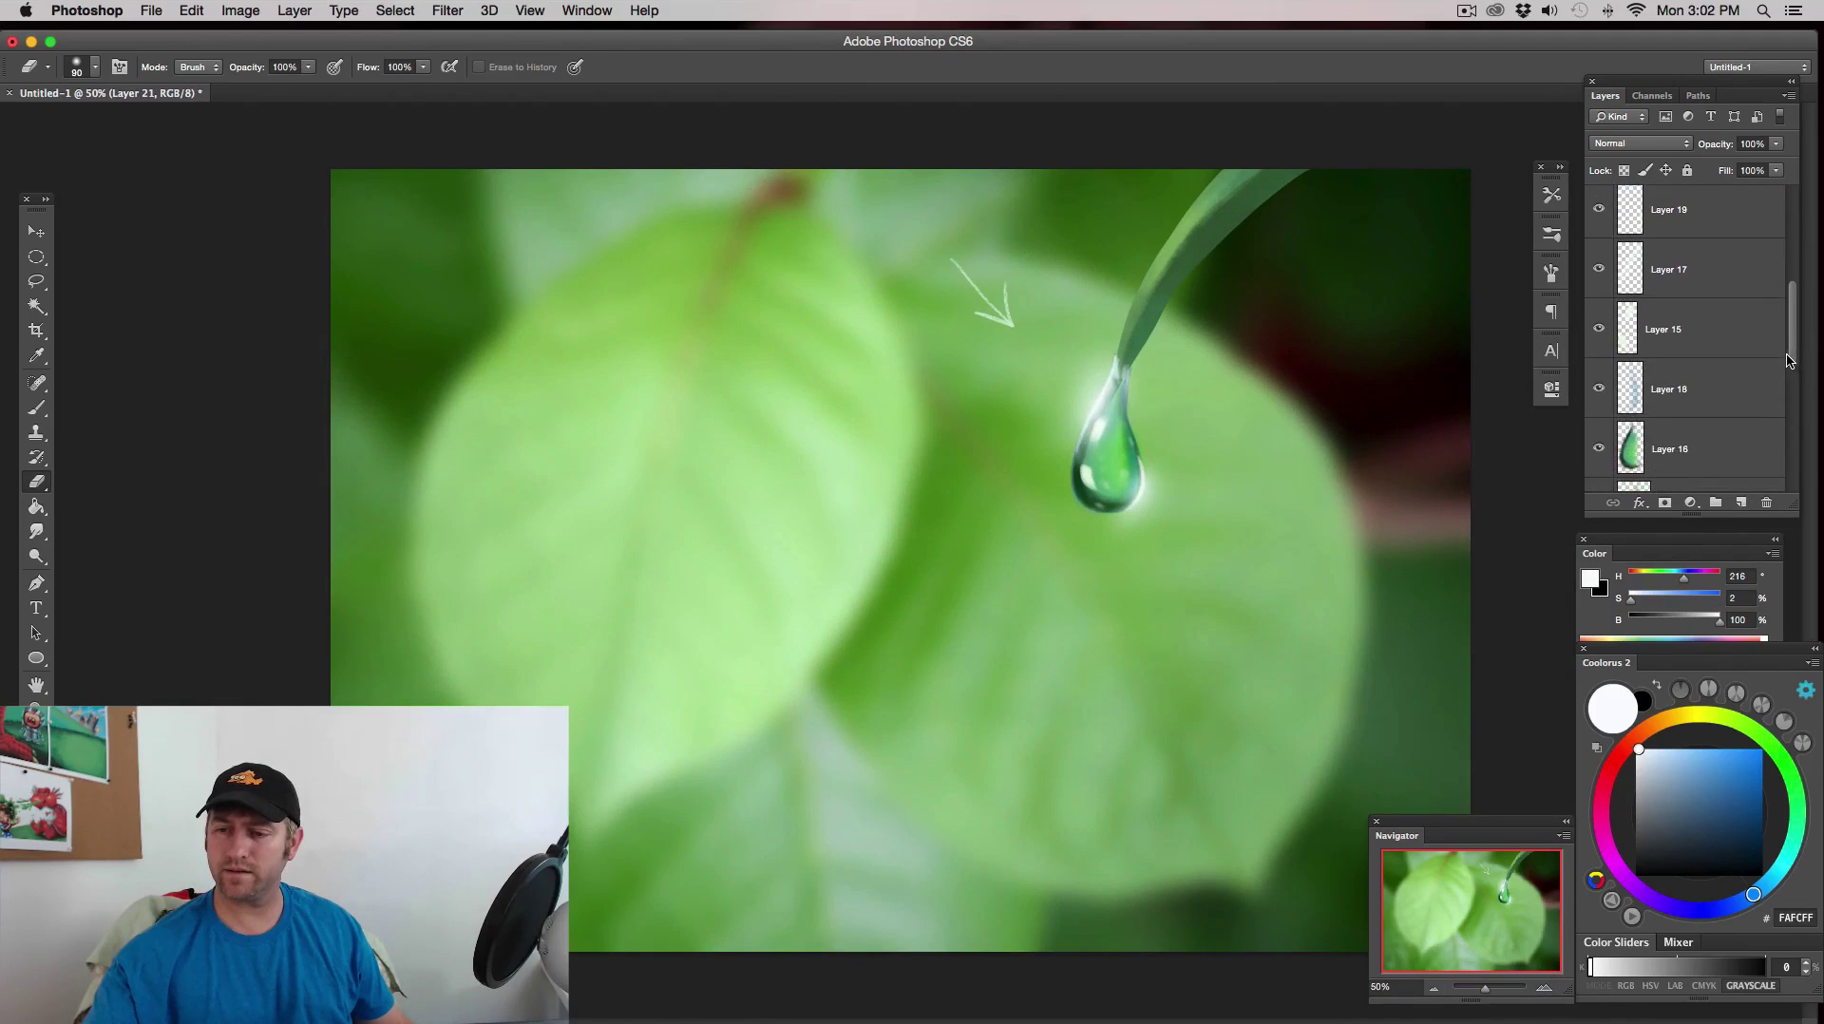
{"action": "left_click", "coordinate": [1741, 503]}
{"action": "left_click", "coordinate": [1640, 144]}
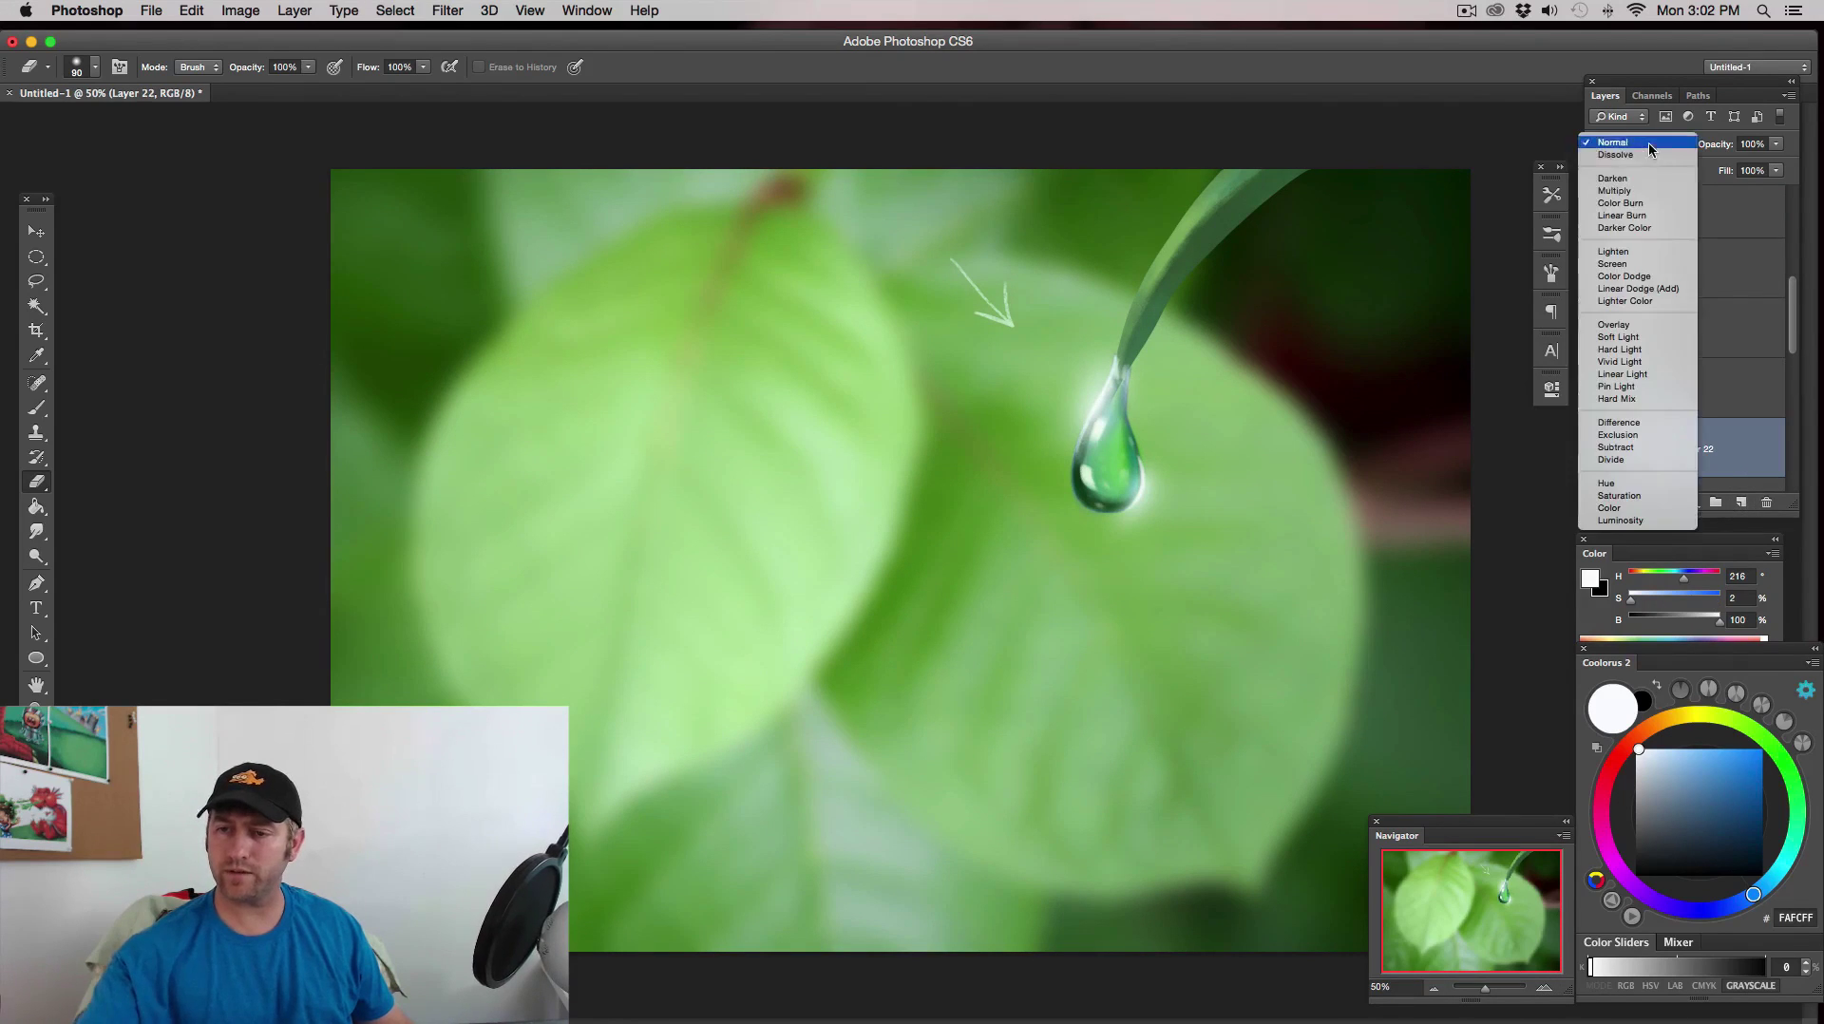
{"action": "left_click", "coordinate": [1640, 354]}
{"action": "left_click", "coordinate": [1781, 758]}
{"action": "left_click", "coordinate": [1722, 792]}
- Brush soft green colour inside the droplet on Layer 22, enlarging the brush to 100 px
{"action": "key", "text": "bracketright"}
{"action": "key", "text": "bracketright"}
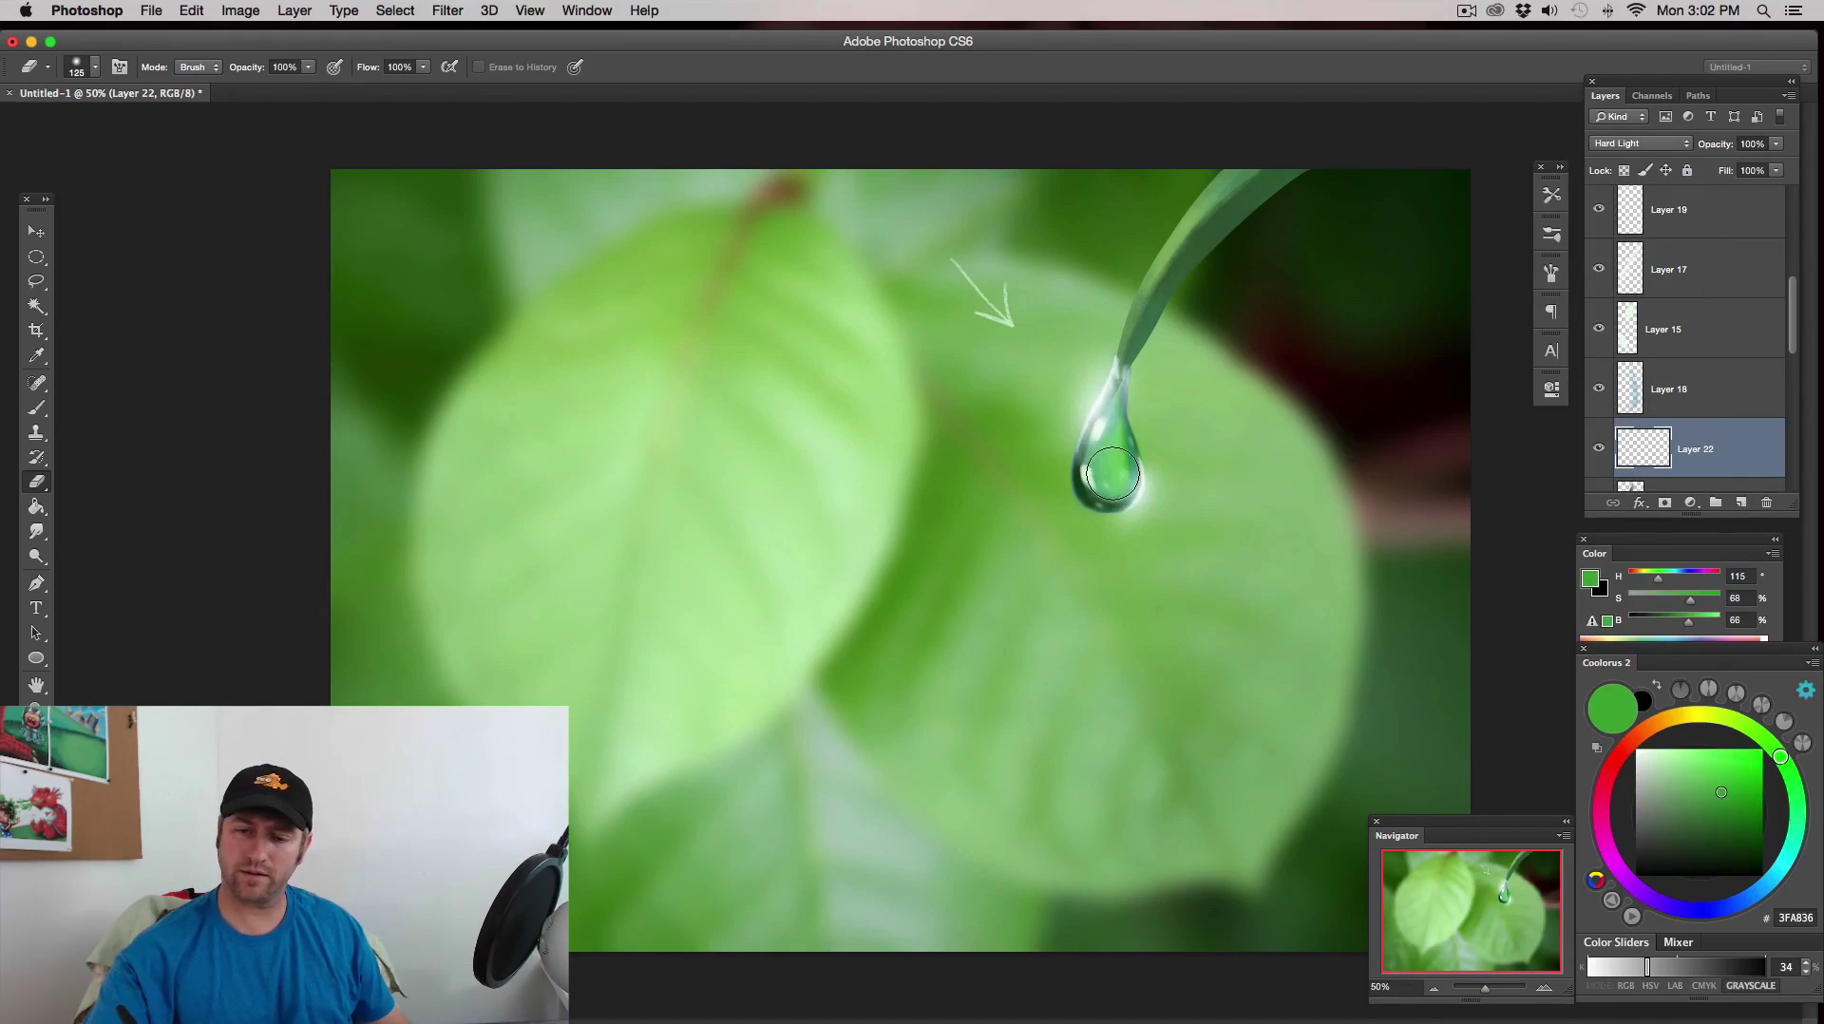
{"action": "key", "text": "b"}
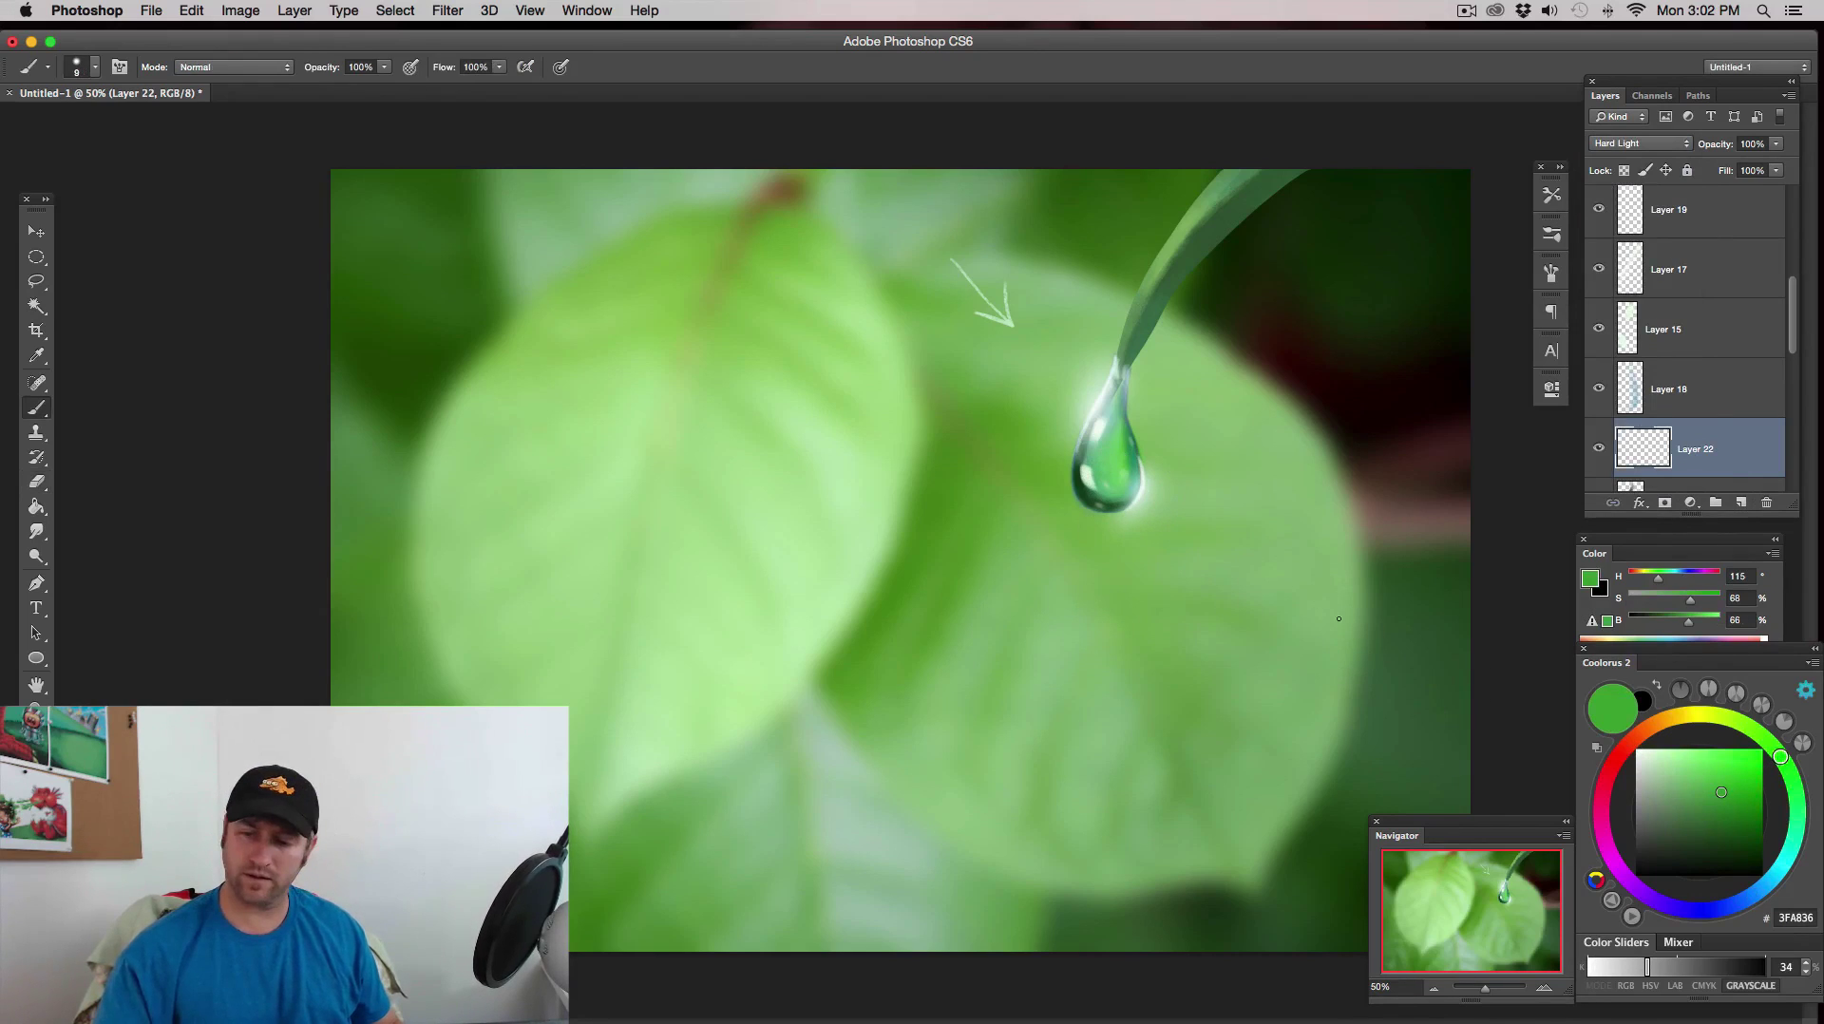
{"action": "key", "text": "bracketright"}
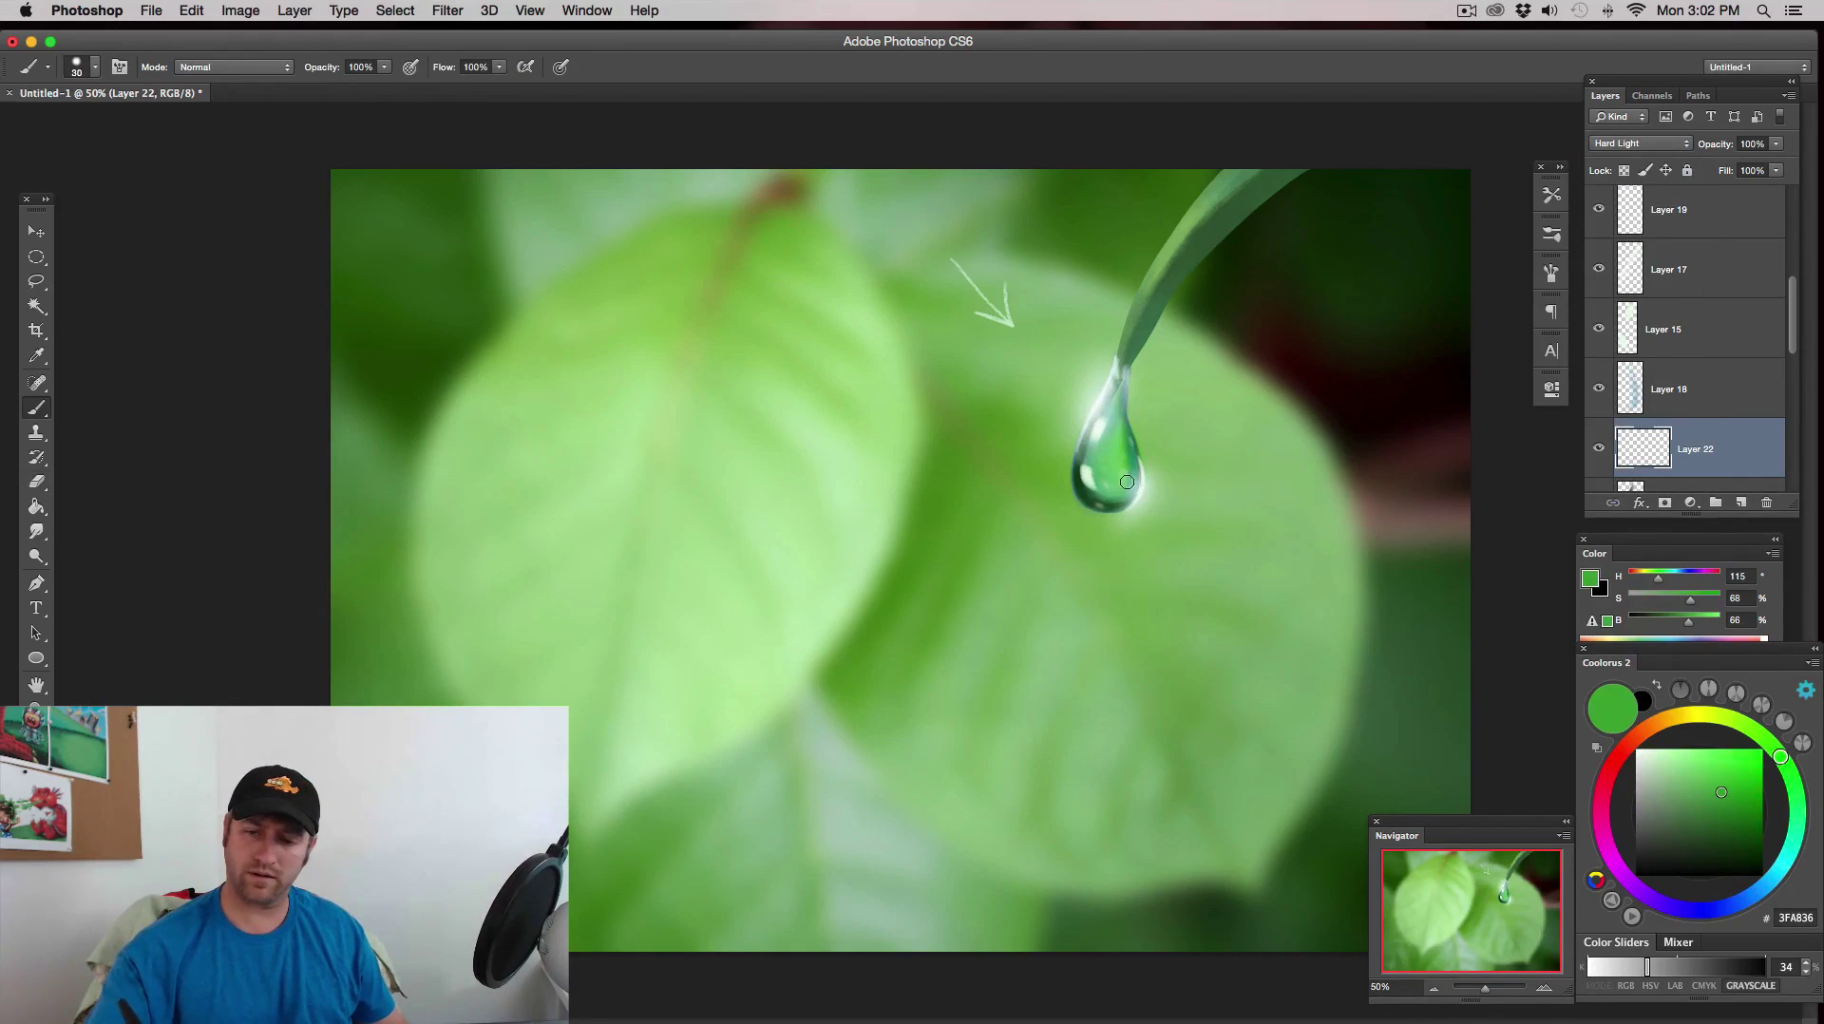
{"action": "left_click_drag", "start_coordinate": [1126, 482], "coordinate": [1121, 479]}
{"action": "key", "text": "bracketright"}
{"action": "key", "text": "bracketright"}
{"action": "key", "text": "bracketright"}
{"action": "key", "text": "bracketright"}
{"action": "key", "text": "bracketright"}
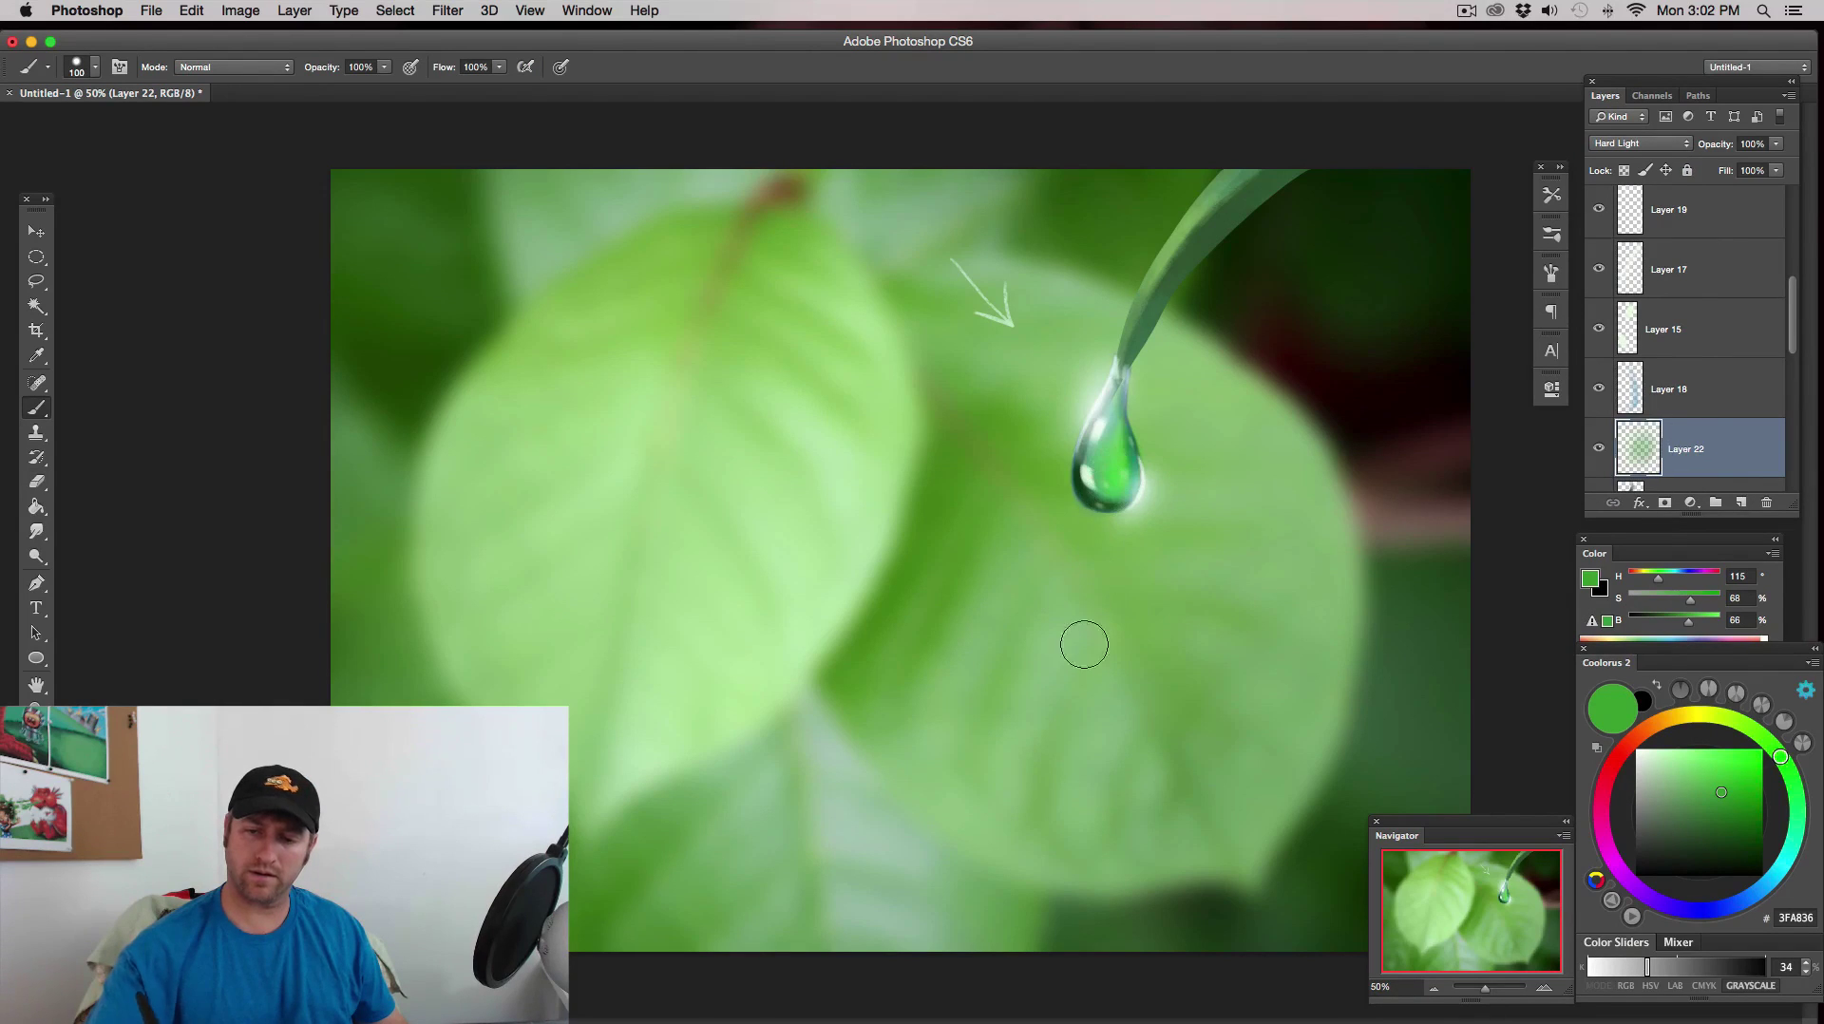
- Switch to bright green #26FF15 and intensify the colour in the droplet's lower part with a larger brush of about 150 px
{"action": "left_click", "coordinate": [1752, 749]}
{"action": "key", "text": "bracketright"}
{"action": "key", "text": "bracketright"}
{"action": "left_click", "coordinate": [1121, 498]}
{"action": "key", "text": "bracketleft"}
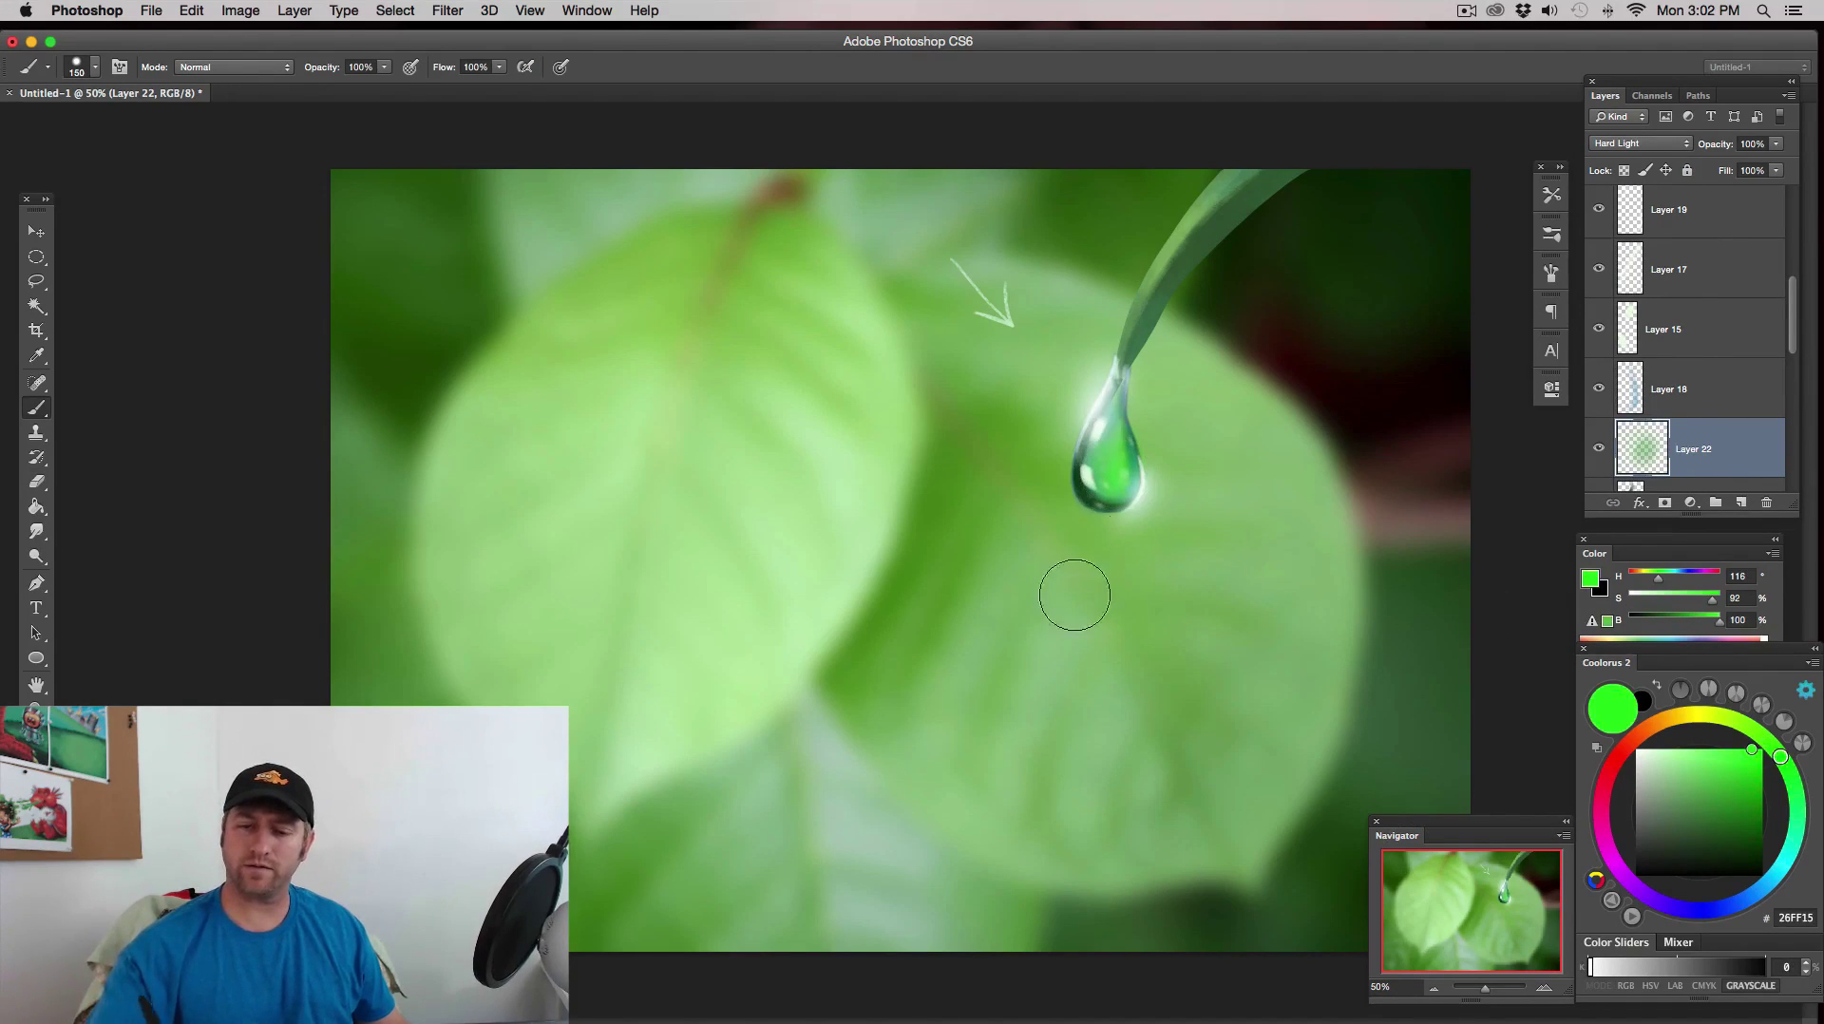
- Change the colour to turquoise #15FFC7 and brush a tint inside the droplet with the brush reduced to 60 px
{"action": "left_click_drag", "start_coordinate": [1781, 758], "coordinate": [1794, 839]}
{"action": "key", "text": "bracketleft"}
{"action": "key", "text": "bracketleft"}
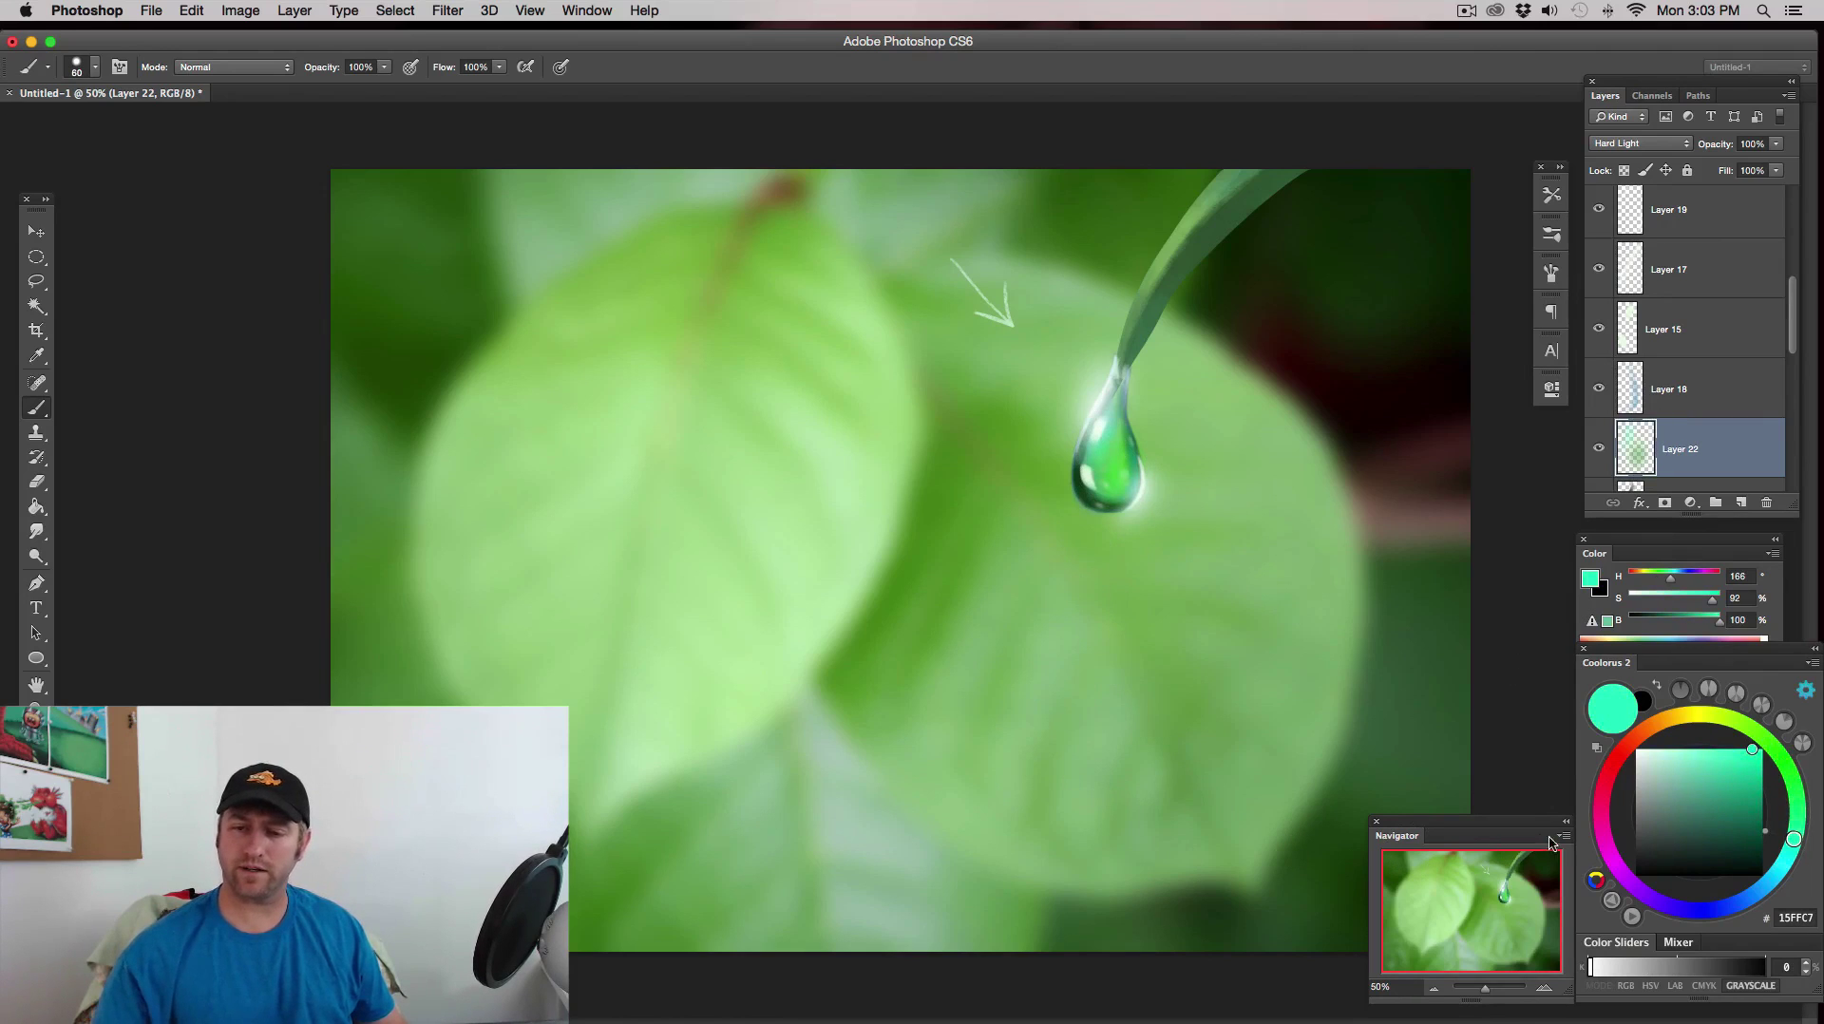
- Lower the opacity of the Hard Light layer, Layer 22, to about 54%
{"action": "left_click", "coordinate": [1435, 989]}
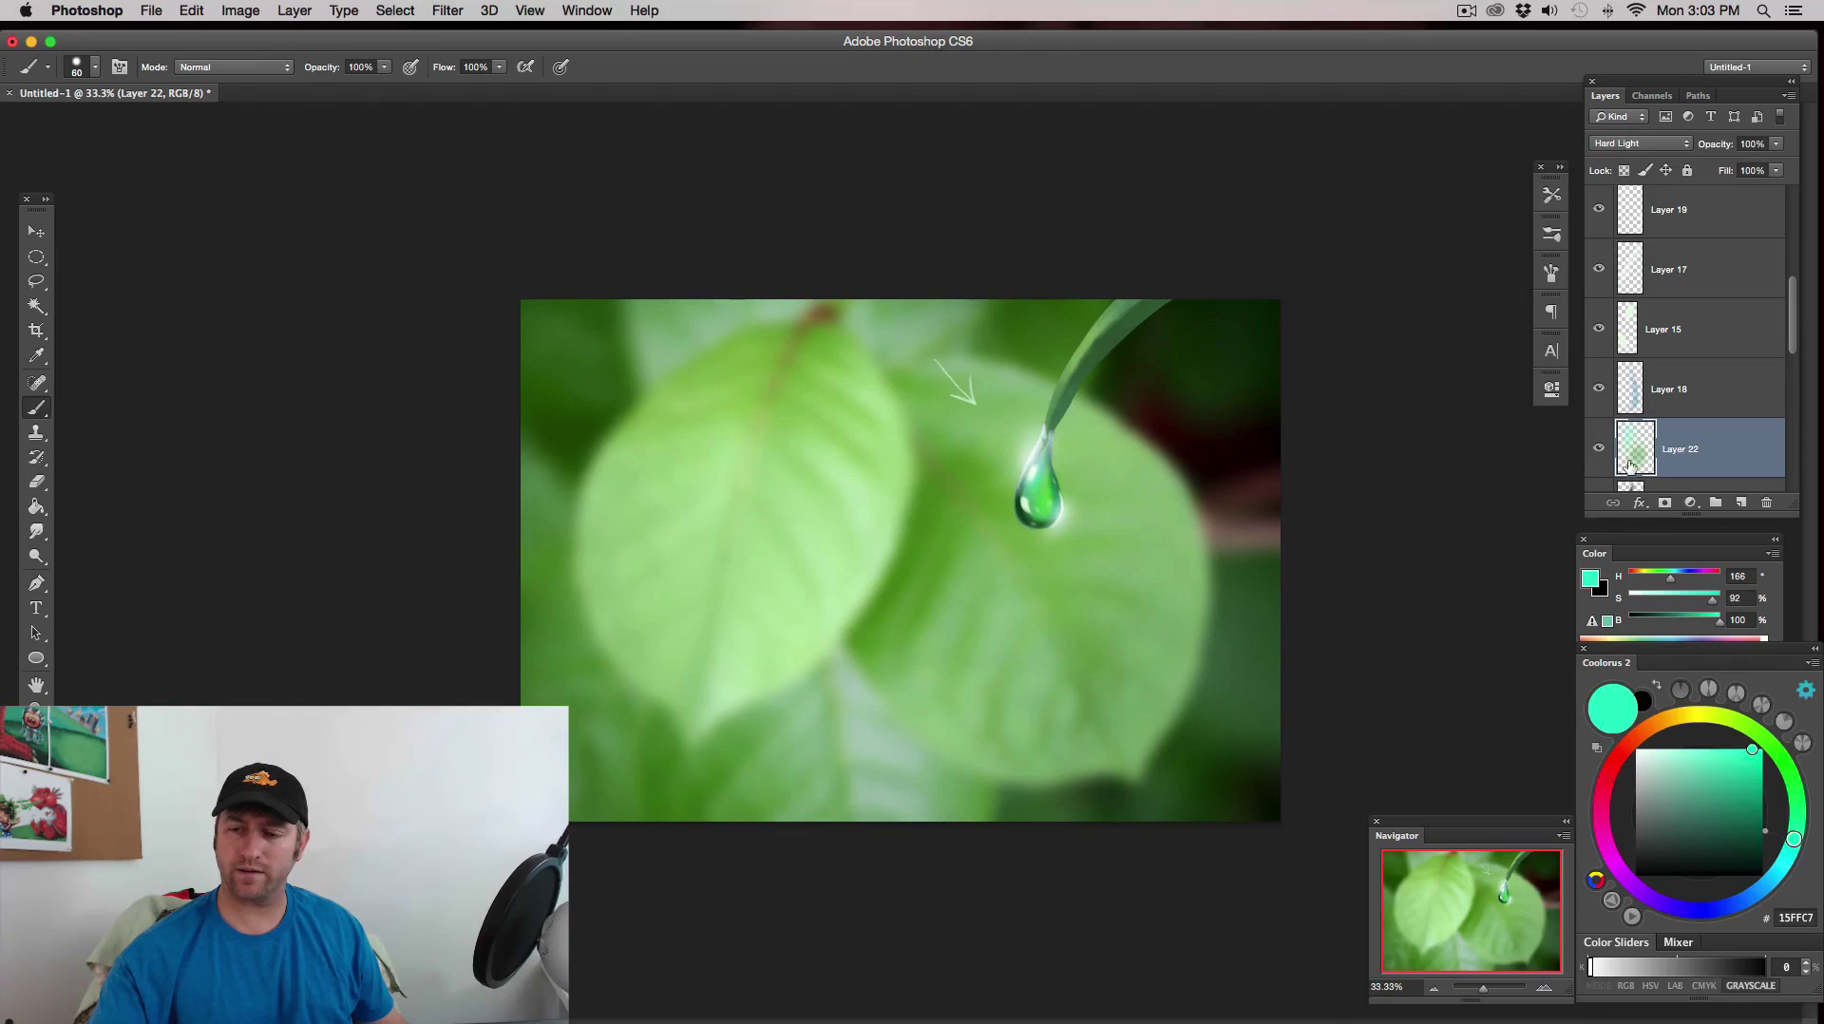
{"action": "left_click", "coordinate": [1776, 144]}
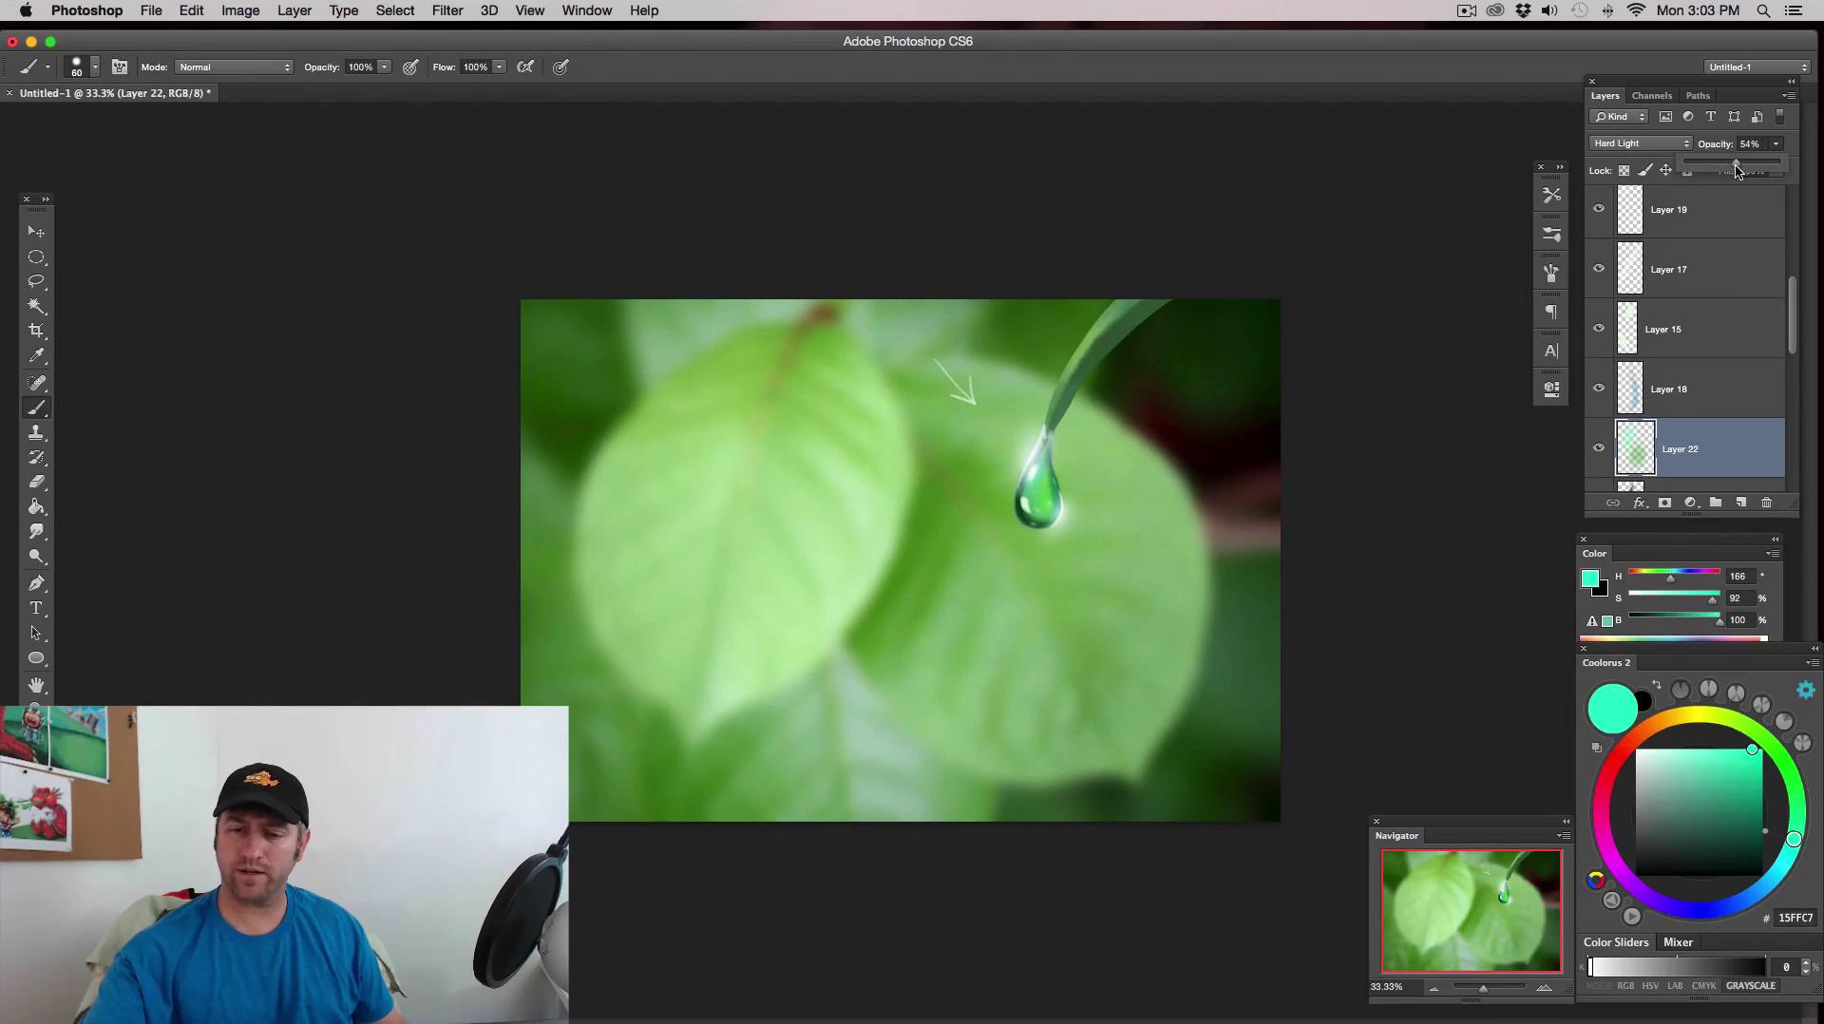
{"action": "key", "text": "e"}
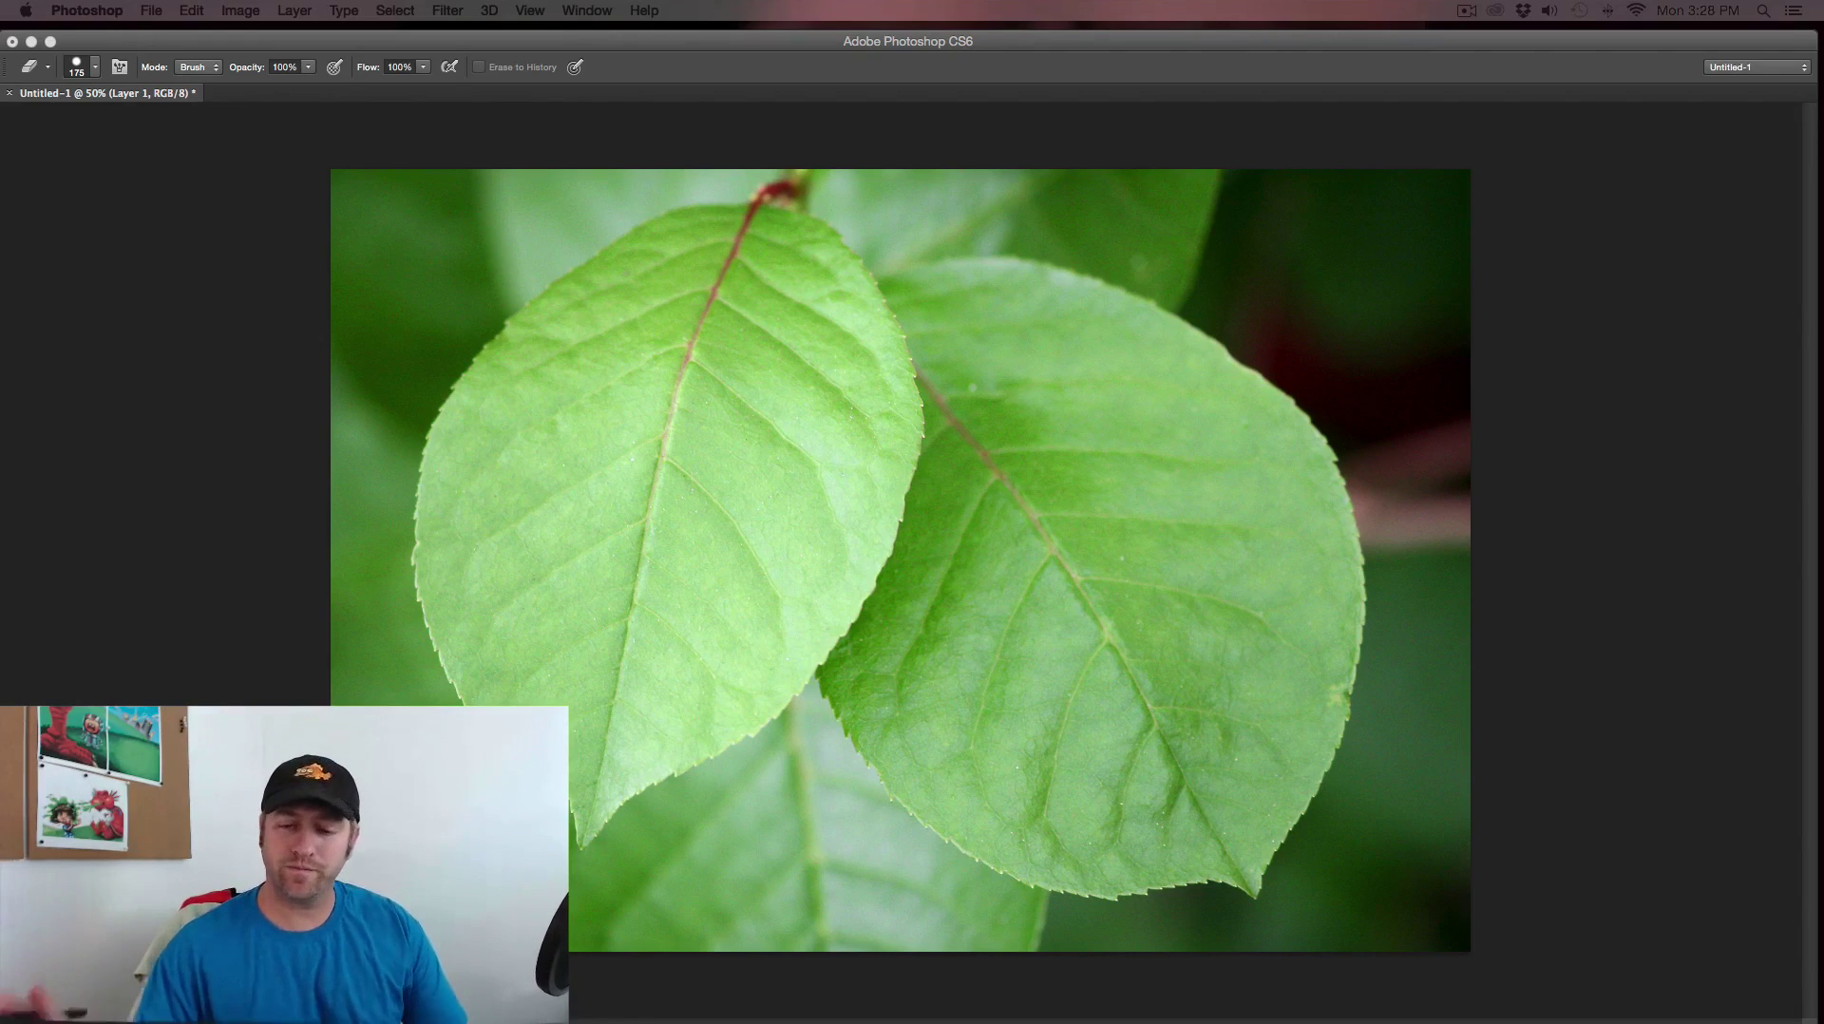
- Create a new layer above the leaf photo and make a small circular selection beside the right leaf's central vein
{"action": "left_click", "coordinate": [1226, 592]}
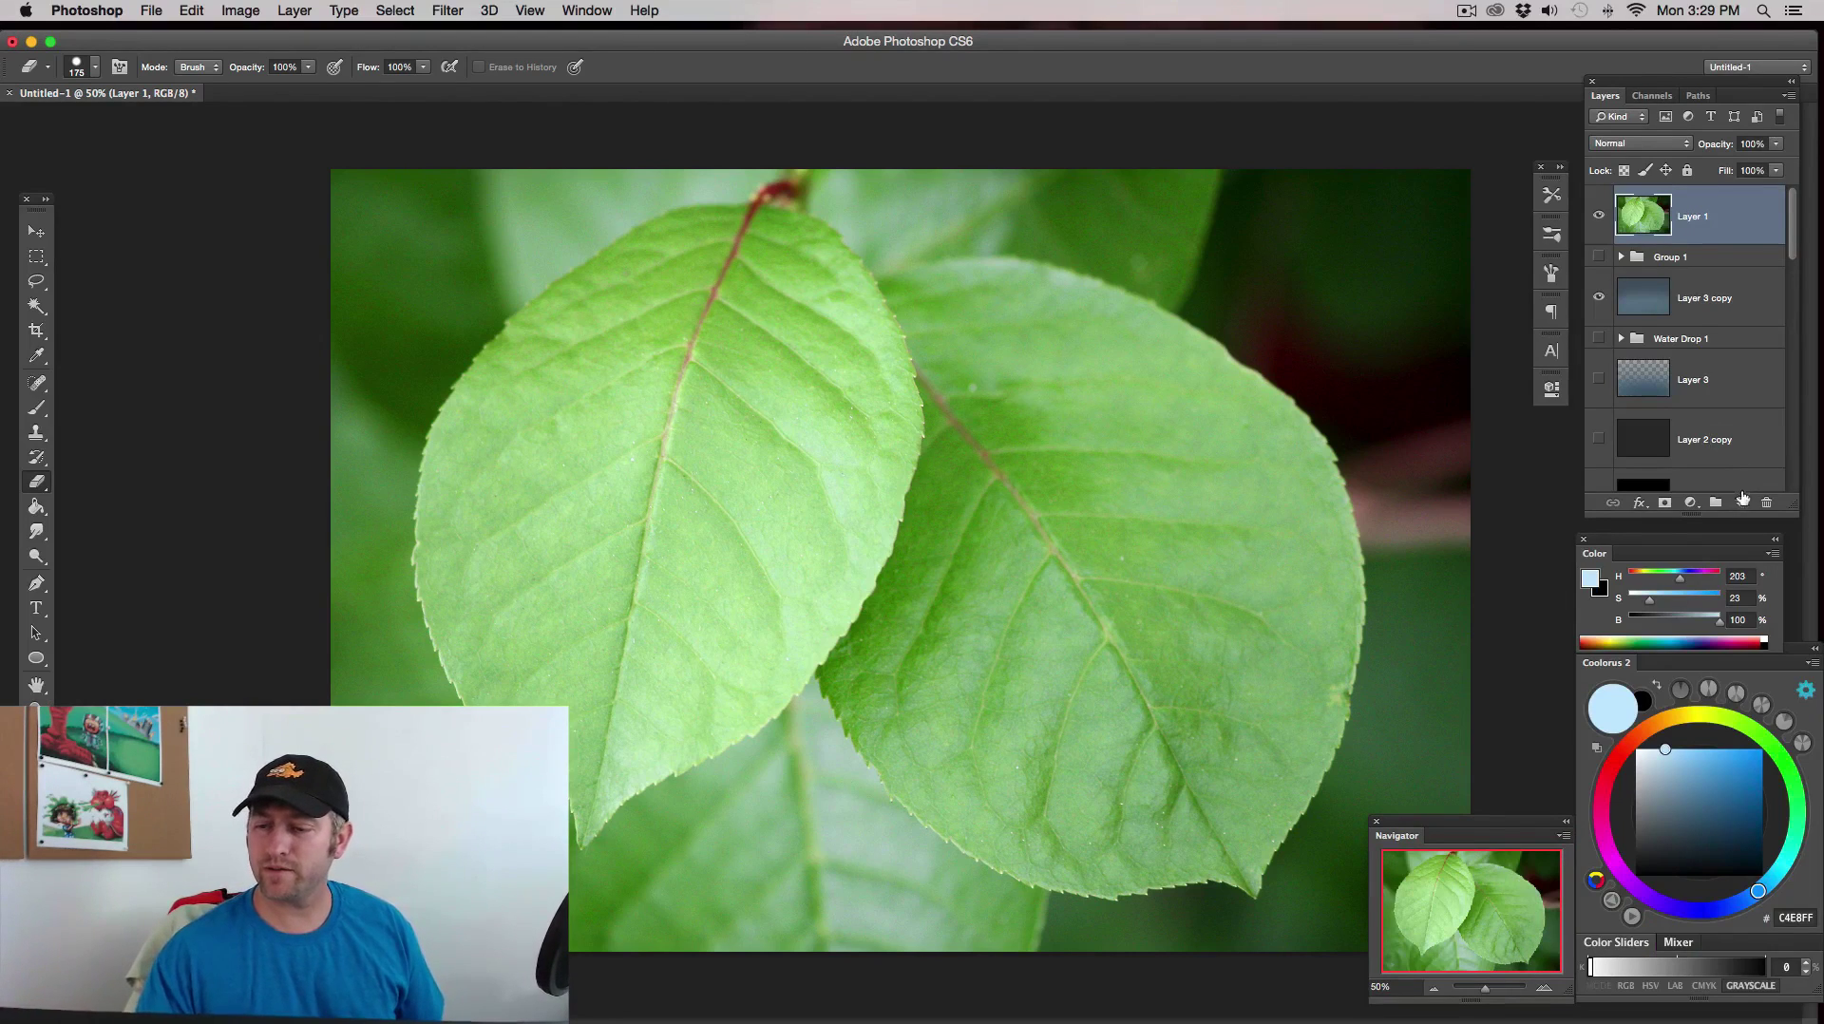
{"action": "key", "text": "super+alt+shift+n"}
{"action": "key", "text": "b"}
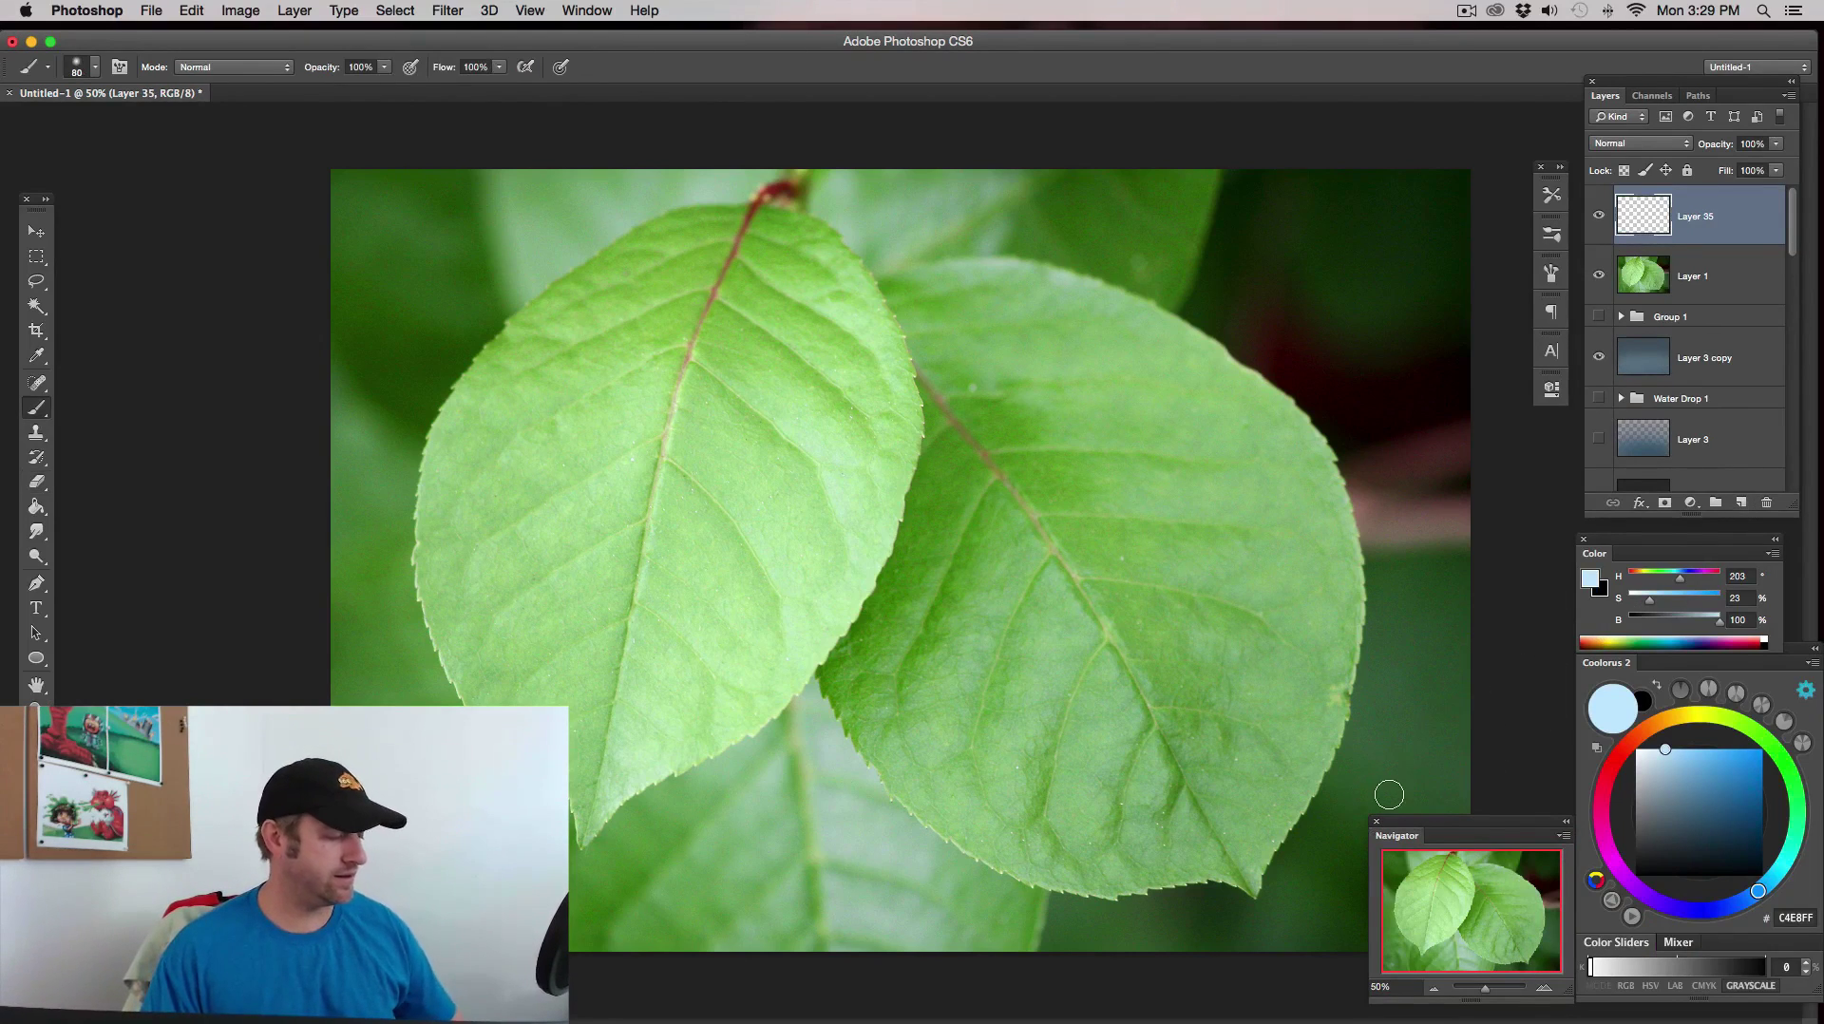
{"action": "left_click", "coordinate": [36, 256]}
{"action": "left_click", "coordinate": [135, 271]}
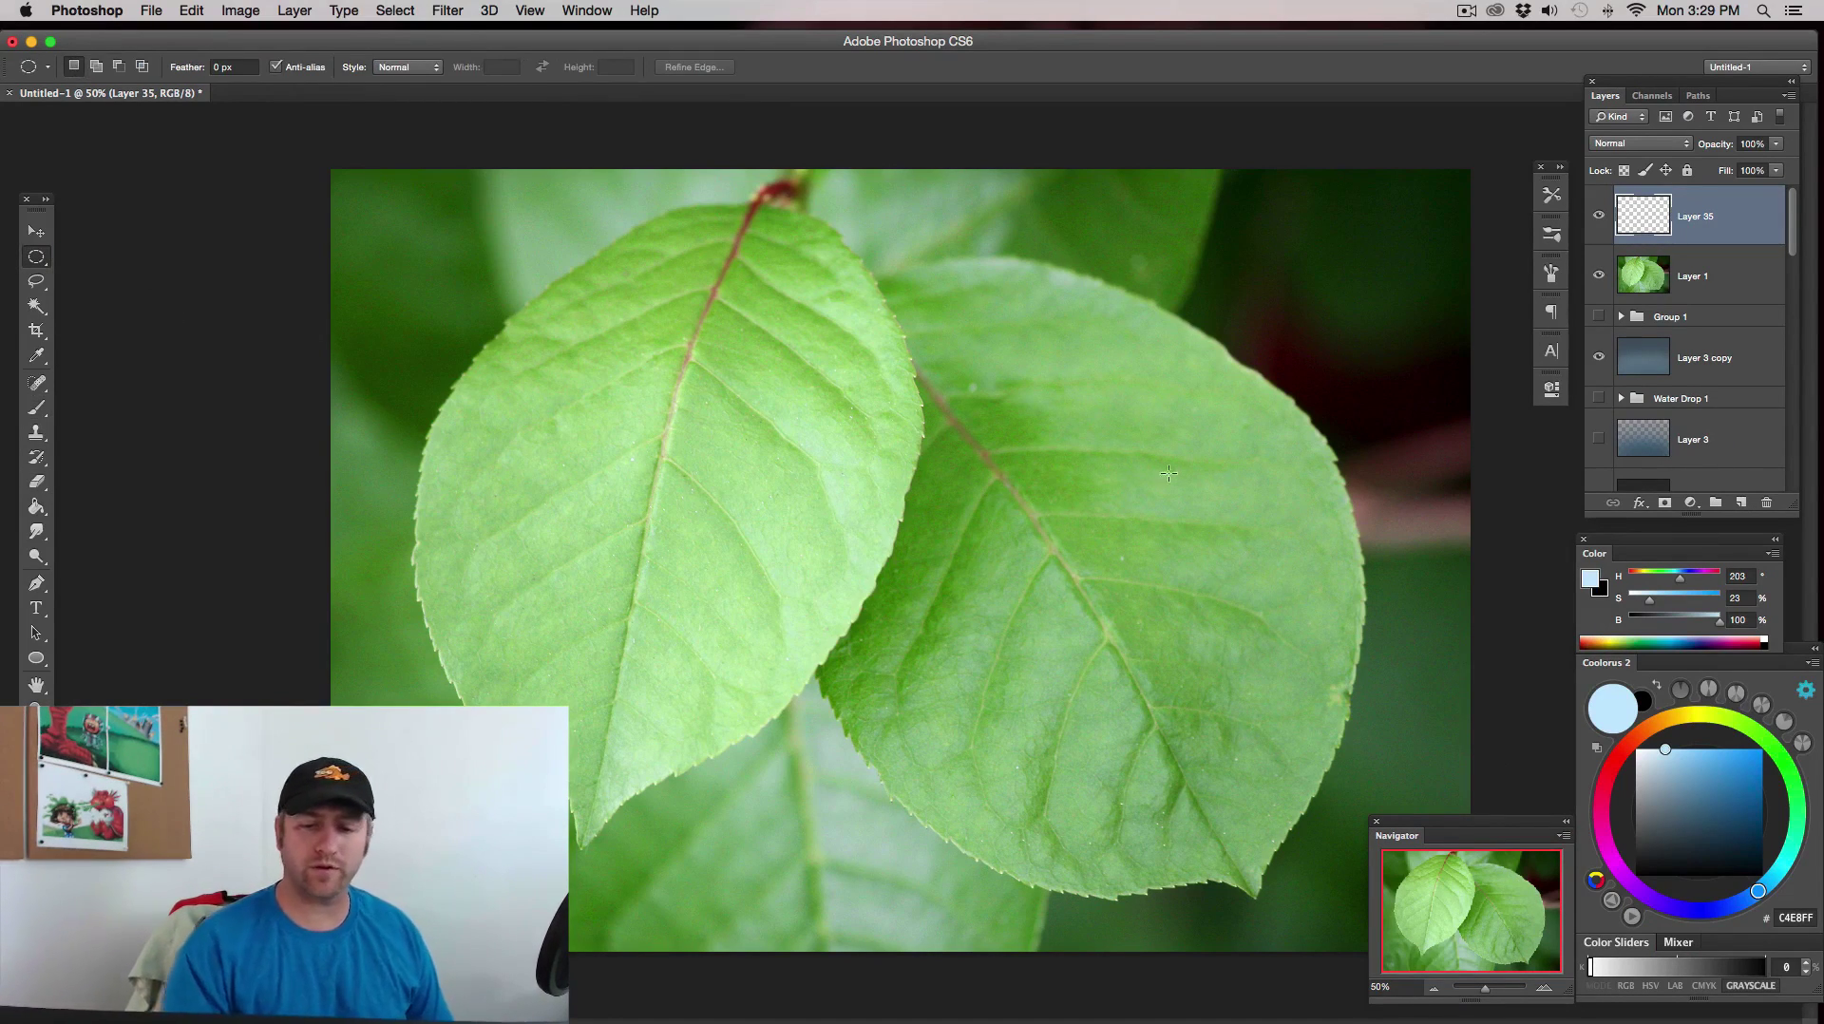
{"action": "left_click_drag", "start_coordinate": [957, 480], "coordinate": [994, 521]}
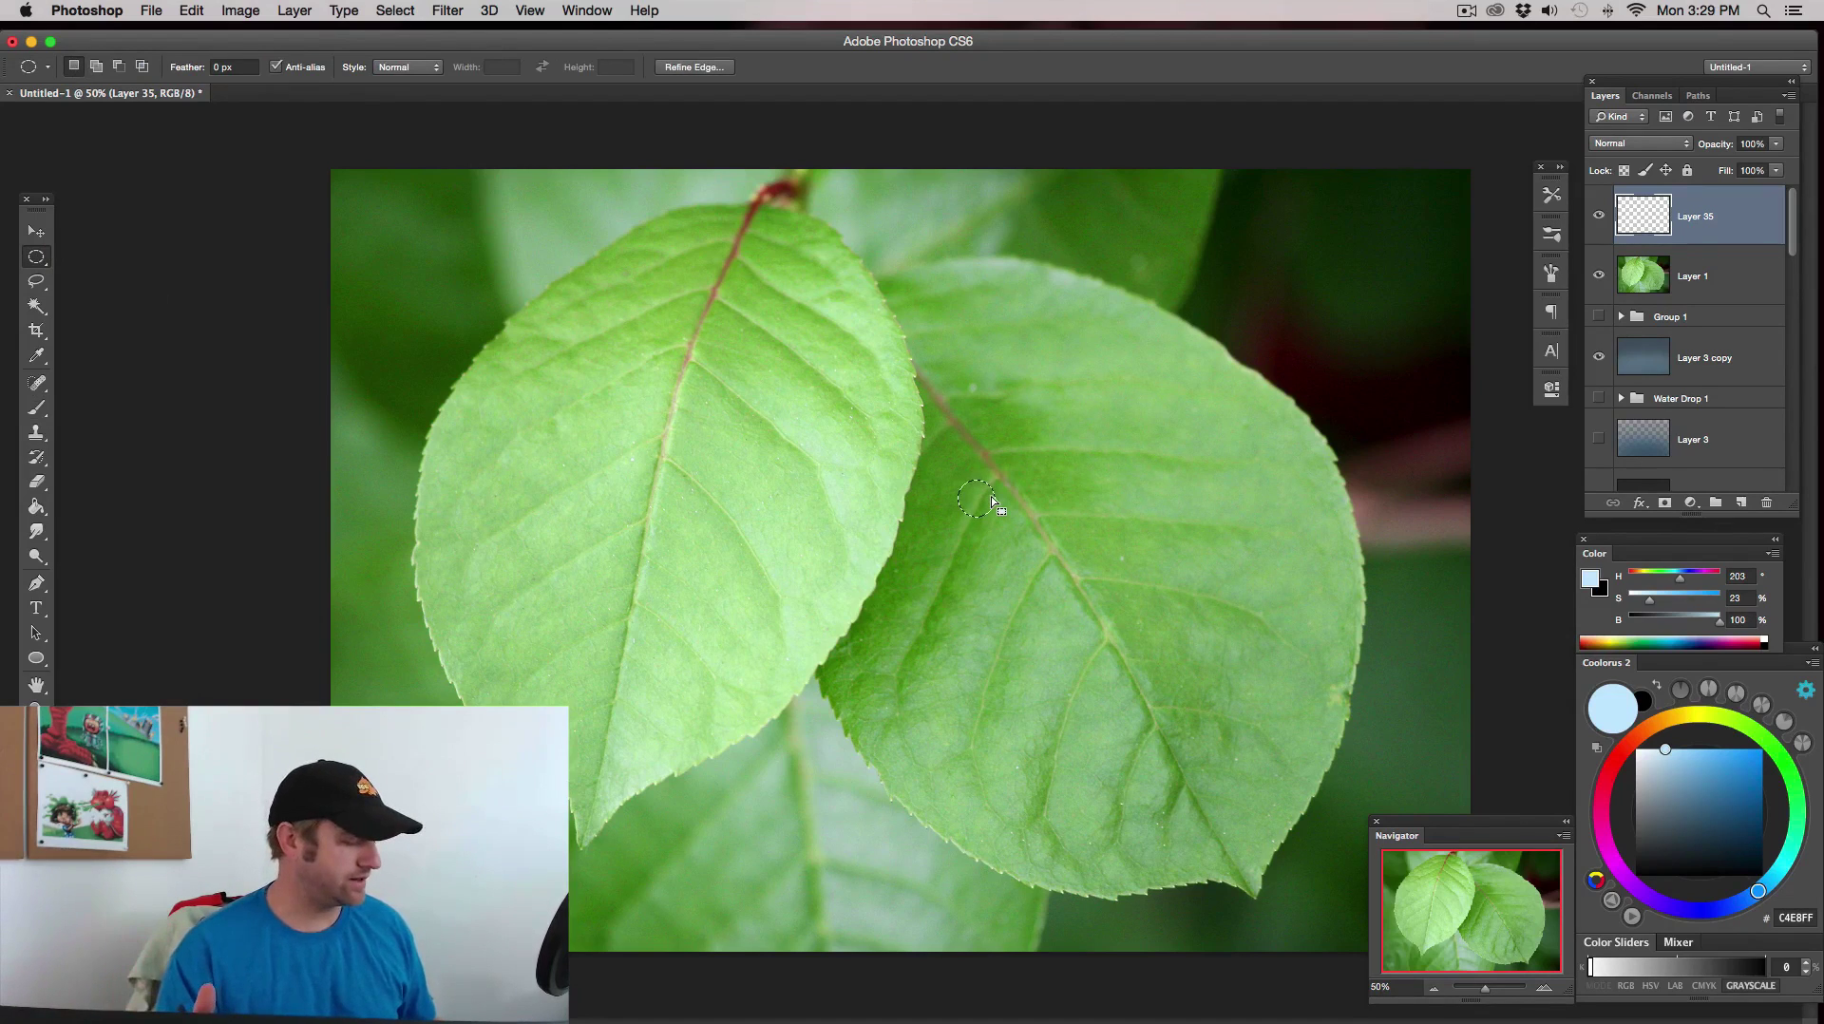
- Set the painting colour to black #000000 for the Brush and change Layer 35's blend mode to Overlay
{"action": "key", "text": "b"}
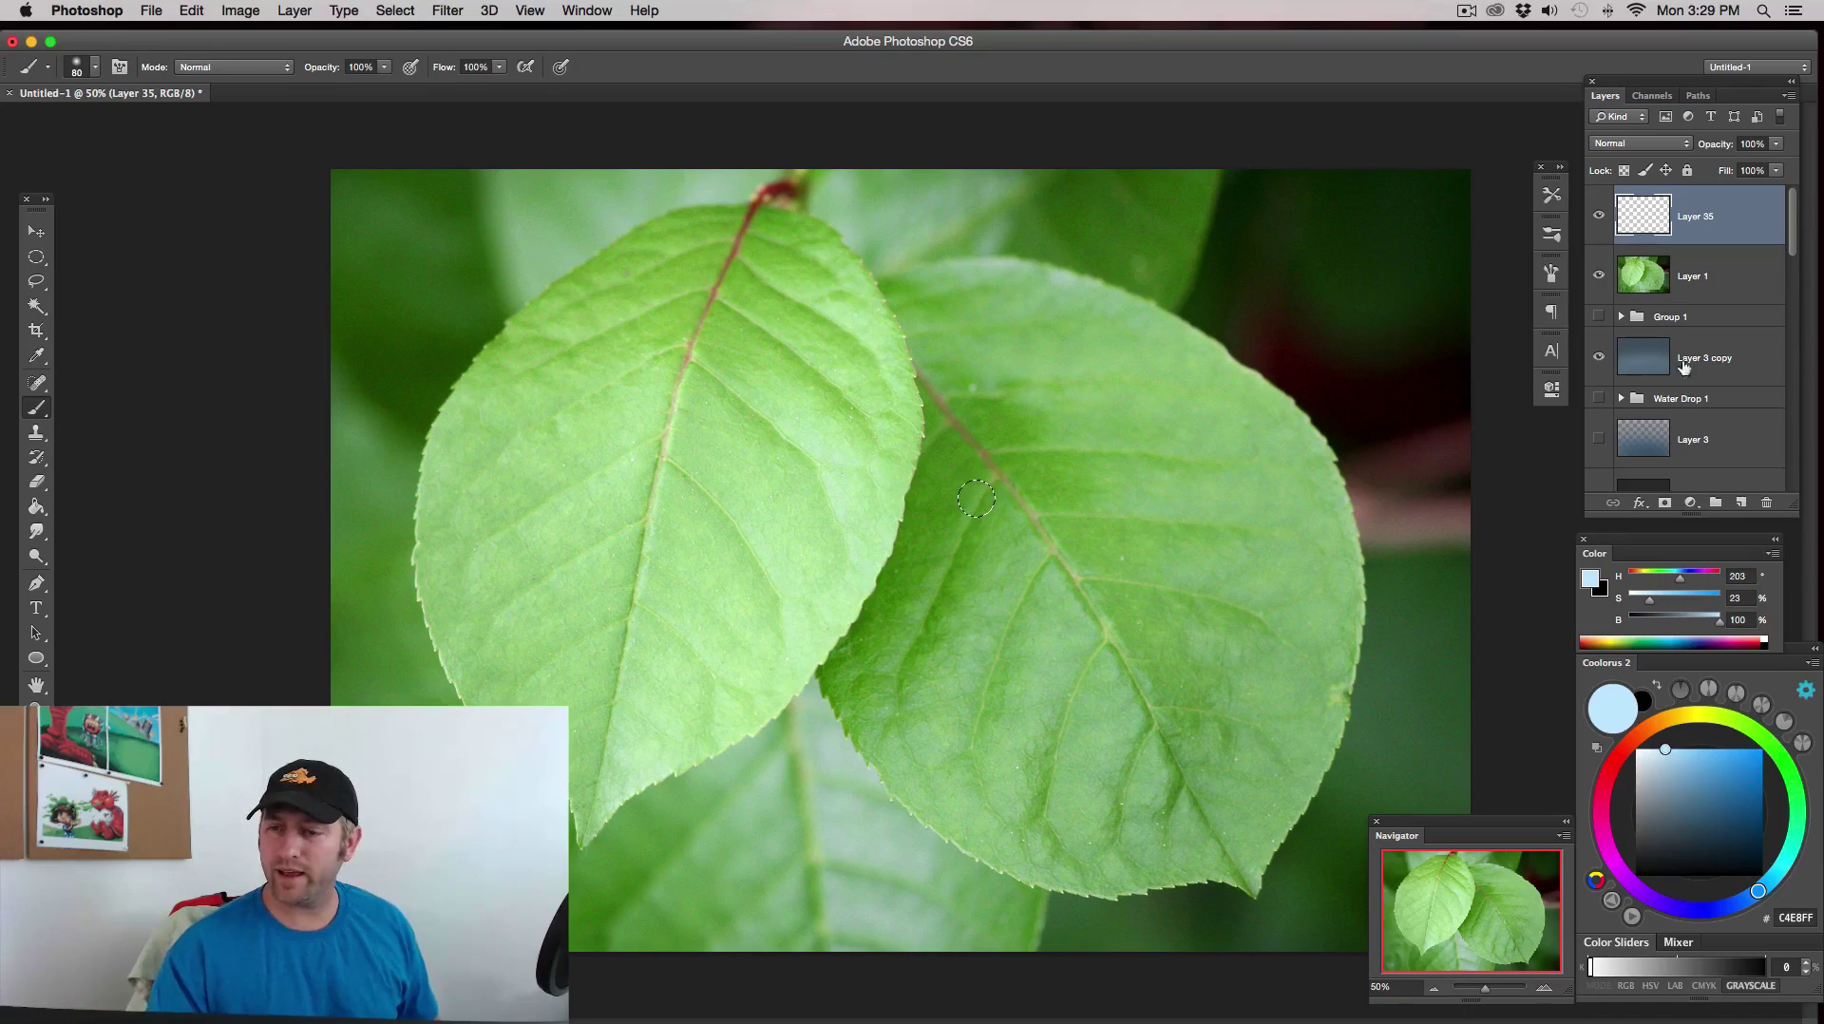
{"action": "left_click", "coordinate": [1636, 875]}
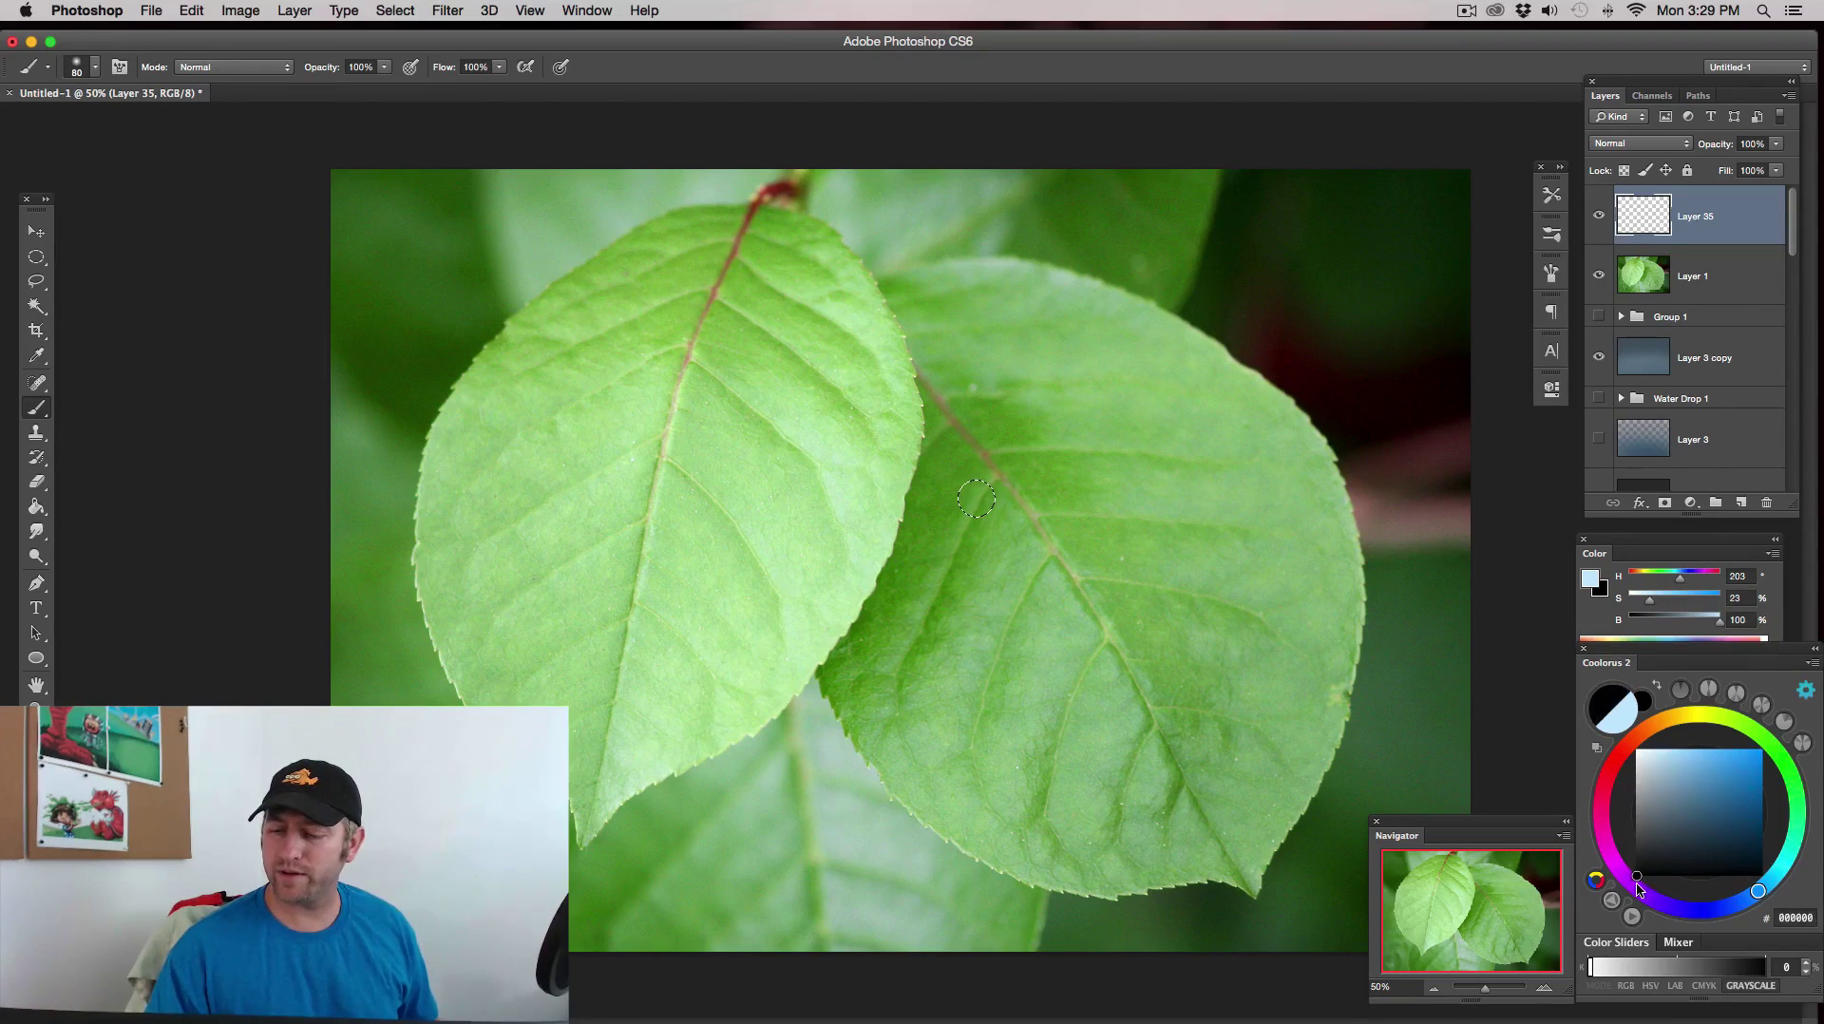
{"action": "left_click", "coordinate": [1654, 145]}
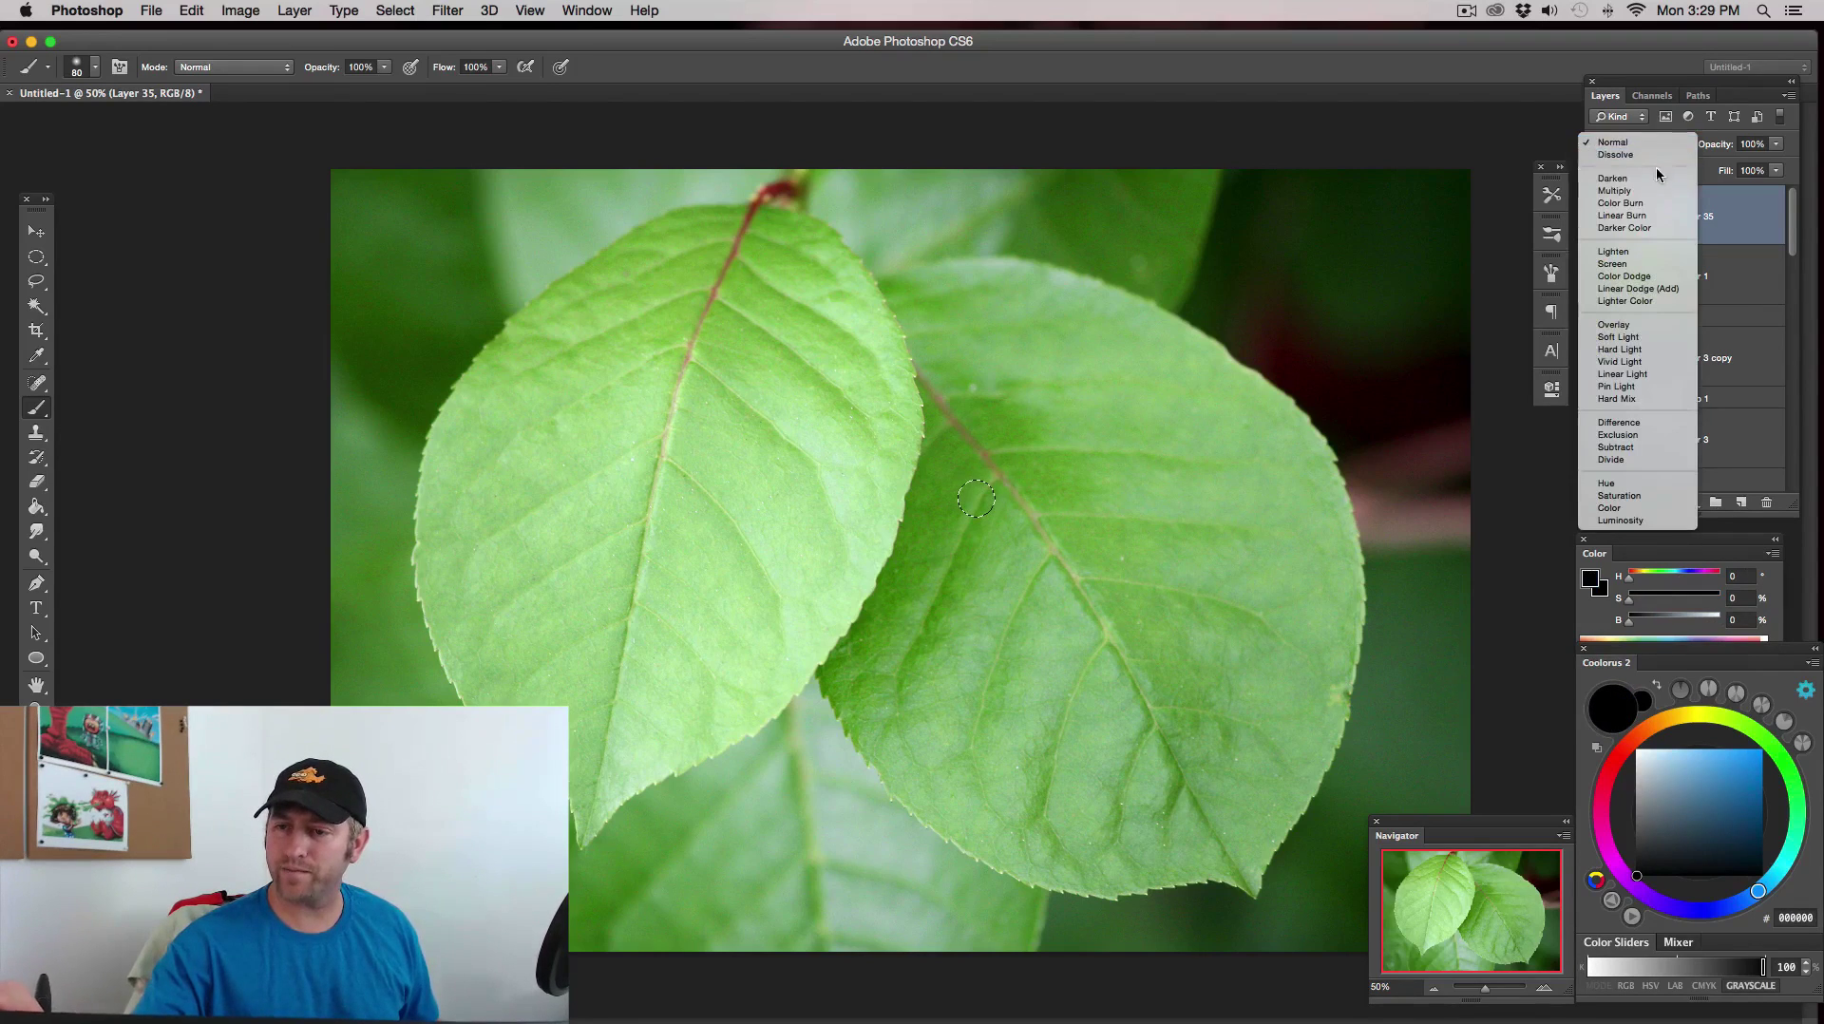
{"action": "left_click", "coordinate": [1647, 326]}
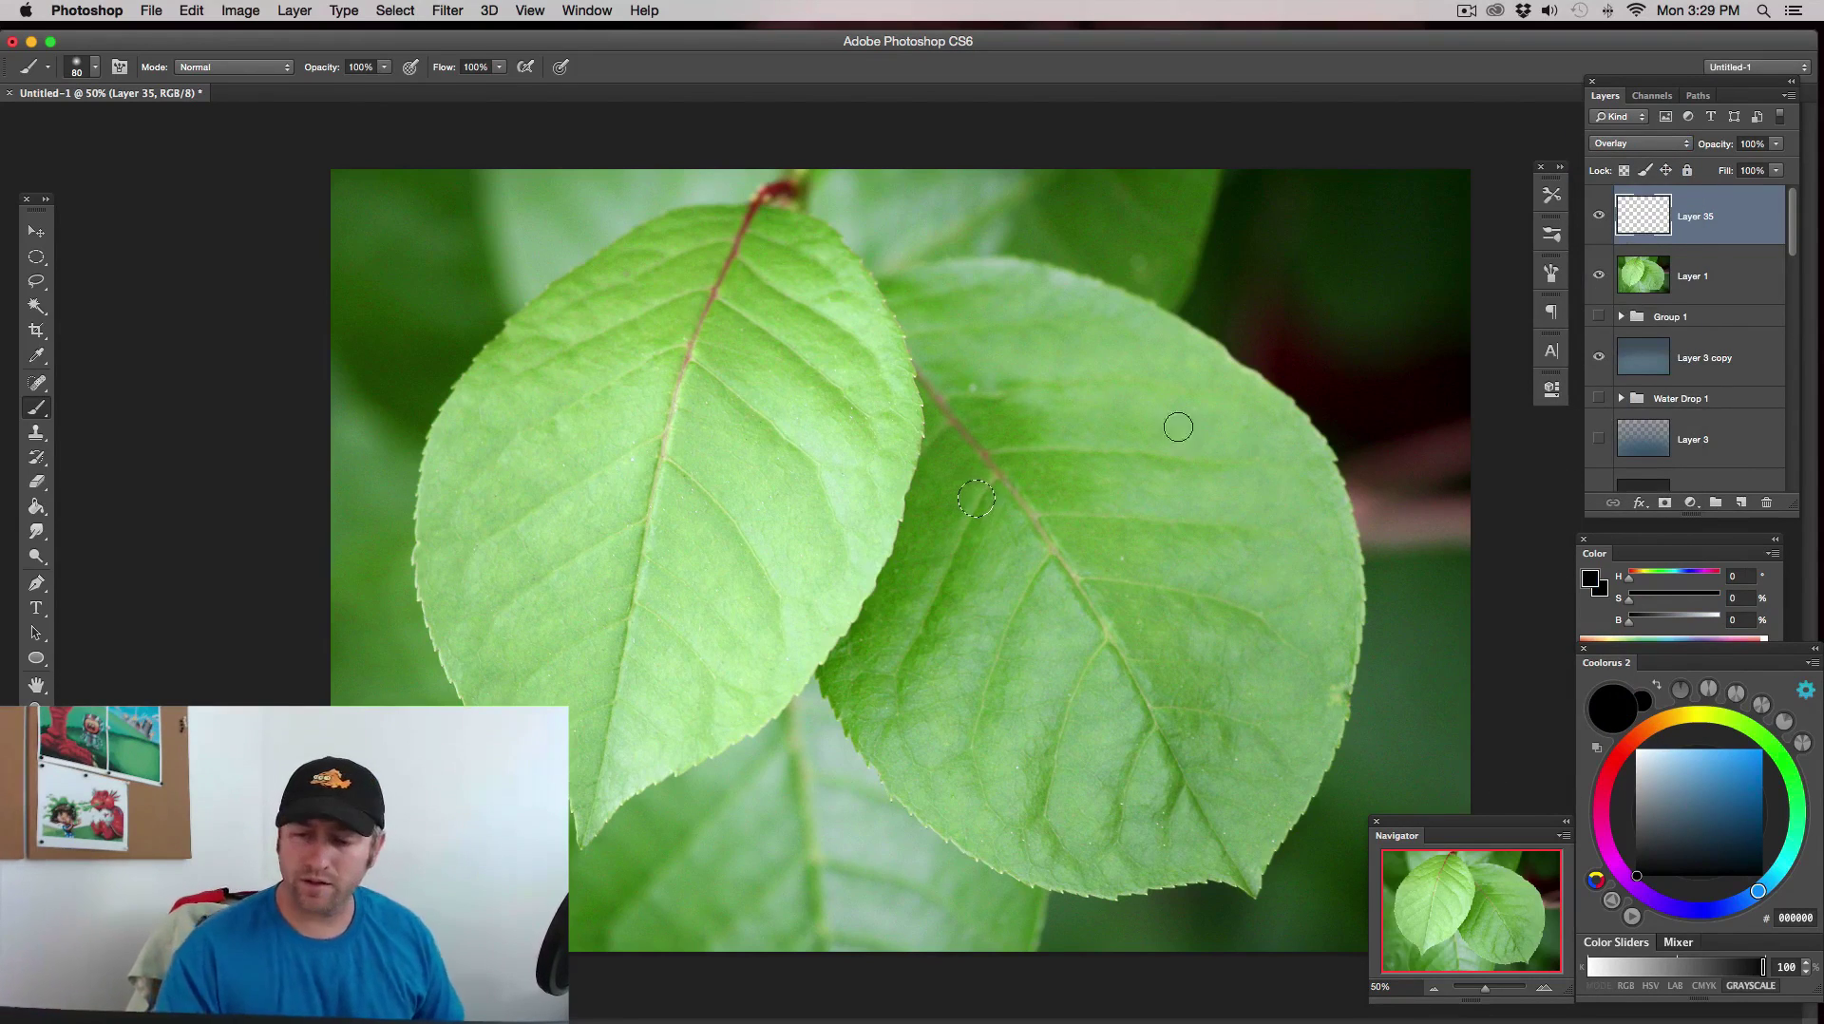
- Brush black shading along the upper-left and upper edges inside the circular selection, varying the brush size up to 60 px
{"action": "left_click", "coordinate": [1543, 988]}
{"action": "left_click", "coordinate": [1543, 988]}
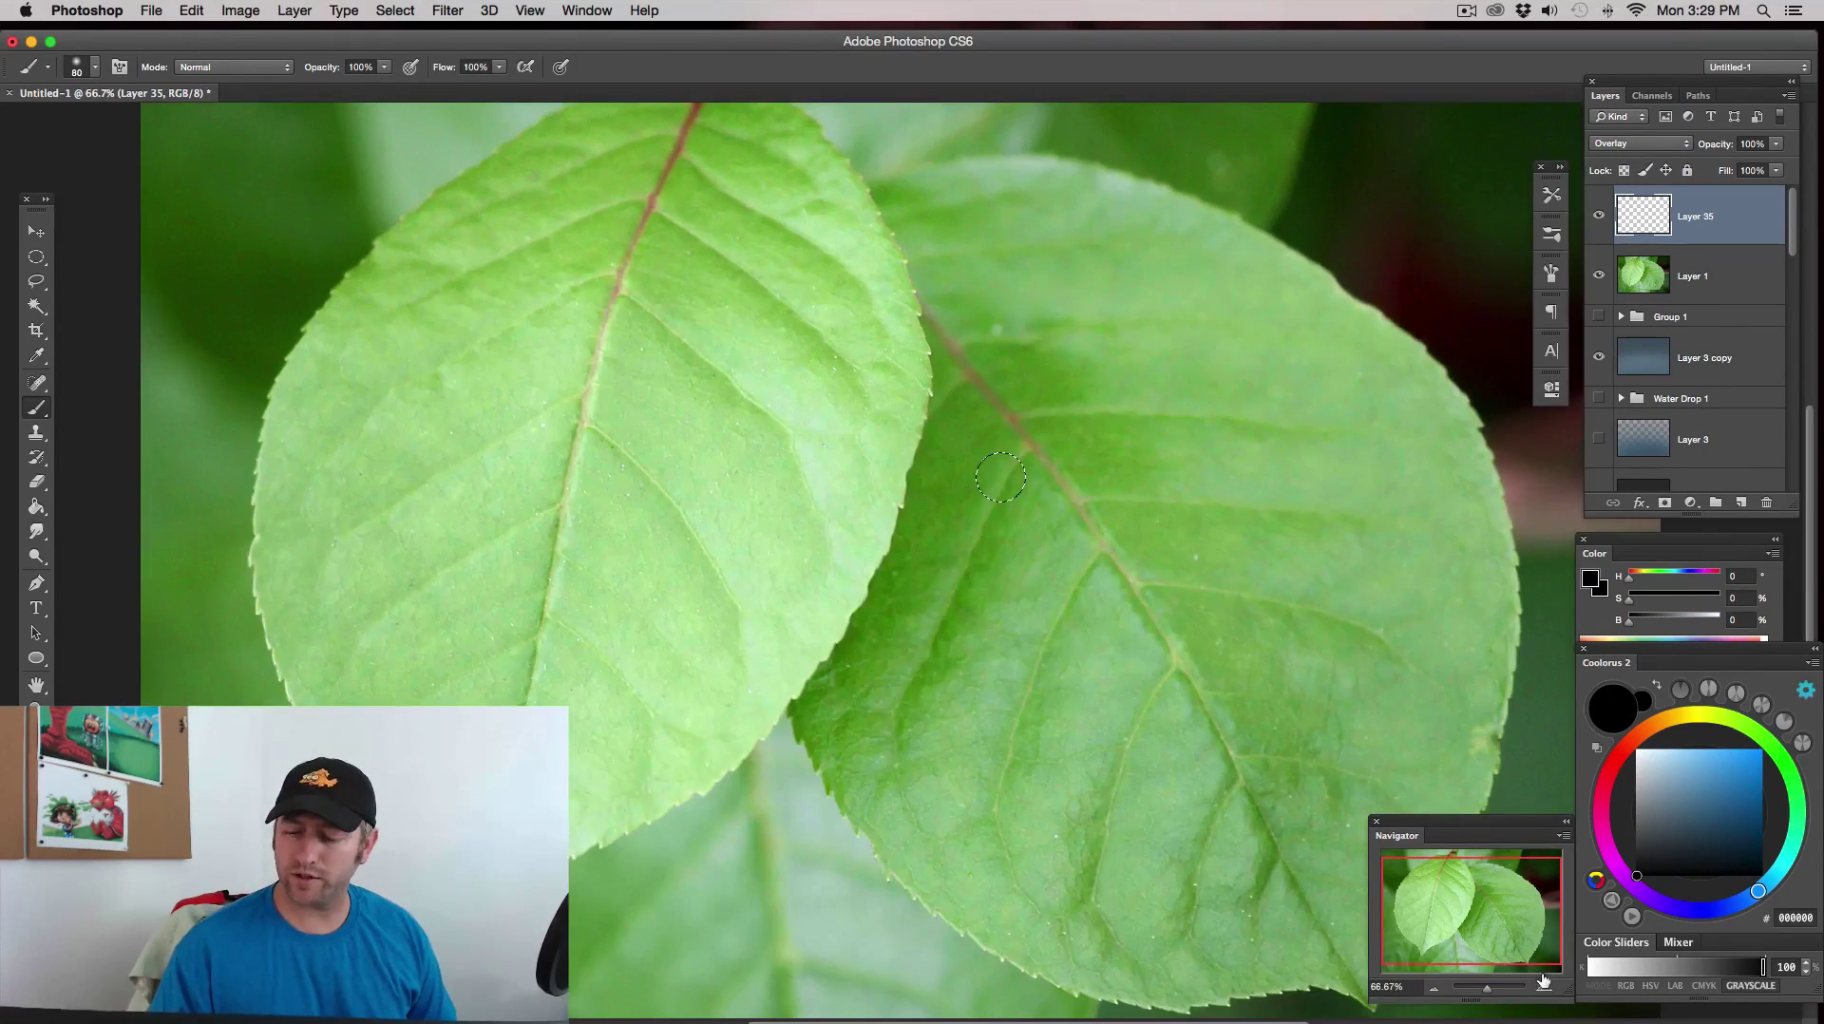
{"action": "left_click", "coordinate": [1543, 988]}
{"action": "key", "text": "bracketleft"}
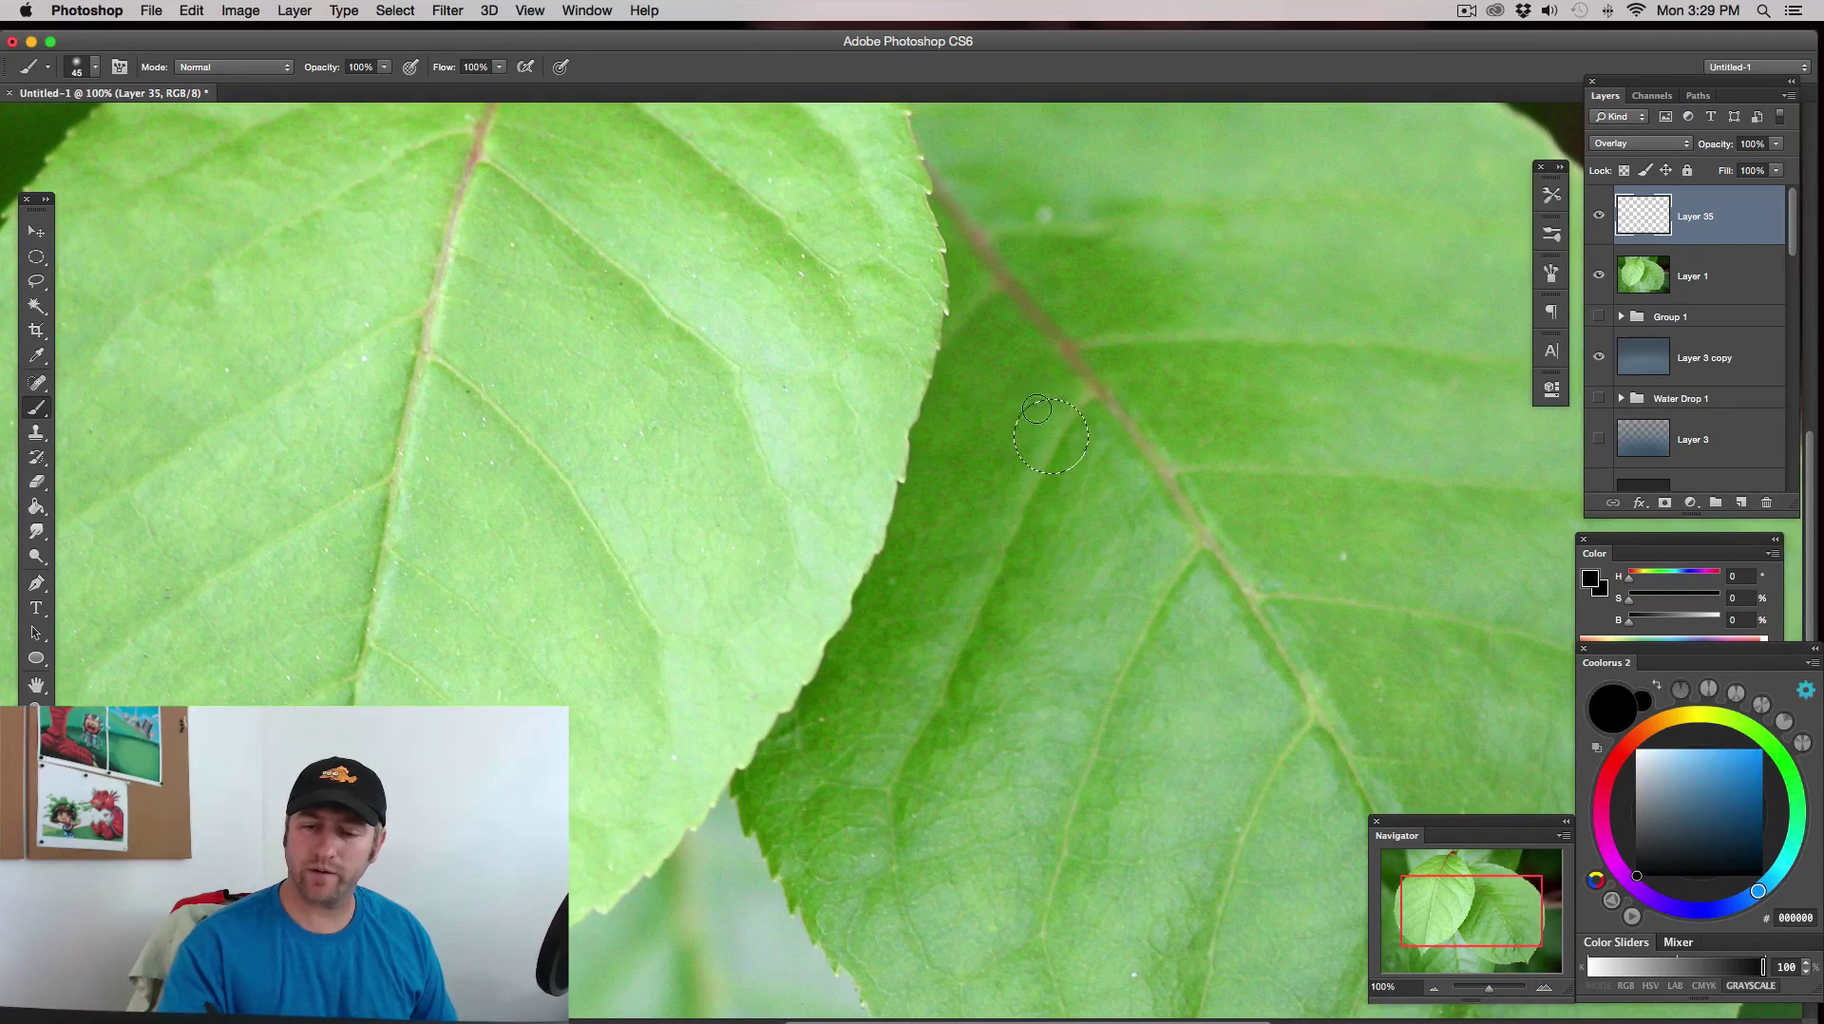
{"action": "key", "text": "bracketleft"}
{"action": "mouse_move", "coordinate": [1037, 409]}
{"action": "left_mouse_down"}
{"action": "mouse_move", "coordinate": [1015, 464]}
{"action": "mouse_move", "coordinate": [1065, 398]}
{"action": "mouse_move", "coordinate": [1007, 439]}
{"action": "mouse_move", "coordinate": [1079, 410]}
{"action": "mouse_move", "coordinate": [1052, 395]}
{"action": "mouse_move", "coordinate": [1021, 450]}
{"action": "left_mouse_up"}
{"action": "key", "text": "bracketleft"}
{"action": "key", "text": "bracketright"}
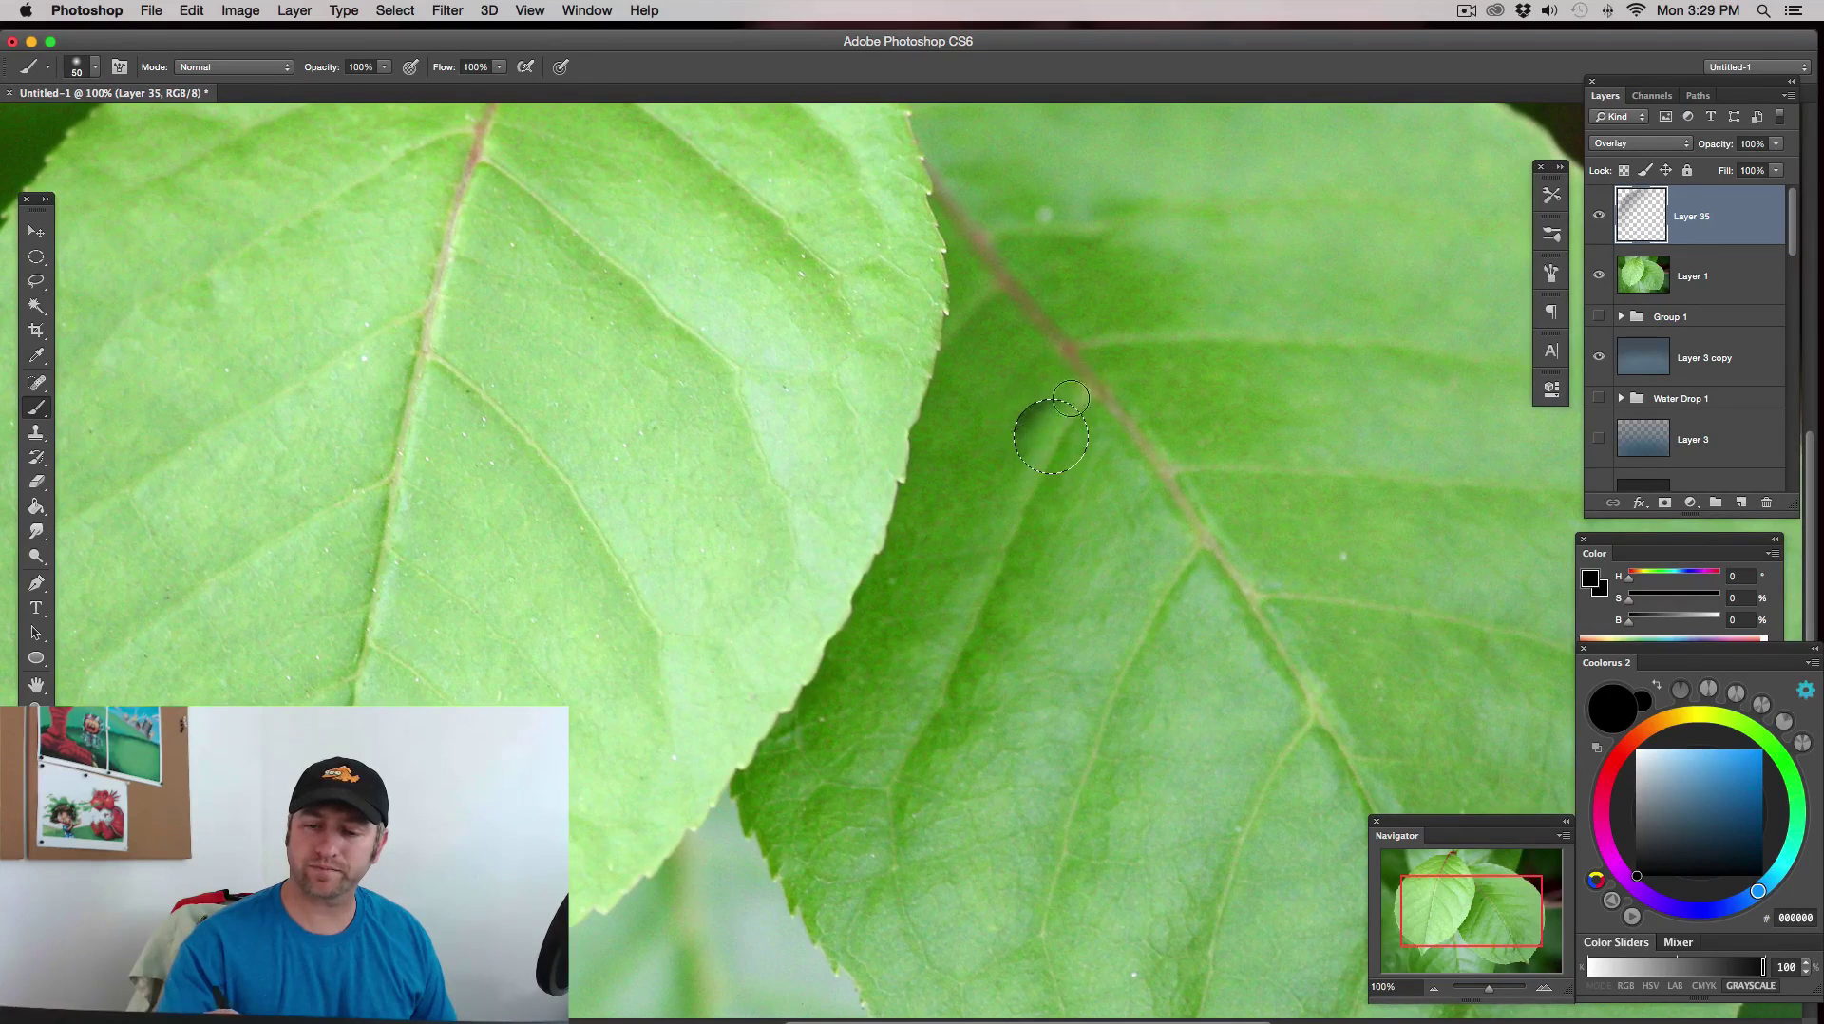
{"action": "key", "text": "bracketleft"}
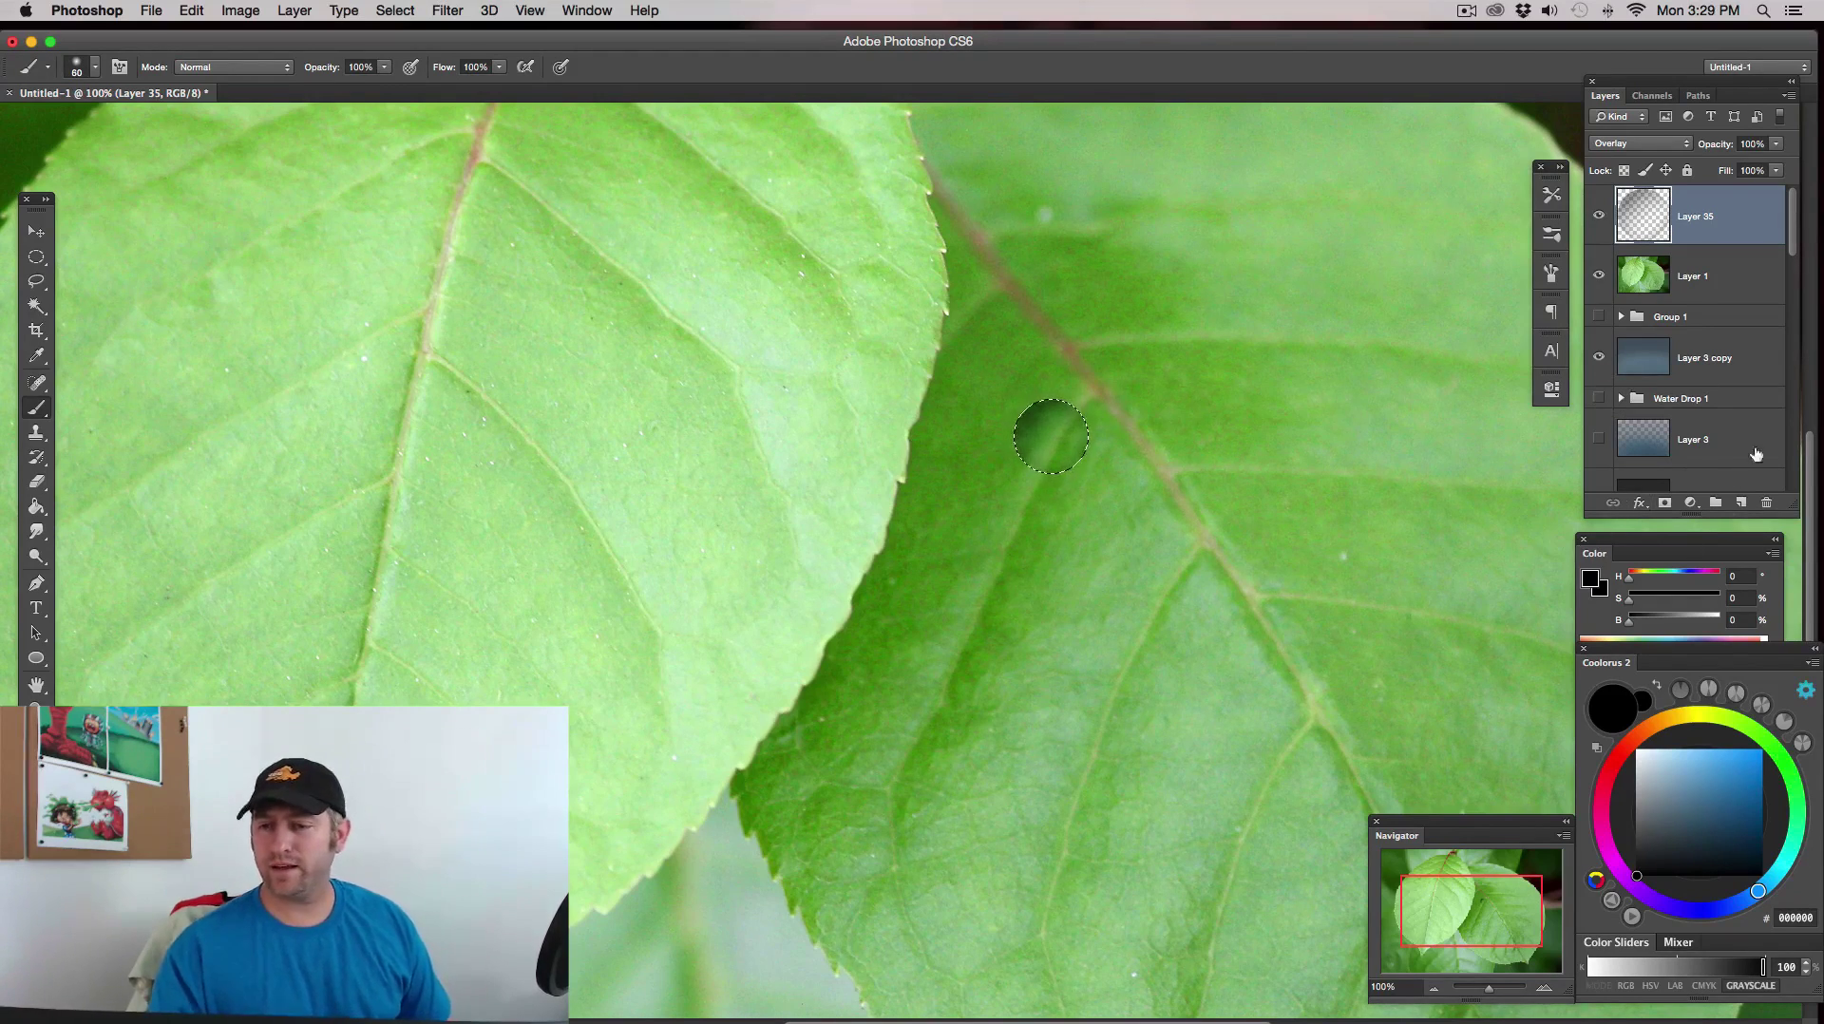
- Add a new layer above the shading, change its blend mode to Overlay, and set the painting colour to bright green #87F31D
{"action": "left_click", "coordinate": [1744, 507]}
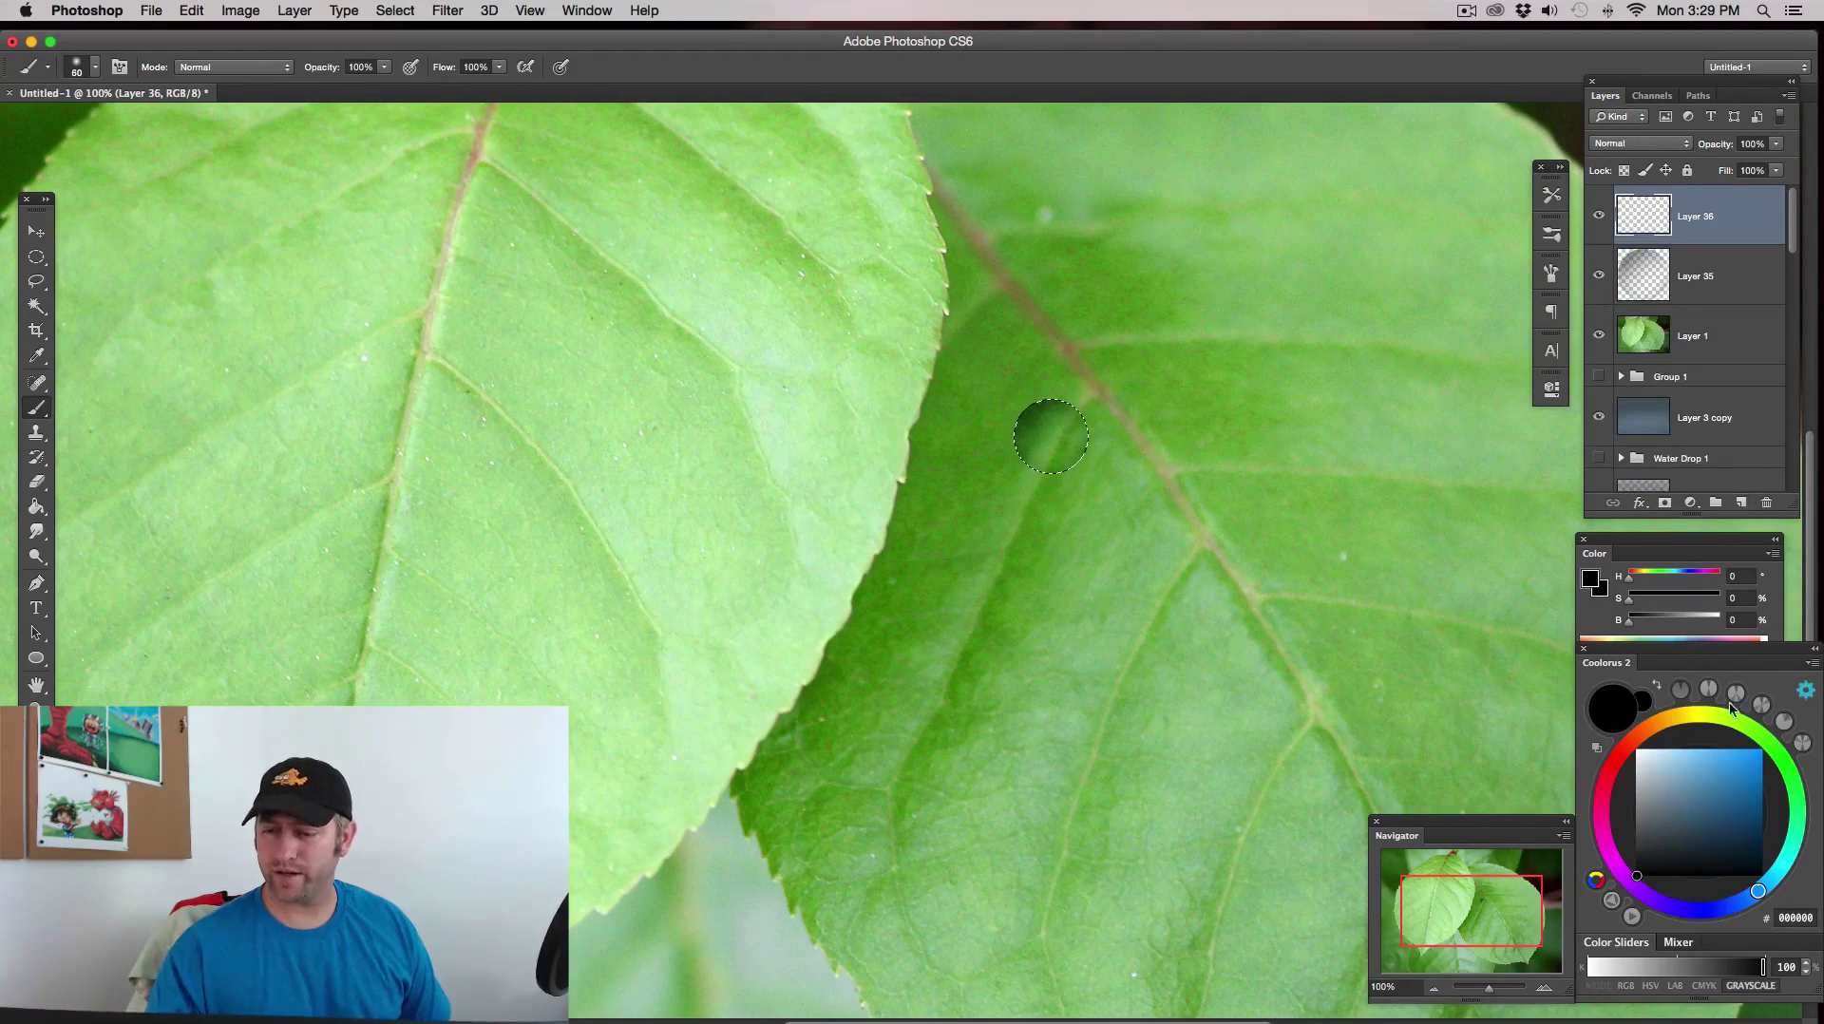
{"action": "left_click", "coordinate": [1639, 143]}
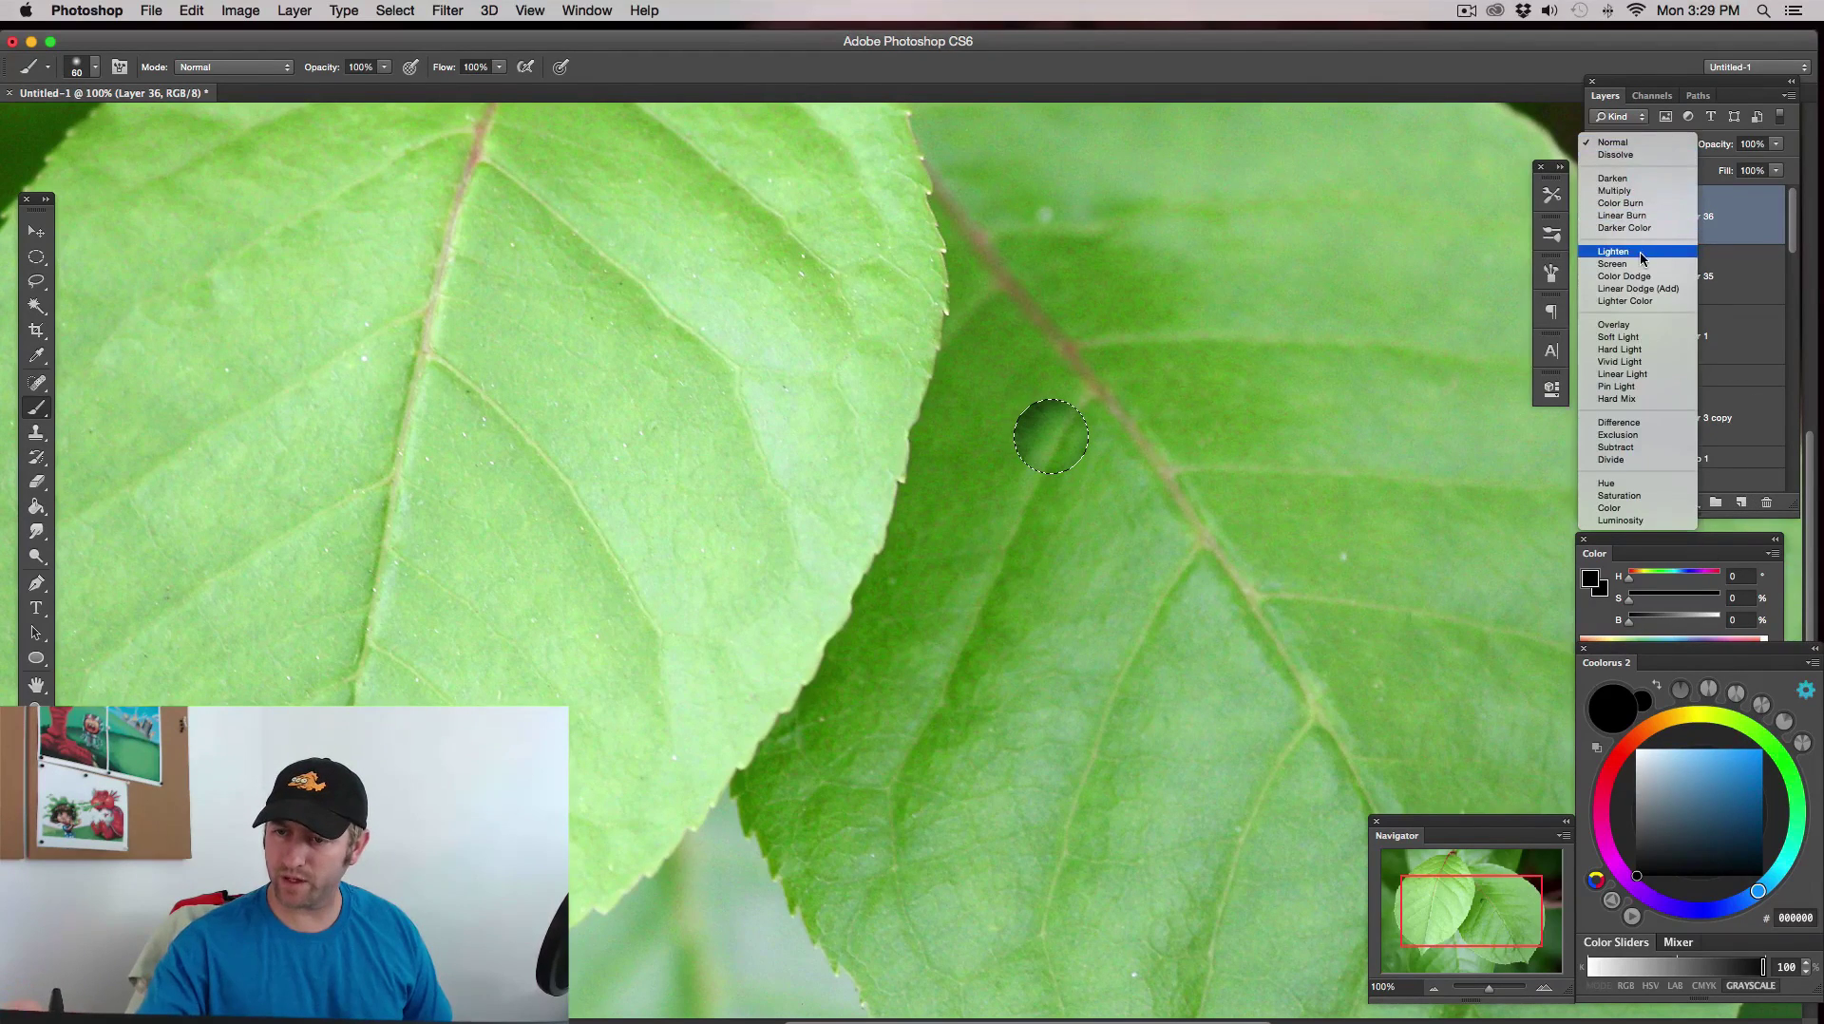
{"action": "left_click", "coordinate": [1642, 325]}
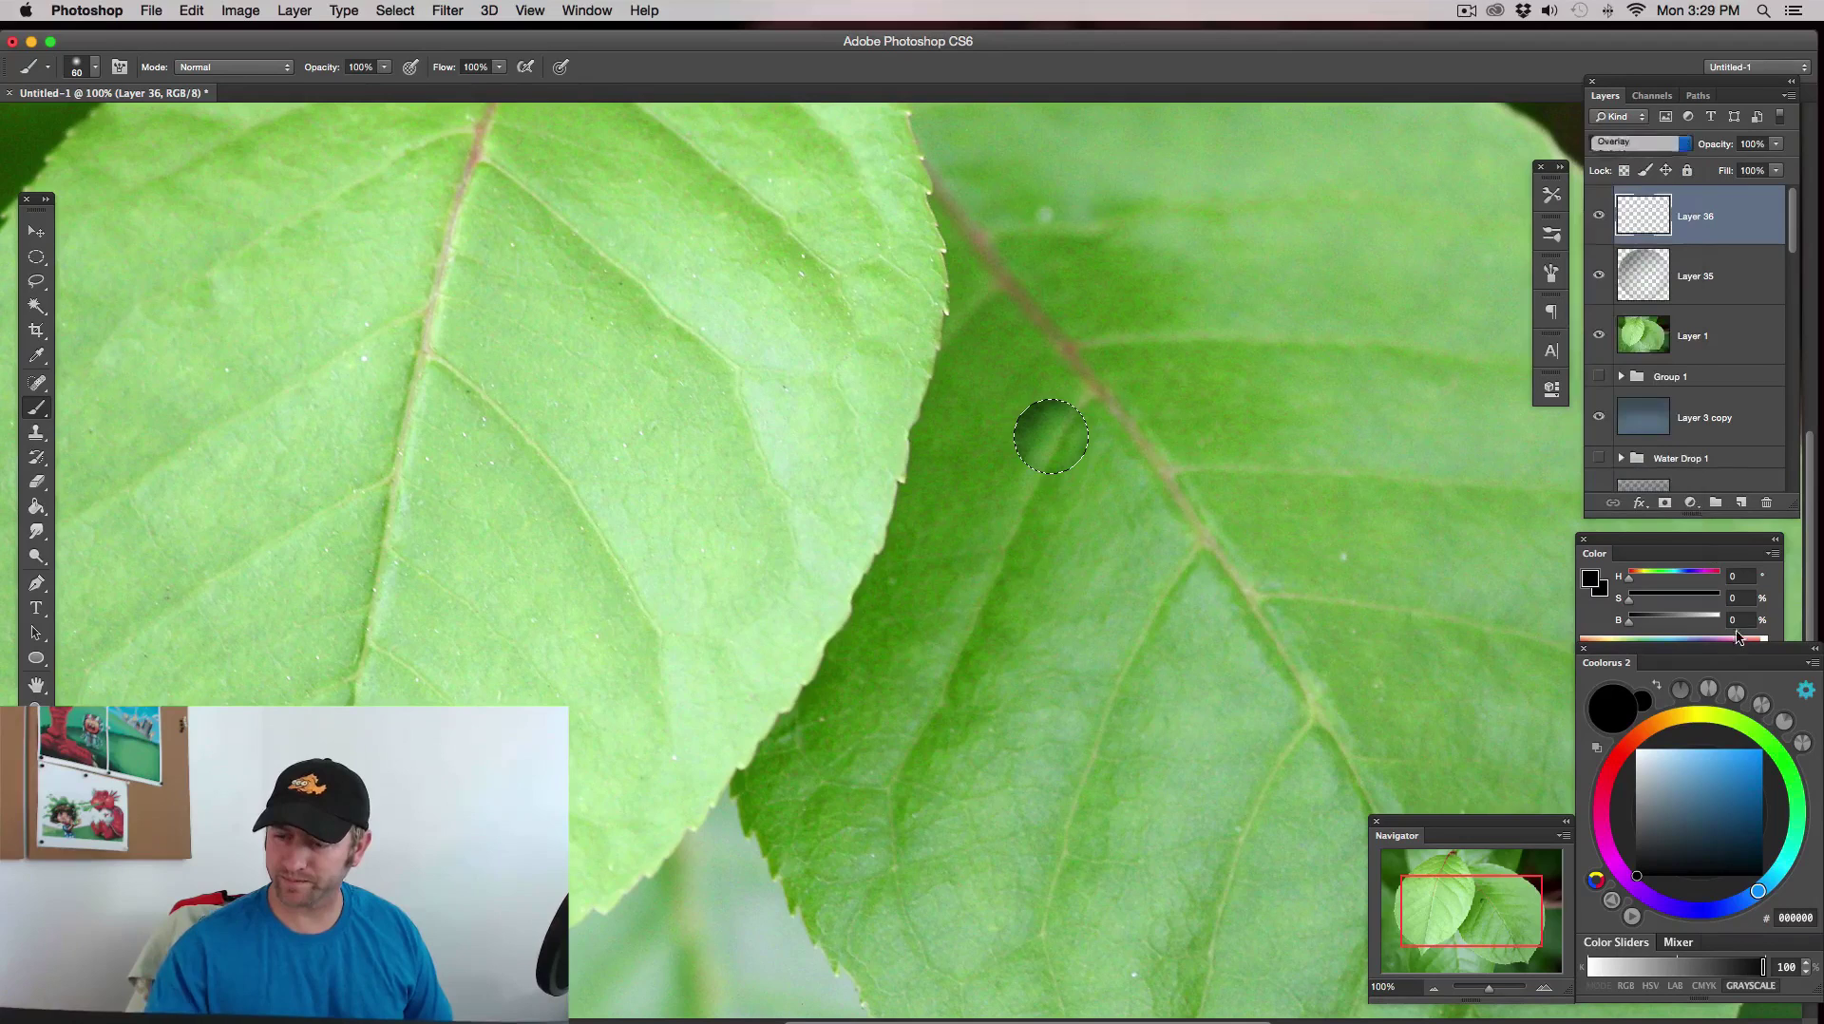
{"action": "left_click", "coordinate": [1722, 719]}
{"action": "left_click", "coordinate": [1746, 729]}
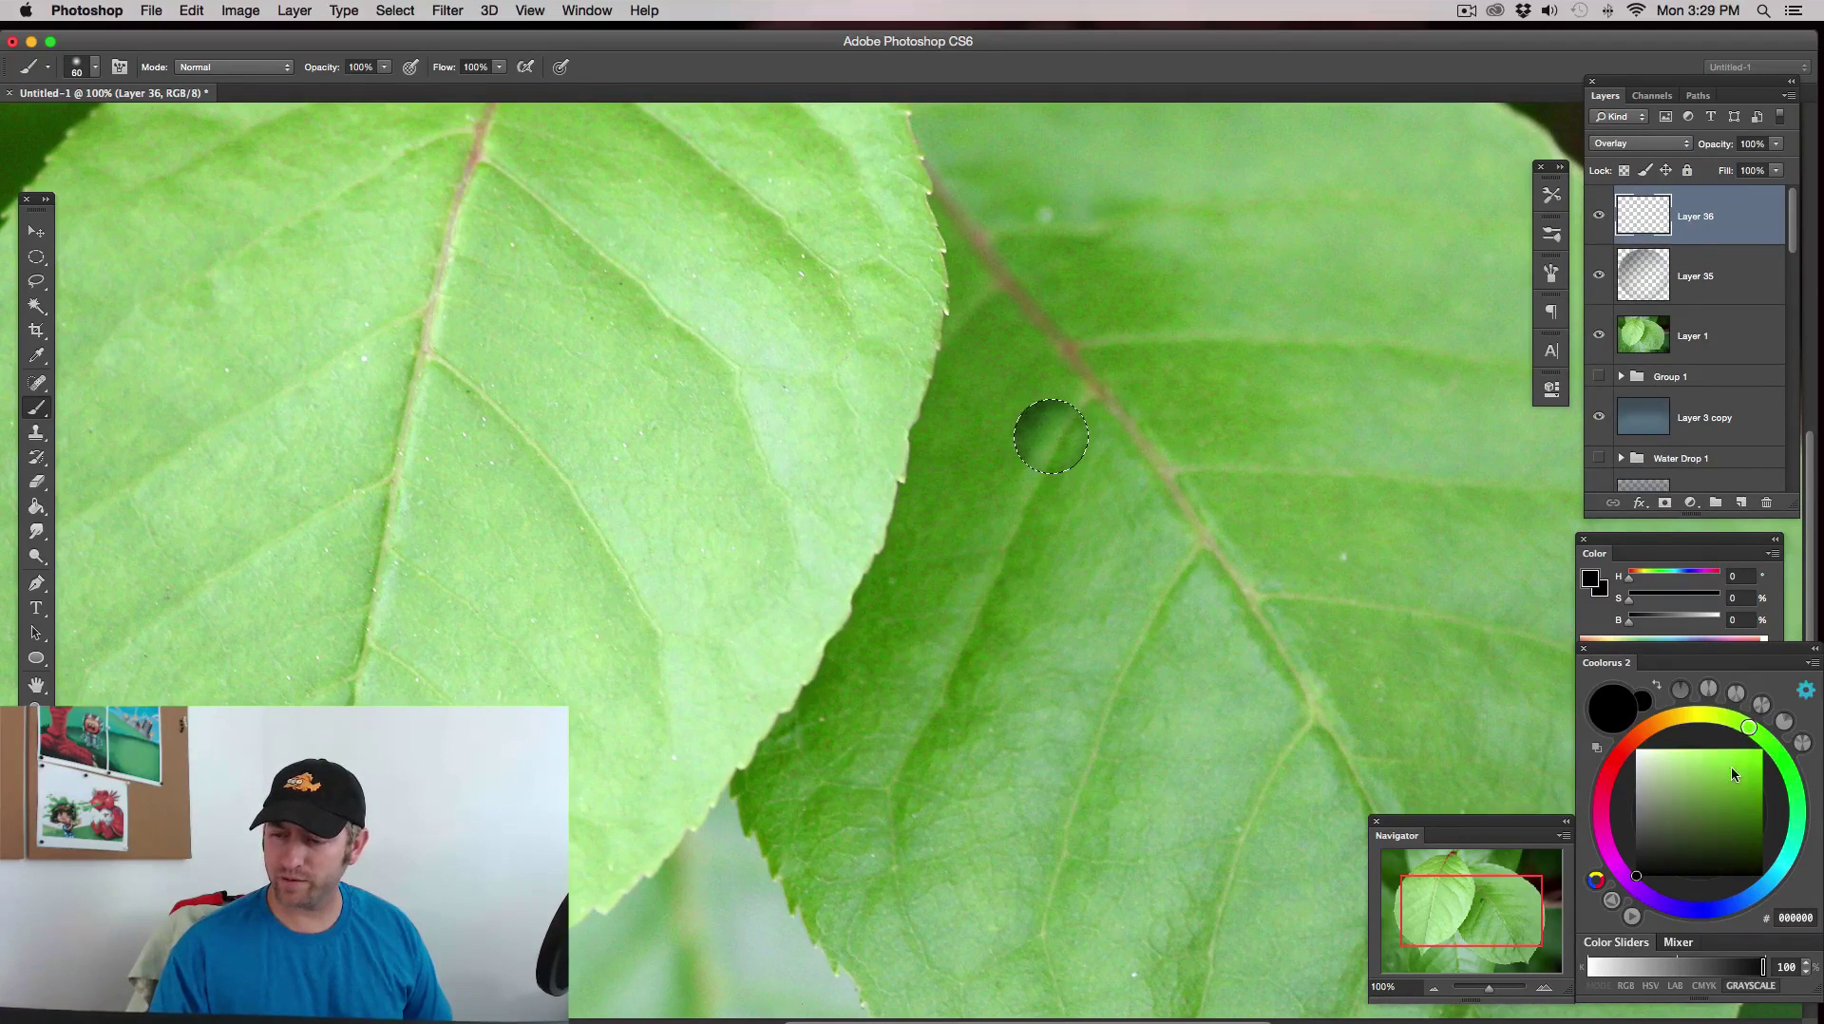
{"action": "left_click", "coordinate": [1746, 755]}
- Brush a bright green glow into the lower-right part of the circular selection, varying the brush size between about 40 and 50 px
{"action": "key", "text": "bracketleft"}
{"action": "key", "text": "bracketleft"}
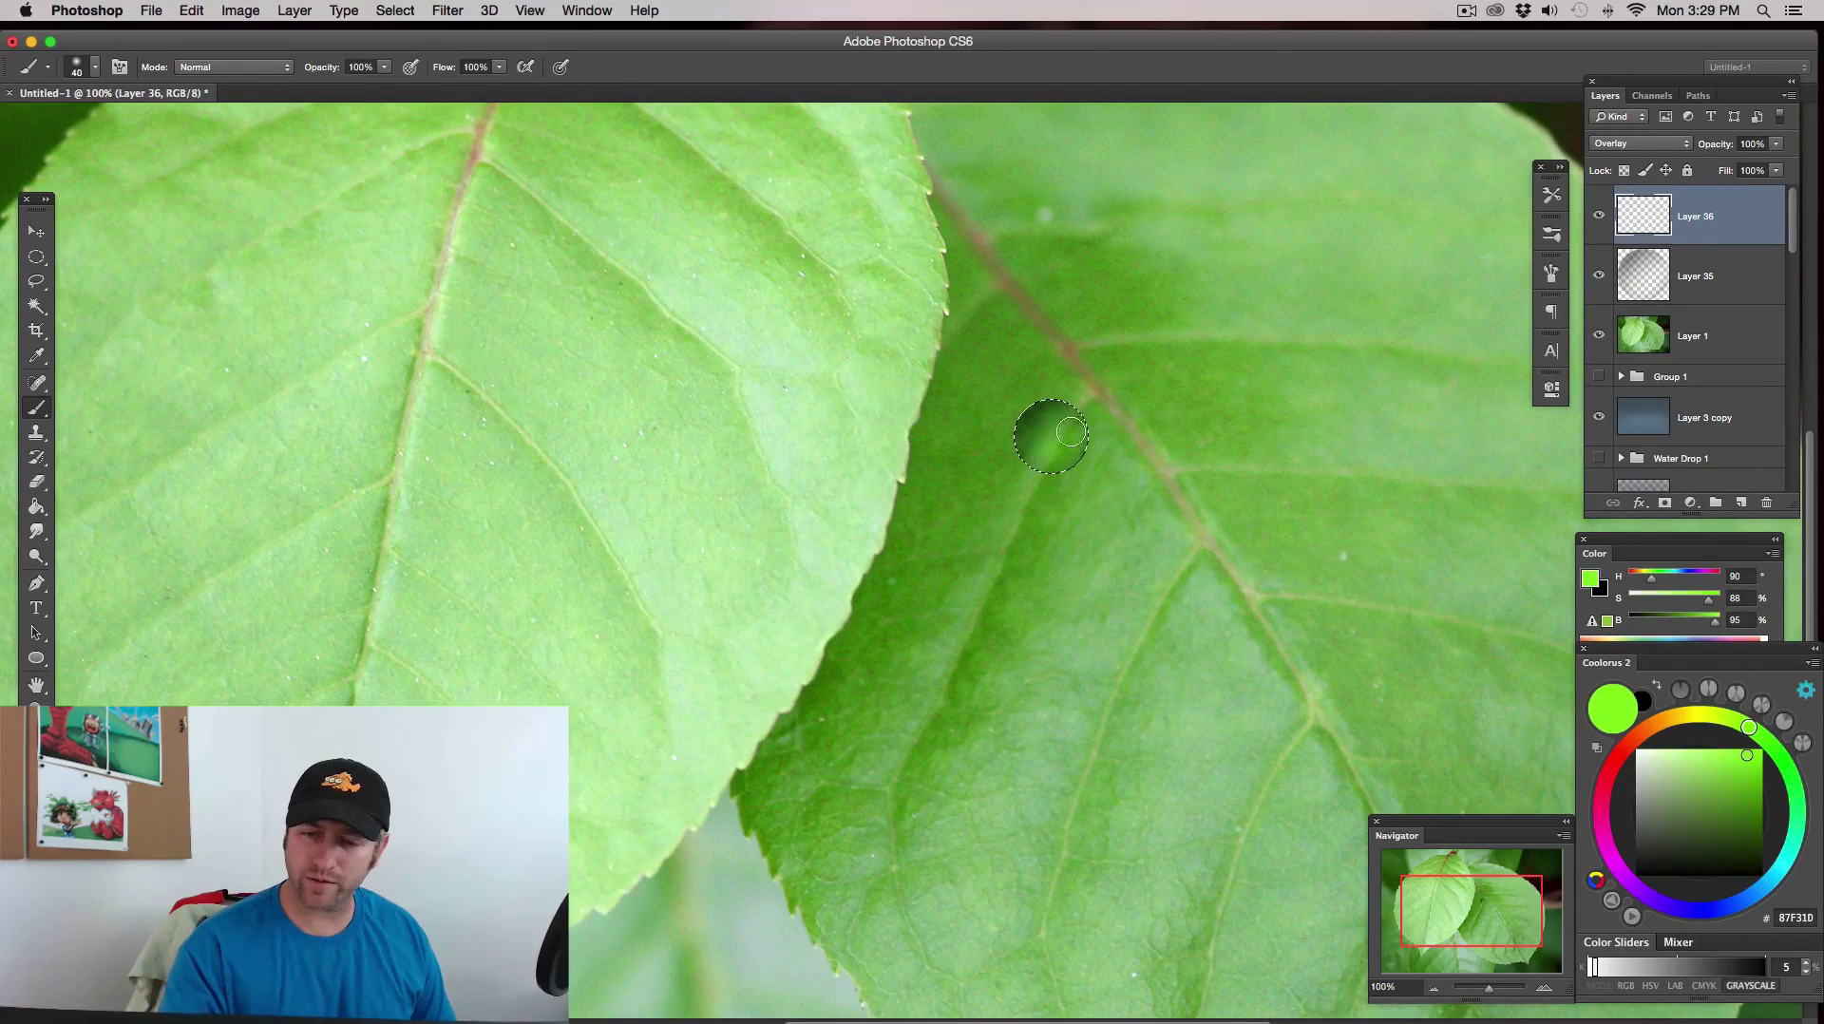
{"action": "left_click_drag", "start_coordinate": [1071, 432], "coordinate": [1052, 456]}
{"action": "key", "text": "bracketright"}
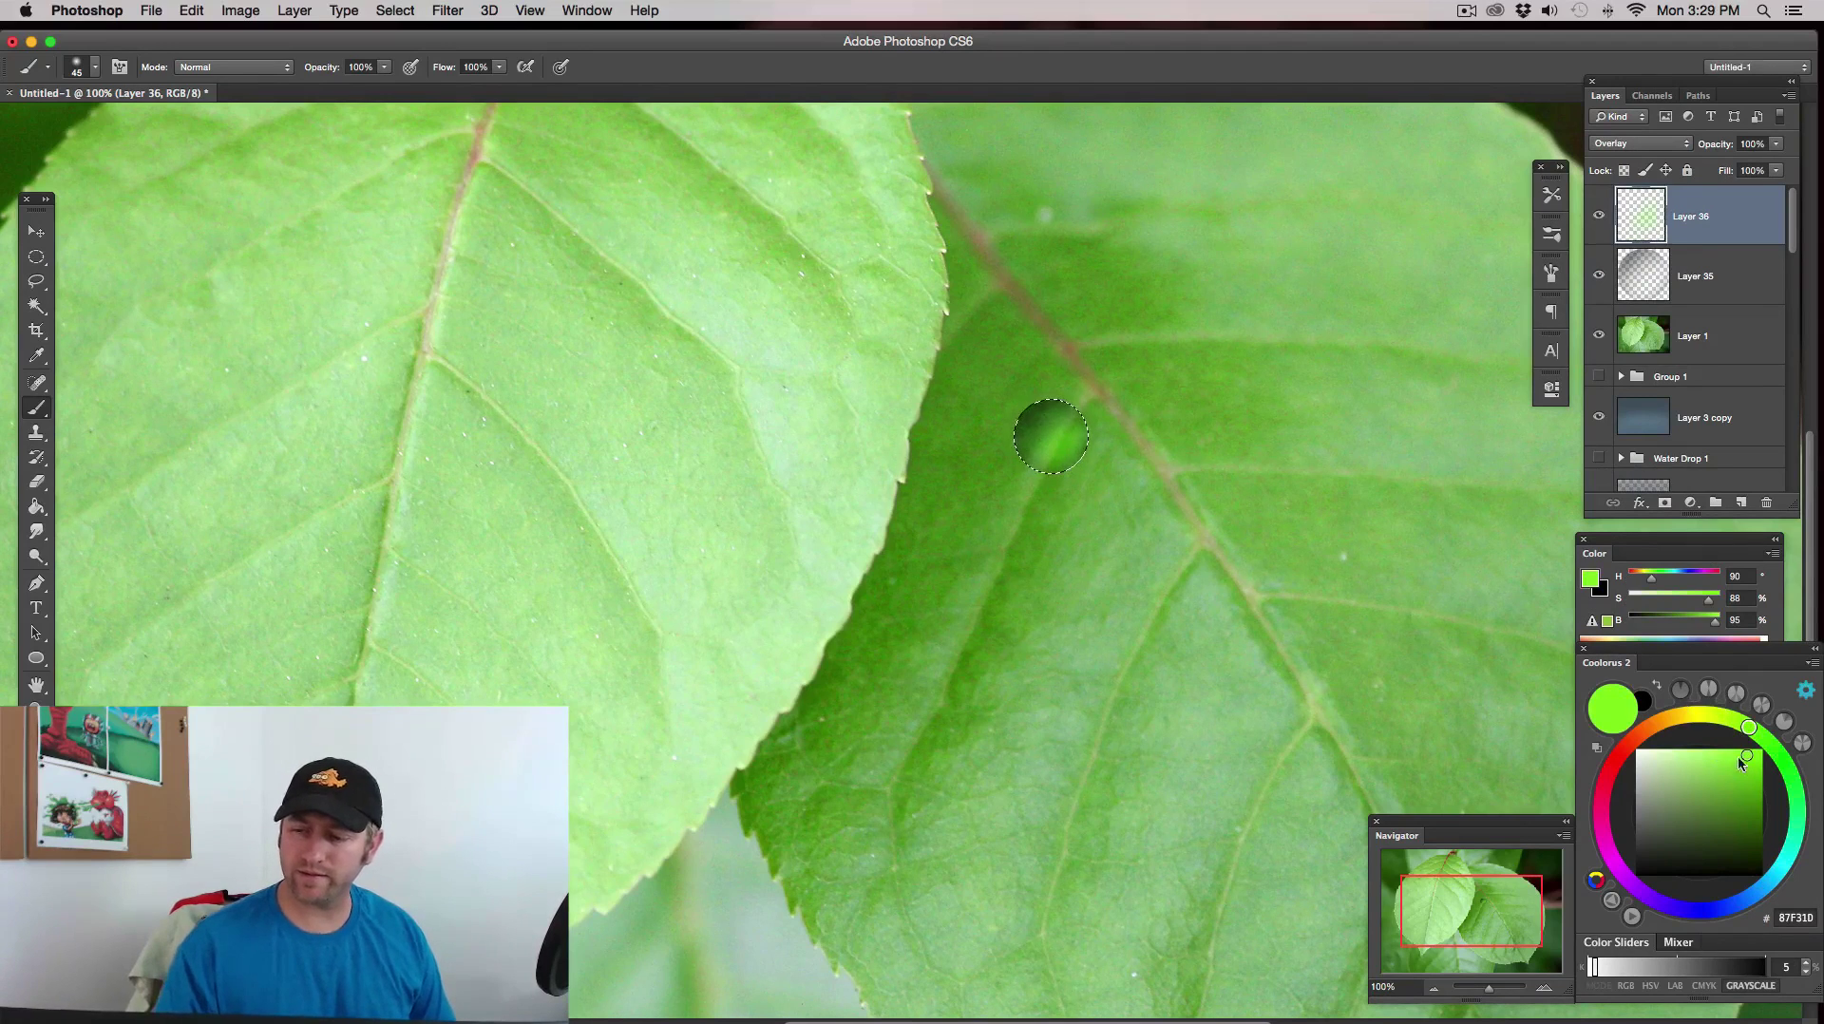
{"action": "key", "text": "bracketleft"}
{"action": "key", "text": "bracketright"}
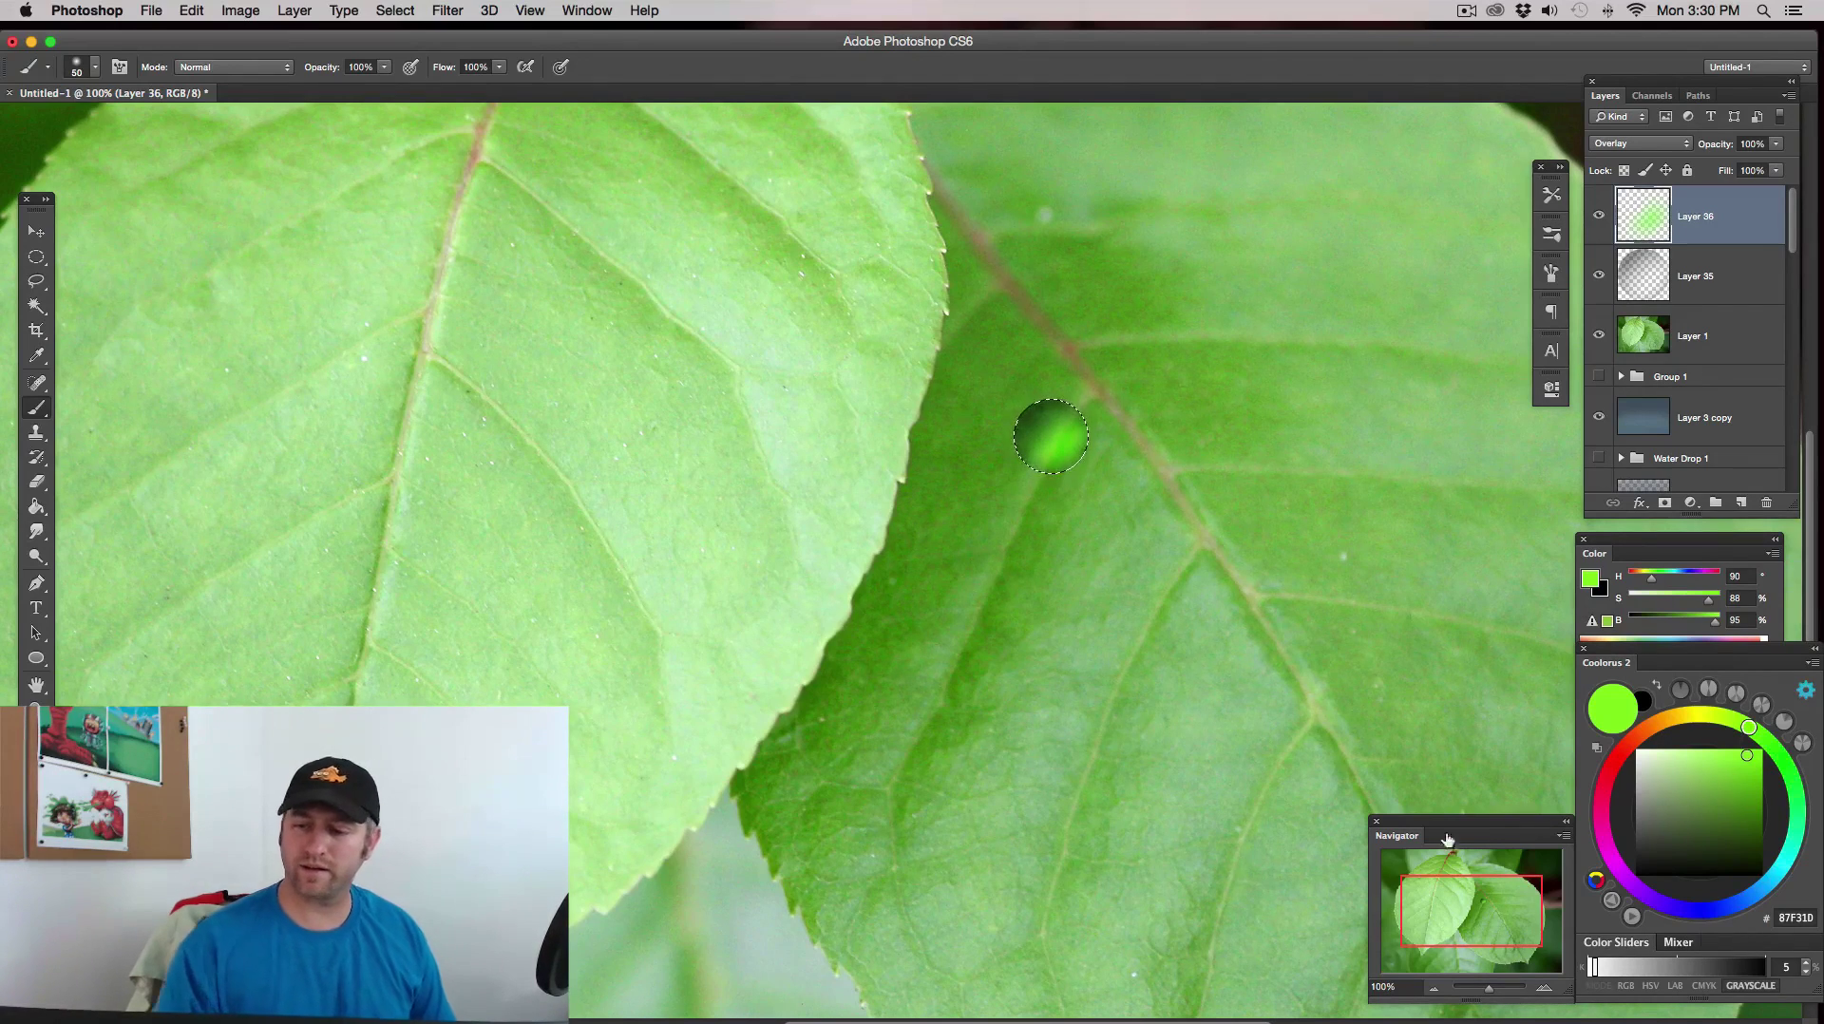
- Set the painting colour to yellow-green #D2FF33 and brighten the glow inside the selection with a 40 px brush
{"action": "mouse_move", "coordinate": [1748, 729]}
{"action": "left_mouse_down"}
{"action": "mouse_move", "coordinate": [1721, 718]}
{"action": "mouse_move", "coordinate": [1737, 748]}
{"action": "left_mouse_up"}
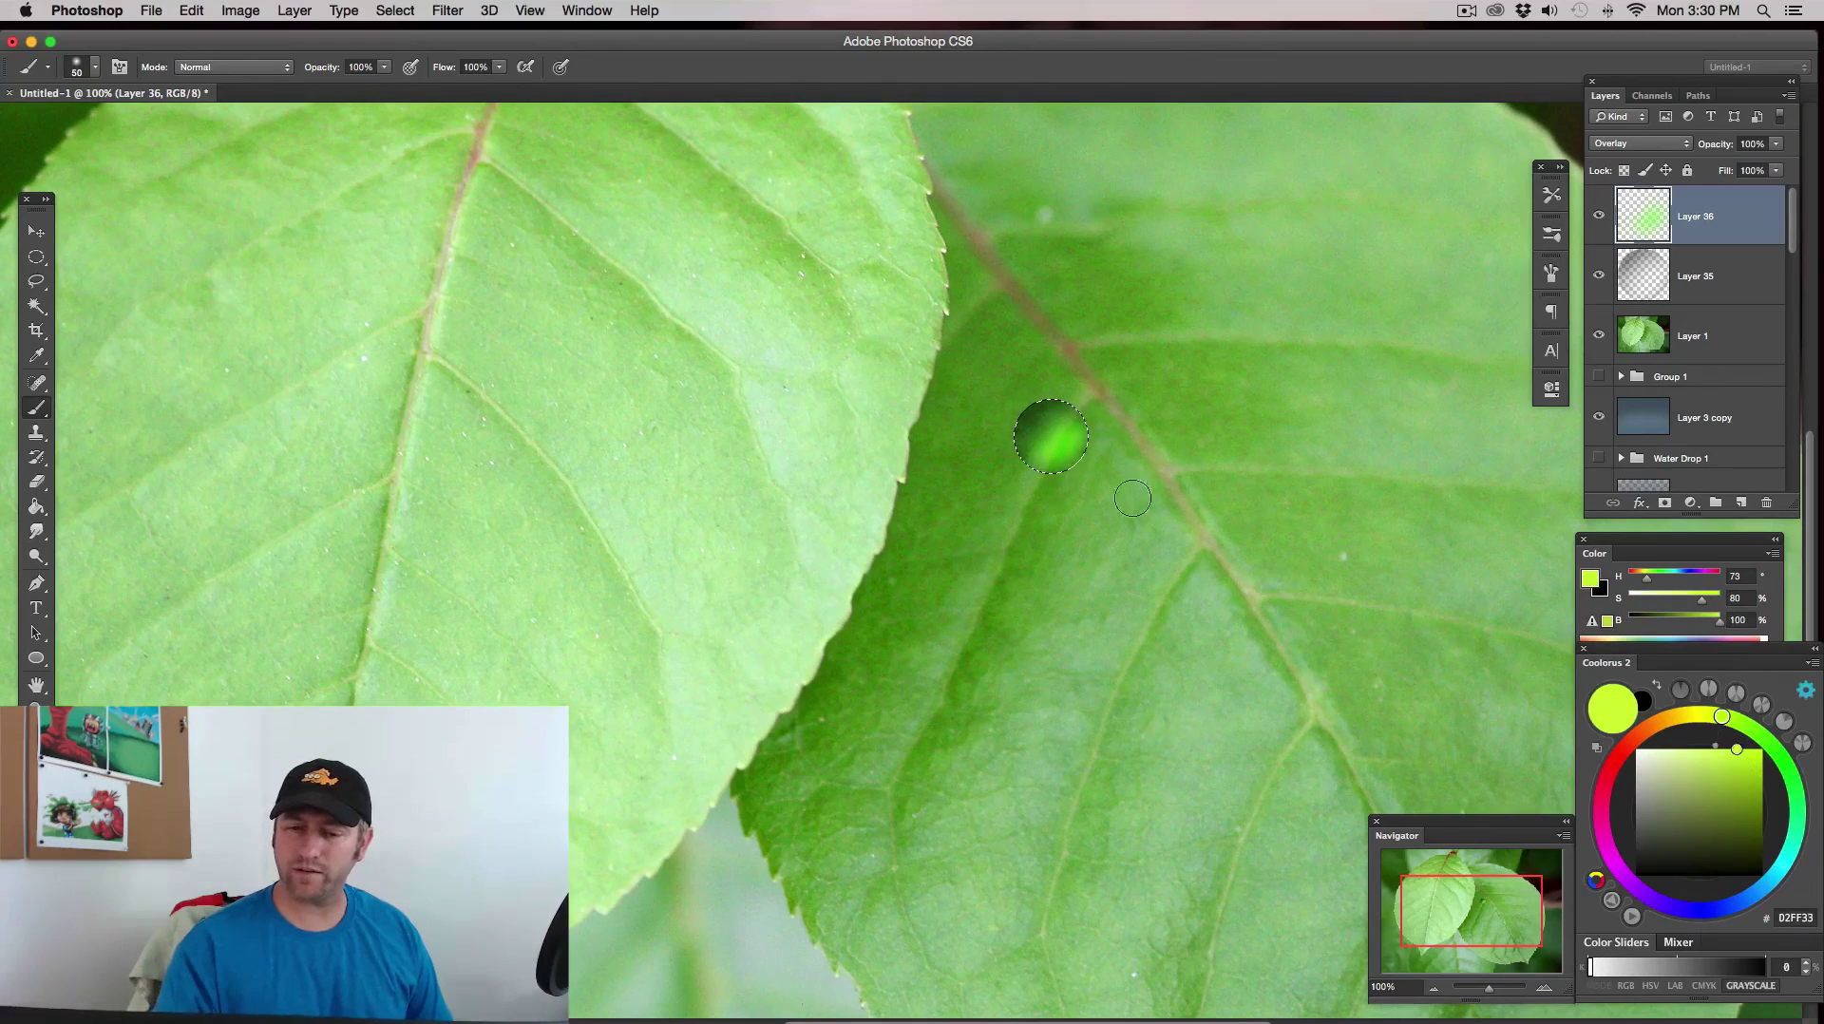
{"action": "key", "text": "bracketleft"}
{"action": "key", "text": "bracketleft"}
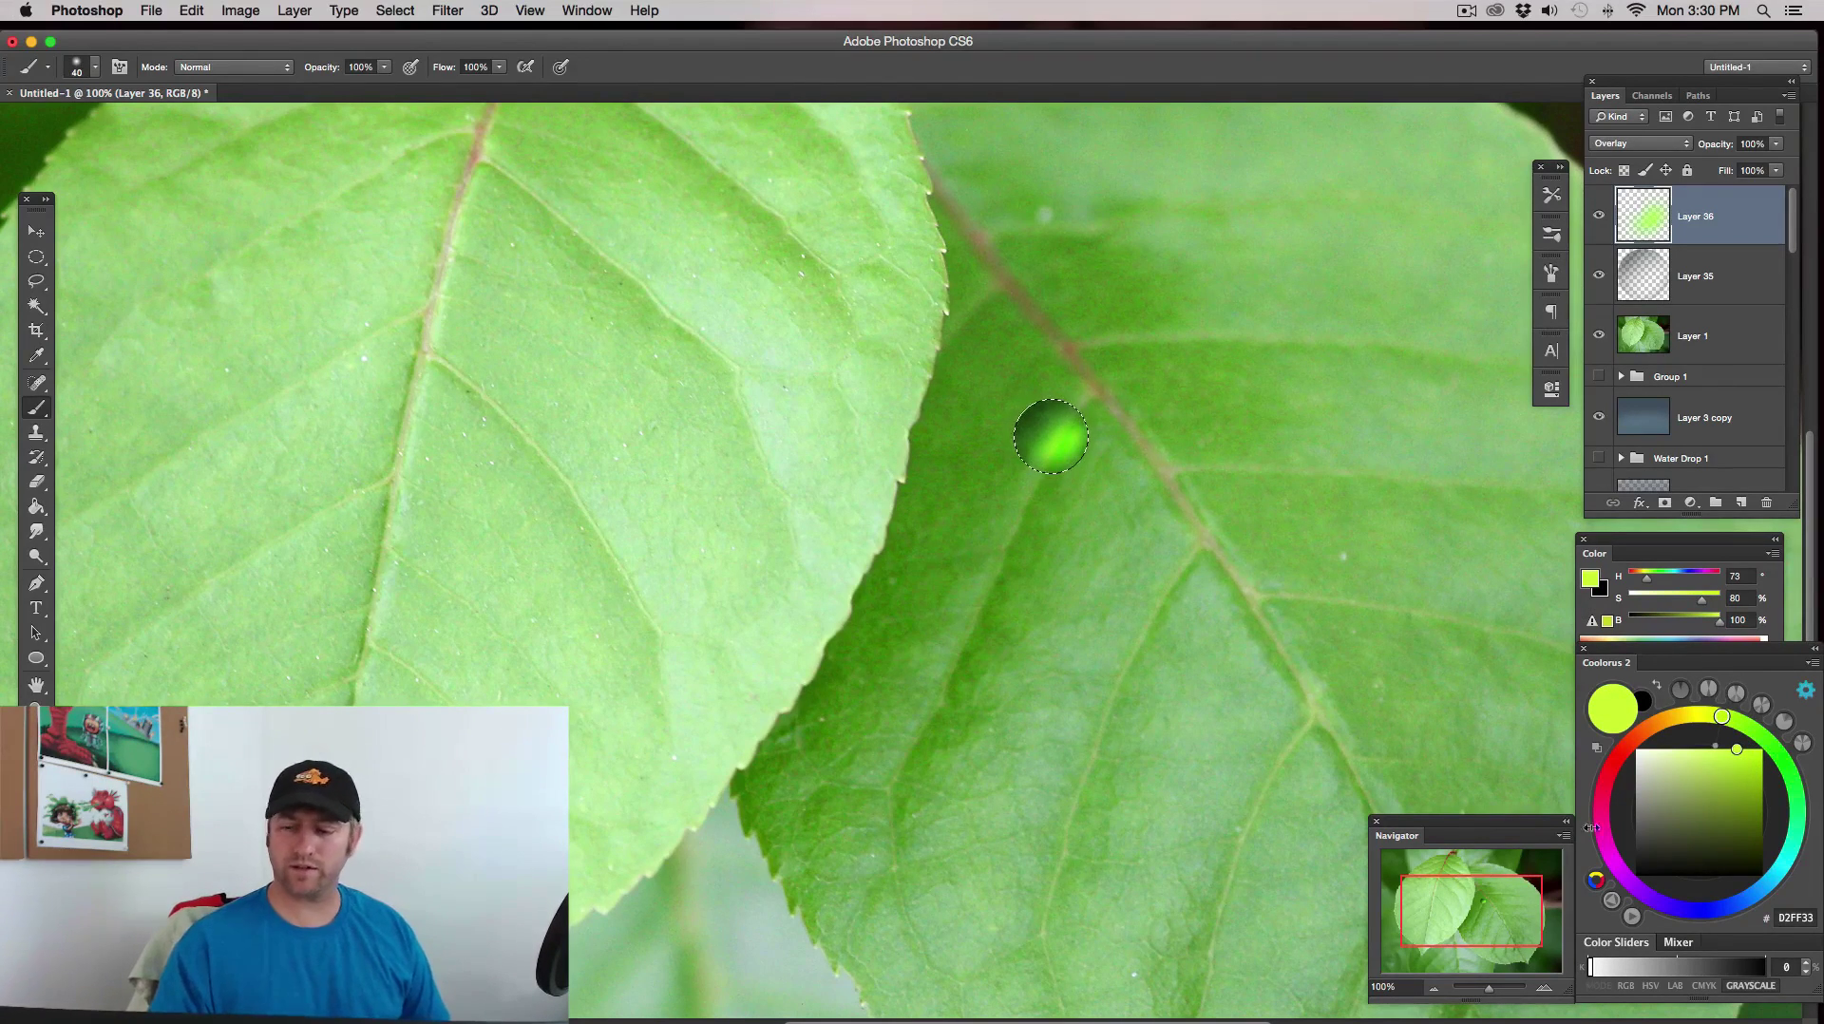
- Add a new layer and dab a tiny off-white #FBFFEE highlight in the droplet's upper-left area, reducing the brush down to 4 px
{"action": "left_click", "coordinate": [1742, 503]}
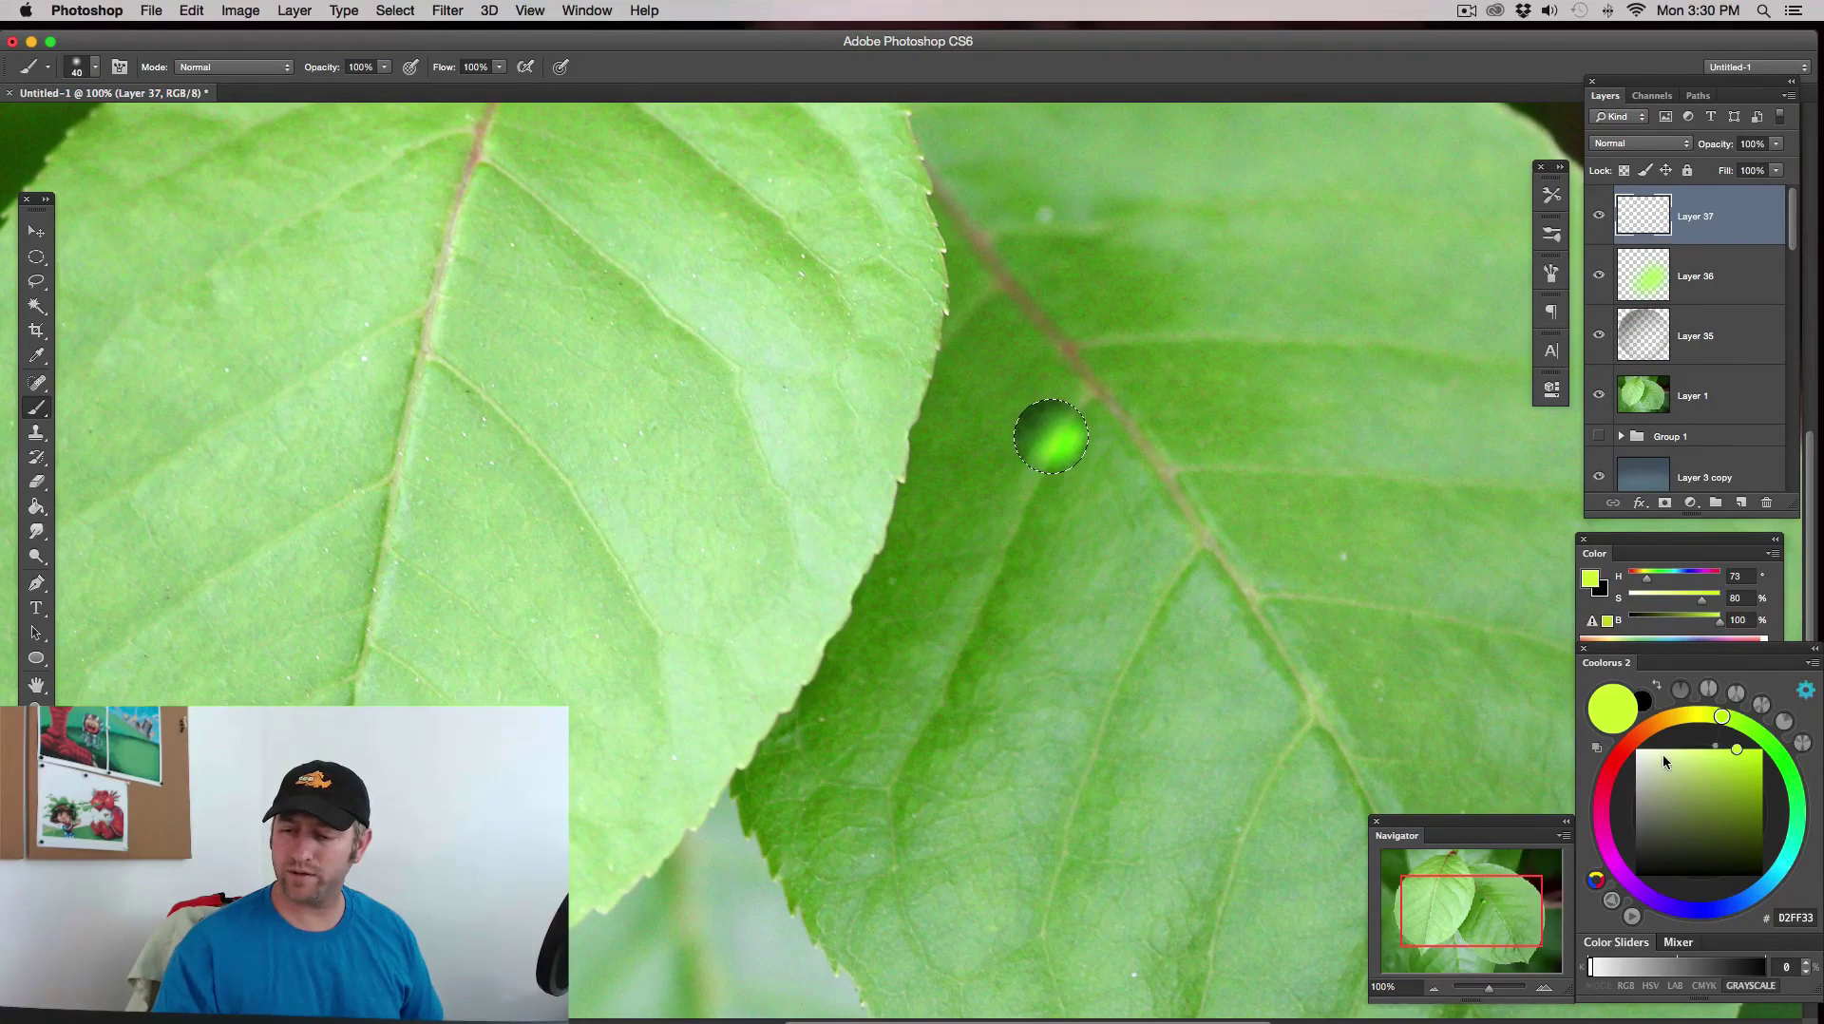
{"action": "key", "text": "bracketleft"}
{"action": "key", "text": "bracketleft"}
{"action": "key", "text": "bracketleft"}
{"action": "key", "text": "bracketleft"}
{"action": "key", "text": "bracketleft"}
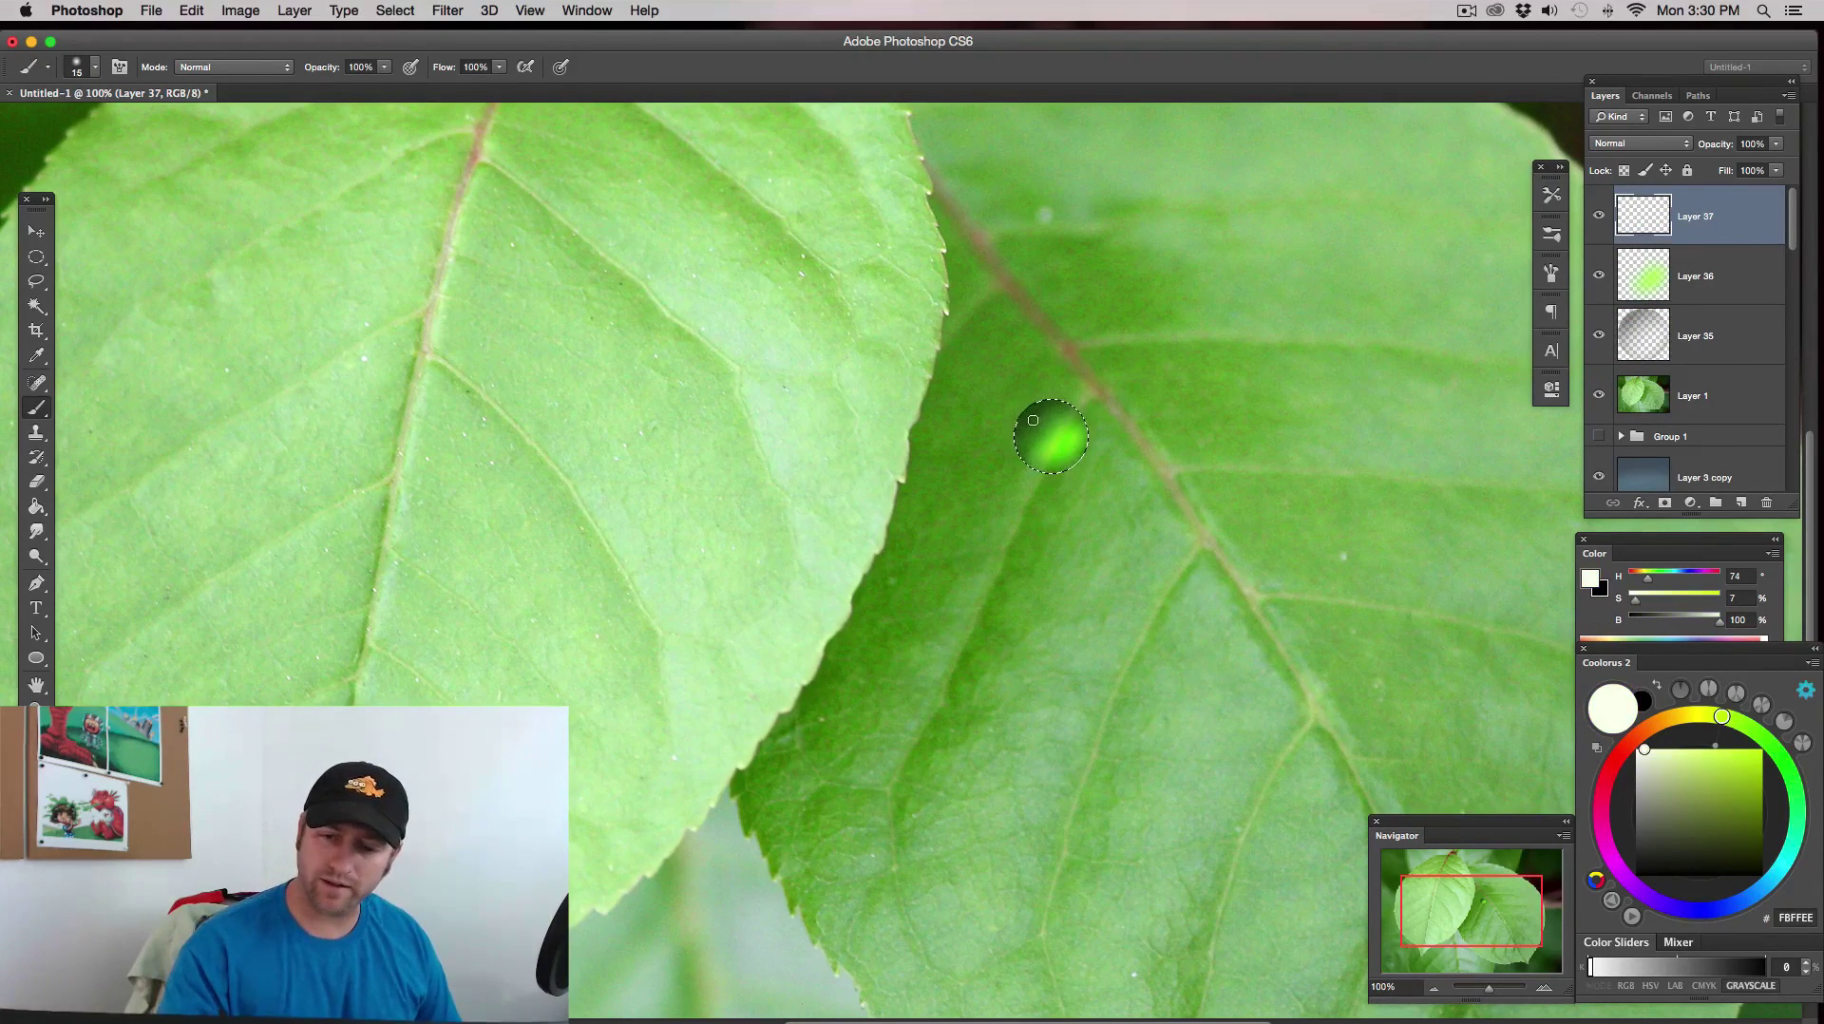
{"action": "left_click", "coordinate": [1041, 416]}
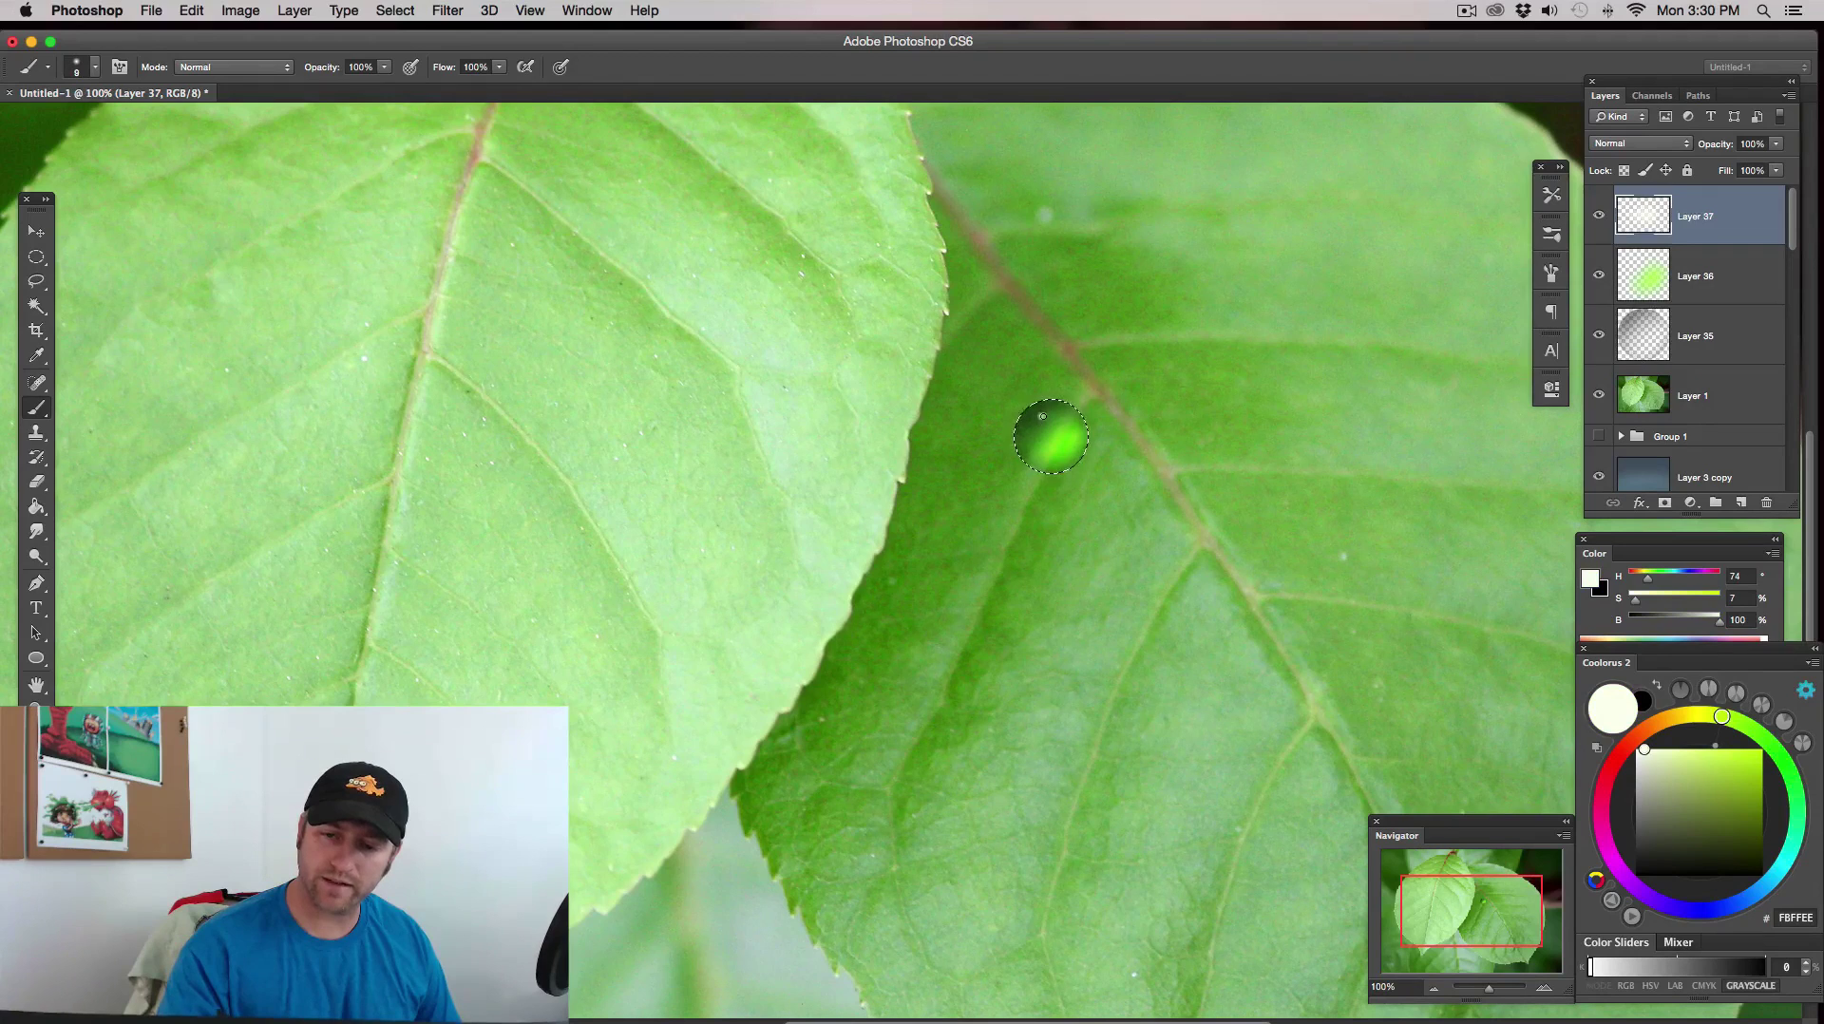
{"action": "key", "text": "bracketleft"}
{"action": "key", "text": "bracketleft"}
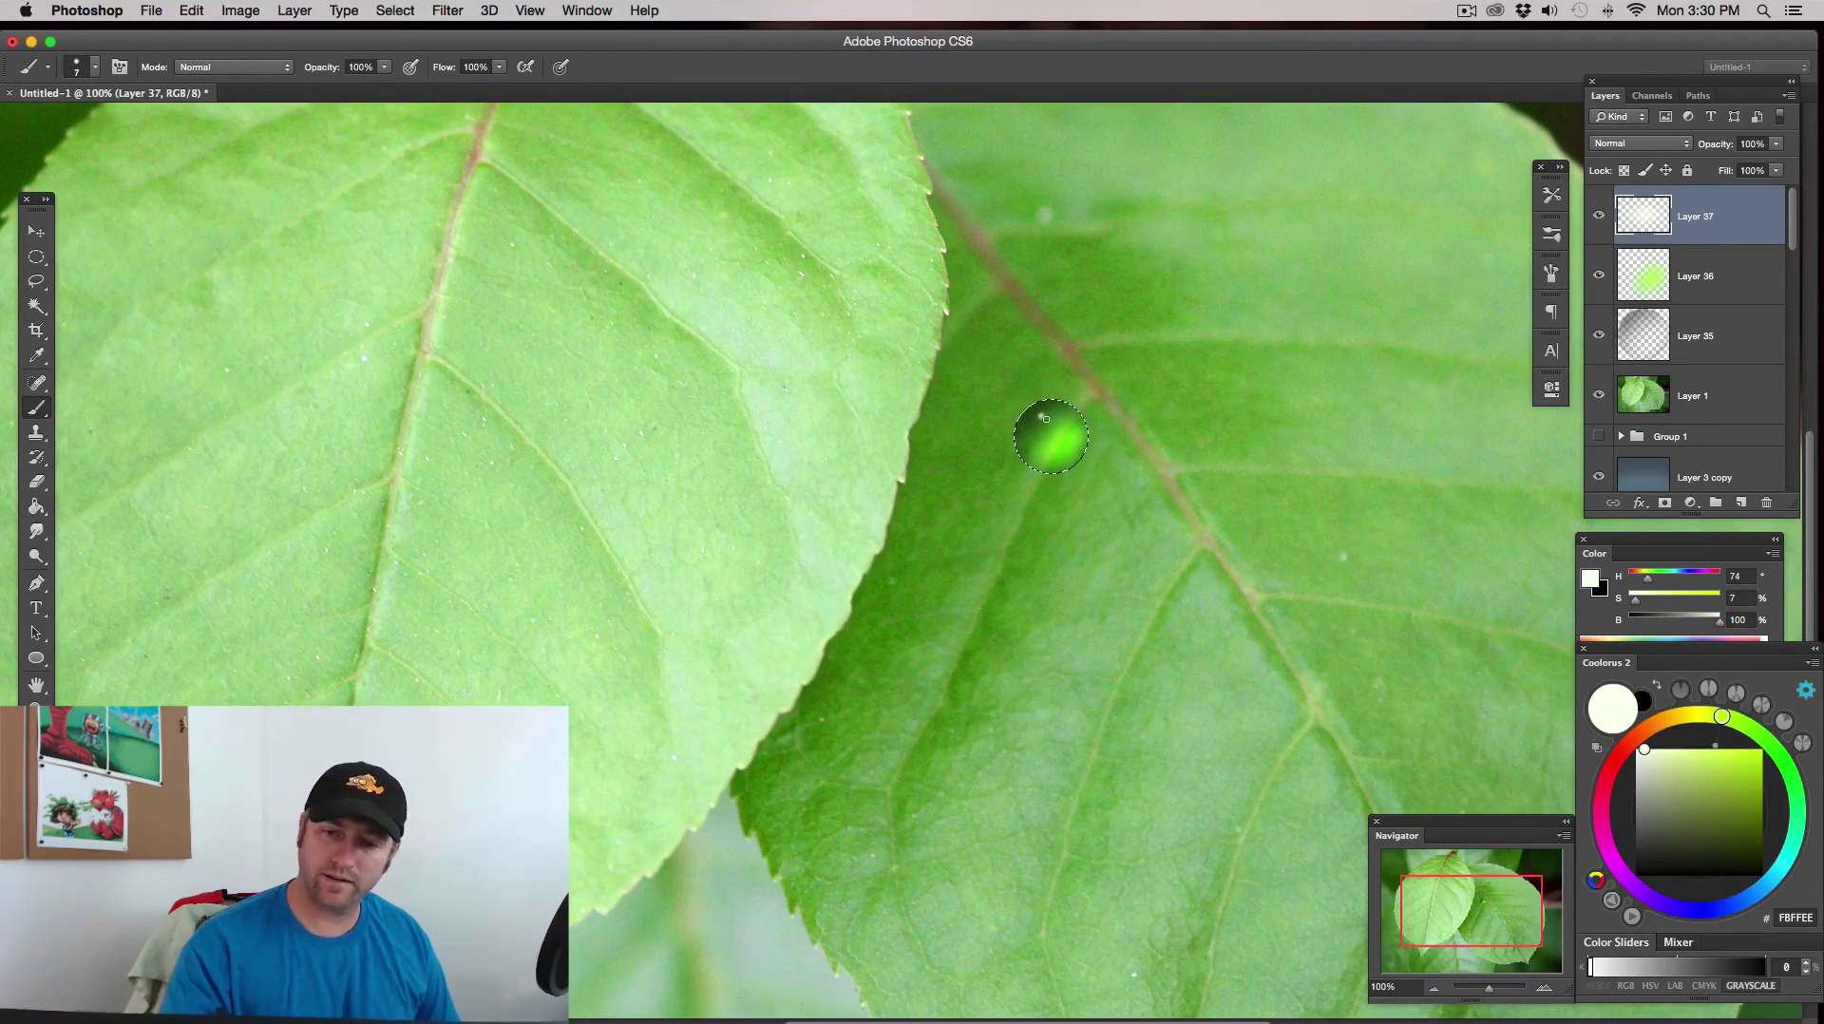
{"action": "key", "text": "bracketleft"}
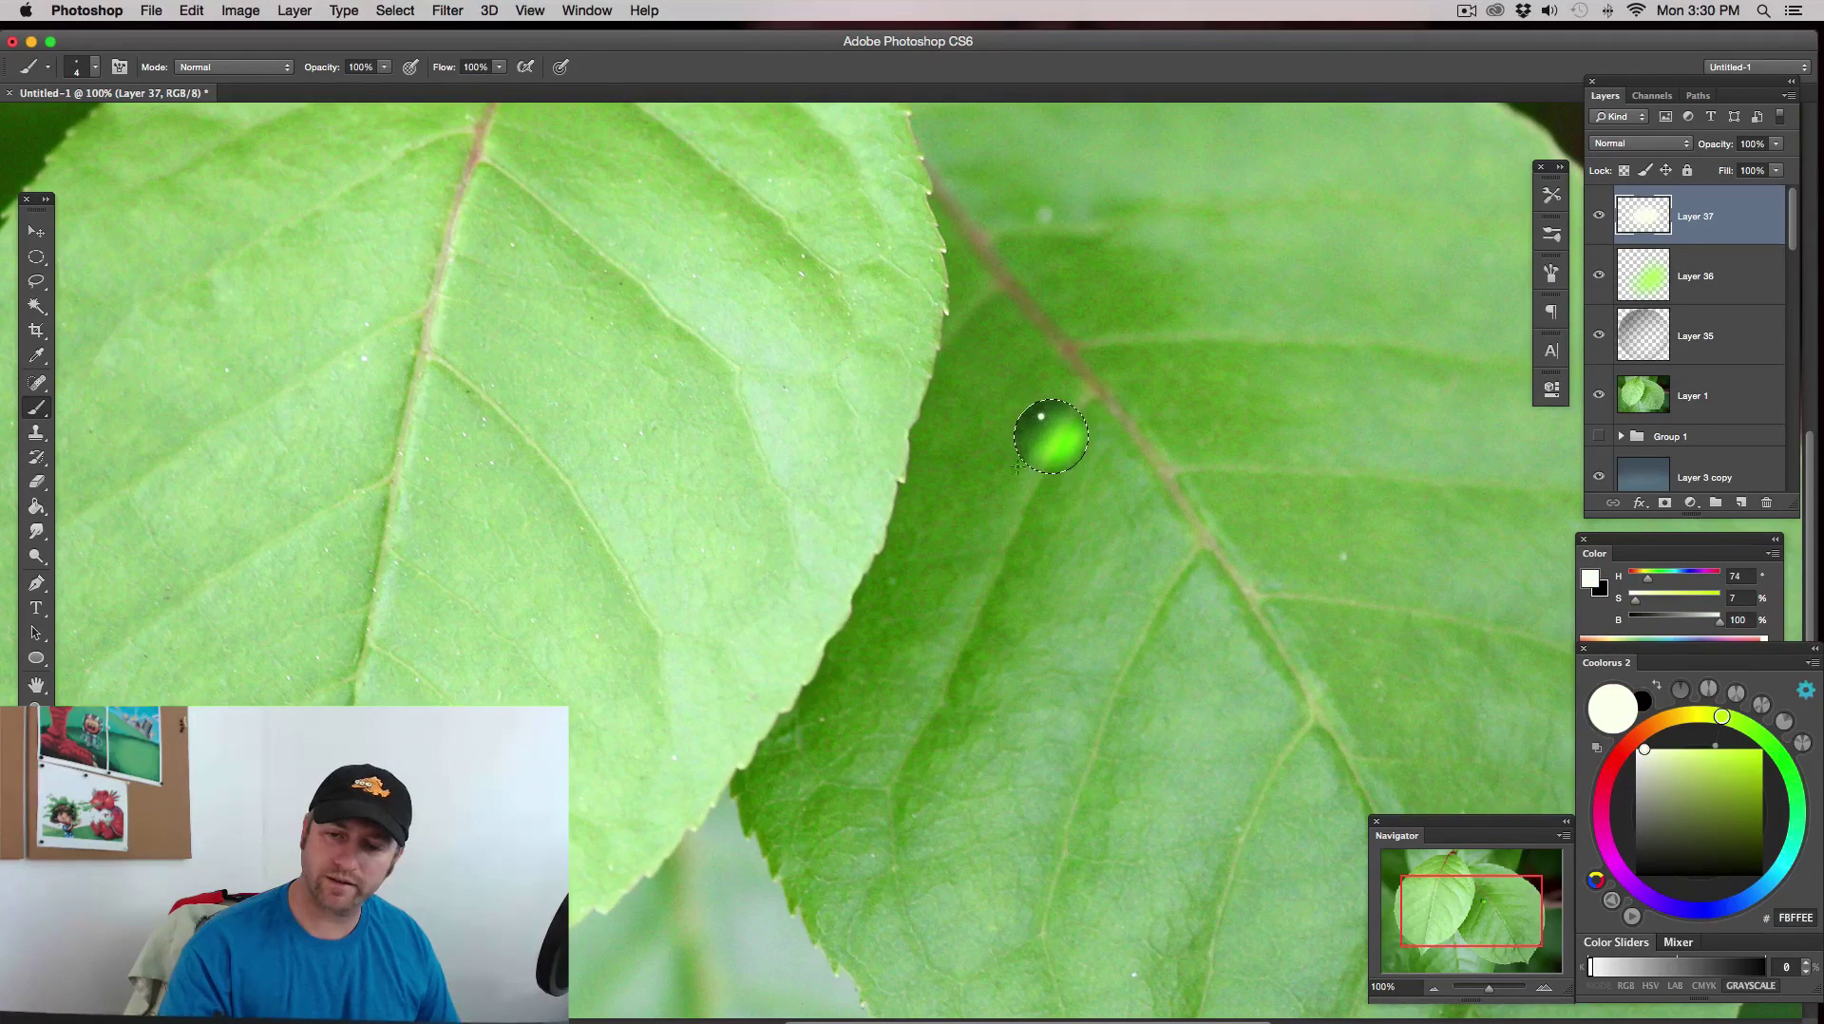
- Deselect the circular selection and compare the droplet with and without the green glow layer, Layer 36
{"action": "left_click", "coordinate": [1433, 989]}
{"action": "left_click", "coordinate": [1434, 989]}
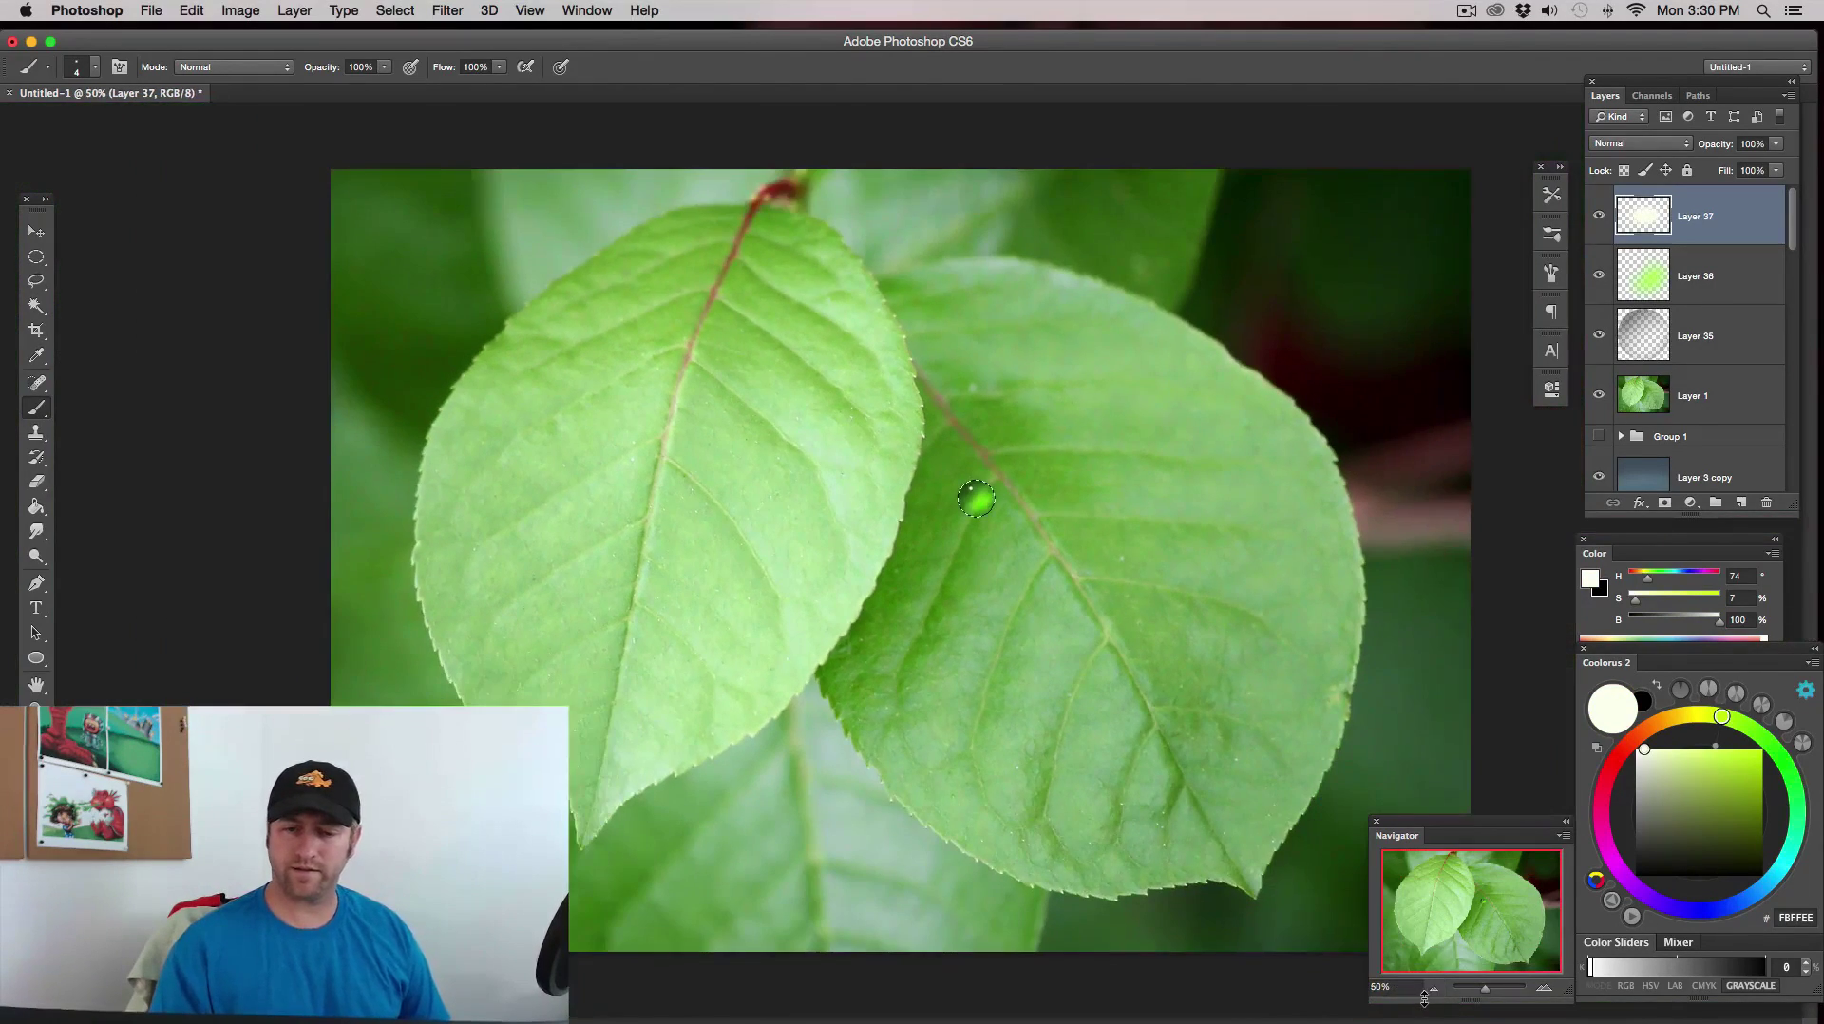
{"action": "key", "text": "ctrl+d"}
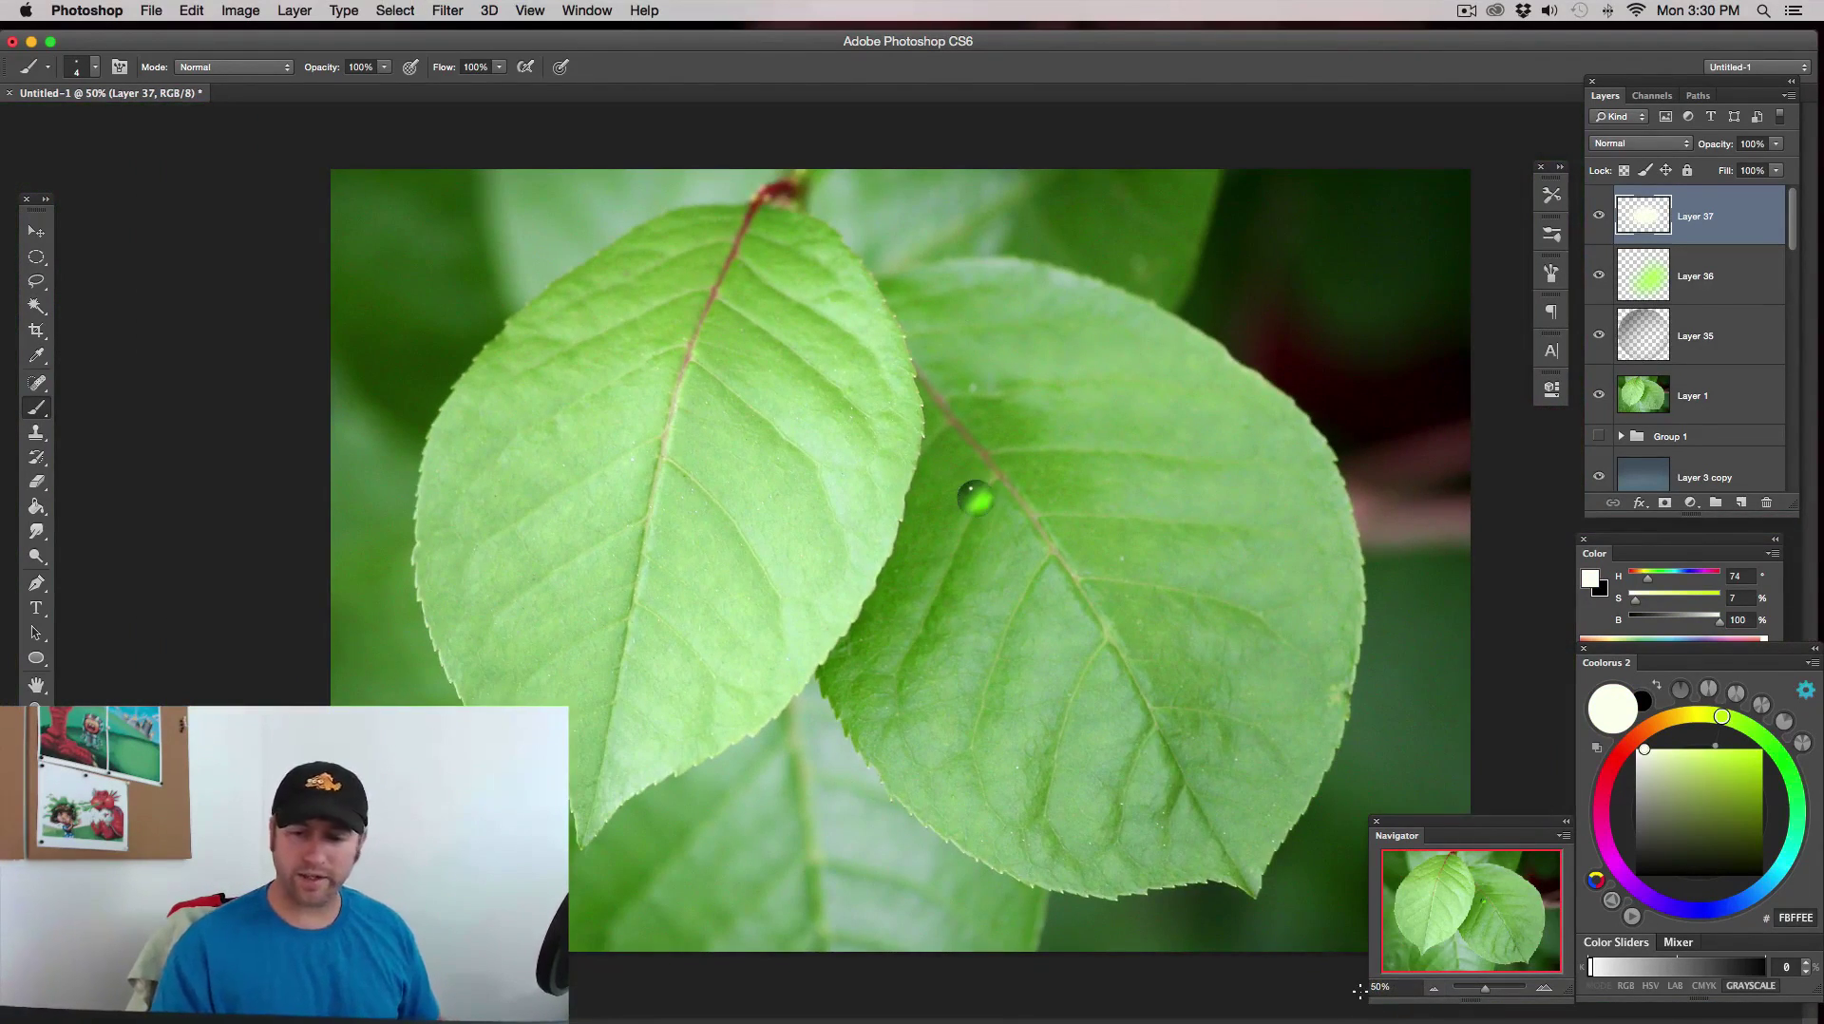
{"action": "left_click", "coordinate": [1545, 988]}
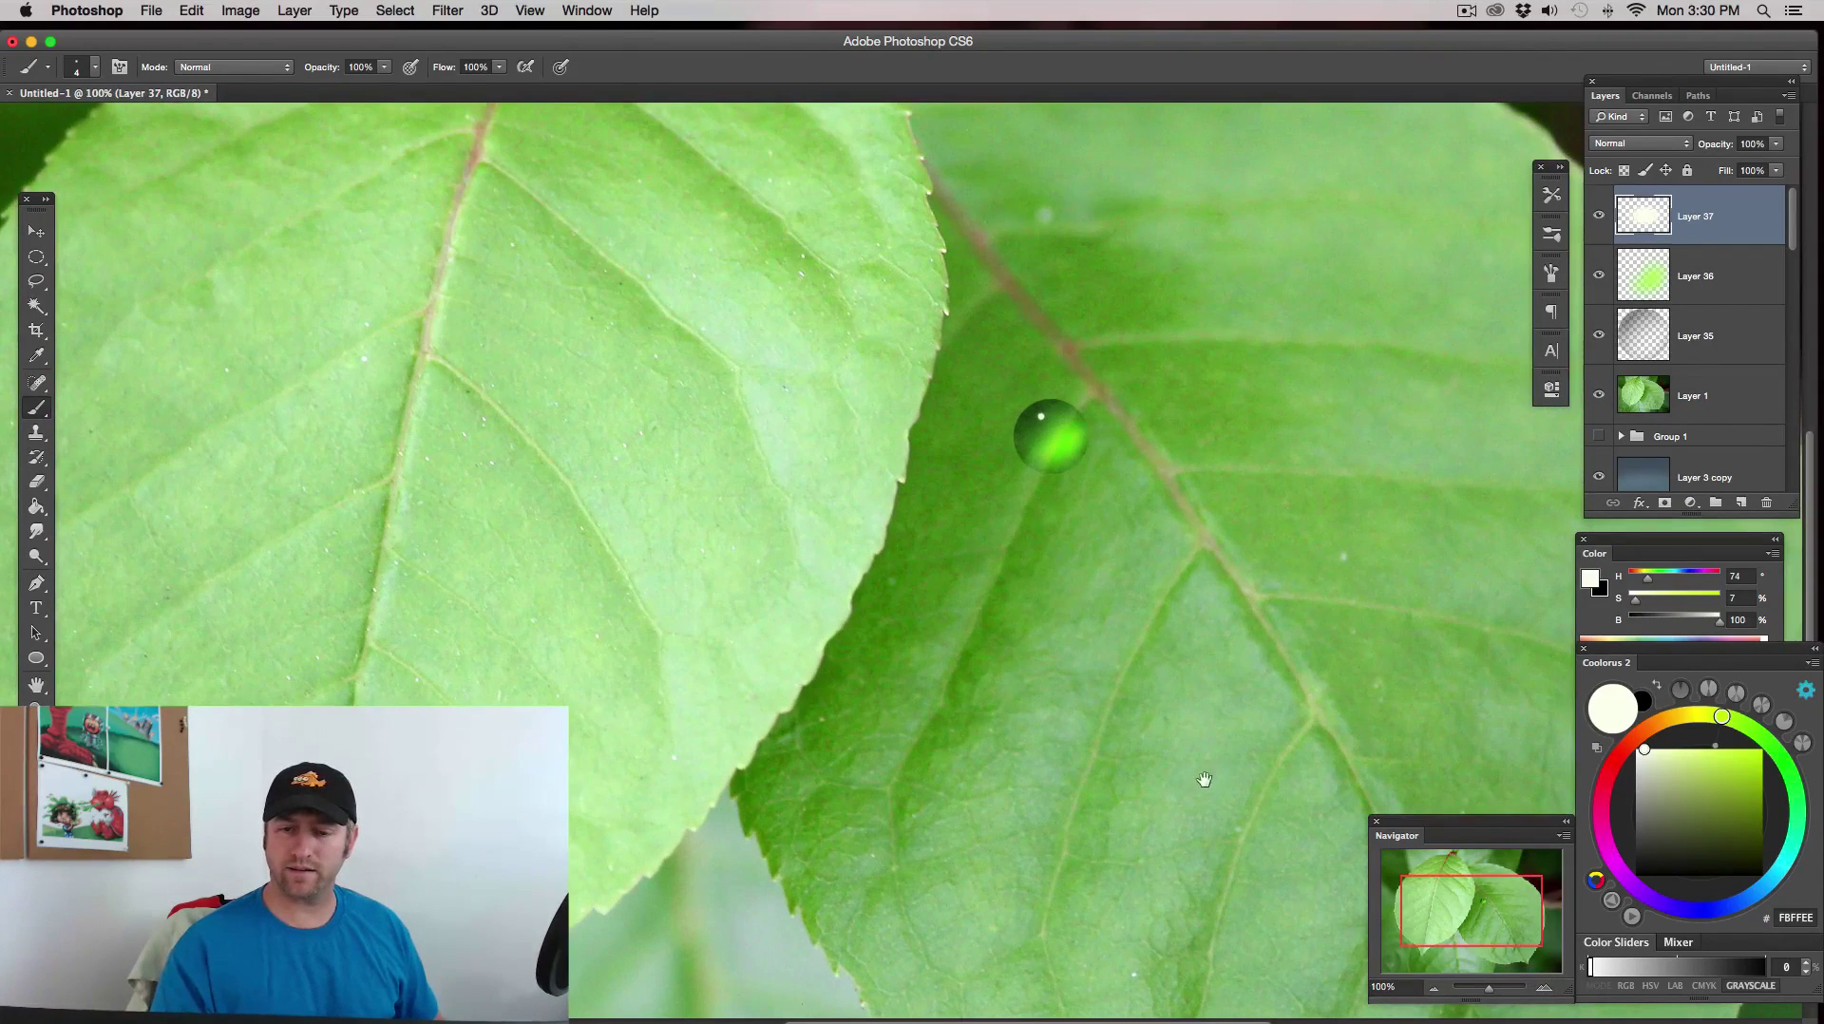
{"action": "left_click_drag", "start_coordinate": [1204, 779], "coordinate": [1031, 876]}
{"action": "left_click", "coordinate": [1600, 276]}
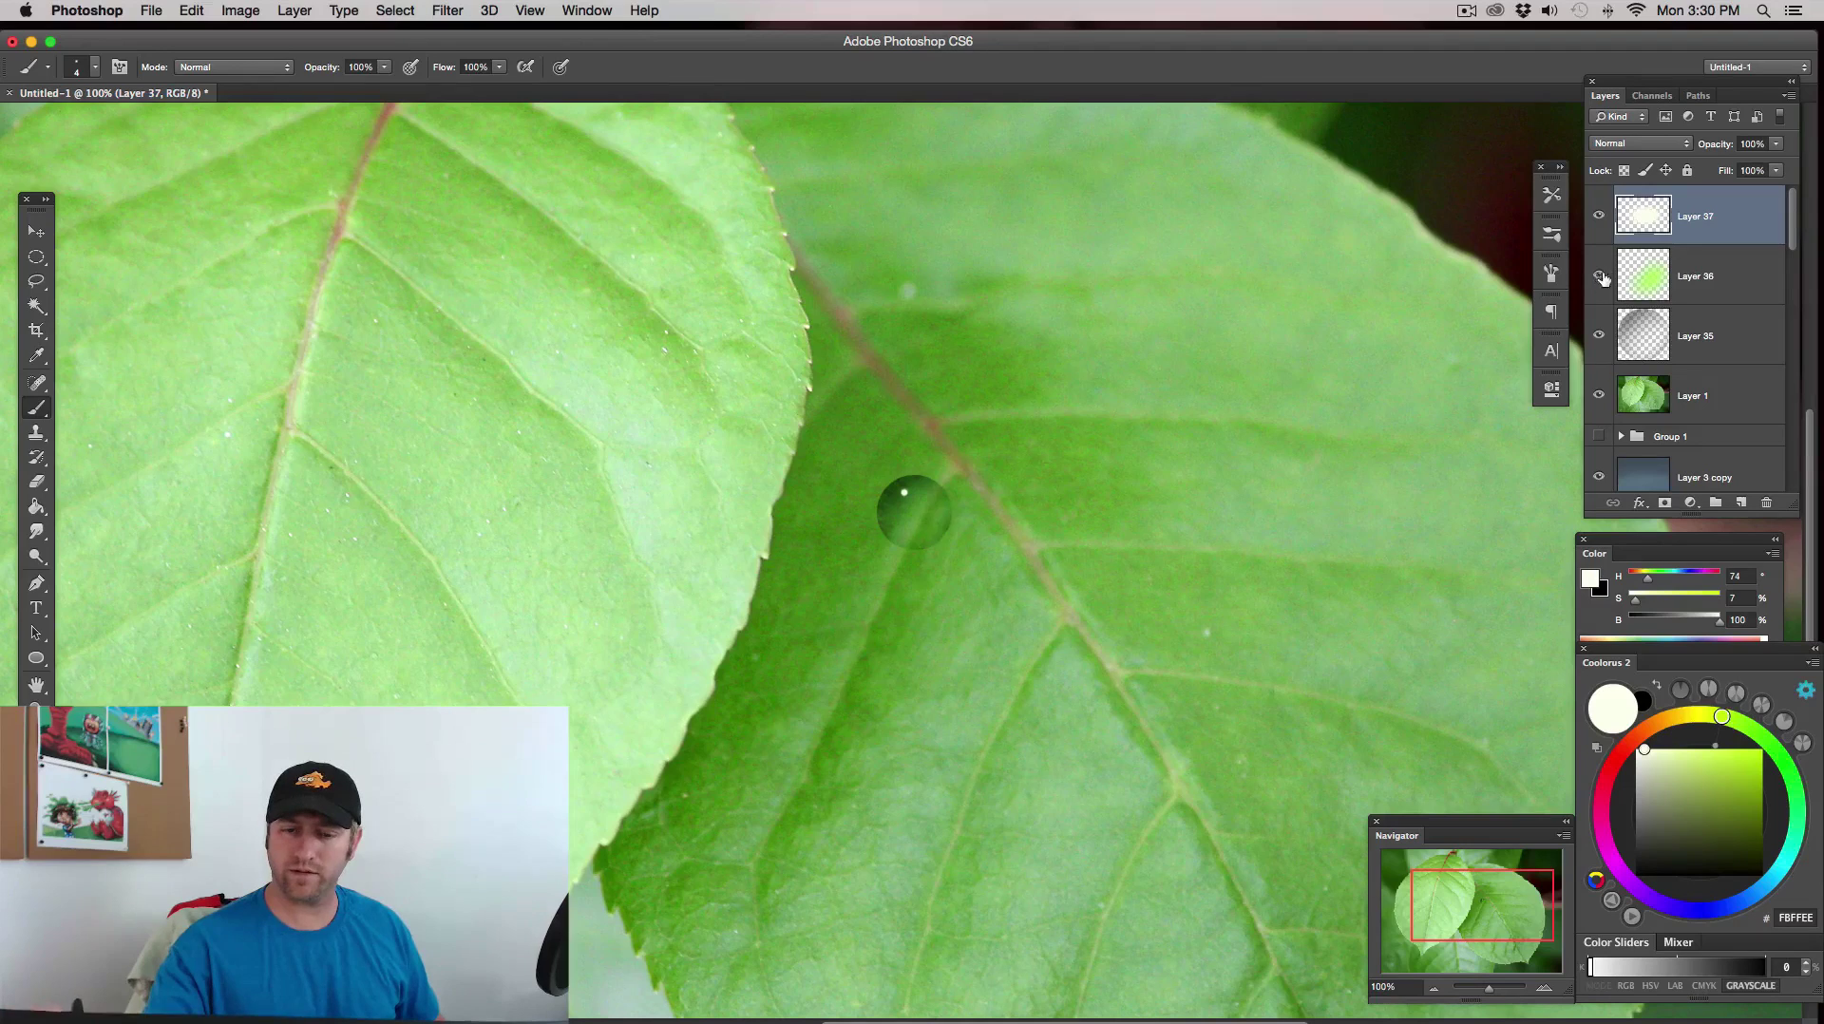
{"action": "left_click", "coordinate": [1600, 275]}
- Erase the green glow spilling past the droplet's edge on Layer 36 with a small eraser of about 20 to 25 px
{"action": "left_click", "coordinate": [1696, 276]}
{"action": "key", "text": "v"}
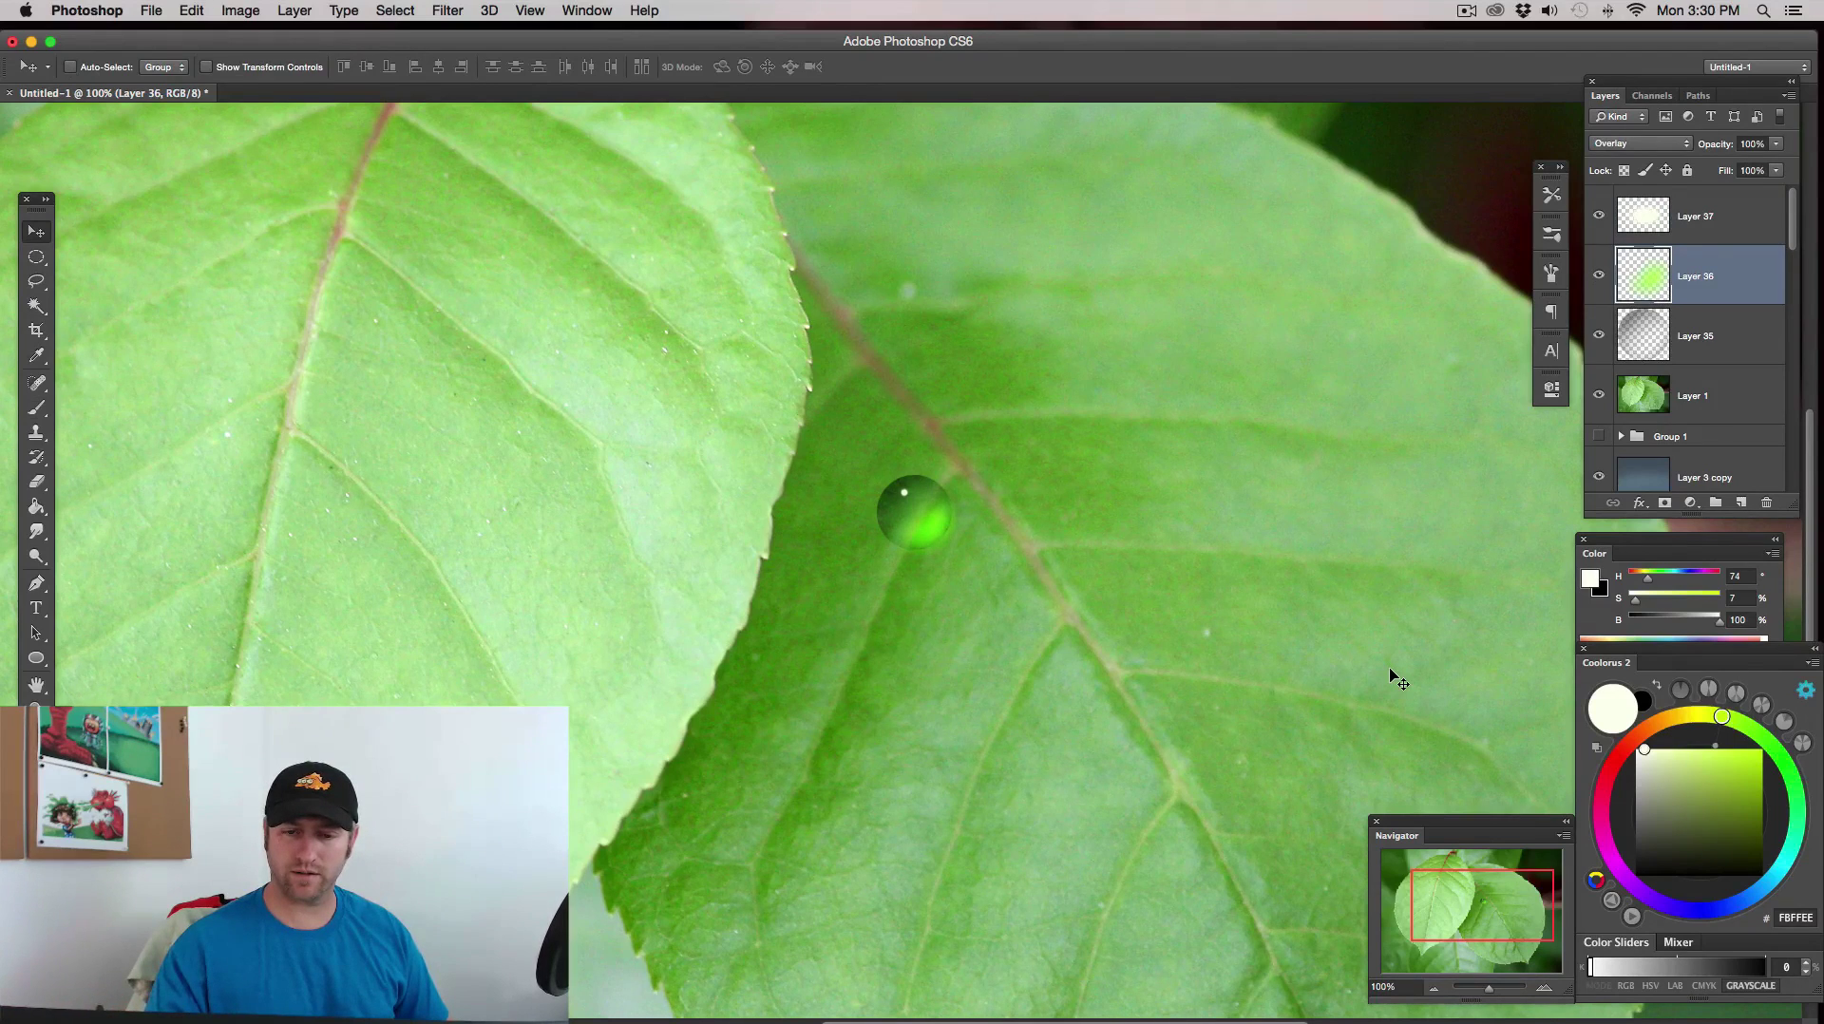
{"action": "key", "text": "e"}
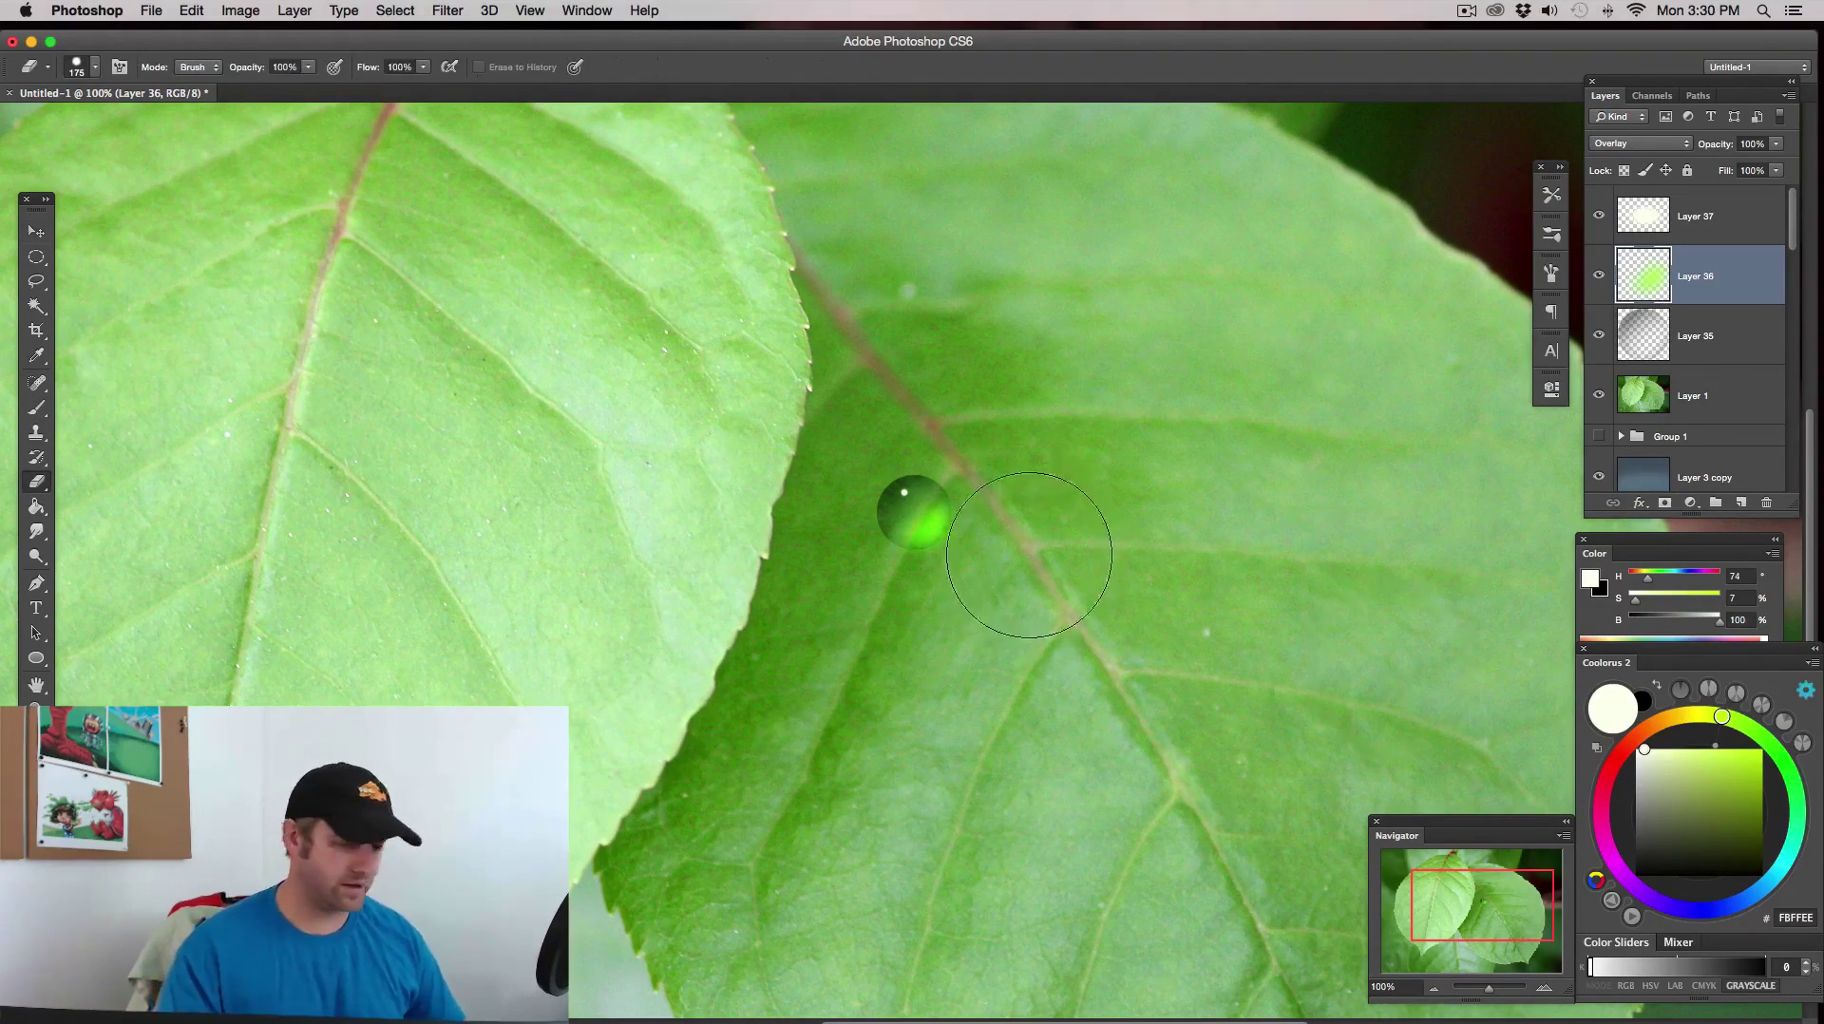
{"action": "key", "text": "bracketleft"}
{"action": "key", "text": "bracketleft"}
{"action": "key", "text": "bracketleft"}
{"action": "key", "text": "bracketleft"}
{"action": "key", "text": "bracketleft"}
{"action": "key", "text": "bracketleft"}
{"action": "key", "text": "bracketleft"}
{"action": "key", "text": "bracketleft"}
{"action": "key", "text": "bracketleft"}
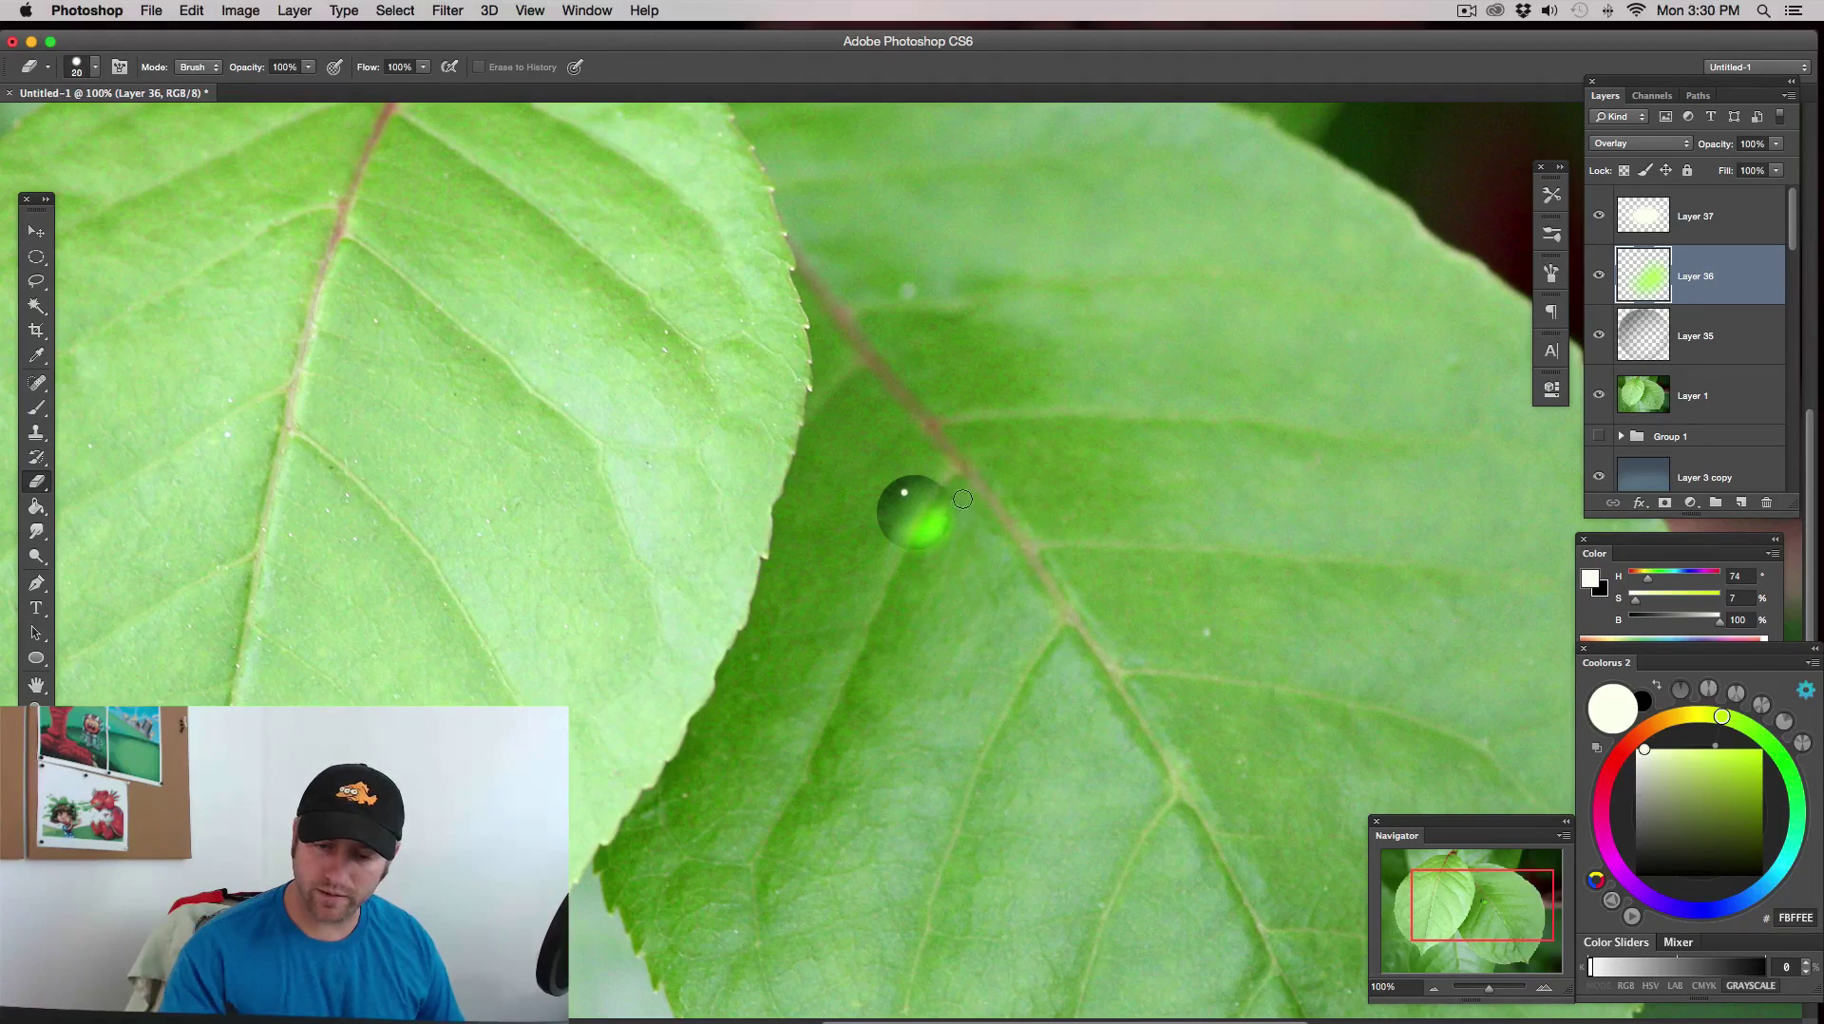
{"action": "key", "text": "bracketright"}
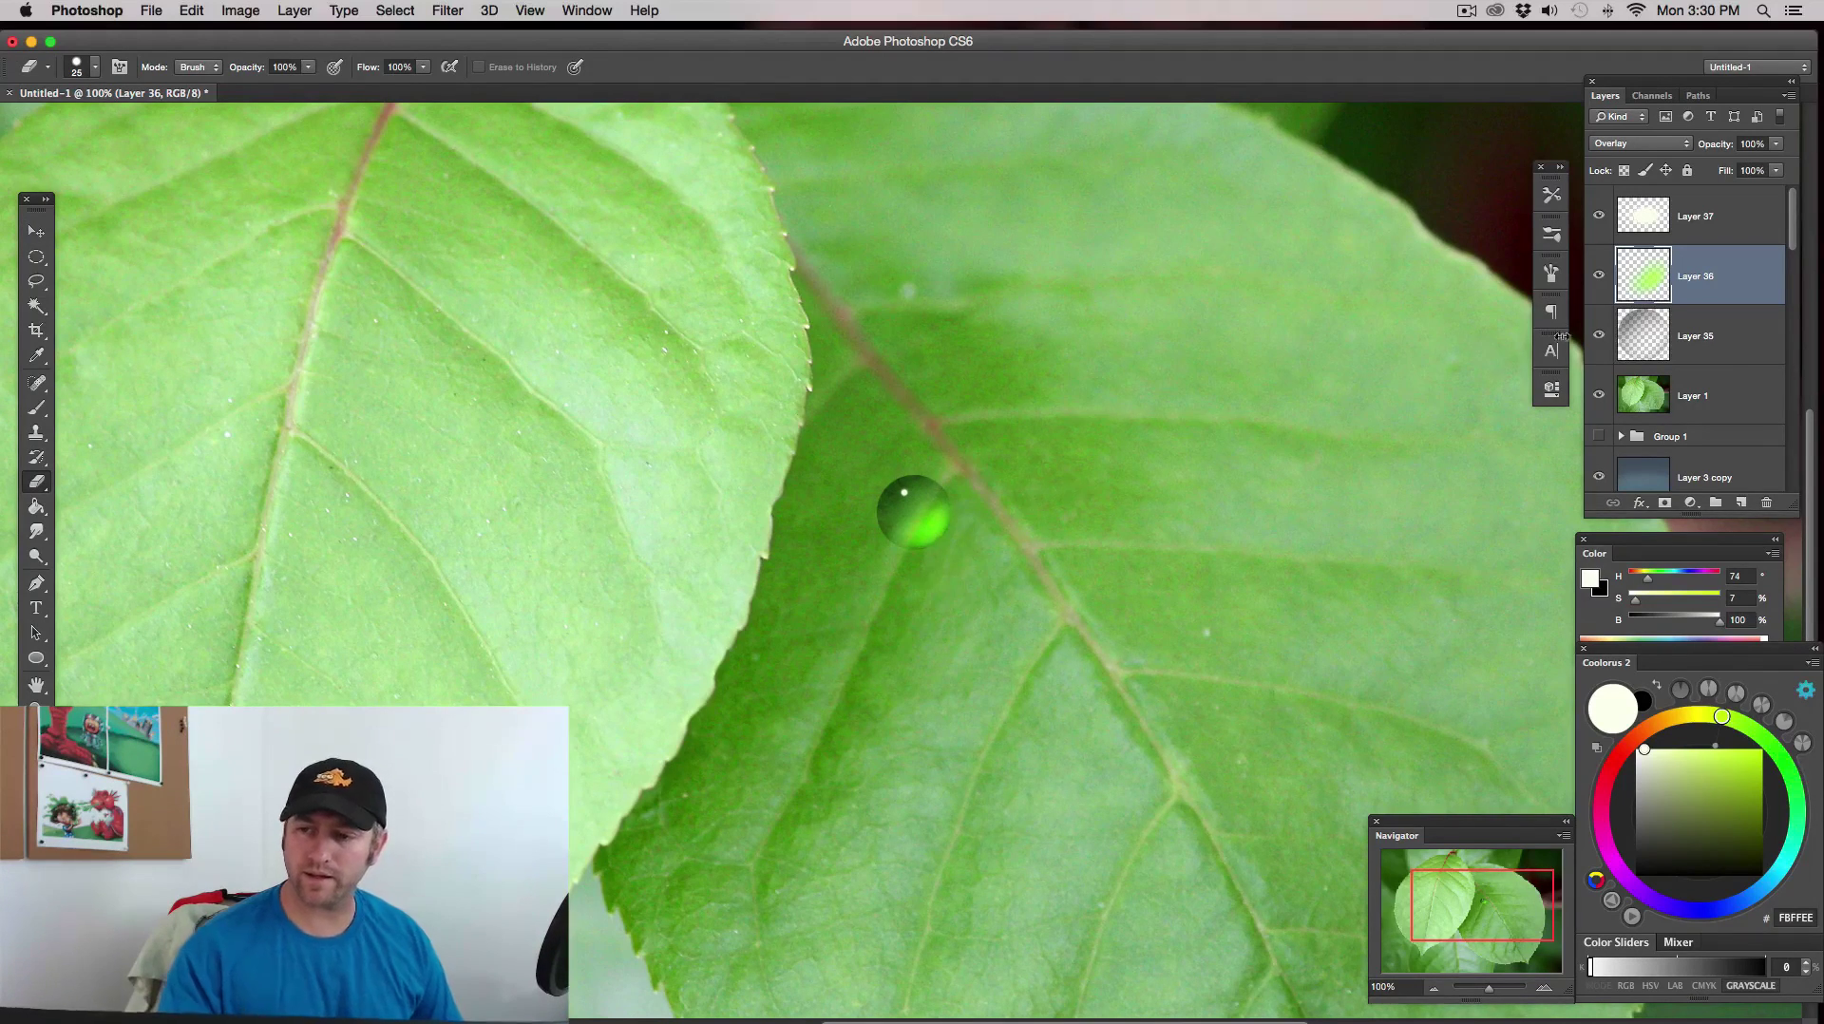
- Erase part of the dark shading in the droplet's interior on Layer 35 with an eraser of about 30 to 35 px
{"action": "left_click", "coordinate": [1710, 336]}
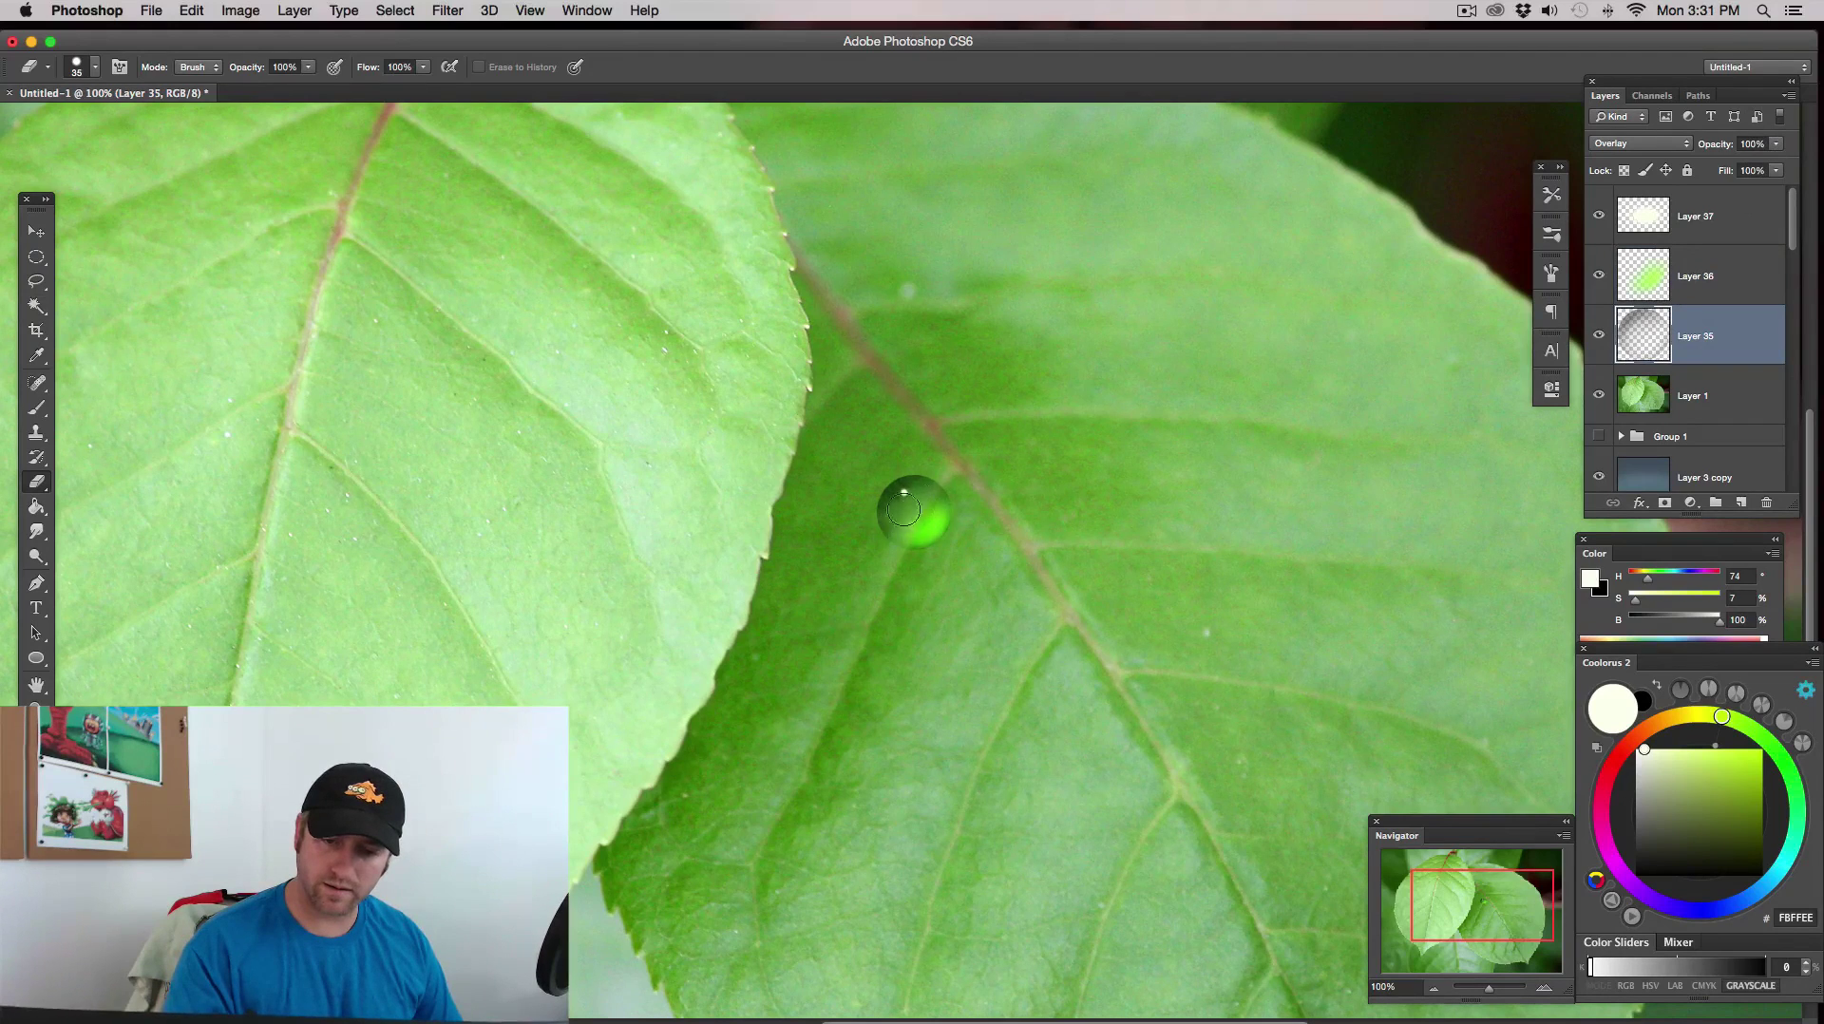
{"action": "mouse_move", "coordinate": [930, 499]}
{"action": "left_mouse_down"}
{"action": "mouse_move", "coordinate": [900, 522]}
{"action": "mouse_move", "coordinate": [926, 495]}
{"action": "left_mouse_up"}
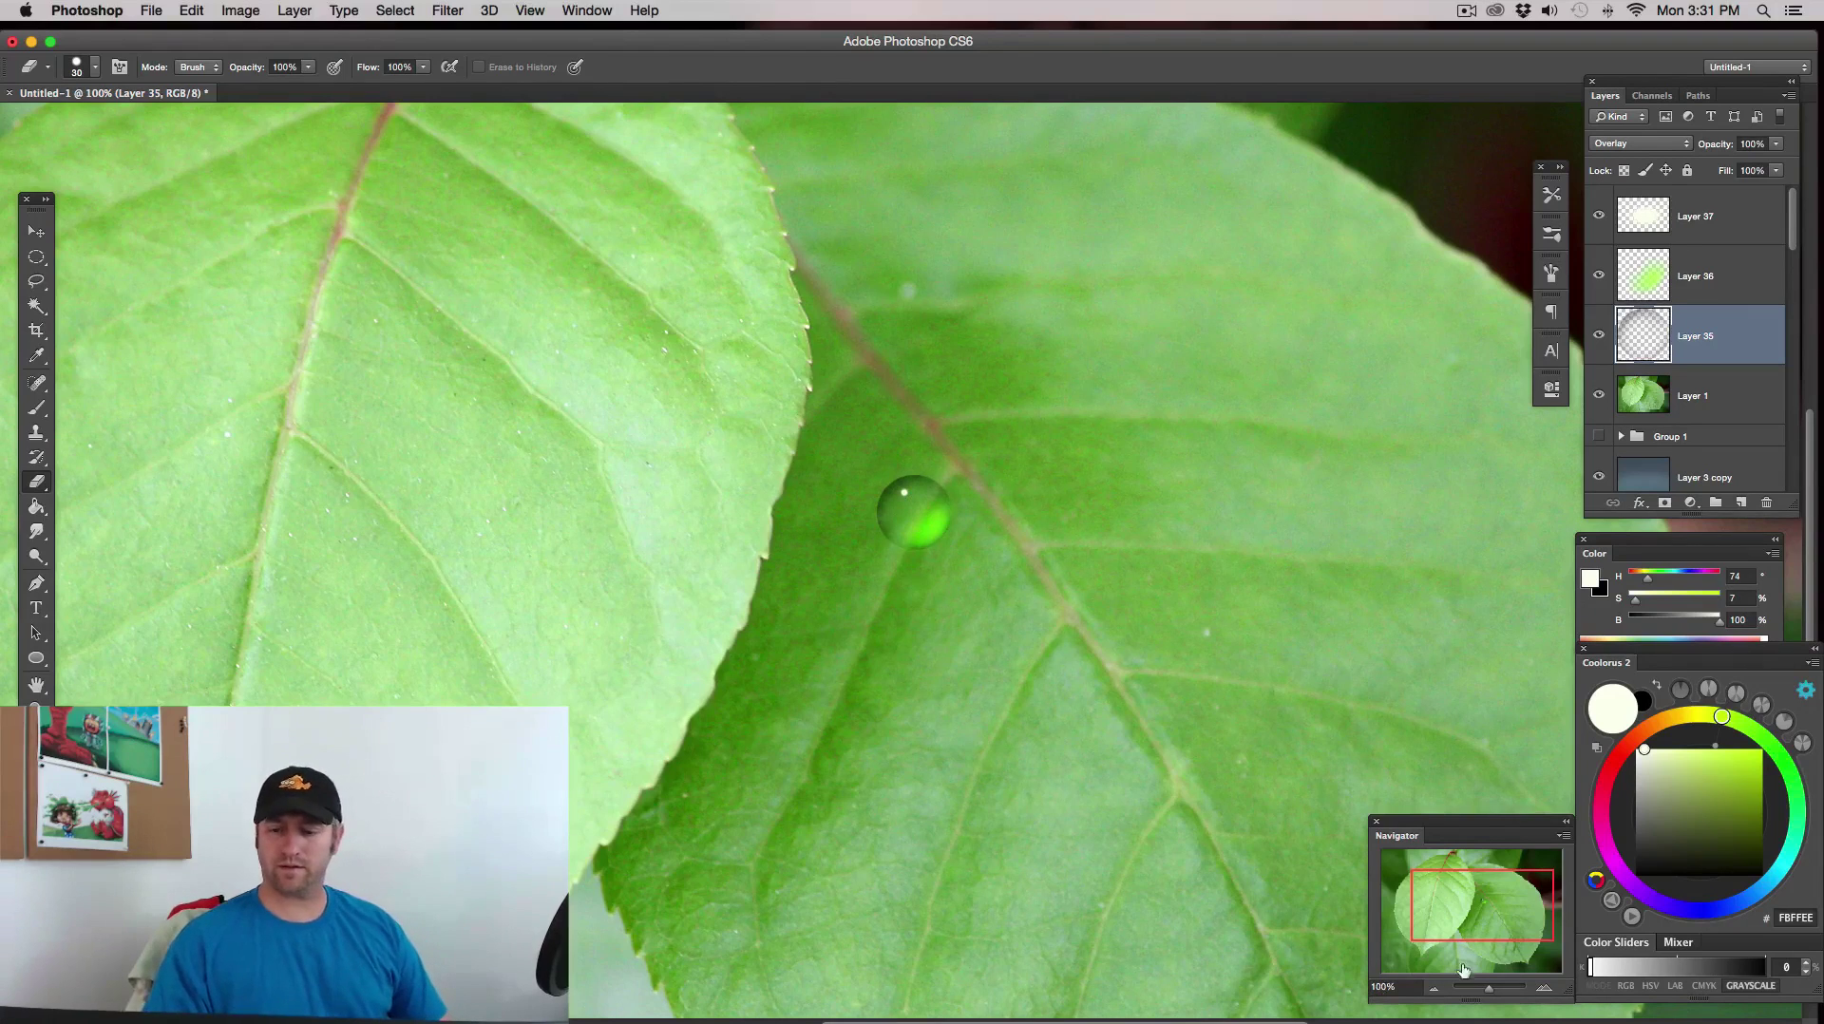
{"action": "left_click", "coordinate": [1433, 990]}
{"action": "left_click", "coordinate": [1433, 990]}
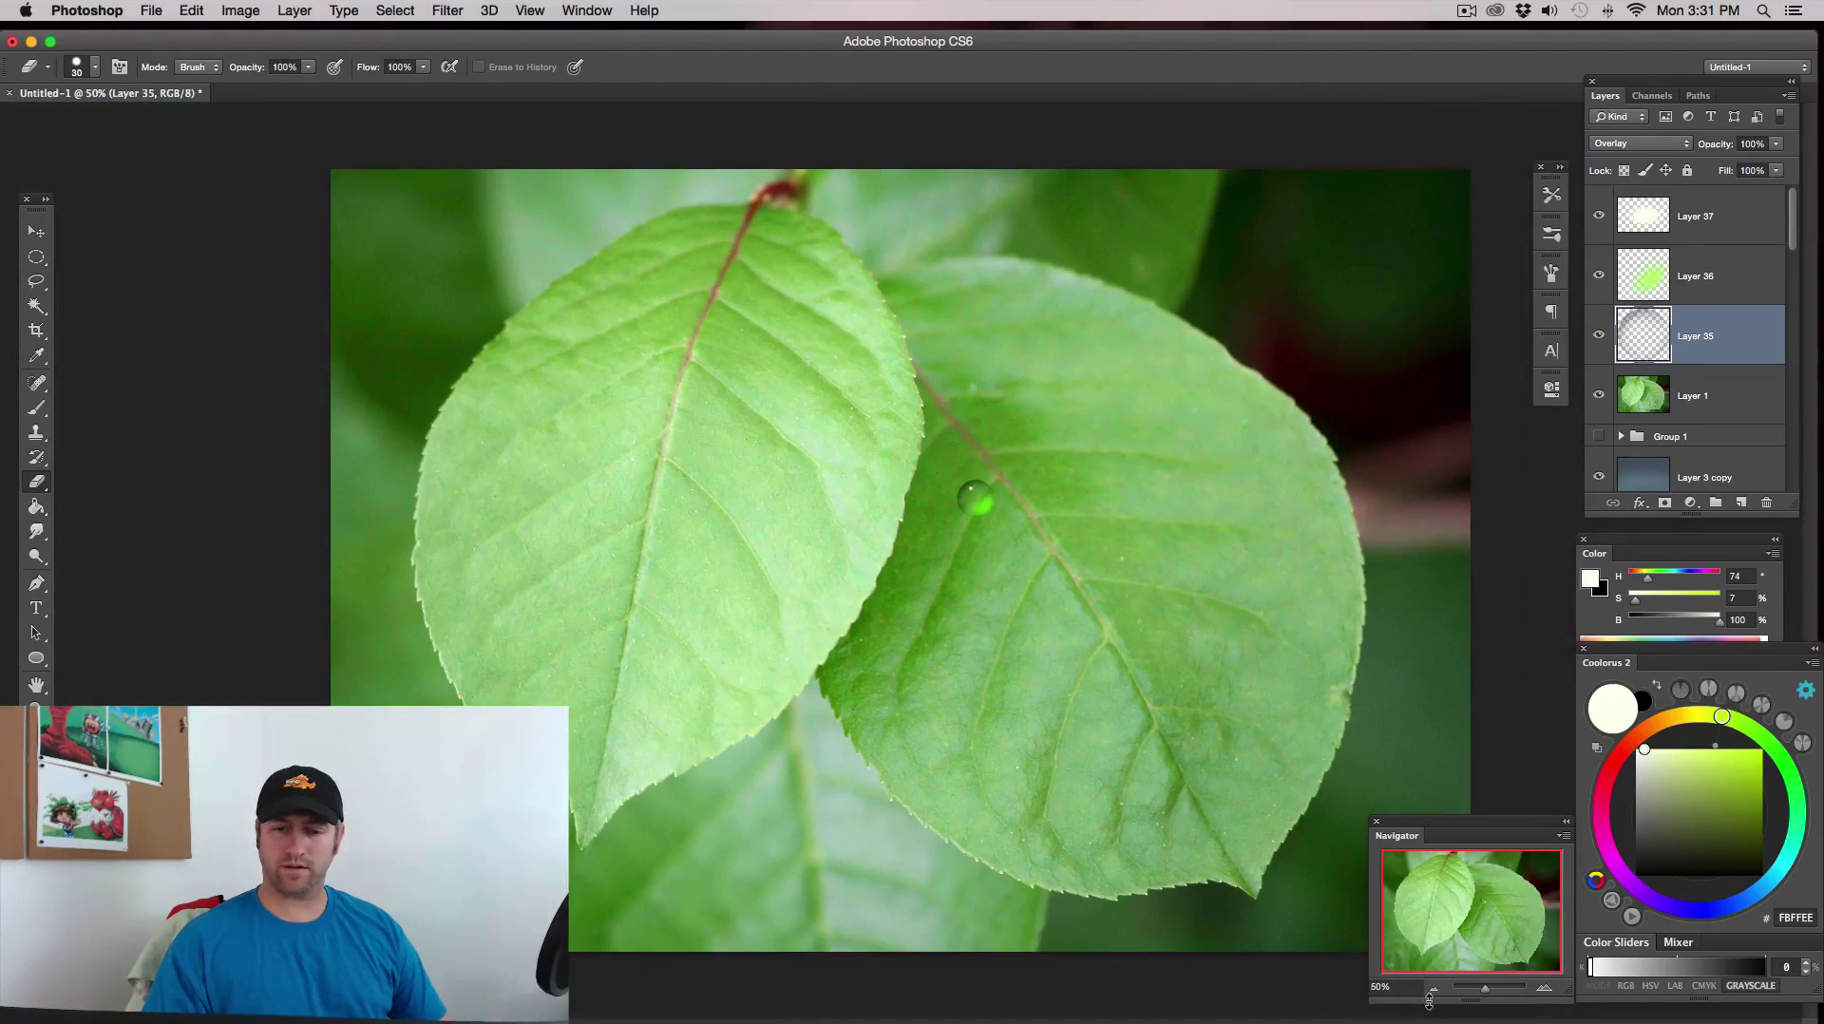
- Brush more yellow-green #D5FF41 glow into the droplet on Layer 36, enlarging the brush to 40 px
{"action": "left_click", "coordinate": [1702, 290]}
{"action": "left_click", "coordinate": [1730, 750]}
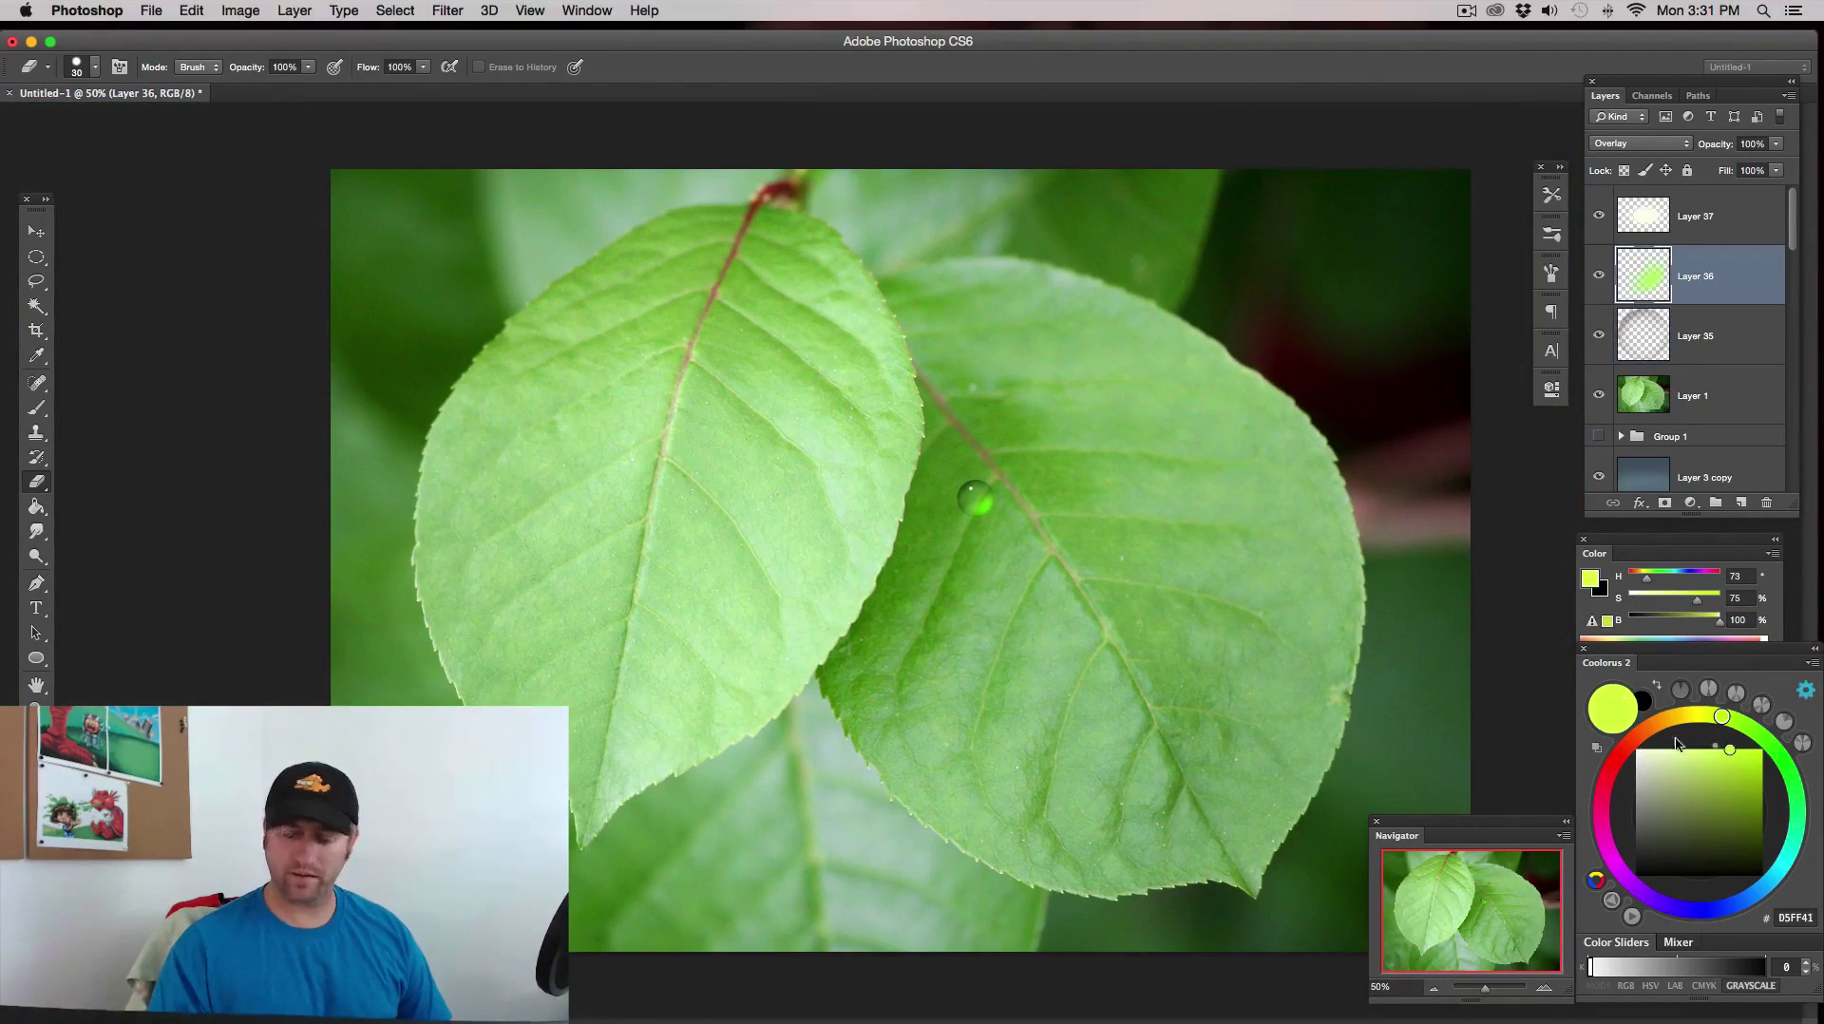
{"action": "key", "text": "b"}
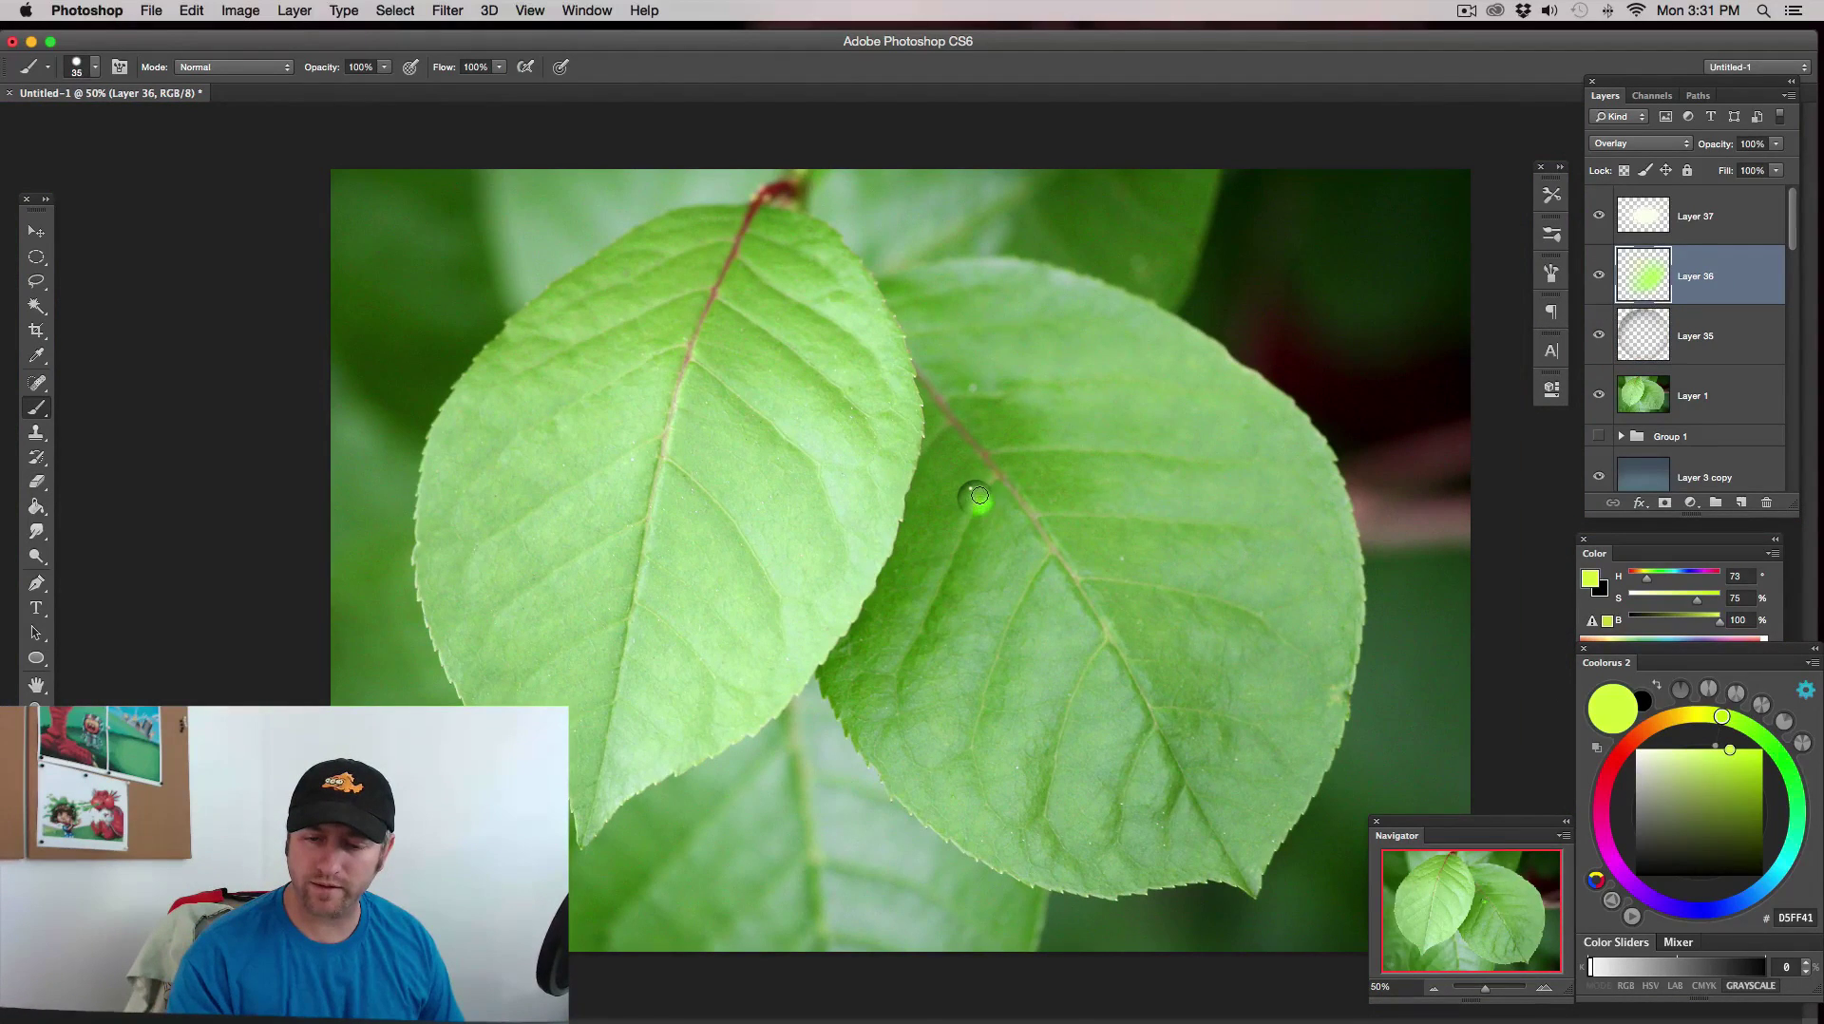
{"action": "left_click", "coordinate": [979, 495]}
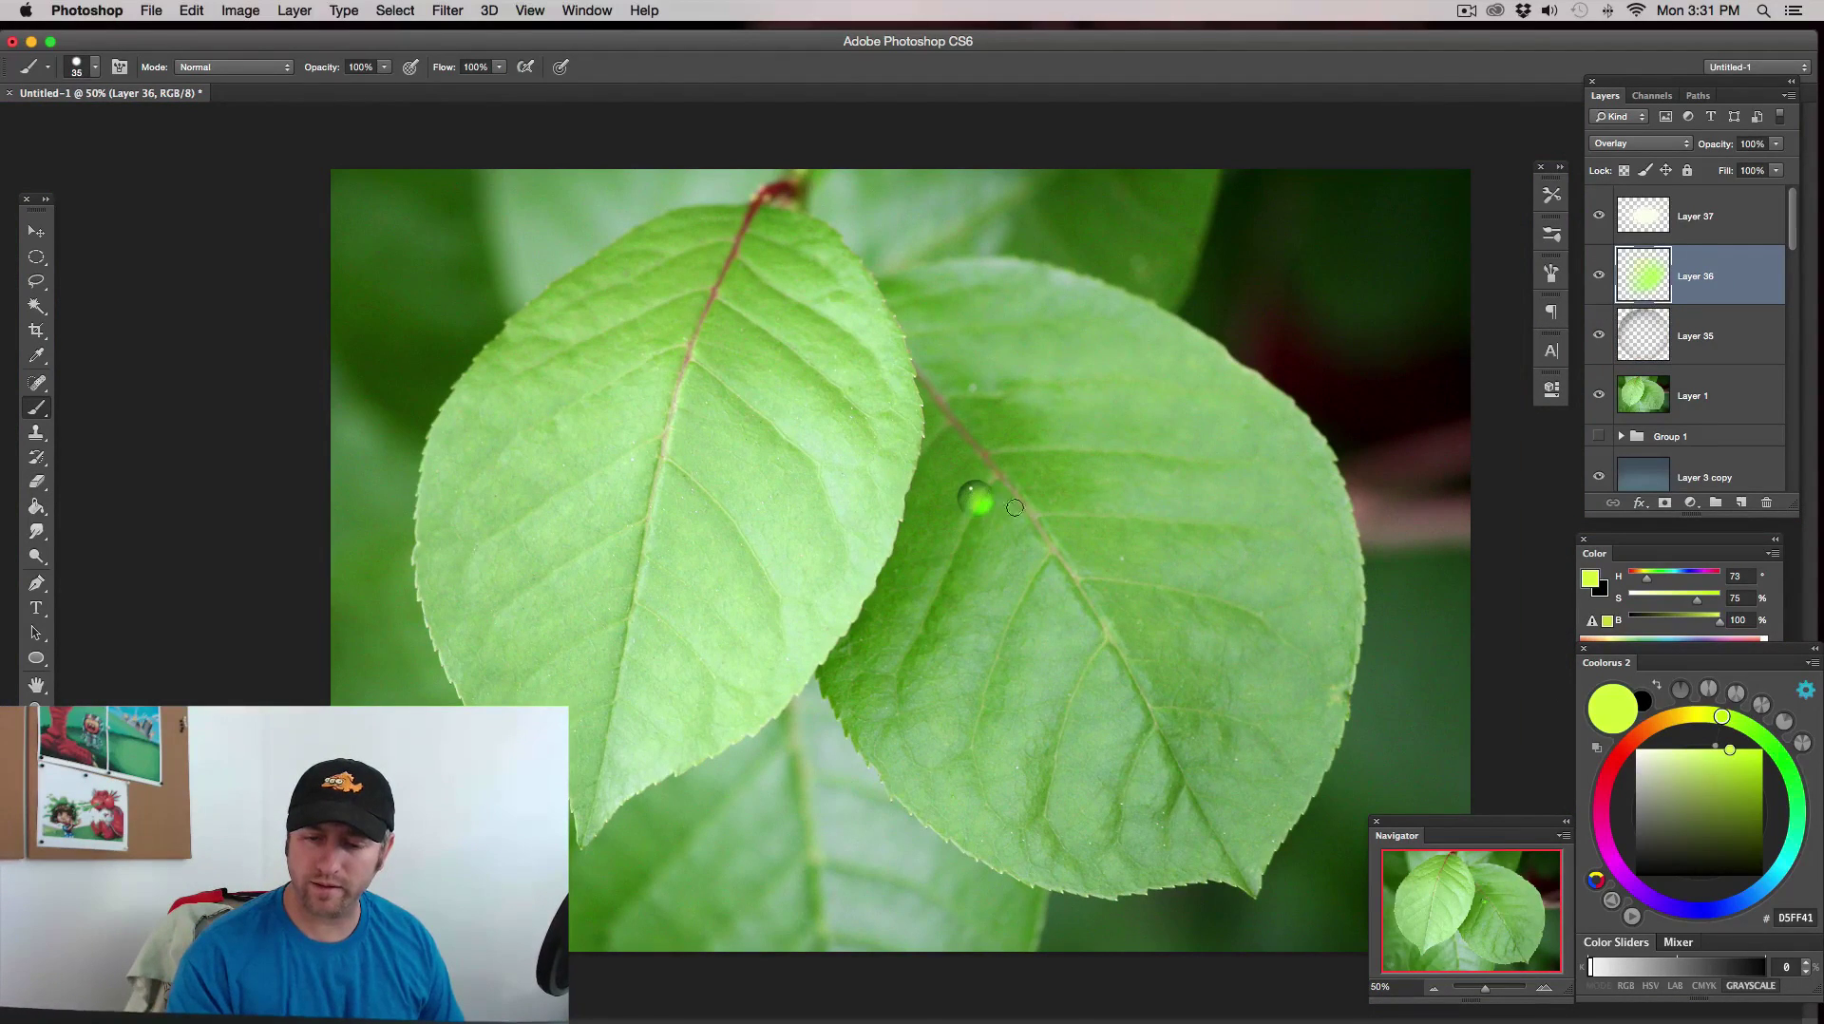
{"action": "left_click", "coordinate": [1546, 986]}
{"action": "left_click", "coordinate": [1546, 986]}
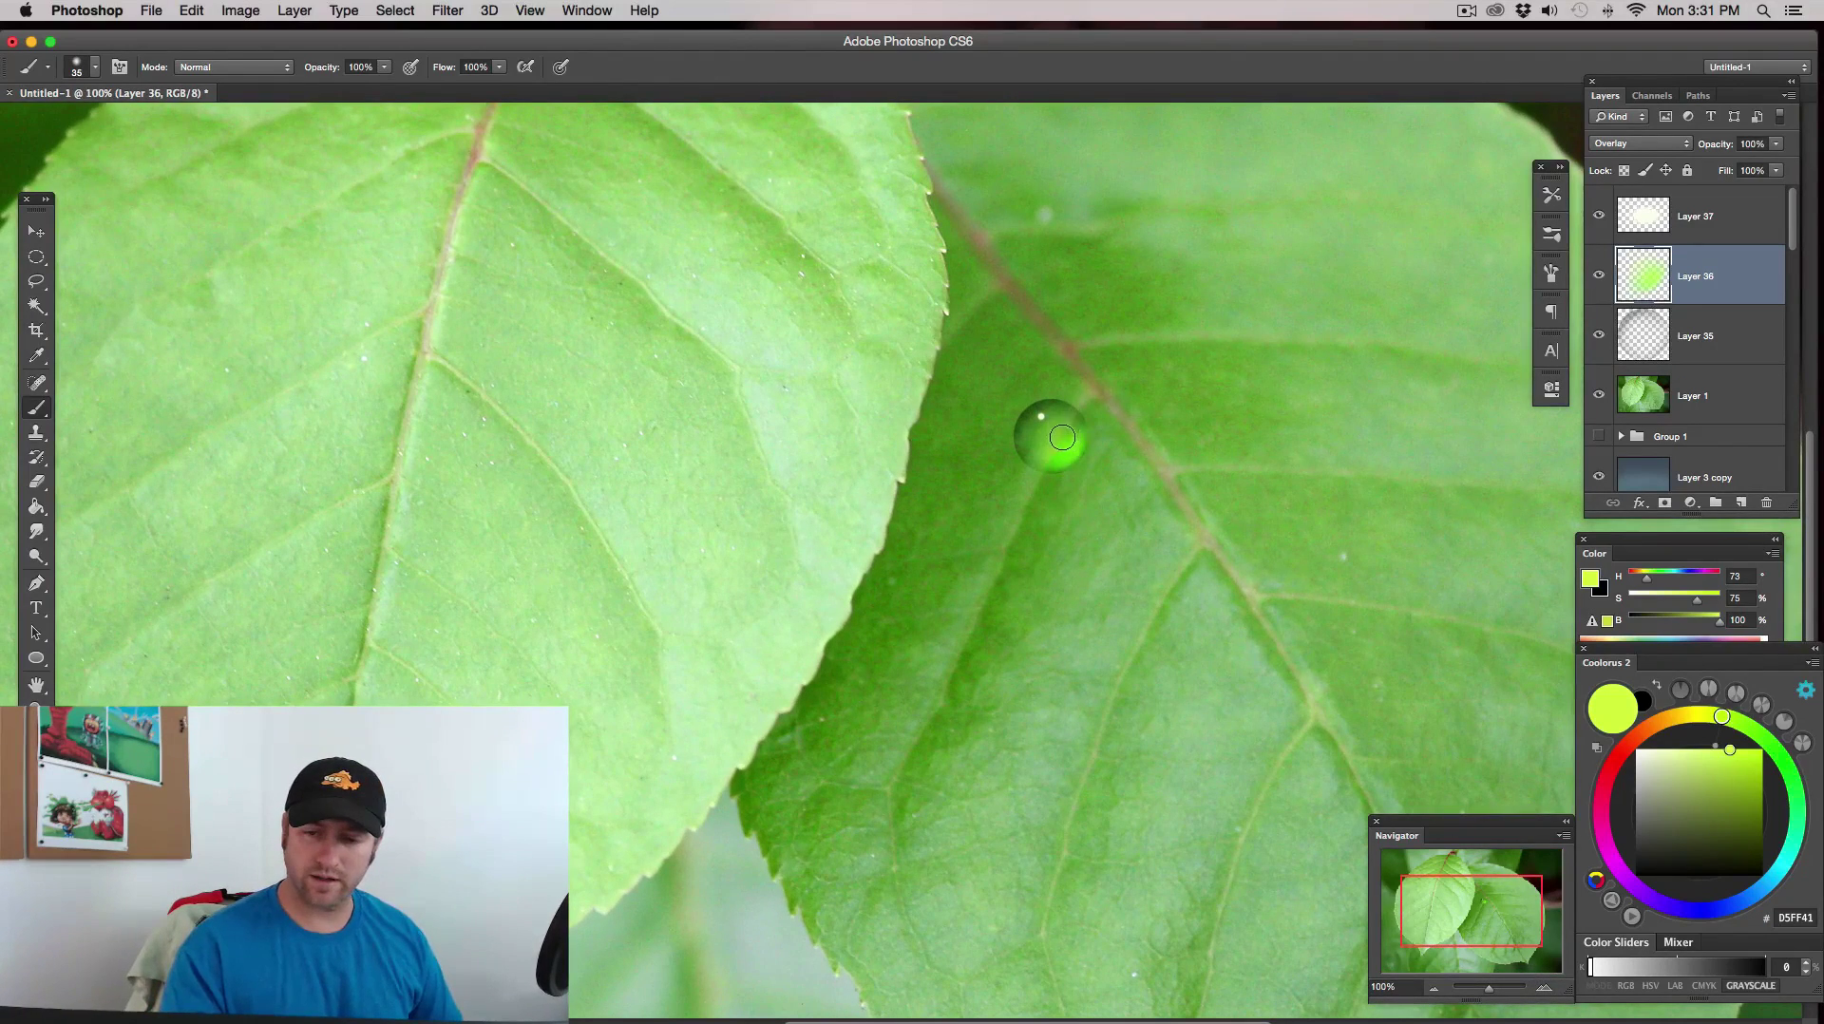
{"action": "key", "text": "bracketright"}
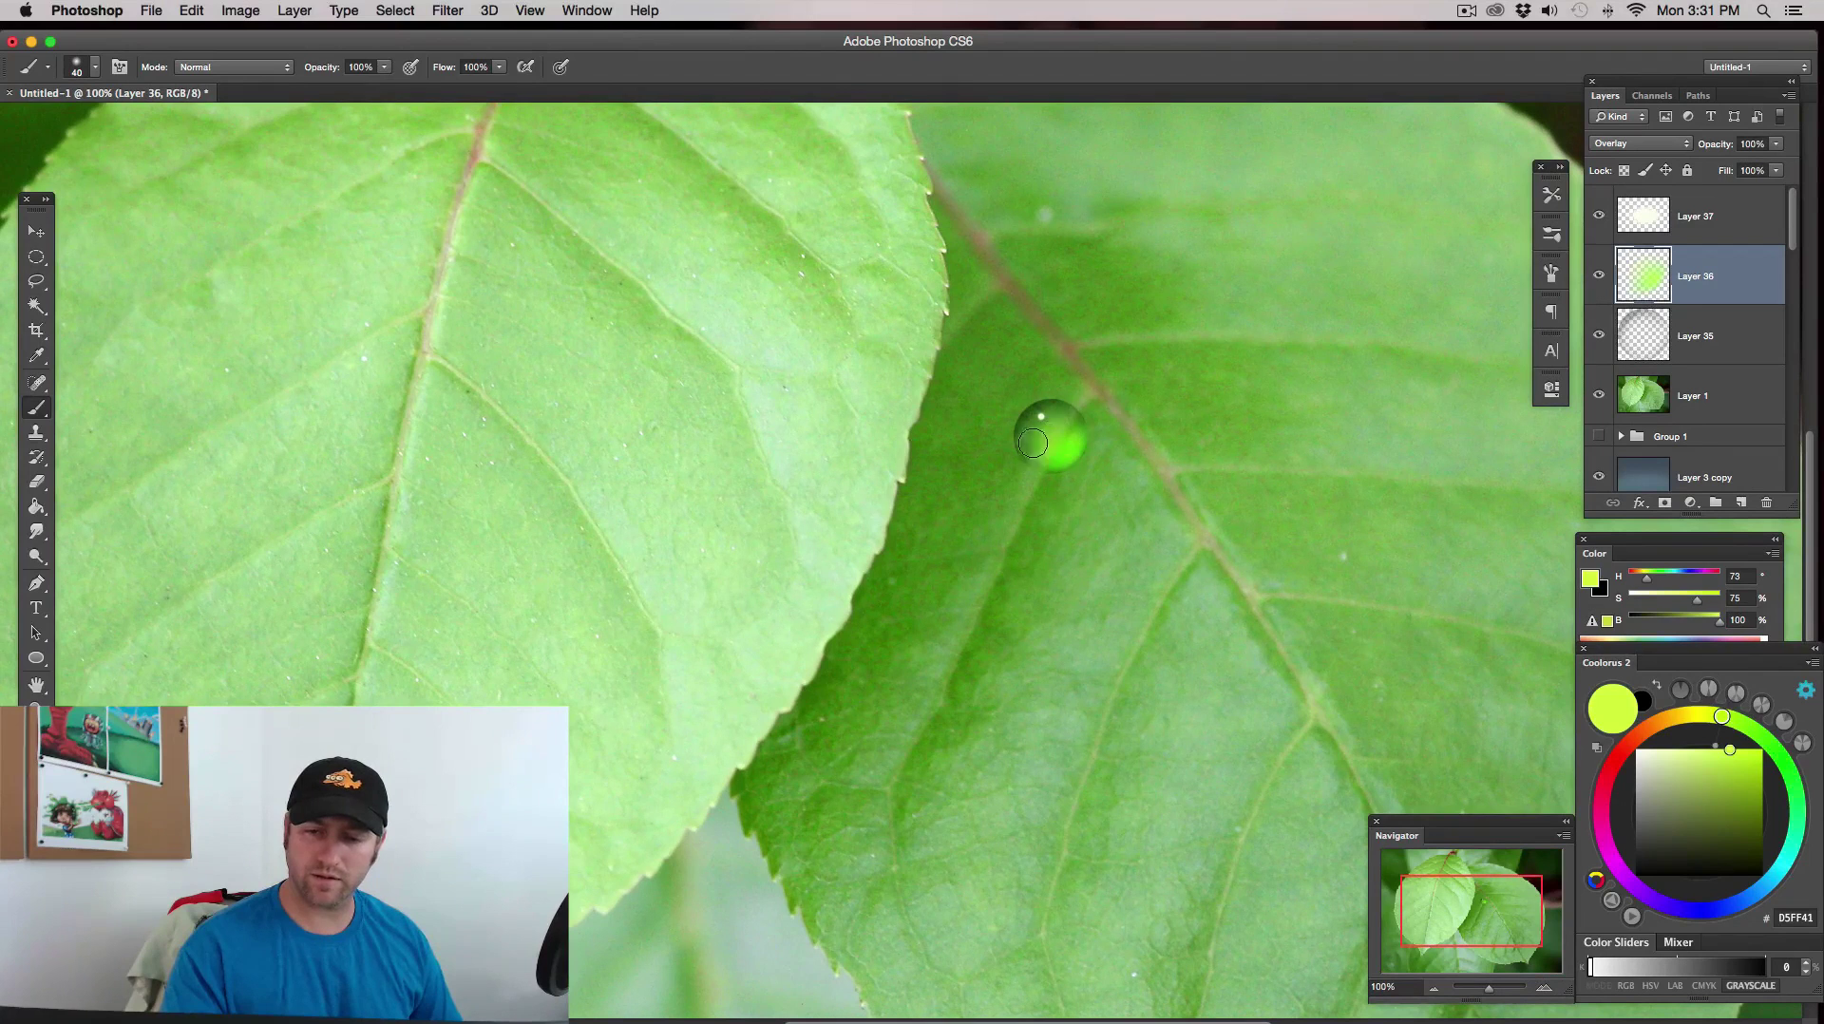
- Merge the green glow layer, Layer 36, down into the shading layer, Layer 35
{"action": "left_click", "coordinate": [1436, 989]}
{"action": "left_click", "coordinate": [1436, 989]}
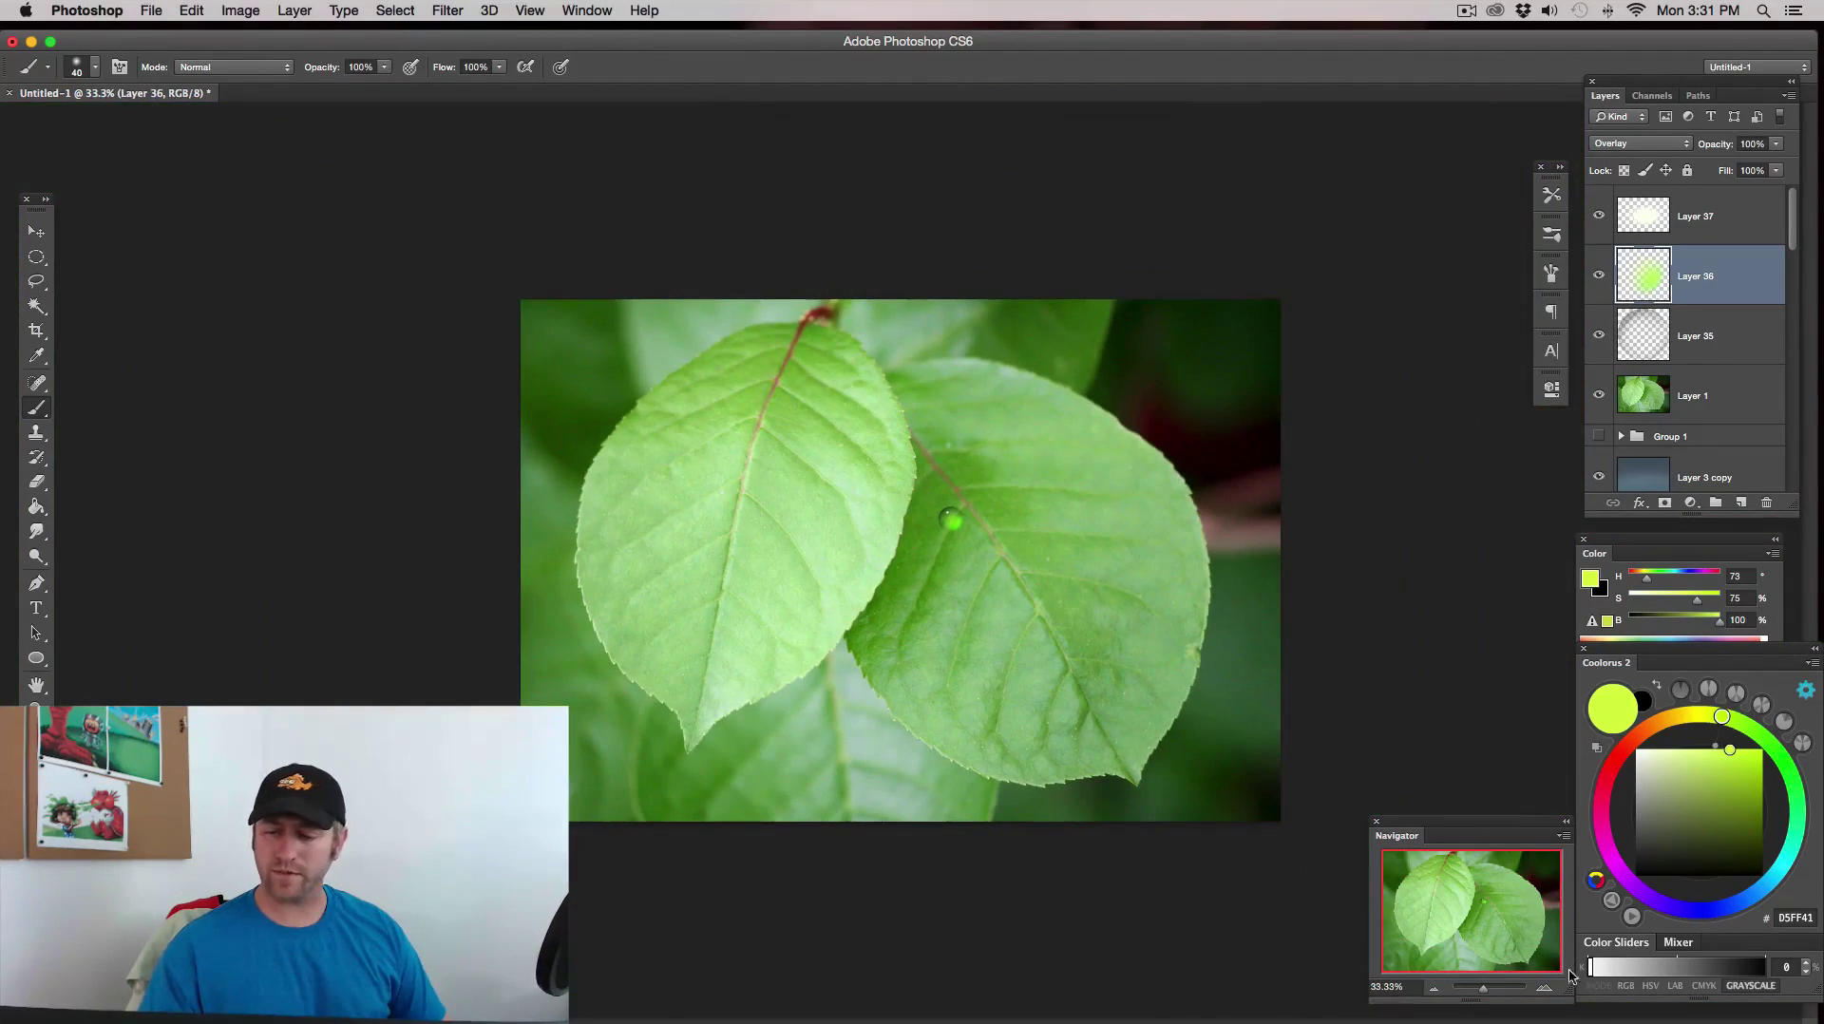
{"action": "left_click", "coordinate": [1545, 990]}
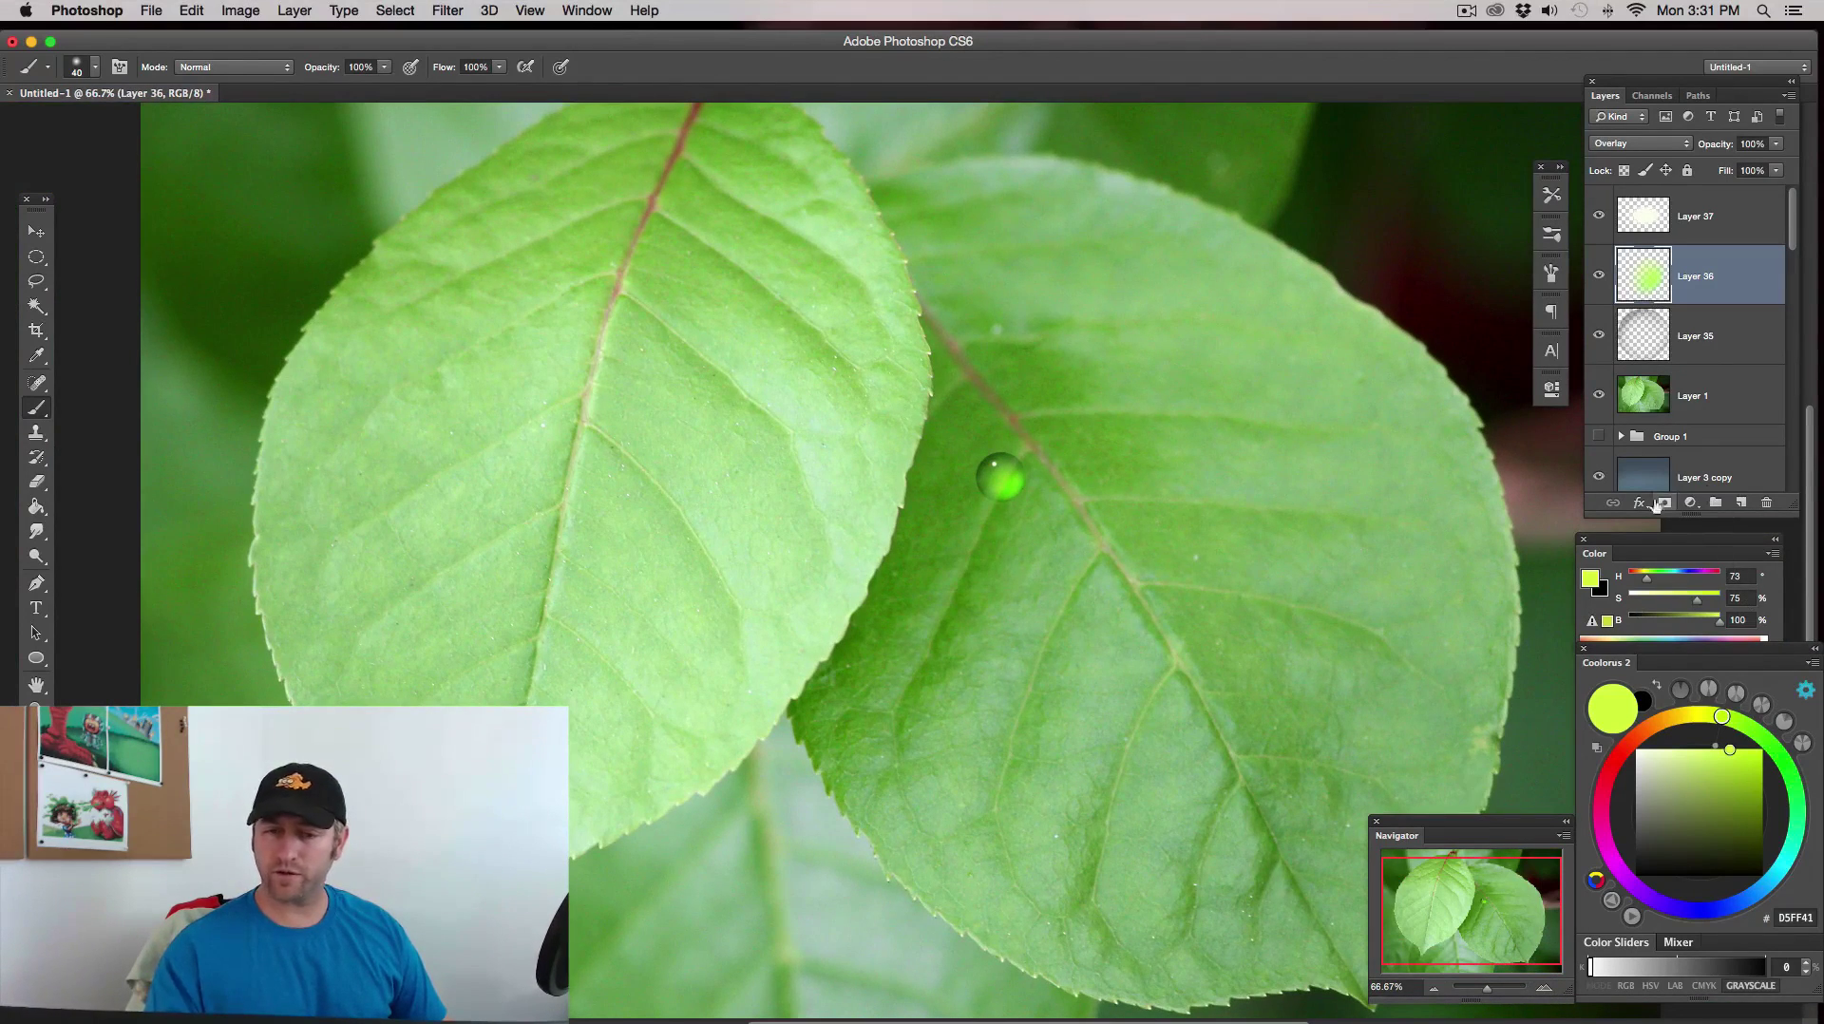
{"action": "left_click", "coordinate": [1435, 988]}
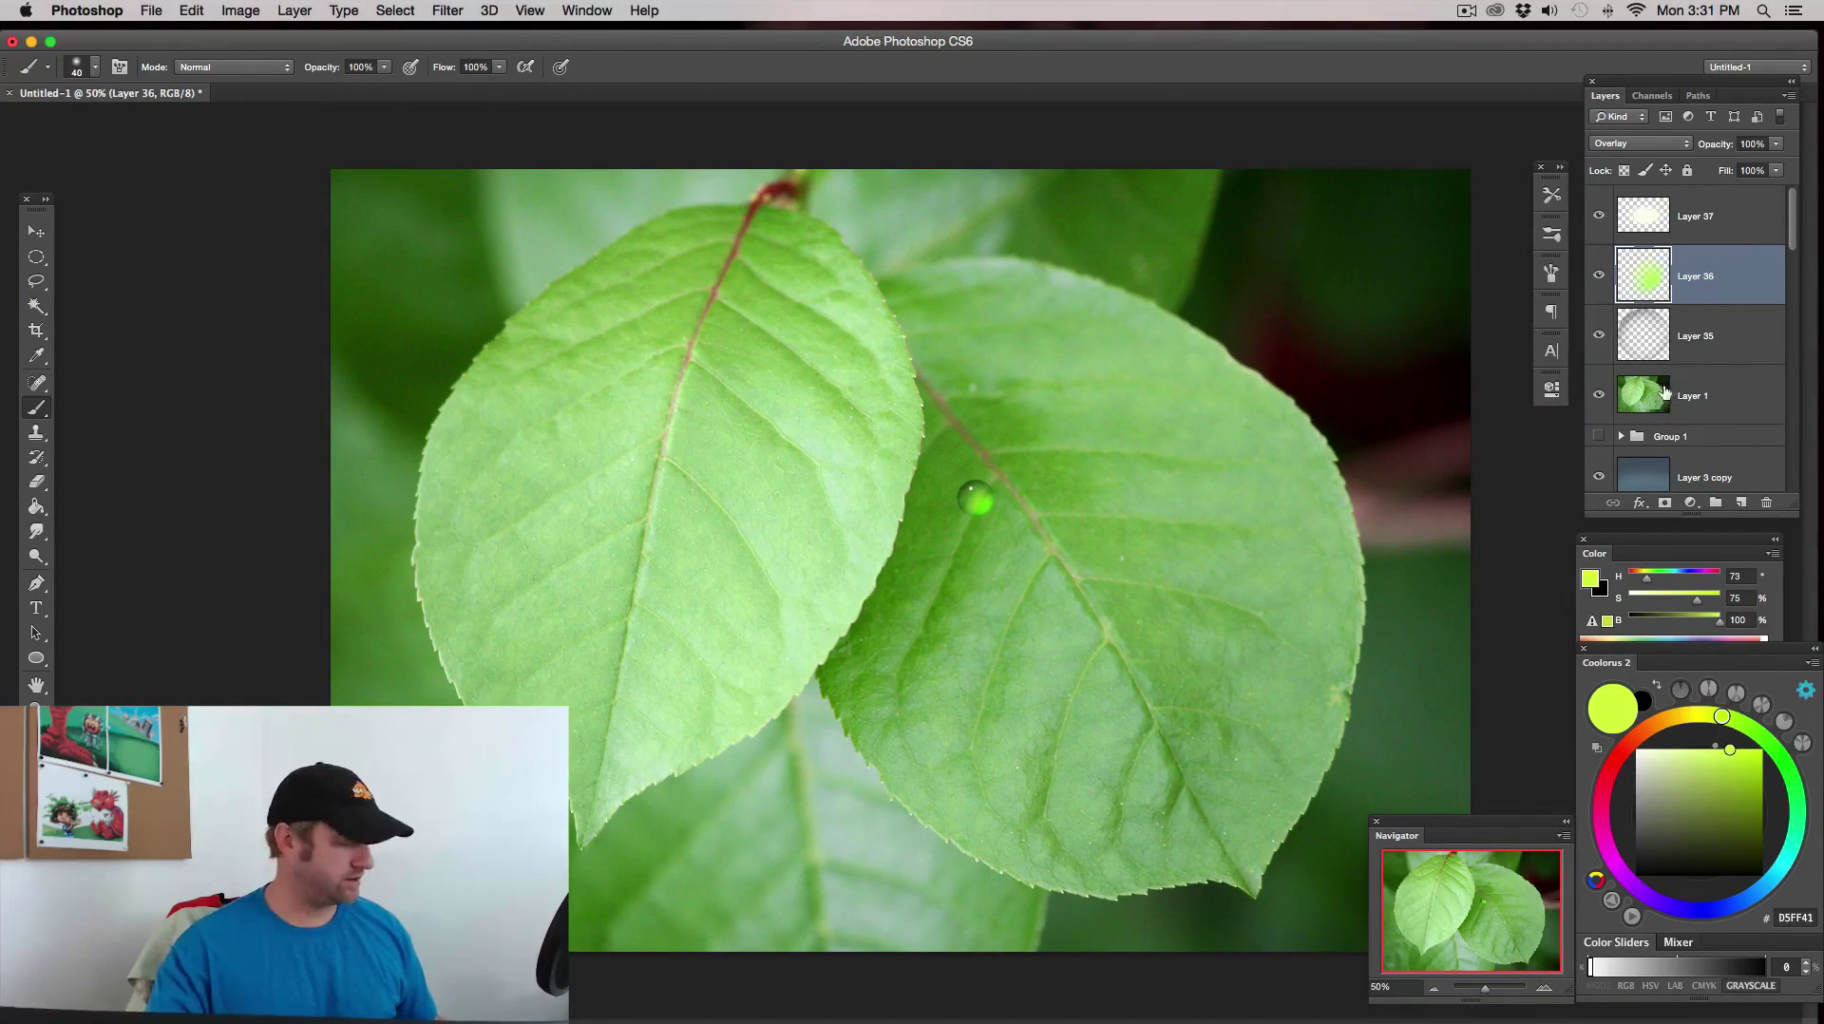
{"action": "key", "text": "ctrl+e"}
- Select the droplet's Layer 37 and Layer 35, nudge the droplet toward the leaf's upper left, and scale it down slightly
{"action": "left_click", "coordinate": [1725, 226], "text": "shift"}
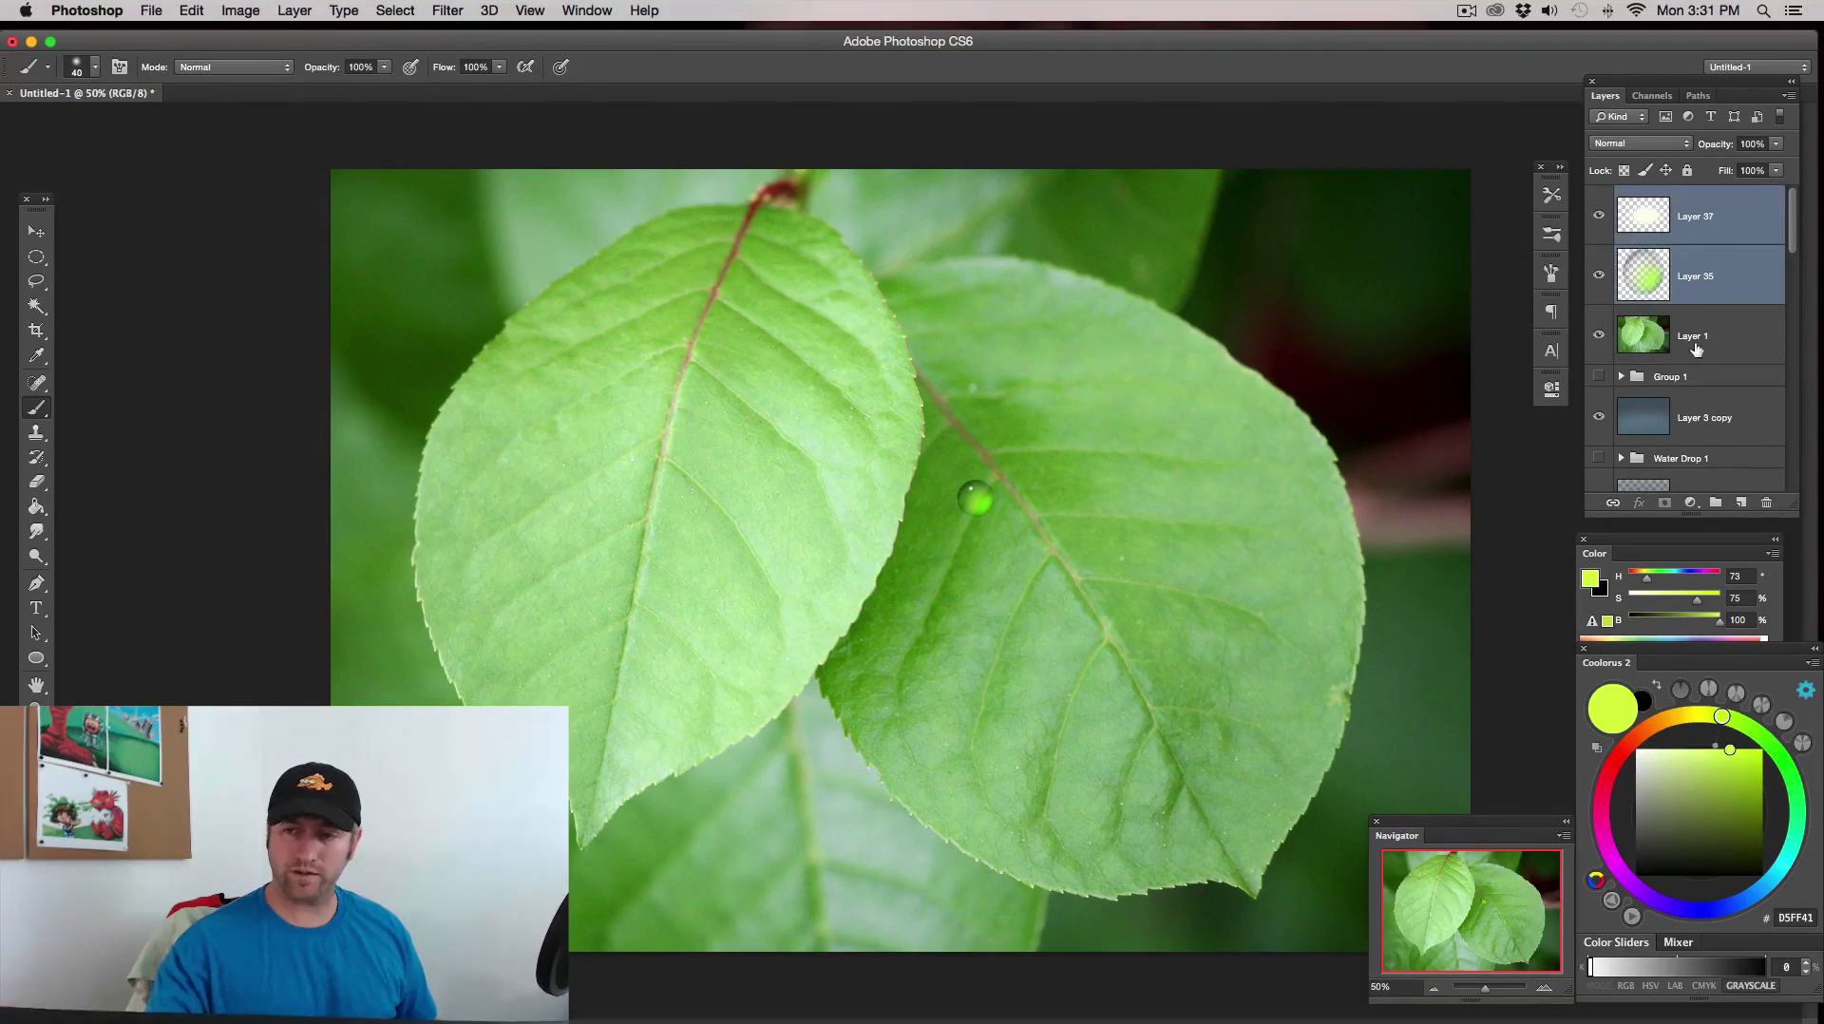
{"action": "key", "text": "v"}
{"action": "left_click_drag", "start_coordinate": [981, 513], "coordinate": [960, 486]}
{"action": "key", "text": "ctrl+t"}
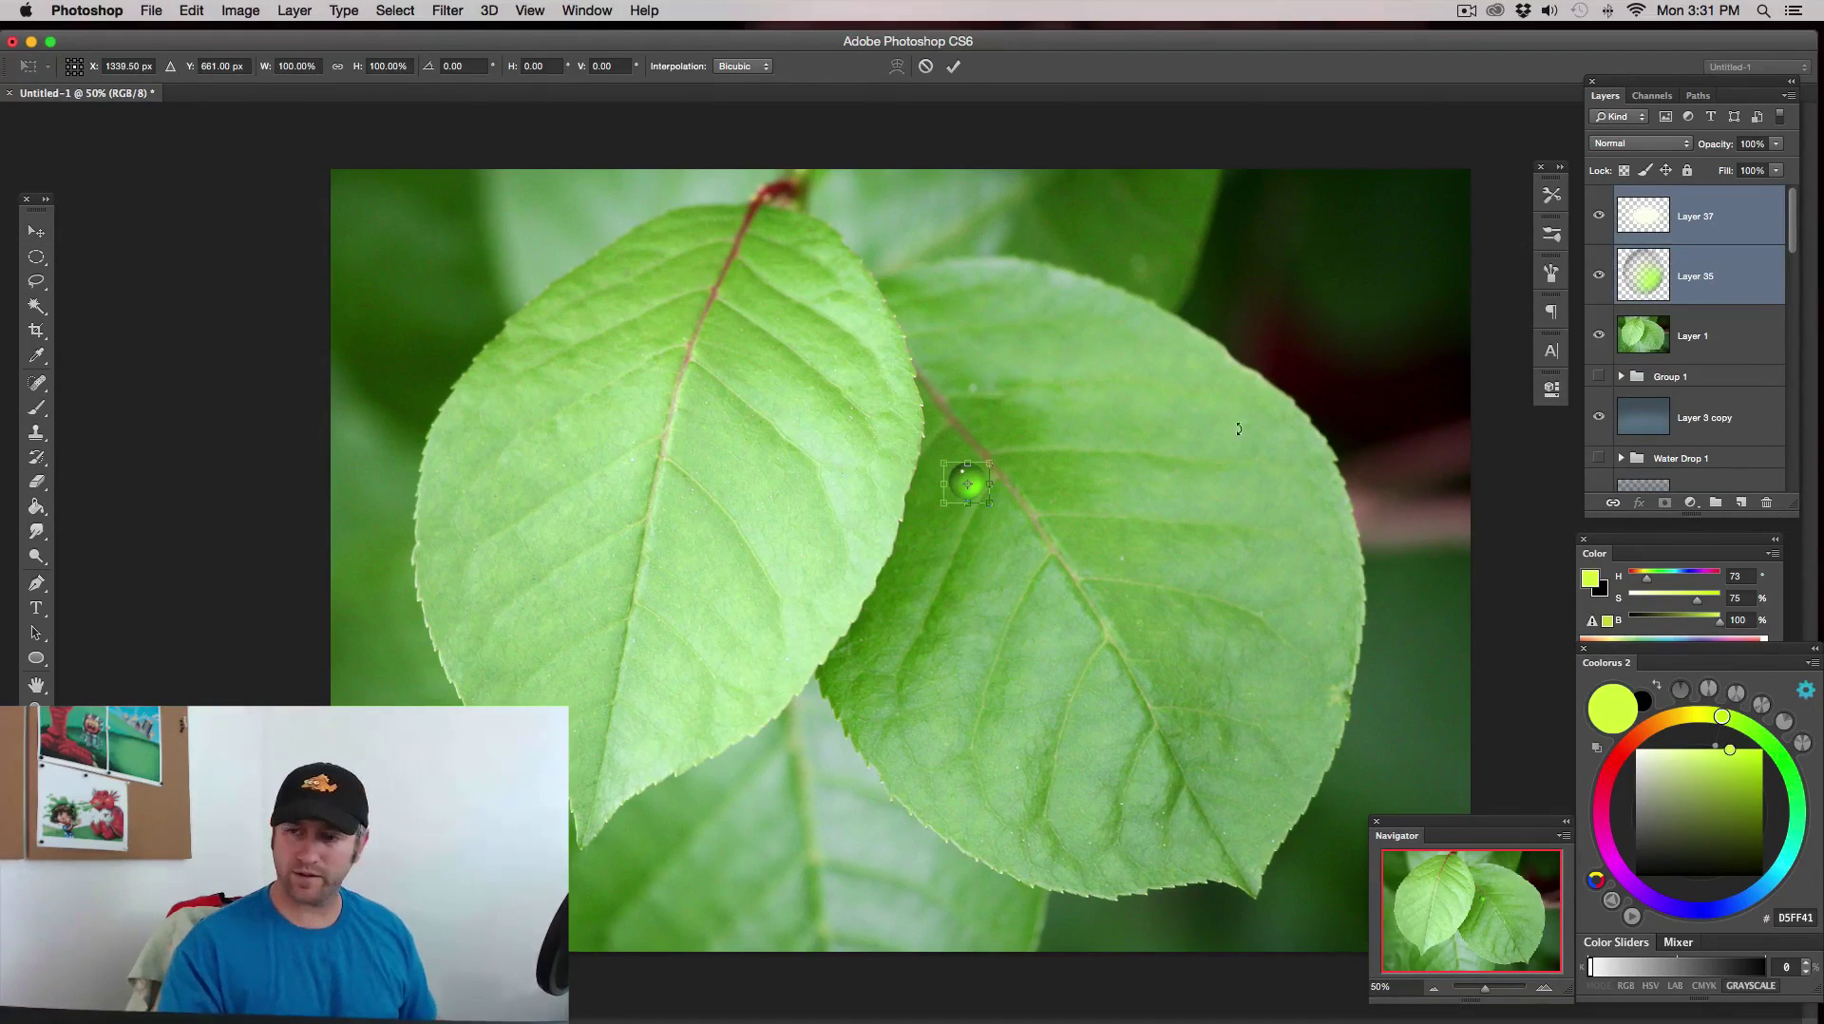
{"action": "left_click_drag", "start_coordinate": [990, 503], "coordinate": [981, 497]}
{"action": "key", "text": "Return"}
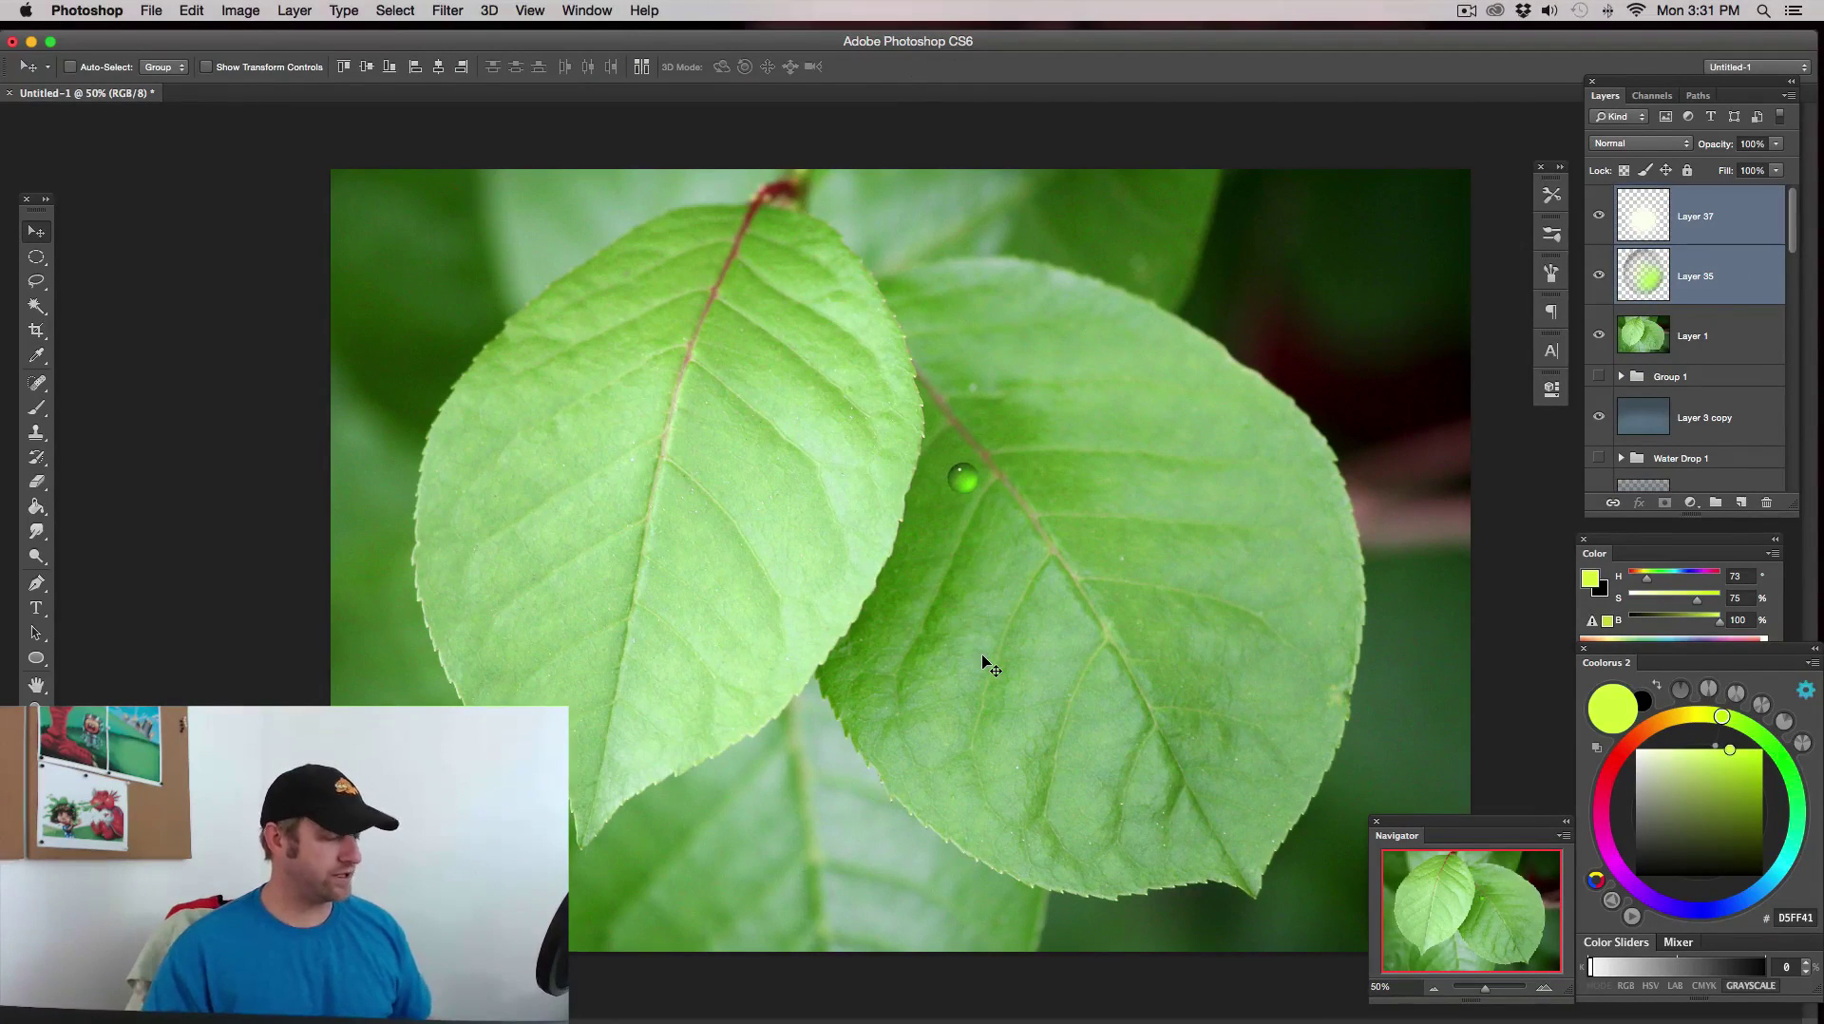
- Duplicate the droplet's two layers, place the copy across the leaf's red vein from the original, and select only Layer 35 copy
{"action": "key", "text": "ctrl+j"}
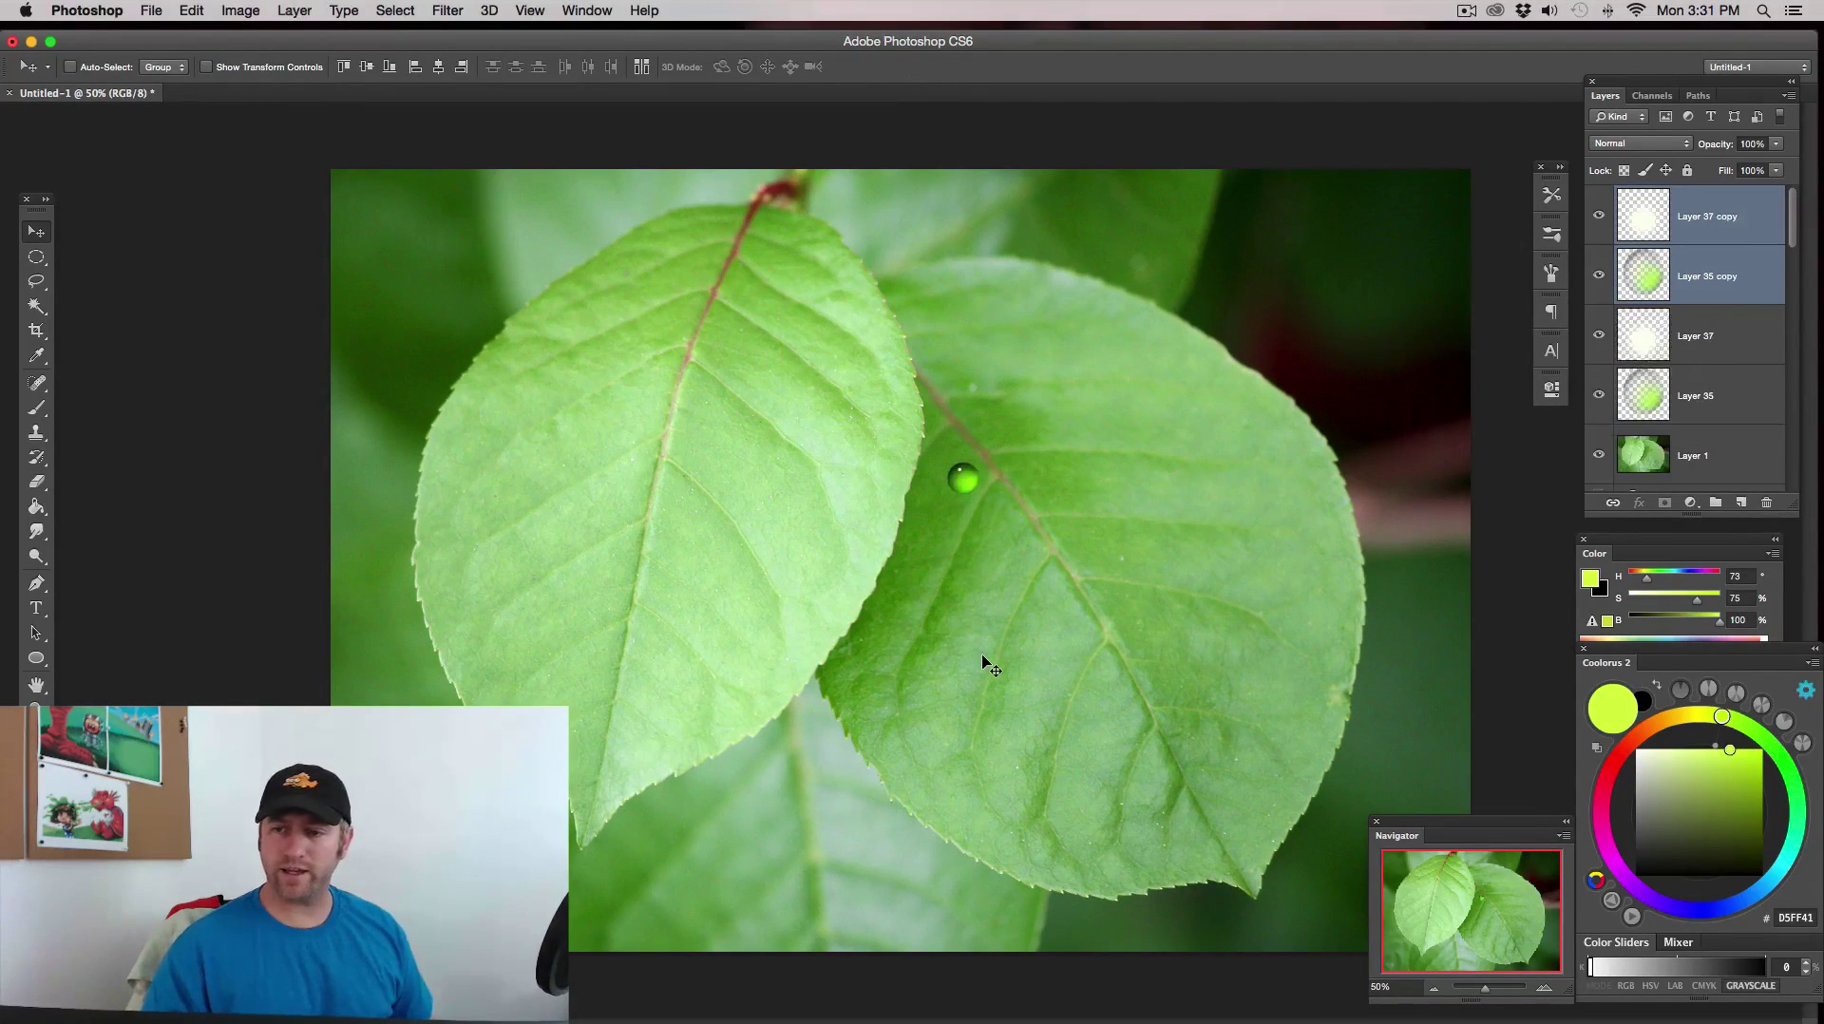
{"action": "left_click", "coordinate": [1711, 277]}
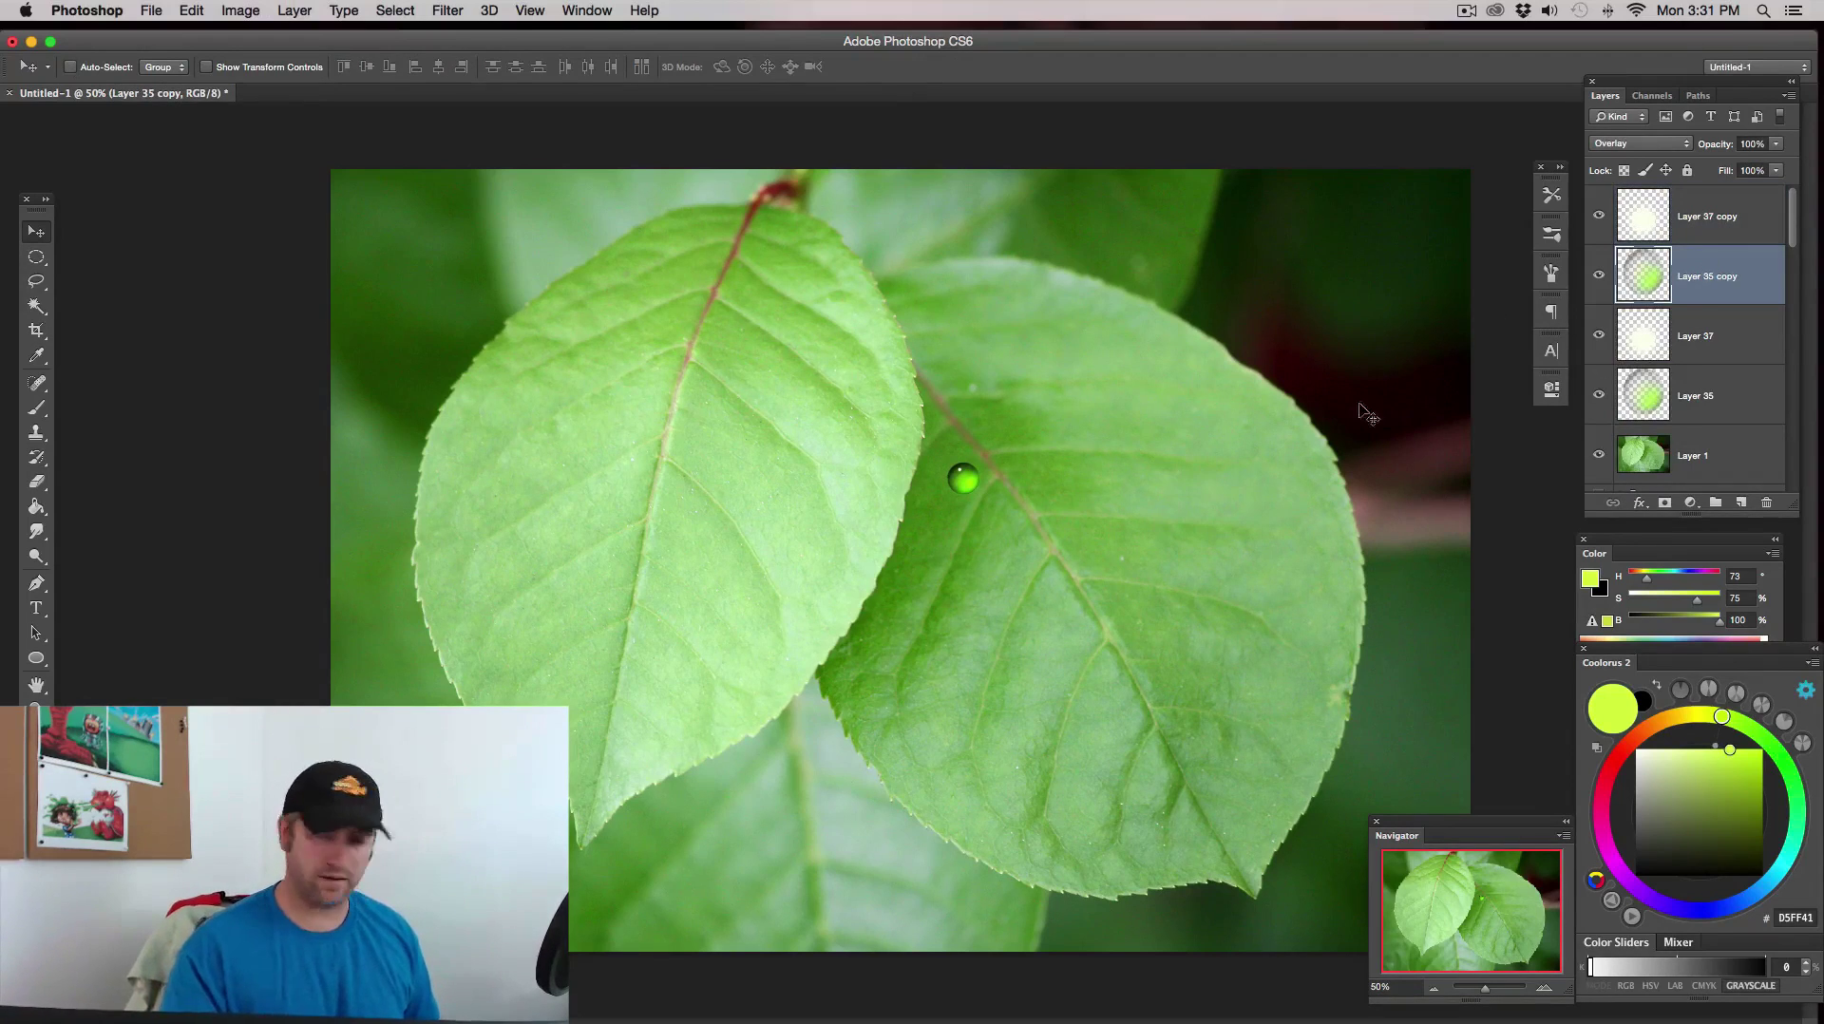
{"action": "left_click", "coordinate": [1737, 228], "text": "shift"}
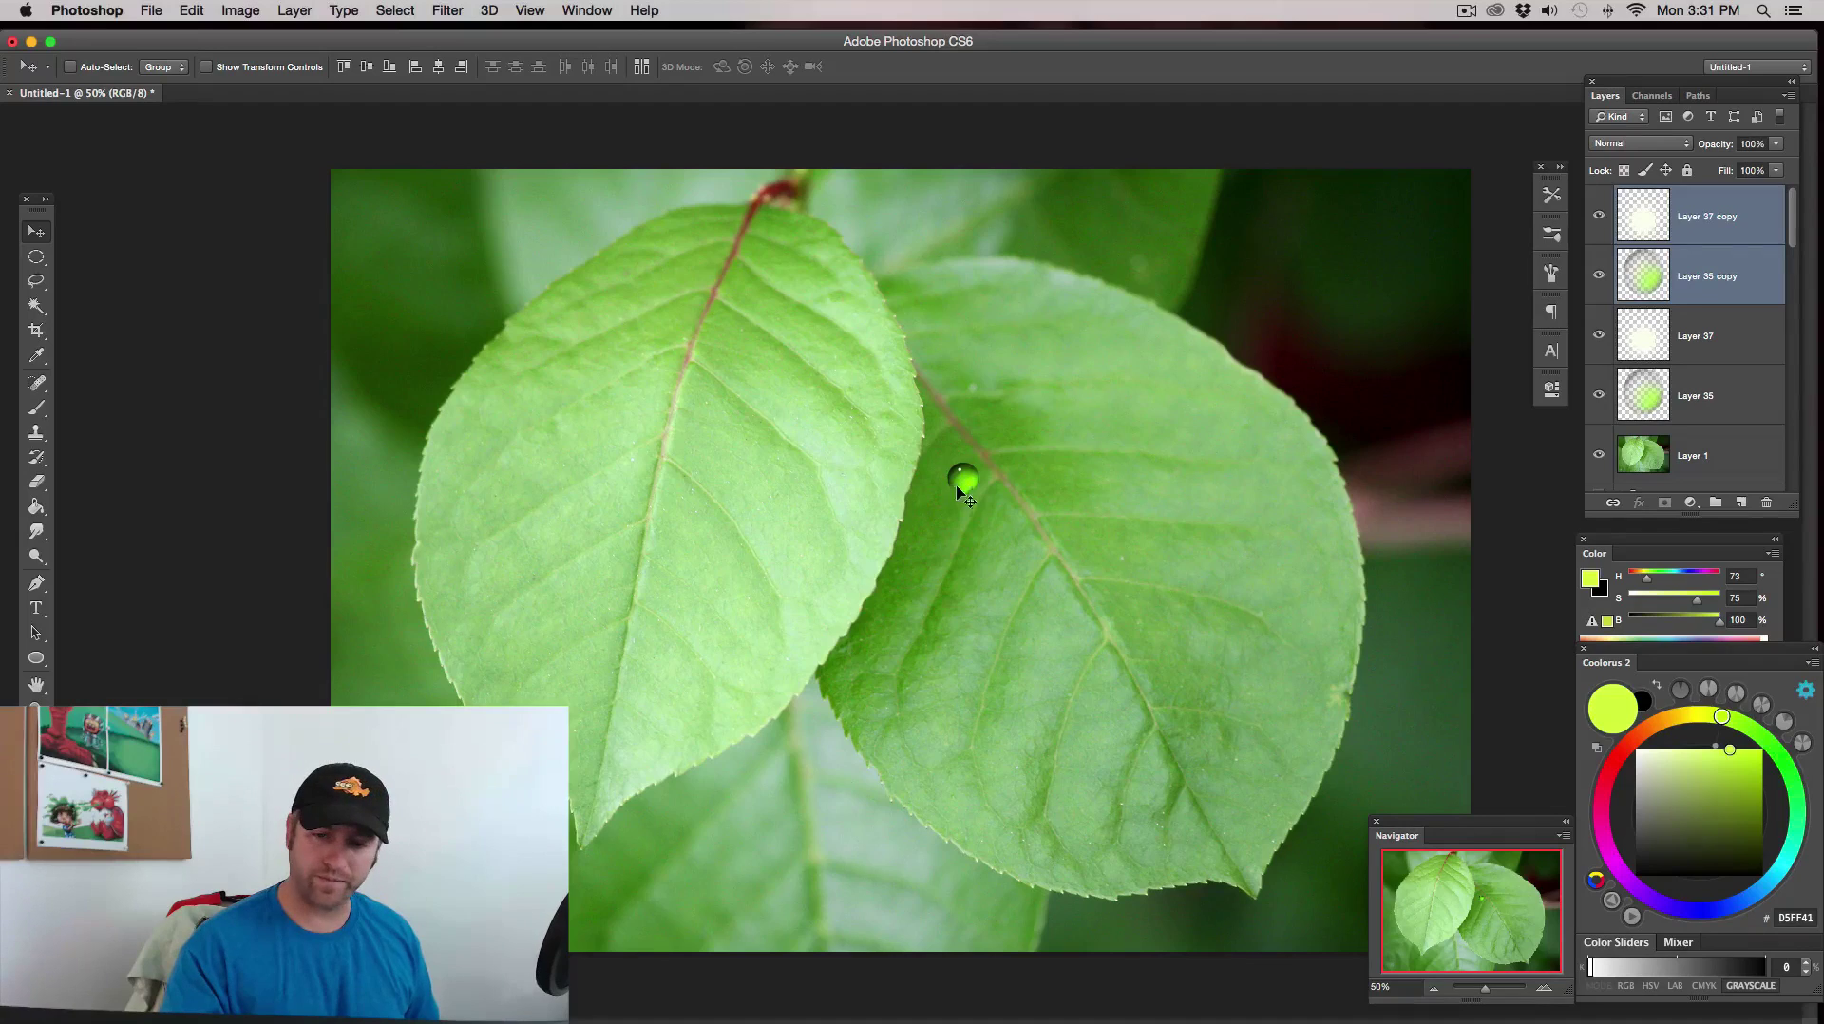
{"action": "left_click_drag", "start_coordinate": [957, 487], "coordinate": [1021, 475]}
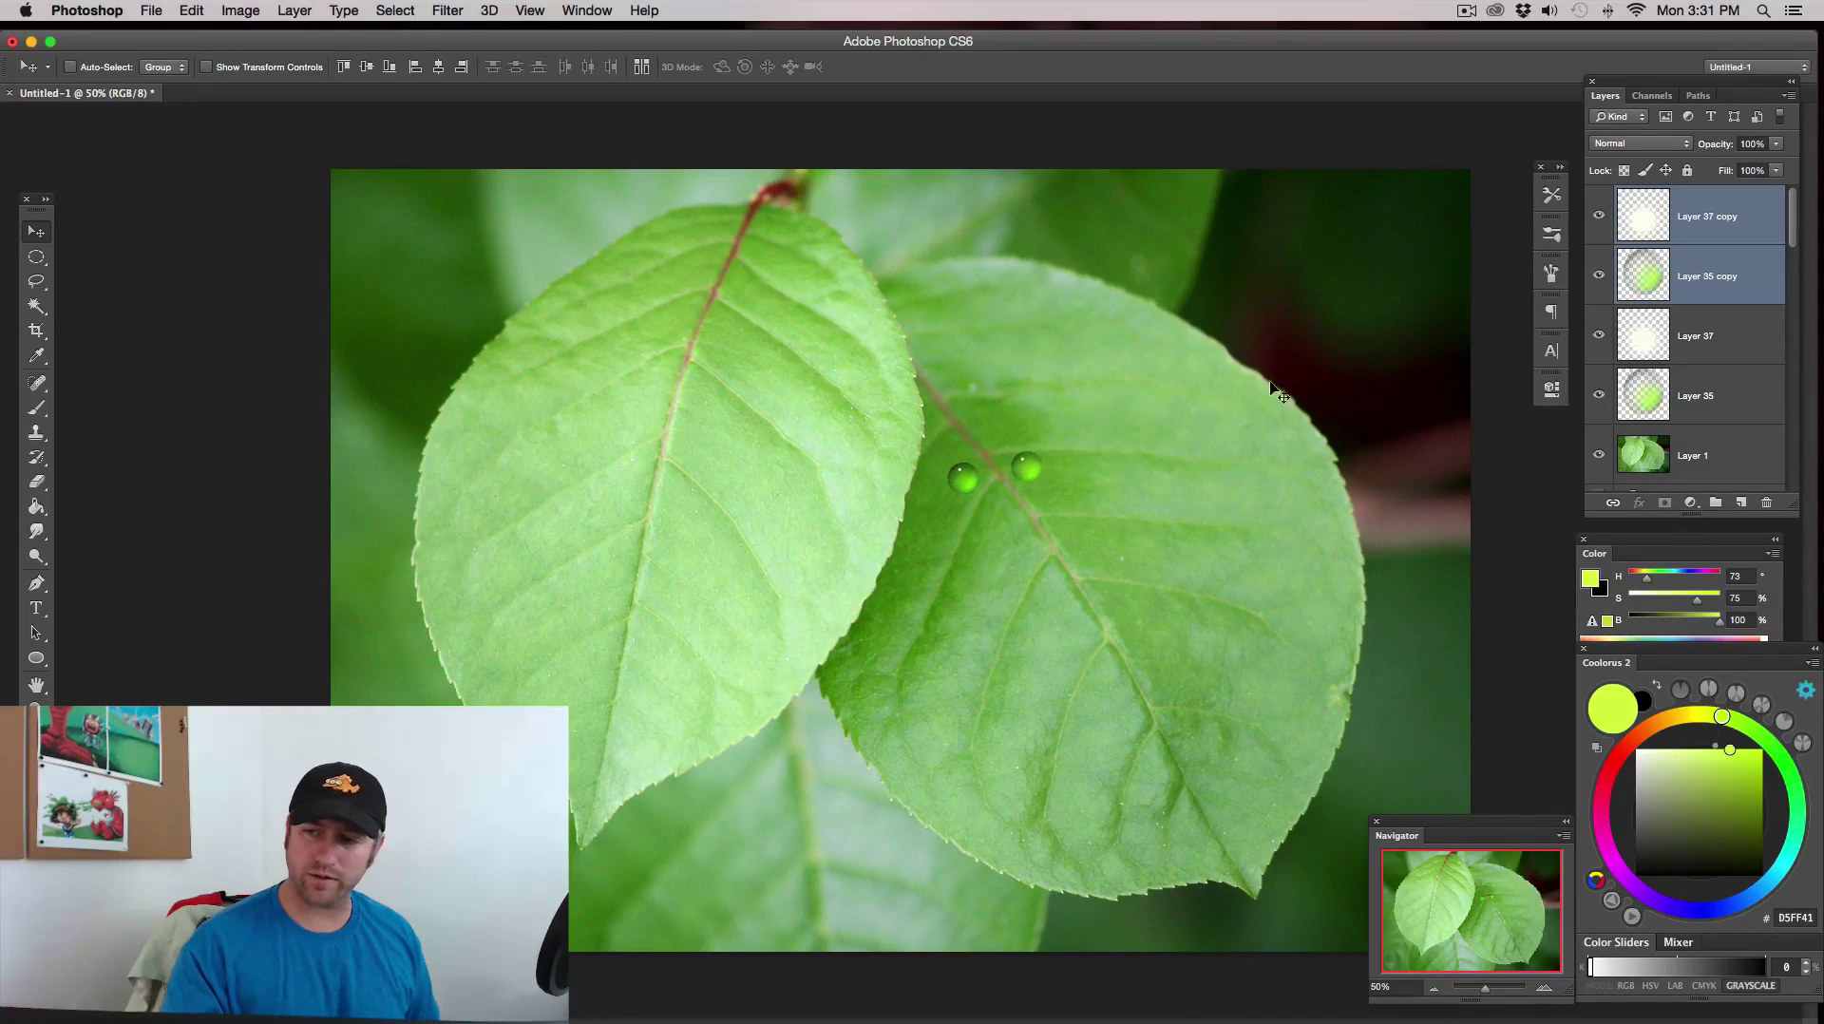
{"action": "left_click", "coordinate": [1736, 283]}
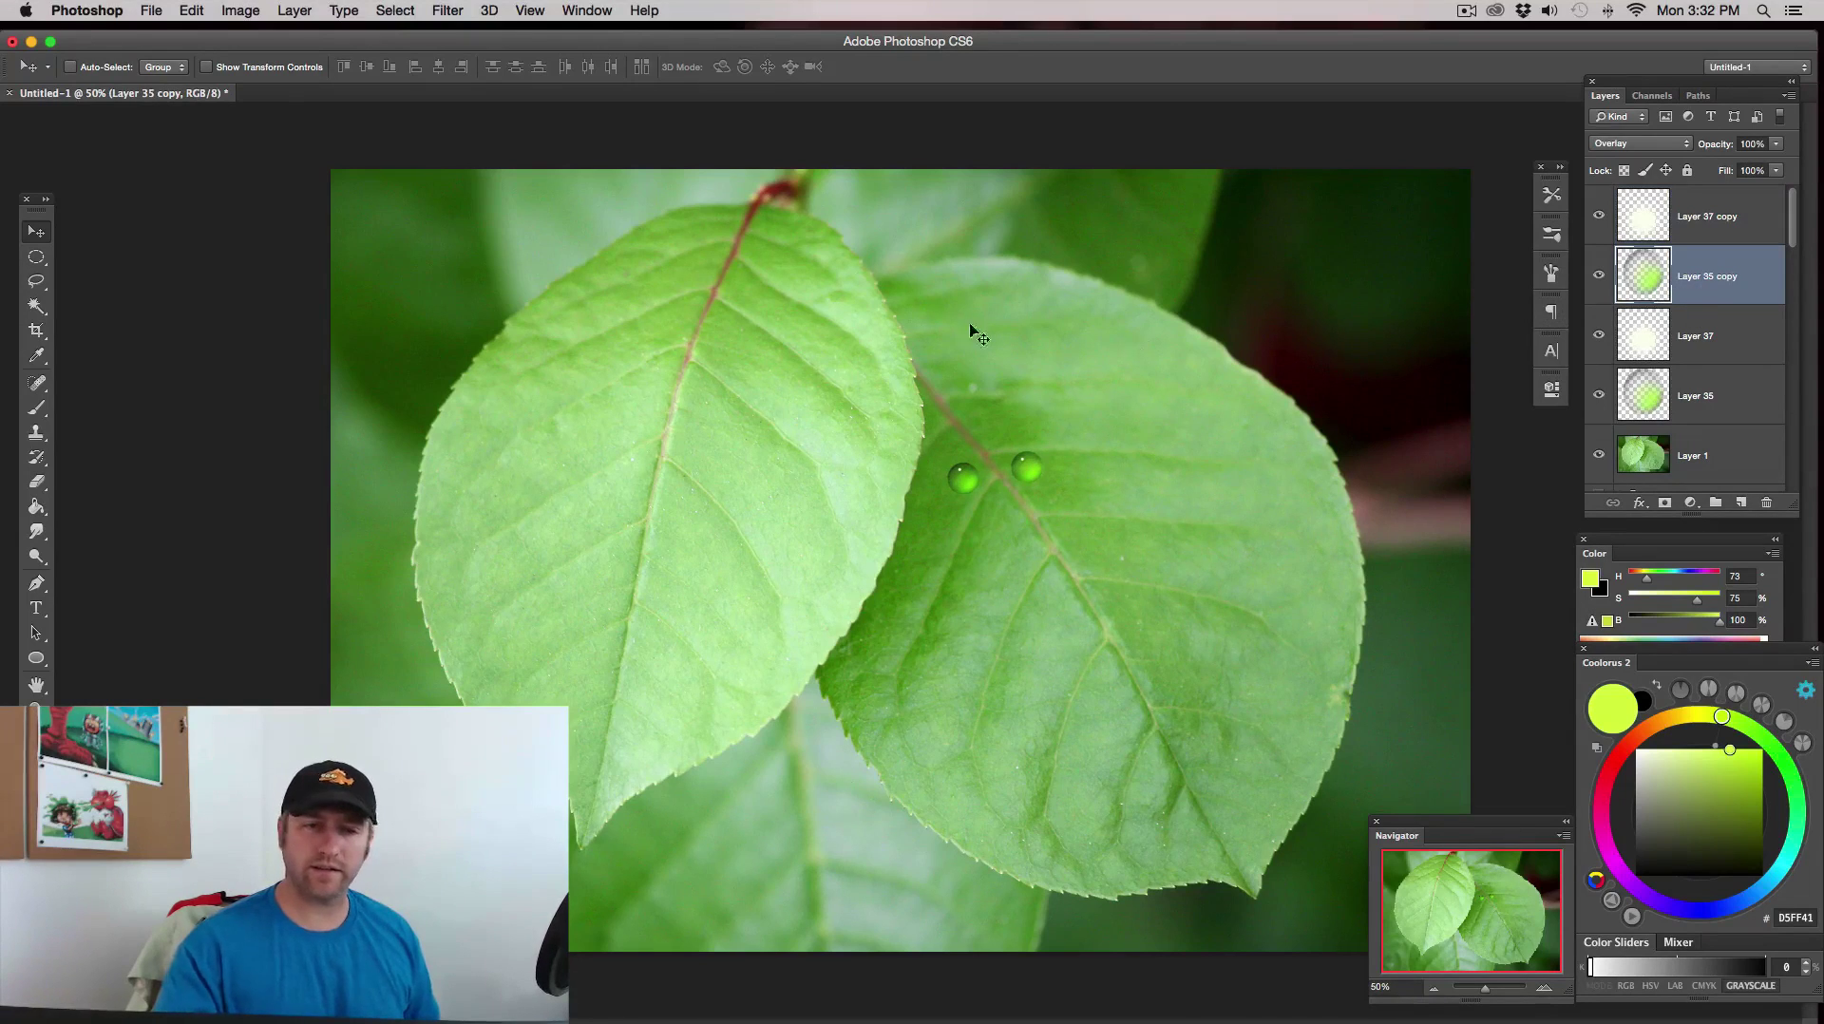
{"action": "left_click", "coordinate": [447, 11]}
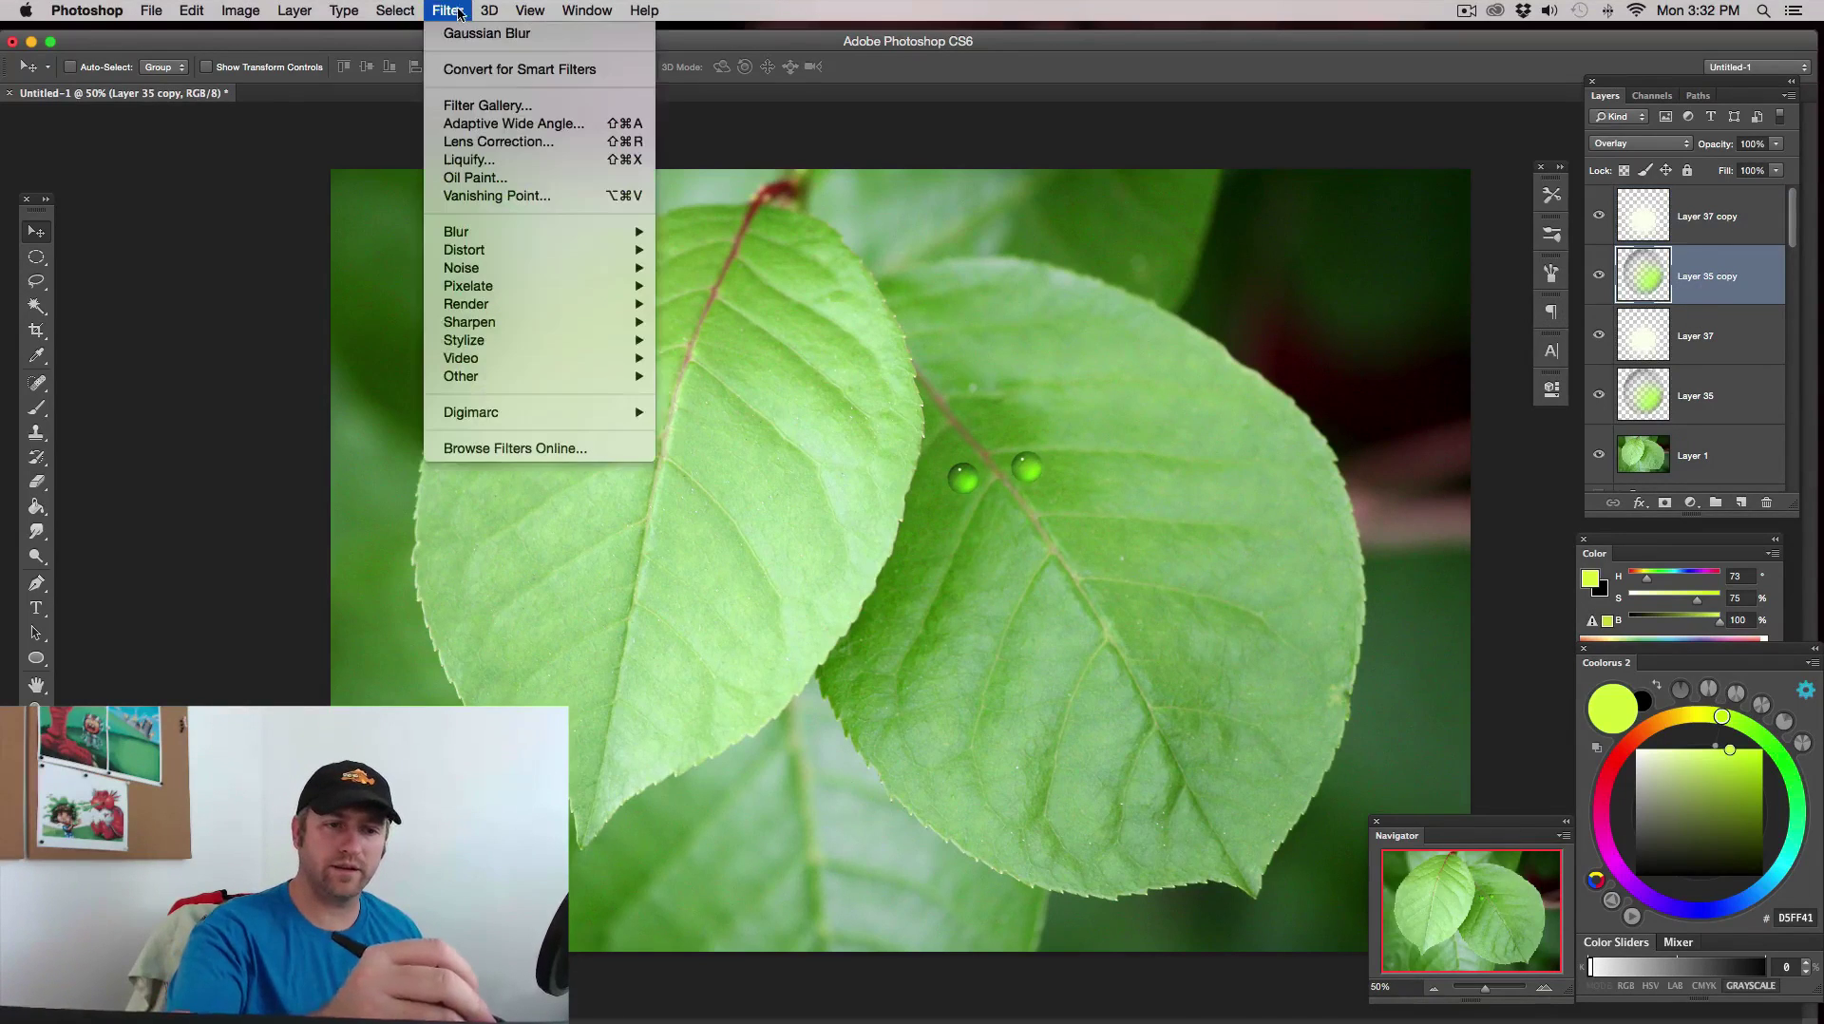
{"action": "left_click", "coordinate": [466, 160]}
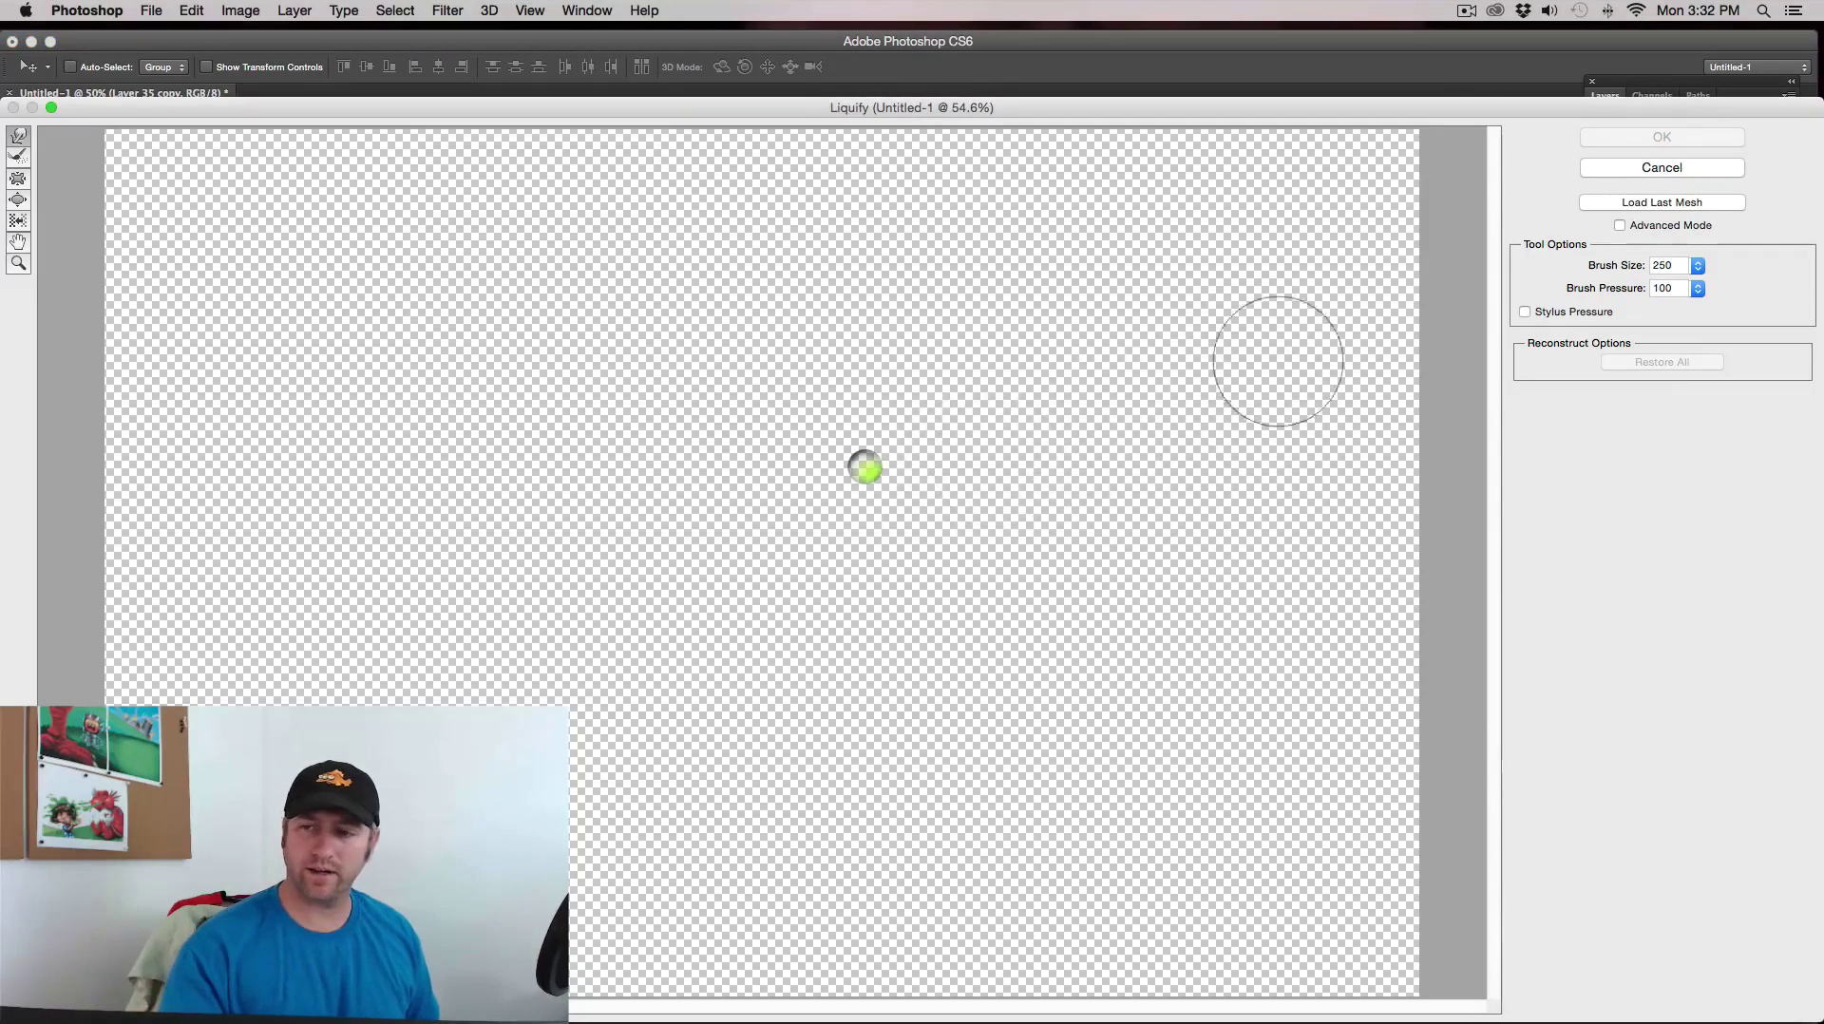
{"action": "key", "text": "Escape"}
- Draw a loose Lasso selection around the duplicated droplet, leaving the original droplet outside it
{"action": "key", "text": "l"}
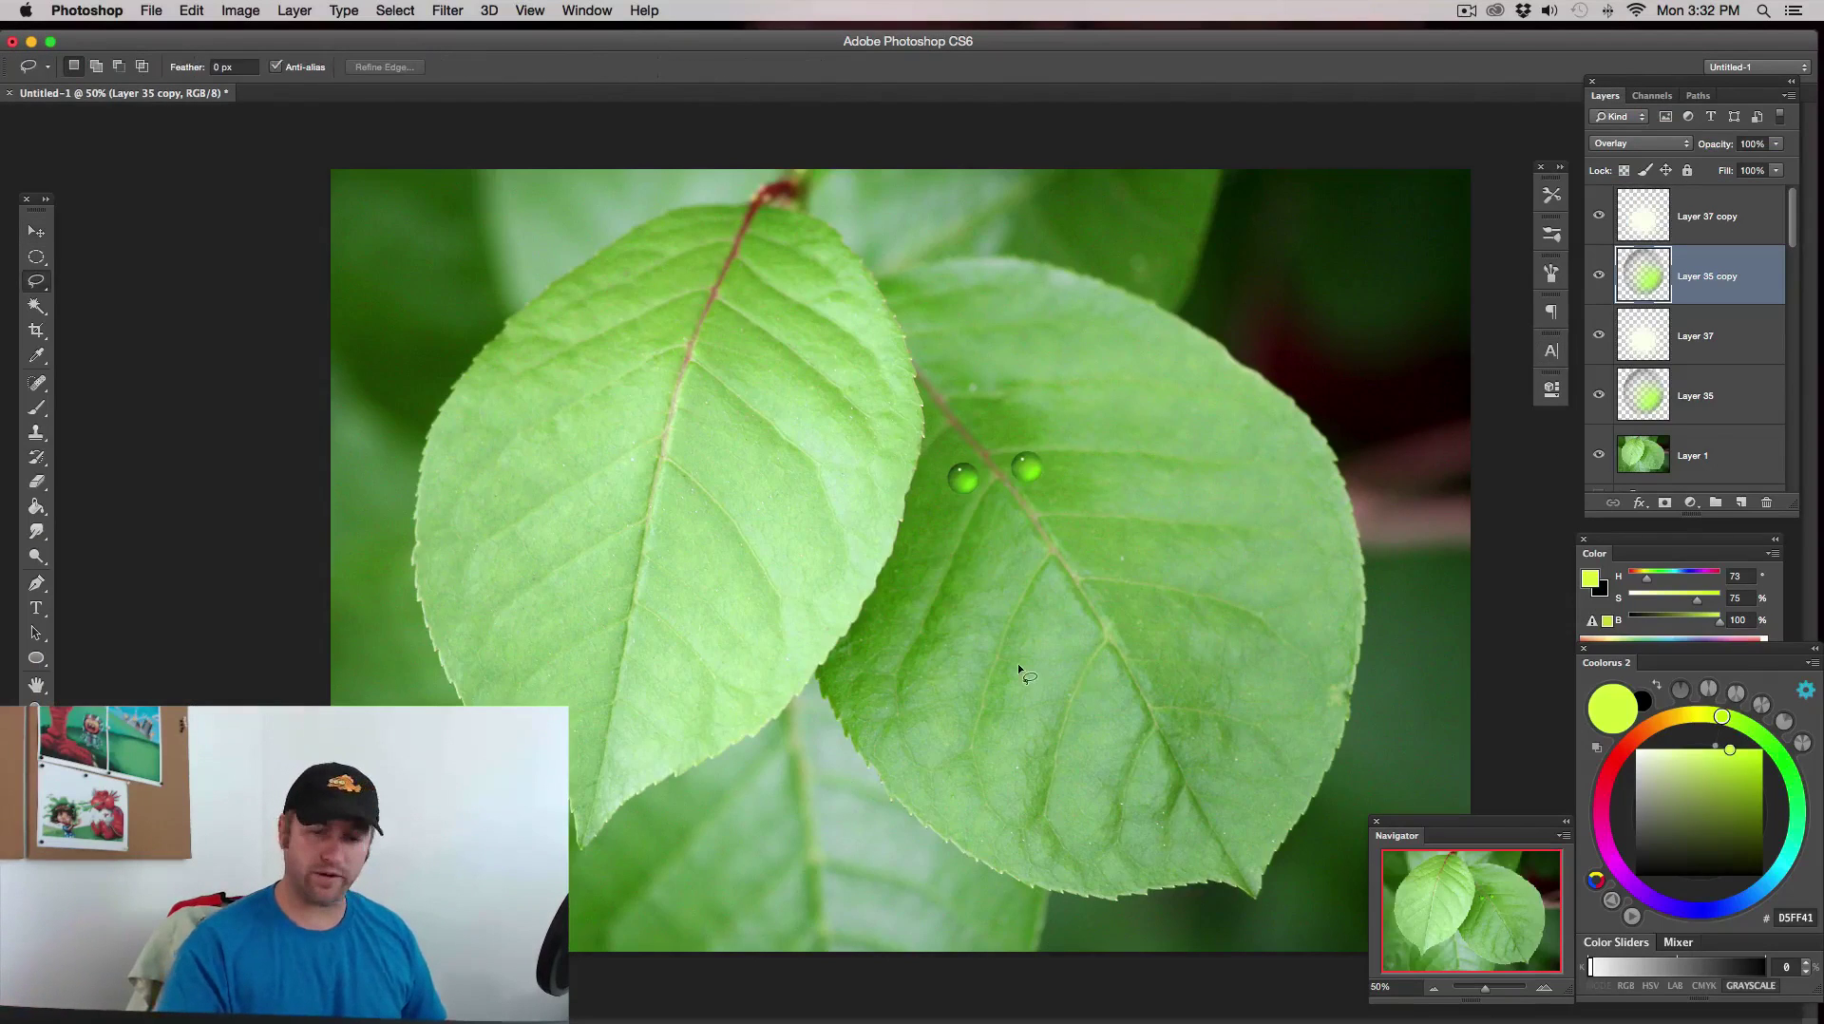
{"action": "left_click_drag", "start_coordinate": [994, 409], "coordinate": [984, 416]}
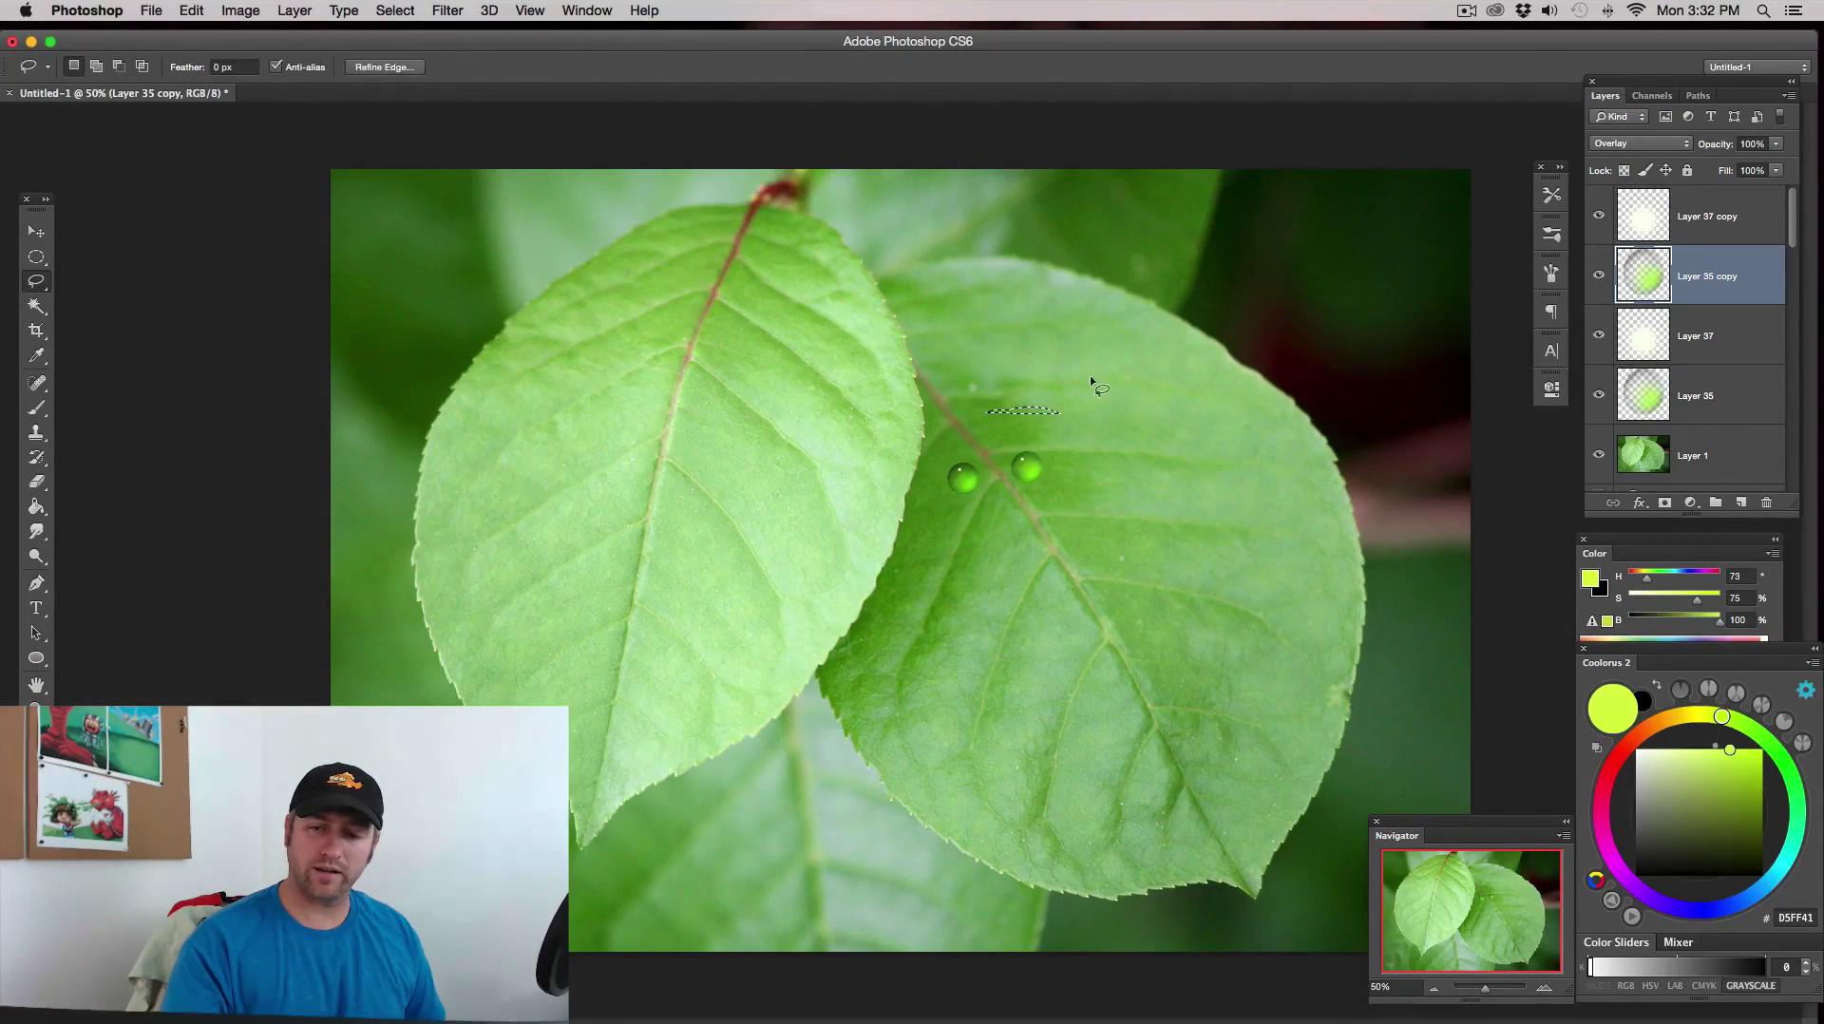
{"action": "mouse_move", "coordinate": [1082, 366]}
{"action": "left_mouse_down"}
{"action": "mouse_move", "coordinate": [983, 389]}
{"action": "mouse_move", "coordinate": [968, 414]}
{"action": "mouse_move", "coordinate": [983, 490]}
{"action": "mouse_move", "coordinate": [1063, 573]}
{"action": "mouse_move", "coordinate": [1189, 478]}
{"action": "mouse_move", "coordinate": [1117, 355]}
{"action": "left_mouse_up"}
{"action": "left_click", "coordinate": [1601, 281]}
{"action": "left_click", "coordinate": [1601, 280]}
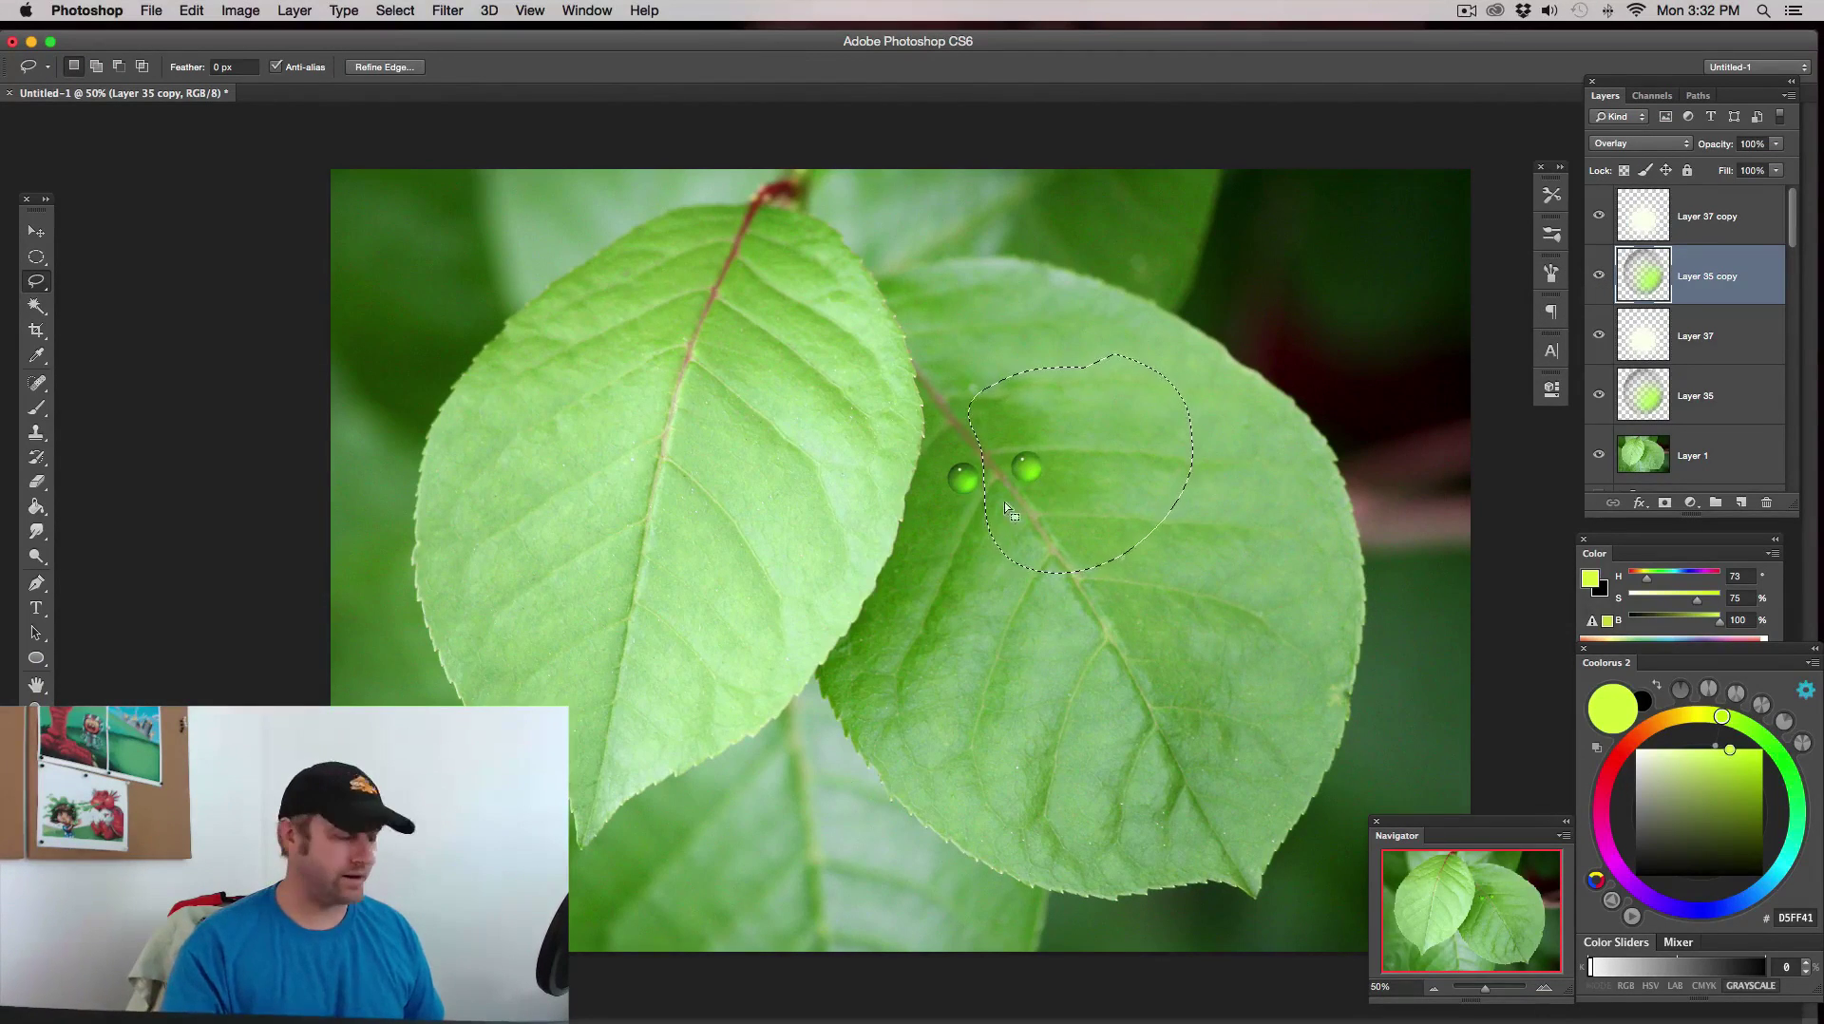
- Liquify the selected droplet on Layer 35 copy into a teardrop with its tip pulled up and right, using a small brush, and deselect
{"action": "left_click", "coordinate": [449, 12]}
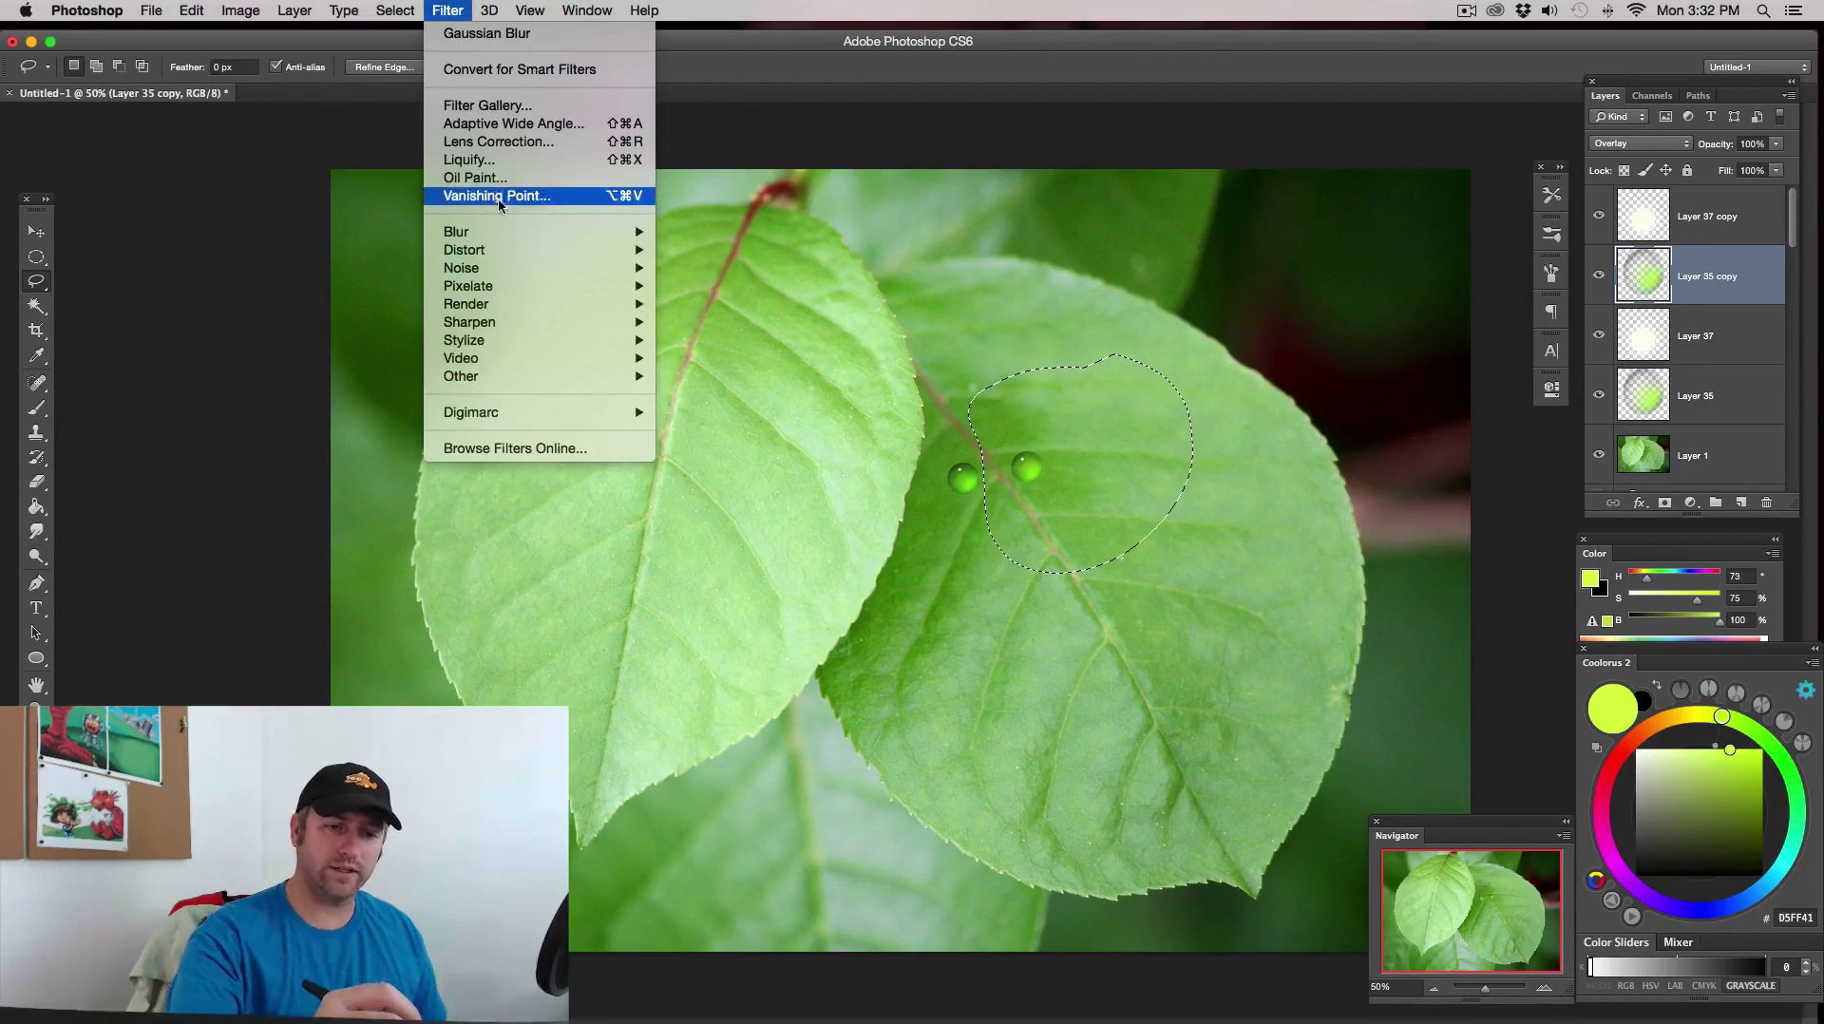
{"action": "left_click", "coordinate": [518, 161]}
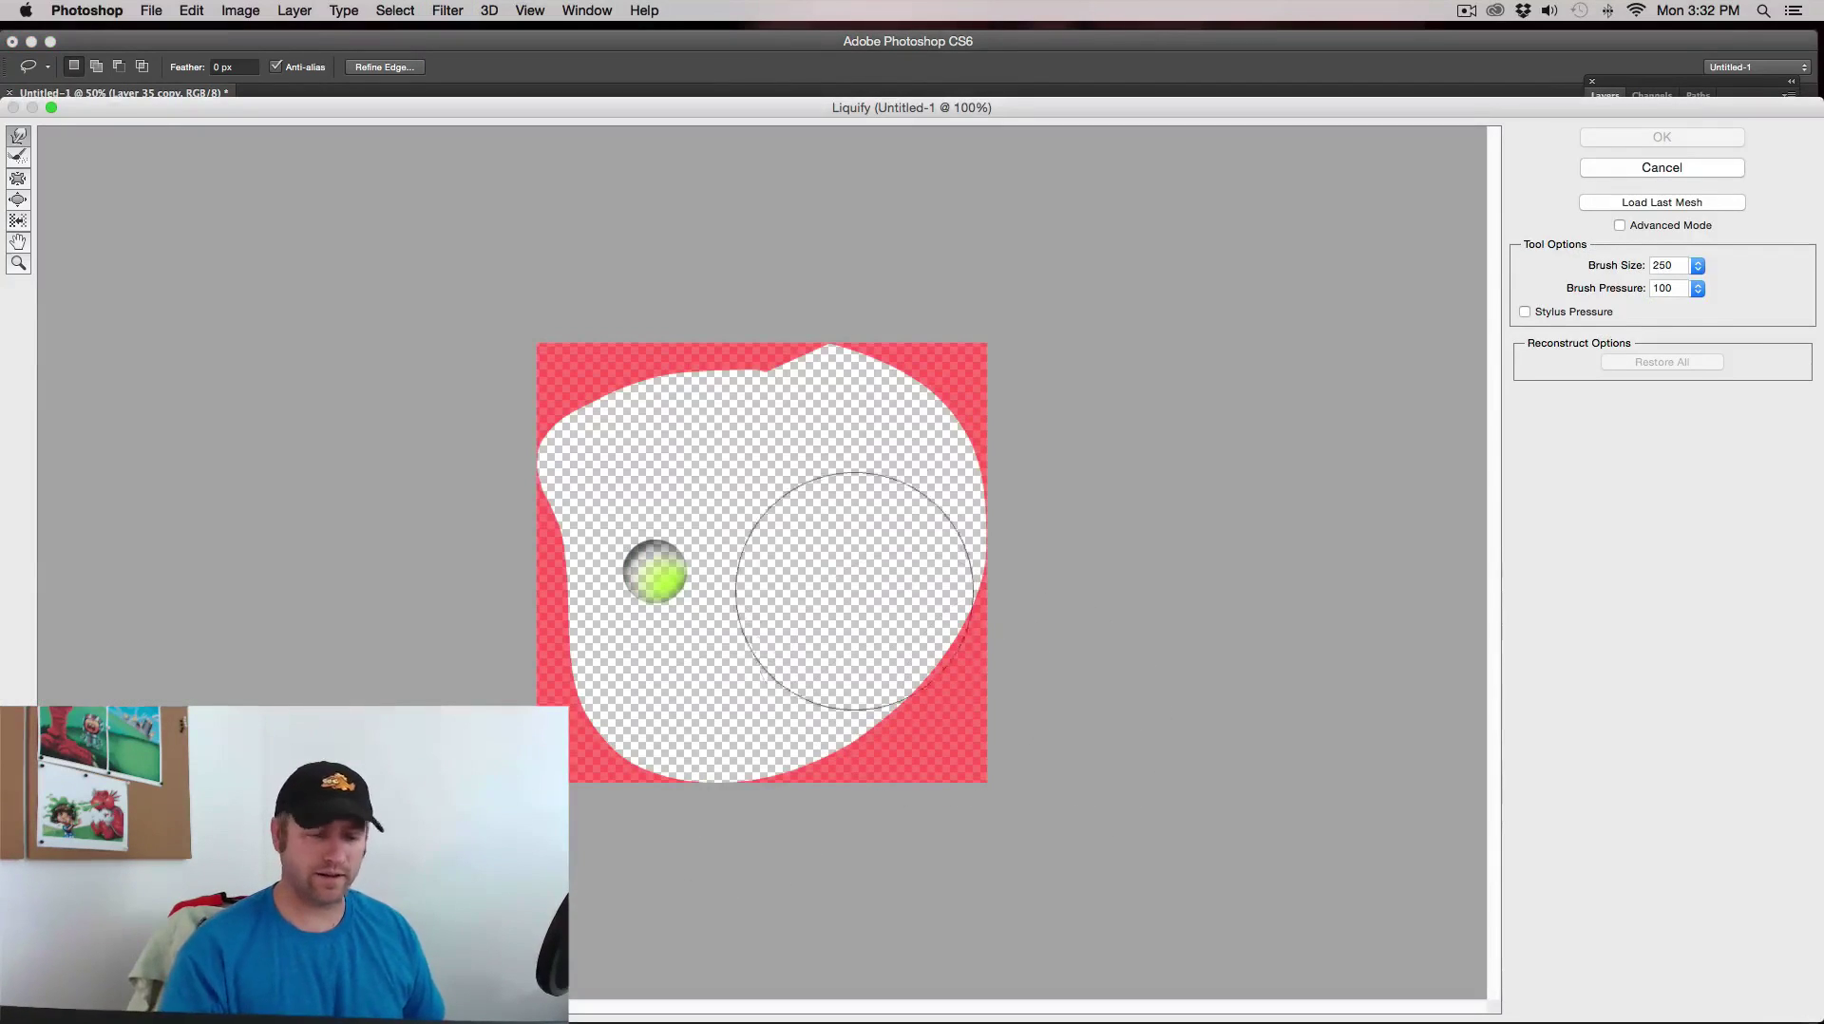
{"action": "key", "text": "bracketleft"}
{"action": "key", "text": "bracketleft"}
{"action": "key", "text": "bracketleft"}
{"action": "key", "text": "bracketleft"}
{"action": "key", "text": "bracketleft"}
{"action": "key", "text": "bracketleft"}
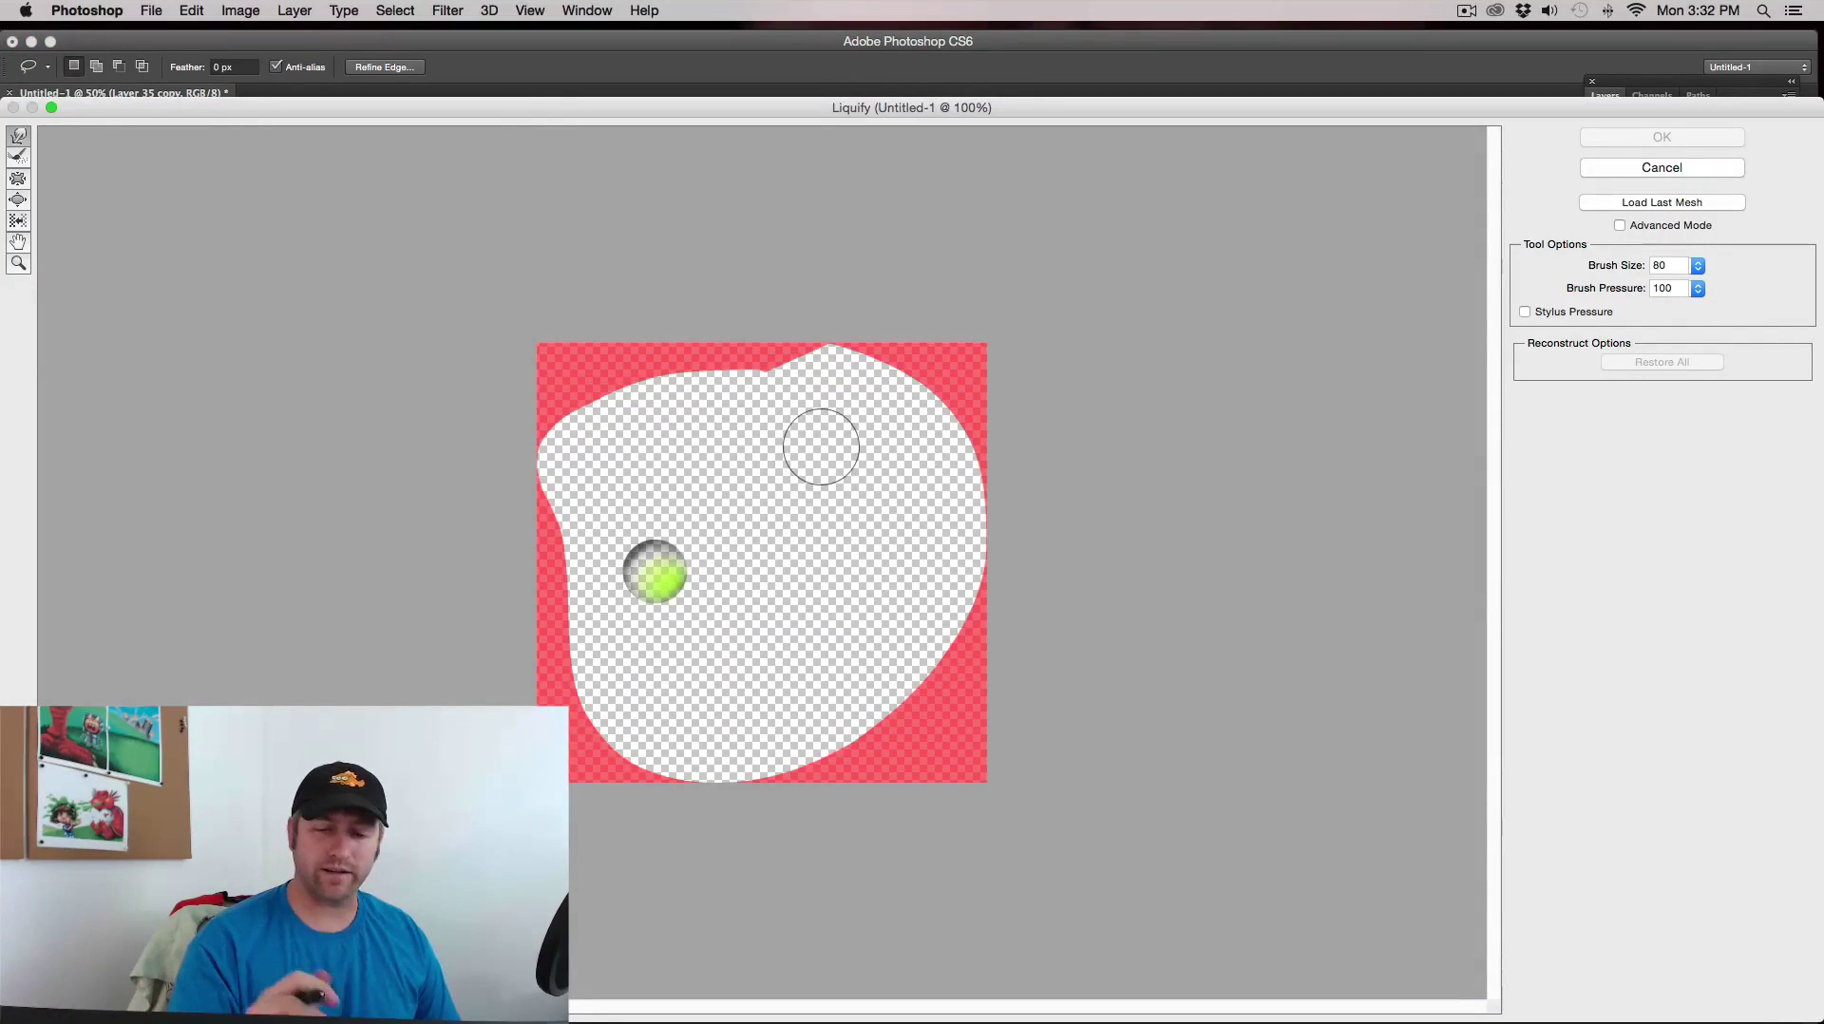
{"action": "key", "text": "bracketleft"}
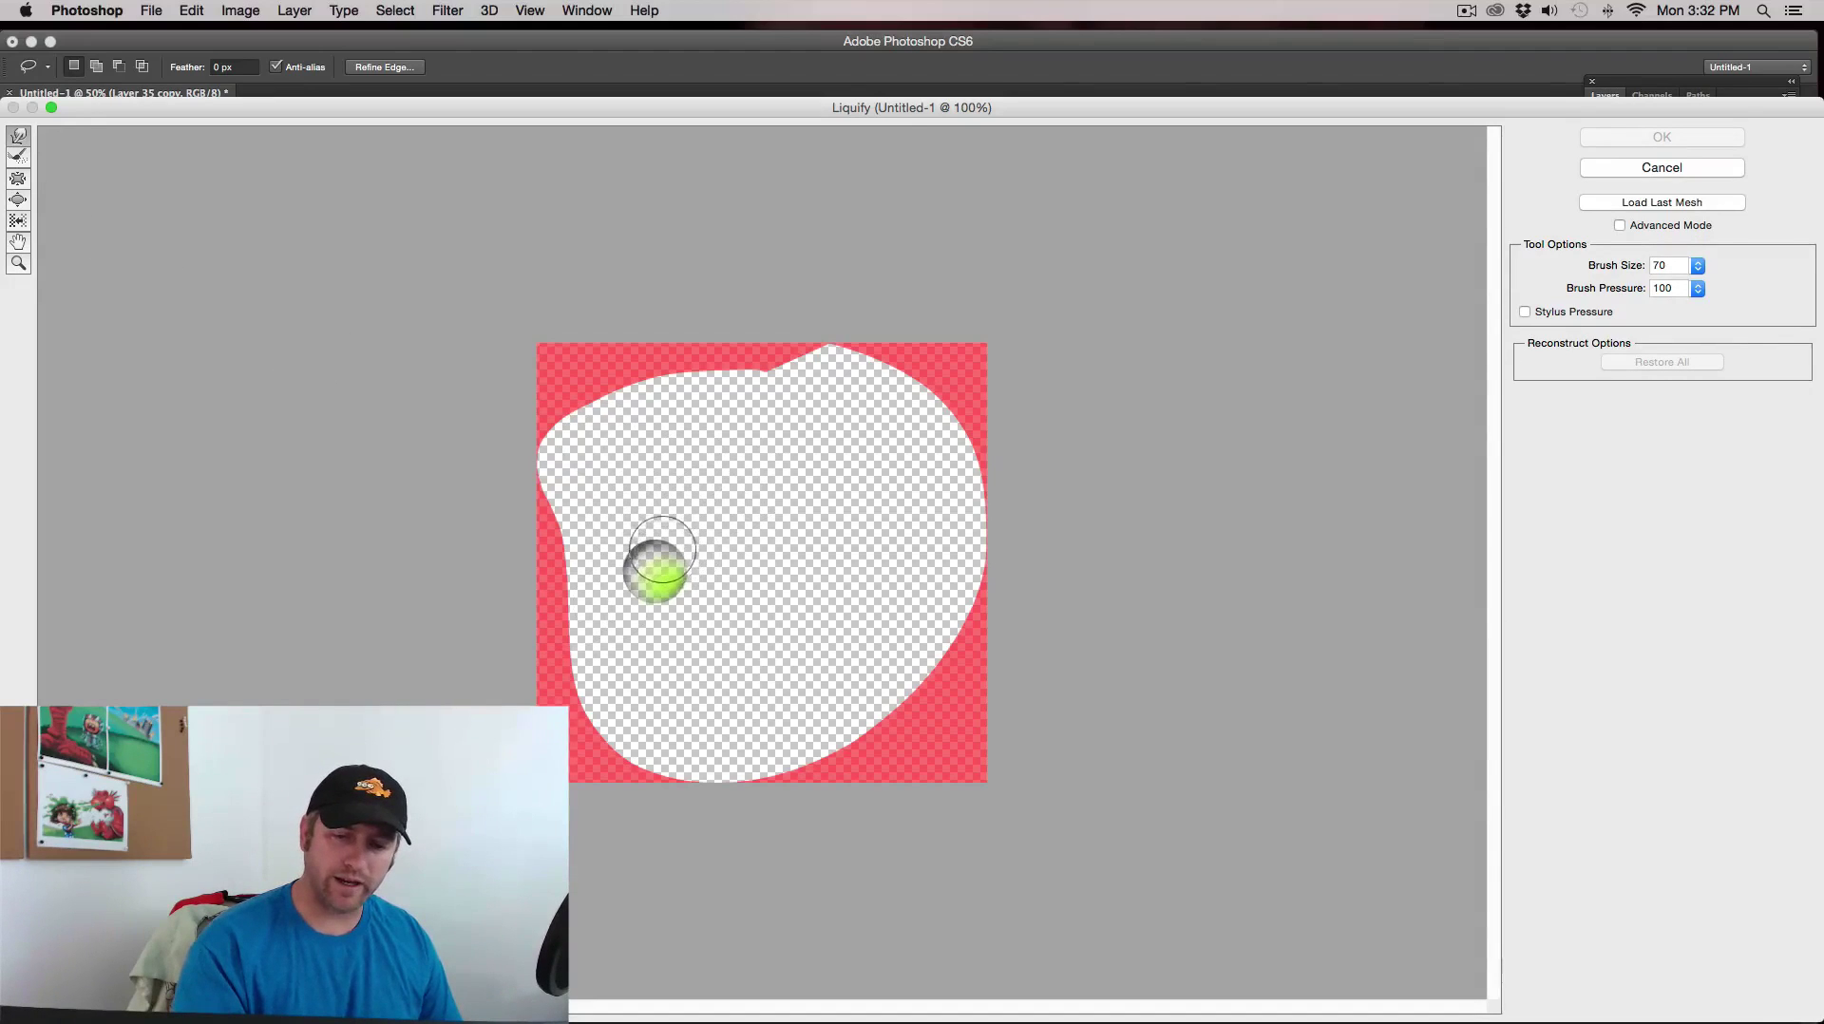
{"action": "key", "text": "bracketleft"}
{"action": "key", "text": "bracketleft"}
{"action": "key", "text": "bracketright"}
{"action": "mouse_move", "coordinate": [669, 559]}
{"action": "left_mouse_down"}
{"action": "mouse_move", "coordinate": [660, 570]}
{"action": "mouse_move", "coordinate": [697, 477]}
{"action": "left_mouse_up"}
{"action": "key", "text": "bracketleft"}
{"action": "key", "text": "bracketleft"}
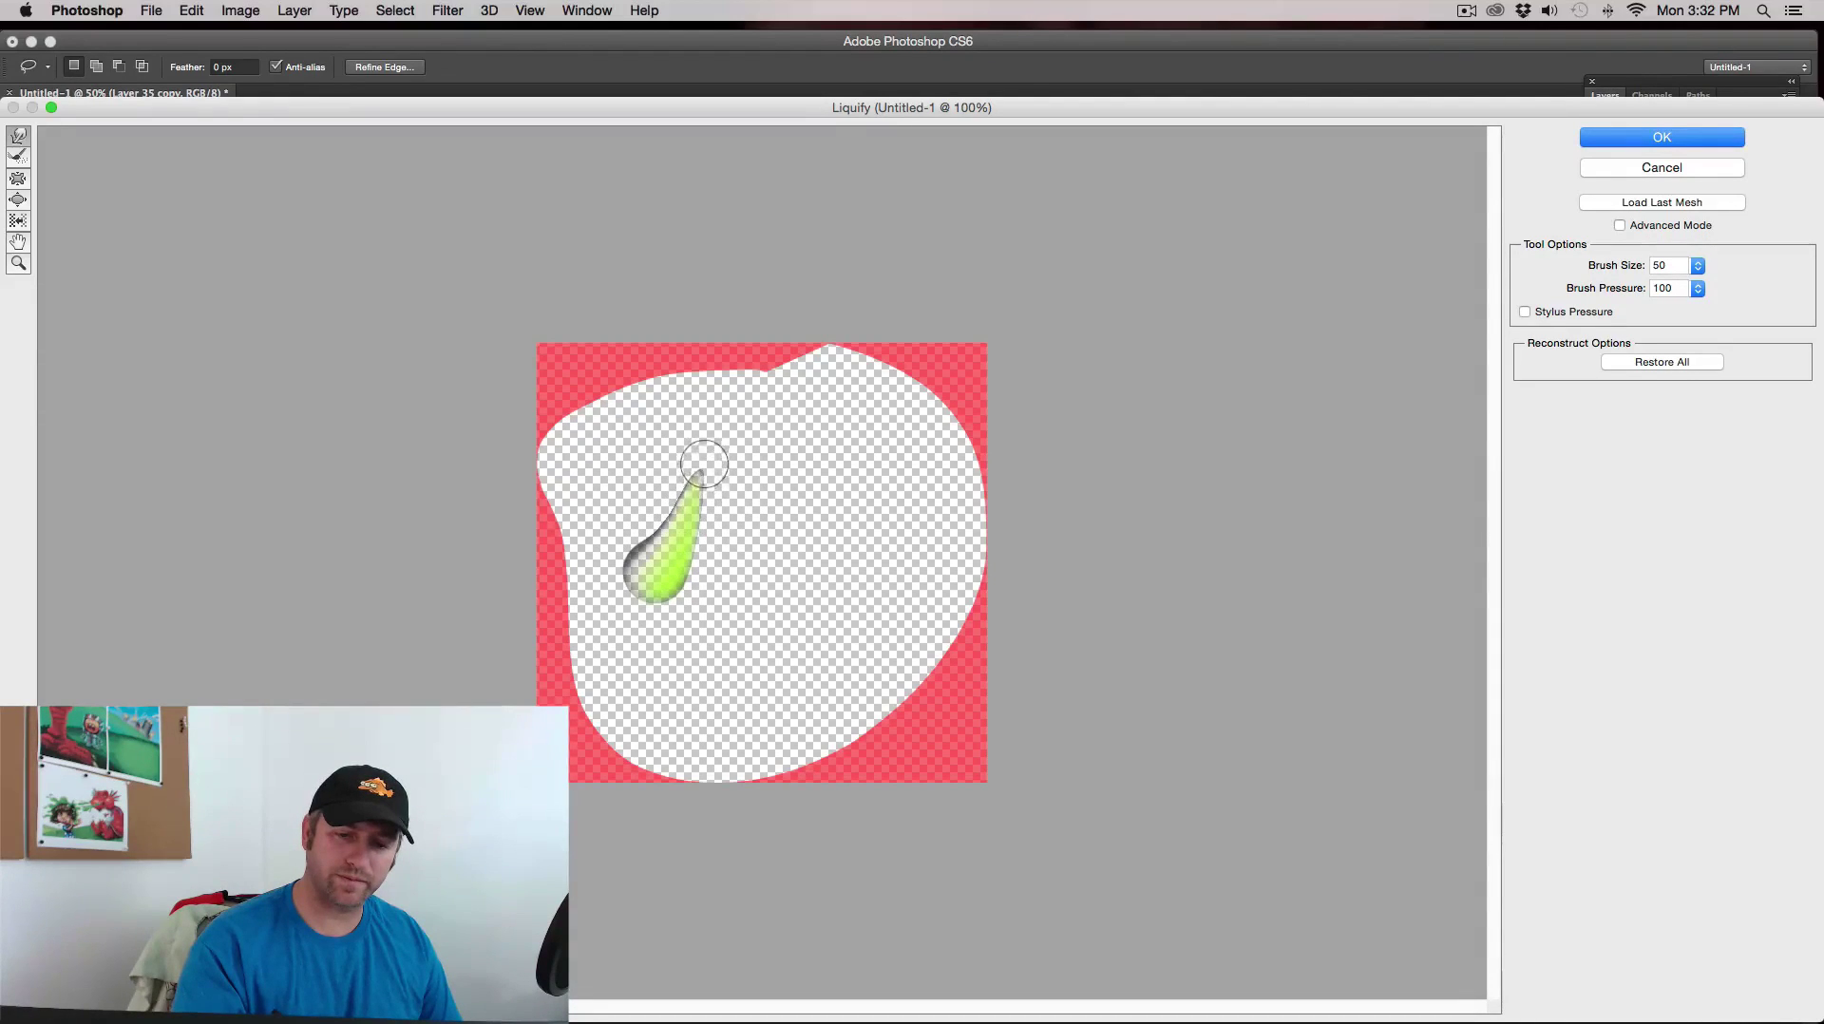
{"action": "left_click", "coordinate": [1693, 137]}
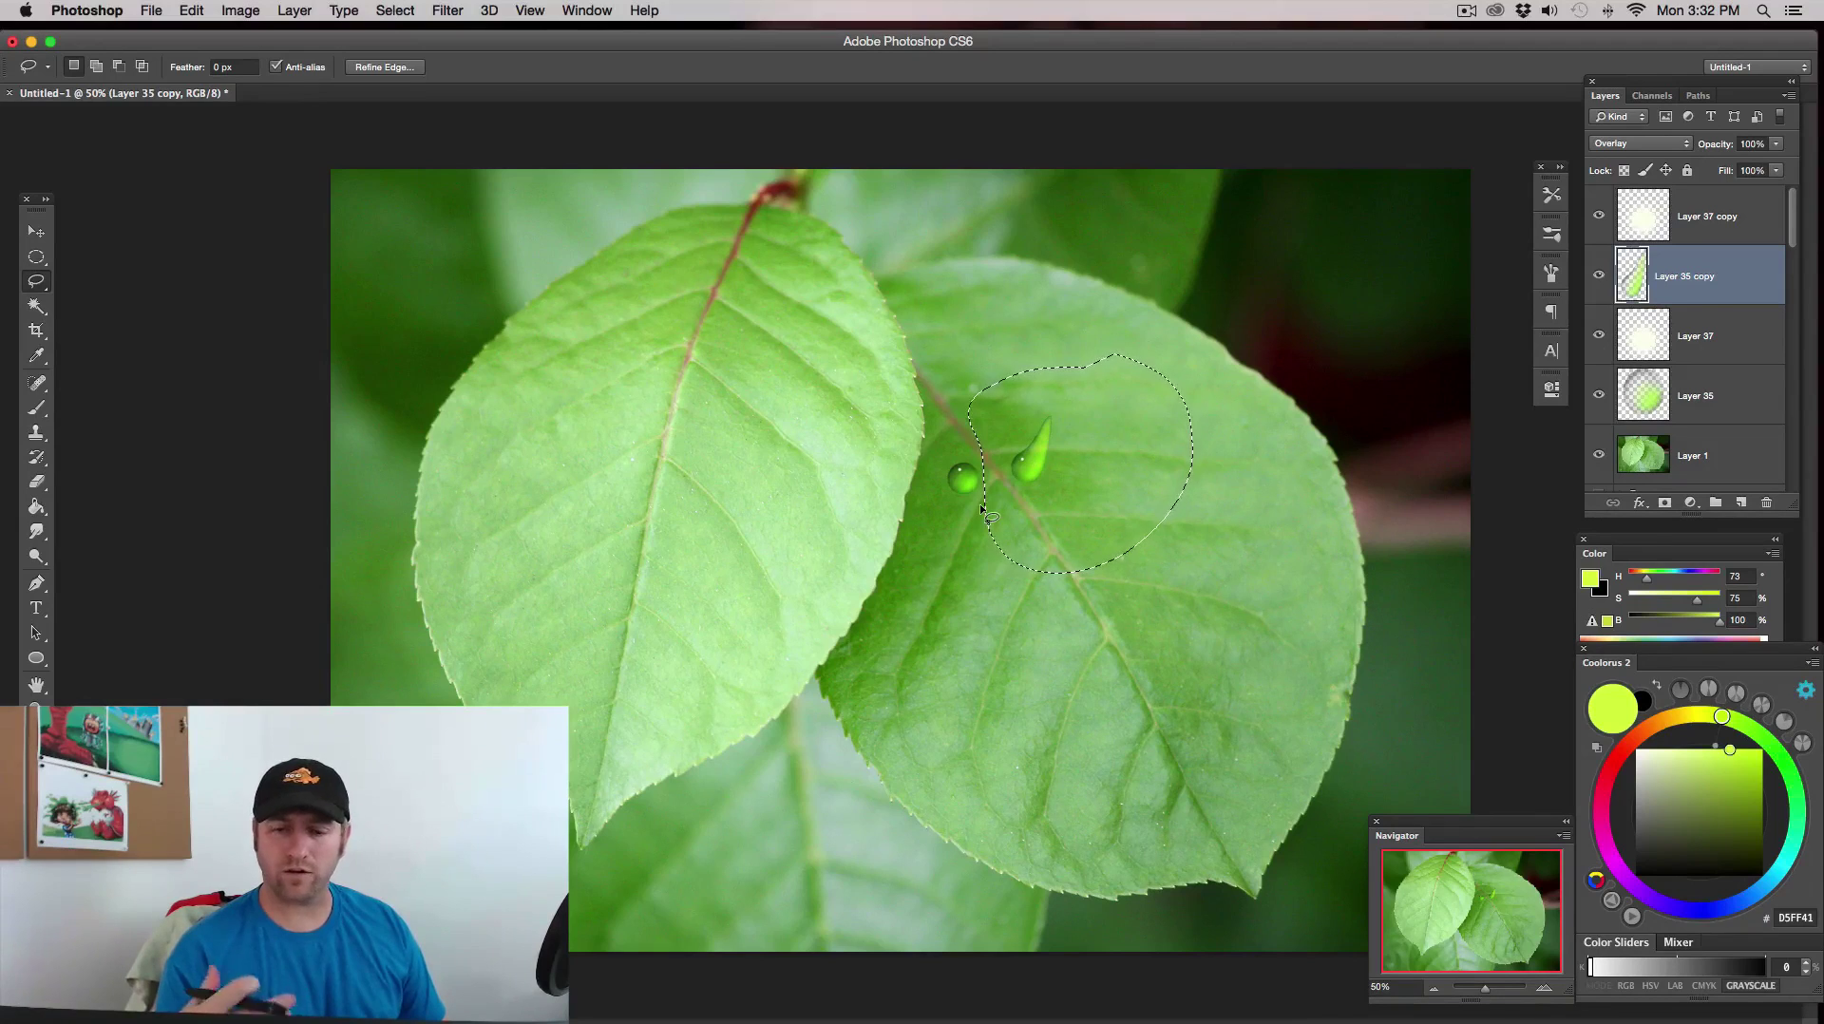
{"action": "key", "text": "super+d"}
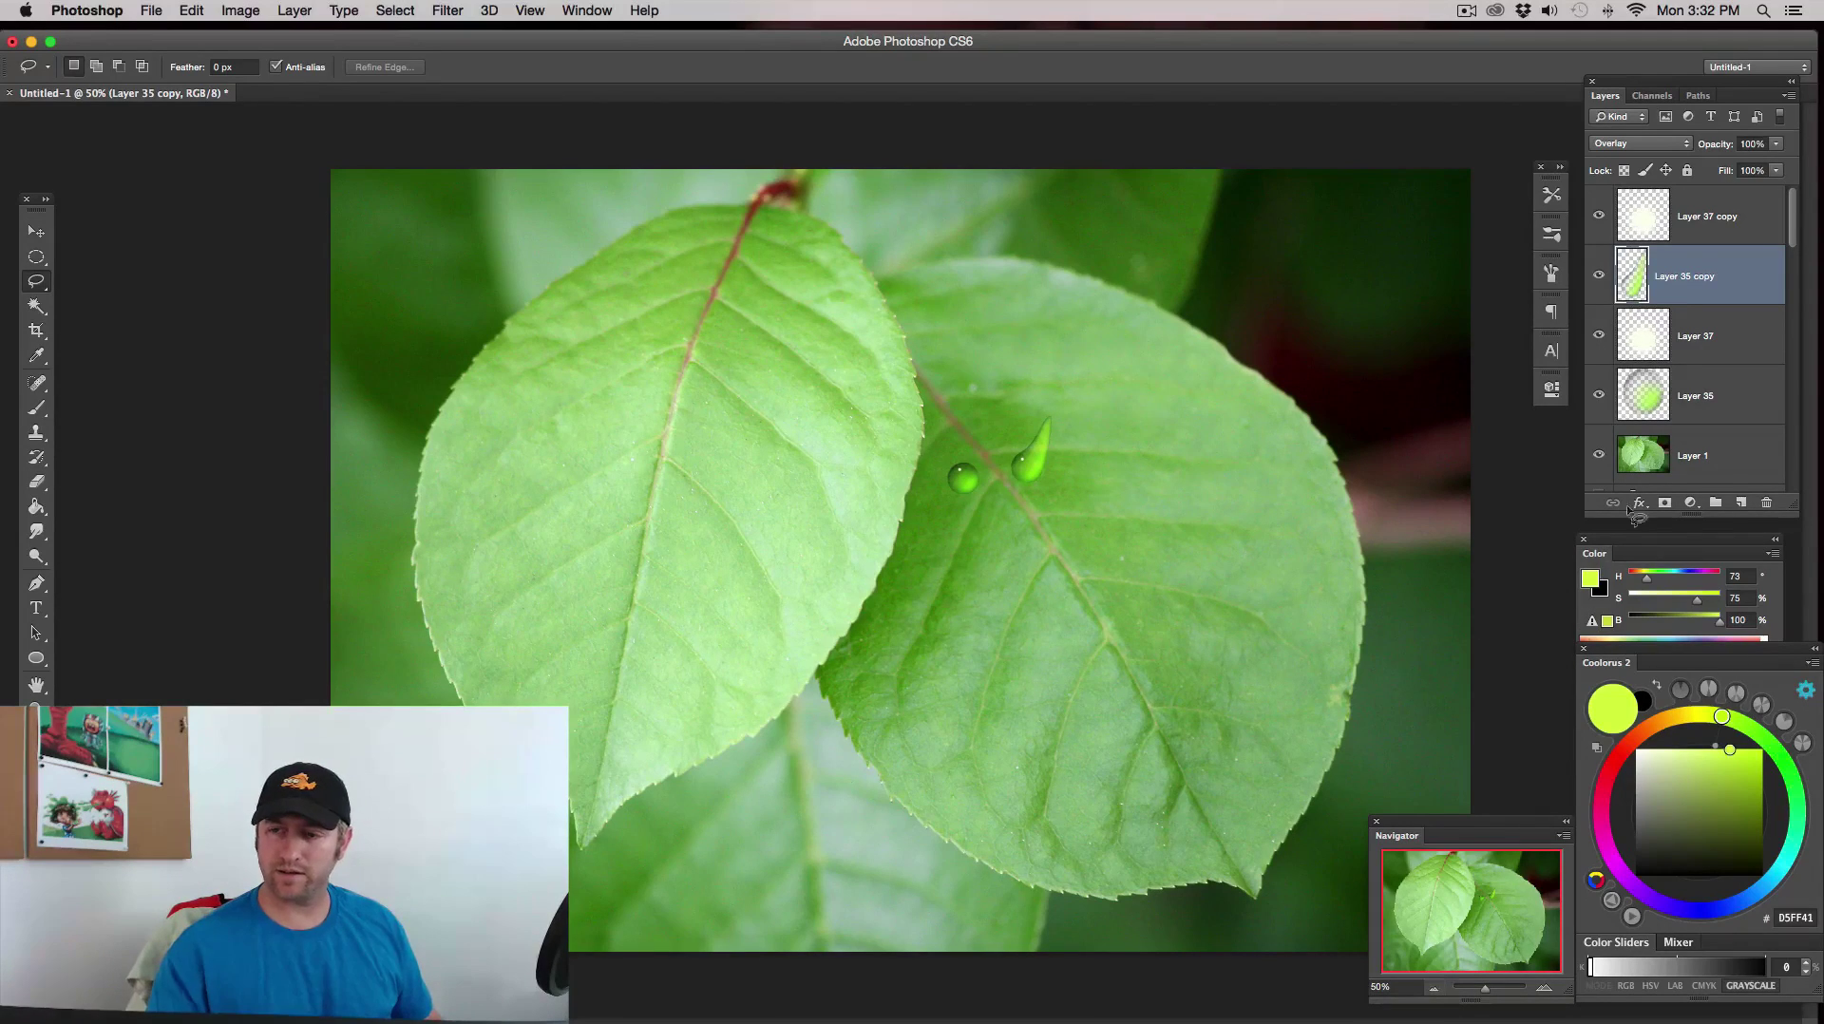
- Select all four droplet layers, from Layer 37 copy to Layer 35, and move both droplets slightly down and left on the leaf
{"action": "left_click", "coordinate": [1710, 216]}
{"action": "left_click", "coordinate": [1682, 422], "text": "shift"}
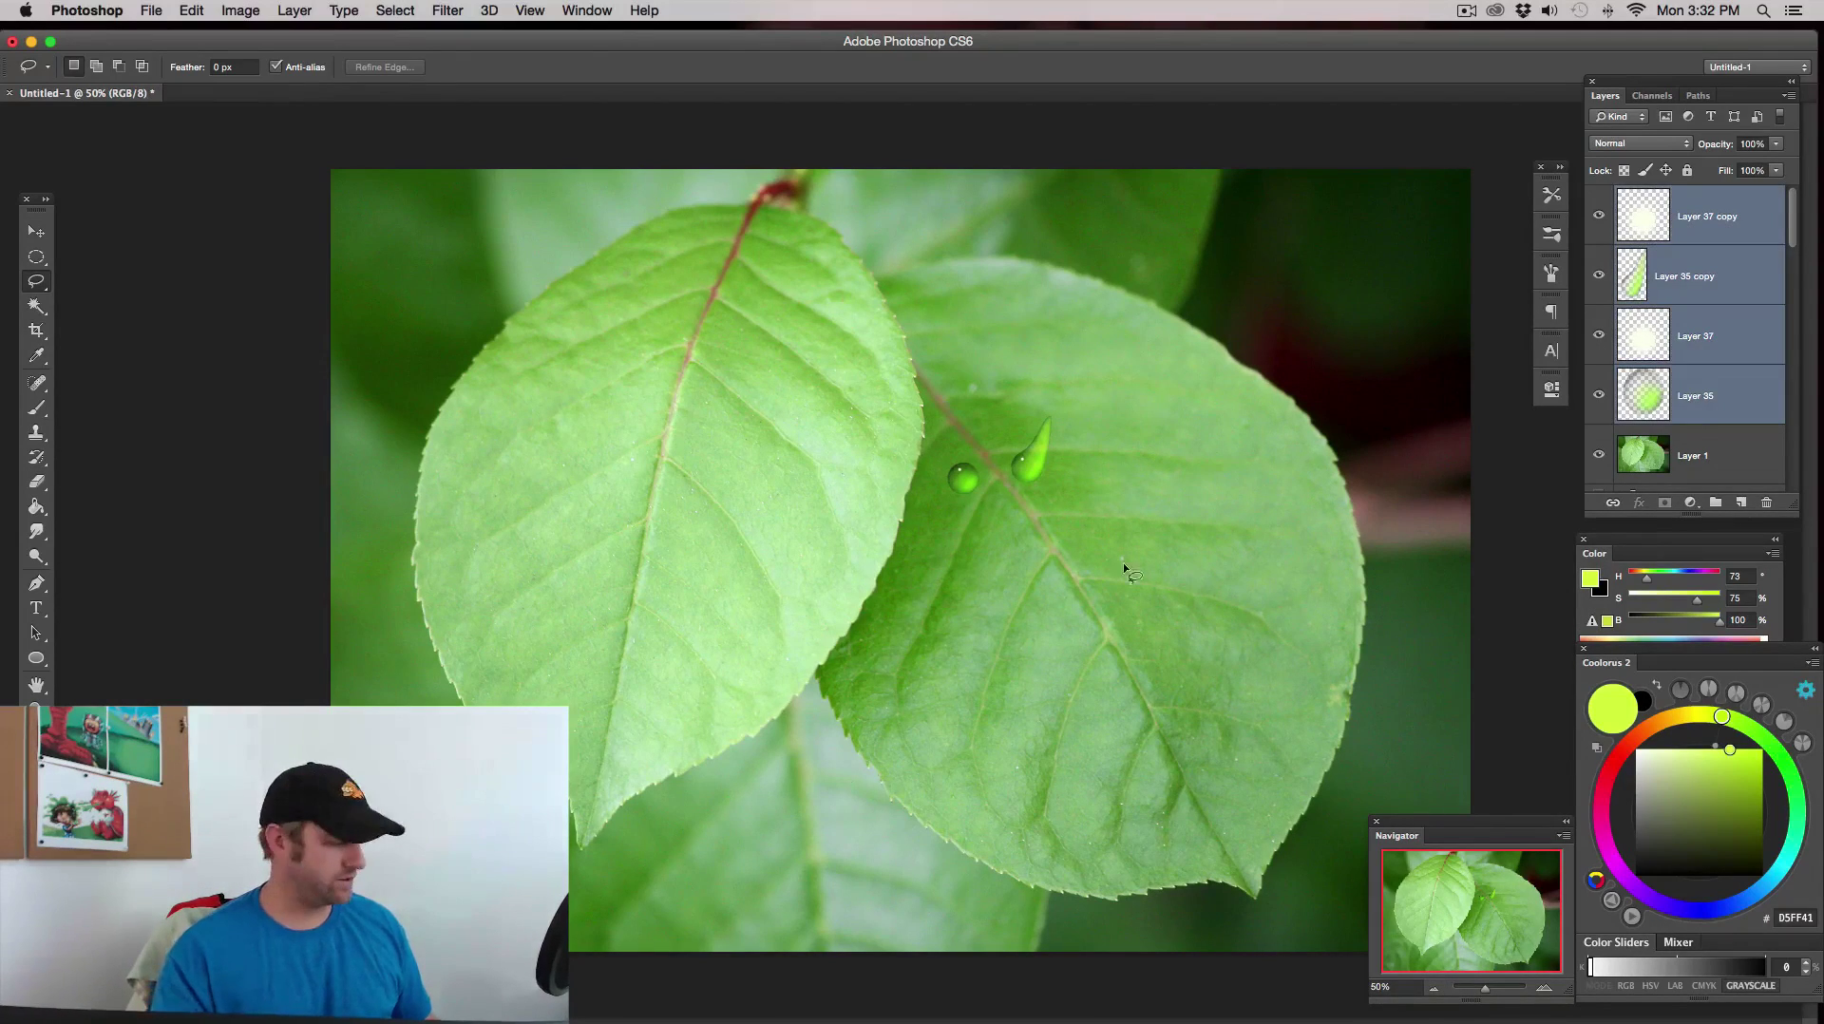
{"action": "key", "text": "v"}
{"action": "left_click_drag", "start_coordinate": [997, 514], "coordinate": [989, 538]}
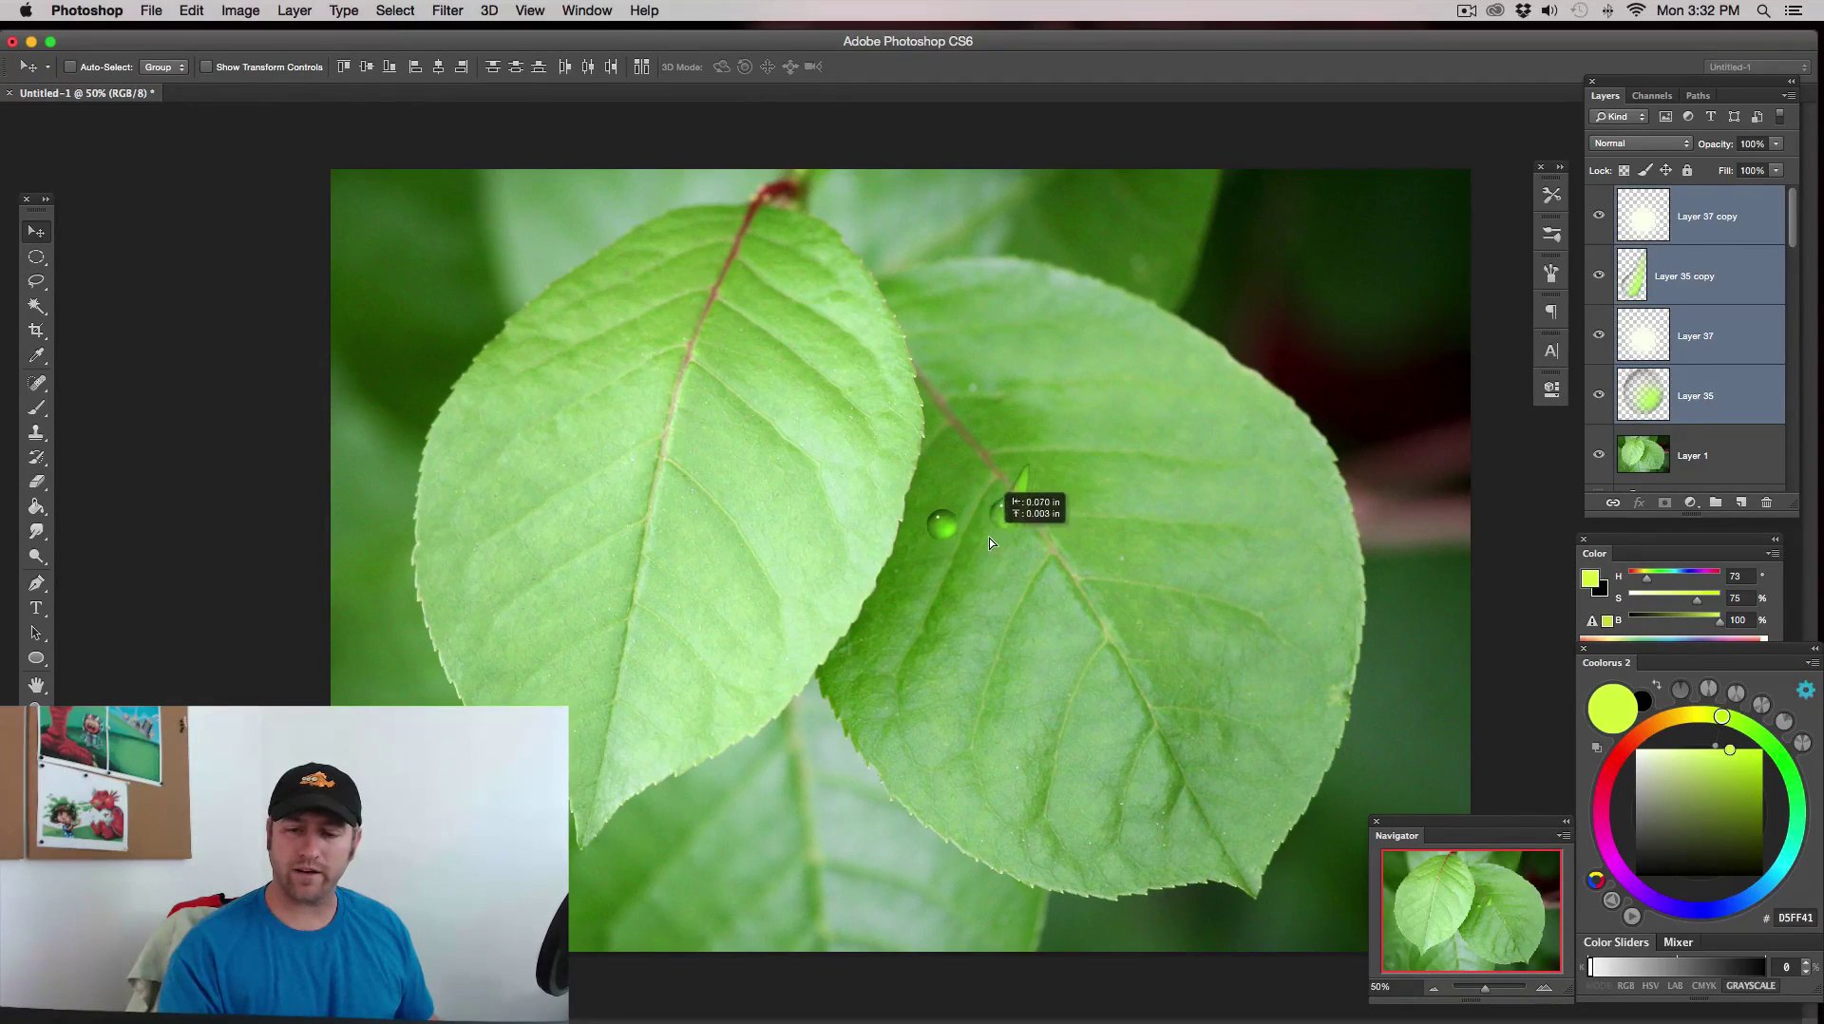
- Select the teardrop's Layer 37 copy and Layer 35 copy, and transform it to stand upright close beside the round droplet
{"action": "left_click", "coordinate": [1741, 228]}
{"action": "left_click", "coordinate": [1742, 281], "text": "shift"}
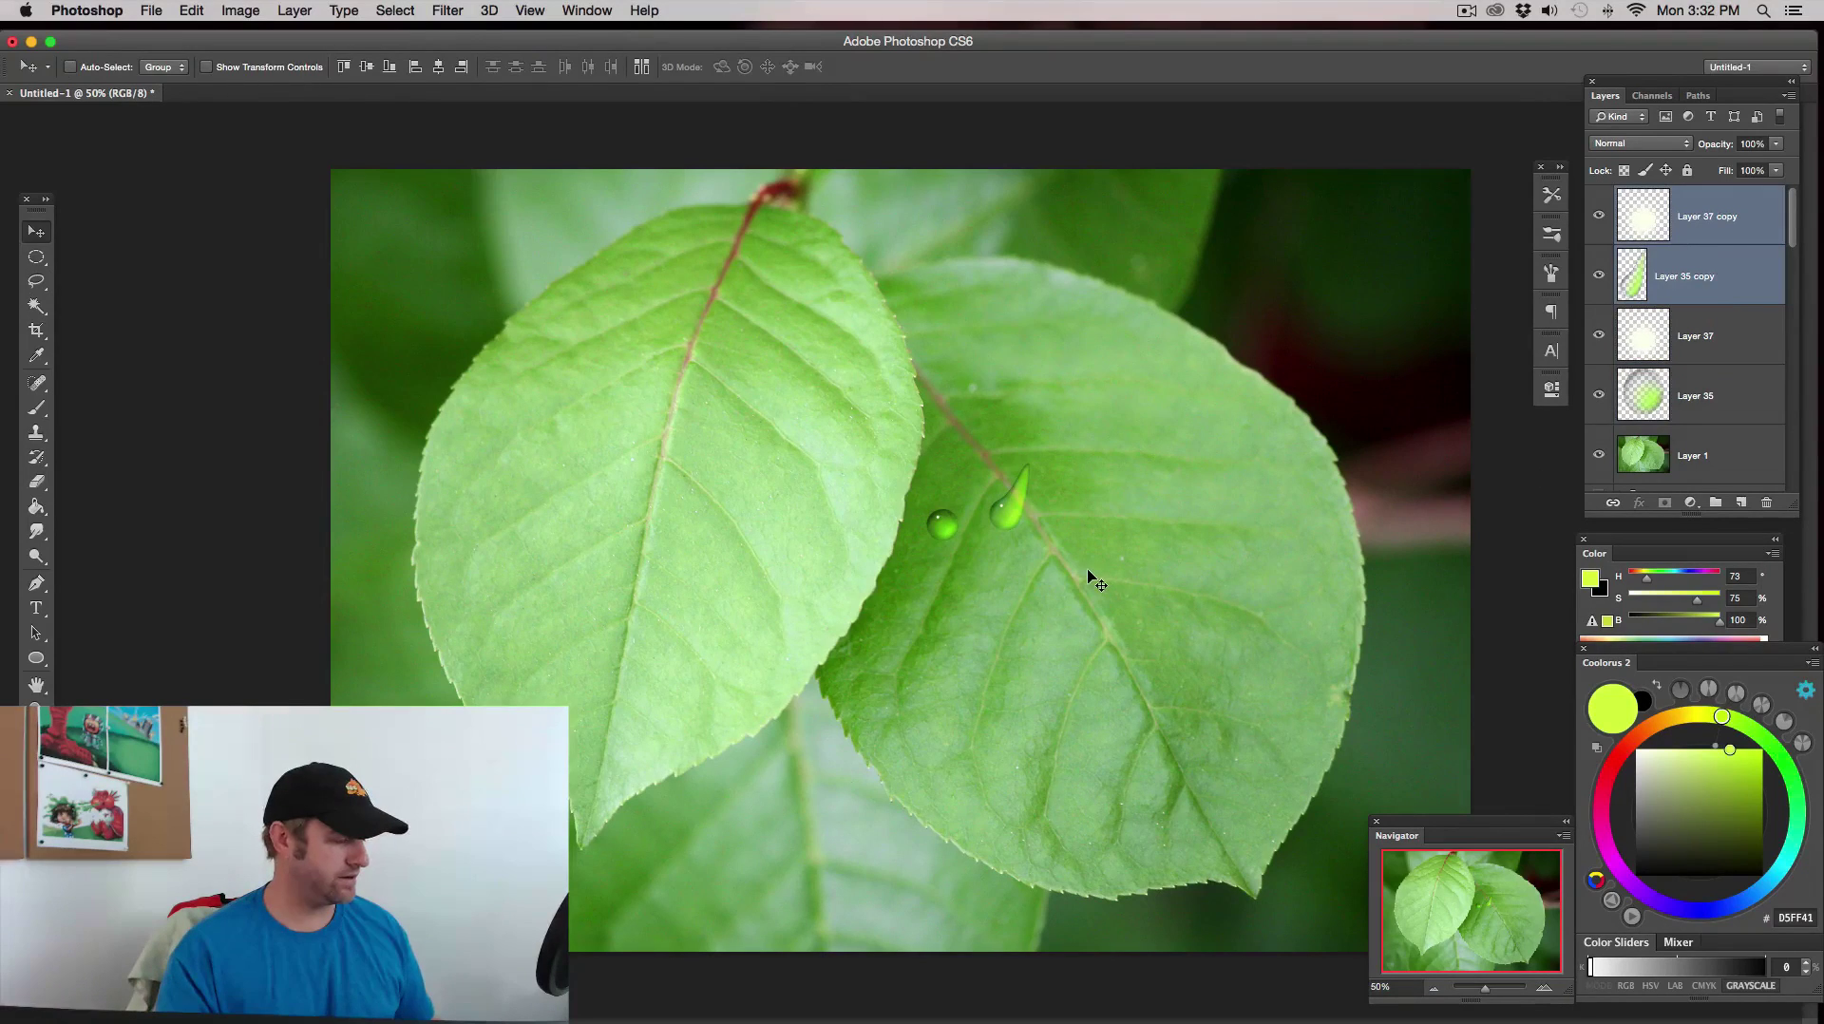
{"action": "key", "text": "ctrl+t"}
{"action": "left_click_drag", "start_coordinate": [1074, 555], "coordinate": [994, 545]}
{"action": "key", "text": "Return"}
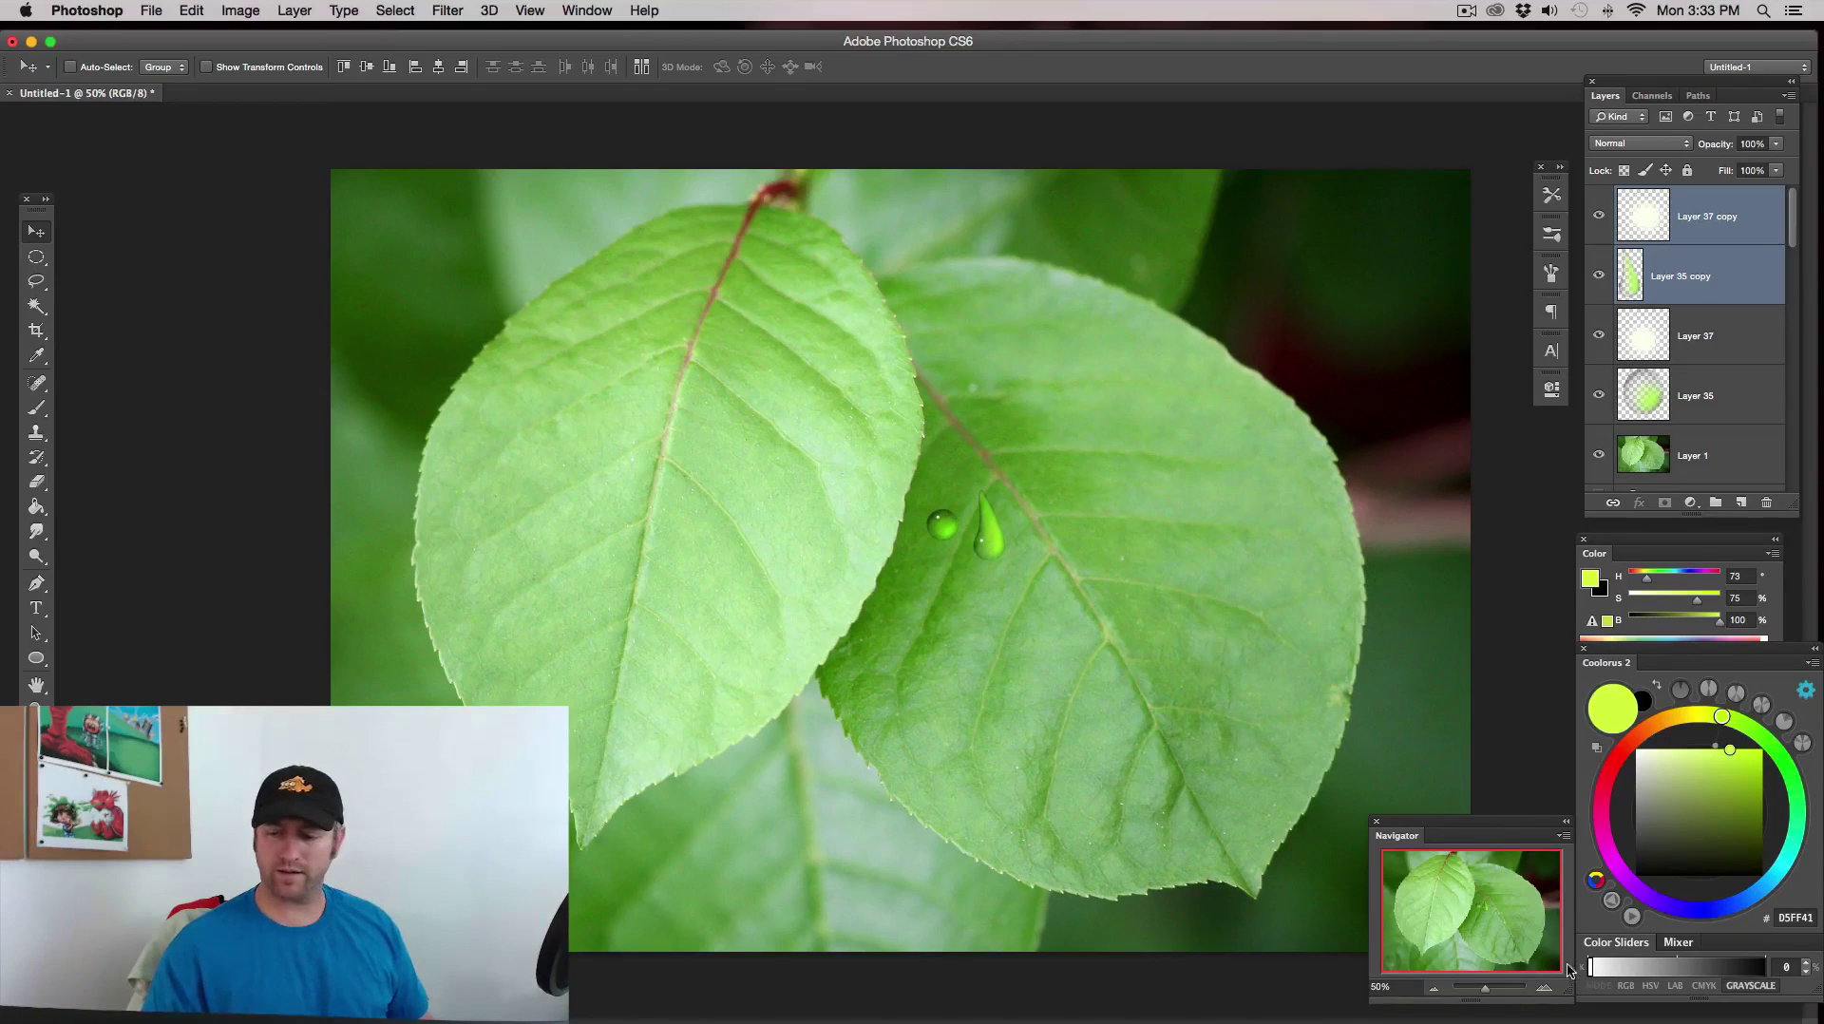
- Add a Multiply drop shadow to Layer 35 copy with 75% opacity, 153° angle, 7 px distance and 13 px size
{"action": "left_click", "coordinate": [1441, 989]}
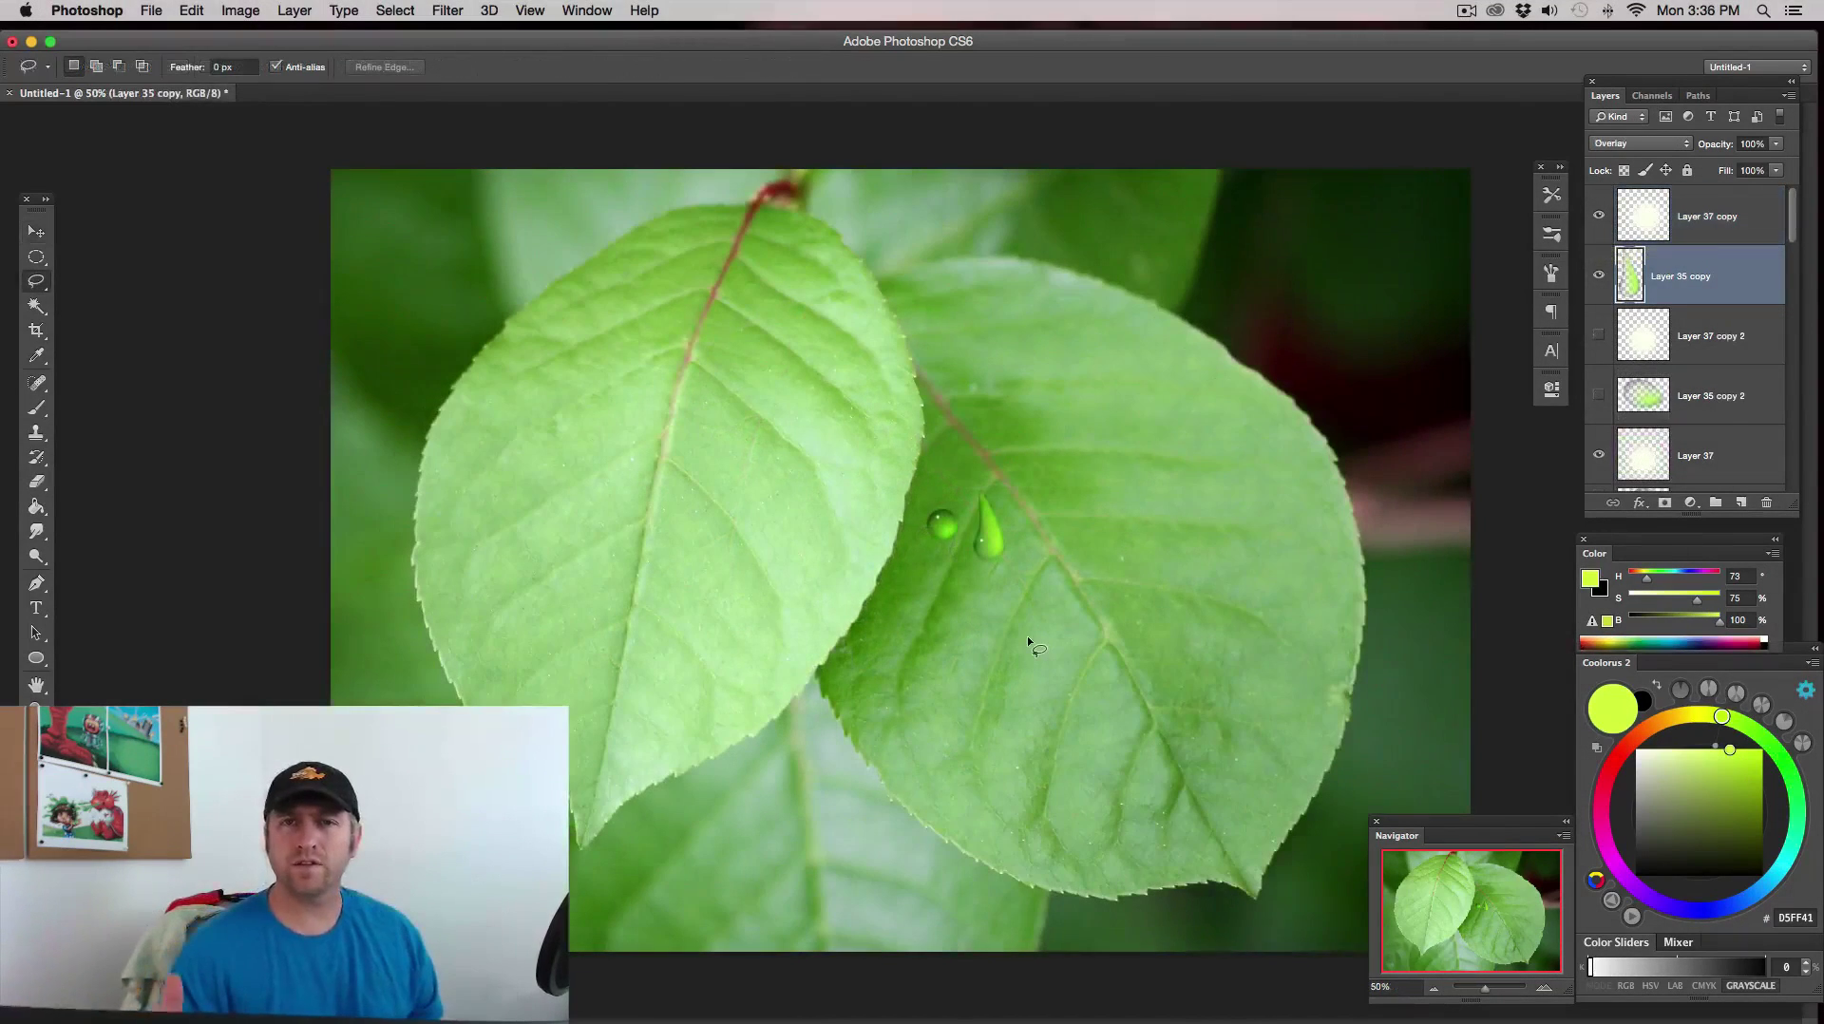
{"action": "left_click", "coordinate": [1599, 275]}
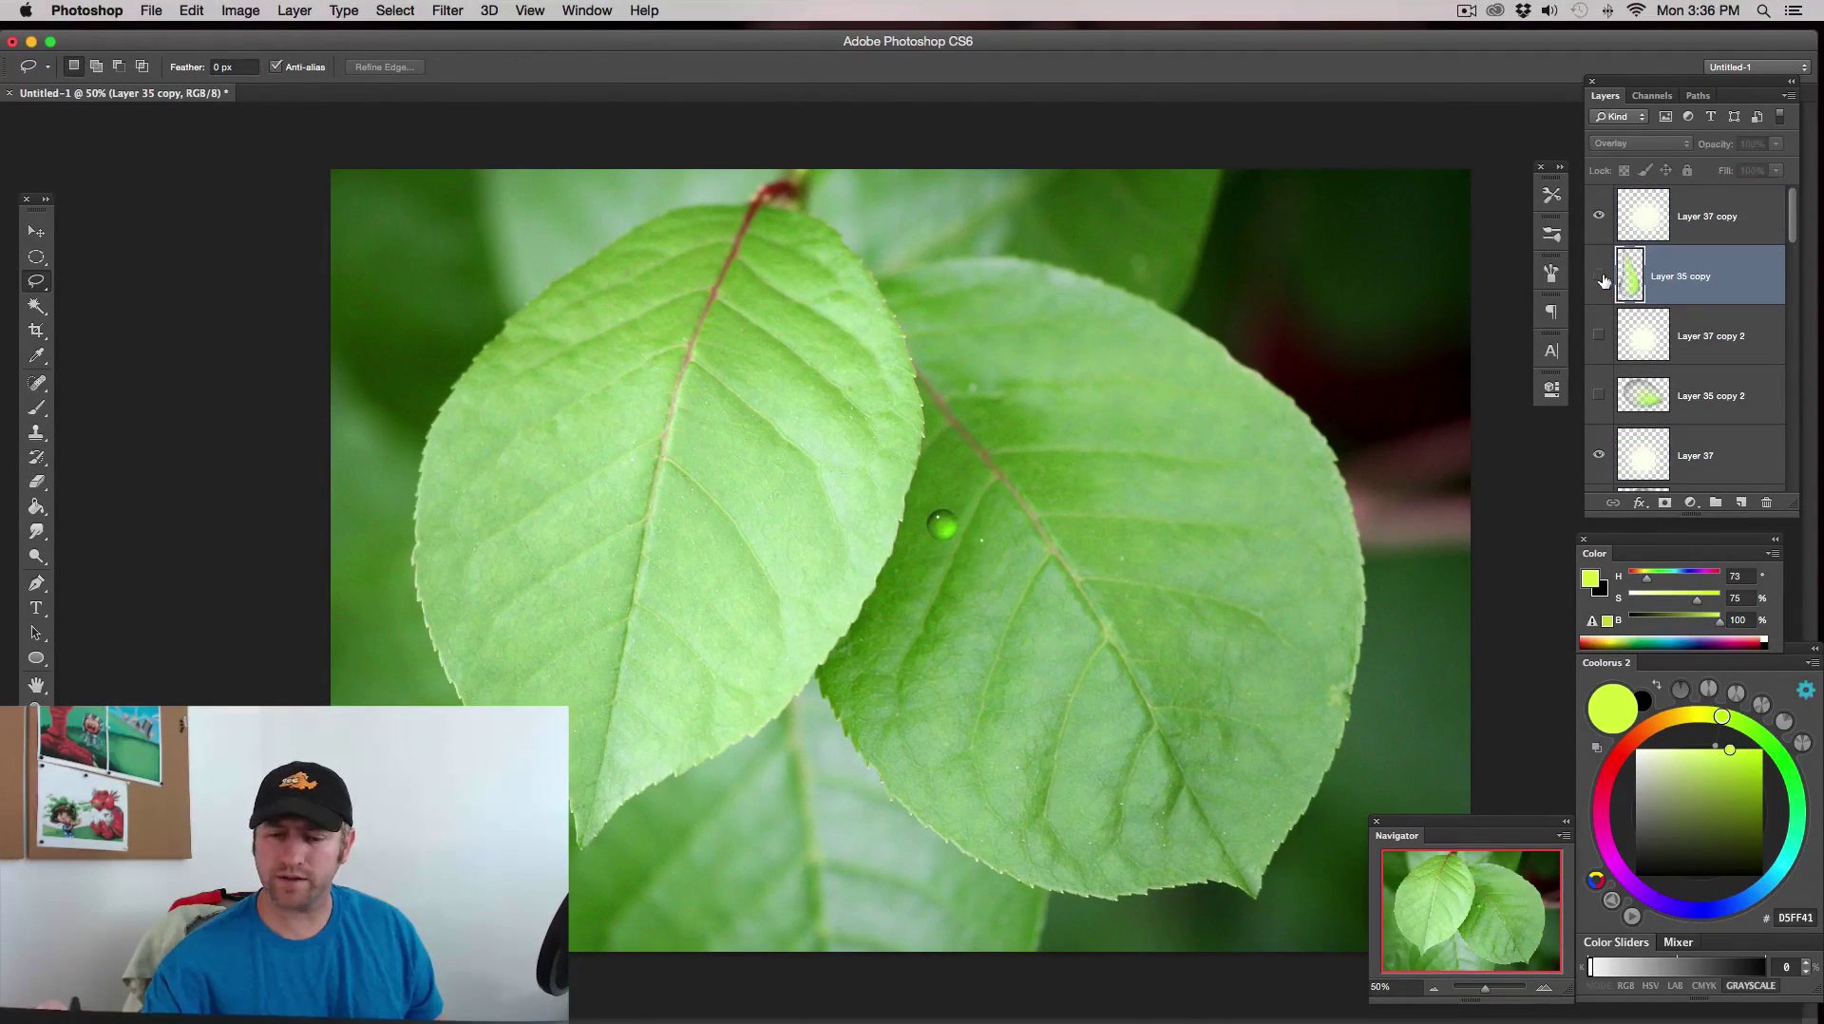
{"action": "left_click", "coordinate": [1599, 275]}
{"action": "double_click", "coordinate": [1729, 278]}
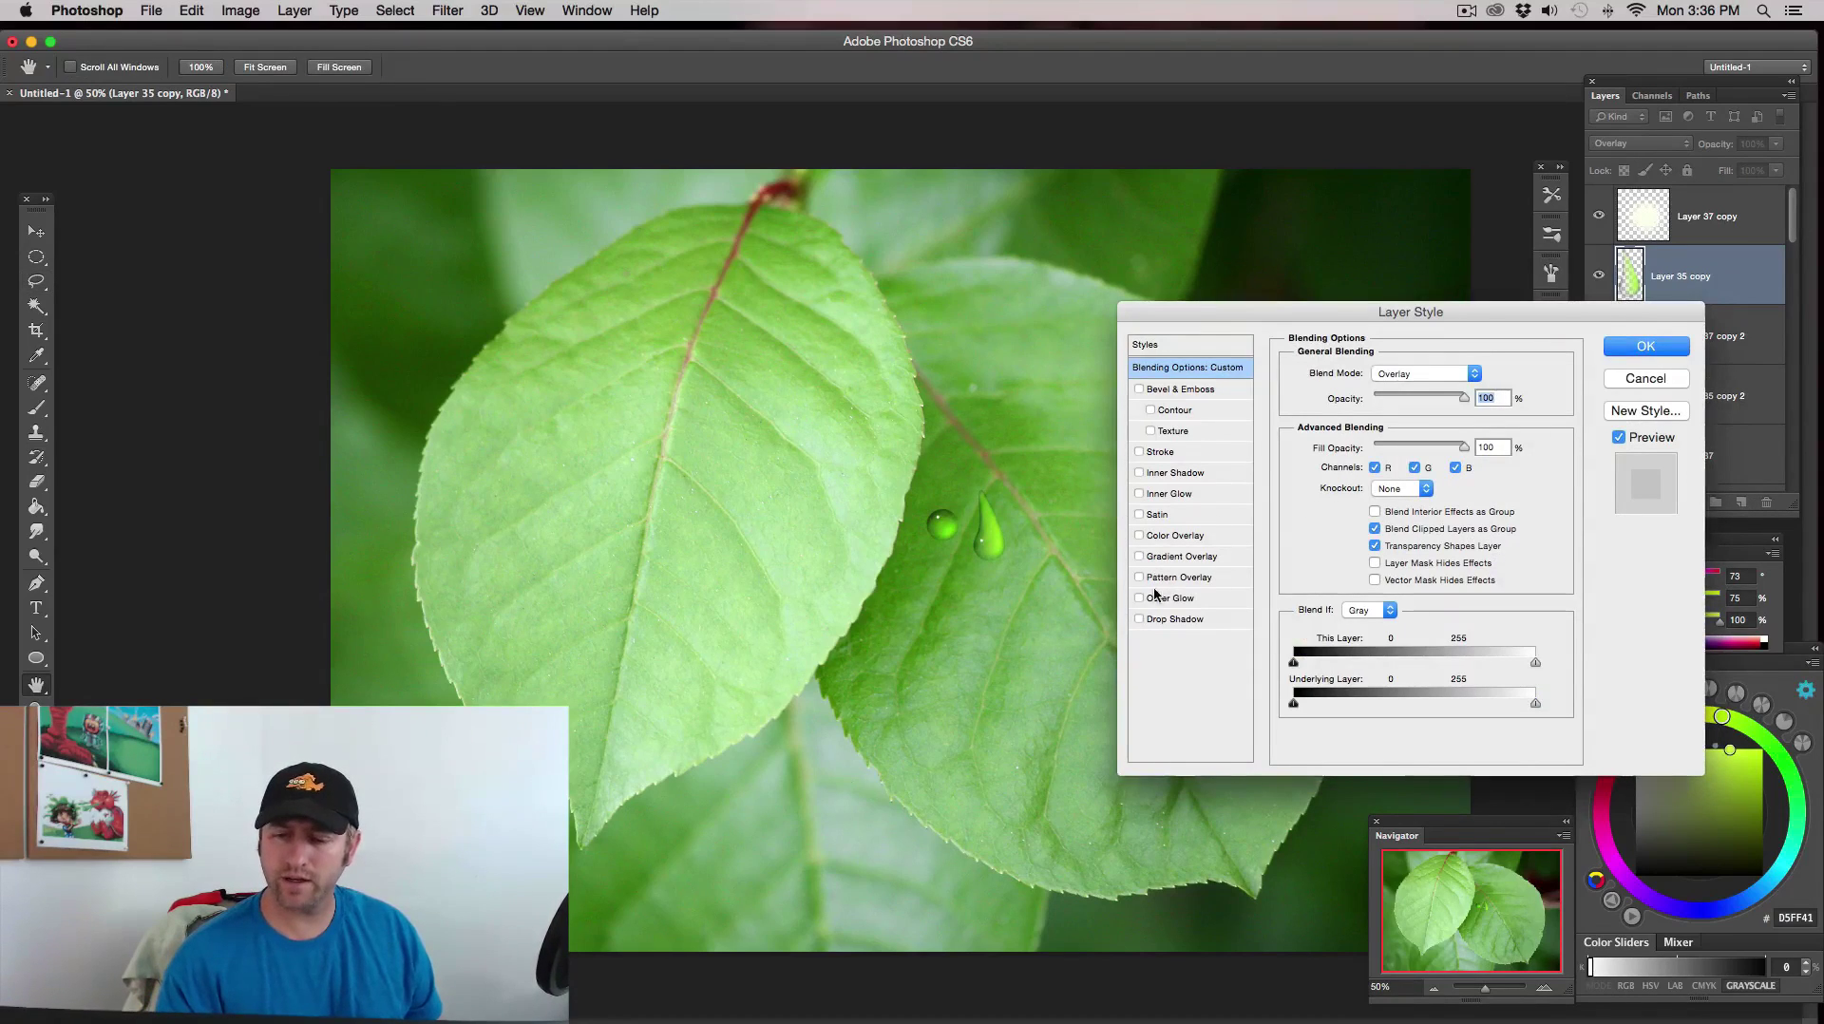
{"action": "left_click", "coordinate": [1169, 619]}
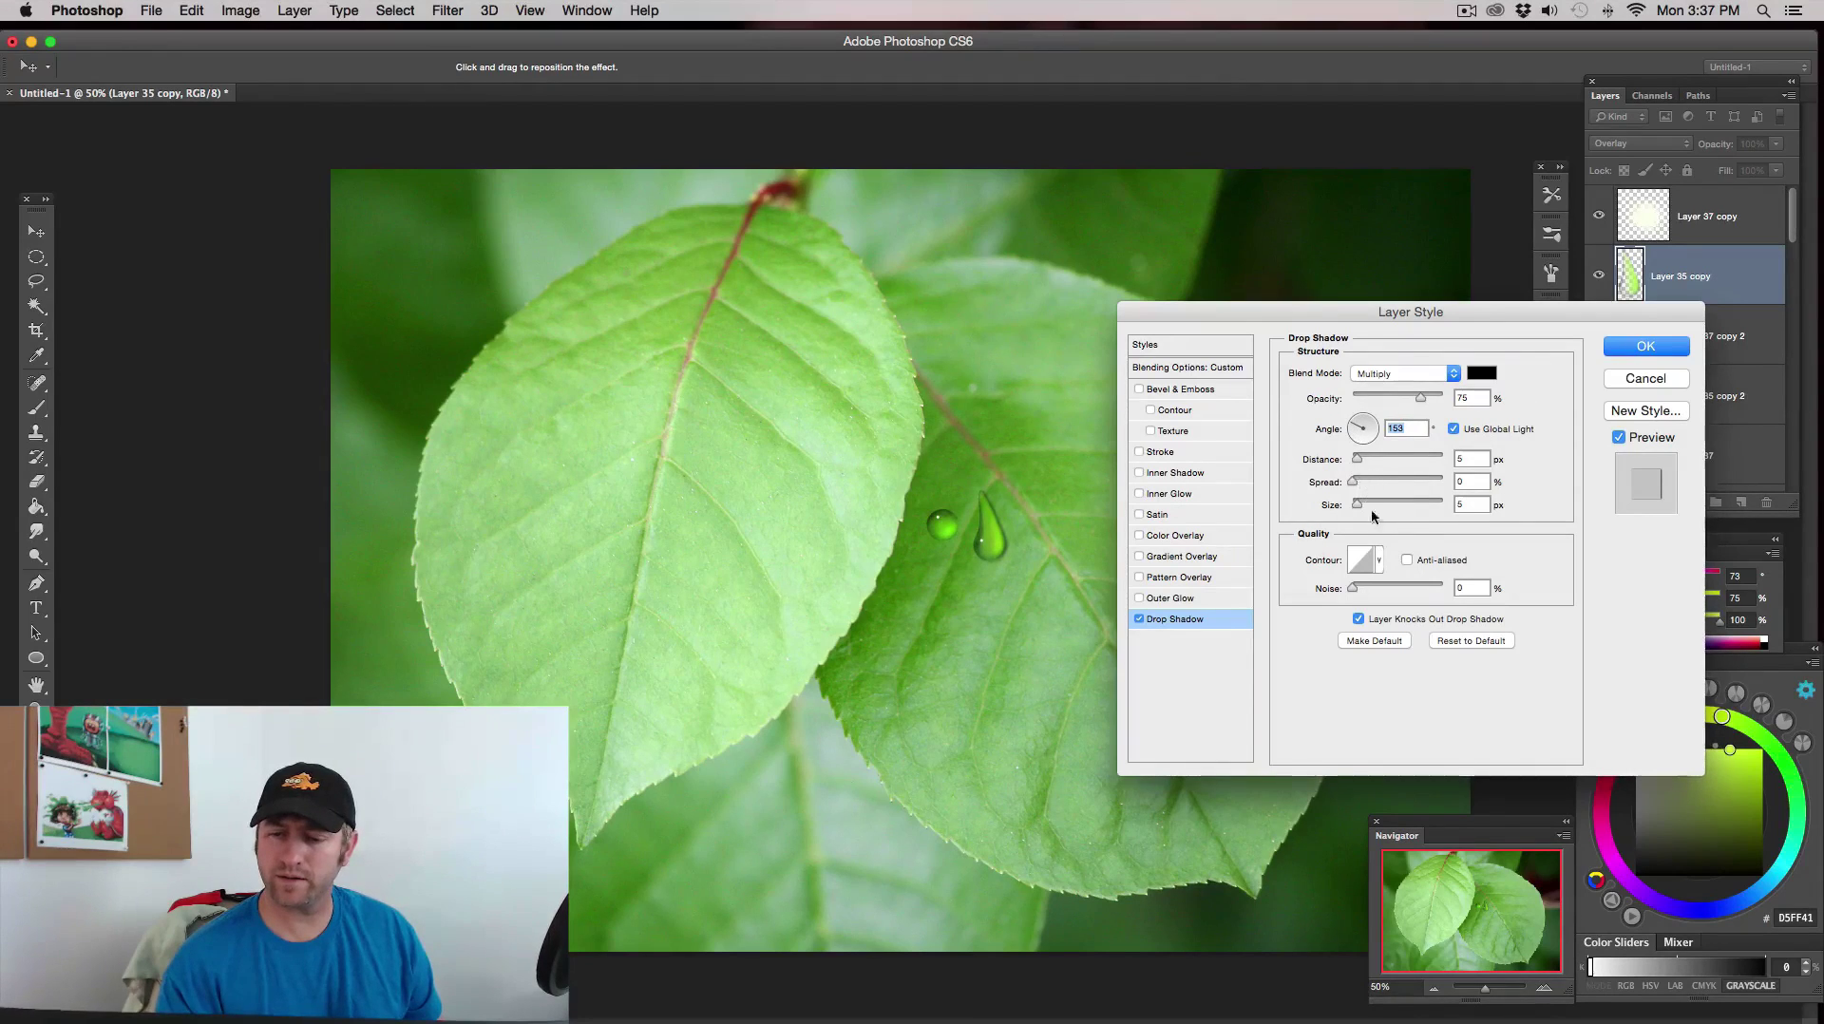
{"action": "left_click", "coordinate": [1363, 462]}
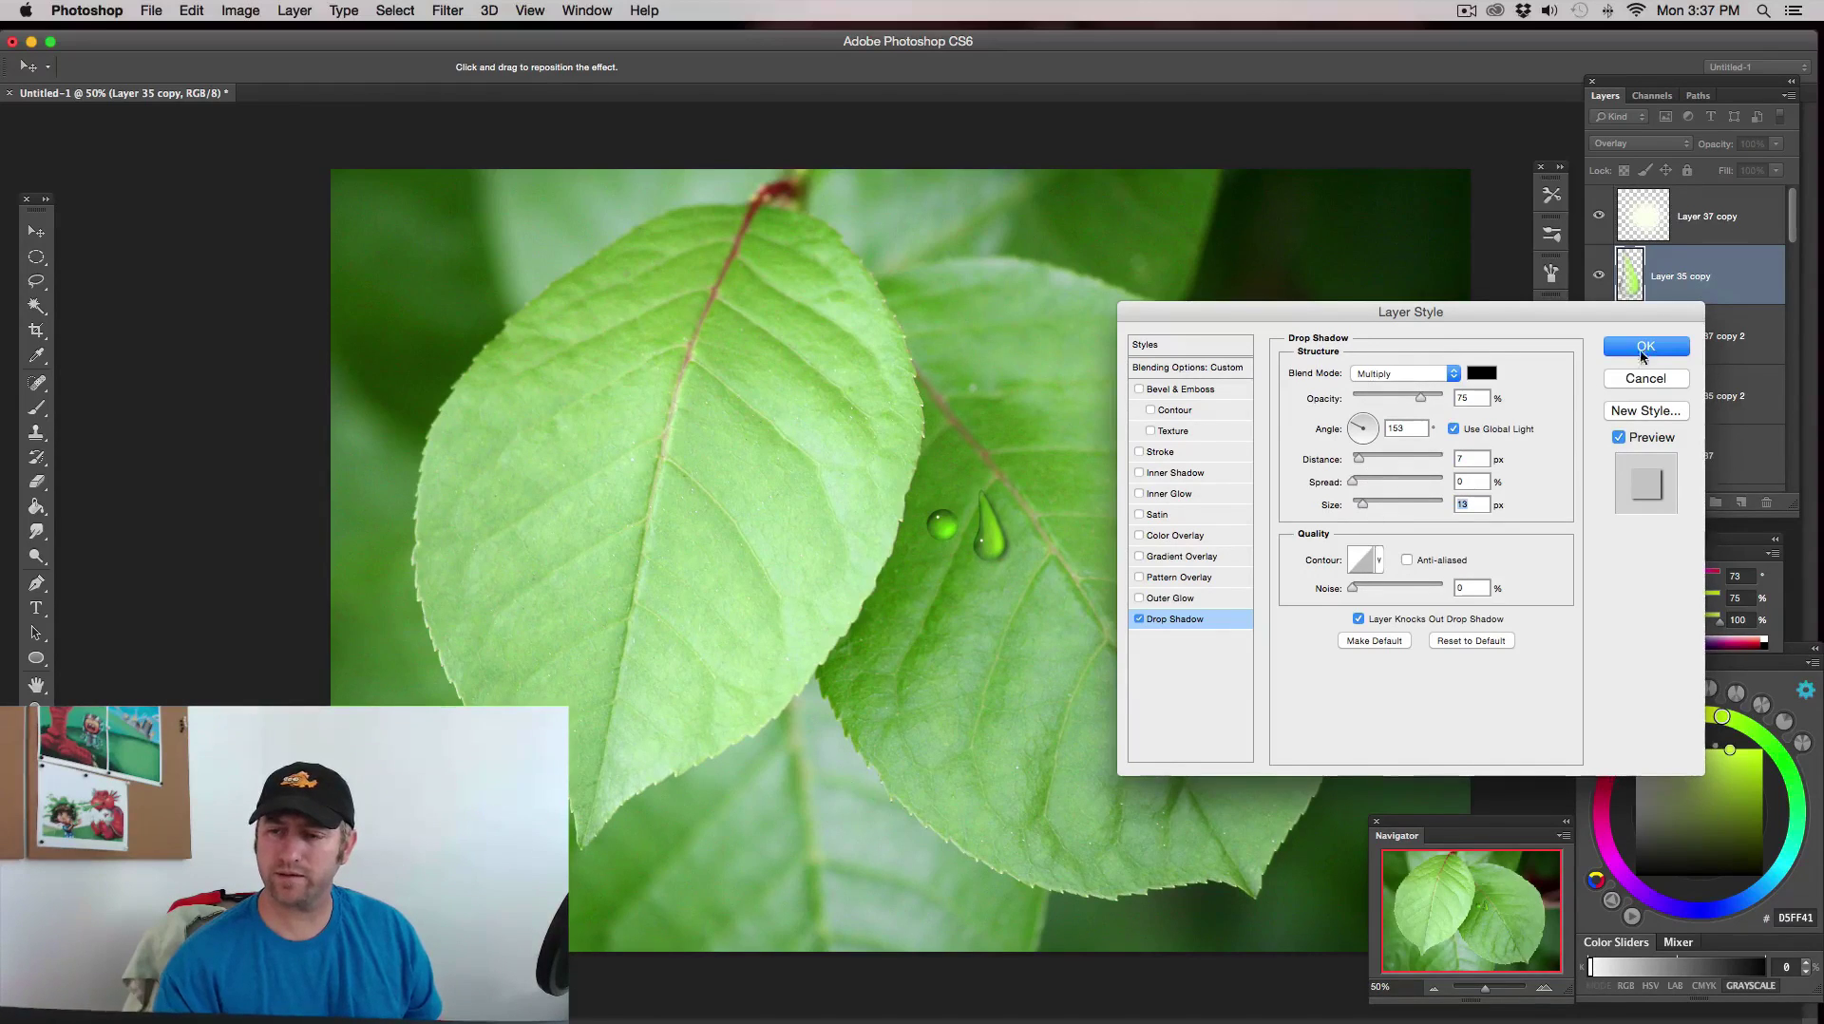
{"action": "left_click", "coordinate": [1647, 347]}
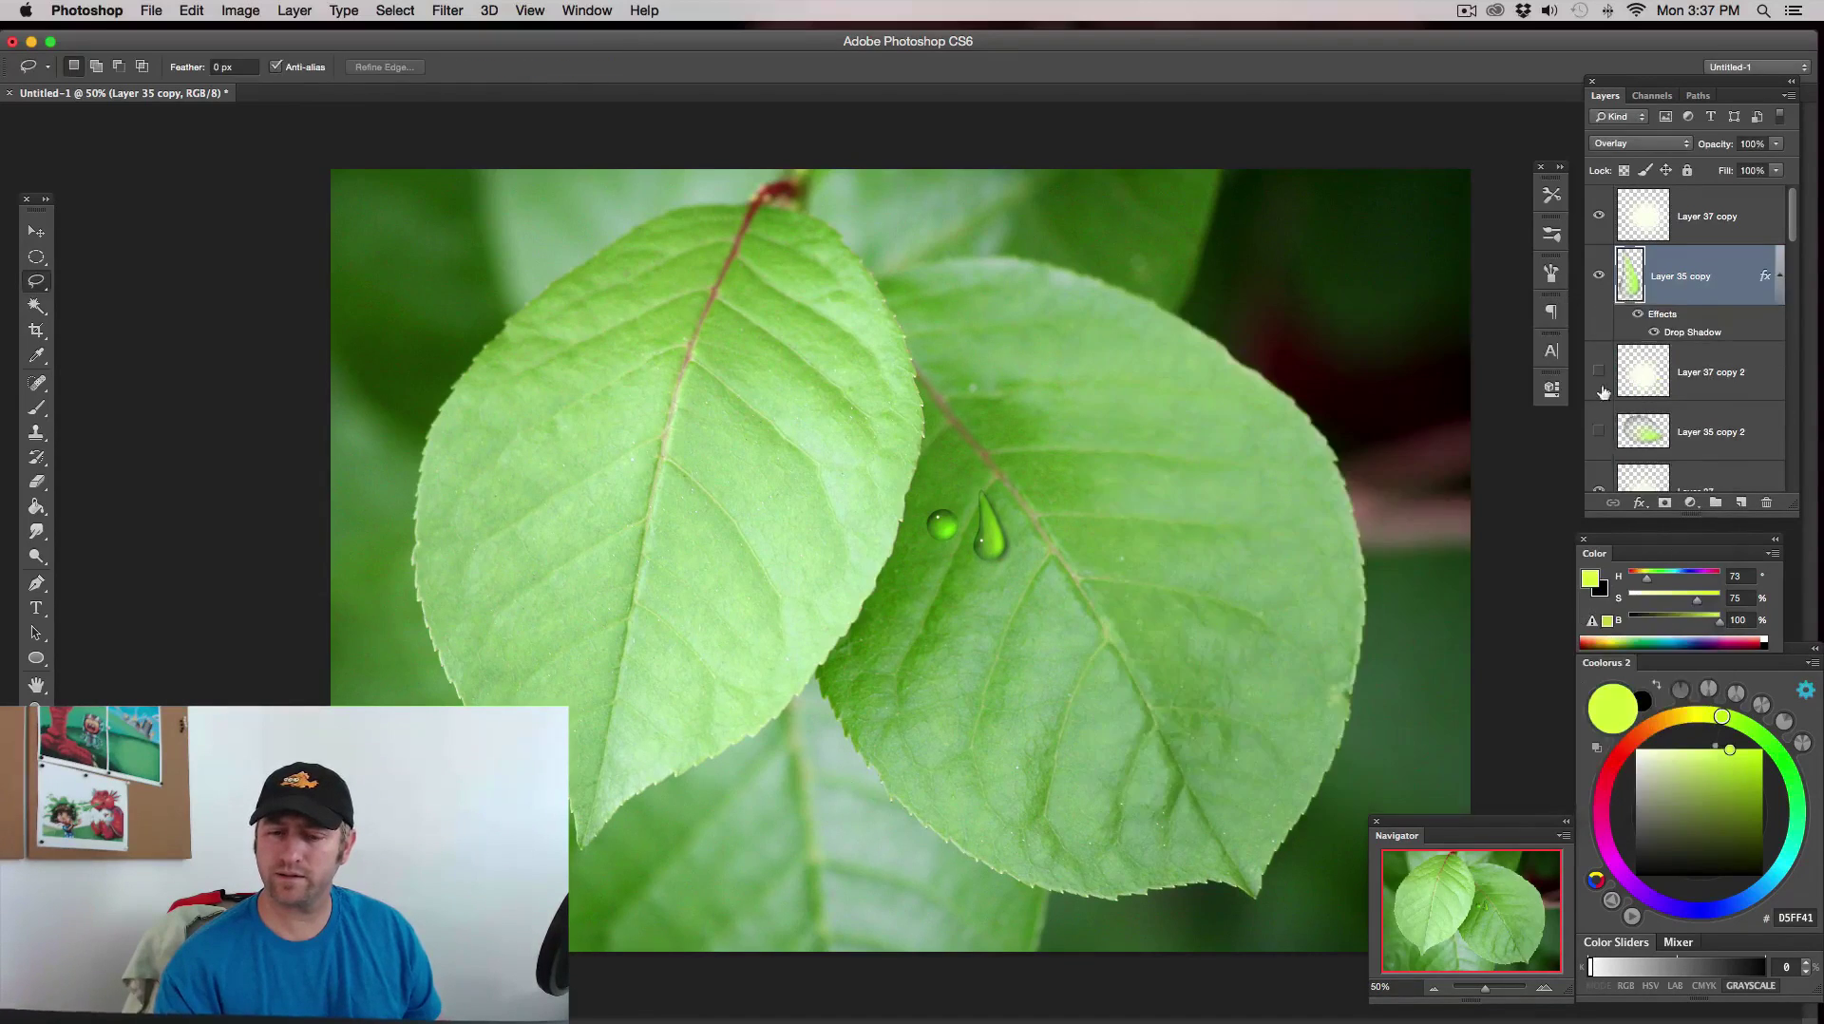
- Copy the Drop Shadow effect from Layer 35 copy onto the round droplet's Layer 35, keeping it on both layers
{"action": "left_click", "coordinate": [1436, 990]}
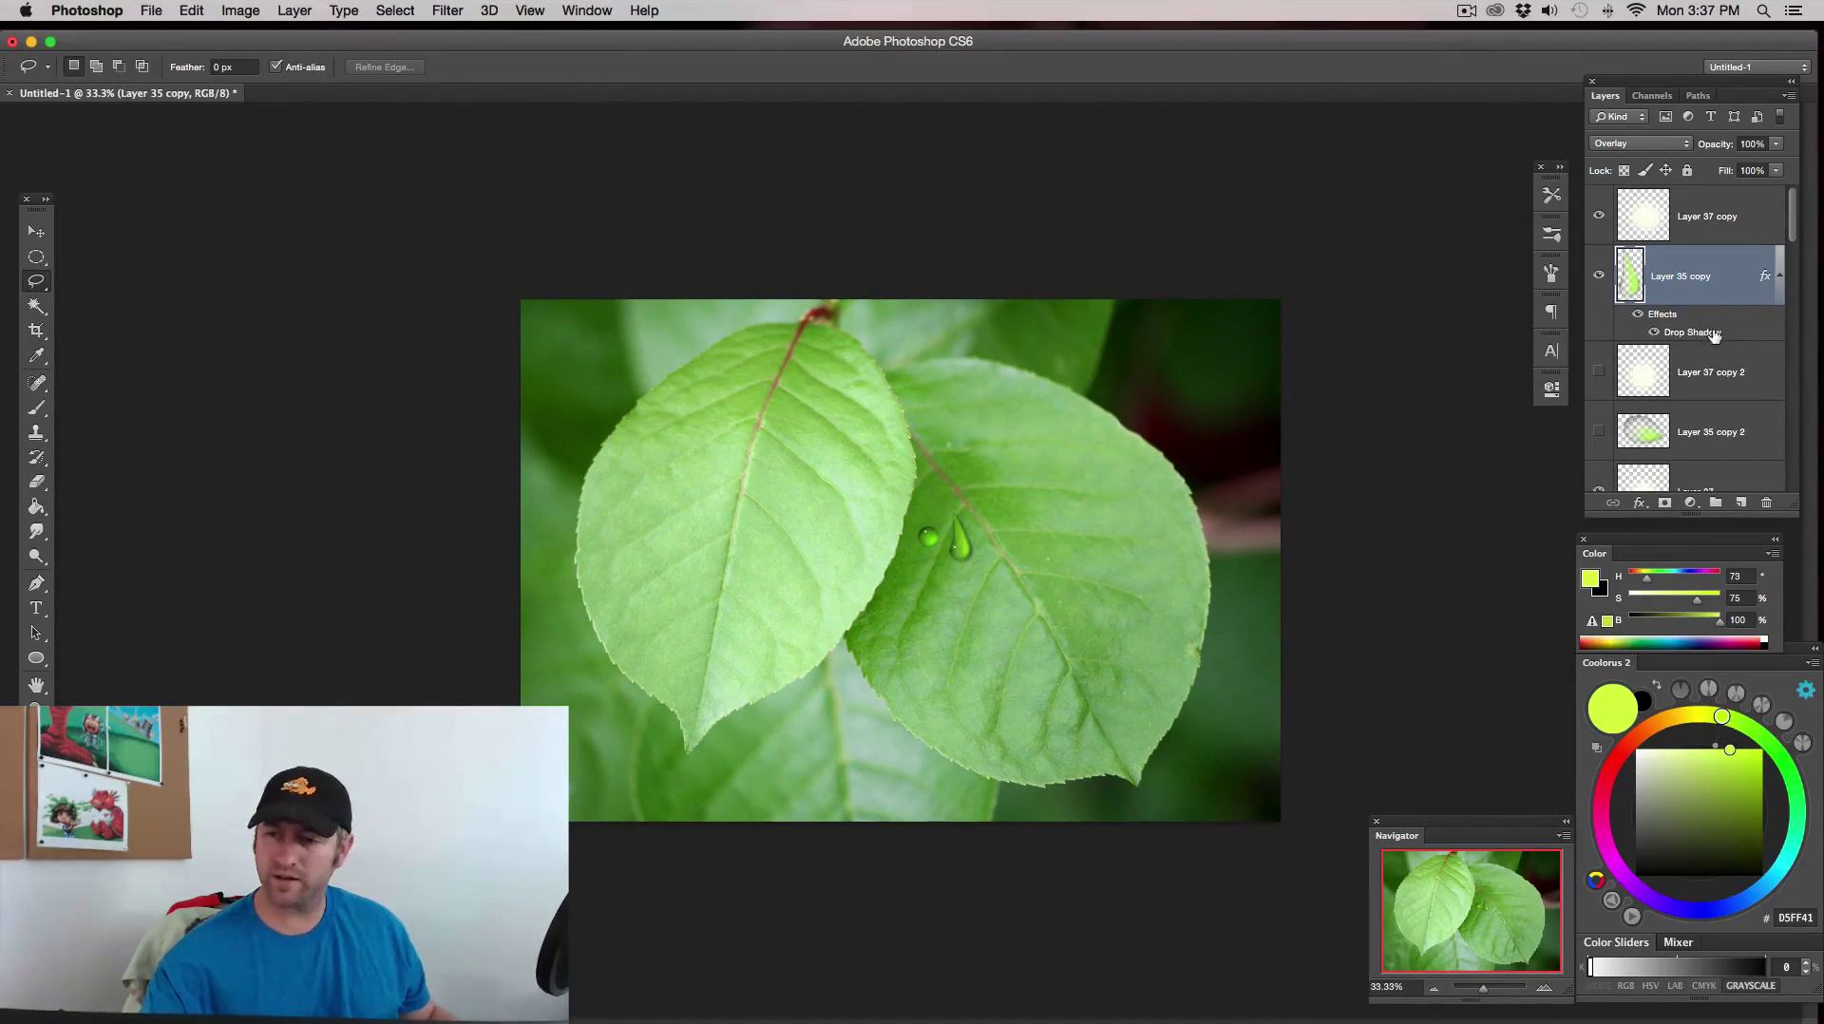
{"action": "left_click_drag", "start_coordinate": [1705, 327], "coordinate": [1714, 411]}
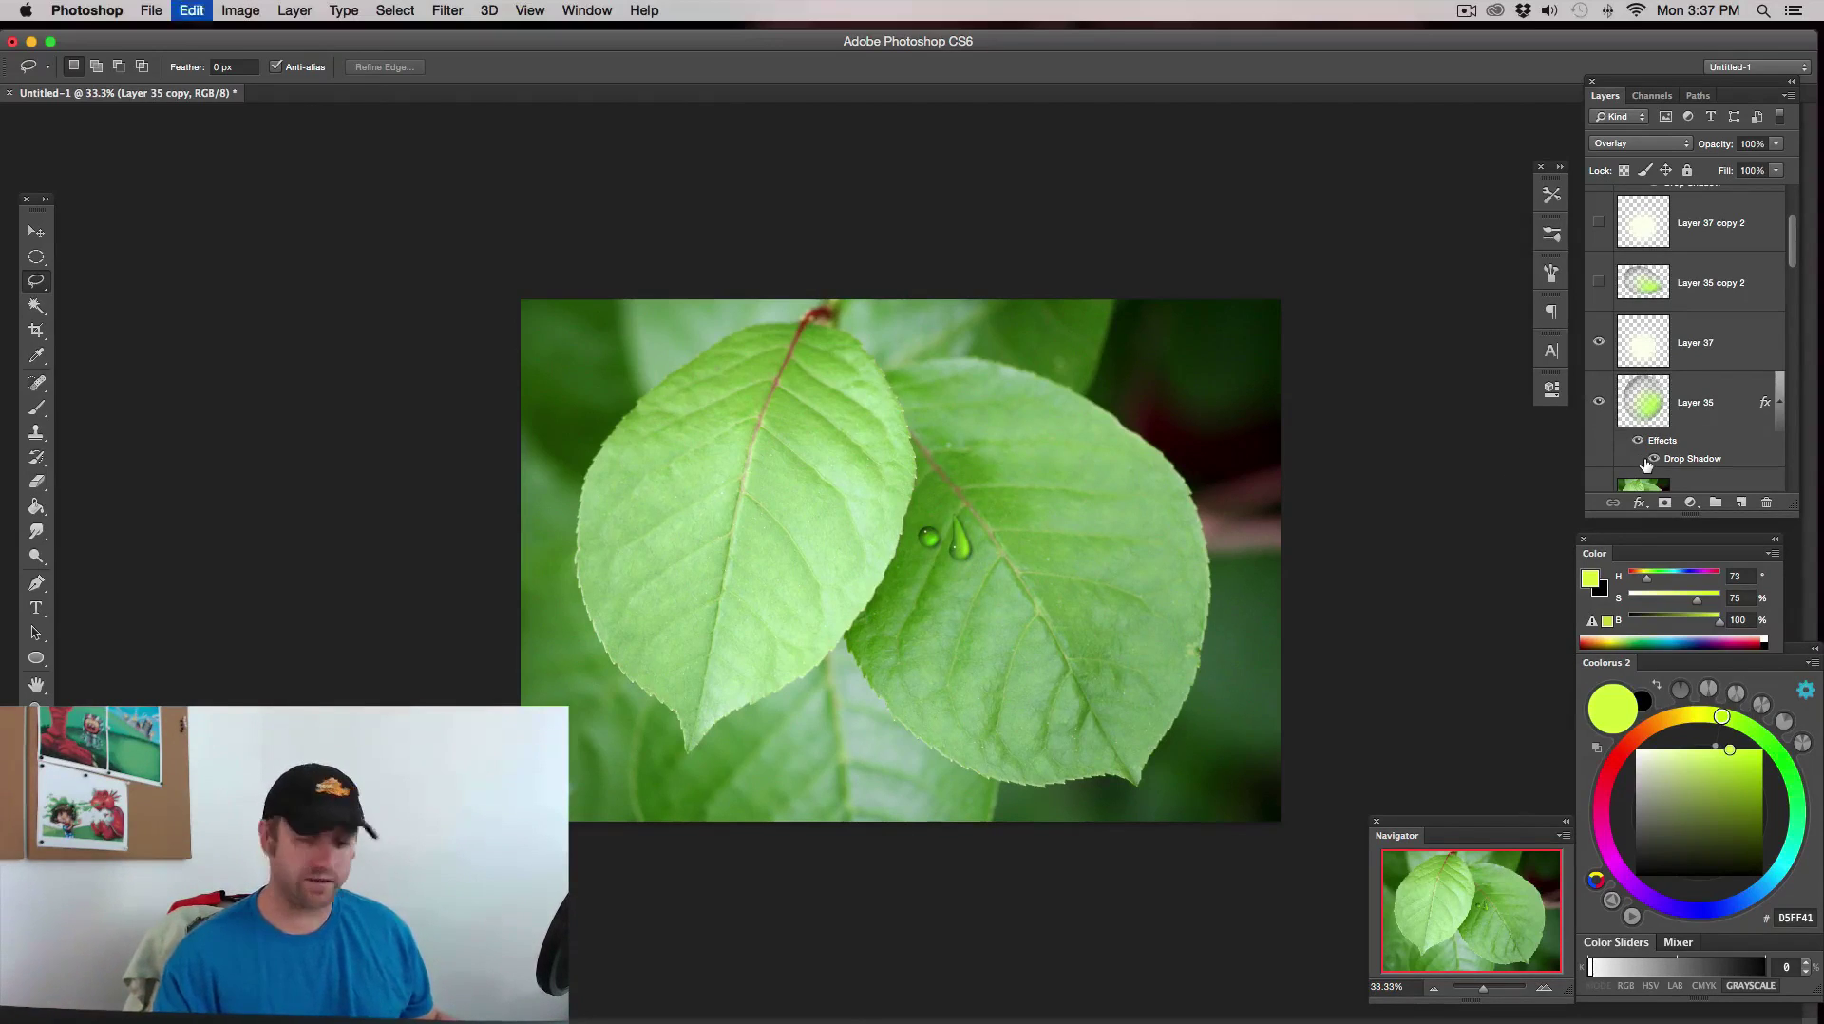
{"action": "left_click_drag", "start_coordinate": [1793, 257], "coordinate": [1795, 234]}
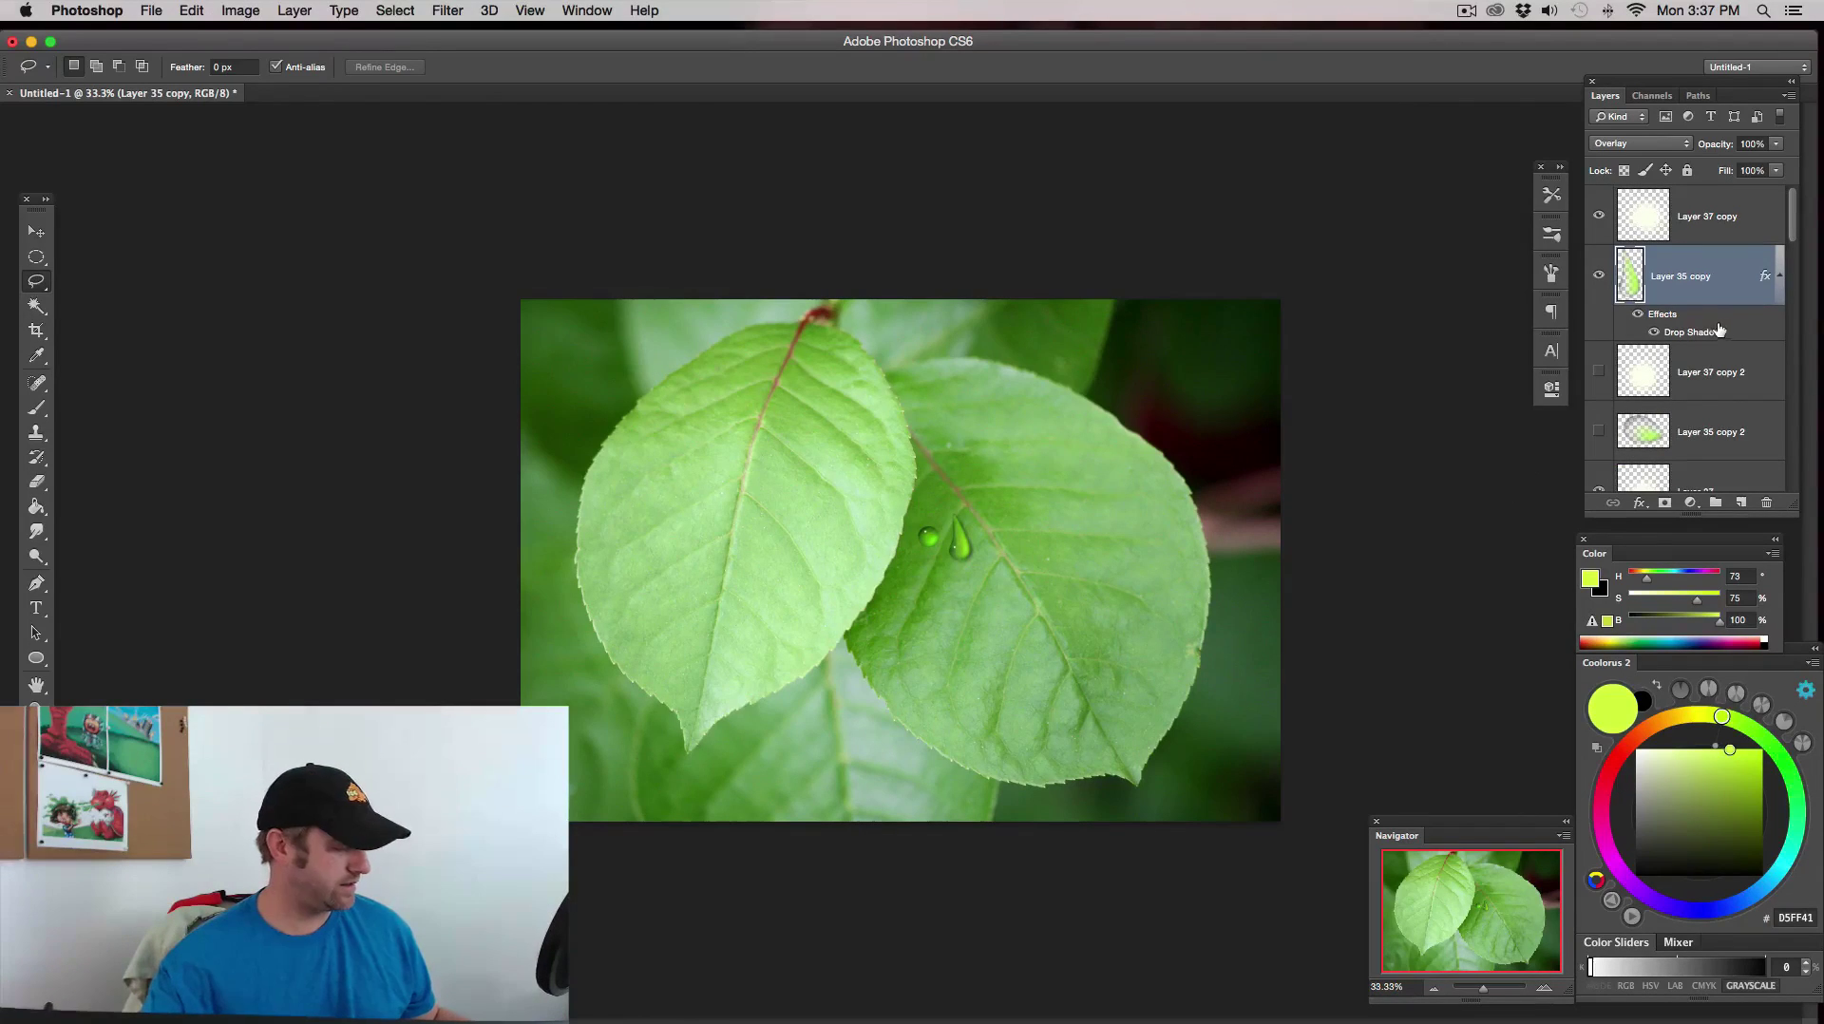
{"action": "left_click_drag", "start_coordinate": [1724, 332], "coordinate": [1705, 461]}
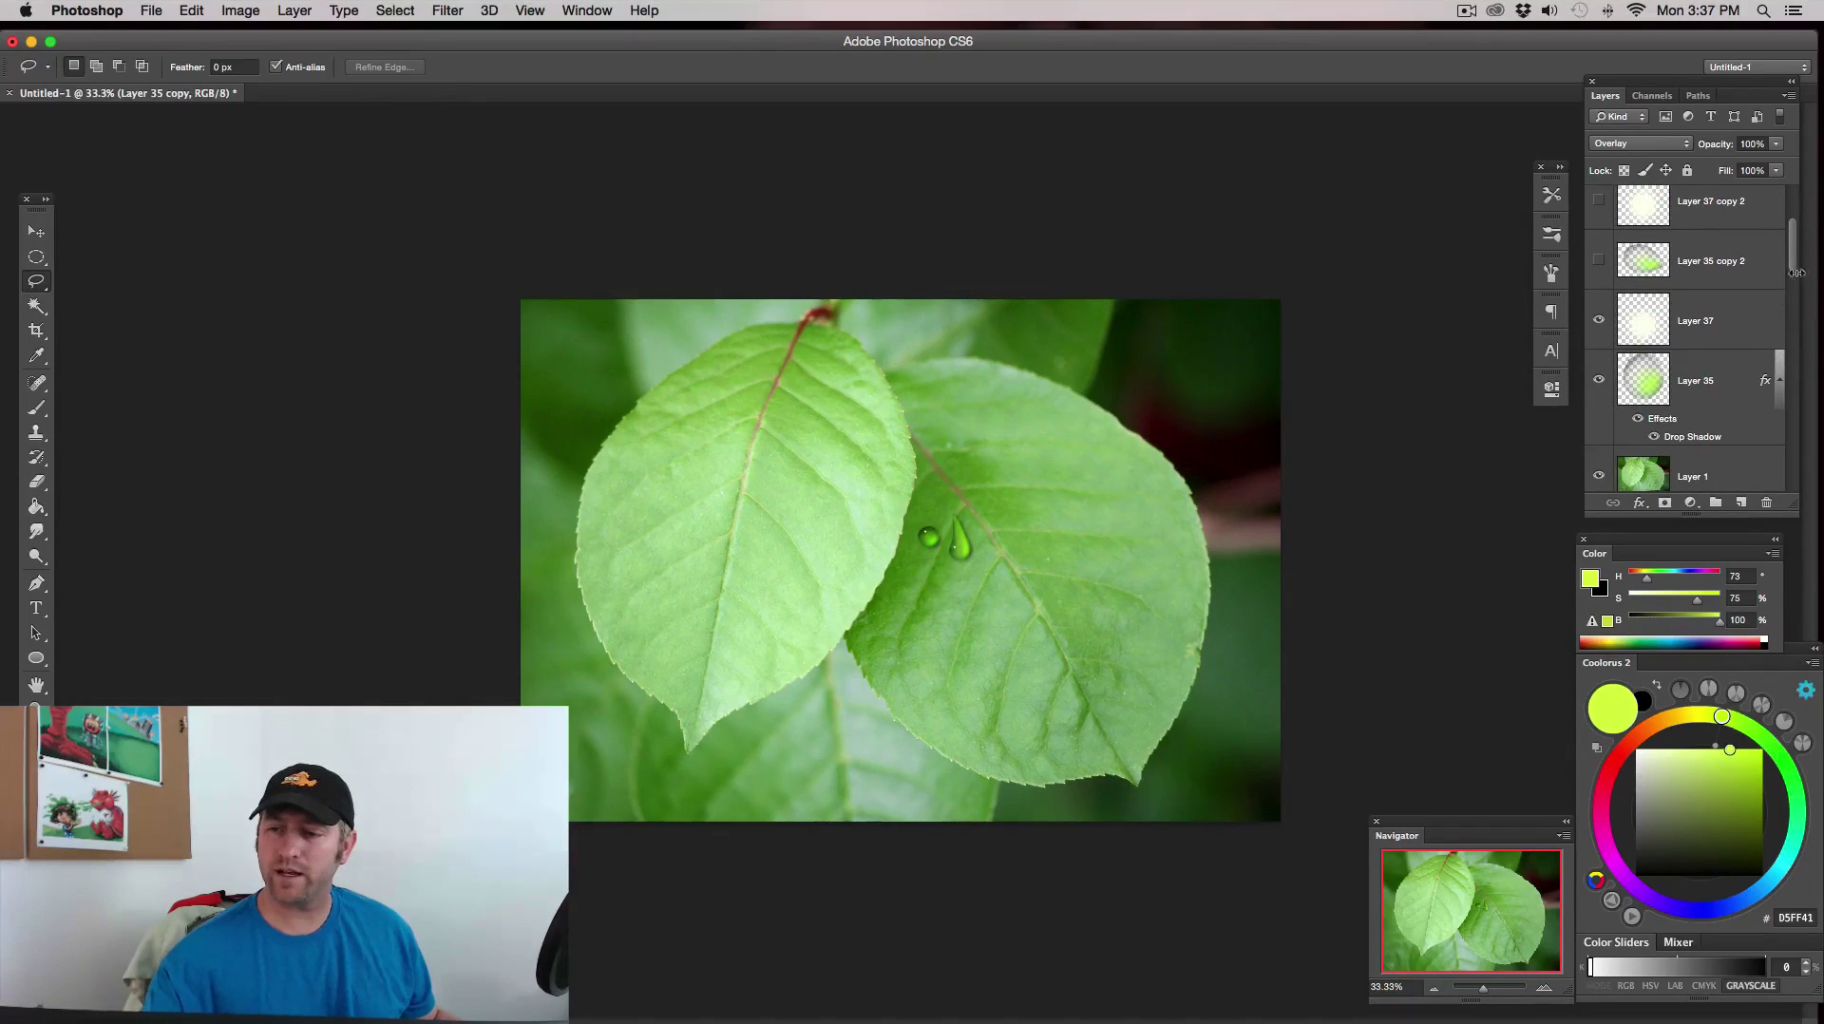
{"action": "mouse_move", "coordinate": [1796, 261]}
{"action": "left_mouse_down"}
{"action": "mouse_move", "coordinate": [1795, 226]}
{"action": "mouse_move", "coordinate": [1795, 271]}
{"action": "left_mouse_up"}
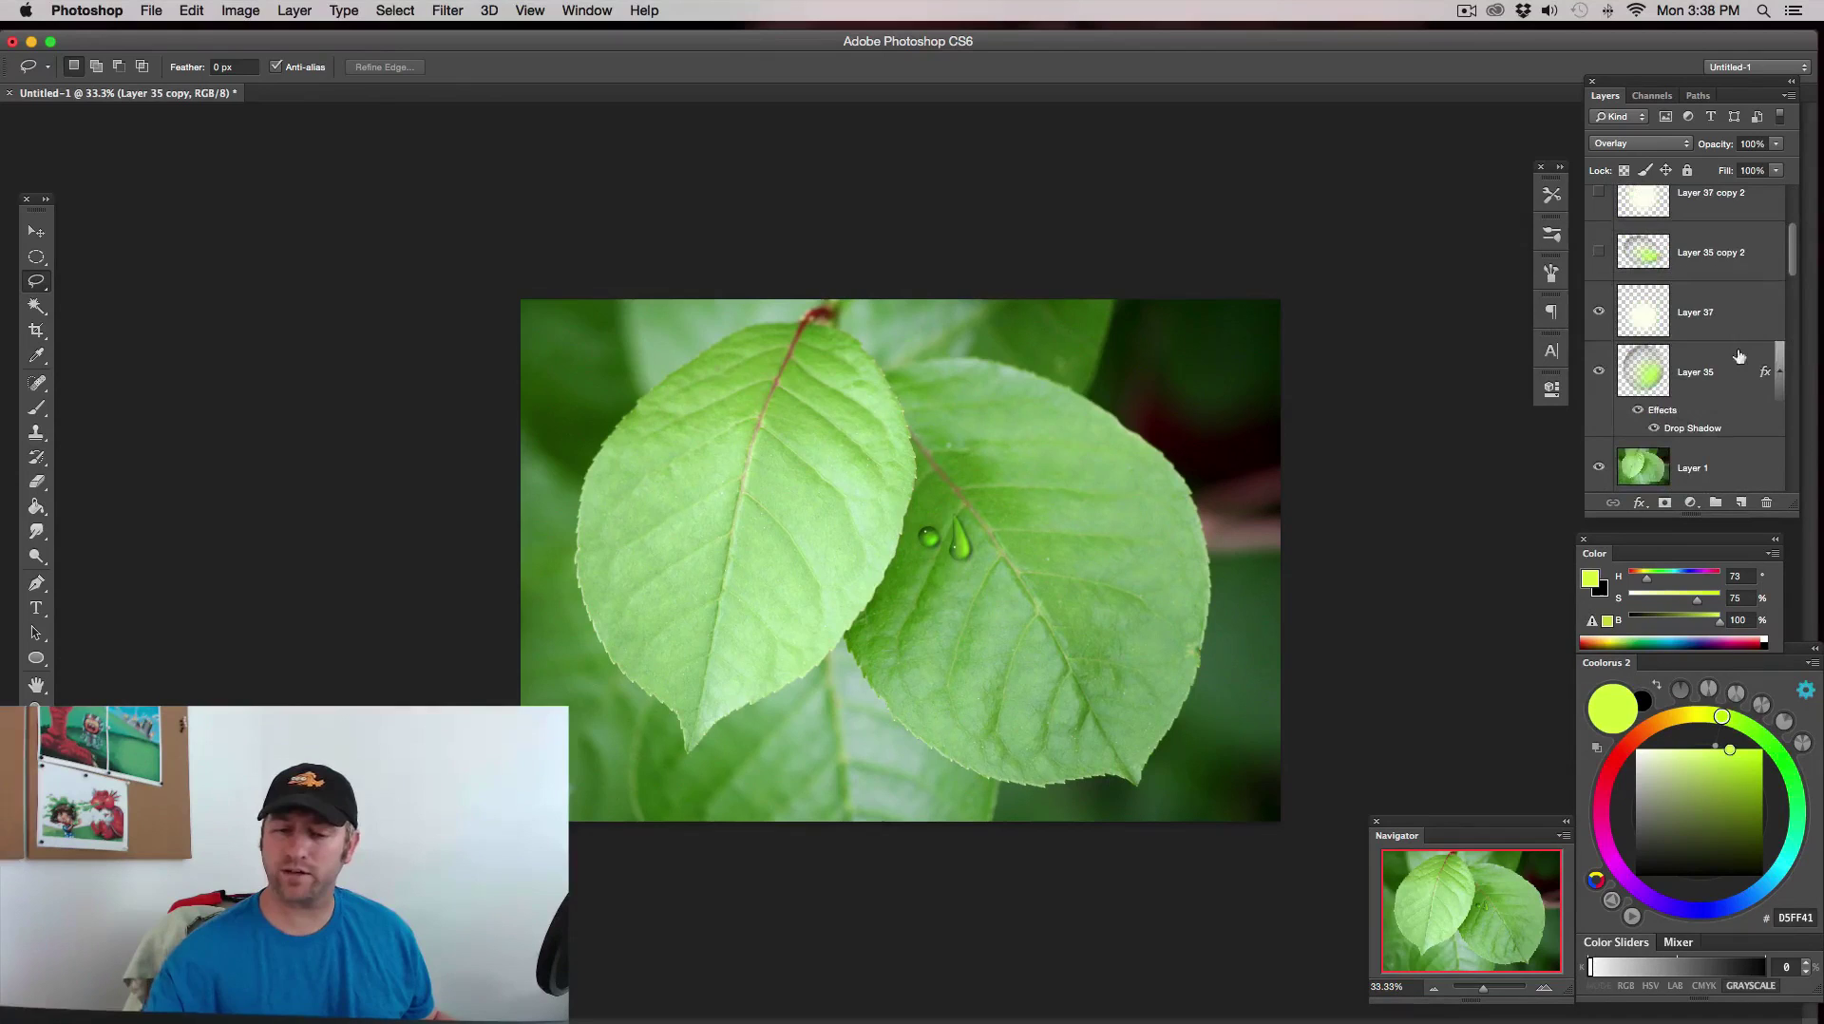
- Examine the two shadowed droplets up close and against the whole leaf photo
{"action": "left_click", "coordinate": [1544, 989]}
{"action": "left_click", "coordinate": [1544, 988]}
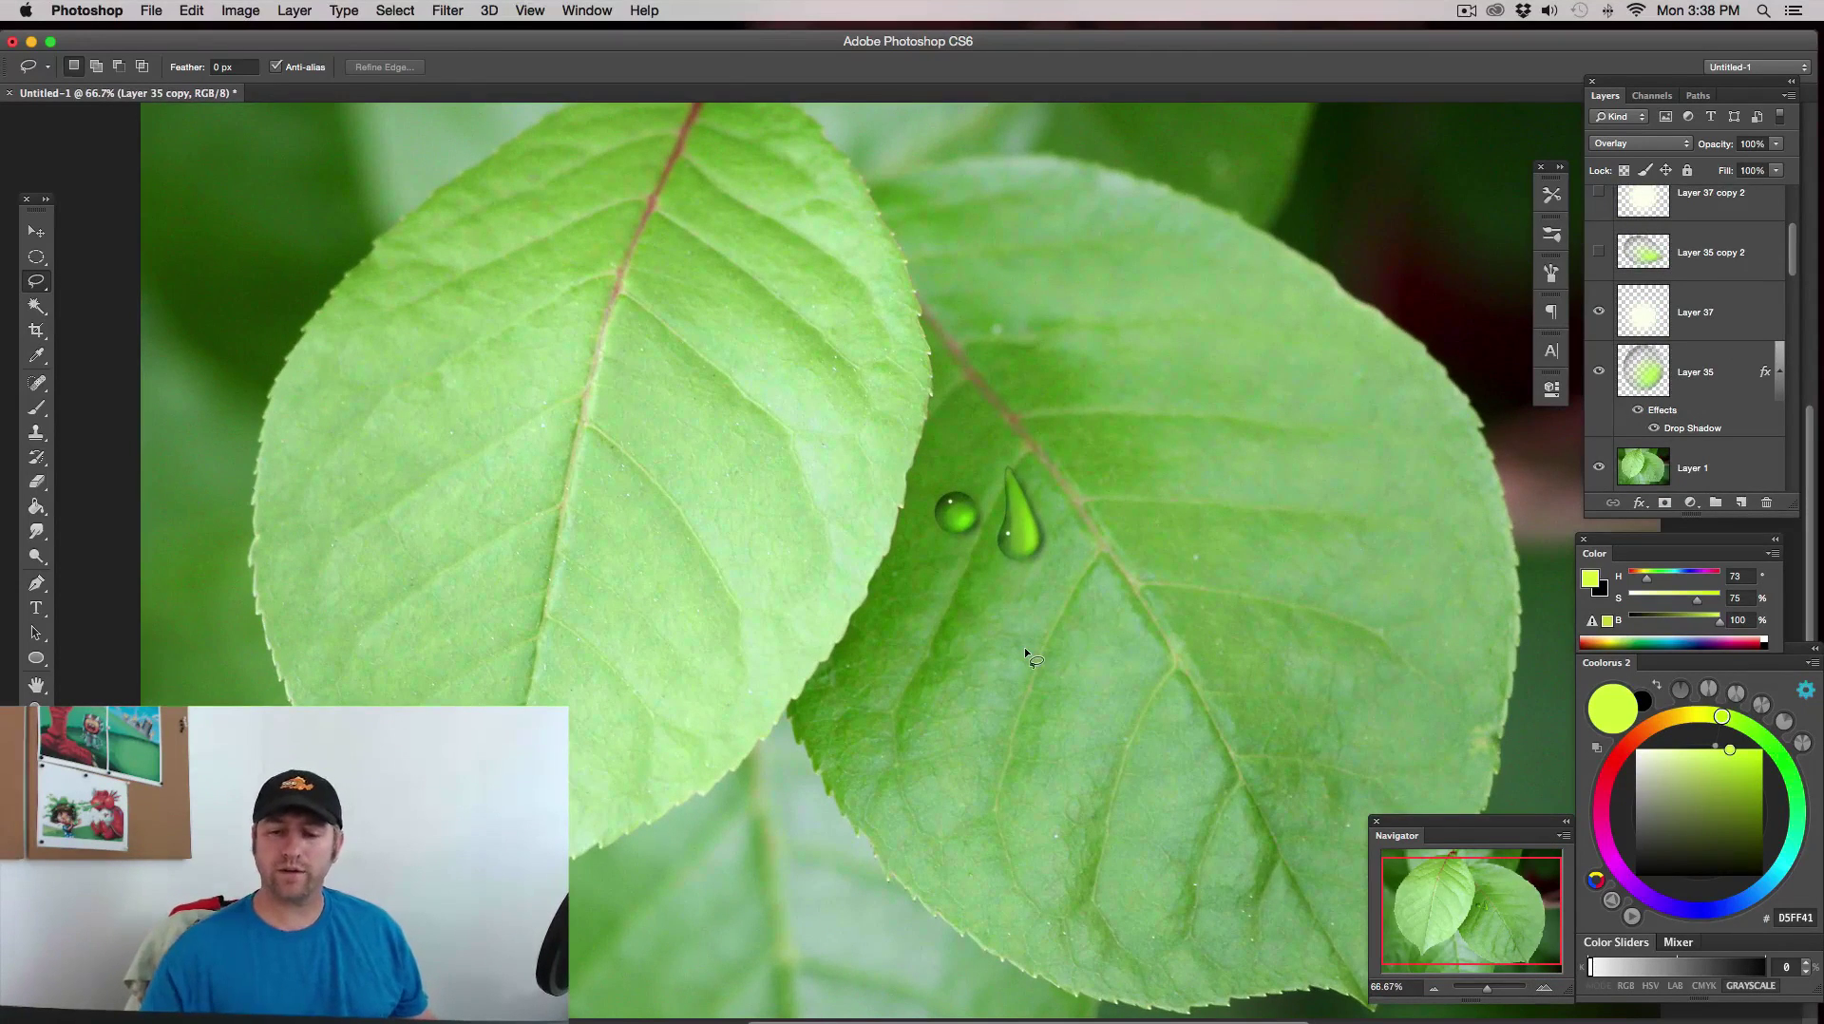
{"action": "left_click", "coordinate": [1434, 989]}
{"action": "left_click", "coordinate": [1435, 989]}
{"action": "left_click", "coordinate": [1435, 989]}
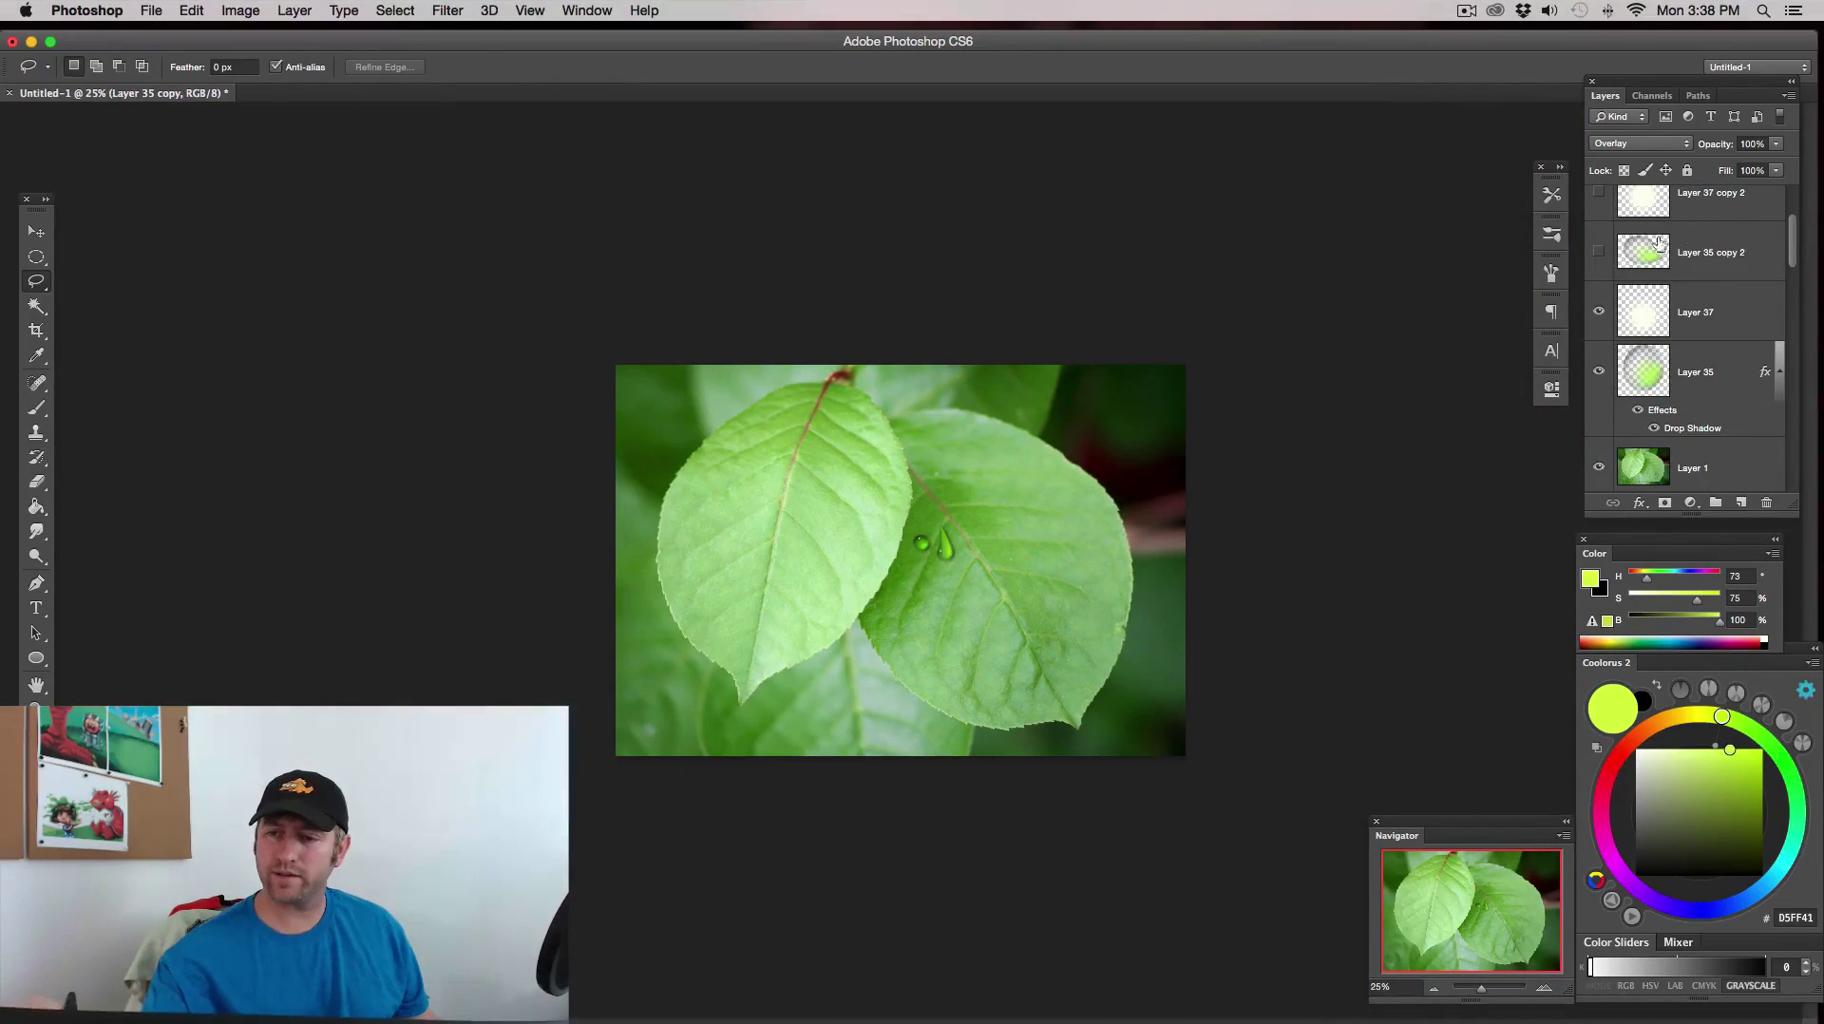
{"action": "scroll", "coordinate": [1658, 273], "scroll_direction": "up", "scroll_amount": 2}
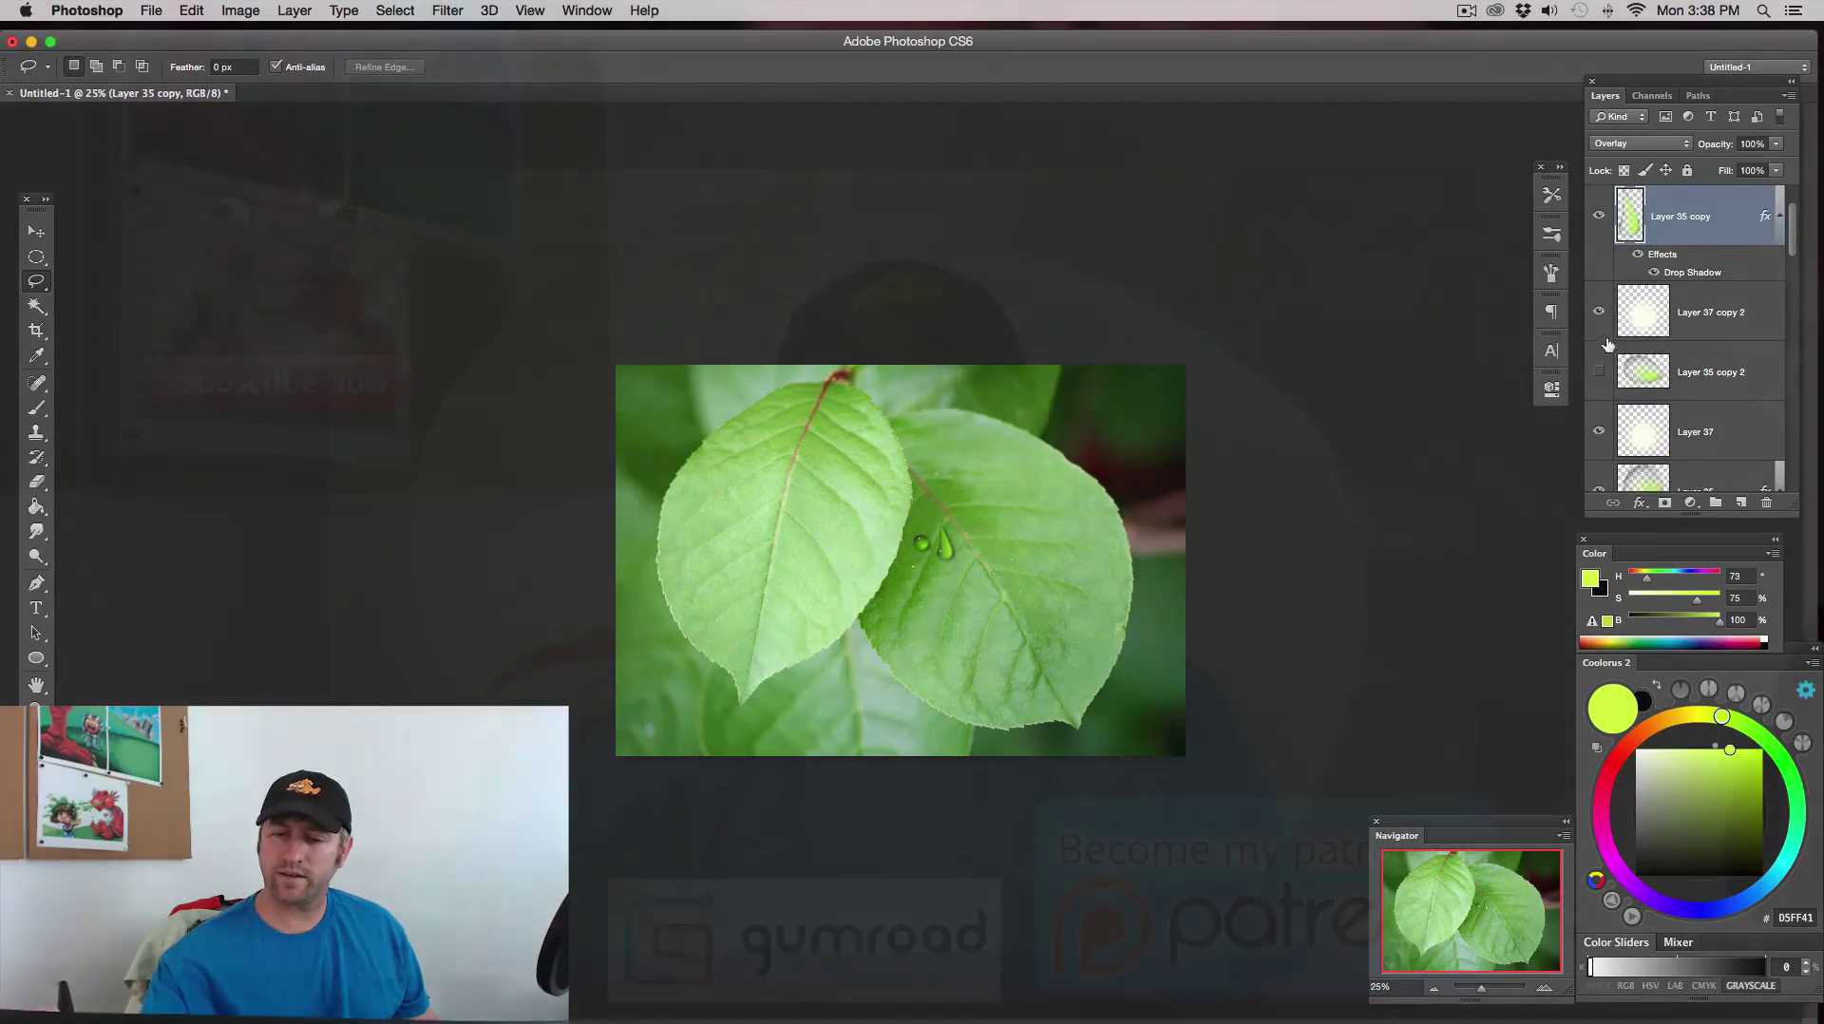